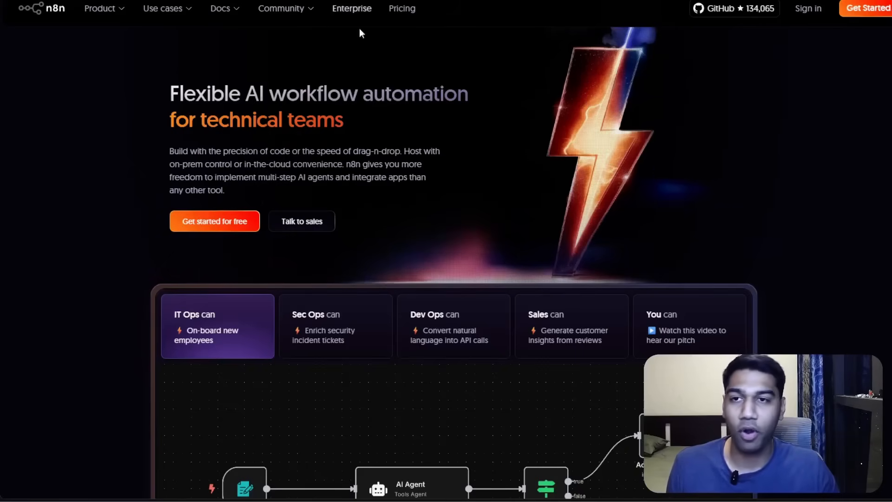
# Open the pricing page and compare the Cloud and Self-hosted plans.
pyautogui.click(391, 8)
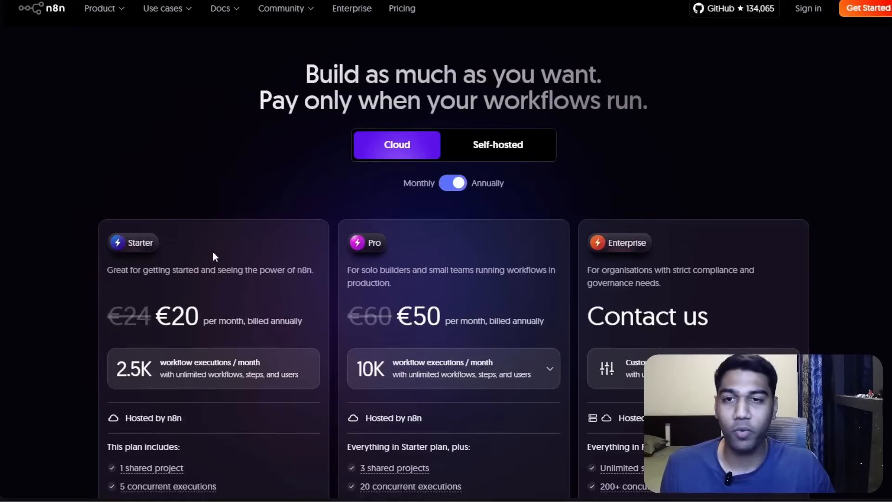
pyautogui.scroll(-1, 213, 252)
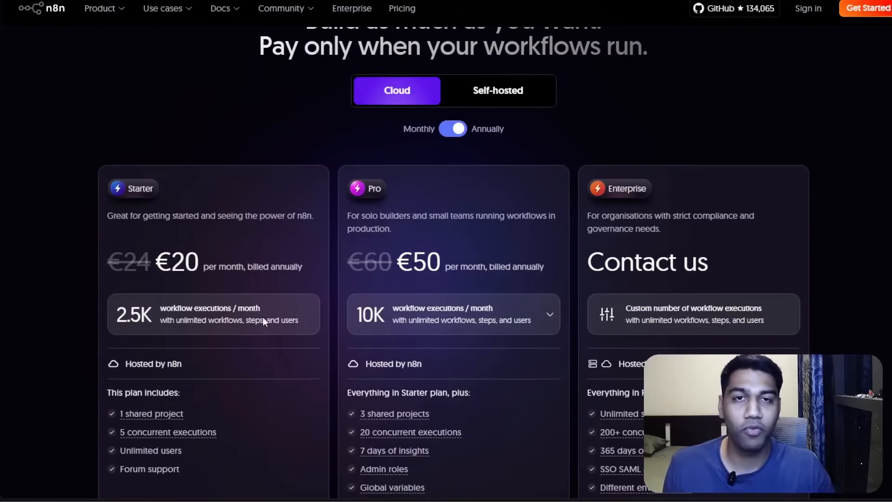
pyautogui.scroll(1, 263, 317)
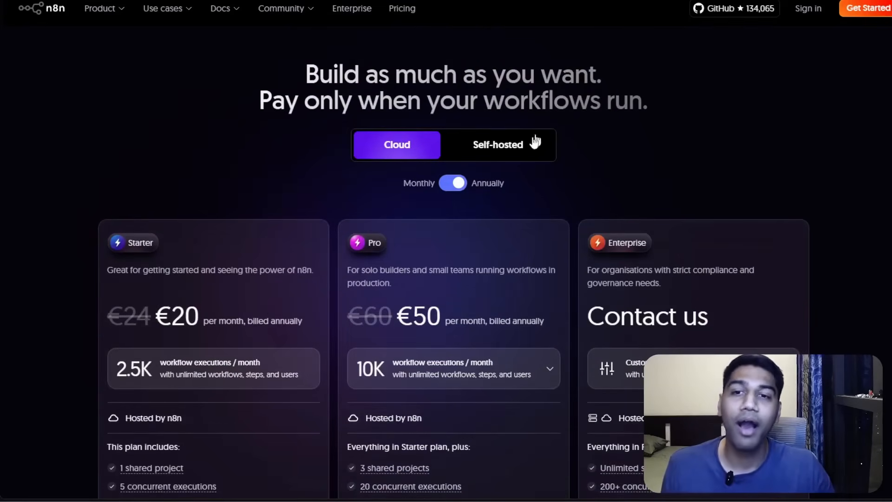
pyautogui.click(529, 144)
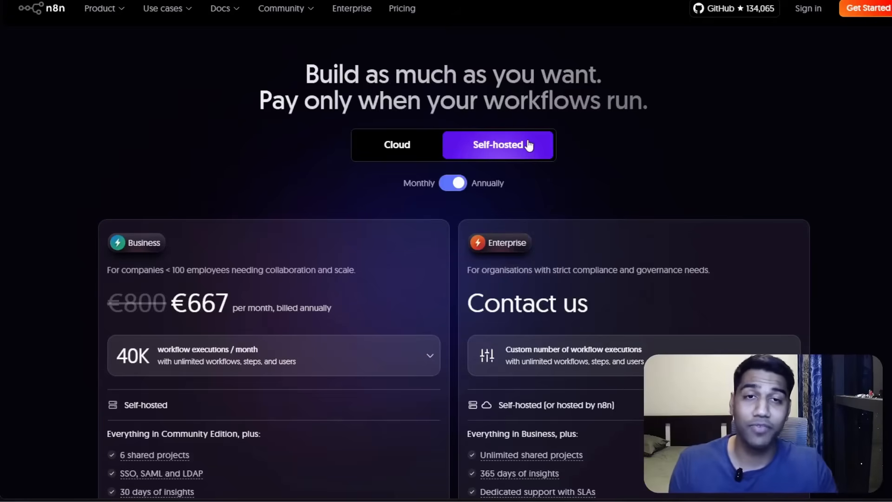
# Open the sign-up form and enter the full name and company e-mail address.
pyautogui.click(859, 7)
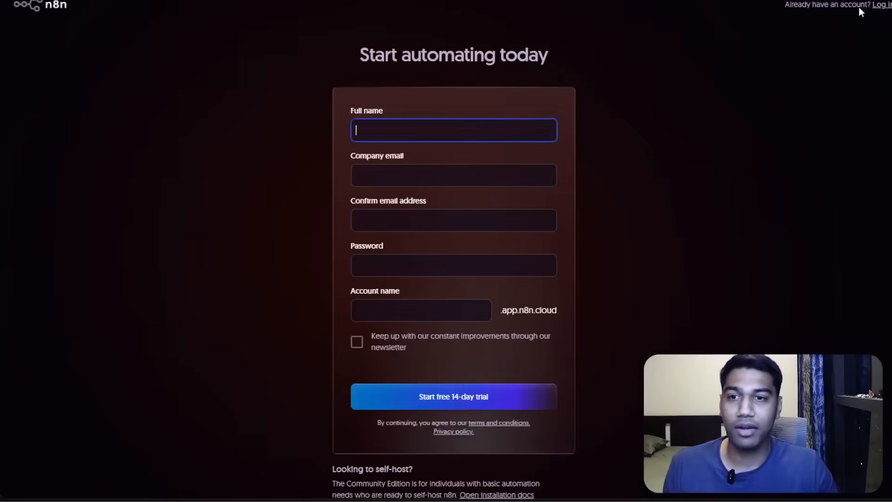
pyautogui.write('Aksh')
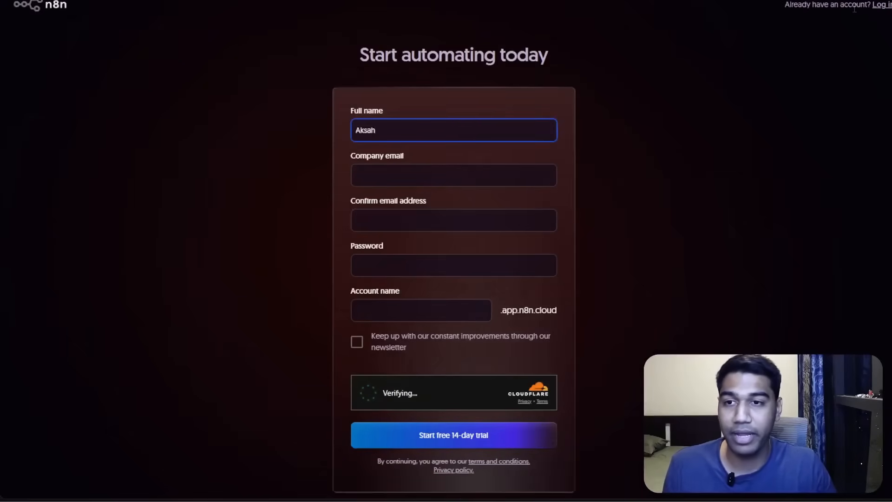
pyautogui.write('at')
pyautogui.press('Tab')
pyautogui.write('akshat')
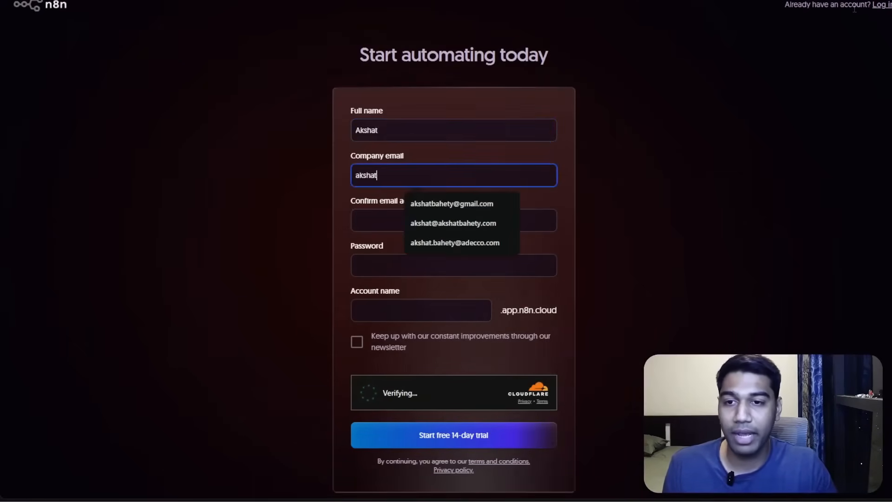
pyautogui.press('Down')
pyautogui.press('Return')
# Fill in the confirm e-mail address field with the same e-mail address.
pyautogui.press('Tab')
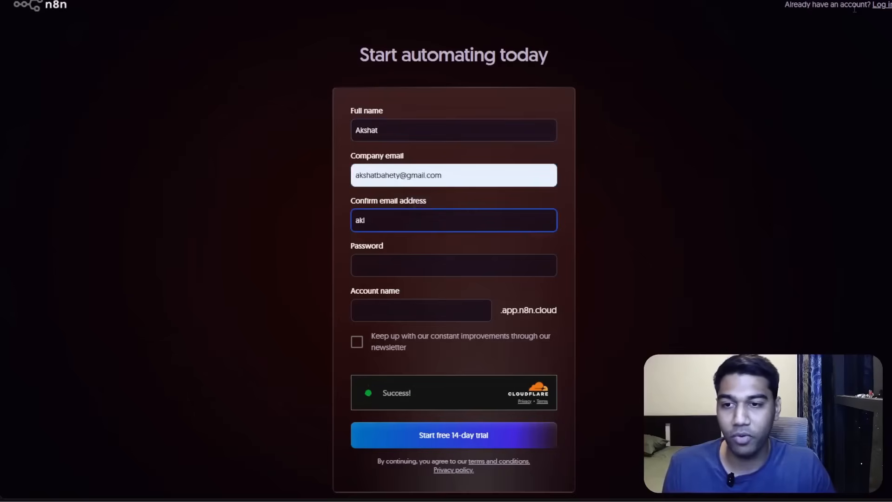
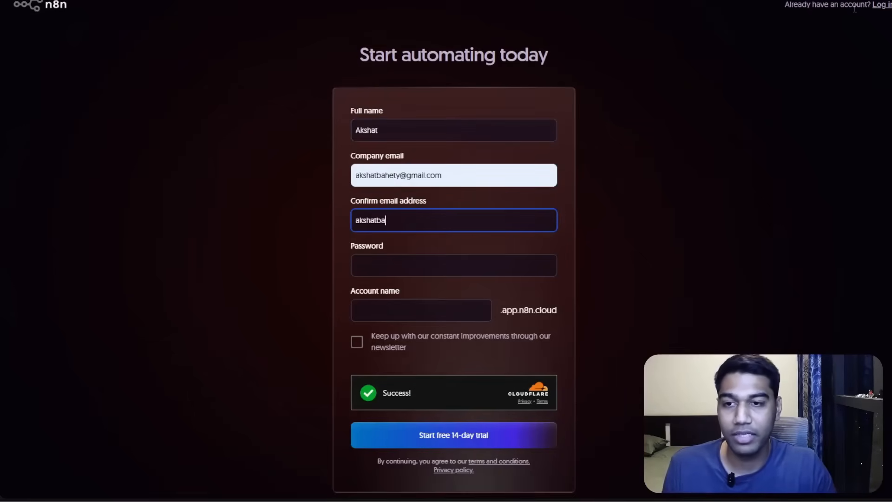
# Enter the account password in the sign-up form.
pyautogui.press('Tab')
pyautogui.write('•••')
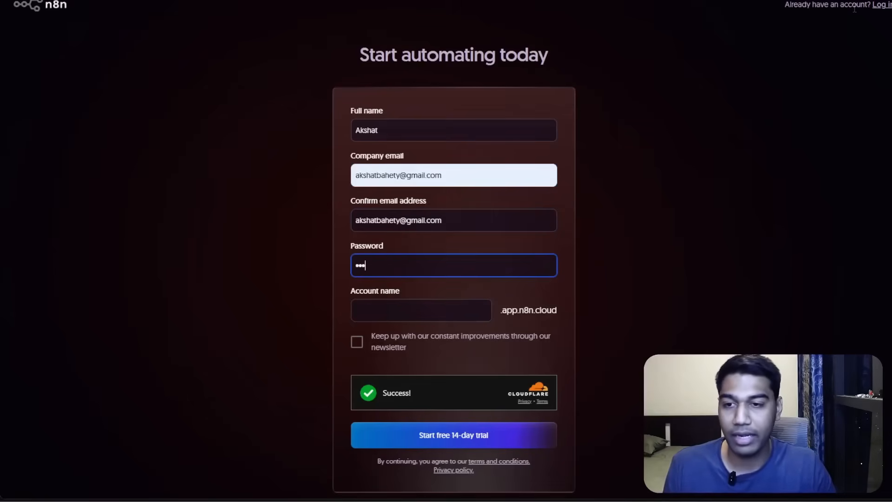
pyautogui.write('•••••••••••')
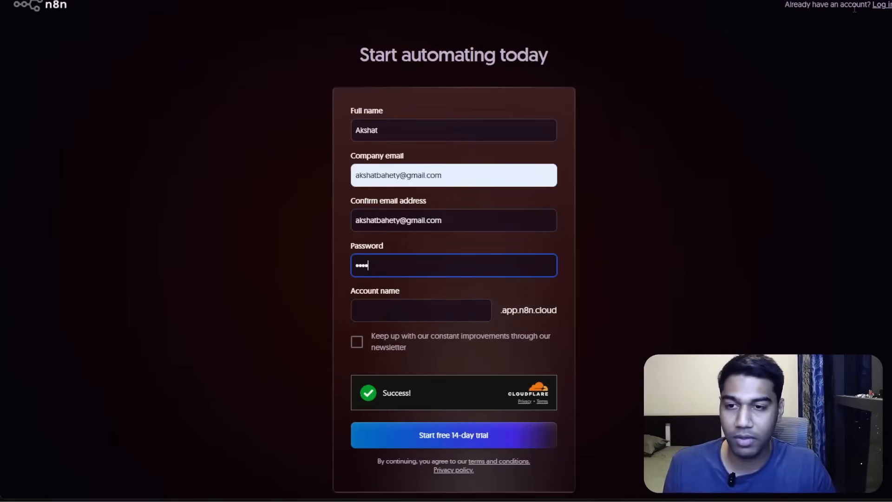
# Enter the account name, start the free 14-day trial, and save the password in the browser.
pyautogui.press('Tab')
pyautogui.write('akshat')
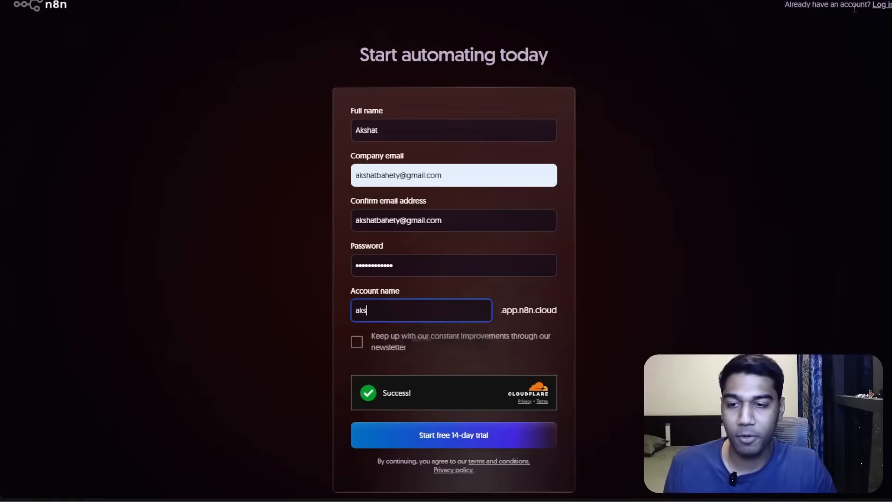
pyautogui.write('bahety')
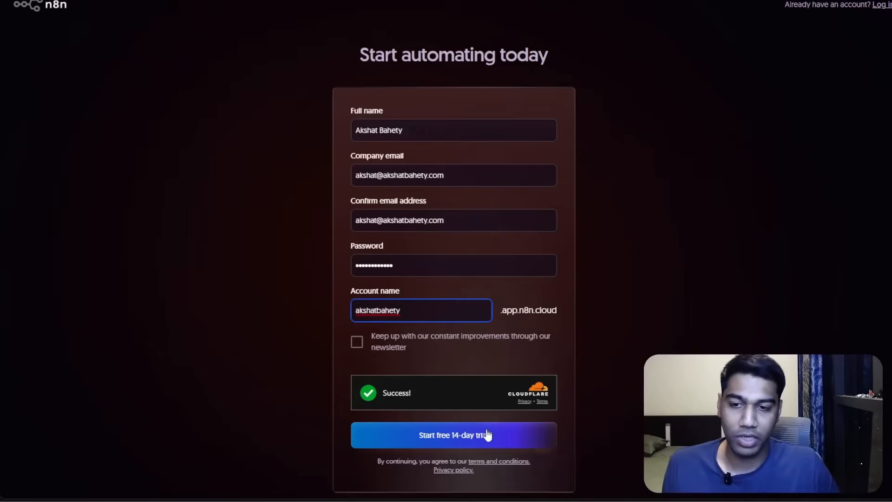
pyautogui.click(487, 435)
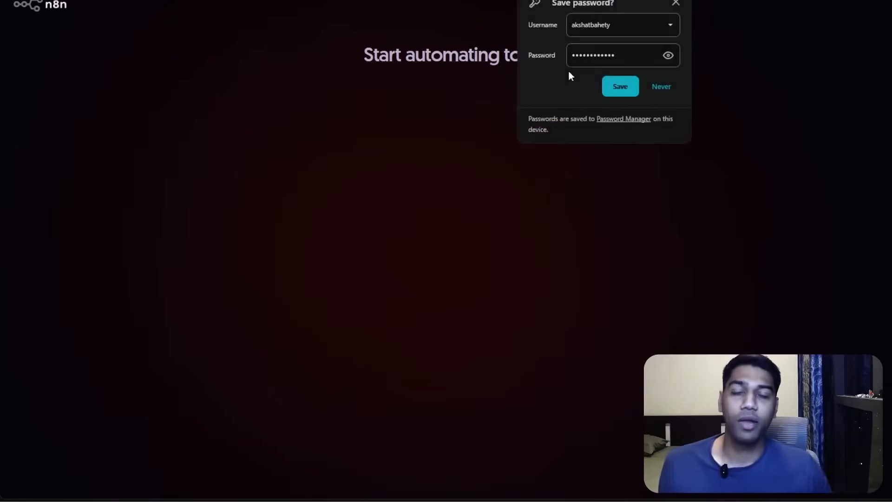
pyautogui.click(622, 84)
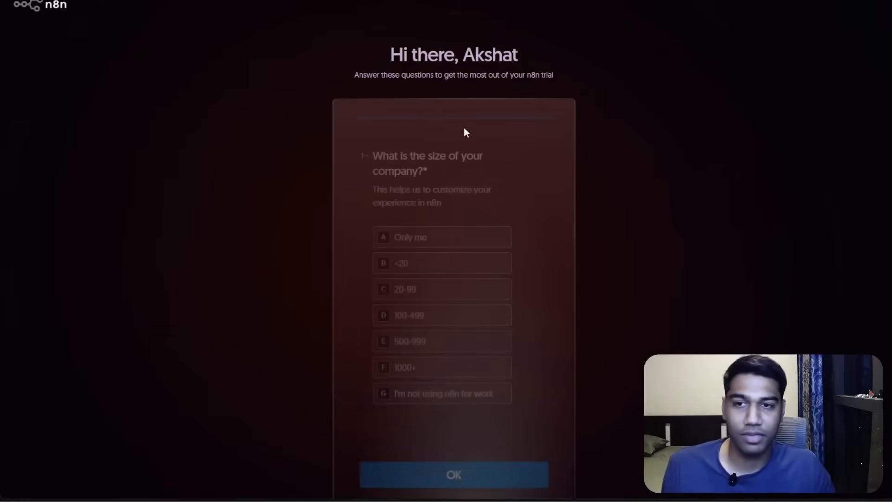
# Answer the onboarding survey with Only me, IT, Make and n8n, and Google, then submit it.
pyautogui.click(454, 236)
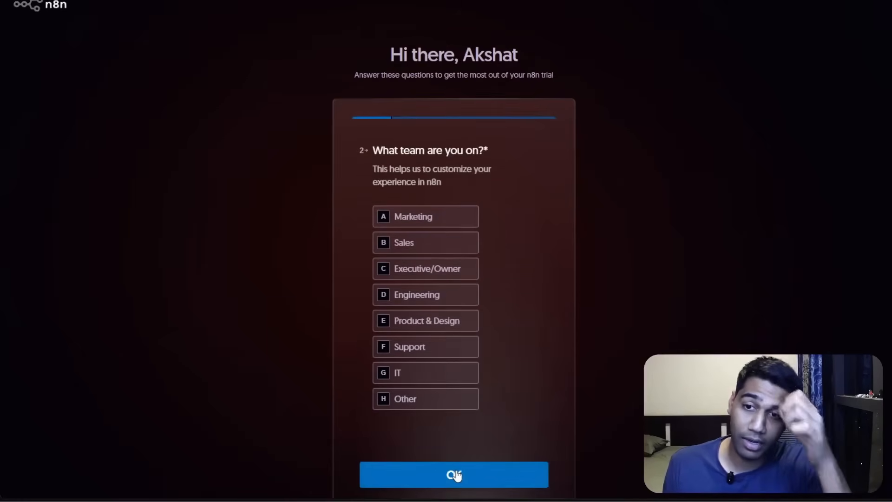
pyautogui.click(439, 368)
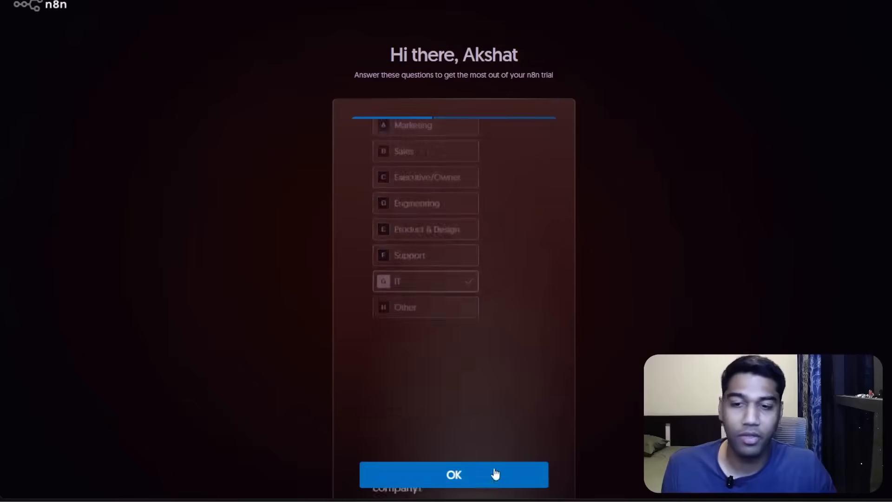
pyautogui.click(420, 236)
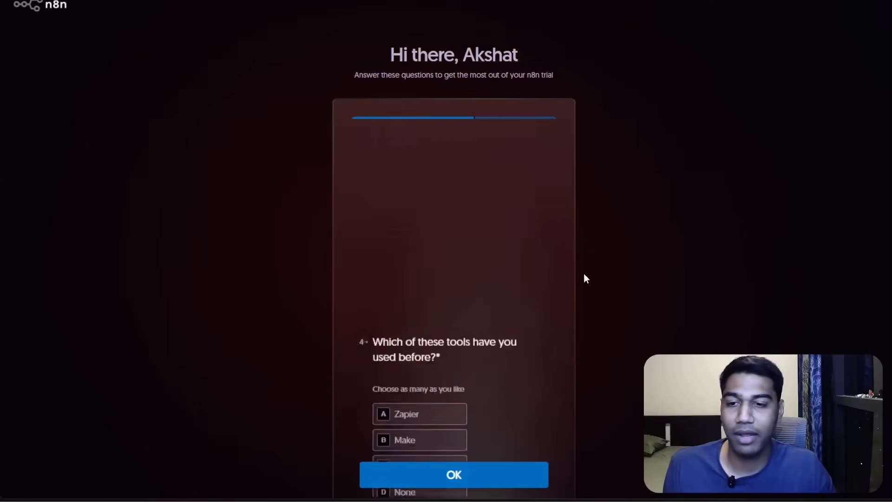
pyautogui.click(421, 287)
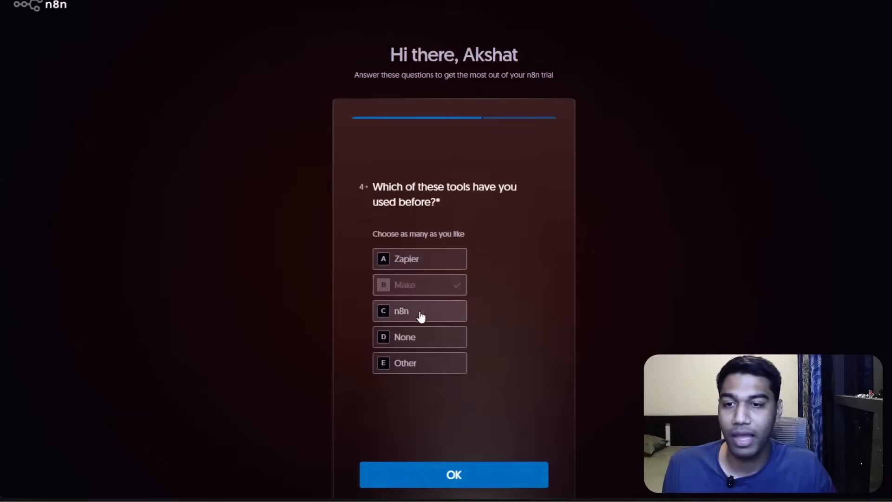
pyautogui.click(421, 316)
pyautogui.click(443, 470)
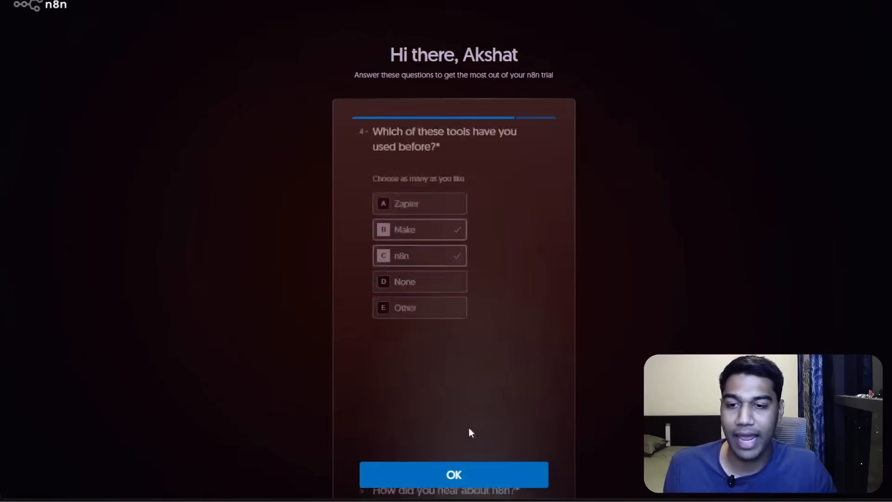
pyautogui.click(462, 199)
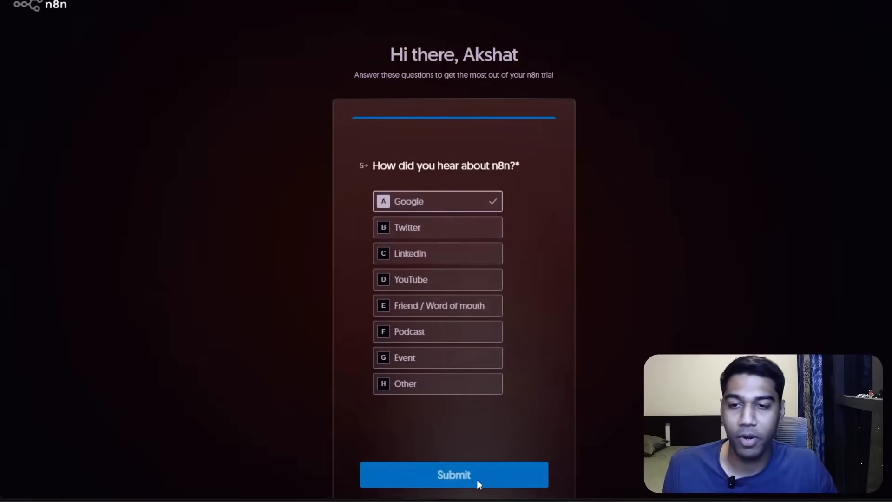
pyautogui.click(478, 481)
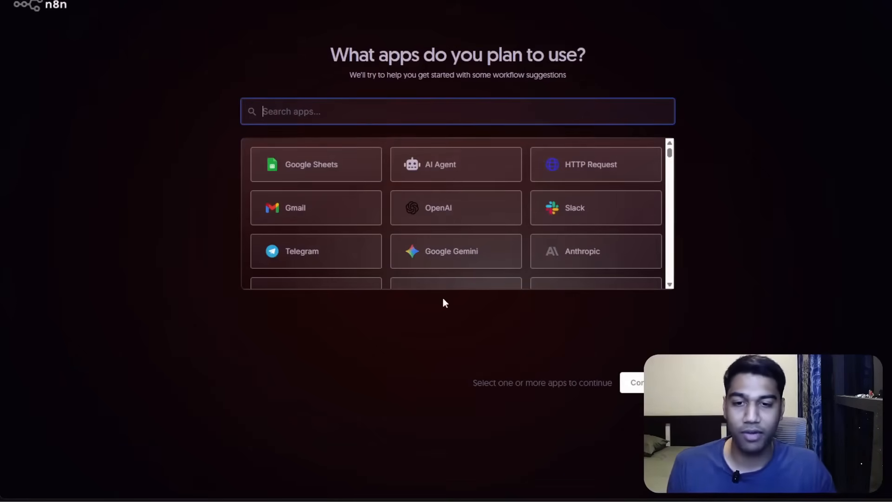
# Choose AI Agent as the planned app, continue, and skip inviting team members.
pyautogui.click(601, 378)
pyautogui.scroll(-3, 481, 246)
pyautogui.scroll(3, 483, 242)
pyautogui.click(412, 164)
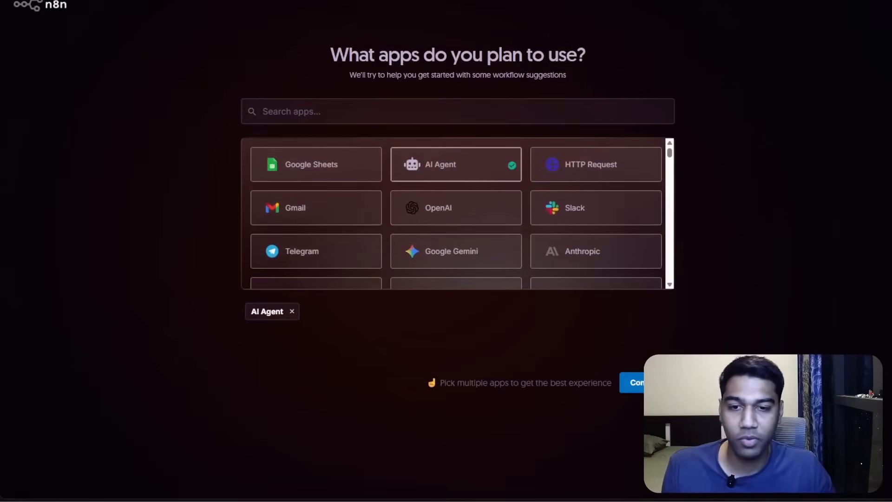
pyautogui.click(649, 383)
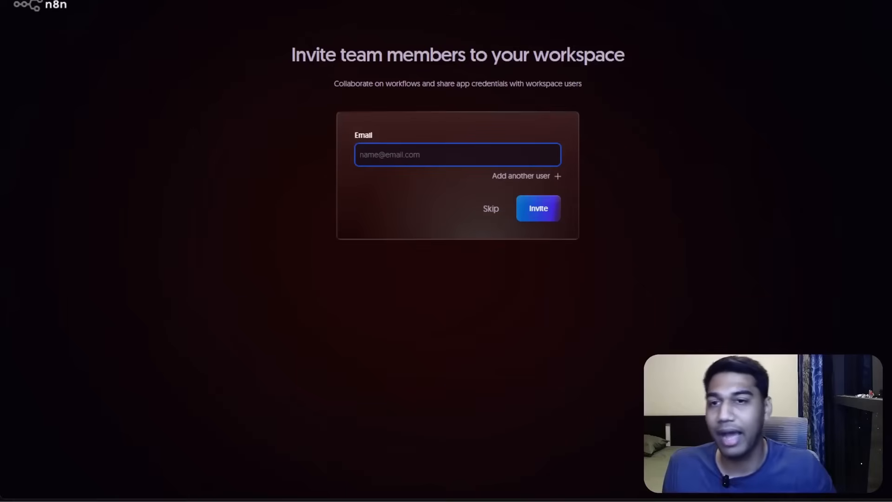
pyautogui.click(489, 207)
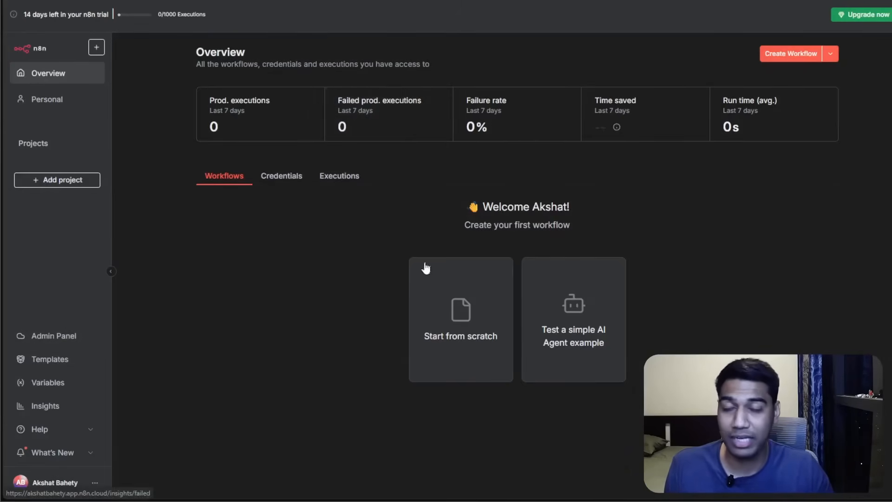
# Review the workspace management page's Workspace, Billing and Export sections in the other tab.
pyautogui.hotkey('ctrl', 'Tab')
pyautogui.hotkey('ctrl', 'Tab')
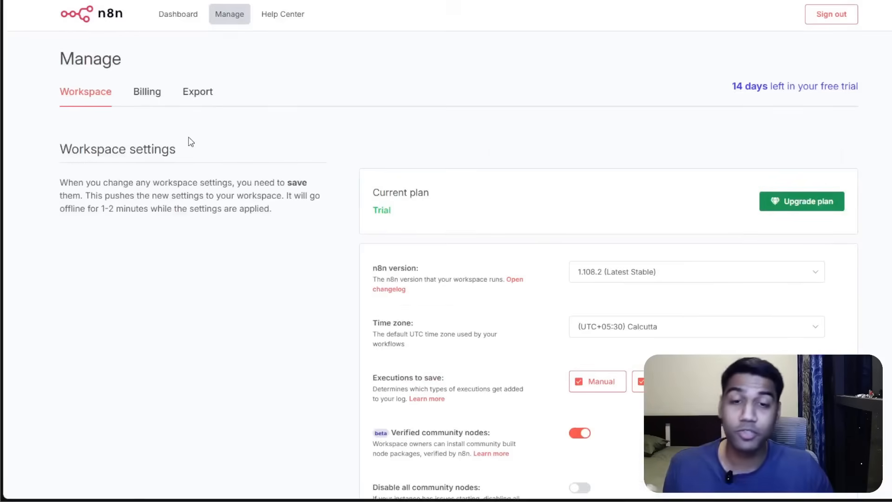
pyautogui.click(147, 92)
pyautogui.click(201, 92)
pyautogui.click(94, 93)
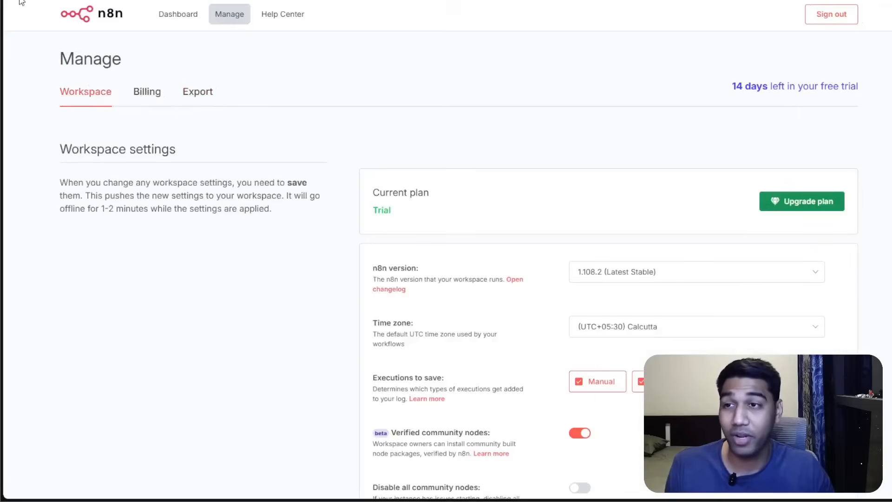
pyautogui.hotkey('ctrl', 'Tab')
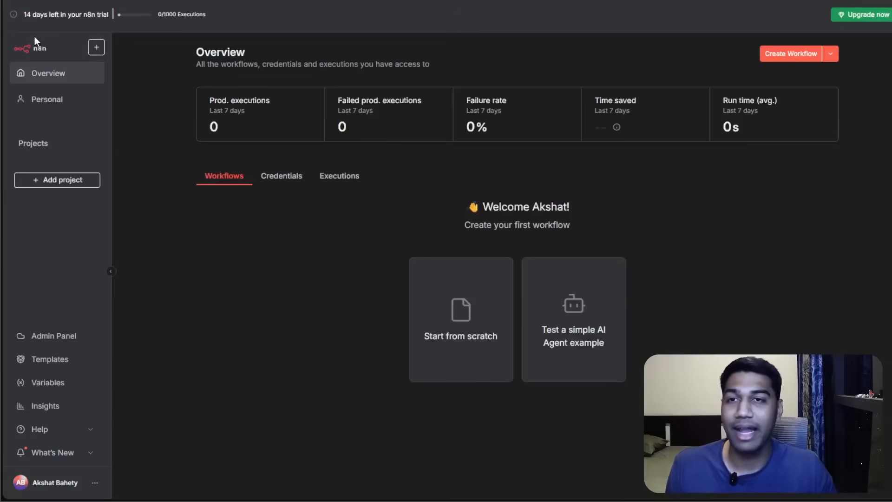
# Browse the Templates library and the Insights page, then return to the Overview.
pyautogui.click(50, 360)
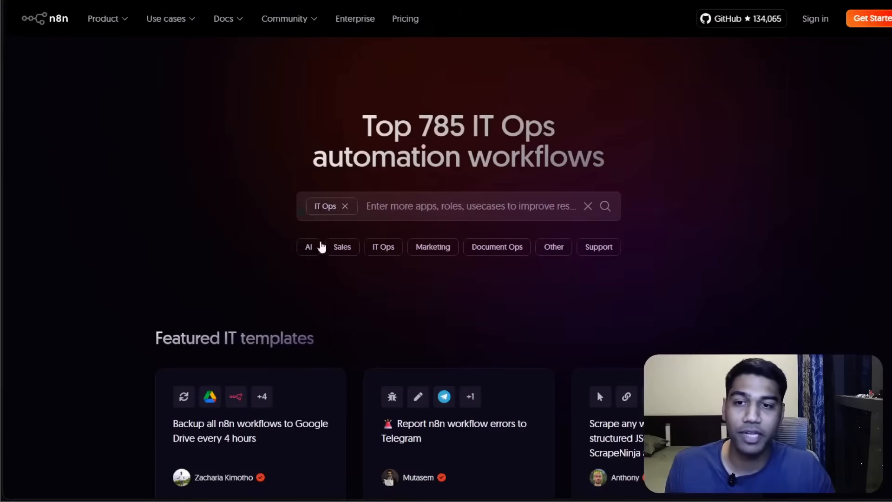
pyautogui.scroll(-5, 557, 255)
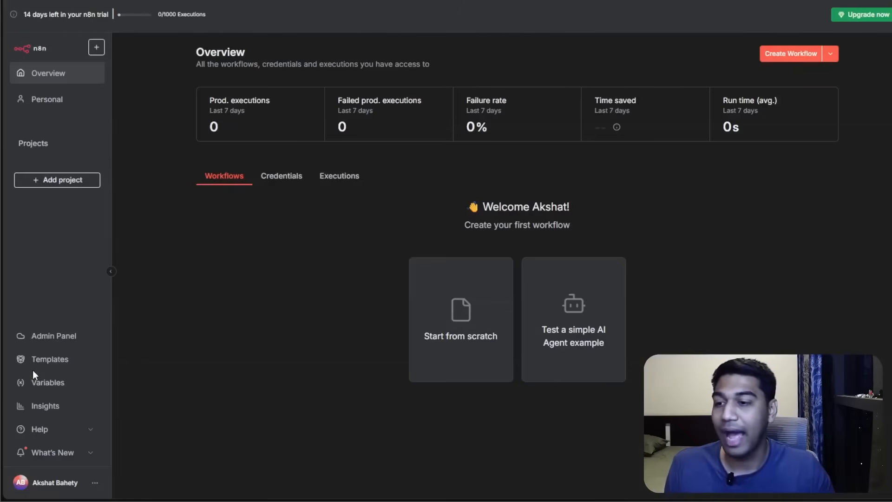
pyautogui.click(33, 411)
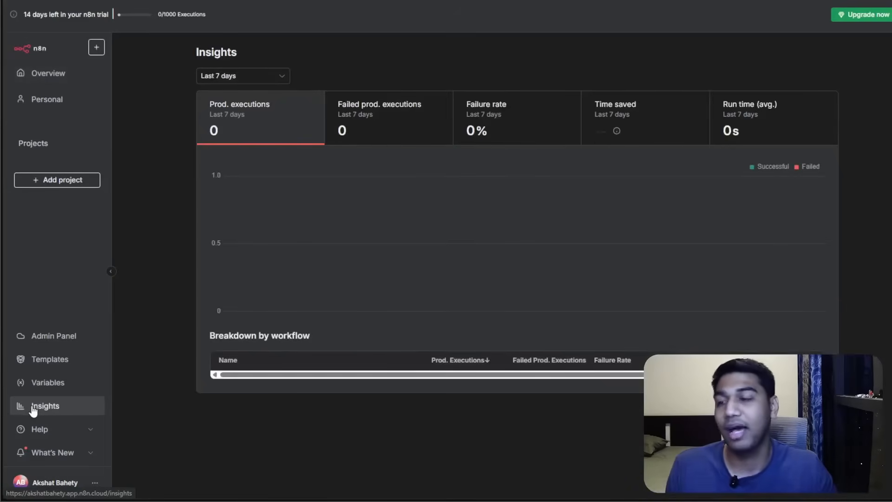
pyautogui.click(46, 74)
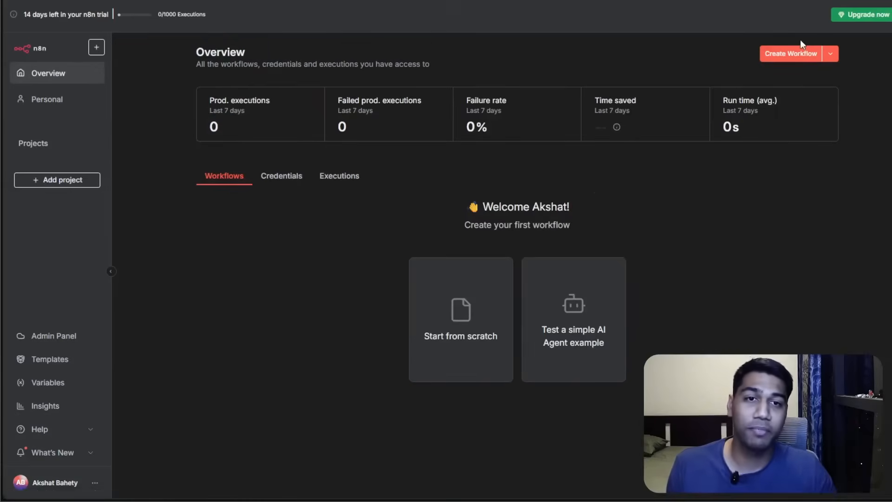
# Create a new blank workflow and fit the empty canvas to view.
pyautogui.click(806, 55)
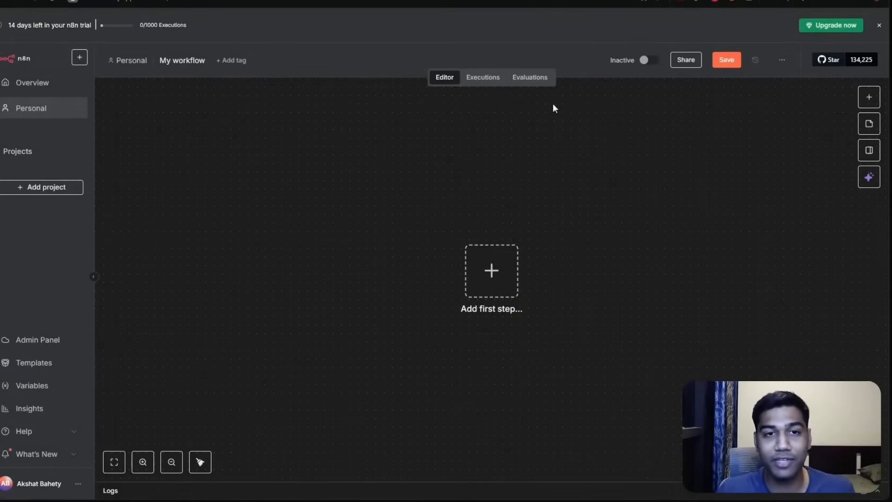
pyautogui.click(880, 30)
pyautogui.moveTo(454, 259); pyautogui.dragTo(303, 195)
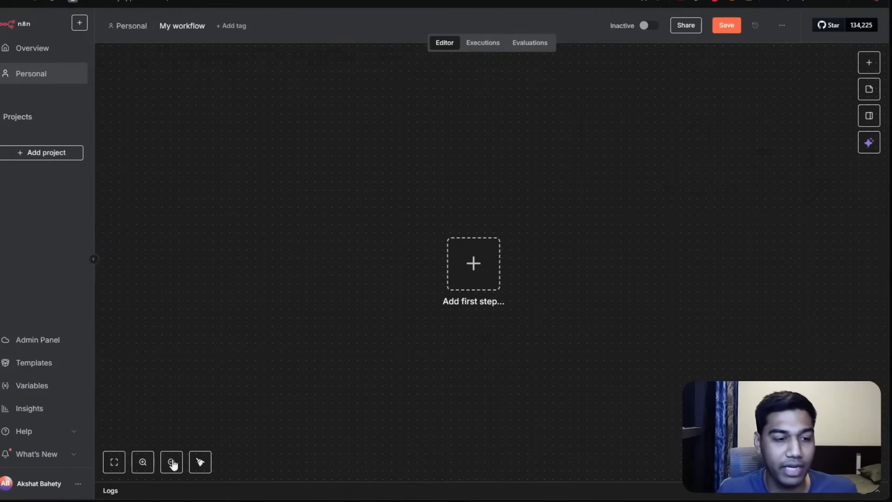
pyautogui.click(114, 462)
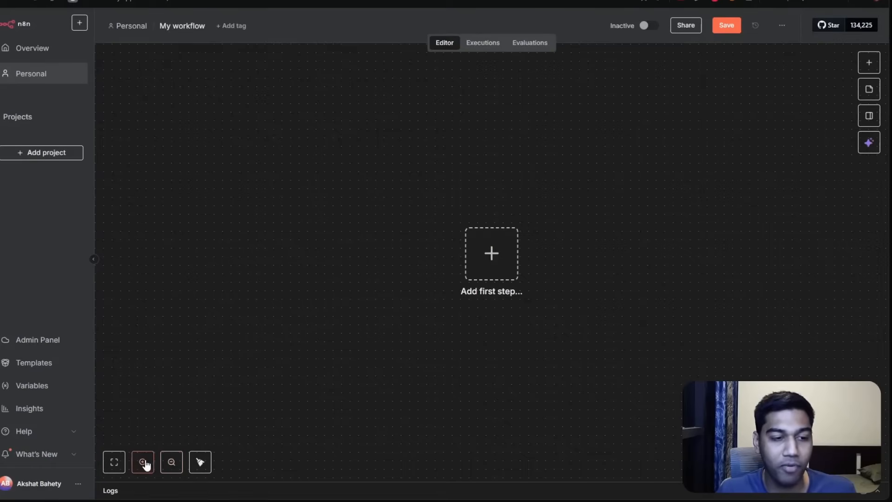
pyautogui.click(142, 462)
pyautogui.click(143, 462)
pyautogui.click(171, 463)
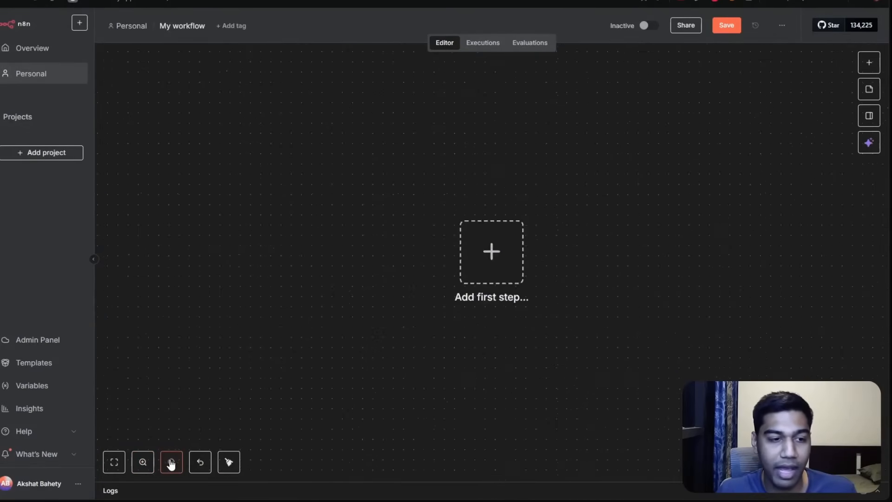
pyautogui.click(228, 462)
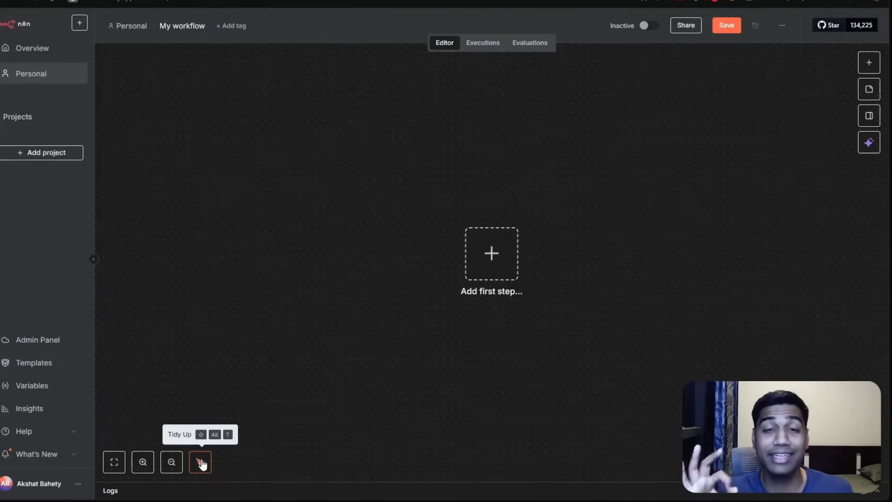
pyautogui.click(865, 67)
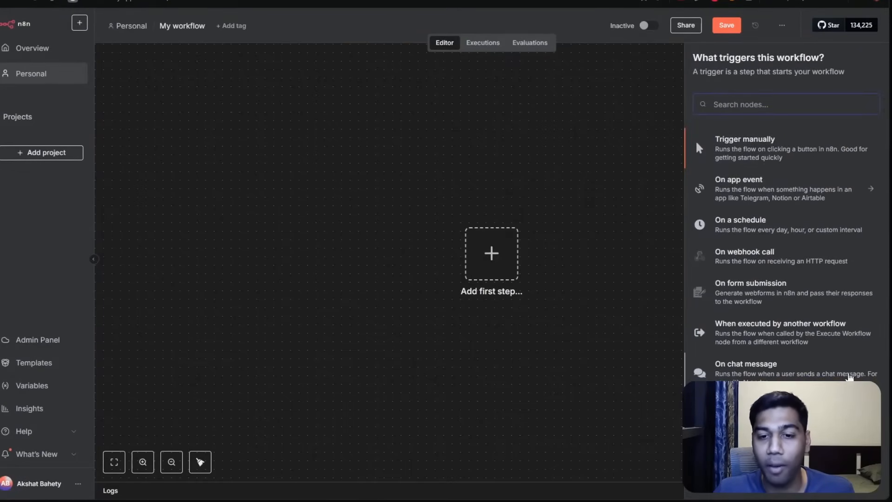
pyautogui.click(638, 241)
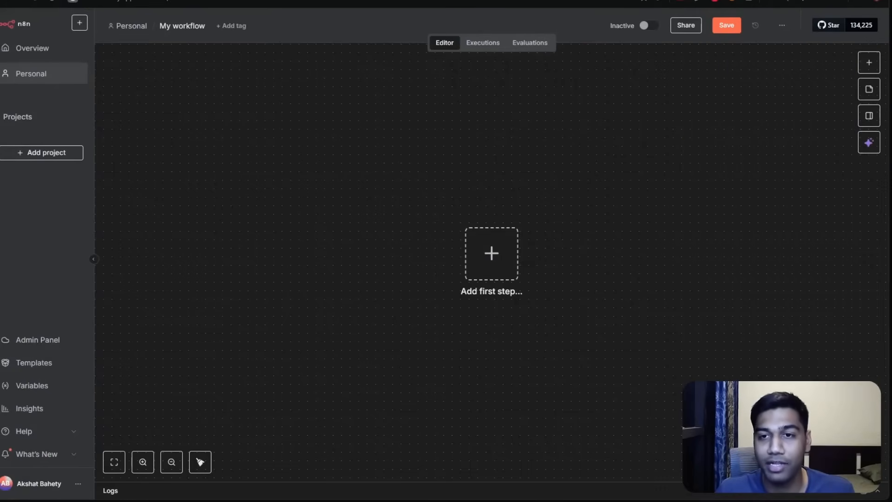
# Add a sticky note reading 'Subscribe to' followed by the creator's name, and reposition and resize it on the canvas.
pyautogui.click(869, 89)
pyautogui.moveTo(451, 267); pyautogui.dragTo(320, 249)
pyautogui.doubleClick(327, 248)
pyautogui.hotkey('ctrl', 'a')
pyautogui.write('Subscribe')
pyautogui.hotkey('ctrl', 'a')
pyautogui.write('Subscribe to Akshat Bahety')
pyautogui.click(499, 218)
pyautogui.moveTo(416, 267); pyautogui.dragTo(527, 195)
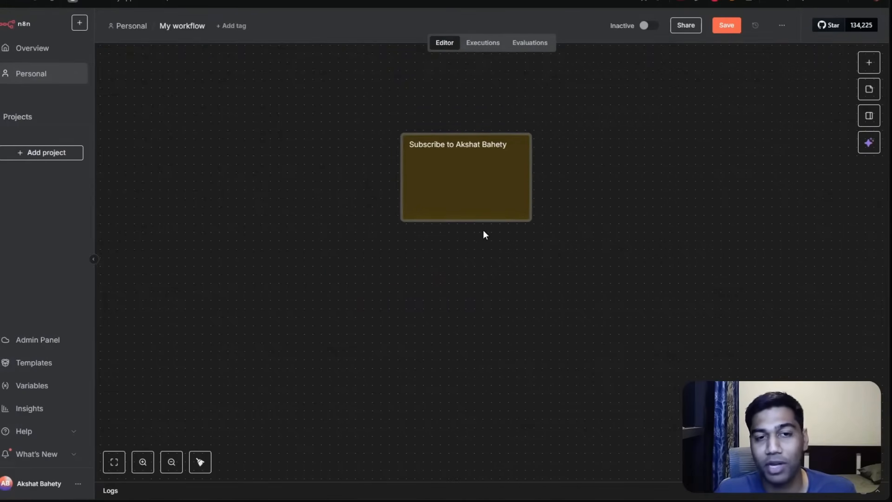
pyautogui.moveTo(474, 219); pyautogui.dragTo(474, 177)
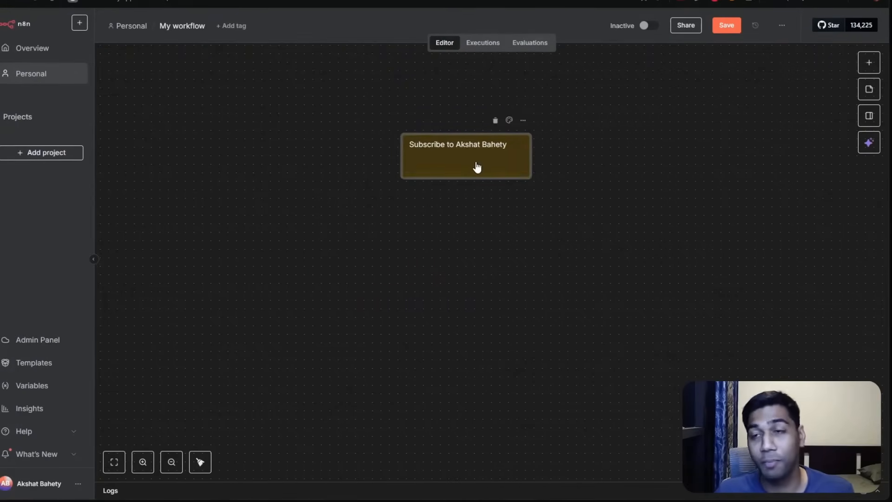
# Open and close the parameter focus panel and the AI Assistant panel to see what they offer.
pyautogui.click(868, 116)
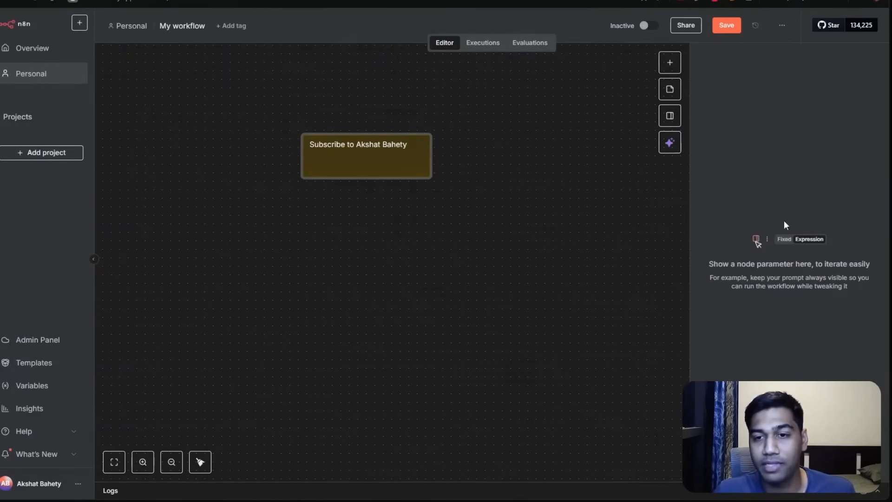
pyautogui.click(670, 118)
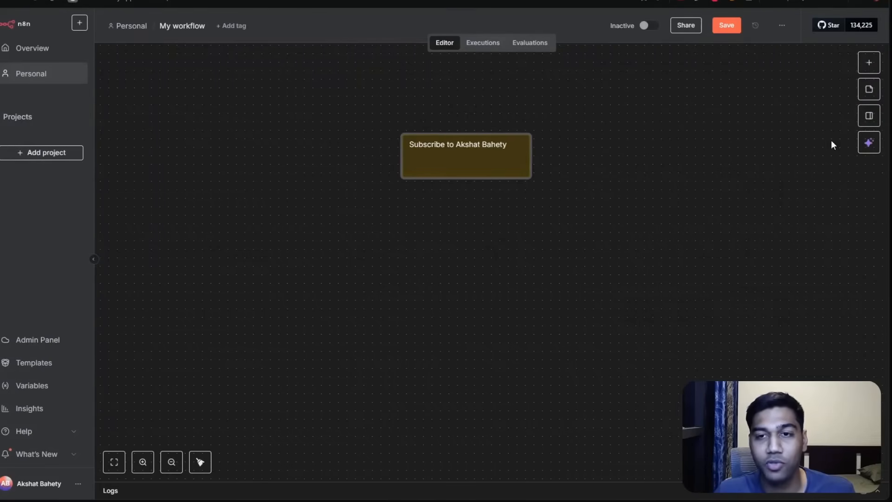
pyautogui.click(870, 143)
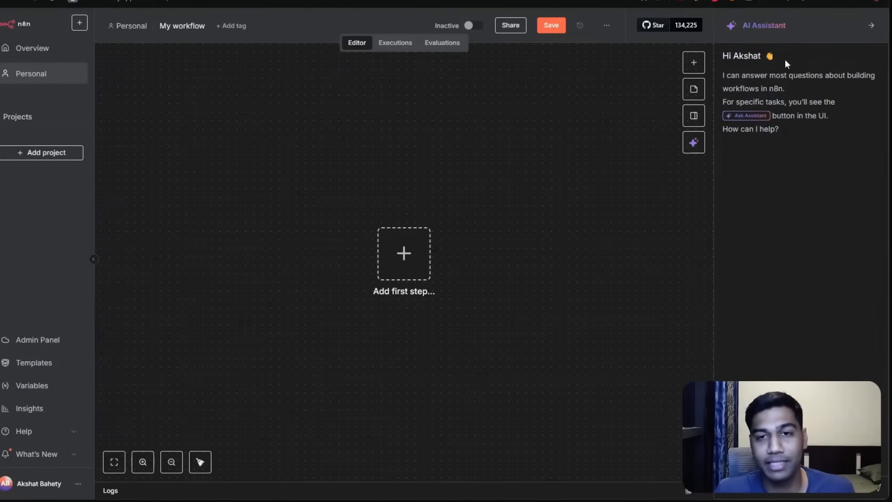
pyautogui.click(869, 26)
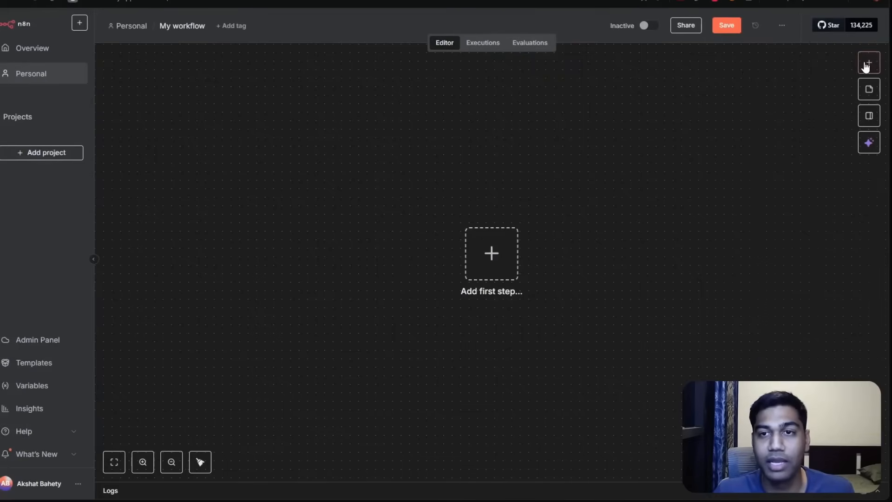
# Add a manual trigger node, move it across the canvas, and remove it again.
pyautogui.click(863, 62)
pyautogui.click(506, 137)
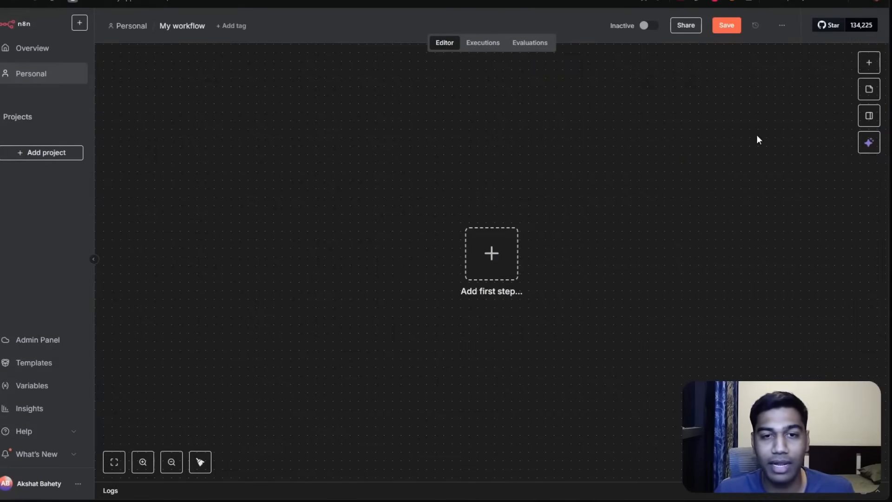
pyautogui.click(869, 61)
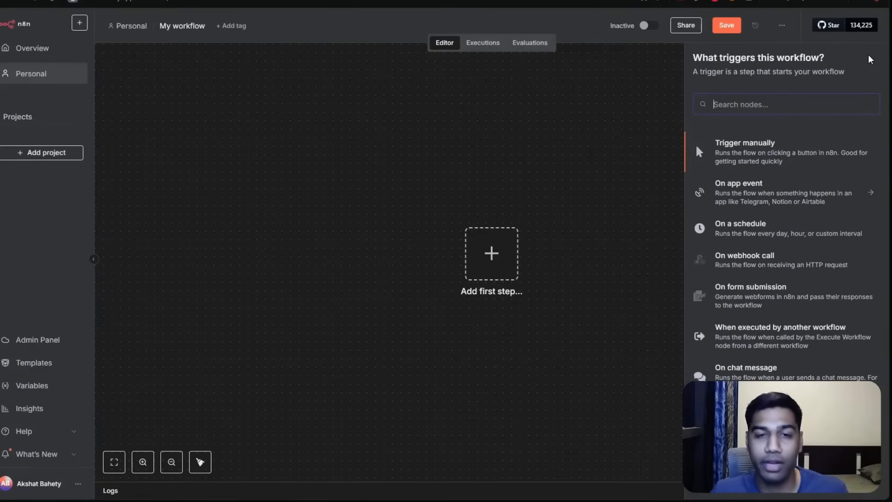
pyautogui.scroll(-1, 762, 234)
pyautogui.scroll(1, 772, 273)
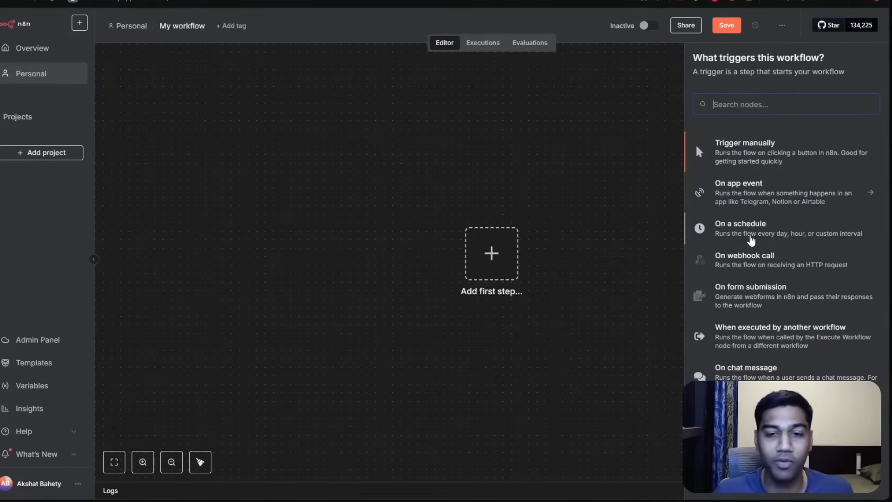
pyautogui.click(776, 152)
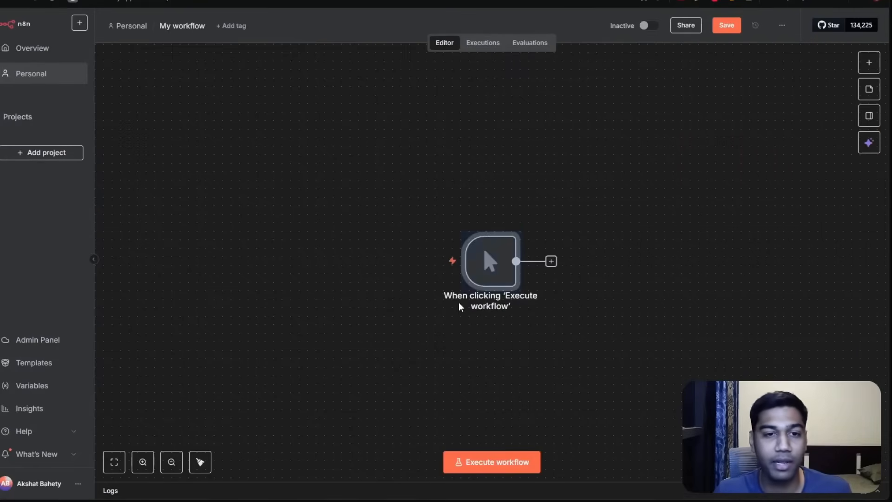
pyautogui.moveTo(474, 251); pyautogui.dragTo(253, 192)
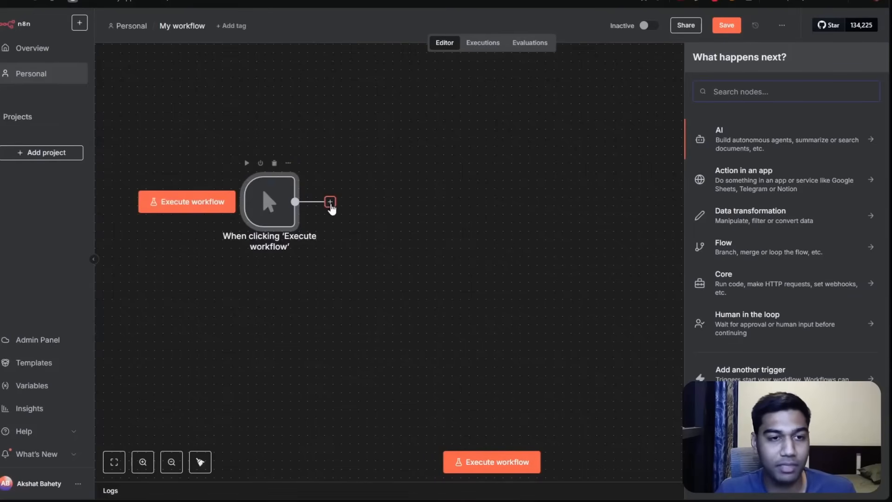
pyautogui.moveTo(330, 202); pyautogui.dragTo(429, 140)
pyautogui.click(416, 366)
pyautogui.moveTo(330, 203); pyautogui.dragTo(495, 145)
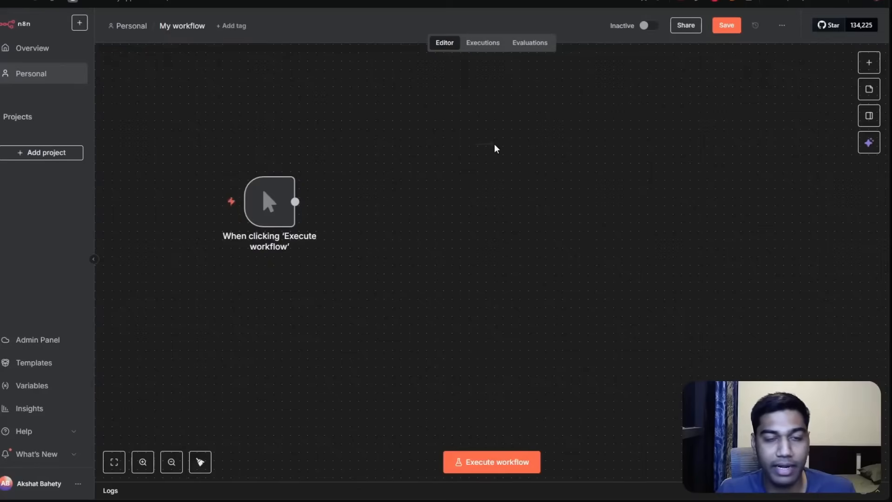
pyautogui.click(410, 186)
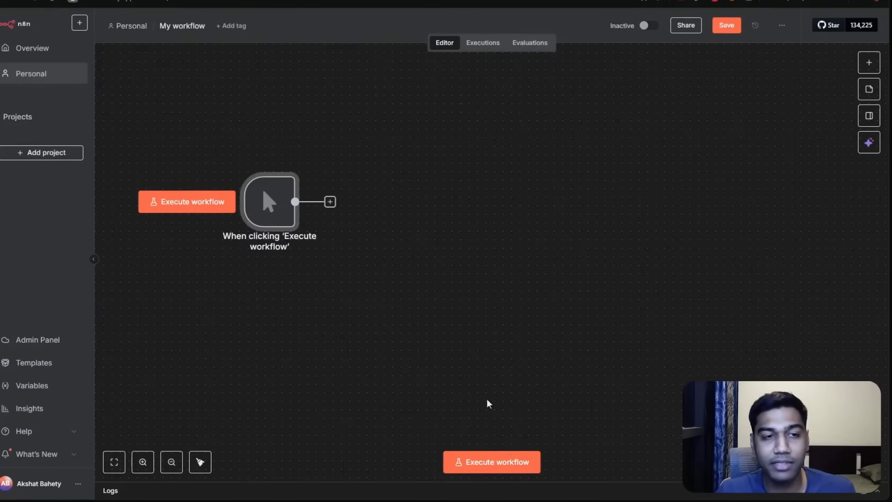
pyautogui.click(274, 163)
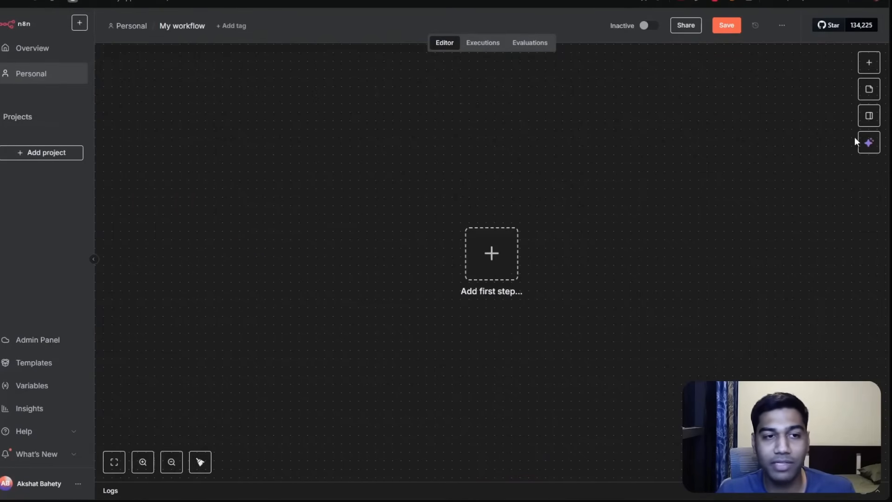
# Add a 'Trigger manually' node as the workflow's first step and open the next-node chooser.
pyautogui.click(869, 63)
pyautogui.click(750, 148)
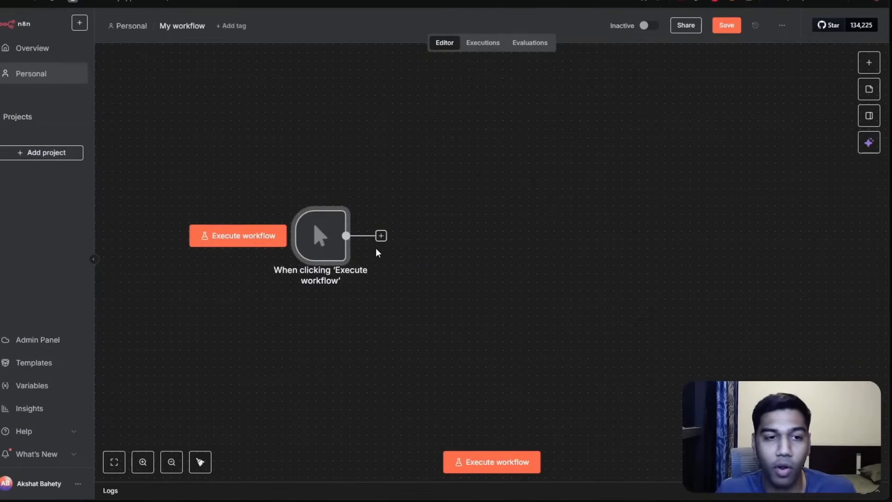
pyautogui.moveTo(383, 241); pyautogui.dragTo(460, 199)
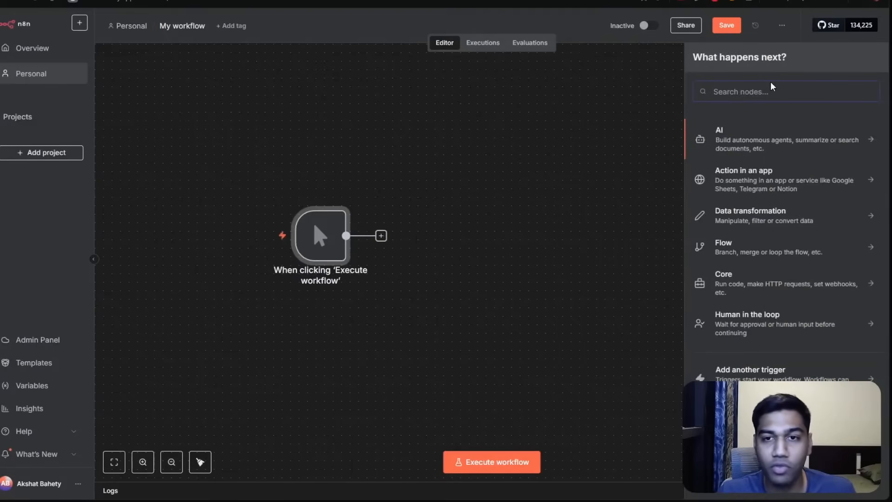
pyautogui.click(579, 156)
pyautogui.click(869, 62)
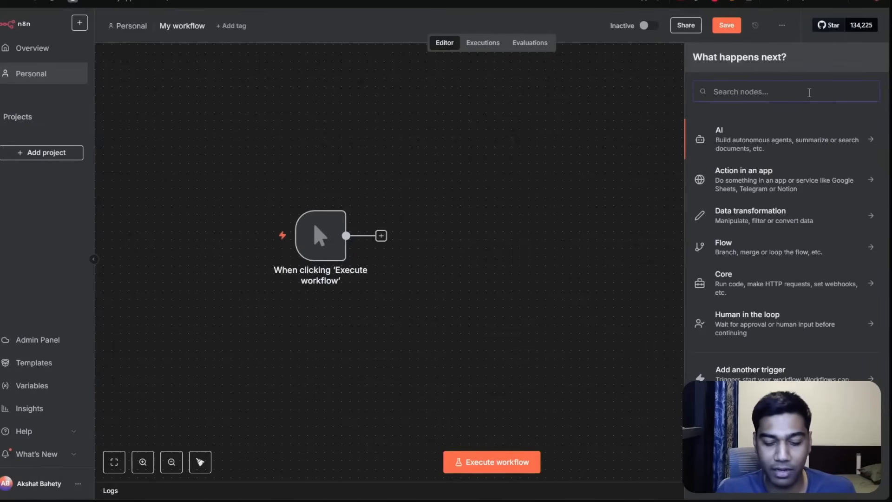
# Browse the next-node options: Gmail actions, the Action in an app list, and Data transformation nodes.
pyautogui.write('gmail')
pyautogui.click(748, 139)
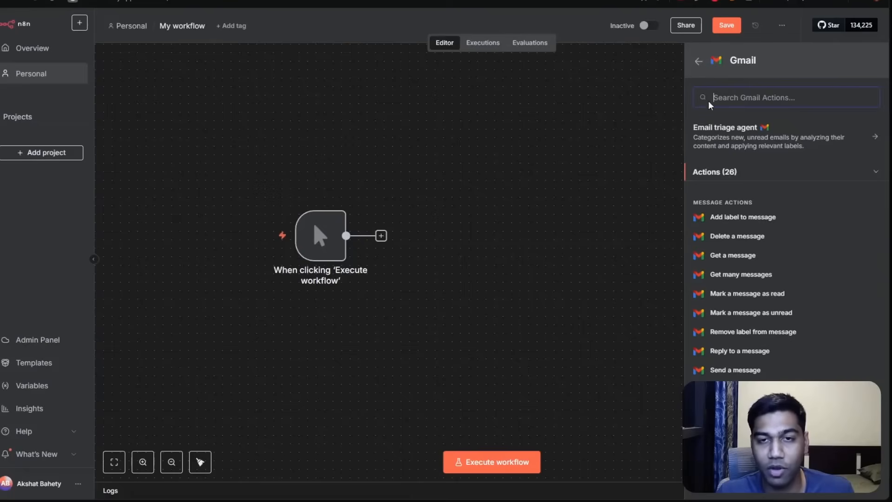
pyautogui.click(698, 60)
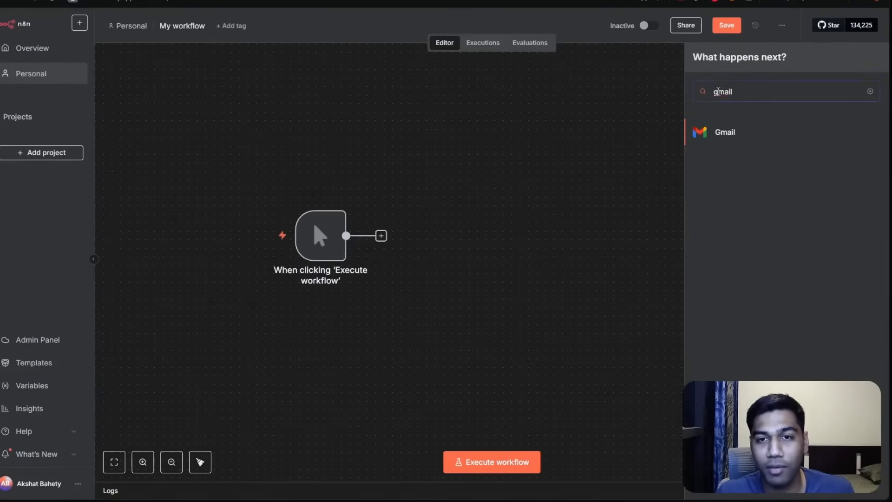
pyautogui.doubleClick(718, 92)
pyautogui.press('BackSpace')
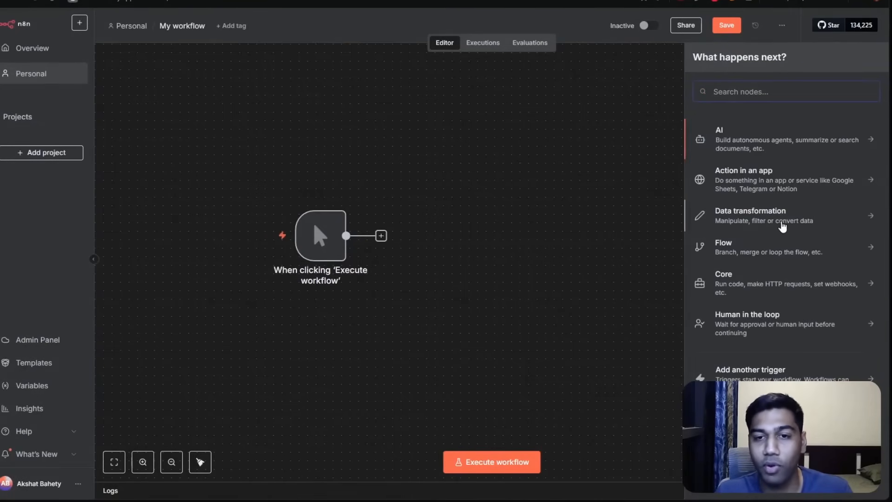
pyautogui.click(764, 174)
pyautogui.scroll(-2, 801, 232)
pyautogui.scroll(-5, 805, 204)
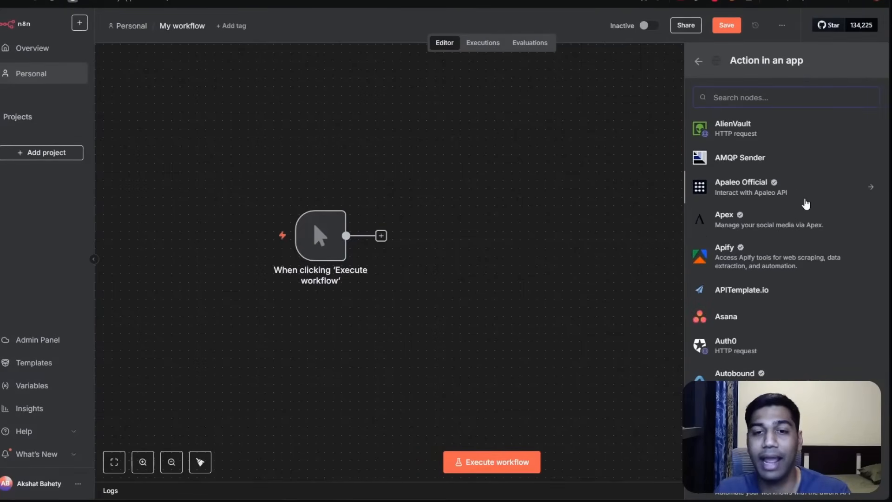
pyautogui.scroll(-4, 807, 200)
pyautogui.scroll(2, 752, 120)
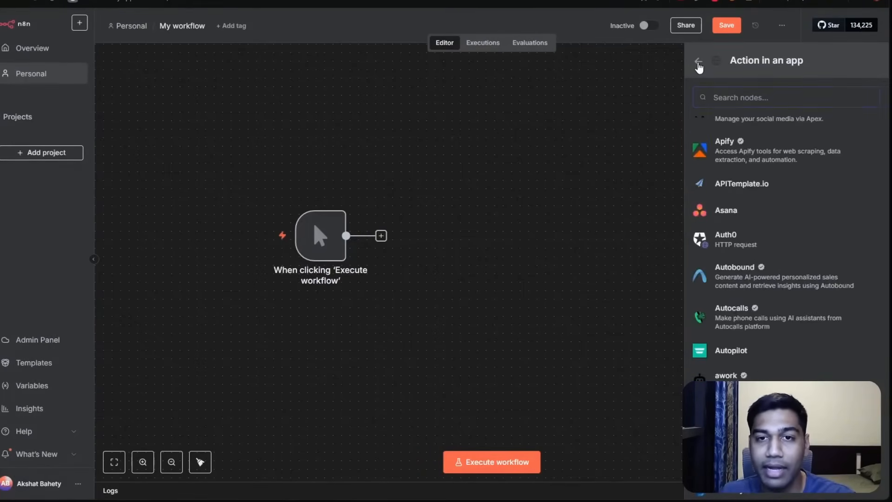
pyautogui.click(699, 63)
pyautogui.click(734, 211)
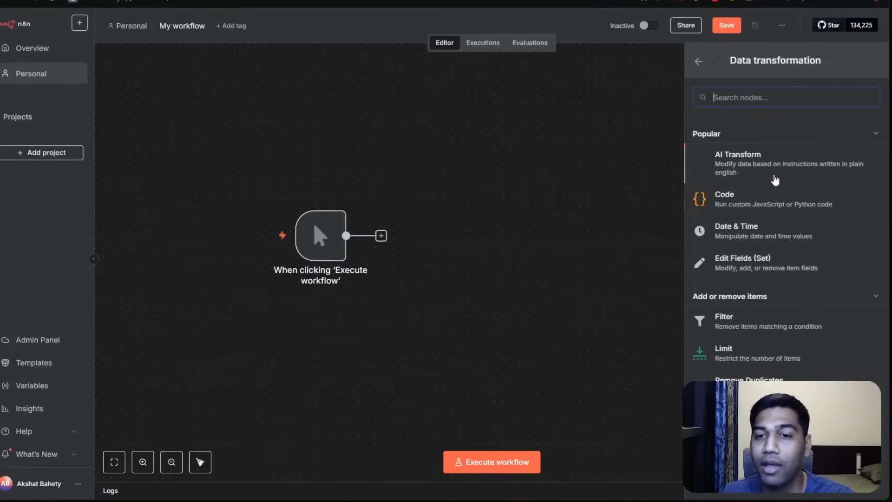
pyautogui.click(697, 62)
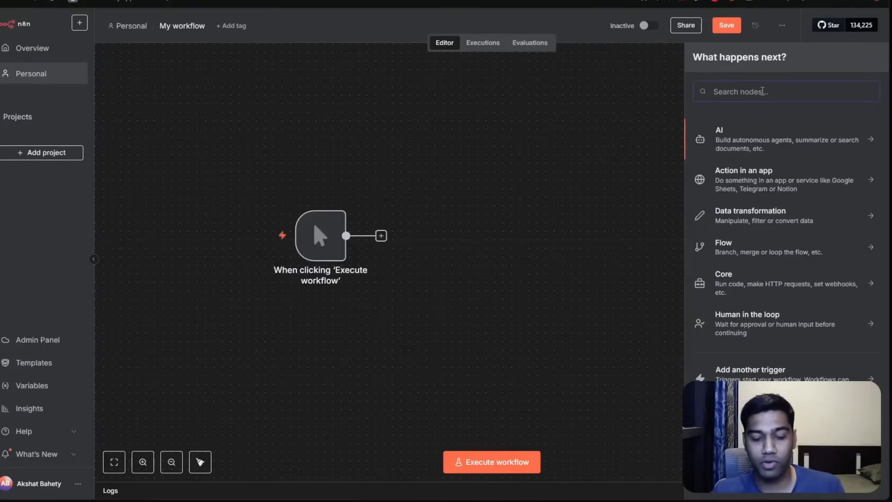
# Add a Gmail 'Get a message' node and permanently hide its Email triage agent tip.
pyautogui.write('gmail')
pyautogui.click(772, 135)
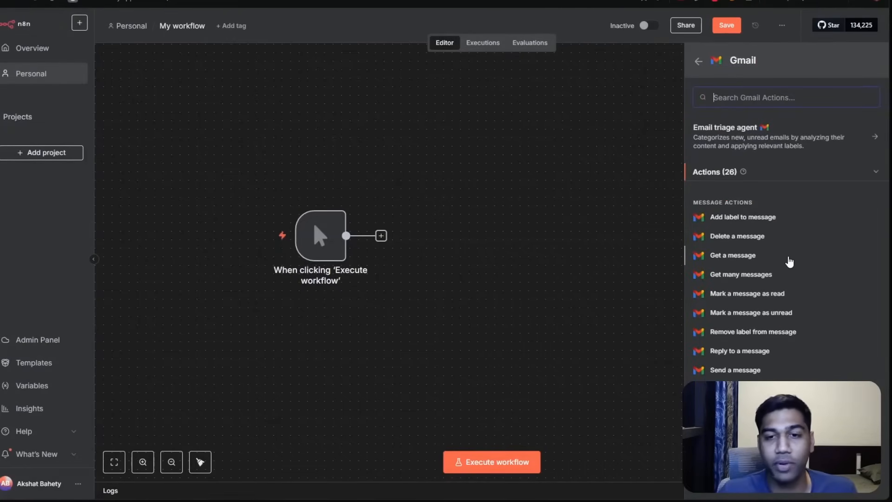
pyautogui.click(759, 260)
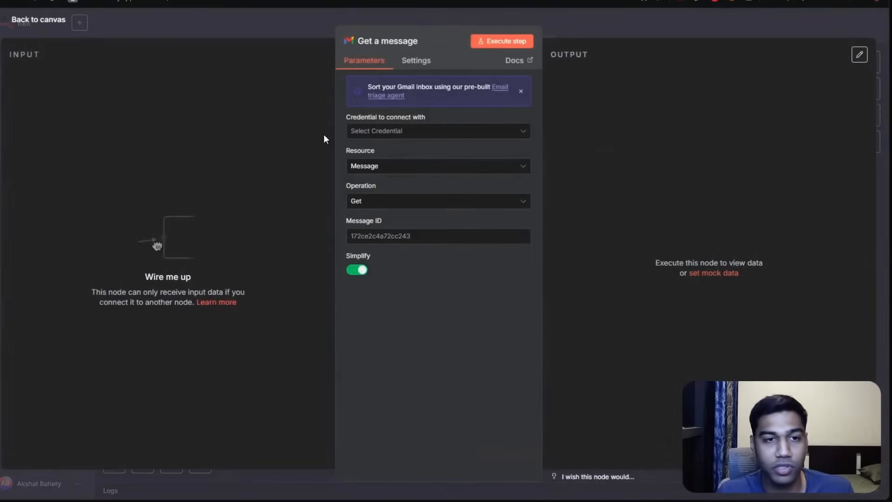
pyautogui.click(523, 89)
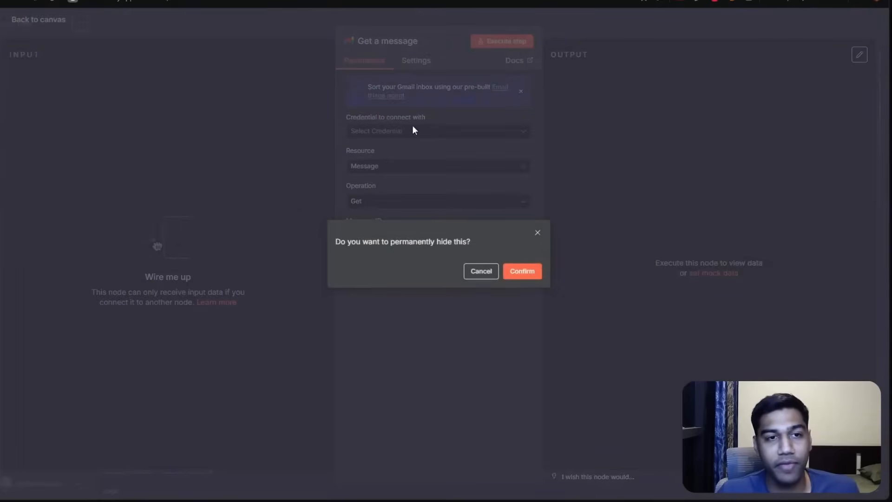
pyautogui.click(520, 269)
# Create a new Gmail credential for the node by signing in with Google using OAuth2.
pyautogui.click(433, 93)
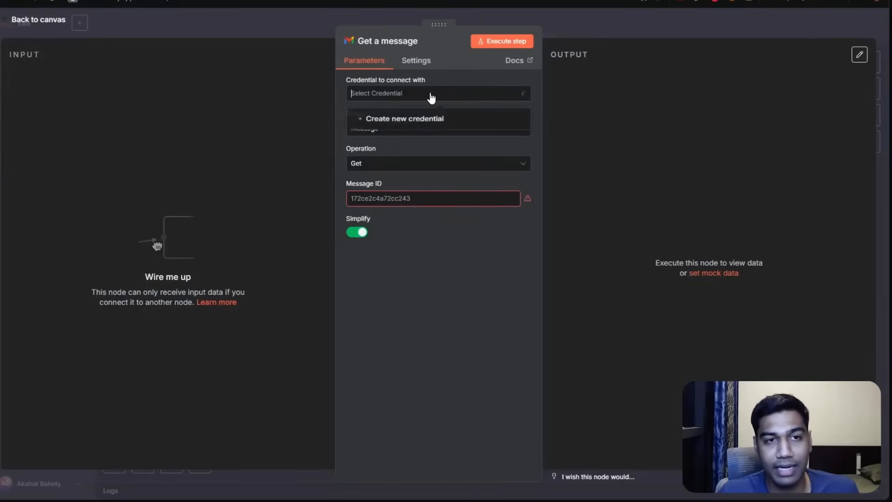
pyautogui.click(405, 120)
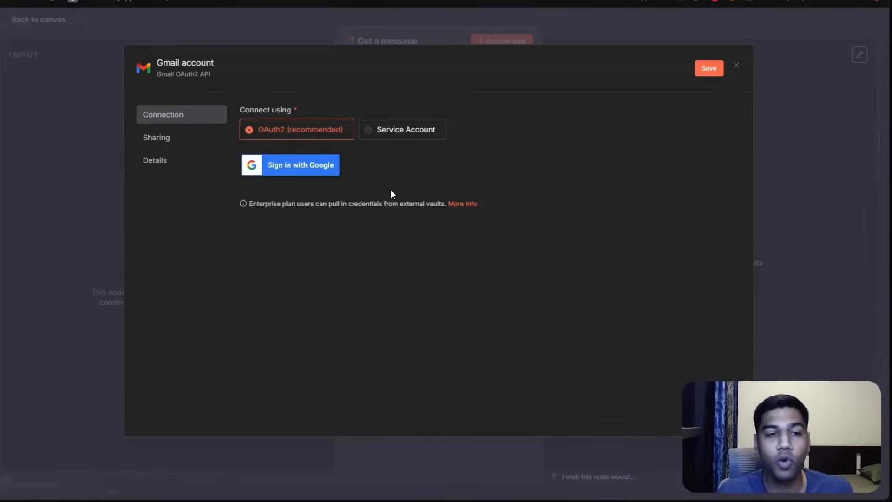
pyautogui.click(297, 160)
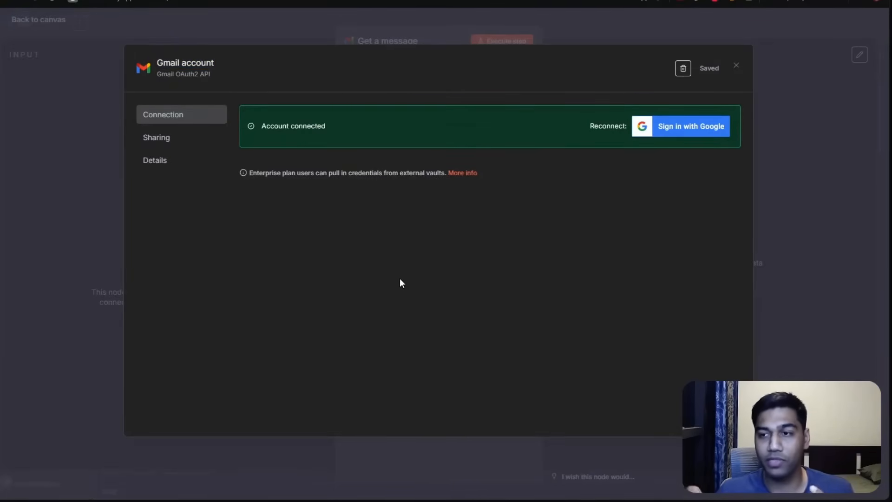
# Rename the Gmail credential to the account owner's first name.
pyautogui.click(213, 66)
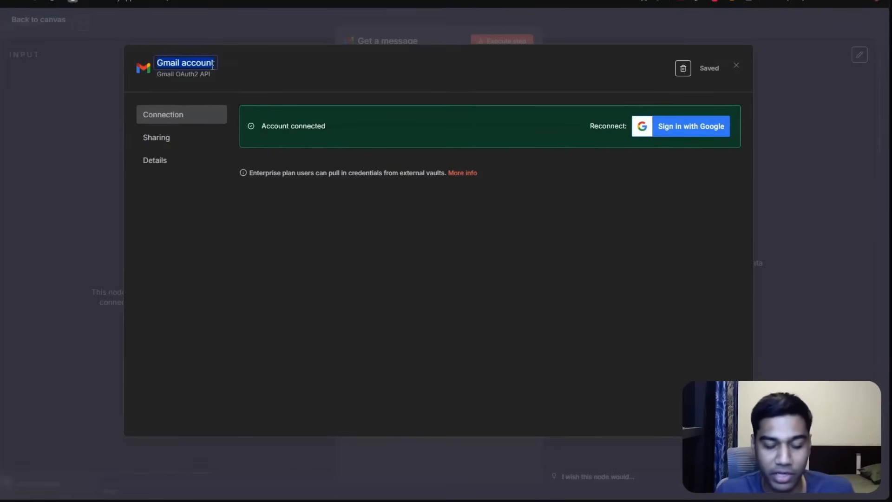
pyautogui.write('Akshat')
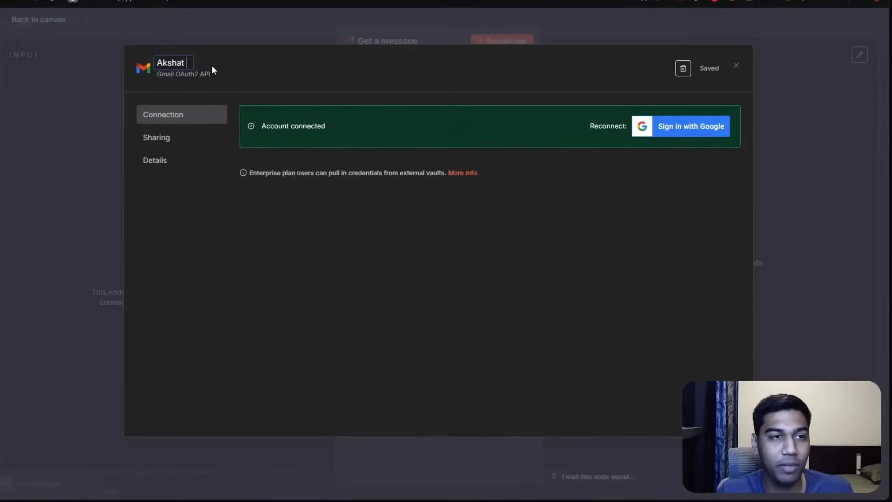
# Rename the Gmail credential to the connected account's e-mail address, save it, and close the credential dialog.
pyautogui.hotkey('ctrl', 'BackSpace')
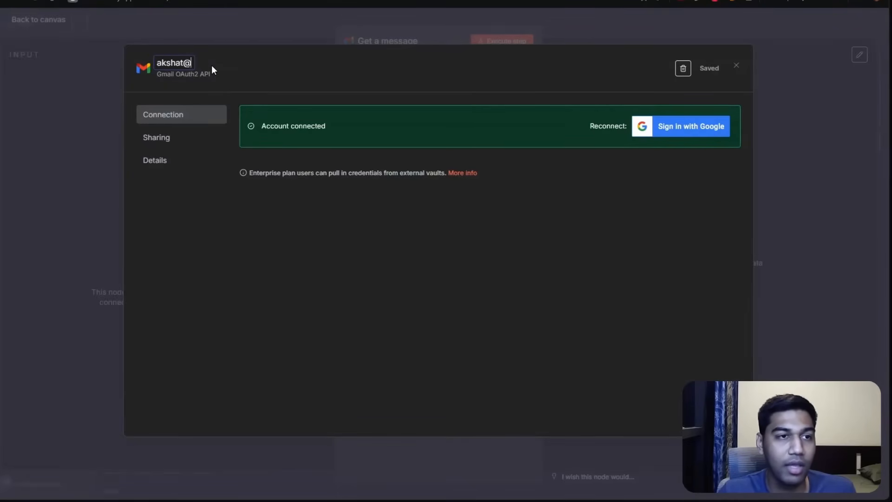
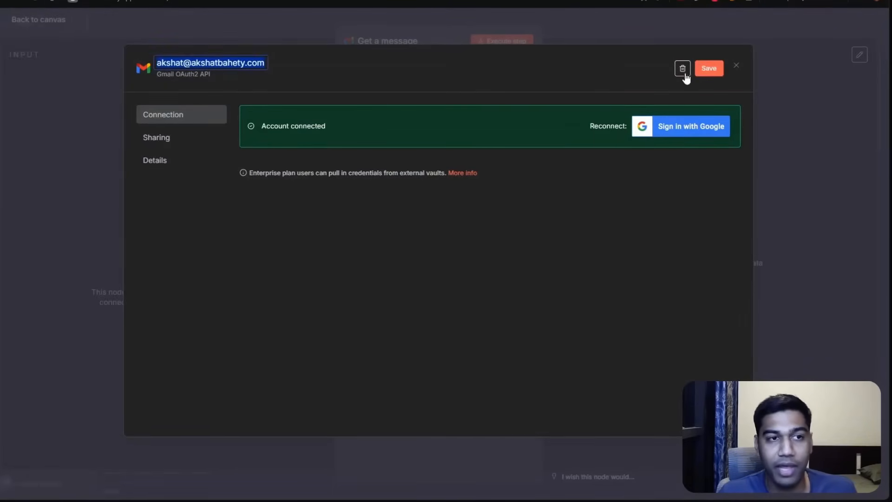
pyautogui.click(704, 70)
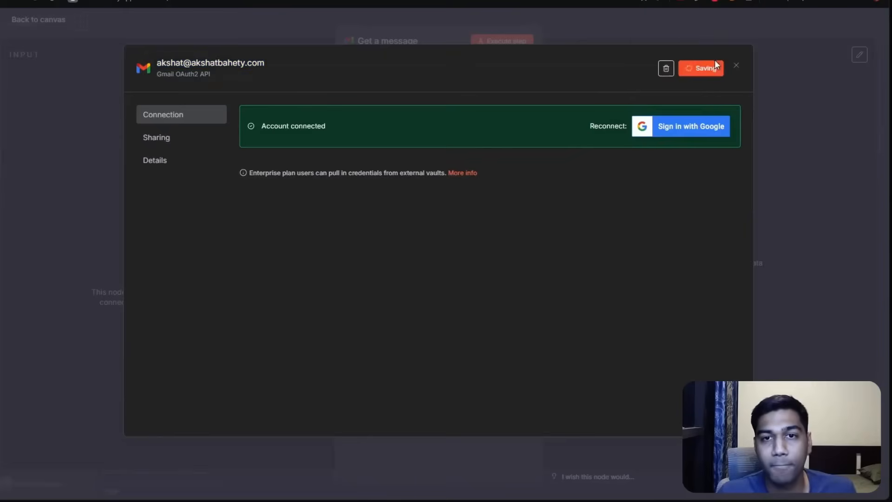
pyautogui.click(736, 65)
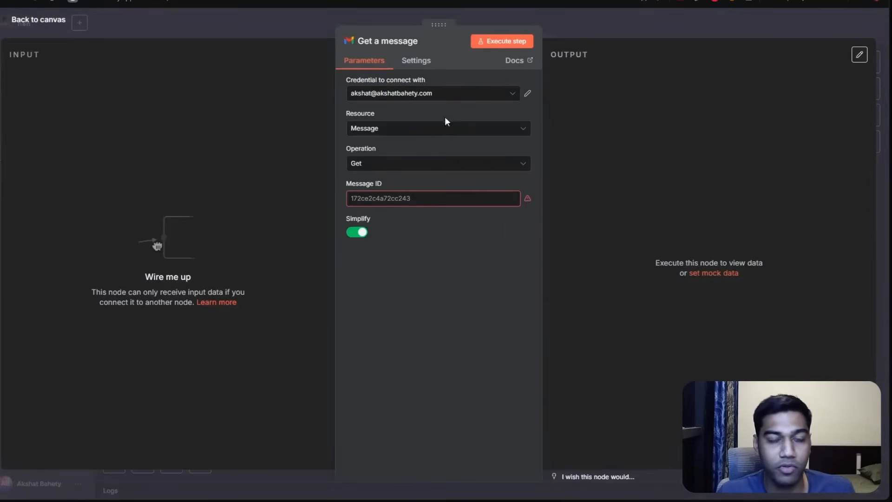
# Review the Gmail node's Resource and Operation options, keeping Message as resource and switching the operation to Get Many.
pyautogui.click(389, 130)
pyautogui.click(388, 132)
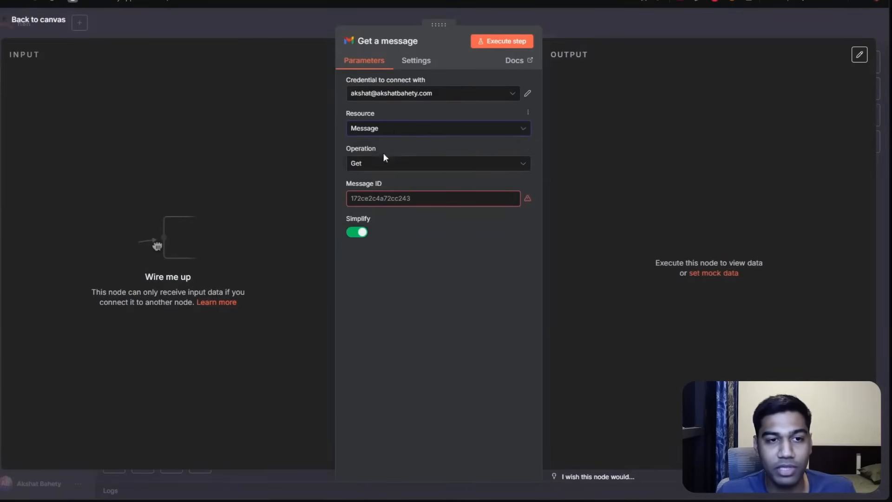
pyautogui.click(379, 135)
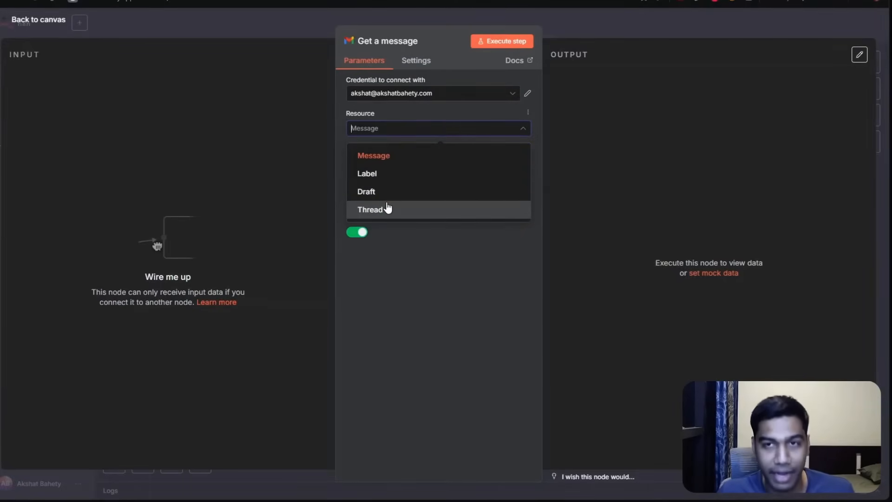
pyautogui.click(375, 157)
pyautogui.click(392, 199)
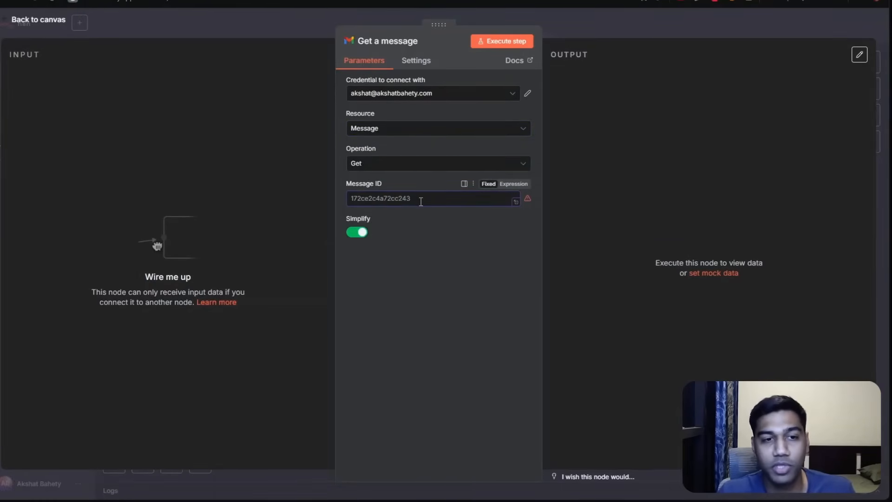
pyautogui.click(392, 166)
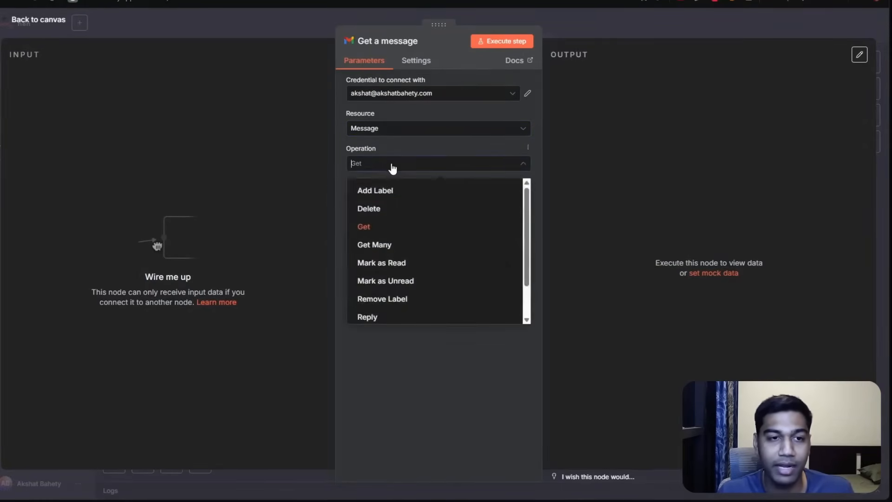
pyautogui.click(393, 165)
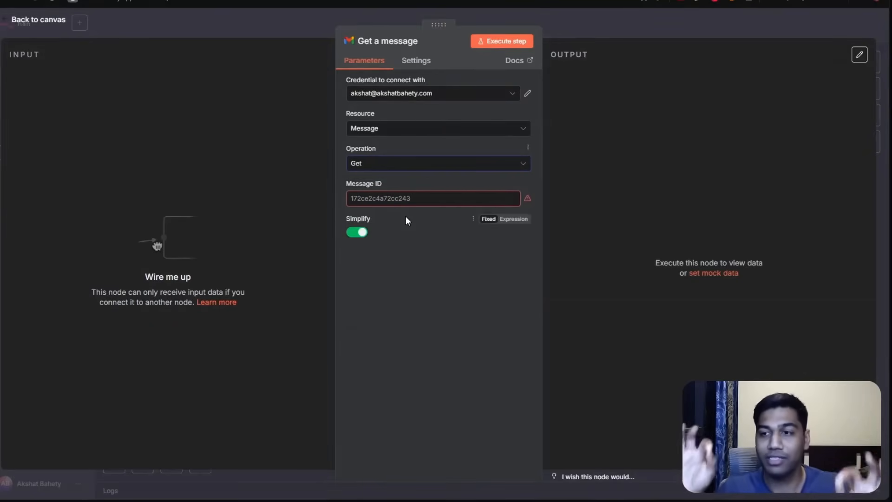
pyautogui.click(514, 200)
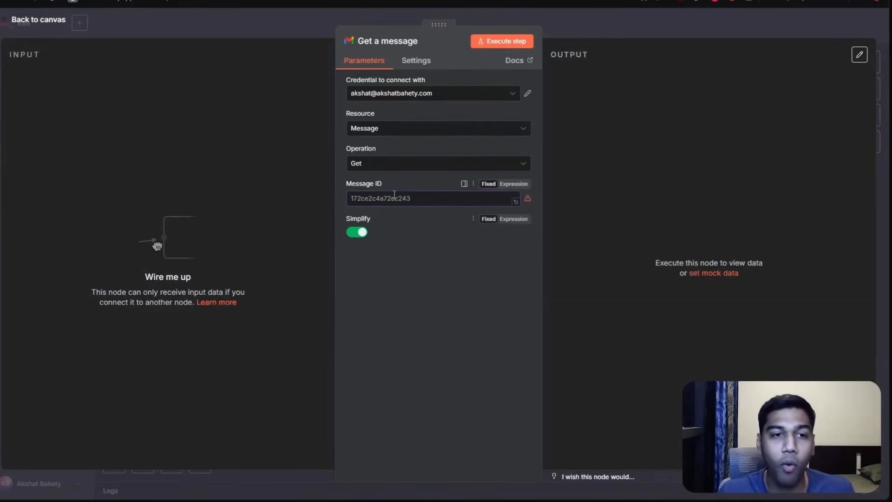
pyautogui.click(377, 167)
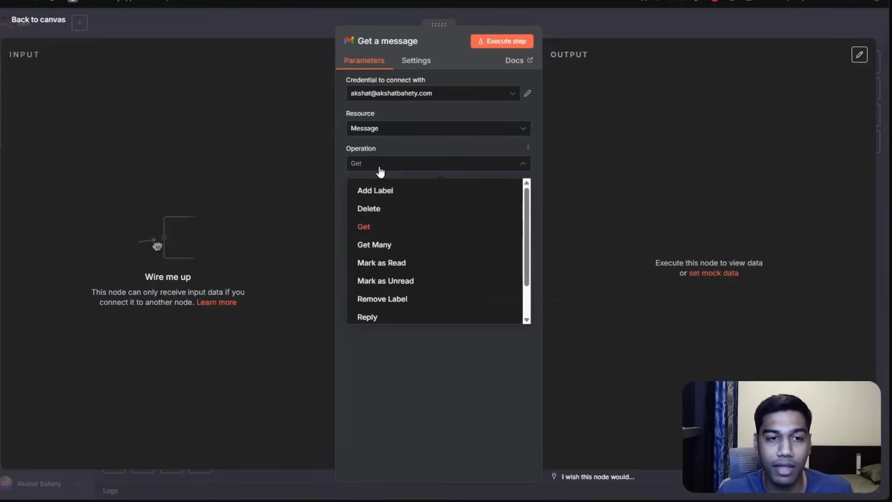
pyautogui.scroll(-2, 405, 249)
pyautogui.scroll(2, 406, 248)
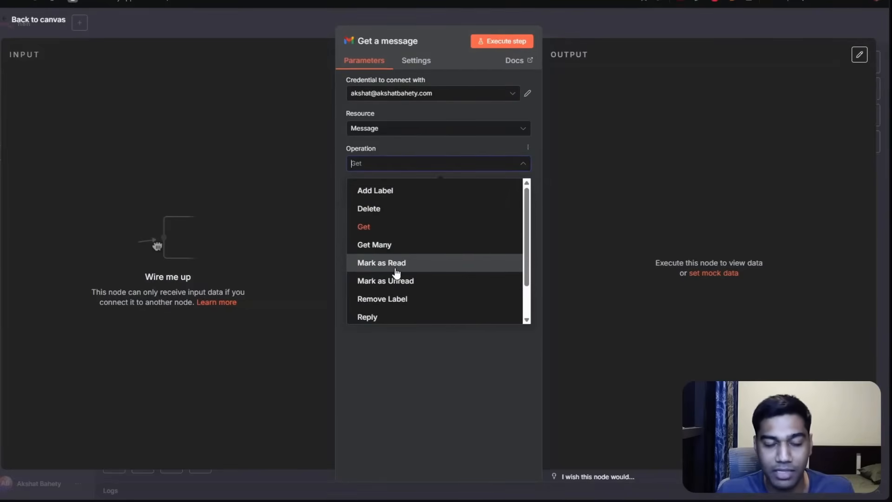
pyautogui.click(390, 251)
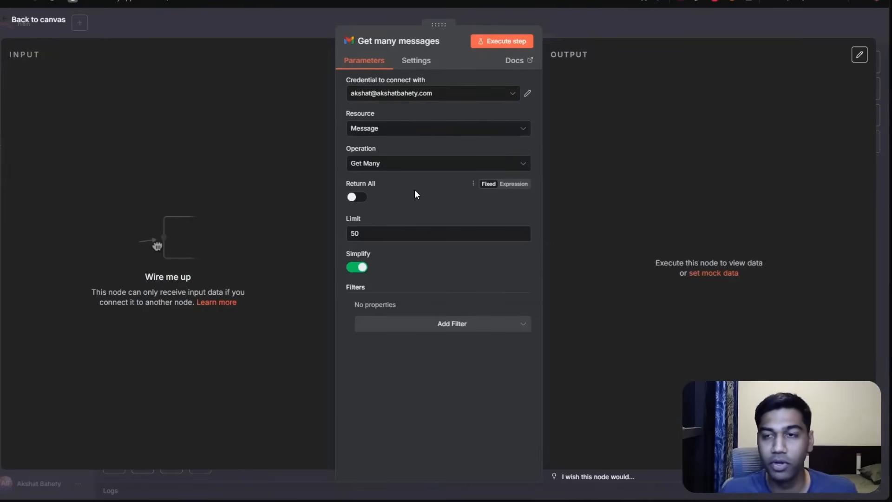
# Set the Get many messages limit to 1 and return to the canvas.
pyautogui.click(369, 238)
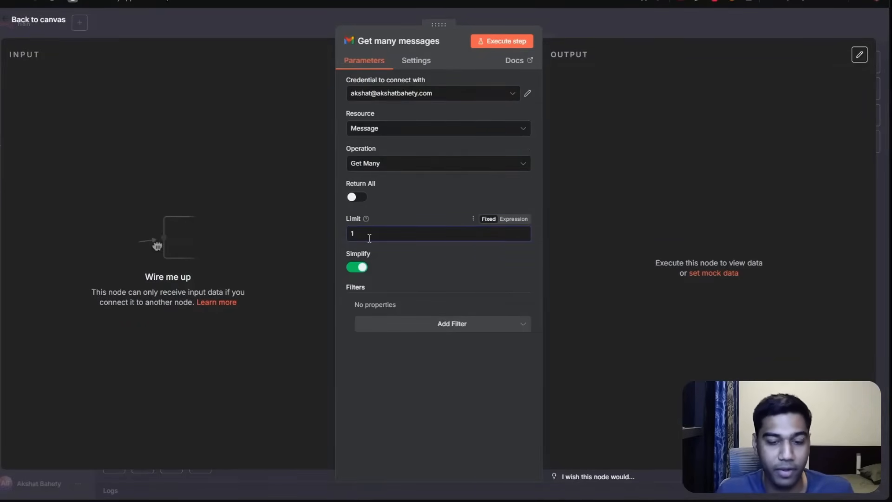
pyautogui.click(456, 277)
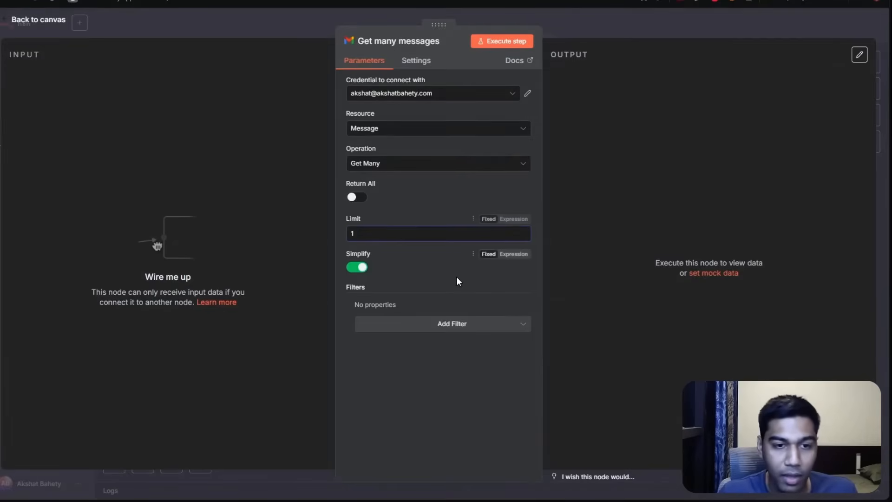
pyautogui.click(548, 32)
# Reposition the Gmail node and connect the manual trigger's output to its input.
pyautogui.moveTo(586, 197); pyautogui.dragTo(518, 223)
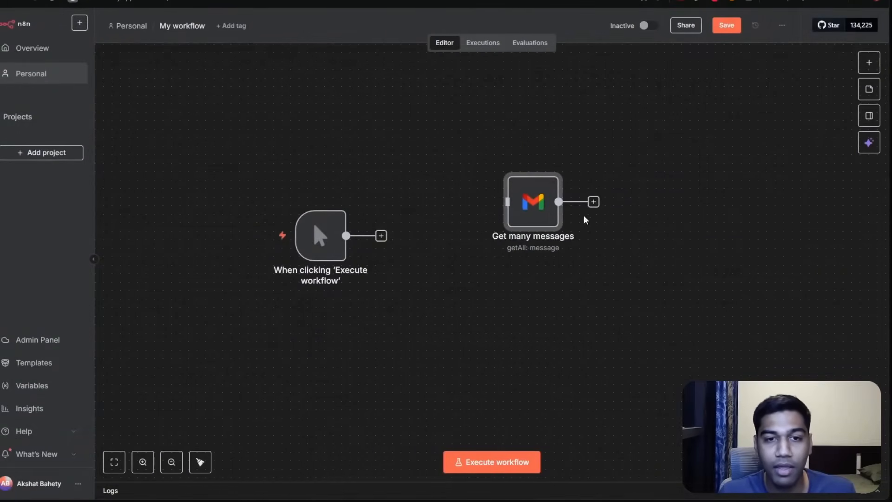
pyautogui.moveTo(380, 235); pyautogui.dragTo(446, 296)
pyautogui.moveTo(369, 235); pyautogui.dragTo(496, 239)
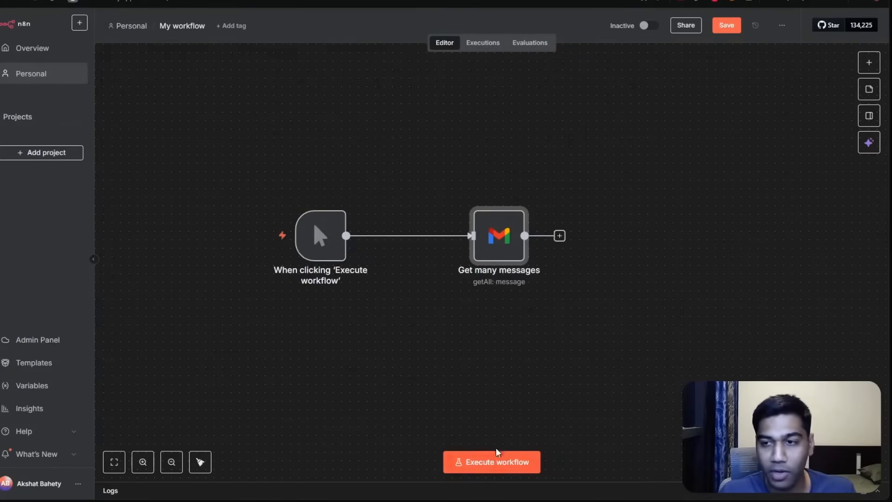
# Execute the workflow and open the Gmail node to inspect its output table.
pyautogui.click(479, 465)
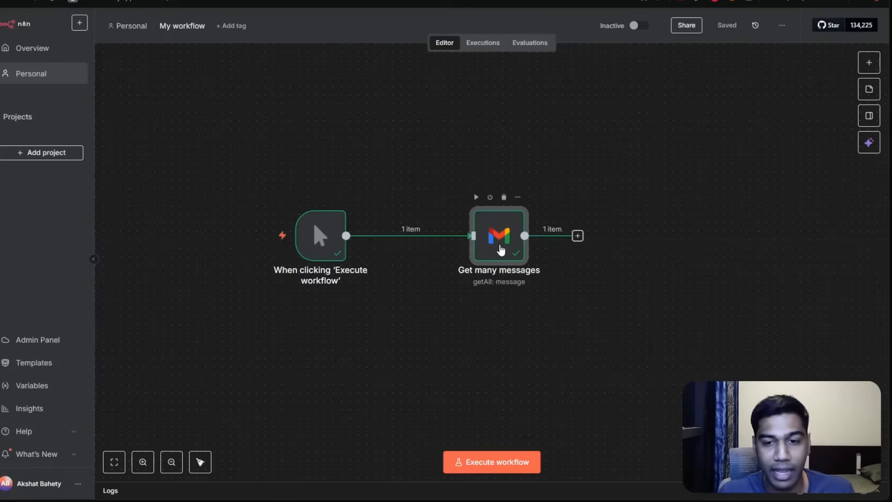
pyautogui.doubleClick(500, 244)
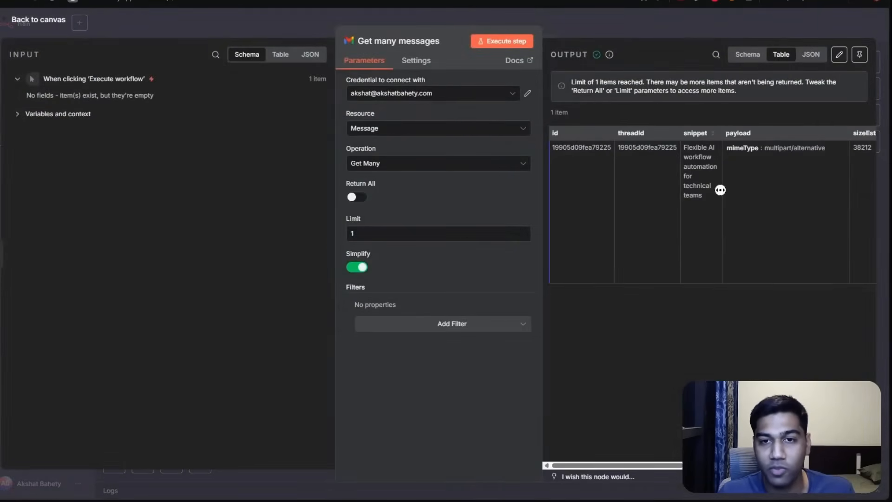
pyautogui.hscroll(5, 767, 187)
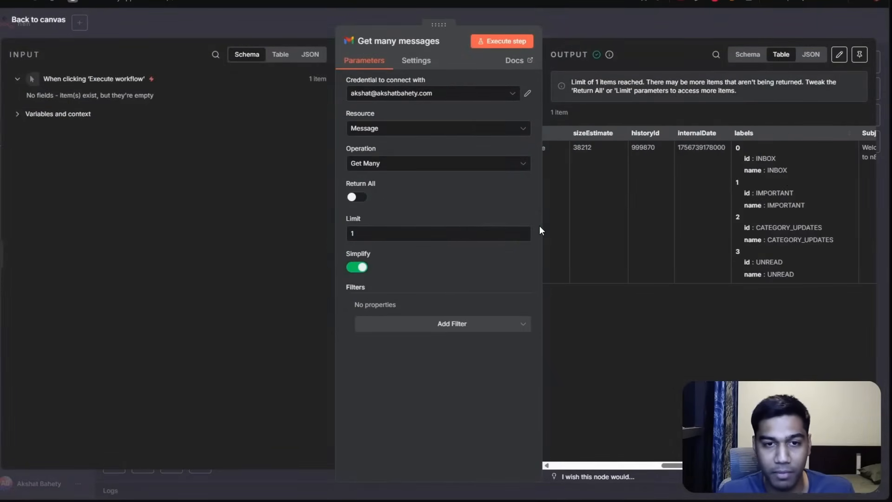
pyautogui.hscroll(-5, 674, 209)
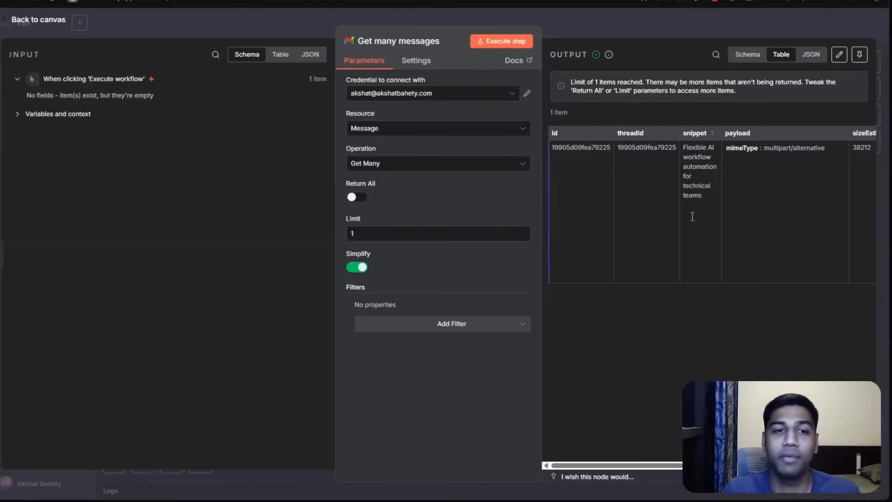
pyautogui.hscroll(10, 692, 215)
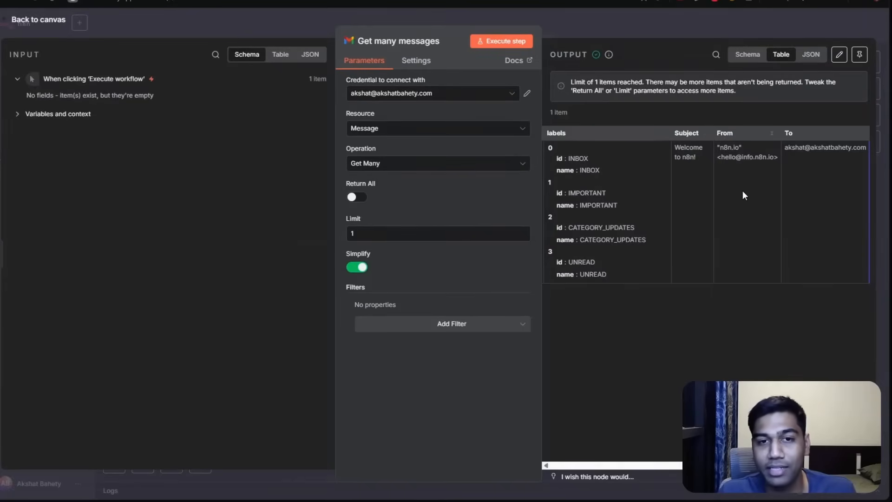
pyautogui.hscroll(-10, 736, 190)
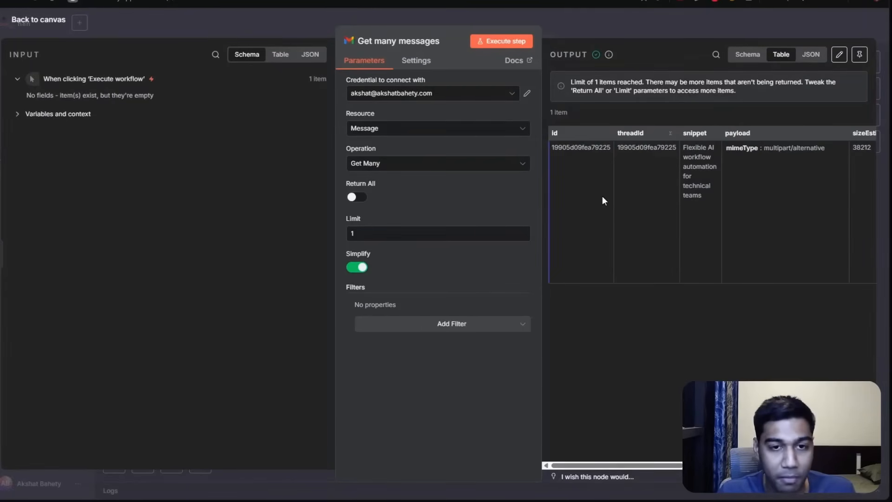
# Open the Gmail inbox in a new tab to compare it with the fetched message.
pyautogui.hotkey('ctrl', 't')
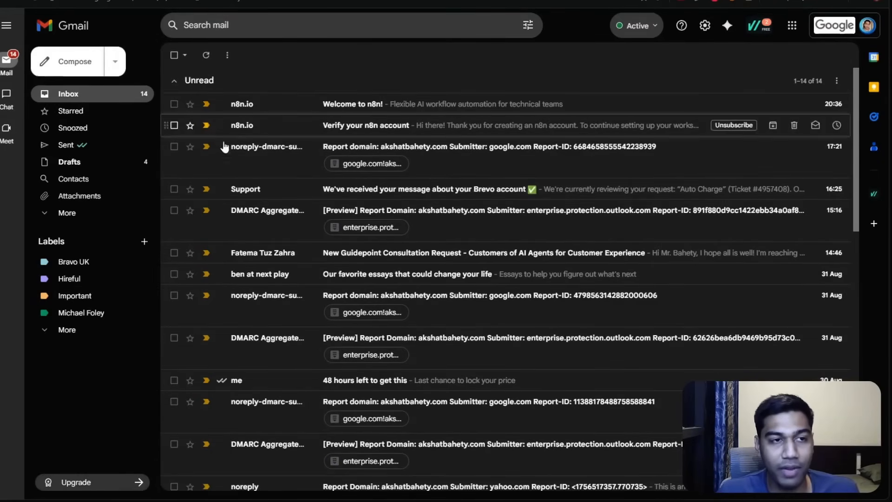
pyautogui.click(317, 113)
pyautogui.scroll(-2, 500, 333)
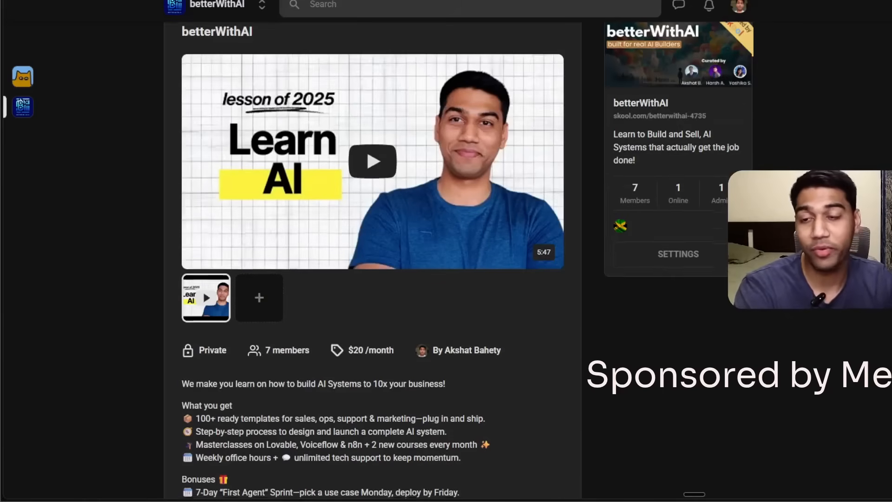
pyautogui.scroll(-2, 372, 260)
pyautogui.scroll(3, 372, 260)
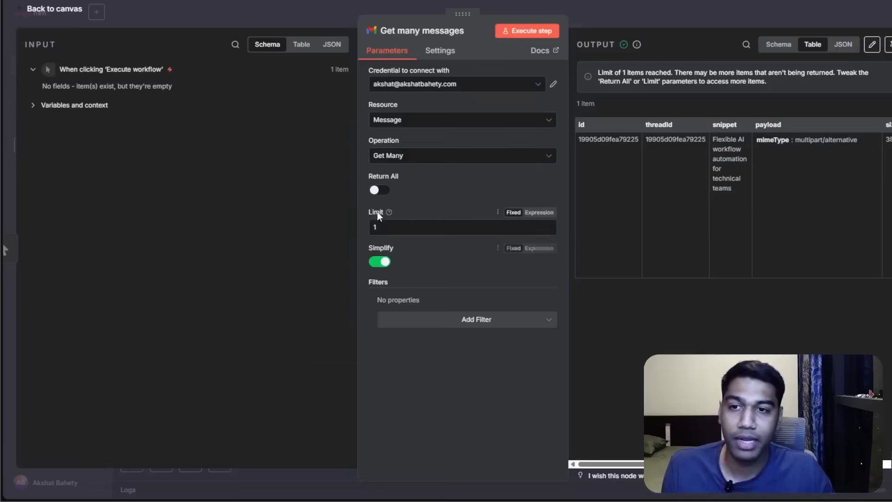
# Set the Gmail node's limit to 2 and execute the step.
pyautogui.click(384, 229)
pyautogui.press('BackSpace')
pyautogui.write('2')
pyautogui.click(538, 33)
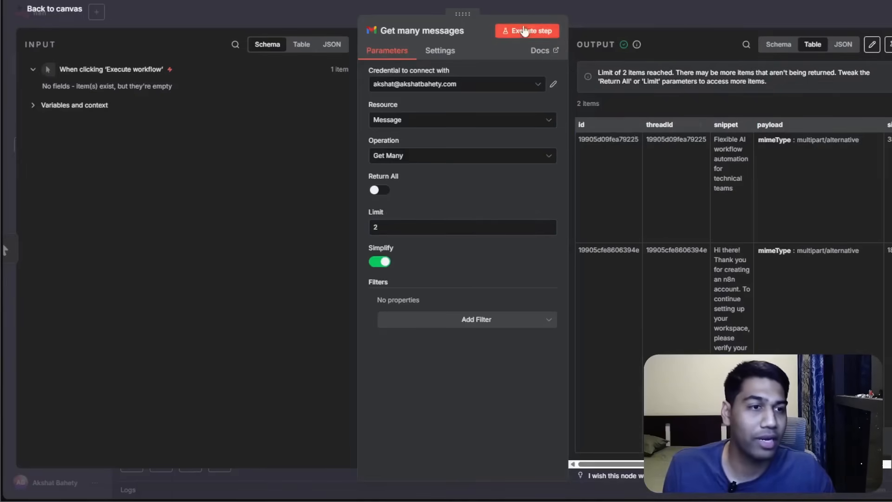
pyautogui.press('BackSpace')
pyautogui.write('2')
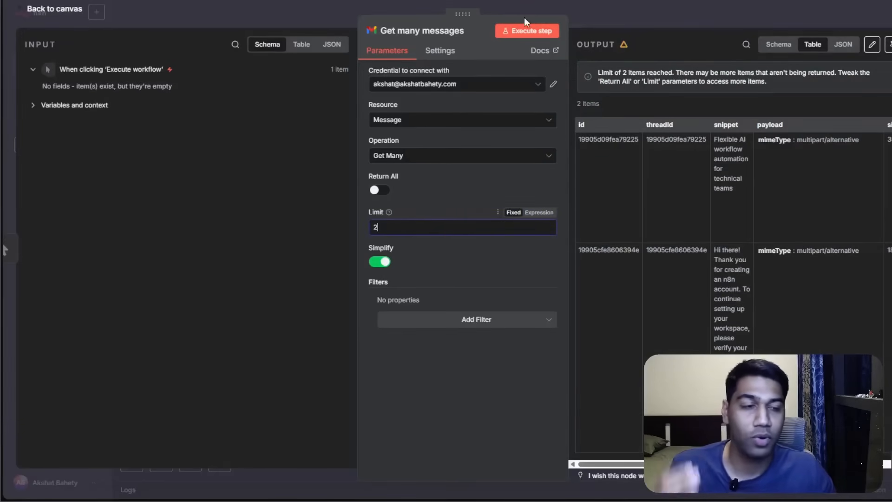
pyautogui.click(522, 30)
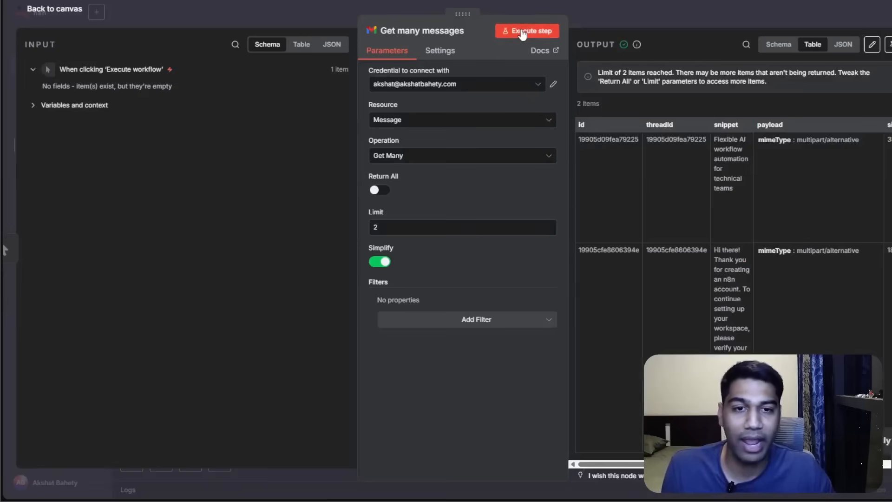
# Inspect the returned messages in the output's Table, Schema and JSON views.
pyautogui.scroll(-1, 731, 283)
pyautogui.scroll(1, 730, 260)
pyautogui.hscroll(1, 725, 223)
pyautogui.hscroll(5, 717, 259)
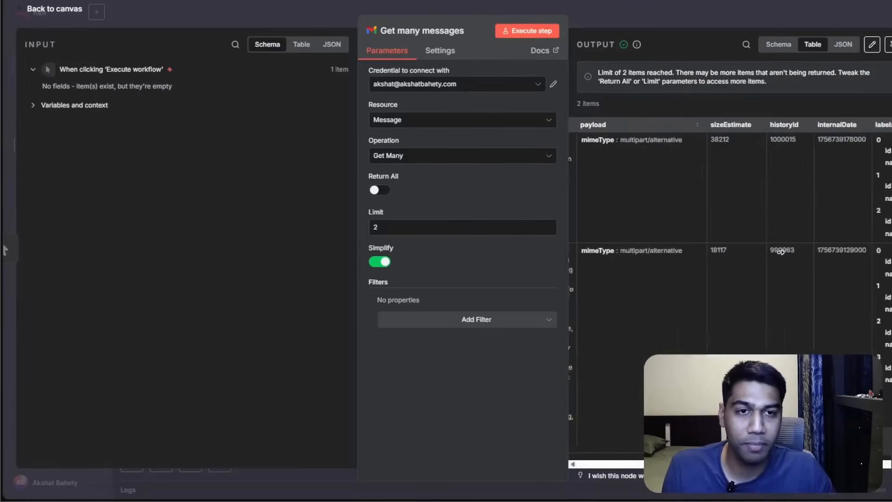
pyautogui.hscroll(4, 786, 209)
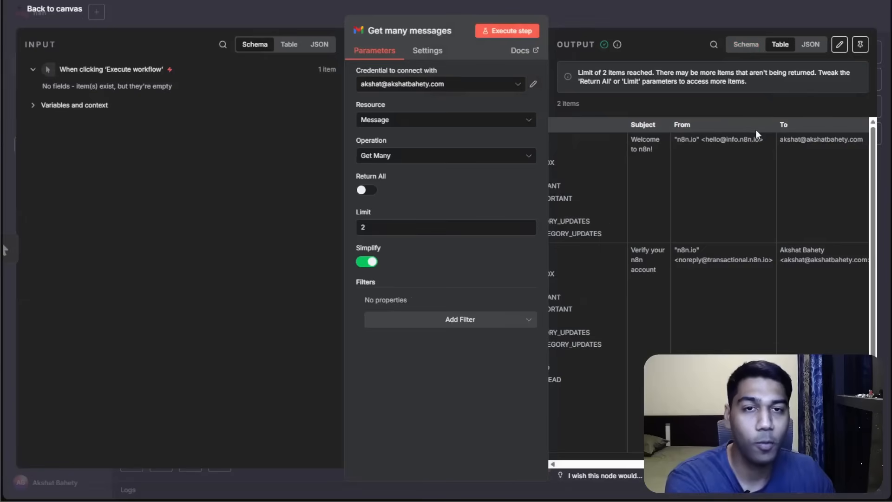
pyautogui.click(746, 44)
pyautogui.scroll(-2, 724, 236)
pyautogui.scroll(2, 725, 232)
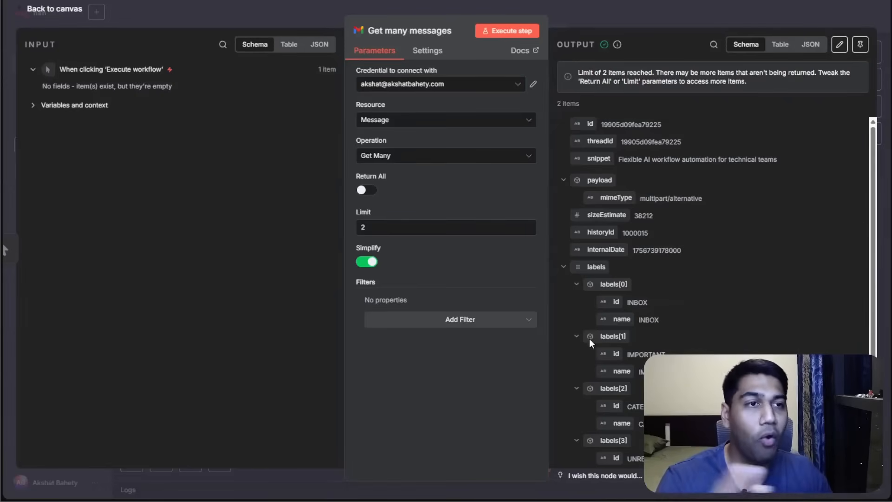
pyautogui.click(780, 44)
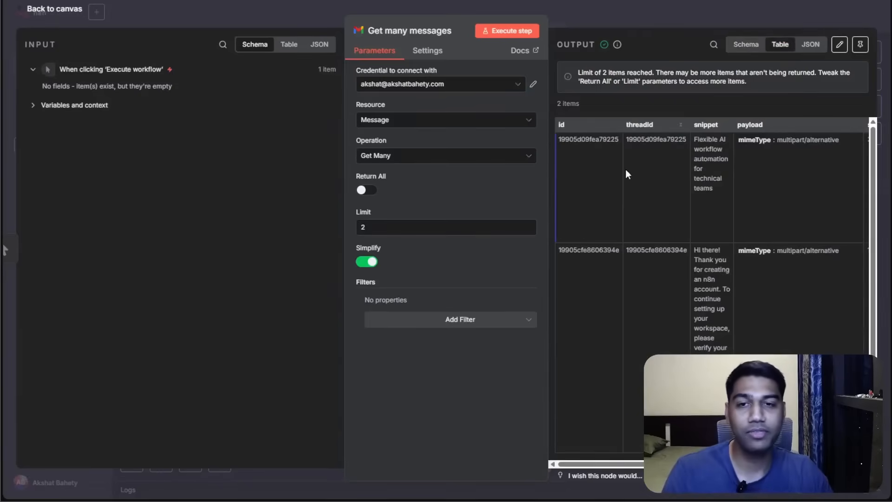
pyautogui.hscroll(3, 699, 175)
pyautogui.hscroll(5, 712, 174)
pyautogui.hscroll(-10, 710, 172)
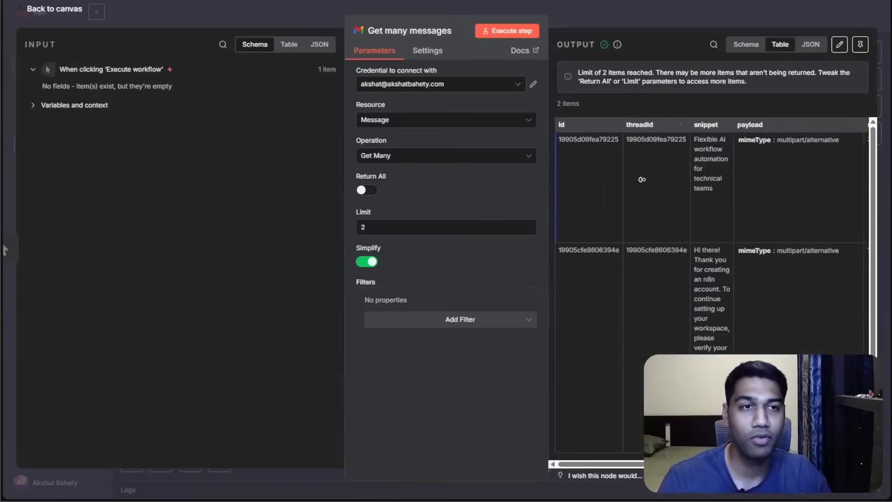
pyautogui.click(812, 45)
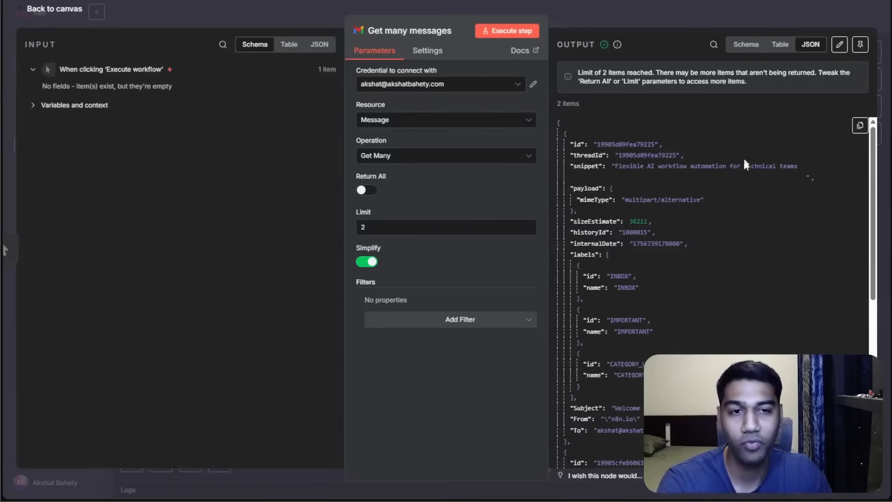
# Scroll through the JSON output to review both returned messages.
pyautogui.scroll(-4, 824, 256)
pyautogui.scroll(-1, 826, 251)
pyautogui.scroll(3, 830, 245)
pyautogui.scroll(-5, 831, 239)
pyautogui.scroll(-1, 832, 239)
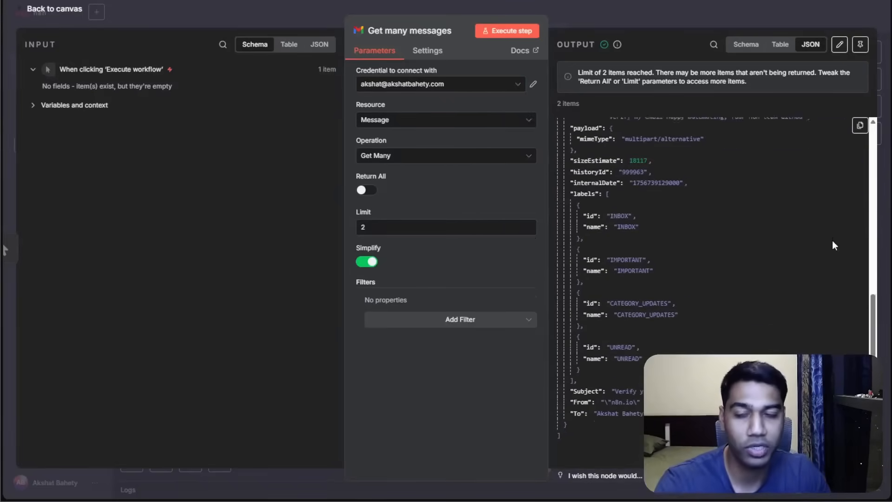
pyautogui.scroll(8, 833, 241)
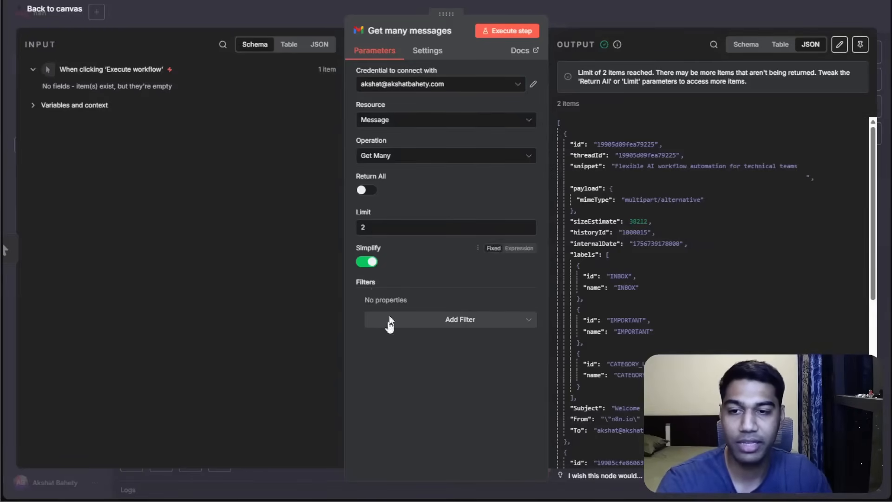
# Add a Read Status filter to the Gmail node set to unread emails only.
pyautogui.click(448, 321)
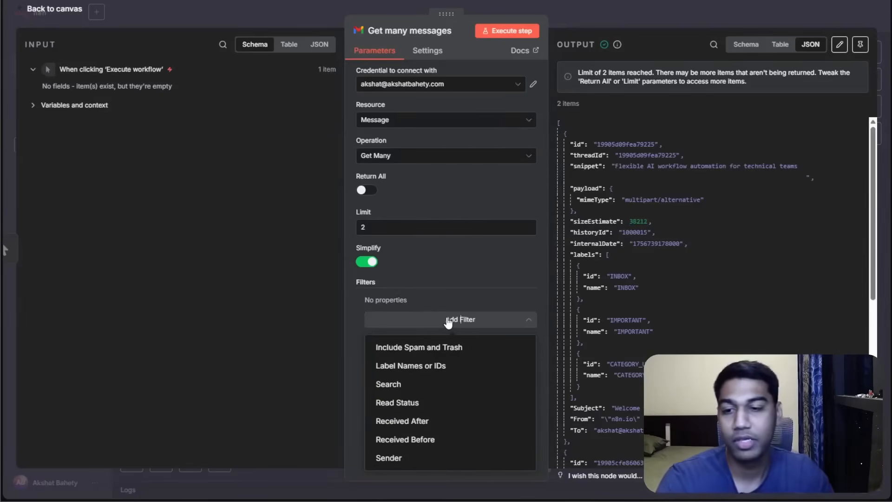
pyautogui.click(417, 403)
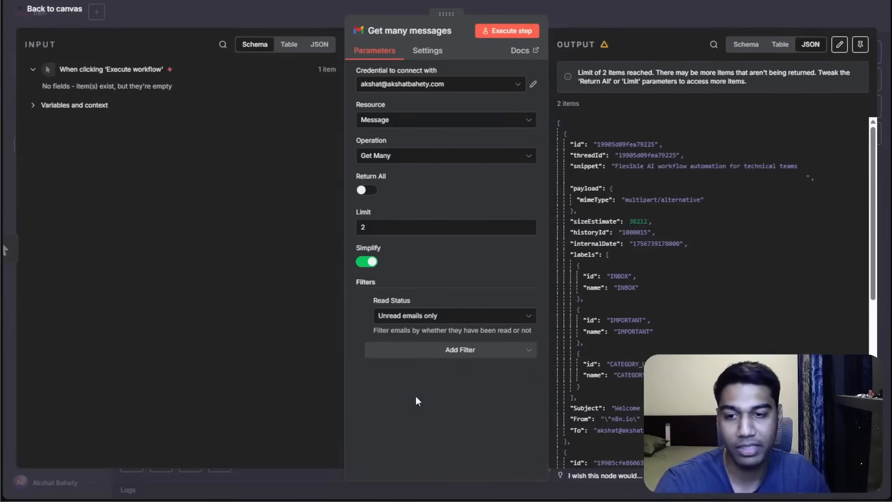
pyautogui.click(413, 316)
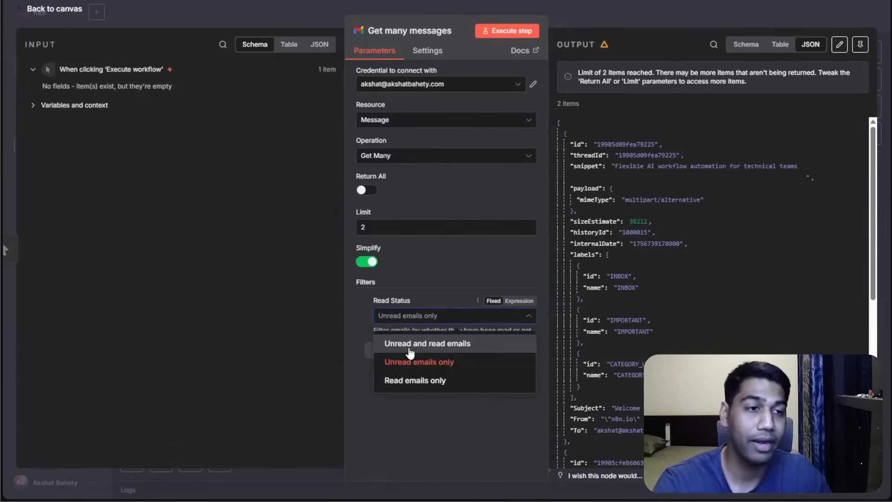
pyautogui.click(414, 394)
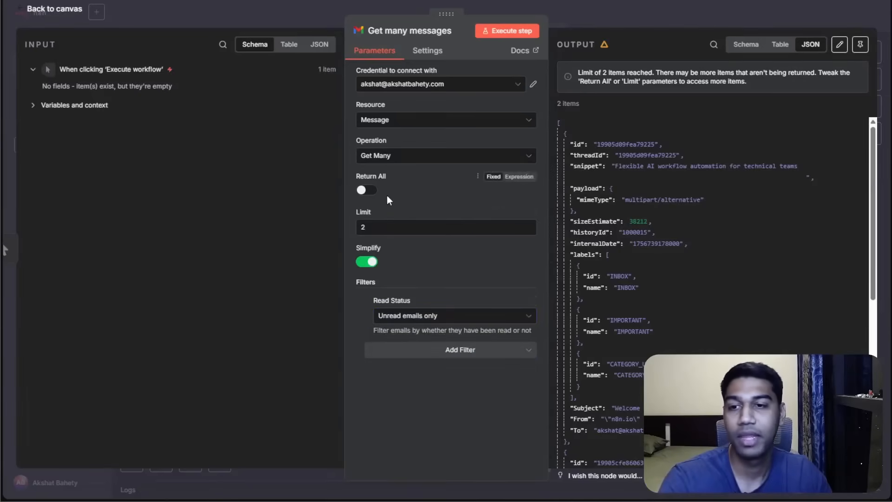
# Set the Gmail node's limit to 1 and execute the step.
pyautogui.press('BackSpace')
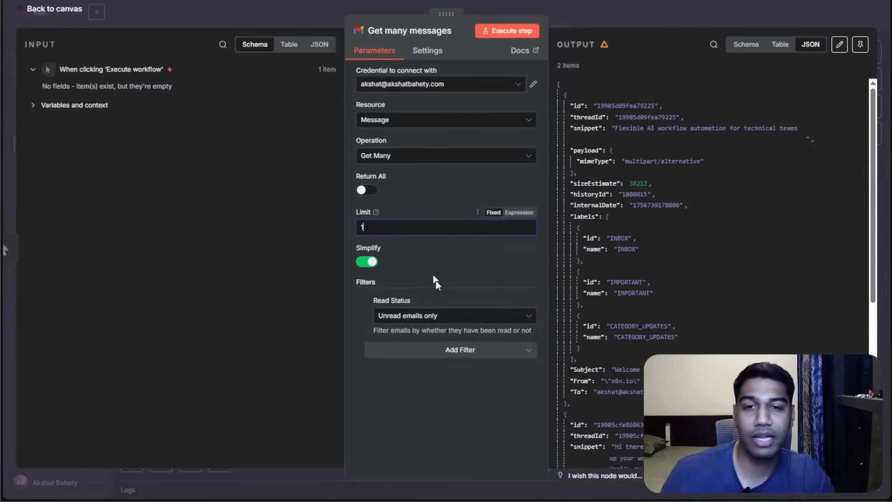
pyautogui.write('1')
pyautogui.click(495, 31)
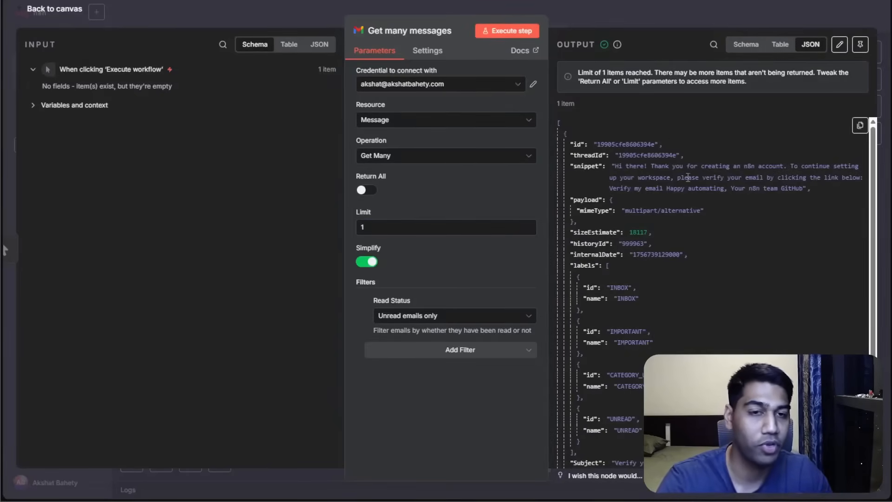
# Try turning on Return All, then turn it off and set the limit back to 1.
pyautogui.click(577, 1)
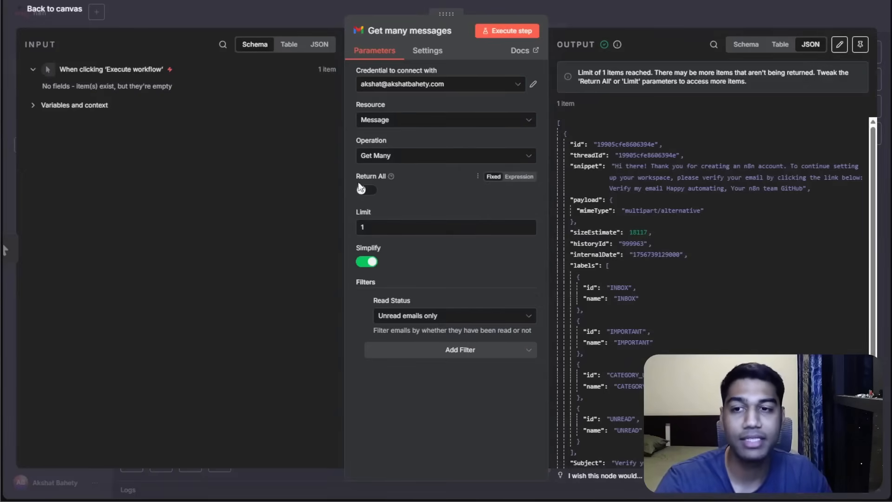
pyautogui.click(364, 191)
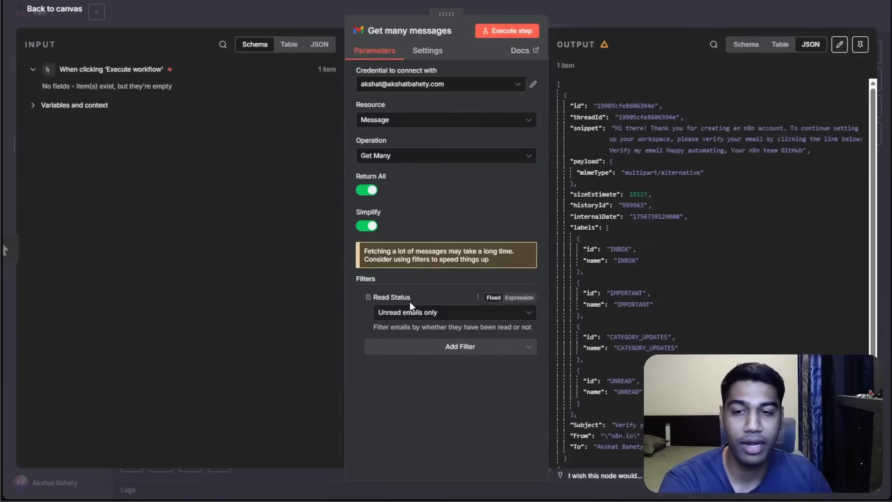
pyautogui.click(365, 191)
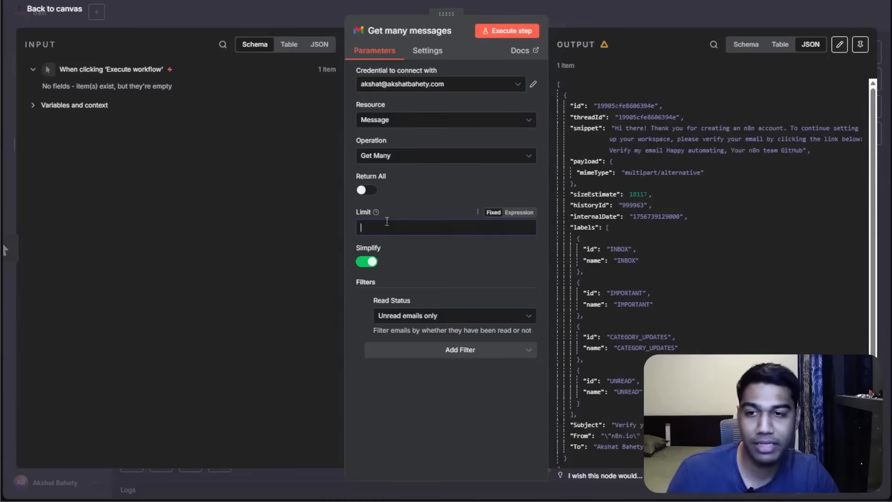
pyautogui.write('1')
# Return to the canvas and save the workflow.
pyautogui.click(567, 7)
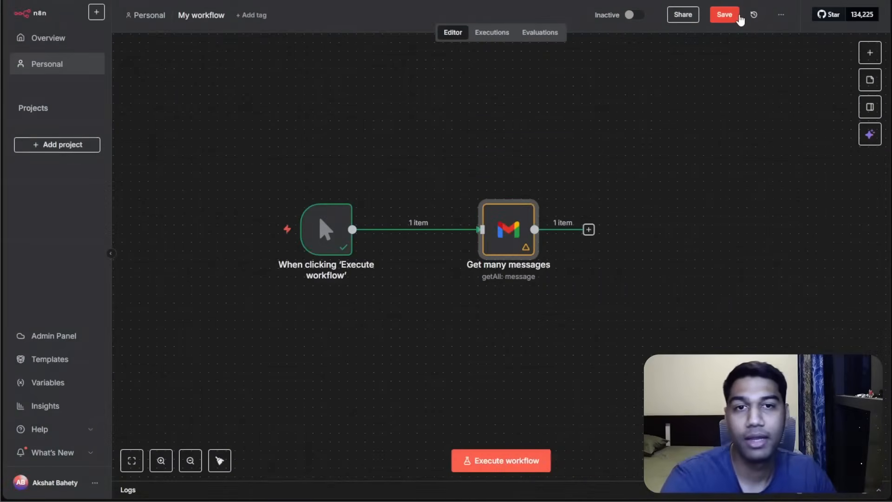
pyautogui.click(738, 16)
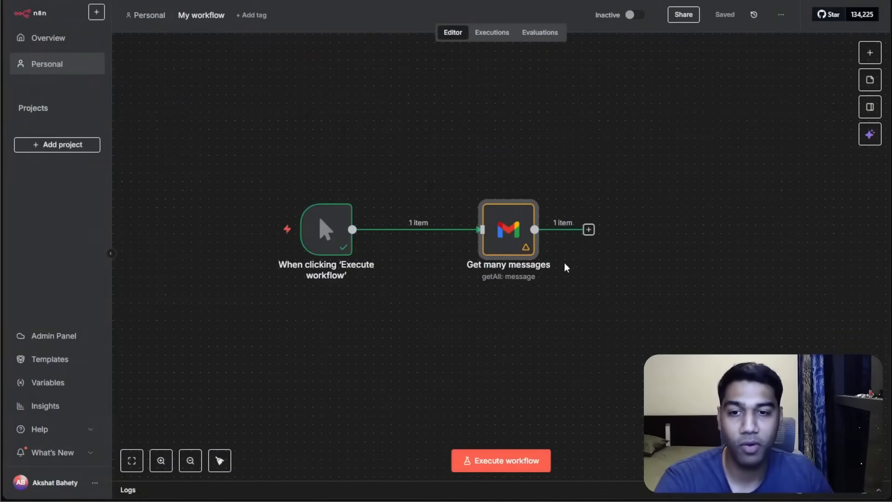
# Add an OpenAI 'Message a model' node after the Gmail node from the AI category.
pyautogui.click(225, 462)
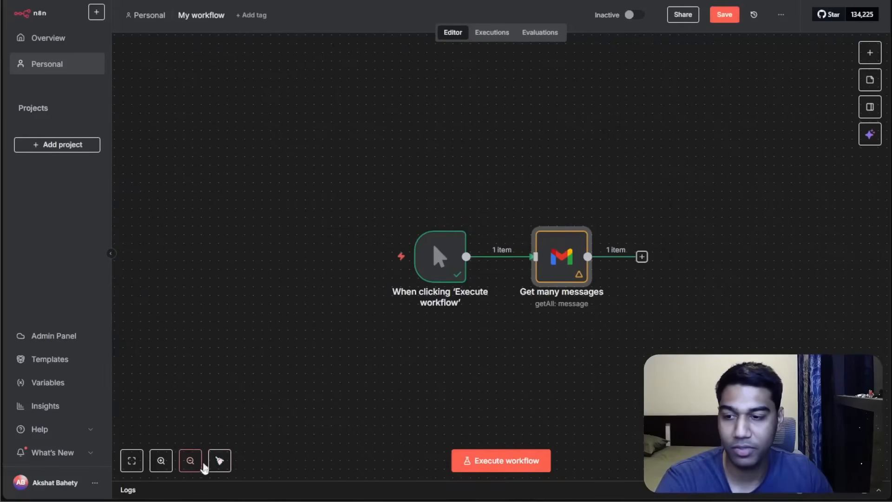
pyautogui.moveTo(587, 362); pyautogui.dragTo(415, 245)
pyautogui.click(226, 462)
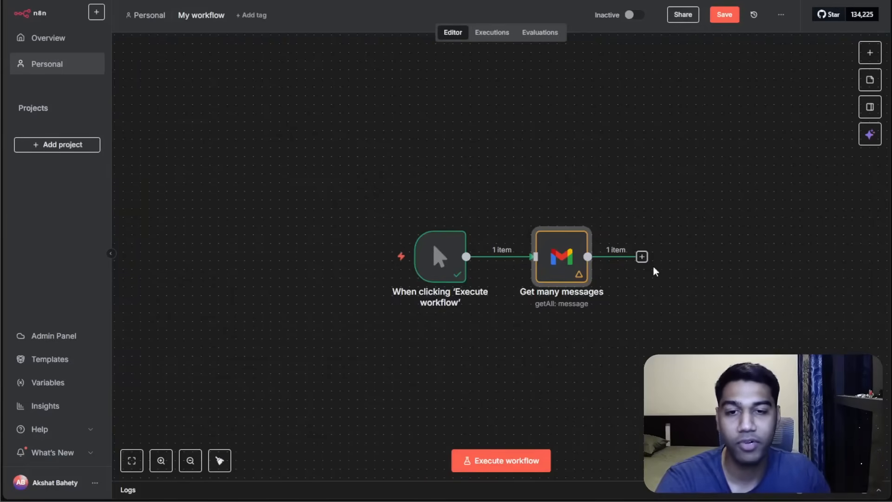
pyautogui.click(642, 256)
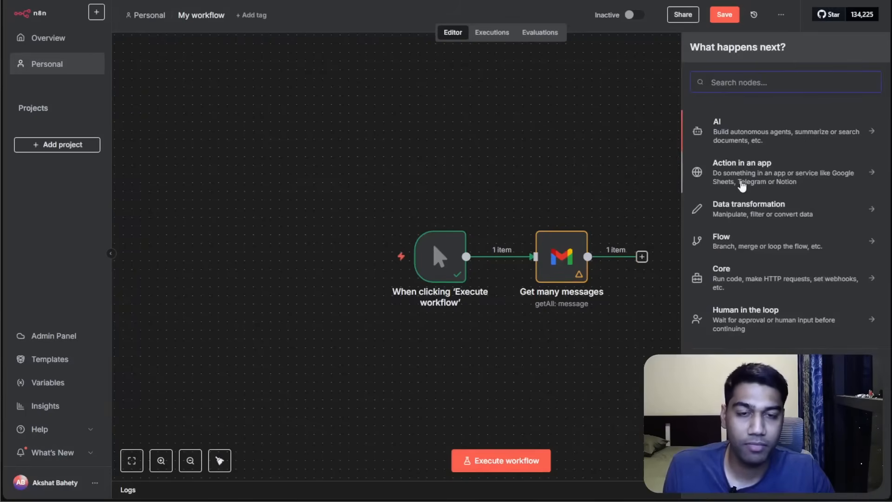
pyautogui.click(742, 129)
pyautogui.scroll(-4, 731, 241)
pyautogui.scroll(4, 735, 241)
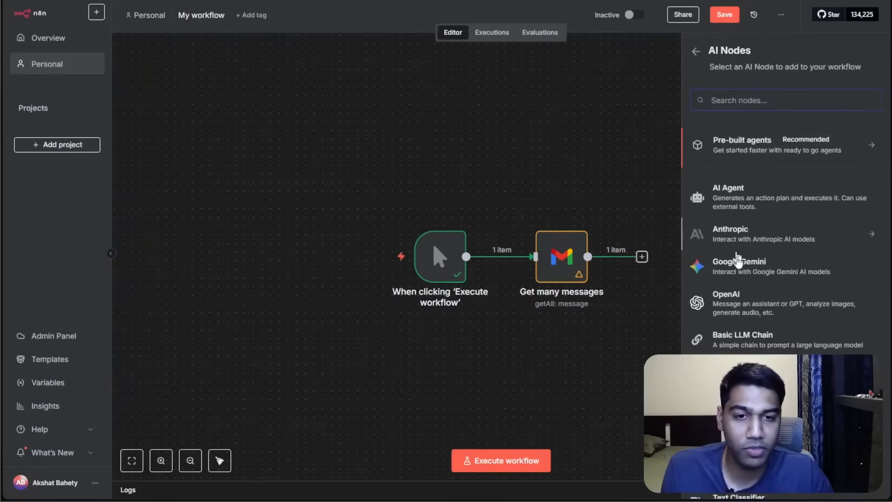
pyautogui.click(742, 305)
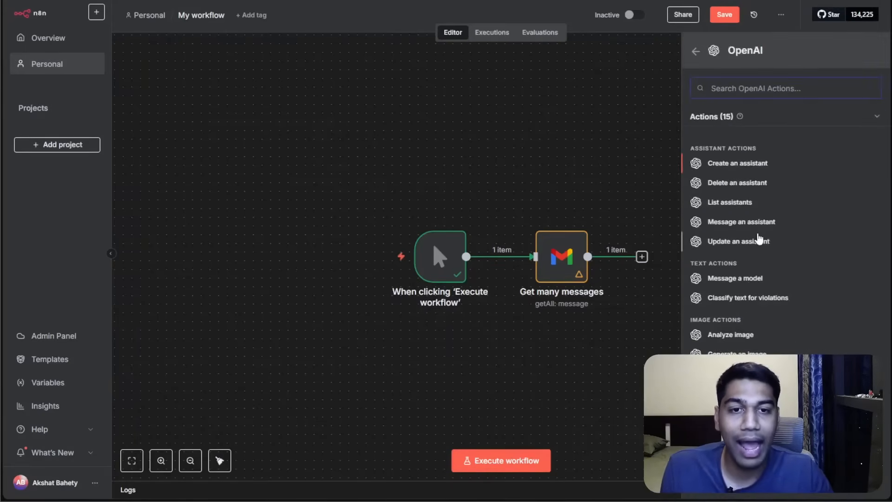
pyautogui.click(738, 282)
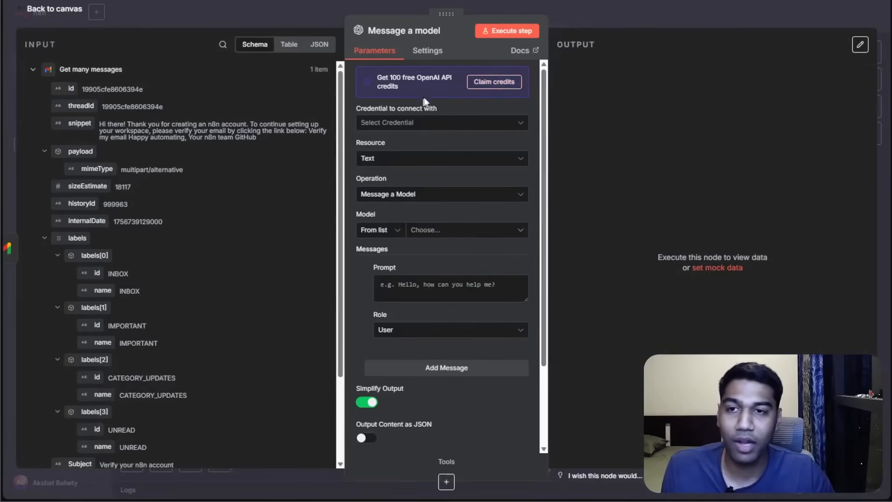
# Claim the 100 free OpenAI API credits and start creating a new OpenAI credential.
pyautogui.click(468, 85)
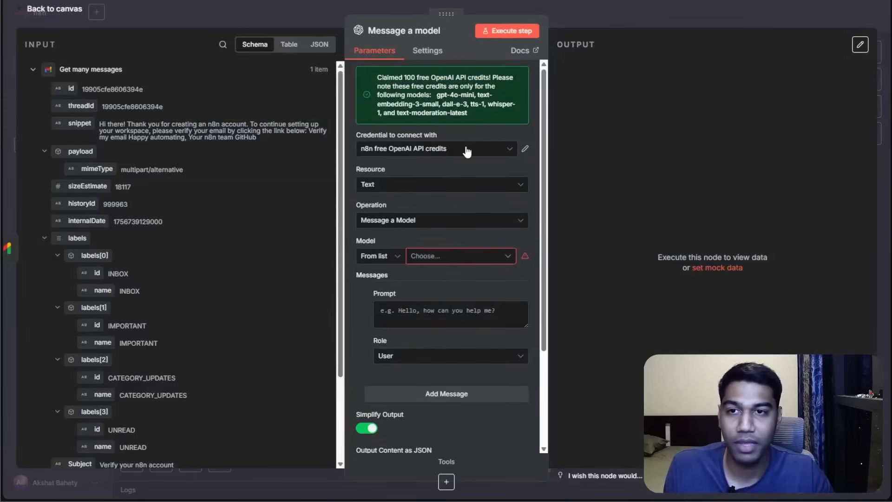
pyautogui.click(436, 149)
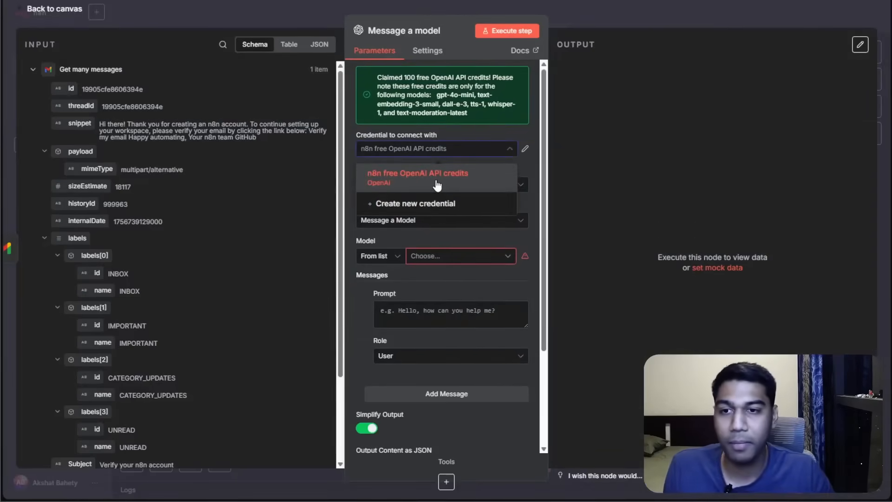
pyautogui.click(444, 212)
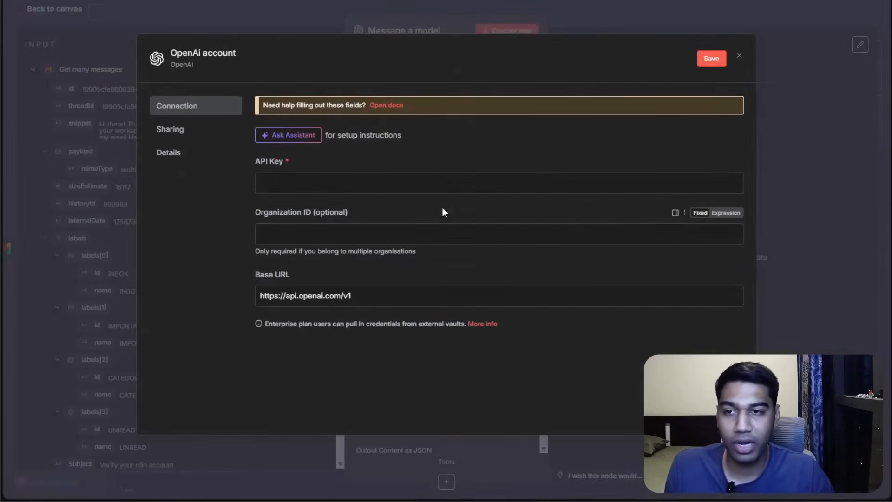
pyautogui.click(258, 165)
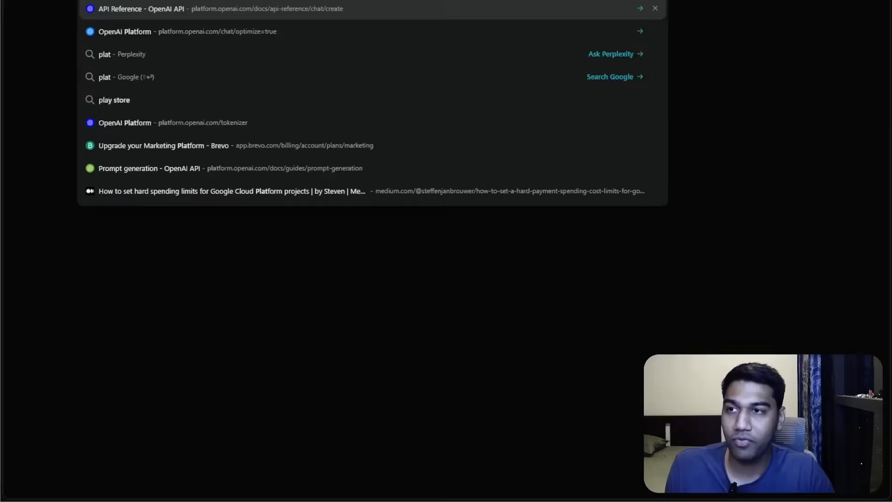
# Switch to the browser and search the web for the OpenAI platform.
pyautogui.write('tform.openai.com/docs/api-reference/chat/create')
pyautogui.press('Right')
pyautogui.hotkey('ctrl', 'a')
pyautogui.write('opean ai platf')
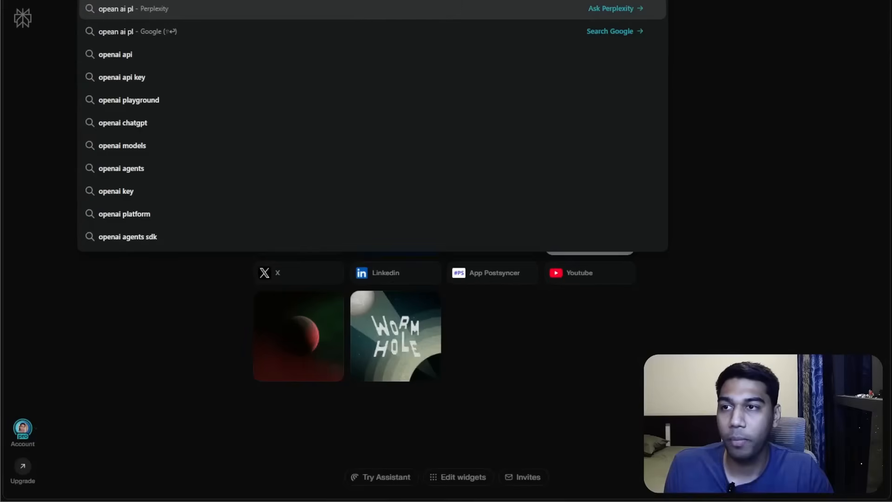
pyautogui.write('orm')
pyautogui.hotkey('shift', 'Return')
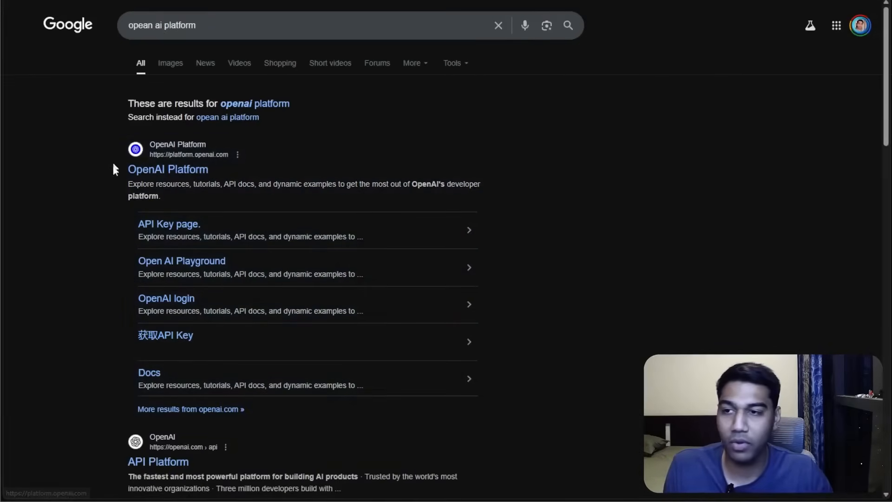
# Open the OpenAI developer platform and go to the dashboard's API keys page.
pyautogui.click(146, 171)
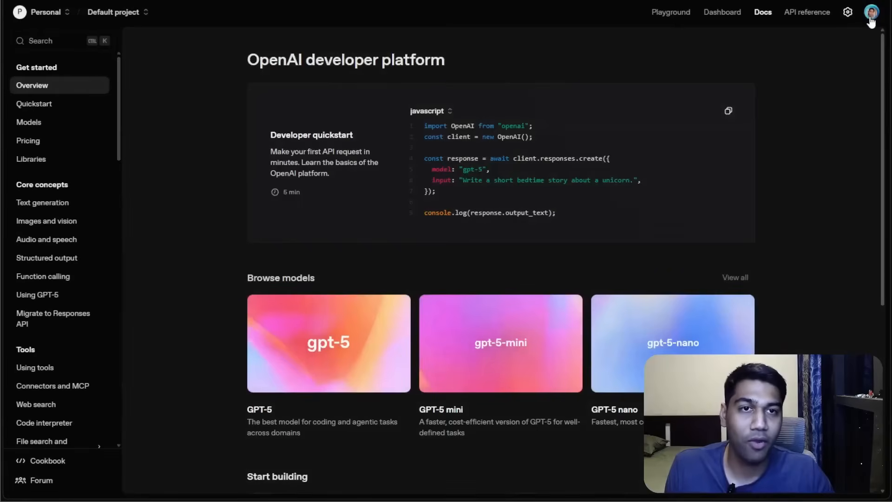
pyautogui.click(865, 13)
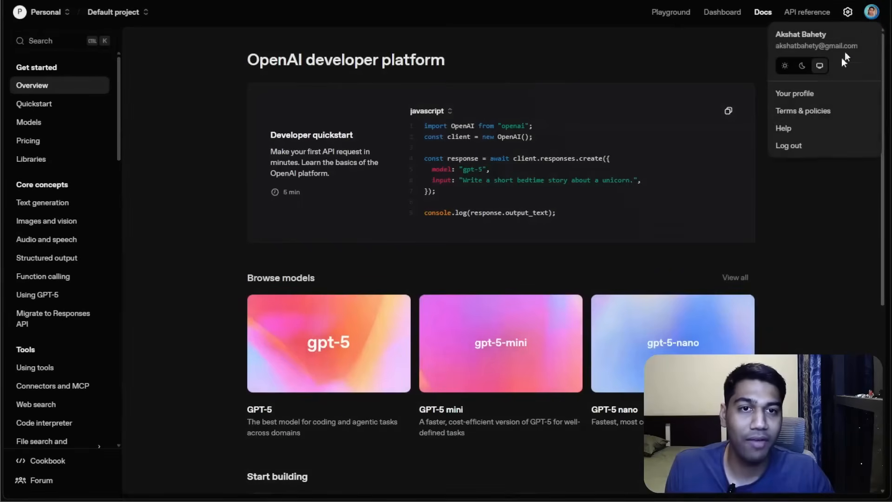
pyautogui.click(798, 247)
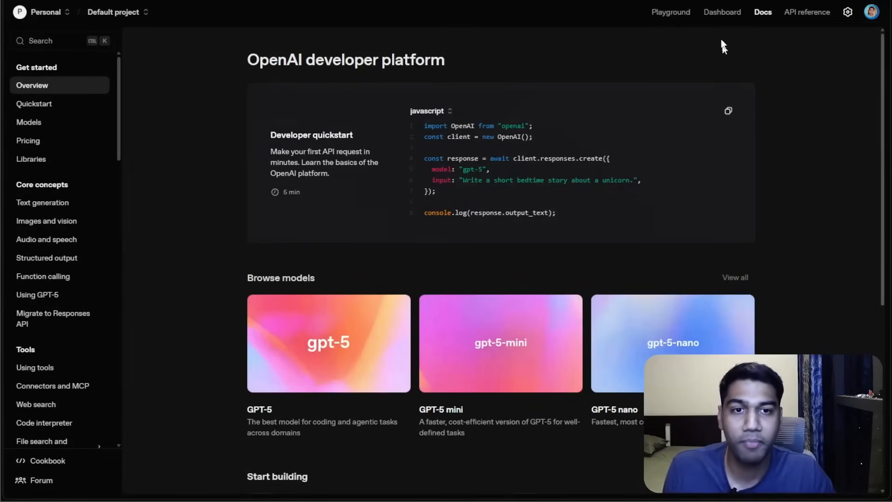
pyautogui.click(717, 14)
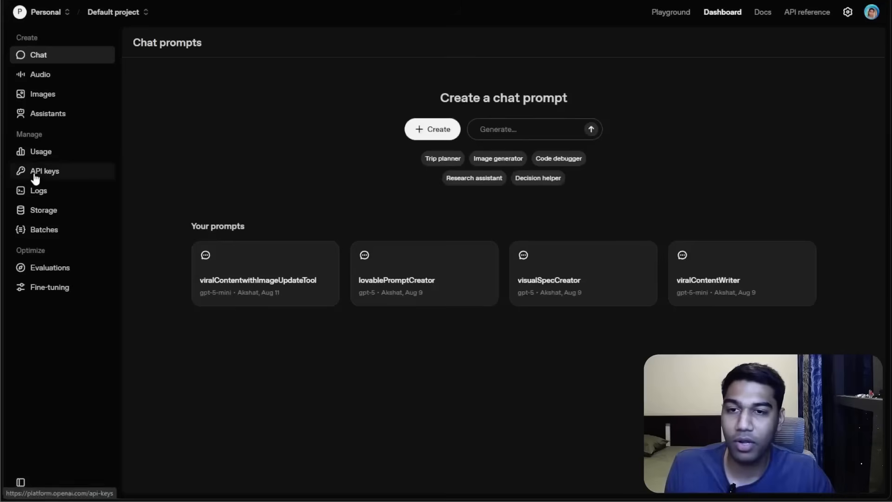
pyautogui.click(34, 173)
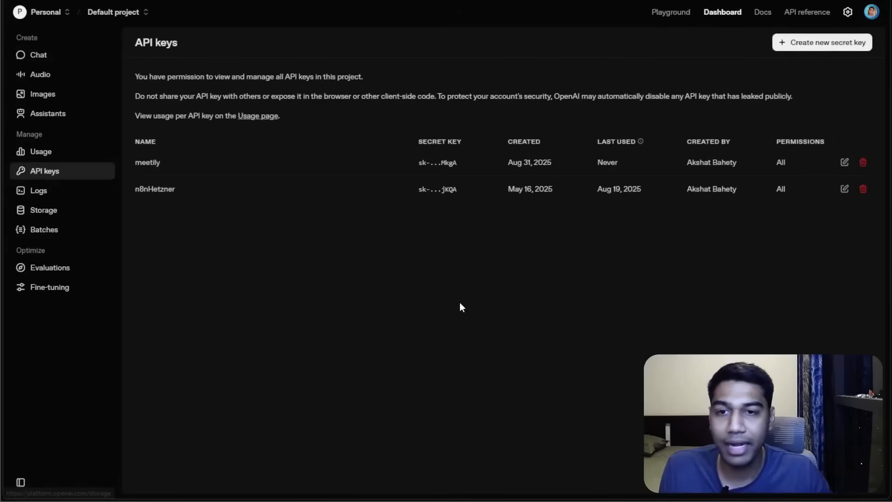
# Create a new secret key named n8n_YTTutorial in the Default project with all permissions.
pyautogui.click(823, 43)
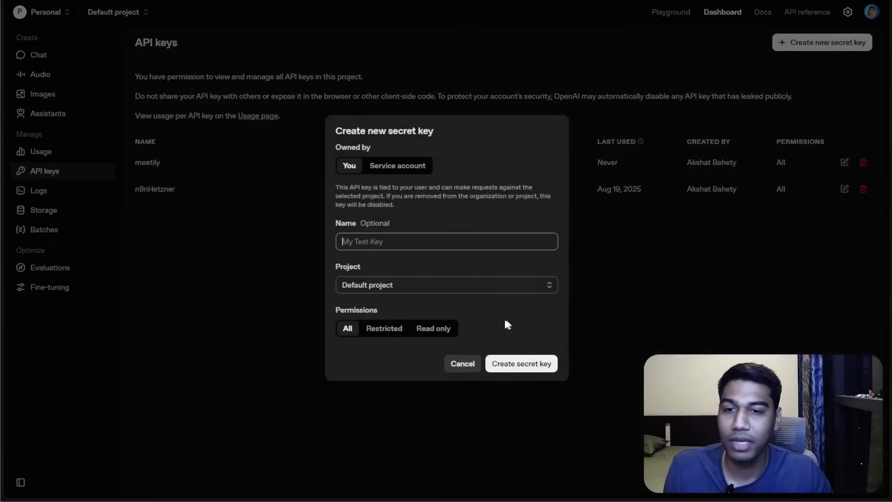
pyautogui.write('n8n')
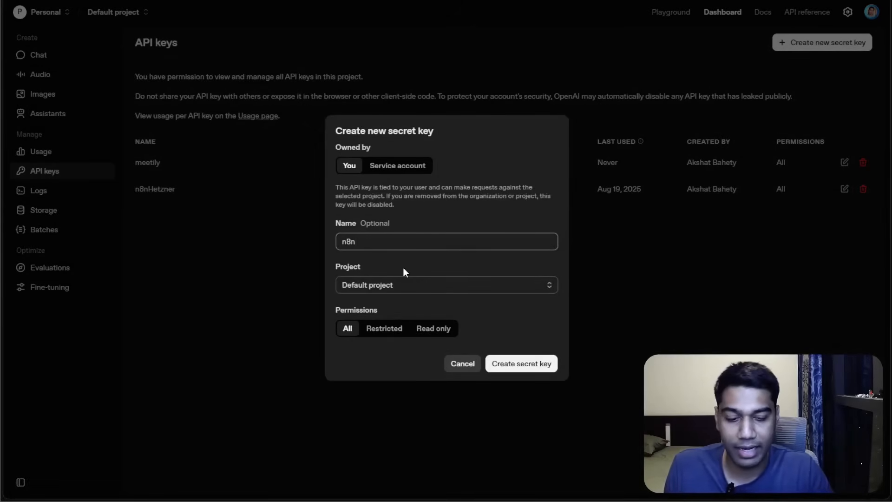
pyautogui.write('_YTTut')
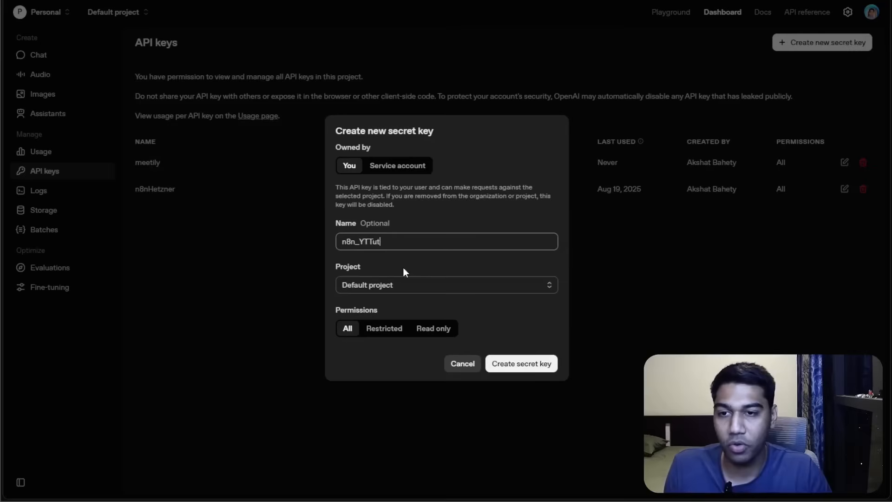
pyautogui.click(416, 285)
pyautogui.click(423, 261)
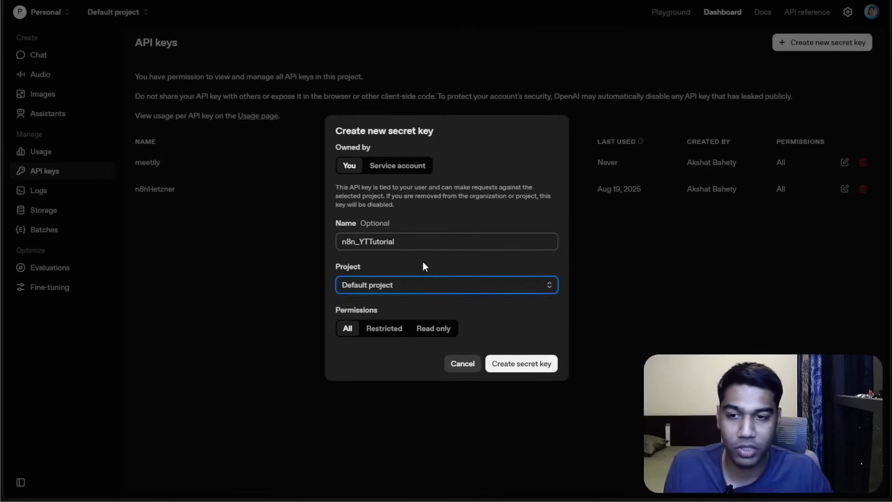
pyautogui.click(500, 367)
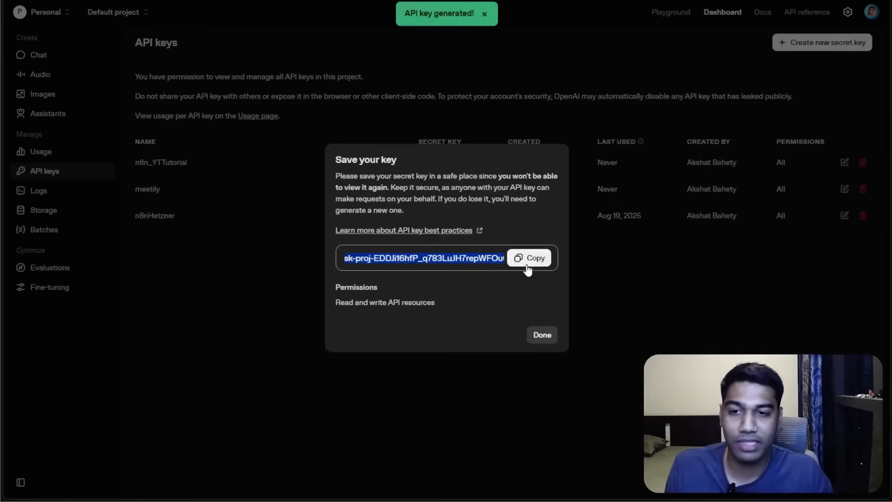
# Copy the new secret key, paste it into the n8n credential's API Key field, and close the key dialog.
pyautogui.click(521, 259)
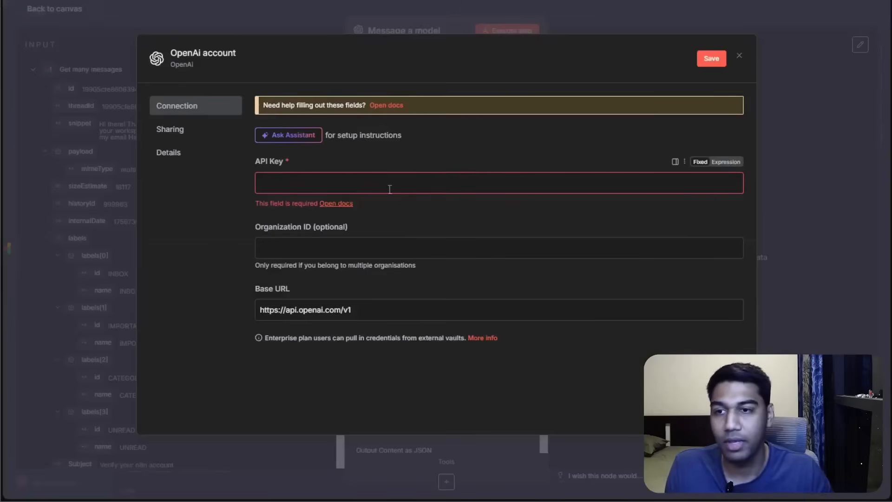
pyautogui.click(389, 184)
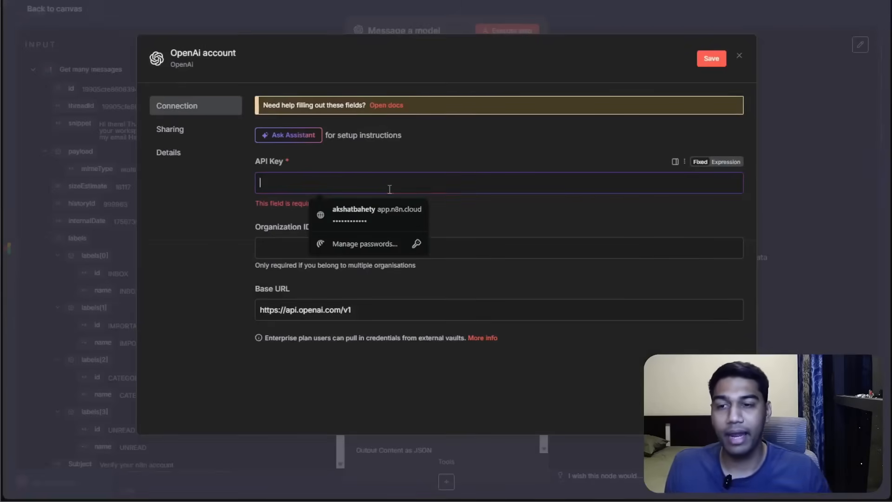
pyautogui.hotkey('ctrl', 'v')
pyautogui.click(516, 218)
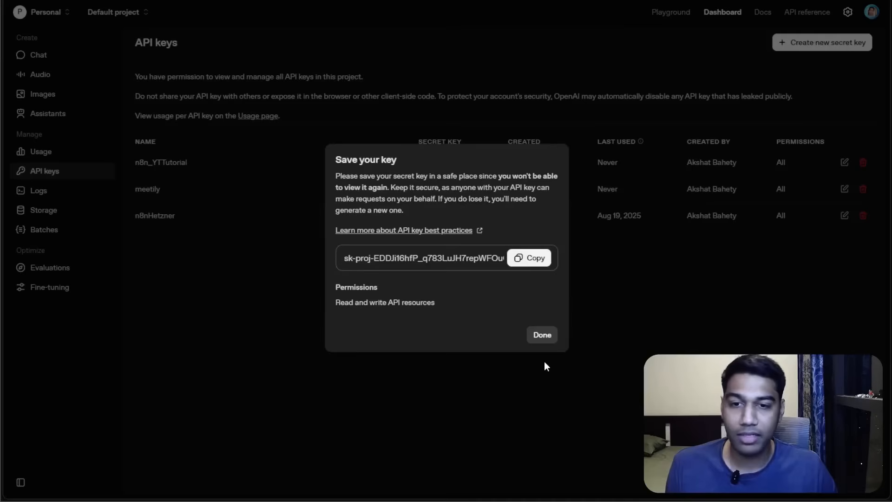
pyautogui.click(542, 335)
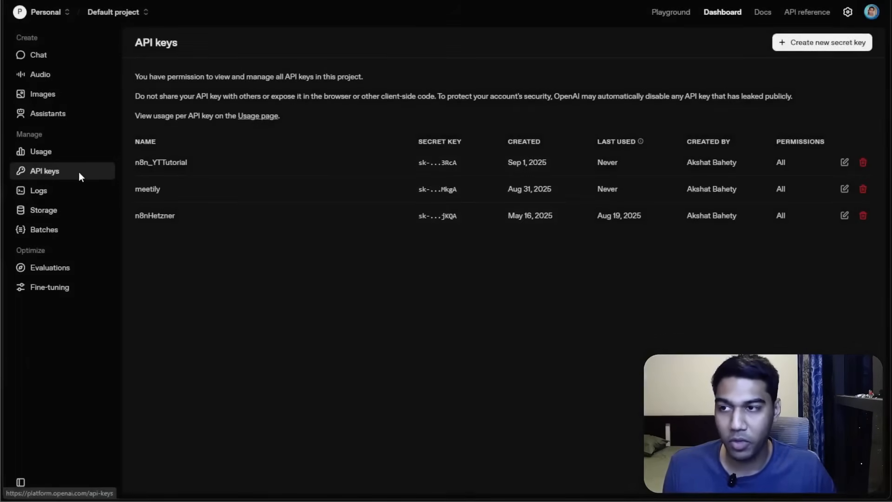
# Open the billing page and start adding $5 to the credit balance, then cancel.
pyautogui.click(873, 12)
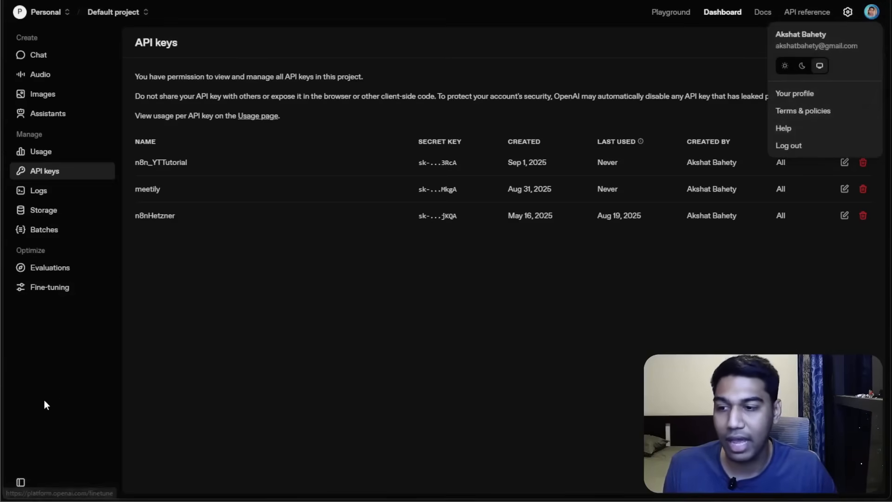
pyautogui.click(836, 93)
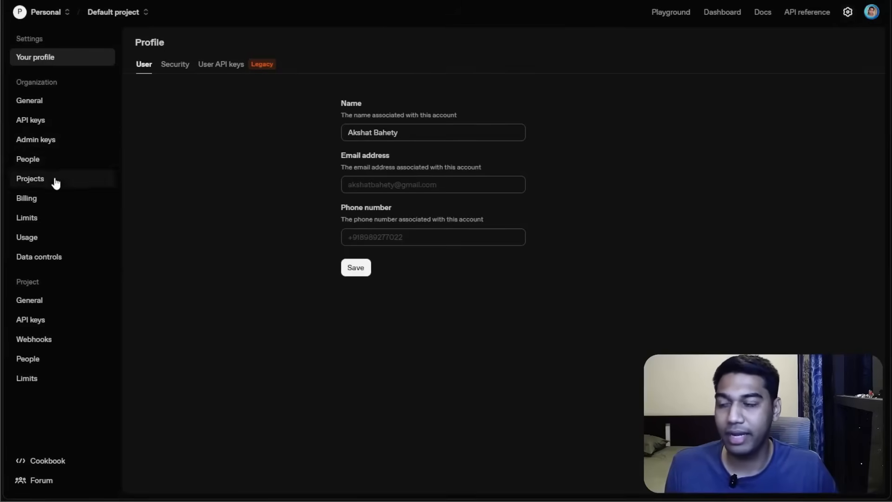
pyautogui.click(36, 201)
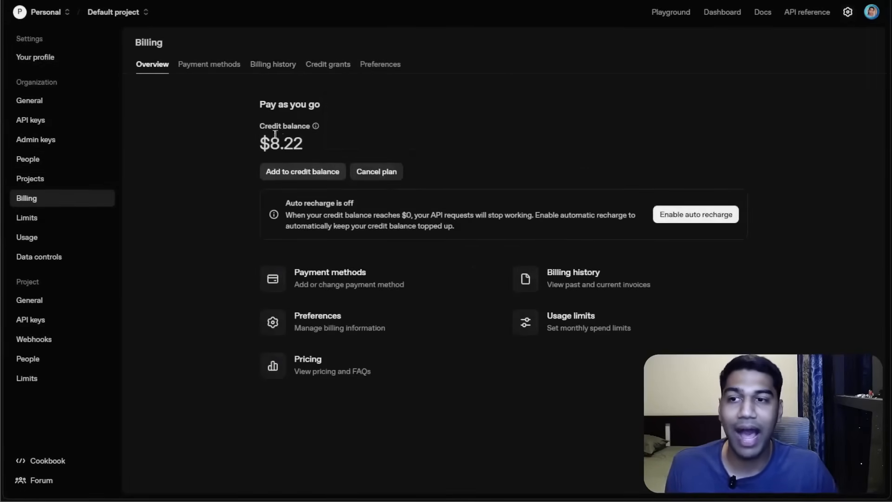
pyautogui.click(286, 170)
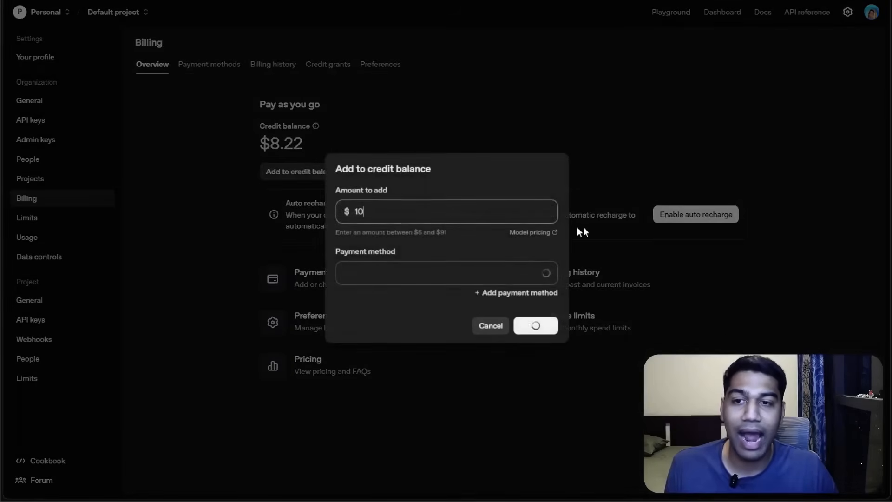
pyautogui.press('BackSpace')
pyautogui.write('5')
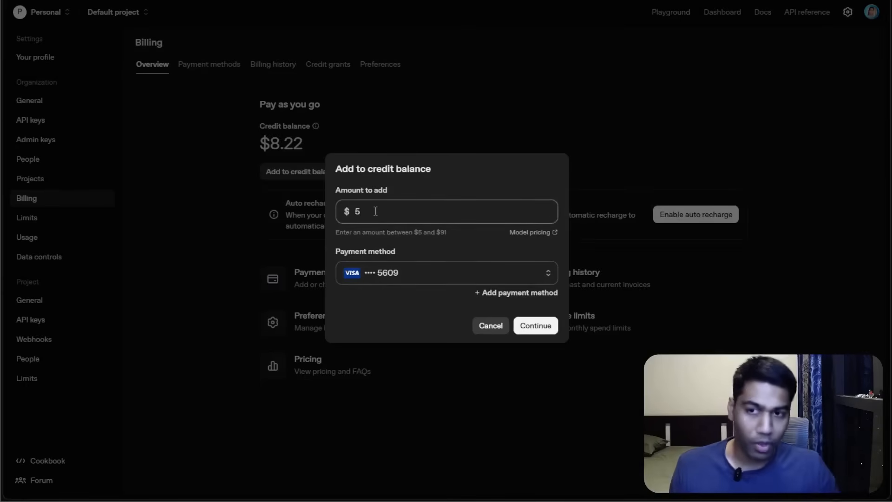
pyautogui.click(500, 333)
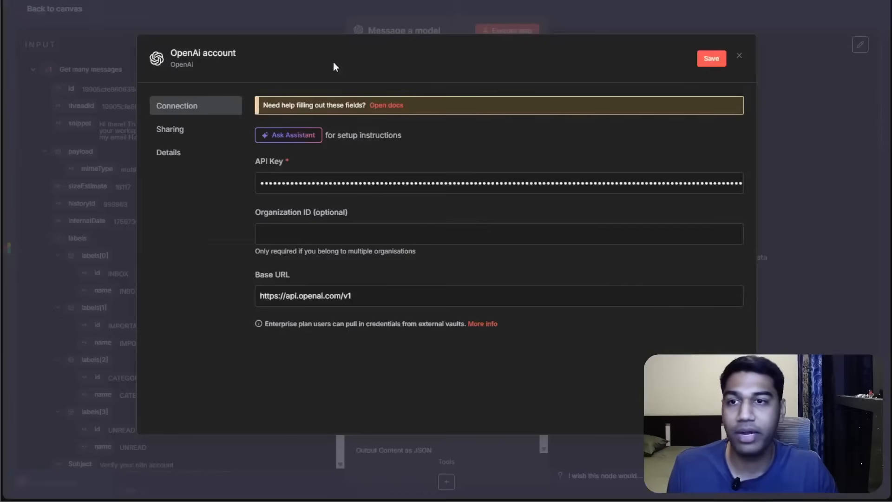
# Save the OpenAI credential, rename it n8n Demo, save again and close the credential dialog.
pyautogui.click(717, 59)
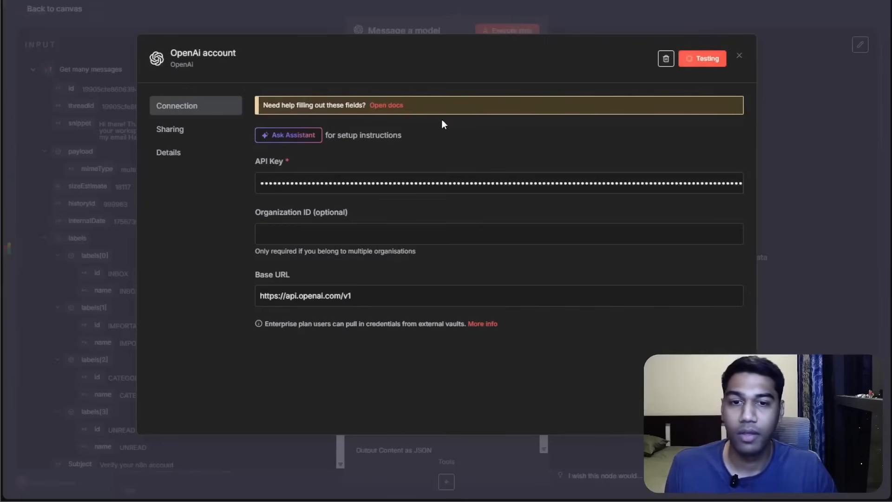
pyautogui.click(234, 55)
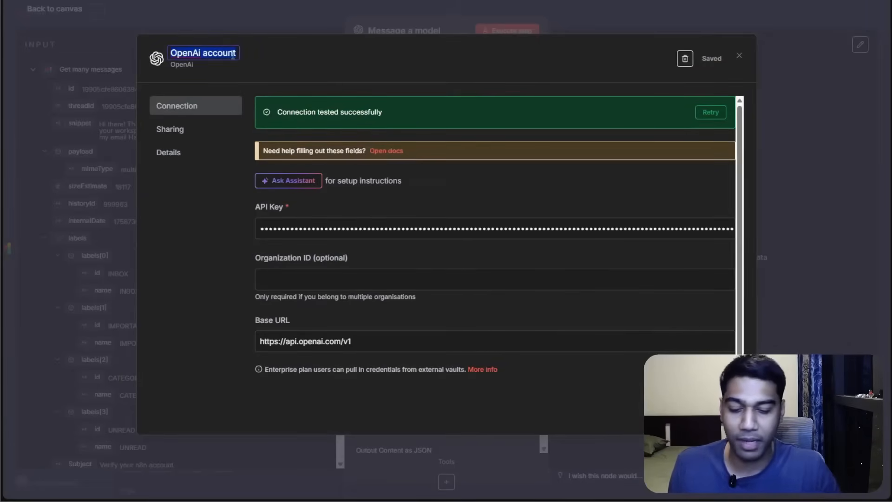
pyautogui.write('n8n Demo')
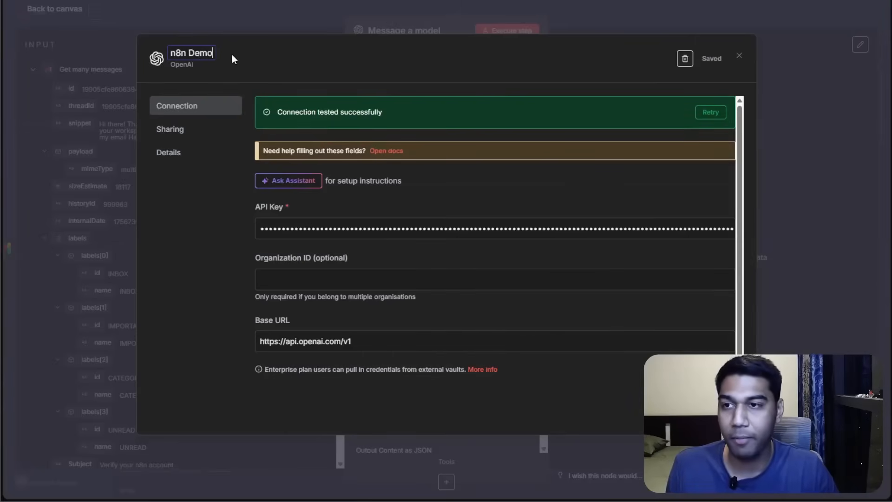
pyautogui.press('Return')
pyautogui.click(708, 63)
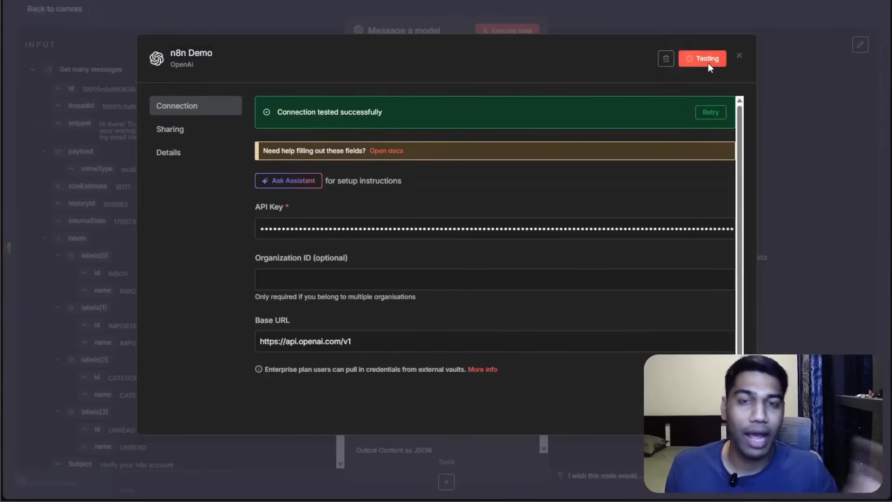
pyautogui.click(636, 97)
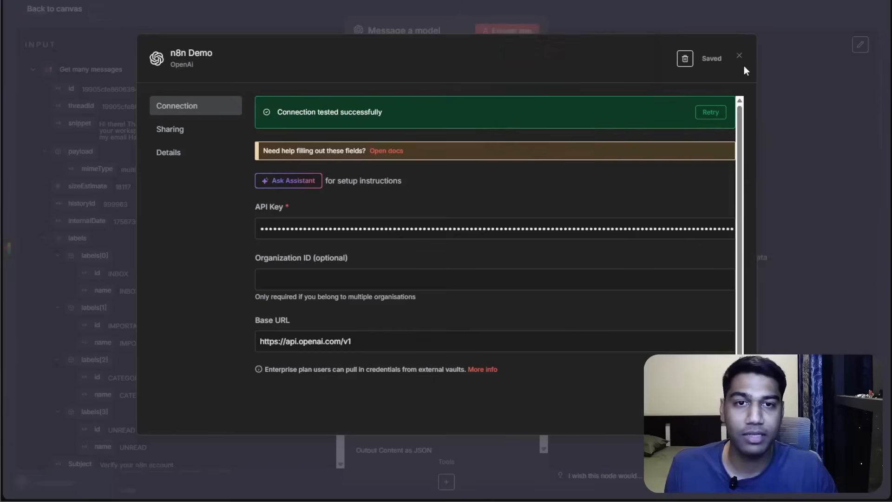
pyautogui.click(740, 56)
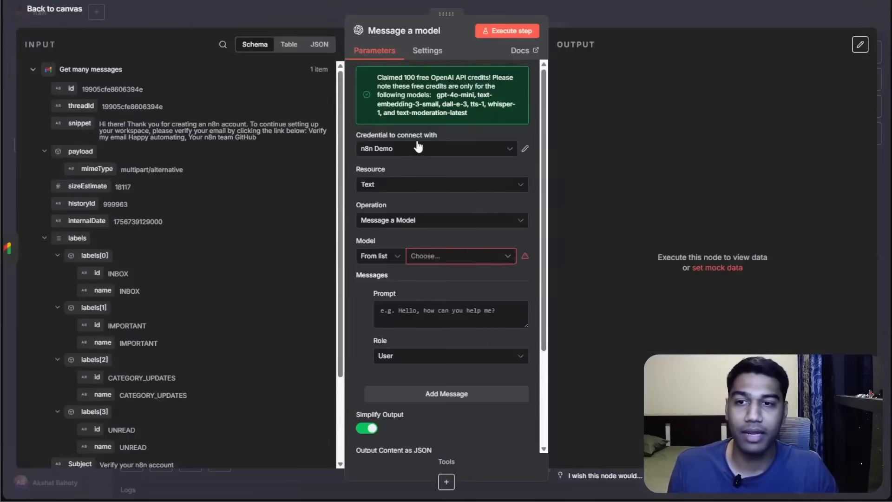
# Select the n8n Demo credential and search for and pick the GPT-5-NANO model.
pyautogui.click(418, 148)
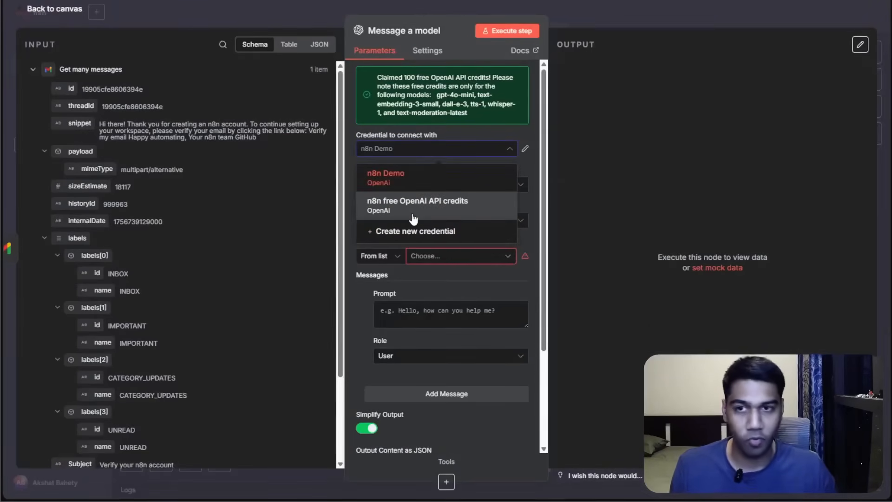
pyautogui.click(402, 173)
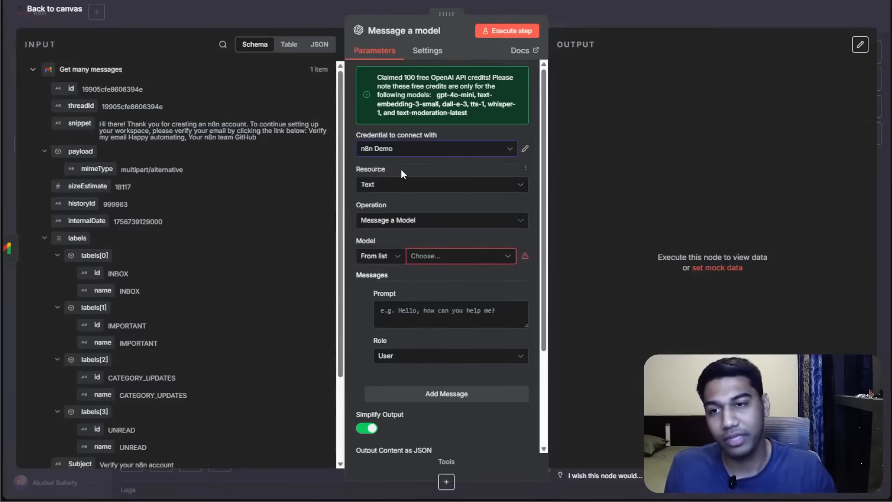
pyautogui.click(425, 256)
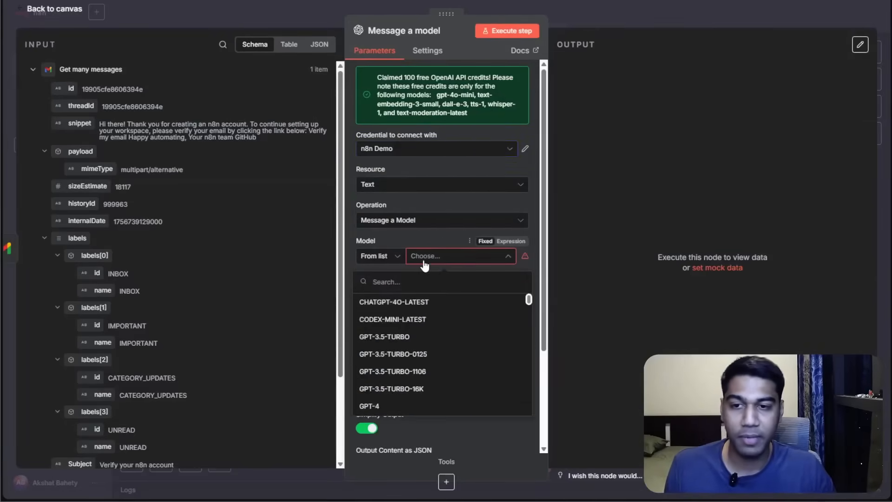
pyautogui.scroll(-10, 451, 320)
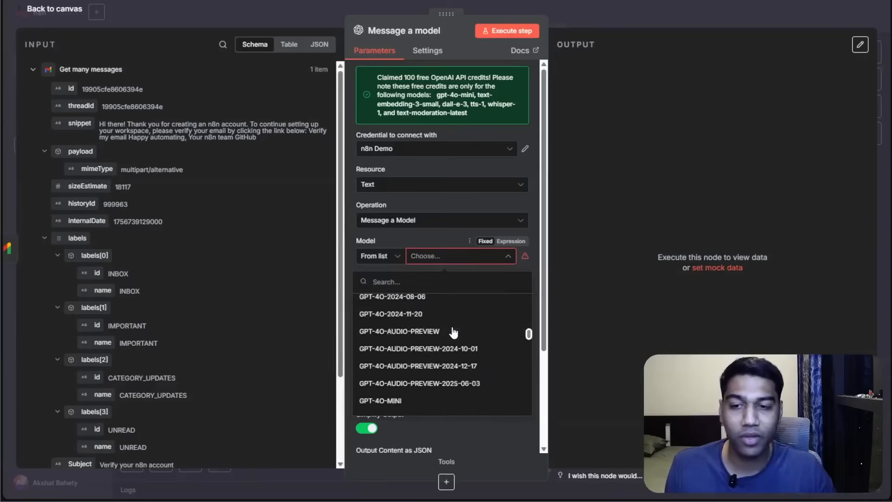
pyautogui.scroll(-10, 453, 335)
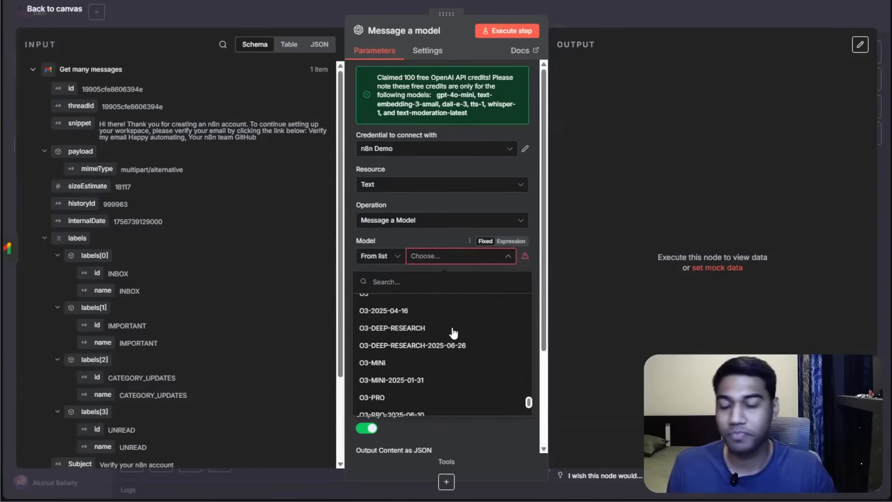
pyautogui.write('gpt')
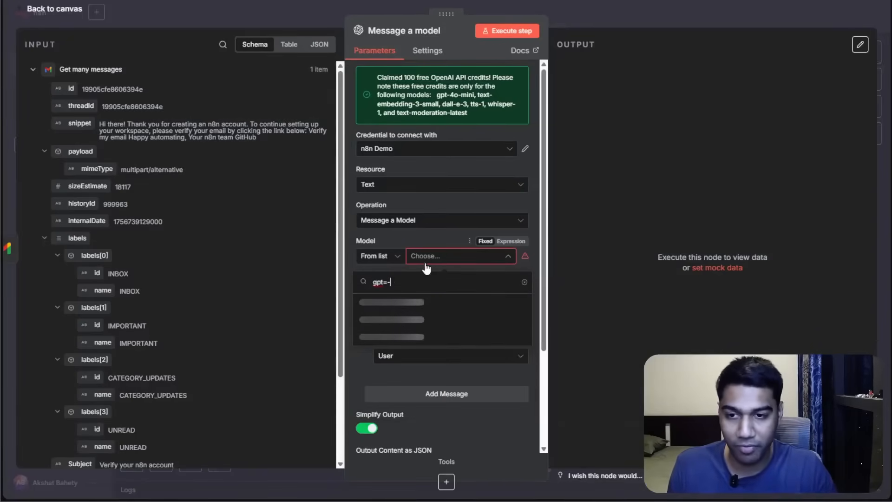
pyautogui.write('-5')
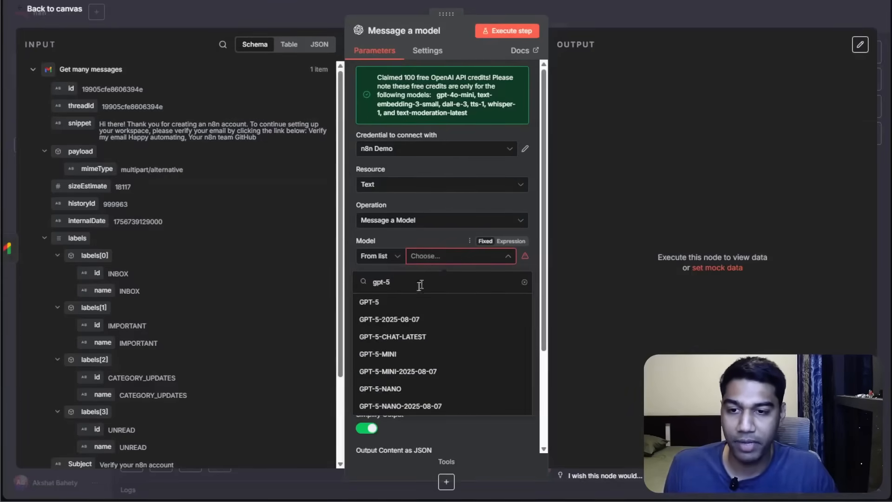
pyautogui.click(399, 390)
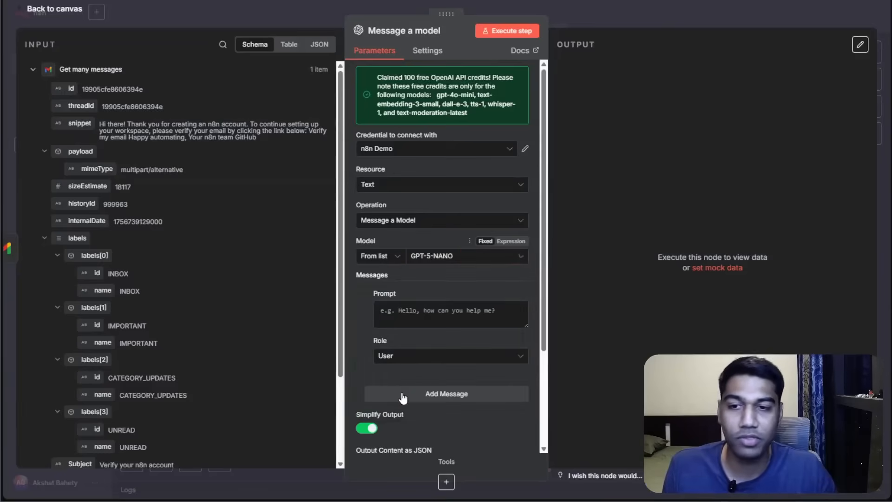
pyautogui.click(432, 303)
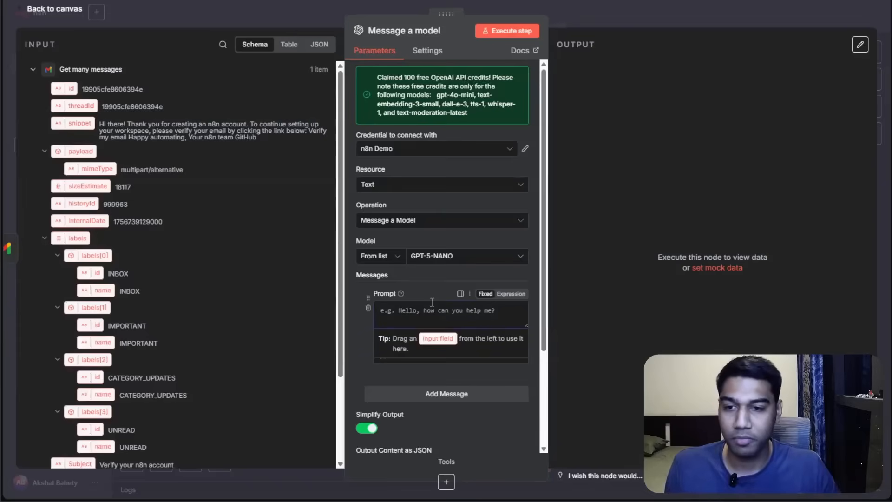
pyautogui.click(429, 275)
pyautogui.click(424, 312)
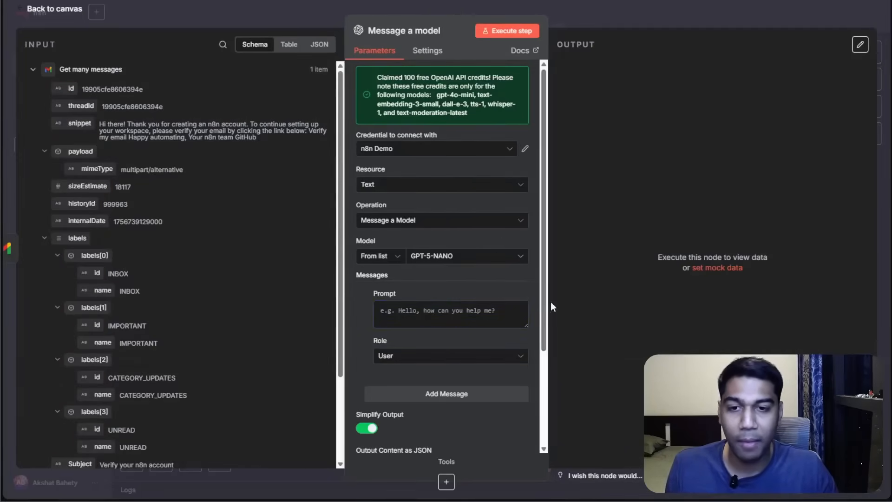
pyautogui.moveTo(548, 301); pyautogui.dragTo(799, 301)
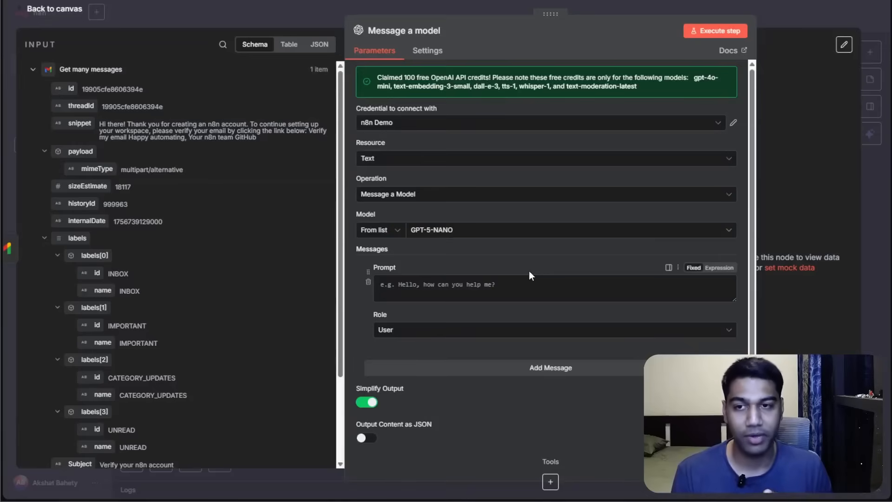
pyautogui.click(500, 199)
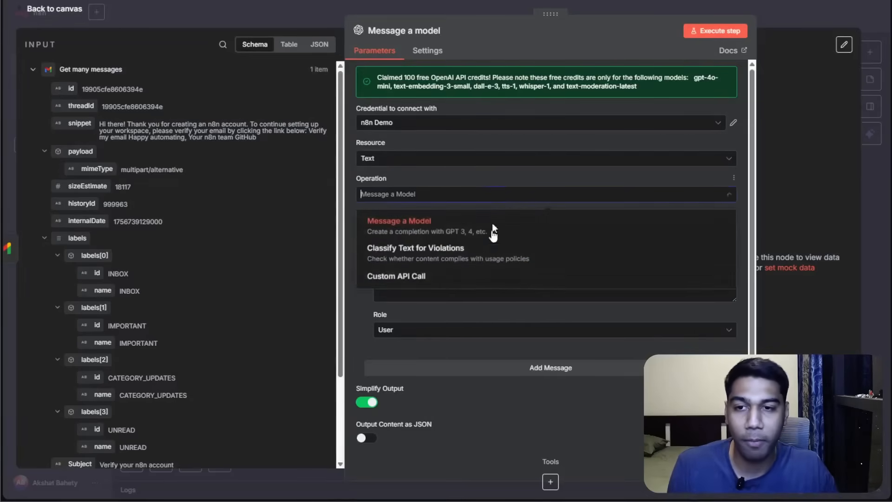
pyautogui.click(472, 194)
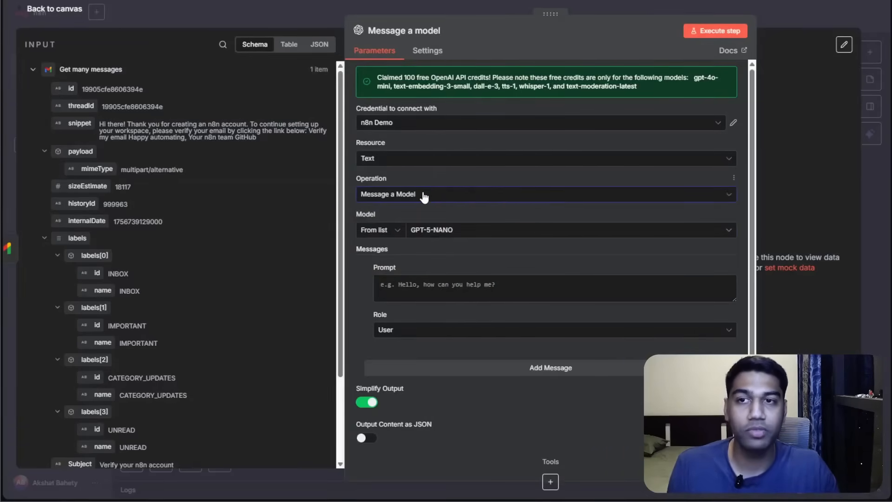
# Rename the OpenAI node to Message GPT5.
pyautogui.click(441, 30)
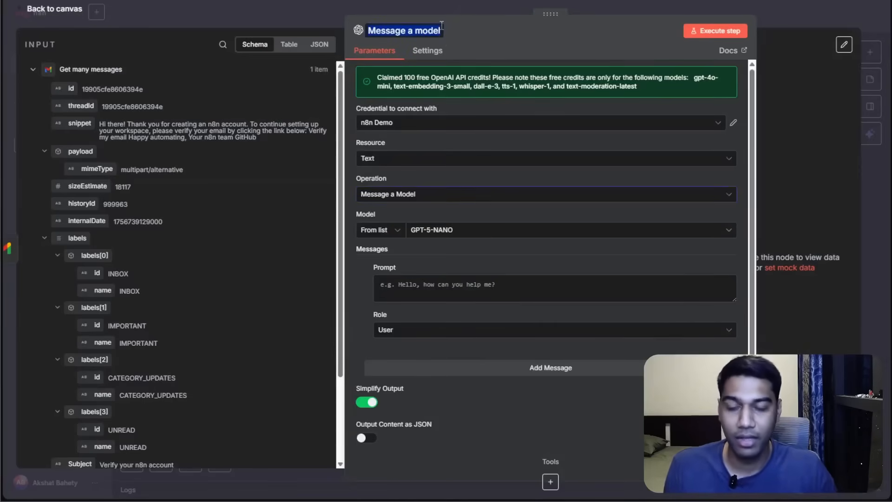
pyautogui.write('Message GPT')
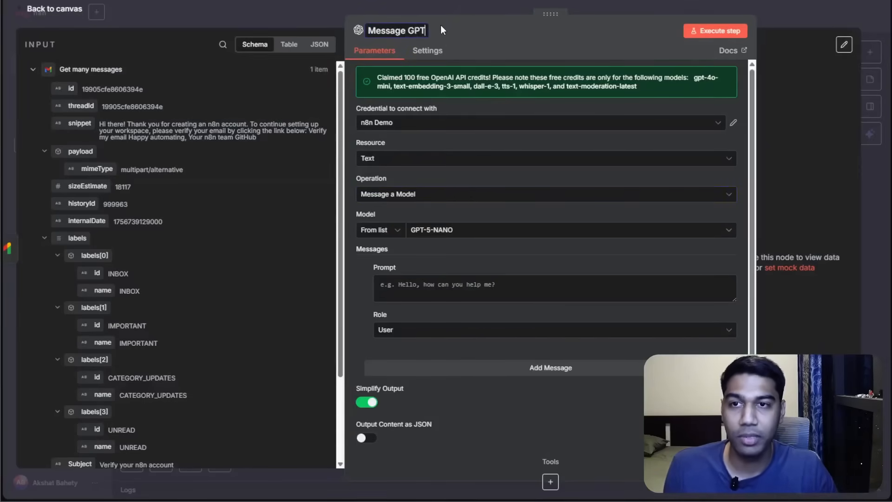
pyautogui.write('5')
pyautogui.press('Return')
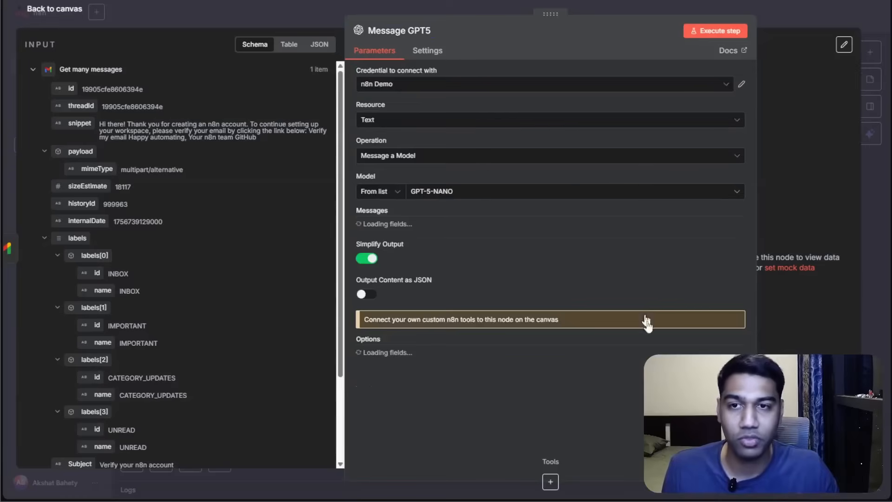
# Enter a prompt asking for a professional response to the following email sent by the following address, in 3 sentences signed with the user's name.
pyautogui.click(467, 250)
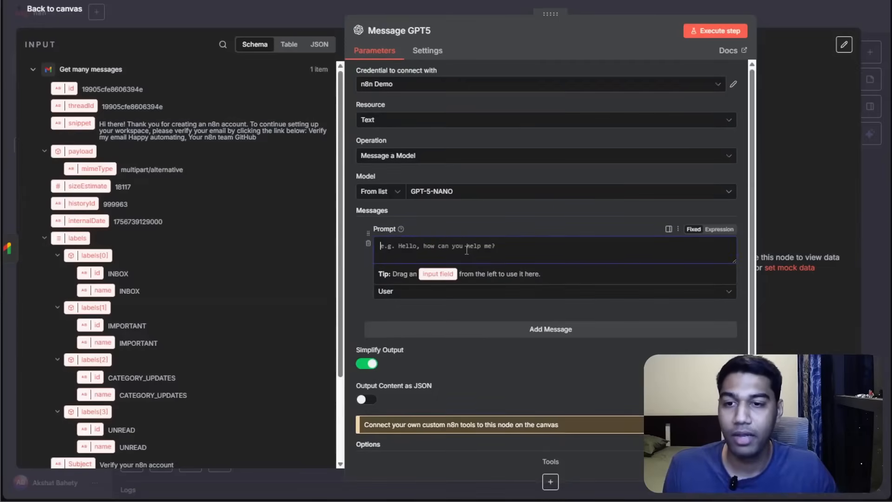
pyautogui.write('c')
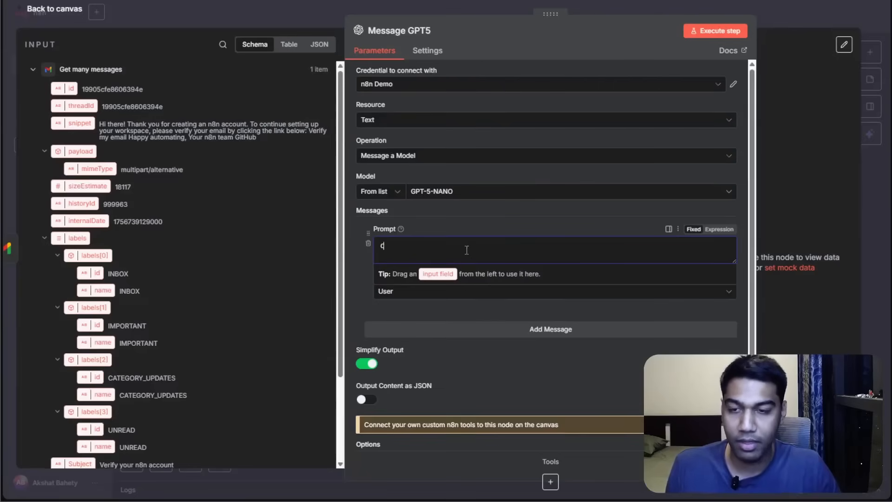
pyautogui.write('reate a profe')
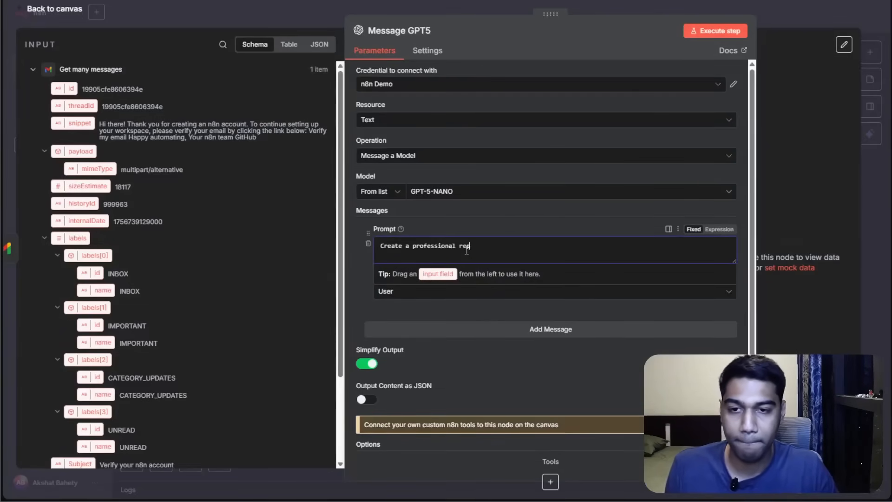
pyautogui.write('ssional response to the fol')
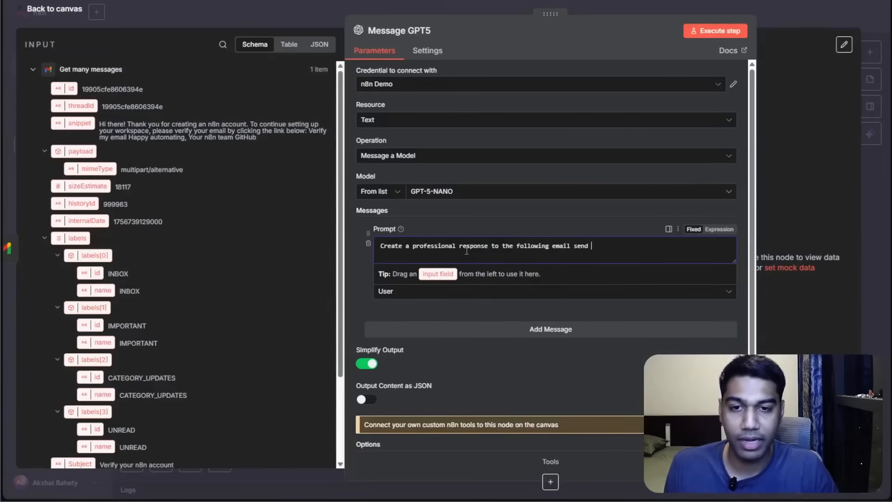
pyautogui.write('lowing email sent by the following address')
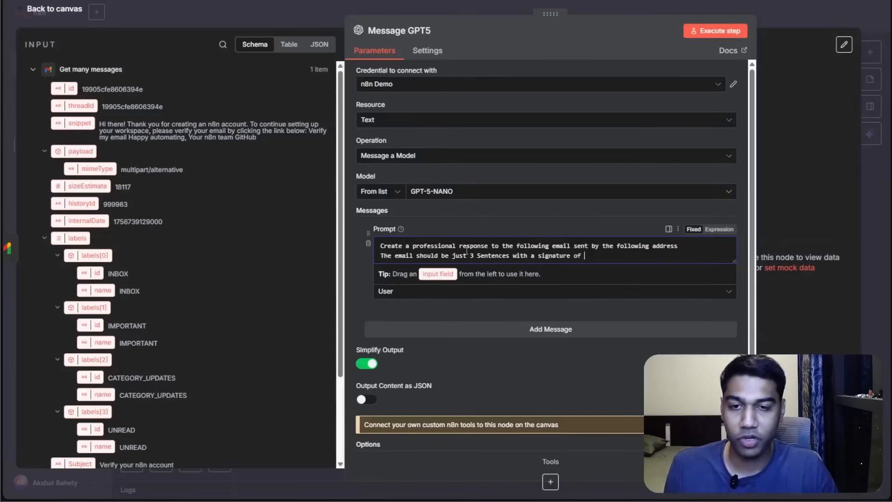
pyautogui.write('AKsh')
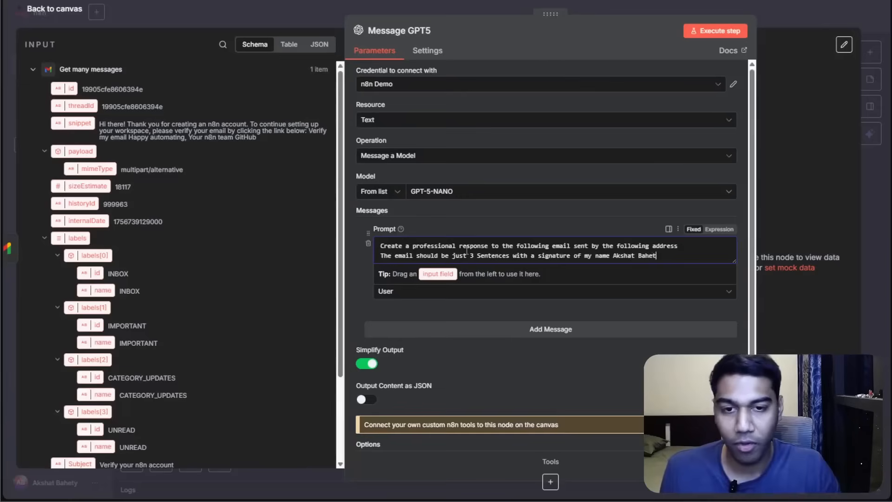
# Break the prompt onto separate lines after "Create a professional response to the following email".
pyautogui.click(502, 218)
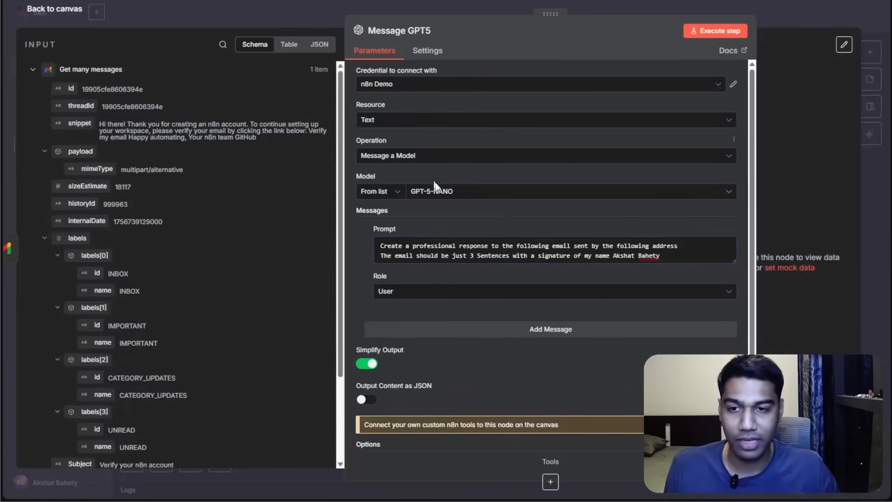
pyautogui.click(574, 245)
pyautogui.press('Return')
pyautogui.press('Return')
pyautogui.press('Delete')
pyautogui.press('Return')
pyautogui.press('Delete')
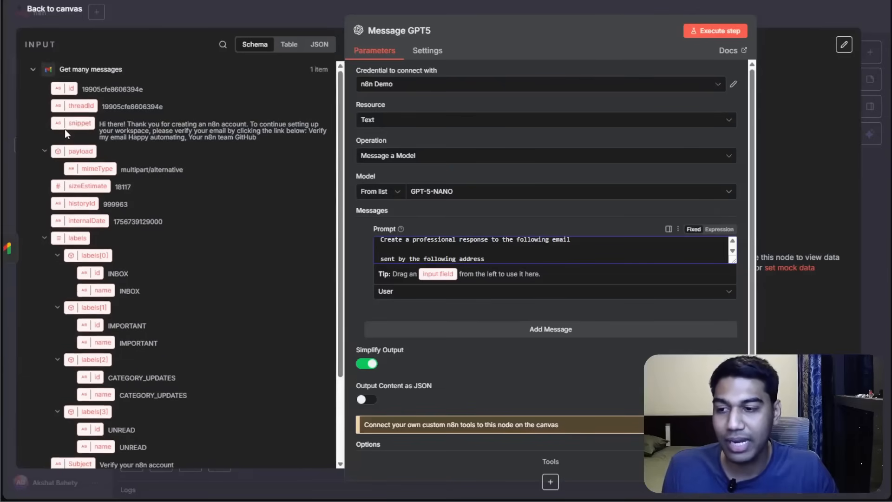
# Insert the Gmail snippet field into the prompt on the line after "following email", and open the prompt in the expanded expression editor.
pyautogui.scroll(-5, 67, 135)
pyautogui.scroll(5, 74, 146)
pyautogui.moveTo(80, 122); pyautogui.dragTo(402, 260)
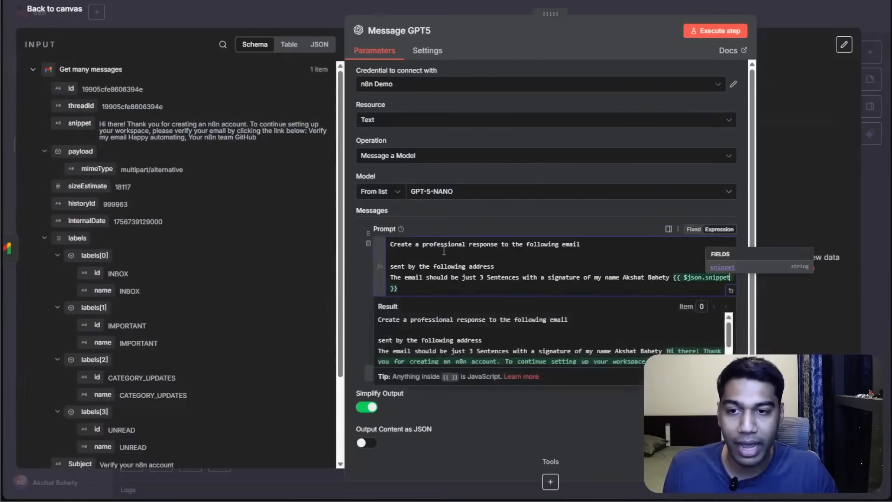
pyautogui.hotkey('ctrl', 'a')
pyautogui.hotkey('ctrl', 'c')
pyautogui.press('BackSpace')
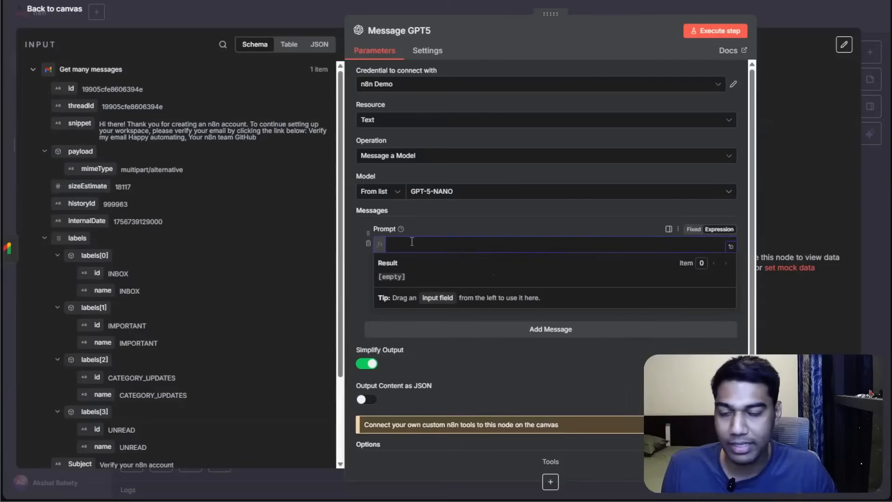
pyautogui.hotkey('ctrl', 'v')
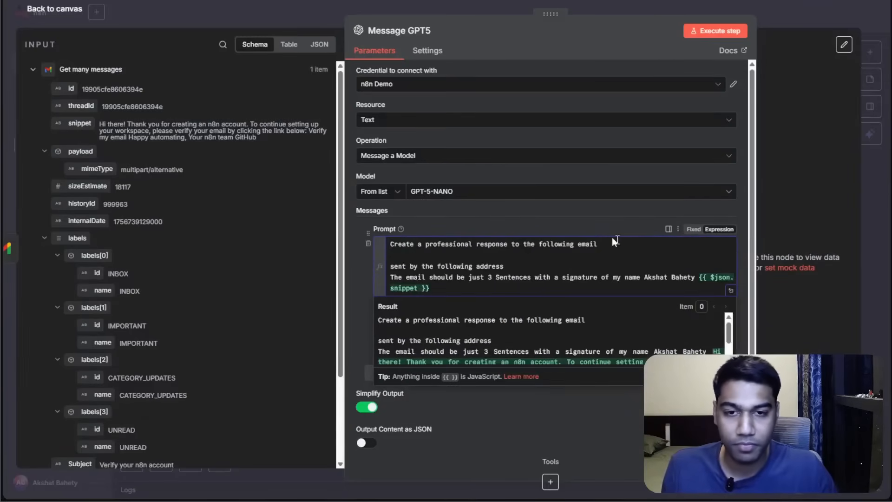
pyautogui.moveTo(700, 277); pyautogui.dragTo(714, 286)
pyautogui.hotkey('ctrl', 'c')
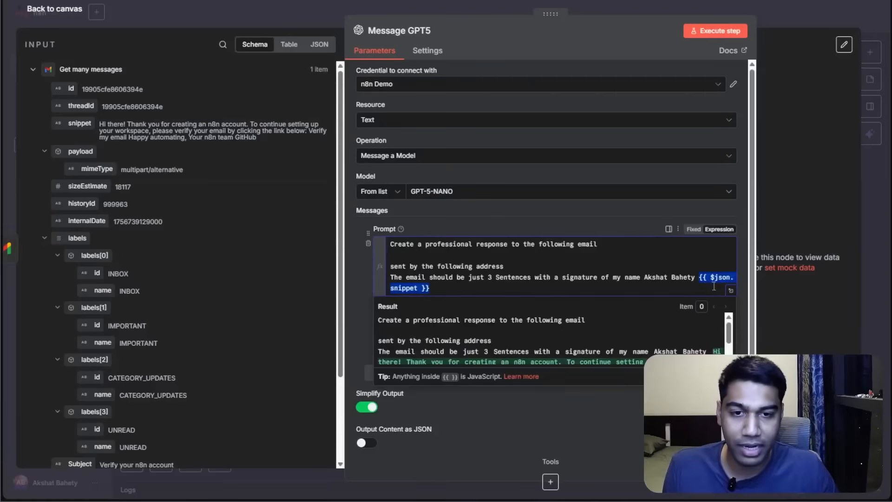
pyautogui.press('BackSpace')
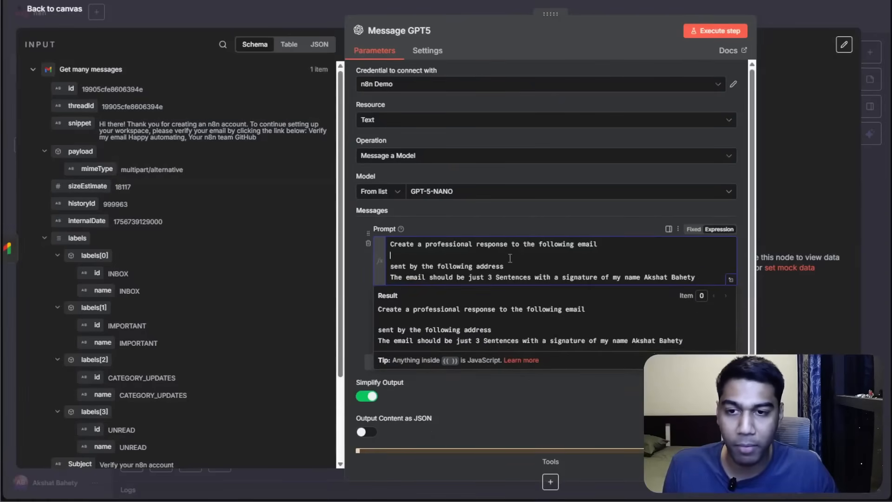
pyautogui.hotkey('ctrl', 'v')
pyautogui.click(565, 221)
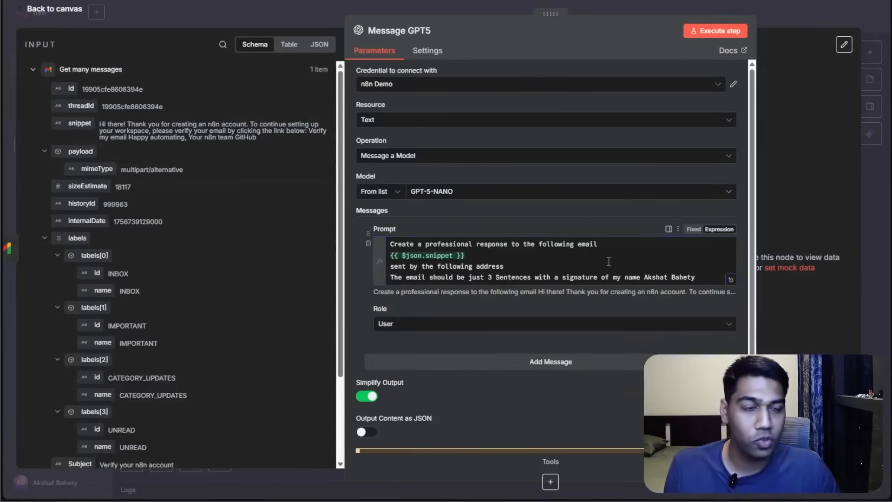
pyautogui.click(731, 280)
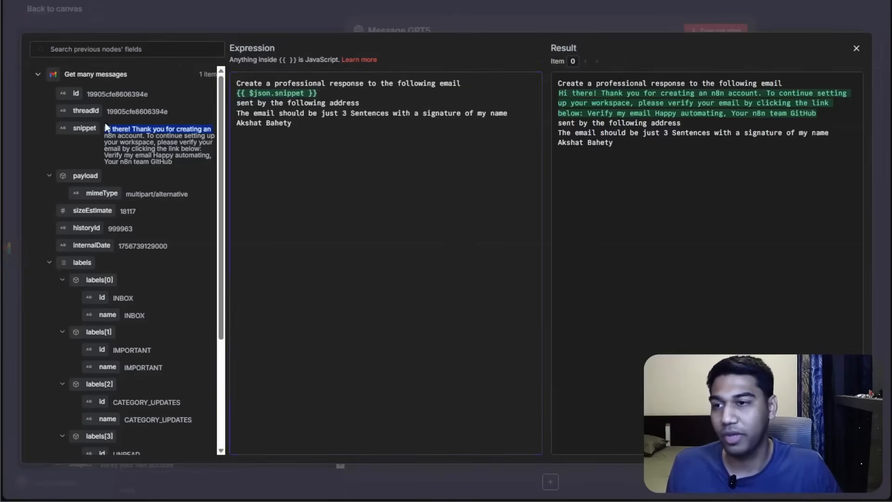
pyautogui.moveTo(106, 129); pyautogui.dragTo(167, 162)
pyautogui.hotkey('ctrl', 'c')
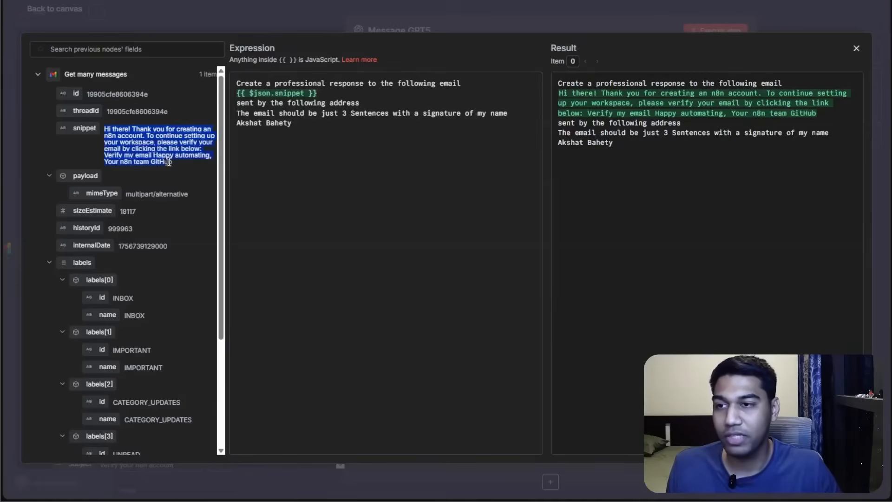
pyautogui.click(336, 91)
pyautogui.press('Return')
pyautogui.press('Return')
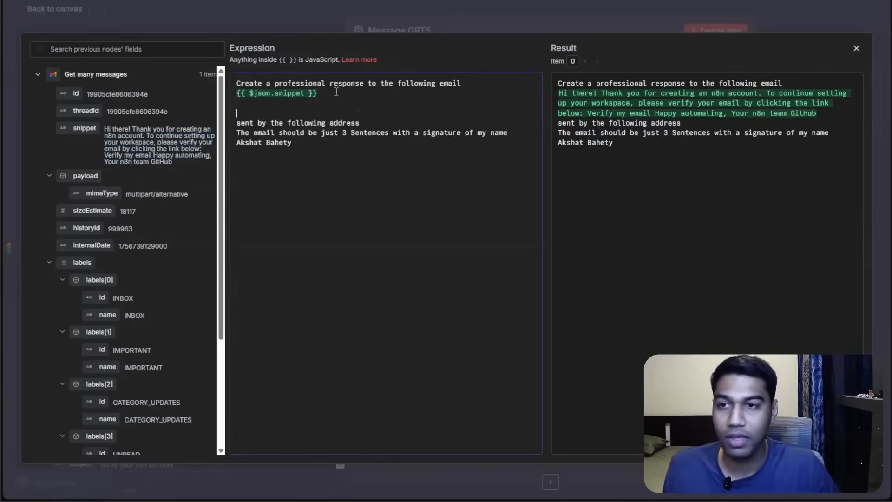
pyautogui.hotkey('ctrl', 'v')
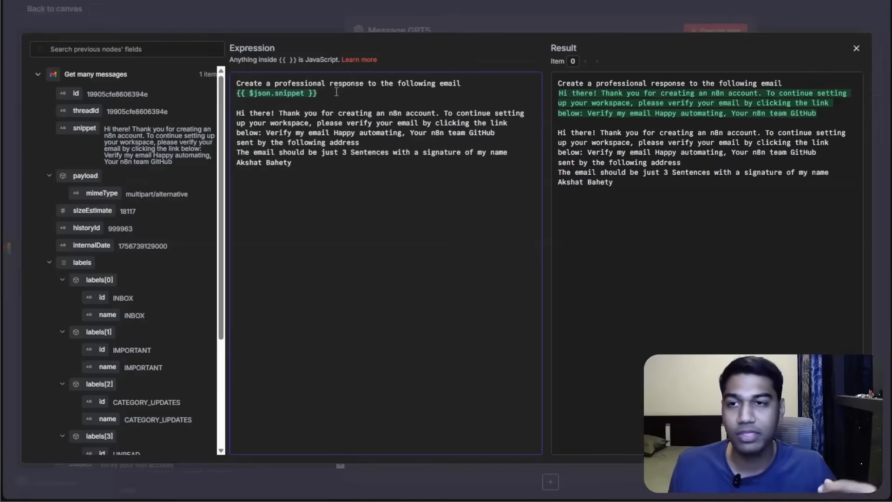
pyautogui.hotkey('ctrl', 'z')
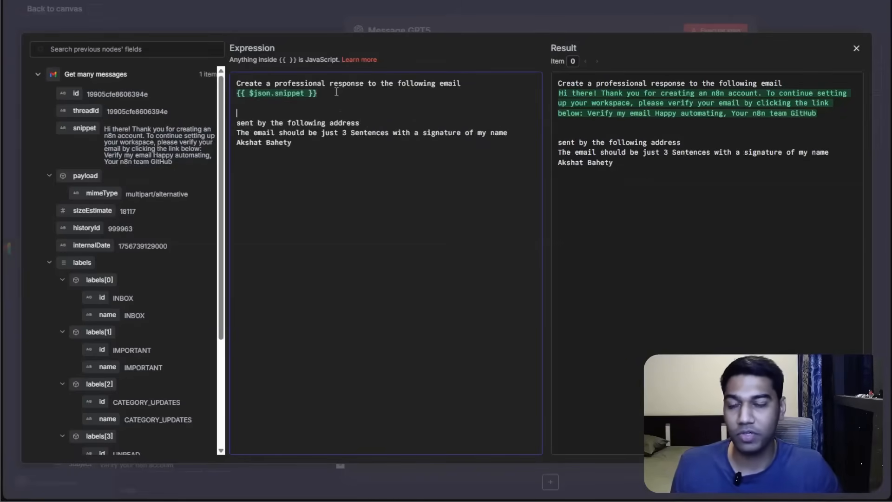
pyautogui.press('BackSpace')
pyautogui.press('BackSpace')
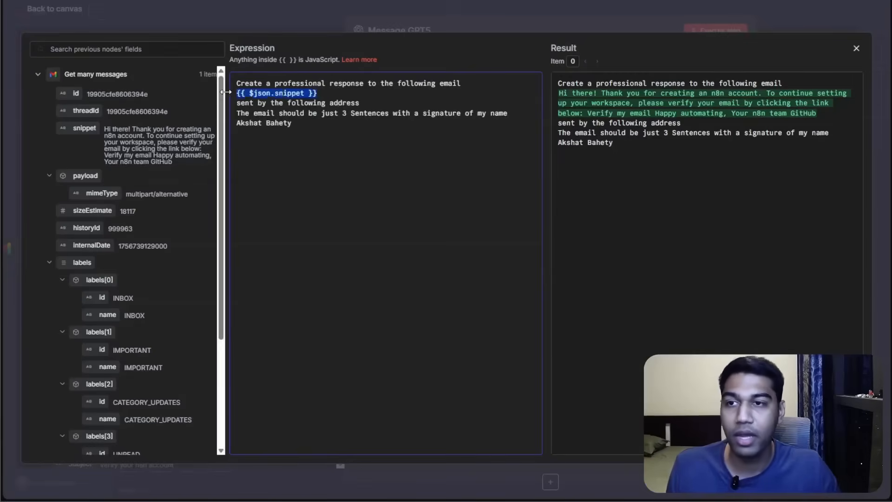
# Insert the From field on a new line after "sent by the following address" and close the expression editor.
pyautogui.click(370, 170)
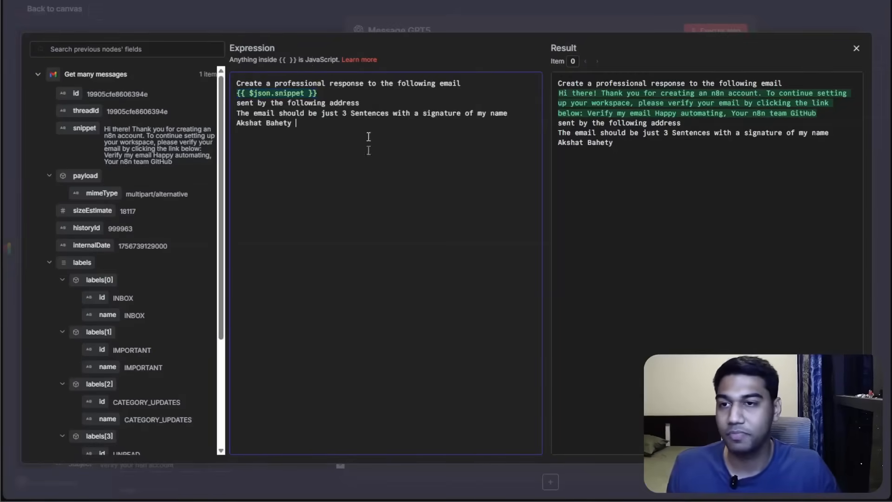
pyautogui.click(374, 101)
pyautogui.press('Return')
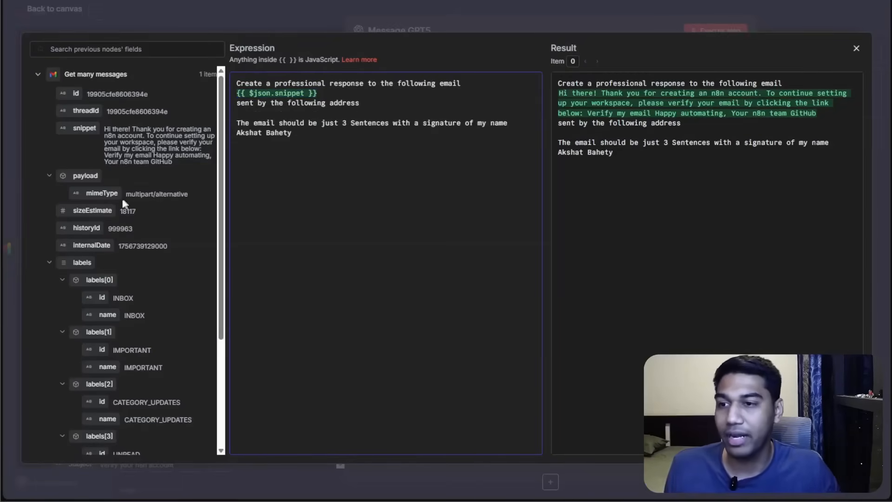
pyautogui.scroll(-3, 116, 201)
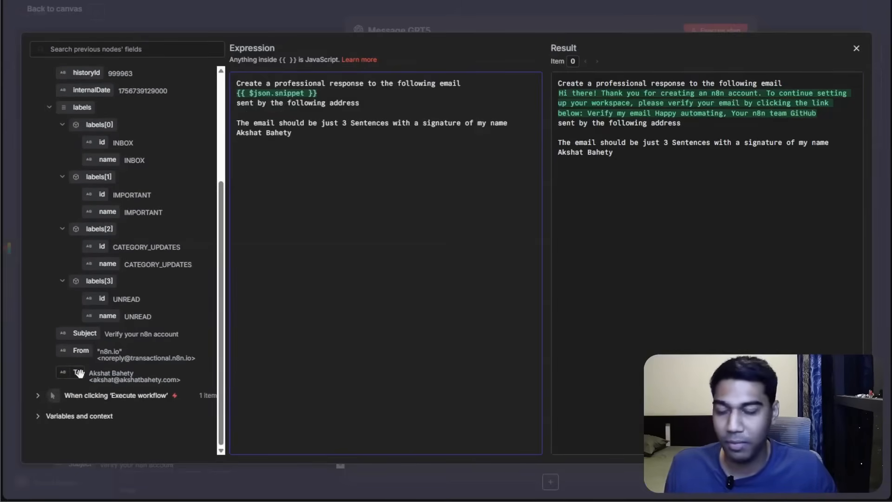
pyautogui.hotkey('ctrl', '+')
pyautogui.scroll(-1, 80, 373)
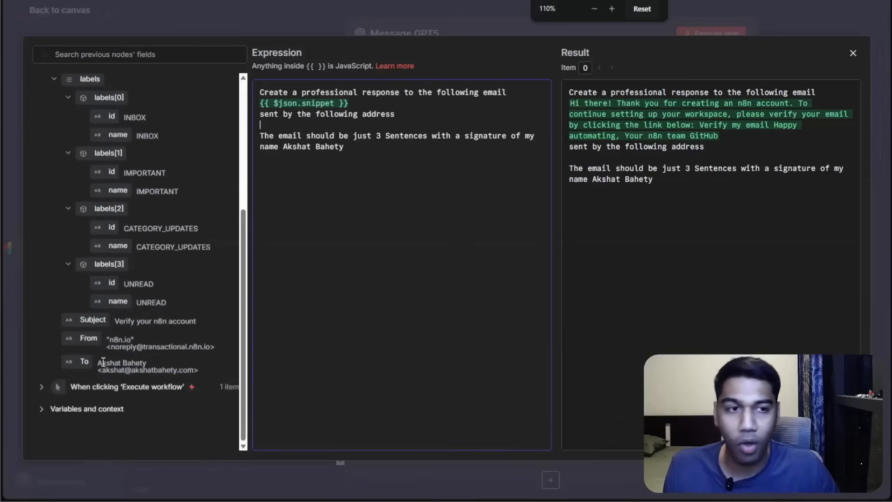
pyautogui.moveTo(206, 320); pyautogui.dragTo(371, 125)
pyautogui.click(759, 26)
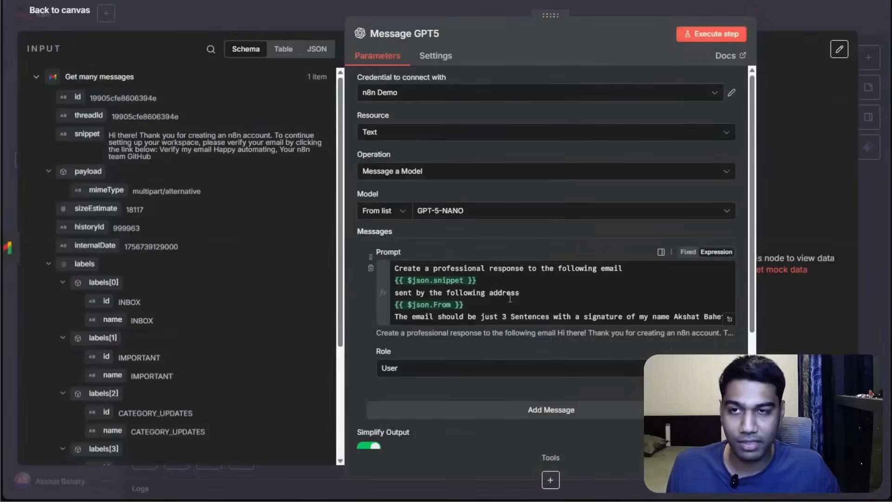
# Execute the Message GPT5 node step.
pyautogui.scroll(-4, 603, 222)
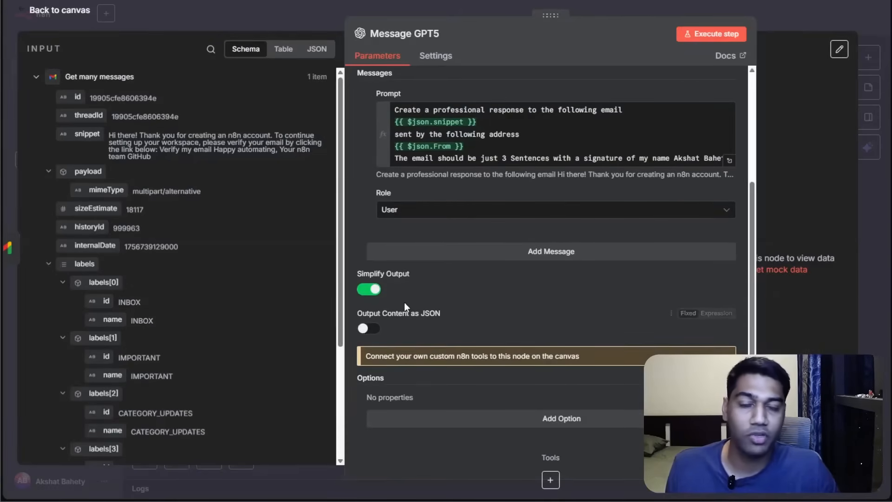
pyautogui.scroll(4, 404, 302)
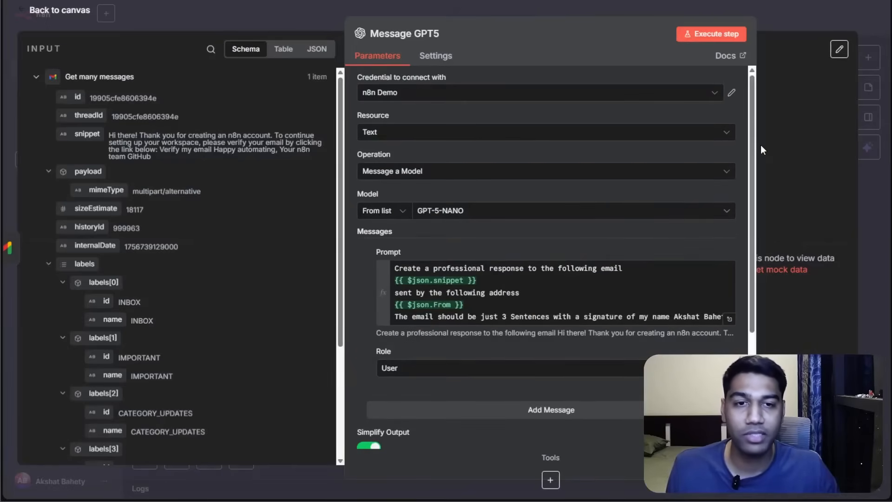
pyautogui.moveTo(754, 144); pyautogui.dragTo(593, 146)
pyautogui.click(550, 33)
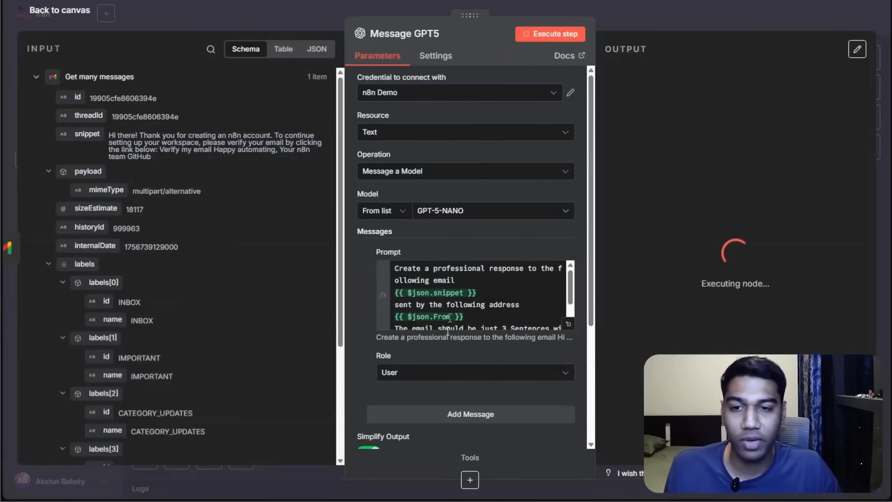
pyautogui.scroll(-2, 462, 286)
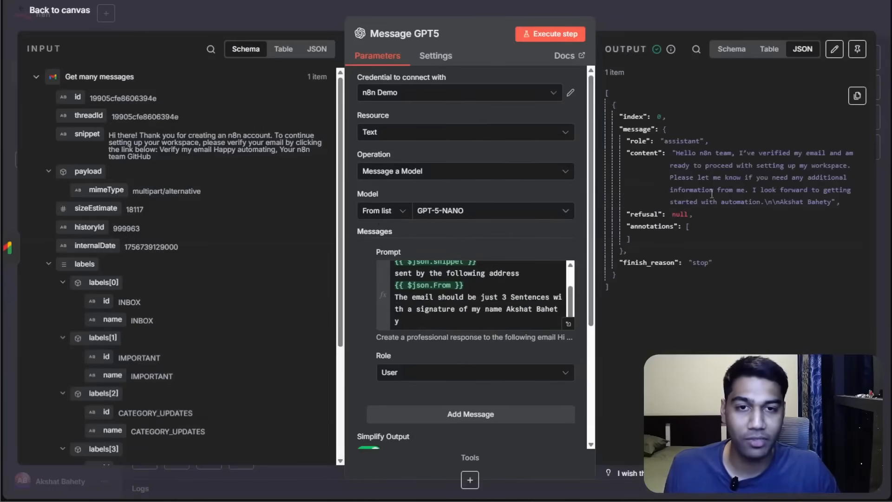
# Read the generated reply content in the node's JSON output.
pyautogui.moveTo(671, 153)
pyautogui.mouseDown()
pyautogui.moveTo(762, 189)
pyautogui.moveTo(840, 203)
pyautogui.mouseUp()
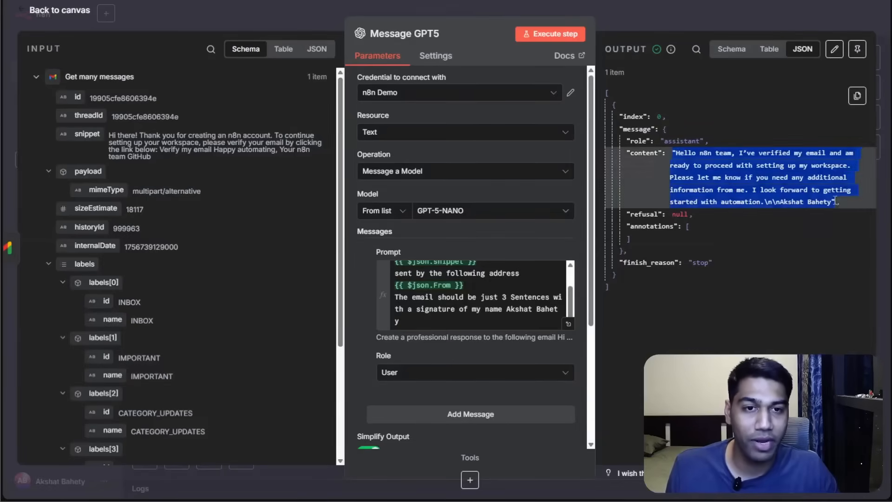
pyautogui.click(816, 213)
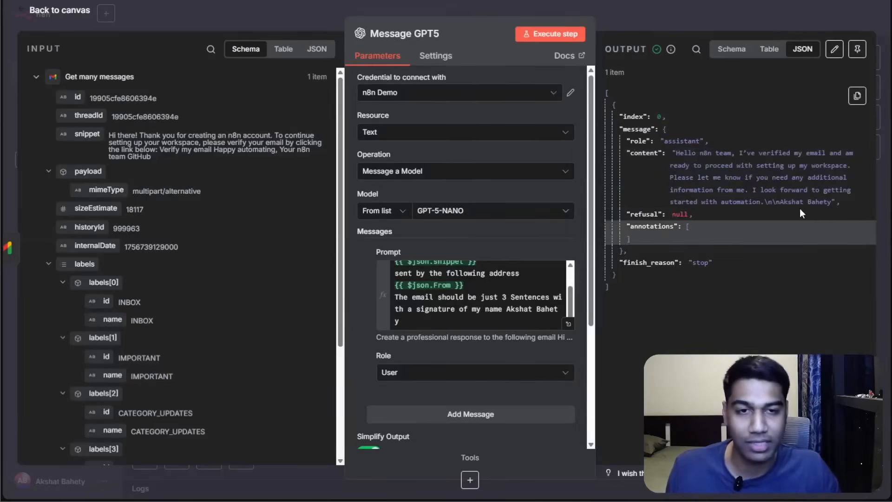
pyautogui.moveTo(714, 178); pyautogui.dragTo(851, 190)
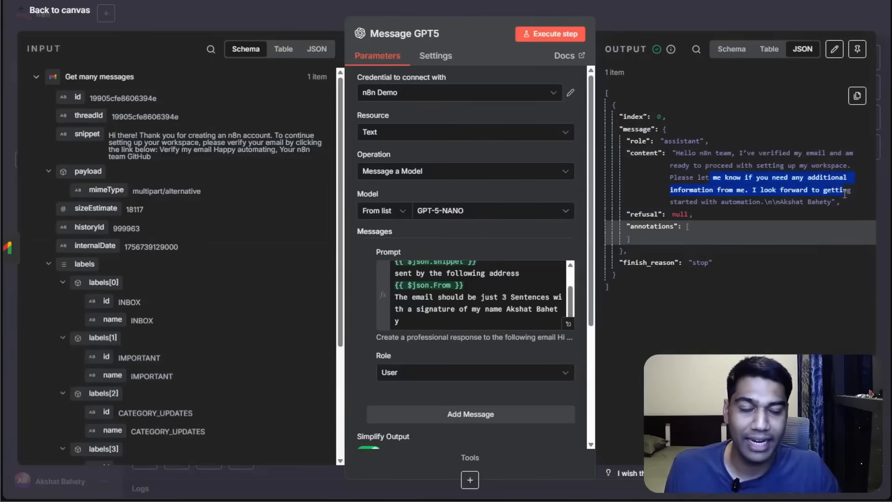
pyautogui.click(810, 280)
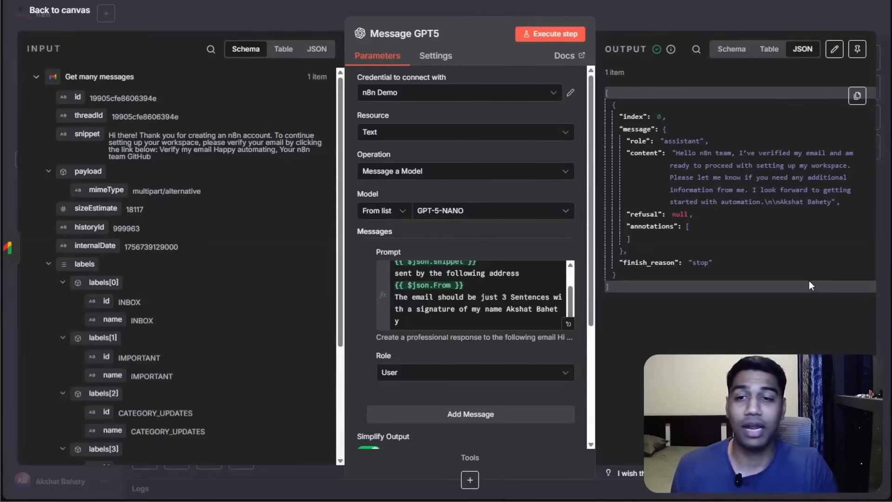
pyautogui.scroll(-4, 350, 401)
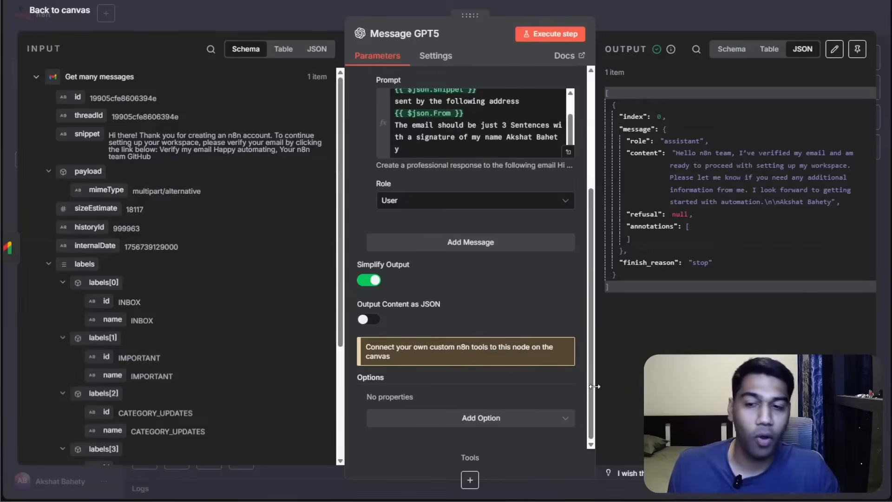
pyautogui.click(553, 416)
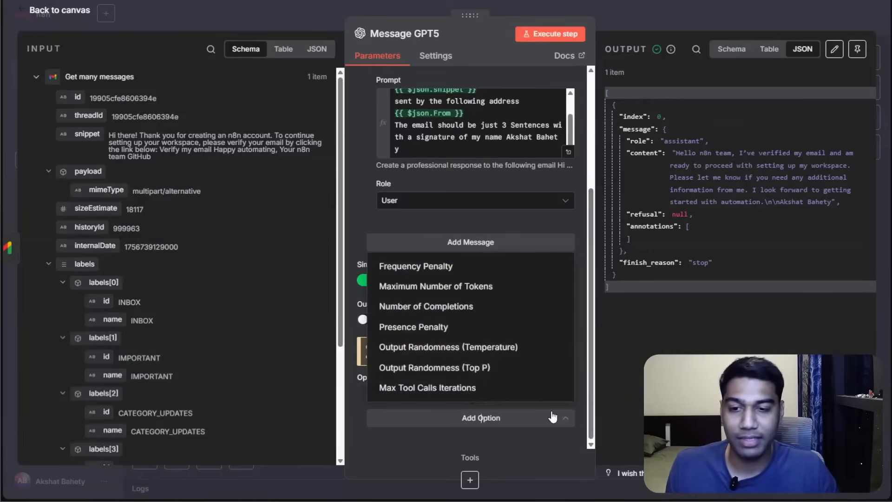
pyautogui.click(512, 417)
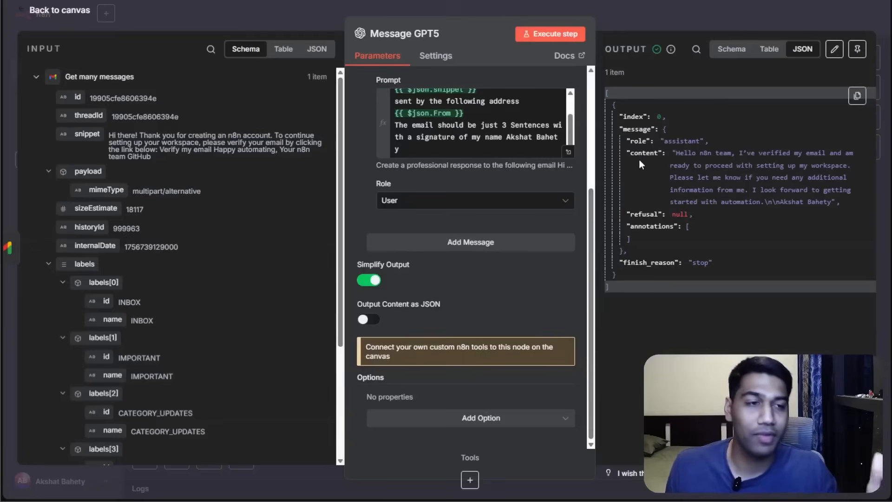
# Add a Gmail "Create a draft" node after the Message GPT5 node.
pyautogui.click(664, 15)
pyautogui.moveTo(544, 170); pyautogui.dragTo(261, 110)
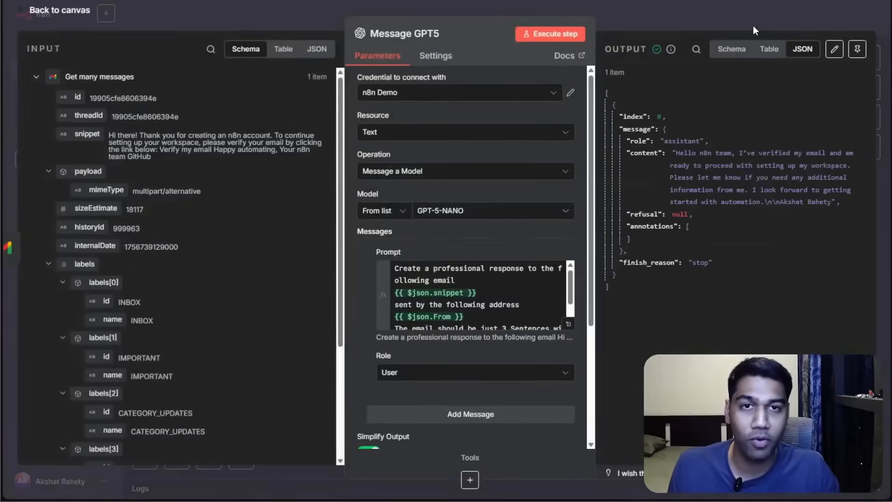
pyautogui.click(754, 26)
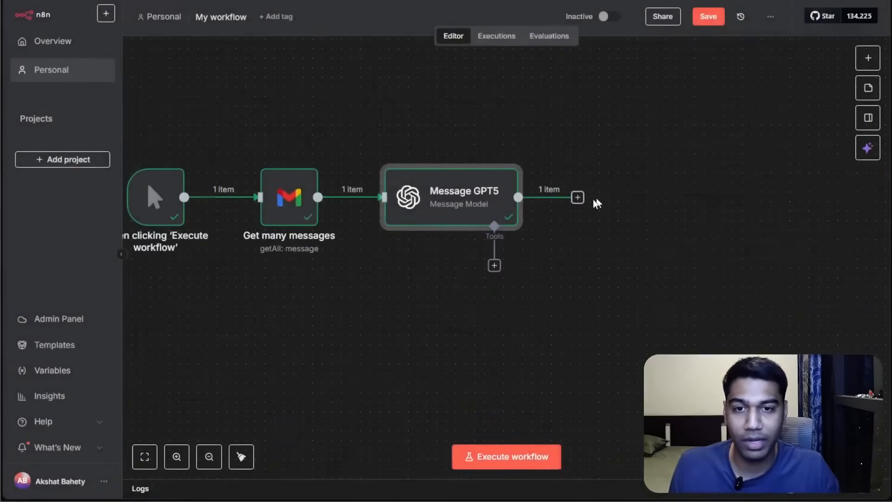
pyautogui.click(578, 198)
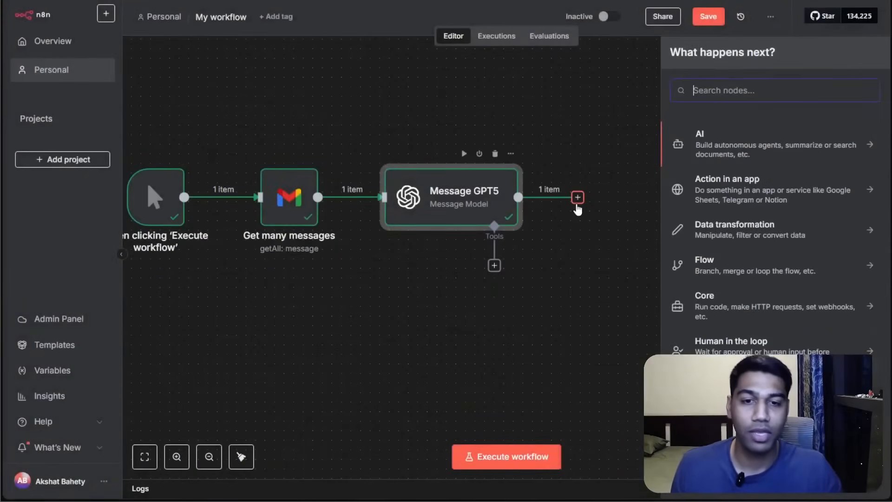
pyautogui.write('gmail')
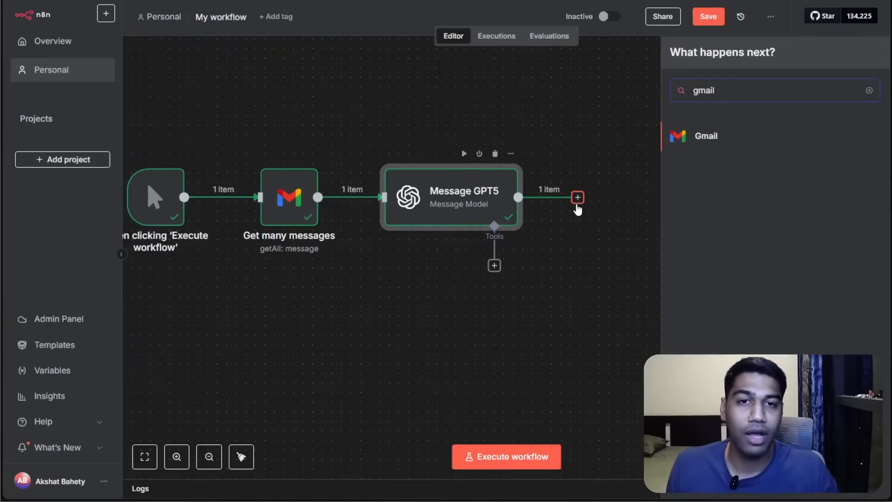
pyautogui.click(738, 136)
pyautogui.scroll(-10, 740, 250)
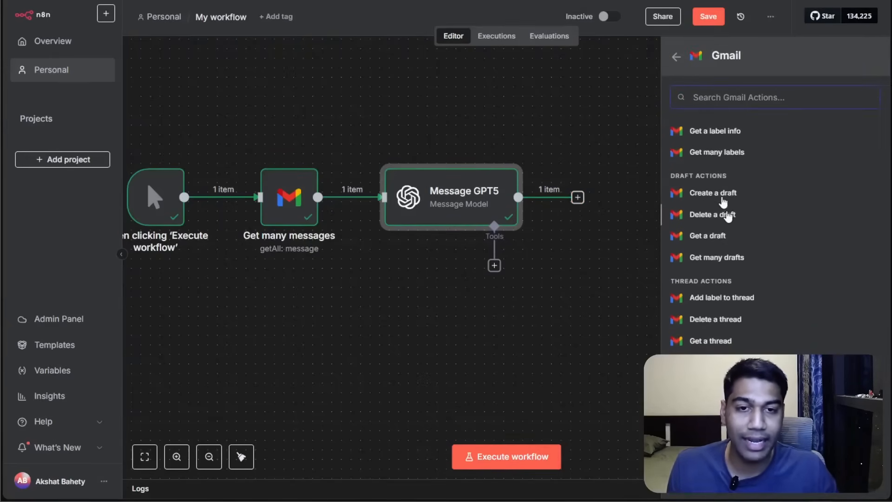
pyautogui.click(723, 200)
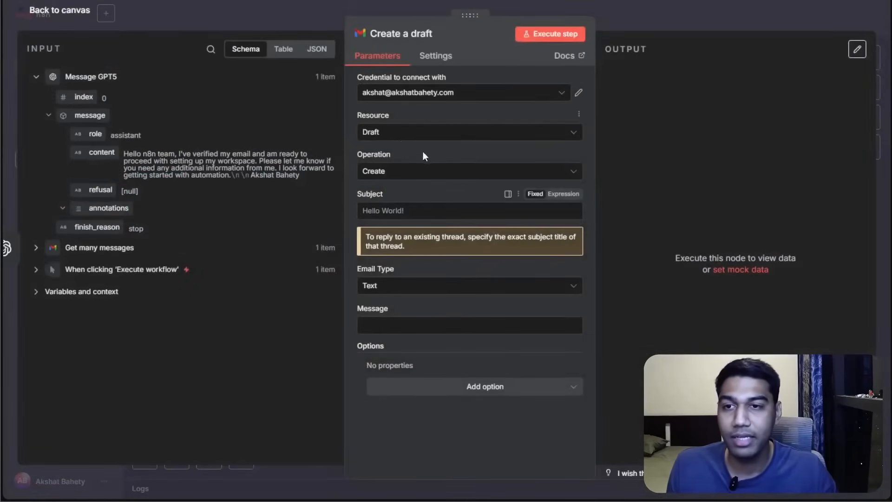
# Inspect the draft node's input data and reopen the Message GPT5 node to review its prompt.
pyautogui.click(415, 210)
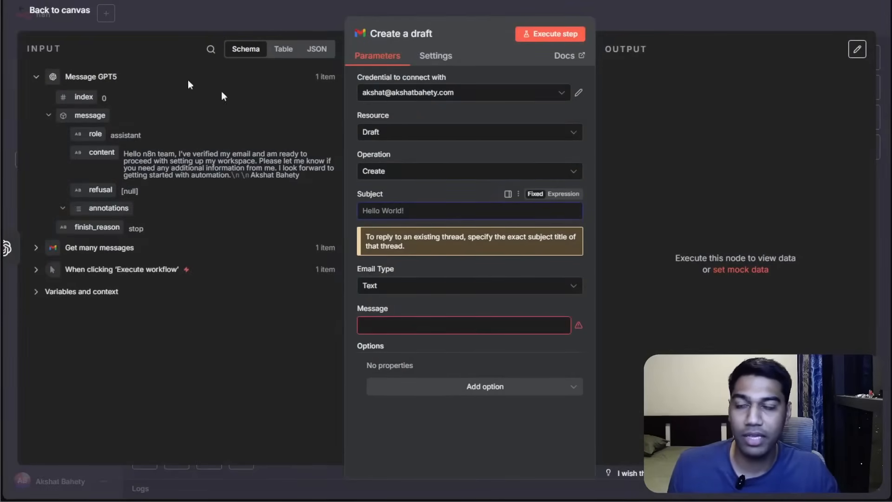
pyautogui.click(36, 77)
pyautogui.click(37, 100)
pyautogui.click(37, 100)
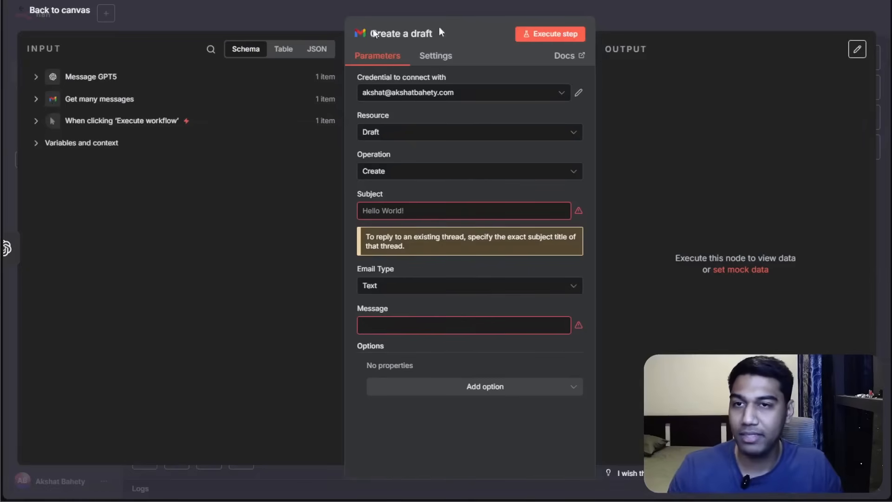
pyautogui.click(669, 13)
pyautogui.doubleClick(432, 194)
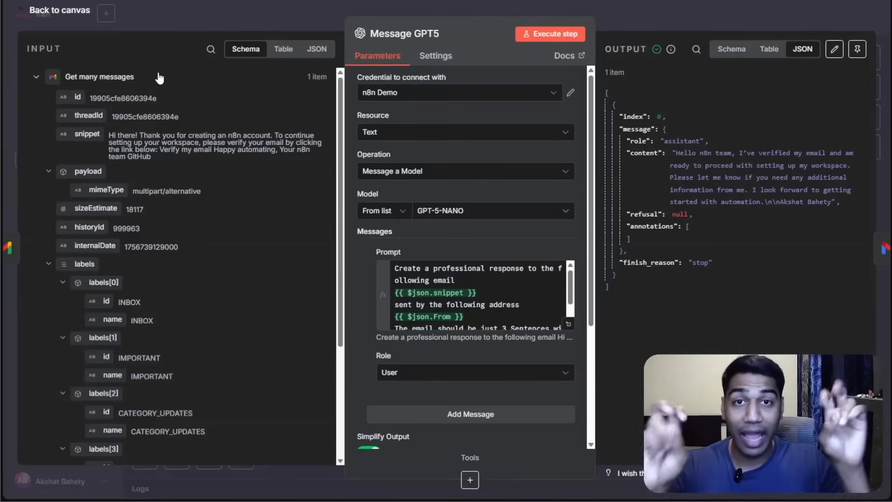
pyautogui.click(420, 5)
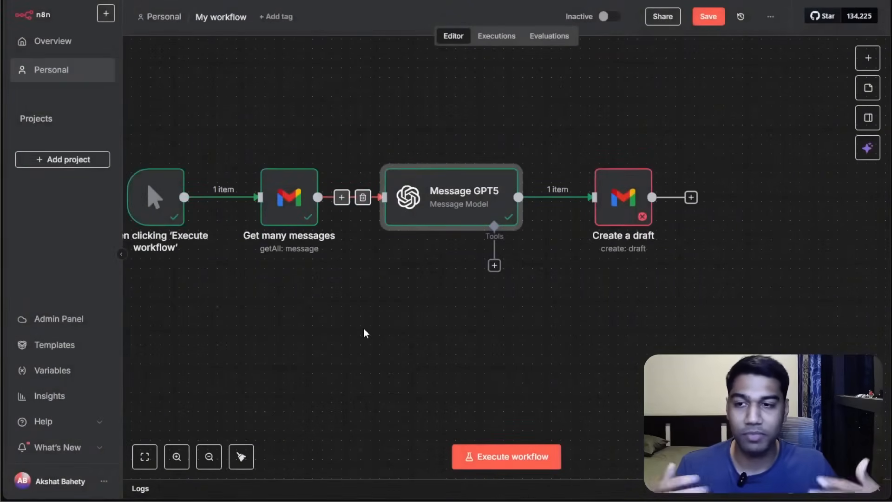
pyautogui.doubleClick(440, 200)
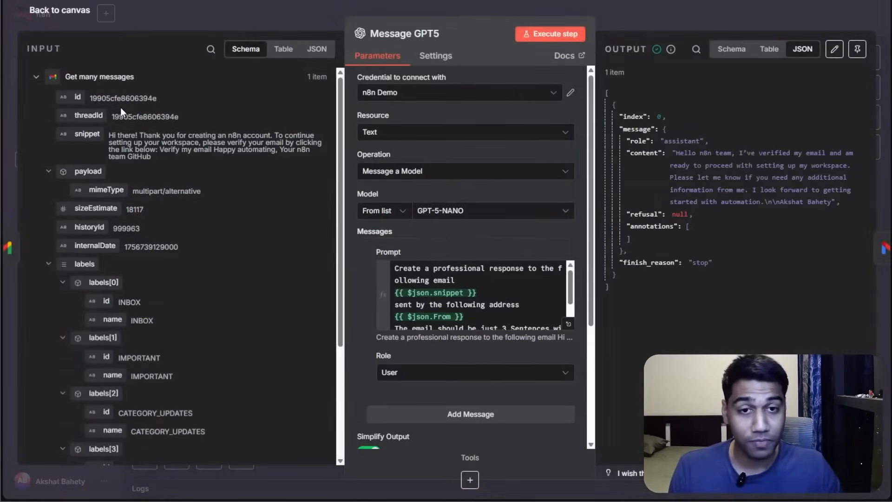
pyautogui.click(628, 17)
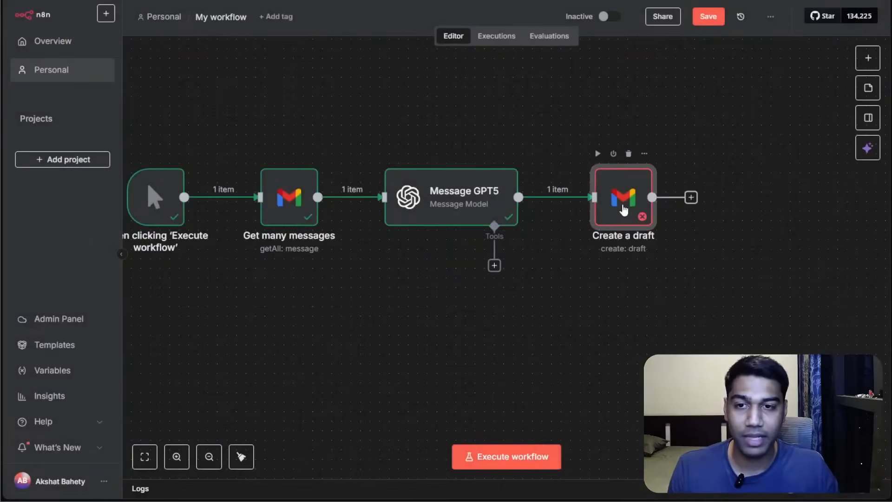
# Open the Create a draft node and map the GPT reply content into its Message field.
pyautogui.doubleClick(623, 204)
pyautogui.click(458, 210)
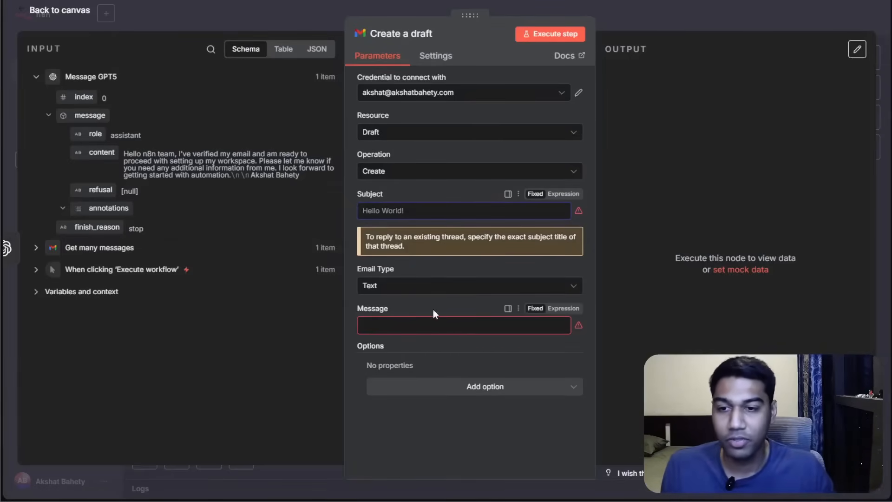
pyautogui.click(434, 325)
pyautogui.moveTo(102, 153); pyautogui.dragTo(376, 325)
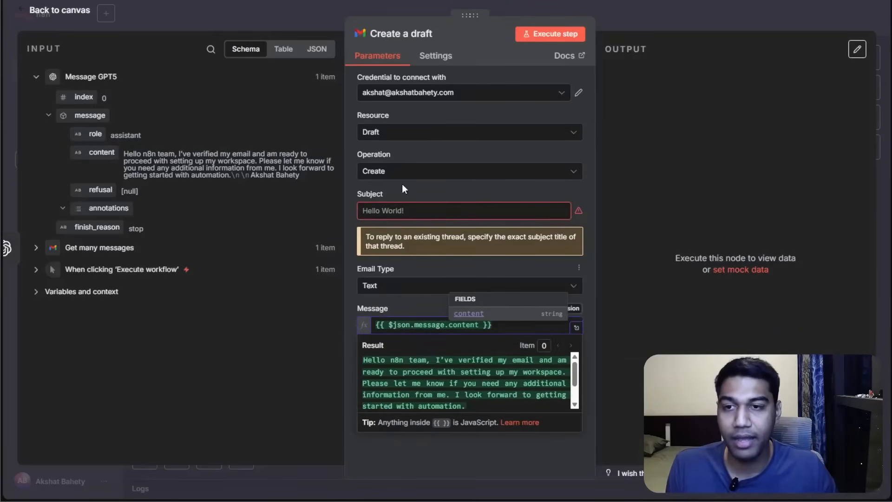
# Set the draft subject to "Draft - Test" and execute the Create a draft step.
pyautogui.click(411, 222)
pyautogui.click(426, 210)
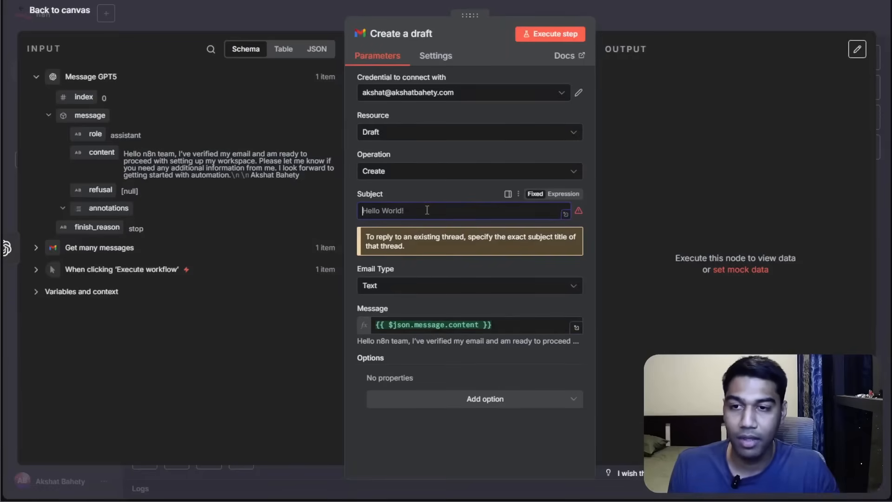
pyautogui.write('Draft - Test')
pyautogui.click(446, 186)
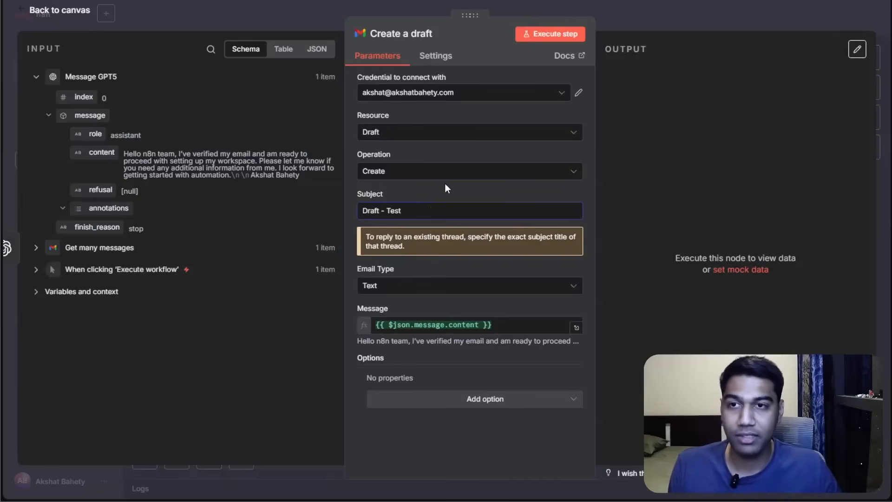
pyautogui.click(540, 37)
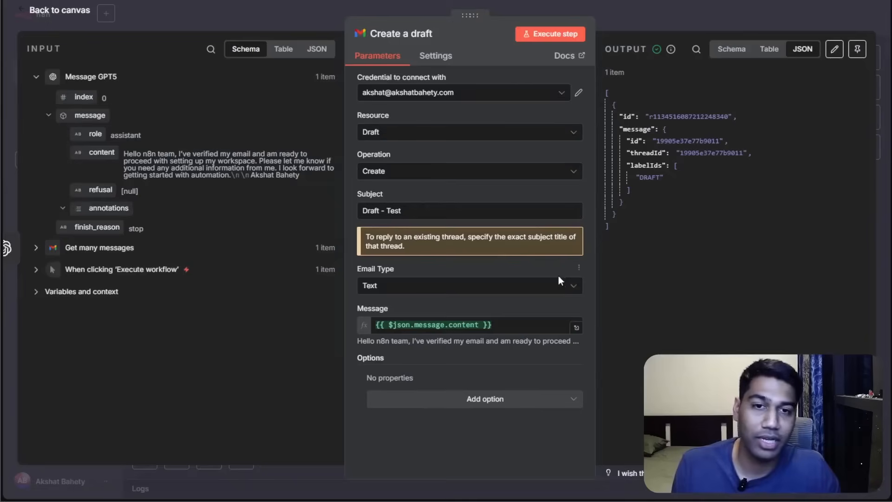
# Switch to Gmail and open the newly created draft from the Drafts folder.
pyautogui.hotkey('ctrl', 'Tab')
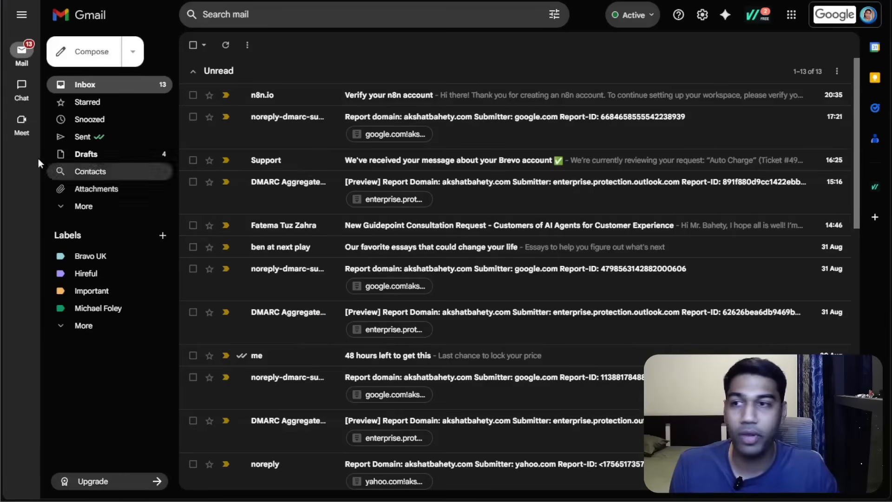
pyautogui.click(84, 161)
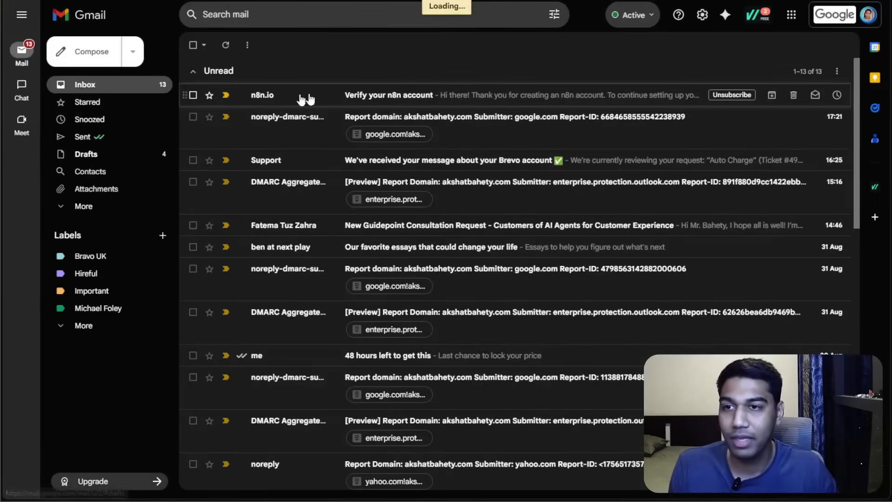
pyautogui.click(315, 94)
pyautogui.click(828, 176)
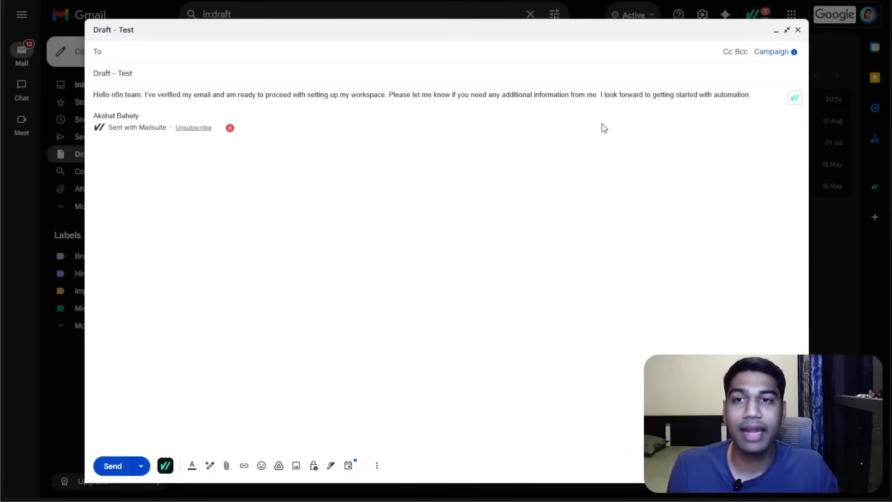
pyautogui.press('Tab')
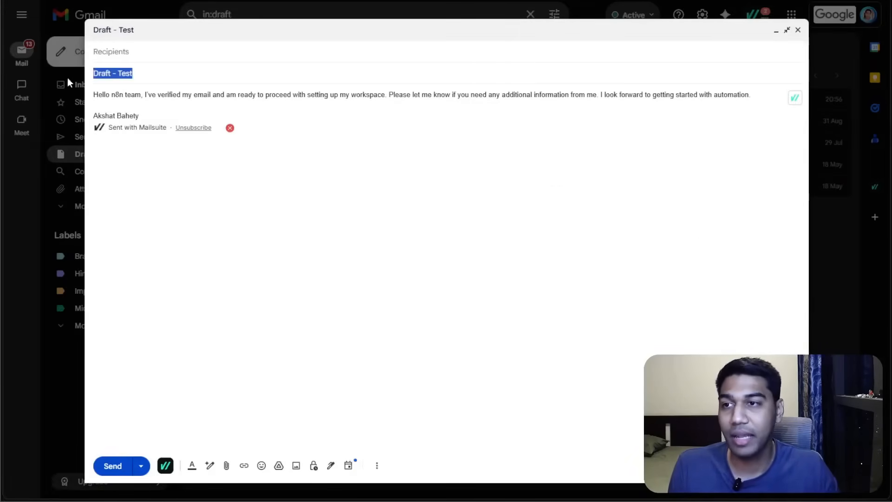
pyautogui.press('Tab')
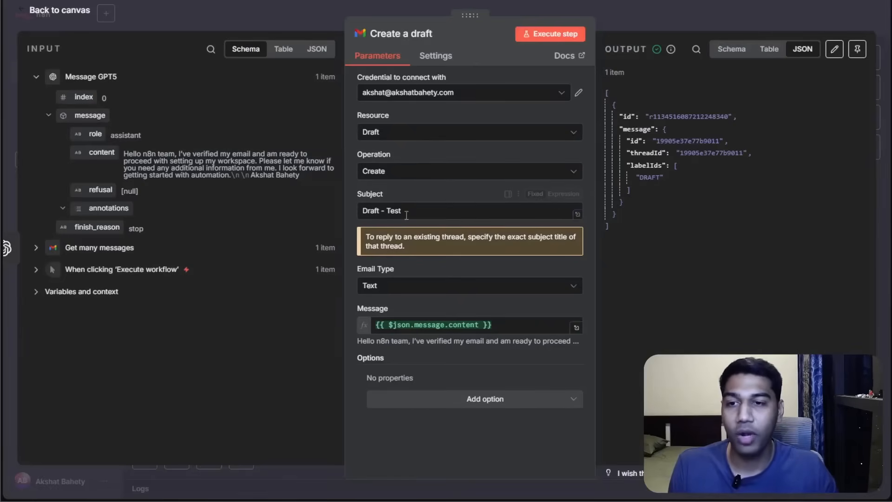
# Replace the draft subject with the Get many messages Subject field and execute the step again.
pyautogui.click(406, 215)
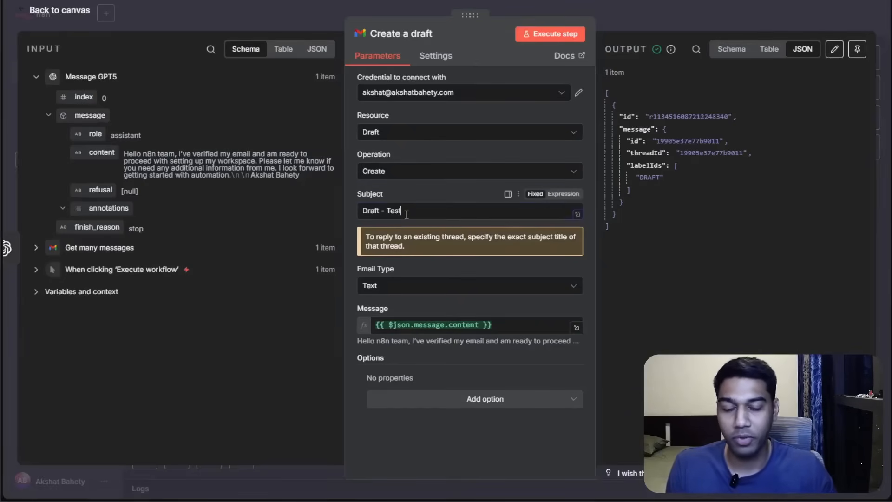
pyautogui.hotkey('ctrl', 'a')
pyautogui.press('BackSpace')
pyautogui.click(36, 247)
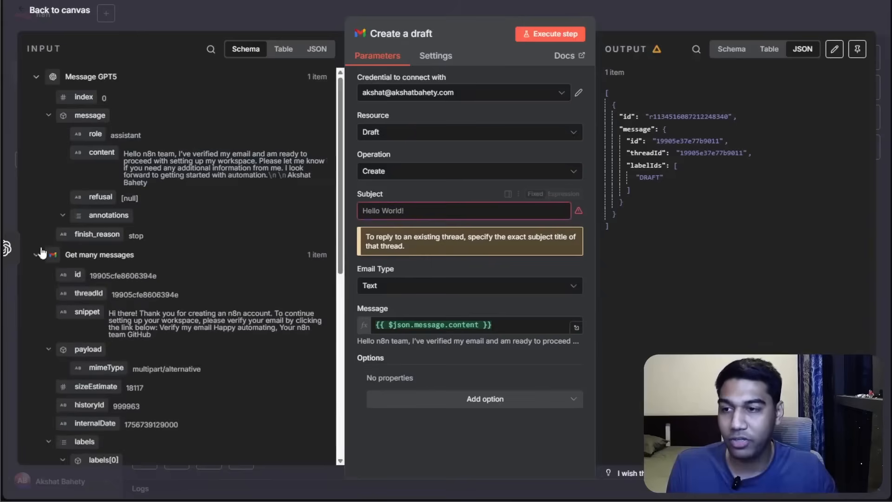
pyautogui.scroll(-3, 147, 239)
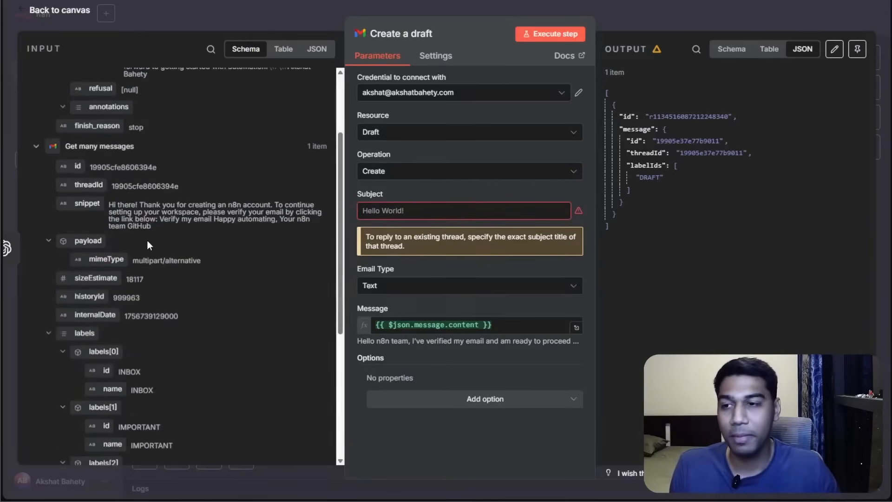
pyautogui.scroll(3, 51, 116)
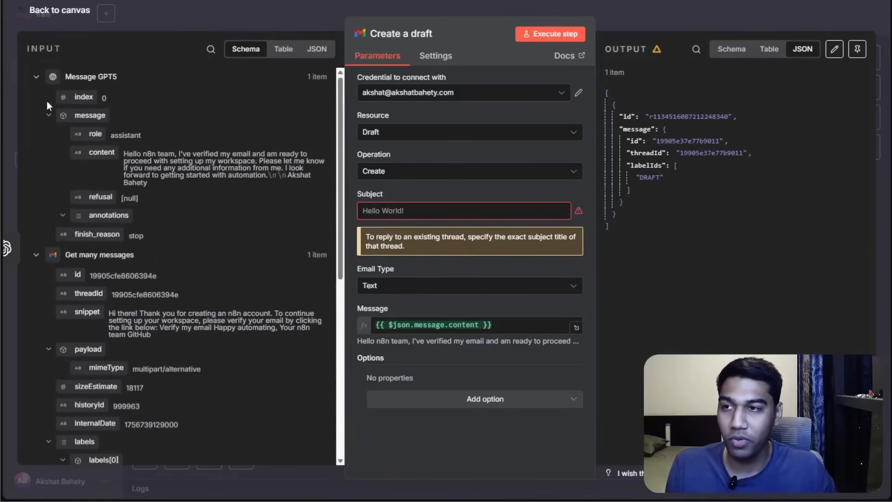
pyautogui.click(37, 79)
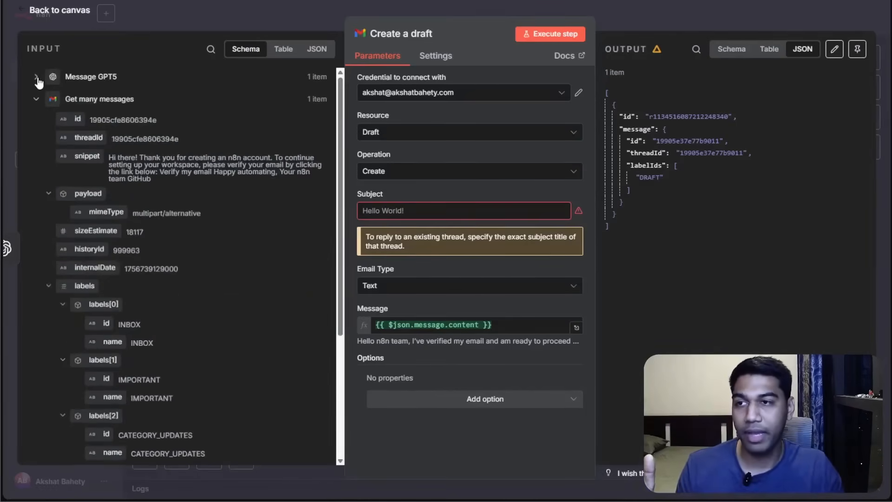
pyautogui.scroll(-5, 98, 205)
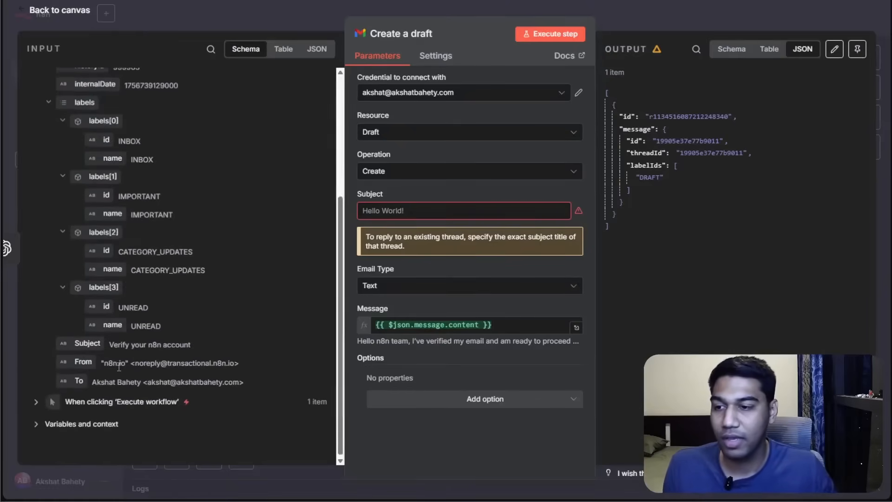
pyautogui.moveTo(72, 343); pyautogui.dragTo(378, 214)
pyautogui.click(412, 203)
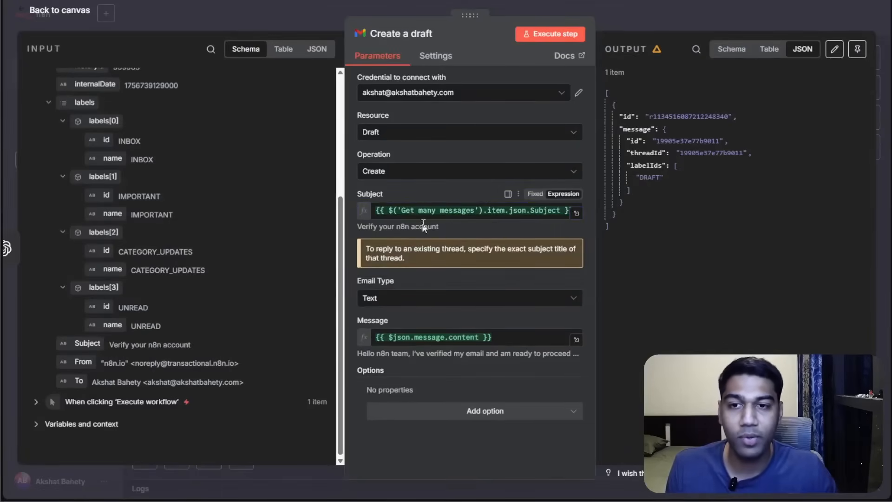
pyautogui.click(543, 34)
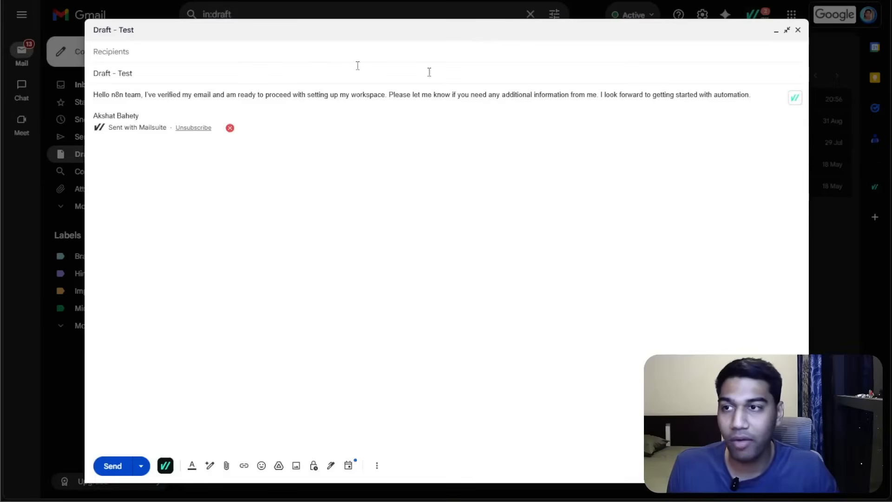
# Close the open draft and review the Gmail Drafts list.
pyautogui.click(798, 31)
pyautogui.click(321, 99)
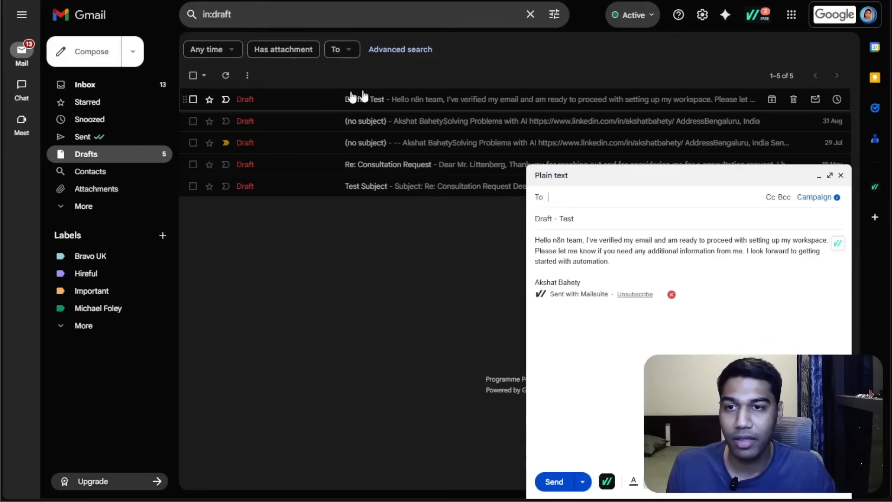
pyautogui.click(232, 76)
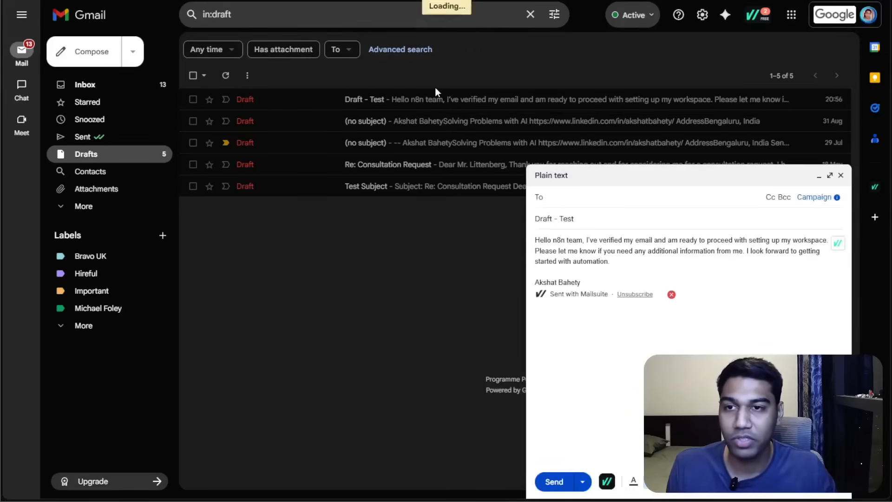
# Review the new Gmail drafts against the Create a draft node's input data, then return to the workflow canvas.
pyautogui.click(352, 100)
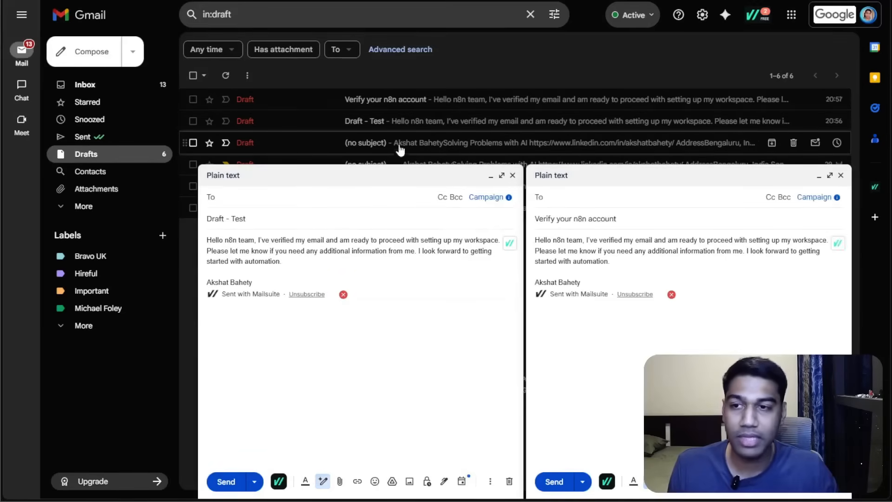
pyautogui.click(512, 175)
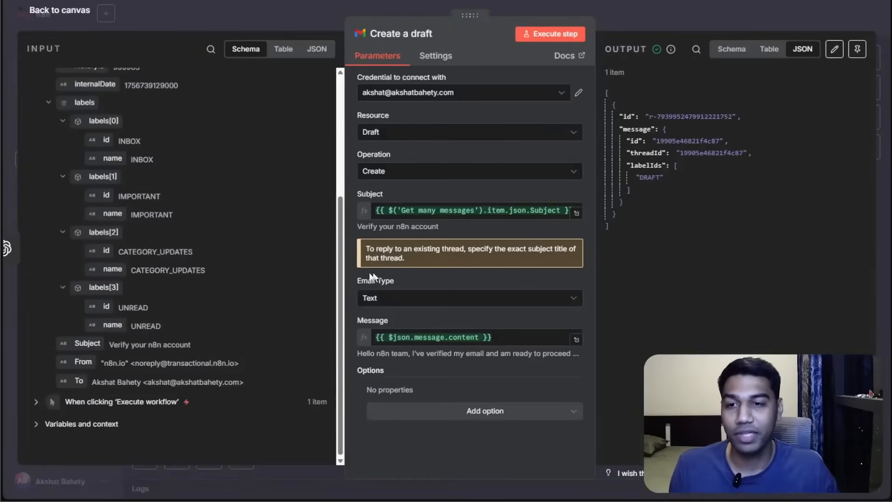
pyautogui.scroll(5, 140, 218)
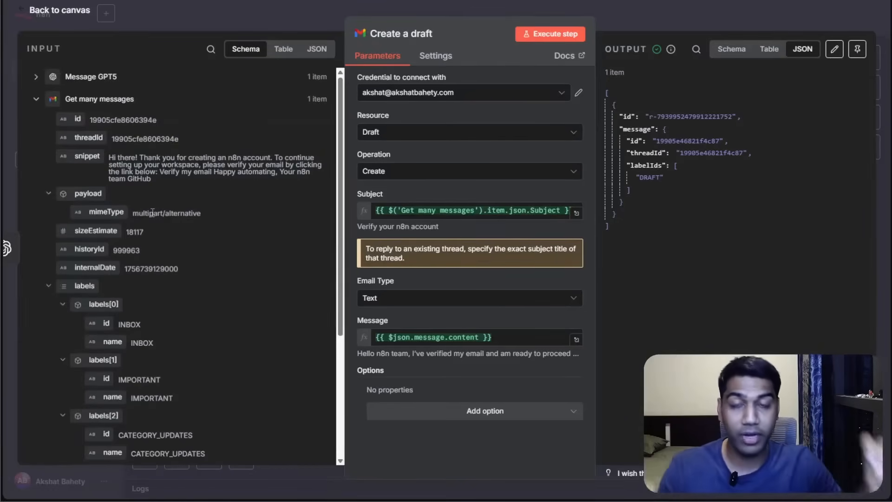
pyautogui.click(675, 21)
# Add a sticky note to the canvas and replace its default text with the heading "# NODES".
pyautogui.moveTo(328, 152); pyautogui.dragTo(450, 149)
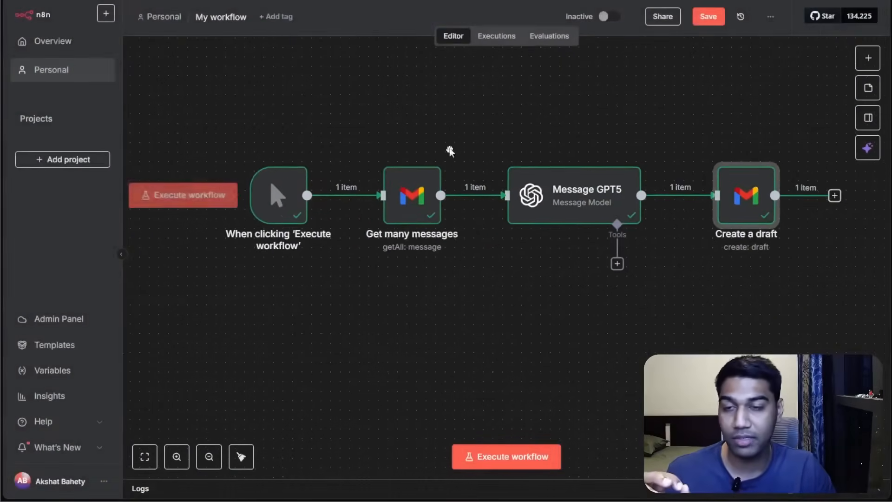
pyautogui.click(858, 99)
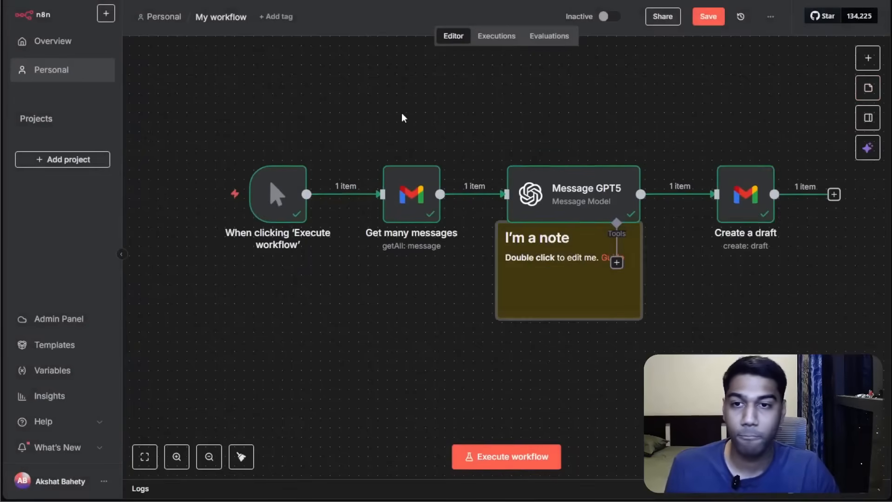
pyautogui.moveTo(583, 291); pyautogui.dragTo(424, 327)
pyautogui.doubleClick(424, 325)
pyautogui.hotkey('ctrl', 'a')
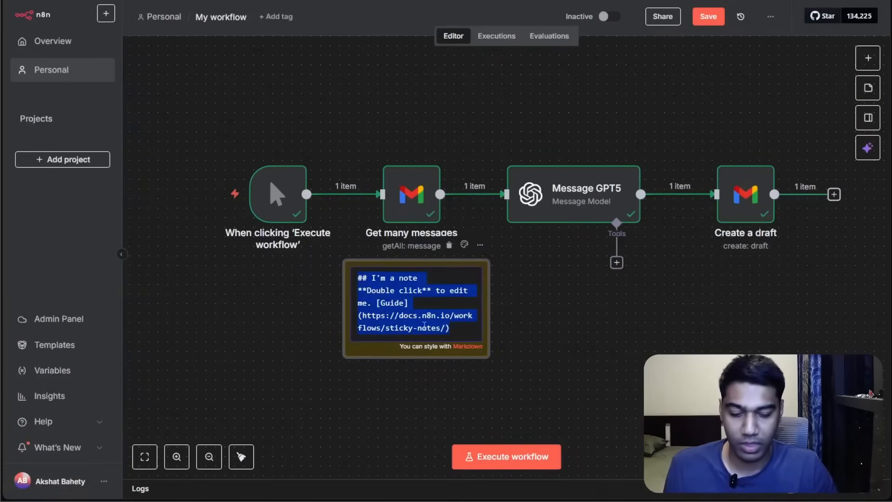
pyautogui.press('BackSpace')
pyautogui.click(596, 355)
pyautogui.moveTo(456, 324); pyautogui.dragTo(464, 123)
pyautogui.moveTo(539, 93); pyautogui.dragTo(544, 168)
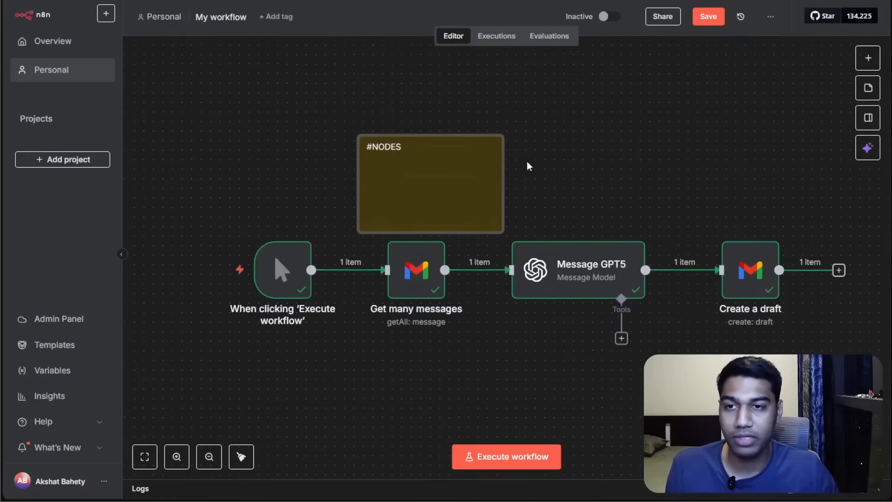
pyautogui.doubleClick(450, 170)
pyautogui.click(539, 176)
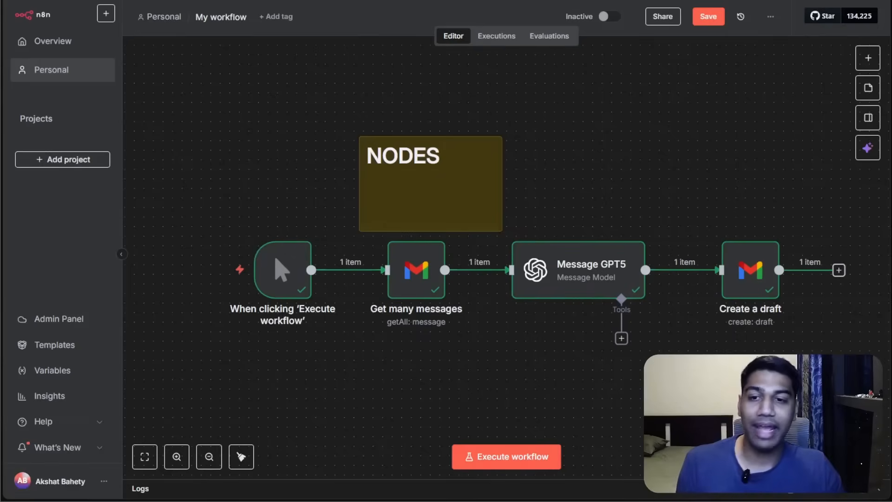
# Move and resize the NODES sticky note so it spans the Get many messages and Message GPT5 nodes.
pyautogui.moveTo(481, 207); pyautogui.dragTo(478, 145)
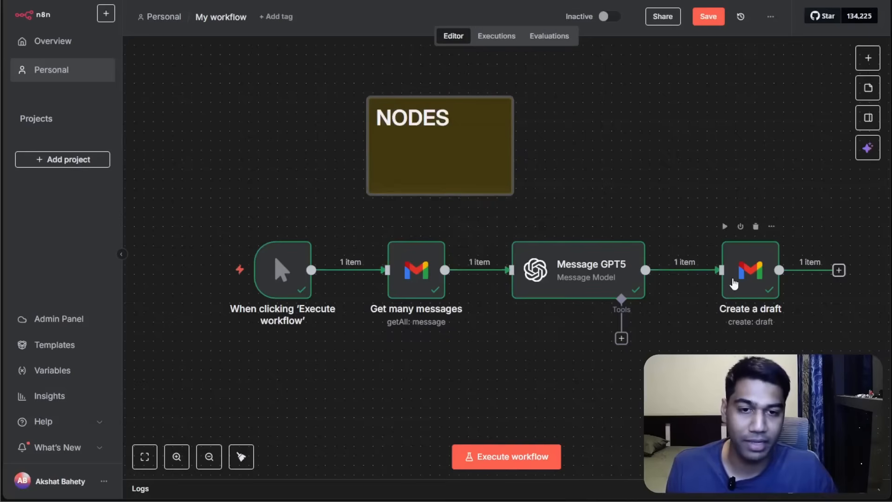
pyautogui.doubleClick(409, 283)
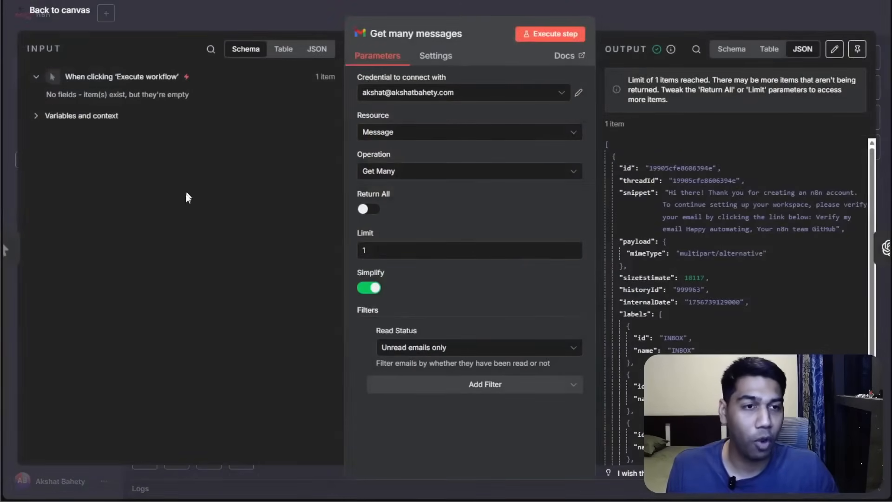
pyautogui.click(681, 26)
pyautogui.moveTo(736, 285); pyautogui.dragTo(707, 285)
pyautogui.click(803, 347)
pyautogui.moveTo(817, 341); pyautogui.dragTo(842, 304)
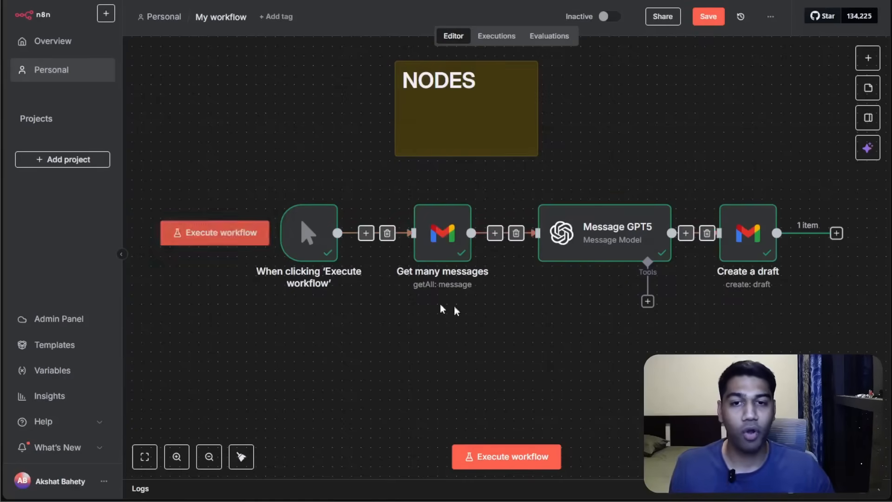
pyautogui.moveTo(430, 137); pyautogui.dragTo(432, 202)
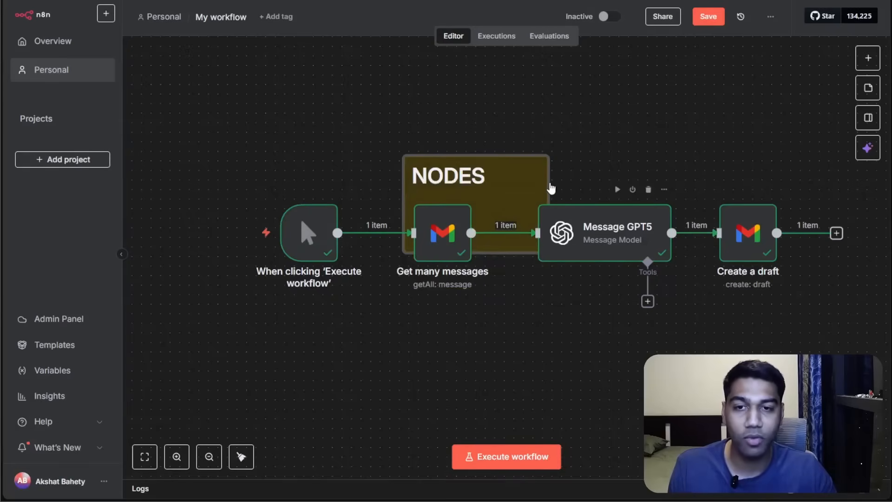
pyautogui.click(550, 188)
pyautogui.moveTo(544, 166); pyautogui.dragTo(697, 191)
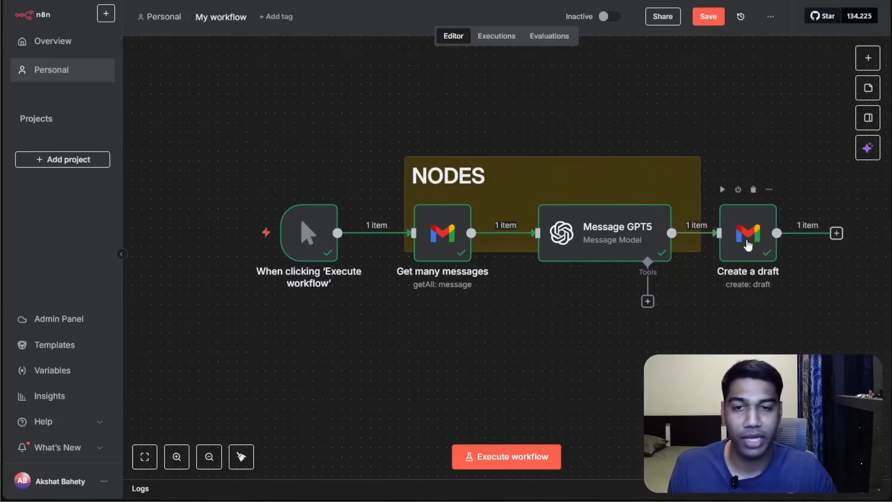
# Move the NODES sticky note back above the row of workflow nodes.
pyautogui.doubleClick(751, 253)
pyautogui.press('Escape')
pyautogui.moveTo(539, 208); pyautogui.dragTo(537, 138)
# Try looping Create a draft's output back into Get many messages, check that node's input, then delete the loop connection.
pyautogui.moveTo(836, 233); pyautogui.dragTo(247, 102)
pyautogui.moveTo(313, 261); pyautogui.dragTo(433, 378)
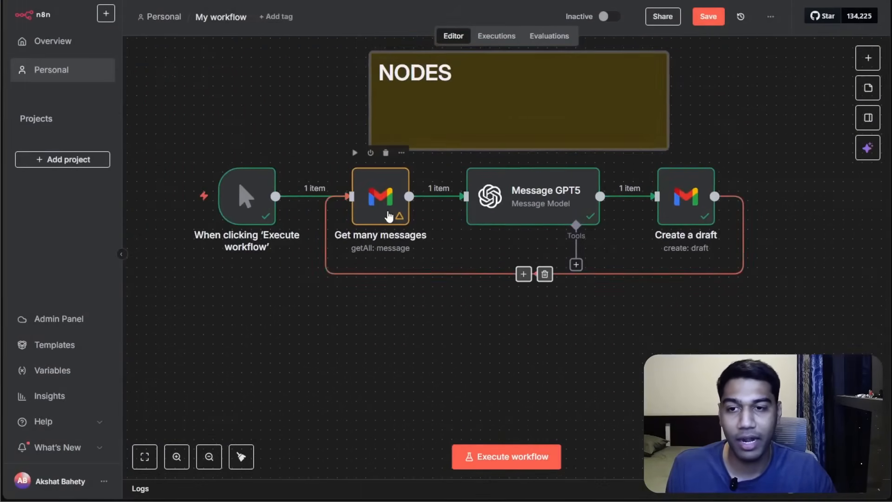
pyautogui.doubleClick(389, 216)
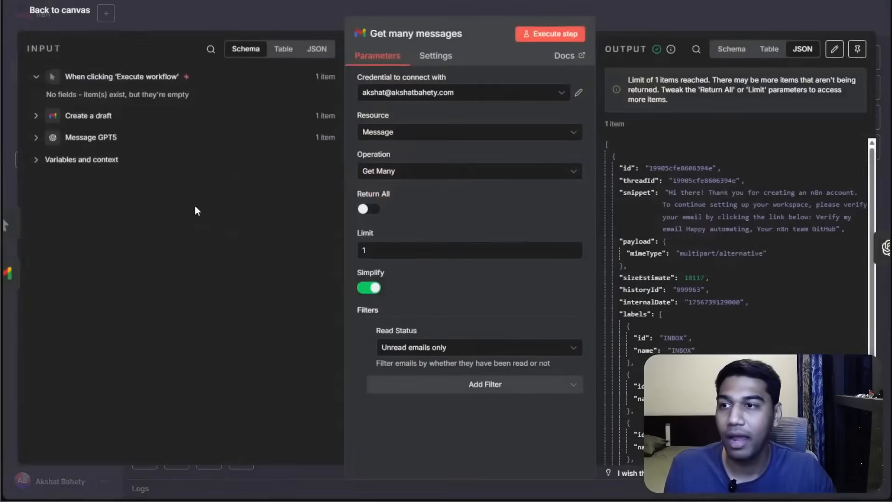
pyautogui.click(713, 4)
pyautogui.doubleClick(385, 189)
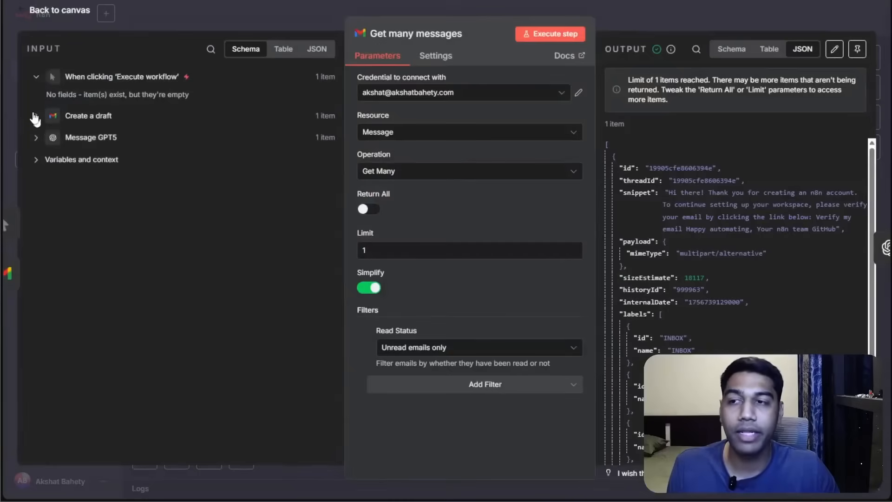
pyautogui.click(36, 118)
pyautogui.click(35, 78)
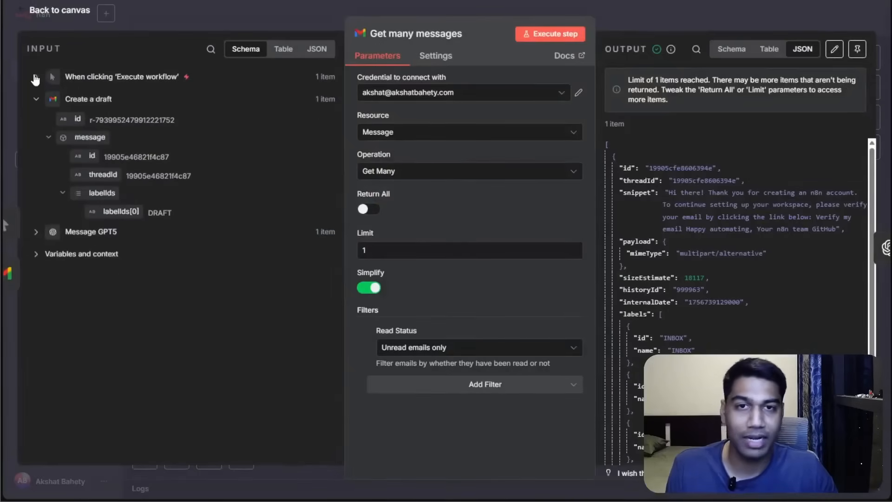
pyautogui.click(729, 28)
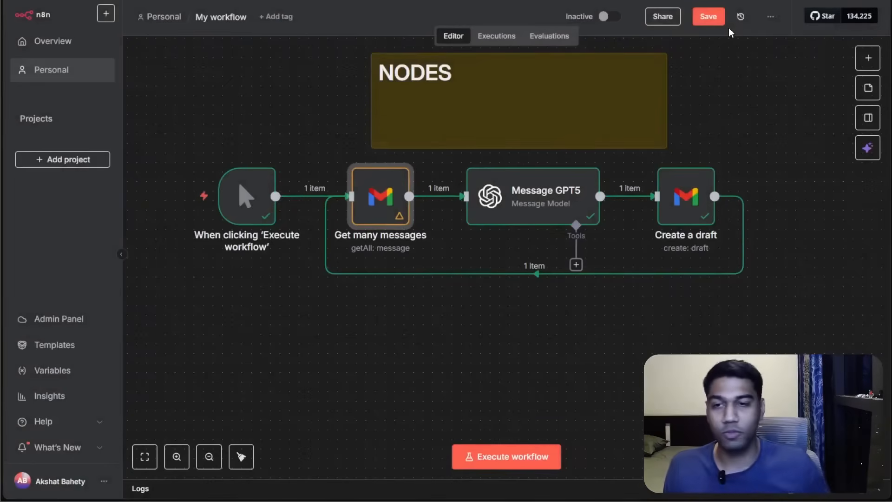
pyautogui.moveTo(732, 235)
pyautogui.click(551, 276)
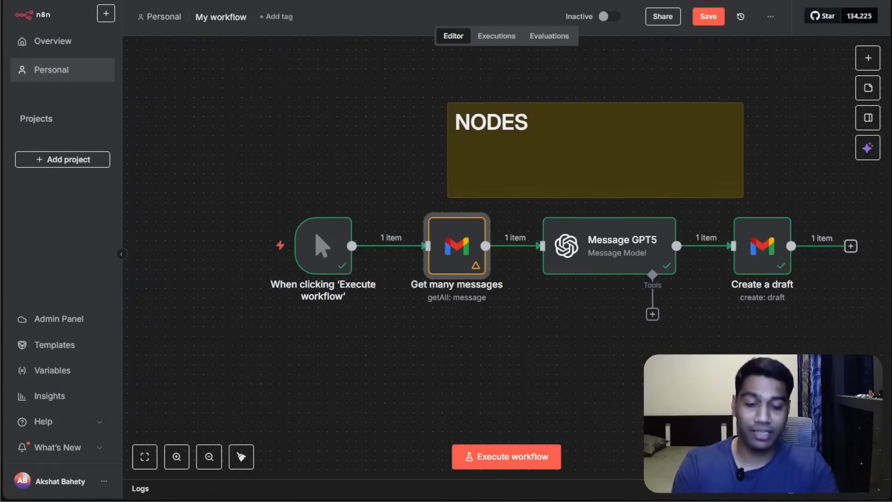
pyautogui.scroll(-1, 506, 258)
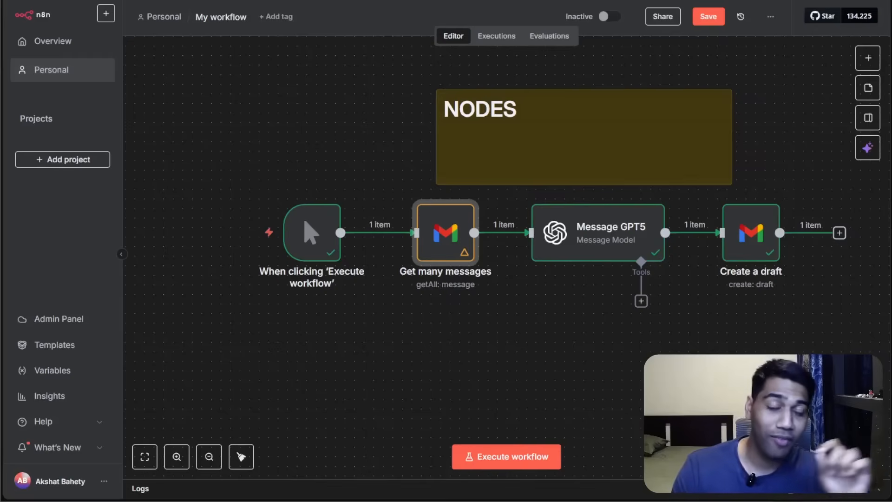
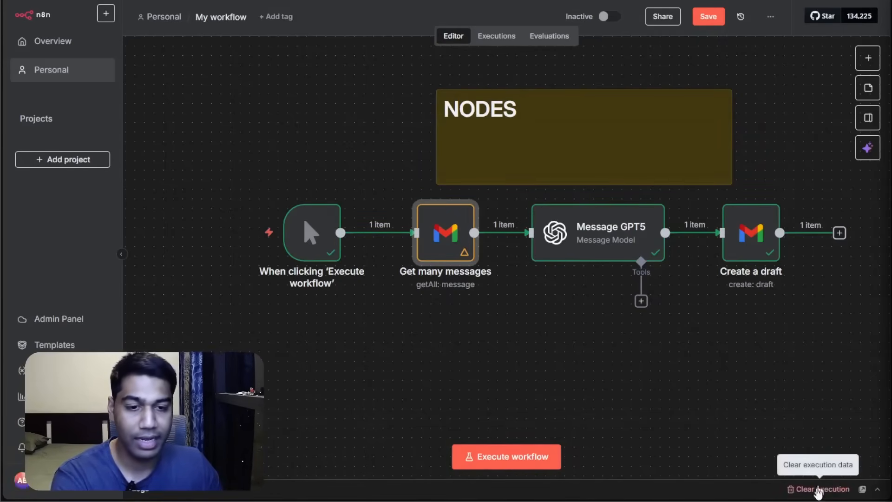
# Open the Create a draft node to review its output, then return to the canvas.
pyautogui.click(733, 253)
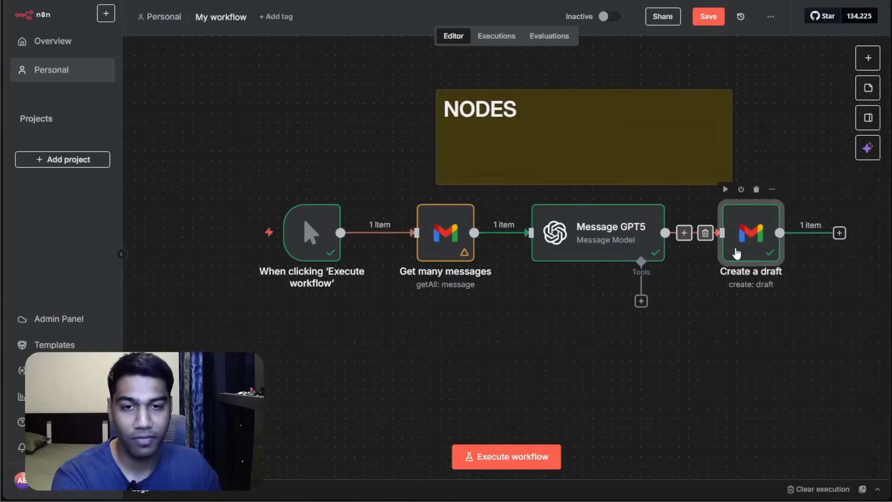
pyautogui.press('Return')
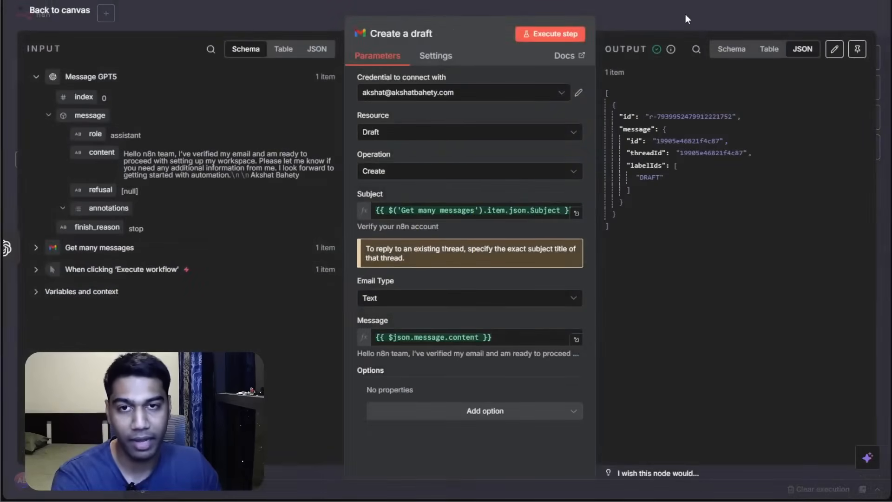
pyautogui.click(685, 14)
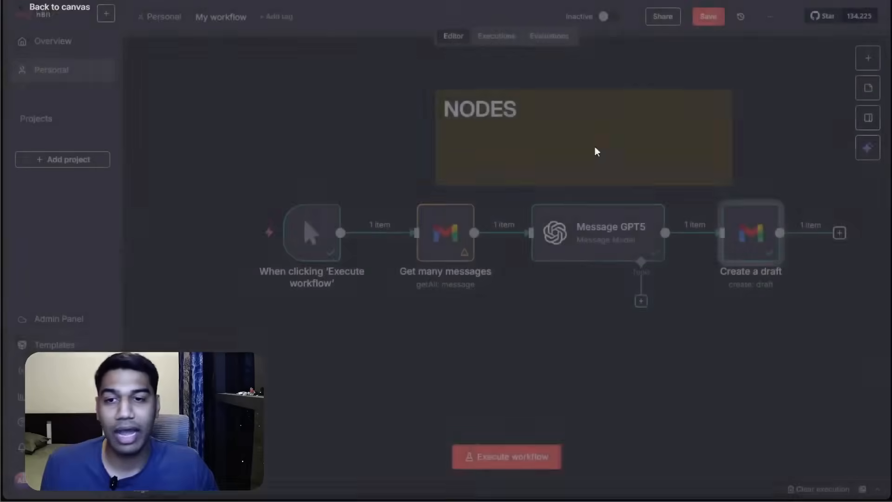
# Set the Limit of the Get many messages node to 10.
pyautogui.scroll(2, 435, 257)
pyautogui.doubleClick(435, 257)
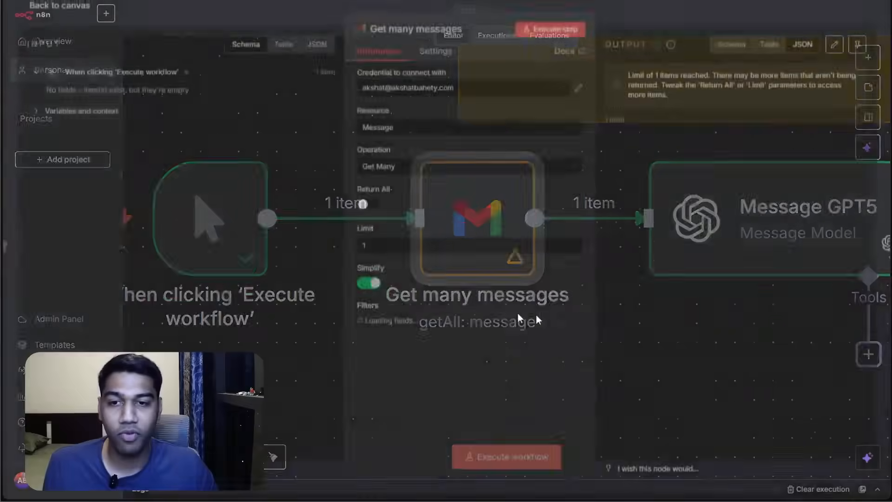
pyautogui.click(392, 245)
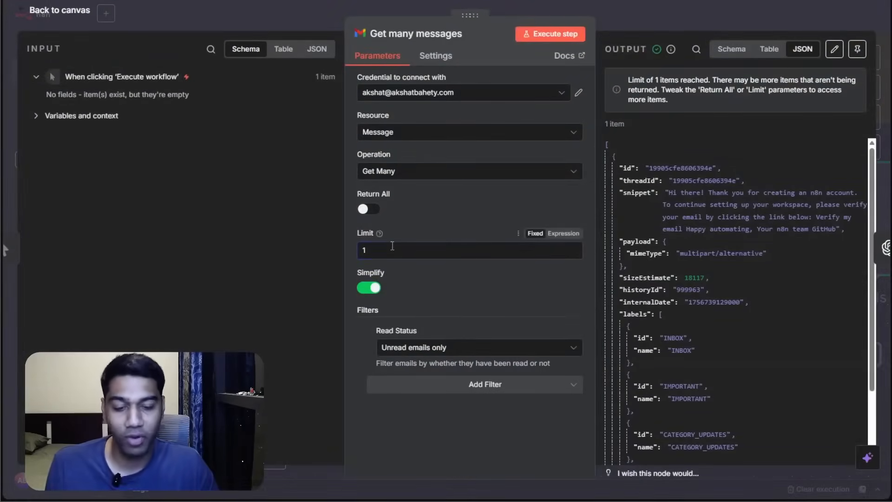
pyautogui.write('0')
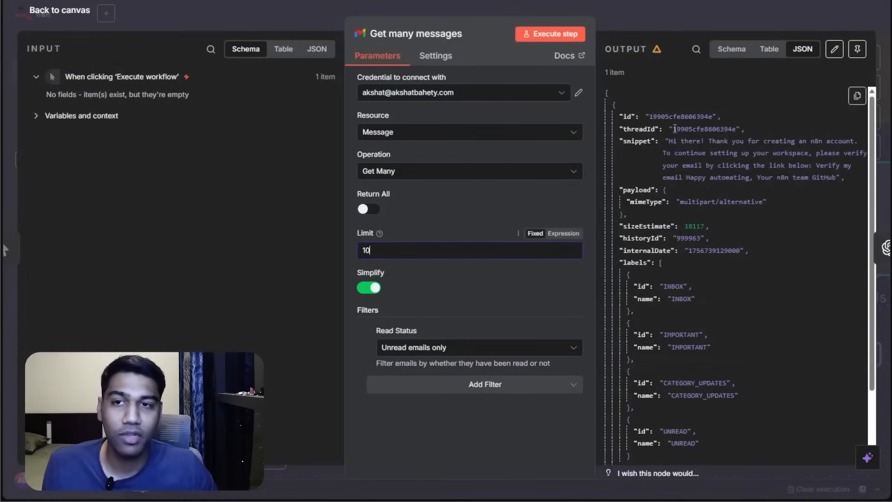
pyautogui.click(671, 18)
pyautogui.click(274, 459)
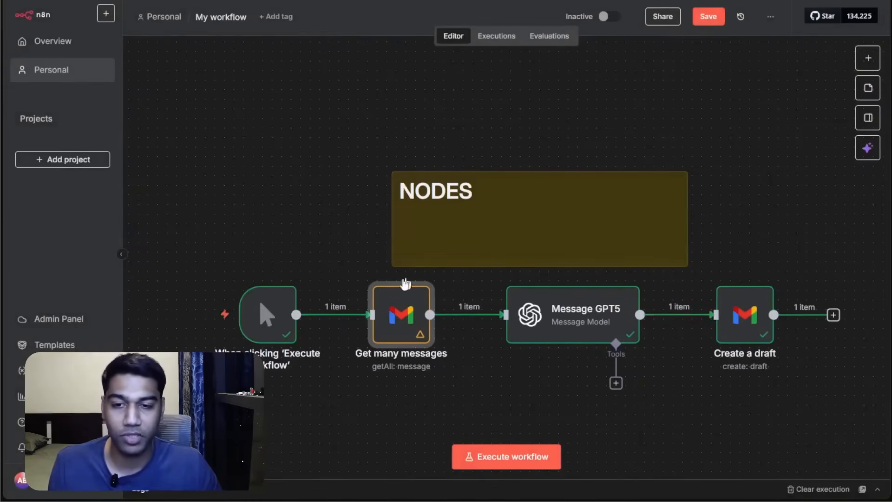
# Clear the execution data and review the settings of the Create a draft and Message GPT5 nodes.
pyautogui.click(791, 489)
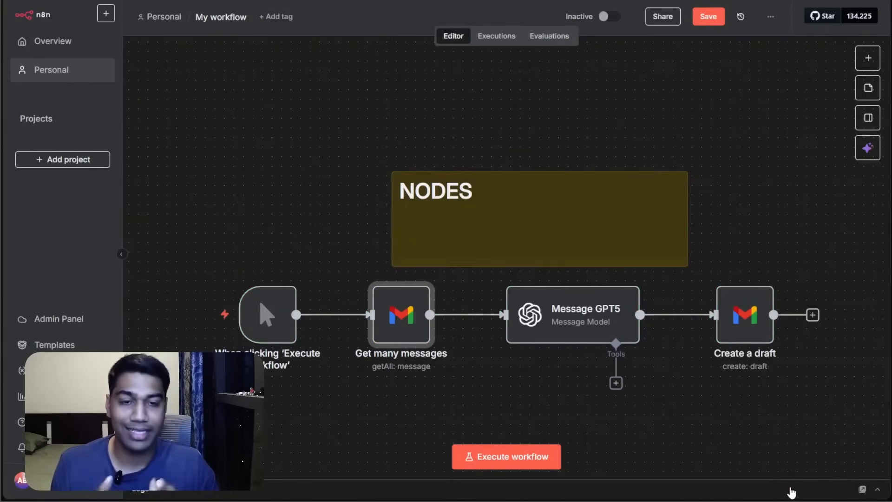
pyautogui.doubleClick(743, 346)
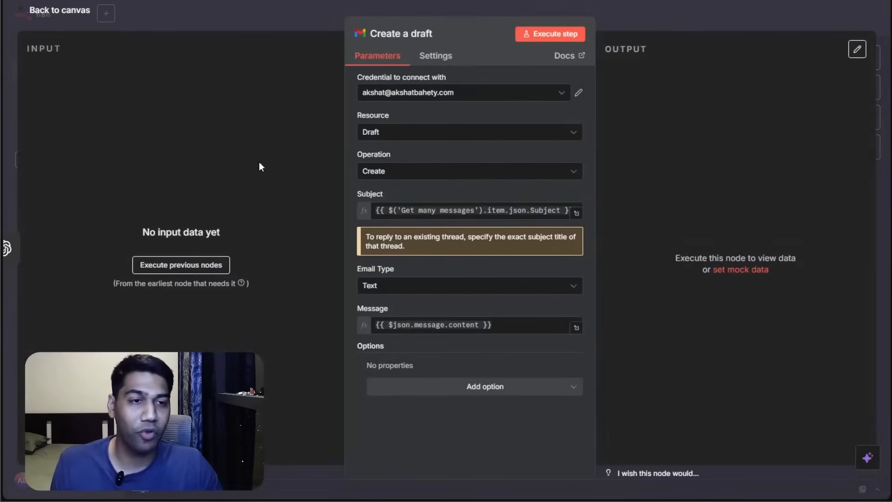
pyautogui.click(736, 19)
pyautogui.doubleClick(572, 302)
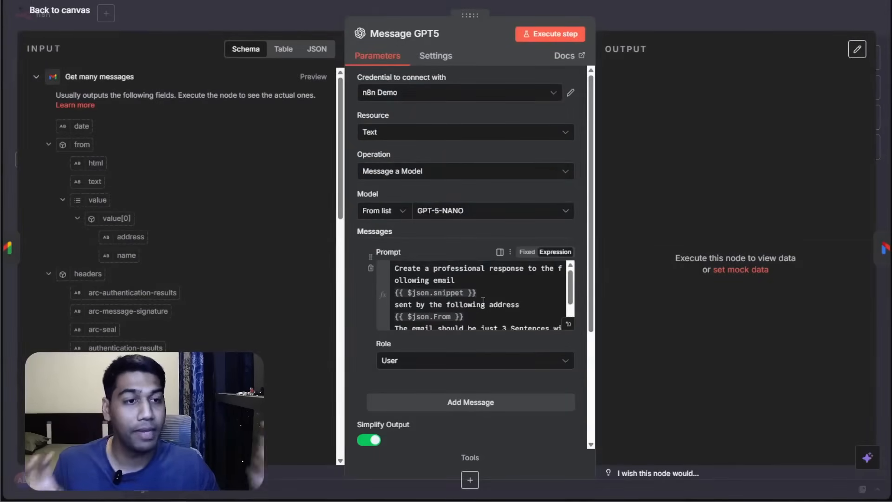
pyautogui.click(675, 32)
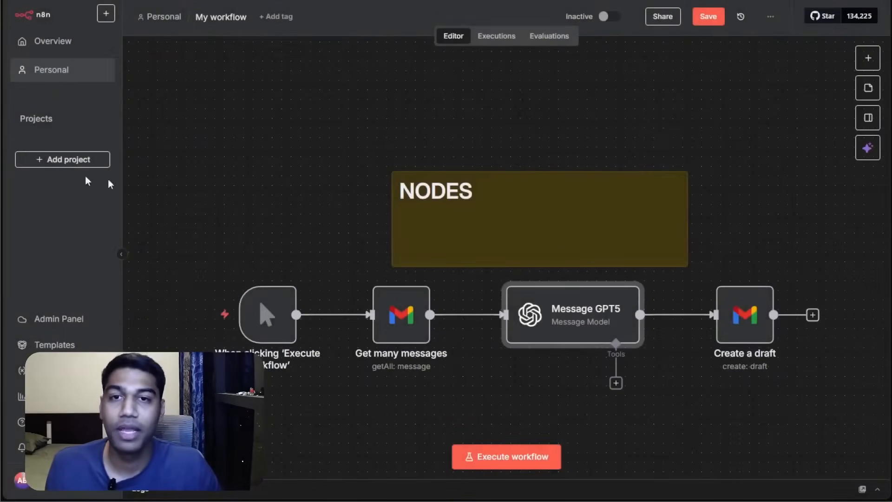
# Set the Limit of the Get many messages node back to 1.
pyautogui.doubleClick(401, 316)
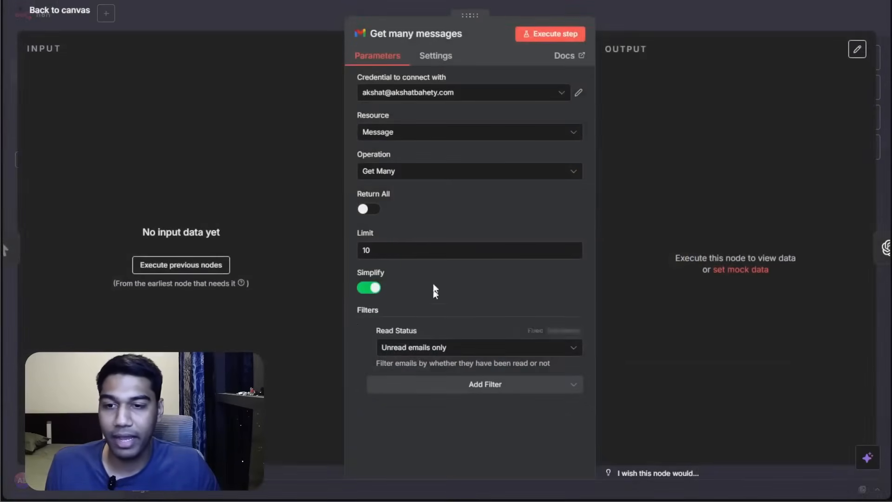
pyautogui.click(410, 250)
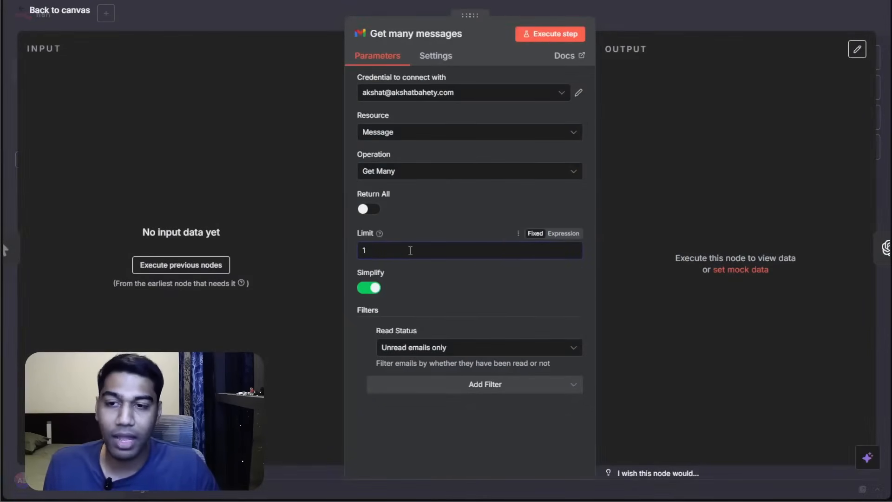
pyautogui.click(707, 19)
pyautogui.click(708, 19)
# Switch to the Gmail drafts list and select the two most recent drafts.
pyautogui.scroll(-1, 767, 232)
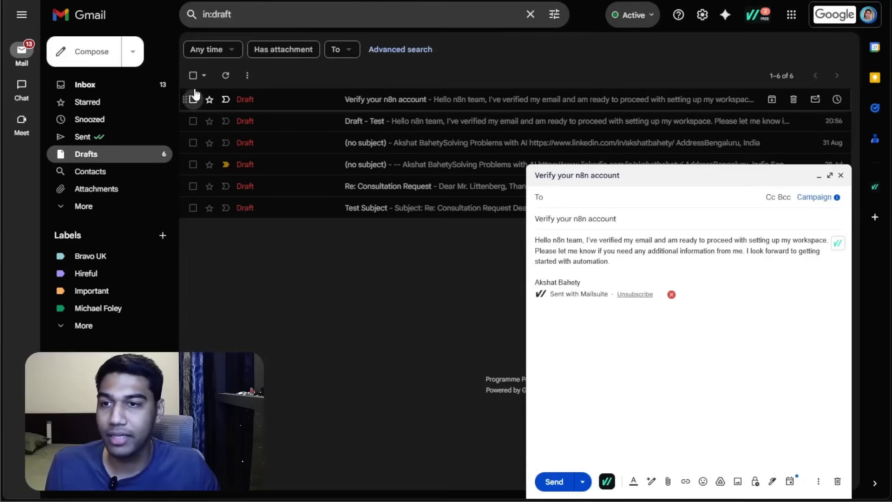
pyautogui.click(193, 99)
pyautogui.click(193, 121)
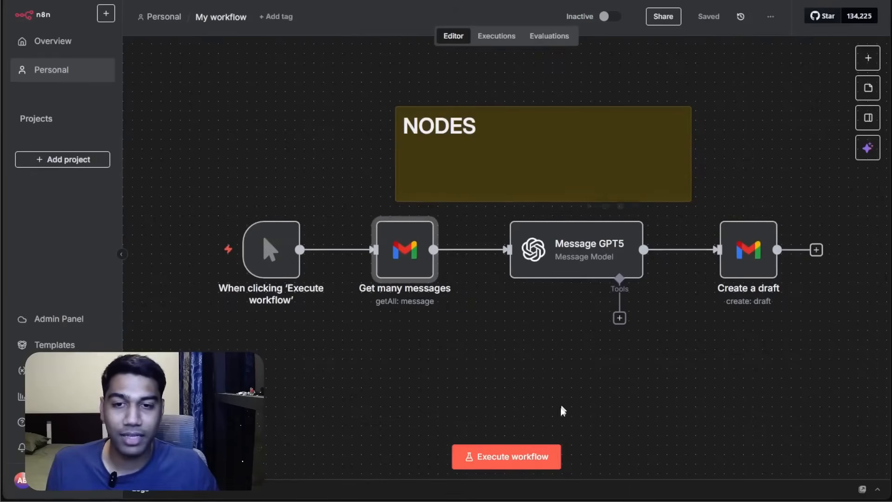
# Execute the workflow and rename it to Gmail Agent.
pyautogui.click(534, 457)
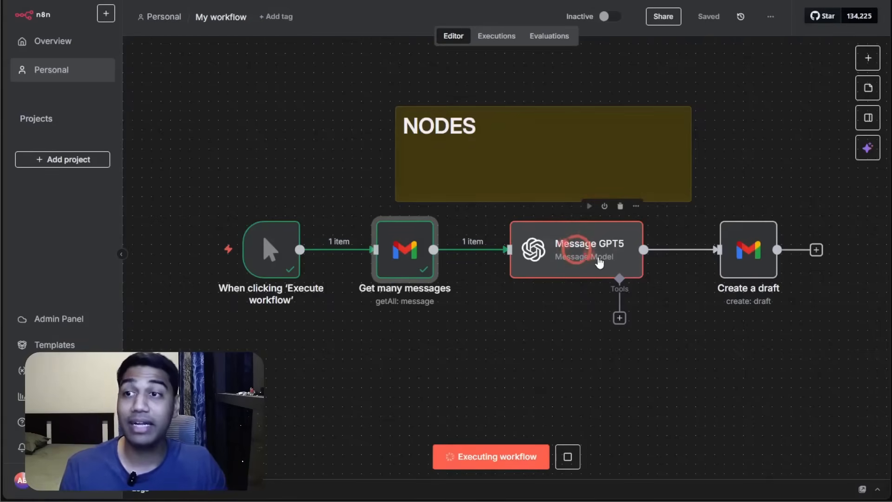
pyautogui.click(223, 20)
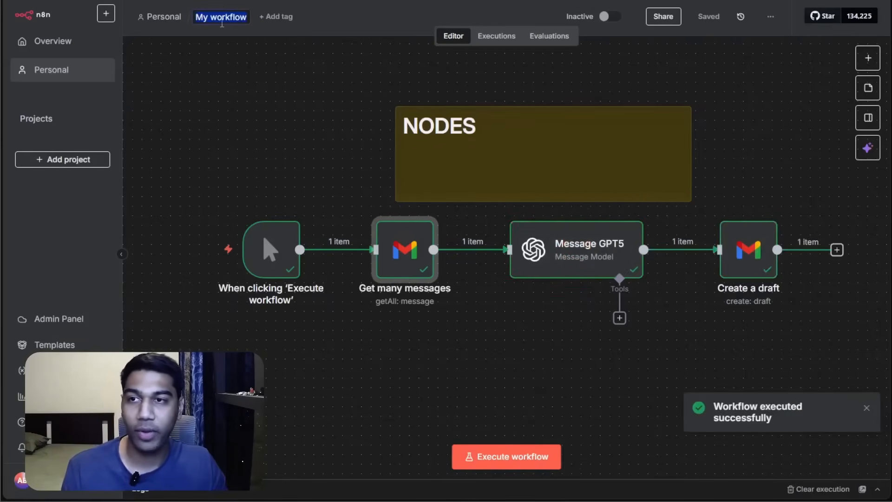
pyautogui.press('BackSpace')
pyautogui.write('Gam')
pyautogui.write('mail Agent')
pyautogui.click(273, 140)
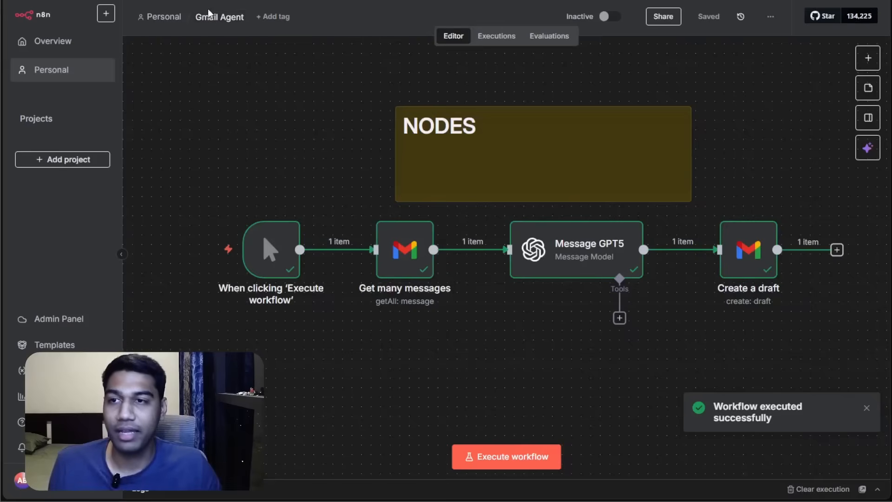
# Inspect the Create a draft node, then refresh the Gmail drafts list and open the newest draft.
pyautogui.scroll(-2, 709, 88)
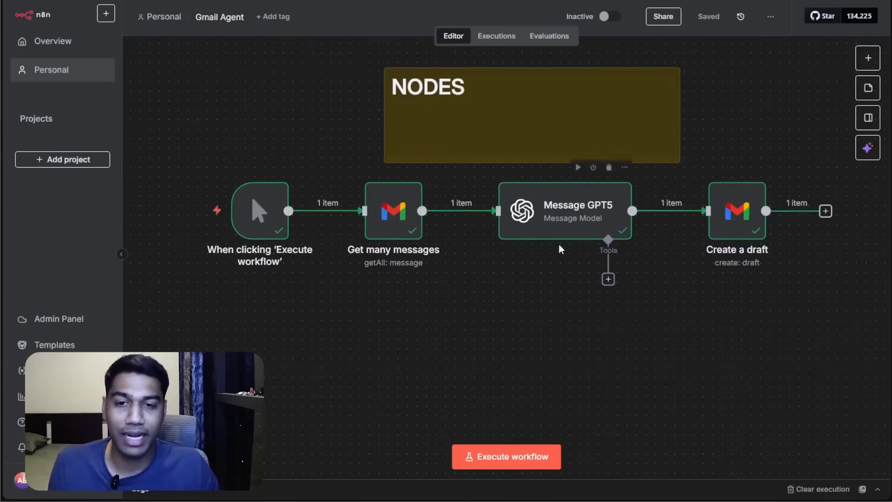
pyautogui.click(727, 228)
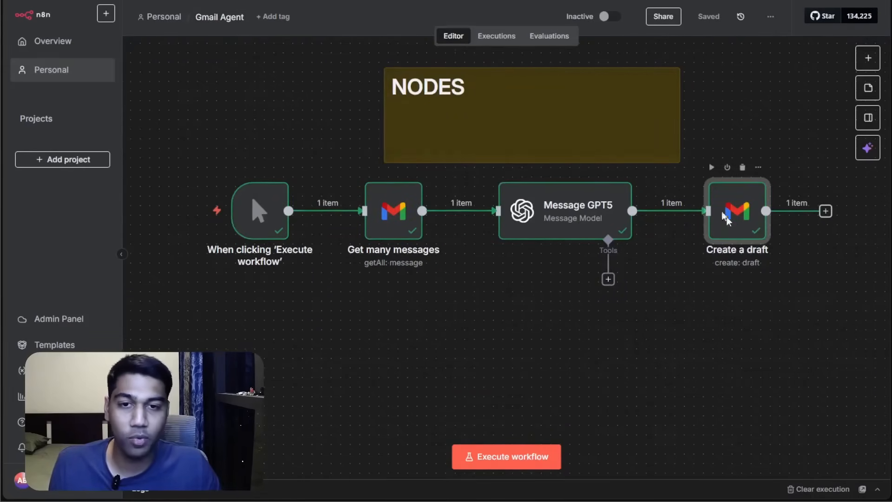
pyautogui.doubleClick(731, 224)
pyautogui.press('Escape')
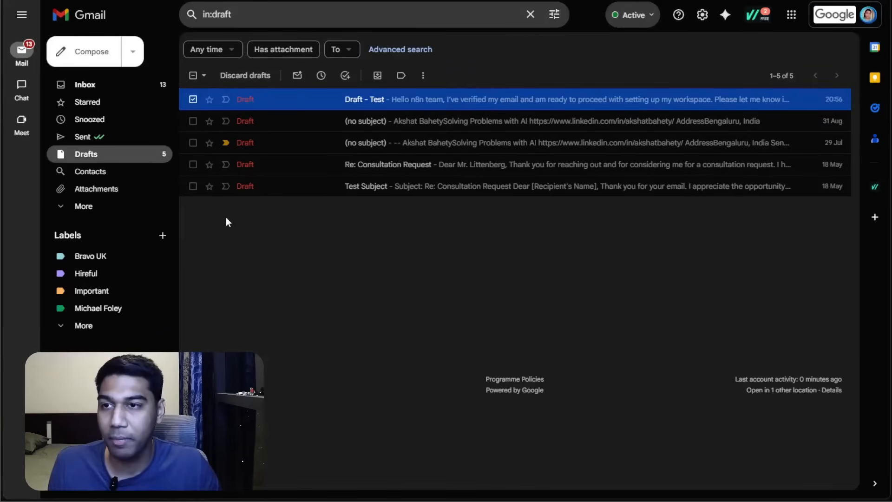
pyautogui.click(124, 158)
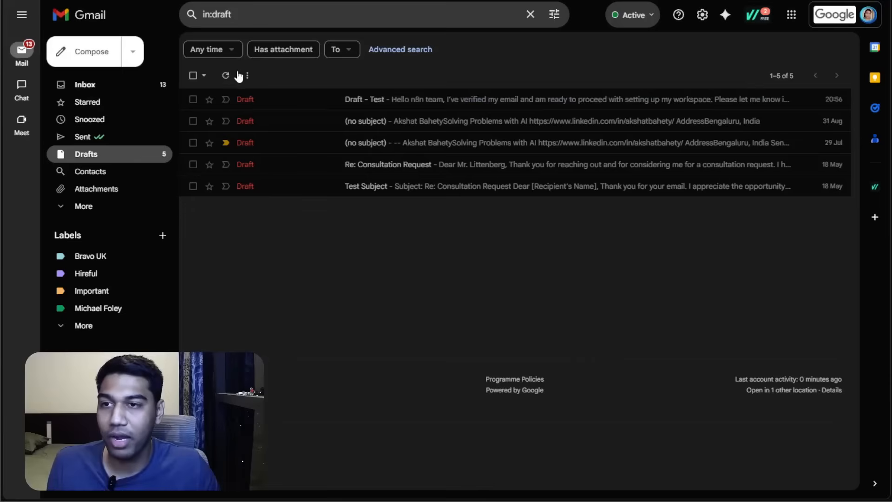
pyautogui.click(232, 76)
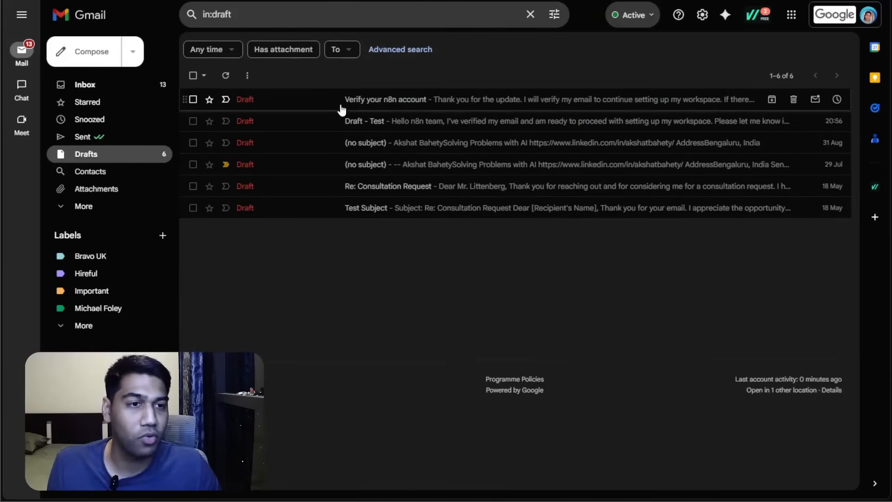
pyautogui.click(341, 107)
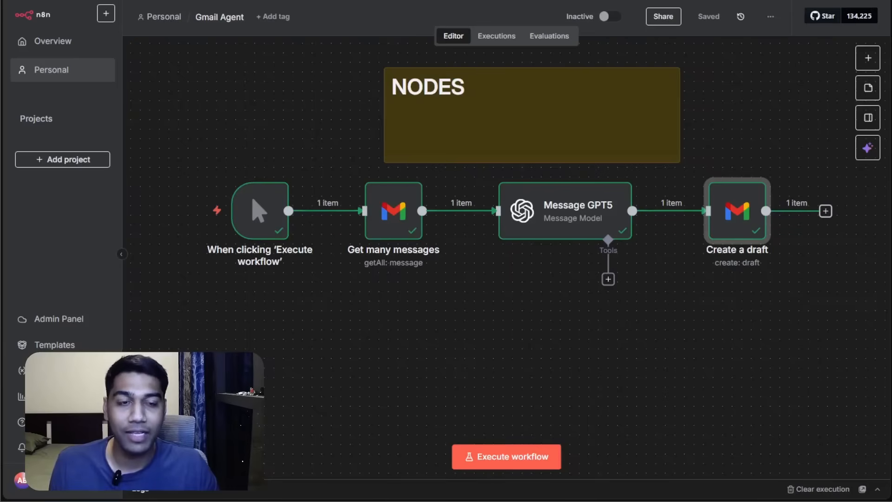
# Delete the manual 'When clicking Execute workflow' trigger node.
pyautogui.moveTo(547, 290); pyautogui.dragTo(550, 310)
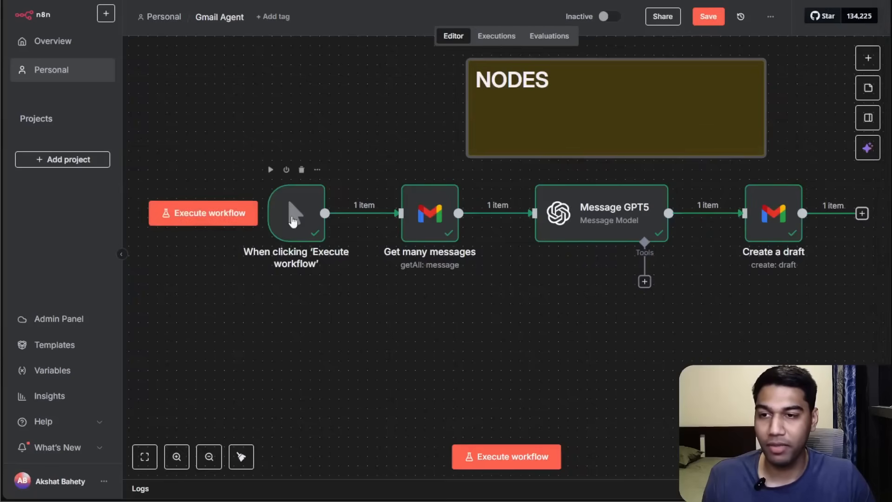
pyautogui.click(296, 214)
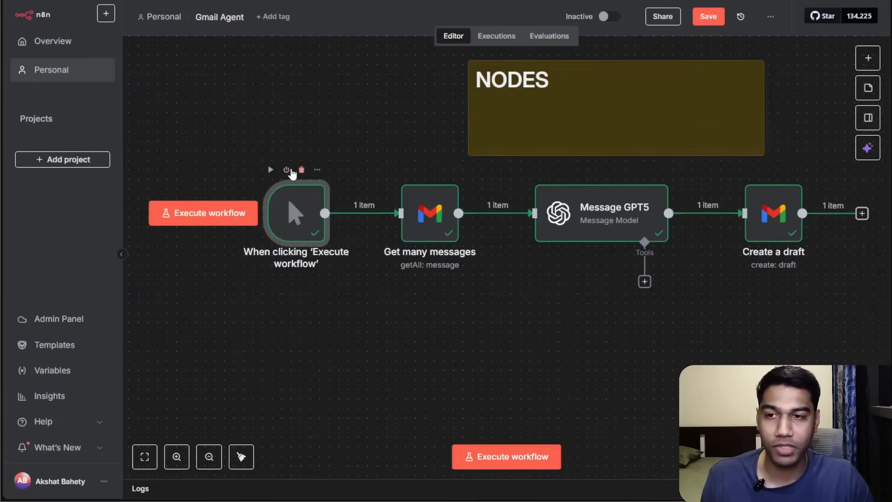
pyautogui.click(317, 170)
pyautogui.click(355, 130)
pyautogui.click(306, 231)
pyautogui.click(302, 170)
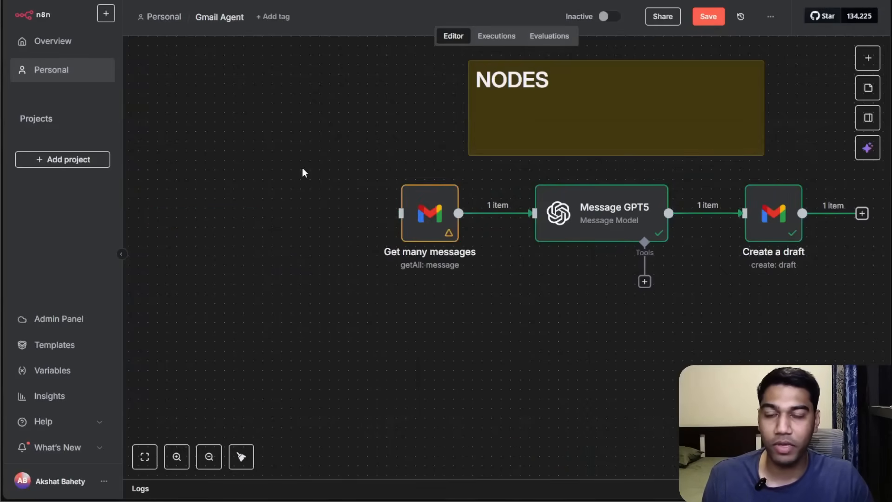
# Open the trigger list and browse the app event triggers available for Gmail.
pyautogui.click(867, 58)
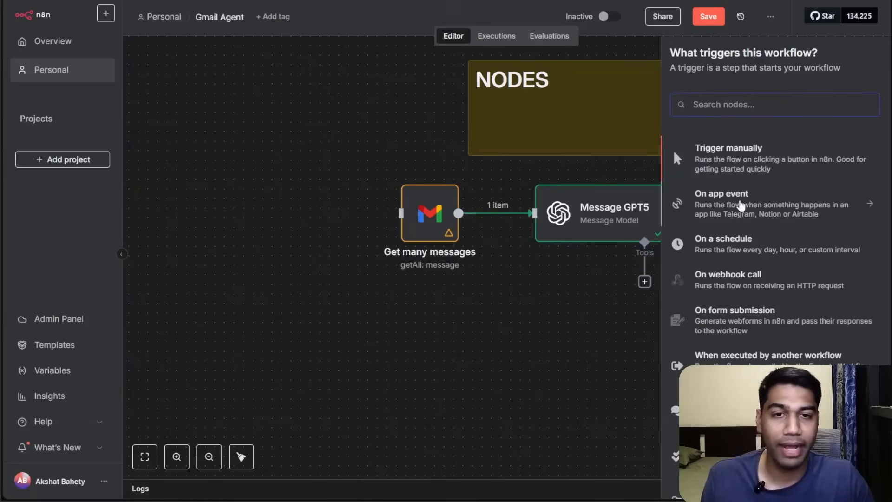
pyautogui.click(742, 206)
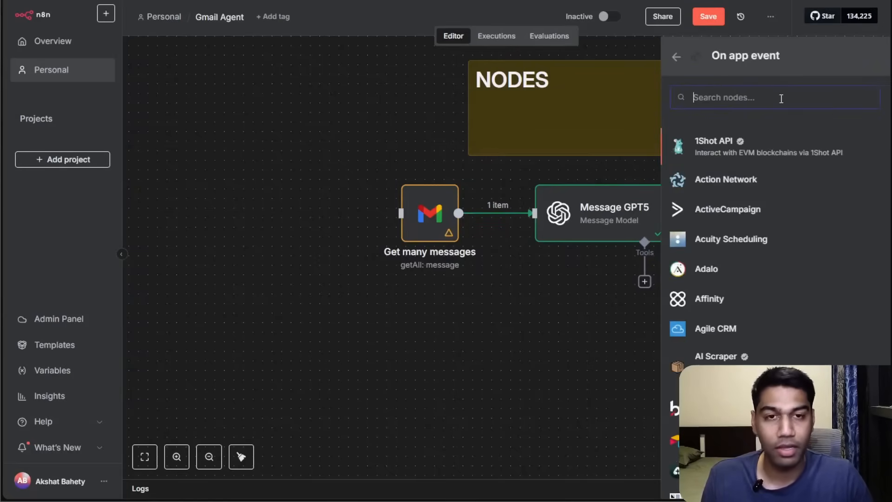
pyautogui.write('gmail')
pyautogui.click(753, 162)
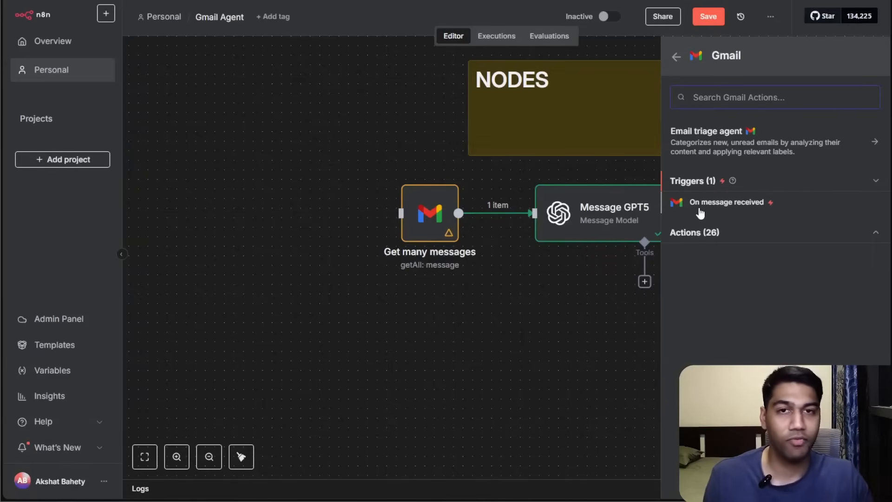
# Search the app event triggers for Airtable and open its trigger list.
pyautogui.click(675, 59)
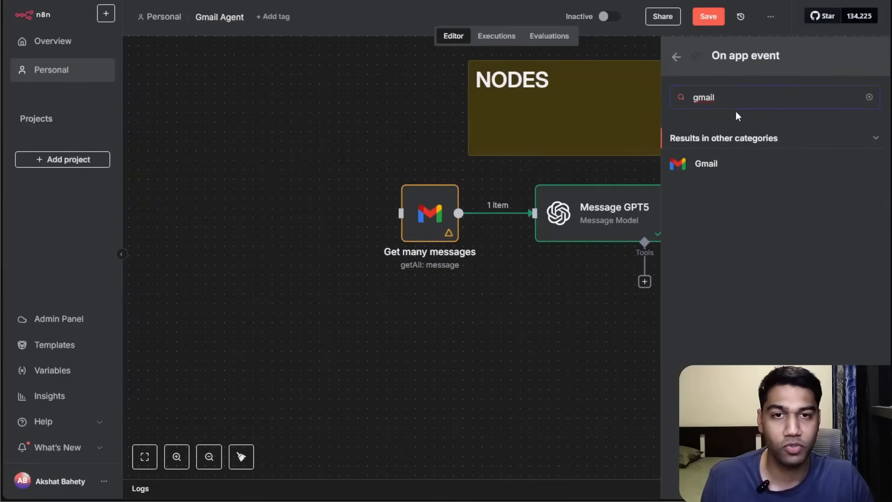
pyautogui.press('BackSpace')
pyautogui.write('airta')
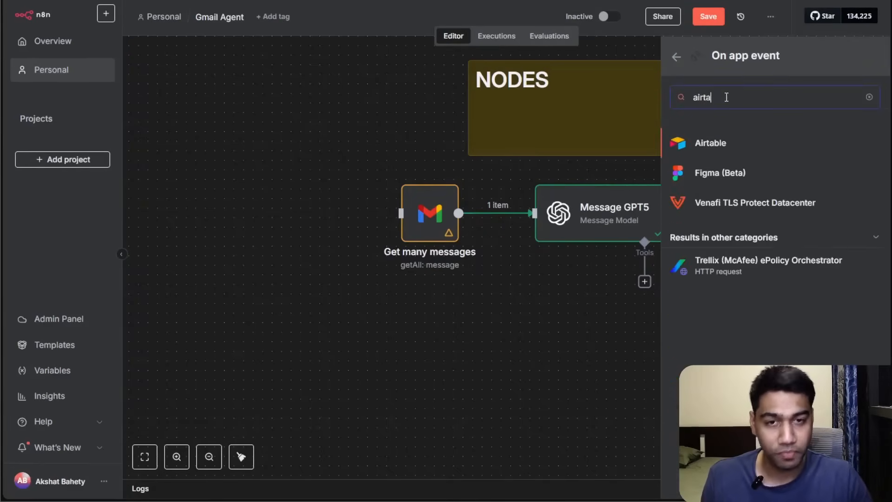
pyautogui.click(743, 144)
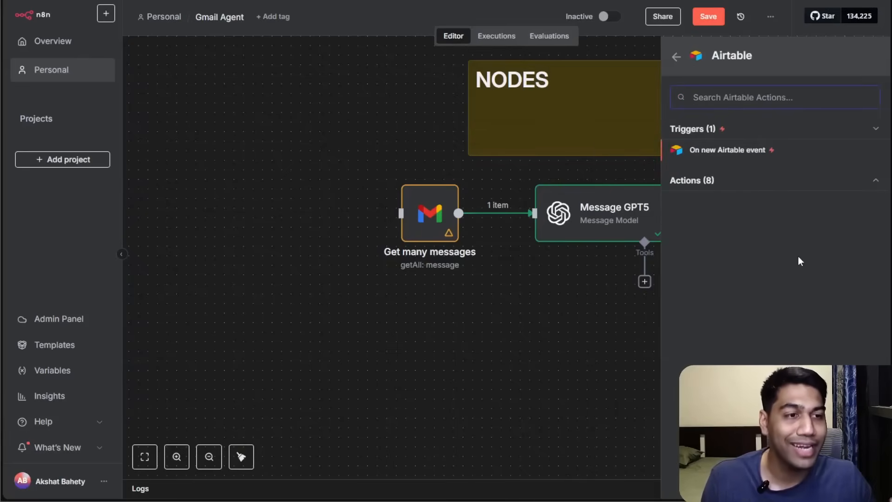
pyautogui.click(675, 58)
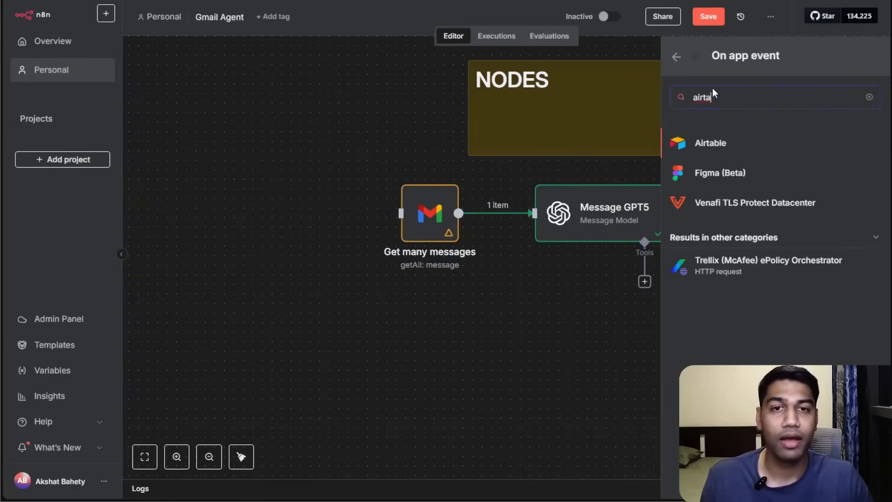
# Search the app events for Gmail and add its On message received trigger.
pyautogui.write('gmail')
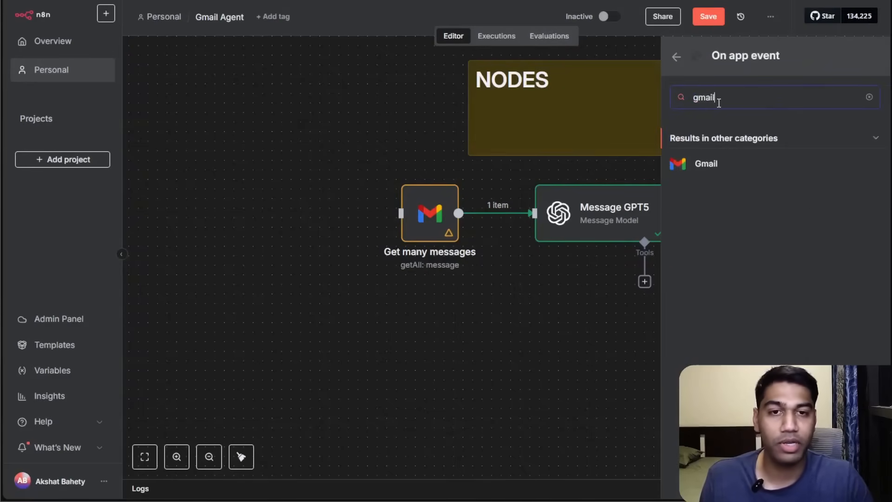
pyautogui.click(707, 163)
pyautogui.click(711, 163)
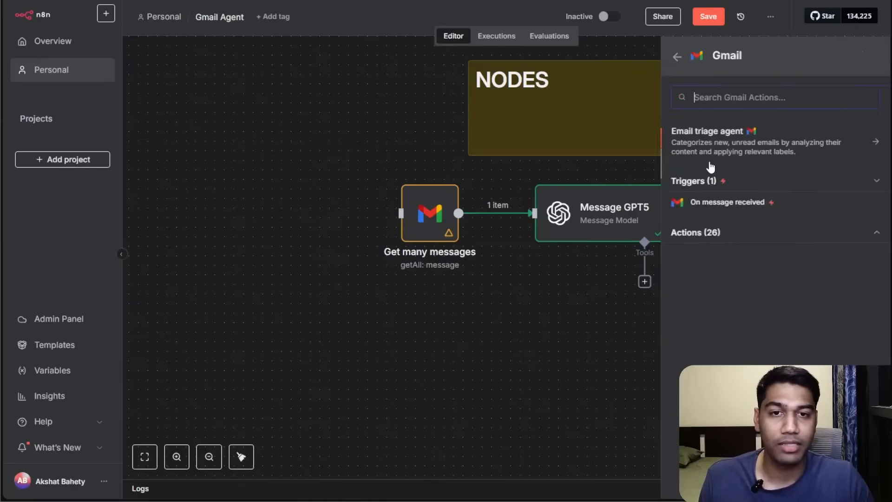
pyautogui.click(739, 207)
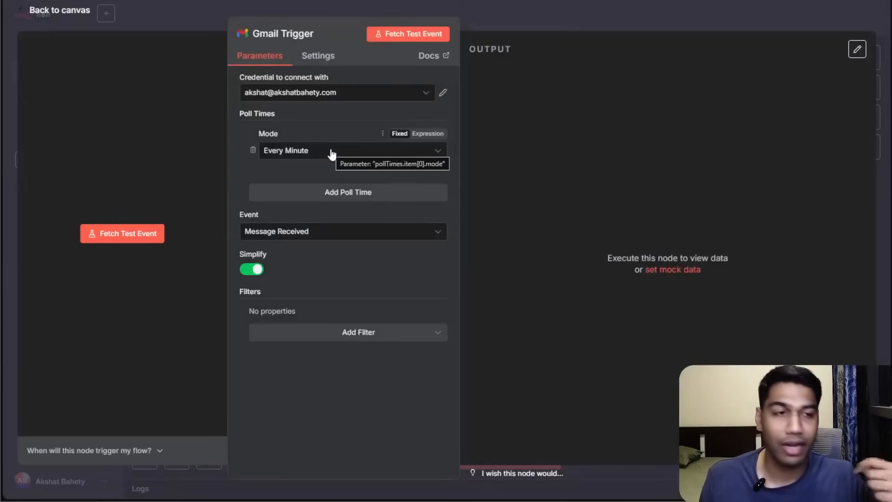
pyautogui.click(304, 158)
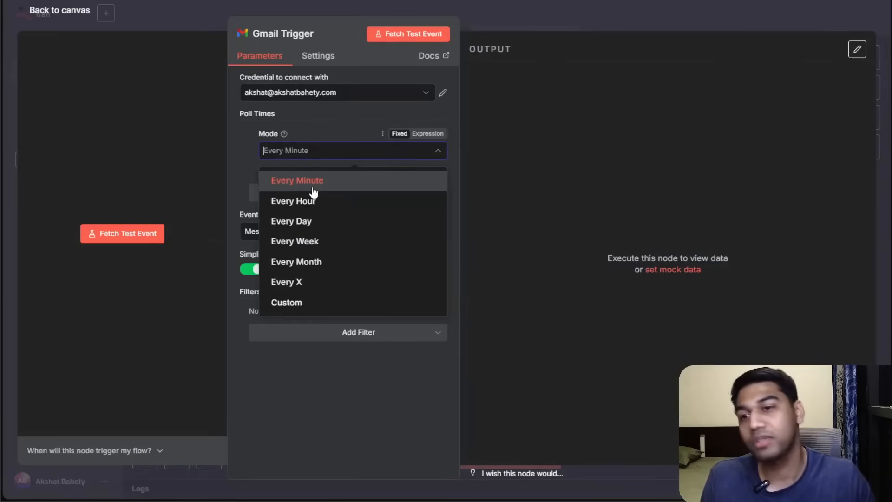
pyautogui.click(319, 203)
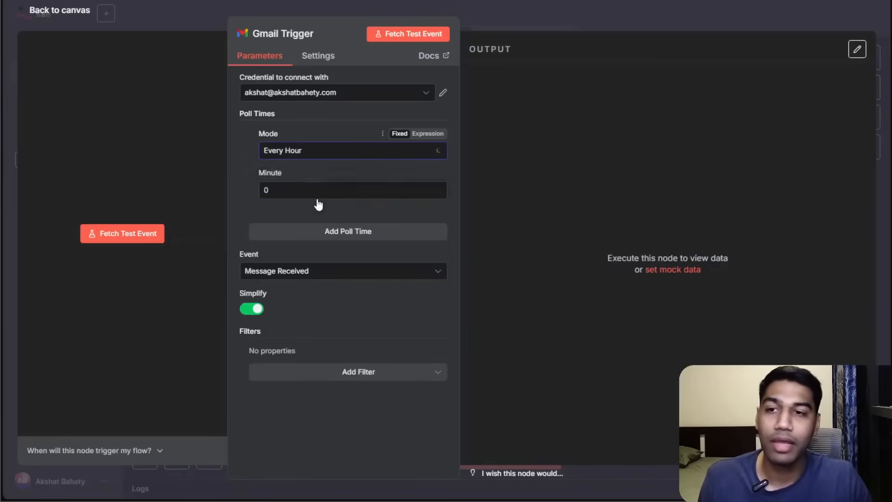
pyautogui.click(301, 186)
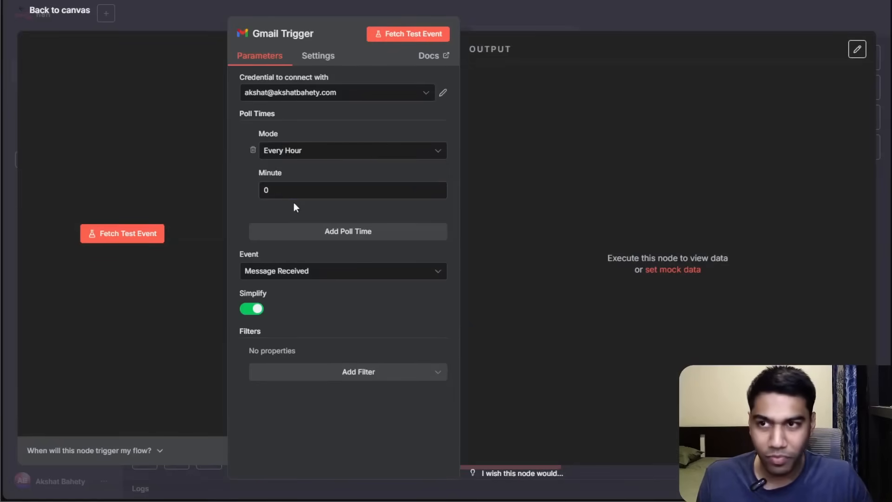
# Set the trigger's poll mode to Every Minute and keep the event as Message Received.
pyautogui.click(310, 155)
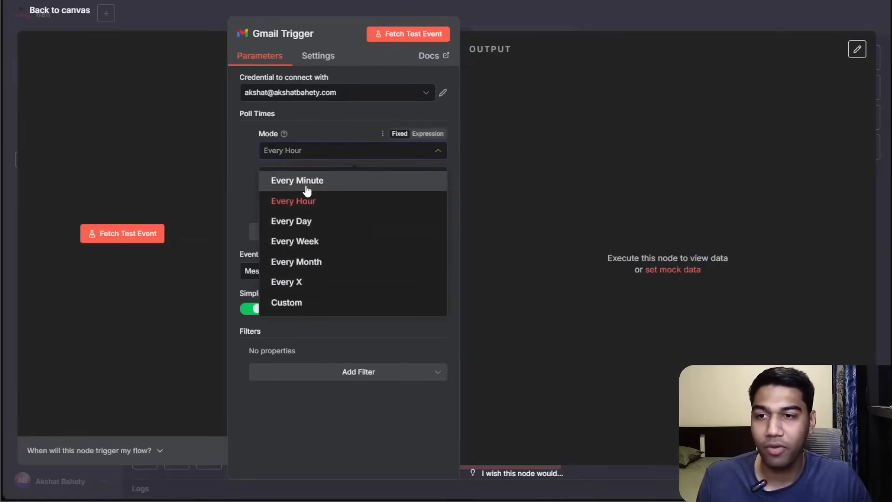
pyautogui.click(278, 179)
pyautogui.click(312, 232)
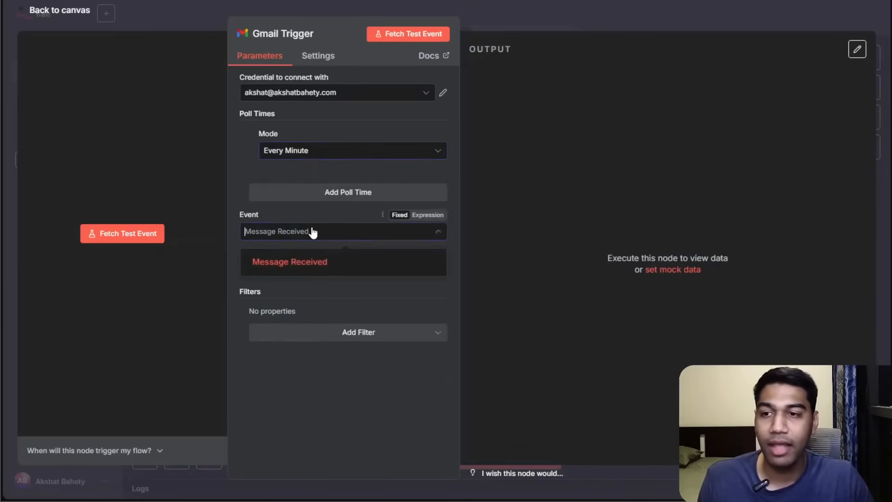
pyautogui.click(312, 238)
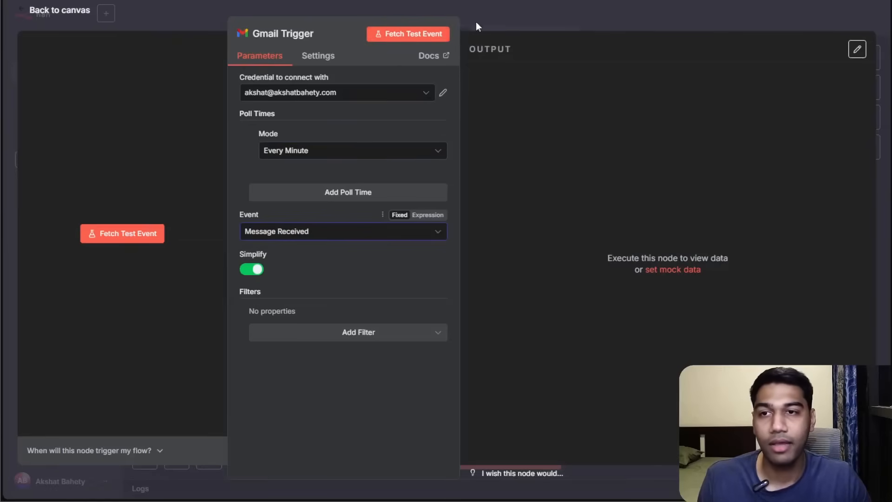
# Fetch a test event from the Gmail trigger and review its JSON output.
pyautogui.click(434, 35)
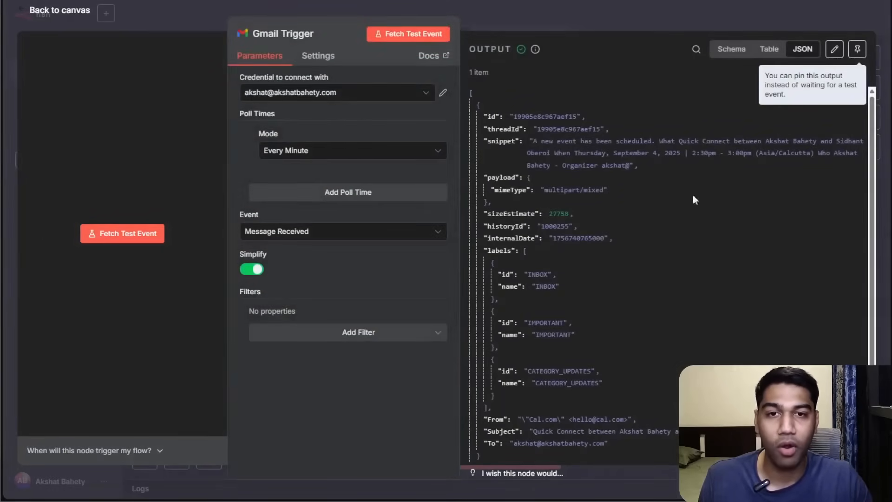
pyautogui.scroll(-1, 630, 177)
pyautogui.scroll(1, 631, 179)
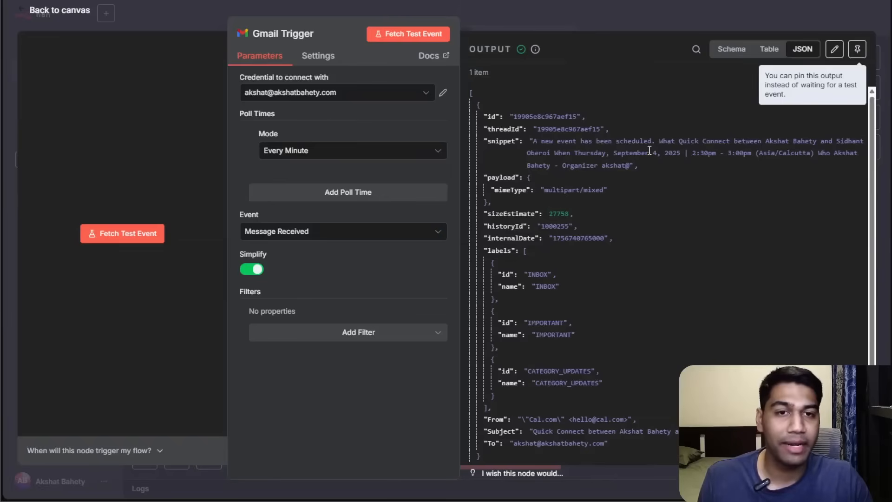
pyautogui.scroll(-1, 579, 216)
pyautogui.scroll(1, 578, 214)
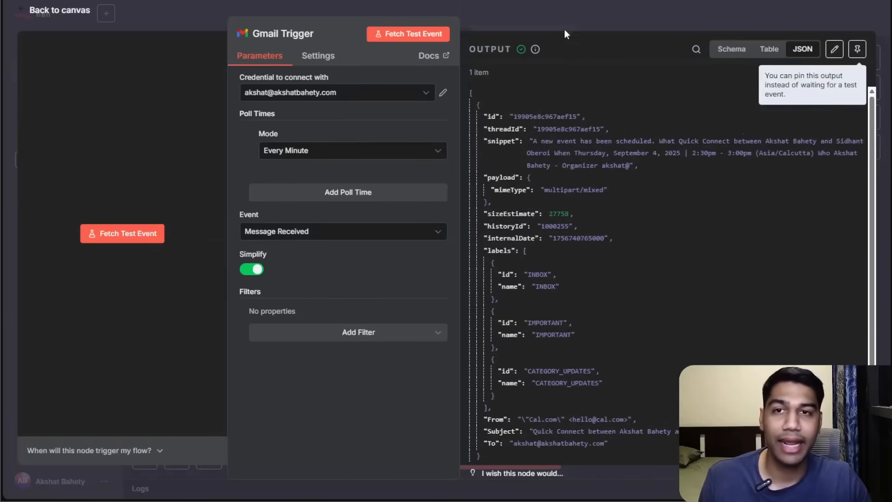
# Return to the canvas and place the Gmail trigger ahead of the Get many messages node.
pyautogui.click(561, 20)
pyautogui.moveTo(680, 320); pyautogui.dragTo(668, 326)
pyautogui.moveTo(532, 320); pyautogui.dragTo(411, 221)
pyautogui.scroll(1, 367, 322)
# Rename the Gmail trigger node to When a New Email Comes In.
pyautogui.rightClick(296, 260)
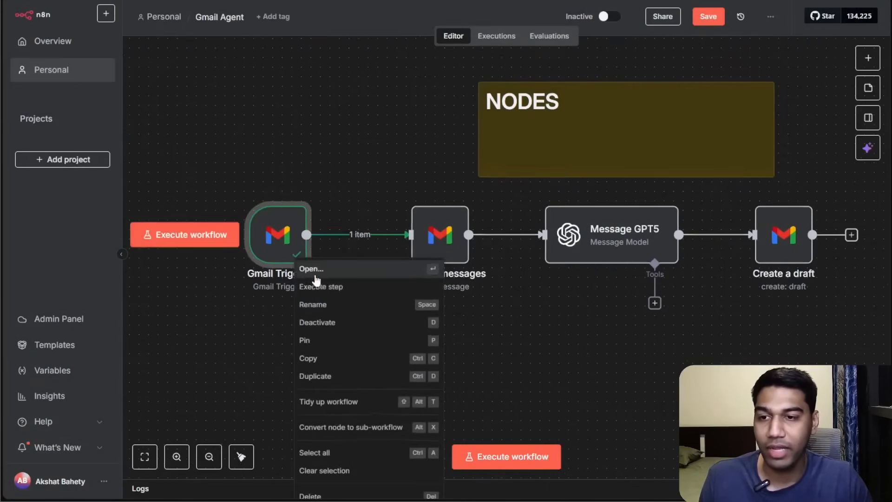
pyautogui.rightClick(324, 305)
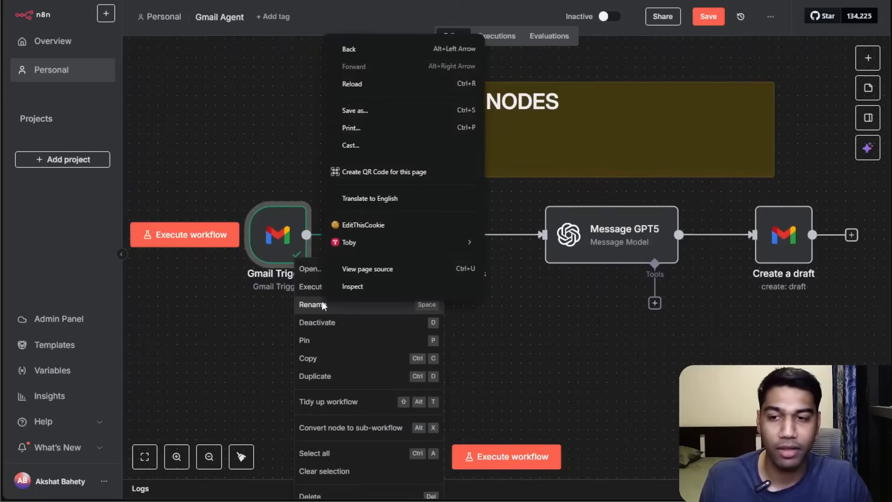
pyautogui.click(323, 306)
pyautogui.click(324, 306)
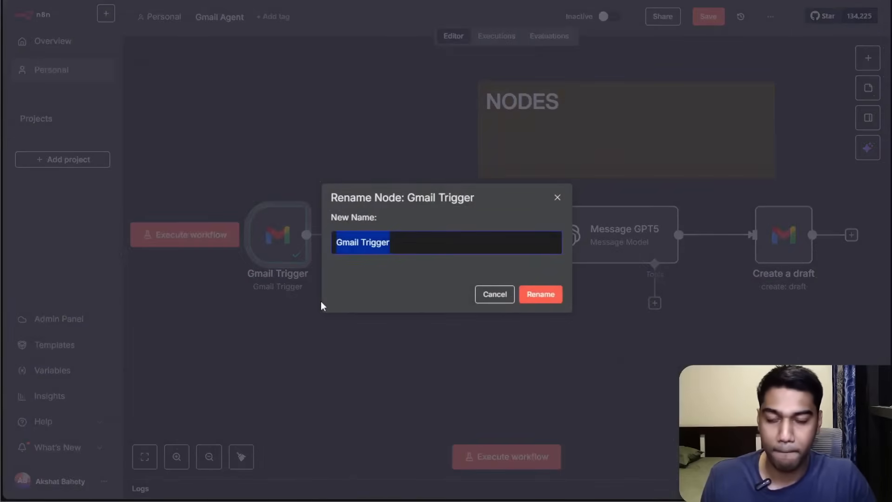
pyautogui.write('When a New Email Comes In')
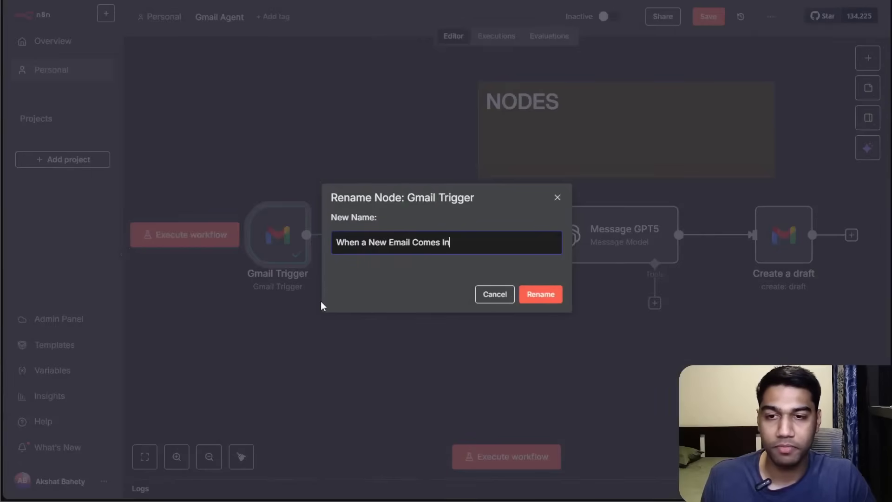
pyautogui.press('Return')
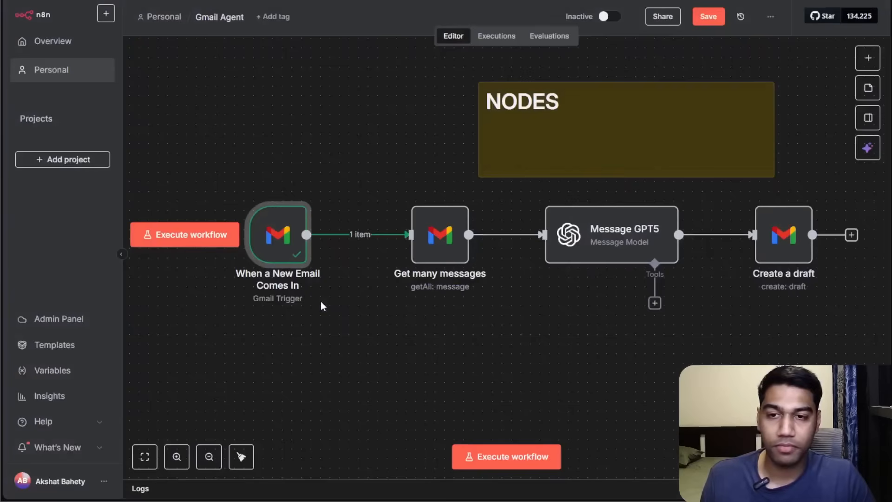
# Save the workflow, activate it, and acknowledge the activation notice.
pyautogui.hscroll(2, 319, 309)
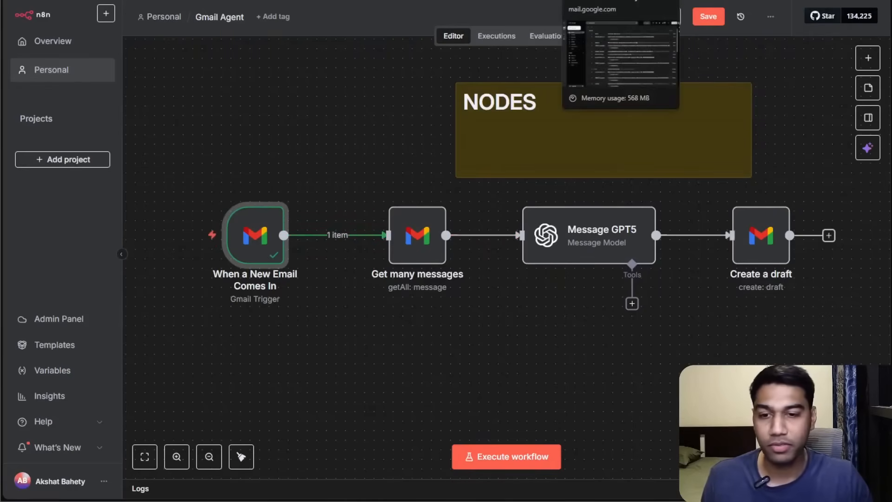
pyautogui.click(708, 17)
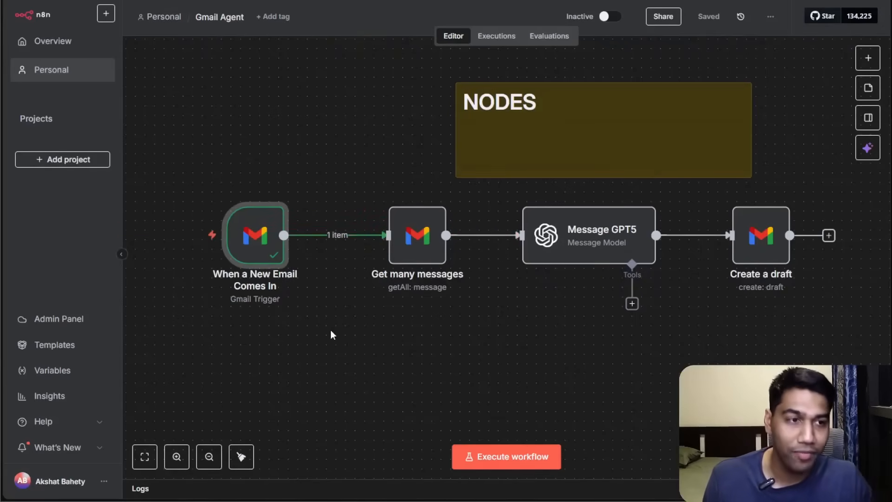
pyautogui.click(609, 21)
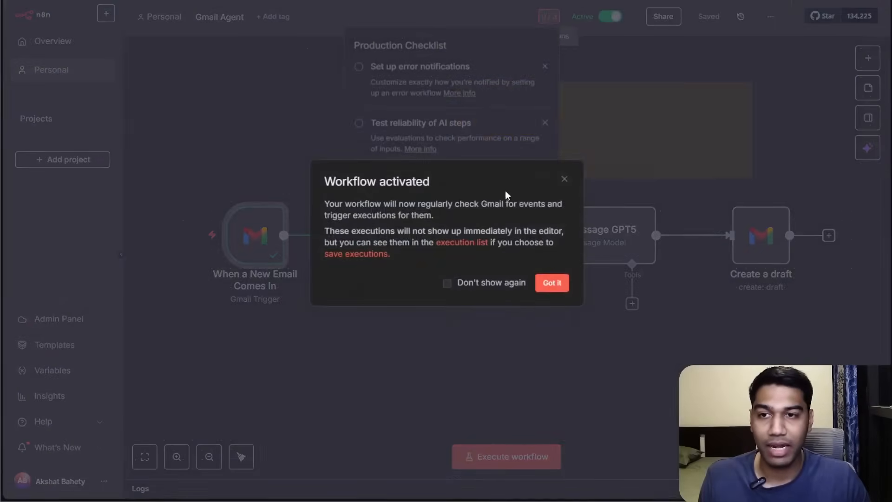
pyautogui.click(562, 282)
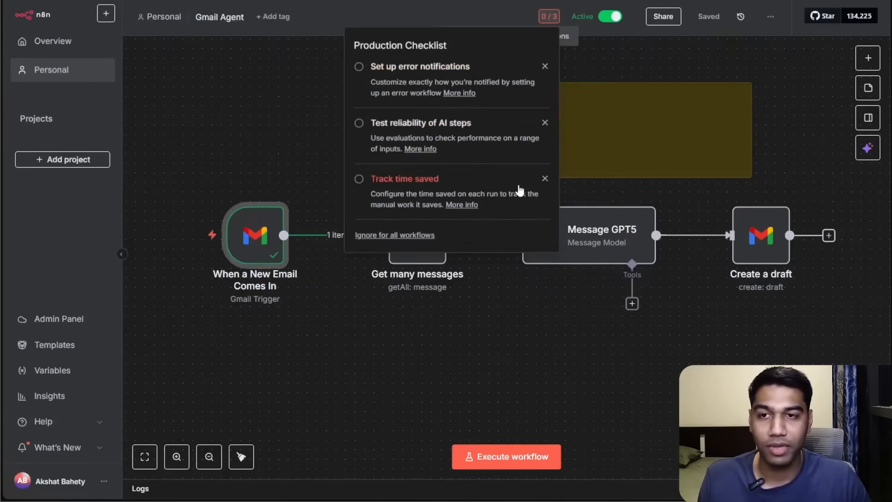
# Dismiss the error-notifications checklist item and ignore suggested actions for all workflows.
pyautogui.click(546, 66)
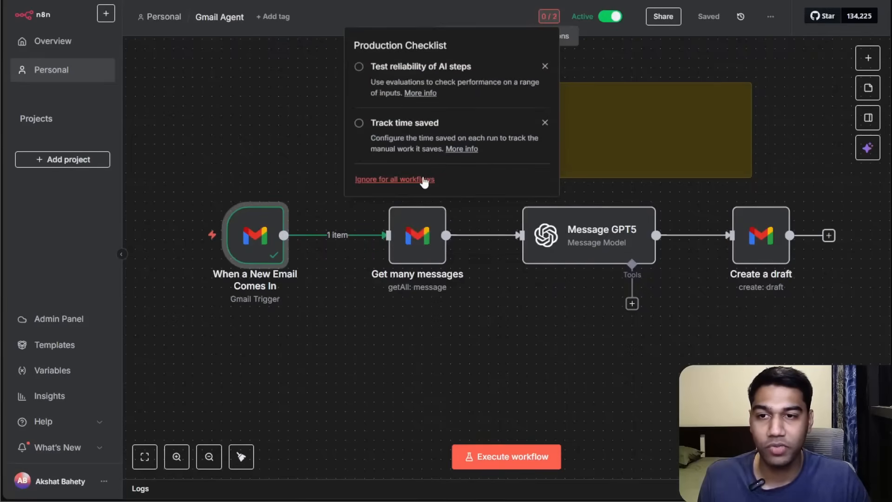
pyautogui.click(424, 180)
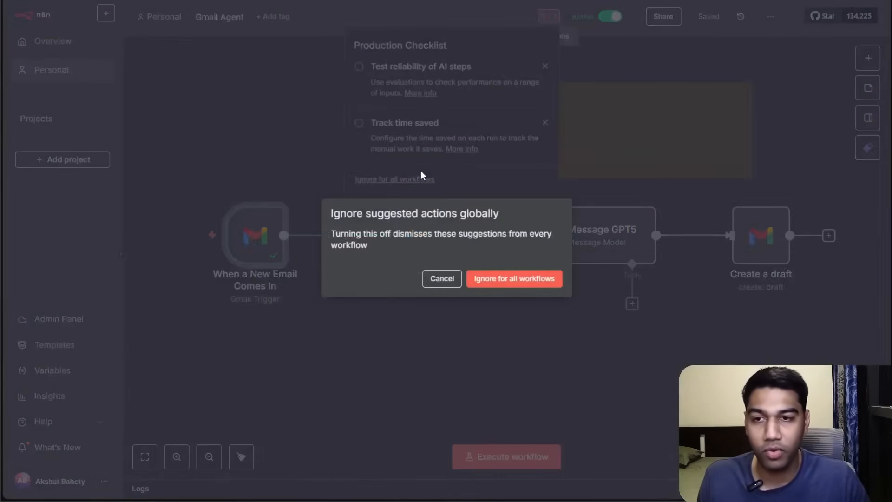
pyautogui.click(493, 277)
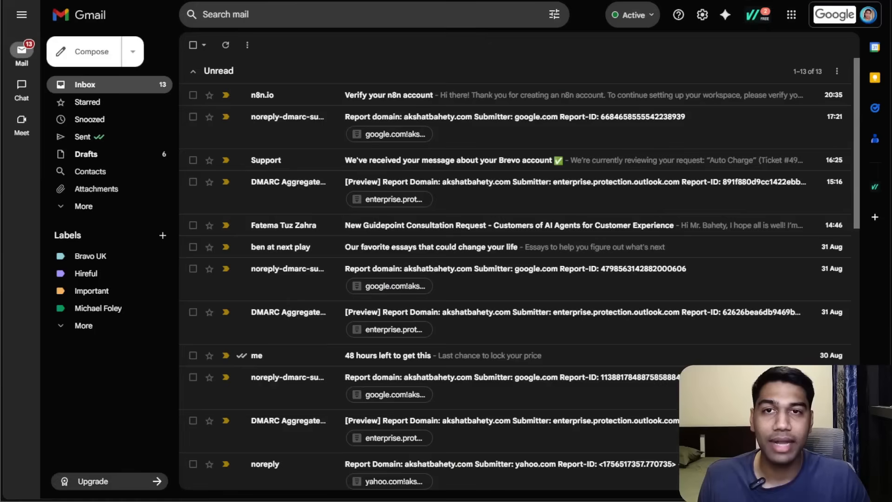
# Switch to Gmail and send yourself an email with subject Test Email and body What do you think.
pyautogui.click(86, 52)
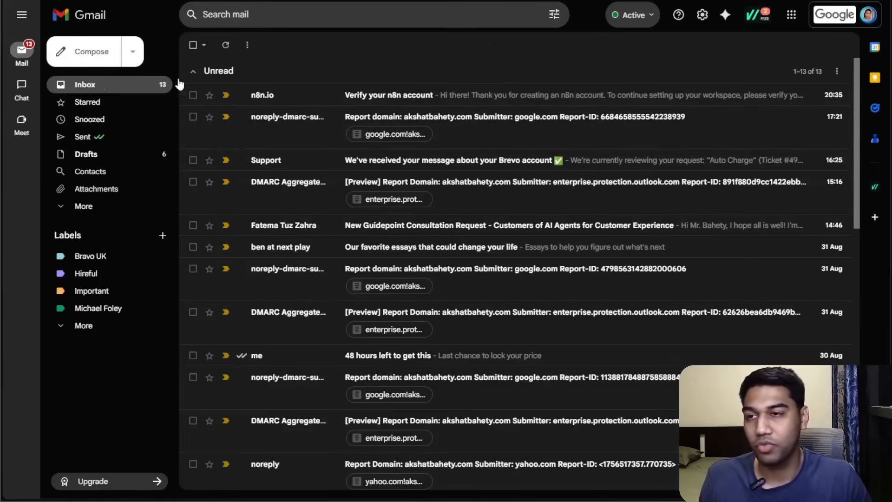
pyautogui.write('akshat')
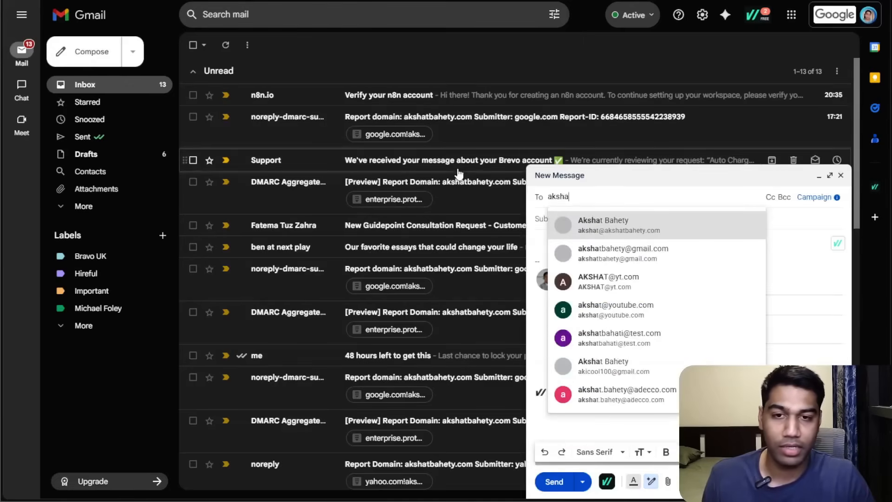
pyautogui.press('Return')
pyautogui.press('Tab')
pyautogui.write('Test Email')
pyautogui.press('Tab')
pyautogui.write('Wha')
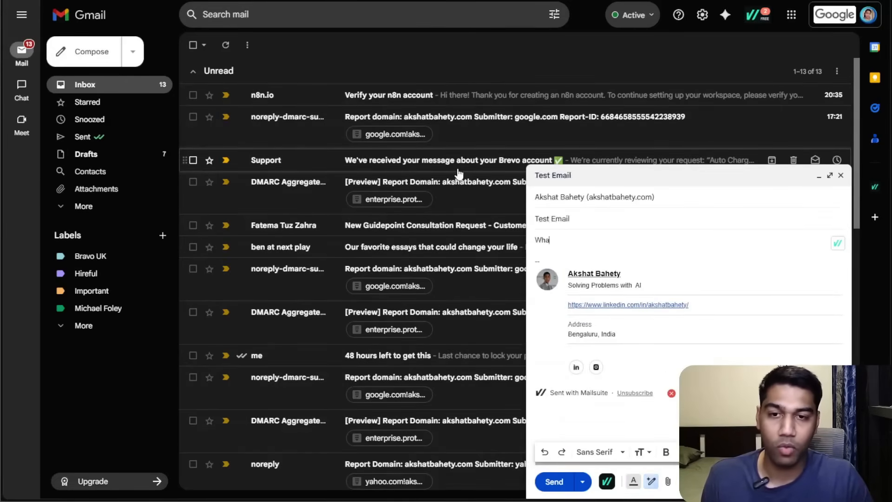
pyautogui.write('t do you think? About this?')
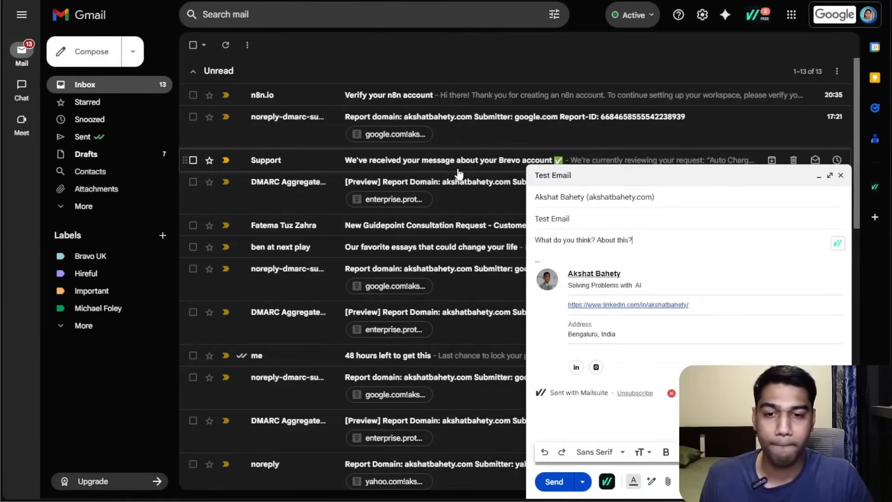
pyautogui.hotkey('ctrl', 'Return')
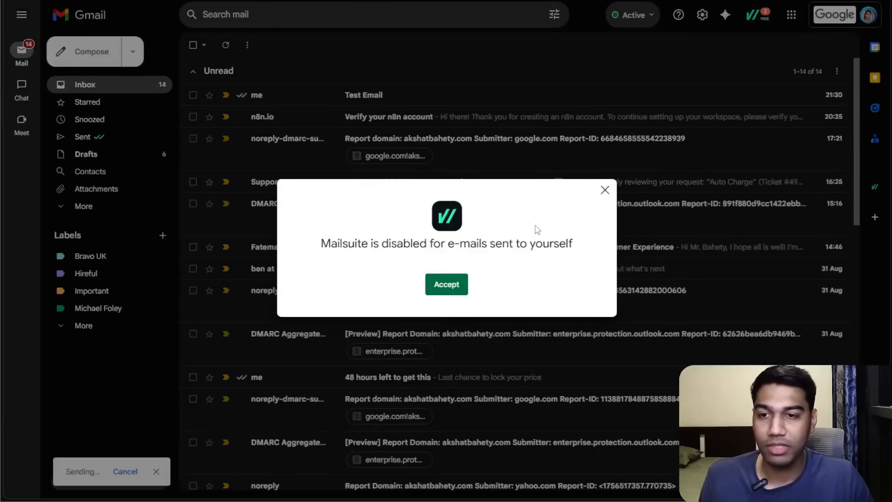
# Dismiss the Mailsuite notice and open the Personal workflows list in n8n.
pyautogui.click(604, 193)
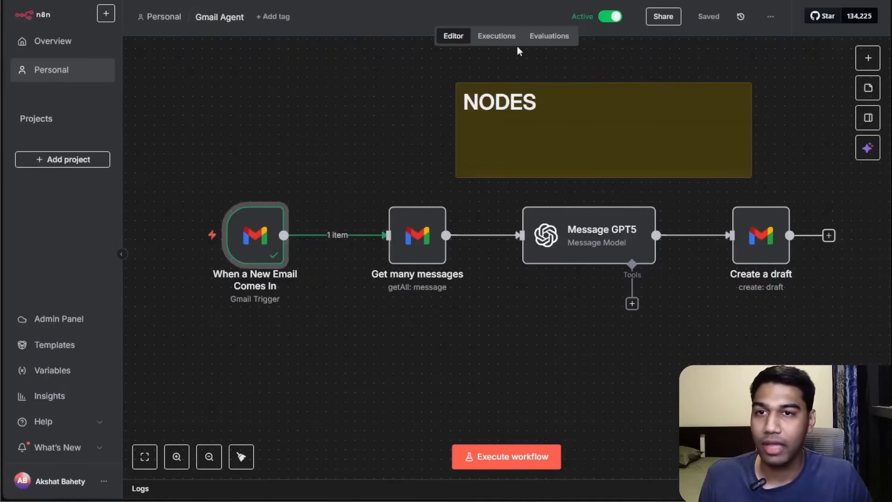
pyautogui.click(56, 70)
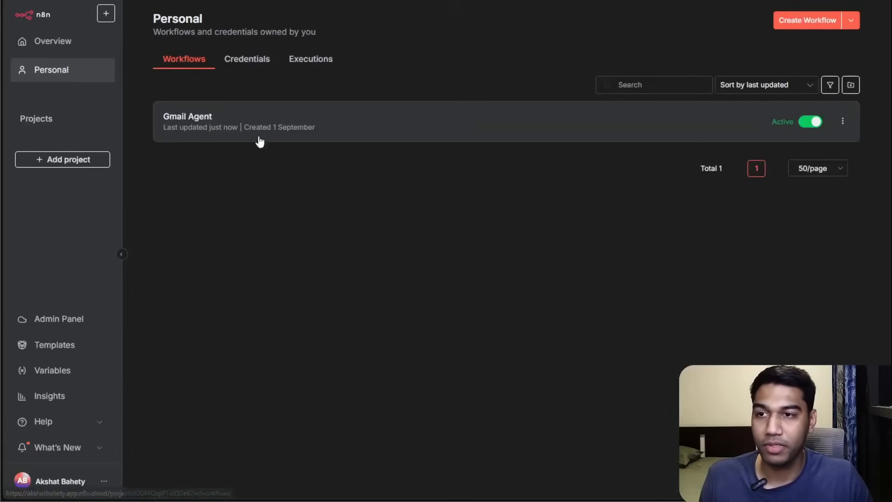
# Open the Gmail Agent workflow's executions and review the generated Test Email reply among the Gmail drafts.
pyautogui.click(216, 123)
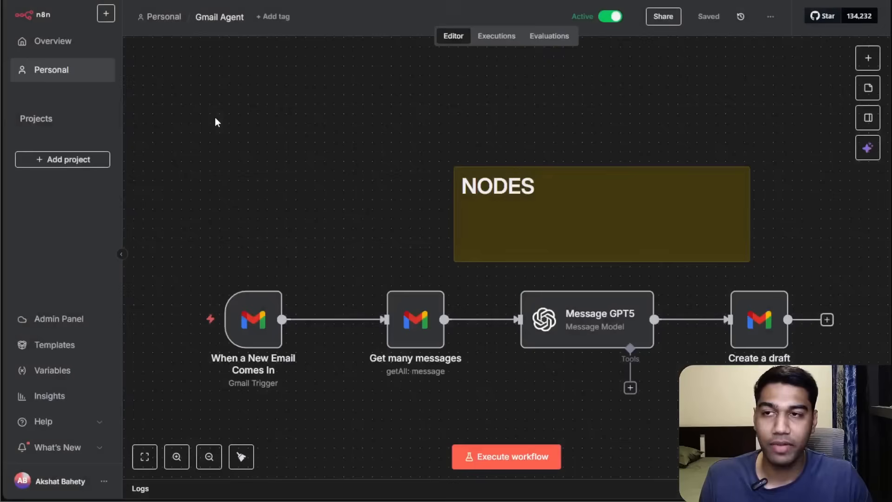
pyautogui.click(497, 35)
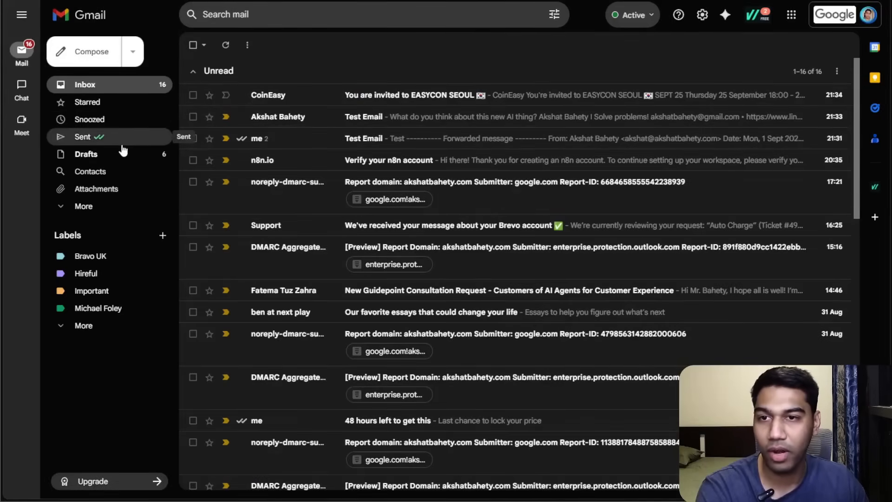
pyautogui.click(121, 153)
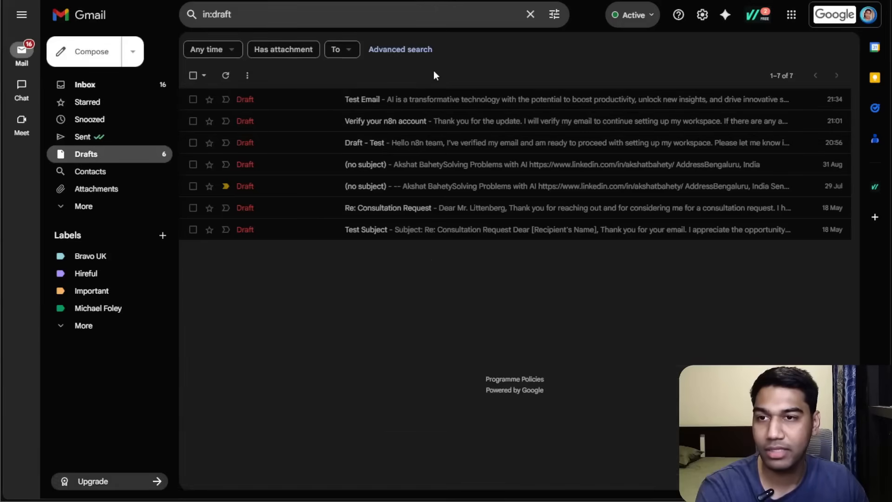
pyautogui.click(426, 100)
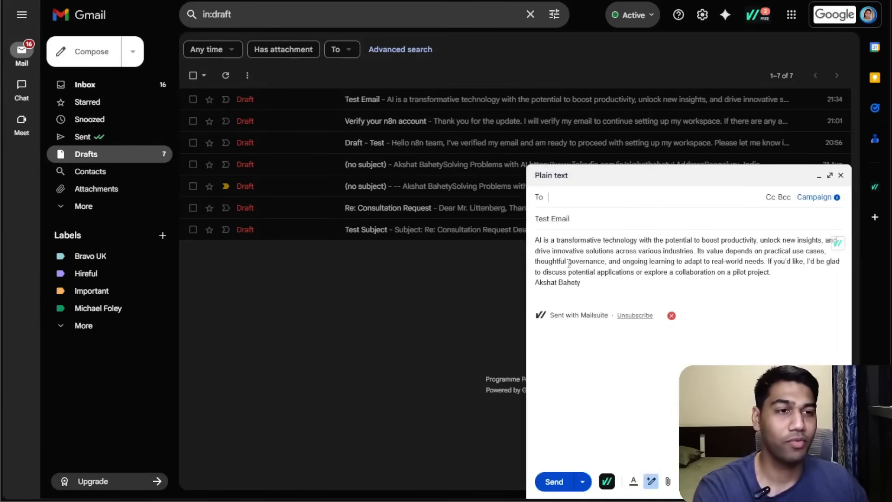
pyautogui.click(830, 176)
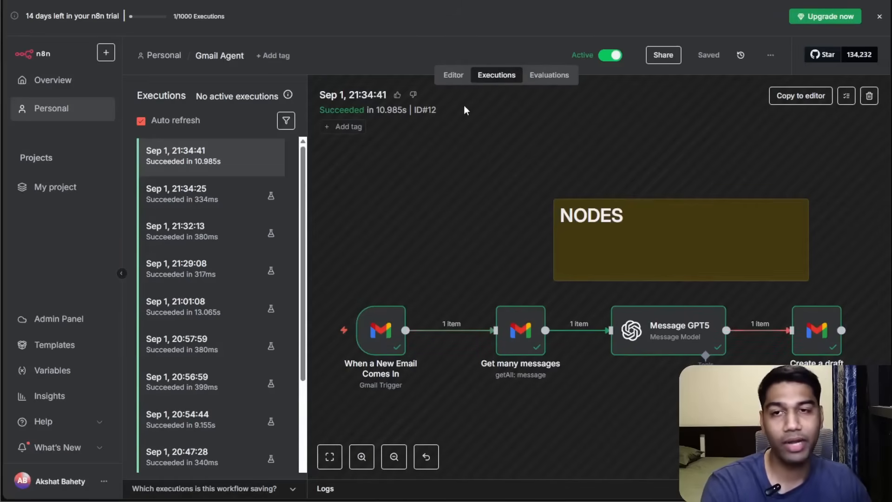
# Return to the editor and delete the When a New Email Comes In trigger node.
pyautogui.click(466, 79)
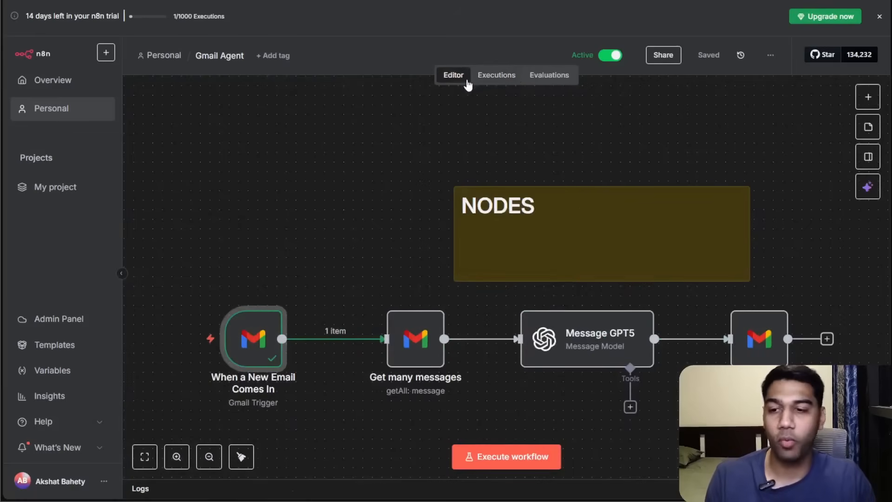
pyautogui.scroll(-5, 374, 249)
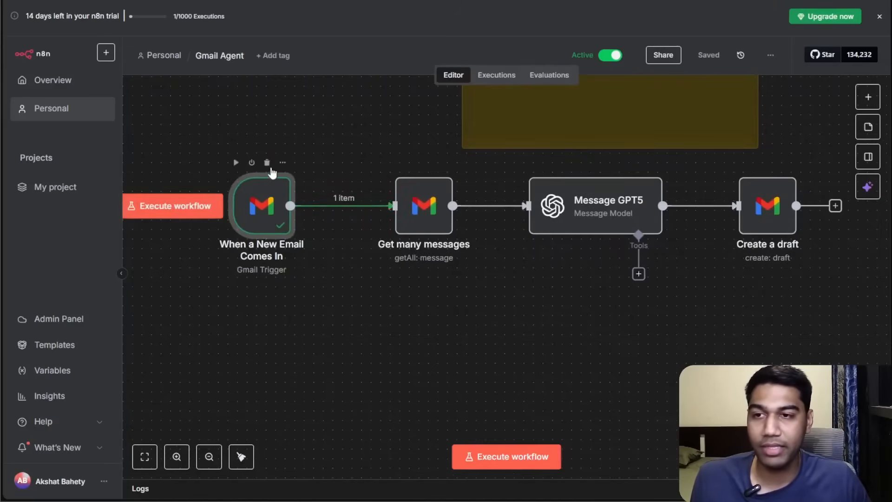
pyautogui.click(267, 162)
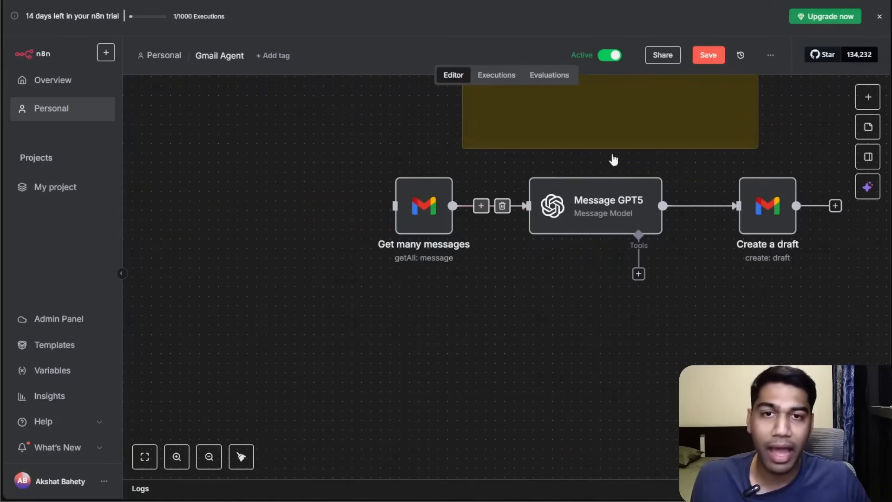
# Add an On a schedule trigger with its default daily settings and connect it to Get many messages.
pyautogui.click(865, 98)
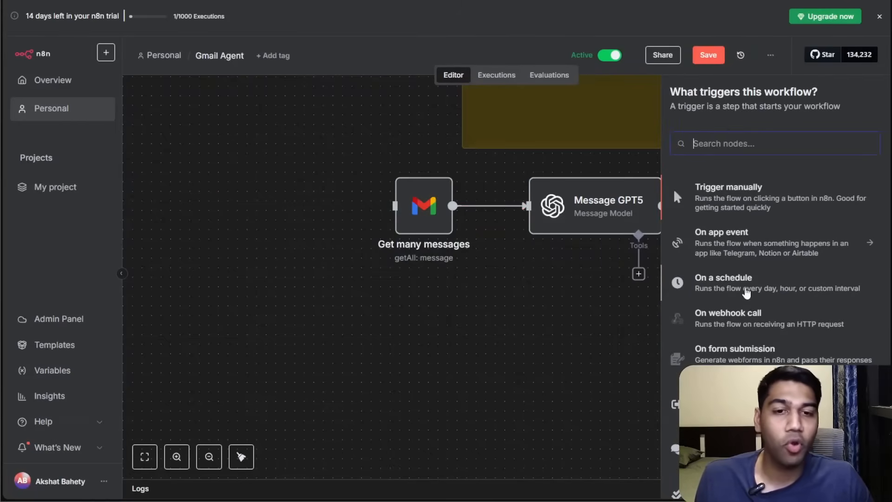
pyautogui.click(752, 284)
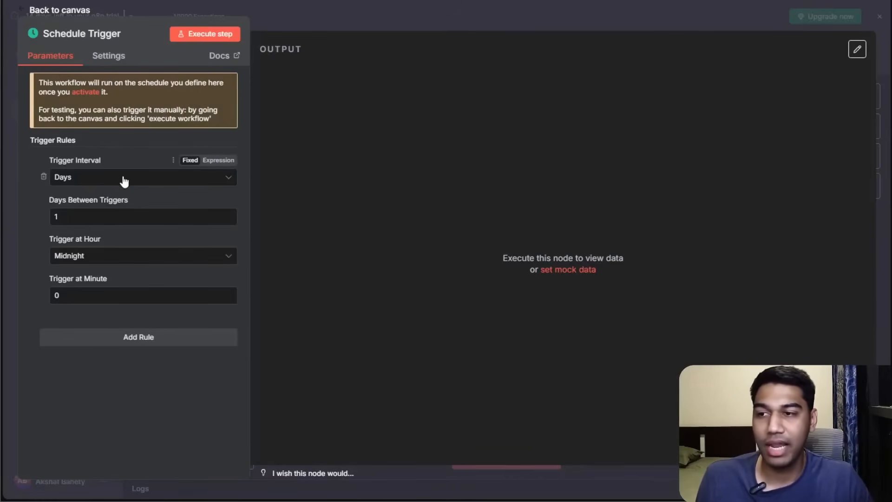
pyautogui.click(110, 259)
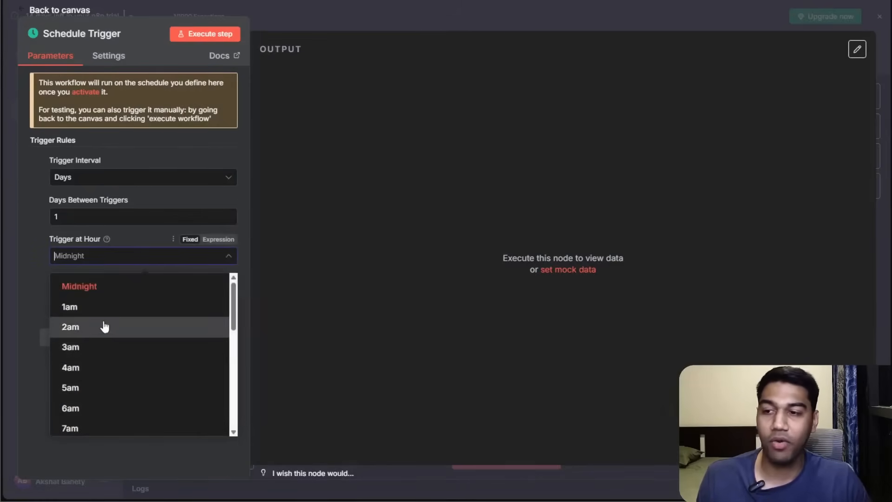
pyautogui.scroll(-4, 124, 313)
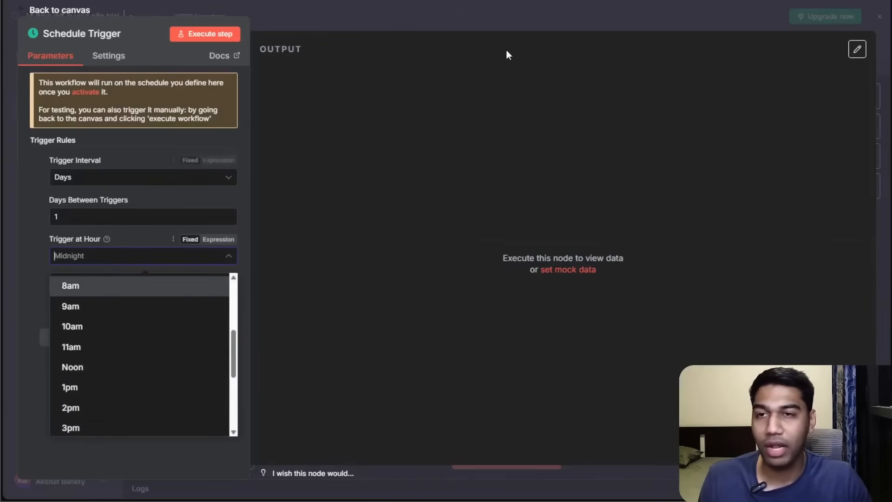
pyautogui.click(504, 21)
pyautogui.moveTo(515, 285); pyautogui.dragTo(257, 236)
pyautogui.moveTo(355, 243); pyautogui.dragTo(404, 201)
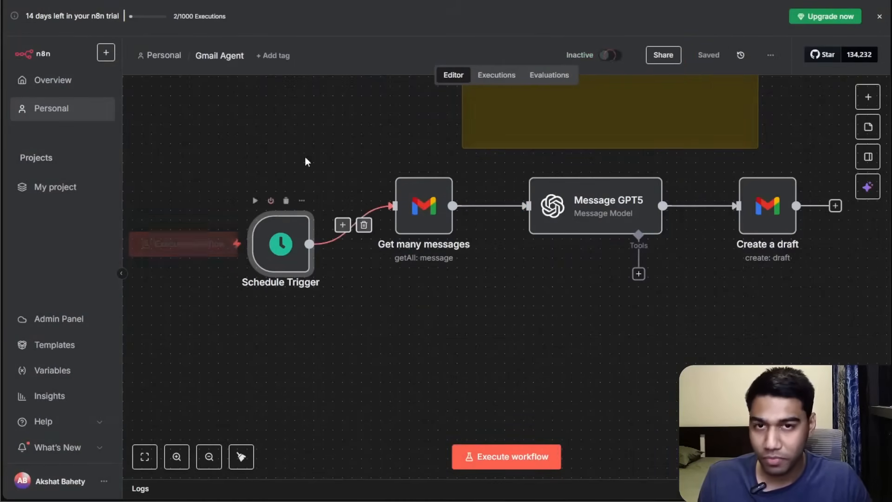
# Disconnect the Schedule Trigger and add a Trigger manually node to the workflow.
pyautogui.click(363, 225)
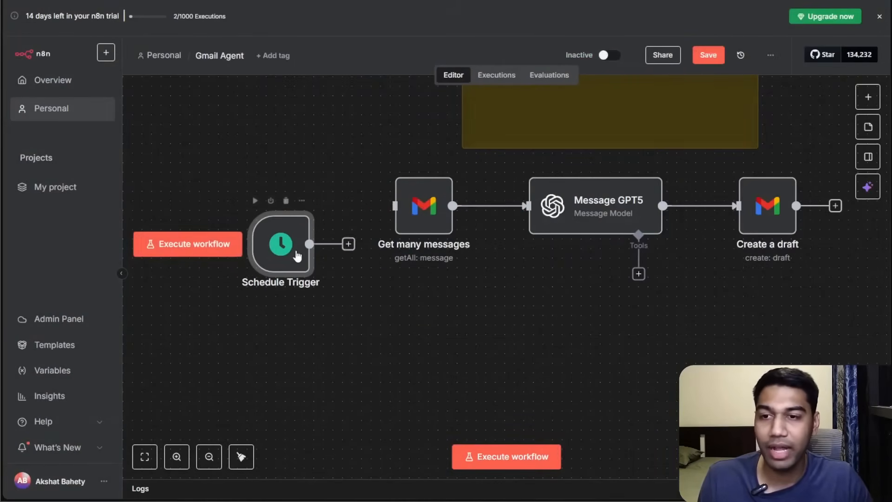
pyautogui.click(867, 97)
pyautogui.click(413, 319)
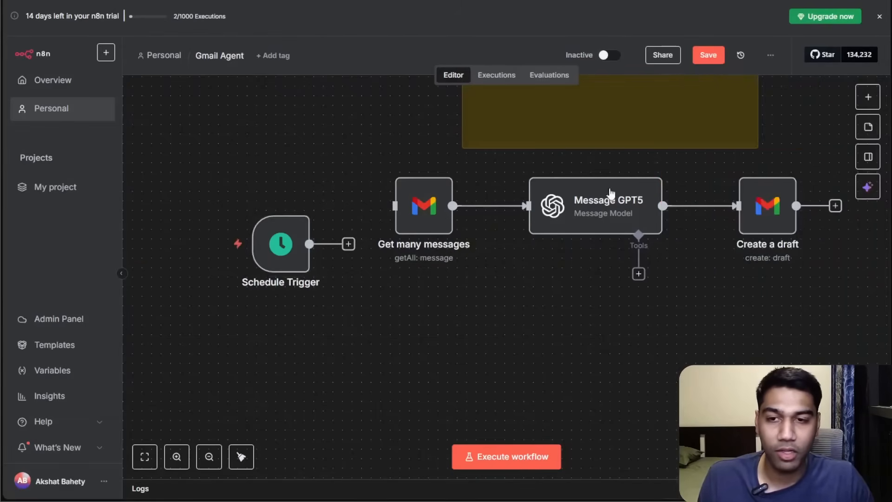
pyautogui.click(868, 96)
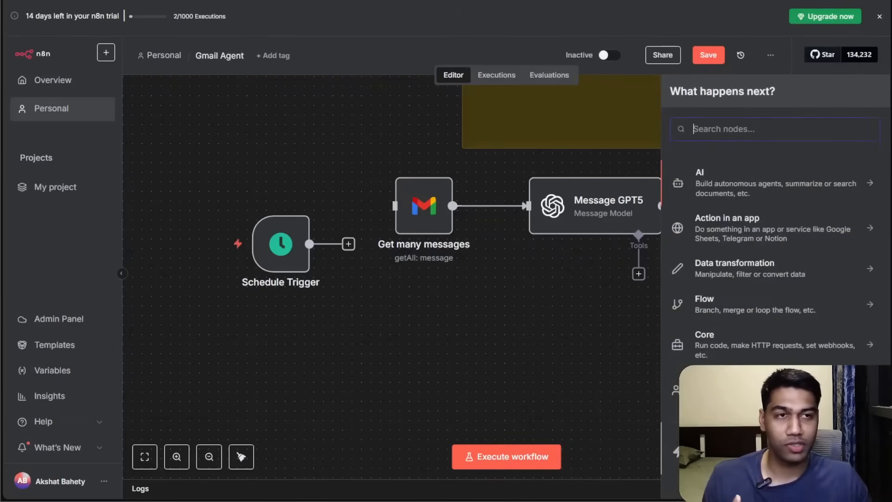
pyautogui.click(738, 451)
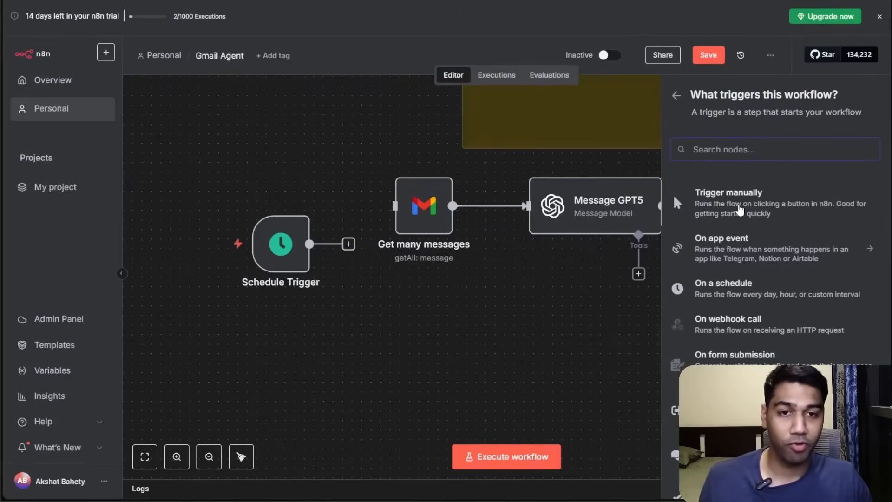
pyautogui.click(741, 210)
# Reconnect the Schedule Trigger and connect the manual trigger to Get many messages.
pyautogui.moveTo(441, 353); pyautogui.dragTo(251, 363)
pyautogui.moveTo(262, 258); pyautogui.dragTo(252, 173)
pyautogui.moveTo(260, 375); pyautogui.dragTo(270, 319)
pyautogui.moveTo(421, 313); pyautogui.dragTo(497, 315)
pyautogui.moveTo(414, 157); pyautogui.dragTo(469, 205)
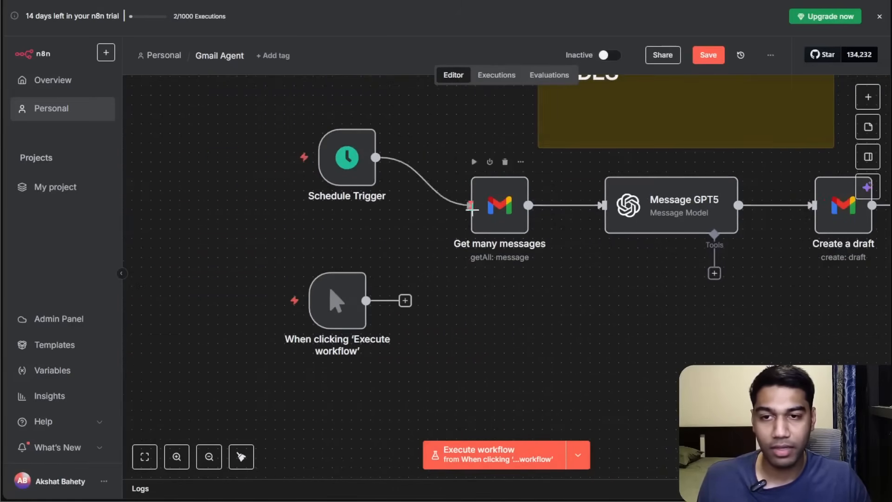
pyautogui.moveTo(404, 308); pyautogui.dragTo(468, 205)
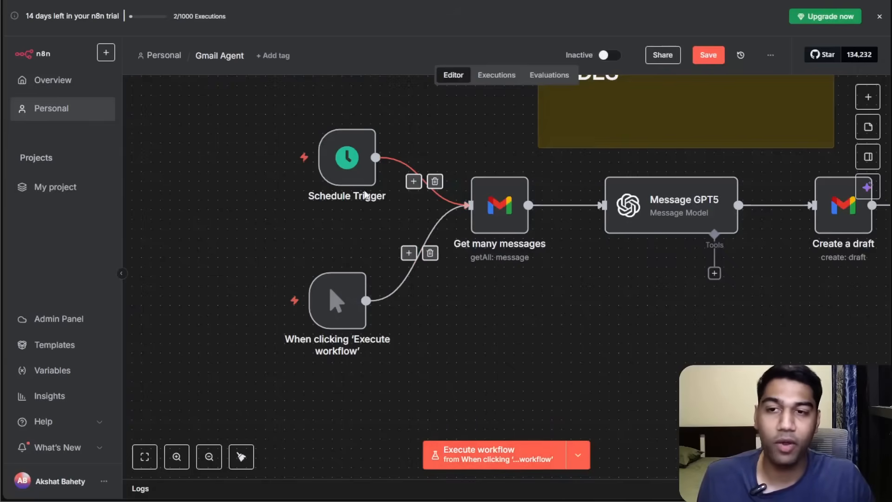
# Reposition both triggers and delete the manual trigger node.
pyautogui.moveTo(350, 156)
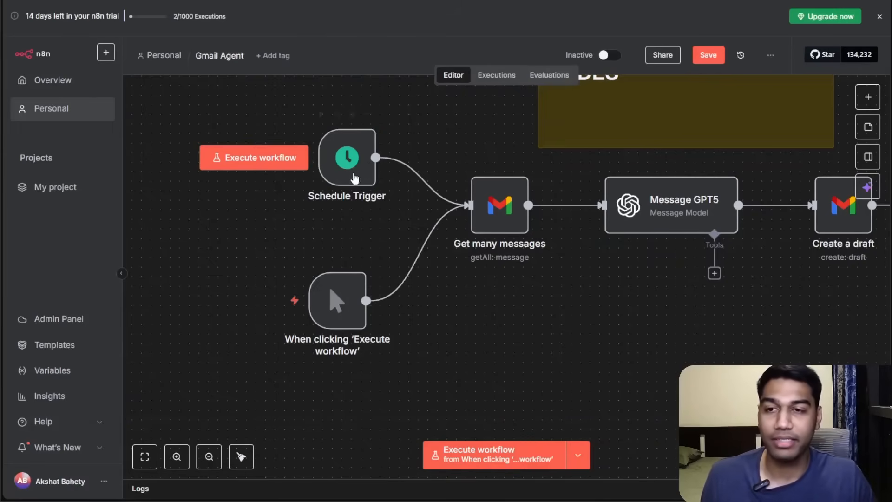
pyautogui.moveTo(358, 180); pyautogui.dragTo(321, 189)
pyautogui.moveTo(353, 316); pyautogui.dragTo(324, 306)
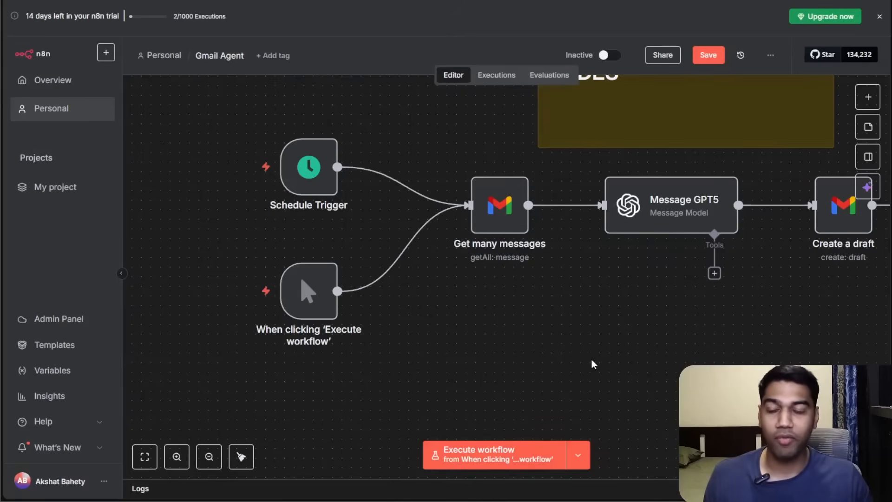
pyautogui.click(314, 248)
# Browse the available trigger options, including the Other ways list.
pyautogui.click(868, 97)
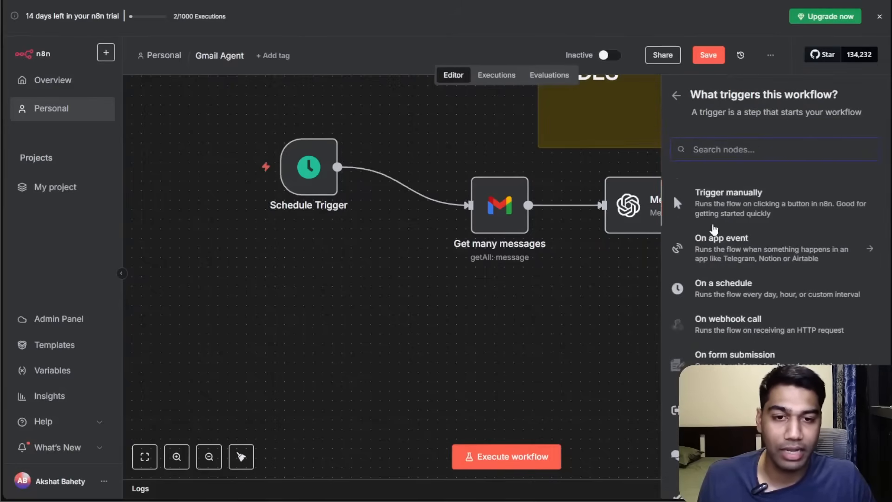
pyautogui.scroll(-2, 740, 351)
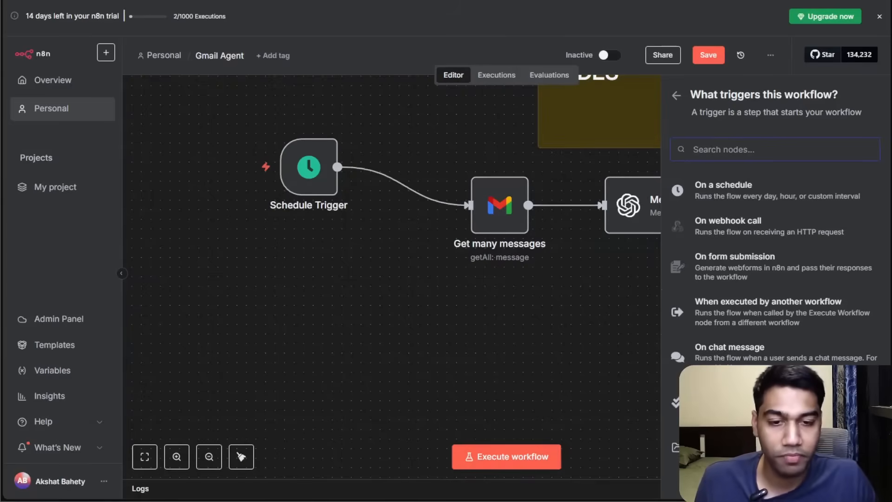
pyautogui.click(716, 447)
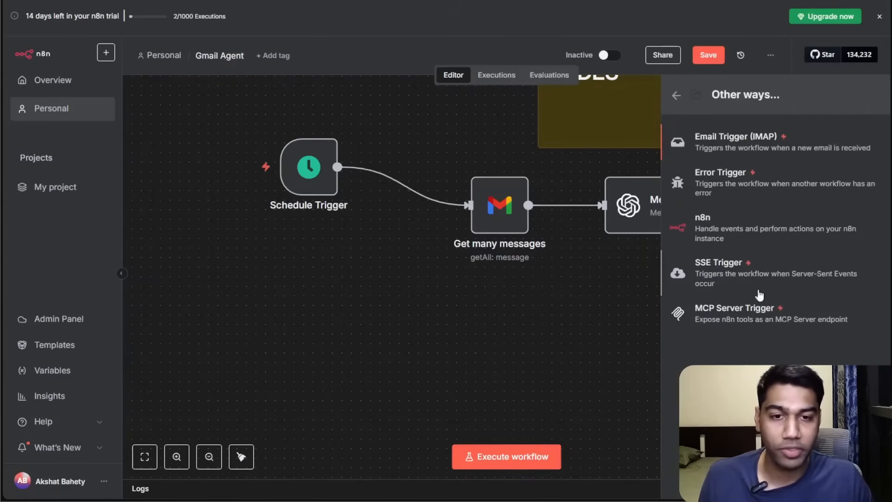
pyautogui.click(675, 95)
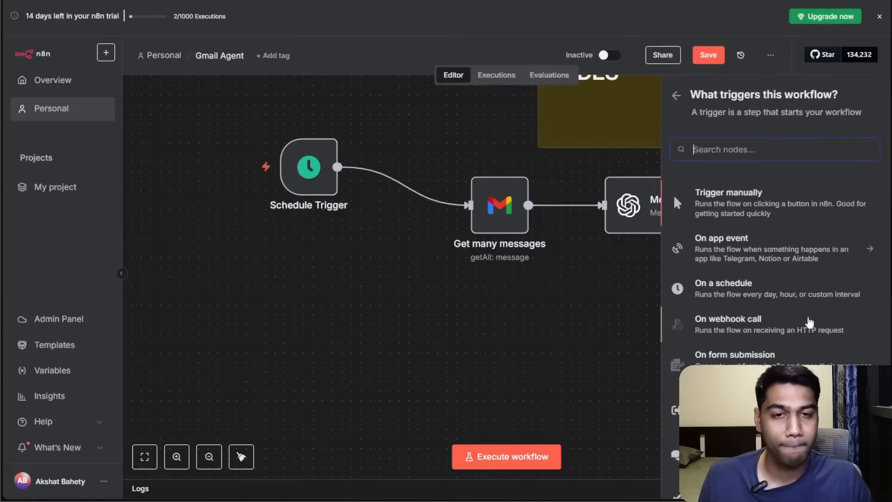
pyautogui.scroll(-2, 733, 279)
pyautogui.scroll(2, 733, 288)
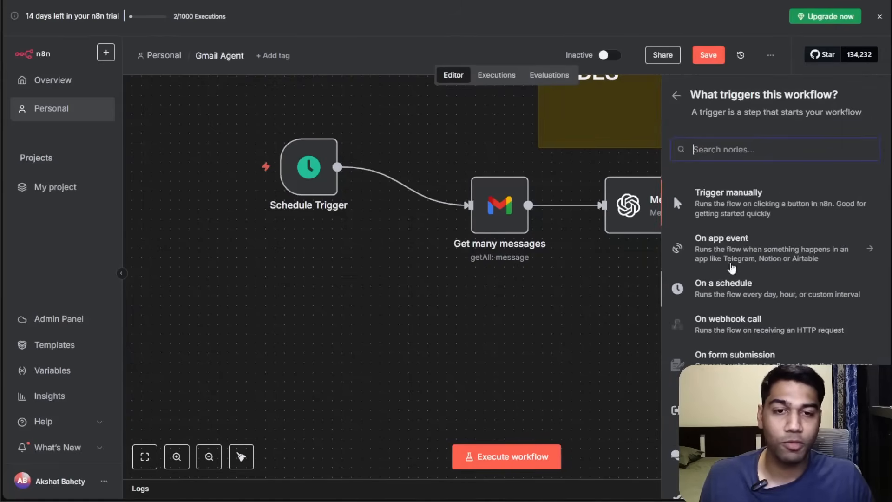
pyautogui.scroll(-2, 753, 344)
pyautogui.scroll(2, 741, 292)
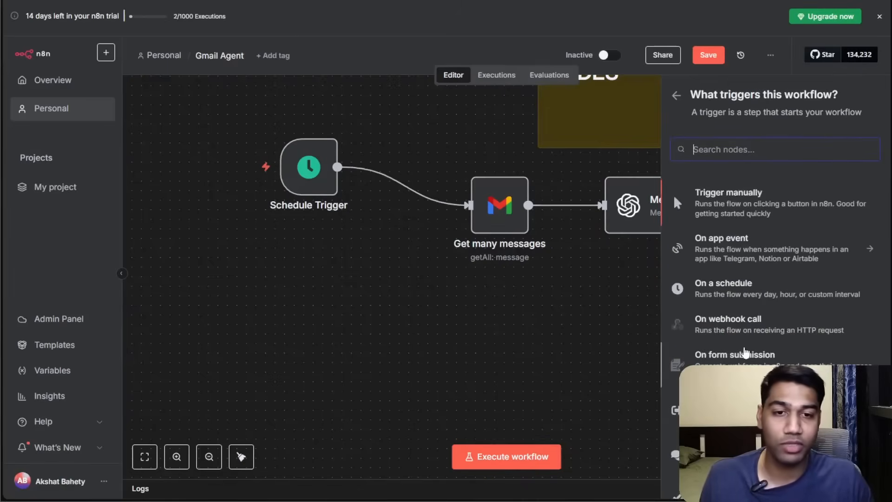
pyautogui.scroll(-2, 746, 338)
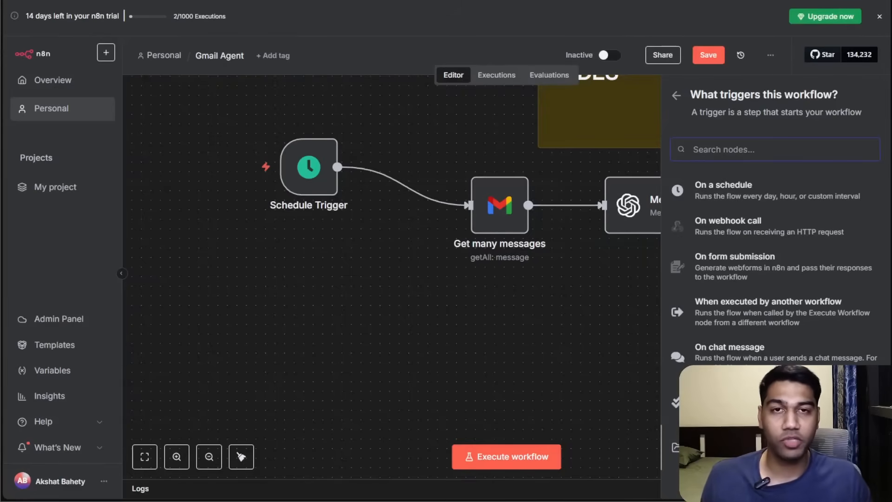
pyautogui.click(716, 447)
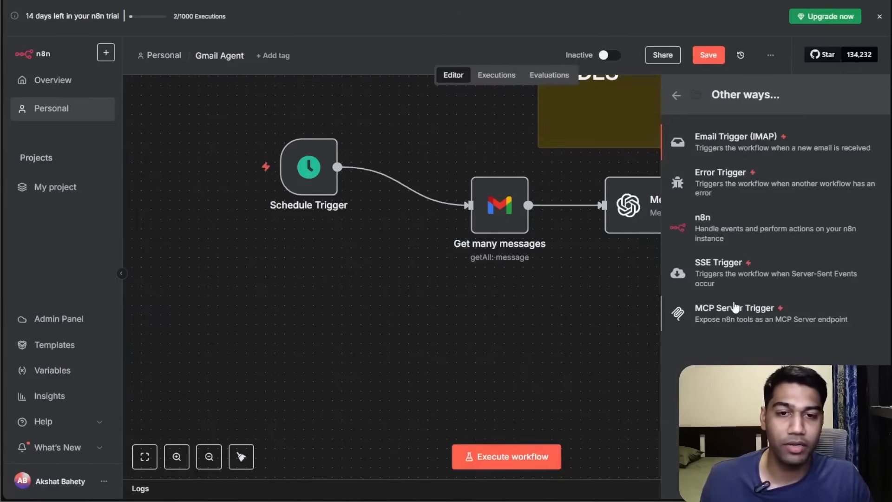
pyautogui.click(678, 96)
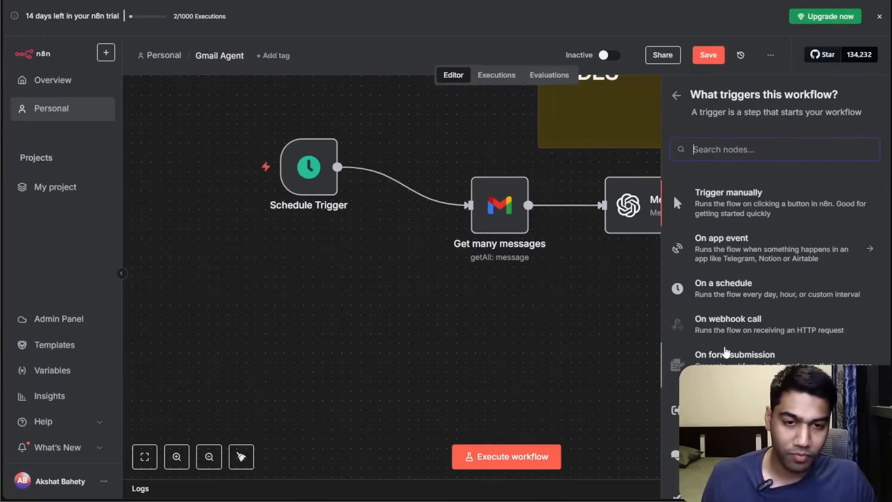
# Close the node panel and save the workflow.
pyautogui.click(400, 299)
pyautogui.moveTo(408, 299); pyautogui.dragTo(362, 318)
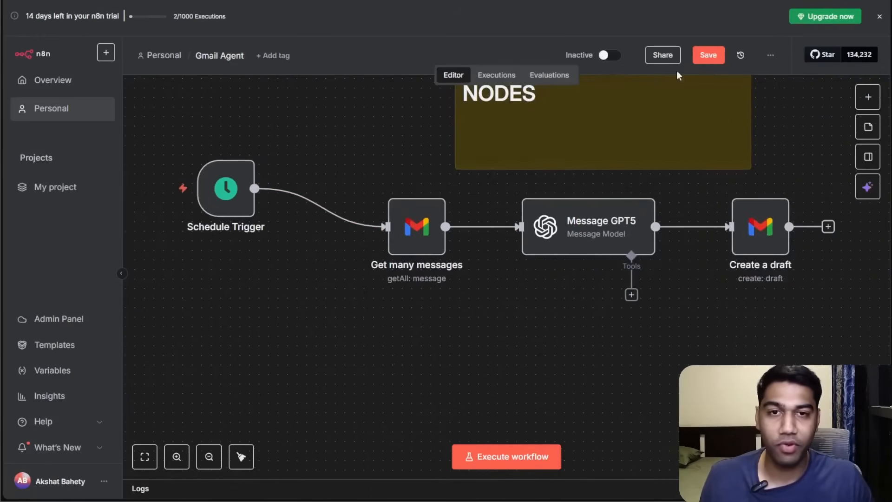
pyautogui.click(708, 55)
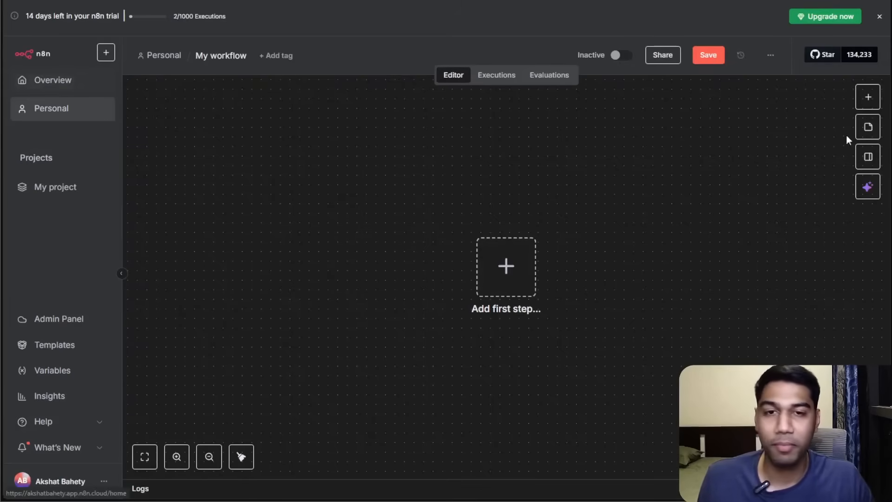
# Return to the Personal workflows list through the Overview page.
pyautogui.click(109, 84)
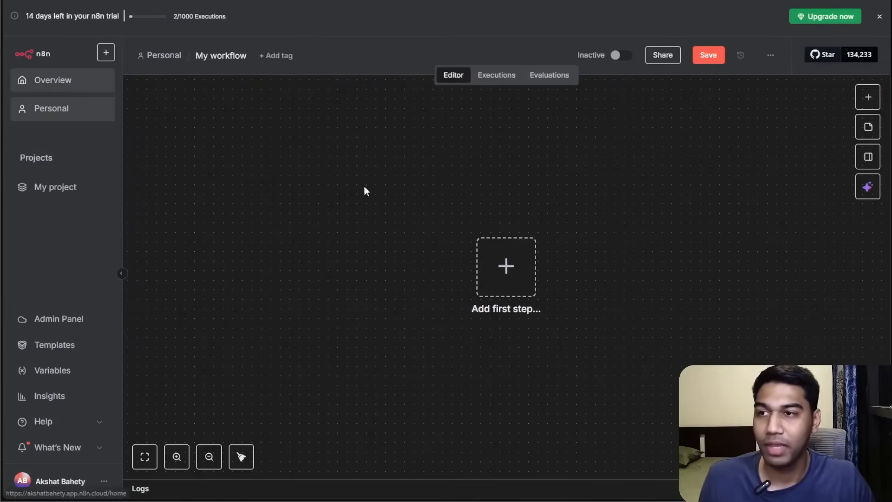
pyautogui.click(288, 245)
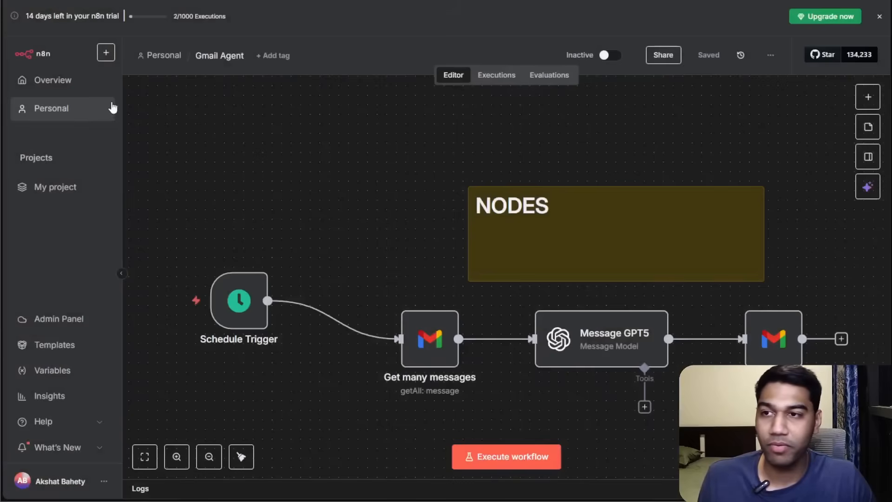
pyautogui.click(64, 108)
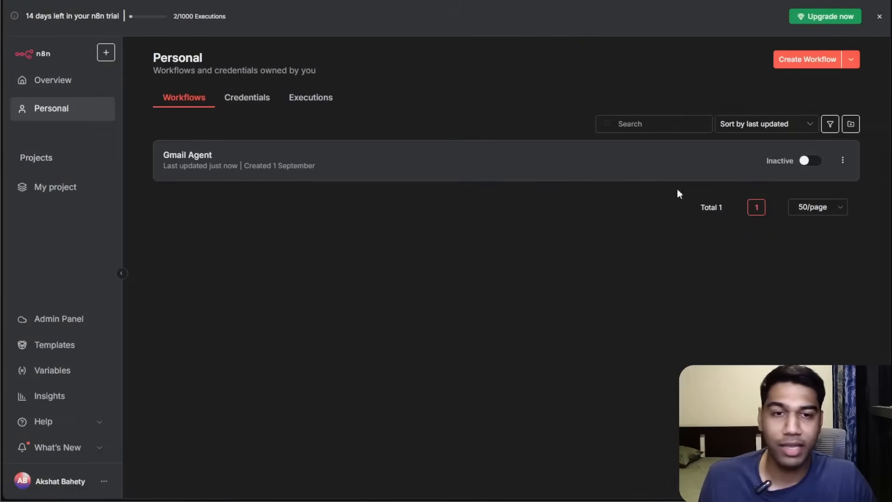
# Duplicate the Gmail Agent workflow as Lead Generation Email with the tag Demo.
pyautogui.click(843, 161)
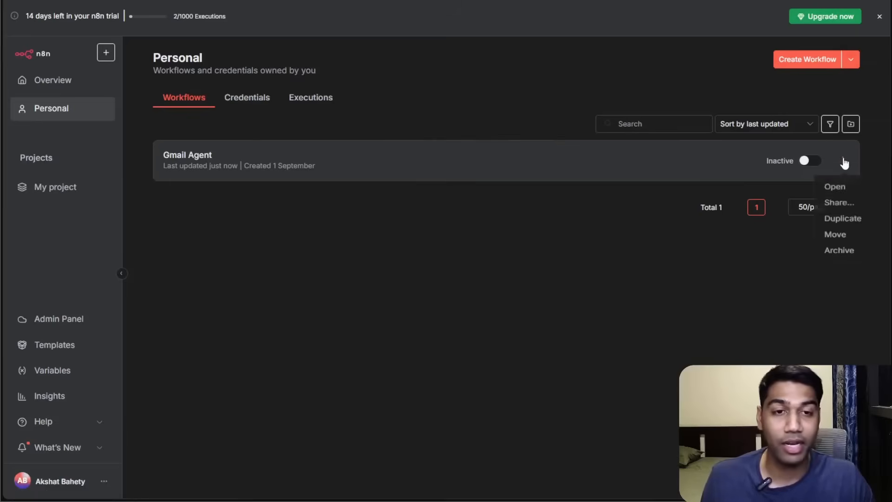
pyautogui.click(843, 223)
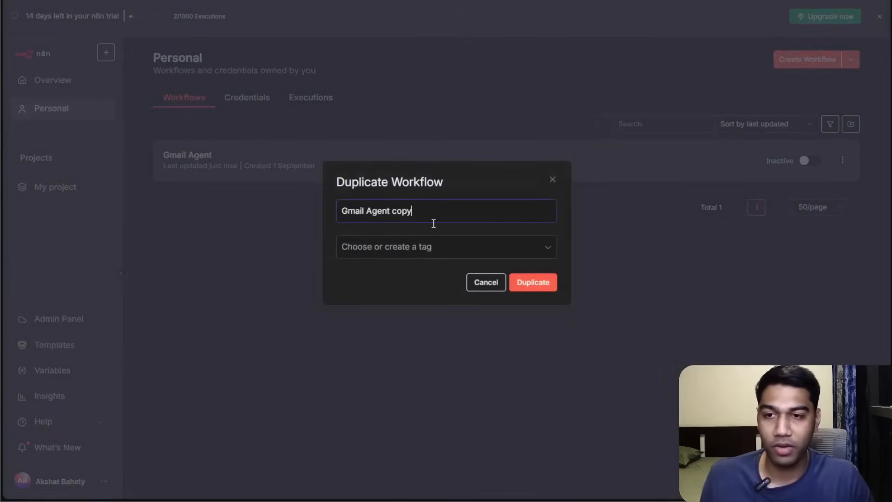
pyautogui.tripleClick(433, 224)
pyautogui.write('Lead Generation Email')
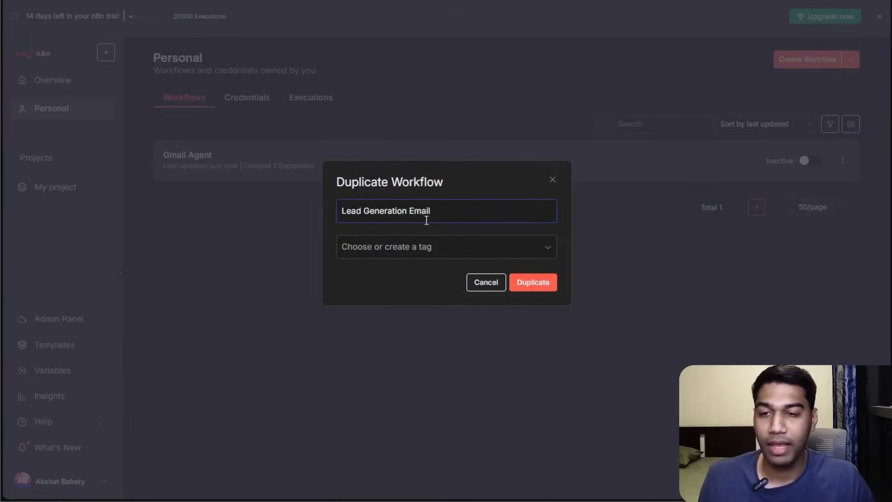
pyautogui.click(459, 250)
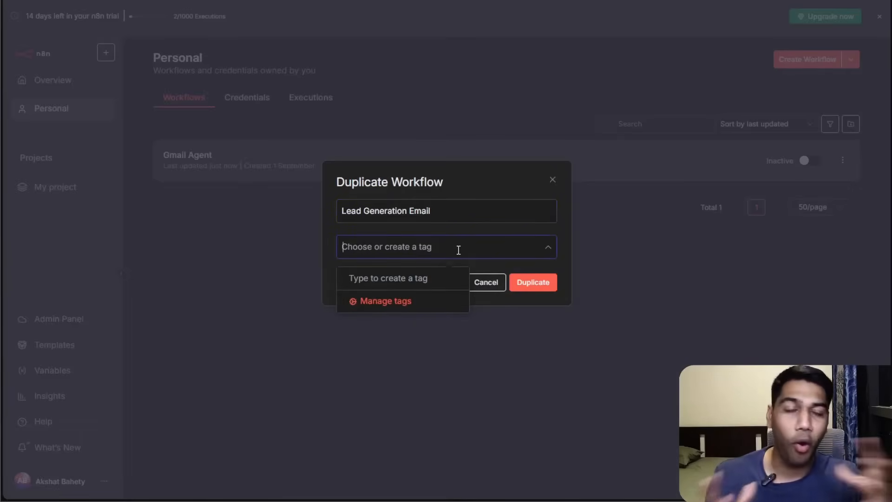
pyautogui.write('Demo')
pyautogui.press('Return')
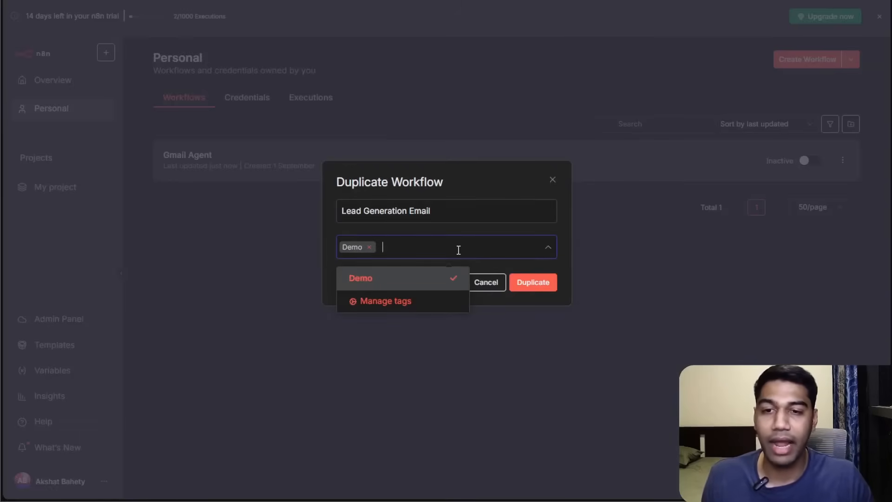
pyautogui.click(539, 281)
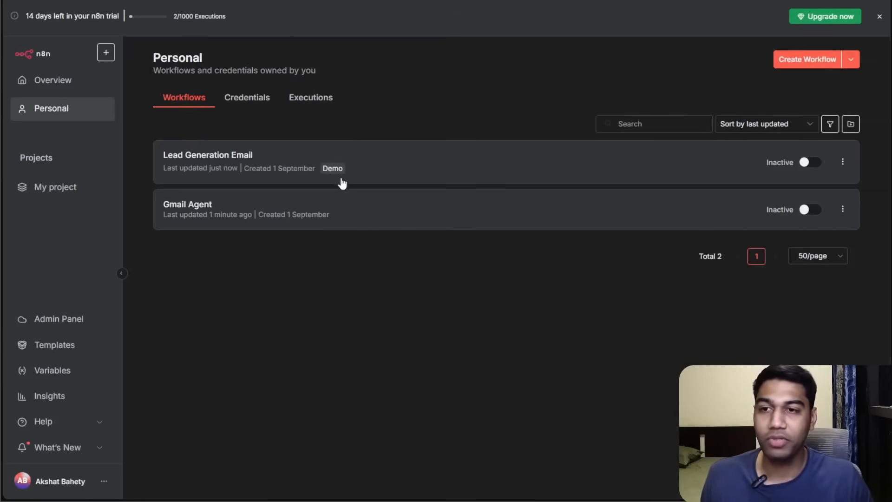
# Open the Lead Generation Email workflow and delete the NODES sticky note.
pyautogui.click(335, 179)
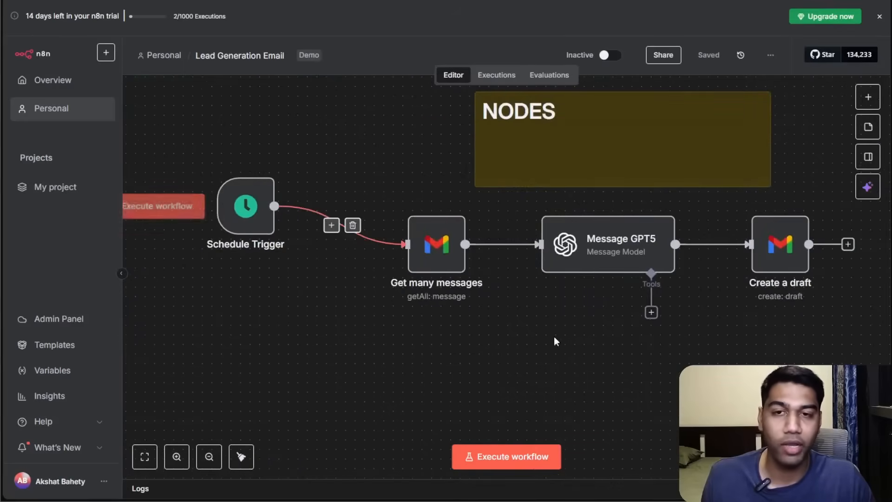
pyautogui.click(597, 176)
pyautogui.press('Delete')
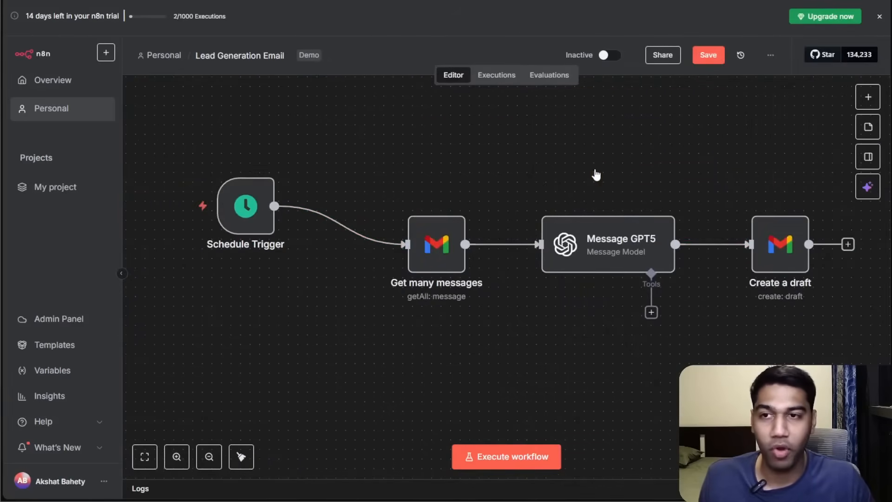
# Remove the Schedule Trigger's connection and delete the Schedule Trigger node.
pyautogui.press('1')
pyautogui.moveTo(293, 339); pyautogui.dragTo(354, 282)
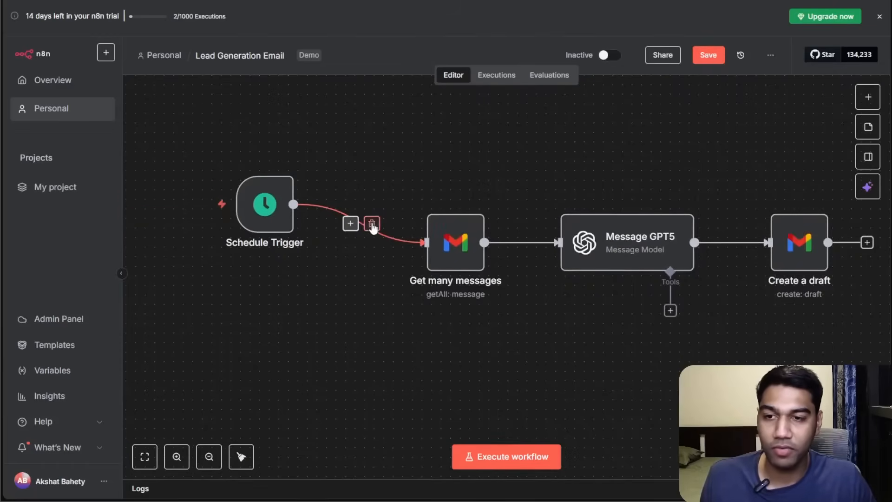
pyautogui.click(372, 223)
pyautogui.click(273, 163)
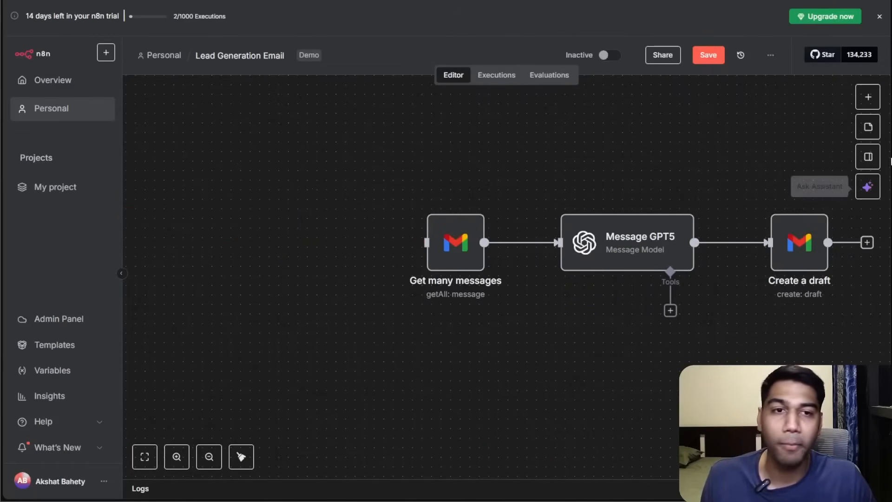
# Add an On form submission trigger and rename the node Lead Gen Form.
pyautogui.click(869, 97)
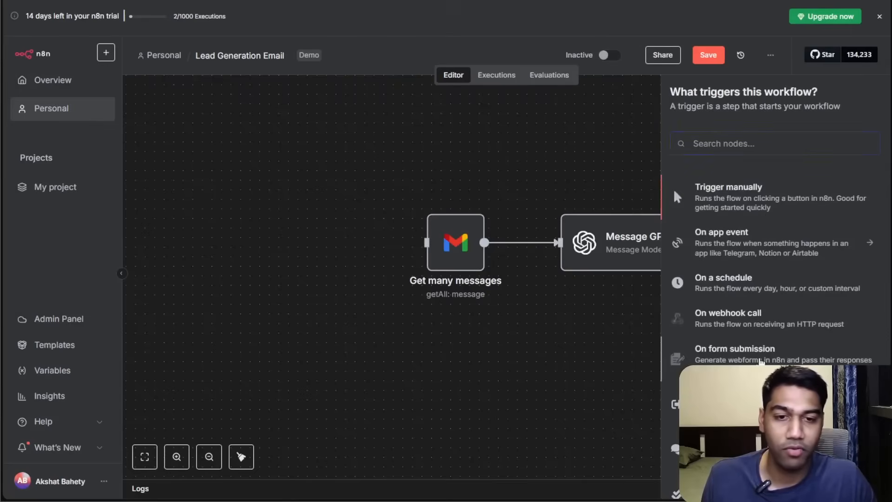
pyautogui.click(757, 352)
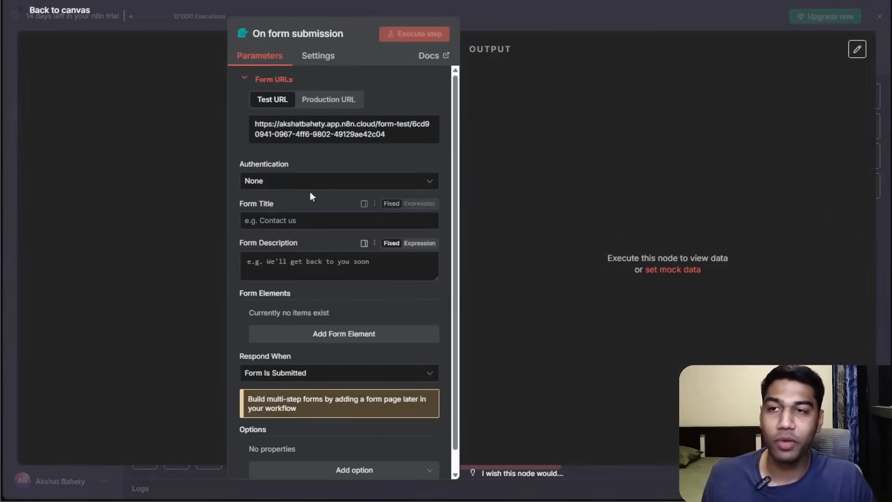
pyautogui.click(284, 32)
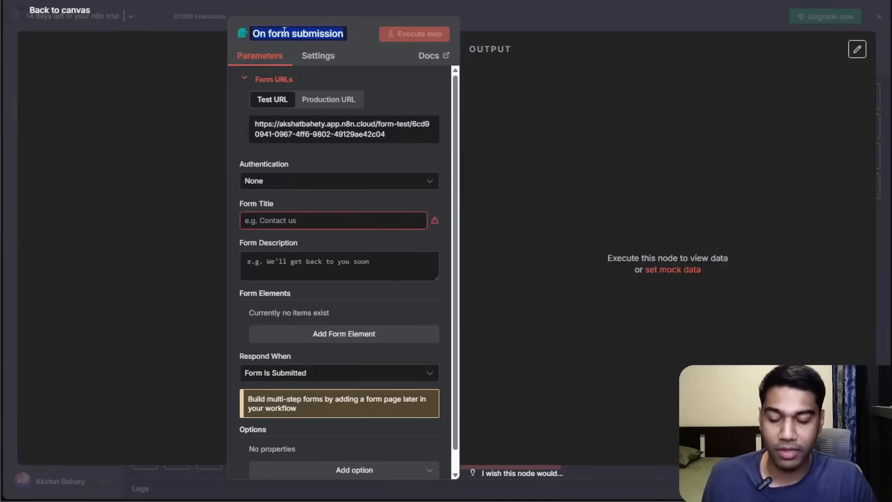
pyautogui.write('Lead Gen Form')
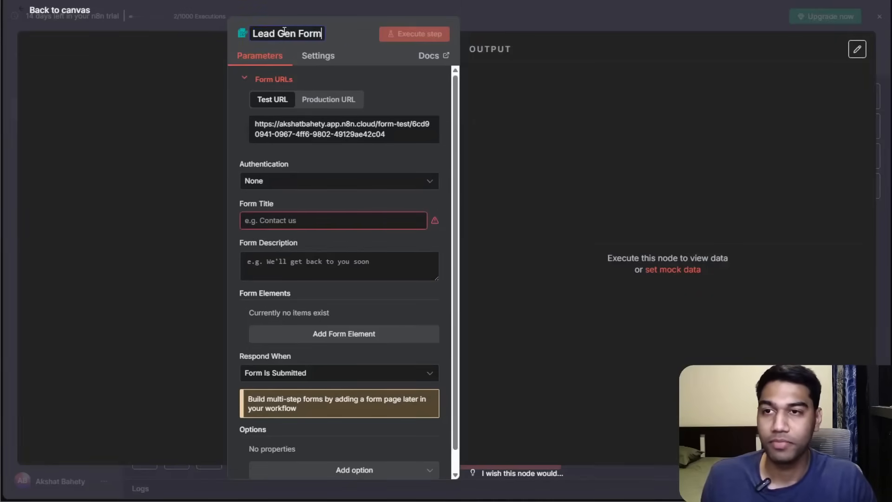
pyautogui.click(333, 22)
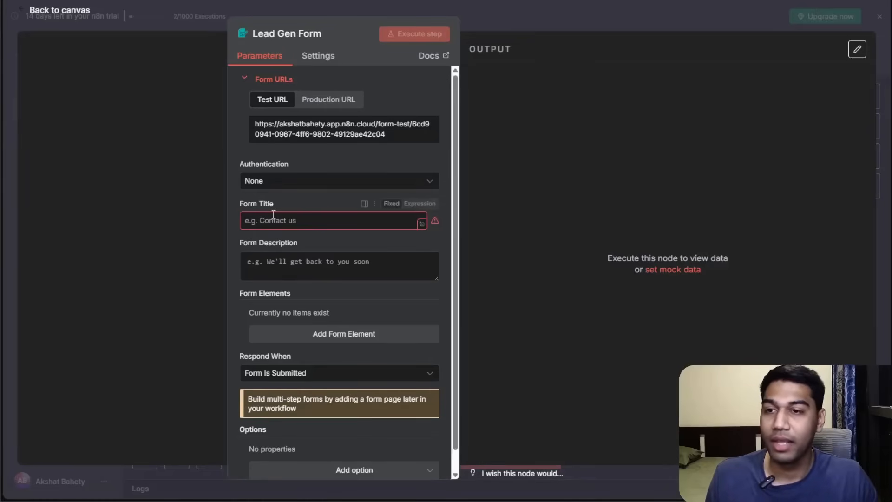
# Set the form title to Lead Generation and the description to If you want to know more about AI automation.
pyautogui.click(281, 182)
pyautogui.click(304, 187)
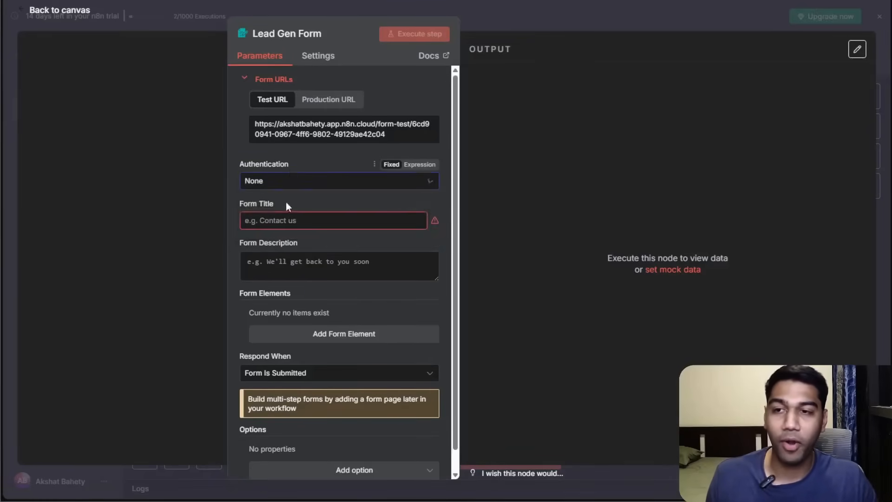
pyautogui.click(281, 223)
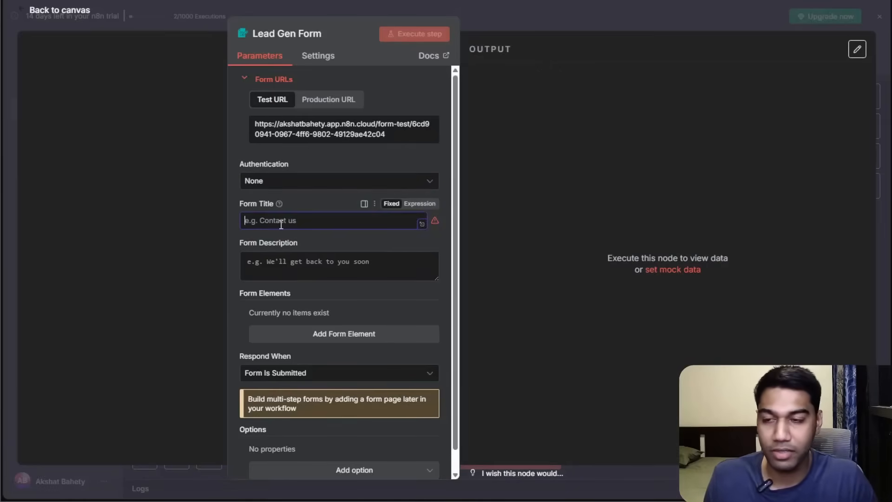
pyautogui.write('Lead Generation')
pyautogui.click(292, 262)
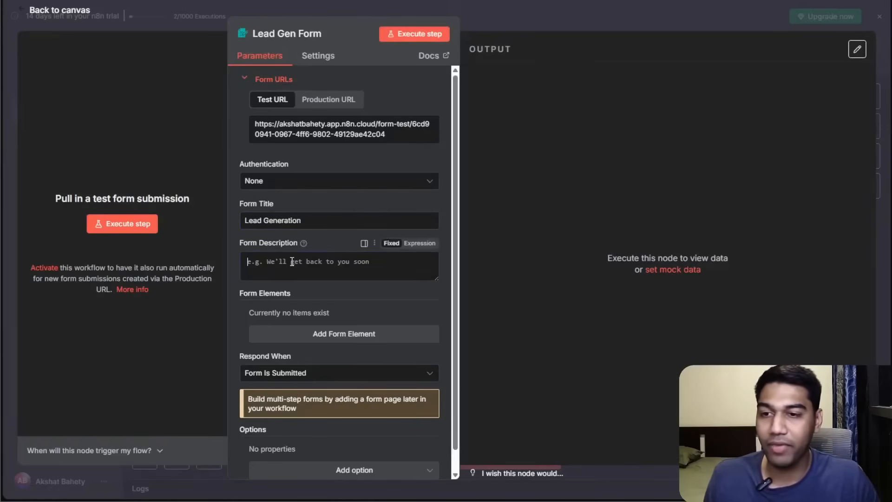
pyautogui.write('If you want t')
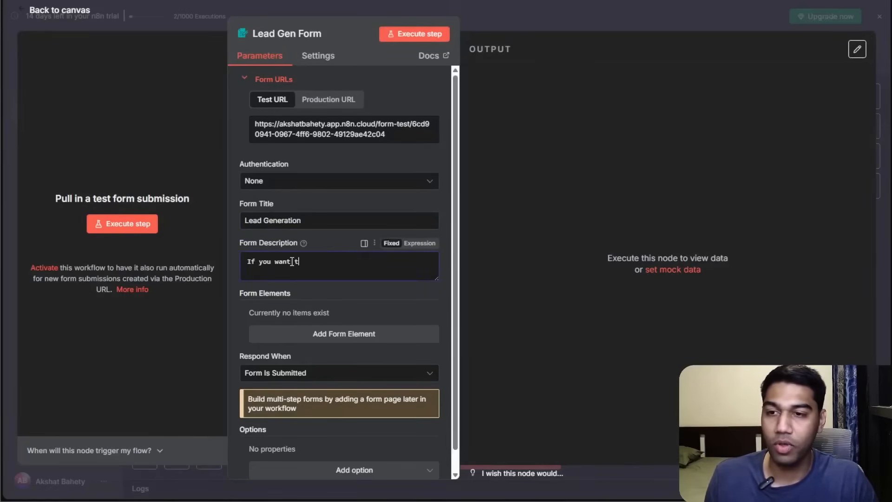
pyautogui.write('o know more about AI automation')
pyautogui.scroll(-1, 302, 264)
pyautogui.scroll(1, 302, 263)
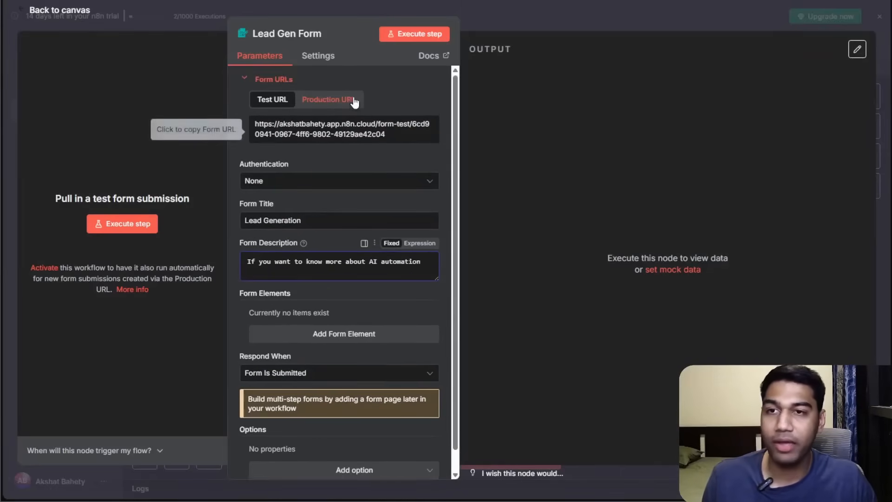
# Copy the form's test URL and open it in a new browser tab.
pyautogui.click(358, 132)
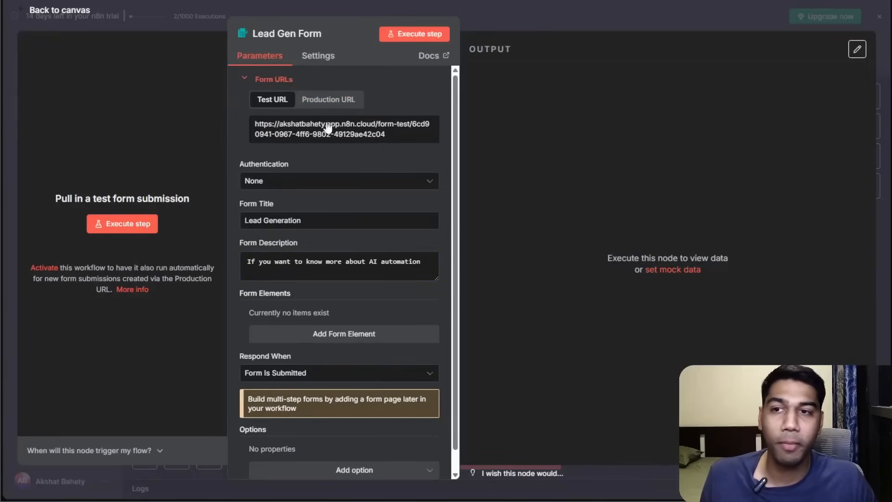
pyautogui.click(329, 124)
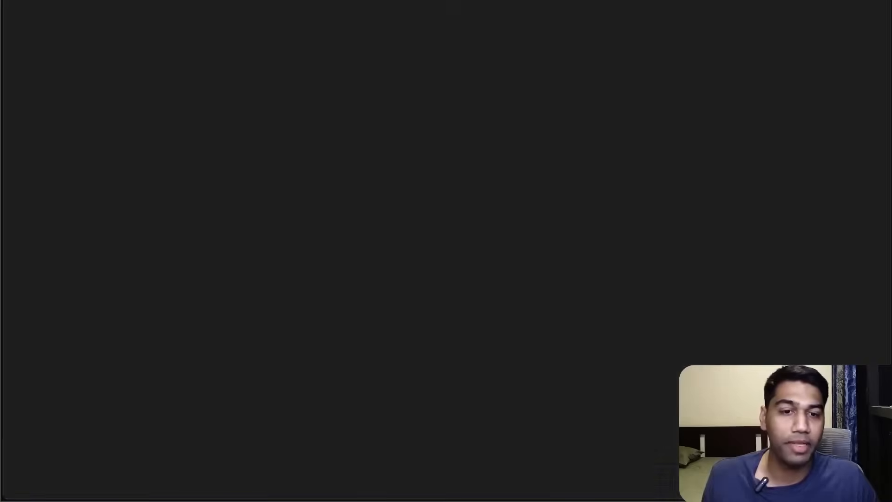
pyautogui.hotkey('ctrl', 'v')
pyautogui.press('Return')
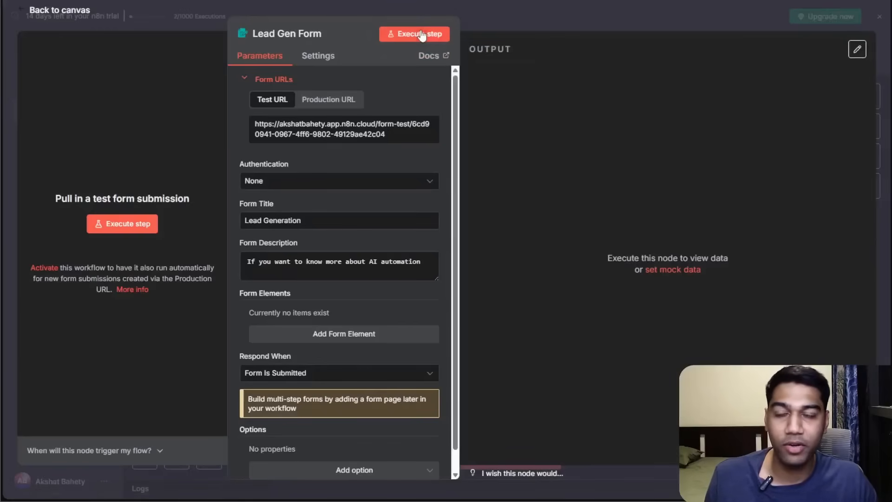
# Execute the form trigger step to preview the form, close the preview tab and stop listening.
pyautogui.click(421, 33)
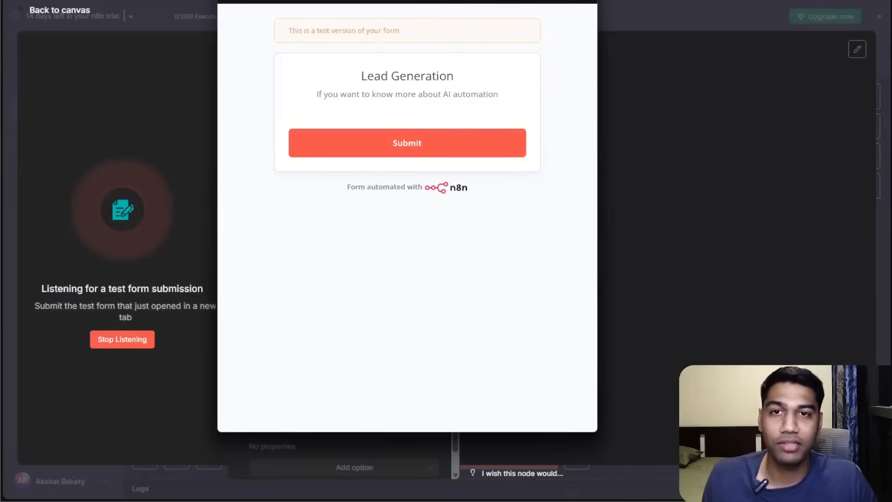
pyautogui.hotkey('ctrl', 'w')
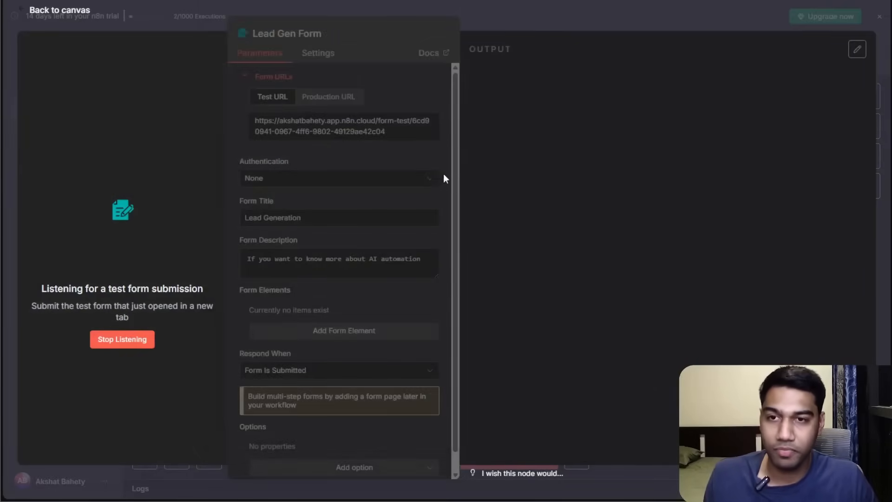
pyautogui.click(534, 18)
pyautogui.moveTo(576, 346); pyautogui.dragTo(511, 254)
pyautogui.doubleClick(511, 254)
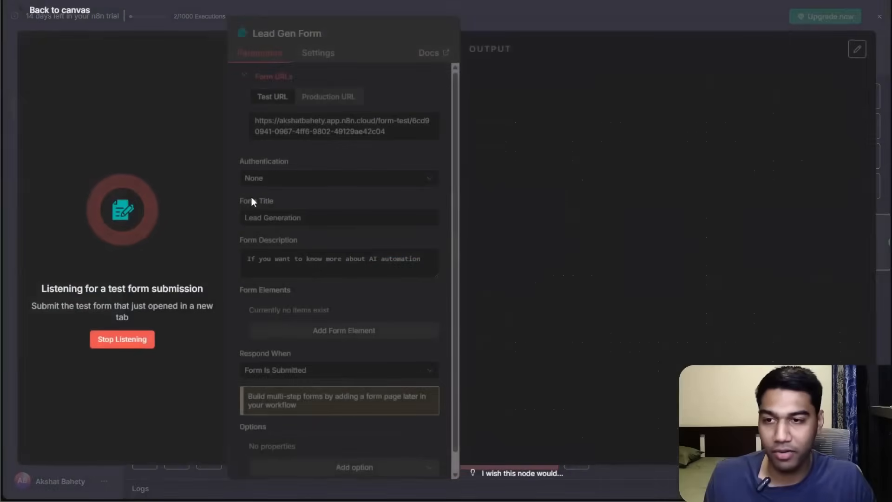
pyautogui.click(123, 341)
# Add a required Name text form element with the creator's full name as placeholder.
pyautogui.scroll(-1, 297, 243)
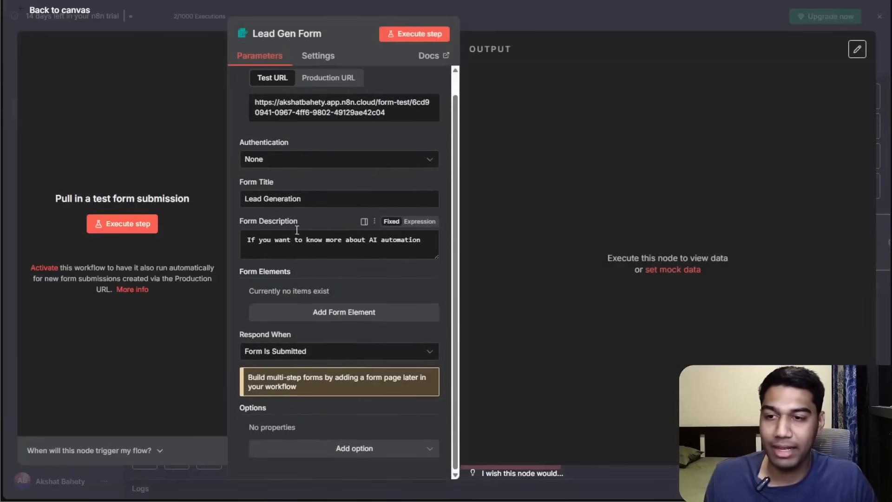
pyautogui.click(325, 311)
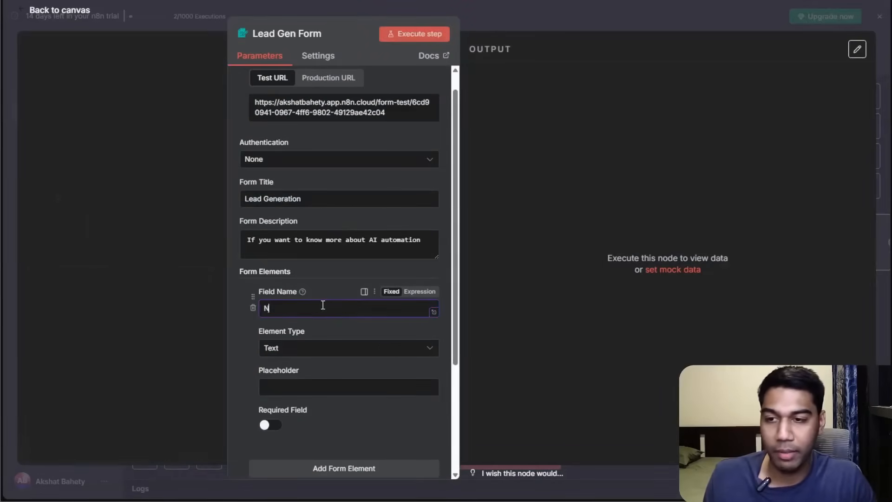
pyautogui.write('Name')
pyautogui.scroll(-1, 321, 325)
pyautogui.click(303, 357)
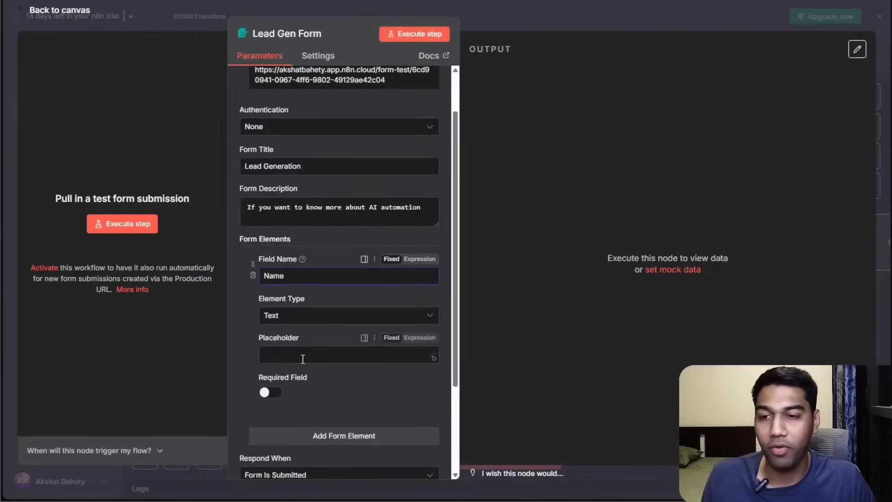
pyautogui.write('Aksah')
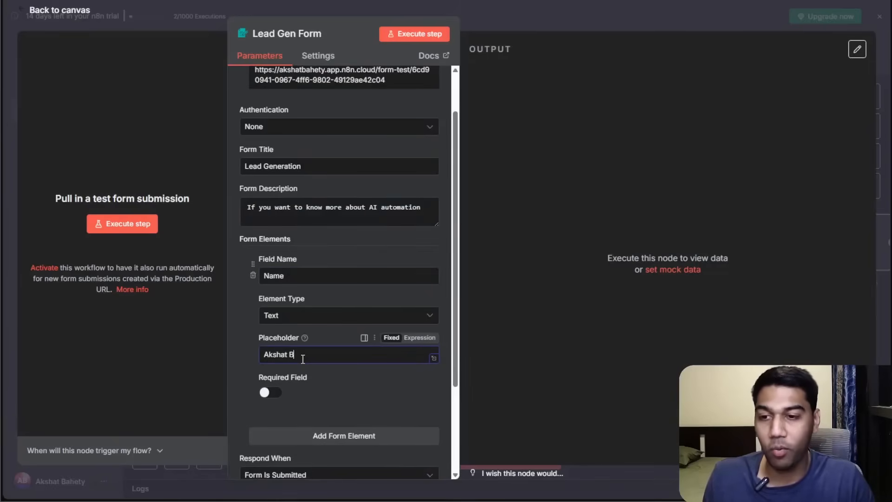
pyautogui.scroll(-2, 298, 361)
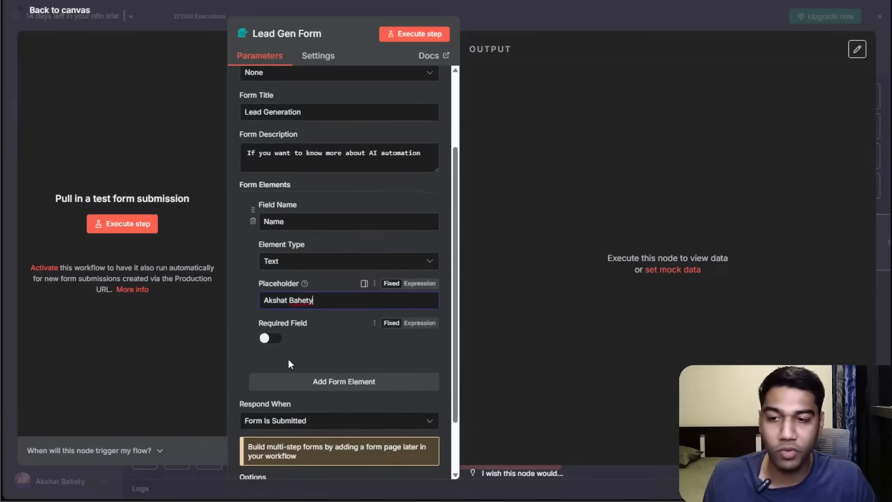
pyautogui.click(272, 338)
# Add a second form element named Email.
pyautogui.click(318, 382)
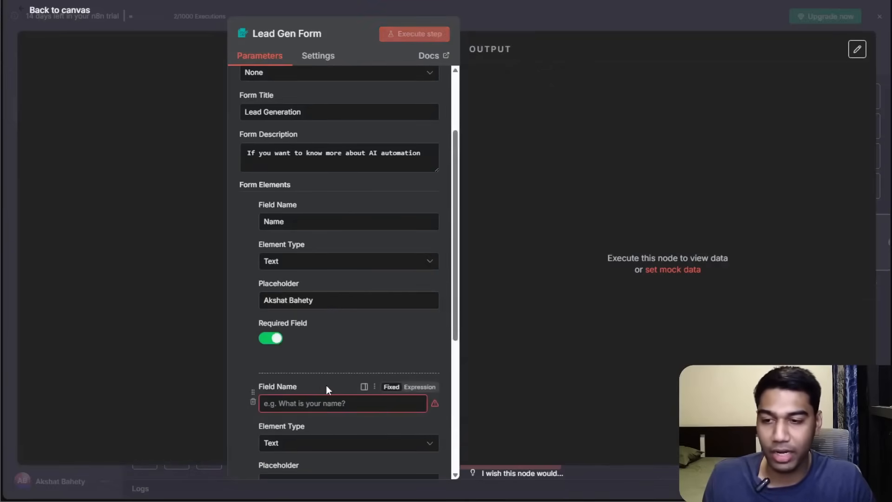
pyautogui.click(338, 402)
pyautogui.write('Email')
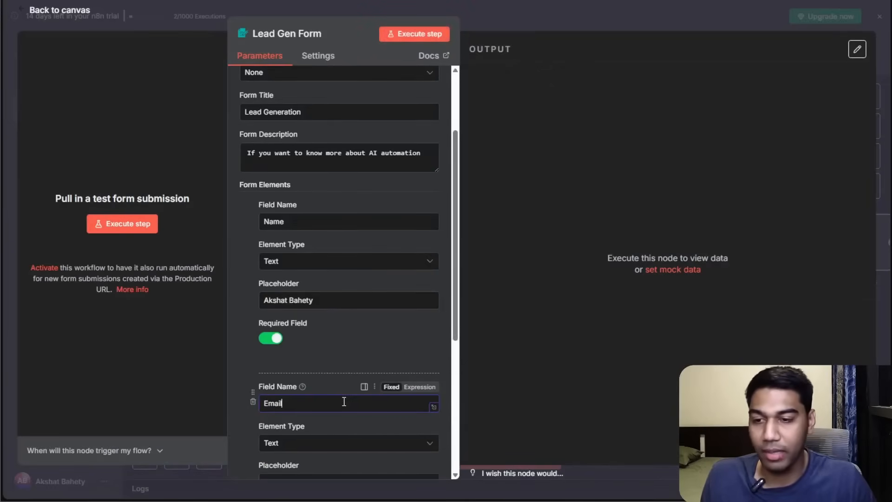
# Add a third form element named Budget.
pyautogui.scroll(-5, 344, 402)
pyautogui.click(307, 345)
pyautogui.click(320, 369)
pyautogui.write('Budget')
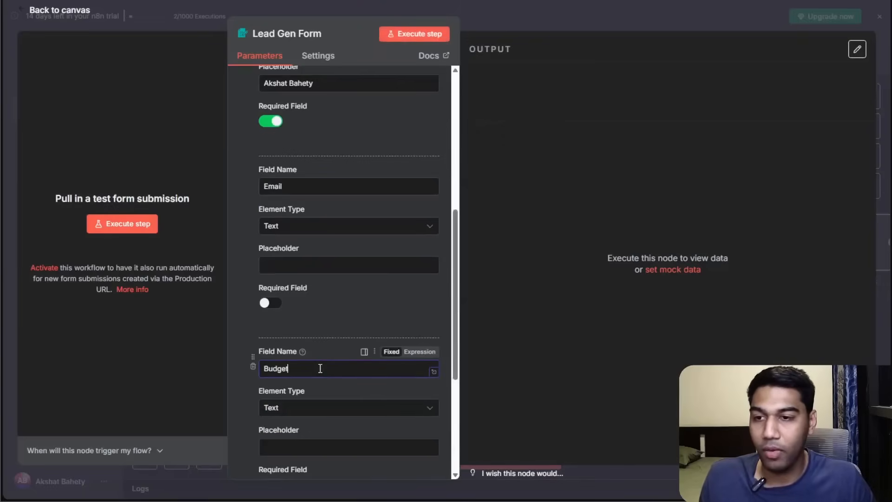
# Set the Email form element's type to Email.
pyautogui.click(300, 226)
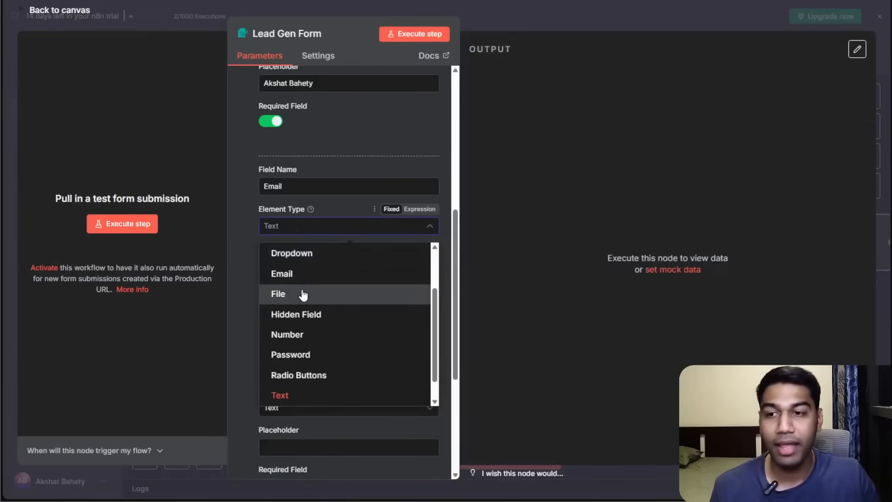
pyautogui.click(299, 273)
pyautogui.click(285, 233)
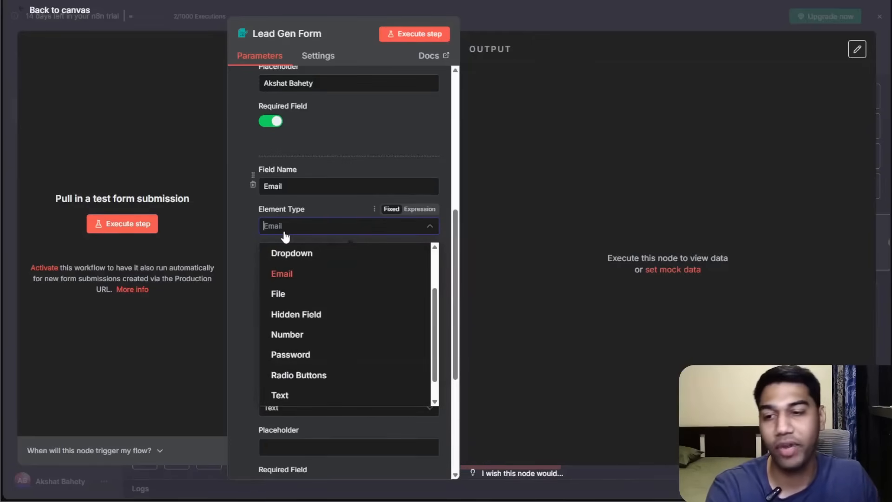
pyautogui.scroll(3, 320, 326)
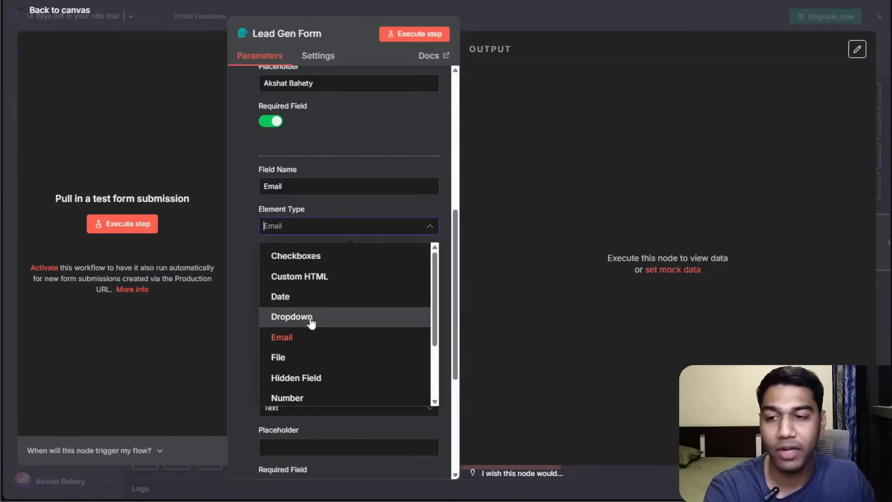
pyautogui.scroll(-3, 310, 318)
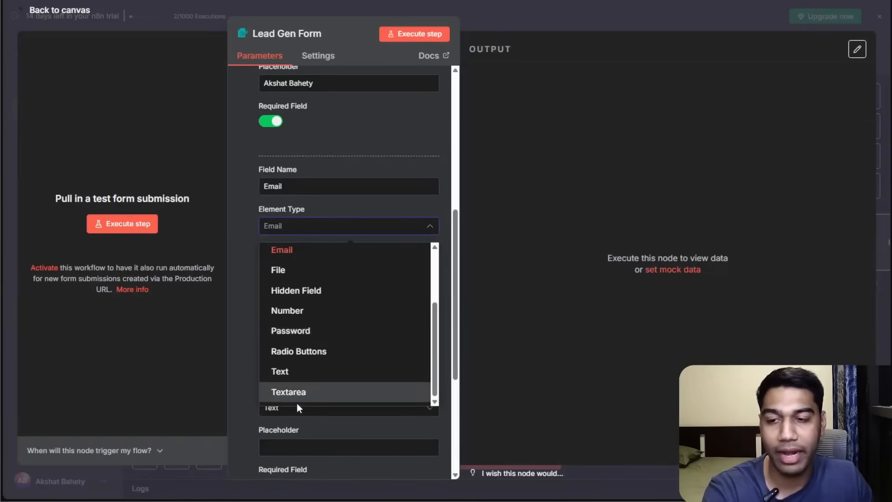
pyautogui.scroll(3, 293, 368)
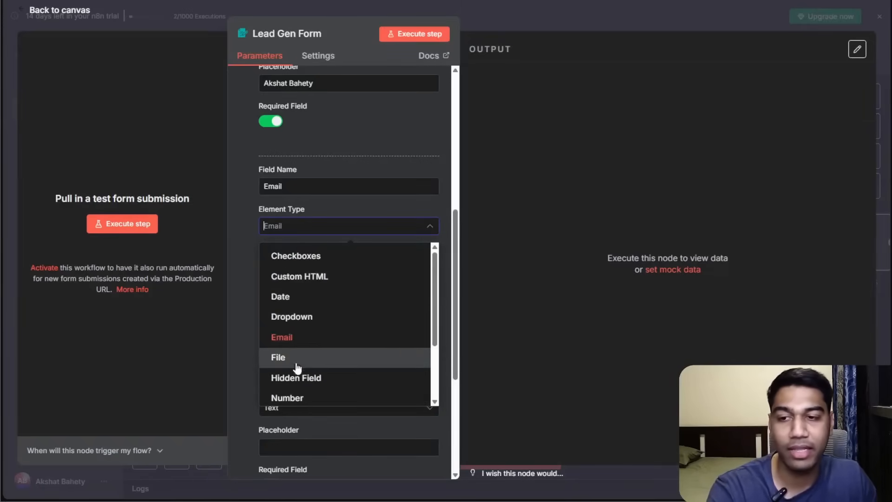
pyautogui.click(295, 339)
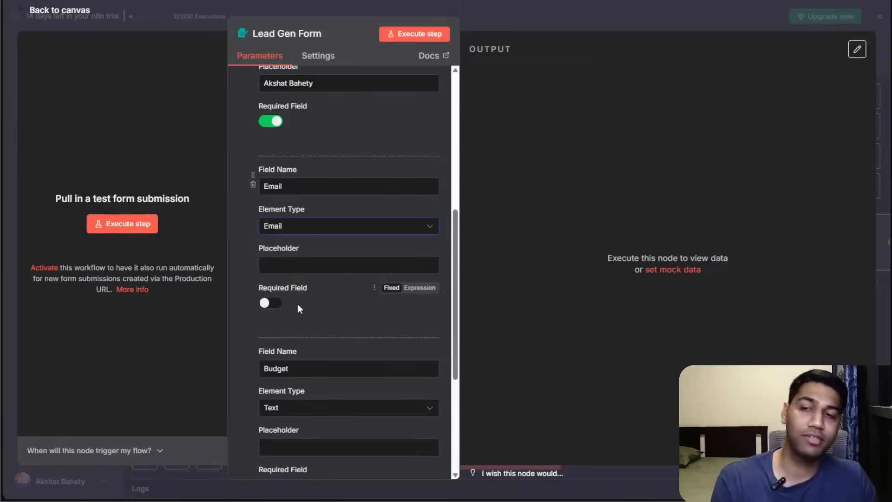
# Set the Budget form element's type to Number.
pyautogui.scroll(-1, 298, 304)
pyautogui.click(302, 355)
pyautogui.scroll(-4, 309, 325)
pyautogui.scroll(4, 303, 314)
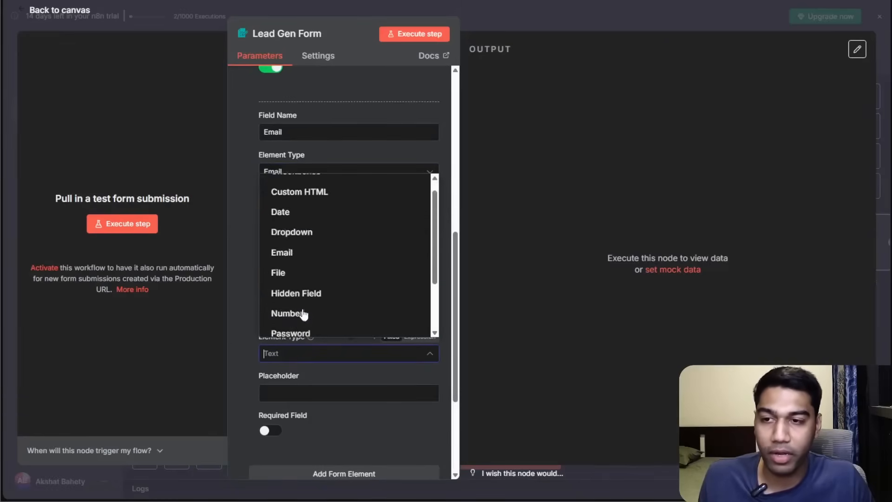
pyautogui.scroll(-4, 297, 260)
pyautogui.click(293, 241)
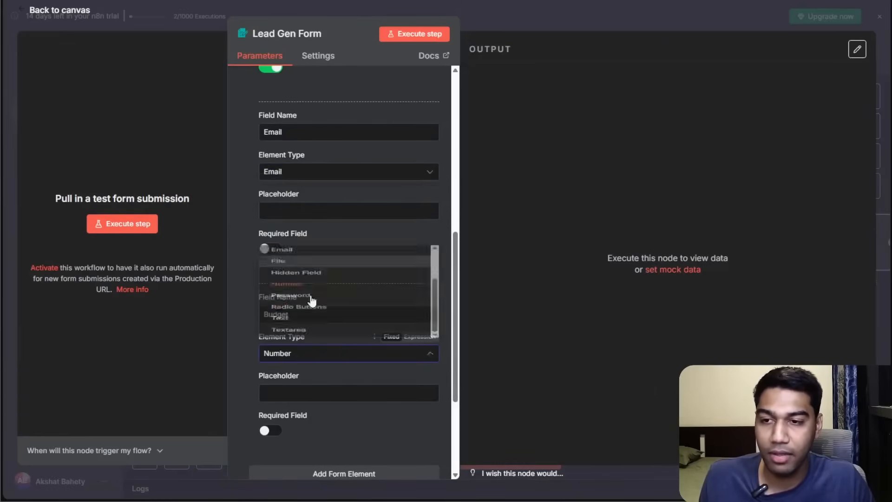
# Add a fourth form element named Any other remarks with element type Textarea.
pyautogui.scroll(-3, 318, 370)
pyautogui.click(319, 367)
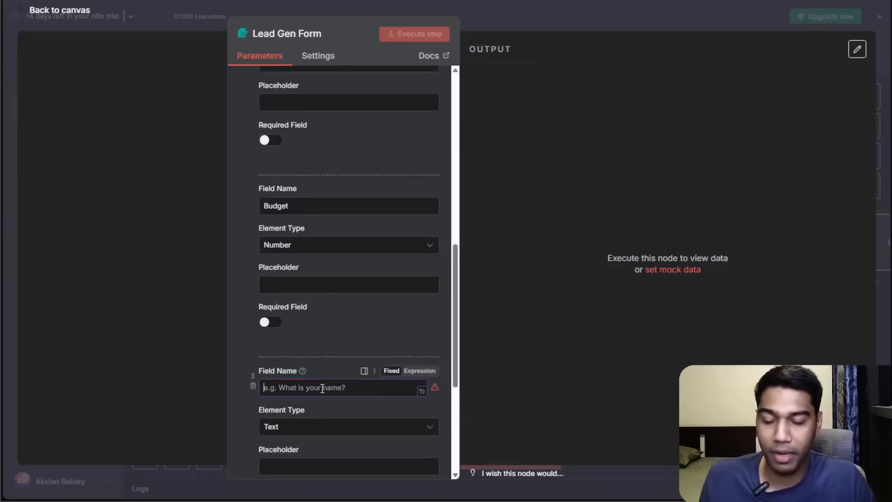
pyautogui.write('Any oth')
pyautogui.write('er remak')
pyautogui.write('rs')
pyautogui.scroll(-3, 316, 325)
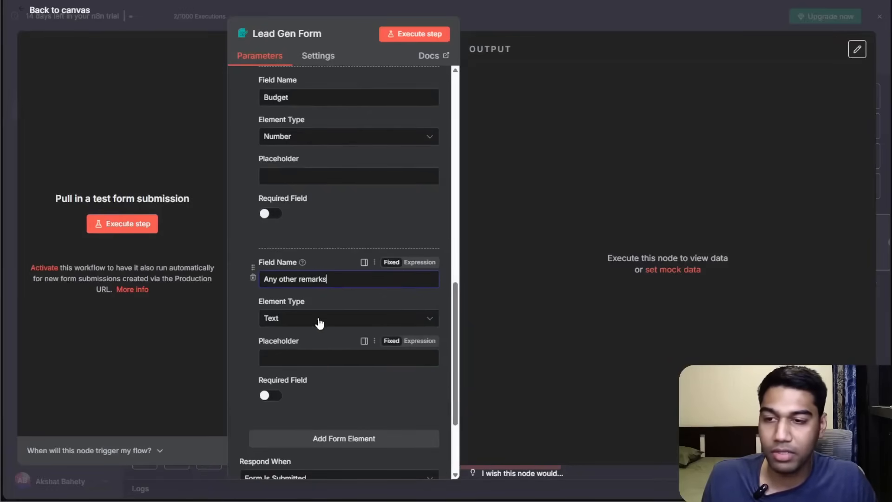
pyautogui.click(315, 318)
pyautogui.click(313, 300)
pyautogui.click(316, 317)
pyautogui.click(288, 288)
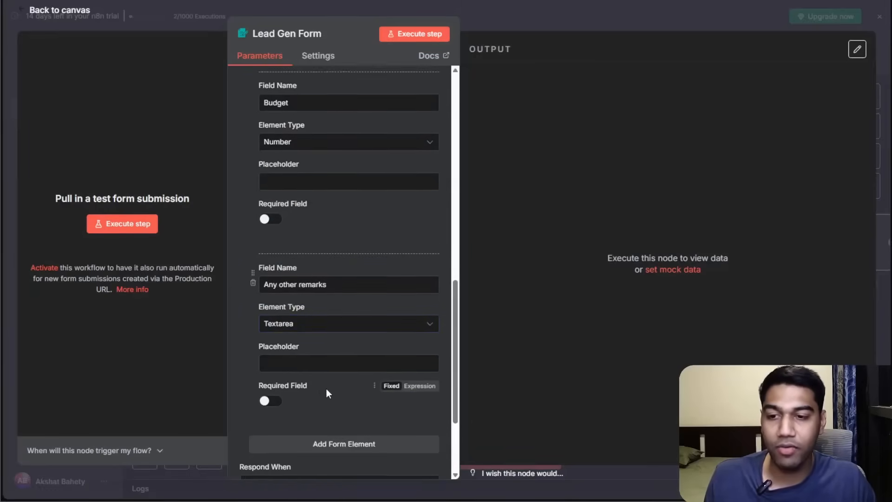
# Execute the form trigger step to preview the form, close the preview tab and stop listening.
pyautogui.scroll(-3, 322, 386)
pyautogui.scroll(-1, 334, 292)
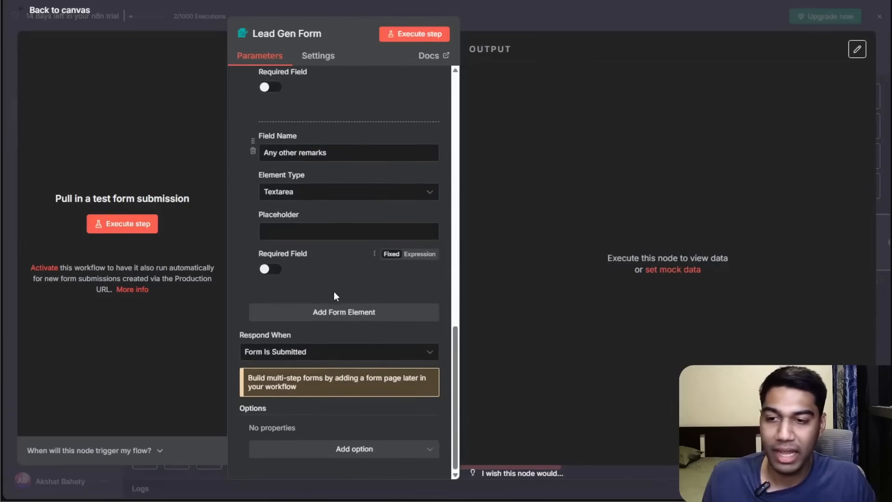
pyautogui.click(303, 355)
pyautogui.click(303, 355)
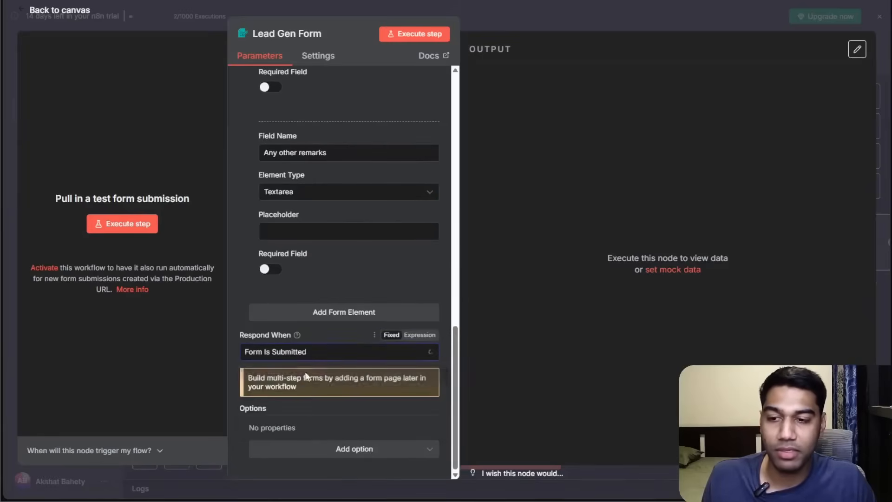
pyautogui.scroll(10, 339, 175)
pyautogui.click(393, 36)
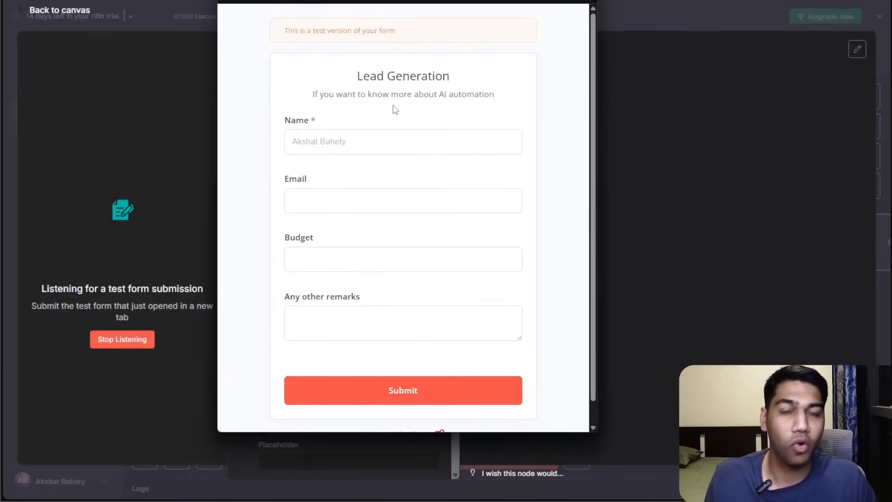
pyautogui.click(298, 137)
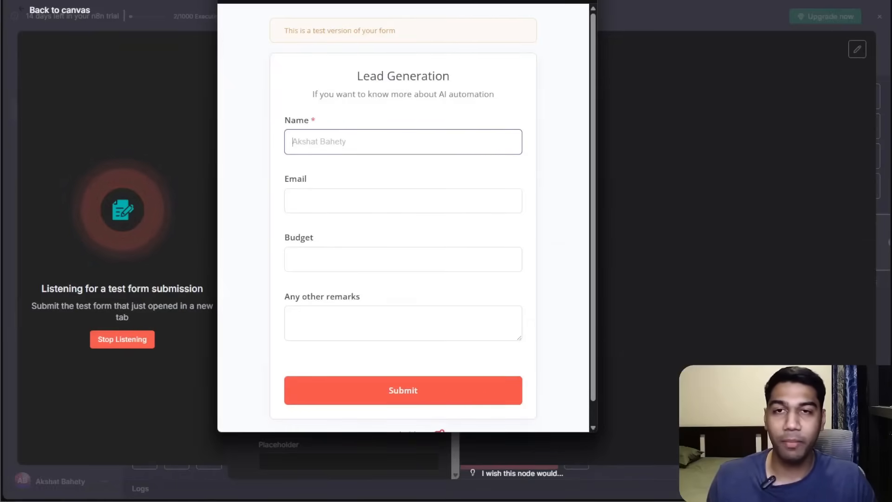
pyautogui.hotkey('ctrl', 'w')
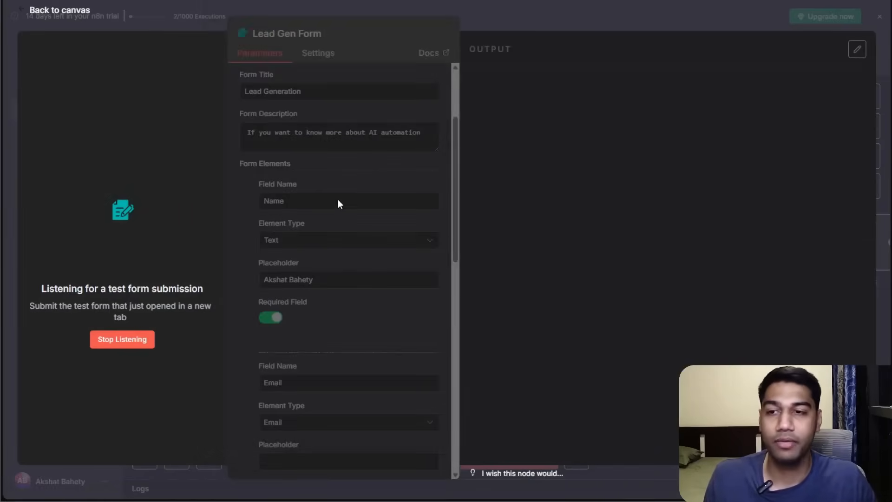
pyautogui.click(123, 340)
# Give the Email element a sample e-mail placeholder and the Budget element the placeholder "What is the max you are willing to spend?".
pyautogui.scroll(-6, 321, 219)
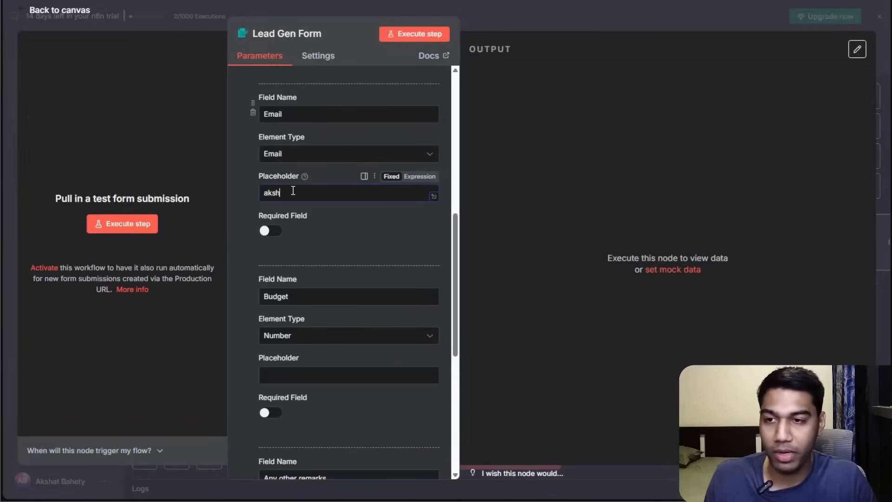
pyautogui.write('kshatbahe')
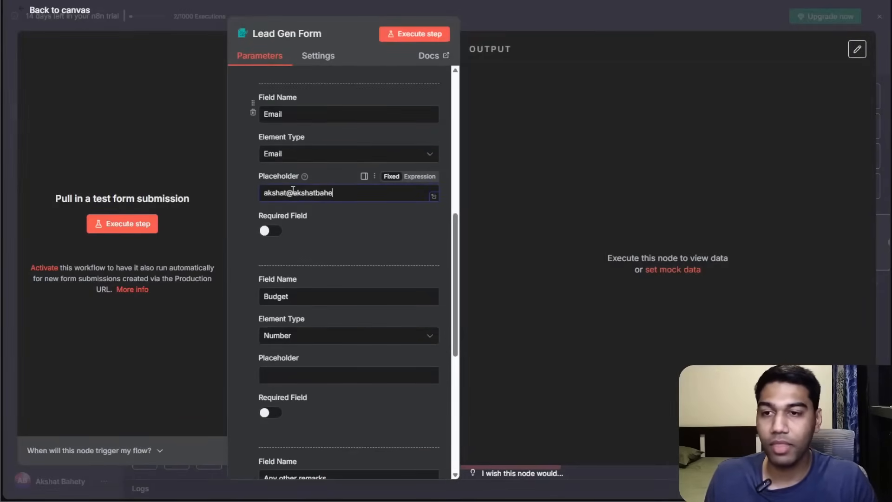
pyautogui.write('ty.com')
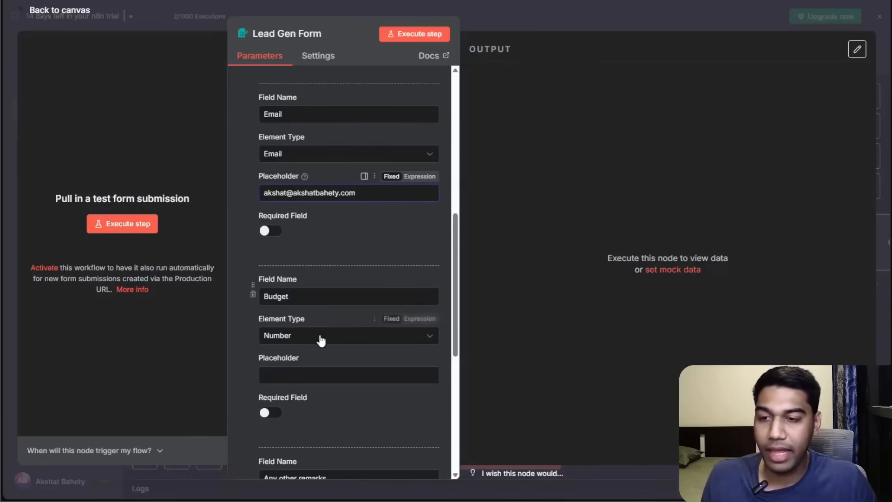
pyautogui.click(339, 374)
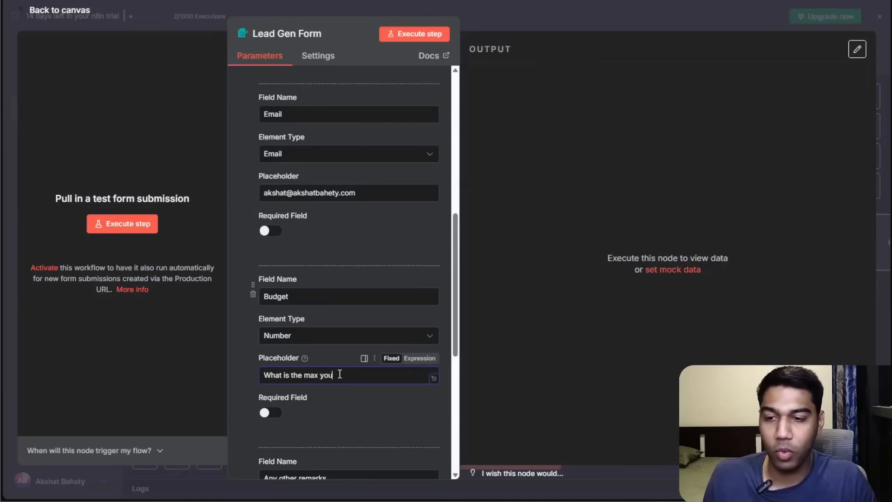
pyautogui.write('What is the max you are willing to spend')
# Set the Any other remarks placeholder to "Do you want me to know anything else".
pyautogui.scroll(-4, 350, 331)
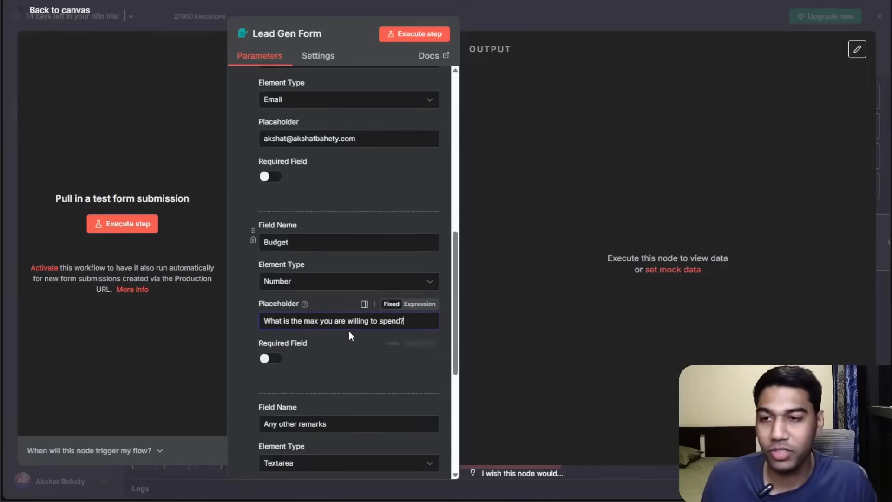
pyautogui.click(316, 391)
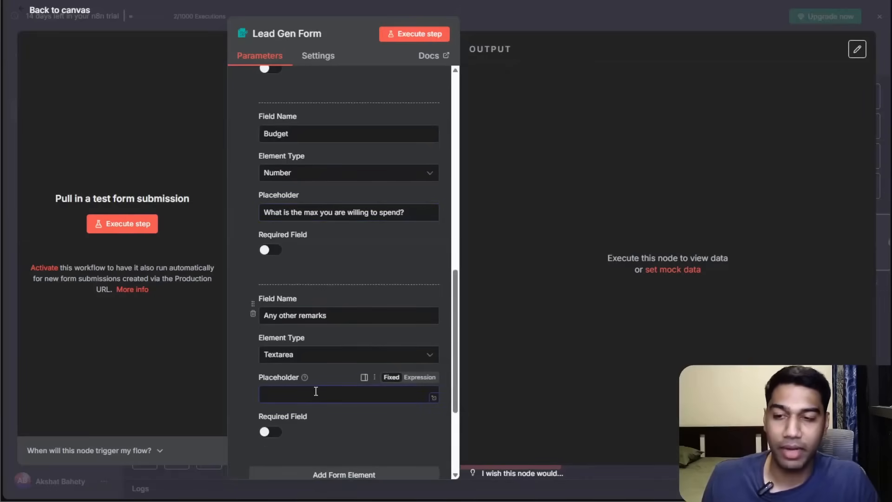
pyautogui.write('Do you wan')
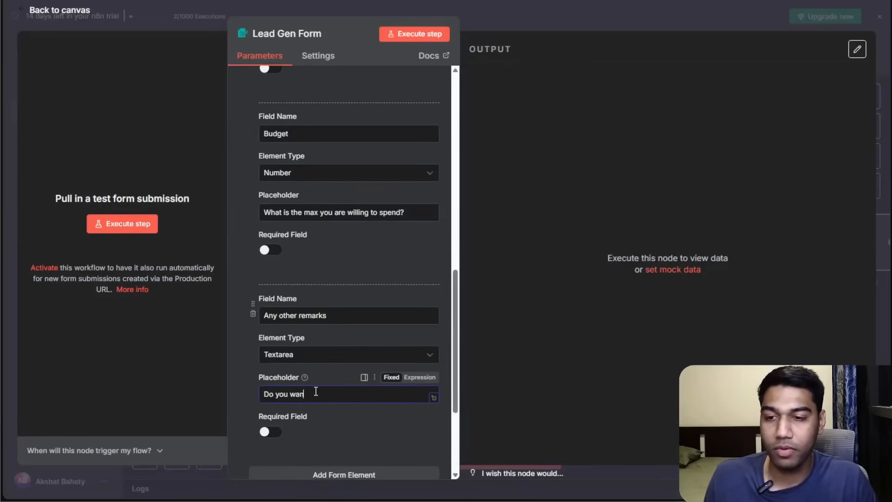
pyautogui.write('t me to know anything else?')
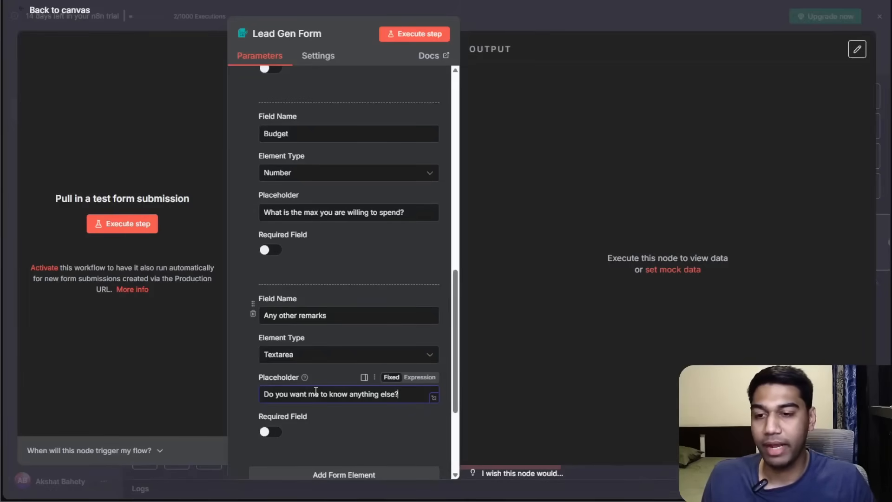
pyautogui.scroll(3, 390, 302)
pyautogui.scroll(-3, 394, 347)
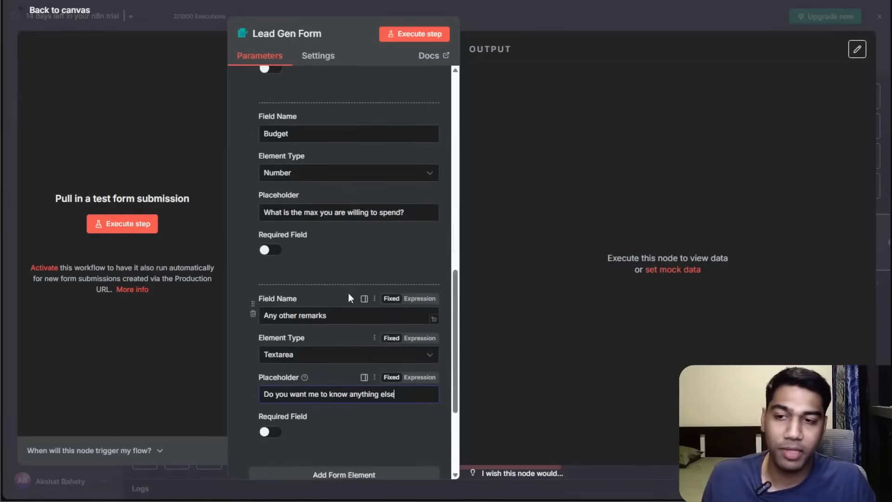
pyautogui.scroll(2, 321, 256)
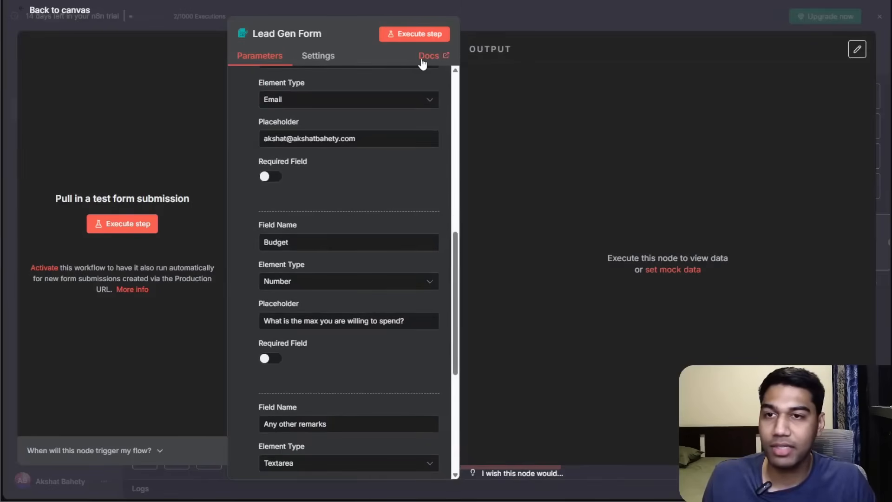
# Execute the form step again and enter 111111 as the budget in the test form.
pyautogui.click(414, 34)
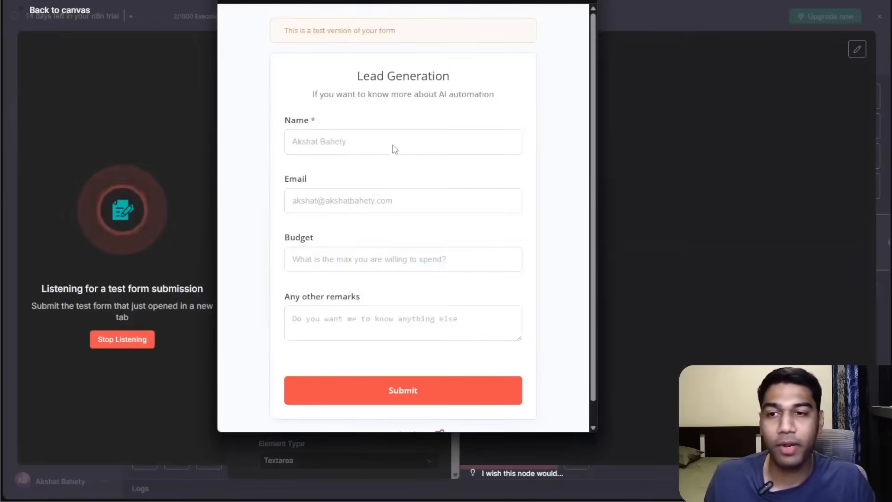
pyautogui.click(356, 196)
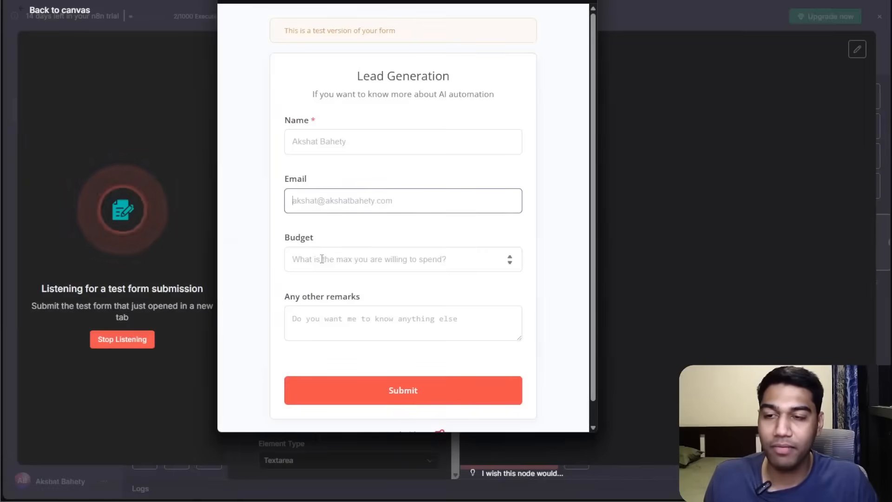
pyautogui.moveTo(326, 0); pyautogui.dragTo(665, 12)
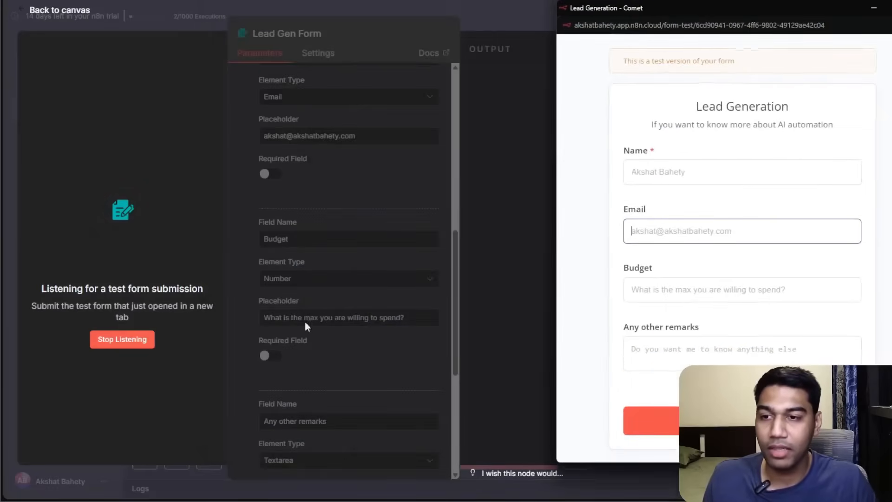
pyautogui.click(639, 285)
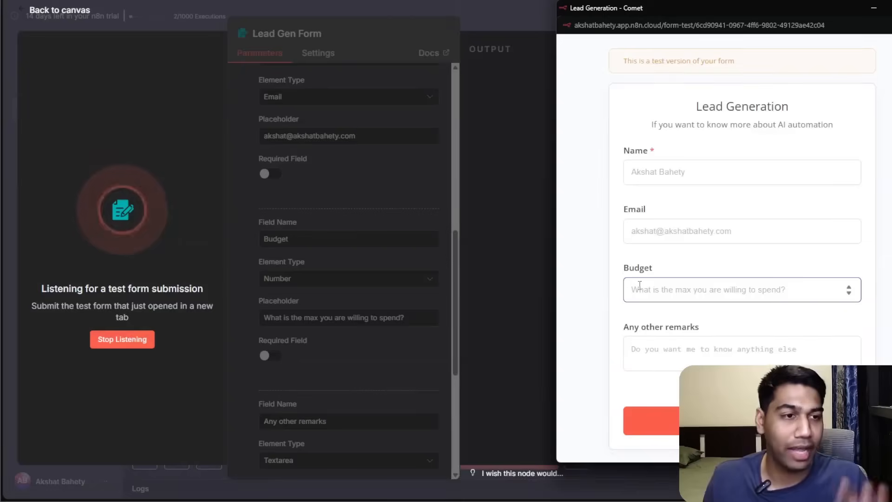
pyautogui.write('111111')
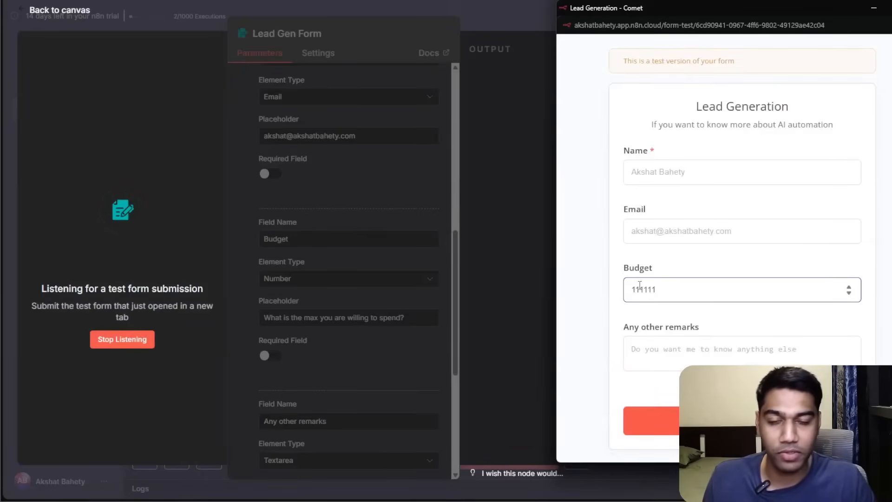
pyautogui.click(683, 233)
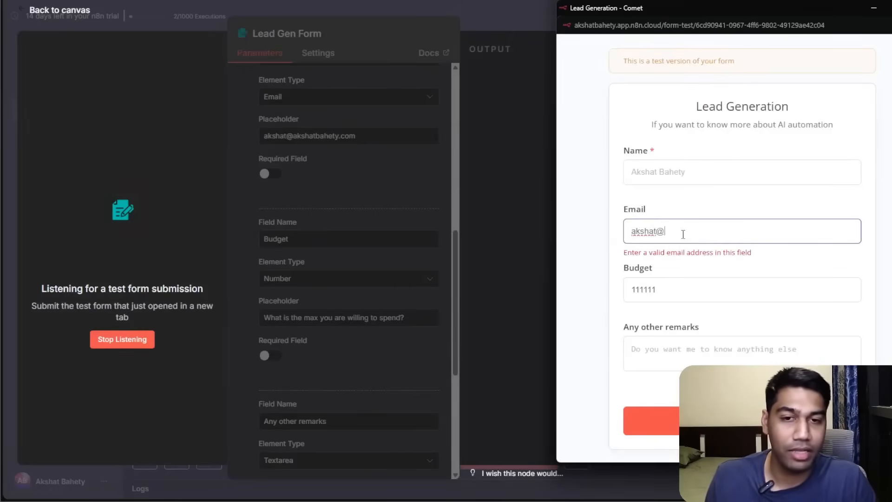
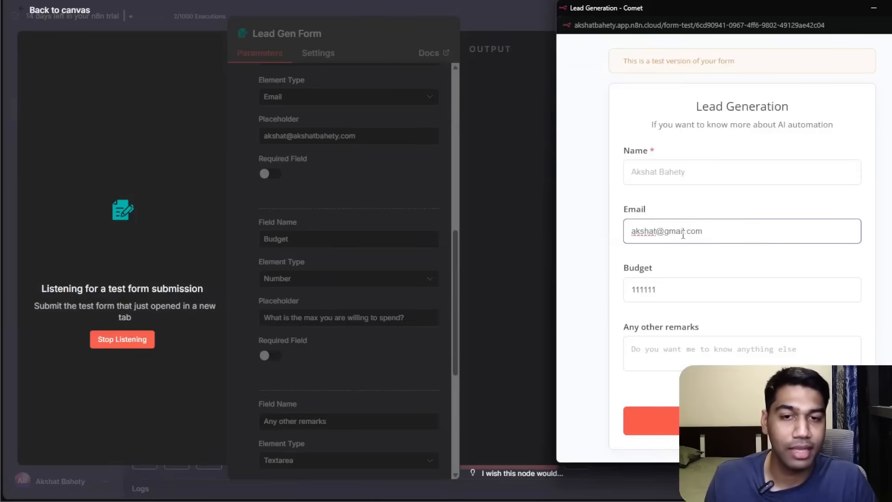
pyautogui.hotkey('ctrl', 'a')
pyautogui.press('BackSpace')
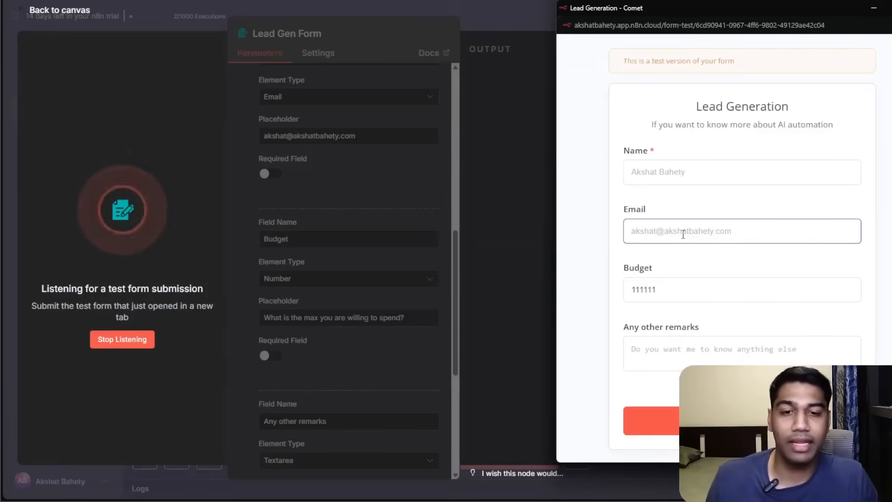
pyautogui.click(734, 361)
pyautogui.write('sadfa;lsdkfnkl32h89o4yu9823')
pyautogui.hotkey('ctrl', 'a')
pyautogui.press('BackSpace')
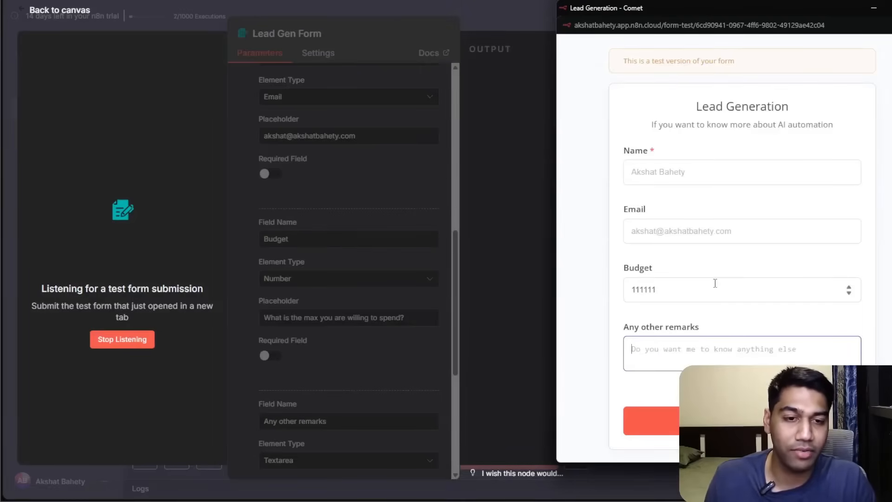
# Fill in the test form with a name, an e-mail address, a budget of 800 and the remark NO.
pyautogui.moveTo(858, 368)
pyautogui.mouseDown()
pyautogui.moveTo(858, 412)
pyautogui.moveTo(858, 373)
pyautogui.mouseUp()
pyautogui.click(683, 170)
pyautogui.write('Akshat')
pyautogui.press('Tab')
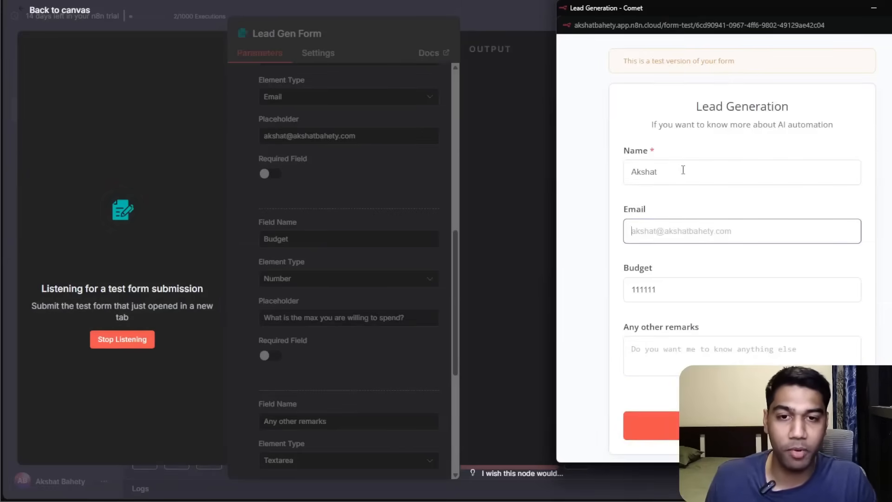
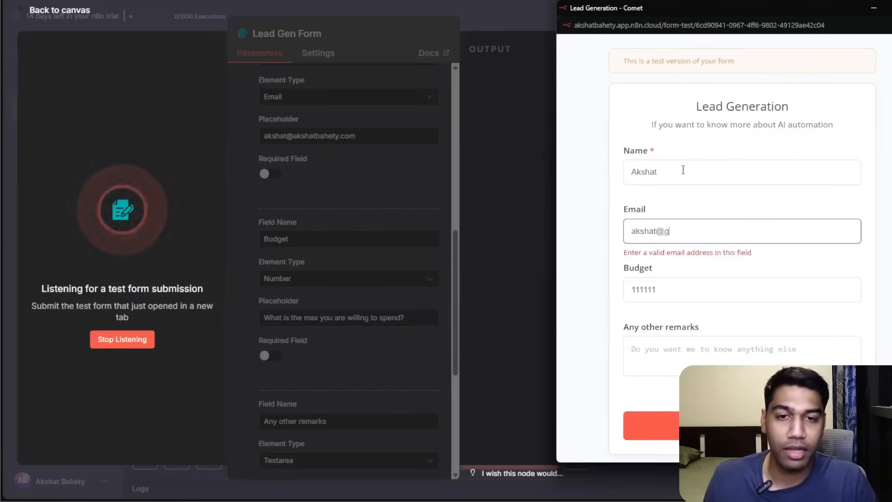
pyautogui.press('Tab')
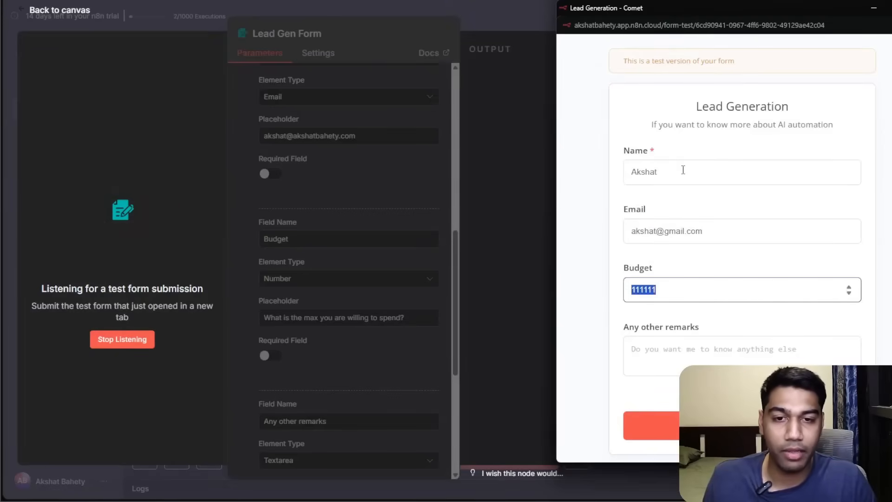
pyautogui.write('80000')
pyautogui.press('BackSpace')
pyautogui.press('BackSpace')
pyautogui.click(724, 350)
pyautogui.write('NO')
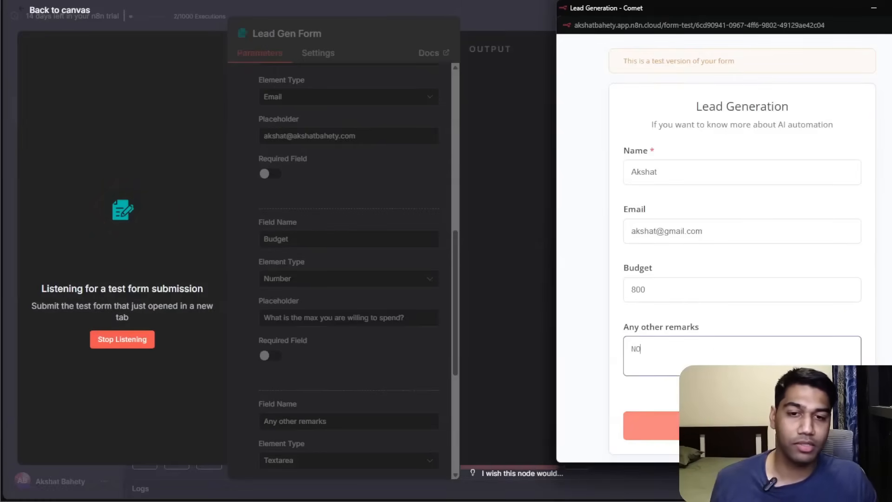
# Clear the email, budget and remarks entries, submit the form with only the name, and close the form tab.
pyautogui.click(657, 287)
pyautogui.press('BackSpace')
pyautogui.press('BackSpace')
pyautogui.press('BackSpace')
pyautogui.click(709, 234)
pyautogui.hotkey('ctrl', 'a')
pyautogui.press('BackSpace')
pyautogui.click(677, 365)
pyautogui.hotkey('ctrl', 'a')
pyautogui.press('BackSpace')
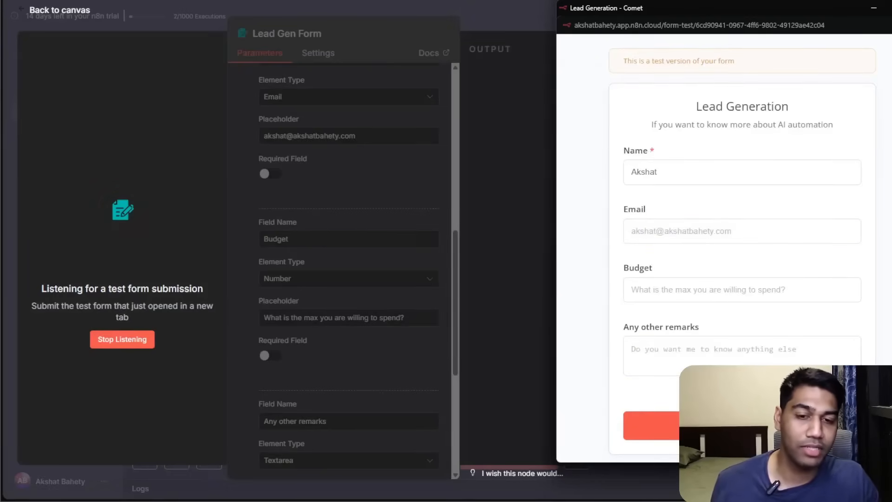
pyautogui.click(655, 425)
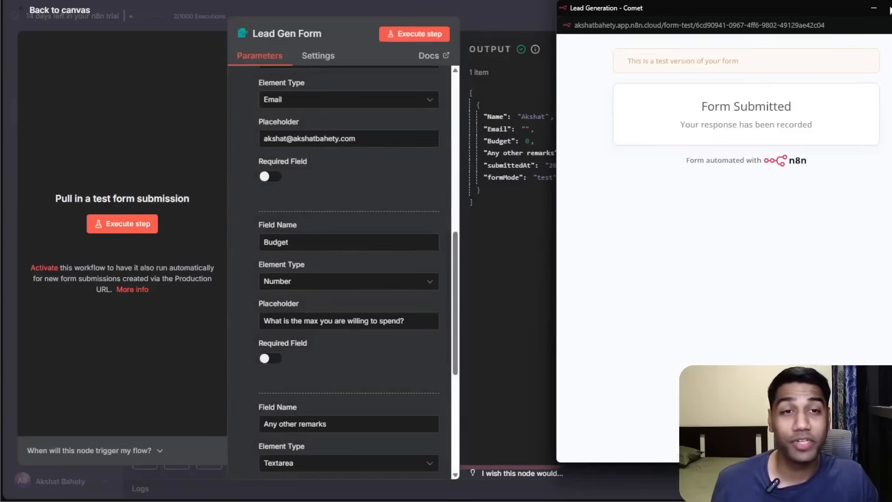
pyautogui.click(874, 8)
# Make the Email, Budget and Any other remarks form elements required fields.
pyautogui.scroll(4, 305, 212)
pyautogui.click(274, 340)
pyautogui.scroll(-4, 288, 313)
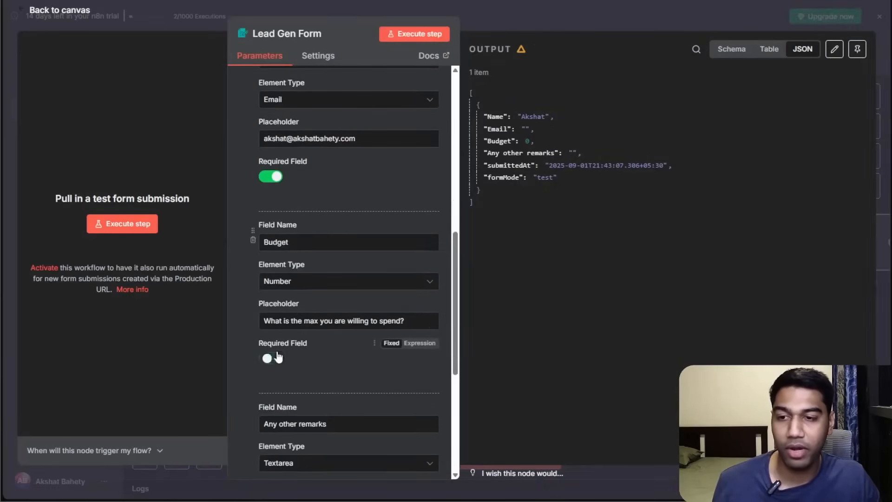
pyautogui.click(271, 358)
pyautogui.scroll(-1, 284, 390)
pyautogui.scroll(-3, 279, 380)
pyautogui.click(270, 326)
pyautogui.scroll(-1, 343, 316)
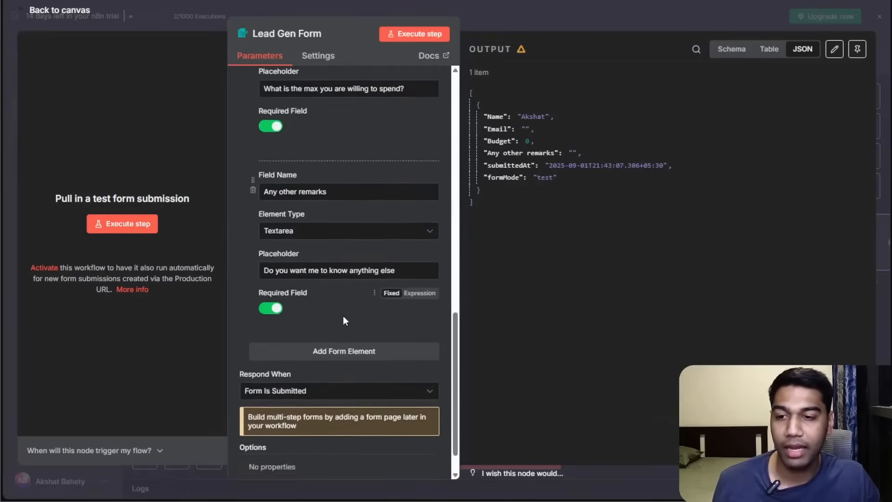
# Add a Button Label option to the form and set it to "Lets get AI".
pyautogui.click(332, 448)
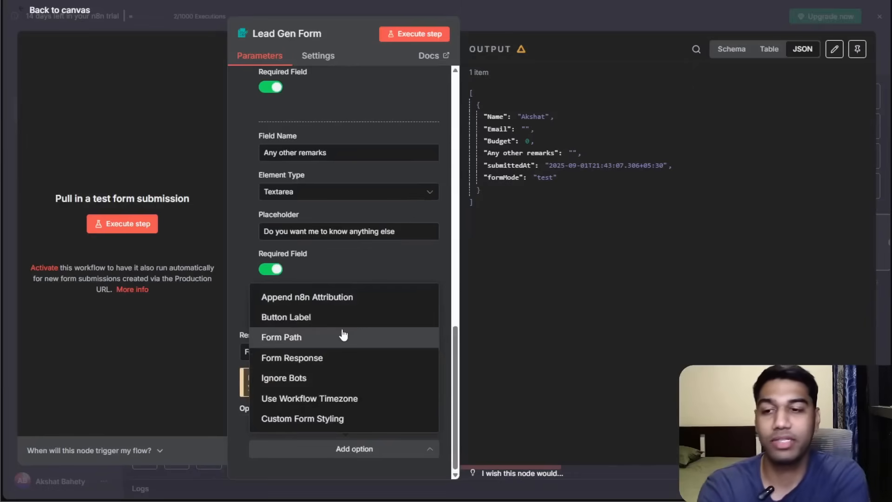
pyautogui.click(309, 318)
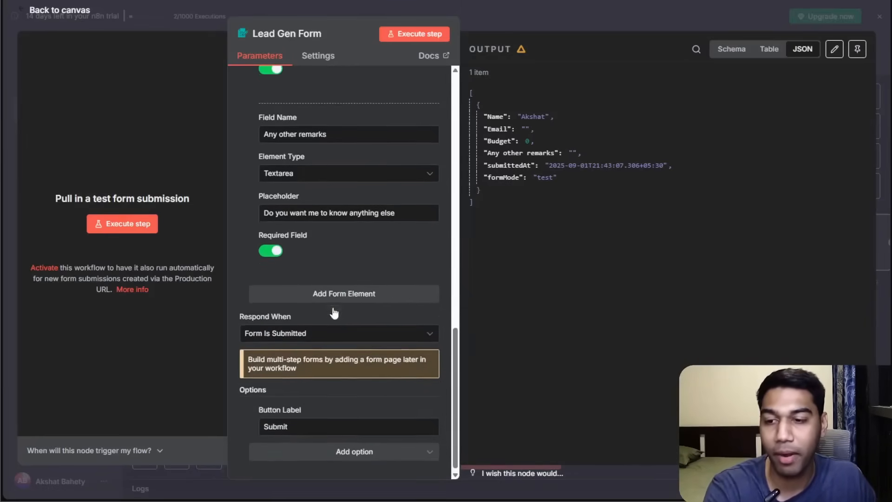
pyautogui.click(315, 429)
pyautogui.hotkey('ctrl', 'a')
pyautogui.write('Lets ge')
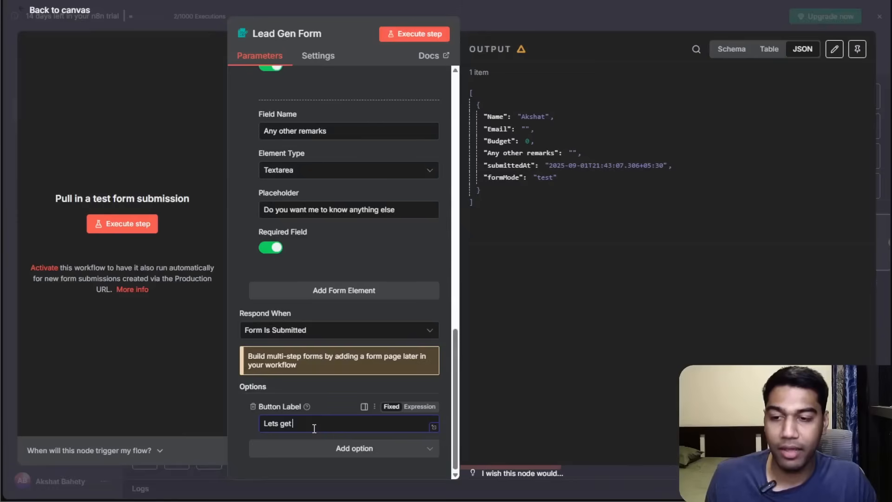
pyautogui.click(343, 449)
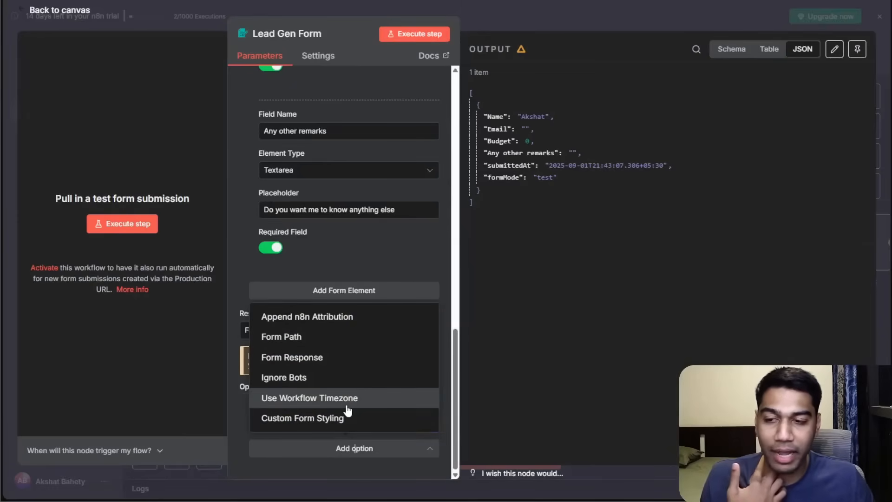
pyautogui.click(334, 422)
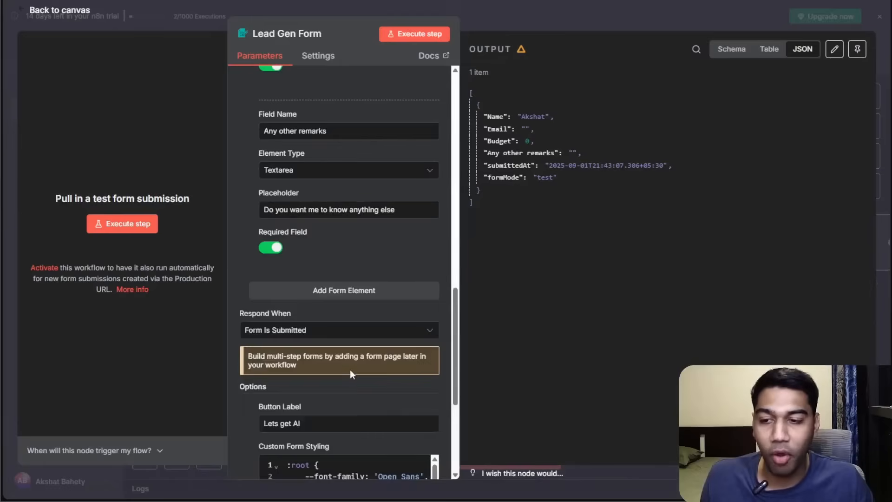
pyautogui.scroll(-4, 350, 373)
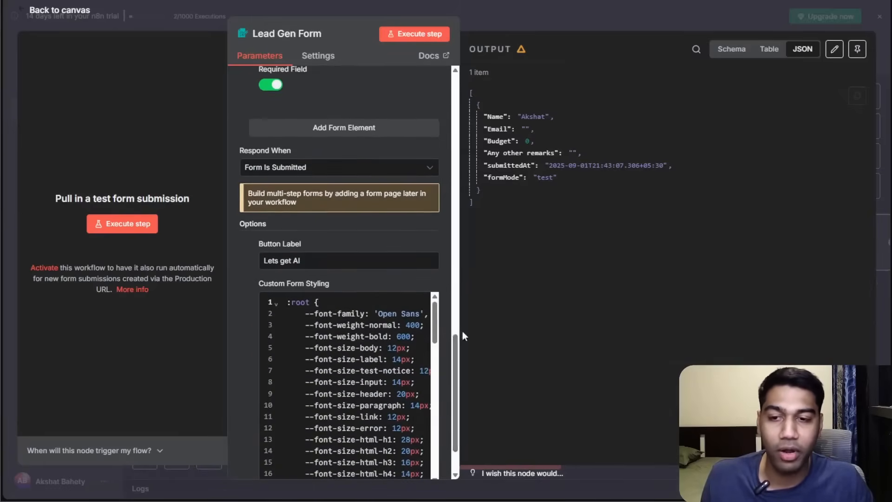
pyautogui.scroll(-2, 261, 247)
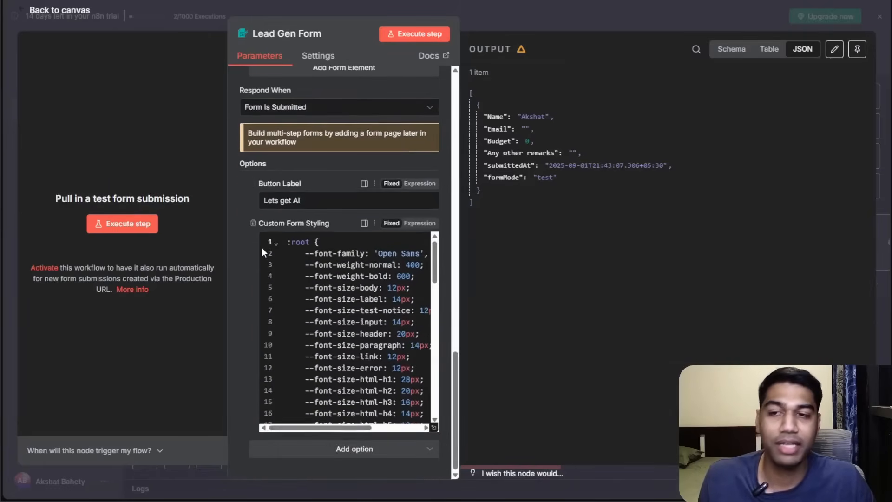
pyautogui.click(253, 224)
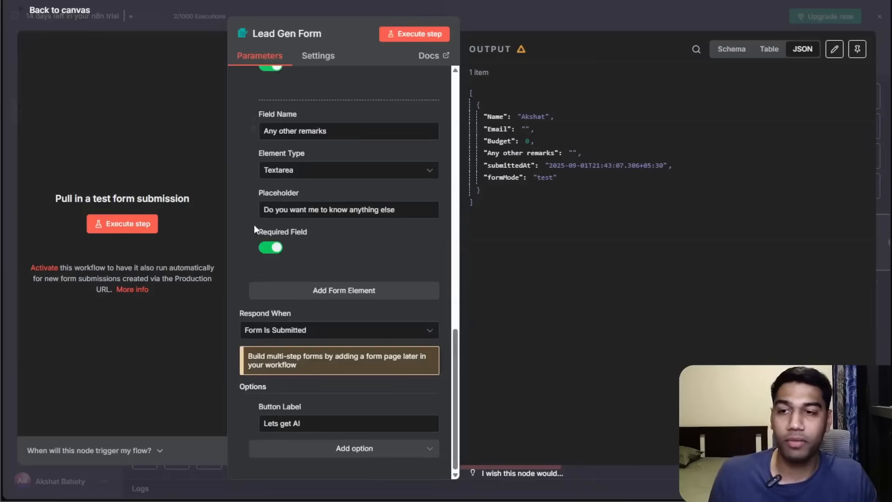
# Execute the form step again to open the updated test form.
pyautogui.scroll(15, 288, 163)
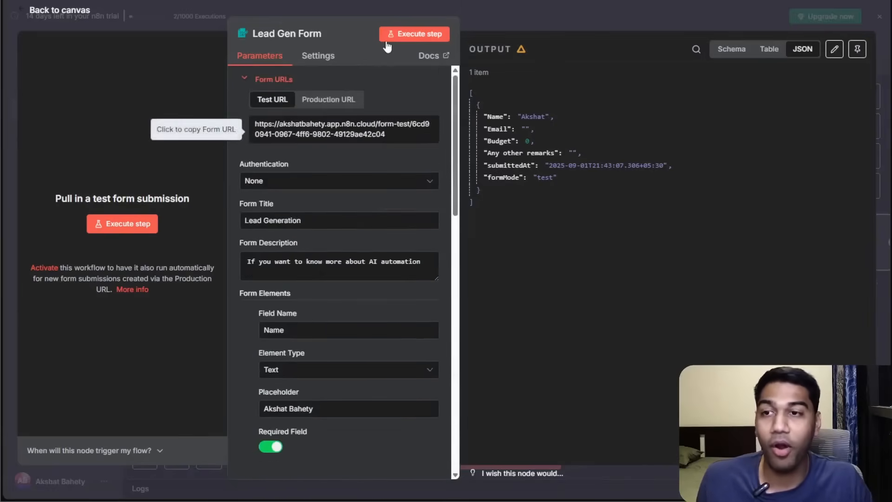
pyautogui.click(399, 36)
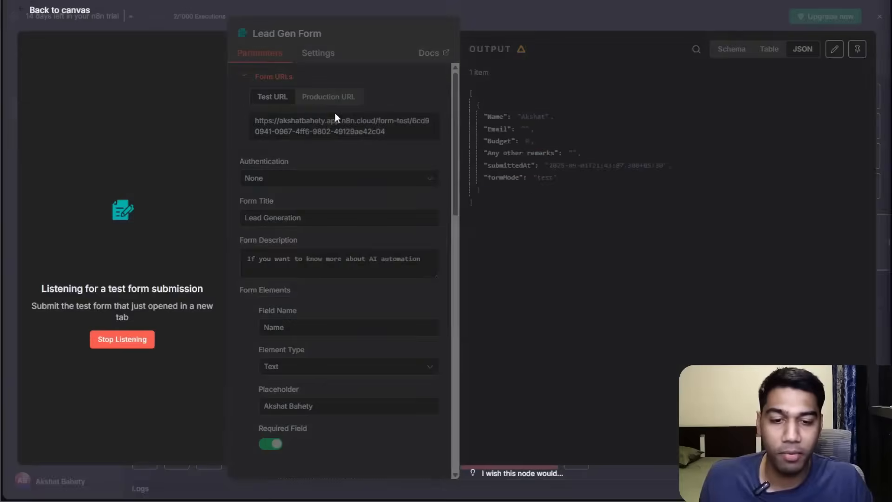
pyautogui.click(139, 340)
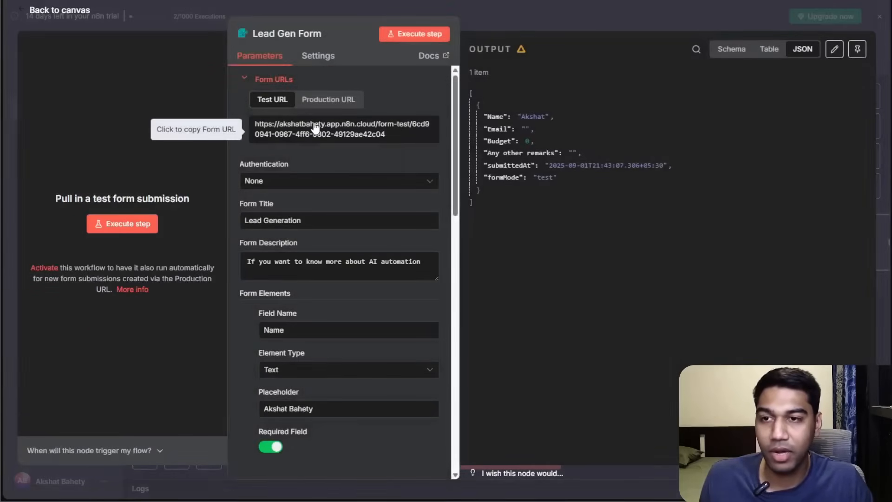
pyautogui.click(401, 35)
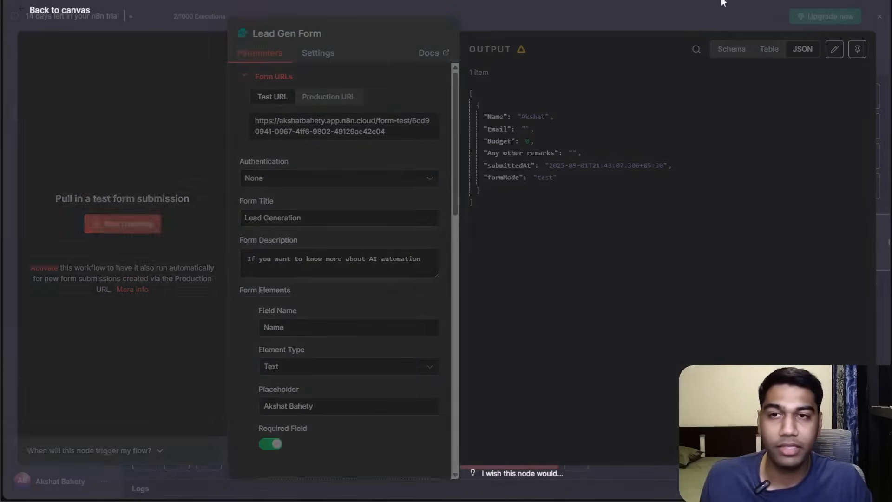
pyautogui.press('Return')
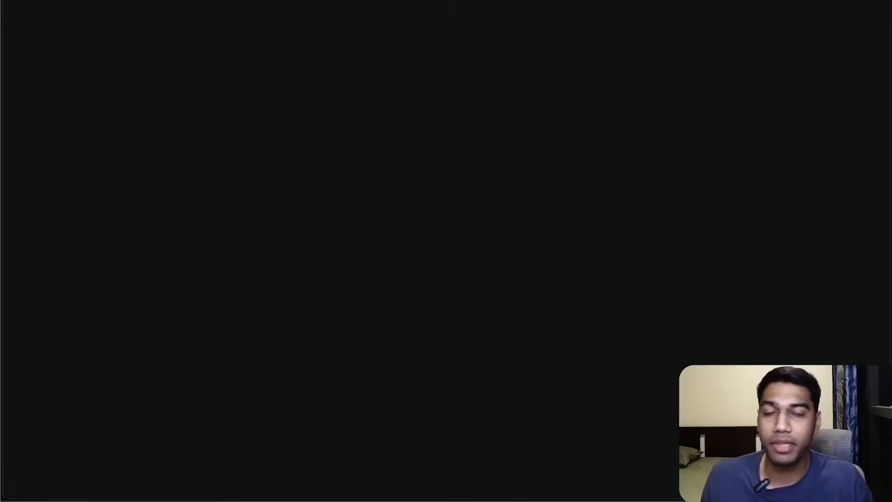
# Submit the test form with a name, an e-mail address, a budget of 800 and the remark NO.
pyautogui.click(463, 144)
pyautogui.write('Akshat')
pyautogui.press('Tab')
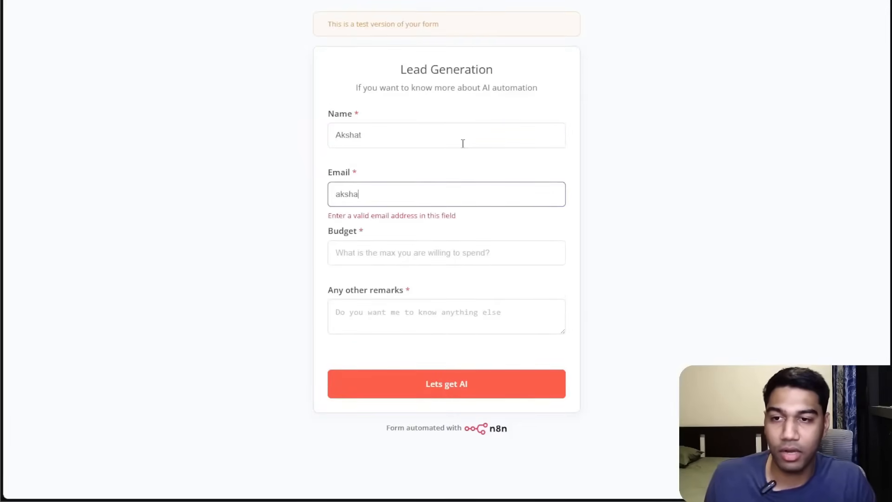
pyautogui.press('Tab')
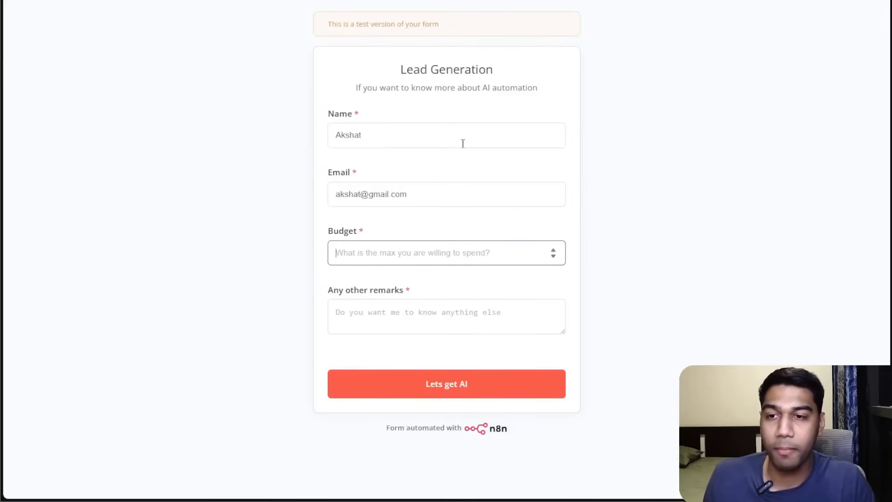
pyautogui.write('800')
pyautogui.press('Tab')
pyautogui.write('N')
pyautogui.press('BackSpace')
pyautogui.press('BackSpace')
pyautogui.click(470, 383)
pyautogui.click(450, 318)
pyautogui.write('NO')
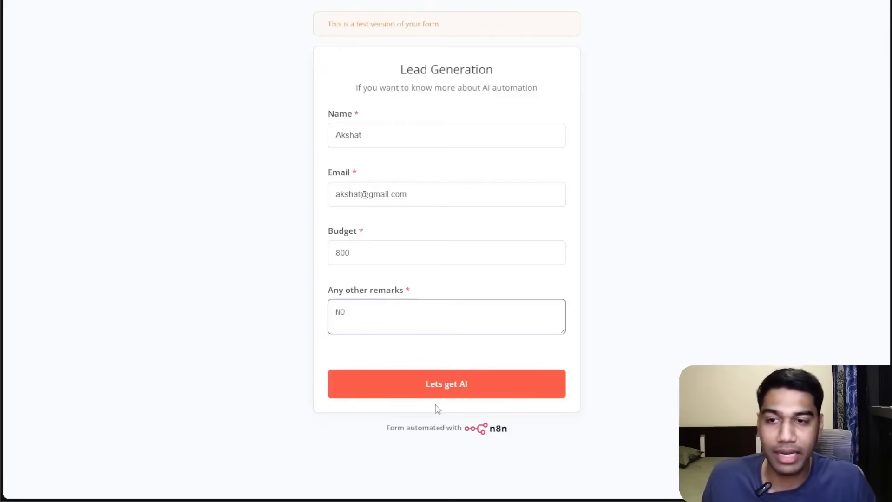
pyautogui.click(429, 384)
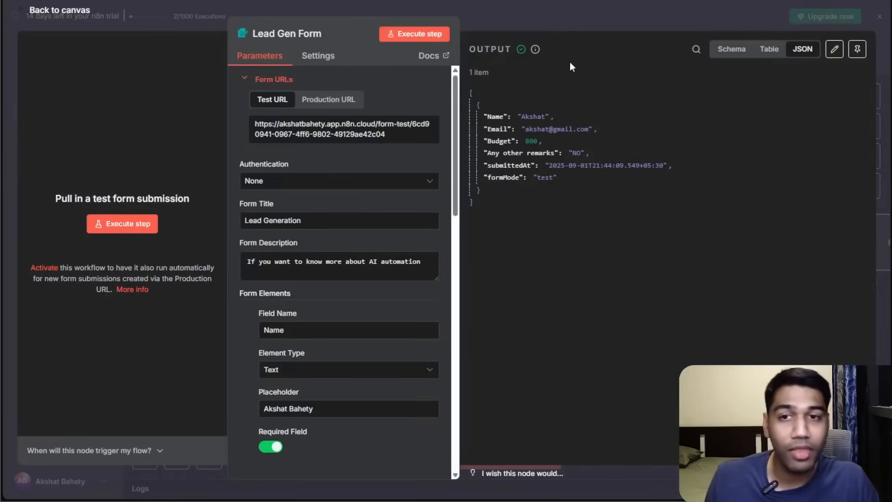
# Search for a sheet node after the Lead Gen Form and open the Google Sheets actions list.
pyautogui.click(689, 18)
pyautogui.moveTo(521, 340); pyautogui.dragTo(334, 325)
pyautogui.moveTo(446, 234); pyautogui.dragTo(478, 179)
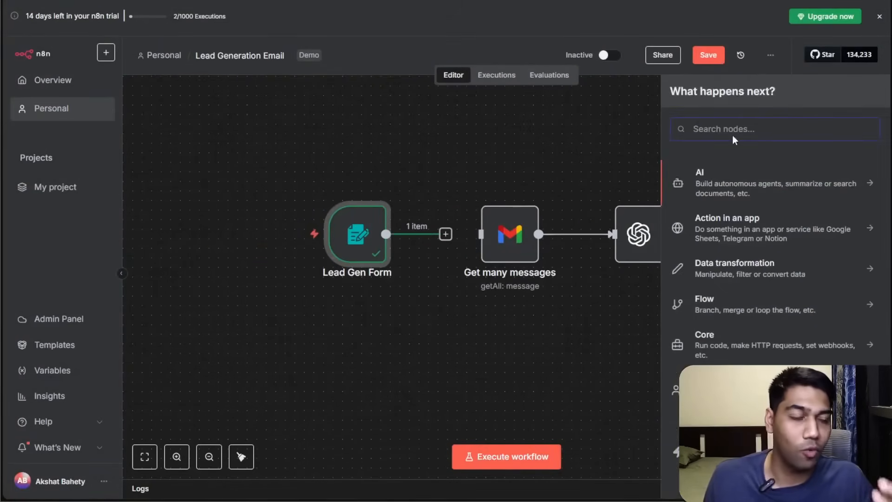
pyautogui.write('sheet')
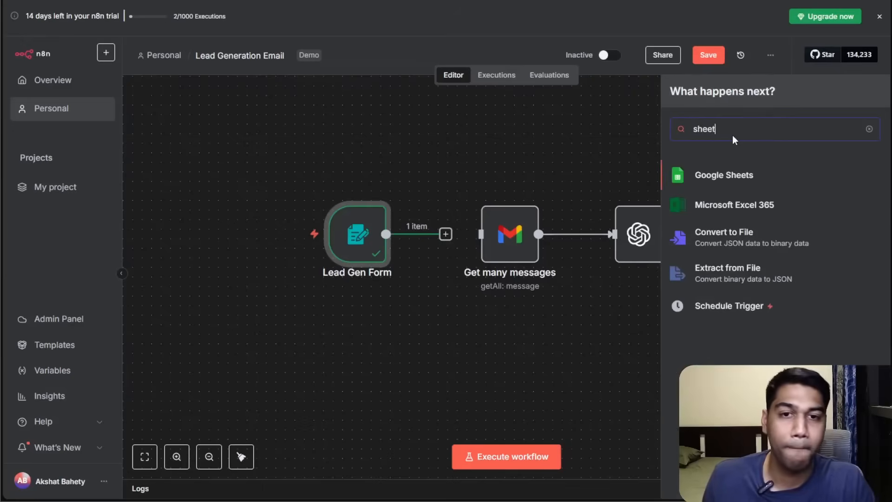
pyautogui.click(740, 167)
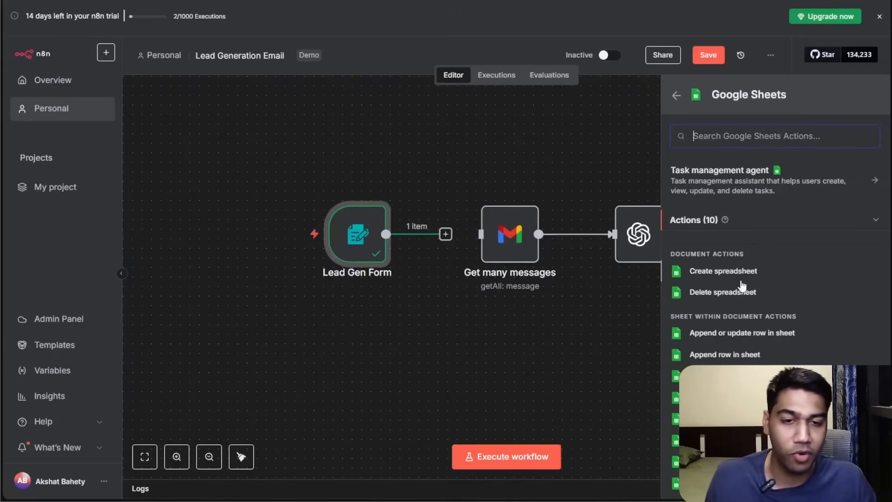
pyautogui.scroll(-1, 742, 285)
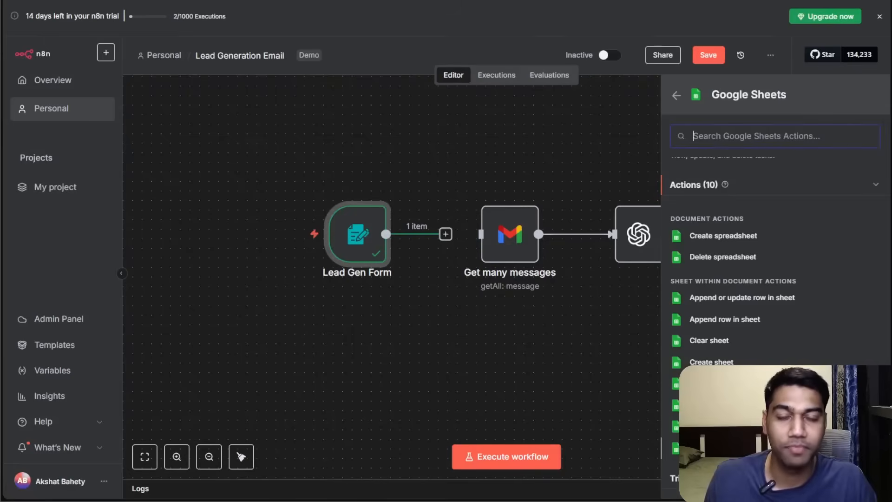
# Create a new blank Google Sheets spreadsheet in a new tab and close the Tables side panel.
pyautogui.click(740, 55)
pyautogui.hotkey('ctrl', 't')
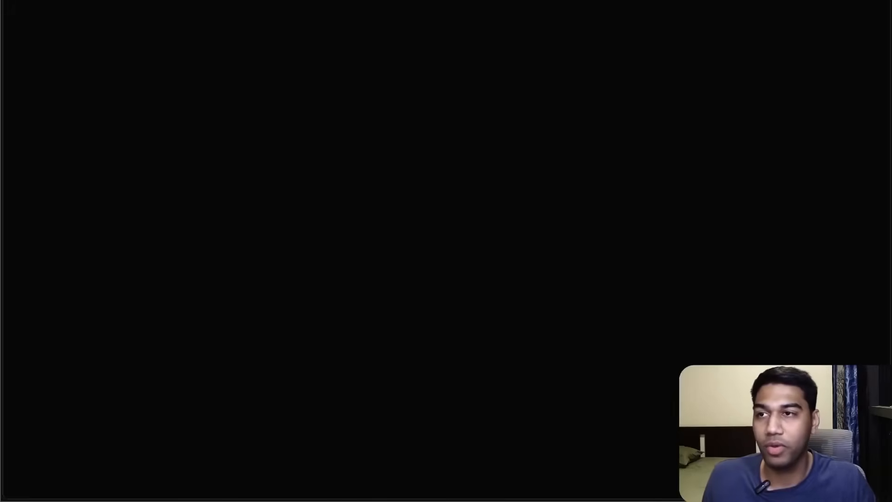
pyautogui.hotkey('ctrl', 'w')
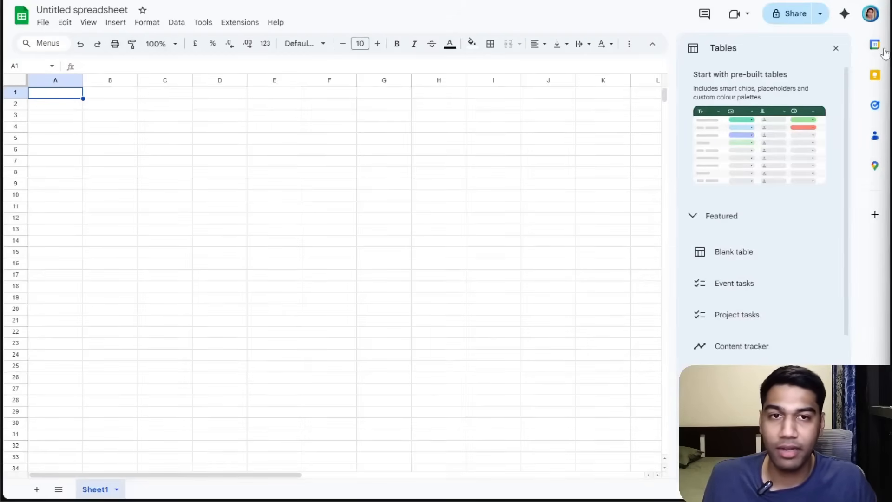
pyautogui.click(836, 48)
pyautogui.click(43, 22)
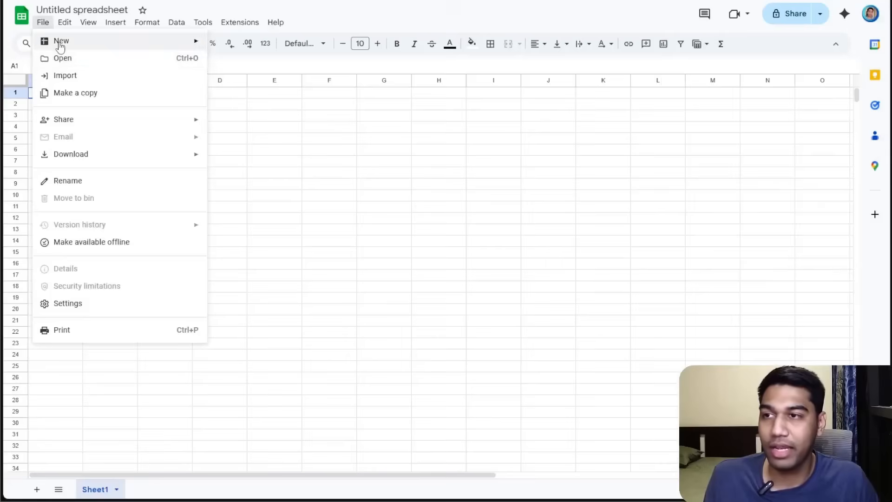
pyautogui.click(427, 136)
# Rename the spreadsheet to "Lead Gen" and select column A.
pyautogui.click(62, 9)
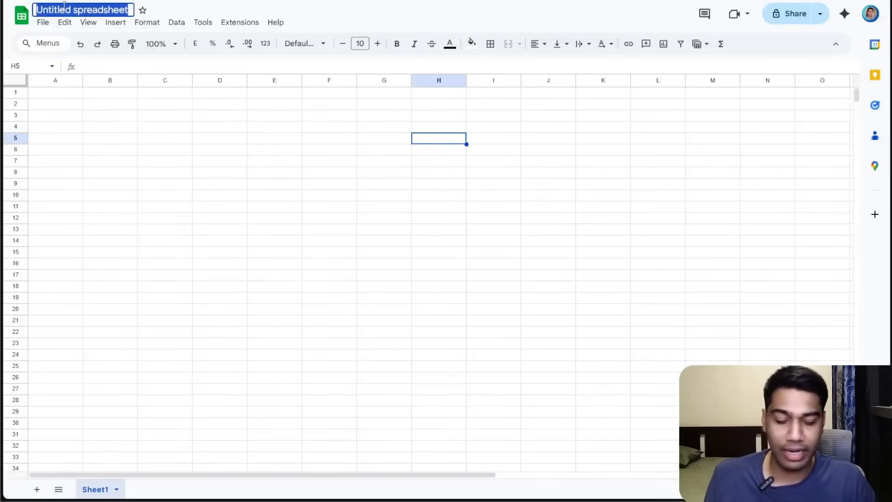
pyautogui.write('Lead Gen')
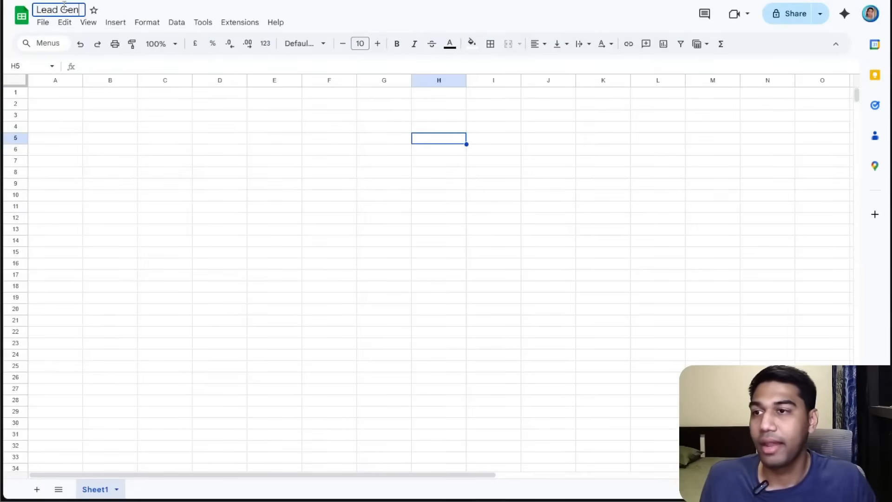
pyautogui.click(114, 106)
pyautogui.click(67, 95)
pyautogui.click(46, 86)
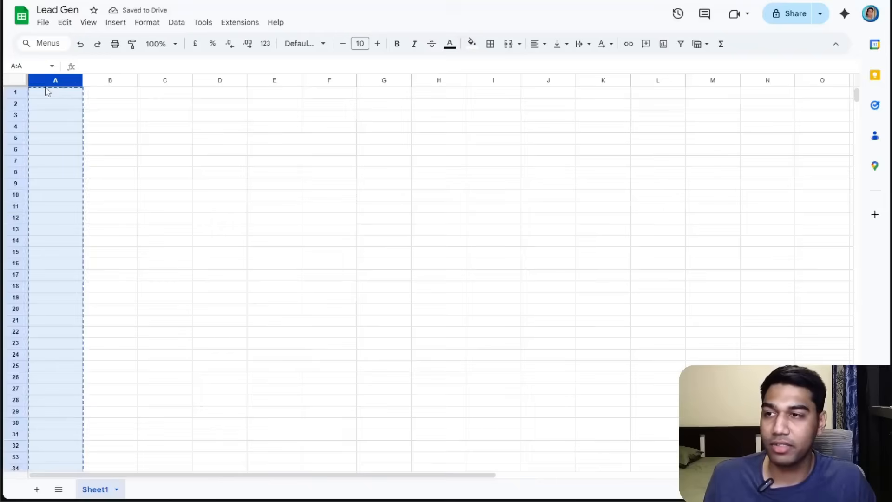
# Enter the column headers Name, Email, Budget and Remarks across the first row of the sheet.
pyautogui.doubleClick(56, 95)
pyautogui.write('Name')
pyautogui.press('Tab')
pyautogui.write('Email')
pyautogui.press('Tab')
pyautogui.write('Ph')
pyautogui.press('BackSpace')
pyautogui.press('BackSpace')
pyautogui.write('Budget')
pyautogui.press('Tab')
pyautogui.write('Remarks')
pyautogui.press('Return')
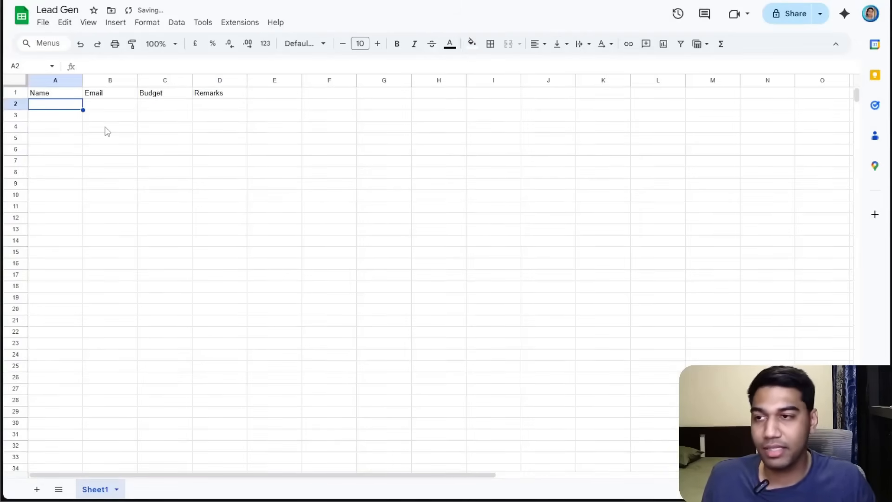
pyautogui.click(24, 80)
pyautogui.click(329, 229)
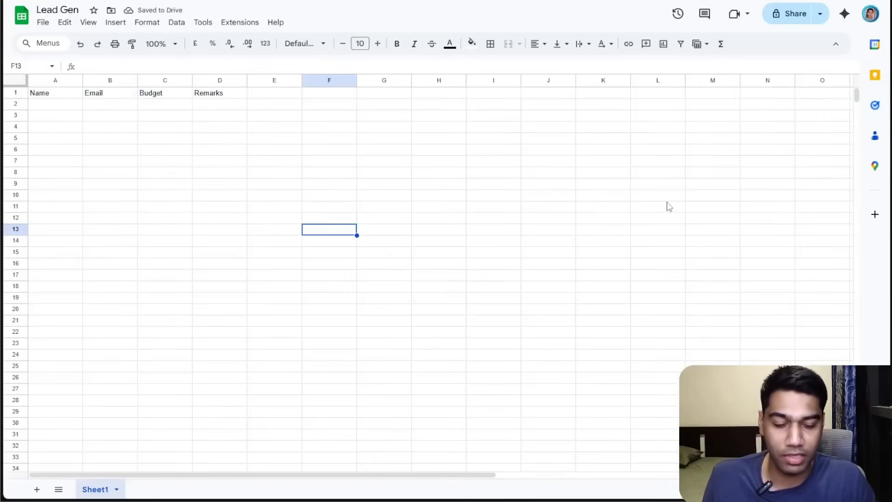
pyautogui.hotkey('ctrl', '+')
pyautogui.hotkey('ctrl', '+')
pyautogui.hotkey('ctrl', '+')
# Return to the workflow and add the Google Sheets Update row in sheet action after the Lead Gen Form.
pyautogui.click(445, 227)
pyautogui.click(223, 213)
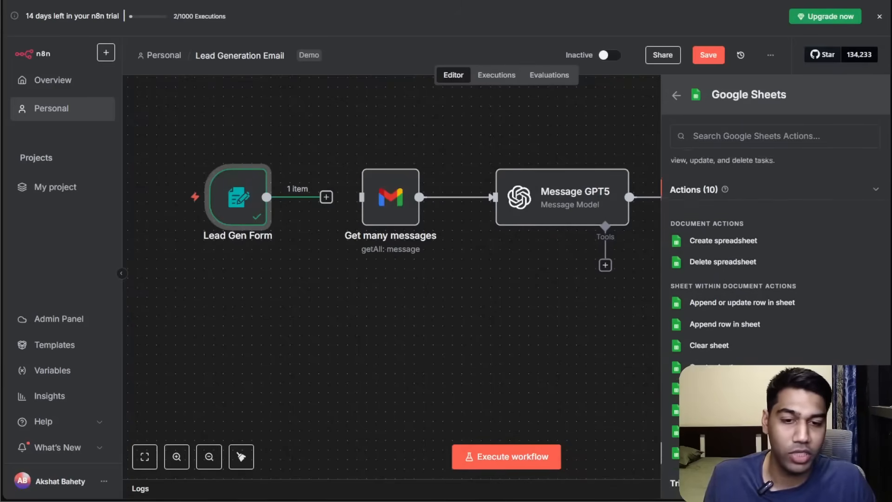
pyautogui.scroll(1, 775, 279)
pyautogui.click(725, 484)
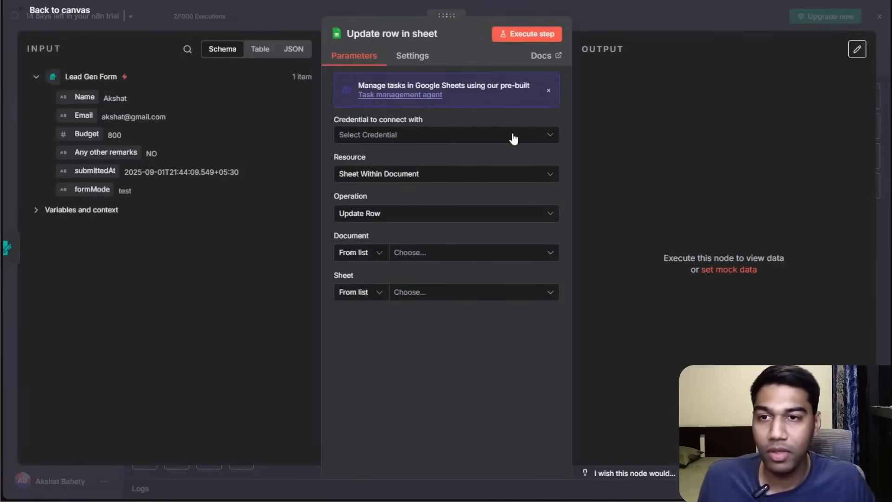
# Create a new Google Sheets credential by signing in with Google and authorizing access for the chosen account.
pyautogui.click(514, 138)
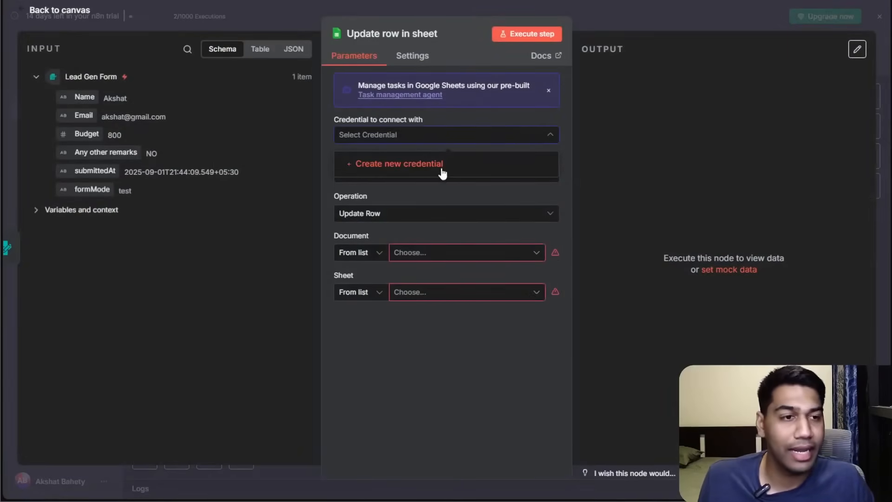
pyautogui.click(442, 165)
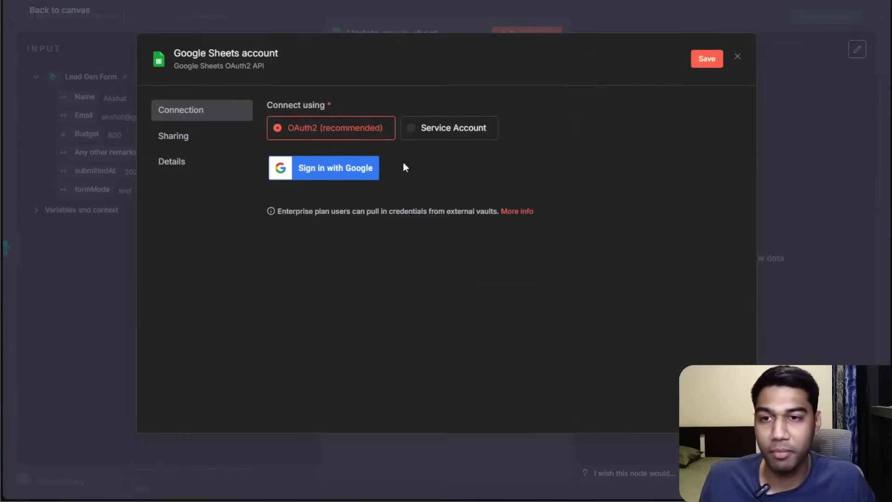
pyautogui.click(345, 175)
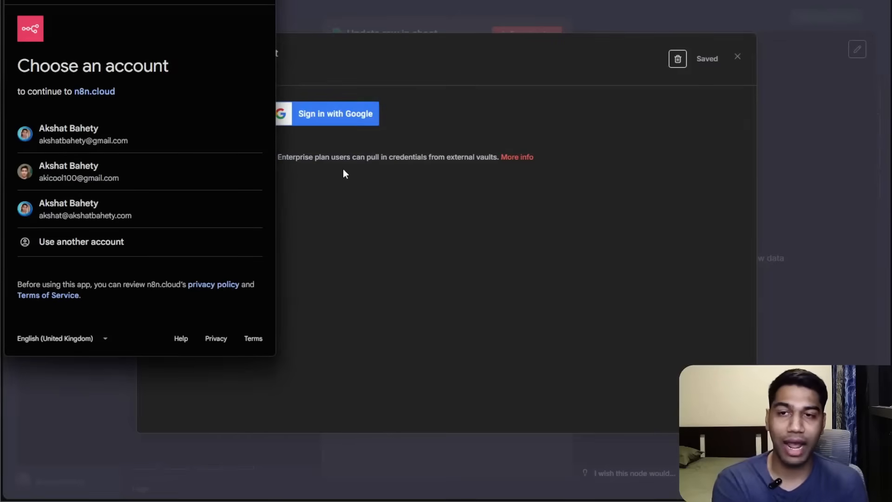
pyautogui.click(197, 210)
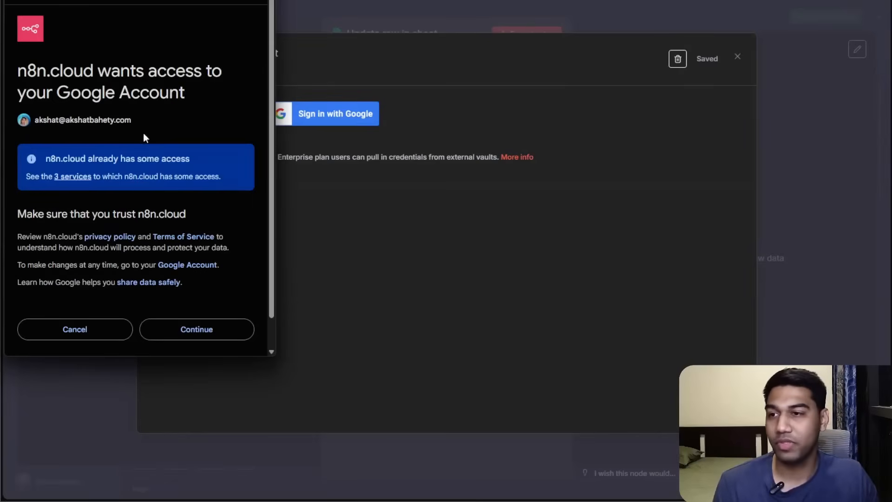
pyautogui.scroll(-1, 158, 209)
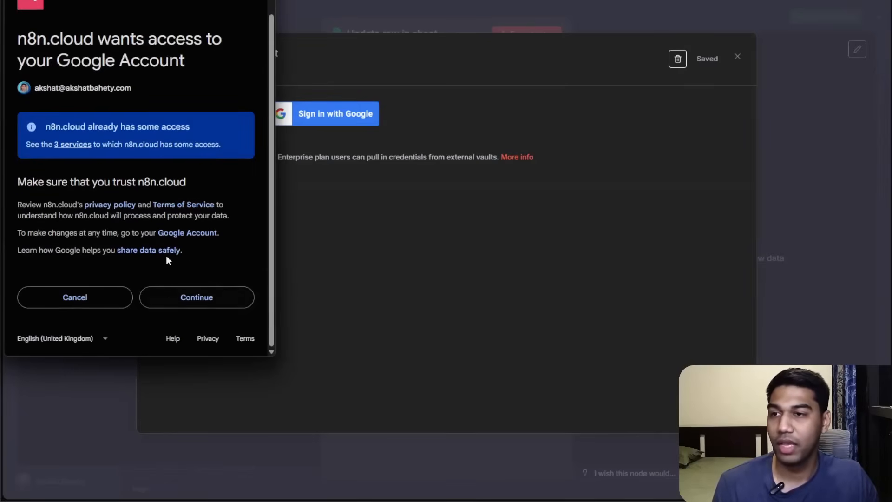
pyautogui.click(170, 304)
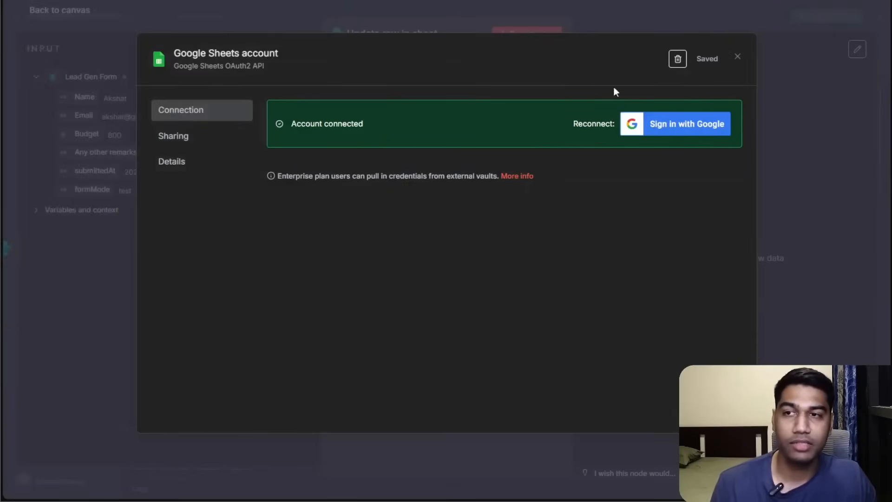
# Rename the credential to the account's domain name, save it and close the credential dialog.
pyautogui.click(255, 56)
pyautogui.write('akshatbahety.com')
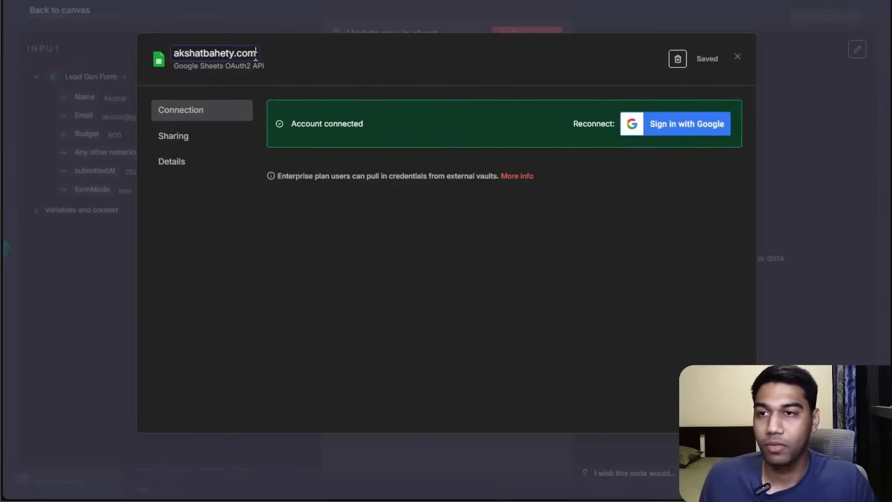
pyautogui.click(379, 78)
pyautogui.click(706, 59)
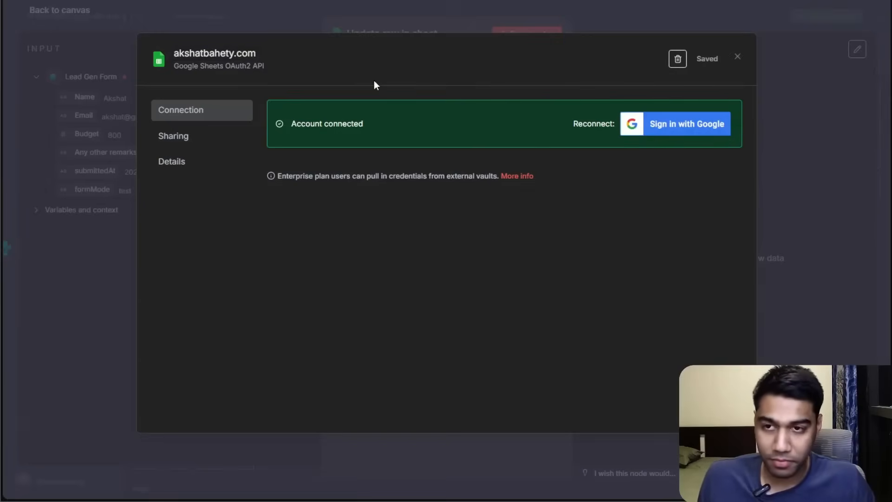
pyautogui.click(742, 58)
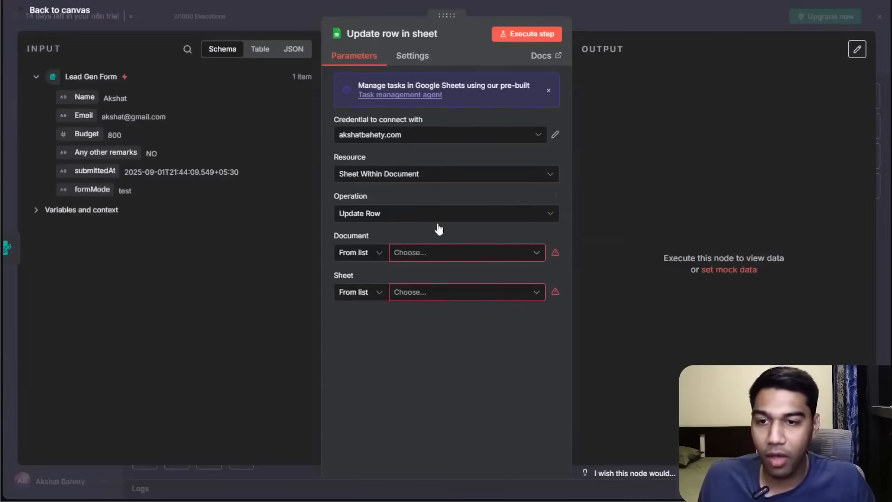
# Select the Lead Gen document and its Sheet1 sheet in the node.
pyautogui.click(434, 255)
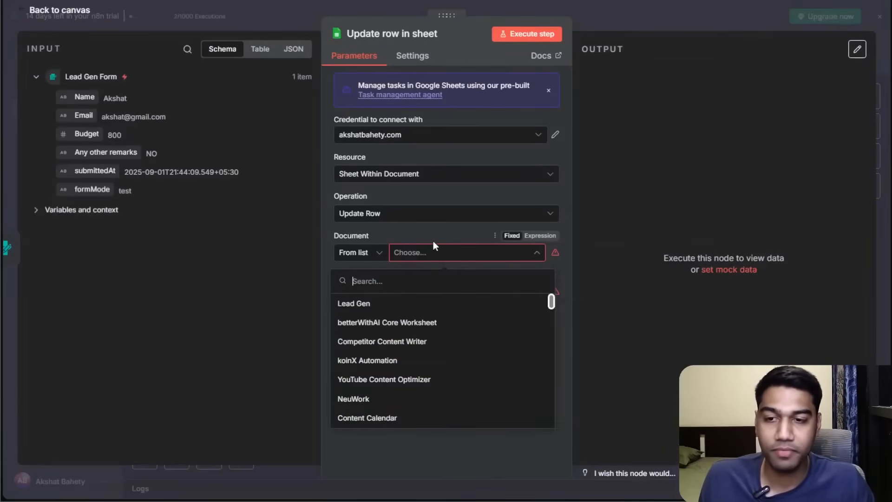
pyautogui.click(434, 300)
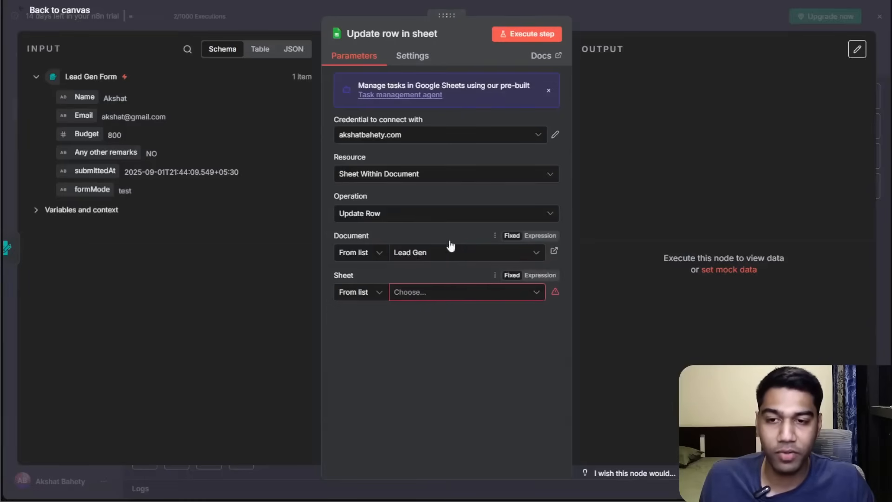
pyautogui.click(433, 292)
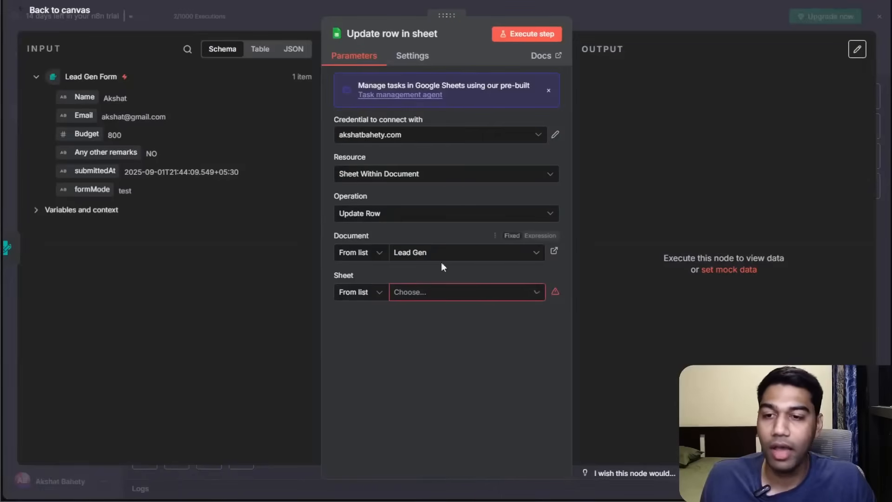
pyautogui.click(432, 294)
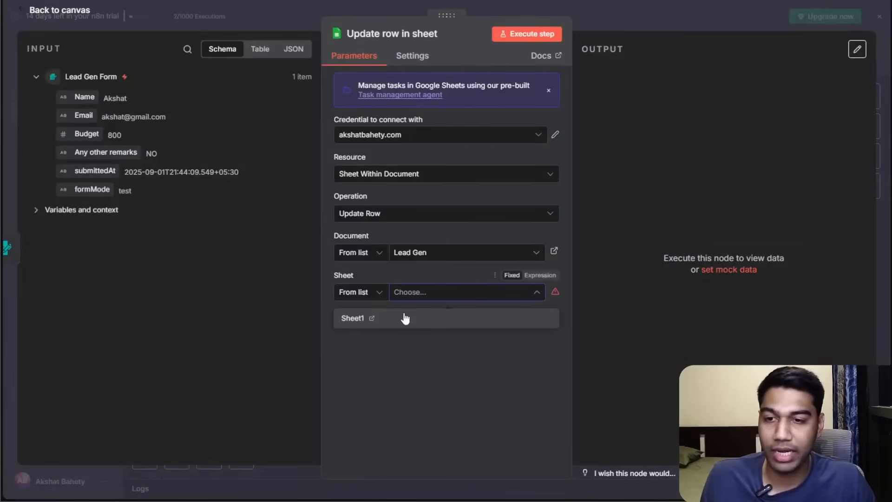
pyautogui.click(405, 316)
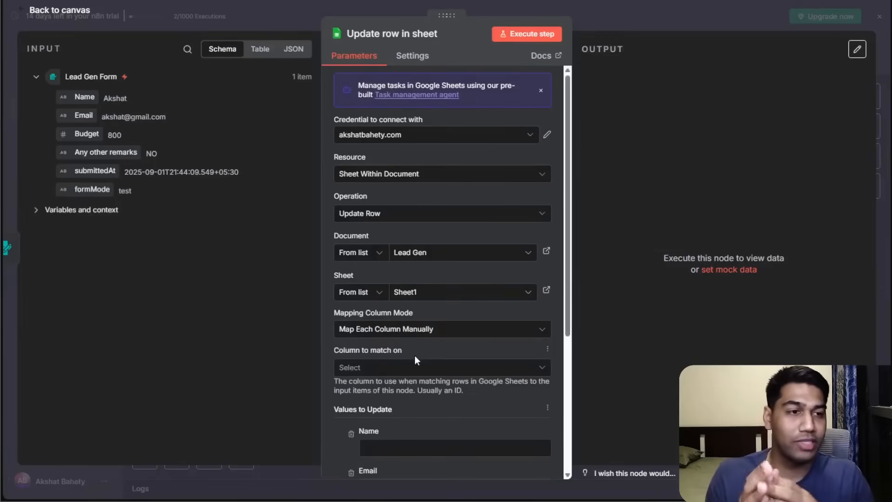
pyautogui.scroll(-3, 420, 350)
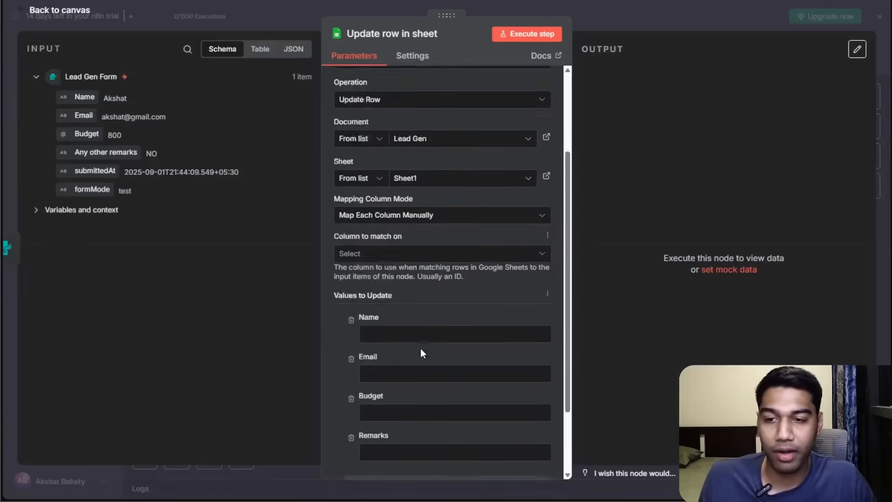
pyautogui.click(401, 168)
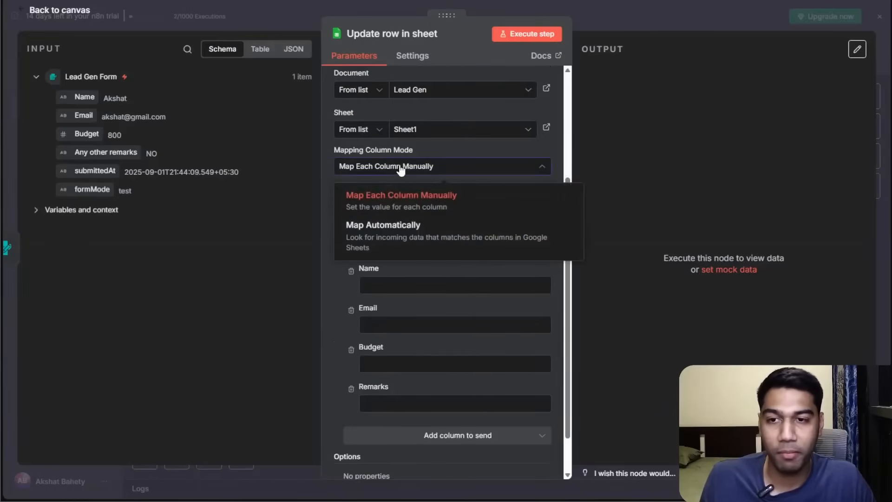
pyautogui.click(416, 249)
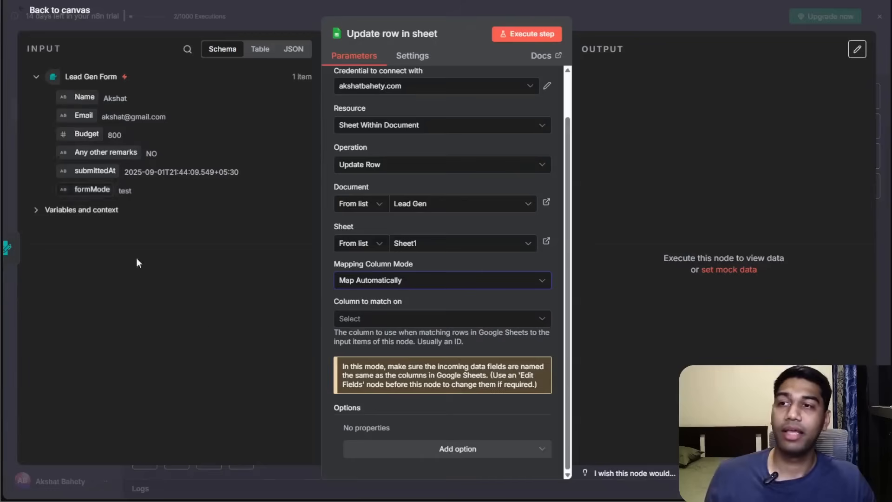
pyautogui.click(398, 316)
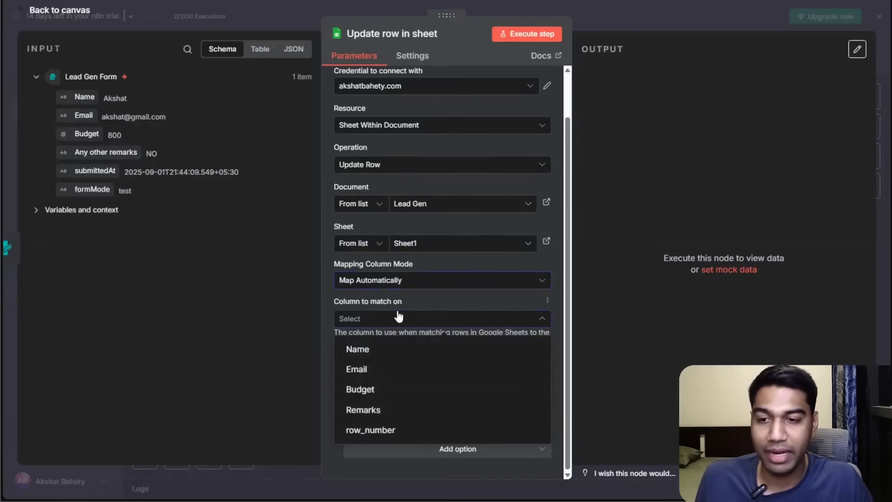
pyautogui.click(398, 280)
pyautogui.click(397, 319)
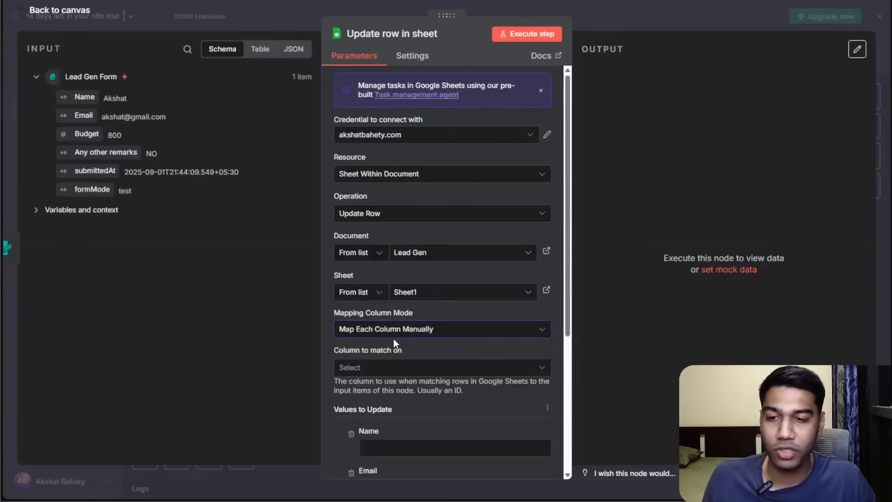
# Change the node's operation to Append Row.
pyautogui.scroll(-3, 403, 271)
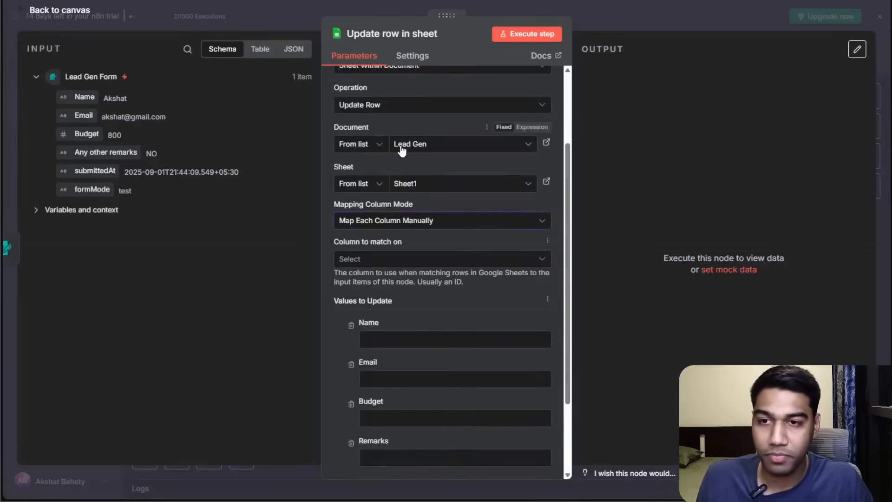
pyautogui.scroll(3, 401, 149)
pyautogui.click(398, 214)
pyautogui.scroll(-2, 396, 265)
pyautogui.scroll(2, 396, 265)
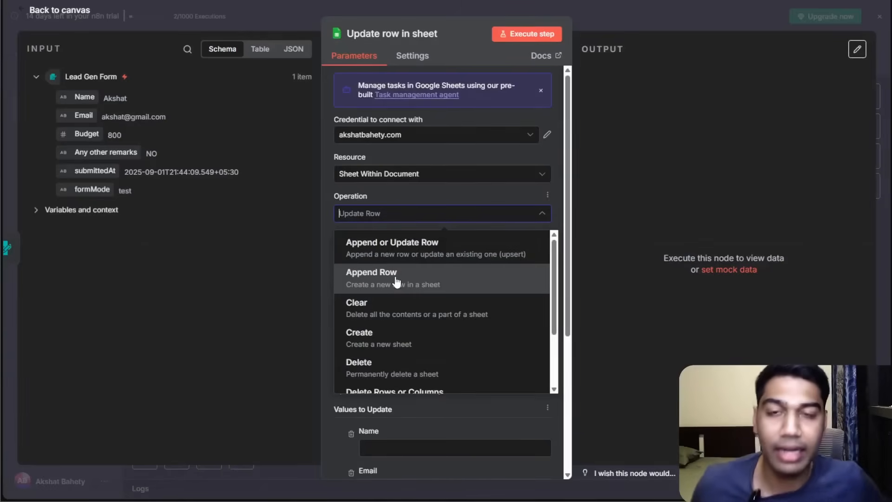
pyautogui.click(427, 284)
pyautogui.scroll(-3, 465, 300)
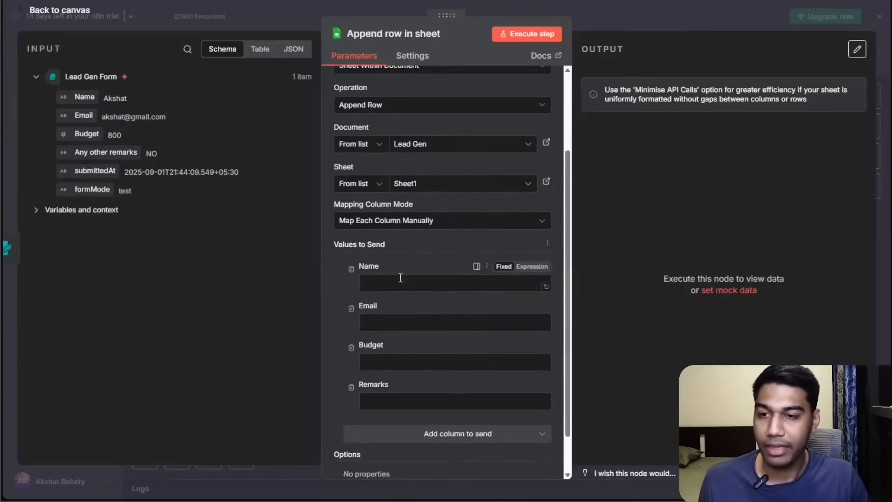
# Map the form's Name and Email fields into the Name and Email columns to send.
pyautogui.moveTo(73, 95); pyautogui.dragTo(458, 286)
pyautogui.click(434, 376)
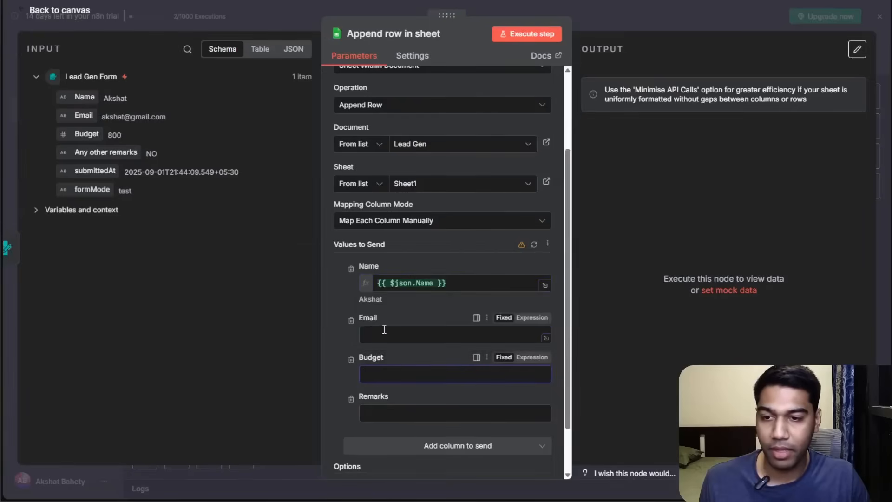
pyautogui.moveTo(93, 117); pyautogui.dragTo(421, 341)
pyautogui.click(288, 343)
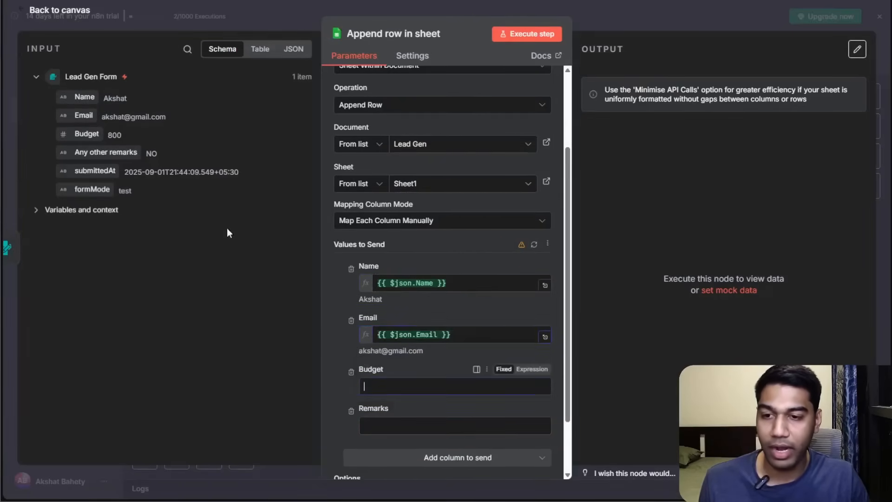
# Map the form's Budget field into the Budget column, re-adding the Budget column after removing it.
pyautogui.moveTo(89, 135); pyautogui.dragTo(400, 386)
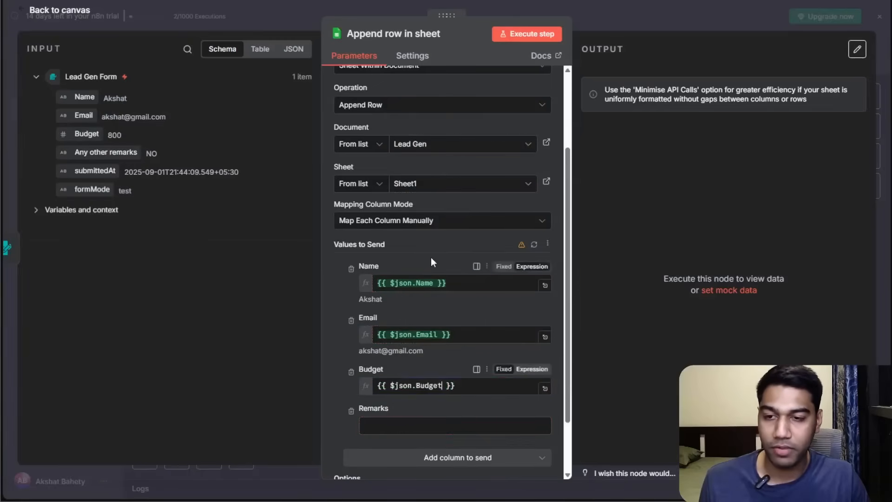
pyautogui.click(351, 301)
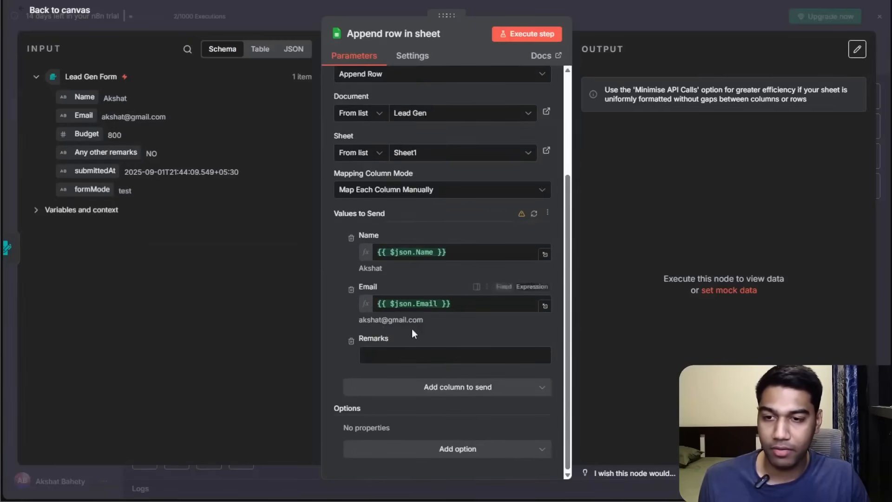
pyautogui.click(455, 387)
pyautogui.click(410, 417)
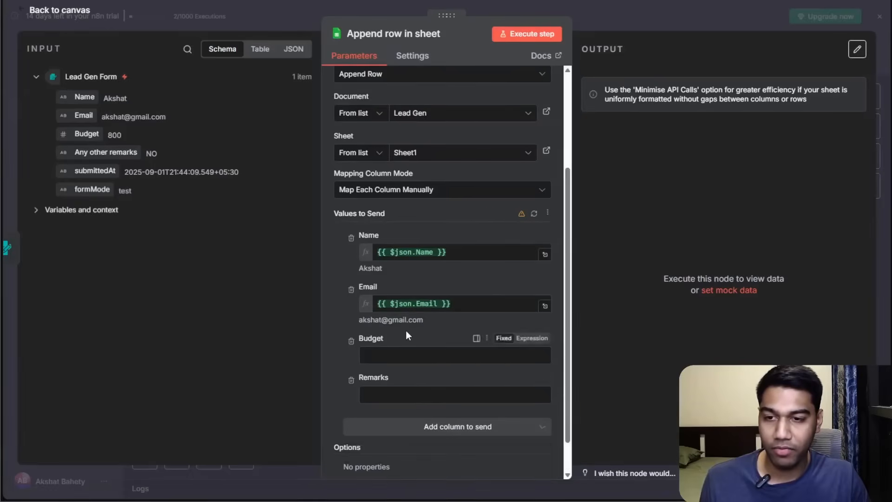
pyautogui.moveTo(85, 135); pyautogui.dragTo(378, 356)
pyautogui.scroll(-1, 367, 337)
pyautogui.click(308, 314)
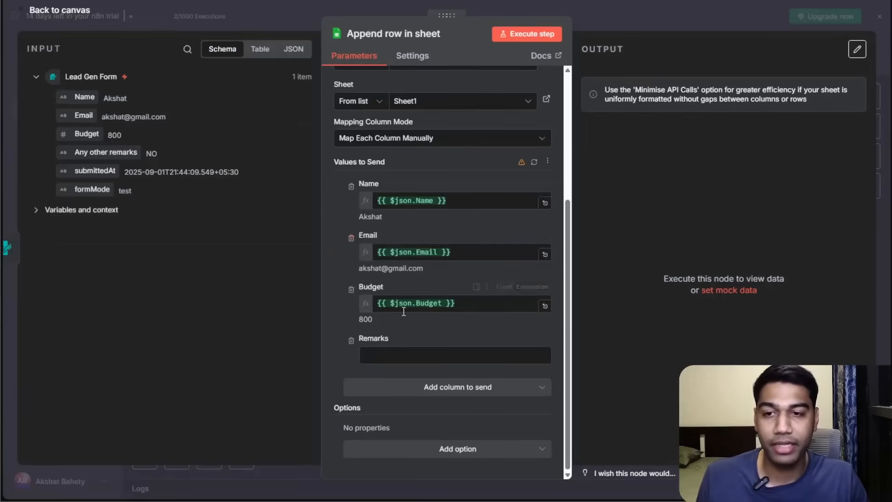
# Remove the Remarks column from the values to send and execute the step to test it.
pyautogui.click(393, 355)
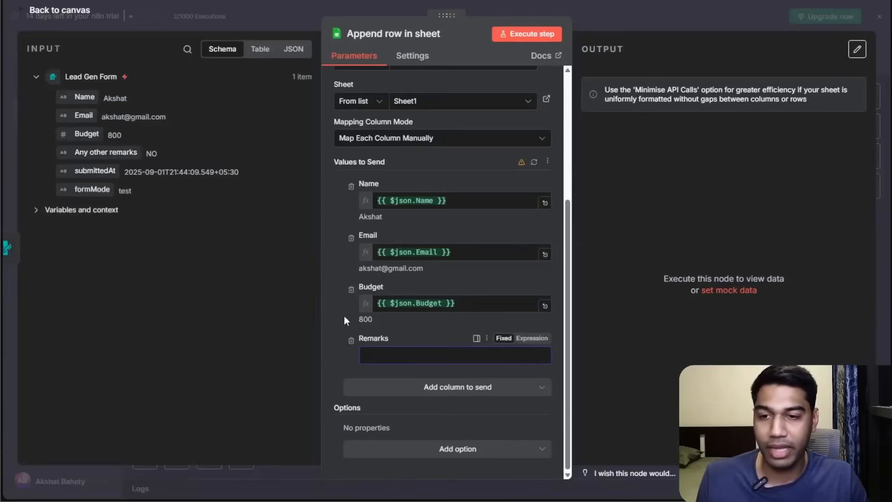
pyautogui.click(350, 342)
pyautogui.scroll(1, 477, 385)
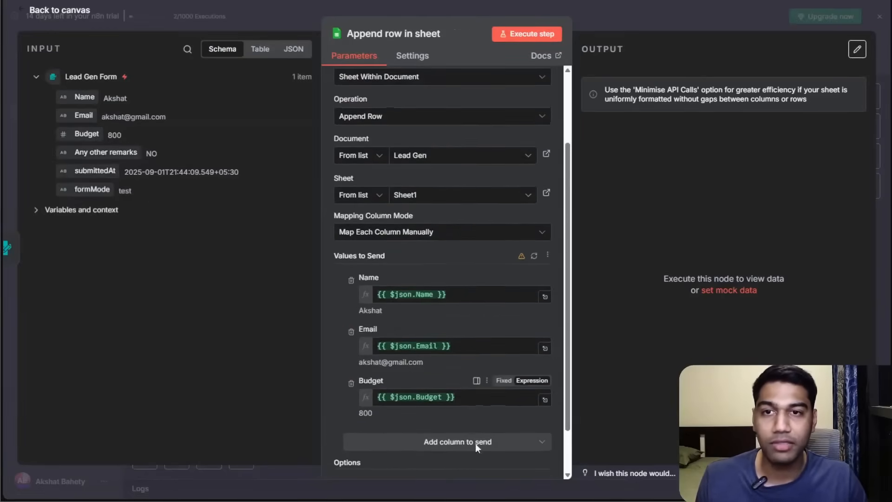
pyautogui.click(524, 34)
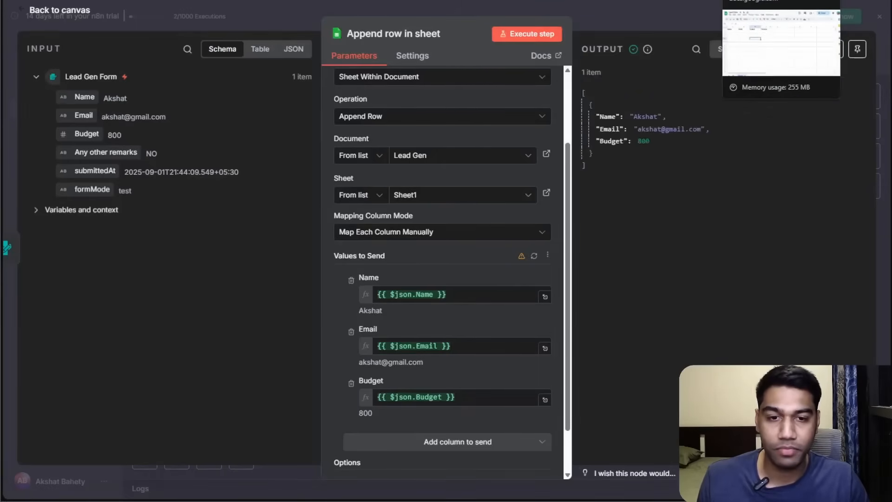
# Add a Remarks column to send, map the form's 'Any other remarks' field into it, and execute the step.
pyautogui.click(762, 0)
pyautogui.click(336, 157)
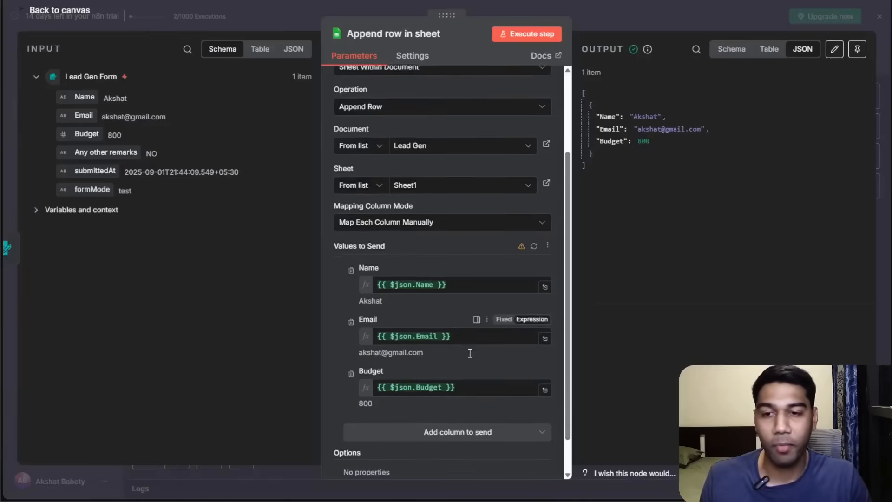
pyautogui.scroll(-2, 469, 352)
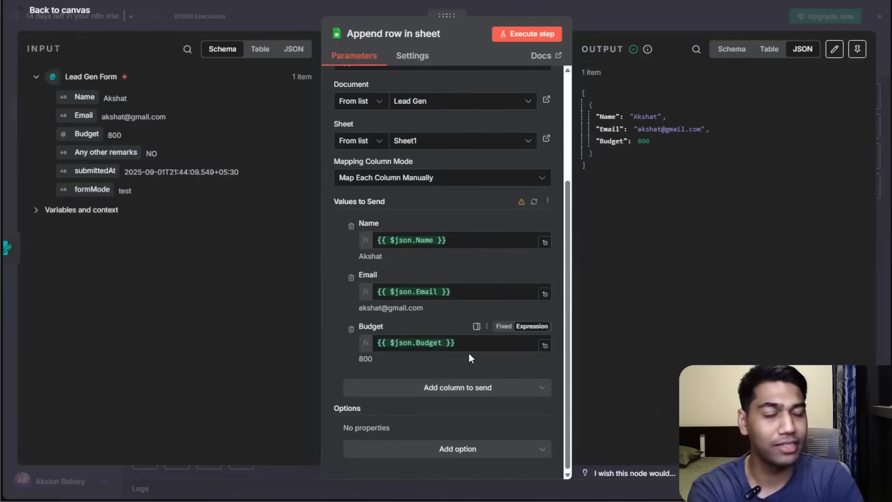
pyautogui.click(467, 386)
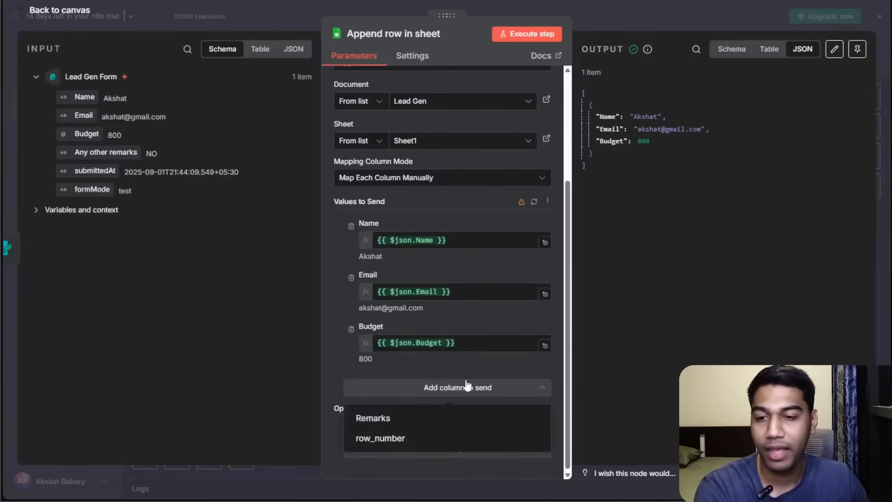
pyautogui.click(395, 419)
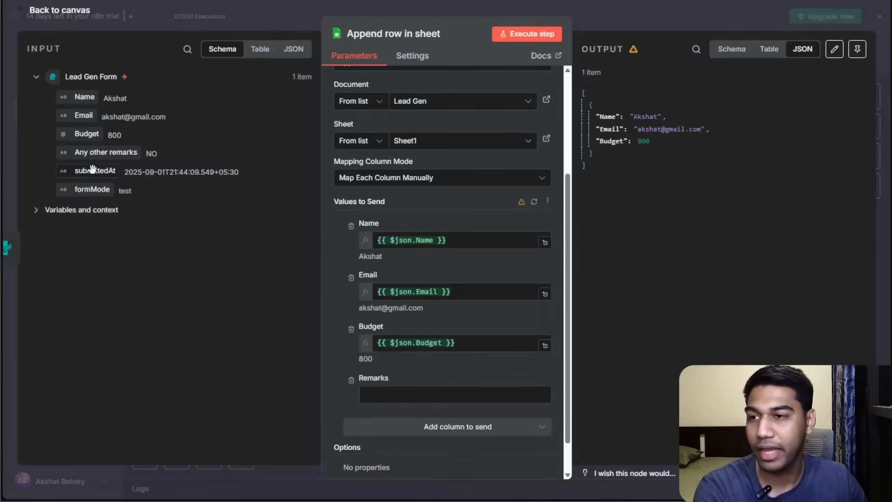
pyautogui.moveTo(90, 151); pyautogui.dragTo(394, 395)
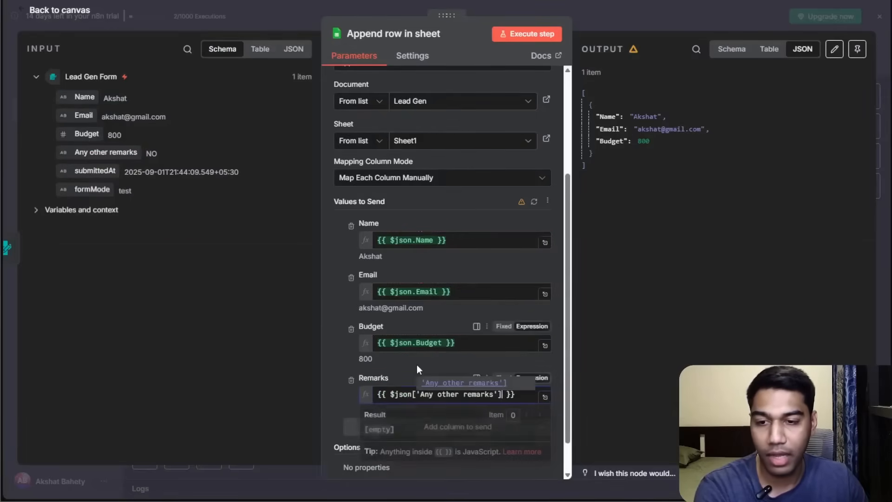
pyautogui.scroll(4, 421, 278)
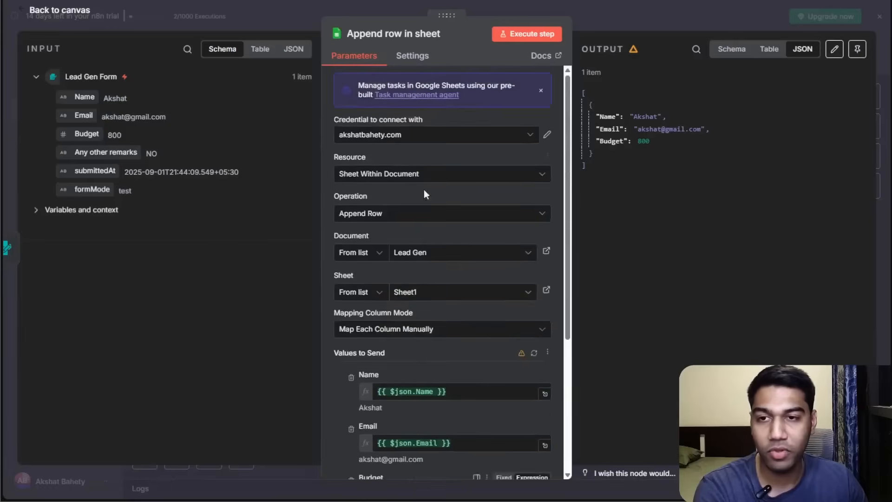
pyautogui.click(515, 32)
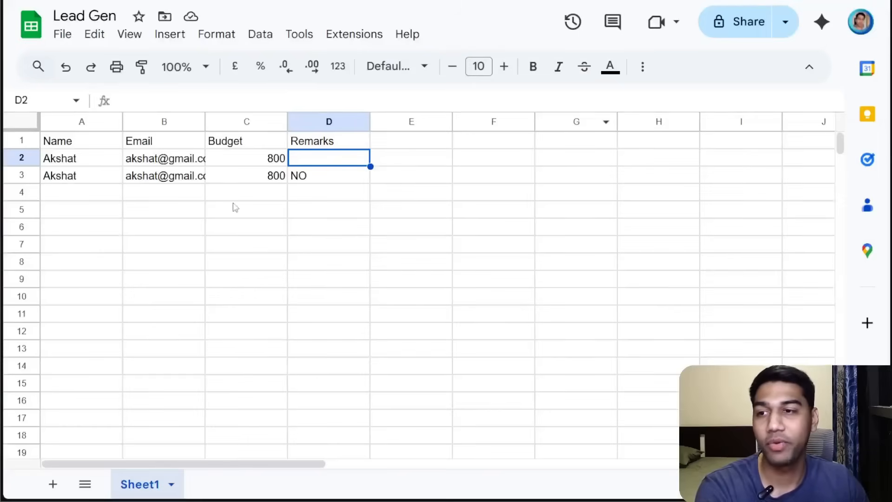
# Change the node's operation to Append or Update Row.
pyautogui.click(189, 182)
pyautogui.click(277, 176)
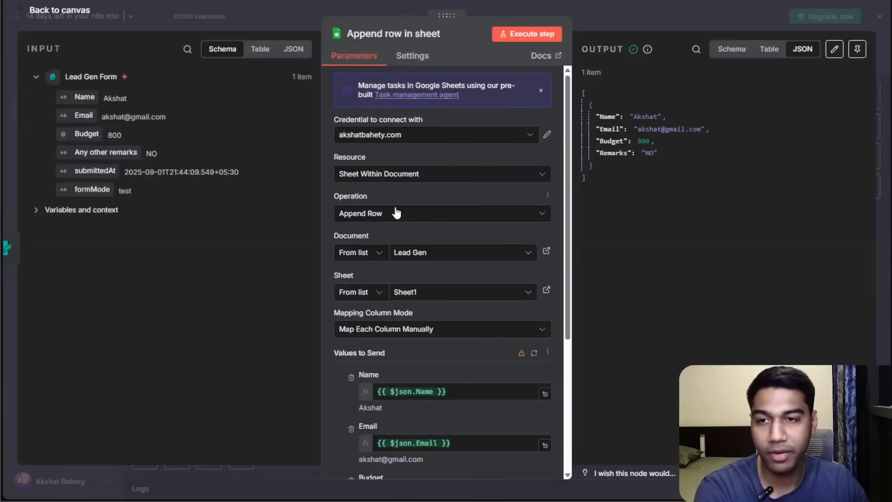
pyautogui.click(490, 218)
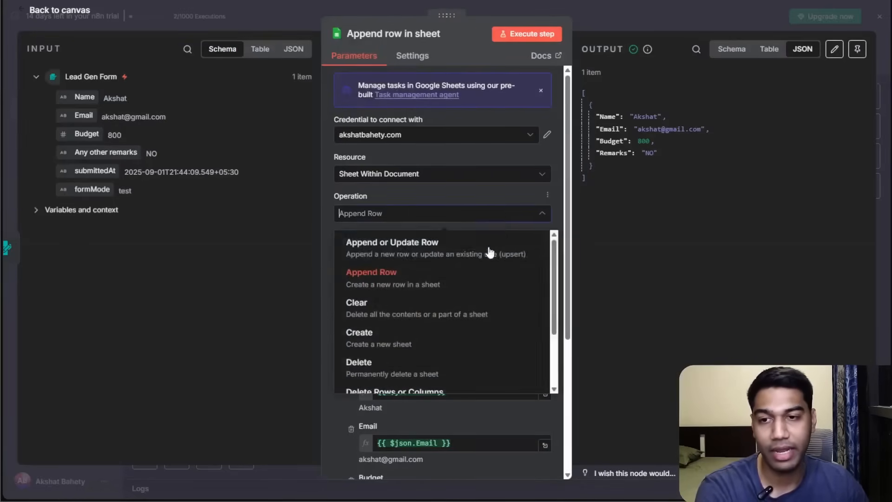
pyautogui.moveTo(556, 277)
pyautogui.mouseDown()
pyautogui.moveTo(554, 372)
pyautogui.moveTo(548, 281)
pyautogui.mouseUp()
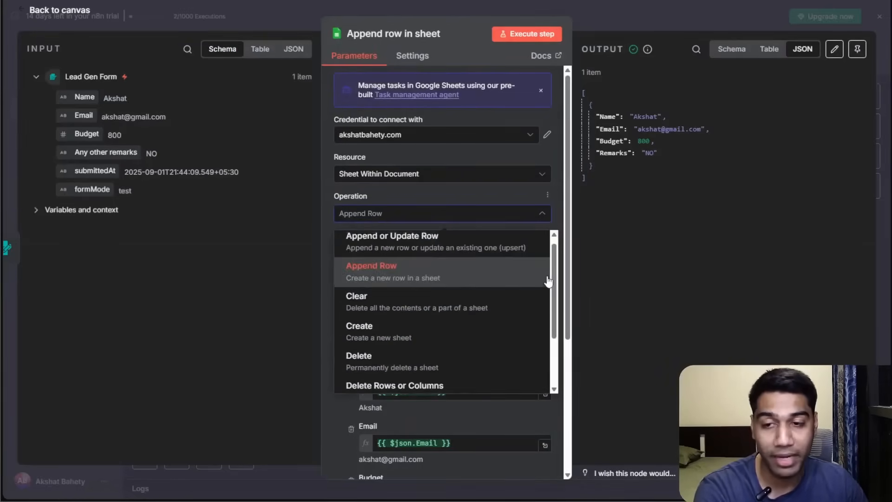
pyautogui.click(437, 255)
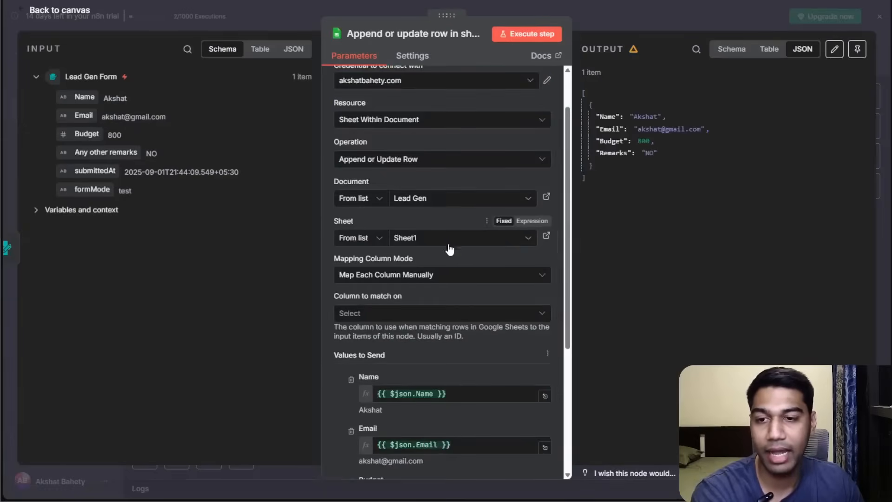
# Set the column to match on to Email.
pyautogui.scroll(-5, 451, 302)
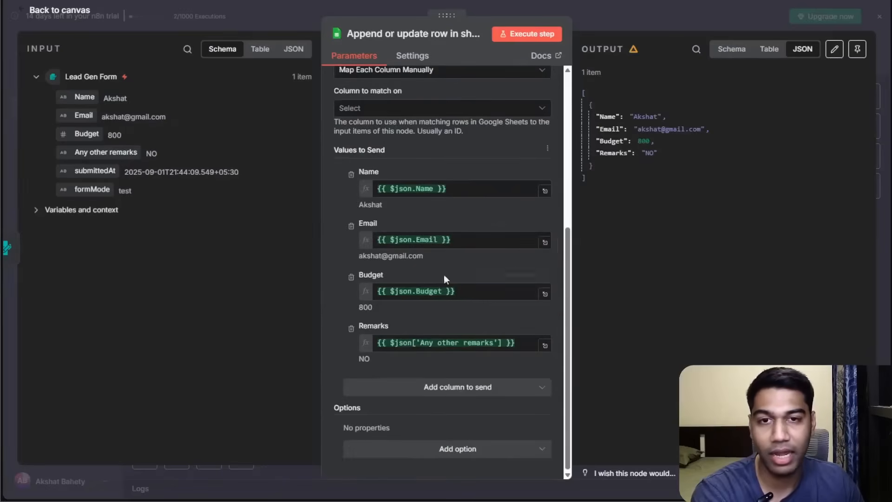
pyautogui.click(402, 107)
pyautogui.click(396, 165)
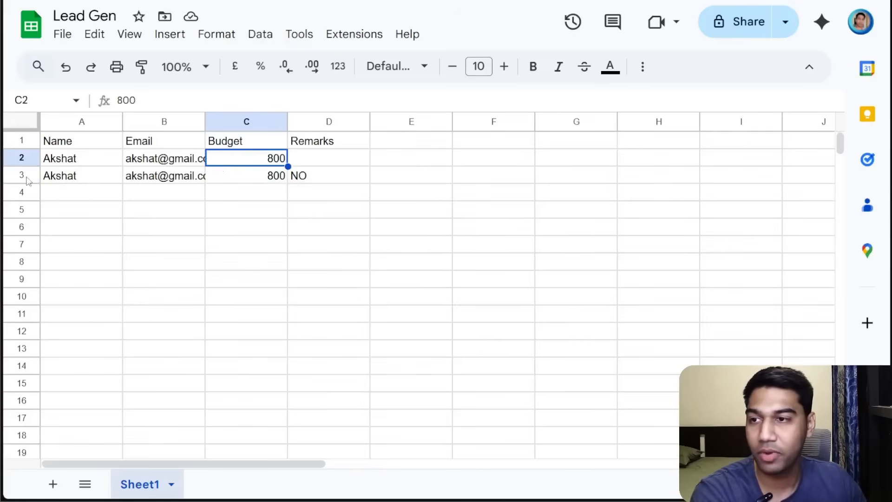
# In the Lead Gen sheet, delete the duplicate third row and clear the Budget cell of row 2.
pyautogui.click(18, 174)
pyautogui.rightClick(19, 174)
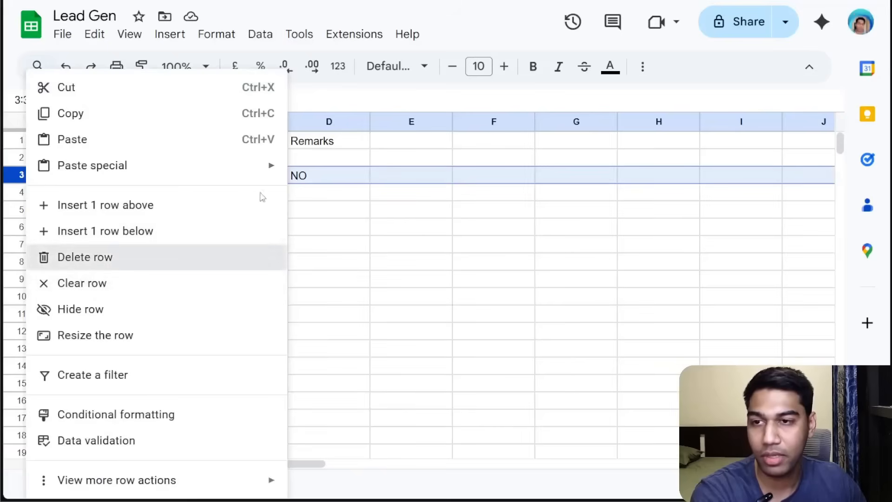
pyautogui.click(116, 257)
pyautogui.click(251, 162)
pyautogui.press('Delete')
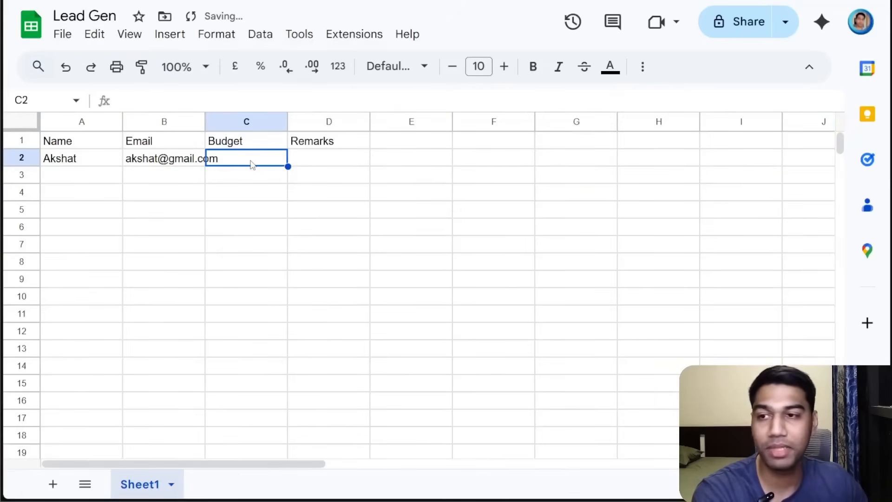
# Widen the Email column in the sheet.
pyautogui.press('Down')
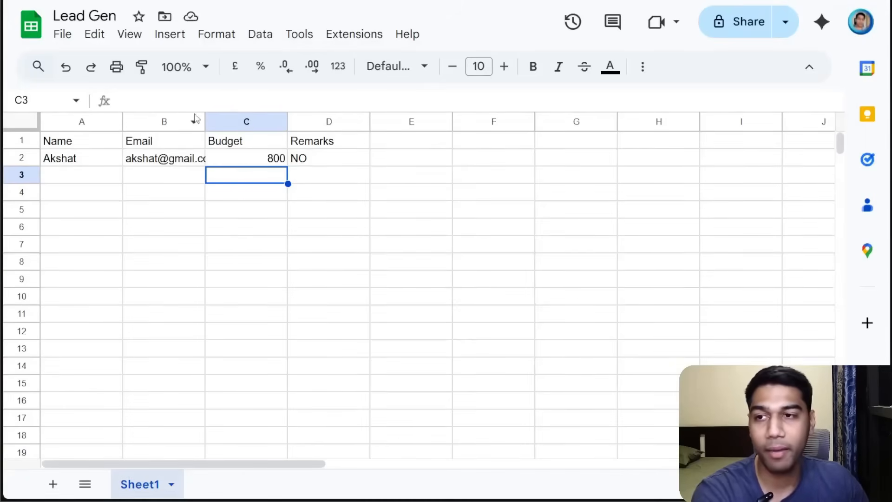
pyautogui.moveTo(205, 121); pyautogui.dragTo(251, 121)
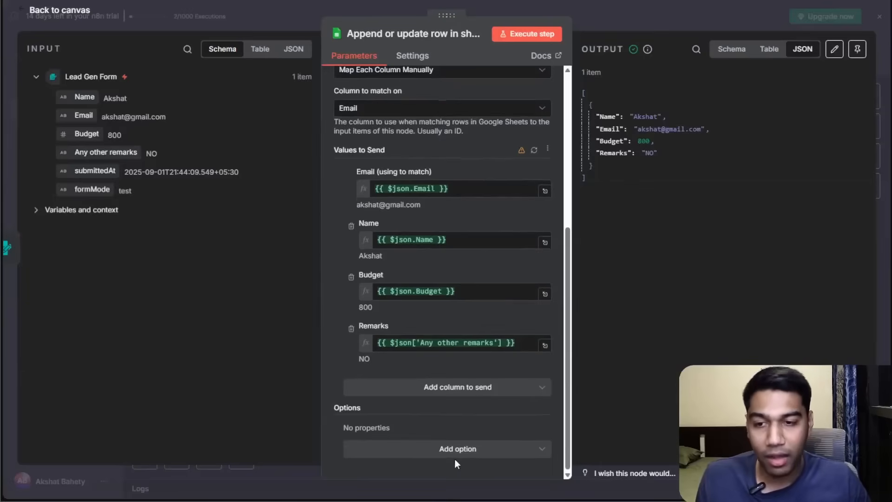
# Add the Minimise API Calls option to the node and switch it on.
pyautogui.click(455, 452)
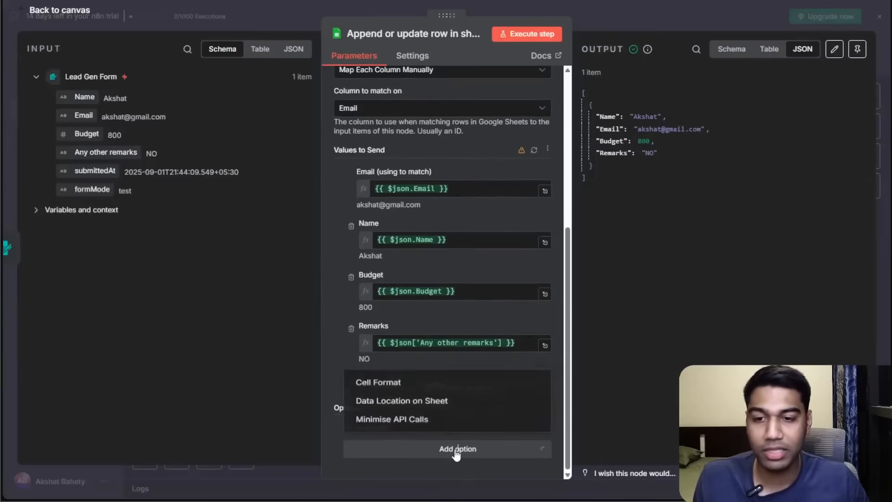
pyautogui.click(436, 417)
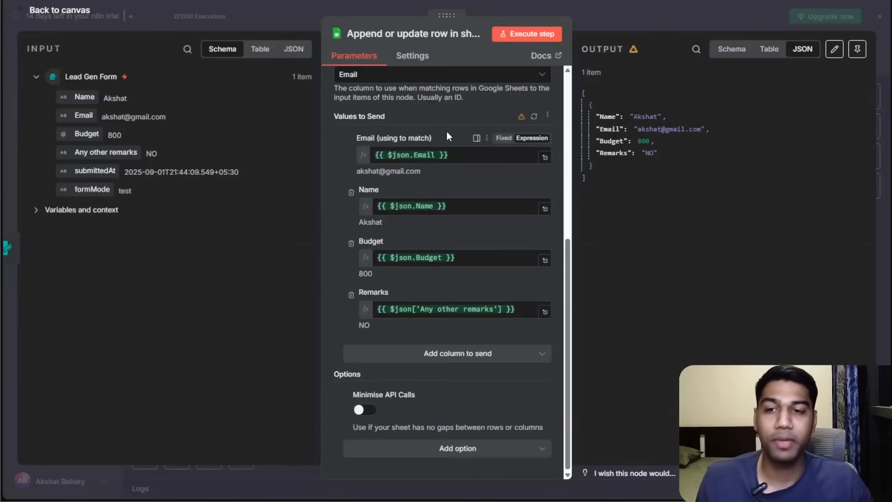
pyautogui.click(366, 410)
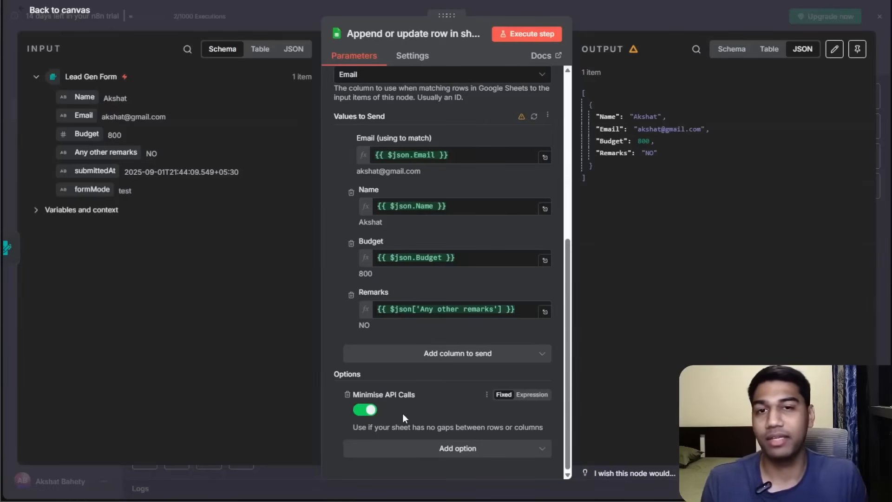
# Rename the node to Add Leads in the Sheet.
pyautogui.click(409, 32)
pyautogui.write('U')
pyautogui.press('BackSpace')
pyautogui.write('Add Lea')
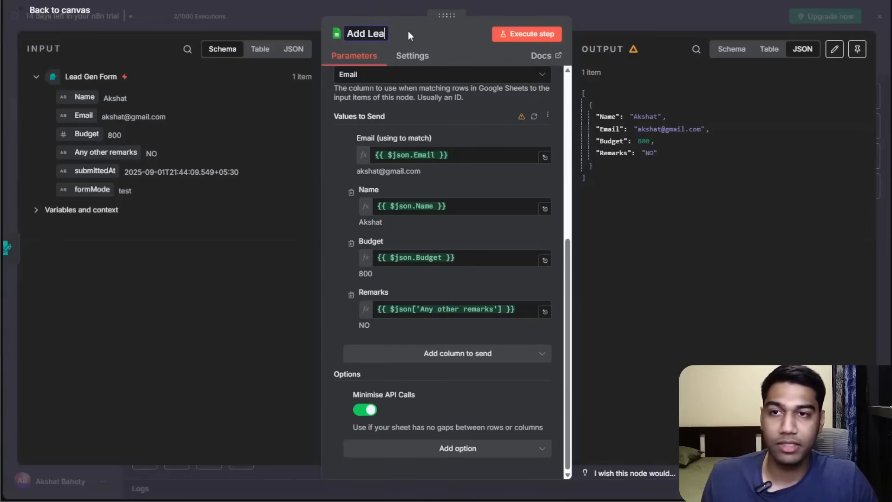
pyautogui.write('ds in the Sheet')
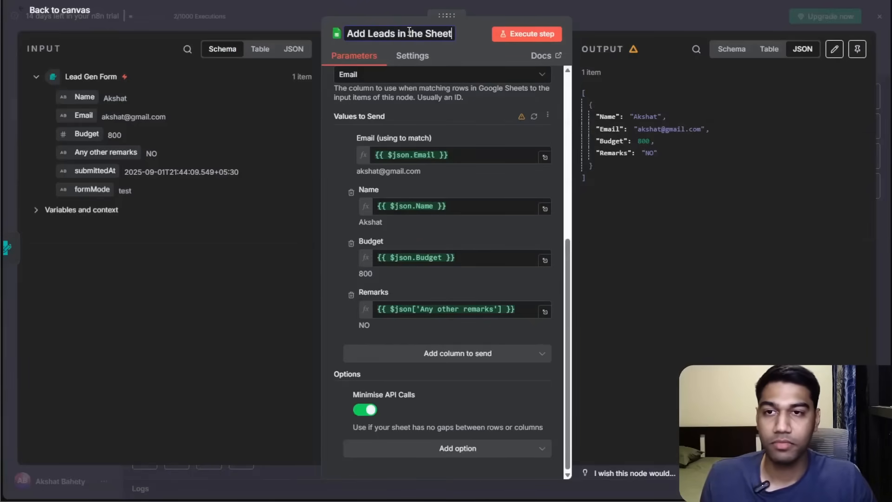
# Return to the canvas and rearrange the Lead Gen Form and Add Leads in the Sheet nodes into a line.
pyautogui.click(647, 11)
pyautogui.moveTo(591, 324); pyautogui.dragTo(656, 311)
pyautogui.moveTo(604, 279); pyautogui.dragTo(452, 353)
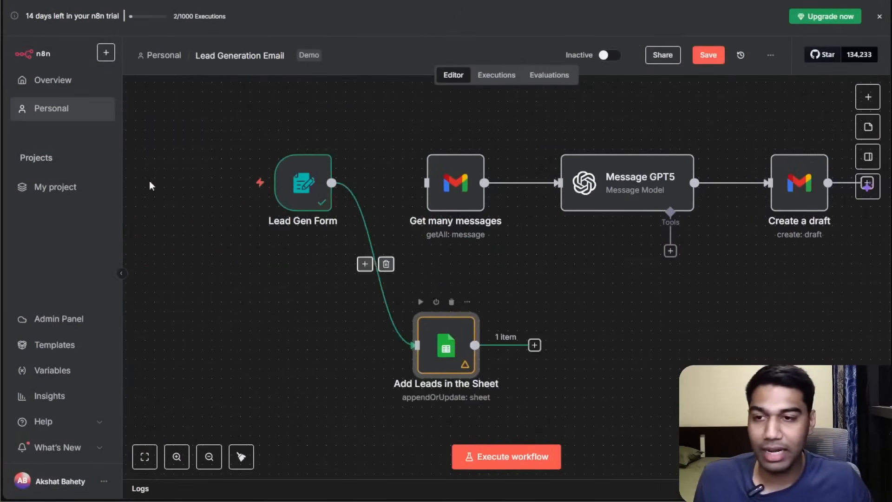
pyautogui.moveTo(302, 182); pyautogui.dragTo(197, 275)
pyautogui.moveTo(399, 252); pyautogui.dragTo(698, 225)
pyautogui.moveTo(755, 327); pyautogui.dragTo(651, 241)
pyautogui.moveTo(507, 257); pyautogui.dragTo(393, 246)
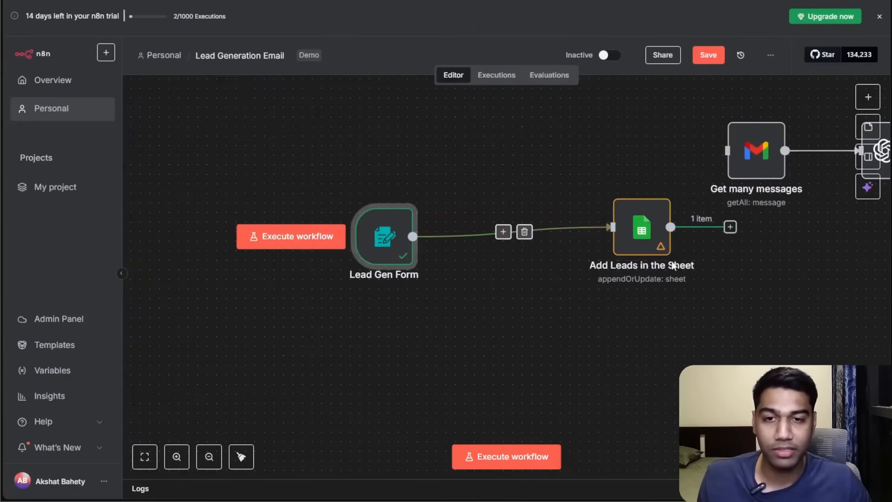
pyautogui.moveTo(769, 203); pyautogui.dragTo(479, 244)
pyautogui.moveTo(442, 268); pyautogui.dragTo(442, 261)
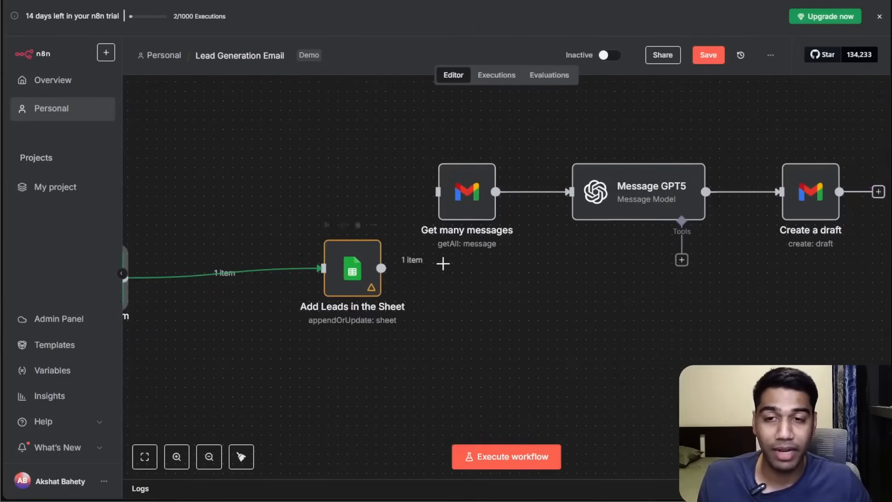
pyautogui.click(482, 294)
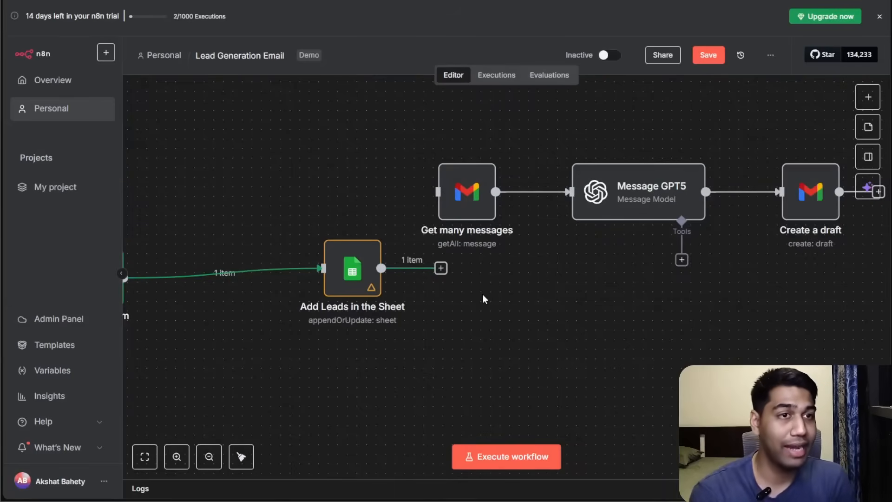
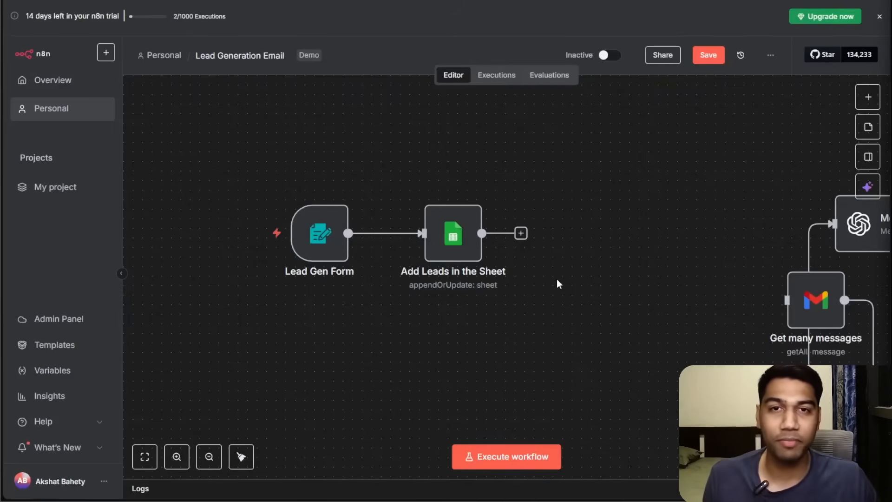
# Add a Filter node after the Add Leads in the Sheet node and reposition it on the canvas.
pyautogui.click(521, 233)
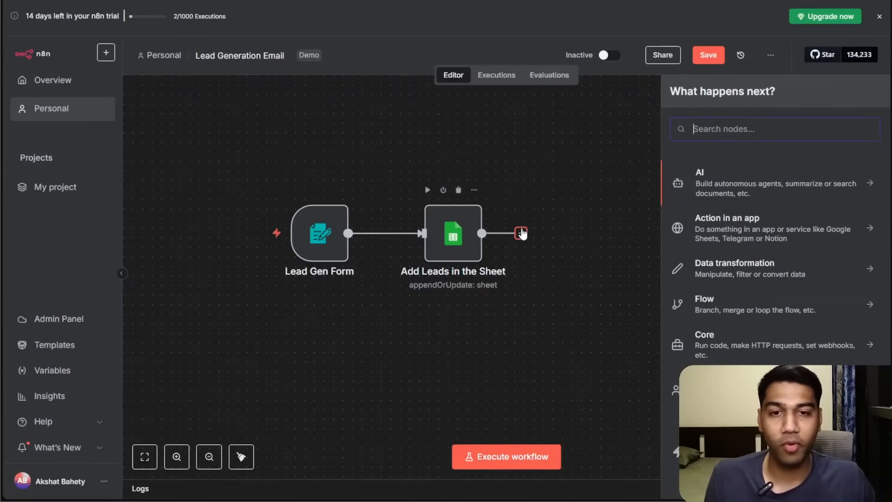
pyautogui.write('filt')
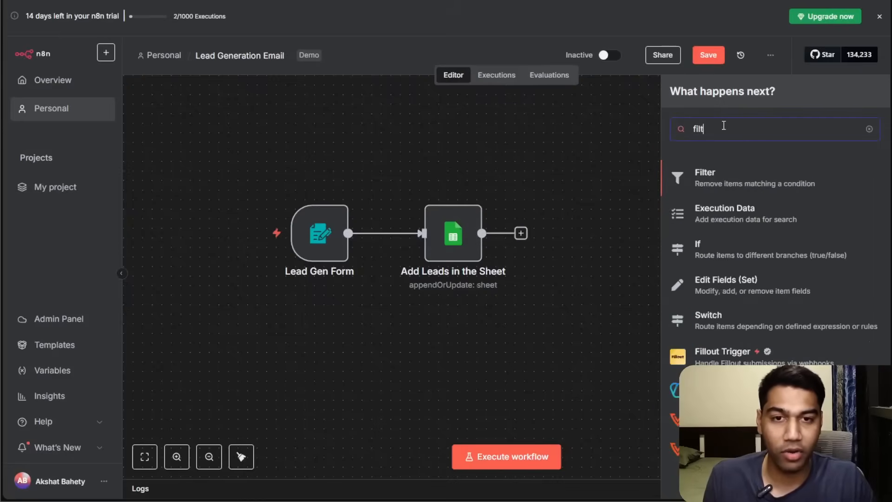
pyautogui.click(761, 184)
pyautogui.click(273, 104)
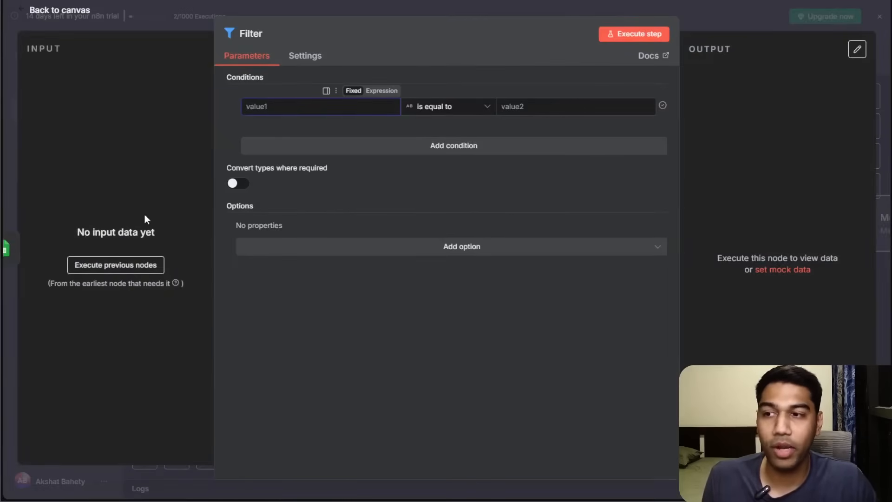
pyautogui.click(732, 21)
pyautogui.moveTo(610, 306); pyautogui.dragTo(667, 301)
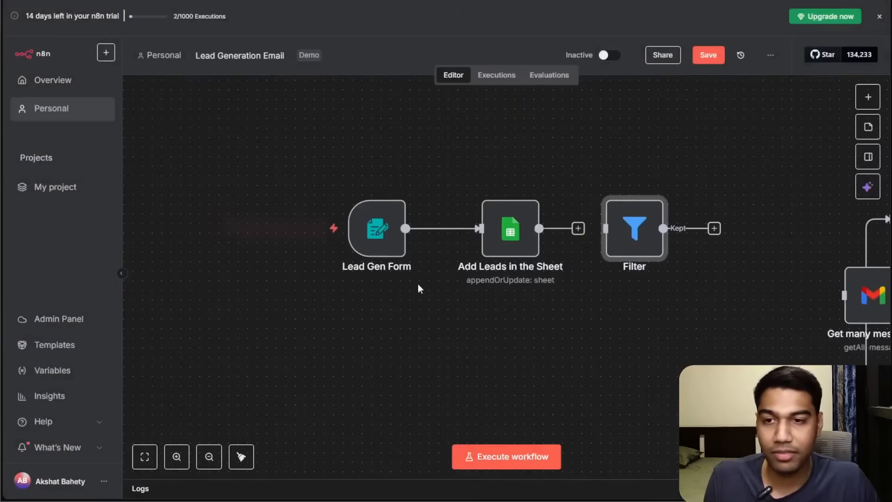
# Start listening for a test submission on the Lead Gen Form node and open its test form.
pyautogui.moveTo(351, 201)
pyautogui.doubleClick(361, 228)
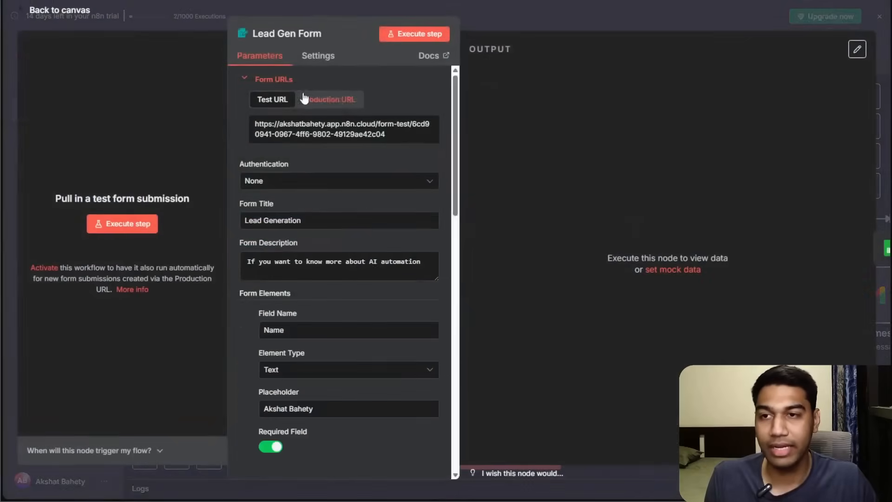
pyautogui.click(401, 33)
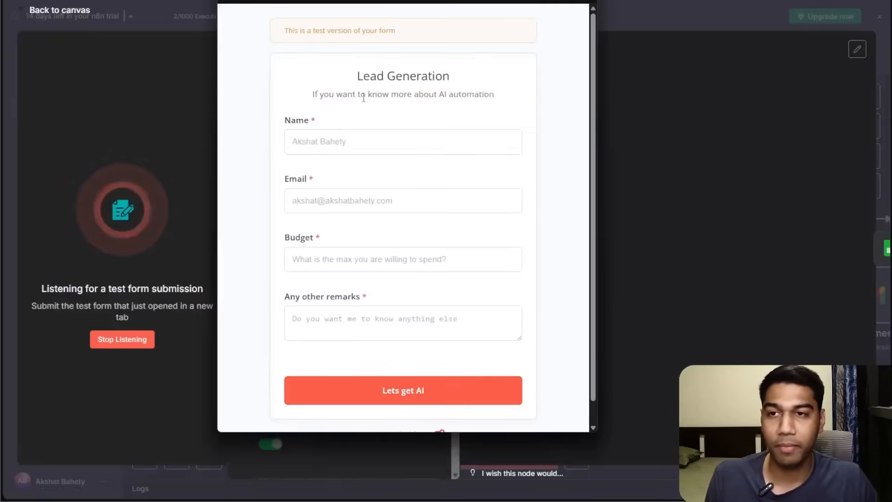
pyautogui.click(376, 144)
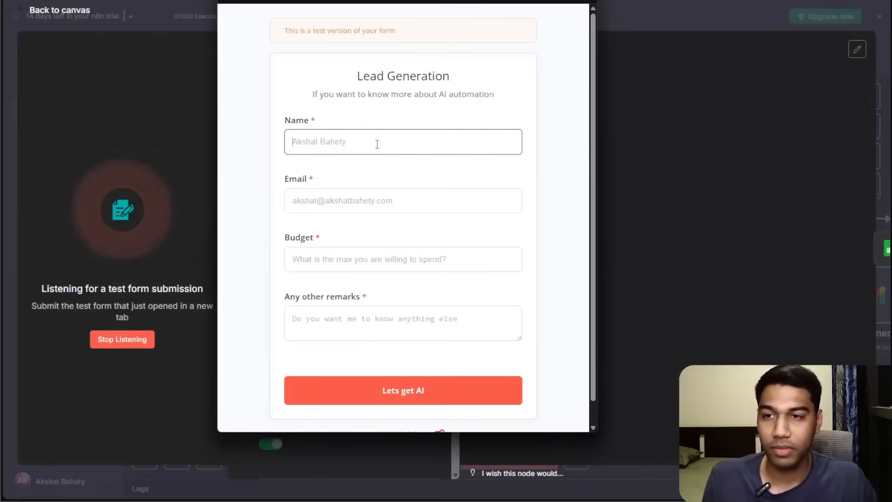
# Submit the test form with a name, the lead's e-mail, budget 500 and remarks Test, then return to the canvas.
pyautogui.write('Ak')
pyautogui.press('Tab')
pyautogui.press('Tab')
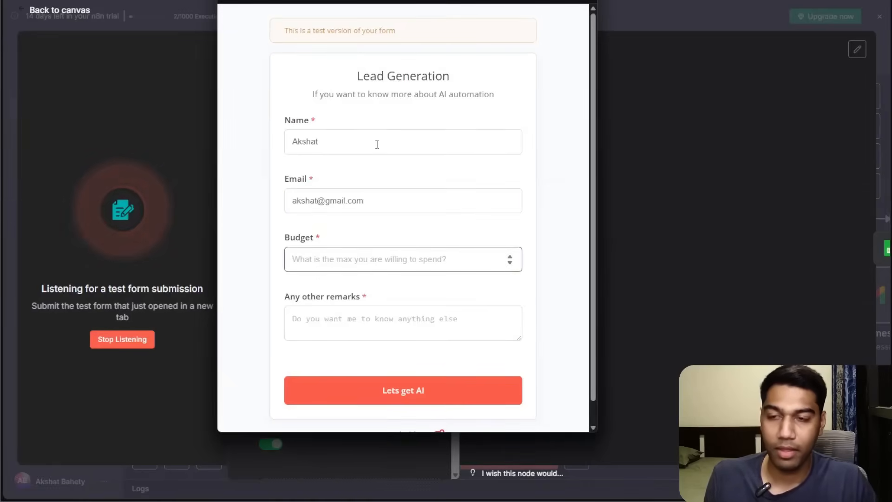
pyautogui.click(317, 195)
pyautogui.write('1')
pyautogui.click(330, 261)
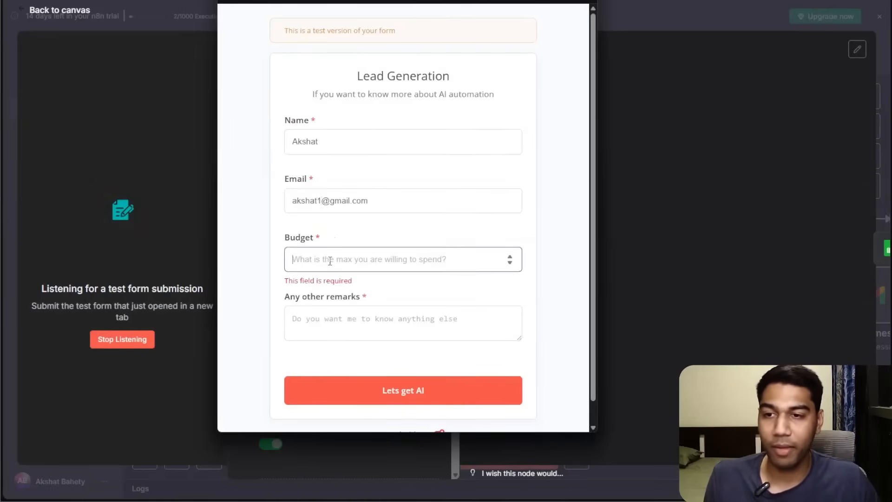
pyautogui.write('500')
pyautogui.press('Tab')
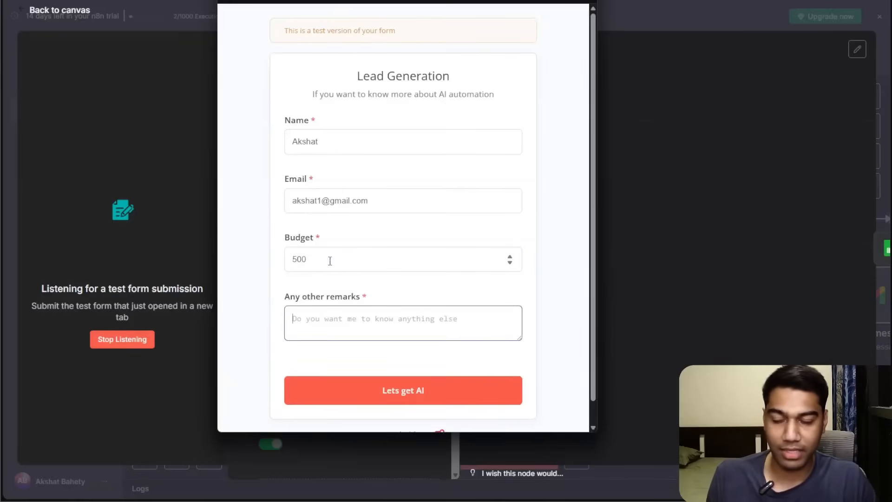
pyautogui.write('Test')
pyautogui.click(330, 261)
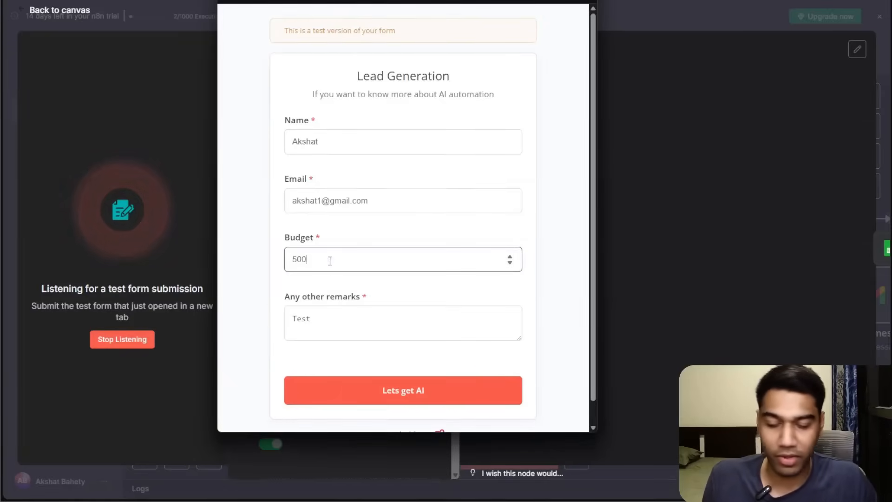
pyautogui.click(390, 392)
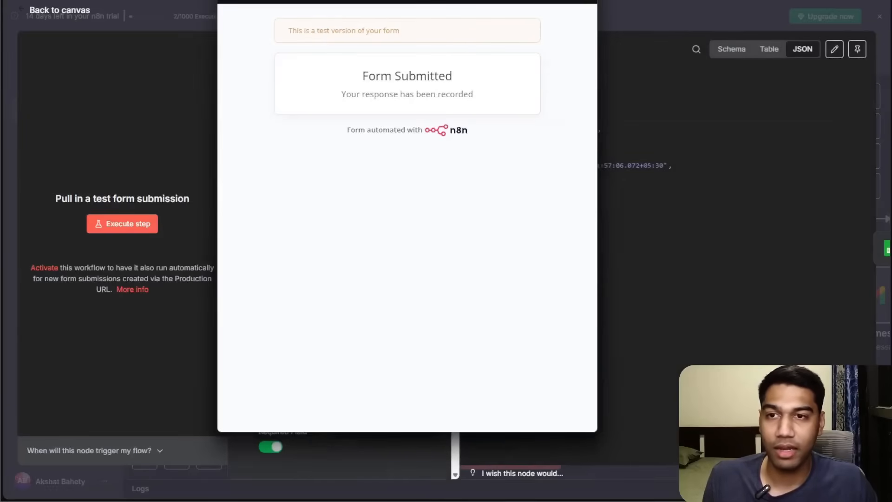
pyautogui.click(587, 0)
pyautogui.click(607, 21)
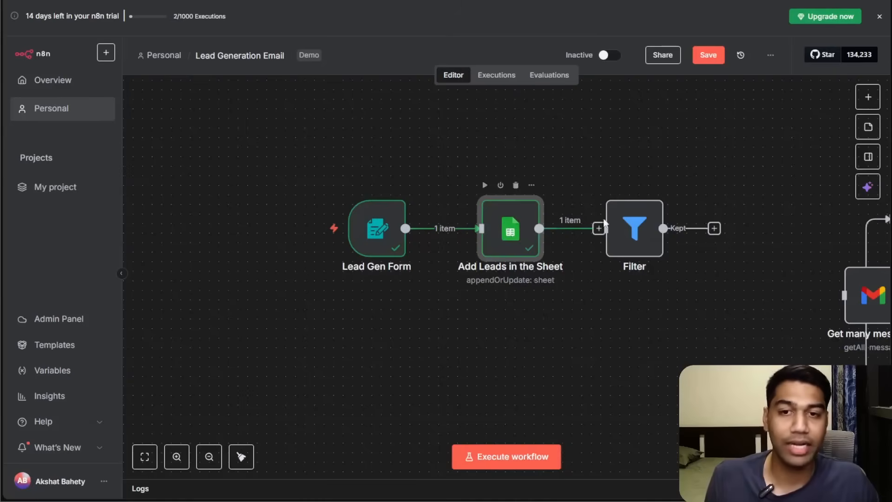
# Configure the Filter to keep items whose Budget number is greater than 250.
pyautogui.moveTo(629, 232); pyautogui.dragTo(666, 232)
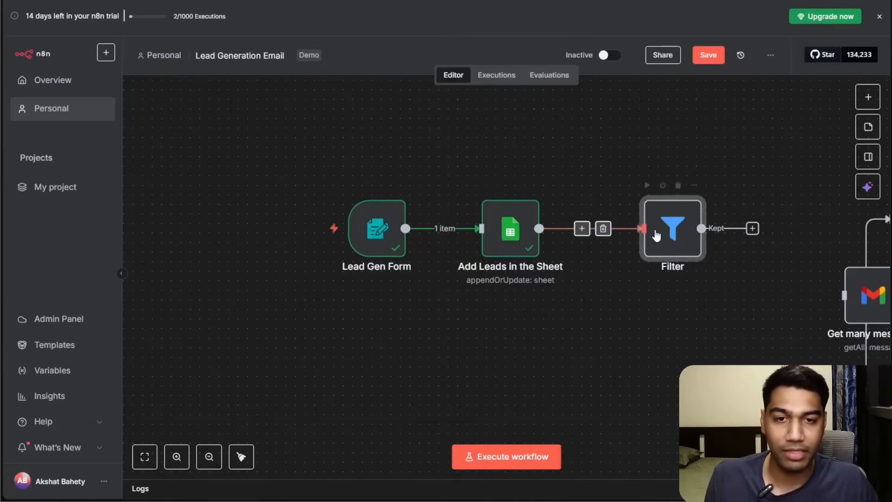
pyautogui.doubleClick(657, 231)
pyautogui.click(292, 107)
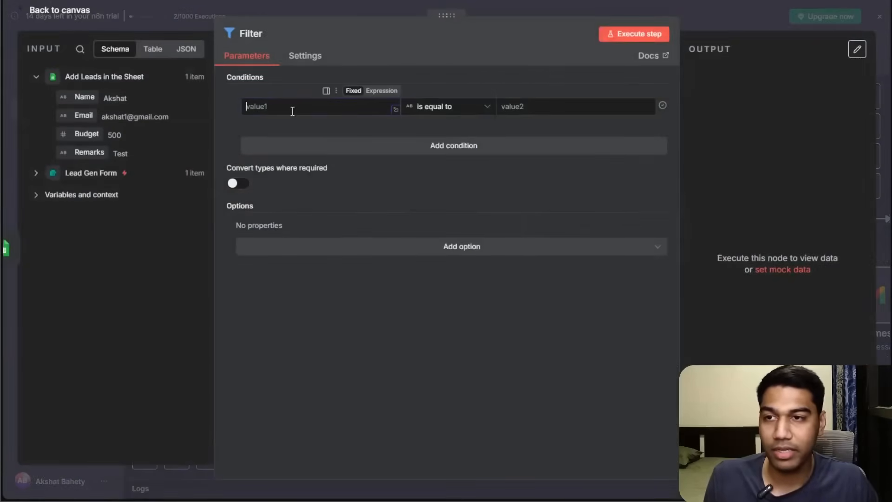
pyautogui.moveTo(76, 133); pyautogui.dragTo(297, 108)
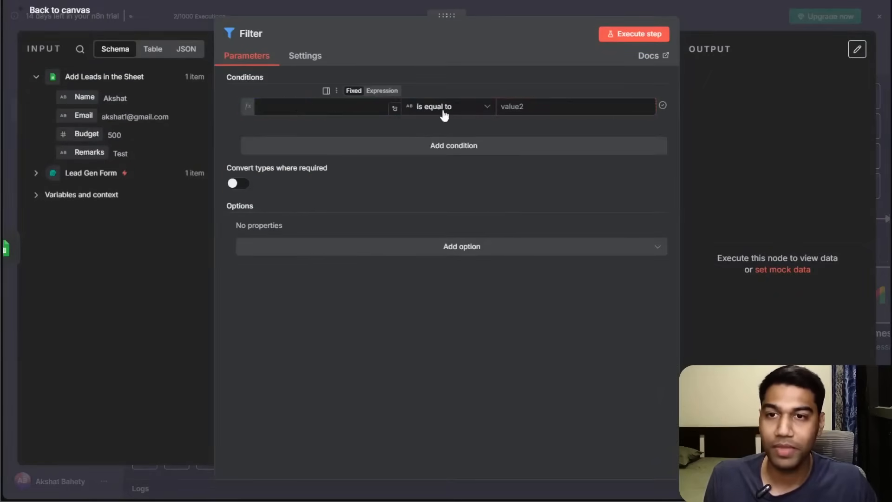
pyautogui.click(487, 107)
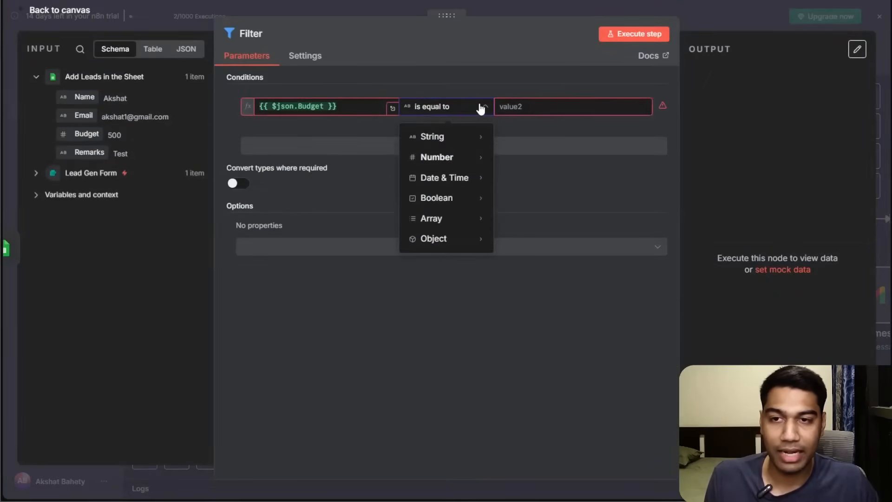
pyautogui.moveTo(479, 158)
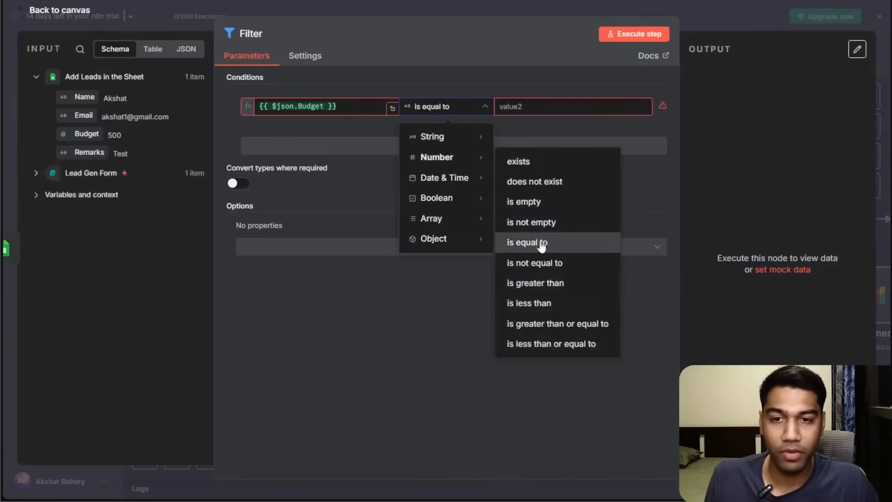
pyautogui.click(539, 285)
pyautogui.click(554, 106)
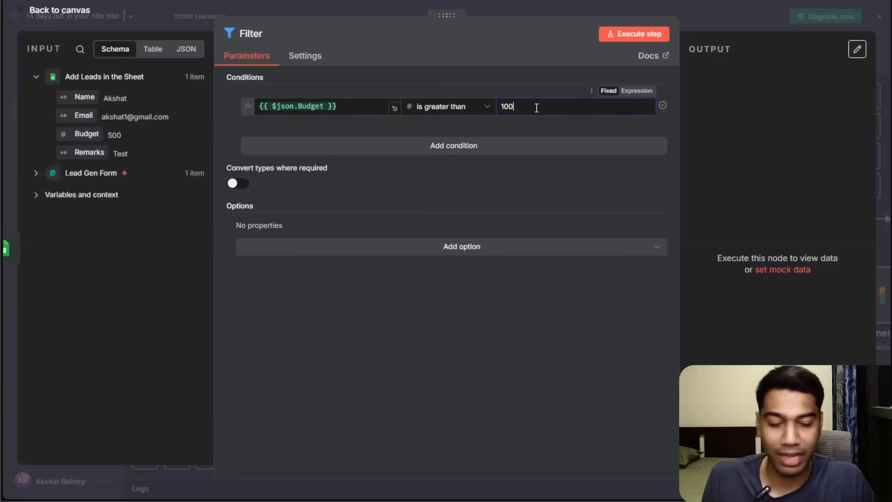
pyautogui.click(495, 162)
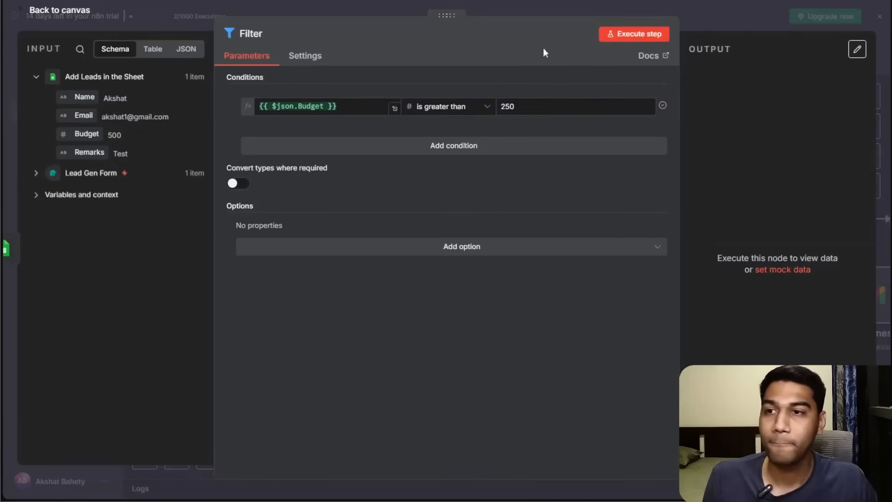
pyautogui.click(685, 9)
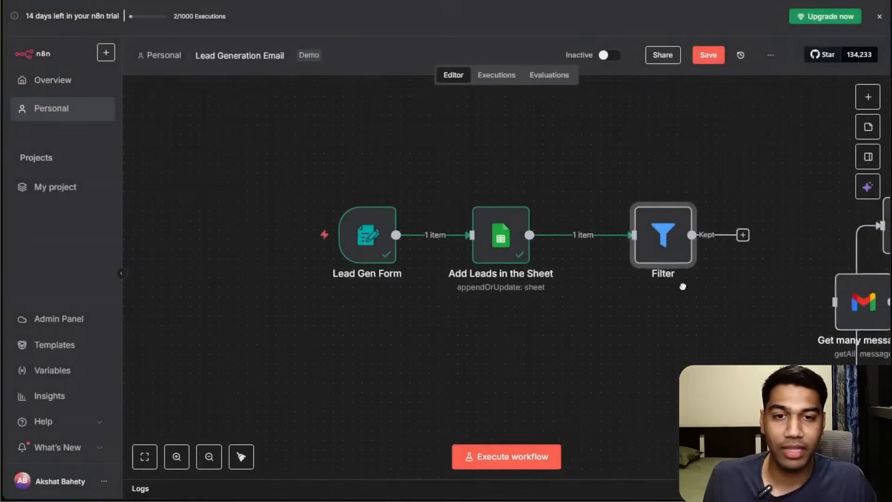
# Add a Gmail Send a message node after the Filter's Kept output.
pyautogui.hscroll(5, 604, 255)
pyautogui.click(550, 283)
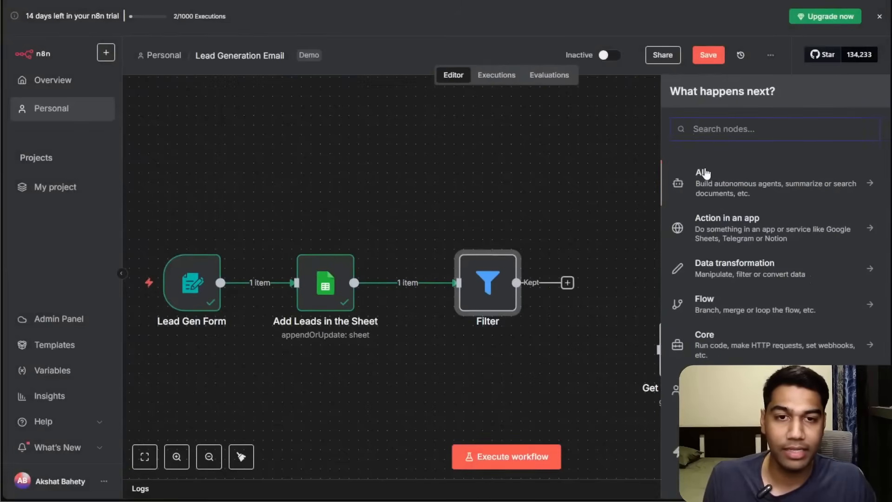
pyautogui.write('email')
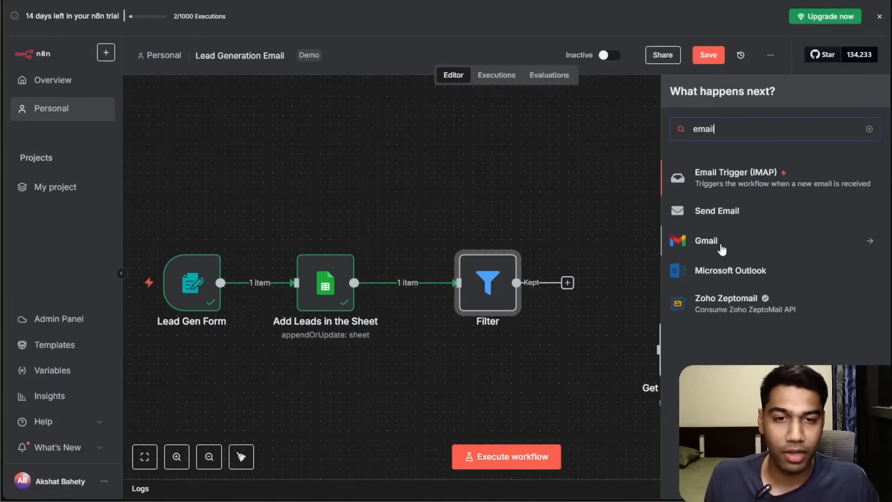
pyautogui.click(722, 249)
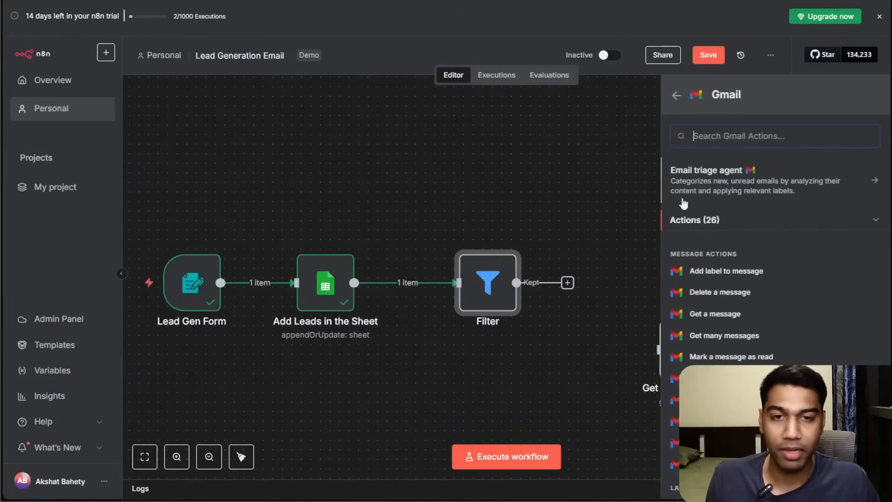
pyautogui.scroll(-4, 739, 281)
pyautogui.scroll(-3, 729, 346)
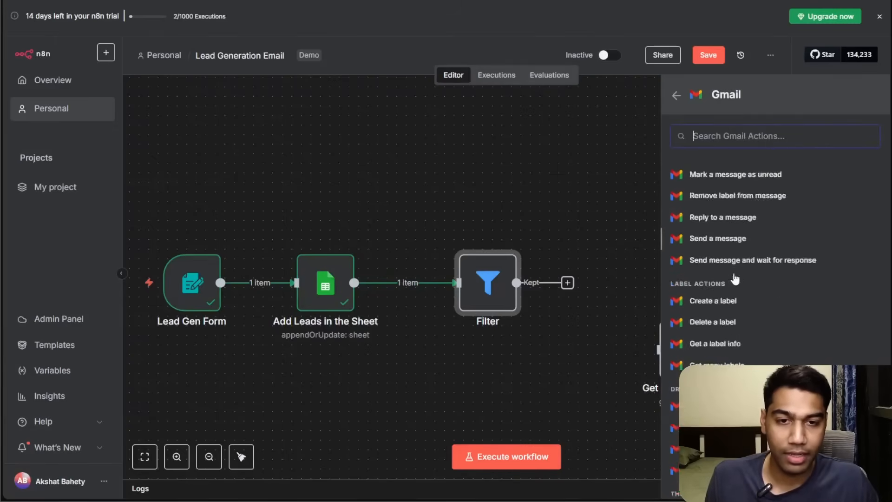
pyautogui.click(719, 175)
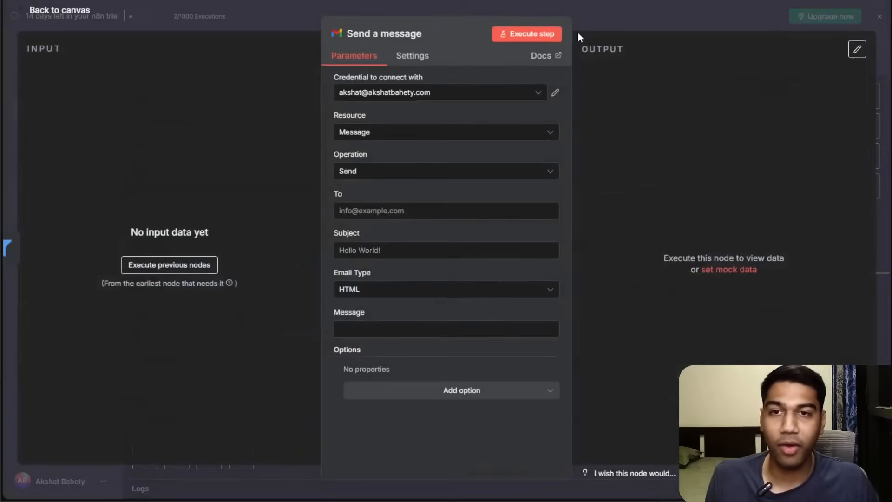
pyautogui.press('Escape')
# Insert an Edit Fields (Set) node between the Filter and the Send a message node.
pyautogui.click(551, 254)
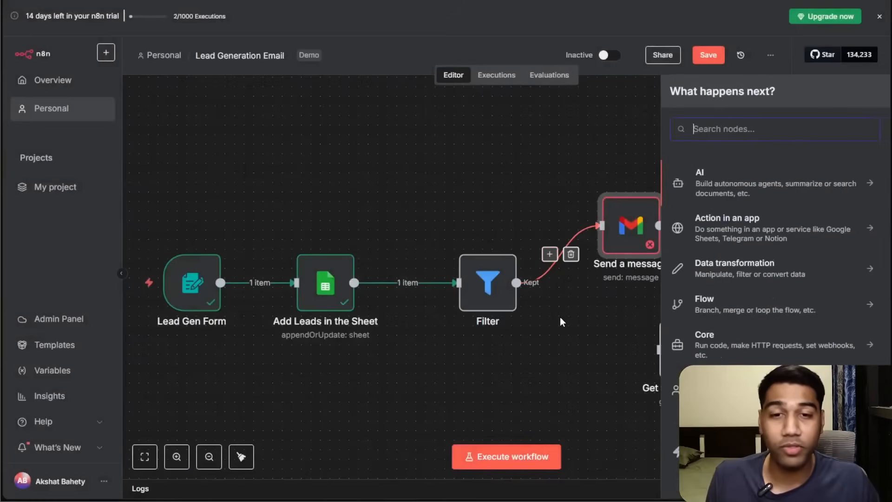
pyautogui.click(731, 307)
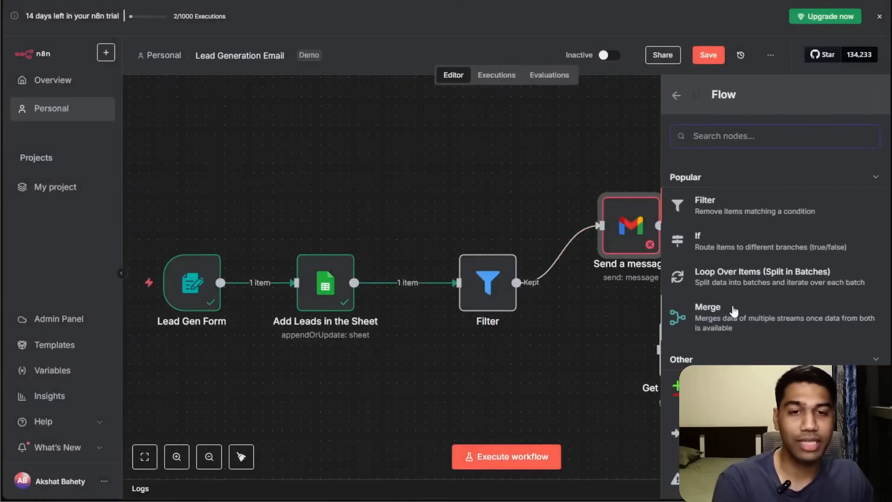
pyautogui.scroll(-2, 739, 285)
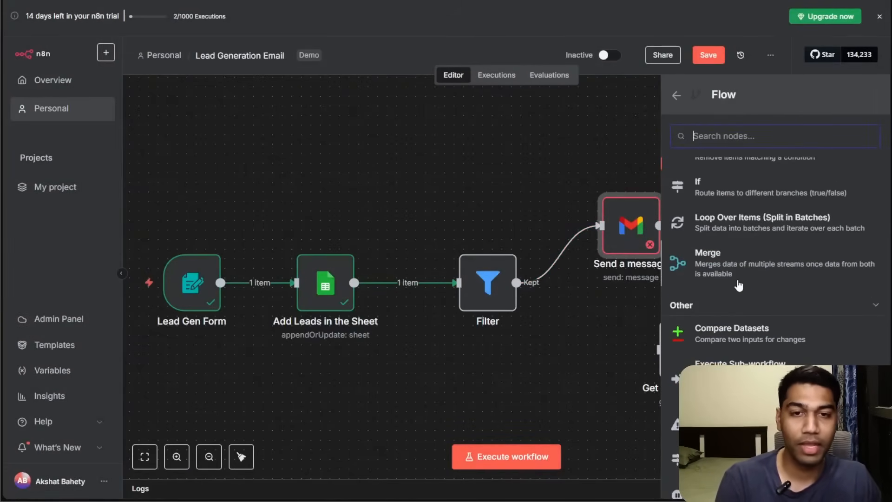
pyautogui.scroll(-1, 739, 285)
pyautogui.scroll(4, 738, 275)
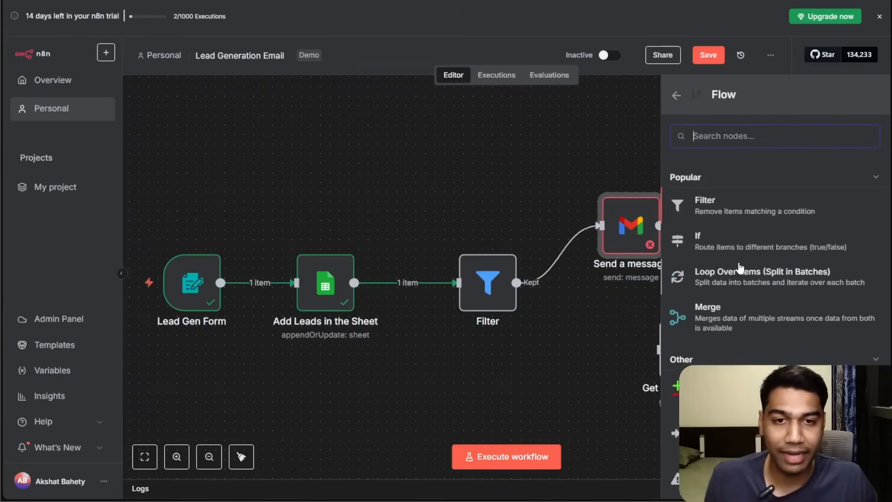
pyautogui.write('set')
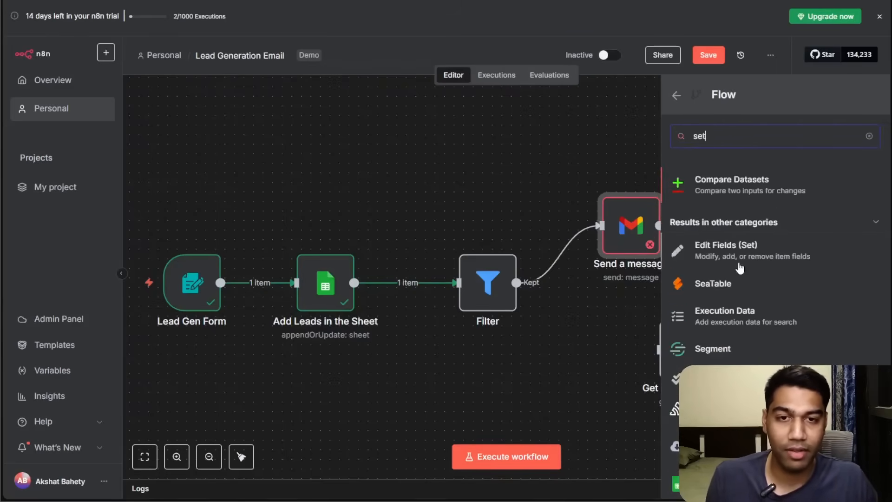
pyautogui.click(677, 95)
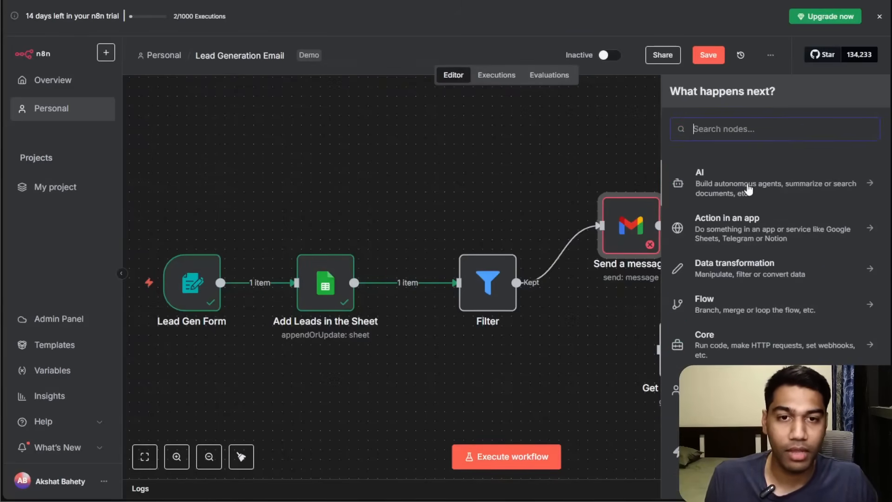
pyautogui.click(739, 271)
pyautogui.scroll(-4, 734, 288)
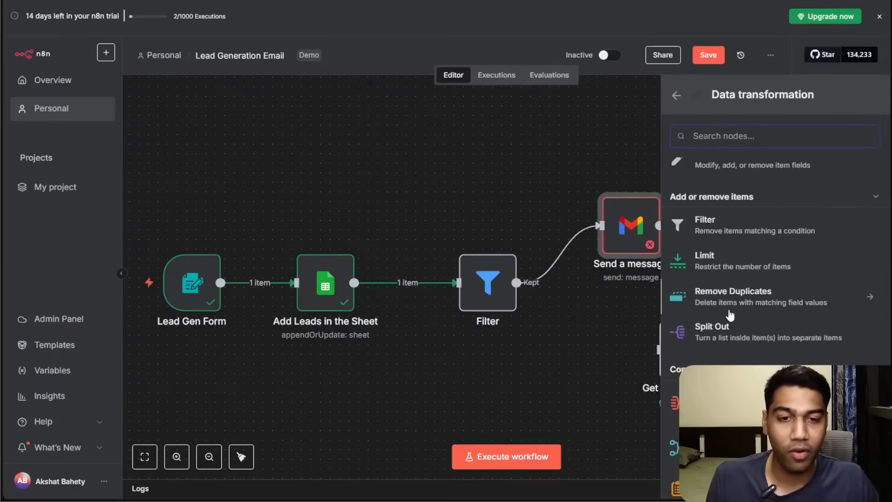
pyautogui.scroll(4, 729, 315)
pyautogui.click(737, 328)
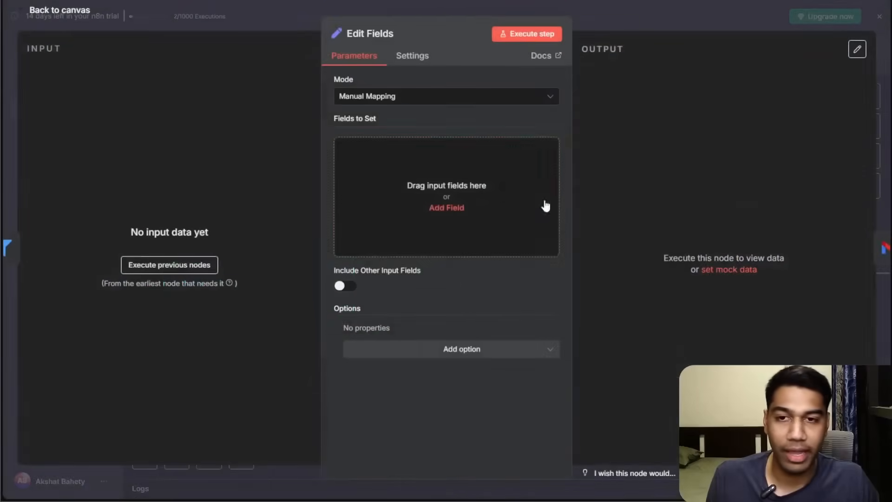
# Add a String field named Test with the value True to the Edit Fields node, then return to the canvas.
pyautogui.click(415, 97)
pyautogui.click(412, 132)
pyautogui.click(425, 203)
pyautogui.click(399, 148)
pyautogui.write('Test')
pyautogui.press('Tab')
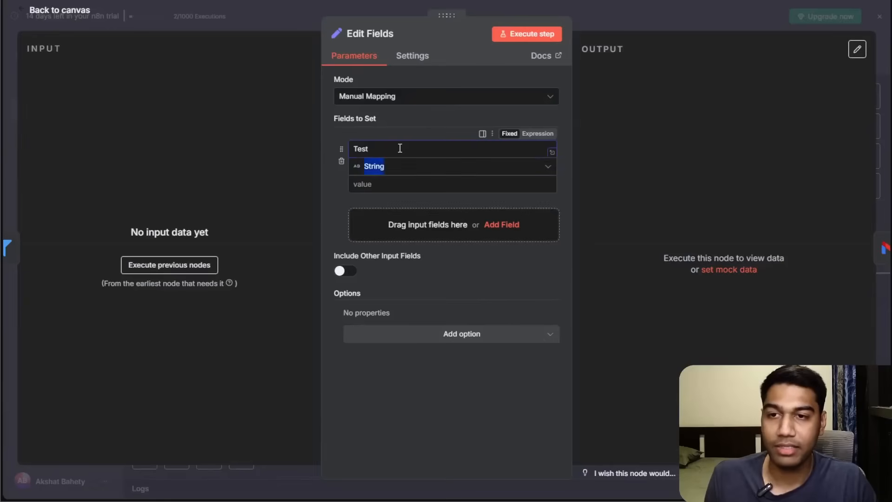
pyautogui.press('Tab')
pyautogui.write('T')
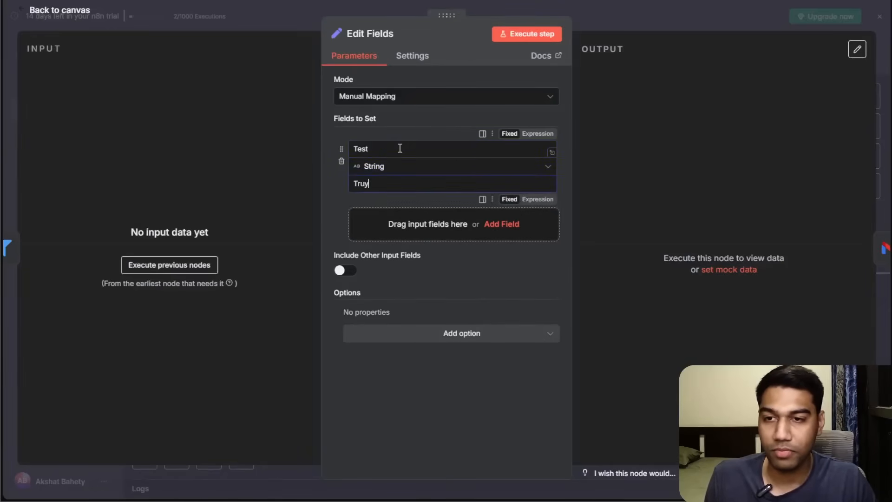
pyautogui.click(706, 14)
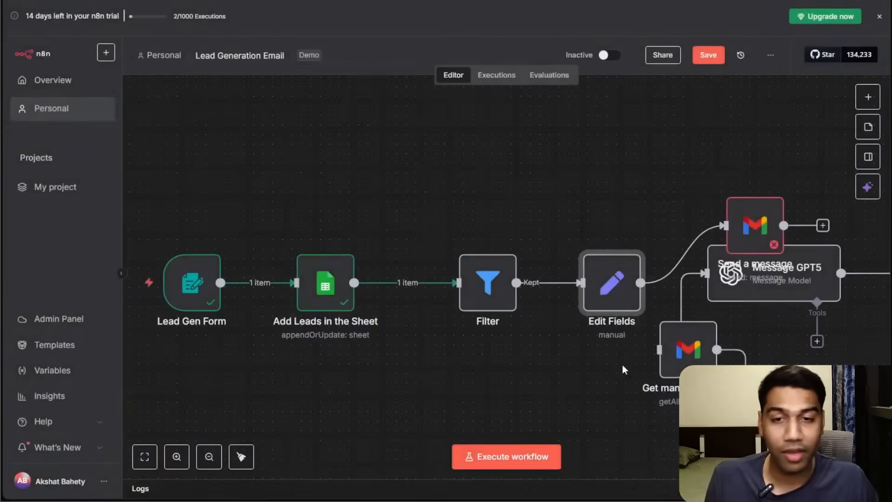
# Move the Get many messages and Message GPT5 nodes away from the main Filter–Edit Fields chain.
pyautogui.hscroll(5, 524, 185)
pyautogui.scroll(-2, 524, 185)
pyautogui.click(522, 195)
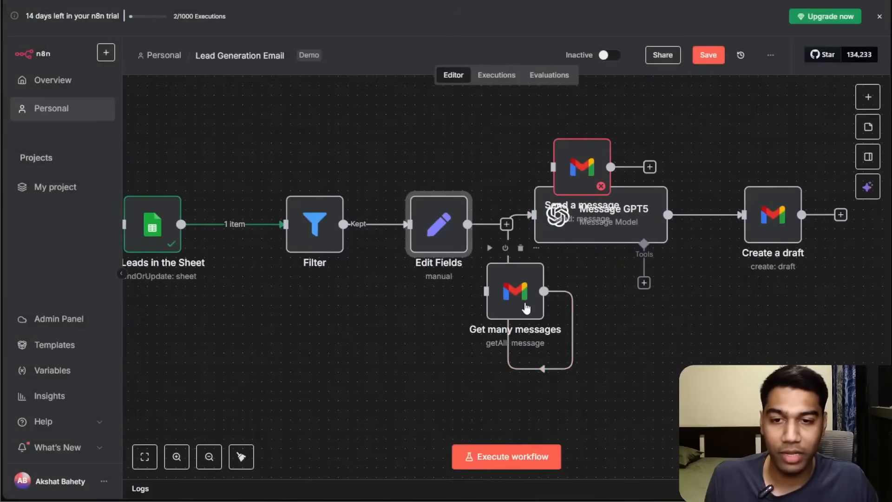
pyautogui.moveTo(524, 303); pyautogui.dragTo(704, 359)
pyautogui.moveTo(575, 186); pyautogui.dragTo(623, 244)
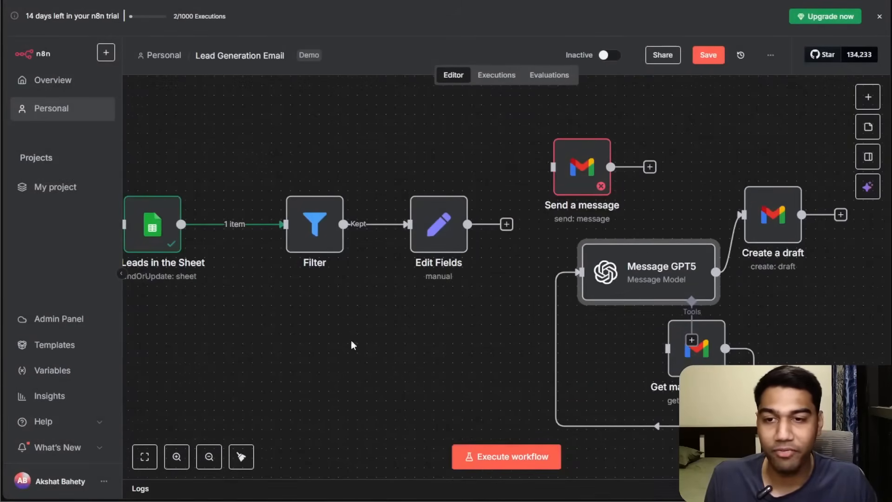
pyautogui.hscroll(-4, 509, 342)
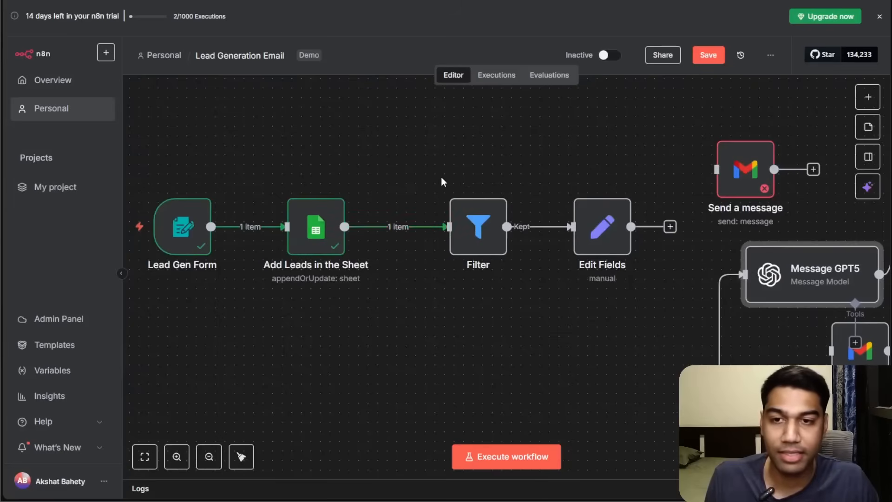
pyautogui.click(453, 183)
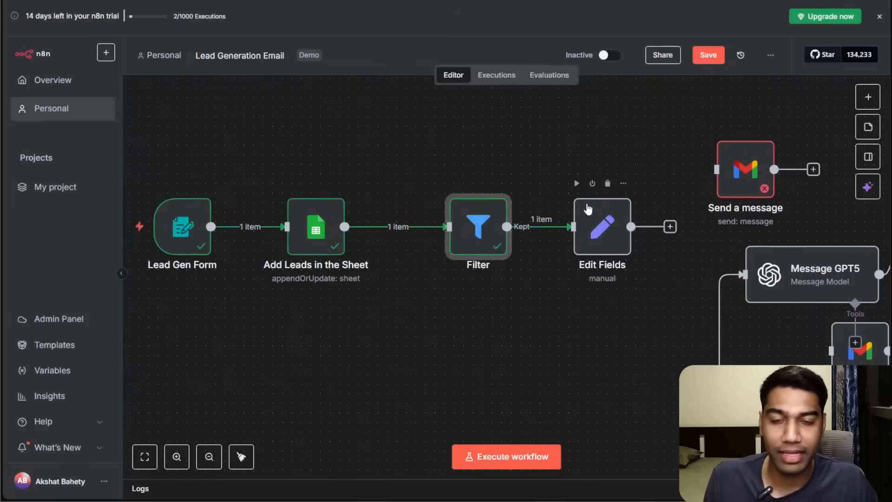
# Open the Edit Fields and Filter nodes to inspect their output data.
pyautogui.doubleClick(620, 233)
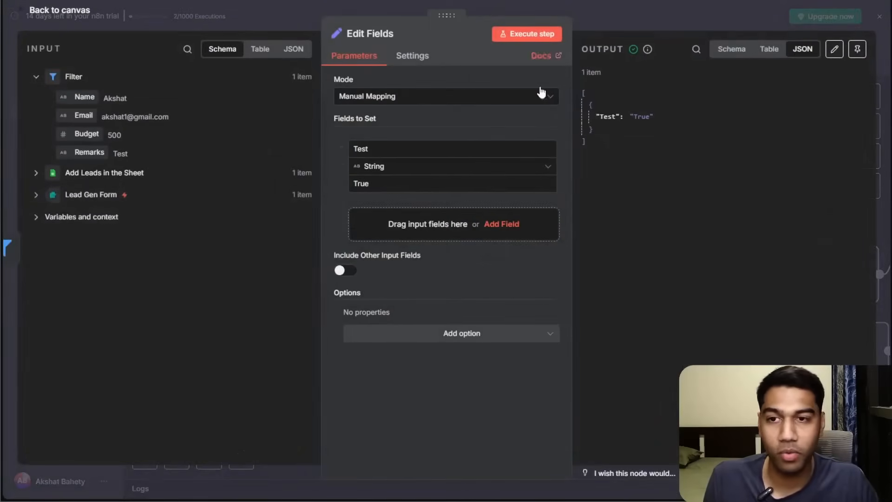
pyautogui.moveTo(522, 138)
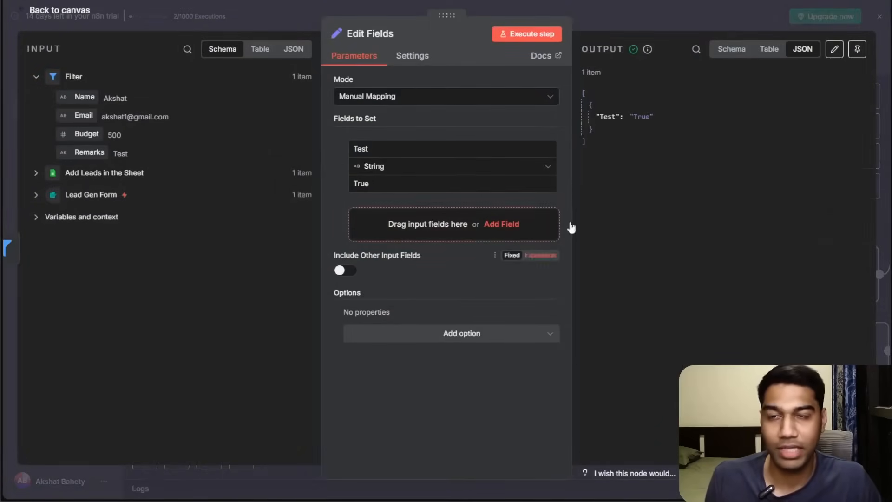
pyautogui.click(643, 19)
pyautogui.moveTo(472, 254); pyautogui.dragTo(444, 251)
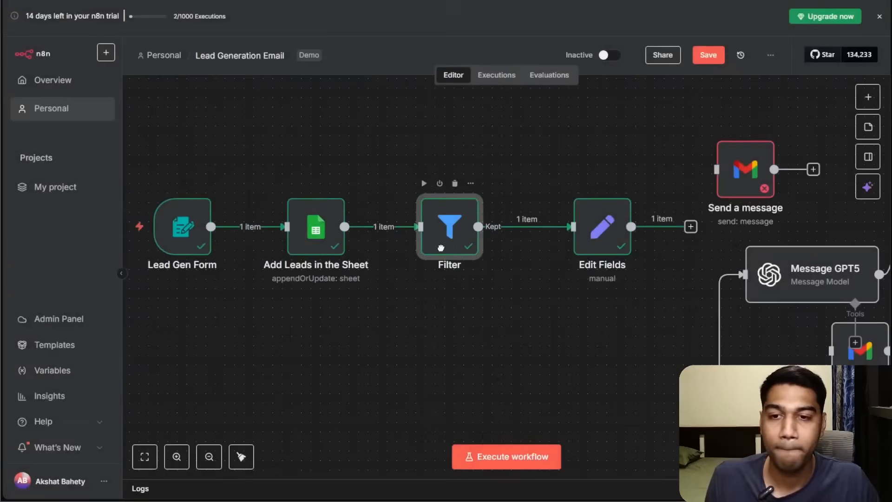
pyautogui.doubleClick(449, 226)
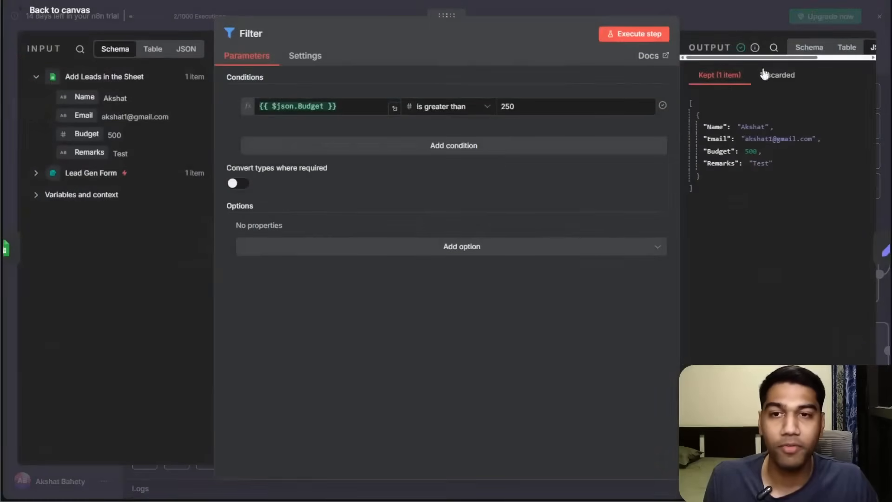
pyautogui.click(711, 23)
# Save the workflow.
pyautogui.hscroll(-3, 370, 194)
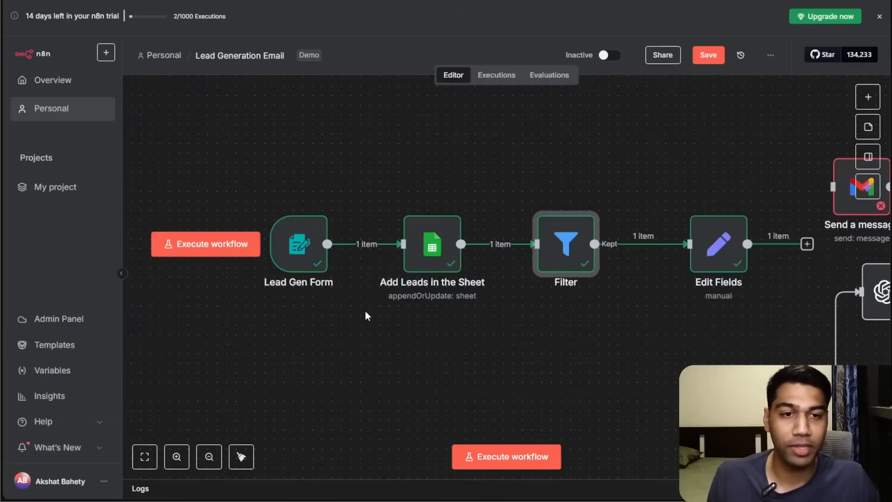
pyautogui.hscroll(5, 721, 293)
pyautogui.click(614, 147)
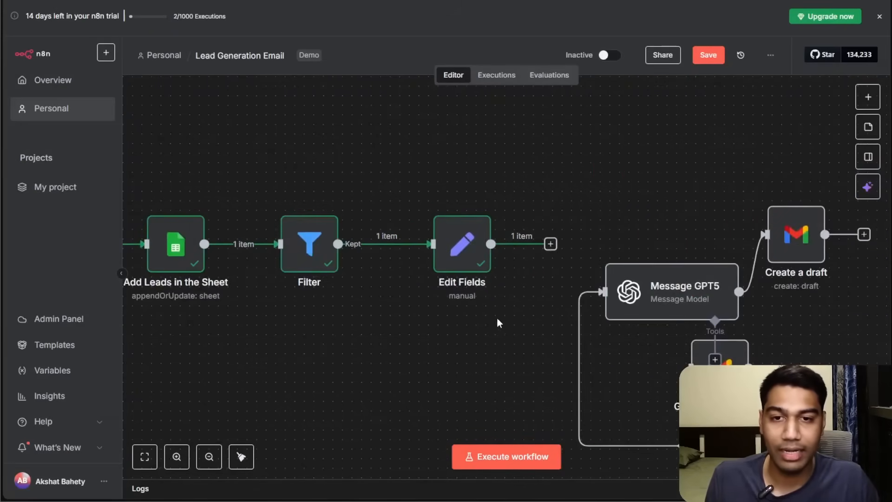
pyautogui.hscroll(-5, 501, 321)
pyautogui.click(708, 55)
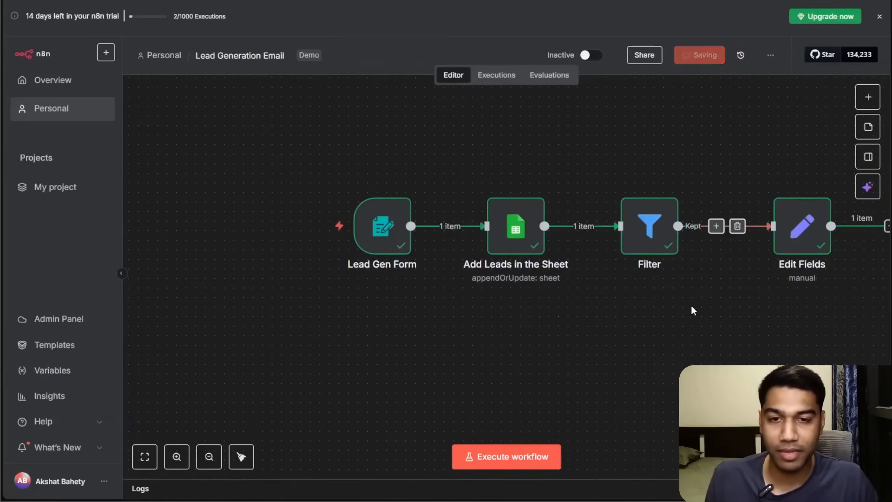
# Tidy up the workflow layout on the canvas.
pyautogui.hscroll(5, 418, 316)
pyautogui.hscroll(-4, 379, 318)
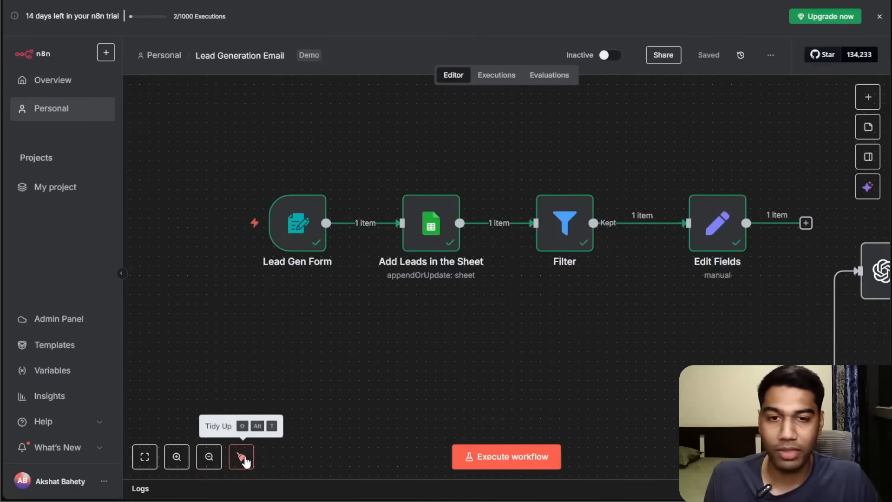
pyautogui.click(242, 457)
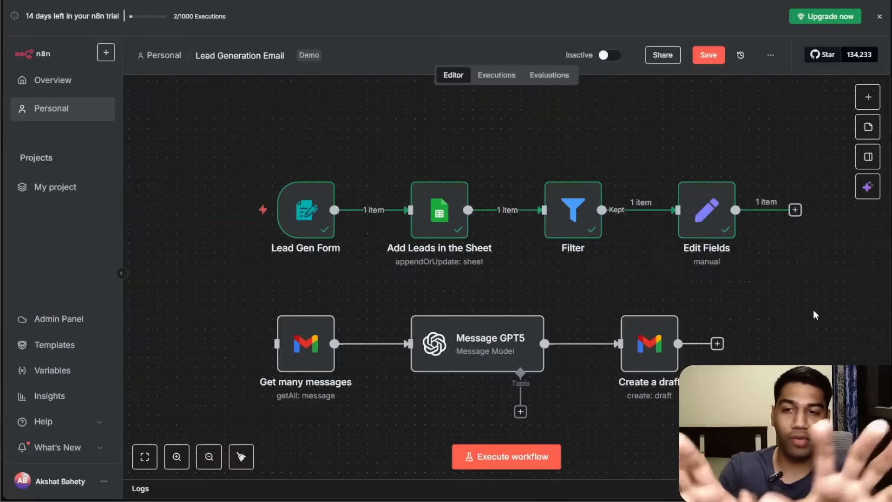
# Execute the workflow and submit the test form with a name, an e-mail, budget 70 and remarks NO.
pyautogui.click(514, 460)
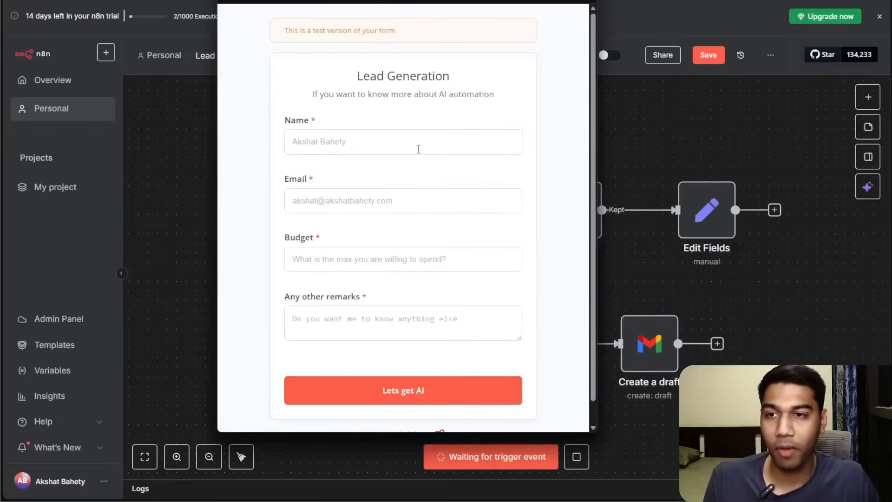
pyautogui.click(419, 149)
pyautogui.write('A')
pyautogui.press('Tab')
pyautogui.write('a@a.com')
pyautogui.press('Tab')
pyautogui.write('600')
pyautogui.press('BackSpace')
pyautogui.press('BackSpace')
pyautogui.press('BackSpace')
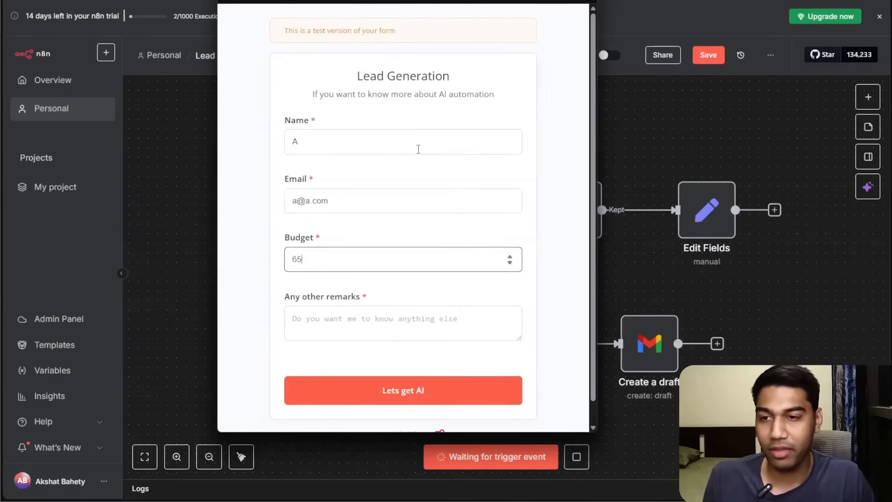
pyautogui.write('5')
pyautogui.press('BackSpace')
pyautogui.write('70')
pyautogui.press('Tab')
pyautogui.write('NO')
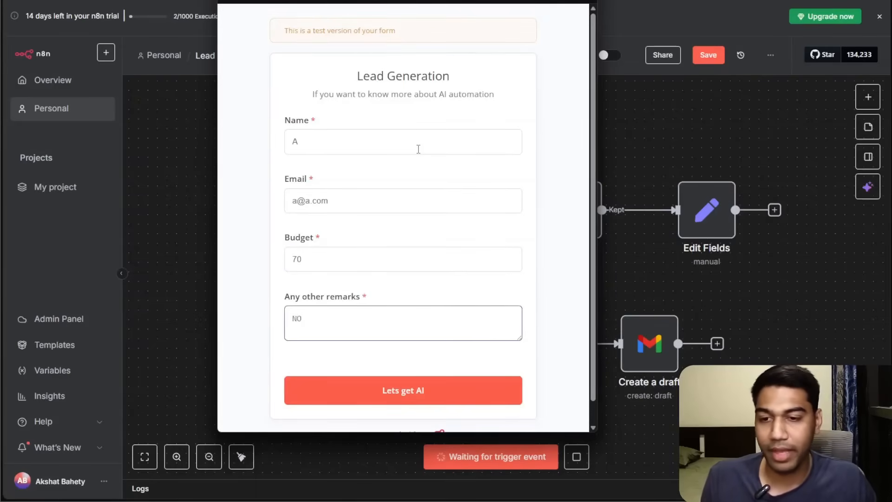
pyautogui.click(476, 393)
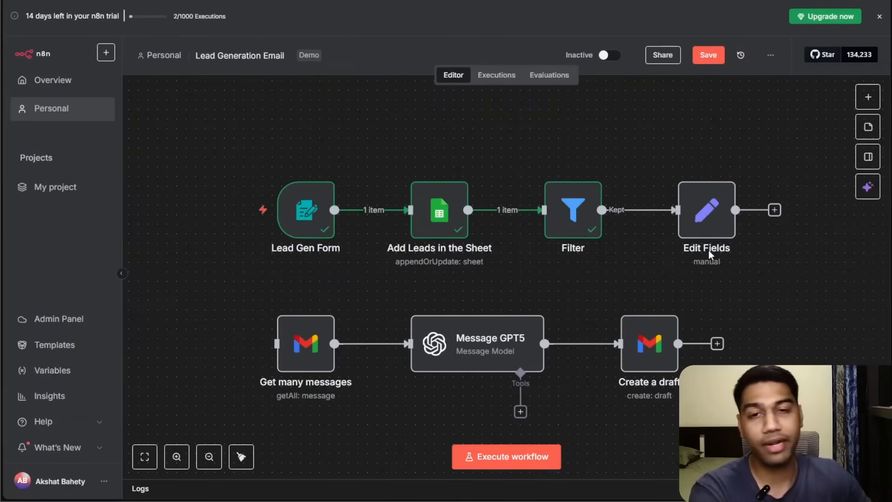
# Open the Filter node and compare its Kept and Discarded outputs.
pyautogui.doubleClick(591, 230)
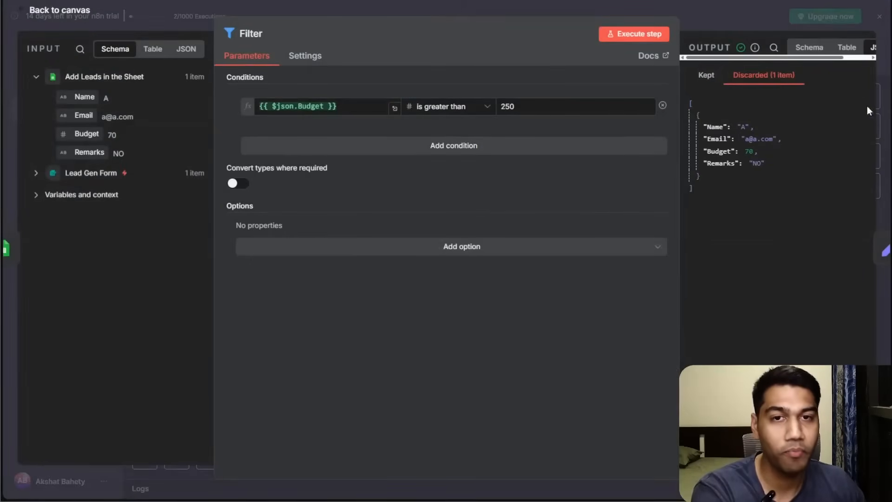
pyautogui.moveTo(682, 168); pyautogui.dragTo(466, 139)
pyautogui.click(492, 73)
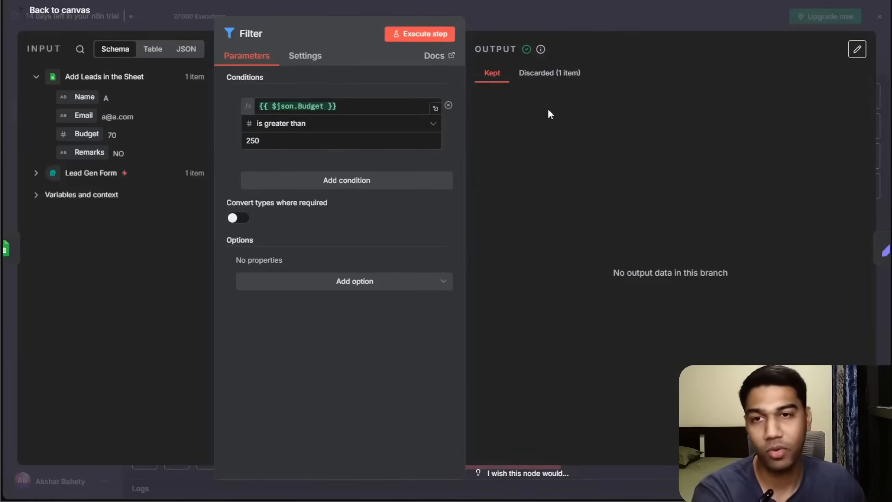
pyautogui.click(549, 73)
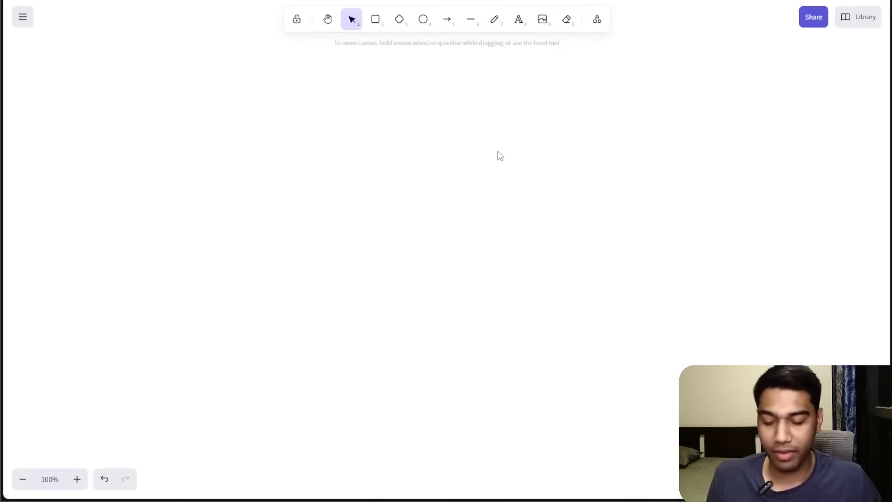
# Switch to the whiteboard and write the text "if > 500", zooming in on it.
pyautogui.press('t')
pyautogui.click(403, 147)
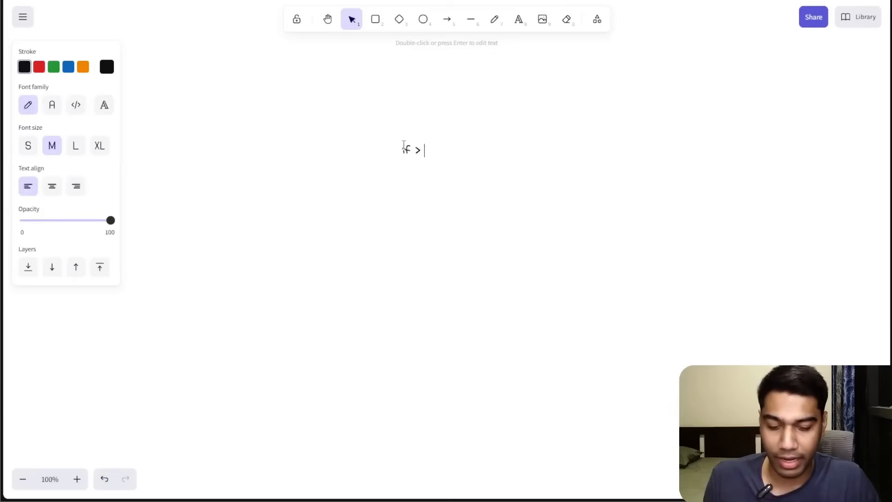
pyautogui.hotkey('ctrl', '=')
pyautogui.hotkey('ctrl', '=')
pyautogui.hotkey('ctrl', '=')
pyautogui.hotkey('ctrl', '=')
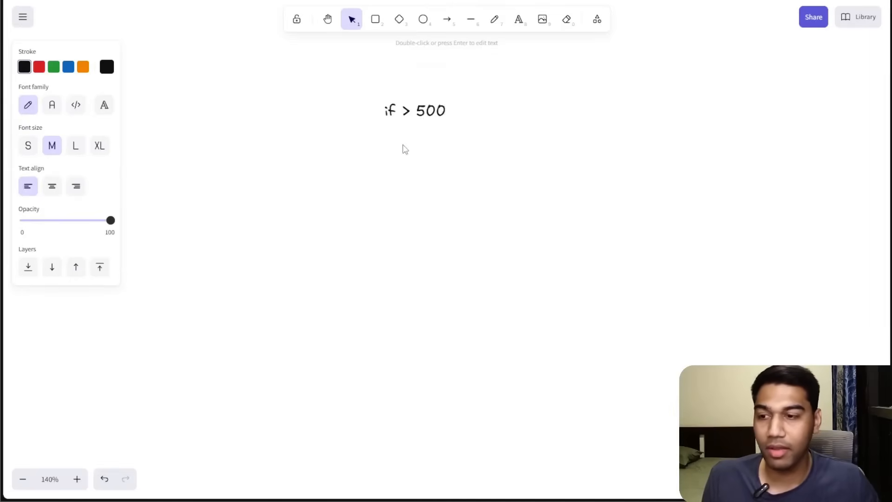
# Draw an arrow down-left from "if > 500" and write "Send it next step" at its end.
pyautogui.scroll(2, 424, 168)
pyautogui.click(402, 159)
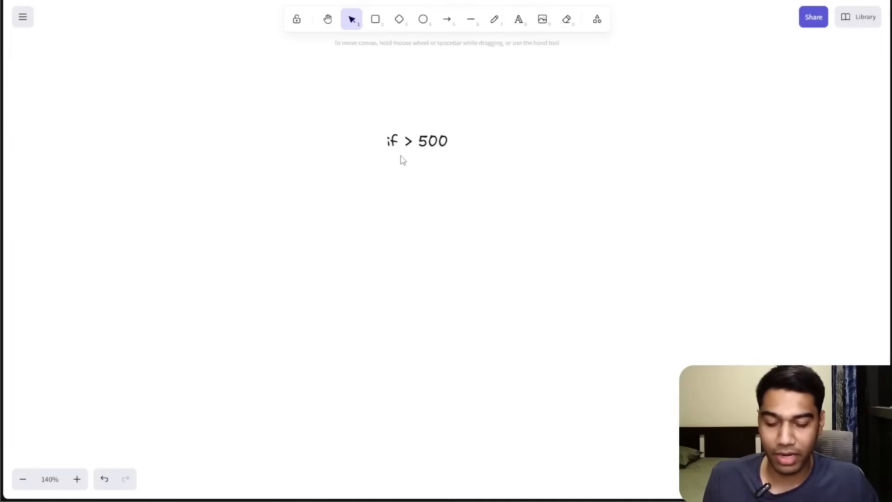
pyautogui.press('a')
pyautogui.moveTo(413, 149)
pyautogui.mouseDown()
pyautogui.moveTo(356, 205)
pyautogui.moveTo(360, 227)
pyautogui.mouseUp()
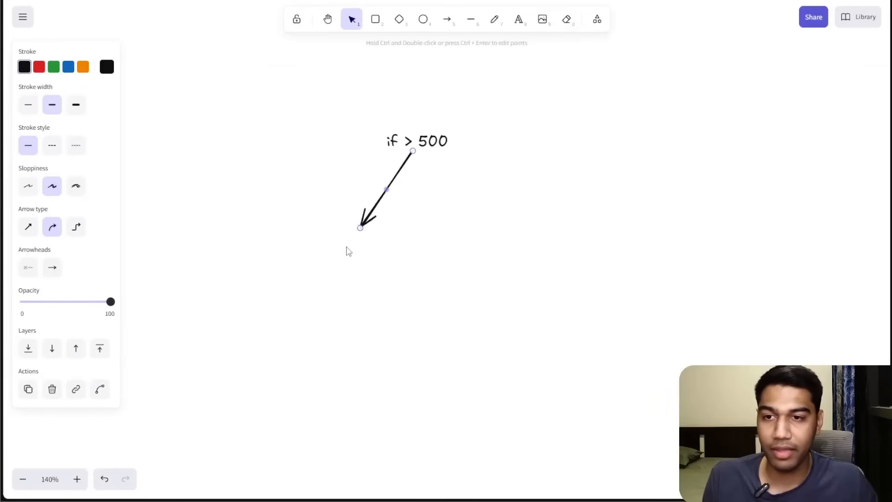
pyautogui.doubleClick(347, 248)
pyautogui.write('Send')
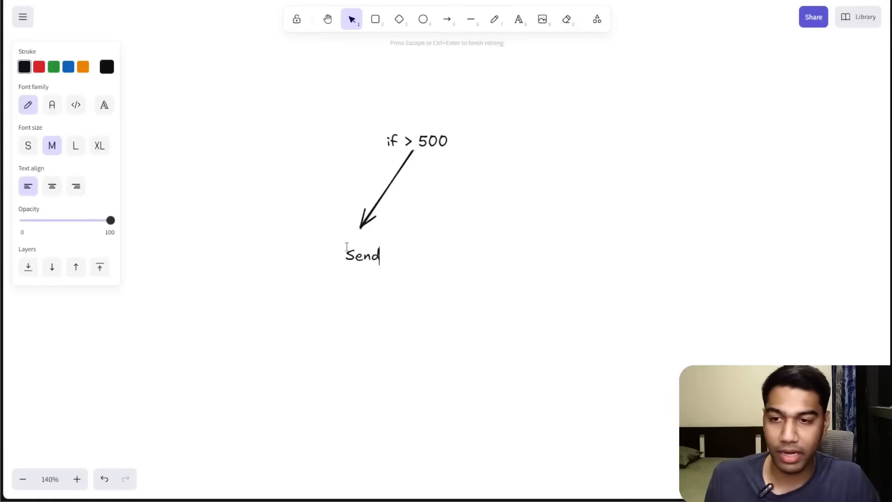
pyautogui.write(' it next step')
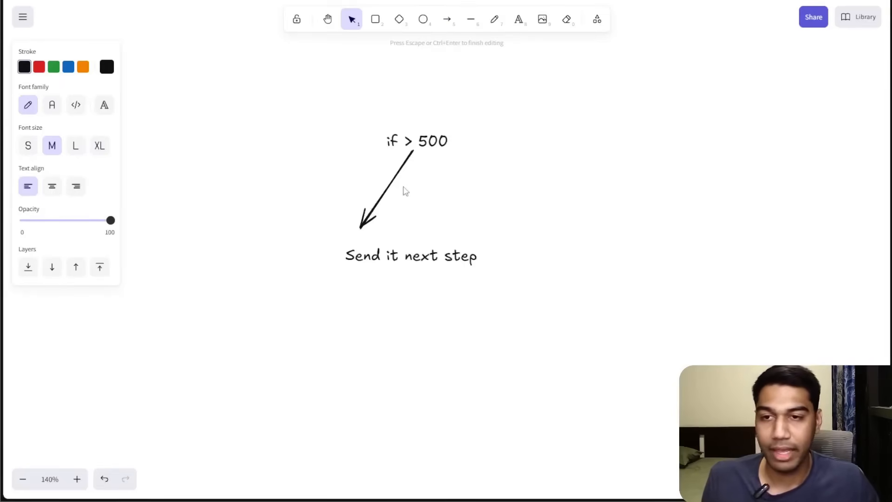
# Label the left arrow TRUE.
pyautogui.doubleClick(395, 184)
pyautogui.write('TREU')
pyautogui.press('BackSpace')
pyautogui.press('BackSpace')
pyautogui.write('UE')
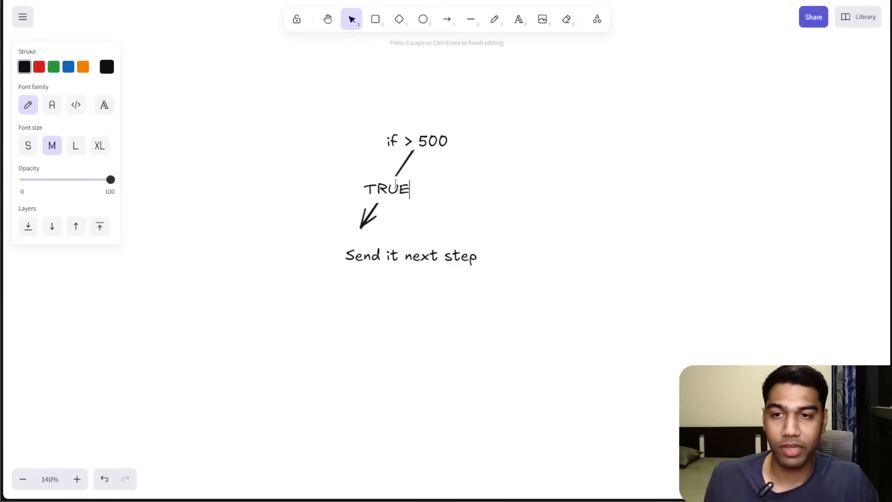
# Draw a second arrow down-right from "if > 500" and label it FALSE.
pyautogui.click(418, 160)
pyautogui.click(413, 157)
pyautogui.click(448, 165)
pyautogui.press('a')
pyautogui.moveTo(424, 150)
pyautogui.mouseDown()
pyautogui.moveTo(543, 190)
pyautogui.moveTo(611, 228)
pyautogui.mouseUp()
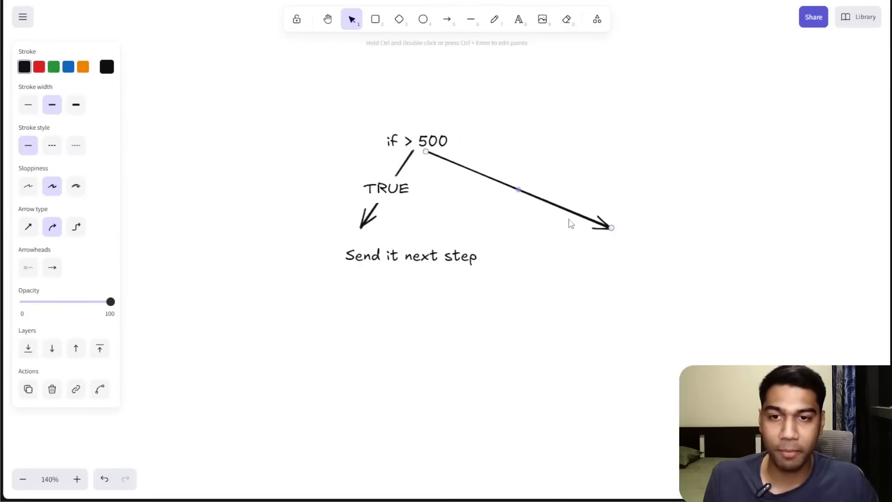
pyautogui.doubleClick(539, 201)
pyautogui.write('FAKS')
pyautogui.press('BackSpace')
pyautogui.press('BackSpace')
pyautogui.write('LSE')
# Duplicate the "Send it next step" text to the right arrow's end and change it to "Don't do anything".
pyautogui.click(640, 253)
pyautogui.click(370, 246)
pyautogui.hotkey('ctrl', 'd')
pyautogui.moveTo(374, 254); pyautogui.dragTo(627, 245)
pyautogui.doubleClick(635, 250)
pyautogui.write('D')
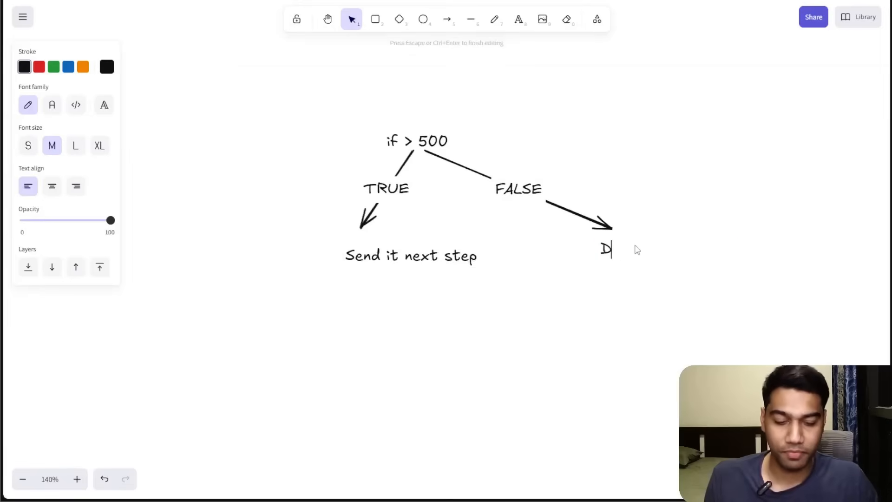
pyautogui.write("on't dop an")
pyautogui.press('BackSpace')
pyautogui.press('BackSpace')
pyautogui.write('annything')
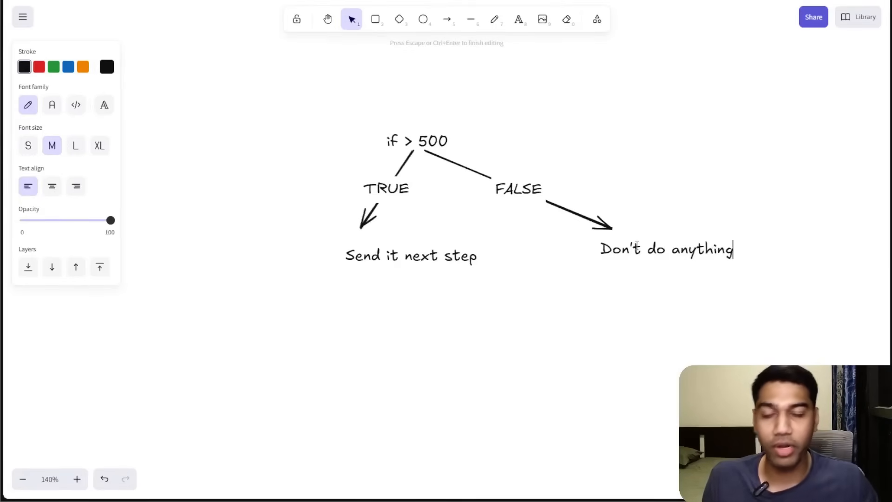
# Colour the FALSE arrow and its label red.
pyautogui.click(619, 347)
pyautogui.click(466, 169)
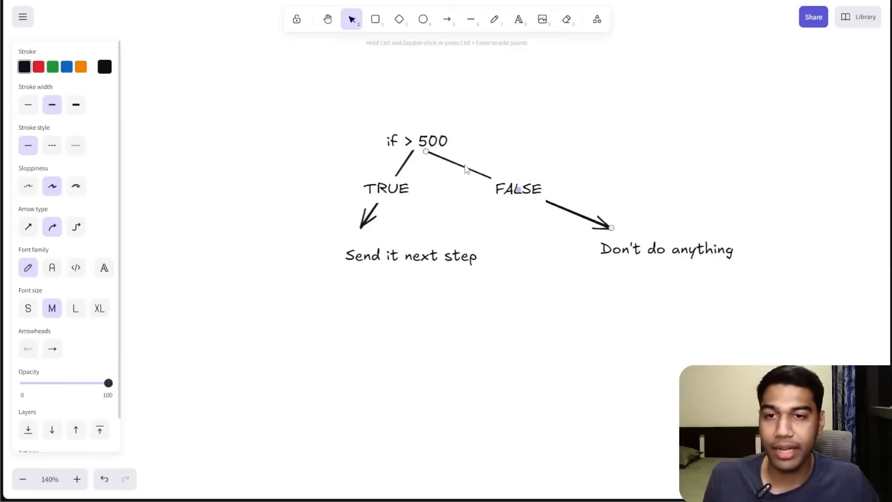
pyautogui.click(39, 66)
pyautogui.click(545, 94)
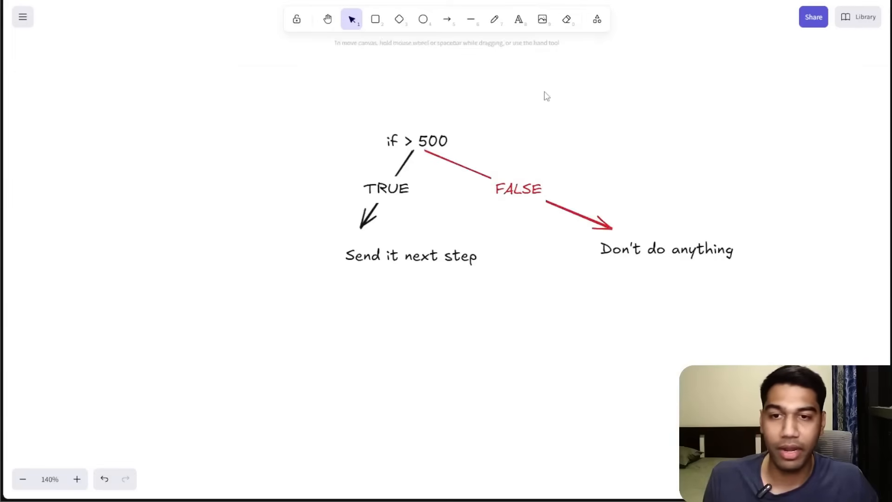
pyautogui.click(378, 188)
pyautogui.click(53, 66)
pyautogui.click(631, 96)
pyautogui.moveTo(305, 99); pyautogui.dragTo(850, 366)
pyautogui.click(849, 368)
pyautogui.click(78, 488)
pyautogui.click(78, 488)
pyautogui.click(78, 488)
pyautogui.moveTo(534, 373); pyautogui.dragTo(471, 408)
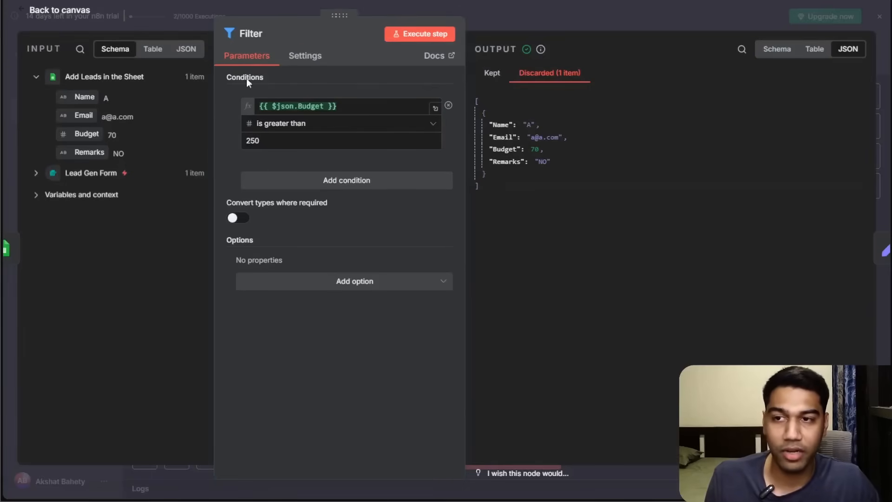
# Add a second AND condition to the Filter: the Name field starts with A.
pyautogui.click(278, 184)
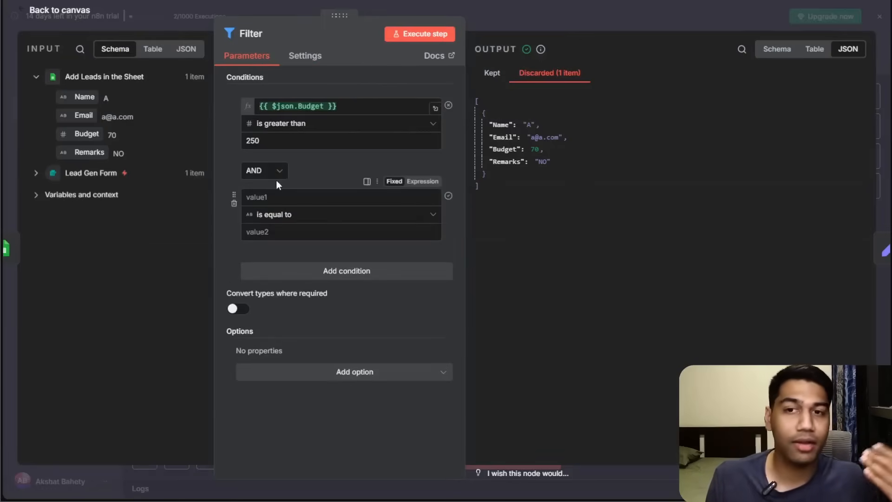
pyautogui.click(285, 199)
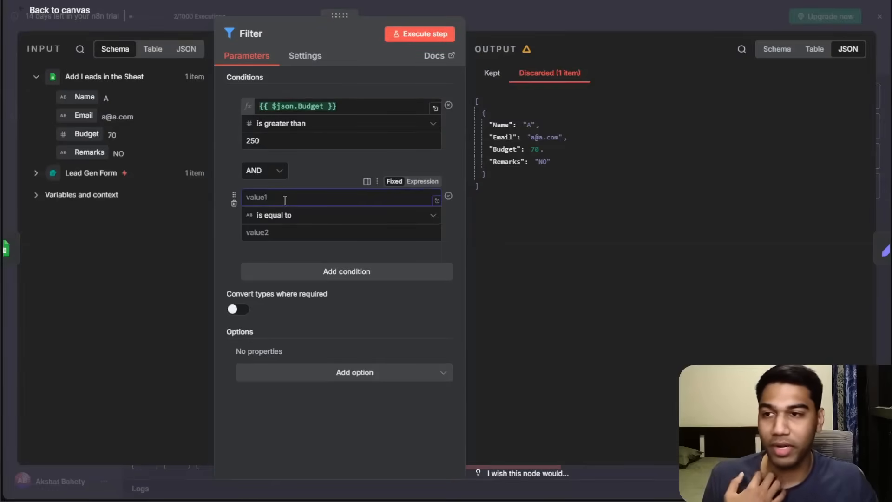
pyautogui.moveTo(84, 97); pyautogui.dragTo(288, 198)
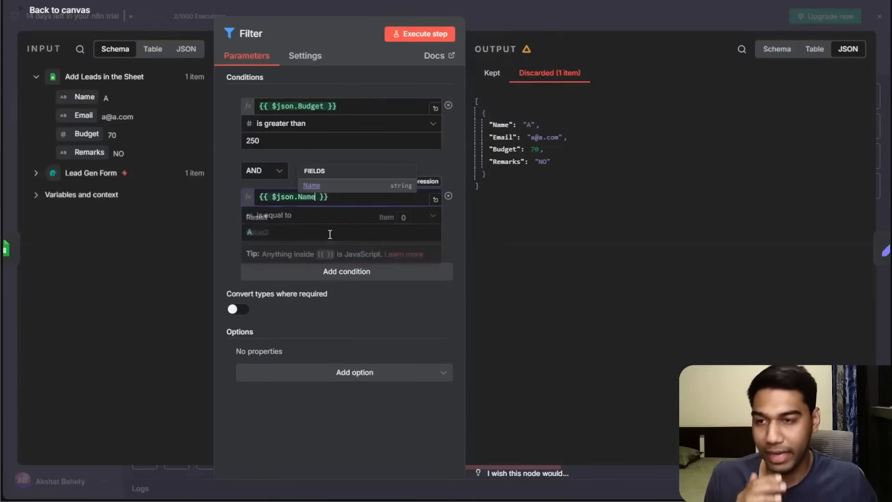
pyautogui.click(302, 215)
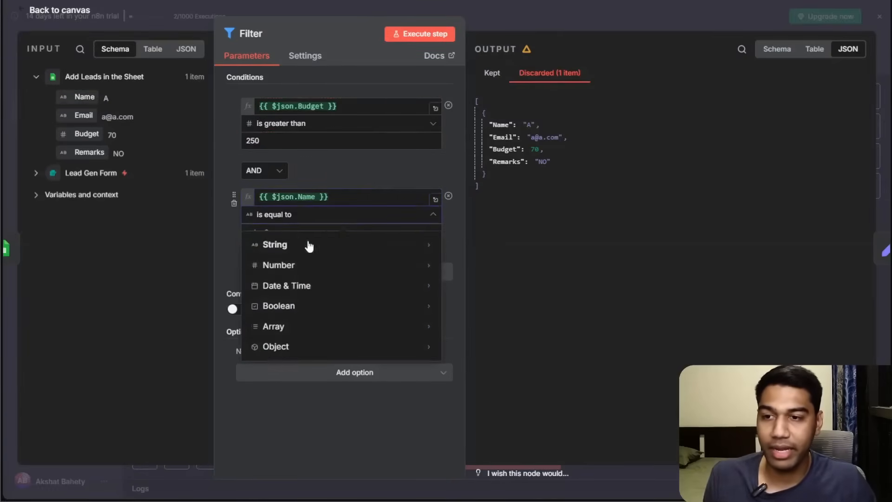
pyautogui.moveTo(309, 245)
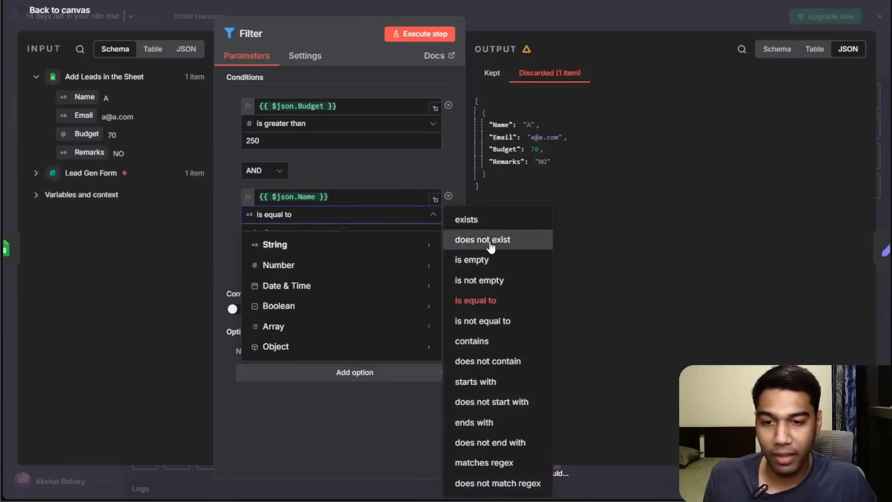
pyautogui.click(483, 382)
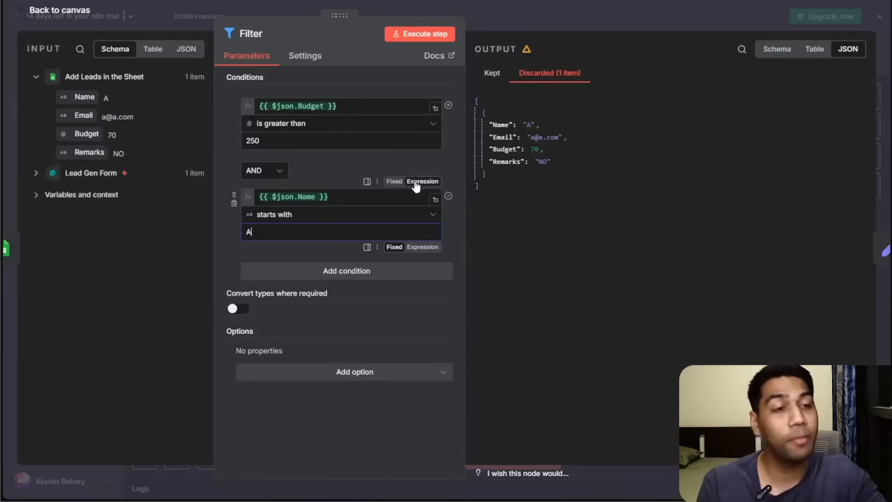
# Change the Budget condition's value to 10 and execute the Filter node.
pyautogui.click(563, 12)
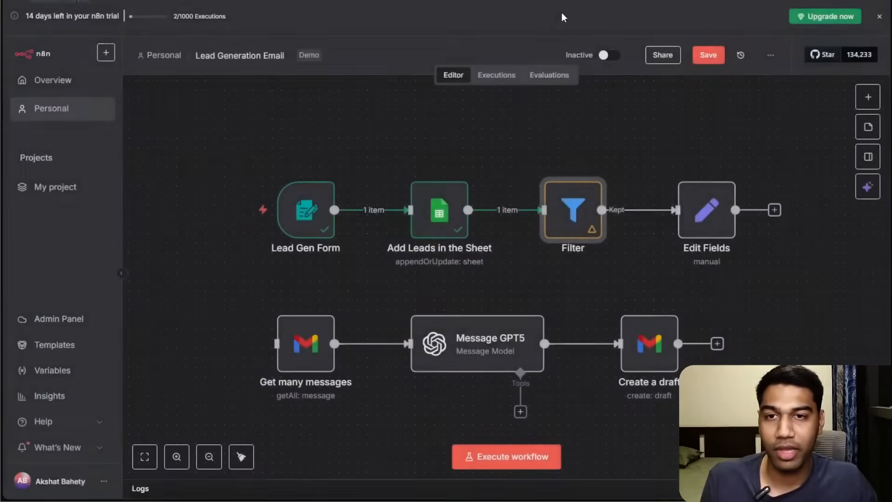
pyautogui.doubleClick(570, 206)
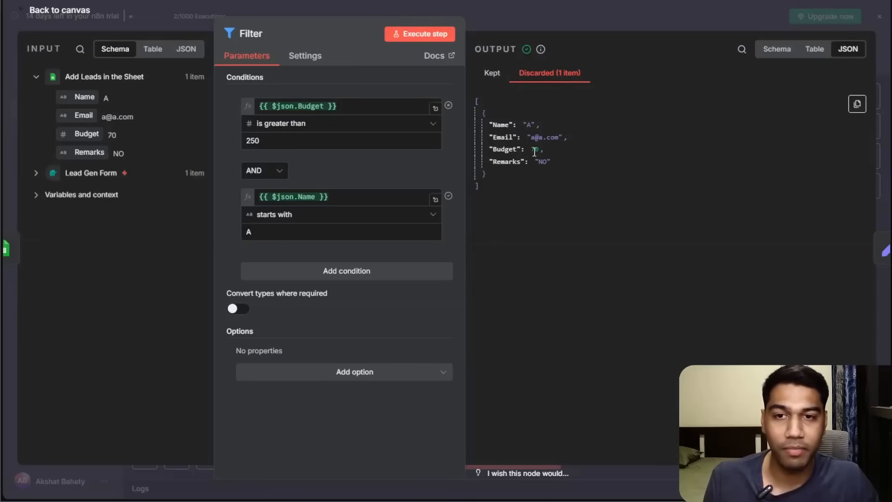
pyautogui.click(293, 144)
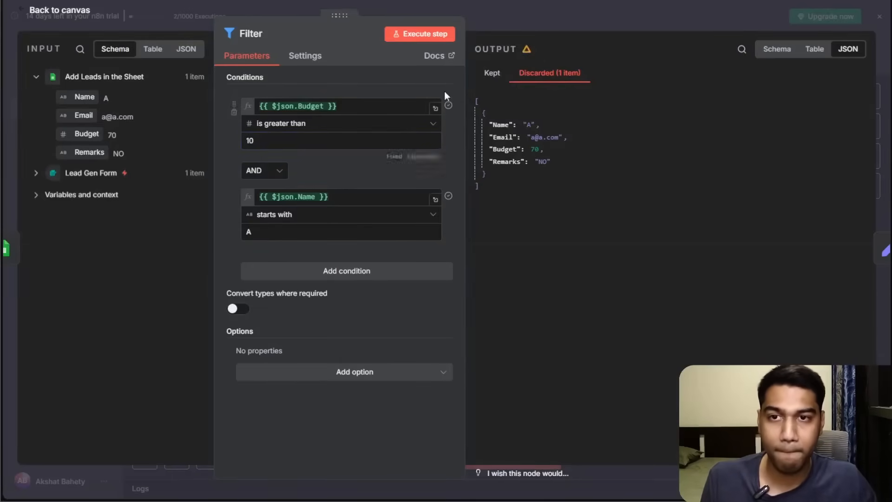
pyautogui.click(573, 23)
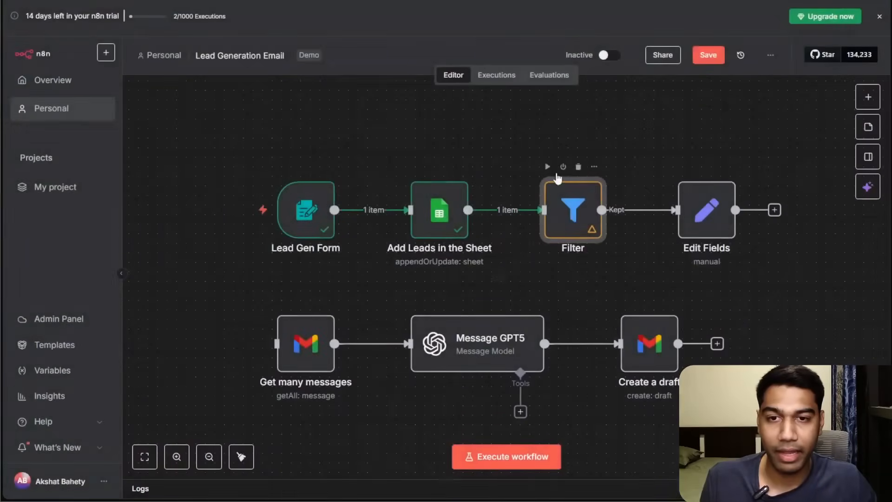
pyautogui.click(548, 166)
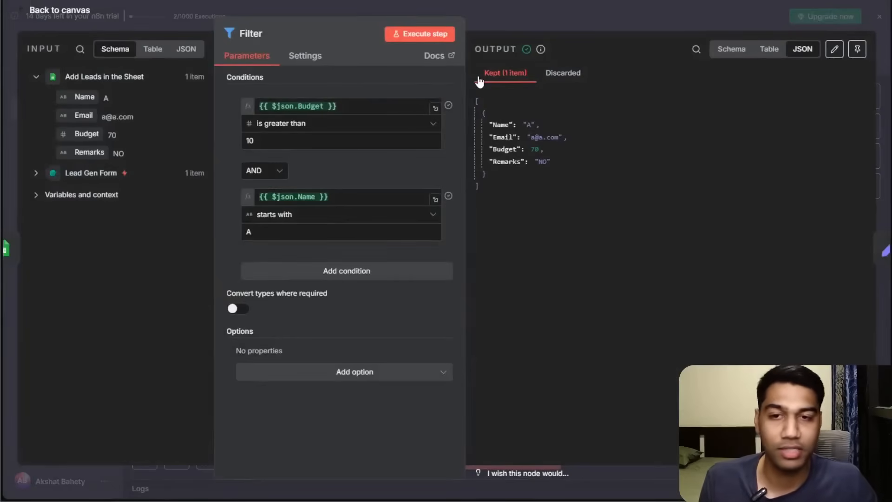
# Change the Name condition's value to B, re-execute the Filter step, and view the discarded items.
pyautogui.click(270, 229)
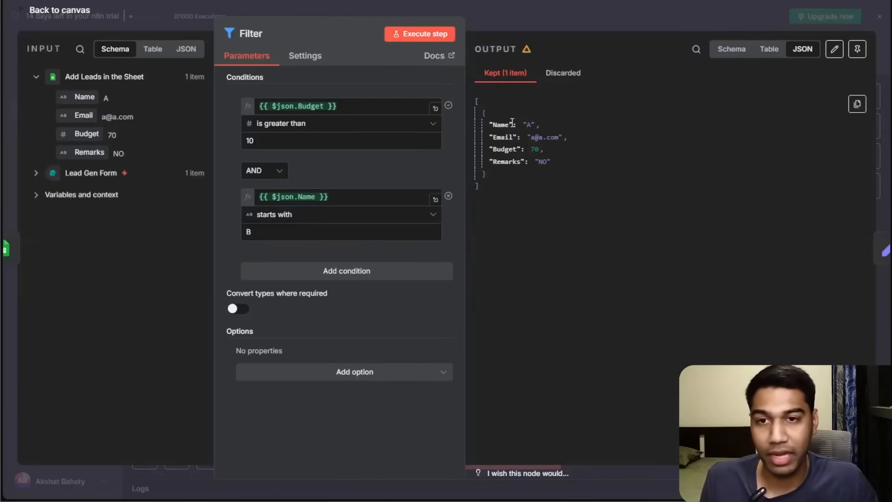
pyautogui.click(441, 36)
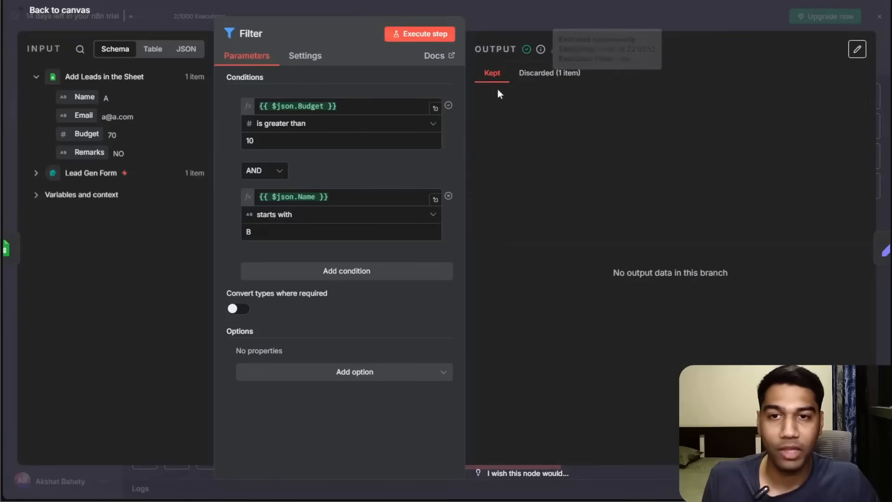
pyautogui.click(559, 73)
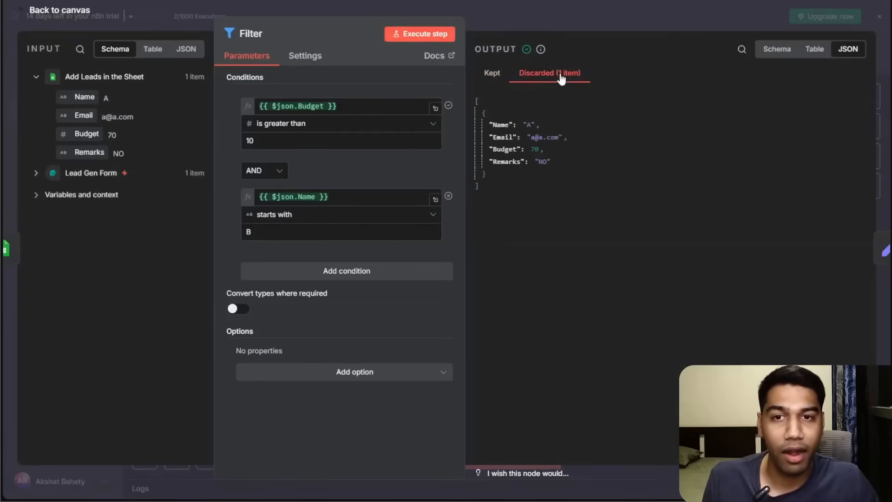
pyautogui.click(273, 177)
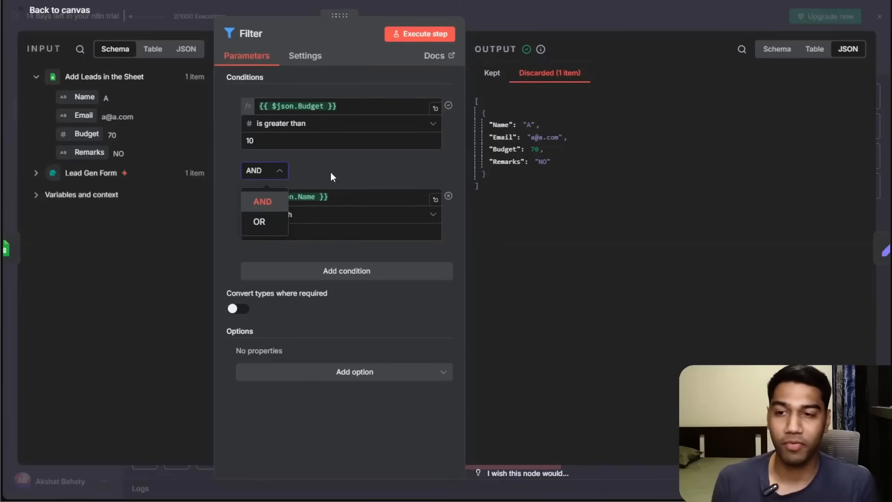
pyautogui.click(341, 266)
pyautogui.click(342, 270)
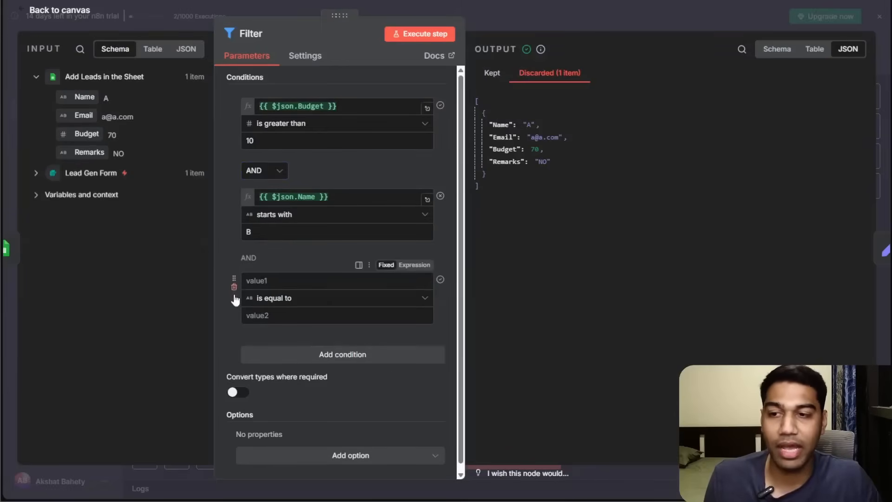
pyautogui.click(441, 279)
pyautogui.click(543, 24)
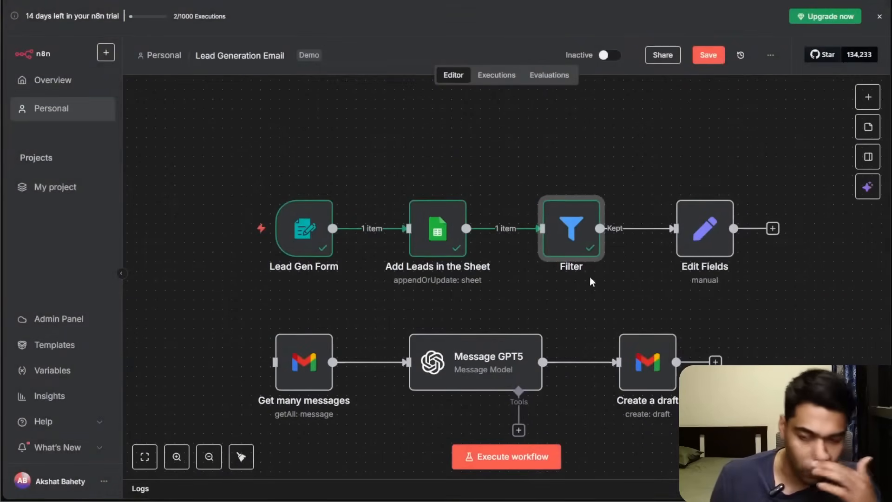
# Replace the Edit Fields node after the Filter with a Limit node from Data transformation.
pyautogui.click(699, 236)
pyautogui.click(710, 186)
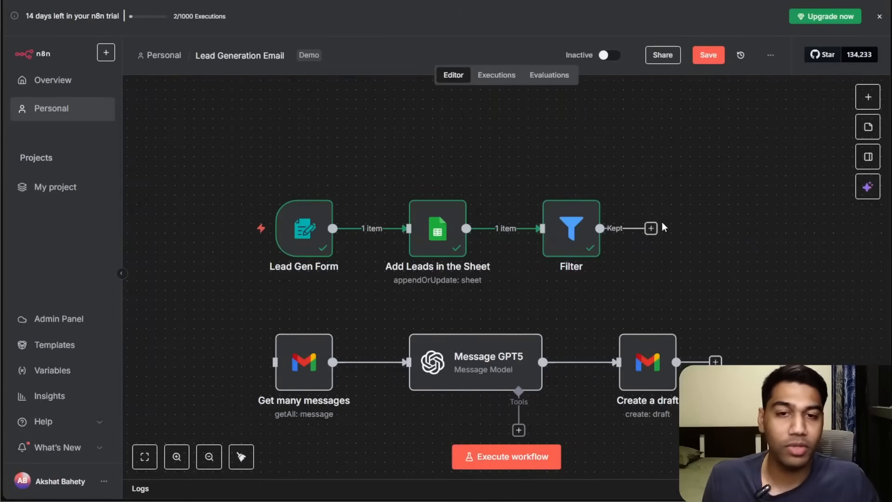
pyautogui.click(650, 229)
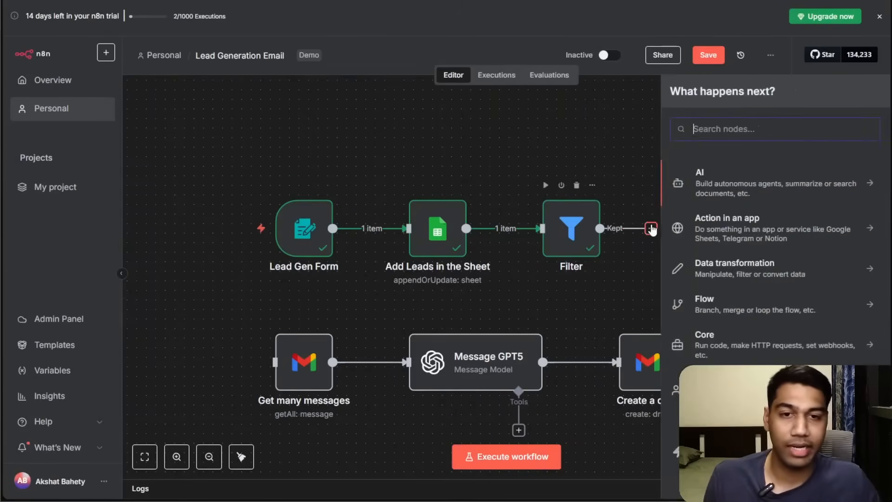
pyautogui.click(749, 278)
pyautogui.scroll(-3, 764, 316)
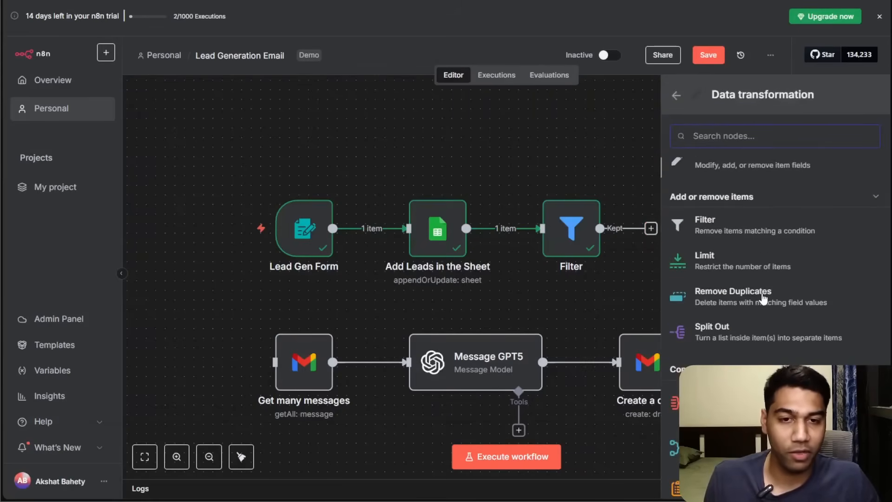
pyautogui.scroll(-3, 762, 297)
pyautogui.scroll(2, 771, 261)
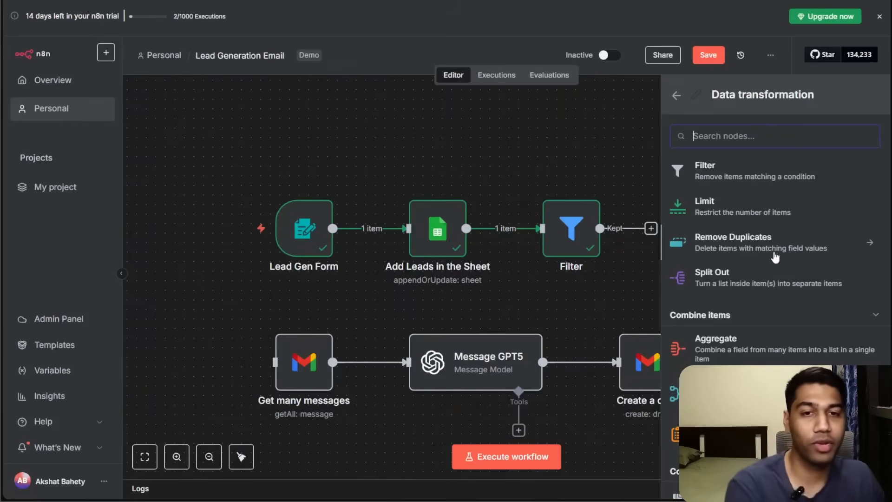
pyautogui.click(726, 216)
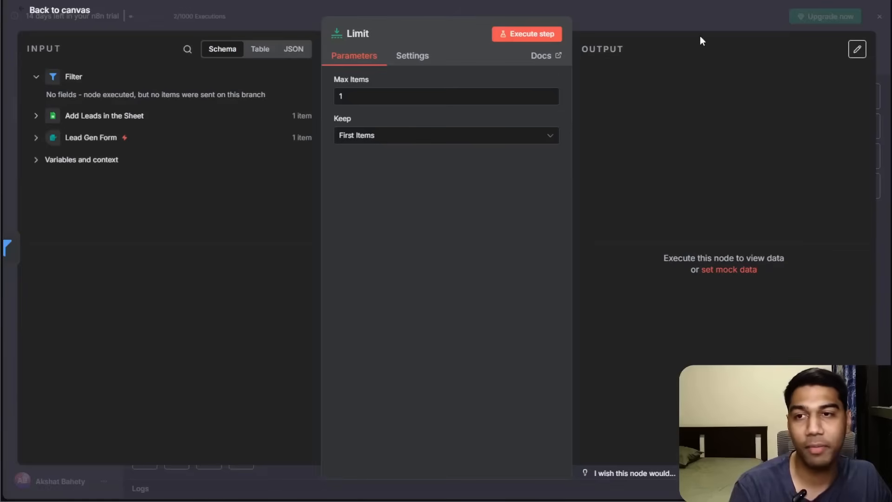
pyautogui.click(680, 23)
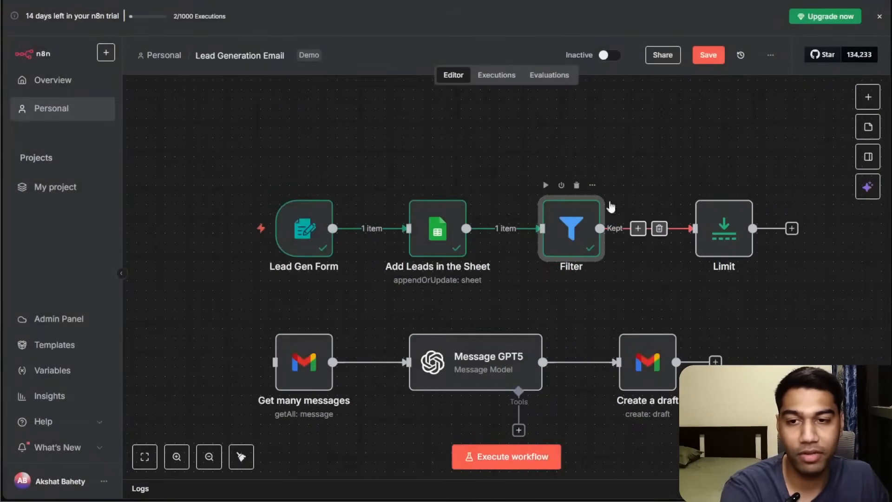
# Delete the connection between Add Leads in the Sheet and Filter, and move the form and sheet nodes higher.
pyautogui.doubleClick(571, 227)
pyautogui.click(646, 34)
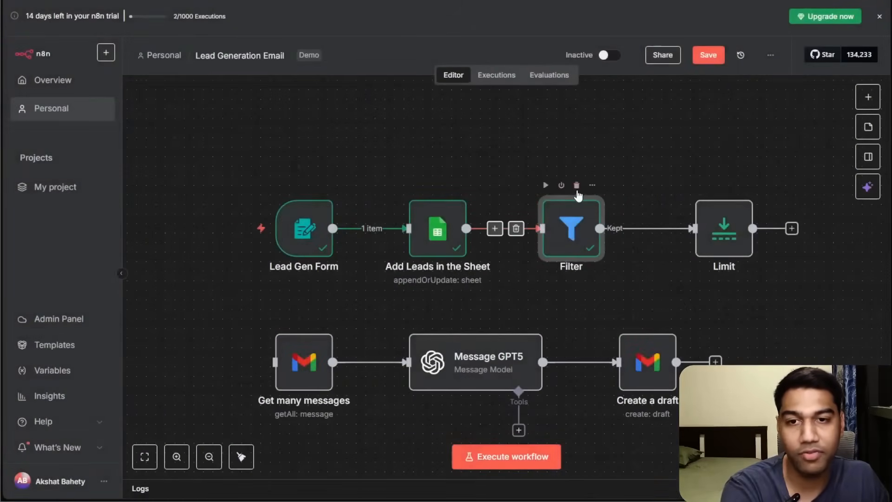
pyautogui.moveTo(727, 197)
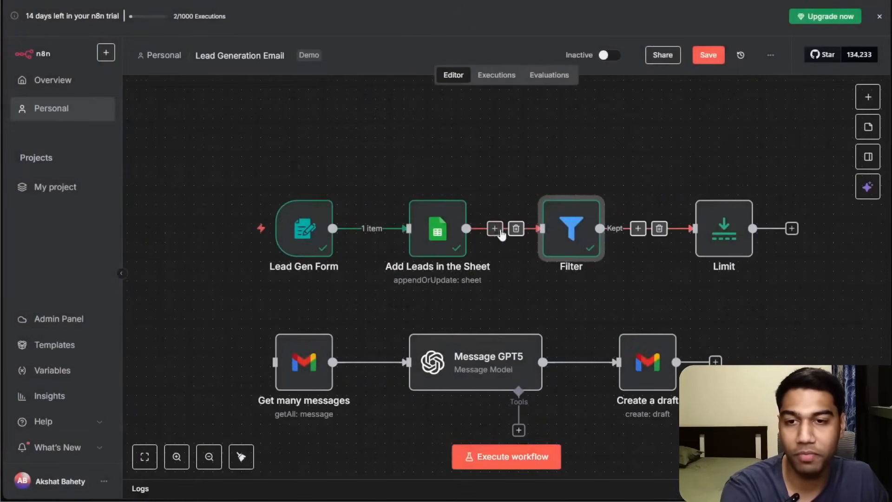
pyautogui.click(514, 227)
pyautogui.moveTo(431, 220); pyautogui.dragTo(384, 134)
pyautogui.moveTo(307, 218); pyautogui.dragTo(247, 140)
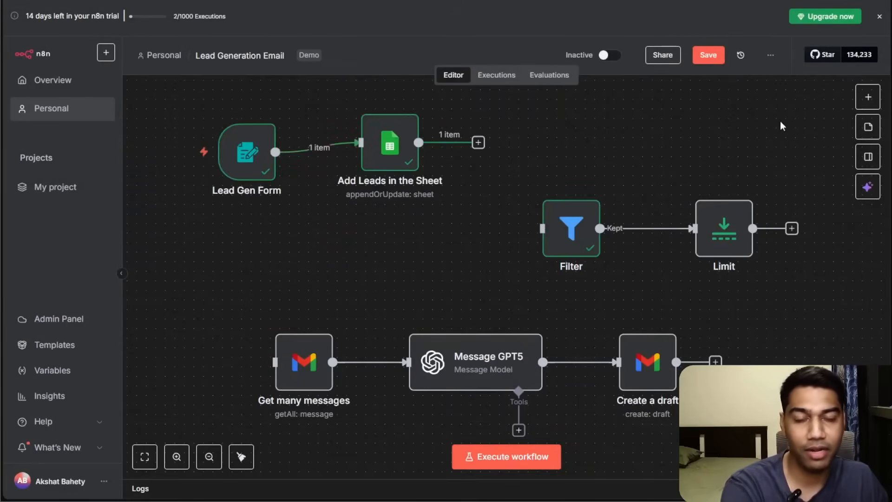
# Add a standalone Google Sheets "Get row(s) in sheet" node to the canvas.
pyautogui.click(865, 97)
pyautogui.write('googo')
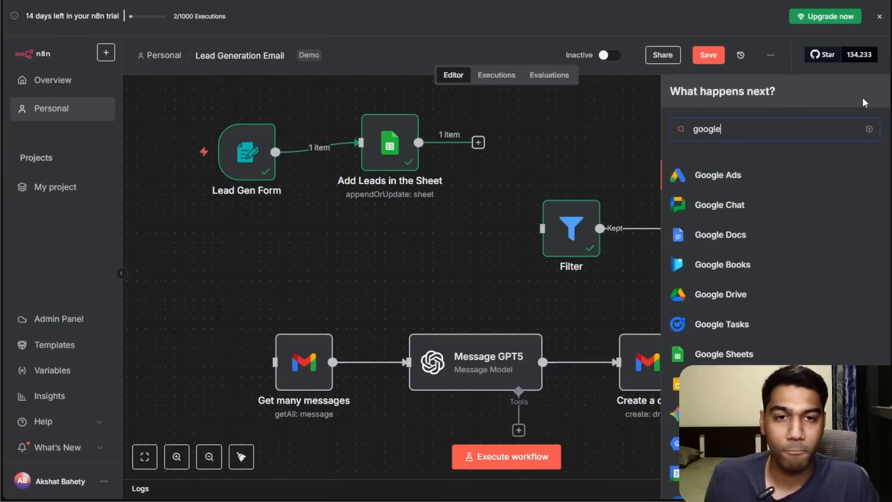
pyautogui.click(737, 358)
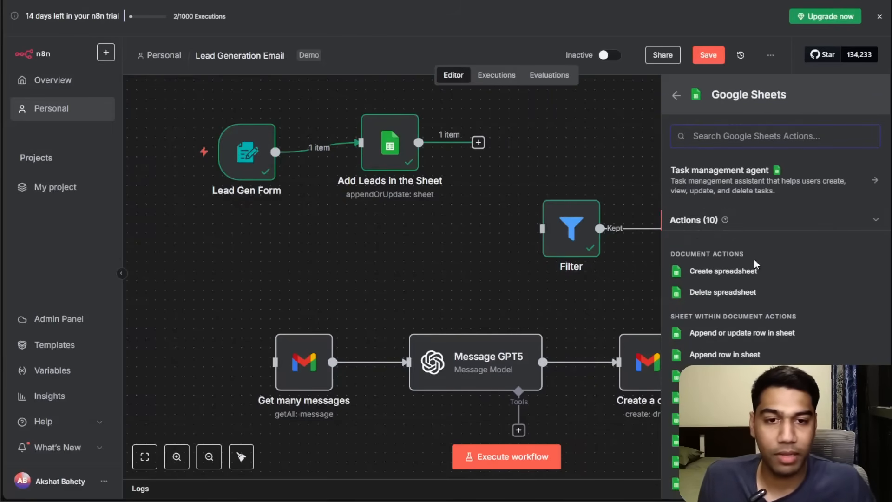
pyautogui.scroll(-1, 749, 271)
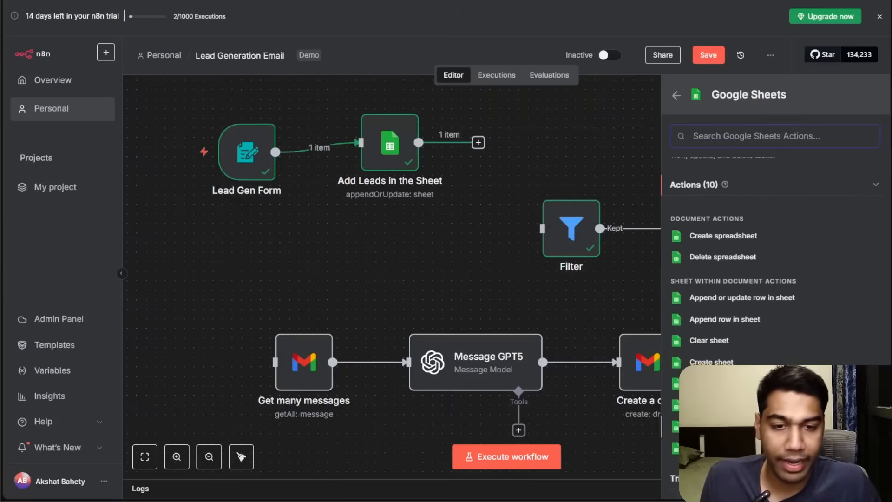
pyautogui.write('get')
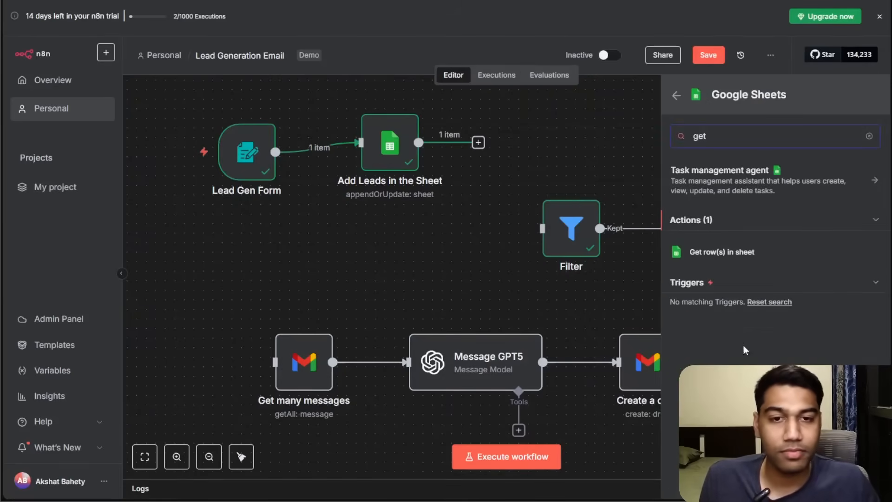
pyautogui.click(739, 255)
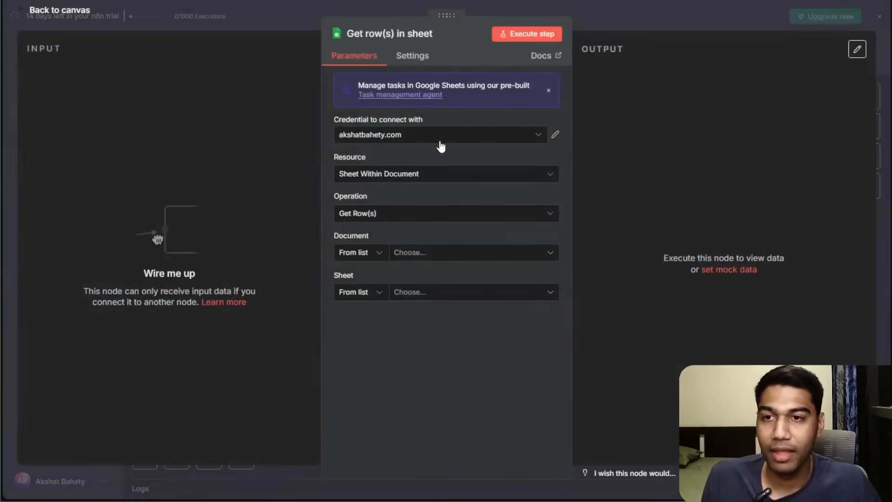
# Set the Get row(s) node's document to Lead Gen and its sheet to Sheet1.
pyautogui.click(442, 253)
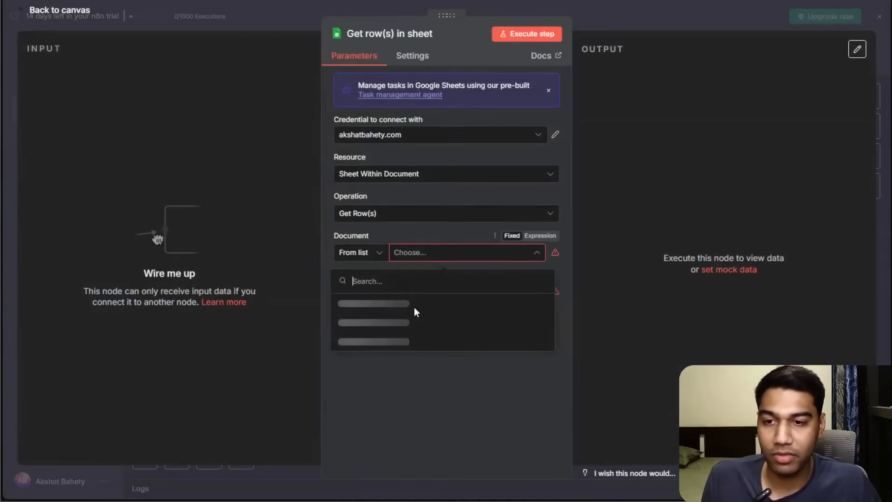
pyautogui.click(372, 303)
pyautogui.click(403, 297)
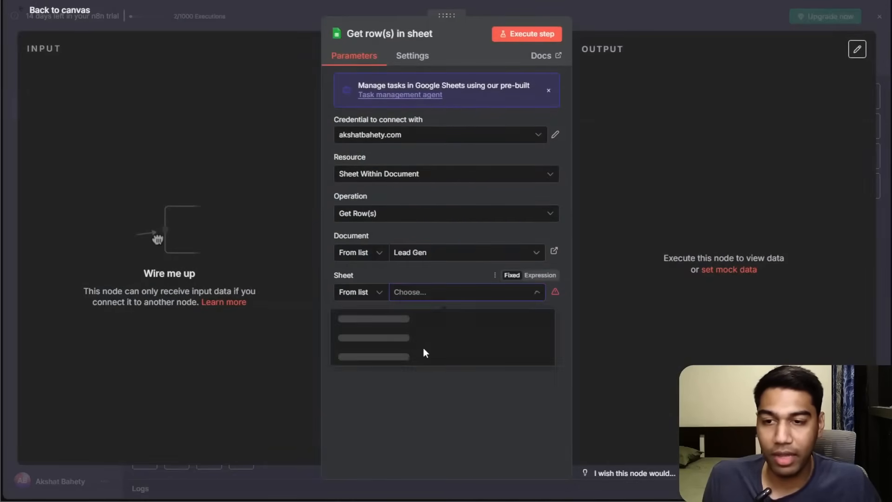
pyautogui.click(373, 320)
# Rename the sheet node to Get Rows in Sheet and connect its output to the Filter node.
pyautogui.click(385, 31)
pyautogui.write('Get aR')
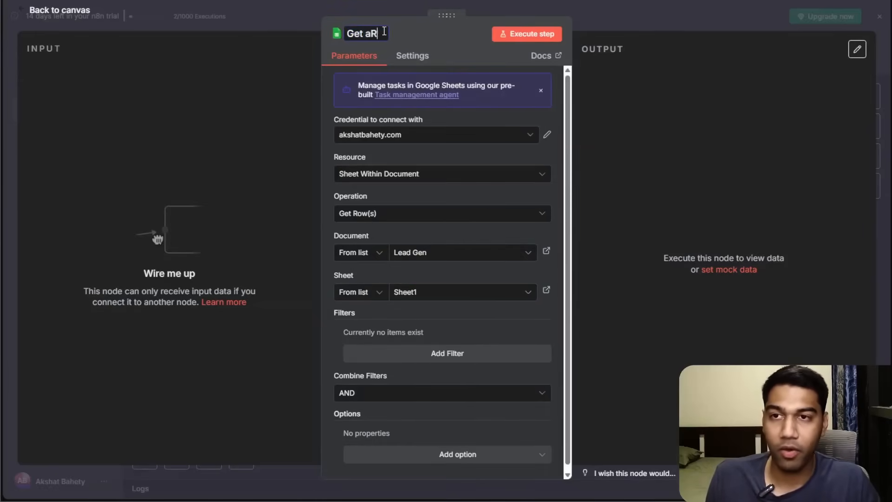
pyautogui.press('BackSpace')
pyautogui.press('BackSpace')
pyautogui.write('Rows in She')
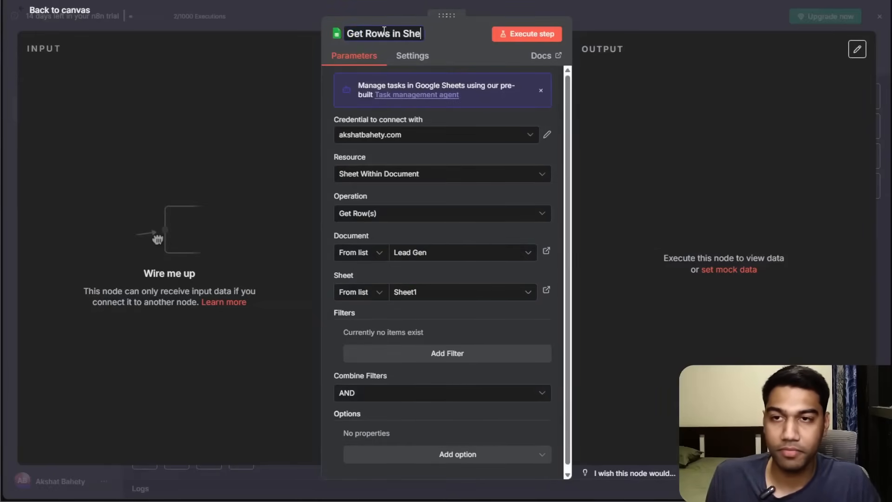
pyautogui.click(661, 32)
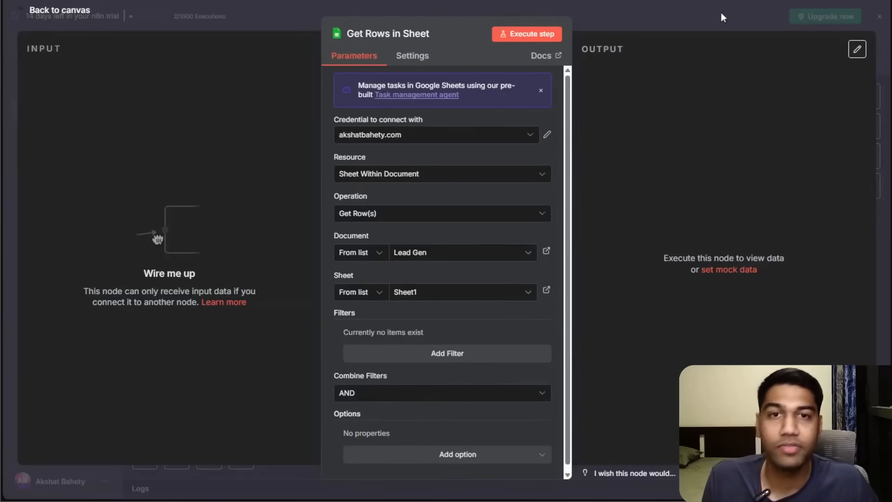
pyautogui.click(692, 25)
pyautogui.moveTo(427, 283); pyautogui.dragTo(465, 245)
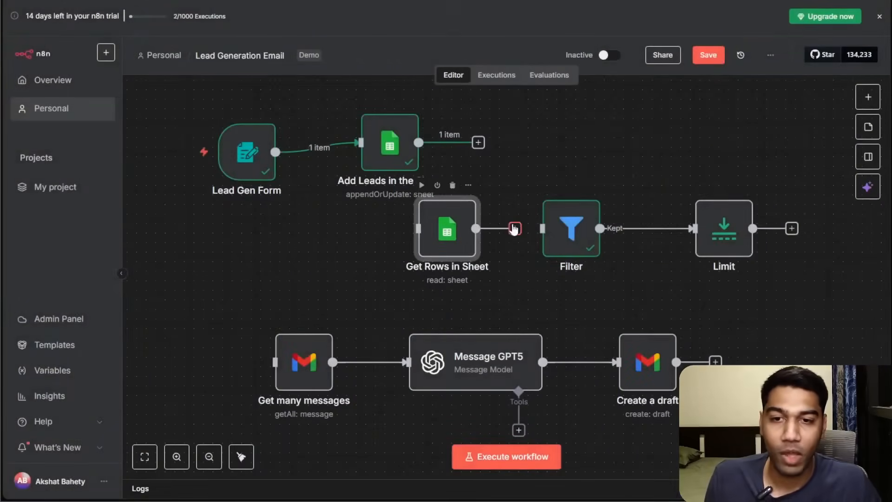
# Open the Limit node to inspect its Max Items and Keep settings.
pyautogui.doubleClick(721, 230)
pyautogui.click(385, 138)
pyautogui.click(381, 134)
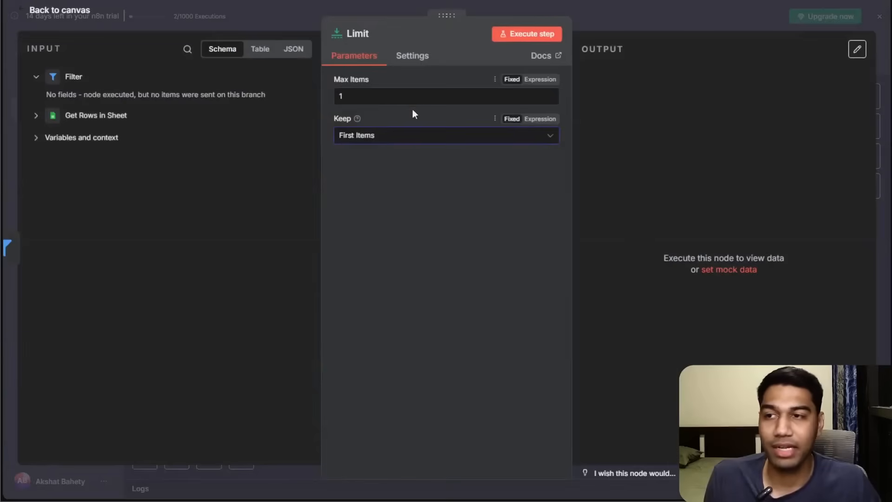
pyautogui.click(640, 24)
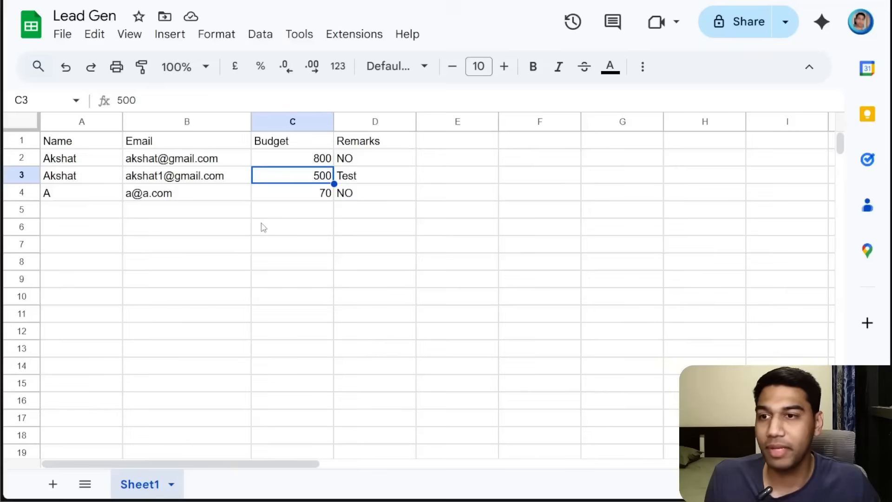
# Review the rows of the Lead Gen spreadsheet.
pyautogui.click(259, 225)
pyautogui.click(99, 174)
pyautogui.click(289, 176)
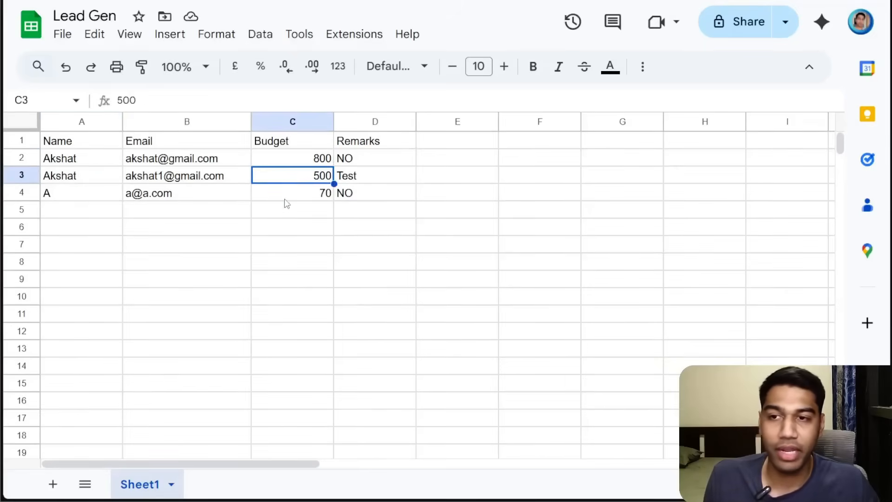
pyautogui.click(287, 200)
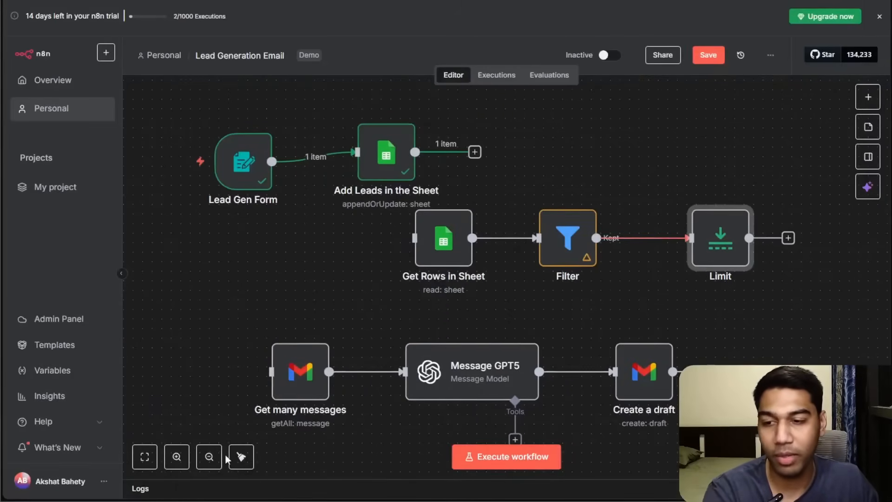
# Execute the Get Rows in Sheet node.
pyautogui.click(241, 456)
pyautogui.moveTo(700, 308); pyautogui.dragTo(723, 274)
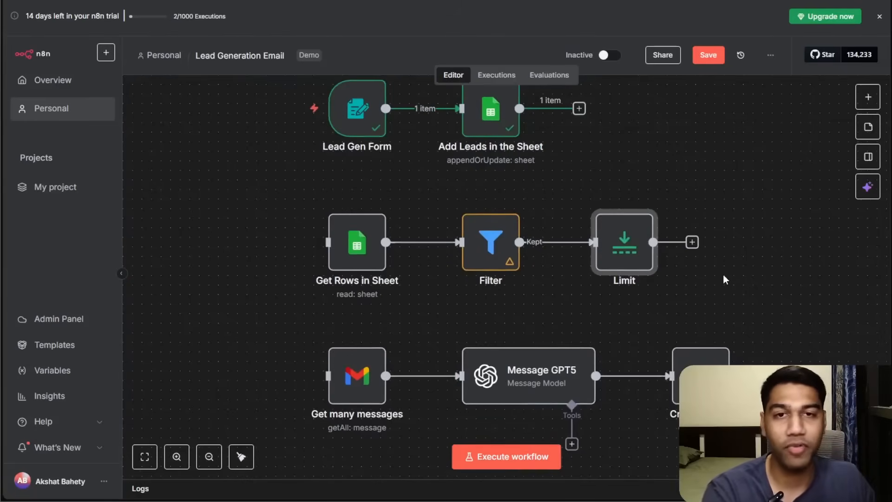
pyautogui.click(331, 199)
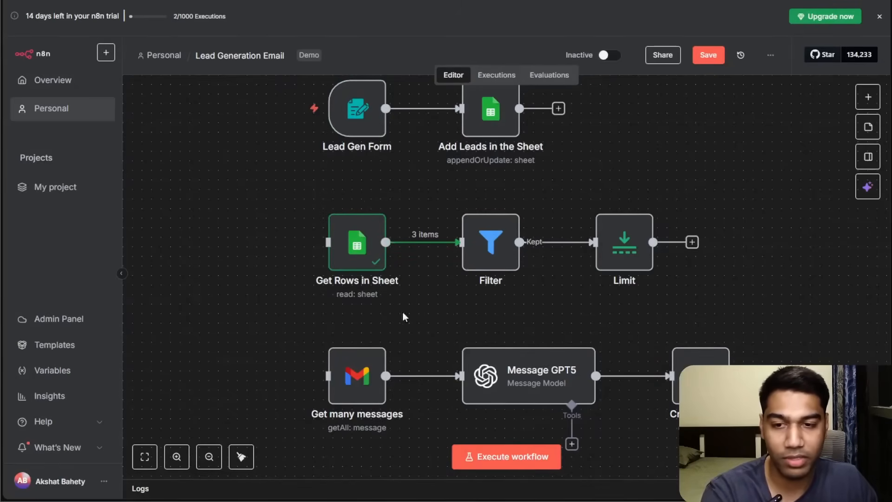
# Zoom in on the lower branch and execute the Filter node.
pyautogui.moveTo(298, 338); pyautogui.dragTo(650, 488)
pyautogui.moveTo(609, 254); pyautogui.dragTo(613, 454)
pyautogui.click(182, 456)
pyautogui.click(182, 456)
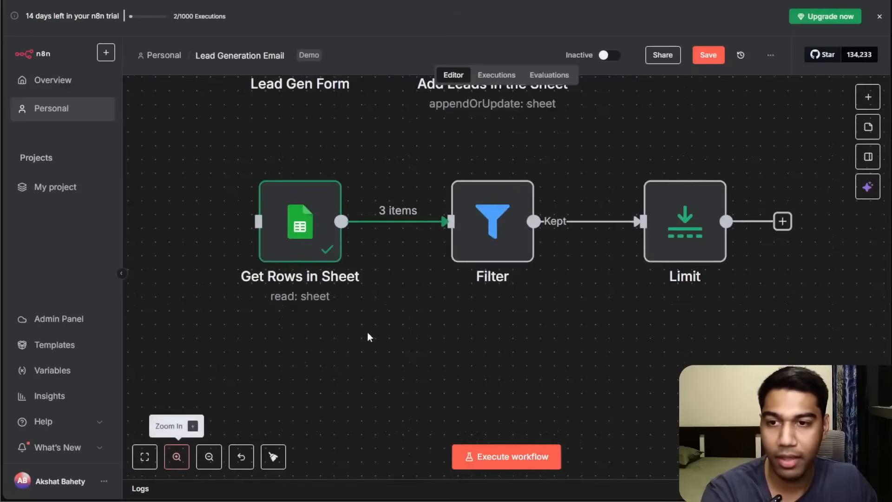
pyautogui.moveTo(367, 333); pyautogui.dragTo(378, 358)
pyautogui.click(464, 186)
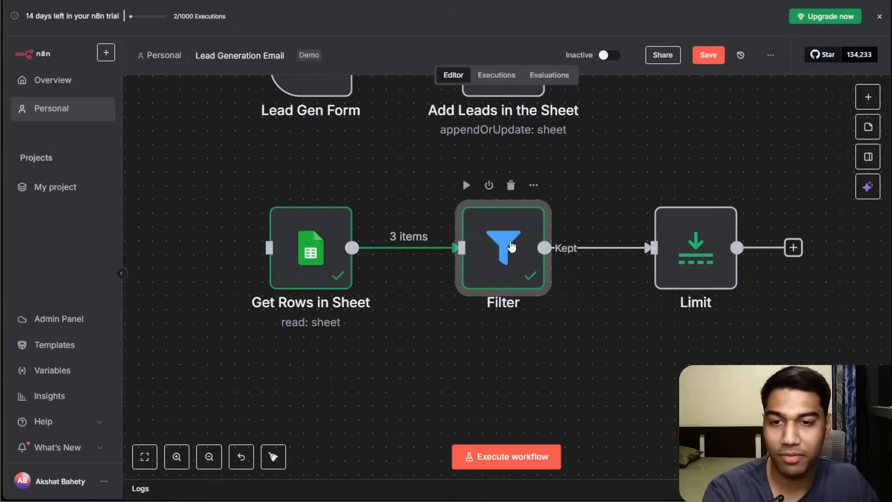
# Change the Filter's Name starts with condition value to A and execute the step.
pyautogui.doubleClick(510, 241)
pyautogui.click(304, 226)
pyautogui.press('BackSpace')
pyautogui.write('A')
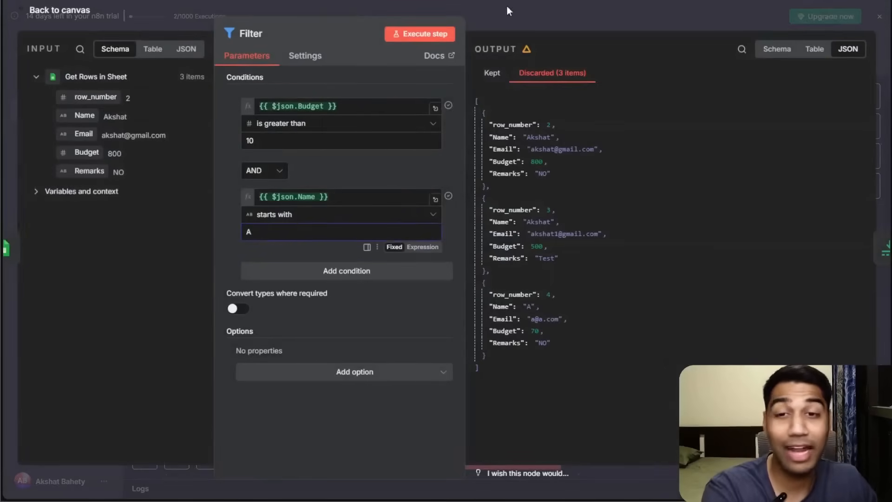
pyautogui.click(444, 34)
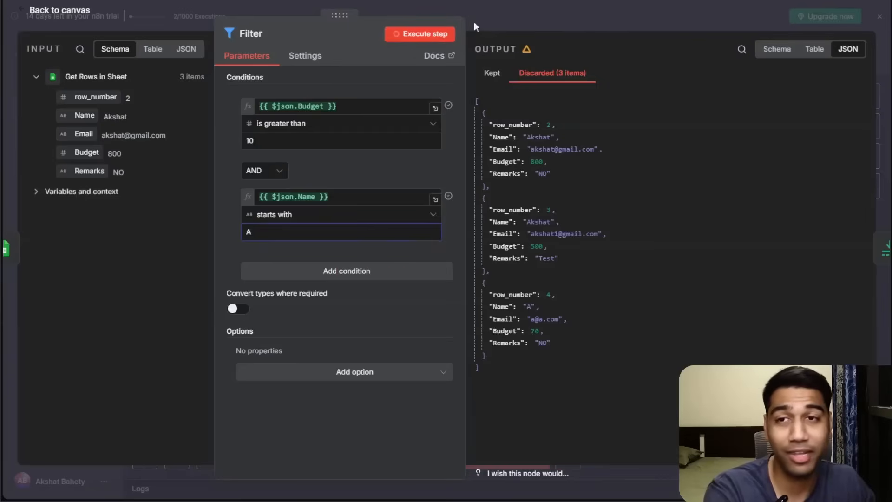
pyautogui.click(514, 14)
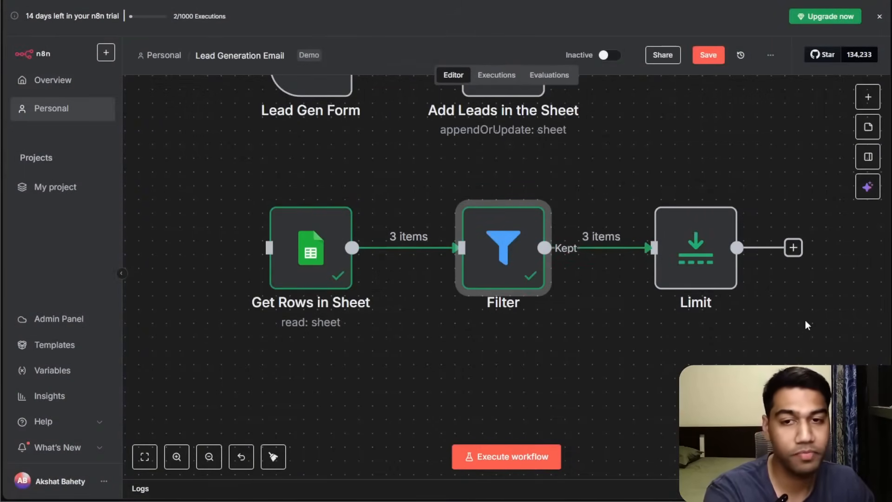
# Add a Google Sheets "Update row in sheet" node after the Limit node.
pyautogui.moveTo(804, 318); pyautogui.dragTo(626, 334)
pyautogui.click(614, 264)
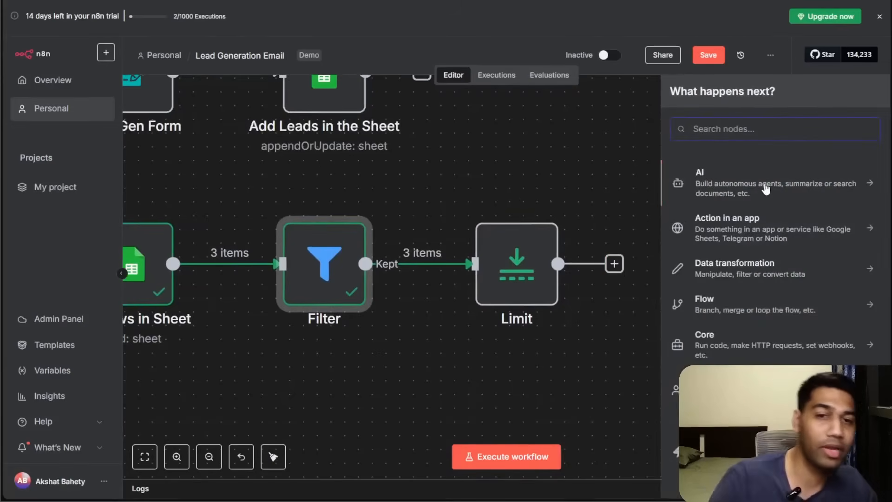
pyautogui.click(528, 171)
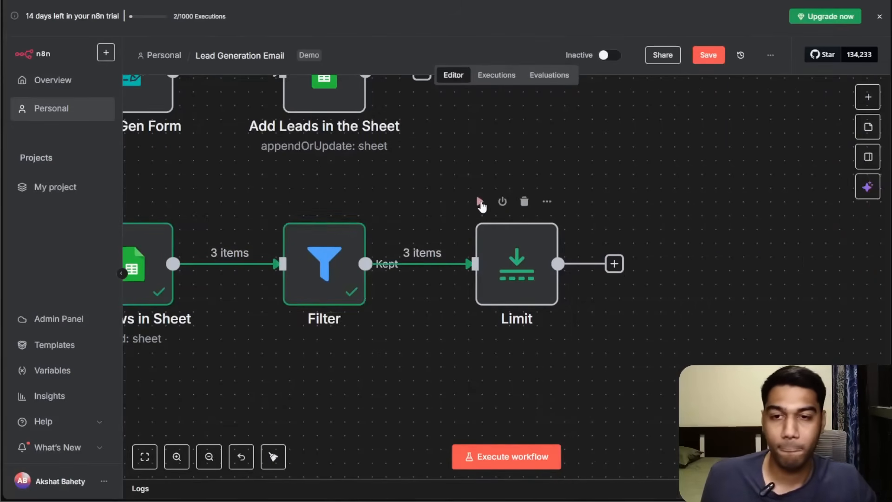
pyautogui.click(614, 265)
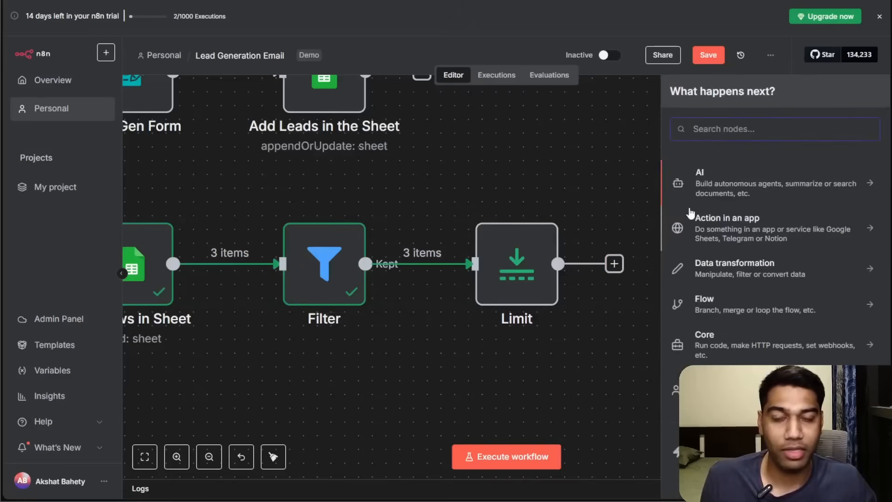
pyautogui.write('sheet')
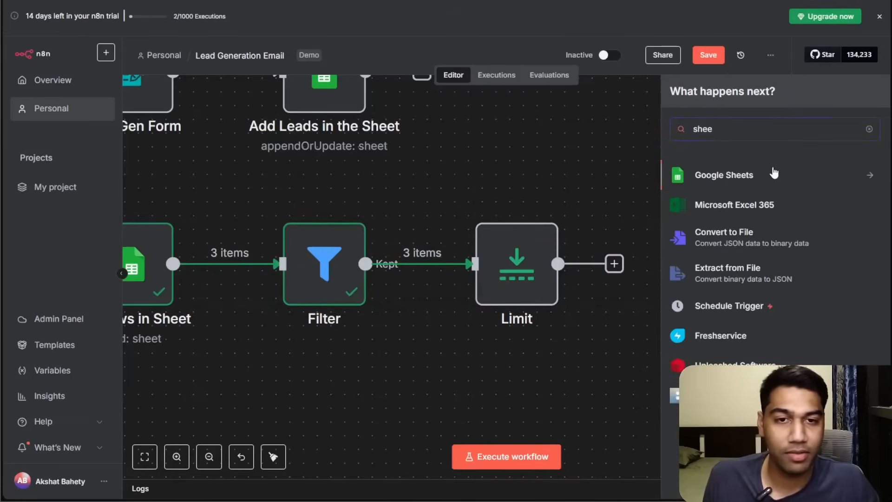
pyautogui.click(774, 173)
pyautogui.write('Update')
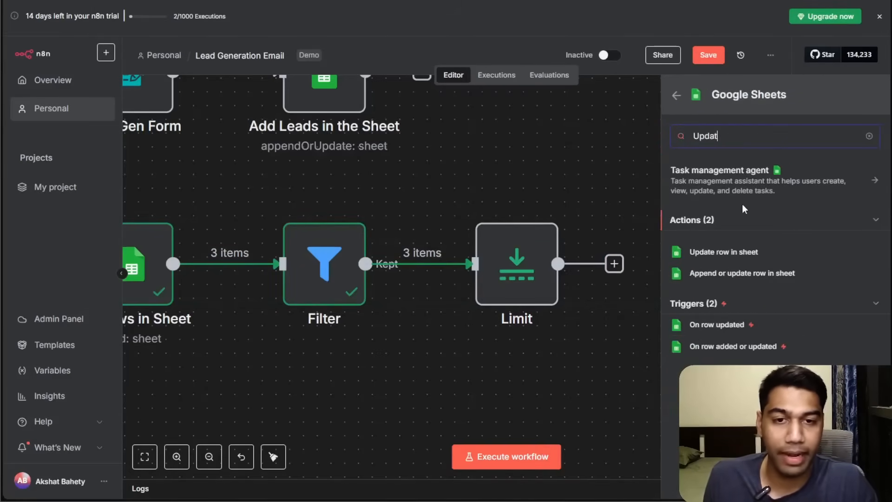
pyautogui.click(747, 252)
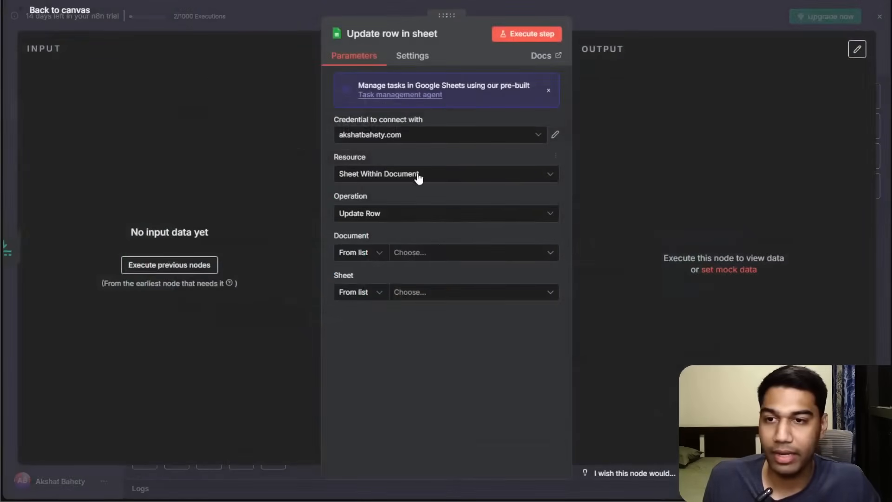
# Set the Update row node's document to Lead Gen and its sheet to Sheet1.
pyautogui.click(432, 255)
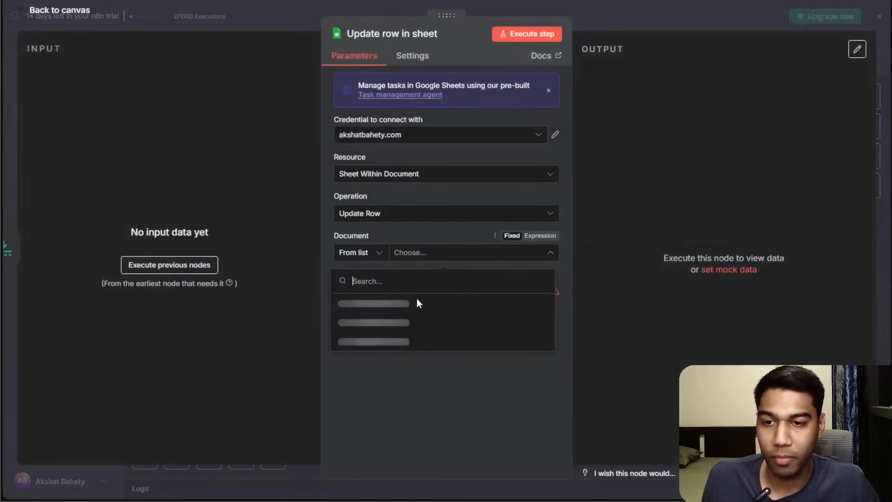
pyautogui.click(372, 303)
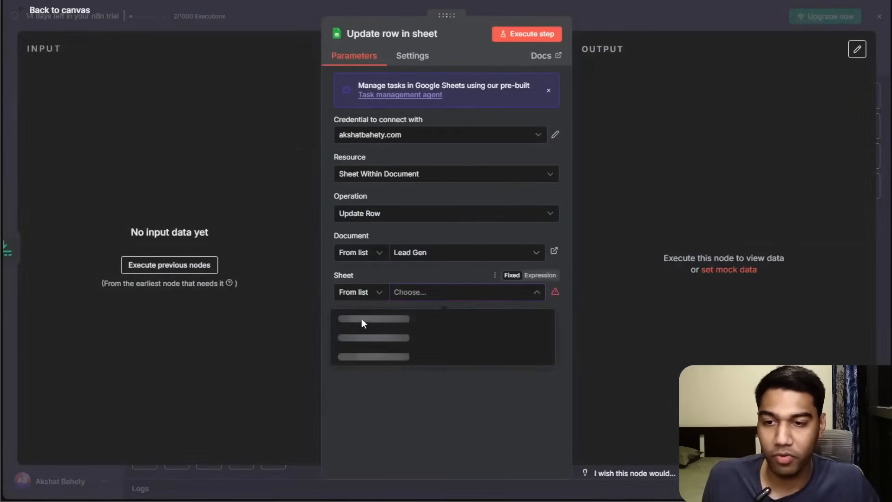
pyautogui.click(363, 328)
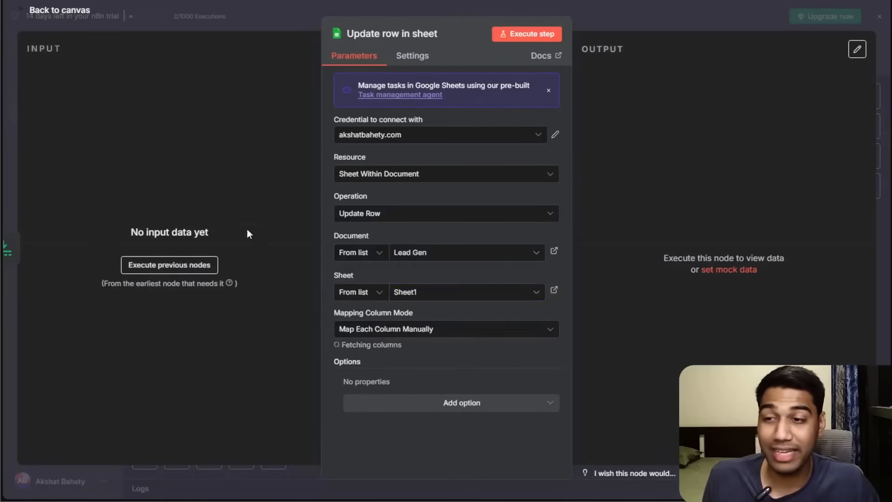
pyautogui.click(692, 18)
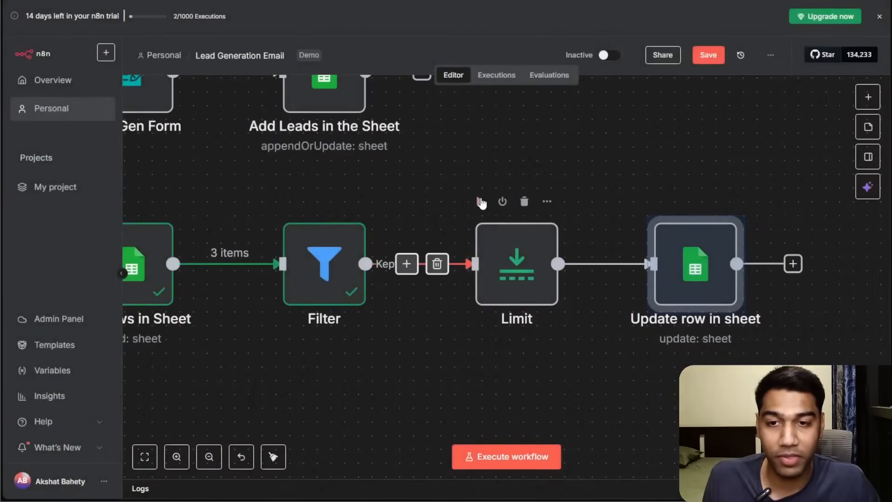
# Execute the Limit node, then set the Update row node's column to match on to Email.
pyautogui.click(480, 201)
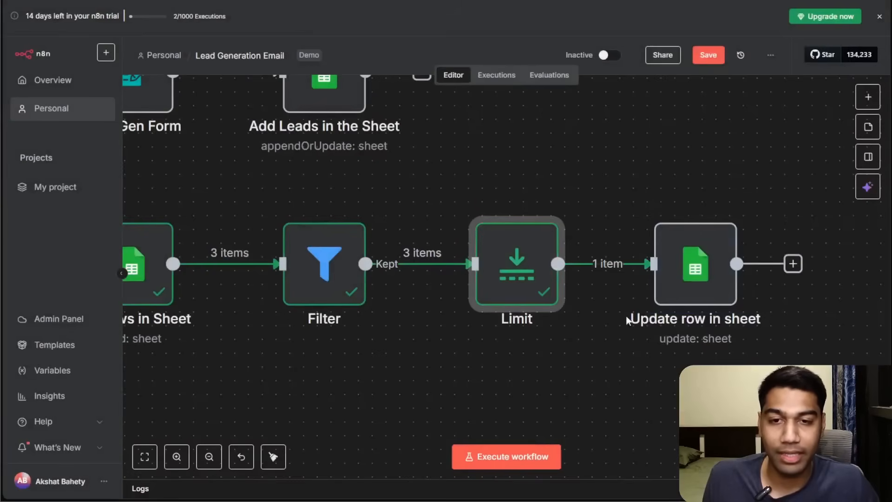
pyautogui.moveTo(620, 264)
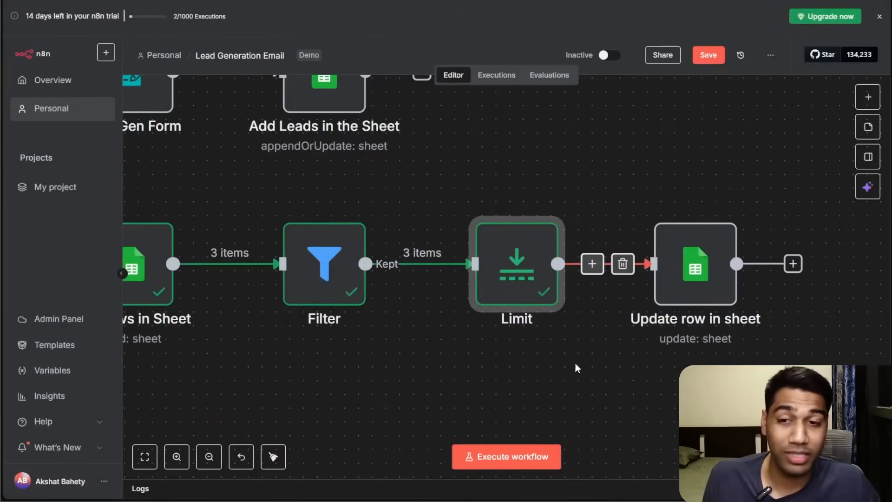
pyautogui.doubleClick(696, 264)
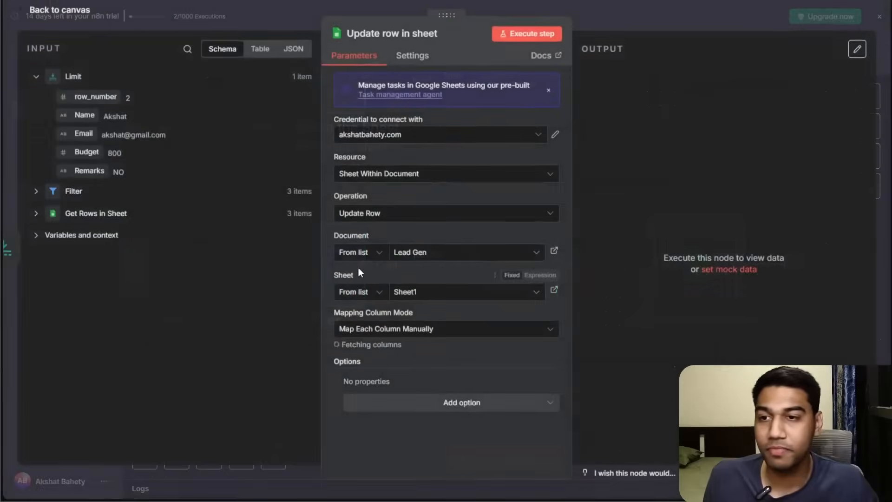
pyautogui.scroll(-3, 414, 346)
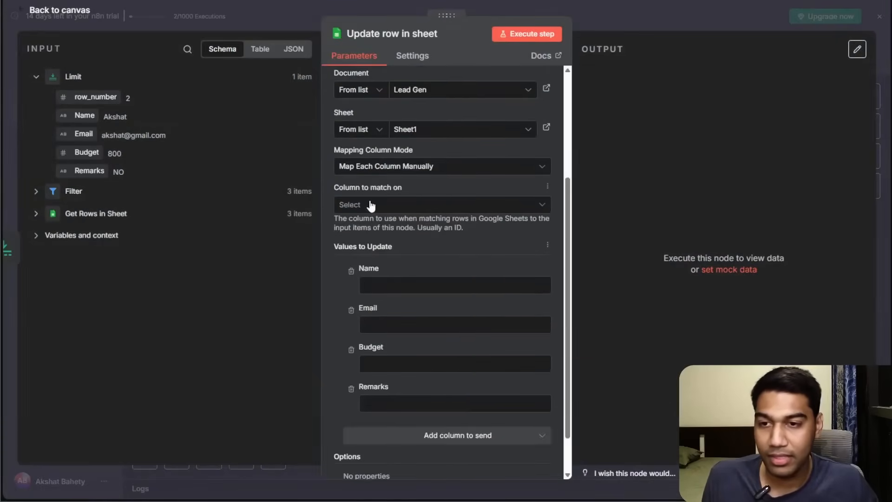
pyautogui.click(370, 205)
pyautogui.click(355, 255)
# Map the input Email to the match value and set the Remarks value to Warm.
pyautogui.moveTo(61, 114); pyautogui.dragTo(419, 285)
pyautogui.scroll(-2, 403, 395)
pyautogui.click(404, 356)
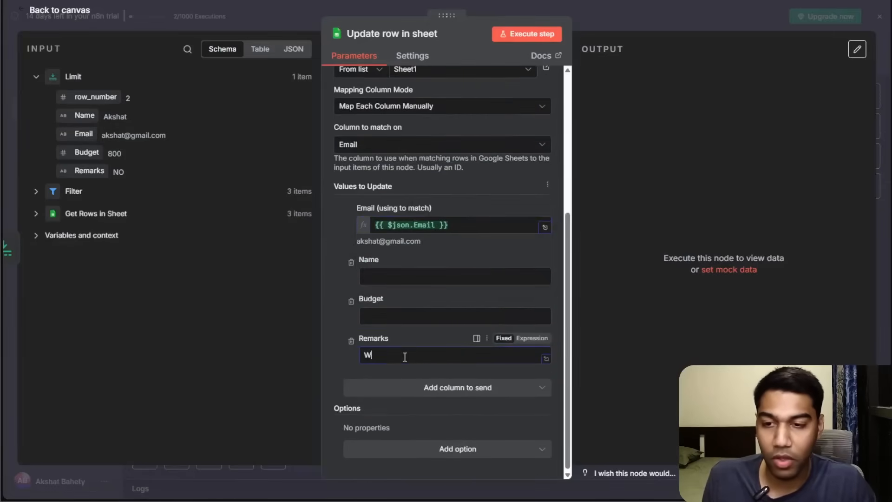
# Remove the Name and Budget fields from the values to update.
pyautogui.click(351, 262)
pyautogui.click(351, 302)
pyautogui.scroll(3, 493, 204)
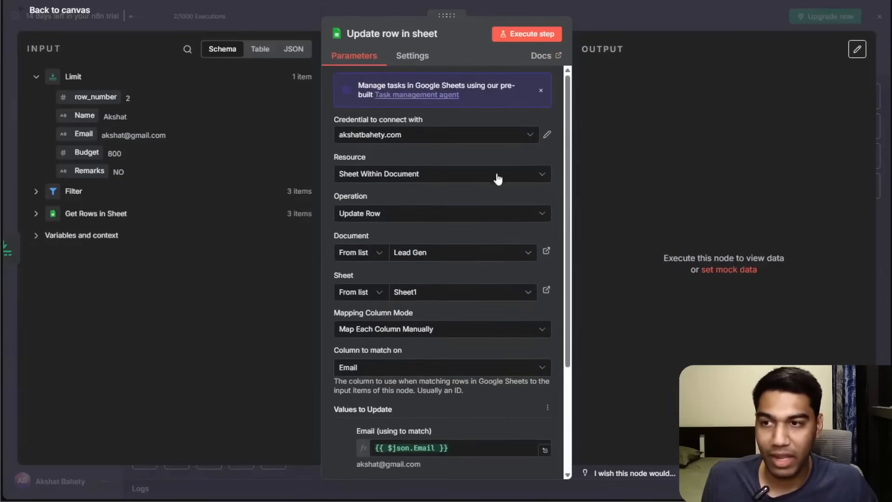
pyautogui.click(662, 28)
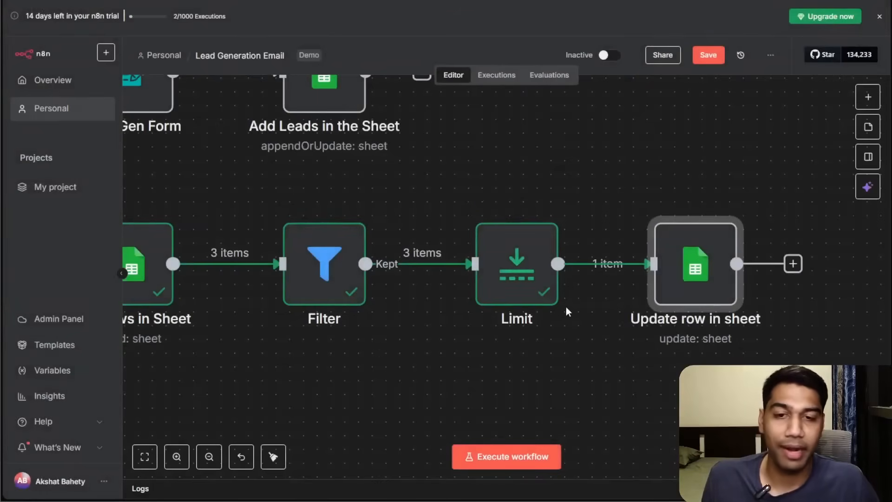
# Execute the whole workflow.
pyautogui.doubleClick(693, 244)
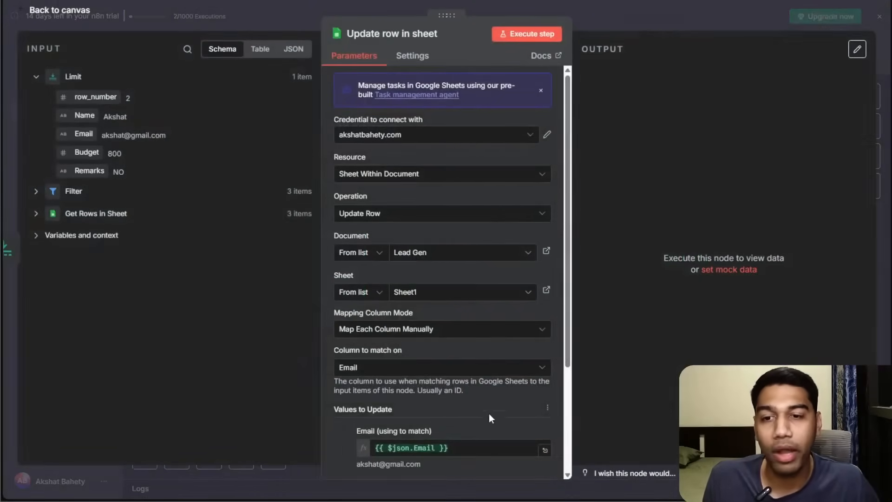
pyautogui.click(695, 24)
pyautogui.click(491, 457)
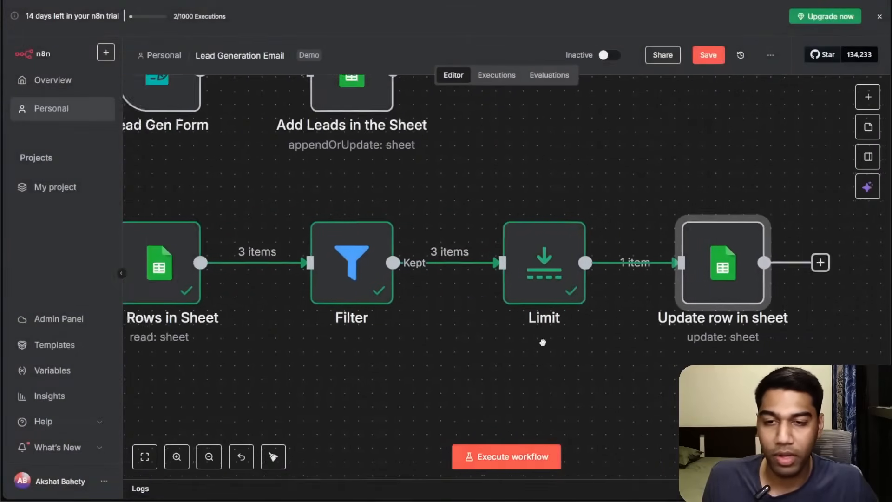
pyautogui.hscroll(4, 474, 299)
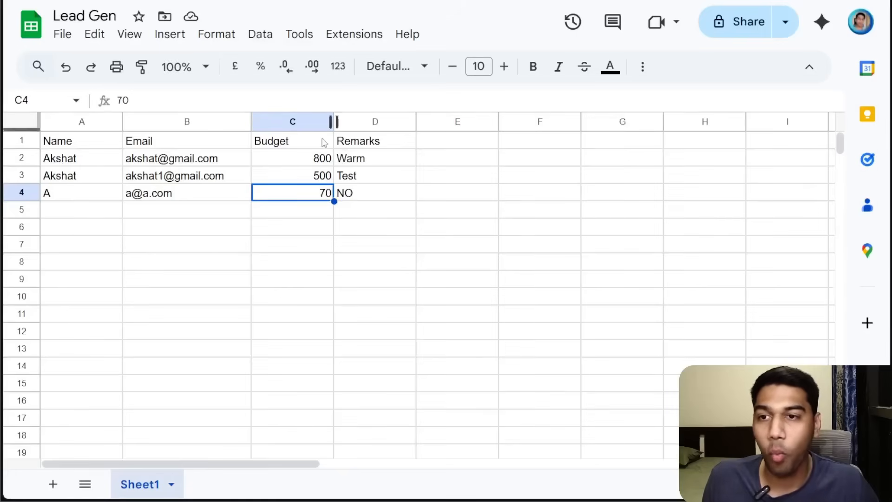
# Open the Limit node, set Max Items to 2, and execute the step.
pyautogui.click(372, 159)
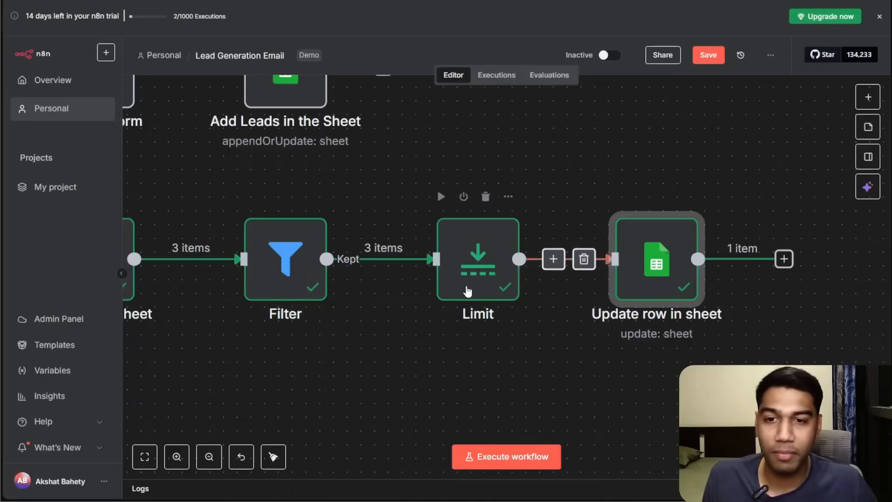
pyautogui.doubleClick(506, 259)
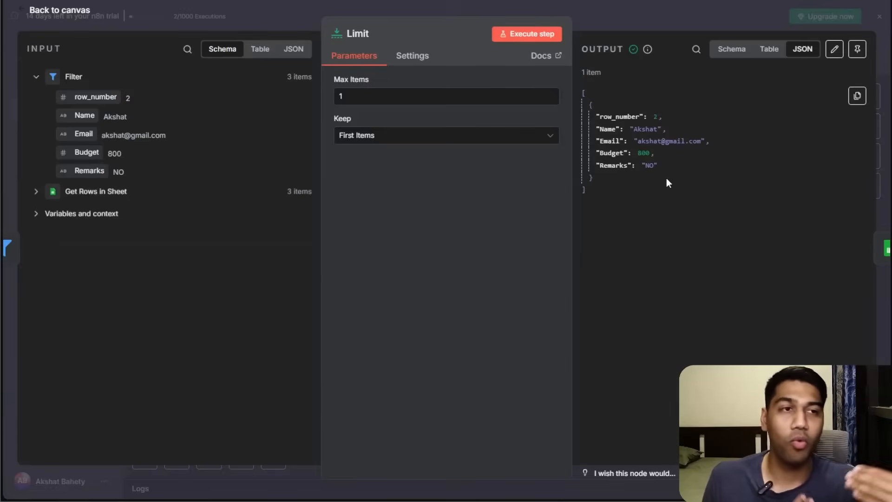
pyautogui.click(413, 97)
pyautogui.press('BackSpace')
pyautogui.write('3')
pyautogui.press('BackSpace')
pyautogui.write('2')
pyautogui.click(555, 33)
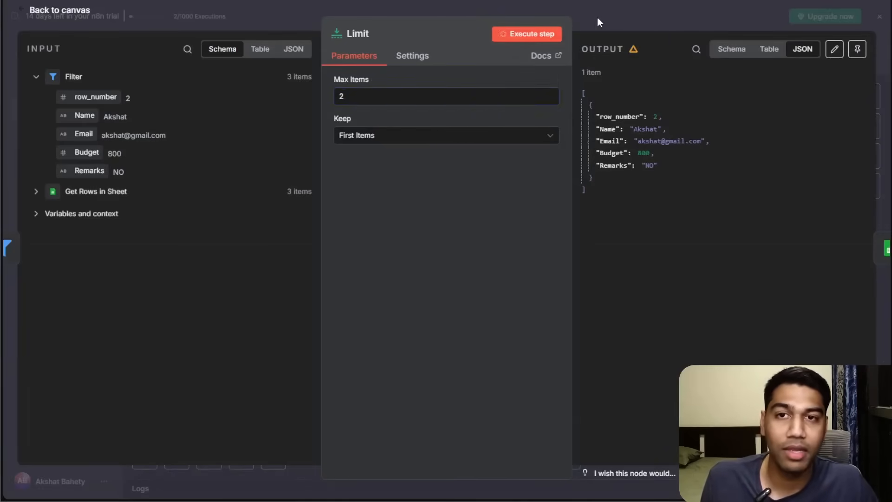
# Inspect the Limit node's output in the table, JSON and schema views, then return to the canvas.
pyautogui.click(769, 49)
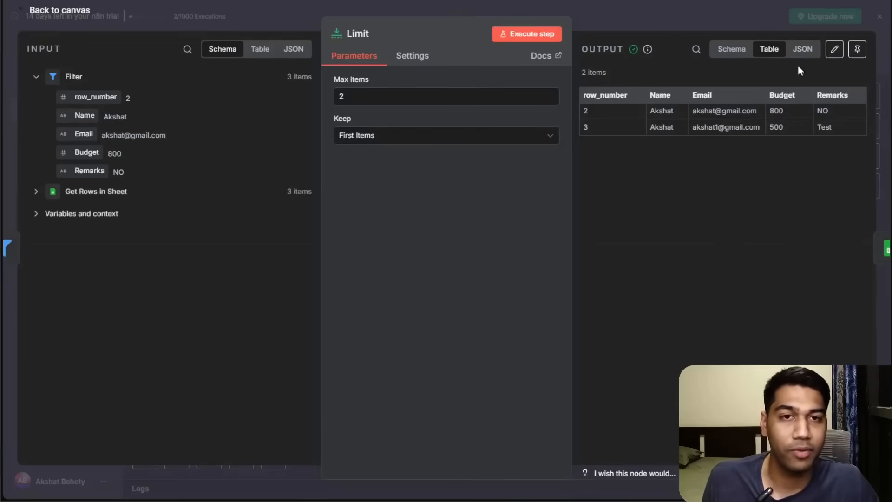
pyautogui.click(802, 51)
pyautogui.click(732, 50)
pyautogui.click(769, 49)
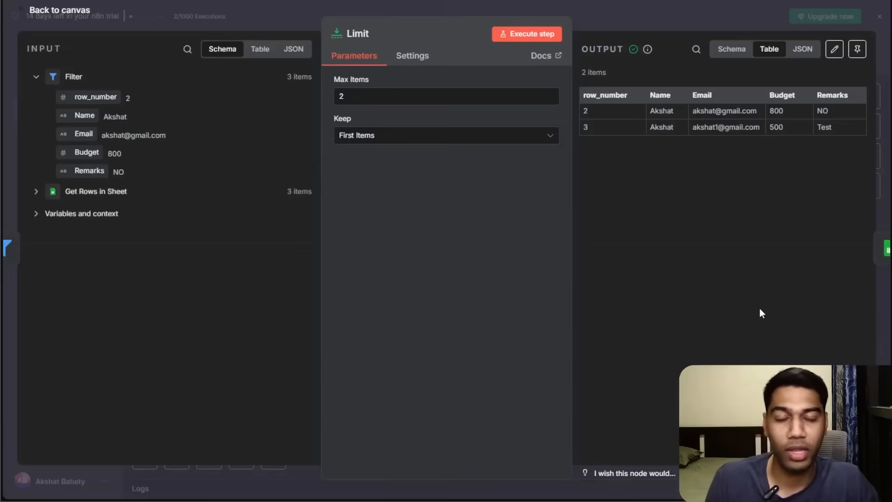
pyautogui.click(617, 3)
# Browse the Data transformation nodes offered in the node panel for this workflow.
pyautogui.moveTo(640, 343); pyautogui.dragTo(745, 305)
pyautogui.click(472, 221)
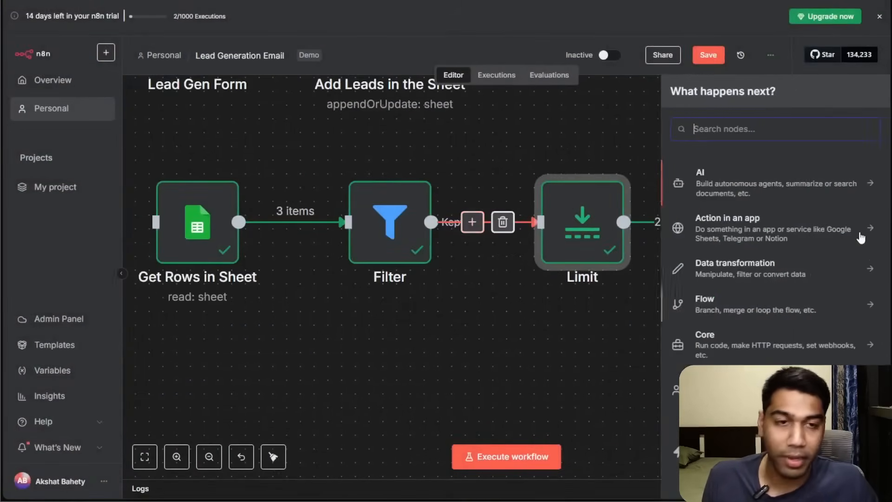
pyautogui.click(781, 270)
pyautogui.scroll(-5, 800, 256)
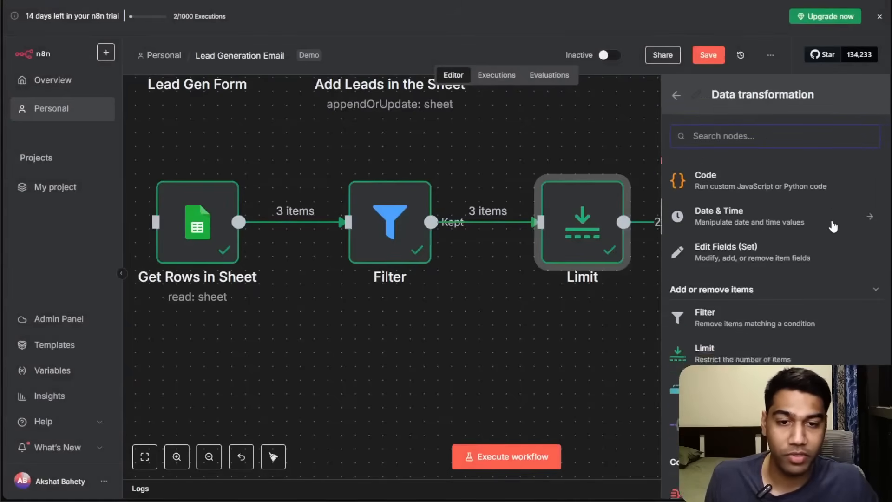
pyautogui.scroll(-3, 807, 260)
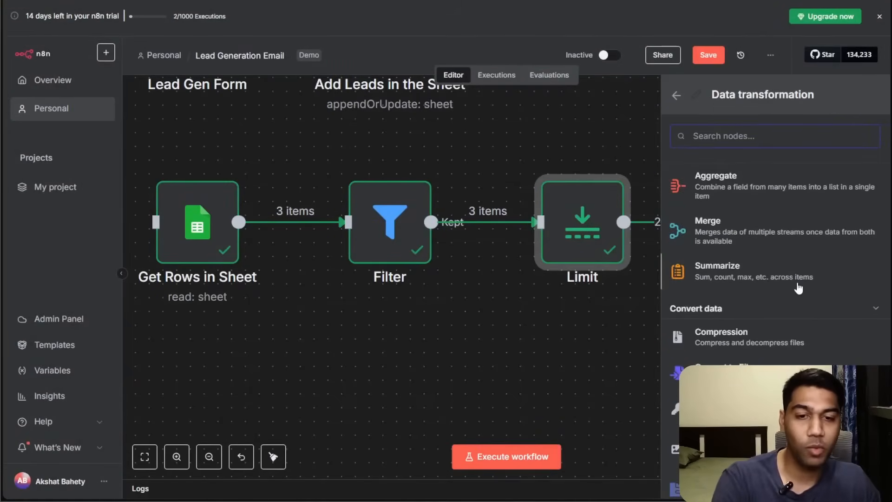
pyautogui.scroll(5, 797, 285)
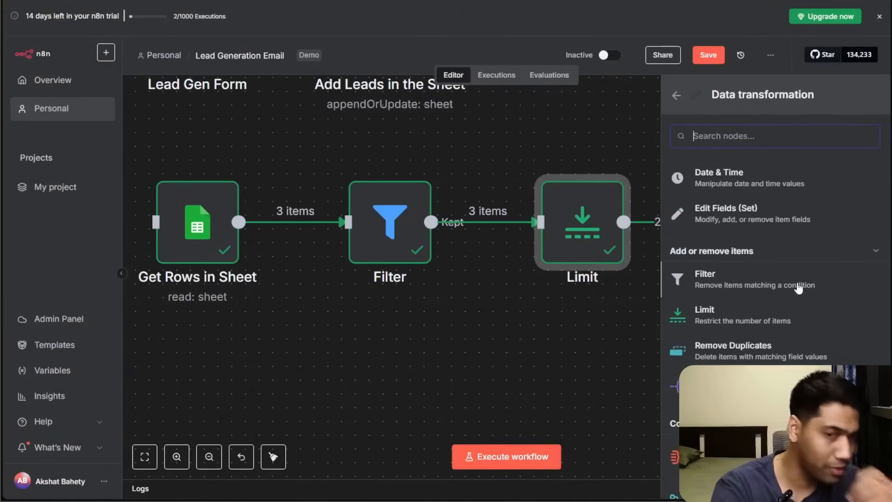
pyautogui.scroll(-8, 806, 278)
pyautogui.scroll(-4, 813, 271)
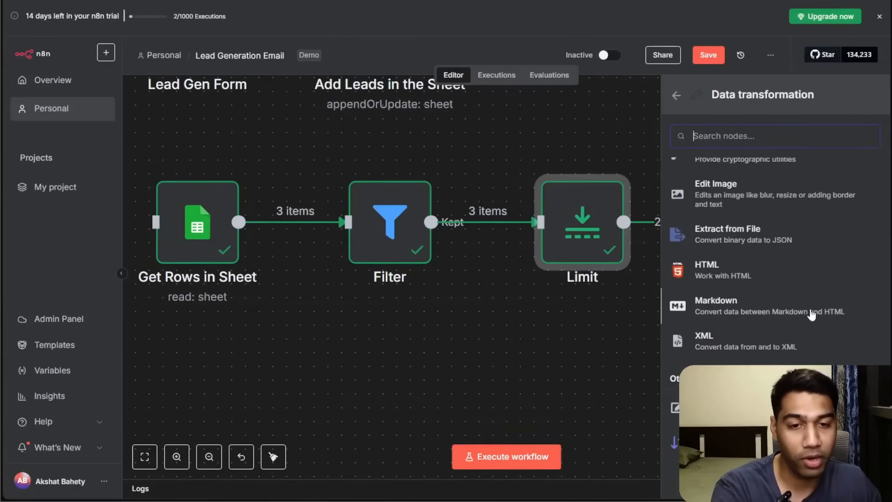
pyautogui.scroll(15, 811, 315)
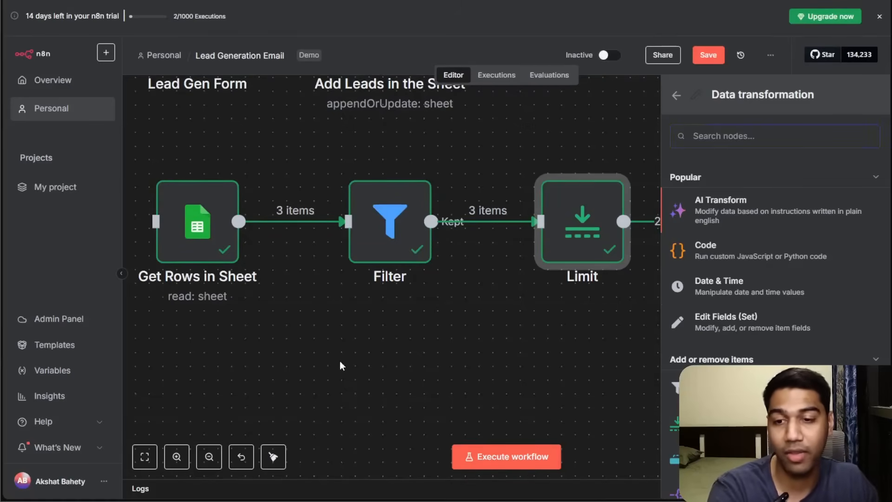
pyautogui.moveTo(343, 365); pyautogui.dragTo(513, 364)
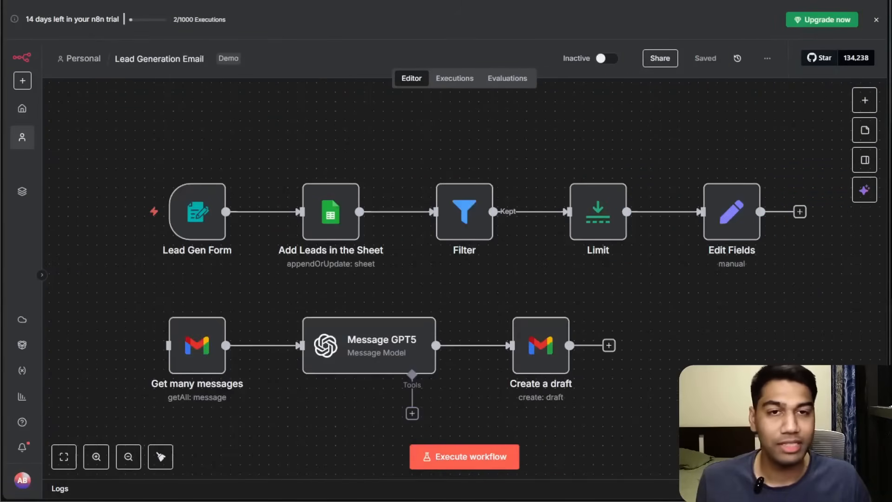
pyautogui.click(865, 100)
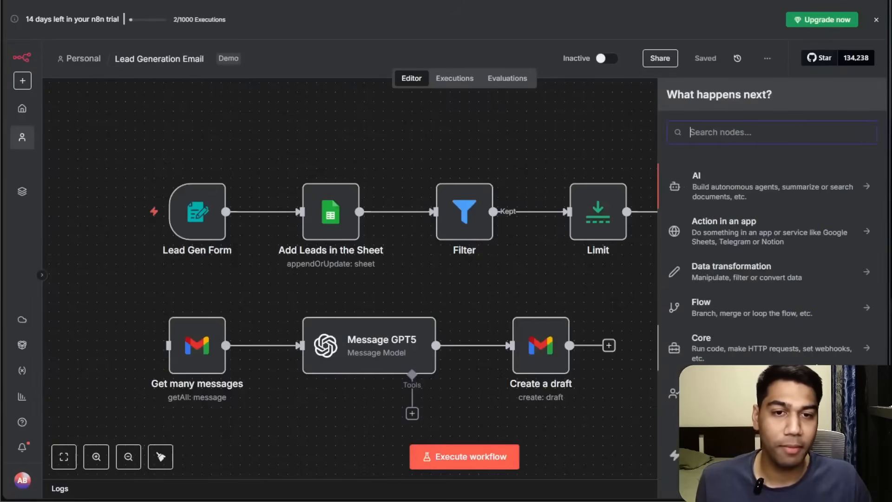
pyautogui.click(804, 271)
pyautogui.scroll(-4, 746, 295)
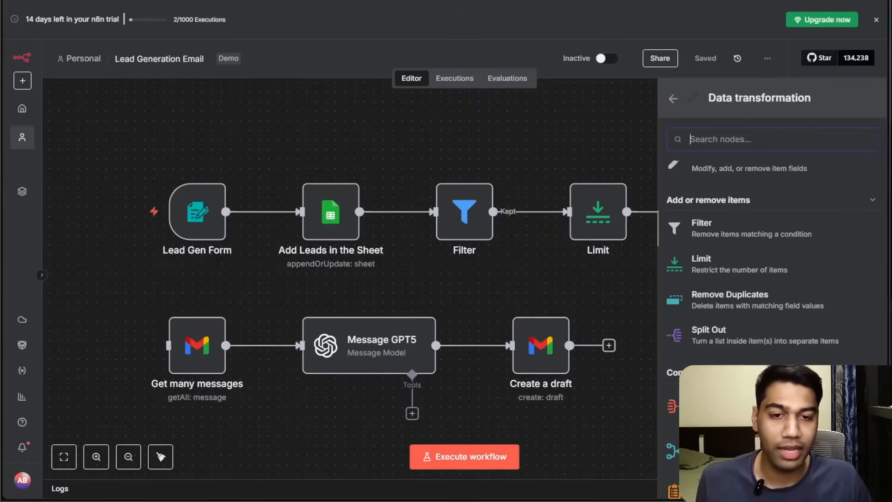
pyautogui.press('Left')
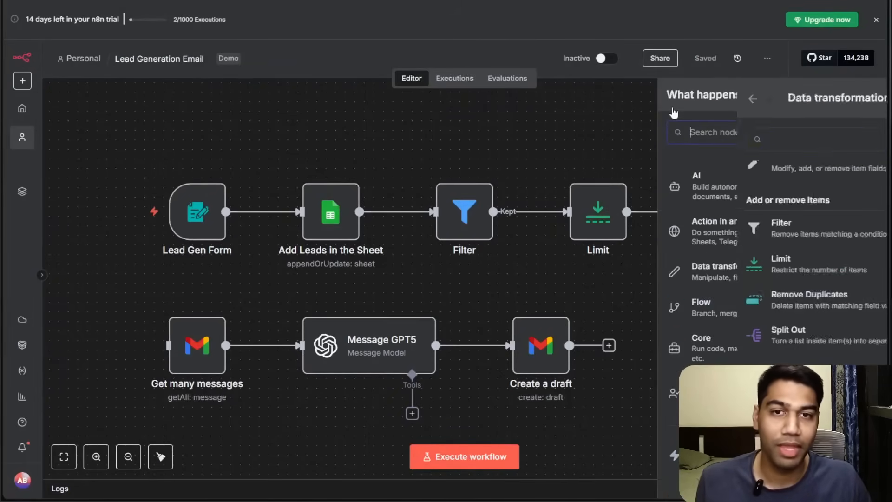
pyautogui.click(497, 149)
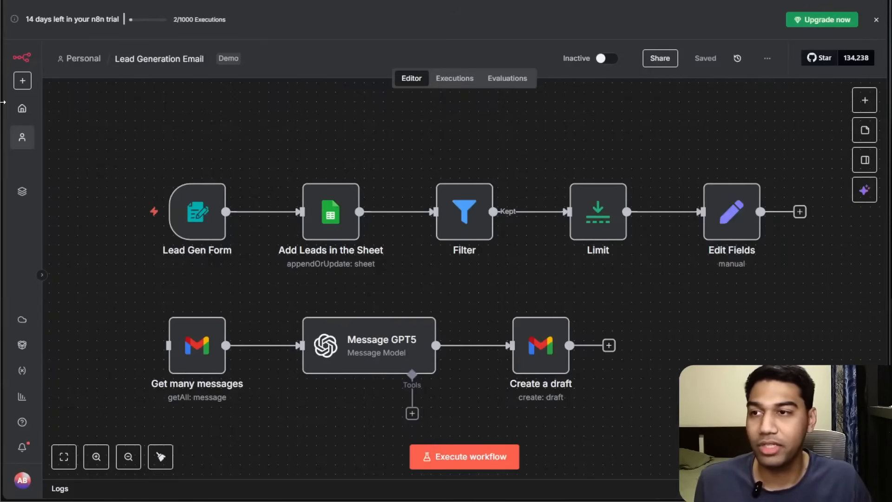
# Create a new workflow in the Personal space.
pyautogui.click(22, 81)
pyautogui.moveTo(50, 109)
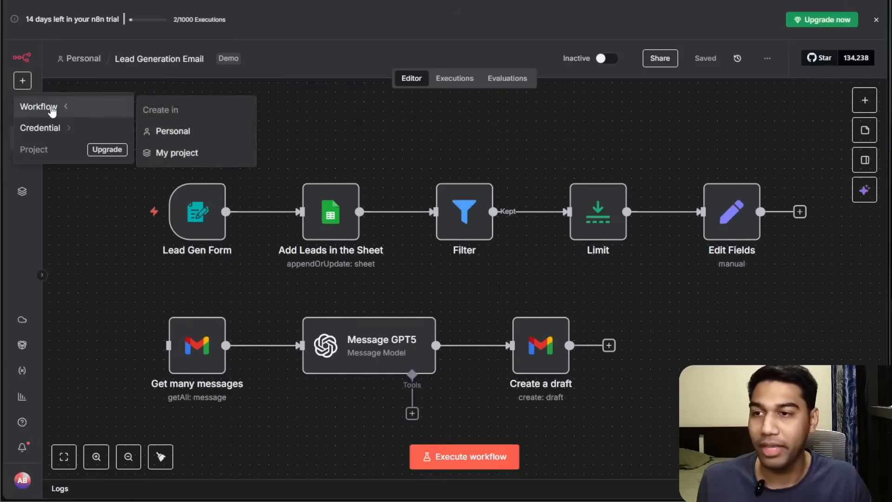
pyautogui.click(172, 132)
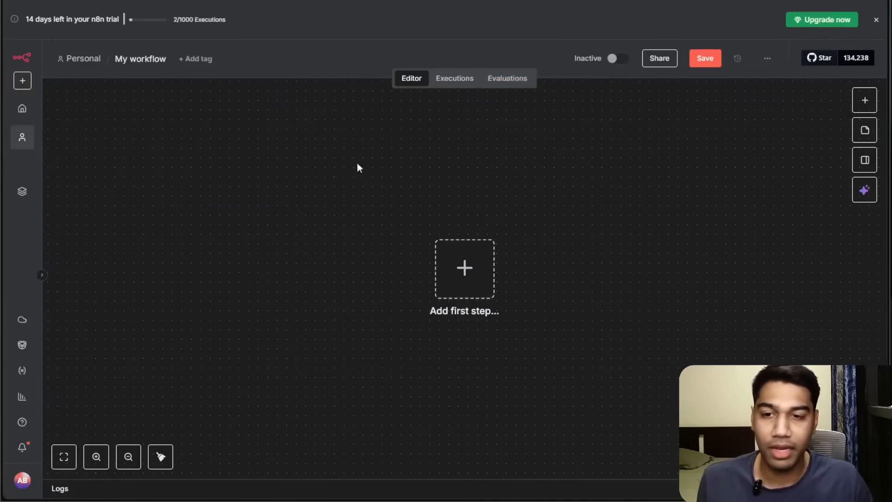
# Add a manual trigger as the new workflow's first step.
pyautogui.click(447, 260)
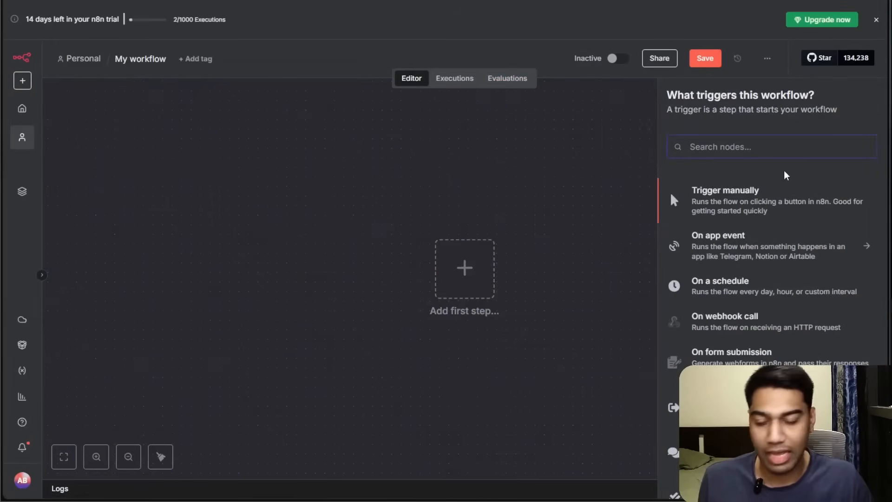
pyautogui.write('ai gen')
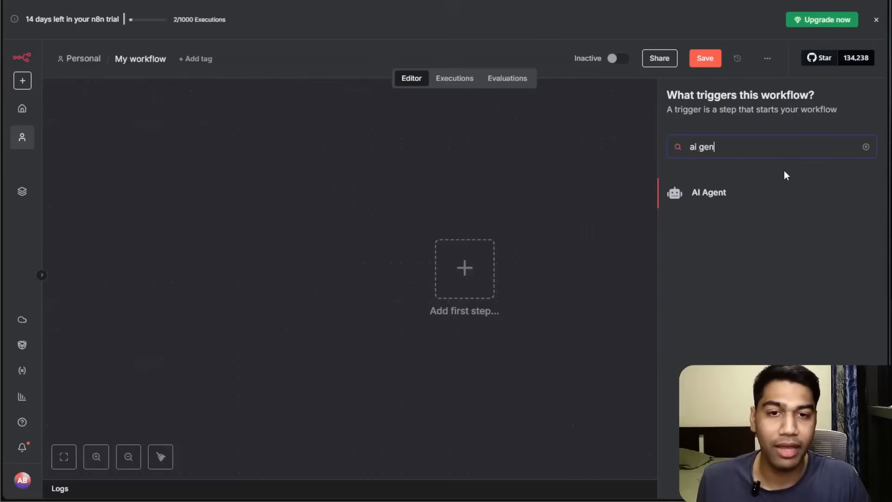
pyautogui.click(866, 147)
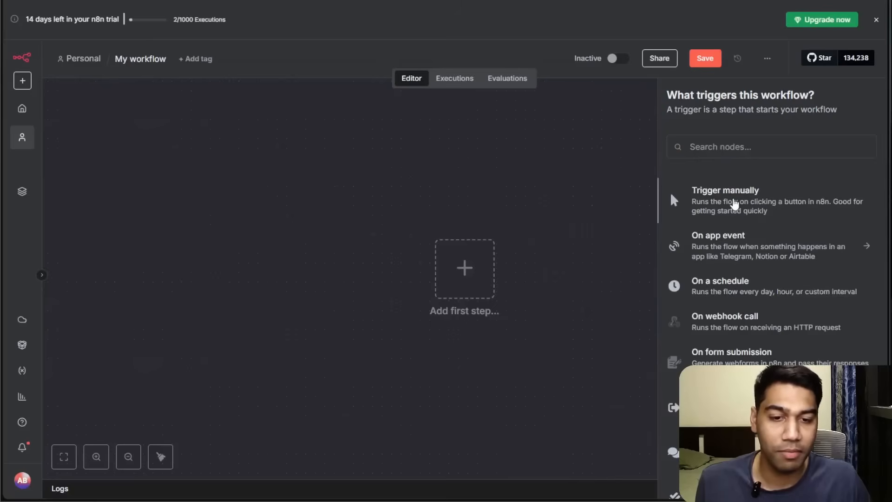
pyautogui.click(734, 202)
# Add an AI Agent node after the trigger, keeping its prompt source as Connected Chat Trigger Node.
pyautogui.click(531, 278)
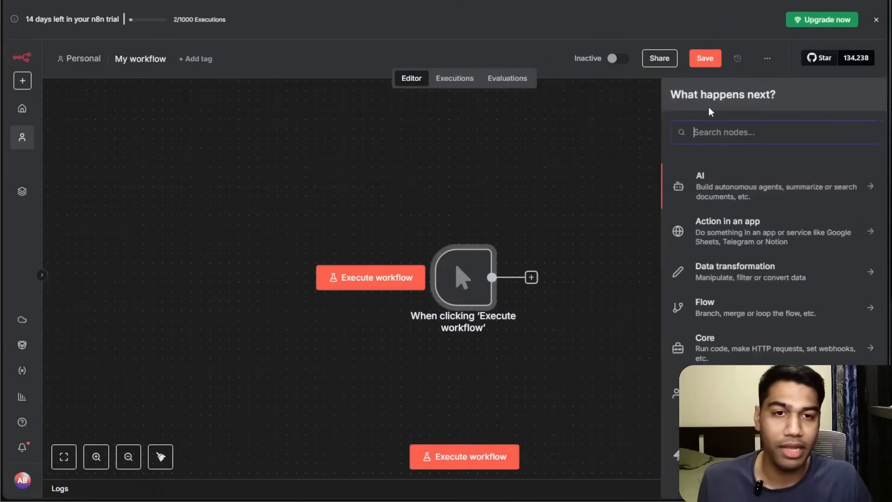
pyautogui.click(720, 198)
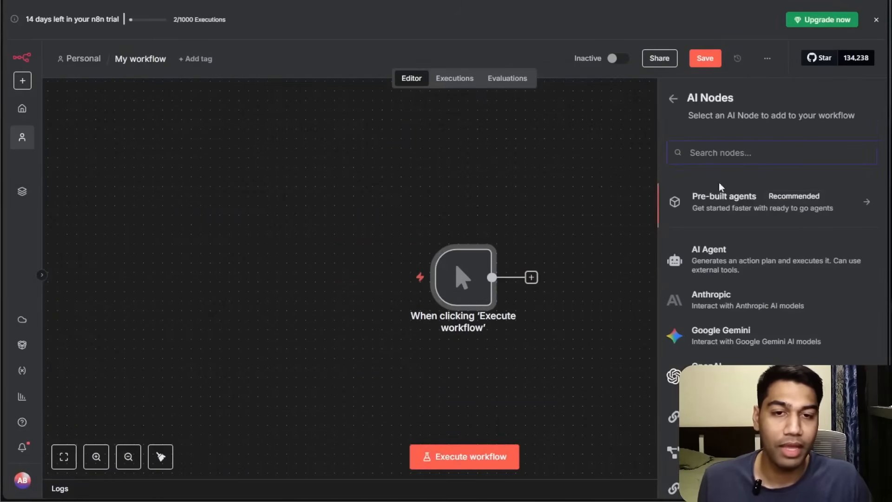
pyautogui.click(728, 266)
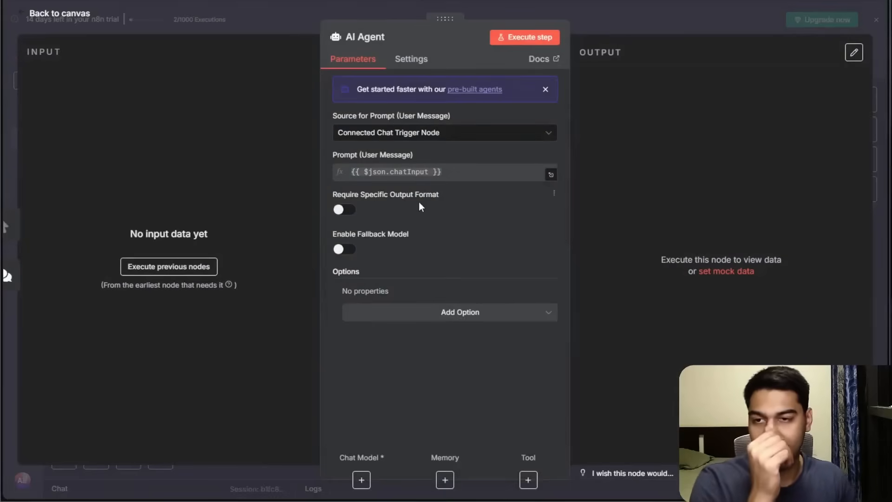
pyautogui.click(428, 139)
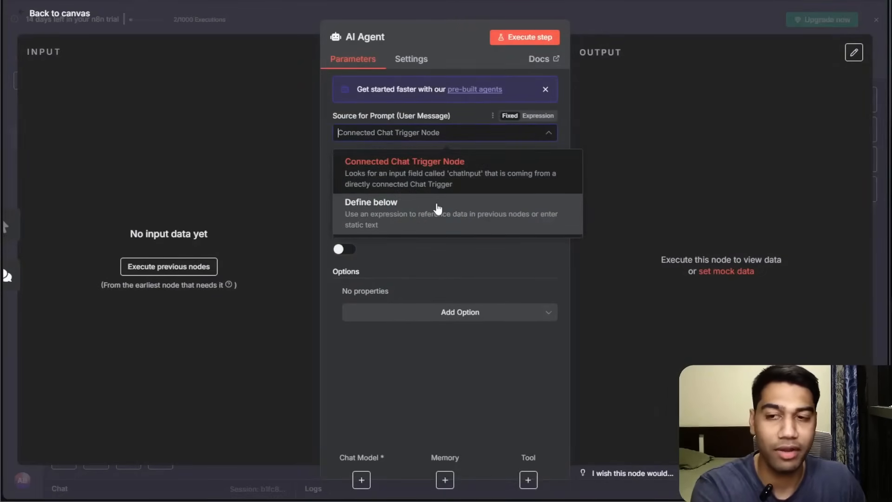
pyautogui.click(440, 163)
pyautogui.click(666, 14)
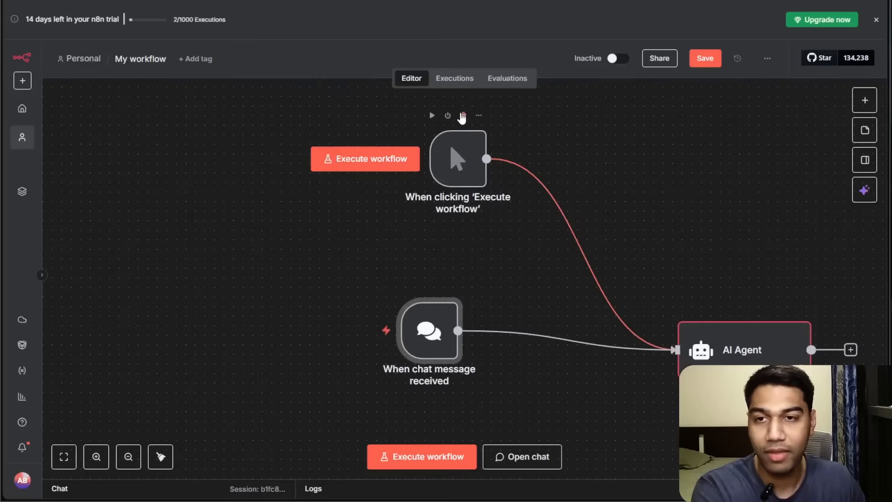
# Delete the manual trigger node and tidy up the canvas layout.
pyautogui.click(462, 116)
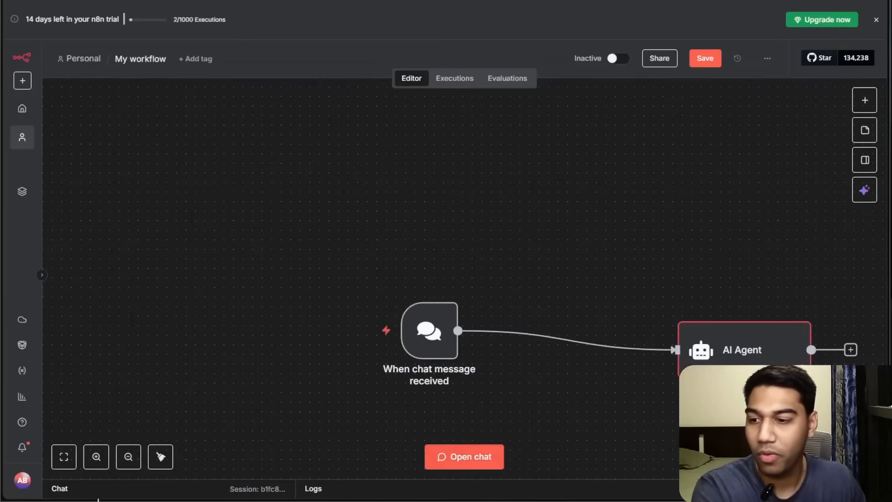
pyautogui.click(160, 457)
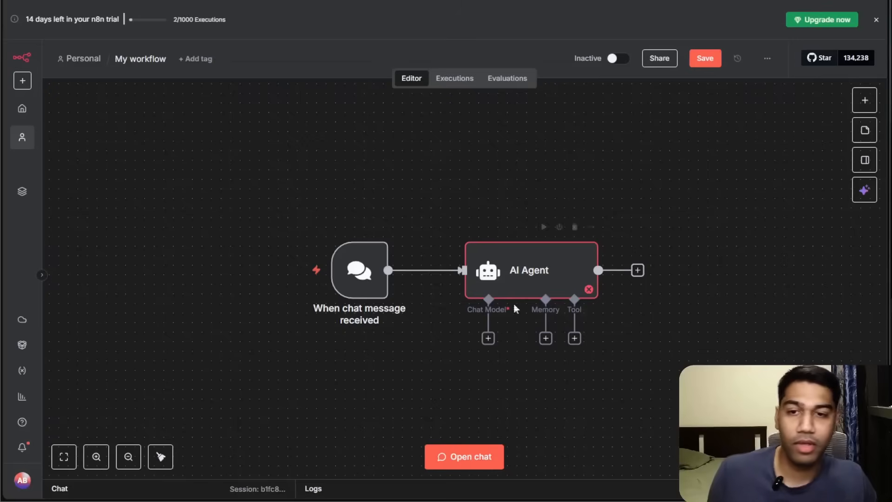
pyautogui.scroll(-2, 664, 327)
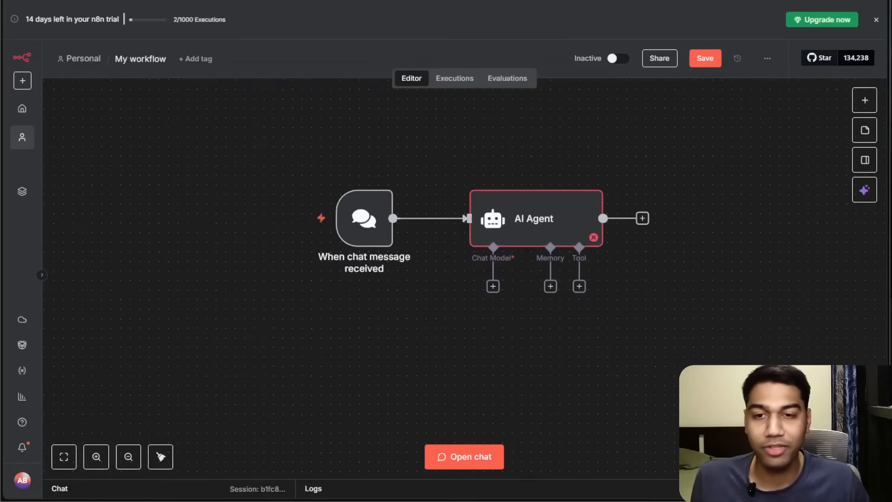
# Attach an OpenAI Chat Model to the AI Agent's chat model slot.
pyautogui.click(494, 289)
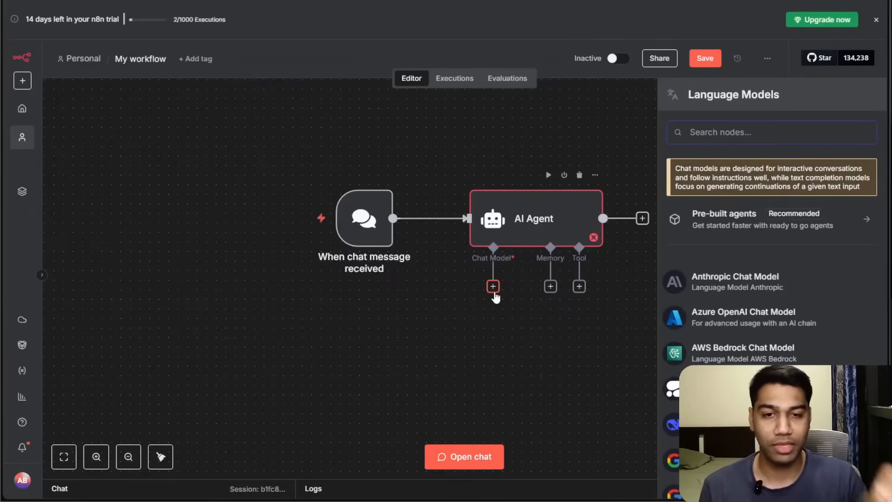
pyautogui.scroll(-3, 729, 311)
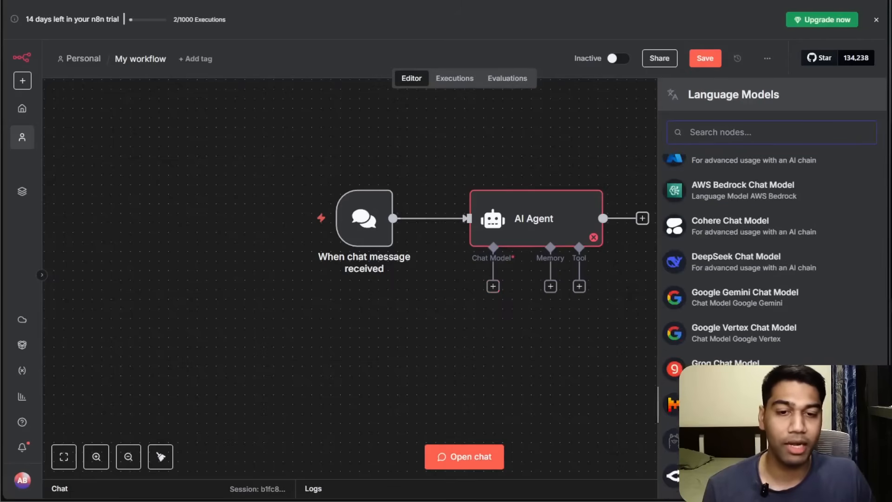
pyautogui.scroll(-1, 767, 279)
pyautogui.scroll(5, 766, 279)
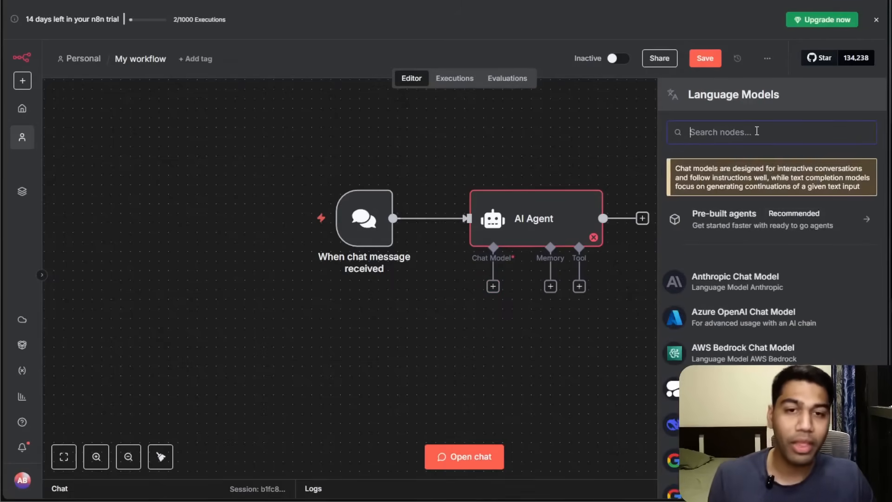
pyautogui.write('open')
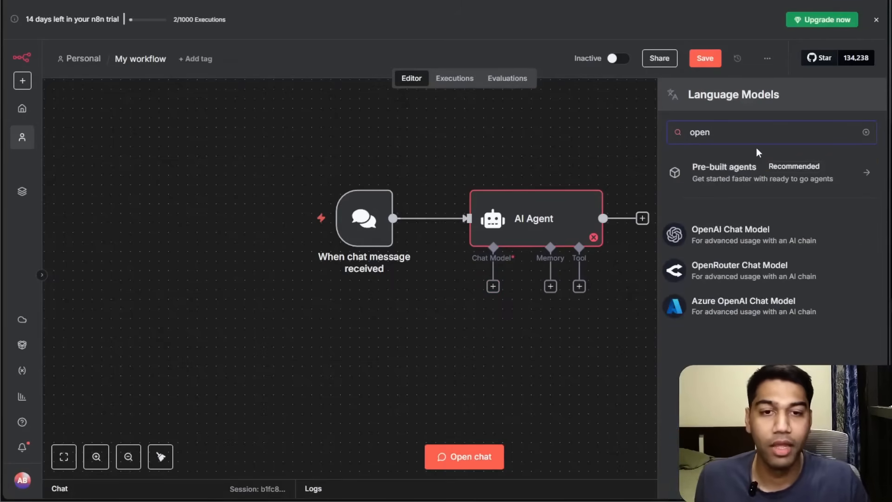
pyautogui.click(763, 229)
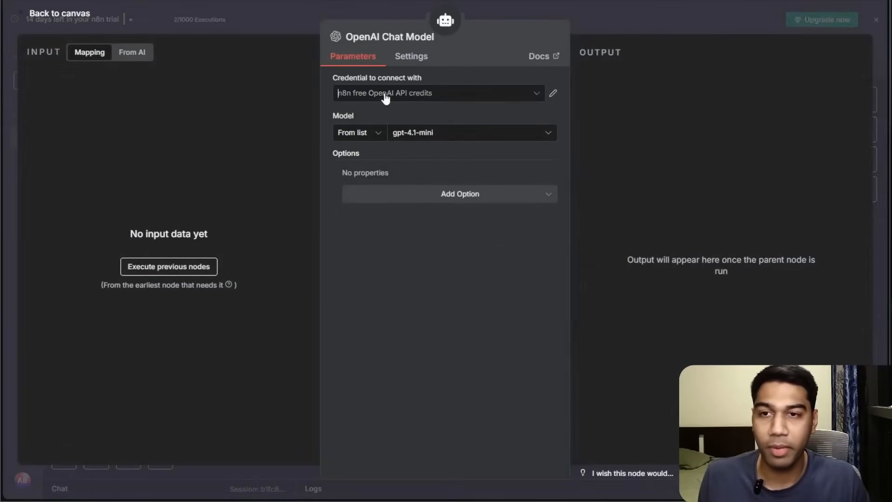
# Set the chat model's credential to n8n Demo and its model to gpt-5-nano, then return to the canvas.
pyautogui.click(384, 93)
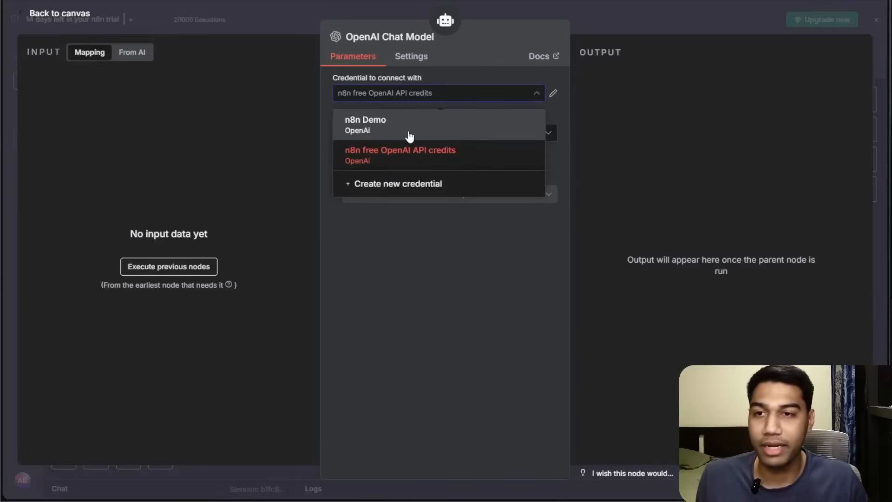
pyautogui.click(409, 135)
pyautogui.click(421, 136)
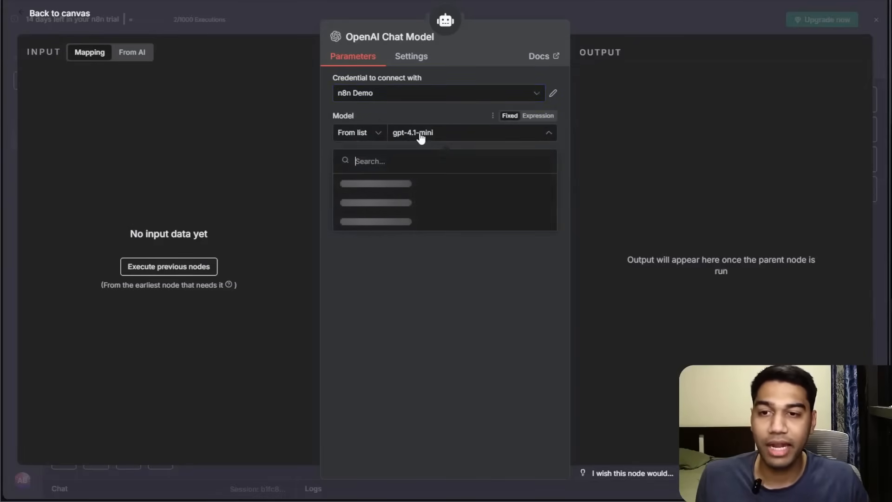
pyautogui.write('gpt 5 nano')
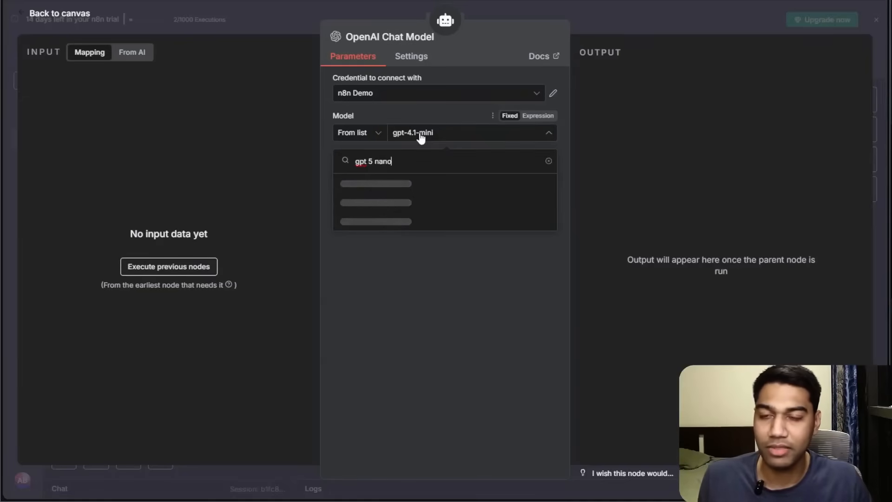
pyautogui.hotkey('ctrl', 'a')
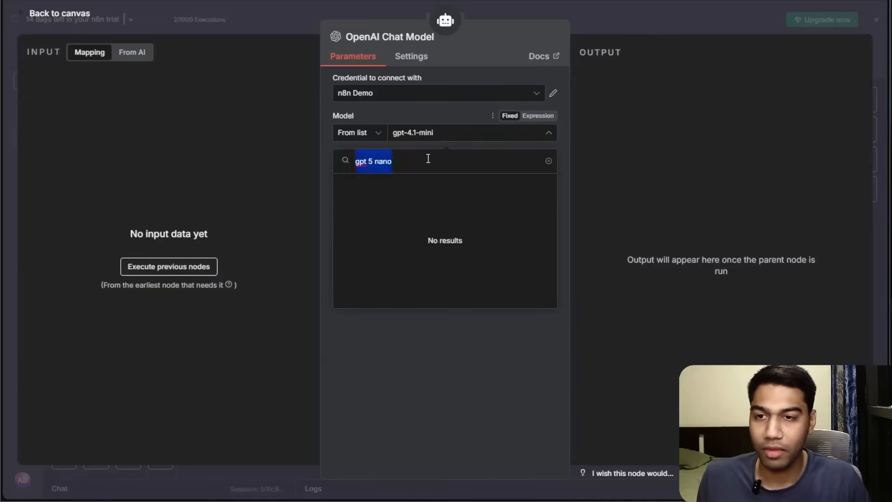
pyautogui.press('BackSpace')
pyautogui.scroll(-1, 418, 194)
pyautogui.scroll(-10, 420, 223)
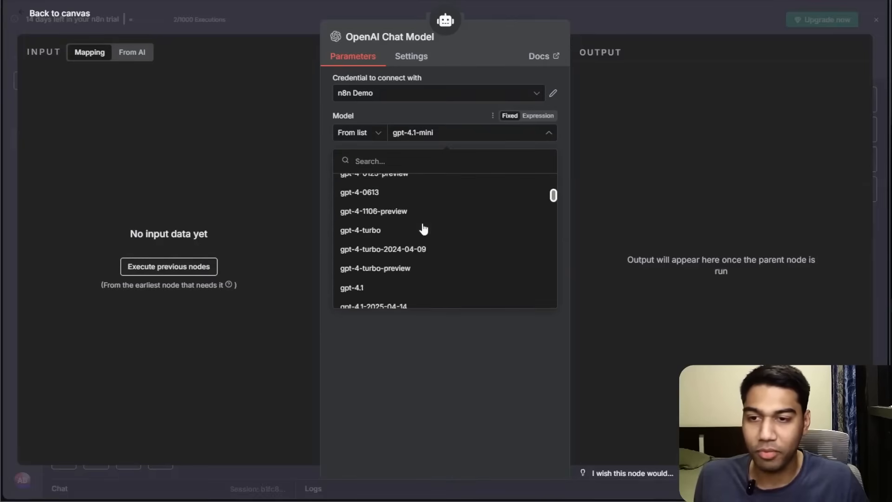
pyautogui.scroll(-10, 423, 228)
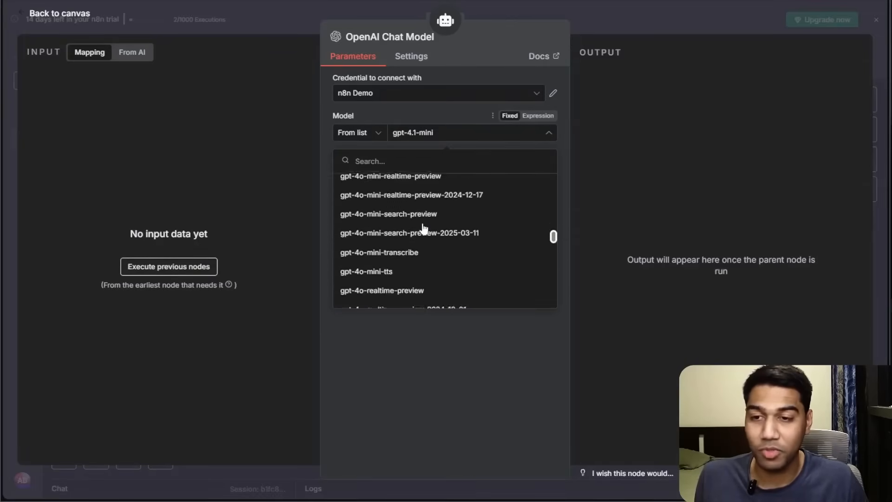
pyautogui.click(398, 248)
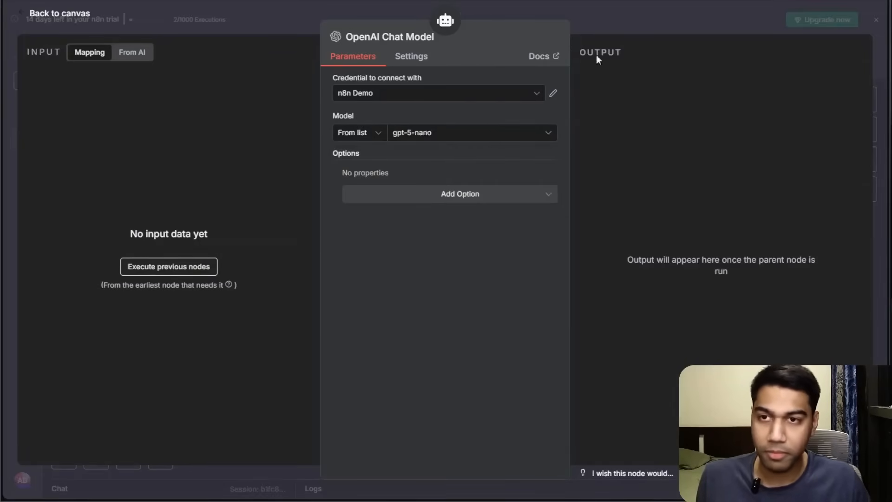
pyautogui.click(717, 30)
# Rename the OpenAI Chat Model node to GPT 5.
pyautogui.moveTo(510, 332); pyautogui.dragTo(547, 253)
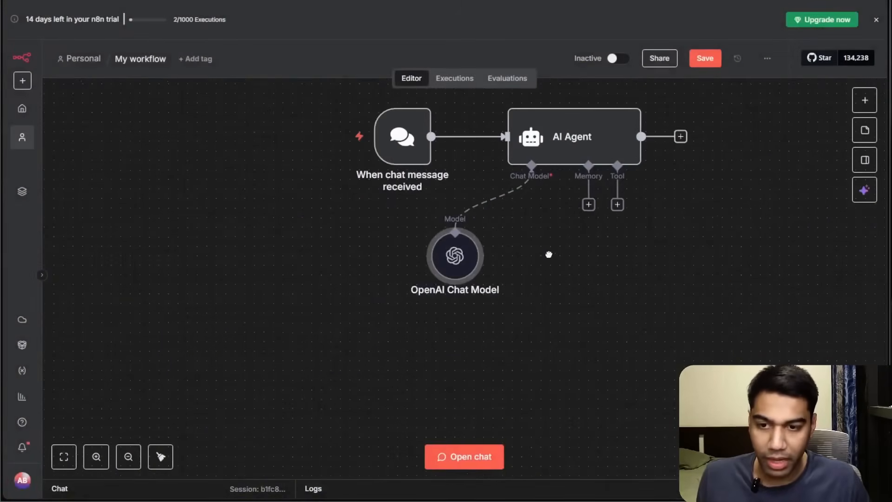
pyautogui.scroll(1, 507, 355)
pyautogui.rightClick(459, 307)
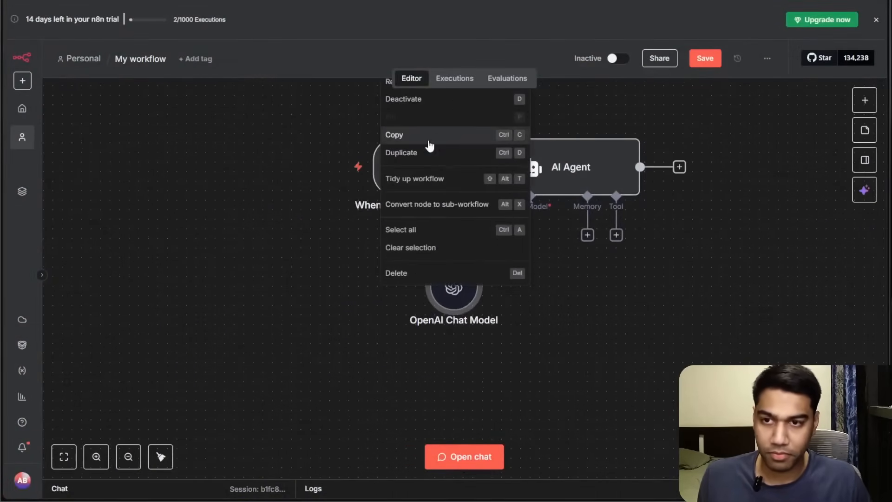
pyautogui.click(704, 311)
pyautogui.scroll(1, 704, 310)
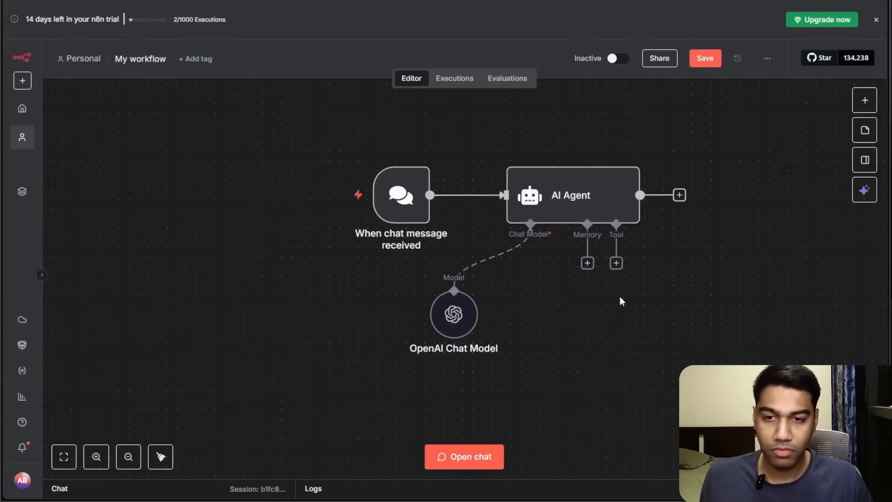
pyautogui.rightClick(454, 313)
pyautogui.click(424, 107)
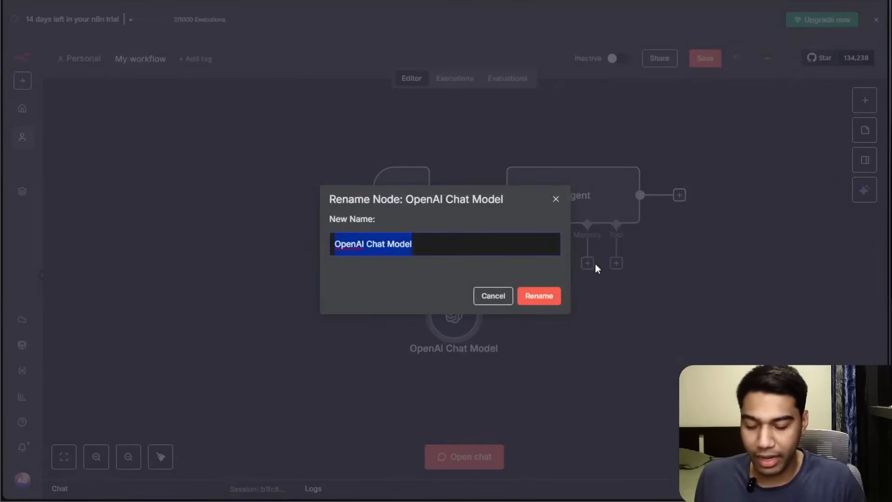
pyautogui.write('GPT 5')
pyautogui.press('Return')
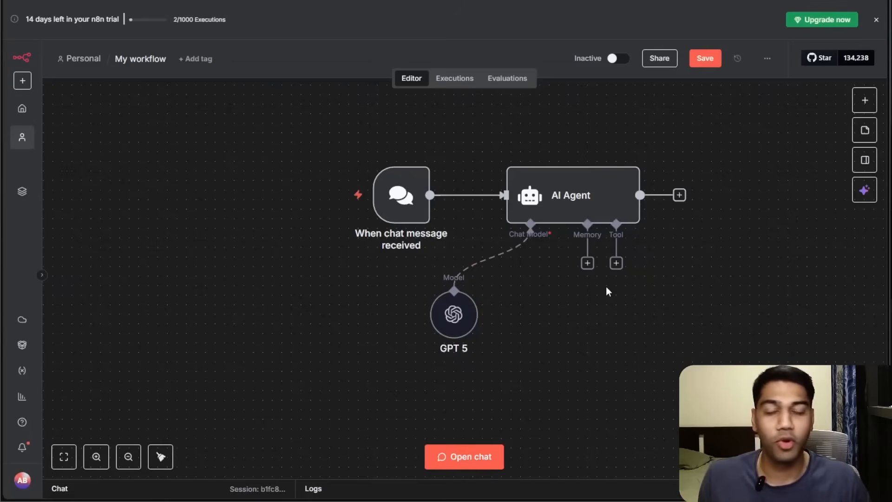
# Open the workflow chat, send the test message "Hi what;'s upo", then close the chat panel.
pyautogui.scroll(-1, 504, 413)
pyautogui.click(464, 457)
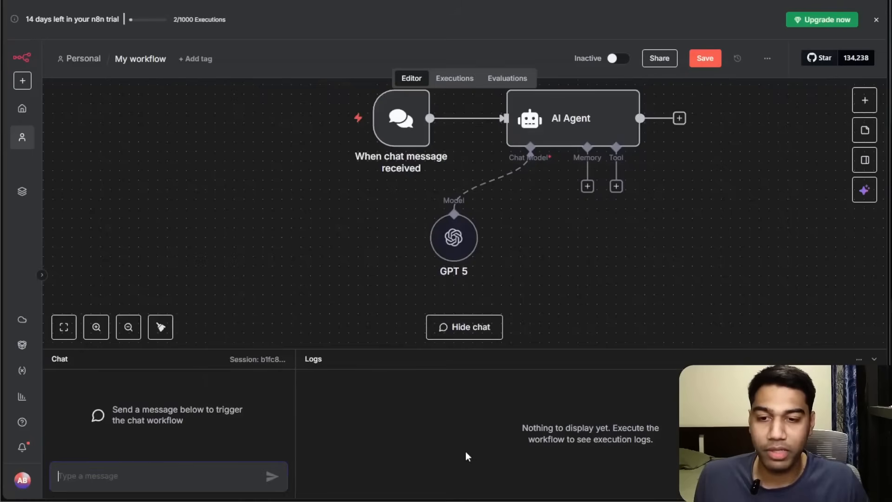
pyautogui.moveTo(295, 350); pyautogui.dragTo(301, 245)
pyautogui.moveTo(586, 153); pyautogui.dragTo(592, 209)
pyautogui.click(126, 469)
pyautogui.write("Hi what;'s upo")
pyautogui.press('Return')
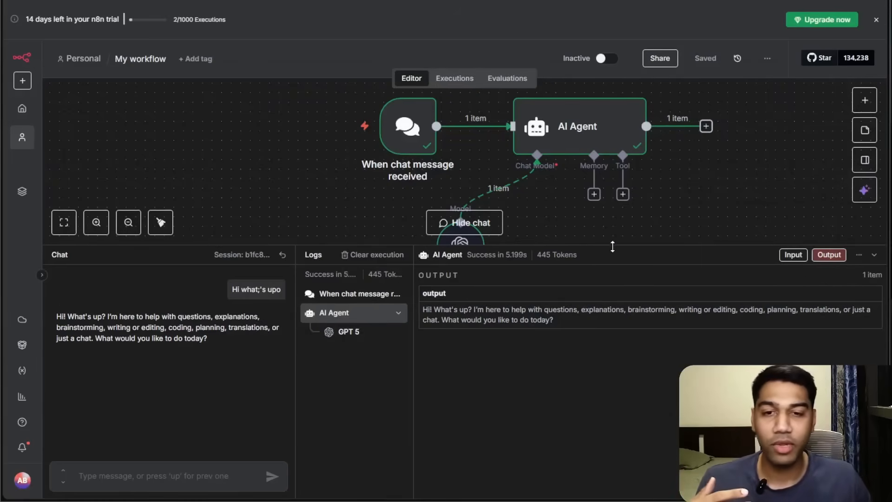
pyautogui.moveTo(613, 246); pyautogui.dragTo(611, 332)
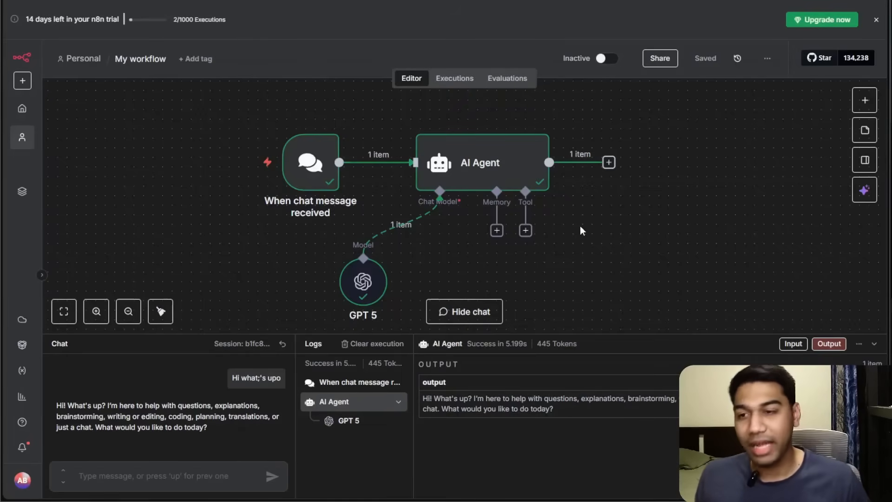
pyautogui.click(874, 344)
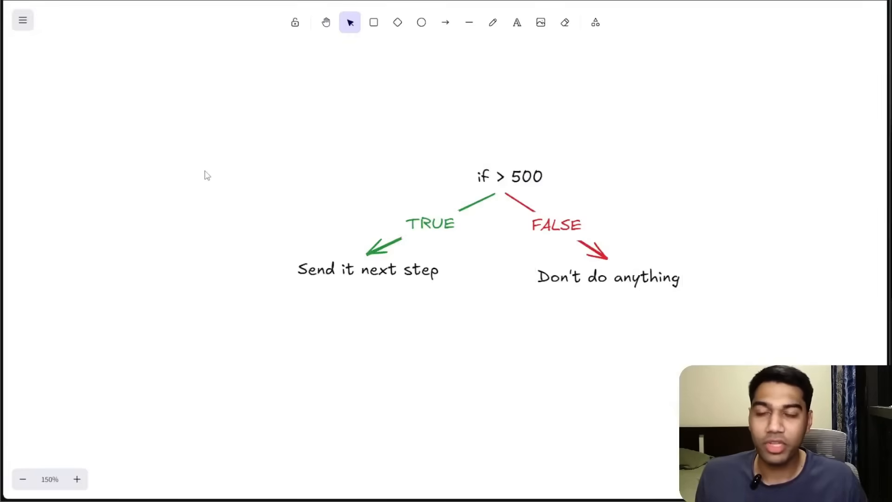
# Switch to the whiteboard and draw a rectangle labelled "Humans" beside the if > 500 diagram.
pyautogui.moveTo(180, 111); pyautogui.dragTo(764, 316)
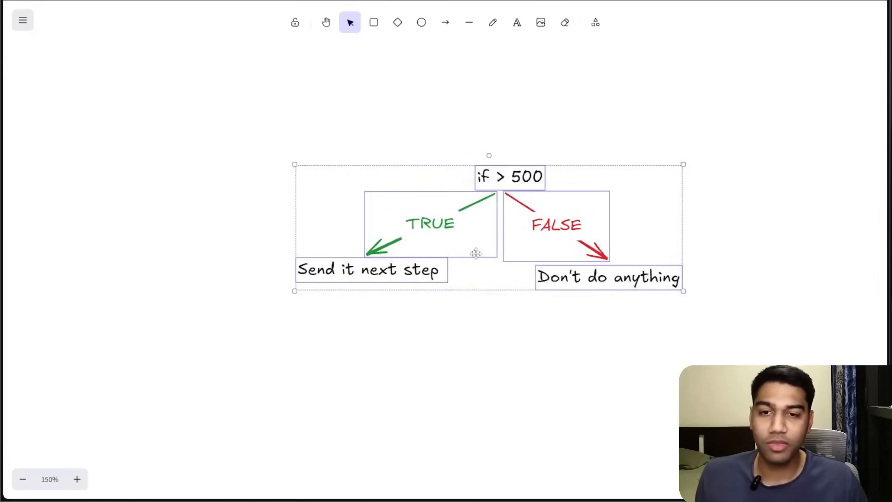
pyautogui.hscroll(-5, 460, 246)
pyautogui.scroll(-4, 460, 245)
pyautogui.click(394, 405)
pyautogui.hscroll(-3, 398, 221)
pyautogui.scroll(-2, 398, 221)
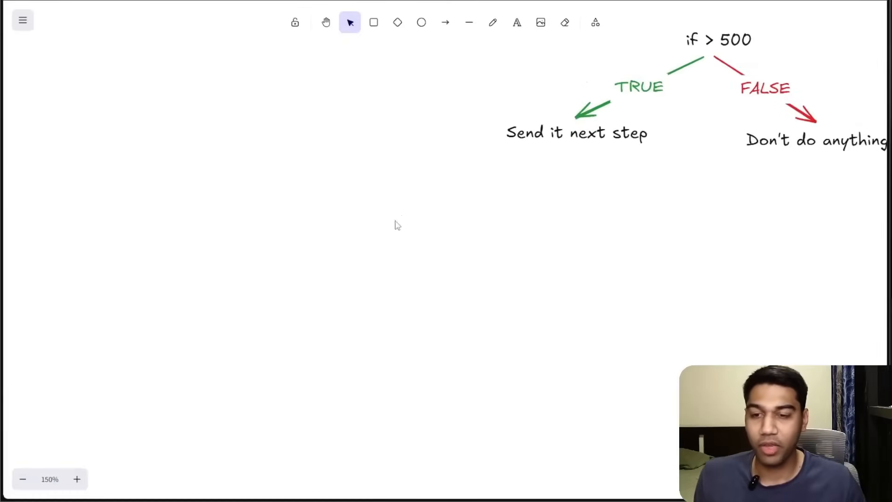
pyautogui.press('r')
pyautogui.moveTo(152, 222); pyautogui.dragTo(454, 342)
pyautogui.doubleClick(303, 311)
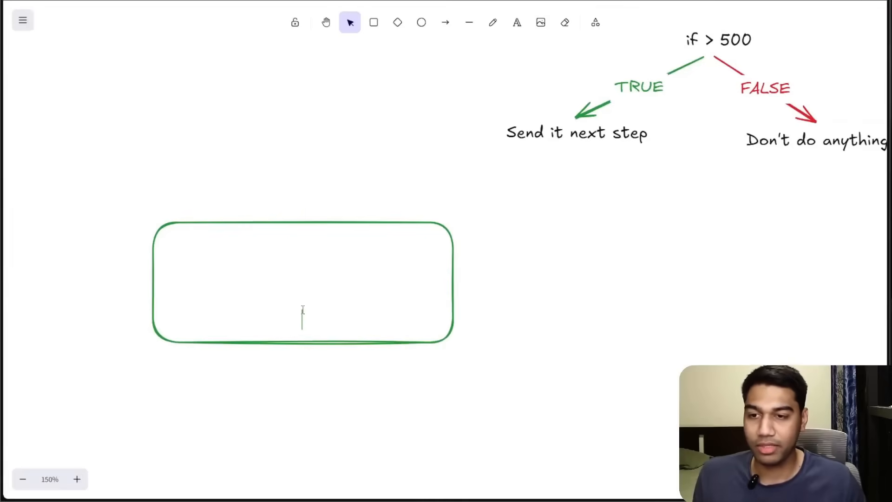
pyautogui.write('Humans')
pyautogui.click(469, 347)
pyautogui.moveTo(355, 318); pyautogui.dragTo(332, 304)
pyautogui.click(550, 314)
pyautogui.click(452, 274)
pyautogui.click(523, 266)
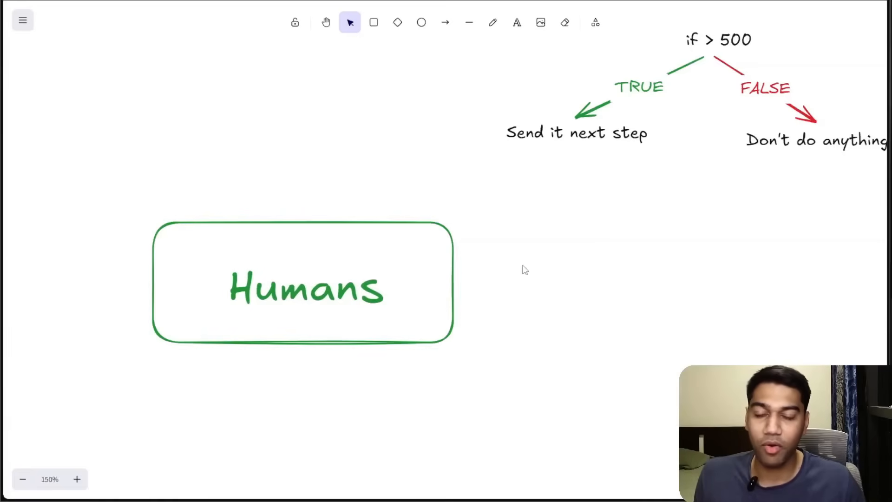
# Draw an arrow from the Humans box to a new rectangle labelled "Gmail".
pyautogui.press('a')
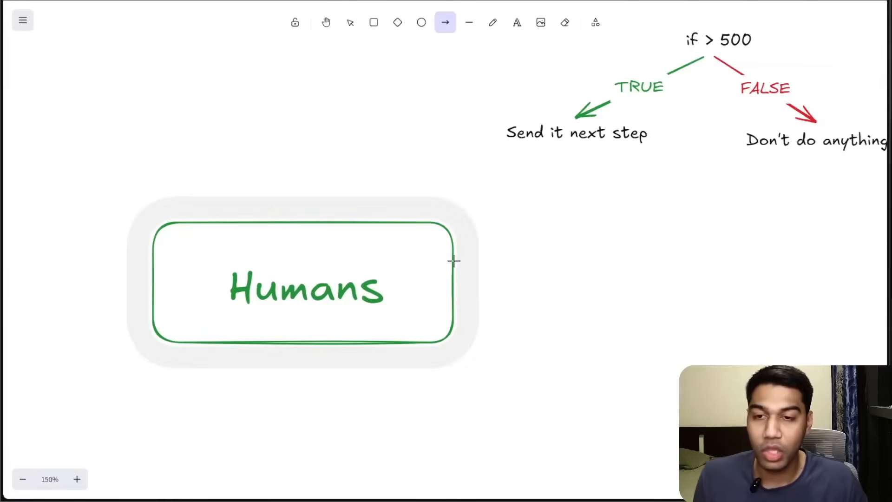
pyautogui.moveTo(458, 283); pyautogui.dragTo(763, 329)
pyautogui.click(587, 289)
pyautogui.press('r')
pyautogui.doubleClick(693, 306)
pyautogui.write('Gm,oo')
pyautogui.press('BackSpace')
pyautogui.press('BackSpace')
pyautogui.write('ail')
pyautogui.press('Escape')
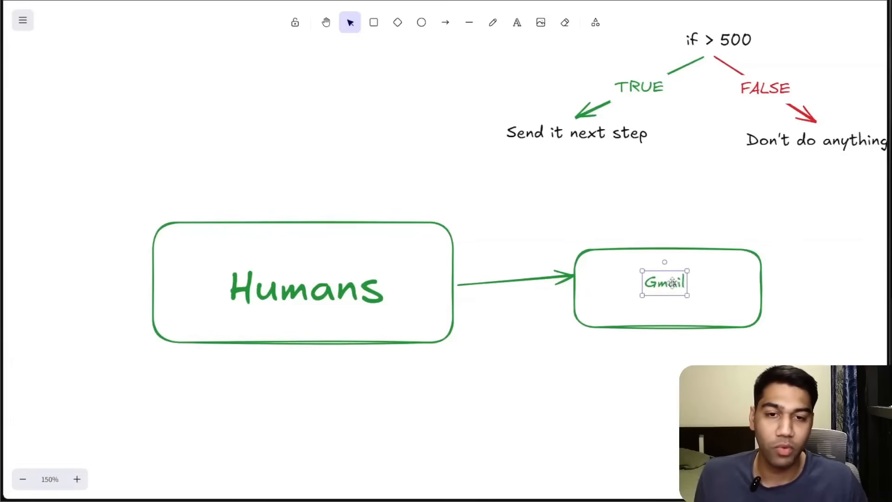
pyautogui.moveTo(708, 298); pyautogui.dragTo(699, 299)
pyautogui.keyDown('shift'); pyautogui.click(703, 328); pyautogui.keyUp('shift')
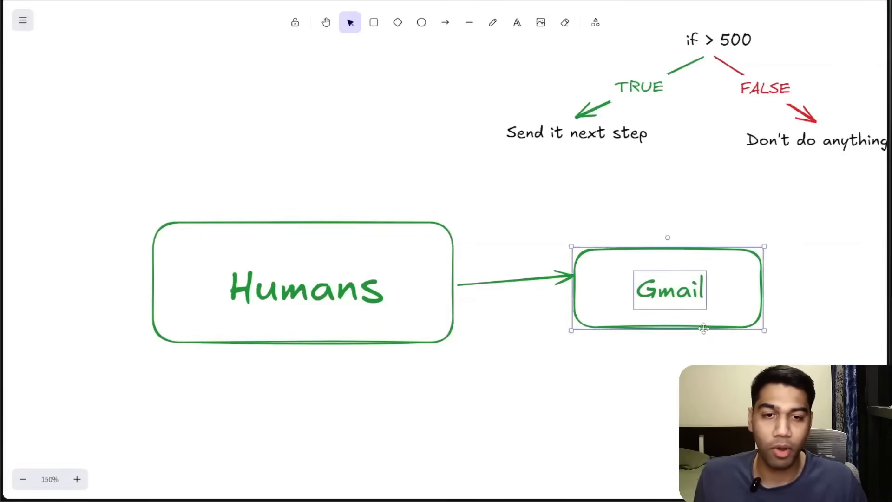
# Return to the workflow and add a Gmail Tool to the Email Assistant agent's tool slot.
pyautogui.click(23, 20)
pyautogui.click(224, 110)
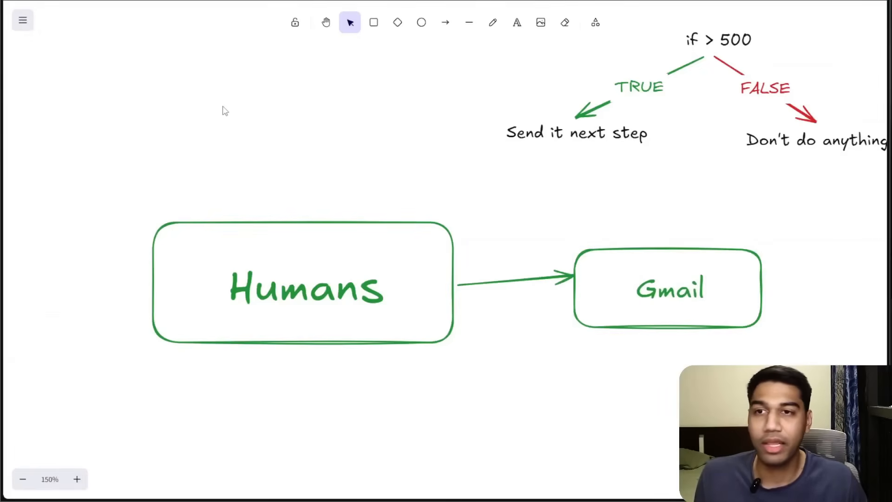
pyautogui.click(574, 293)
pyautogui.click(595, 388)
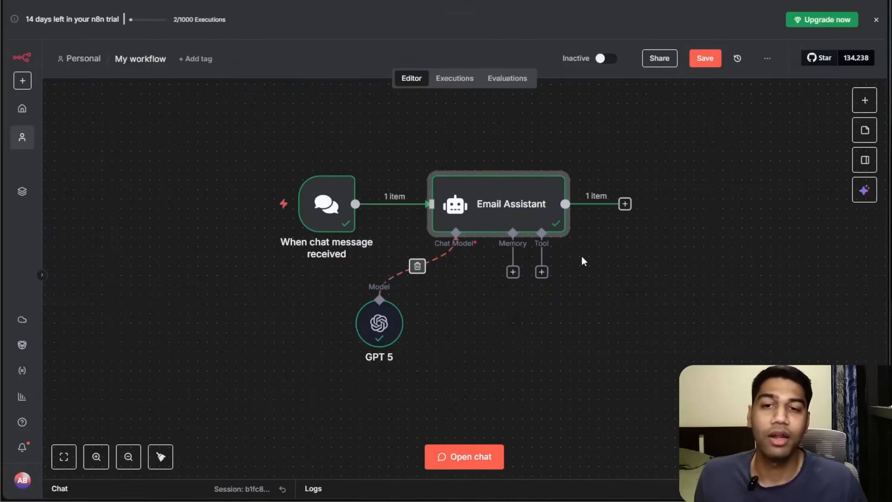
pyautogui.click(542, 273)
pyautogui.write('g')
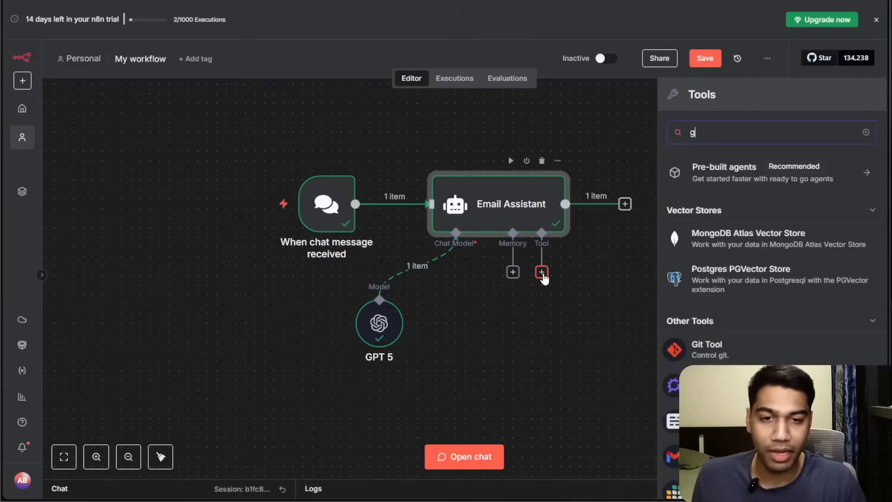
pyautogui.write('mail')
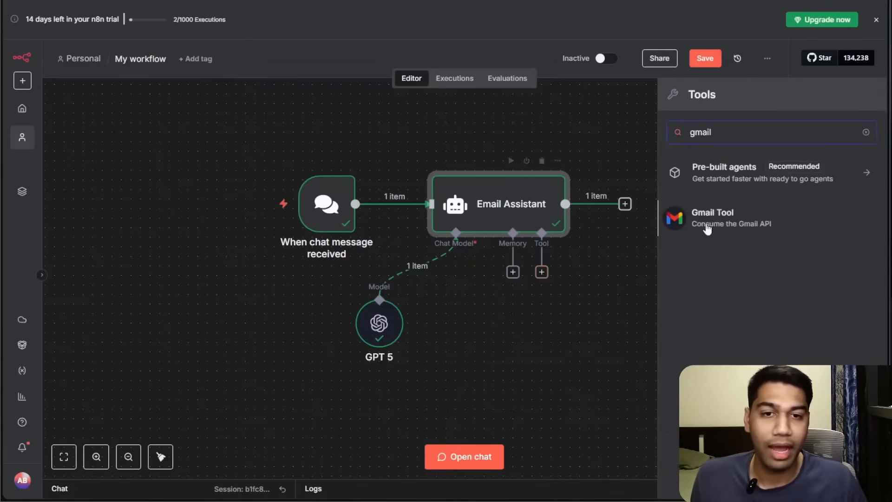
pyautogui.click(712, 218)
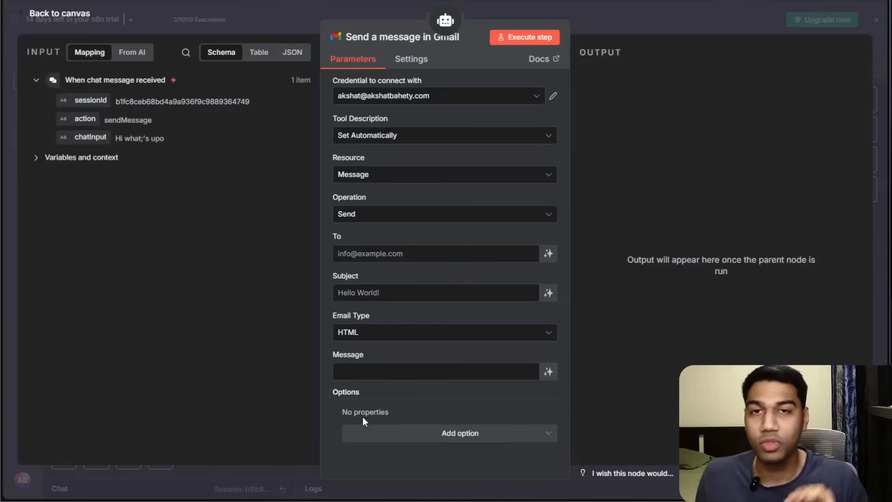
# Set the Gmail tool's operation to Get Many.
pyautogui.click(411, 214)
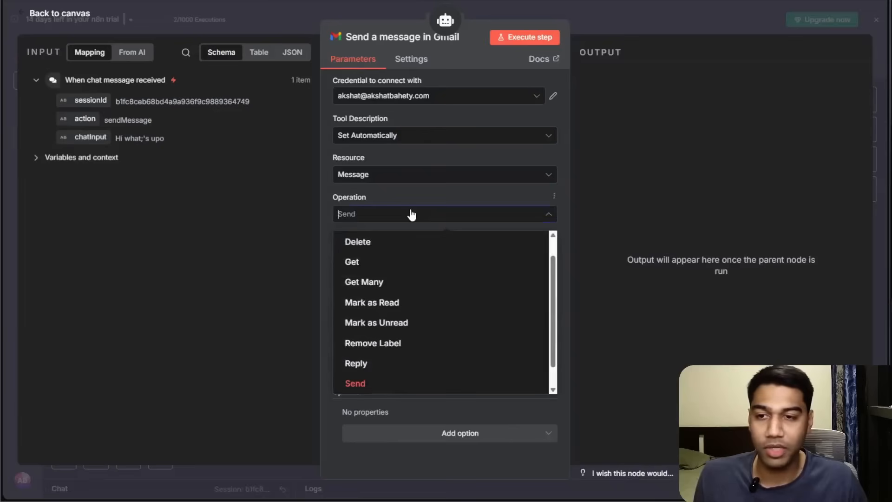
pyautogui.click(372, 283)
pyautogui.click(440, 291)
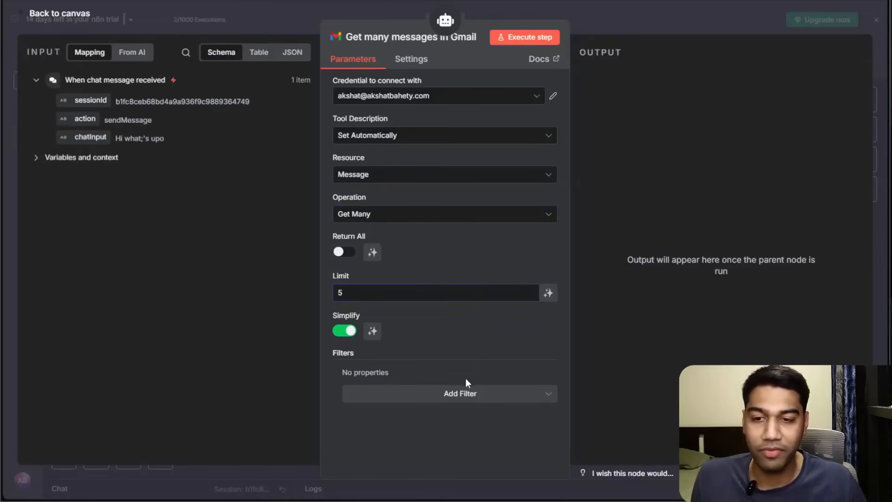
# Add a Search filter to the Gmail tool's message filters.
pyautogui.click(469, 393)
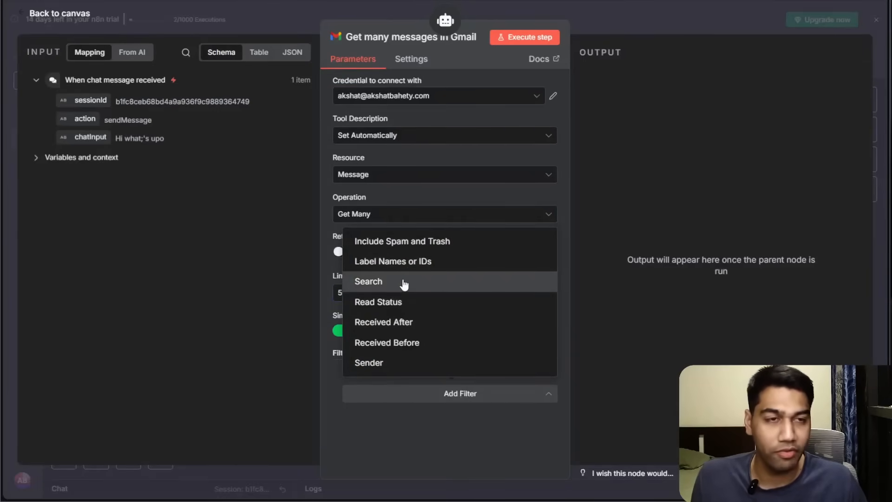
pyautogui.click(403, 282)
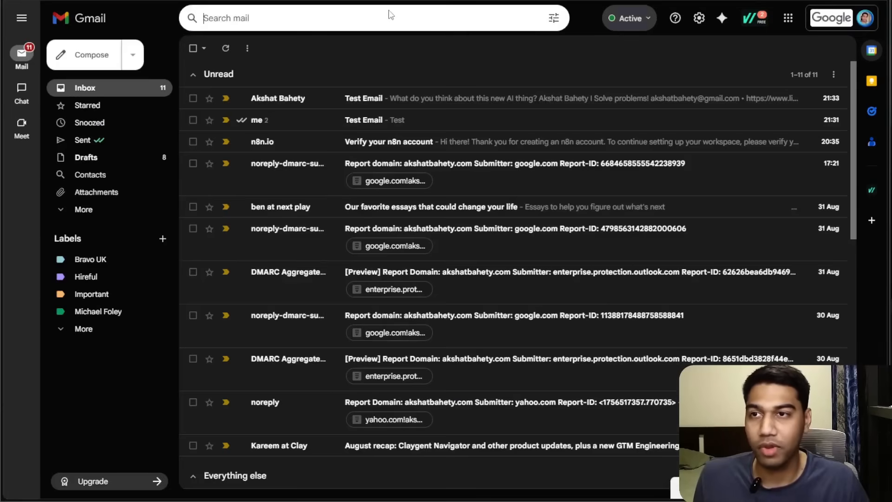
pyautogui.write('ak')
pyautogui.press('Return')
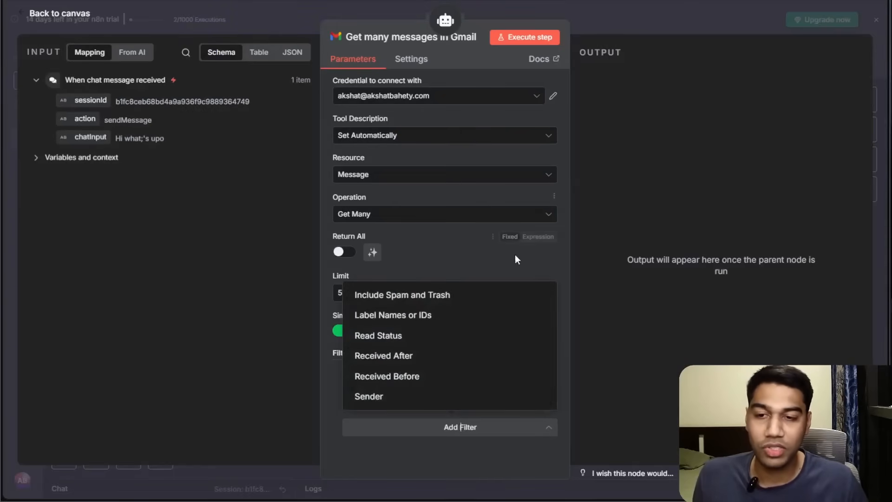
pyautogui.click(457, 375)
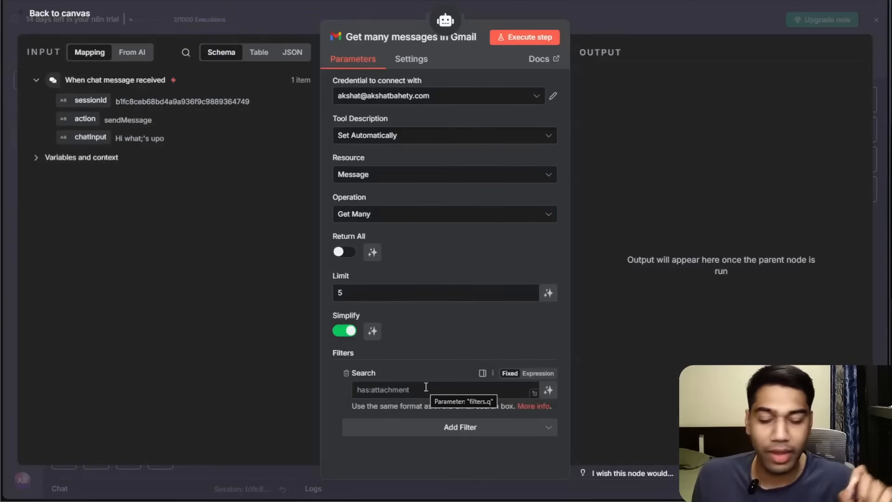
# Let the model define the Search filter value automatically.
pyautogui.hotkey('ctrl', '+')
pyautogui.hotkey('ctrl', '+')
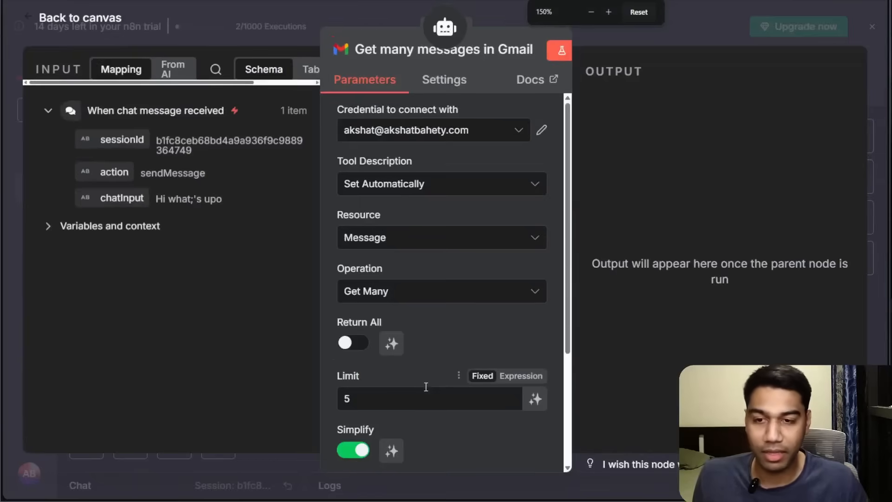
pyautogui.hotkey('ctrl', '0')
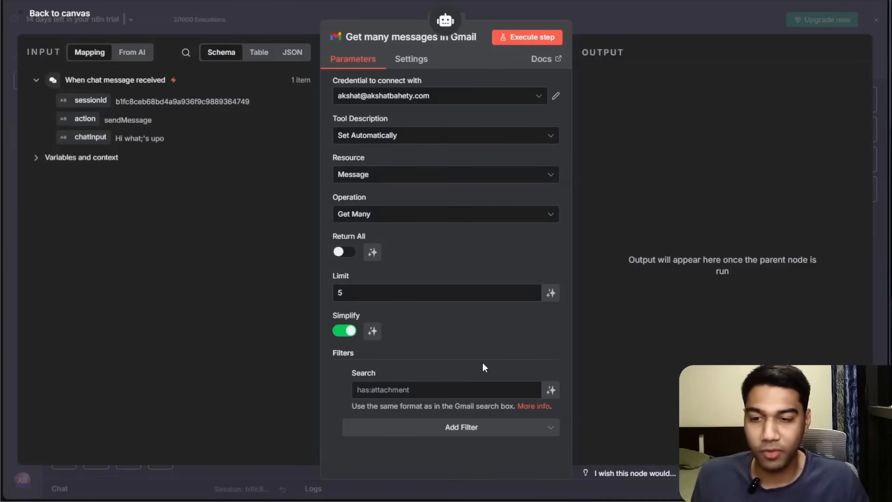
pyautogui.click(551, 390)
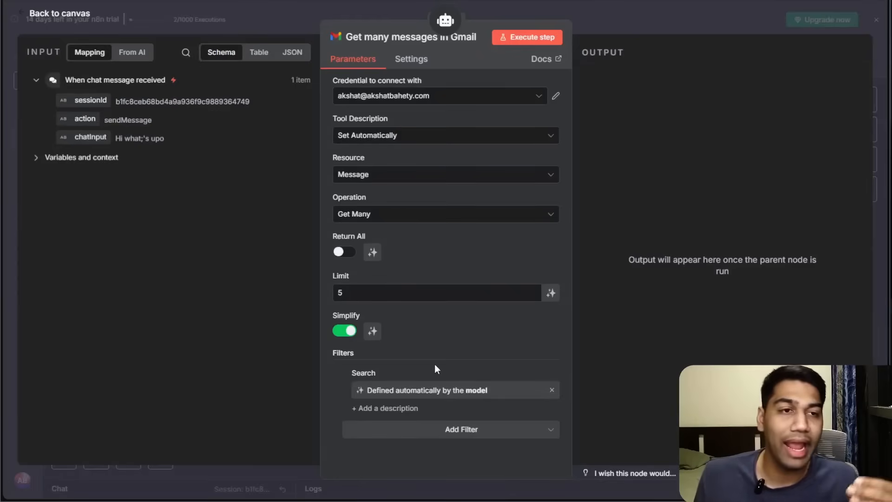
# Return to the canvas and rename the Gmail tool node to "Search Emails".
pyautogui.click(661, 15)
pyautogui.rightClick(604, 321)
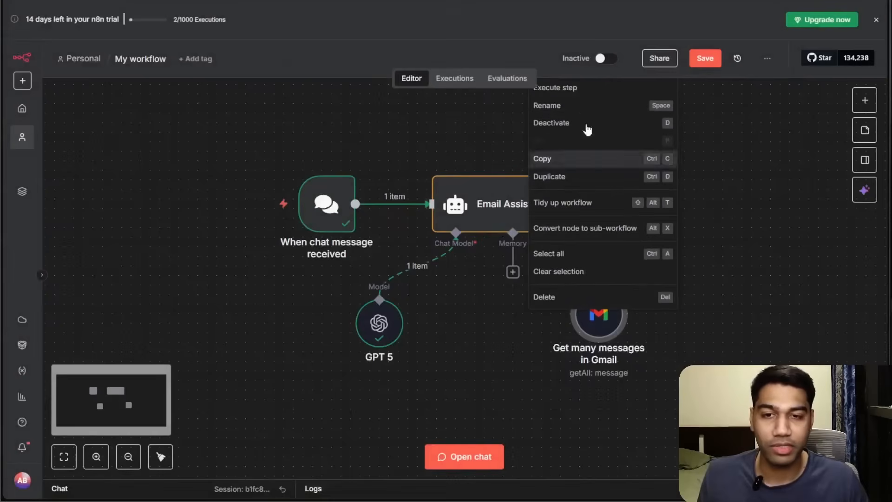
pyautogui.click(572, 108)
pyautogui.write('S')
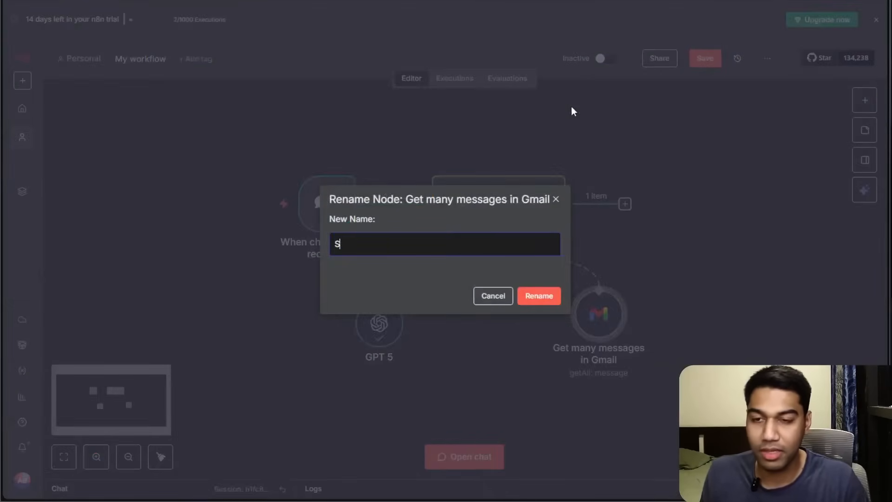
pyautogui.write('earch Emails')
pyautogui.press('Return')
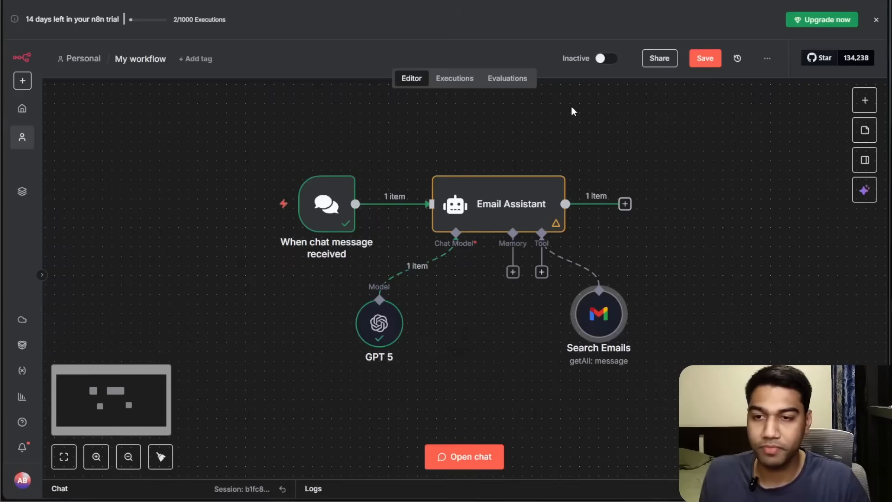
# Tidy up the workflow layout and save the workflow.
pyautogui.click(161, 456)
pyautogui.click(173, 456)
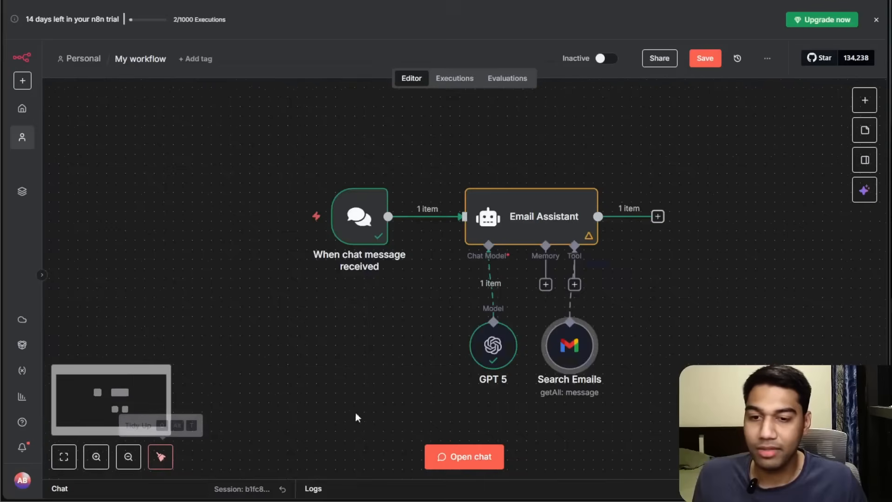
pyautogui.click(701, 65)
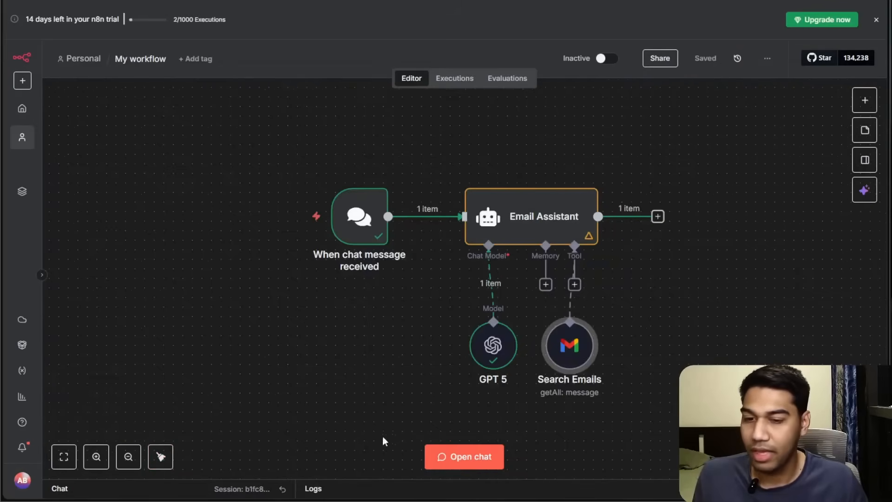
# In a fresh chat session, ask "Can you tell me my top 5 unread emails".
pyautogui.click(457, 465)
pyautogui.moveTo(196, 334); pyautogui.dragTo(225, 223)
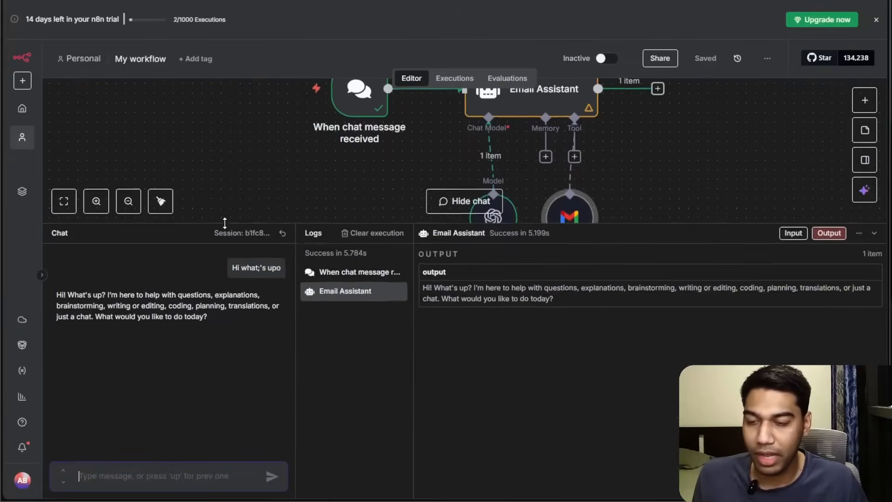
pyautogui.click(281, 232)
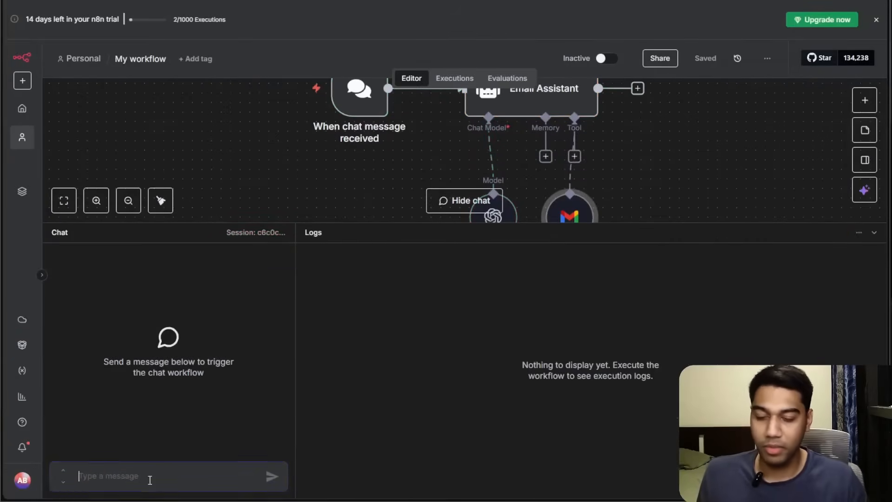
pyautogui.write('Can you tell me my top 5')
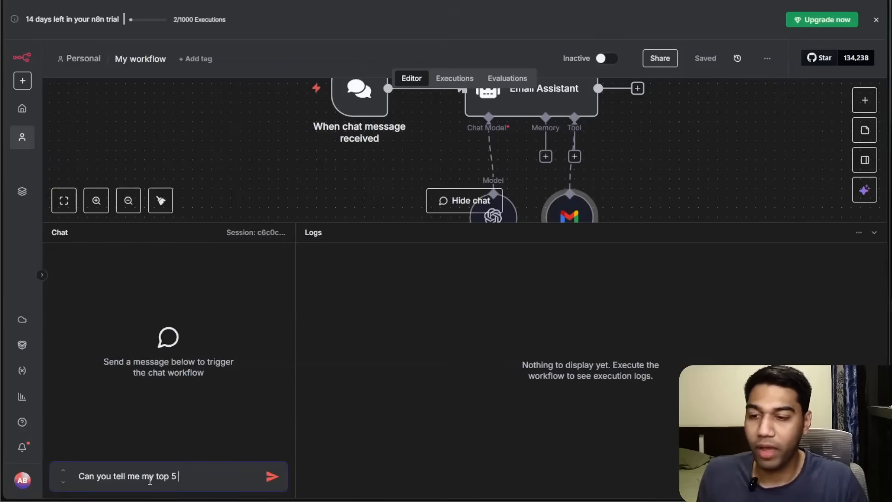
pyautogui.press('Return')
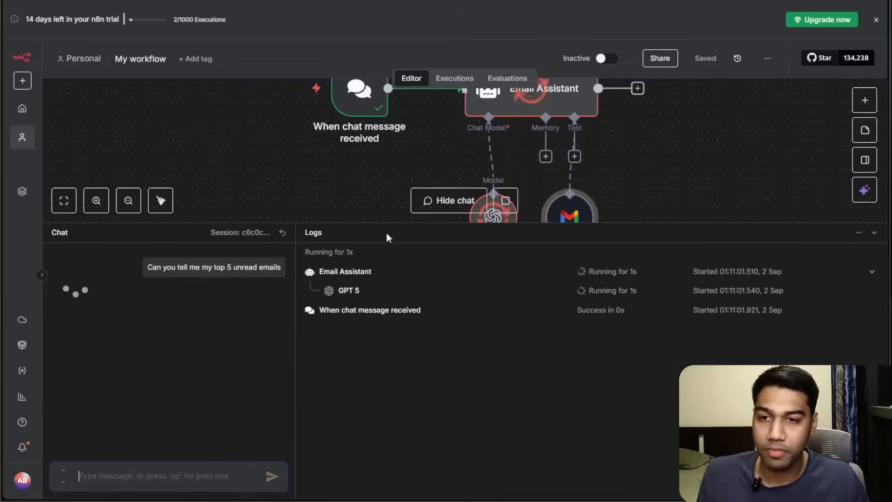
# Examine the Search Emails tool's input and output in the execution logs alongside the chat reply.
pyautogui.moveTo(378, 222); pyautogui.dragTo(382, 299)
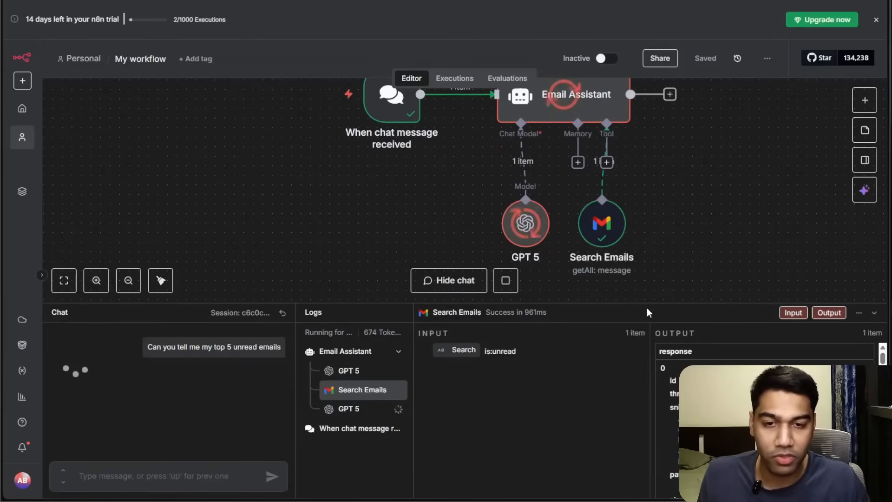
pyautogui.moveTo(646, 303); pyautogui.dragTo(646, 129)
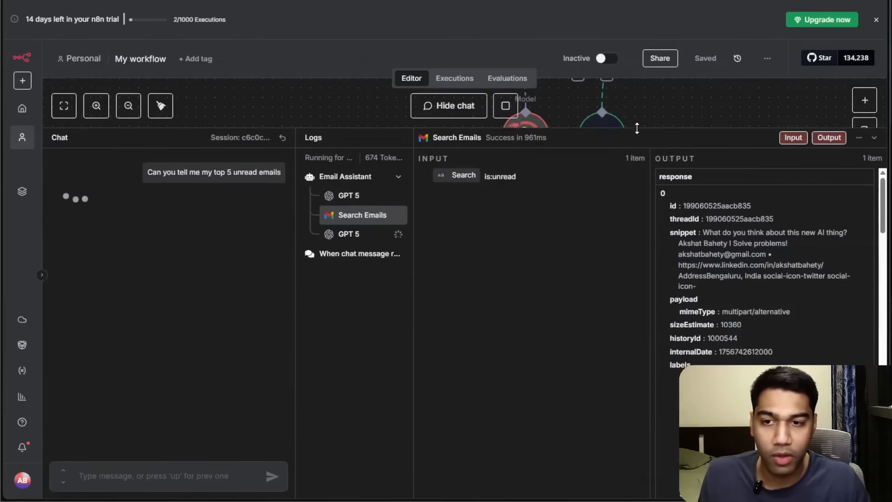
pyautogui.click(356, 200)
pyautogui.click(358, 217)
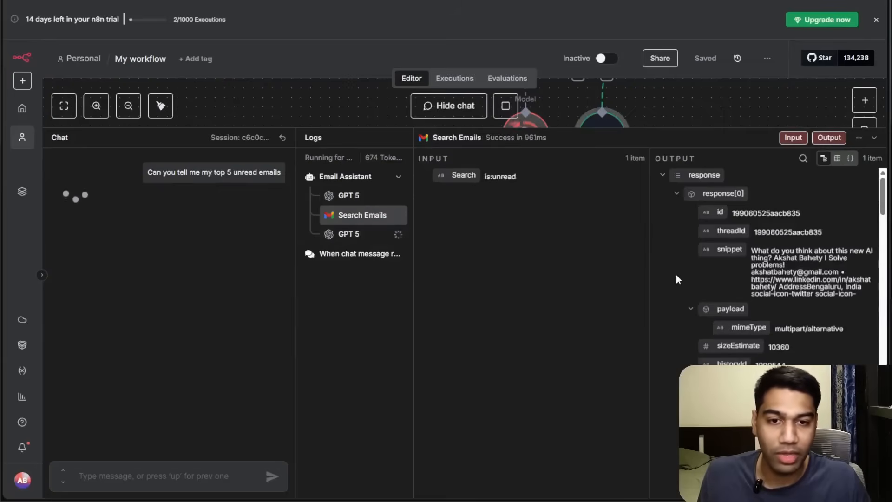
pyautogui.moveTo(650, 266); pyautogui.dragTo(432, 266)
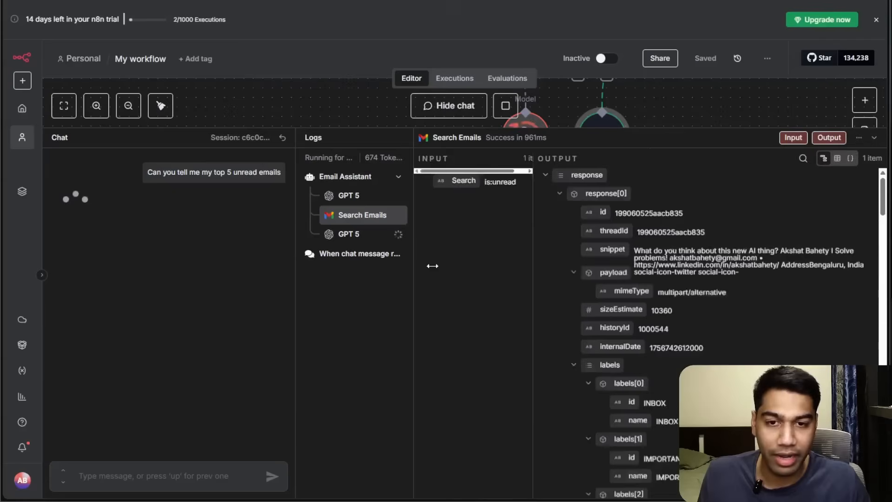
pyautogui.scroll(-10, 609, 309)
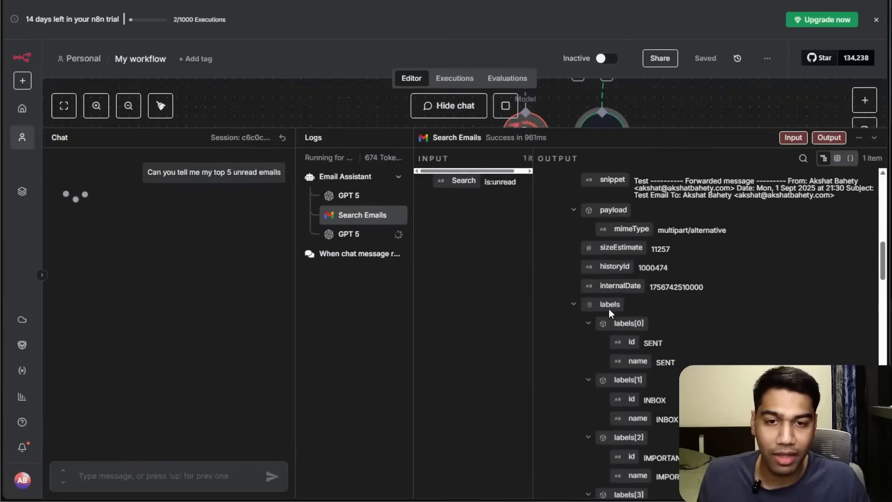
pyautogui.scroll(2, 609, 309)
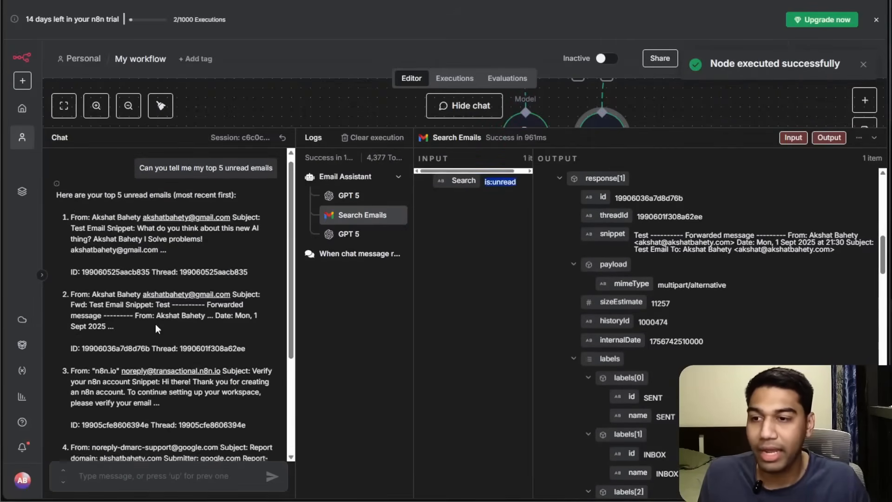
pyautogui.scroll(-3, 156, 325)
pyautogui.scroll(4, 155, 324)
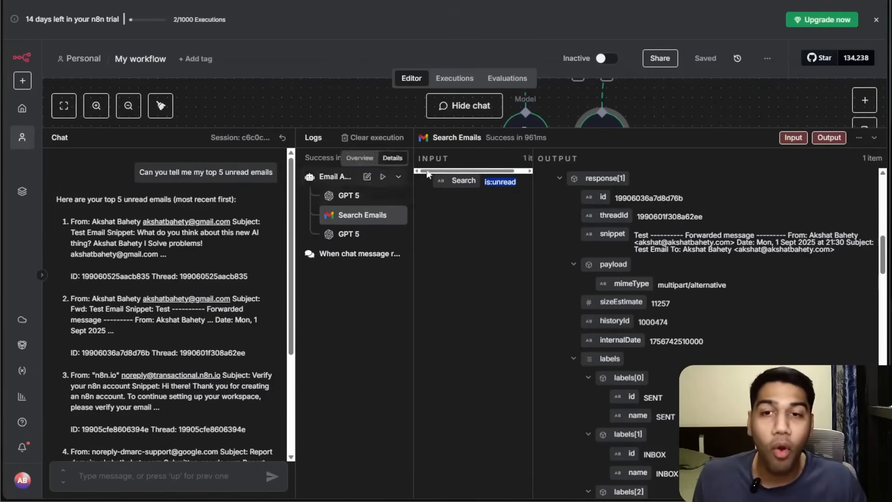
pyautogui.moveTo(554, 129); pyautogui.dragTo(558, 323)
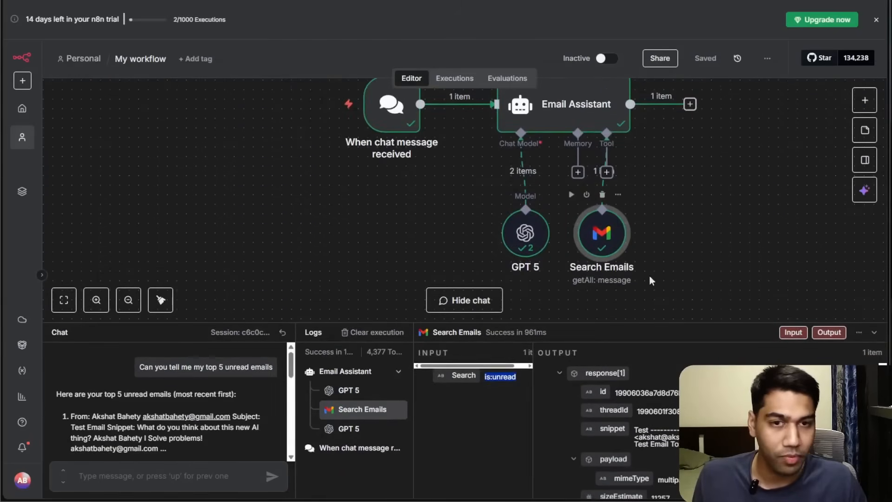
pyautogui.click(525, 327)
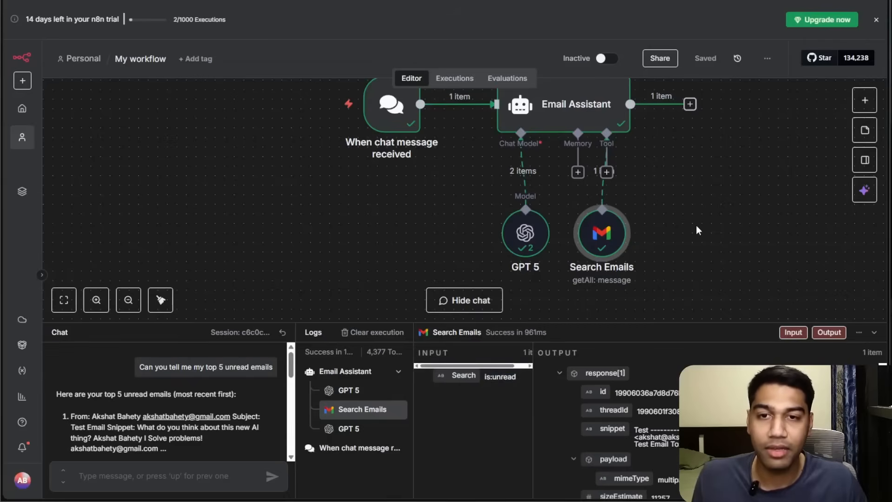
pyautogui.moveTo(696, 225); pyautogui.dragTo(734, 260)
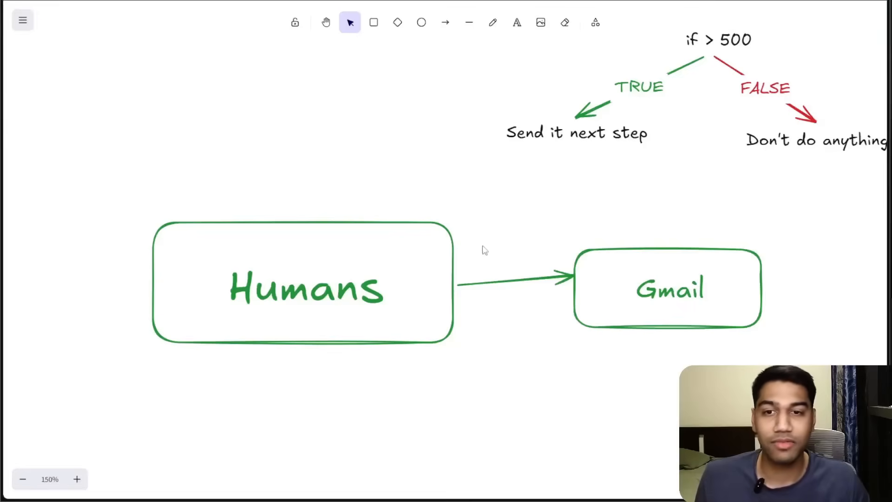
# Switch to the whiteboard and draw a rectangle labelled "Ai Agent" below the Humans box.
pyautogui.scroll(-3, 483, 250)
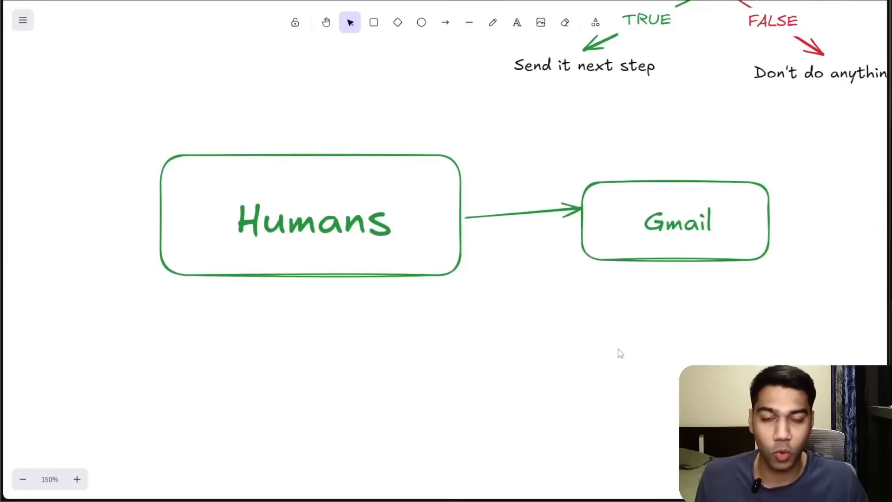
pyautogui.scroll(-5, 621, 353)
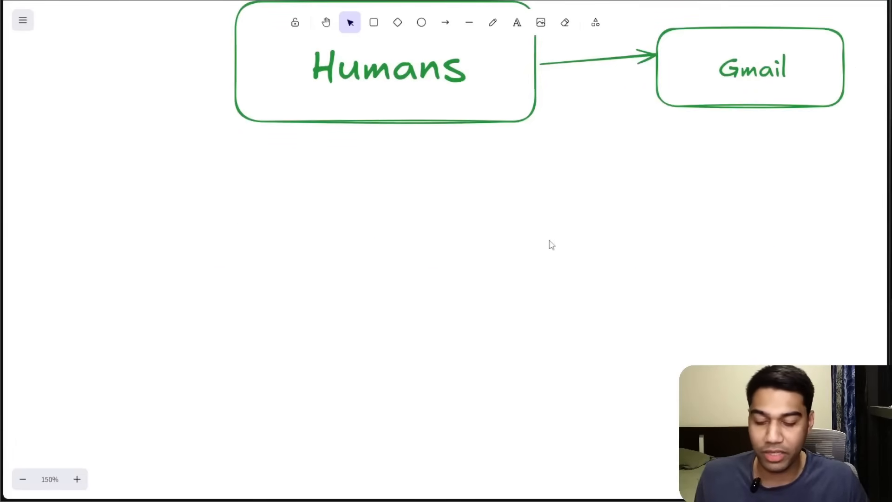
pyautogui.press('r')
pyautogui.moveTo(374, 194); pyautogui.dragTo(414, 232)
pyautogui.moveTo(562, 242); pyautogui.dragTo(622, 249)
pyautogui.doubleClick(490, 225)
pyautogui.write('Ai Agent')
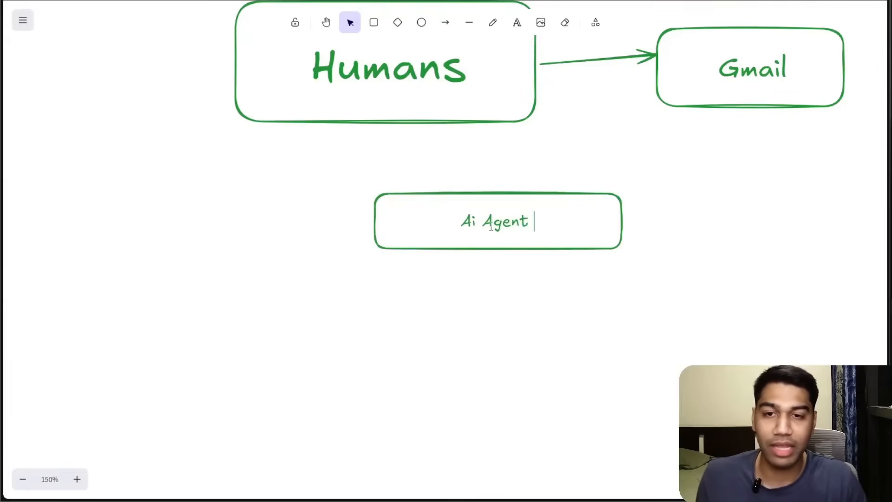
pyautogui.click(498, 264)
# Draw an arrow from the Ai Agent box to text reading "Doing things" and "Reading Emails".
pyautogui.press('a')
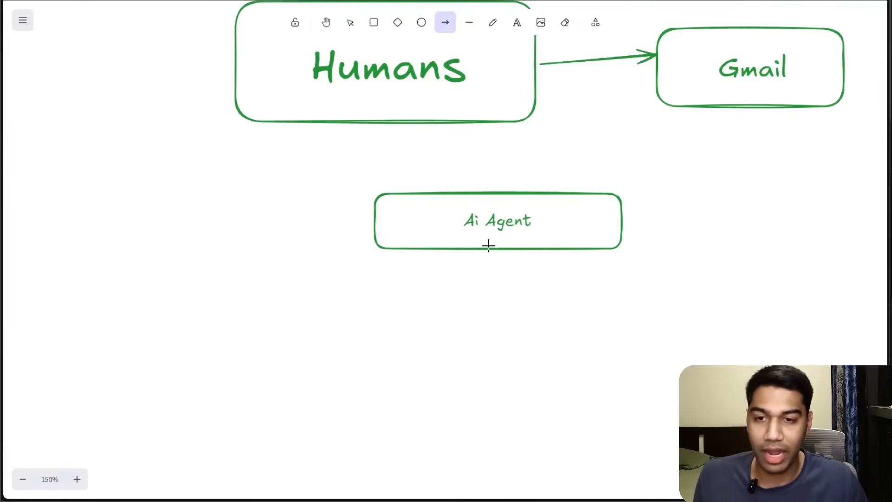
pyautogui.moveTo(480, 246); pyautogui.dragTo(391, 320)
pyautogui.press('t')
pyautogui.click(365, 340)
pyautogui.write('Doing things ')
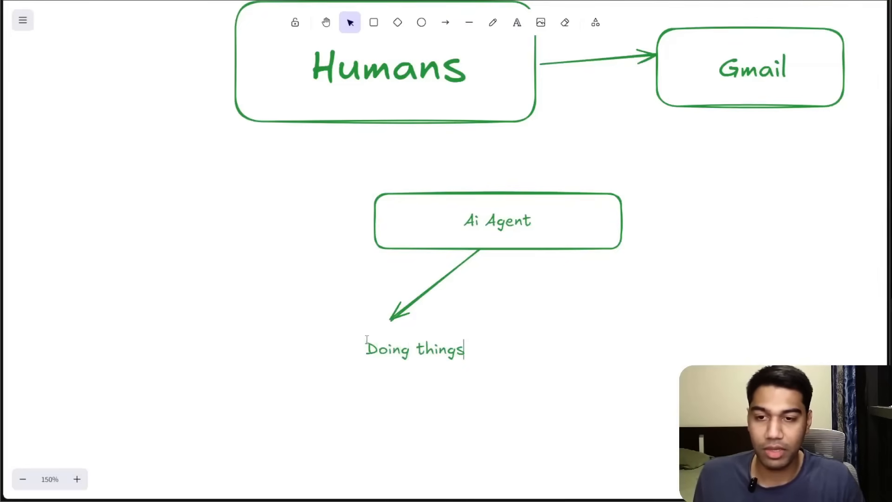
pyautogui.write('Reading Emails')
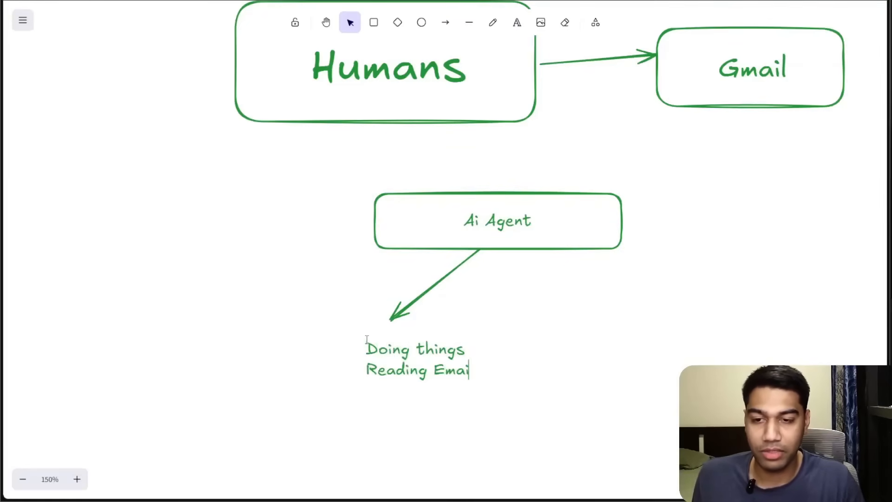
# Duplicate that arrow and reposition the copy pointing down from the Ai Agent box's right side.
pyautogui.click(429, 286)
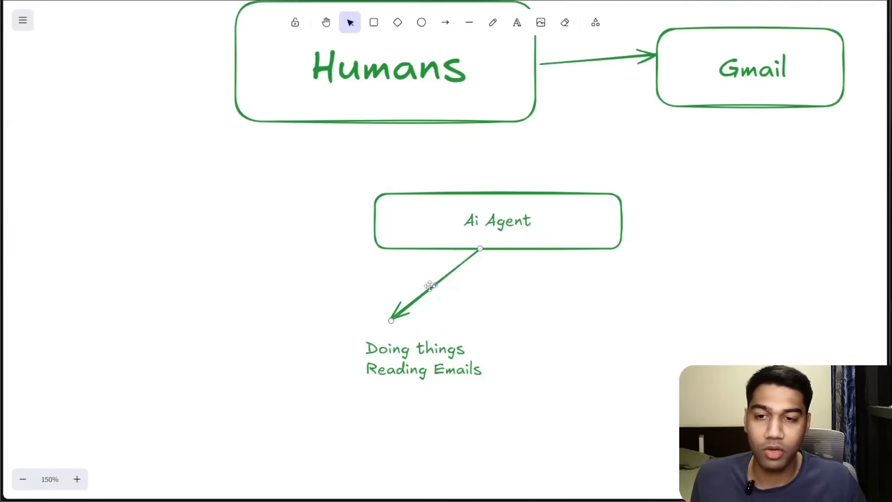
pyautogui.hotkey('ctrl', 'd')
pyautogui.moveTo(436, 300); pyautogui.dragTo(520, 298)
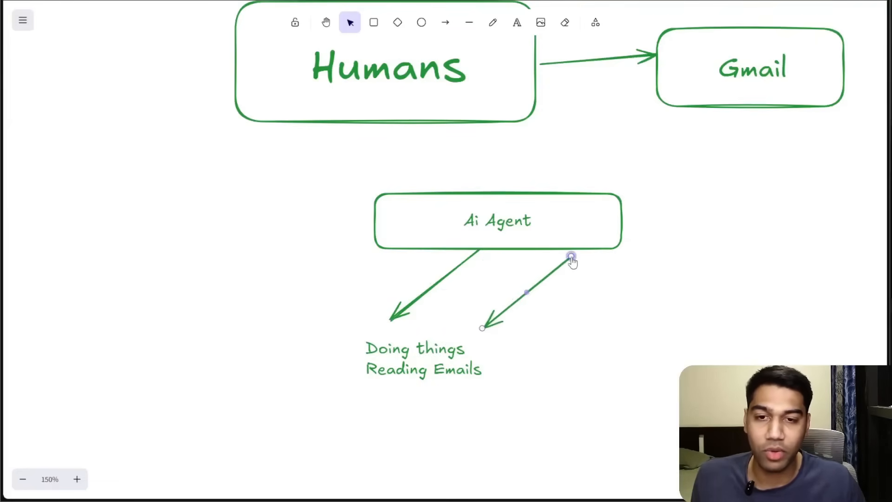
pyautogui.moveTo(571, 256); pyautogui.dragTo(536, 248)
pyautogui.moveTo(486, 333); pyautogui.dragTo(568, 315)
pyautogui.click(490, 361)
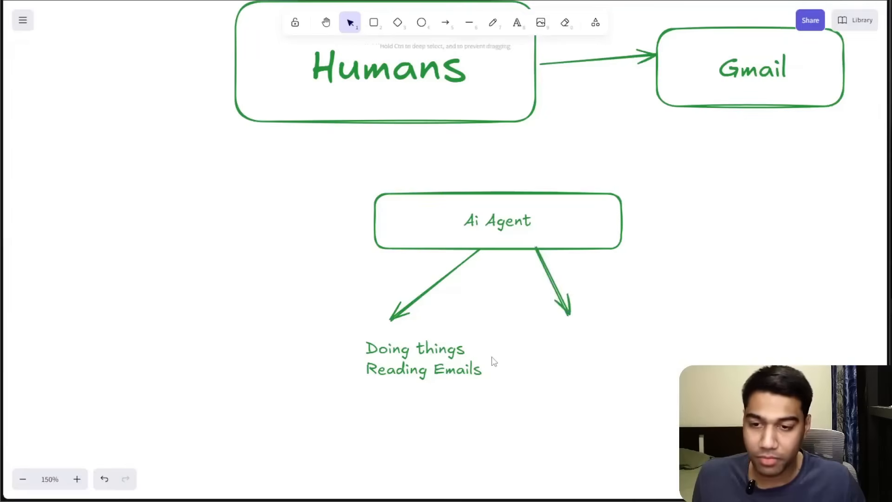
# Duplicate the "Doing things / Reading Emails" text and place the copy under the right-hand arrow.
pyautogui.click(447, 367)
pyautogui.hotkey('ctrl', 'd')
pyautogui.moveTo(447, 367); pyautogui.dragTo(647, 358)
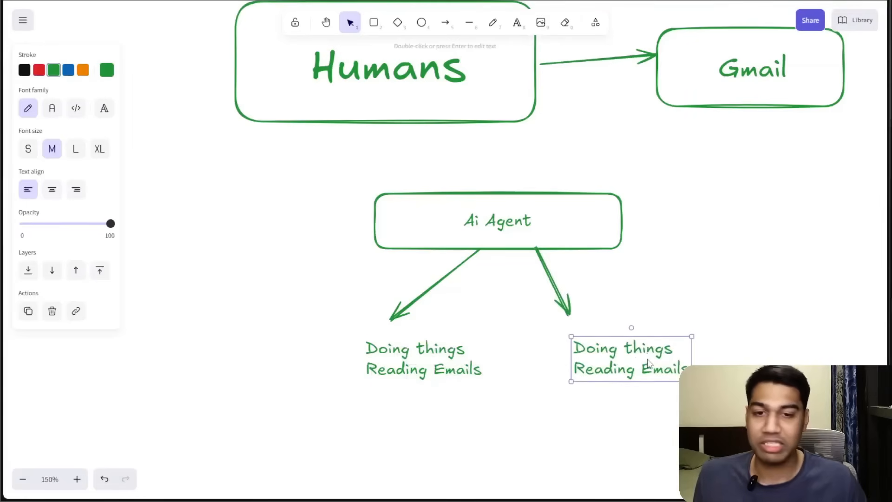
# Rewrite the copied text as "Writing Emails" with a second line "Writing Docu".
pyautogui.press('Return')
pyautogui.write('Wer')
pyautogui.press('BackSpace')
pyautogui.press('BackSpace')
pyautogui.write('riting')
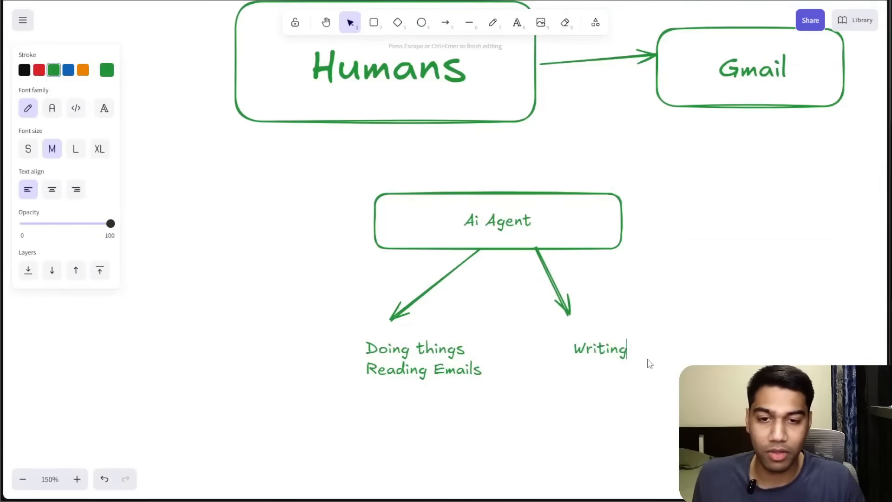
pyautogui.write(' Email sWre')
pyautogui.press('BackSpace')
pyautogui.write('ite')
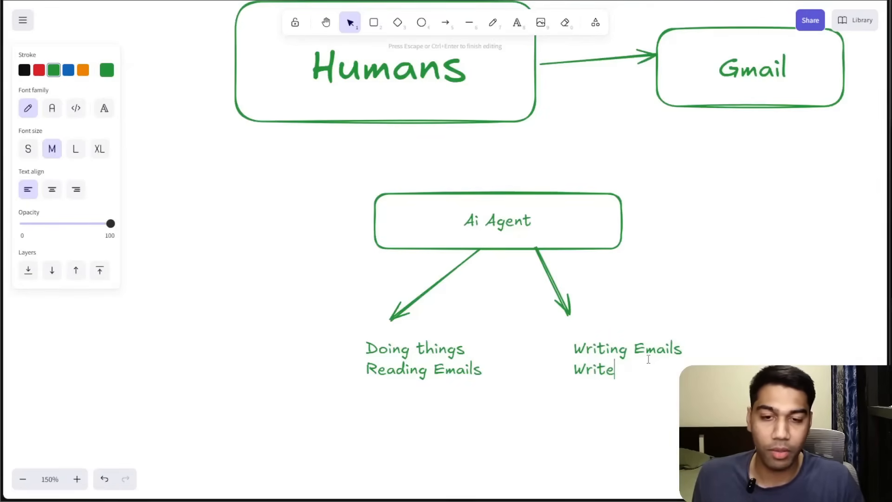
pyautogui.press('BackSpace')
pyautogui.write('ing Docum')
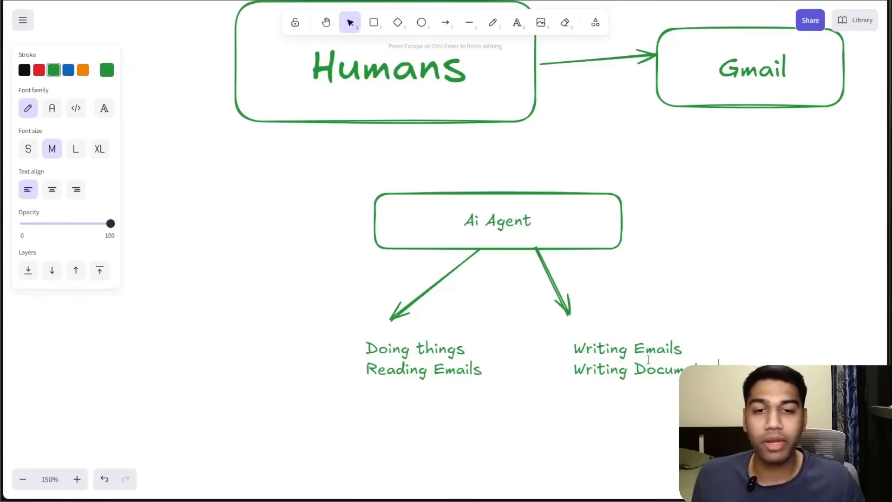
# Return to the n8n workflow, enlarge the canvas, and duplicate the Search Emails tool node.
pyautogui.click(733, 293)
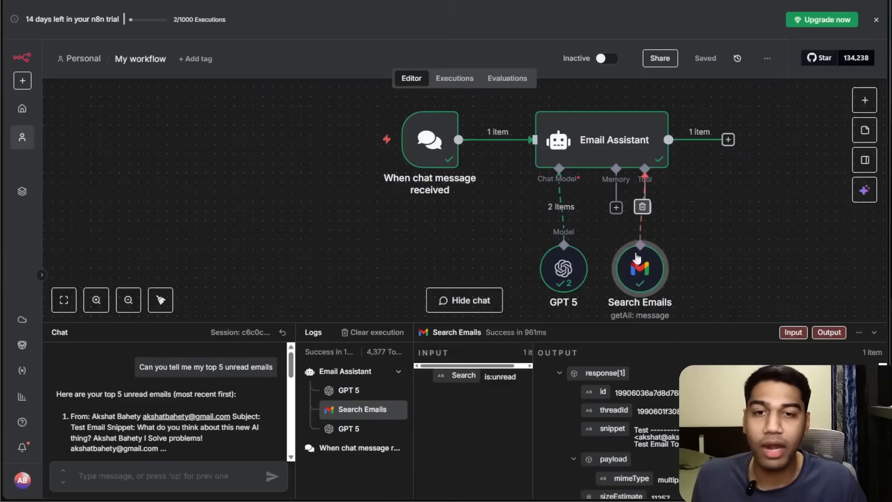
pyautogui.moveTo(651, 330); pyautogui.dragTo(651, 409)
pyautogui.rightClick(536, 308)
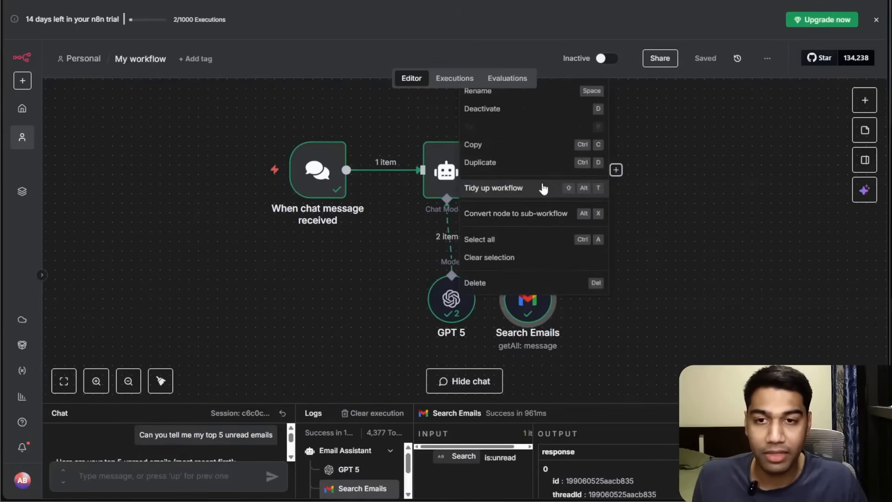
pyautogui.click(531, 166)
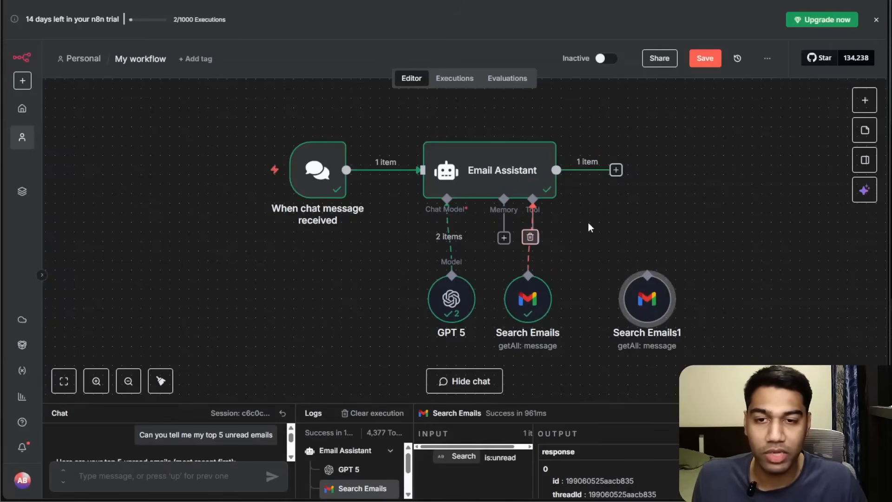
# Connect the duplicated Gmail node to the Email Assistant's Tool input and rearrange the two Gmail nodes.
pyautogui.moveTo(529, 323); pyautogui.dragTo(495, 332)
pyautogui.moveTo(533, 204); pyautogui.dragTo(647, 275)
pyautogui.moveTo(524, 325); pyautogui.dragTo(610, 315)
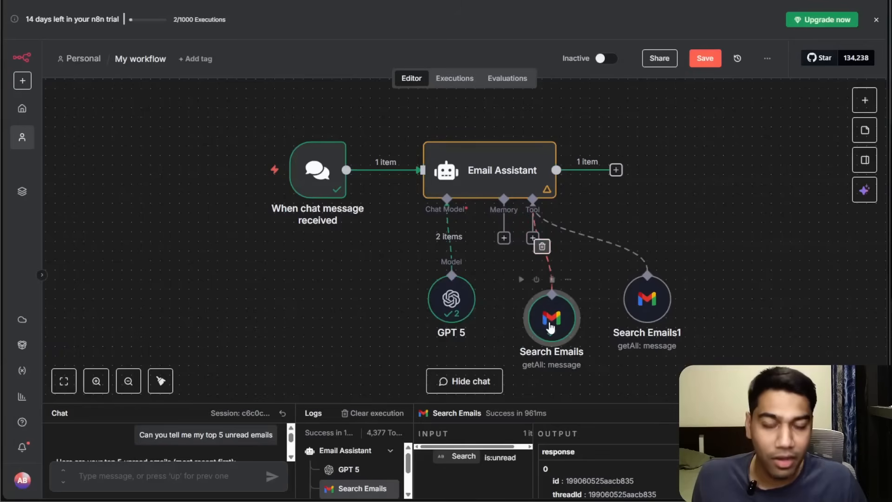
# Browse the list of available tools that can be attached to the agent.
pyautogui.click(532, 238)
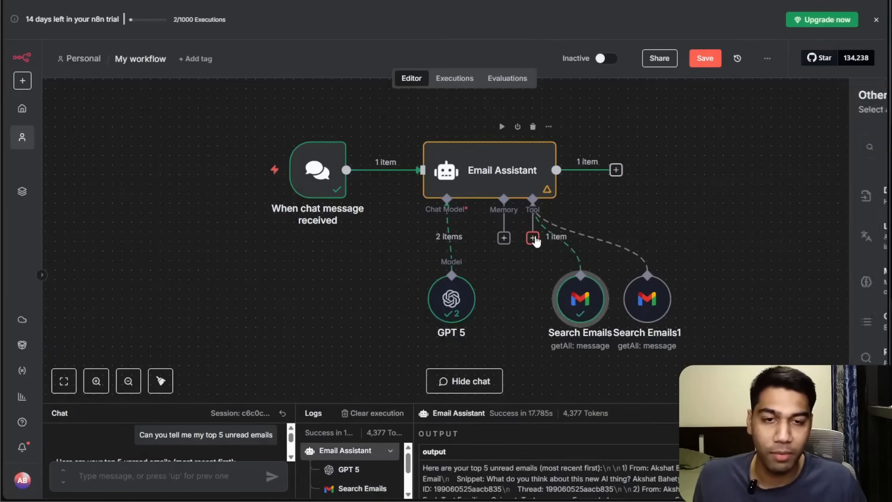
pyautogui.scroll(-3, 797, 241)
pyautogui.scroll(-10, 797, 242)
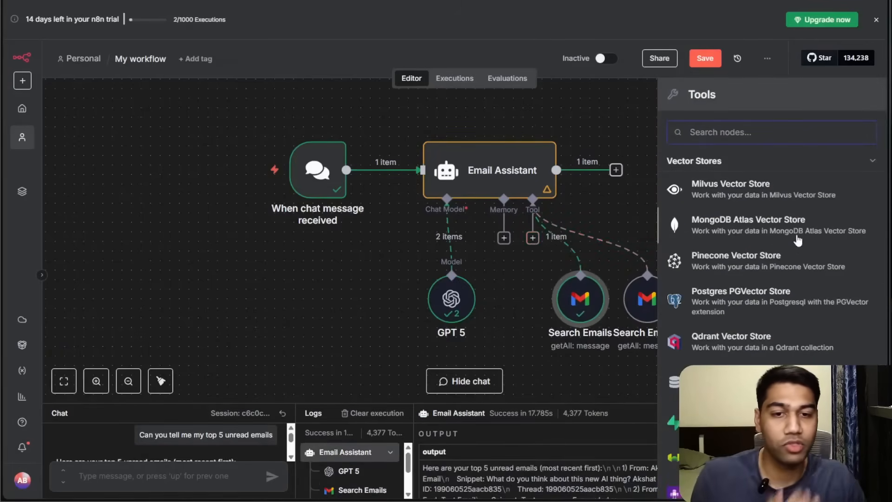
pyautogui.scroll(-15, 816, 262)
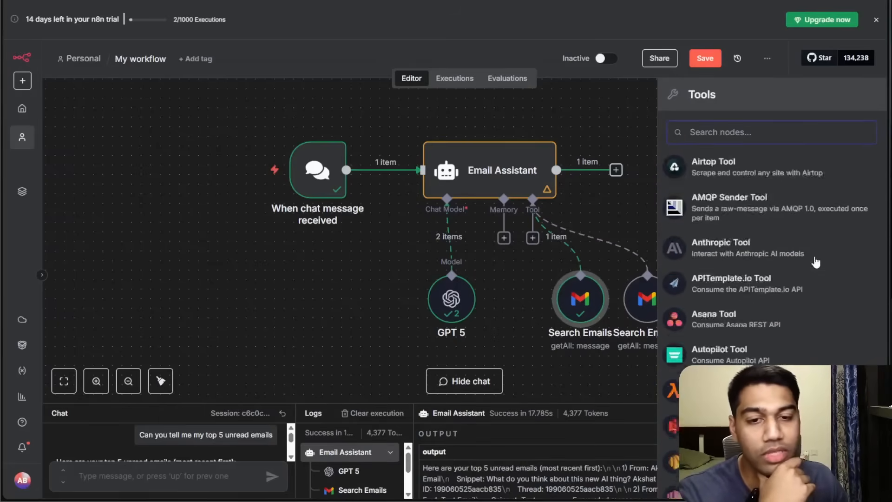
pyautogui.scroll(-5, 814, 268)
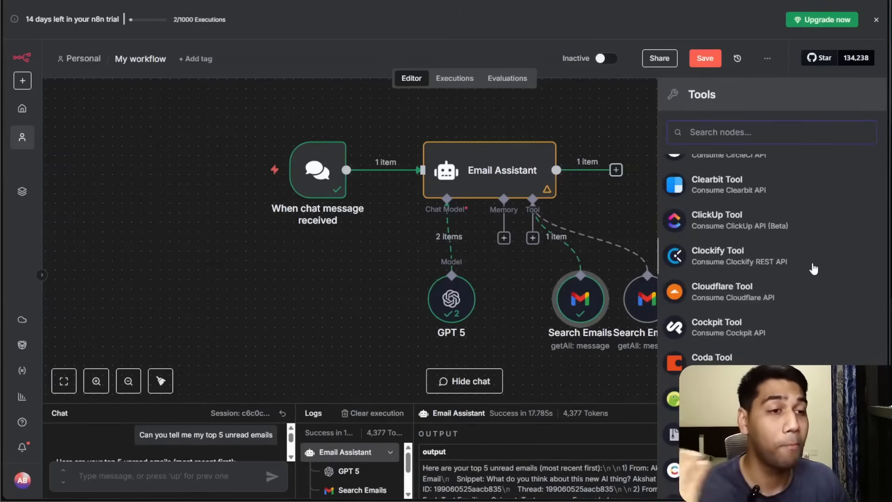
pyautogui.click(370, 253)
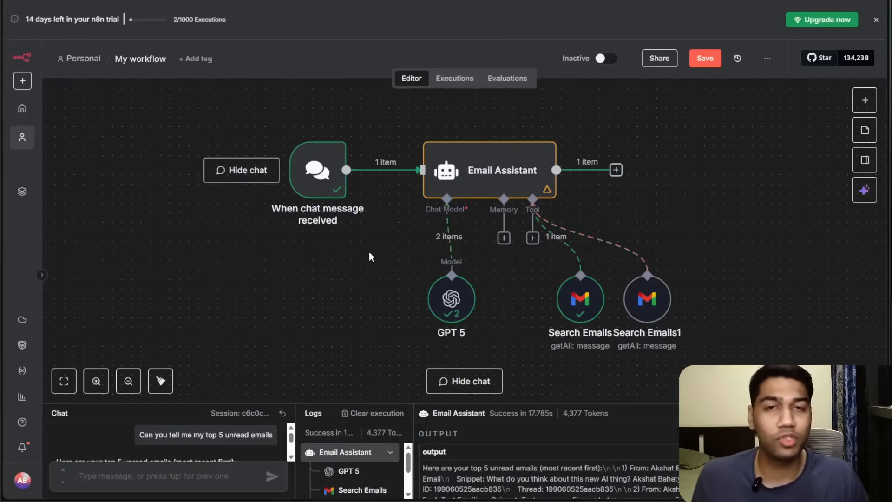
# Move Search Emails beside GPT 5 and rename the duplicated node to "Write an Email".
pyautogui.moveTo(557, 321); pyautogui.dragTo(491, 320)
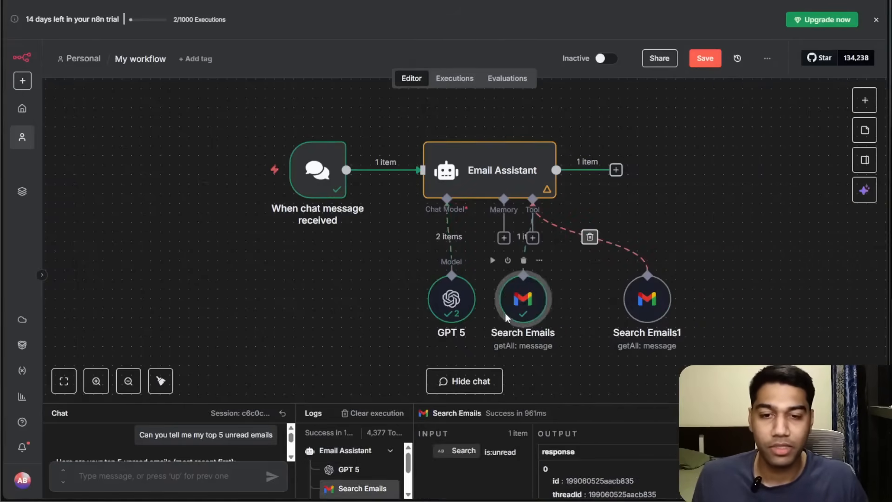
pyautogui.rightClick(650, 316)
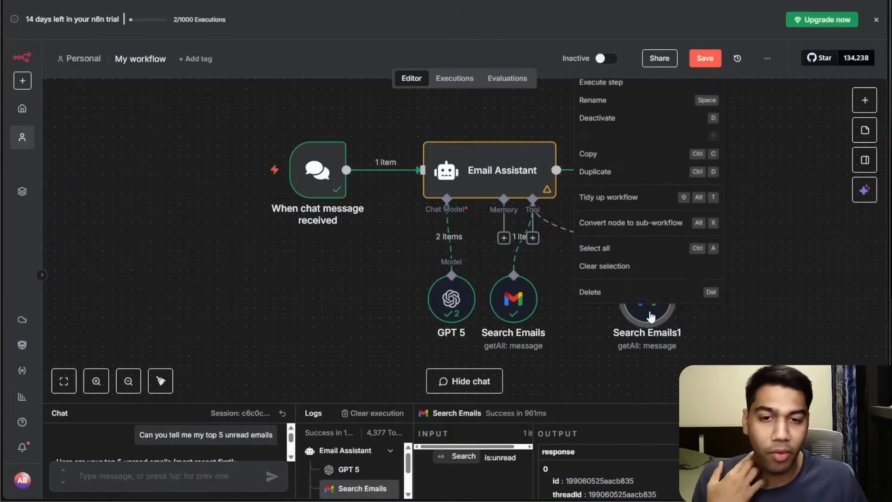
pyautogui.click(618, 108)
pyautogui.write('W')
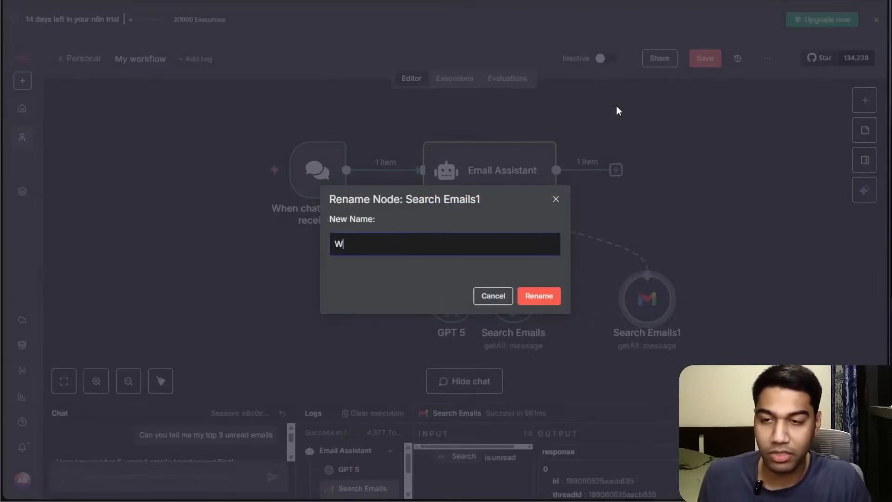
pyautogui.write('rite an Email')
pyautogui.press('Return')
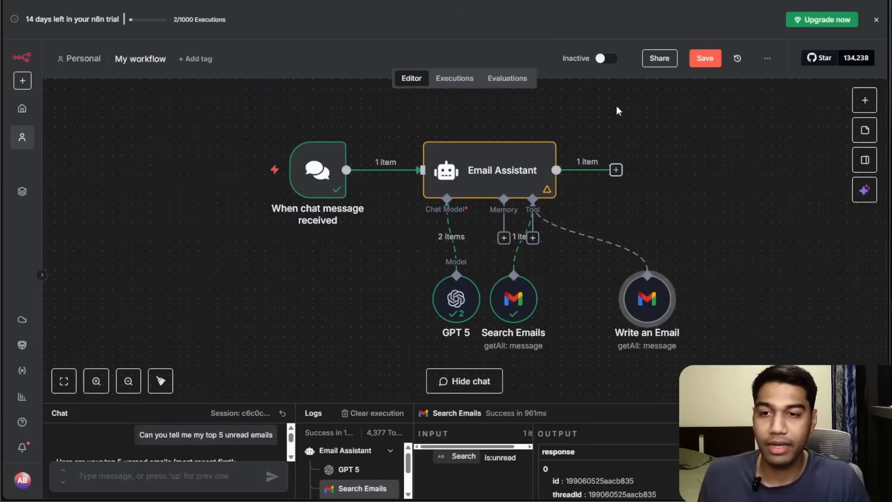
# Open the Write an Email node and set its Gmail operation to Send.
pyautogui.doubleClick(640, 296)
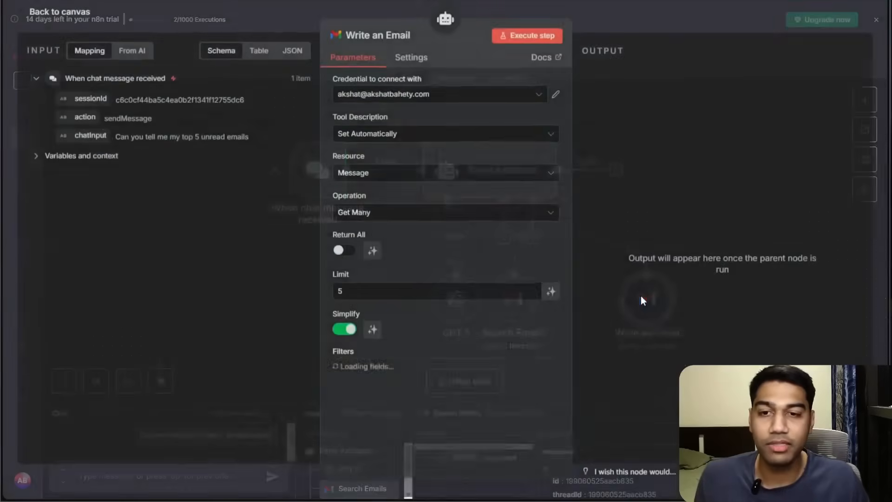
pyautogui.click(367, 214)
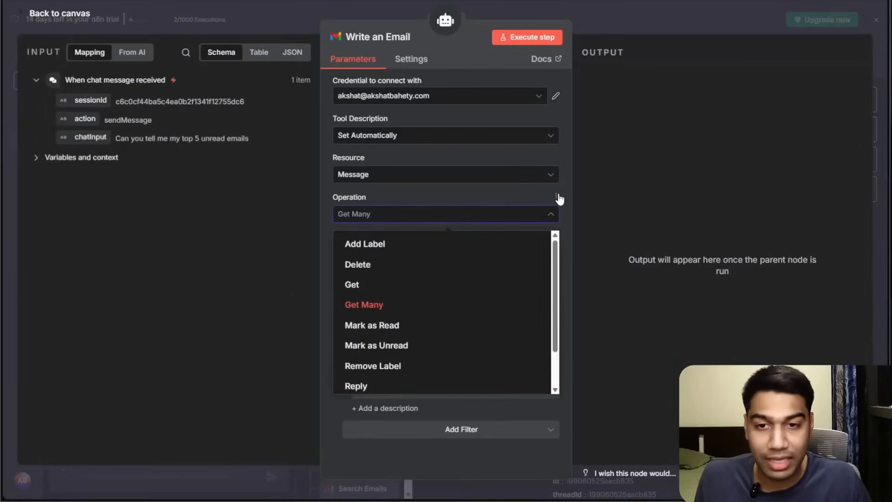
pyautogui.doubleClick(558, 197)
pyautogui.click(504, 176)
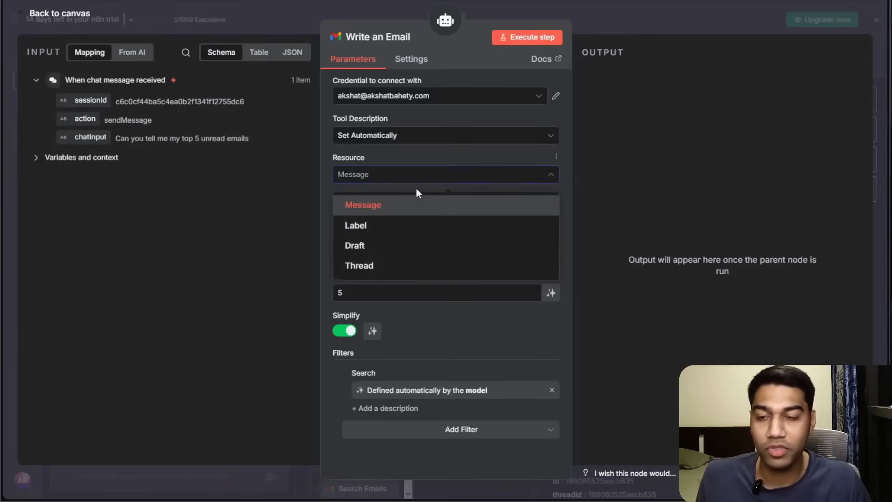
pyautogui.click(349, 205)
pyautogui.click(362, 215)
pyautogui.scroll(-1, 382, 319)
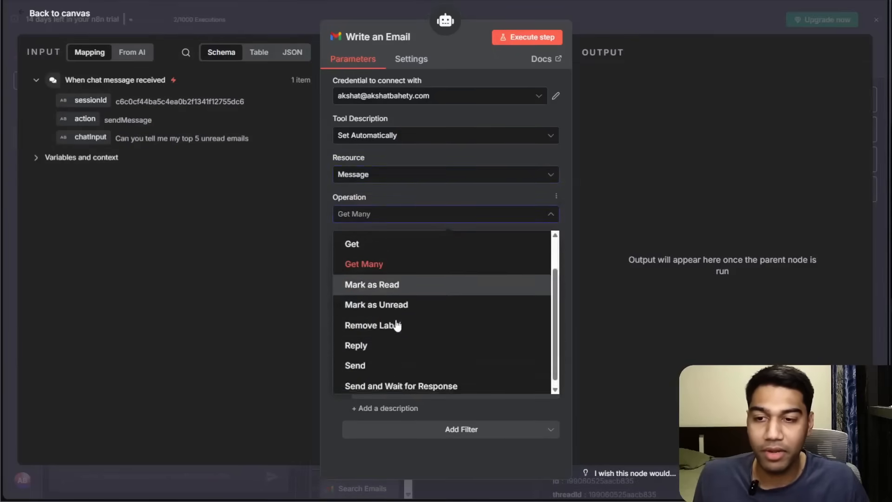
pyautogui.scroll(1, 398, 323)
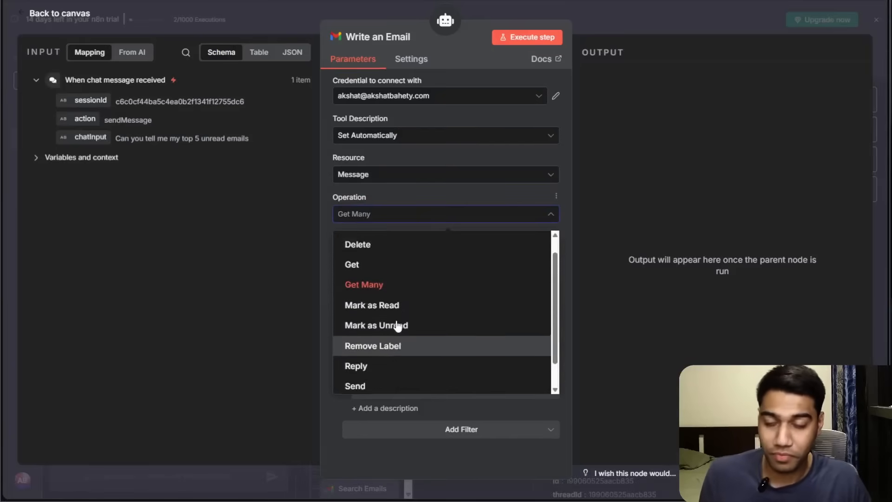
pyautogui.scroll(-1, 366, 272)
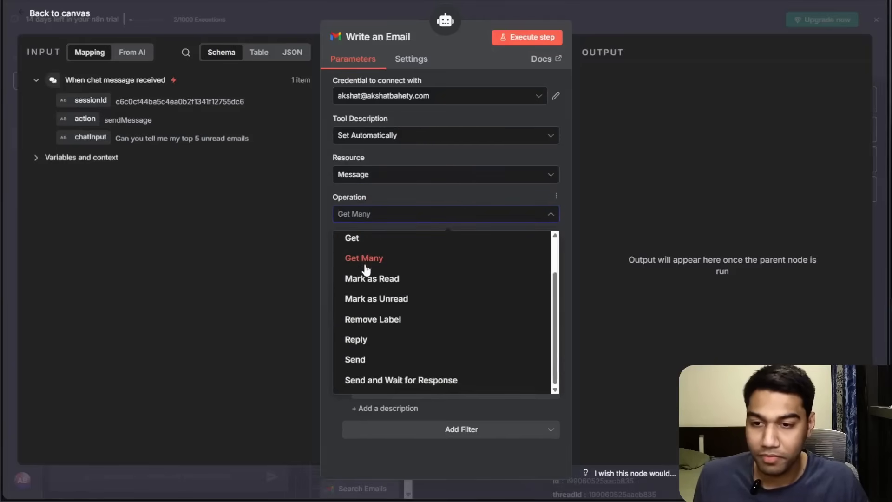
pyautogui.click(384, 365)
pyautogui.click(365, 214)
pyautogui.scroll(1, 370, 302)
pyautogui.scroll(-1, 372, 287)
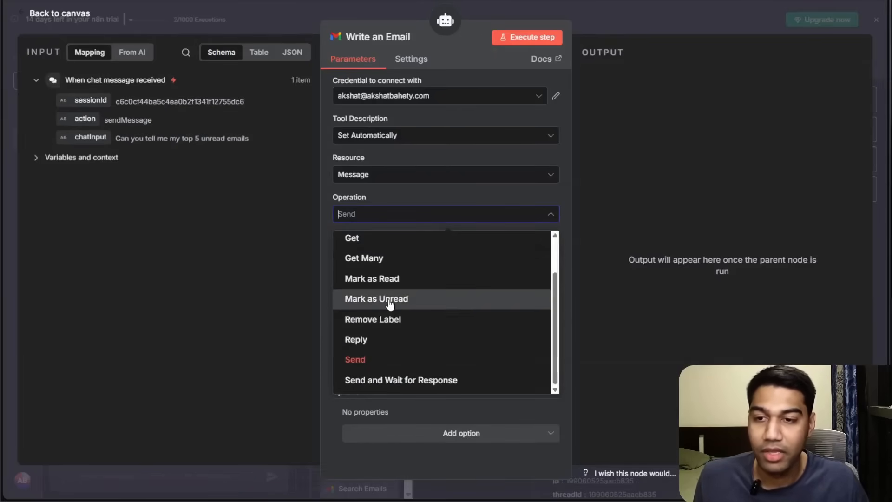
pyautogui.scroll(1, 391, 319)
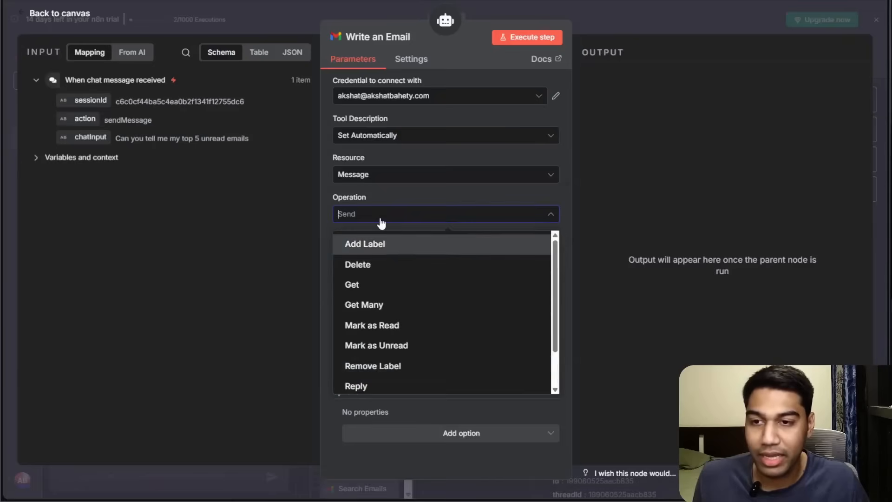
# Change the node's resource to Draft with the Create operation.
pyautogui.click(377, 178)
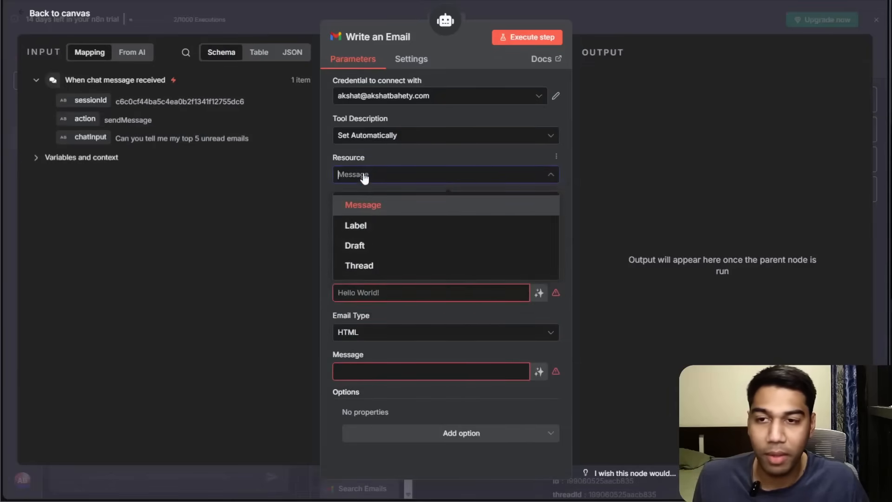
pyautogui.click(367, 245)
pyautogui.click(366, 214)
pyautogui.click(378, 237)
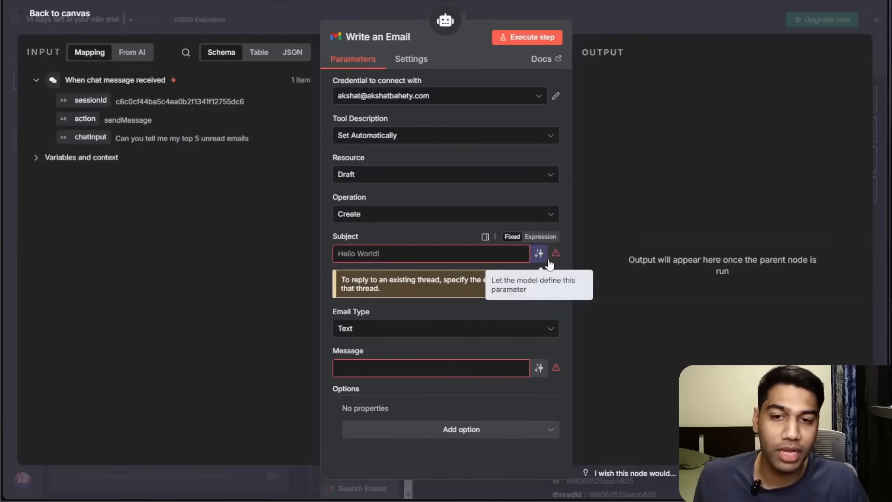
# Switch the Subject field to an expression and start a {{ }} expression in it.
pyautogui.click(543, 237)
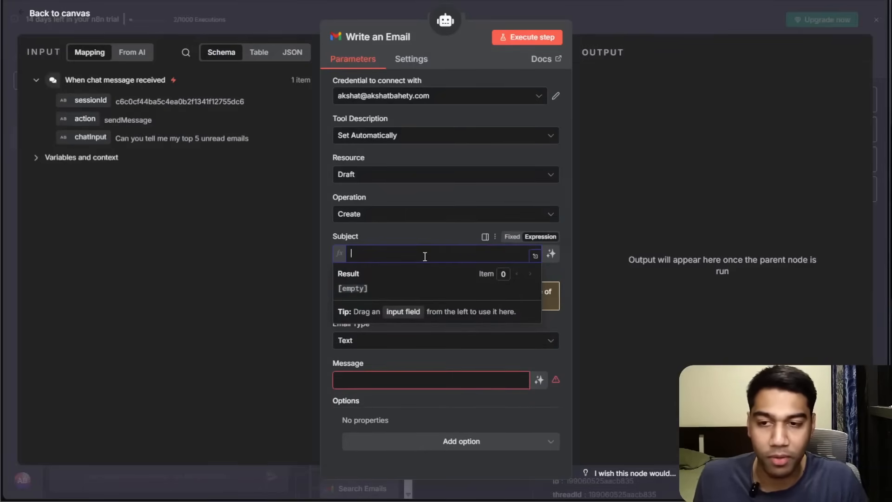
pyautogui.write('{{')
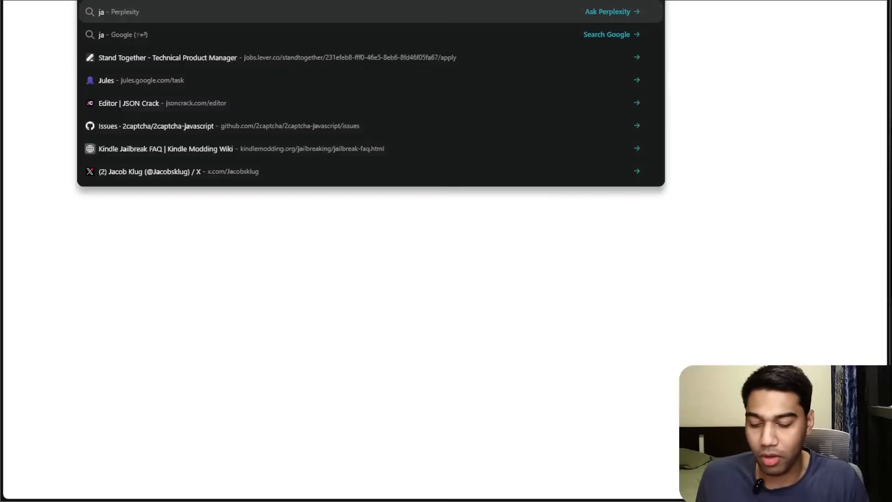
# Search the web for javascript and open the W3Schools JavaScript tutorial.
pyautogui.write('javasc')
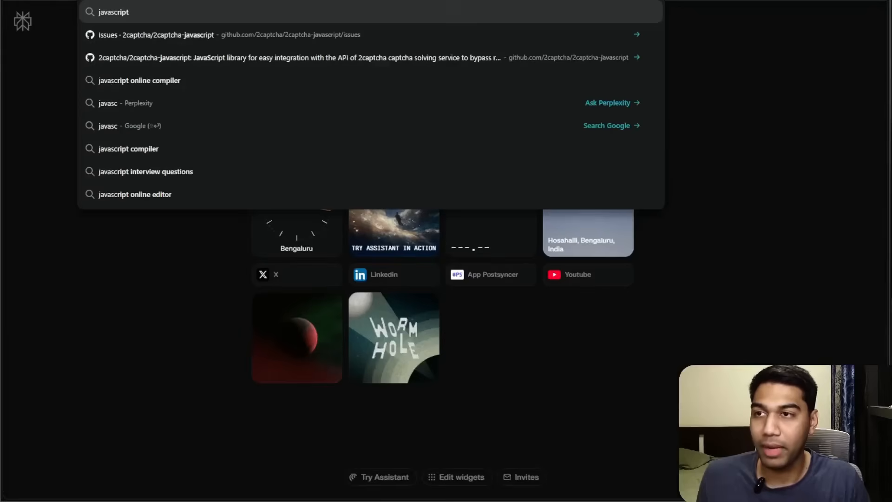
pyautogui.write('rr')
pyautogui.press('BackSpace')
pyautogui.write('ipt')
pyautogui.press('Return')
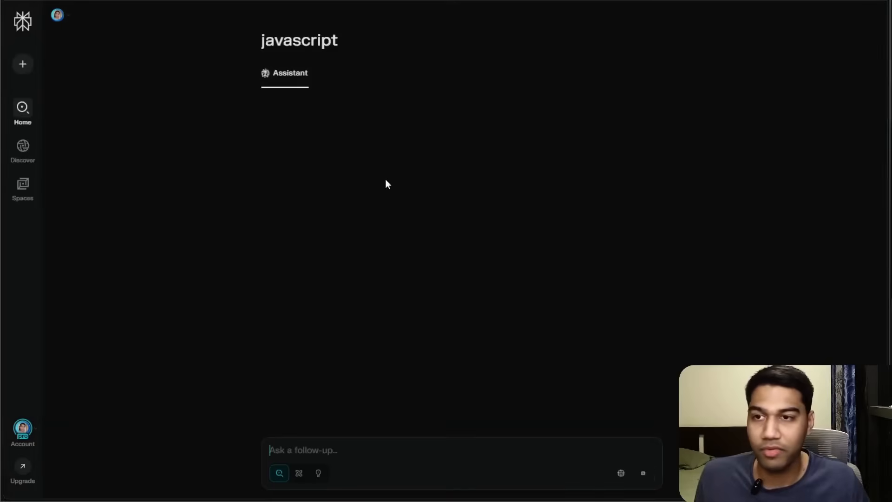
pyautogui.click(339, 124)
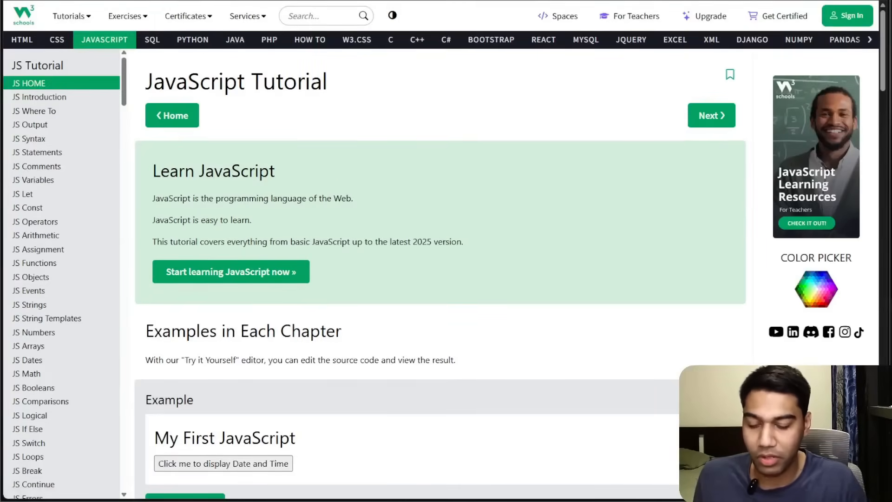
# Search Google for javascript and browse its image results.
pyautogui.hotkey('ctrl', 'l')
pyautogui.write('javascript')
pyautogui.press('Down')
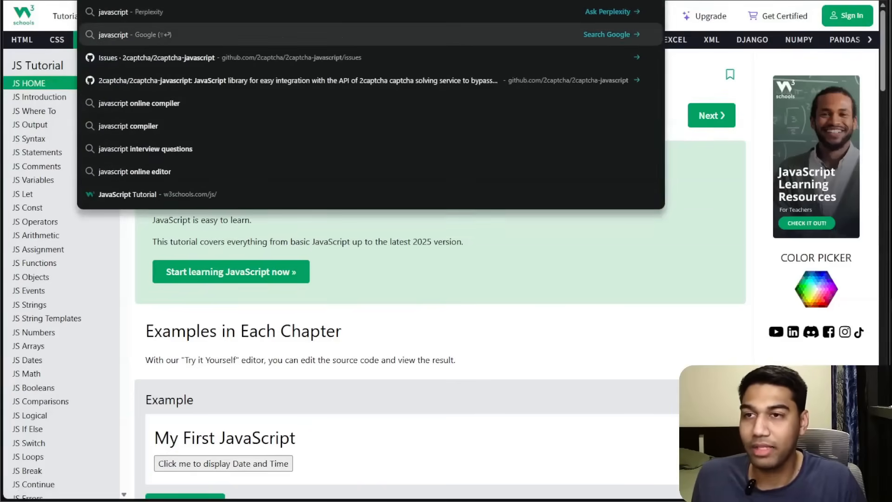
pyautogui.press('Return')
pyautogui.scroll(-1, 177, 124)
pyautogui.scroll(1, 177, 124)
pyautogui.click(177, 74)
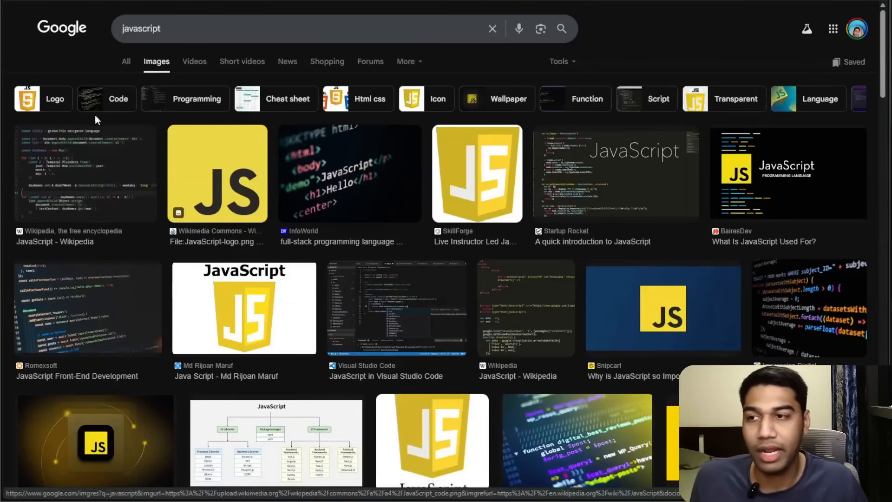
pyautogui.click(64, 162)
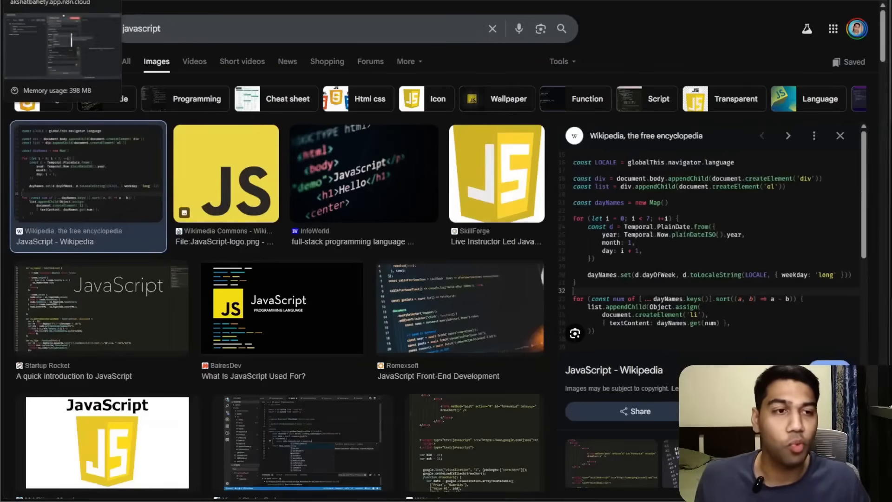
# Return to n8n and insert a $fromAI("") call with empty quotes inside the Subject field's expression.
pyautogui.click(70, 0)
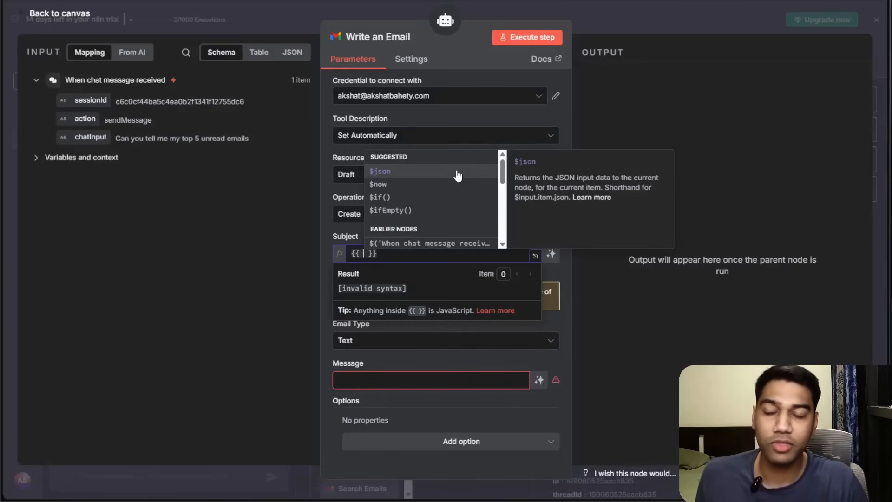
pyautogui.scroll(-3, 439, 200)
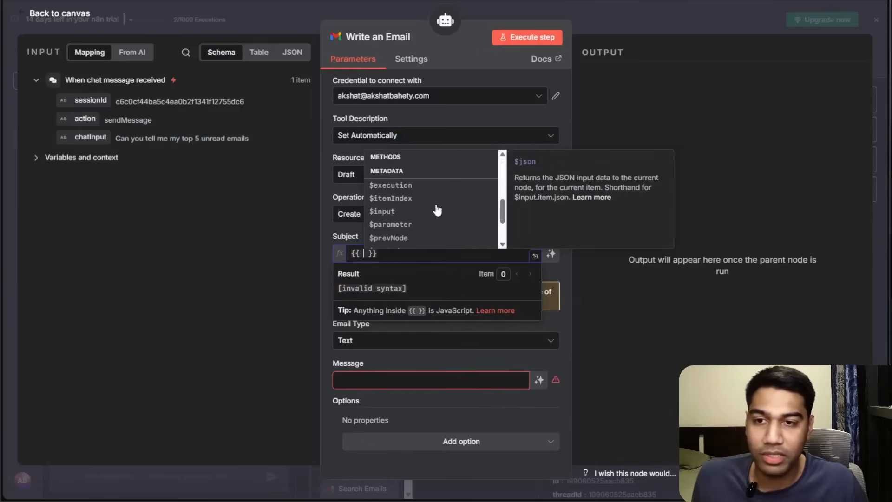
pyautogui.scroll(-1, 437, 210)
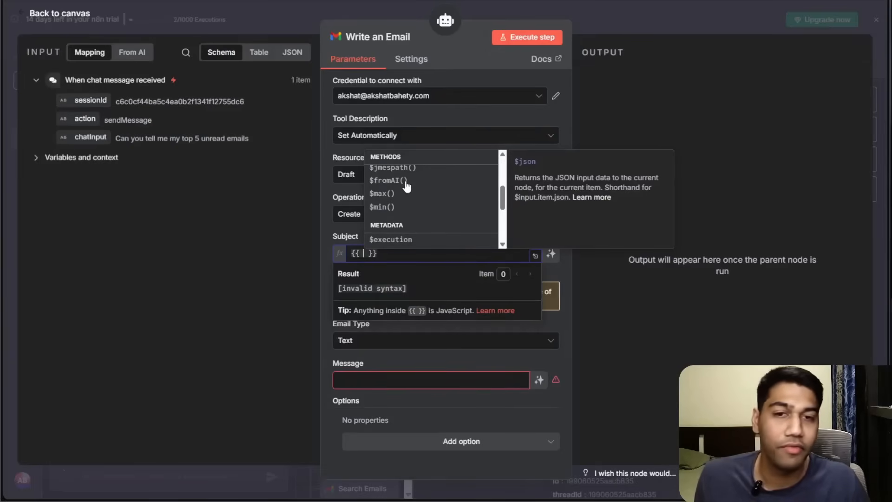
pyautogui.click(405, 184)
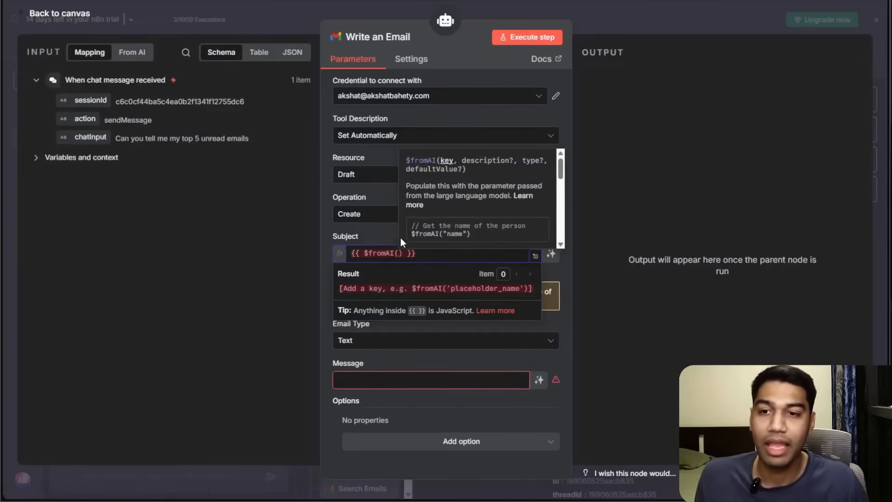
pyautogui.write('"')
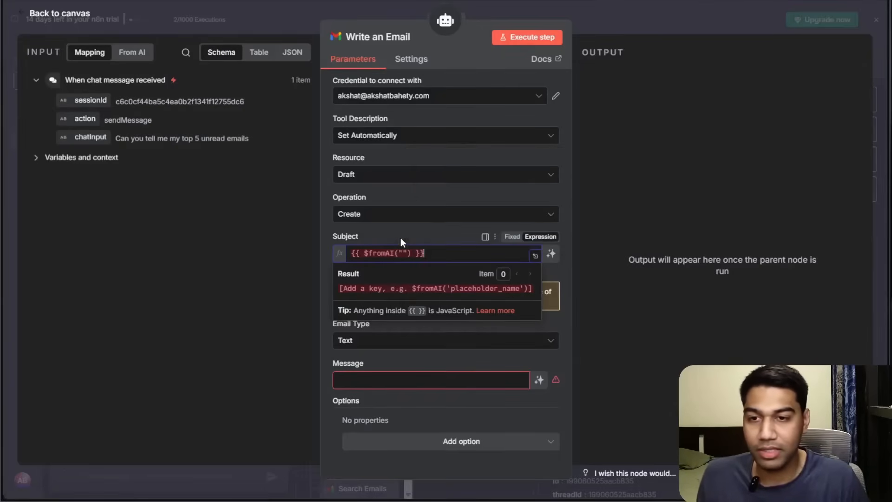
pyautogui.press('Left')
pyautogui.press('Left')
pyautogui.press('Left')
pyautogui.press('Left')
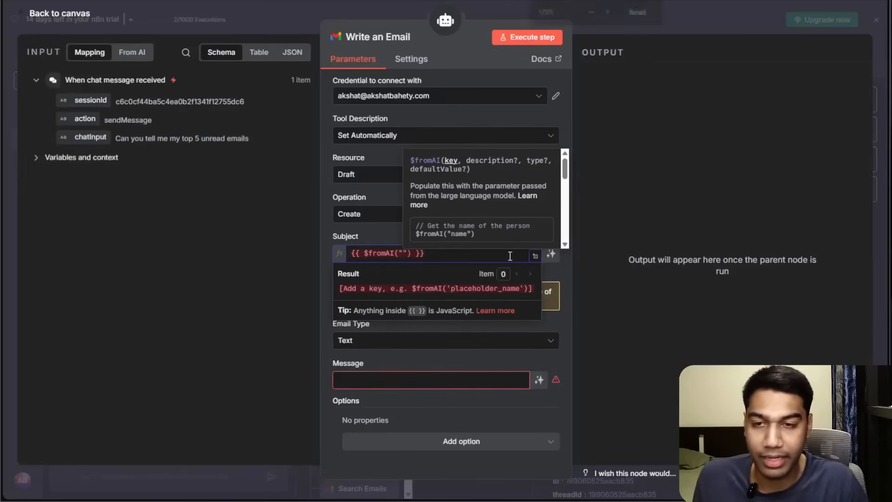
pyautogui.hotkey('ctrl', '+')
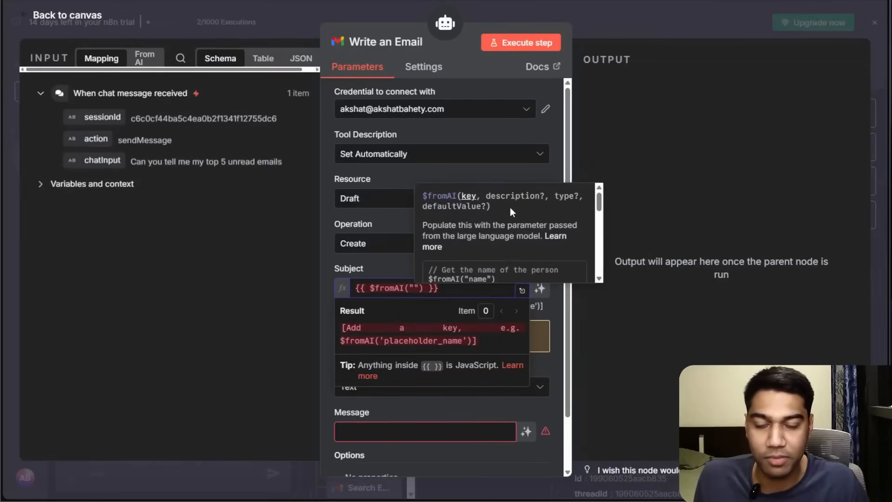
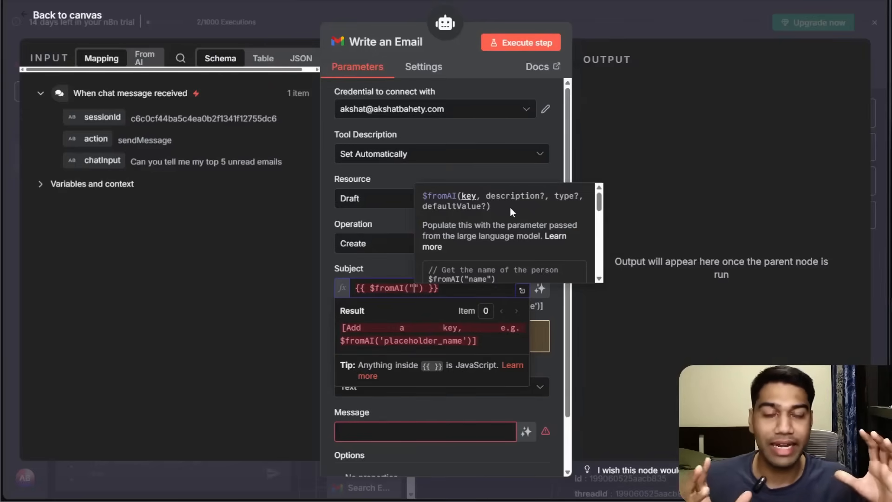
# Enter a $fromAI expression in Subject with key "subject", description "this should less than 3 words" and type "string".
pyautogui.write('subject')
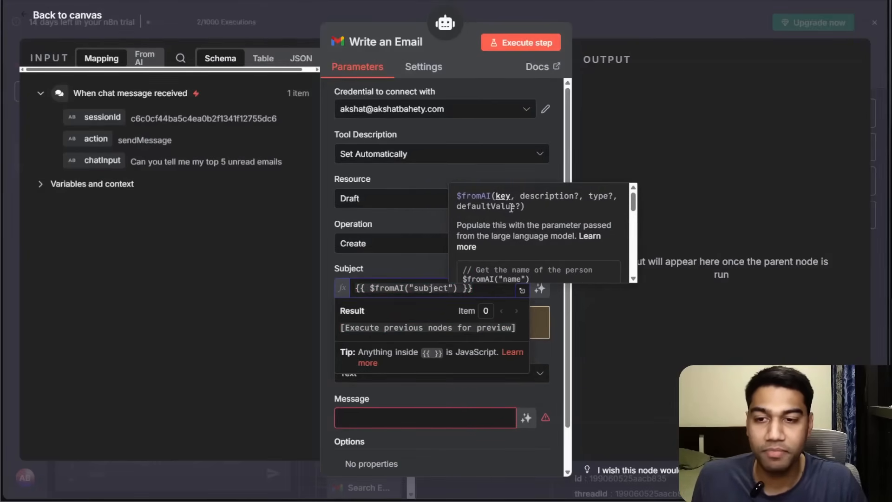
pyautogui.write(',')
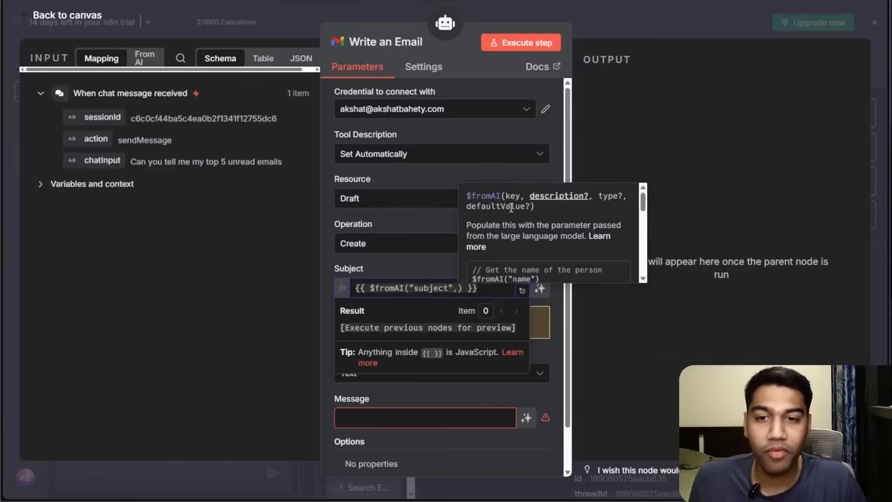
pyautogui.write('"')
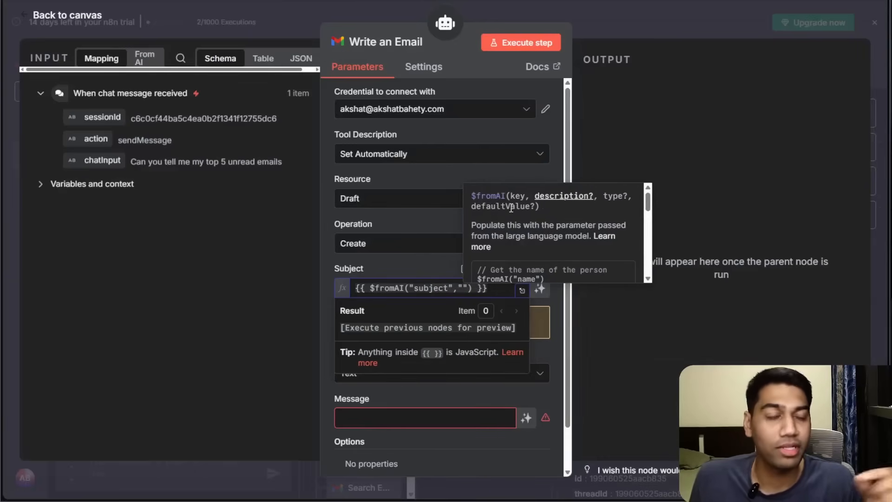
pyautogui.write('this should d')
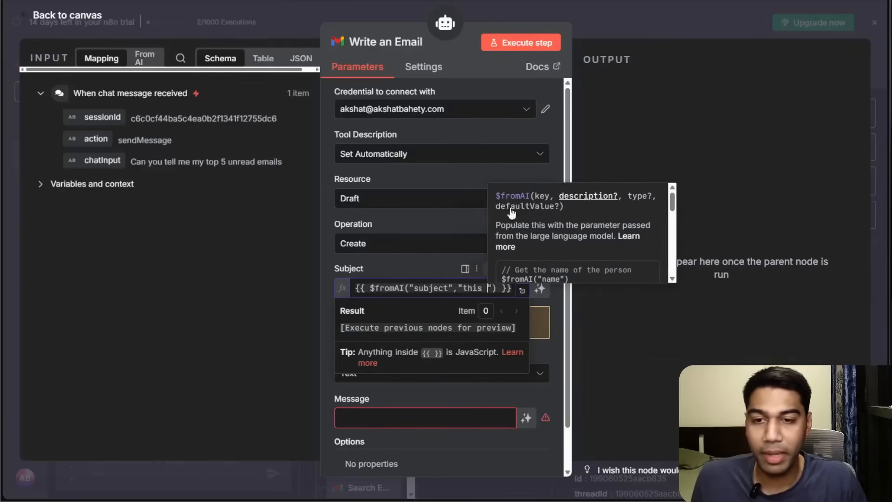
pyautogui.press('BackSpace')
pyautogui.write('ess')
pyautogui.write(' than 3 words')
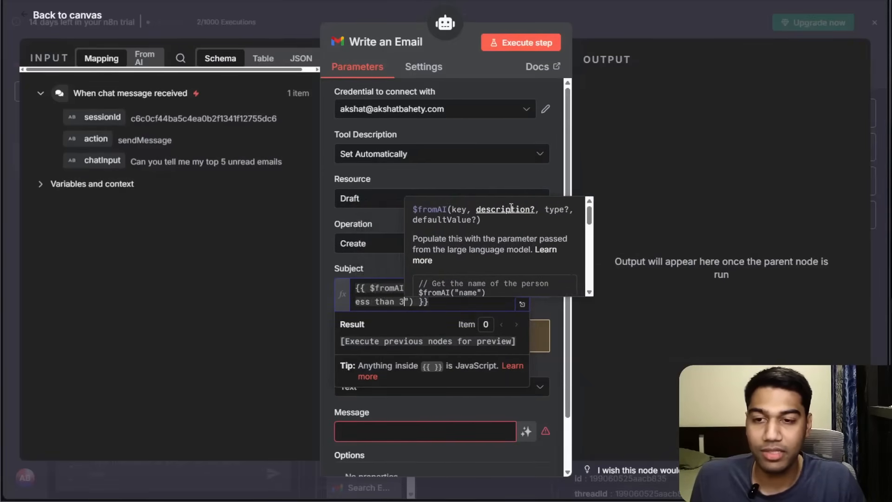
pyautogui.press('Right')
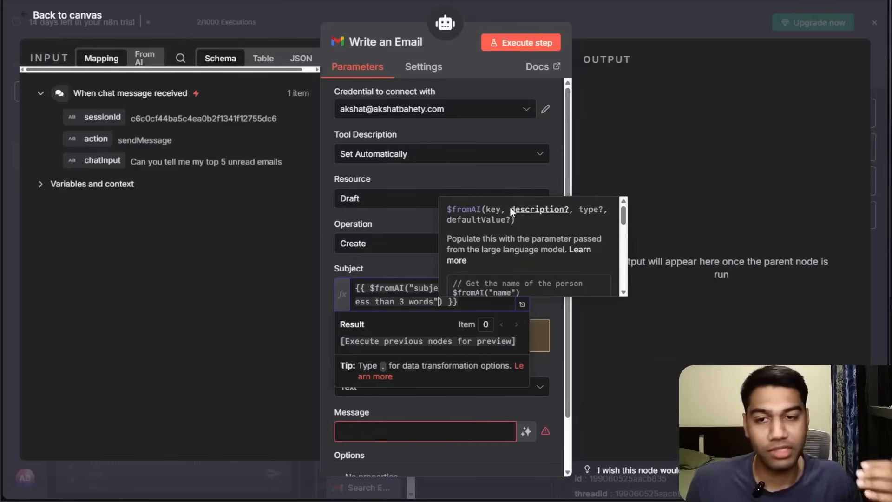
pyautogui.write(',"')
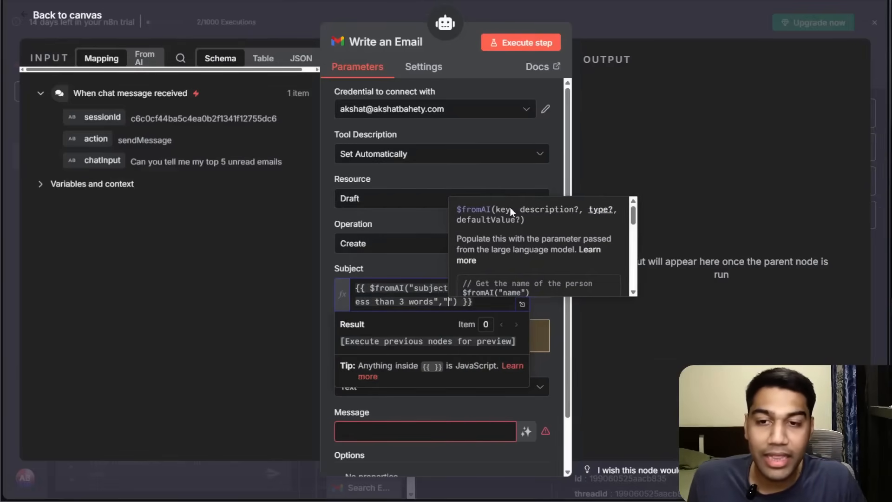
pyautogui.write('string')
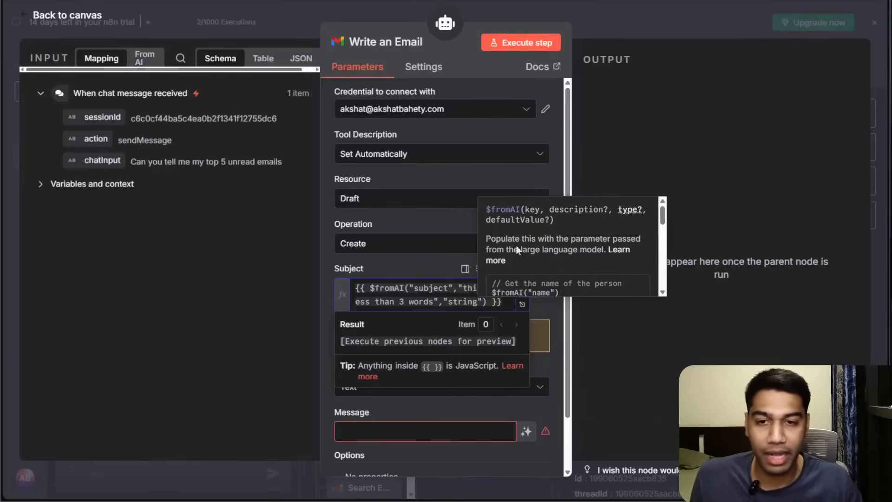
pyautogui.click(494, 263)
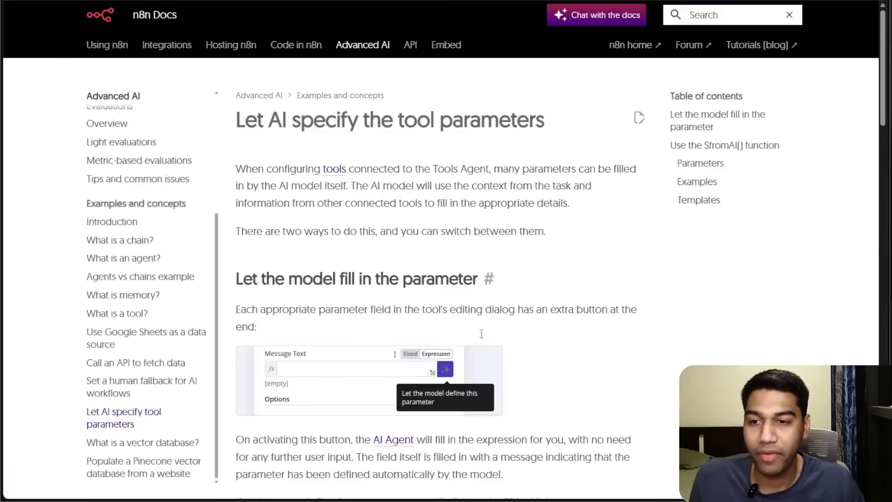
# Read the $fromAI documentation and the inline hint describing its key, description, type and defaultValue parameters.
pyautogui.scroll(-5, 433, 274)
pyautogui.scroll(-7, 433, 274)
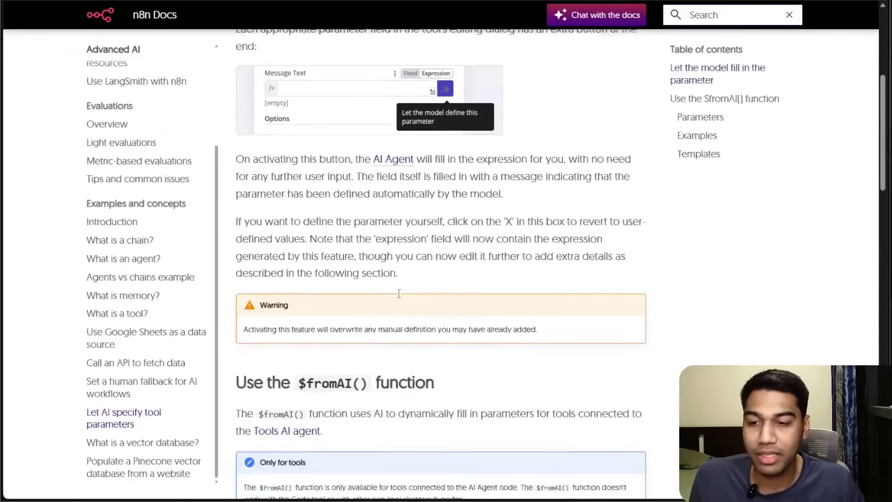
pyautogui.scroll(-3, 399, 295)
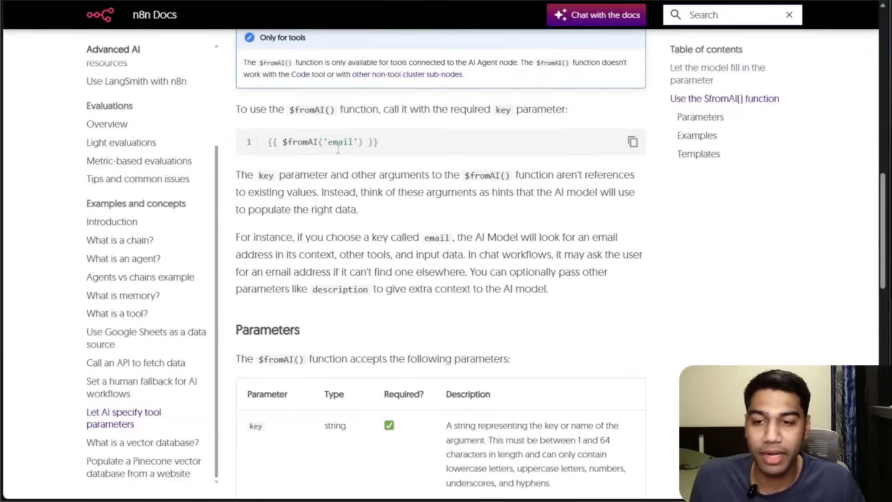
pyautogui.scroll(-5, 337, 157)
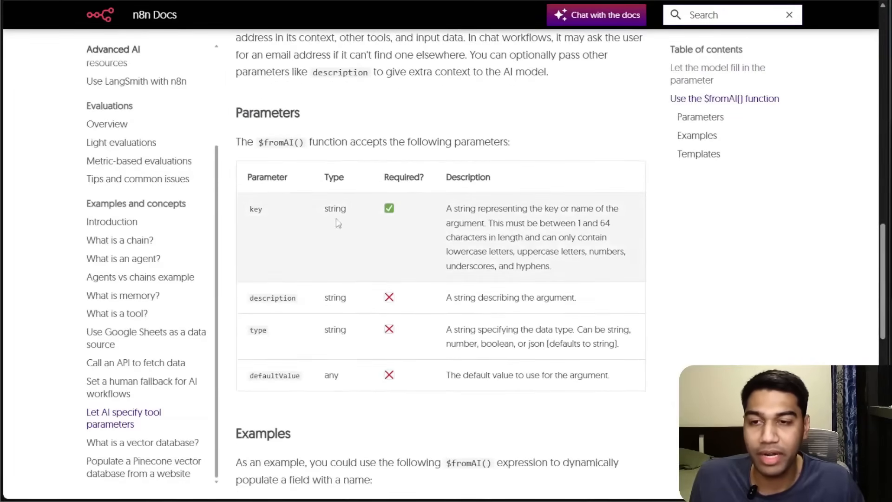
pyautogui.scroll(-2, 293, 283)
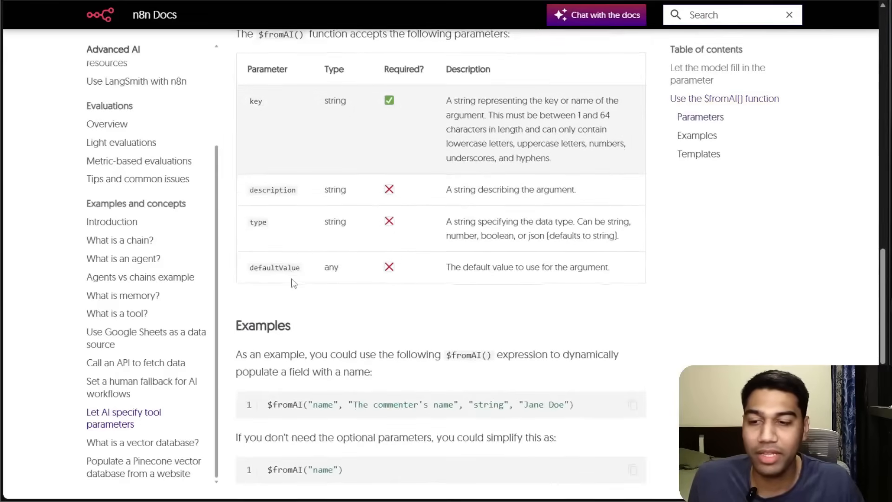
pyautogui.scroll(19, 325, 251)
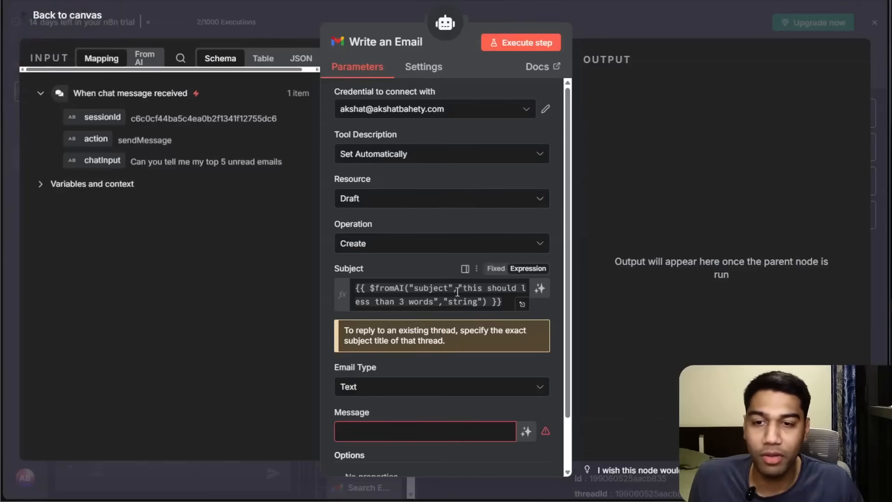
pyautogui.click(436, 291)
pyautogui.scroll(-4, 512, 250)
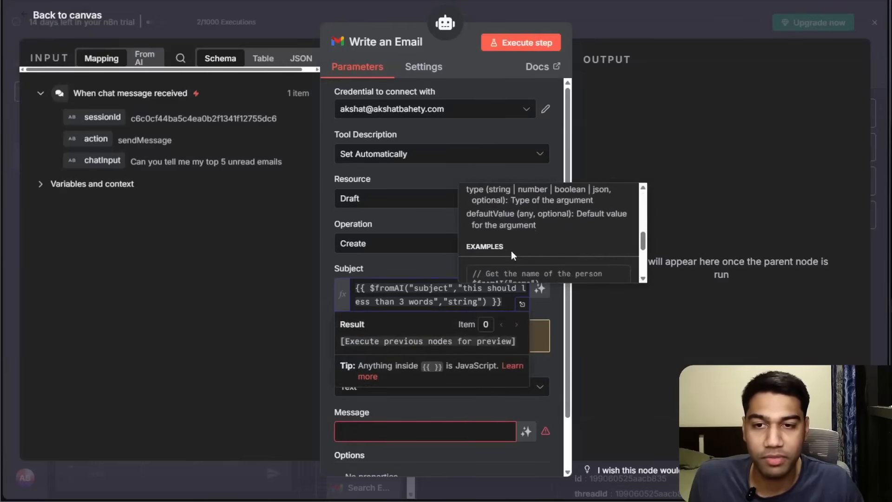
pyautogui.scroll(2, 511, 249)
pyautogui.scroll(-3, 517, 233)
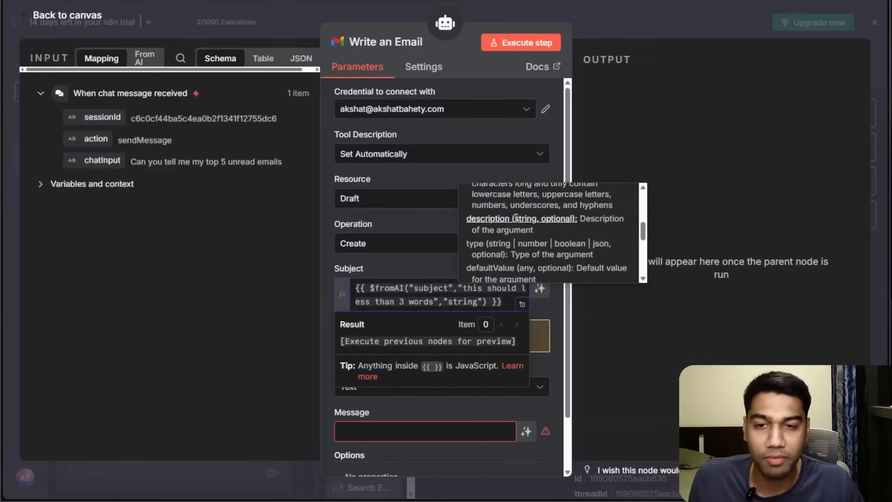
pyautogui.moveTo(496, 243); pyautogui.dragTo(581, 253)
pyautogui.click(581, 252)
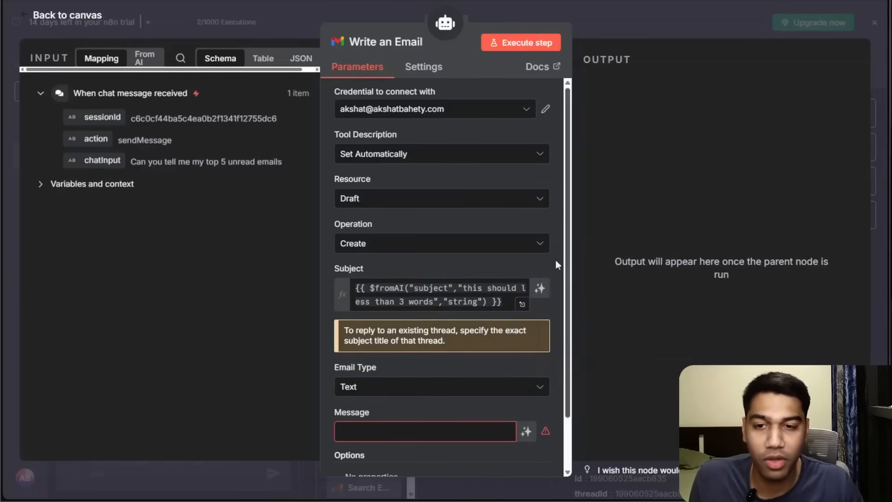
# Add "Dummy Subject" as the default value argument of the subject's $fromAI expression.
pyautogui.click(484, 302)
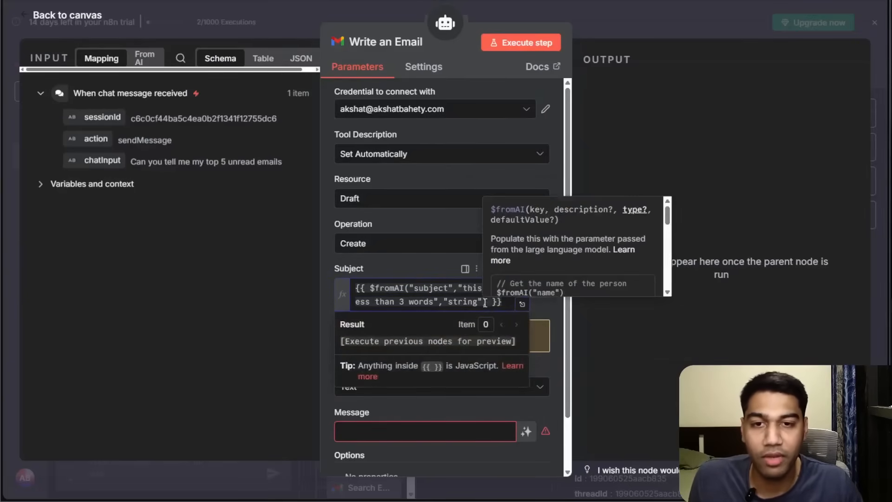
pyautogui.write(',')
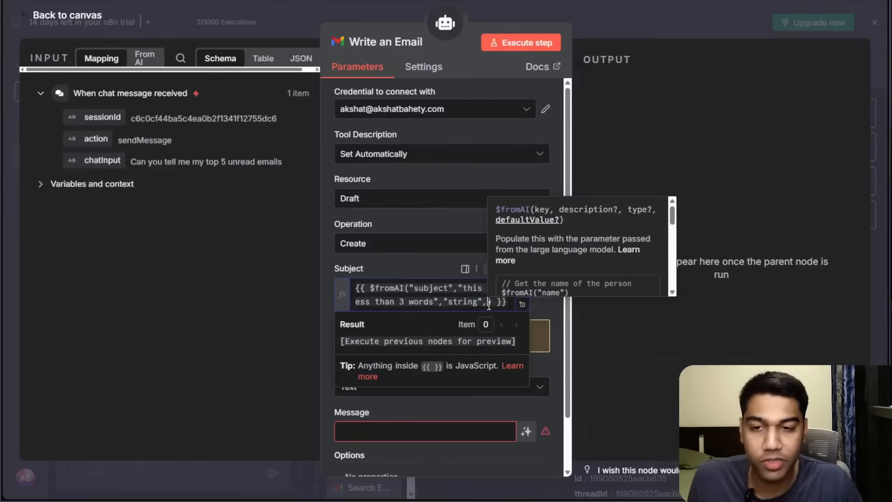
pyautogui.write('"string","')
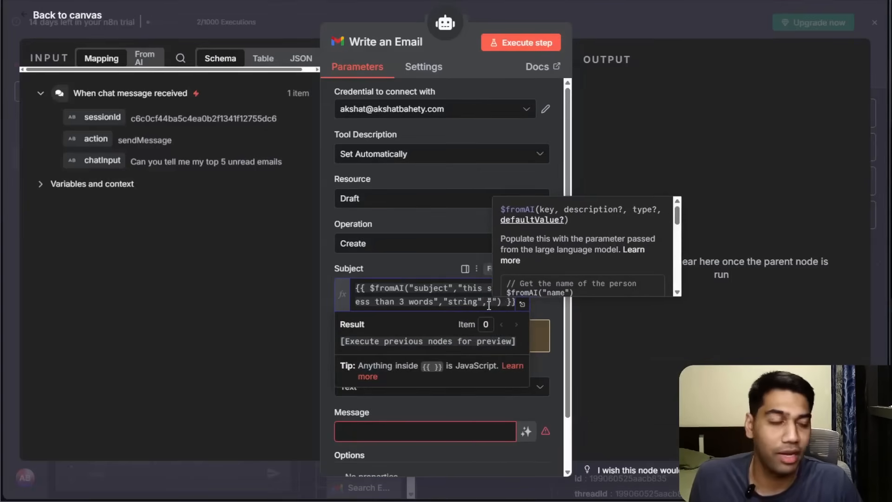
pyautogui.write('Dummy A')
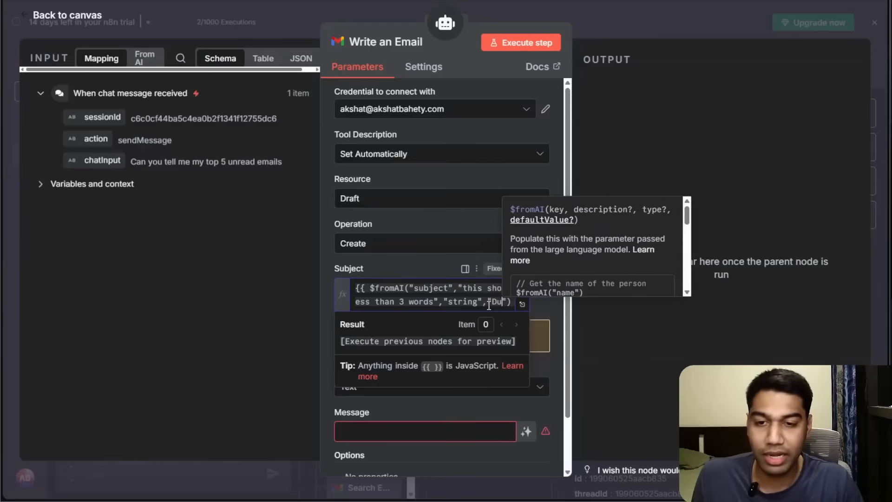
pyautogui.press('BackSpace')
pyautogui.write('Subject')
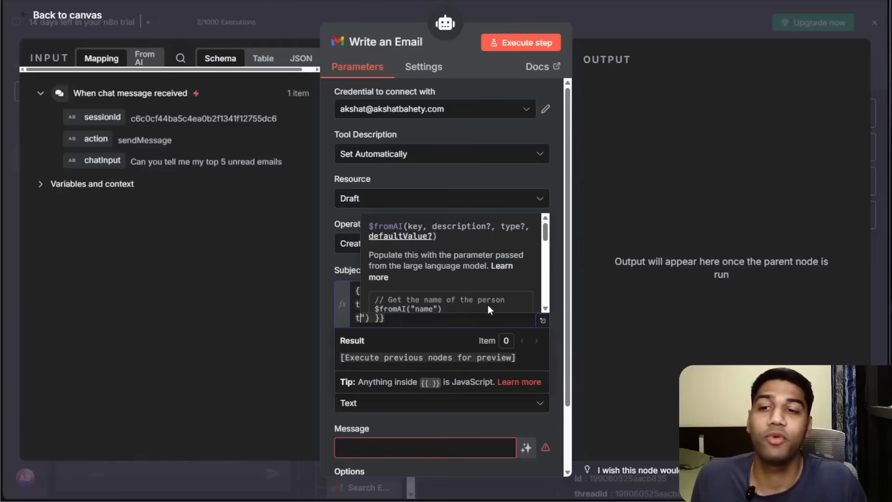
pyautogui.click(331, 255)
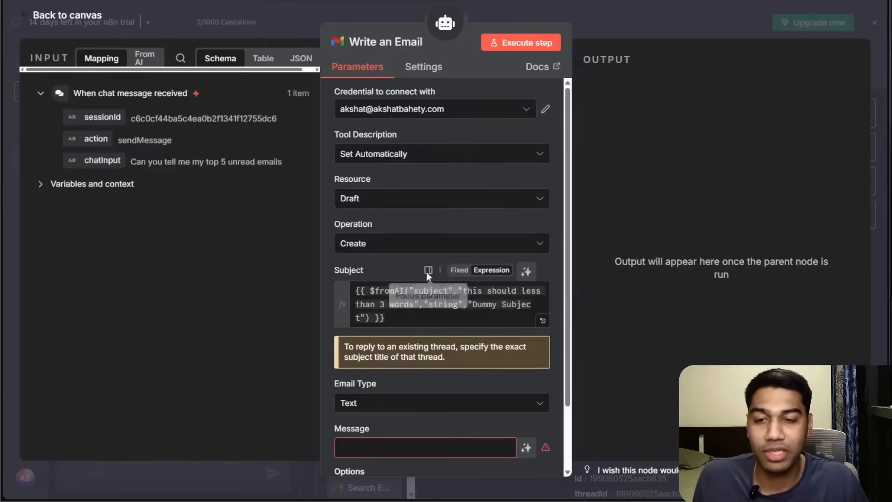
# Let the model define the Message field and open a description for it.
pyautogui.scroll(-2, 430, 265)
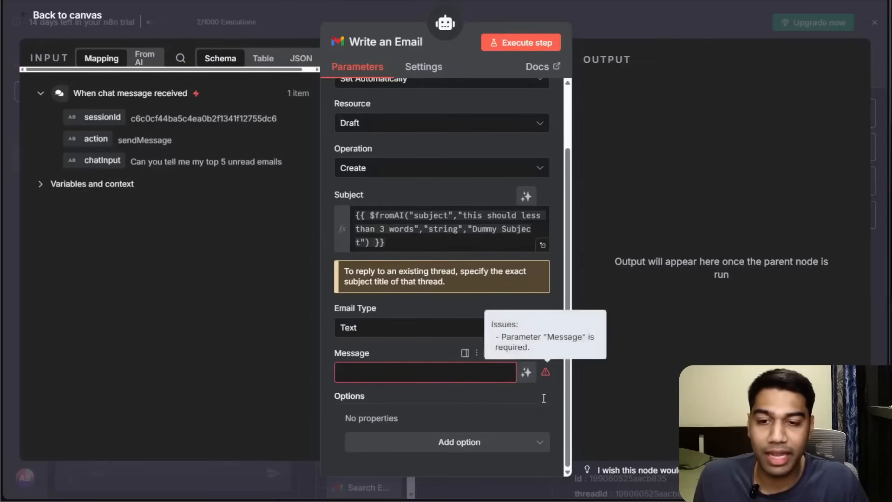
pyautogui.click(526, 373)
pyautogui.scroll(-1, 468, 353)
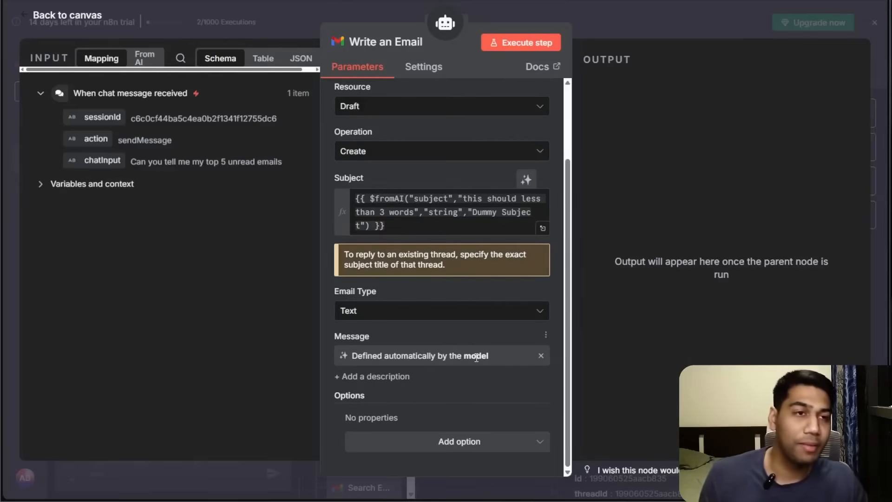
pyautogui.click(391, 375)
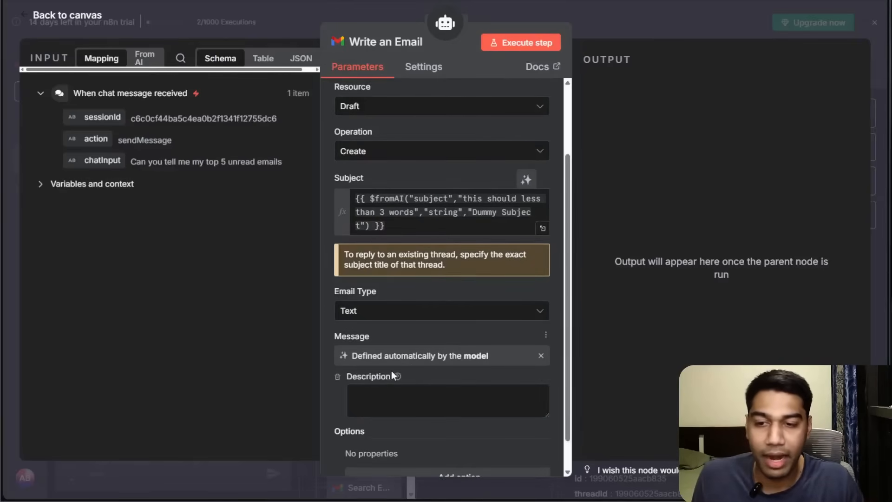
# Revert the Message field to its generated $fromAI expression and clear it, toggling model definition on and off.
pyautogui.scroll(-2, 464, 371)
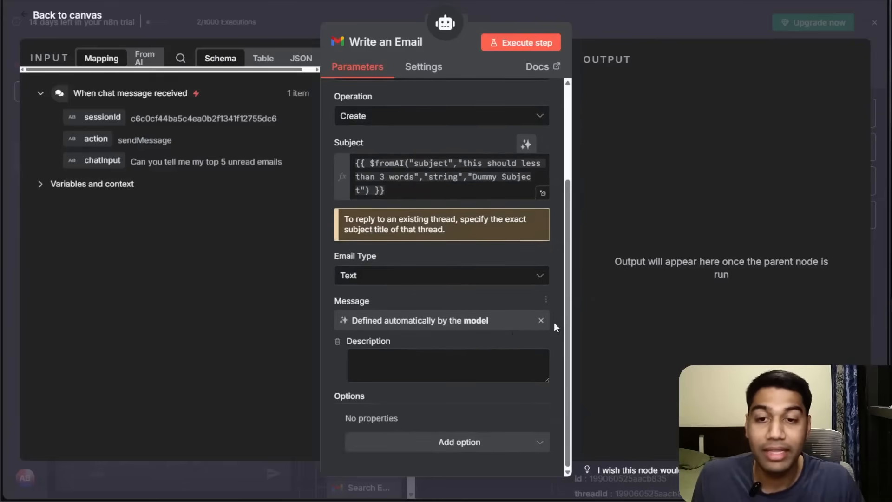
pyautogui.click(541, 319)
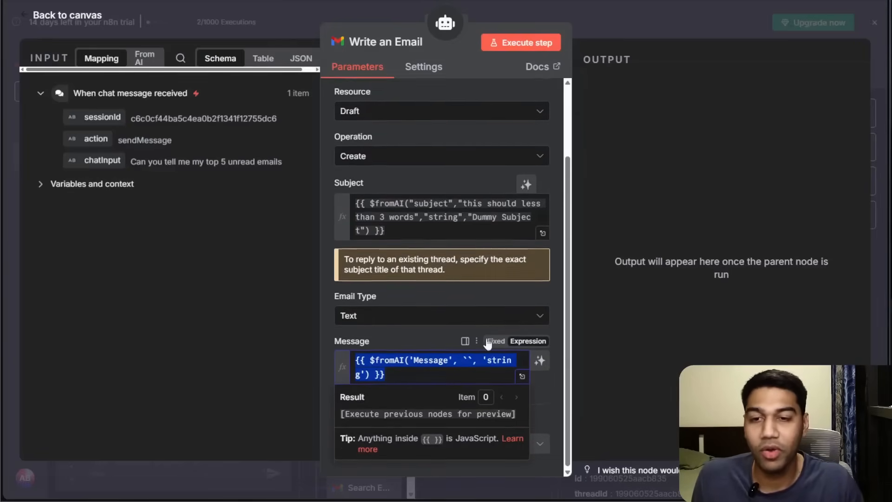
pyautogui.click(428, 342)
pyautogui.click(442, 372)
pyautogui.hotkey('ctrl', 'a')
pyautogui.press('BackSpace')
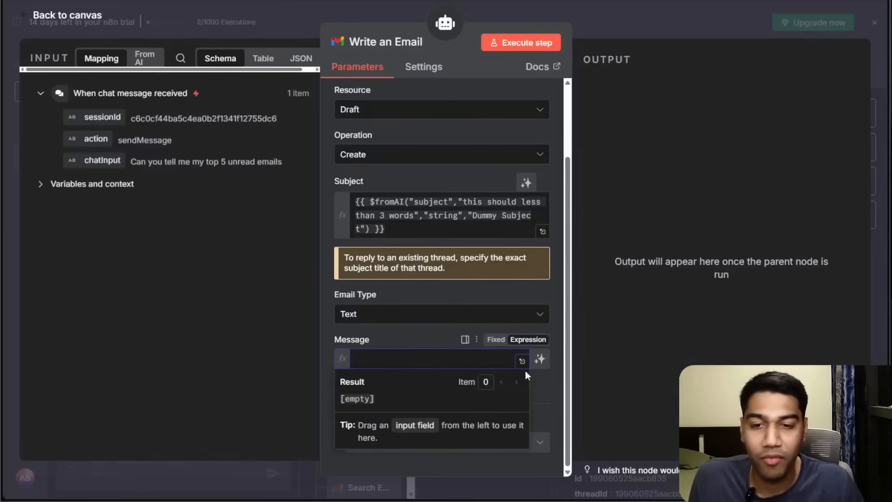
pyautogui.click(539, 358)
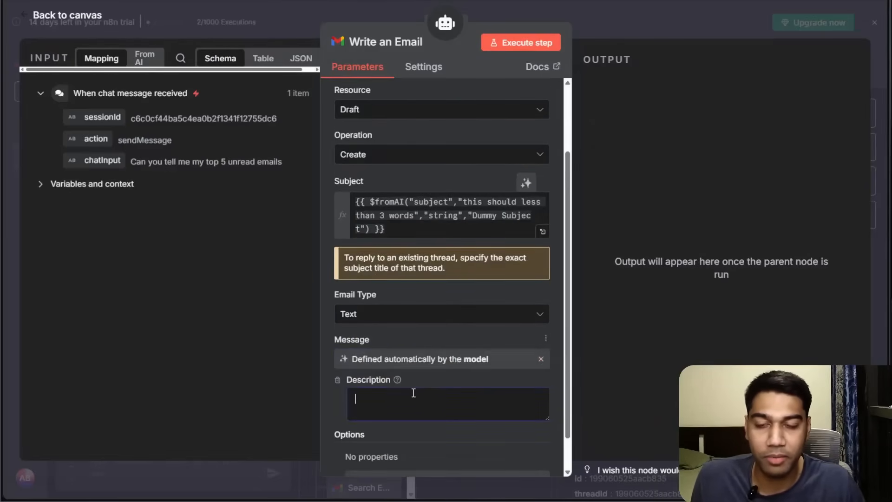
pyautogui.click(338, 380)
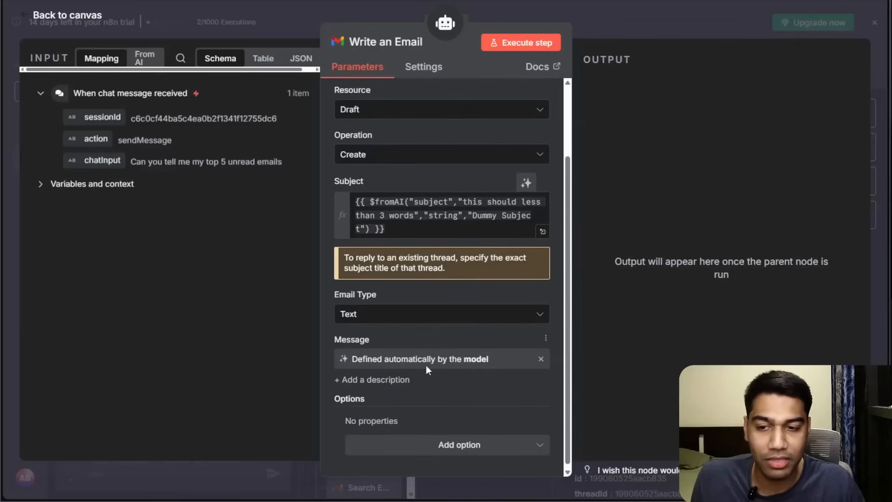
pyautogui.click(540, 358)
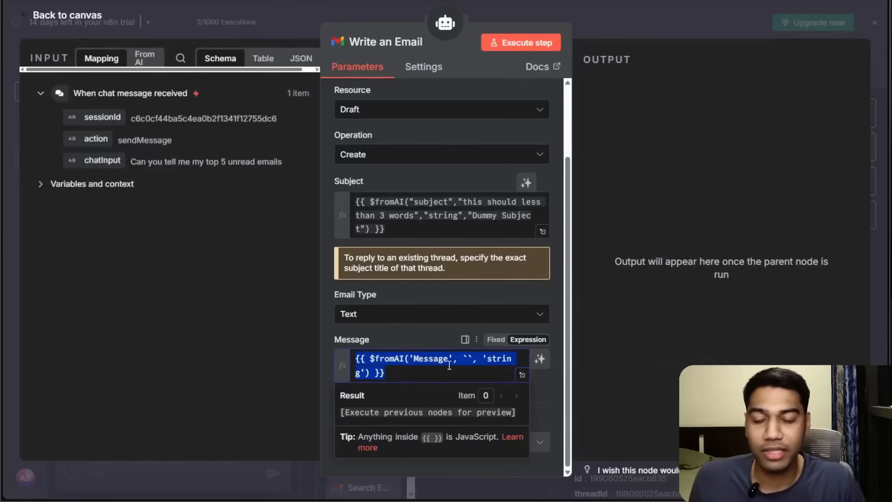
pyautogui.press('BackSpace')
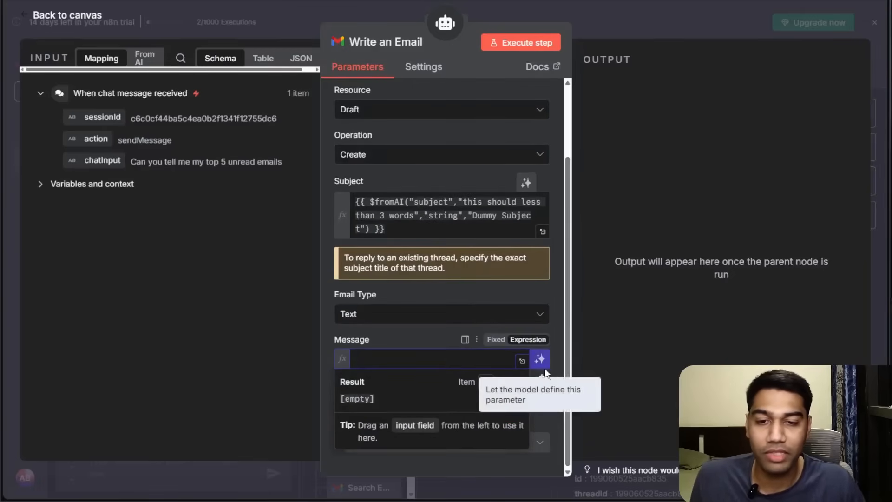
# Let the model define the Message field with the description "The message body should be less than 100 words with proper spacing and also line breaks".
pyautogui.click(540, 359)
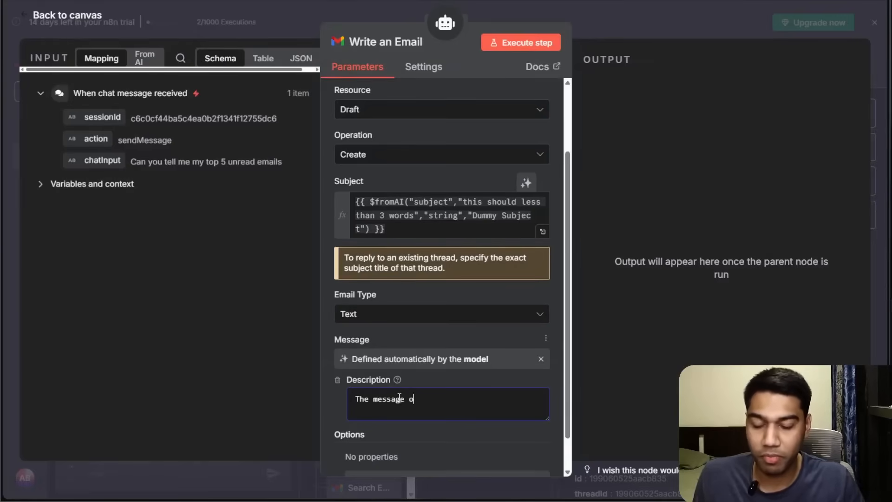
pyautogui.write('dy should be less than 100 words with proper spacing and also c')
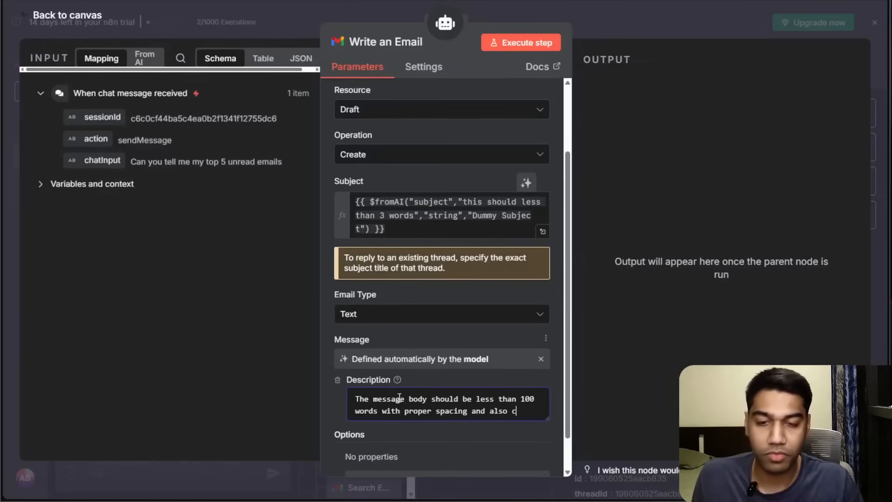
pyautogui.press('BackSpace')
pyautogui.write('line breaks')
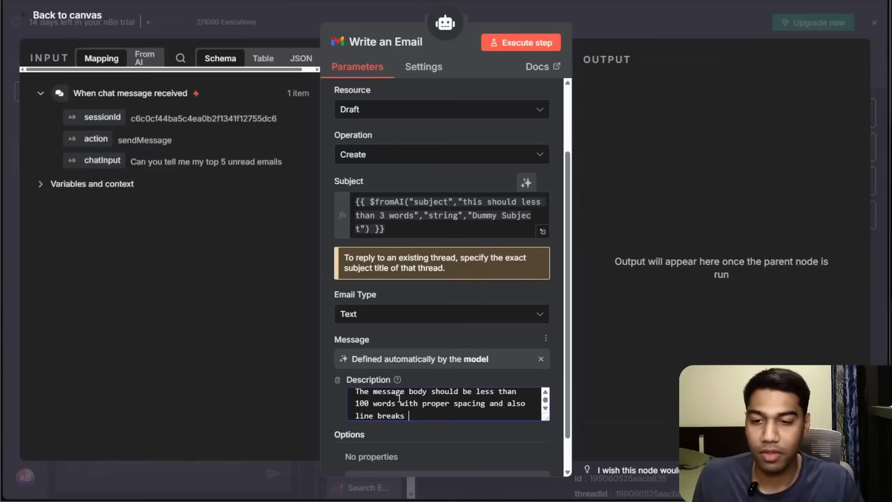
# Browse the draft's available options without adding any.
pyautogui.scroll(-1, 473, 323)
pyautogui.scroll(1, 474, 356)
pyautogui.scroll(-1, 490, 392)
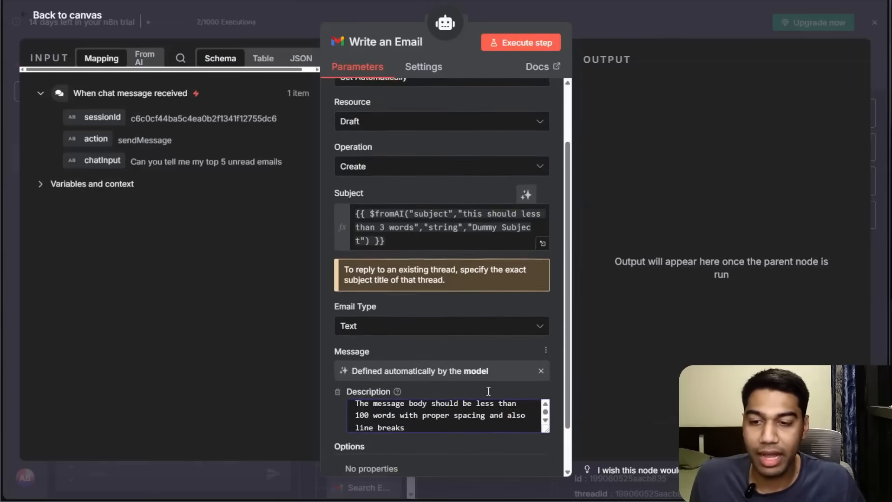
pyautogui.scroll(1, 500, 417)
pyautogui.hotkey('ctrl', '-')
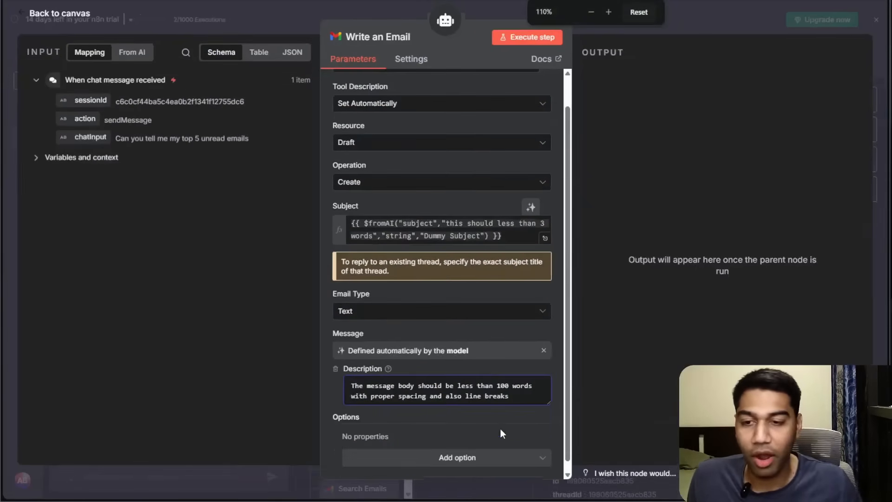
pyautogui.click(485, 448)
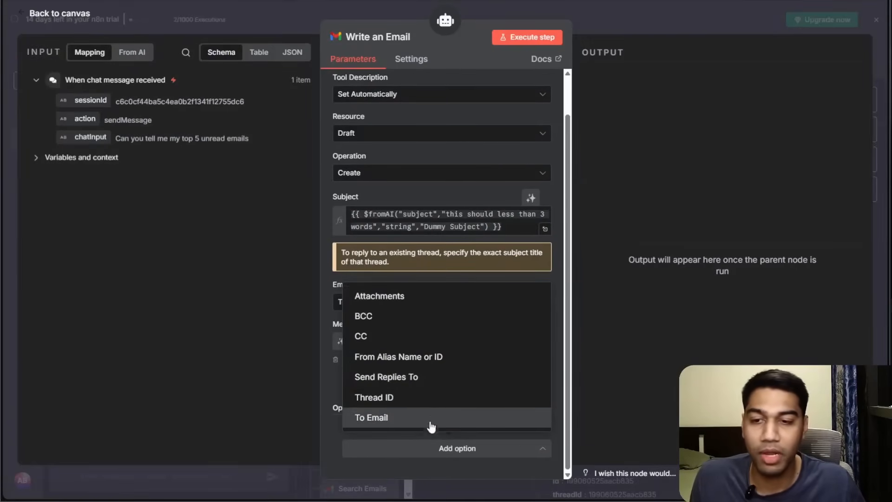
pyautogui.click(371, 474)
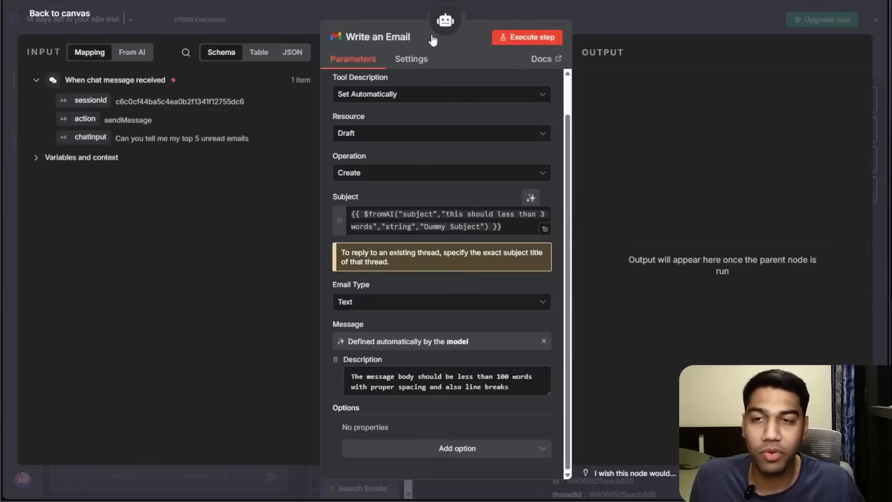
pyautogui.scroll(2, 488, 181)
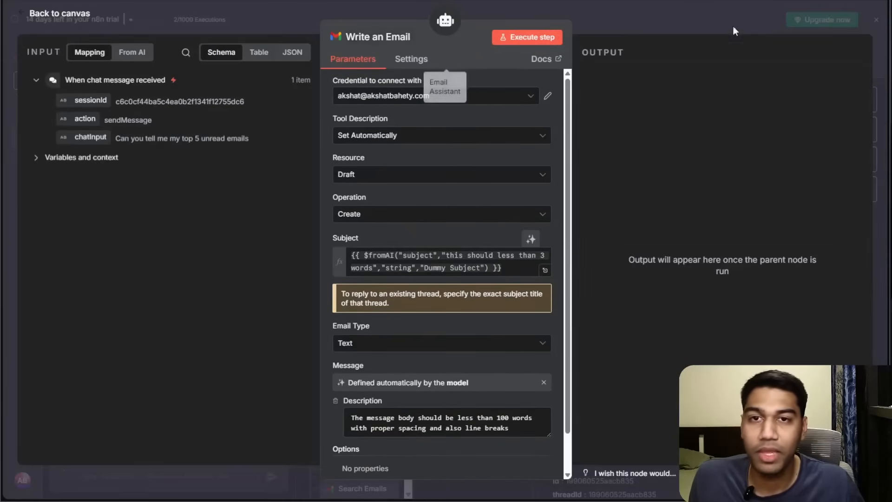
# Return to the canvas, tidy up the workflow and move the Write an Email node further right.
pyautogui.click(679, 16)
pyautogui.click(520, 308)
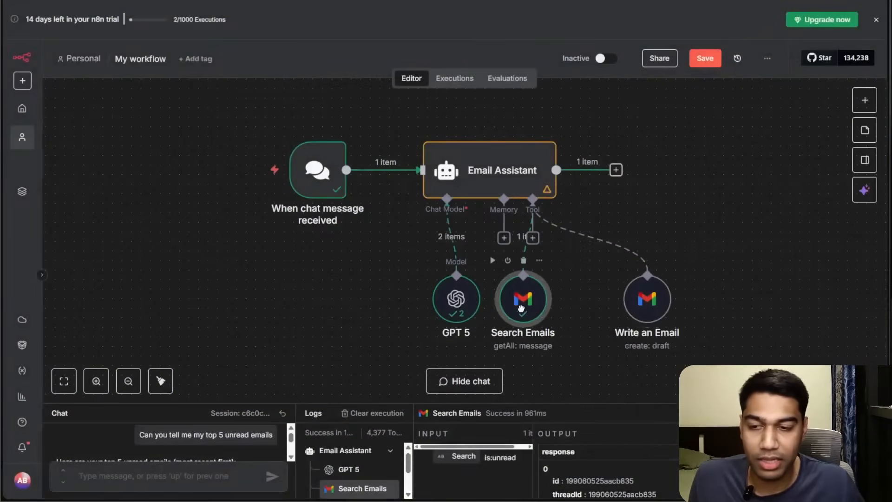
pyautogui.click(160, 381)
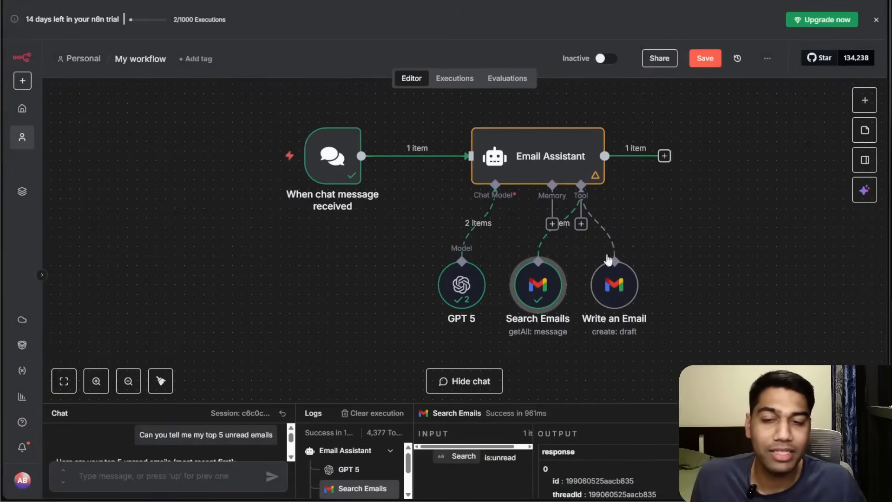
pyautogui.moveTo(627, 298); pyautogui.dragTo(656, 288)
pyautogui.click(555, 298)
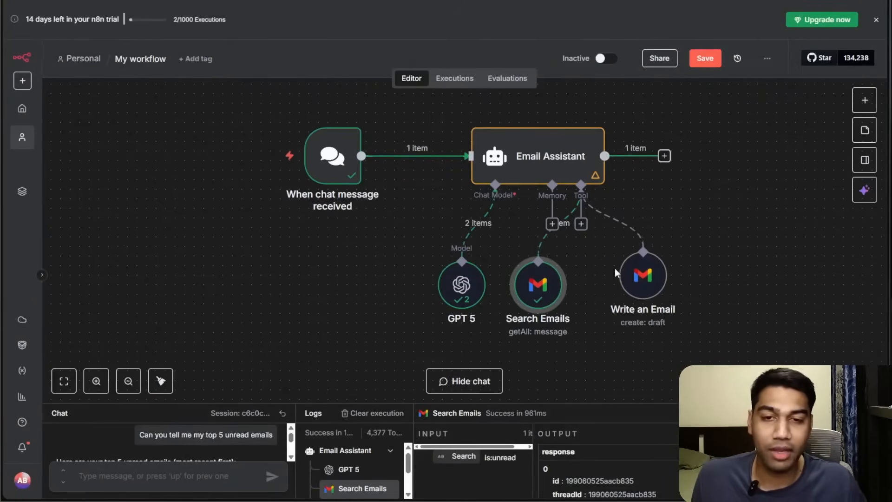
pyautogui.moveTo(639, 279); pyautogui.dragTo(662, 285)
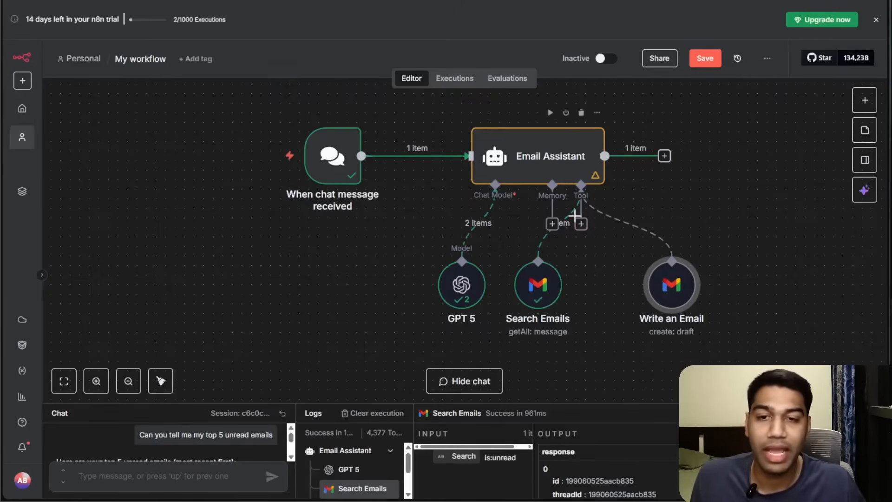
# Add a Google Sheets Tool to the Email Assistant's Tool connector.
pyautogui.click(581, 224)
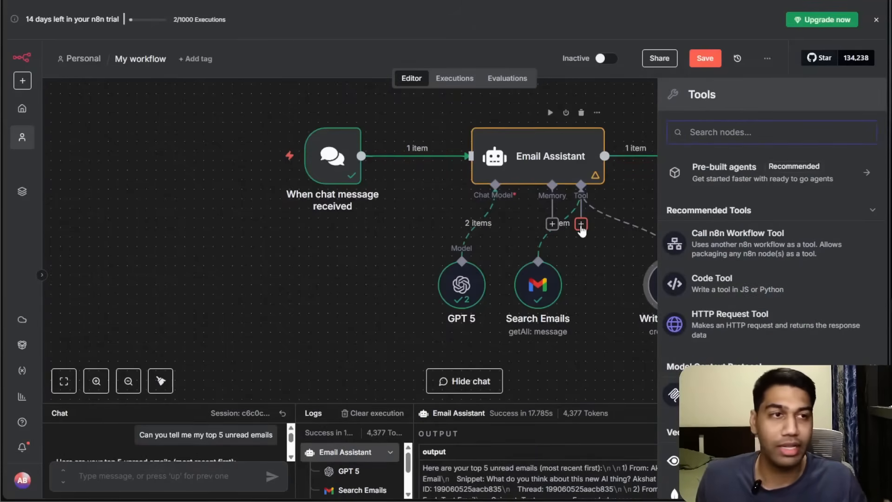
pyautogui.write('shee')
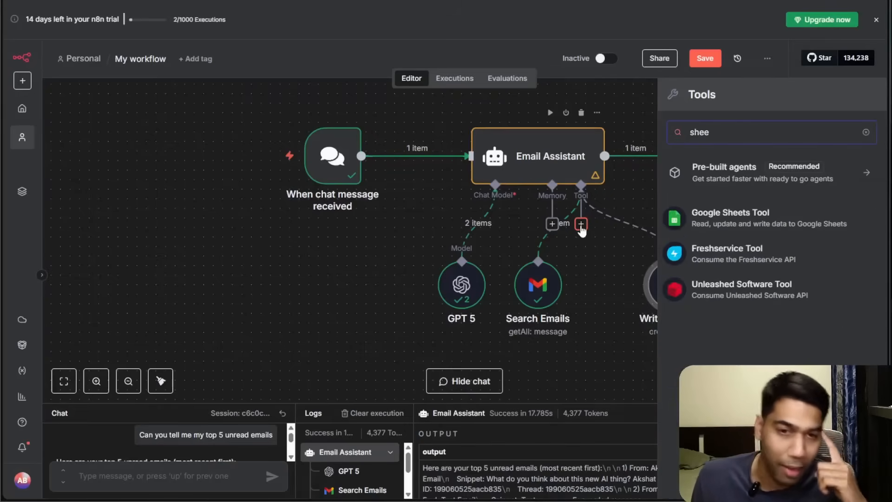
pyautogui.write('t')
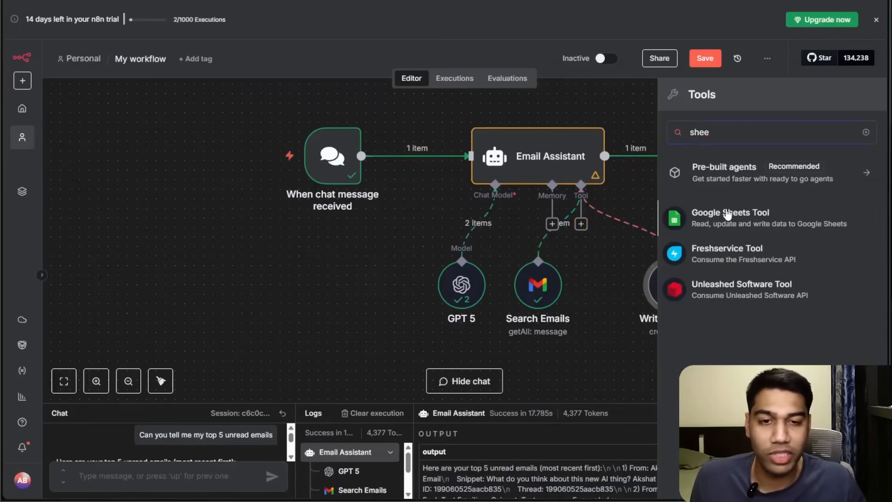
pyautogui.click(727, 215)
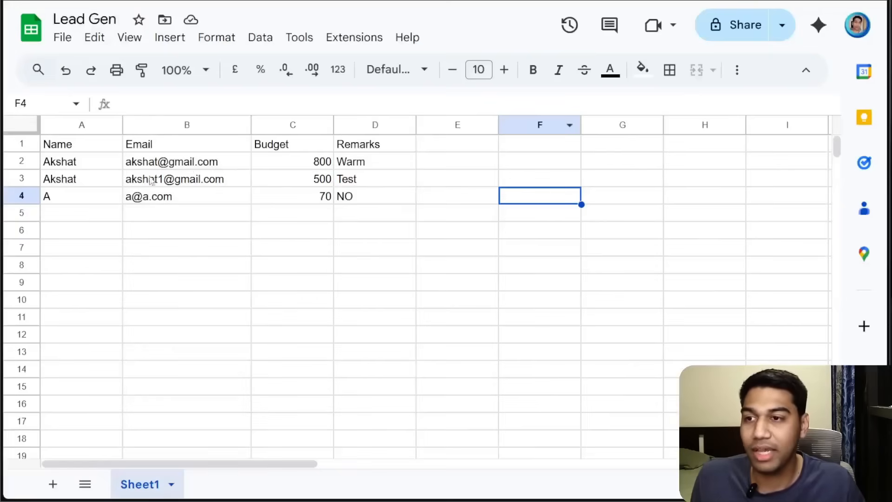
# Check the Lead Gen spreadsheet, then set the tool's Document to Lead Gen and Sheet to Sheet1.
pyautogui.click(278, 167)
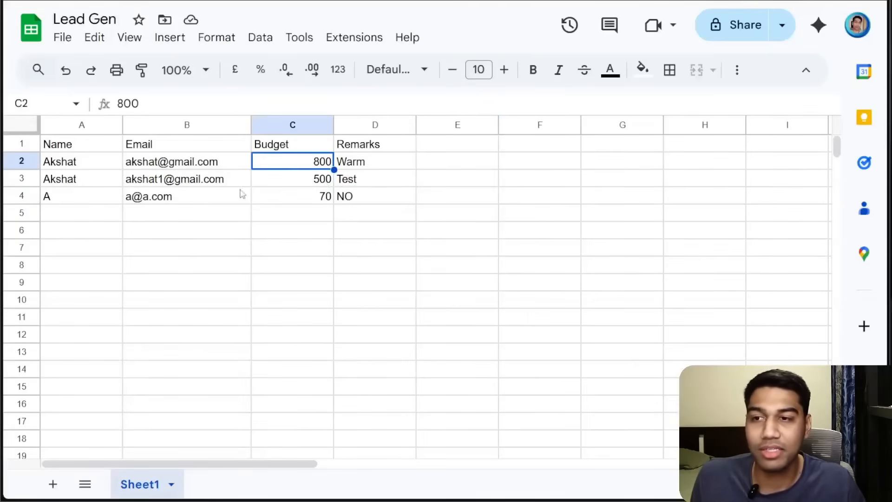
pyautogui.click(170, 162)
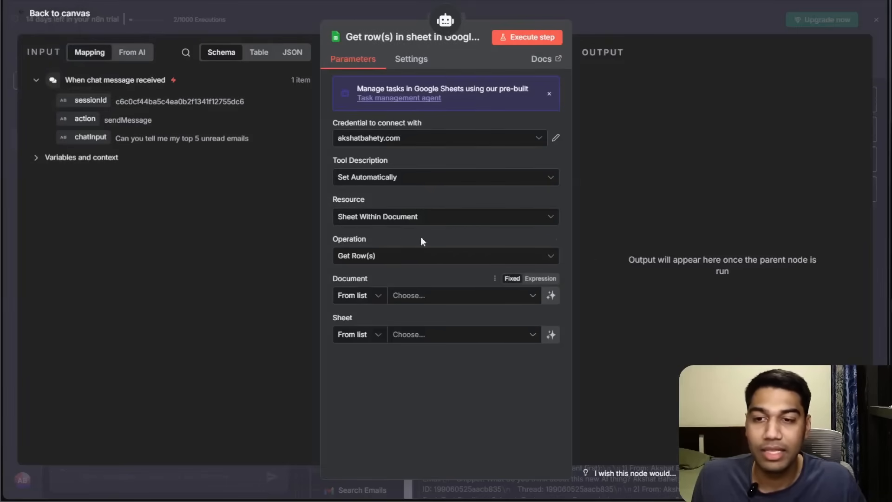
pyautogui.click(412, 296)
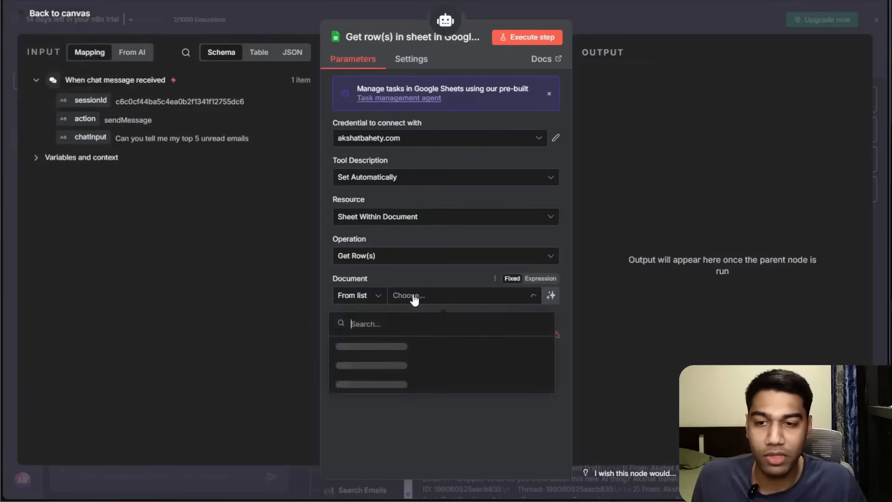
pyautogui.click(371, 351)
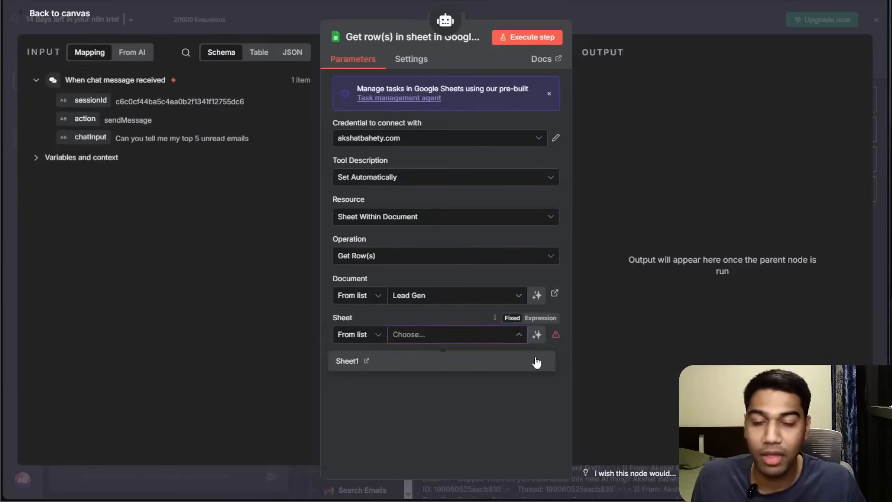
pyautogui.click(437, 368)
pyautogui.click(530, 302)
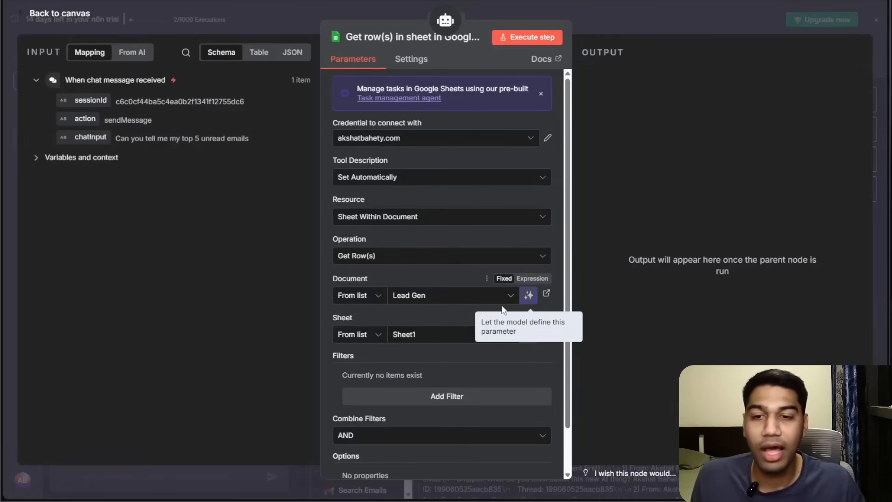
# Rename the Google Sheets tool node to Get Rows and close it.
pyautogui.click(371, 37)
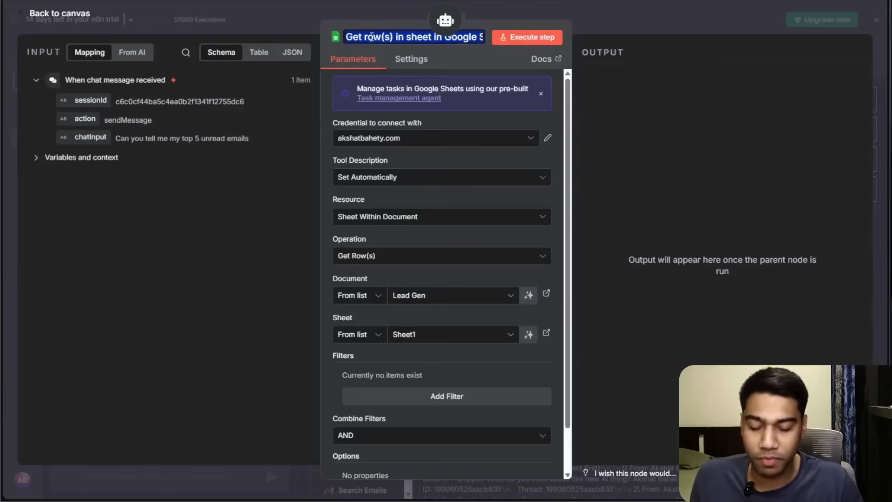
pyautogui.write('Get Rows')
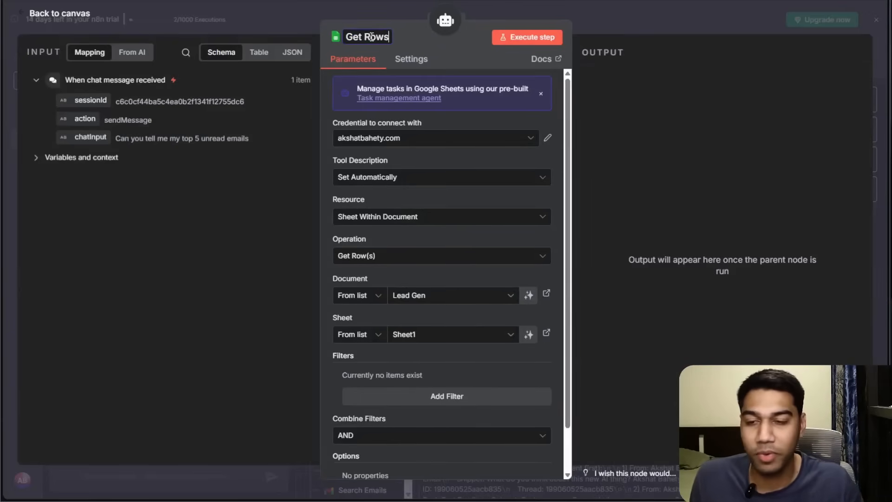
pyautogui.scroll(-2, 416, 113)
pyautogui.scroll(2, 401, 74)
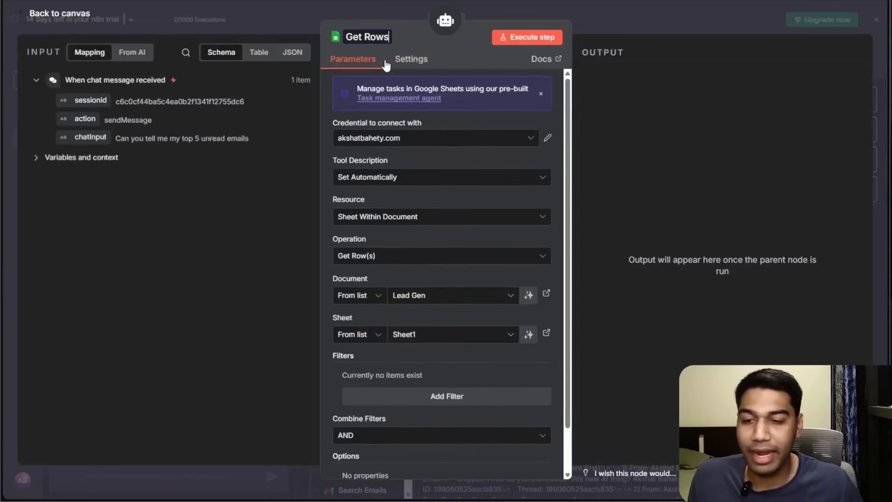
pyautogui.scroll(-2, 418, 279)
pyautogui.scroll(2, 435, 350)
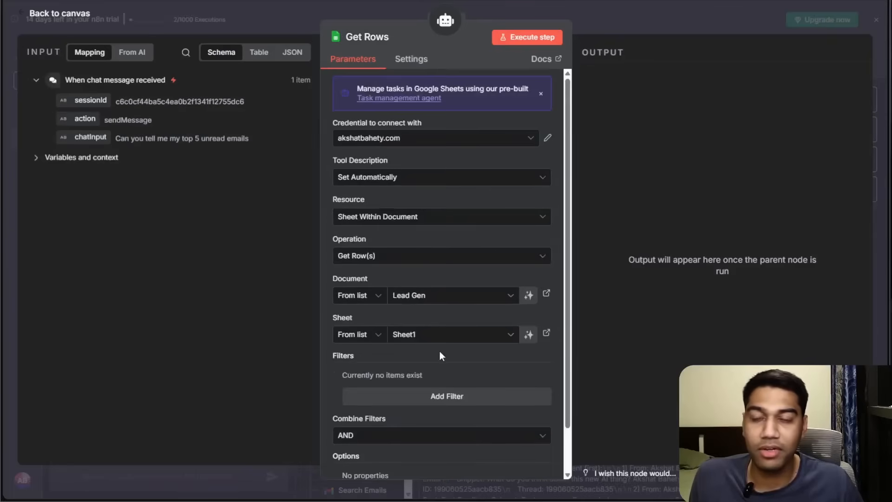
pyautogui.scroll(-2, 472, 368)
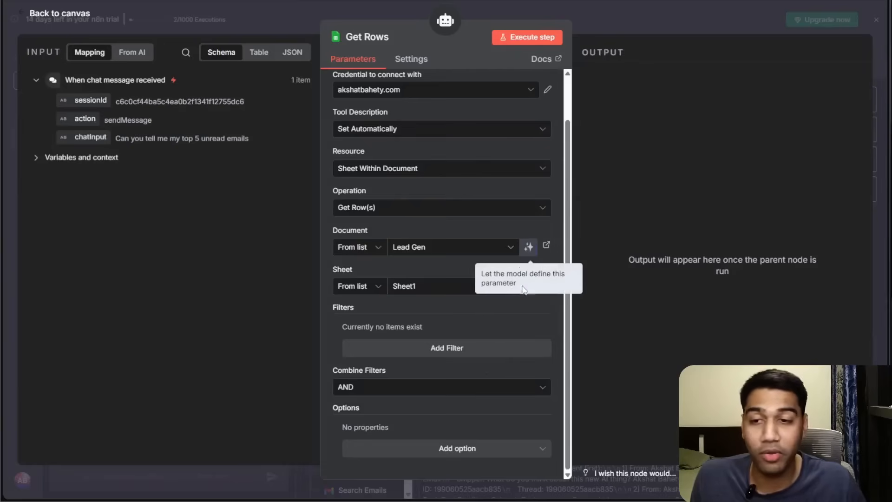
pyautogui.scroll(1, 363, 206)
pyautogui.scroll(2, 363, 205)
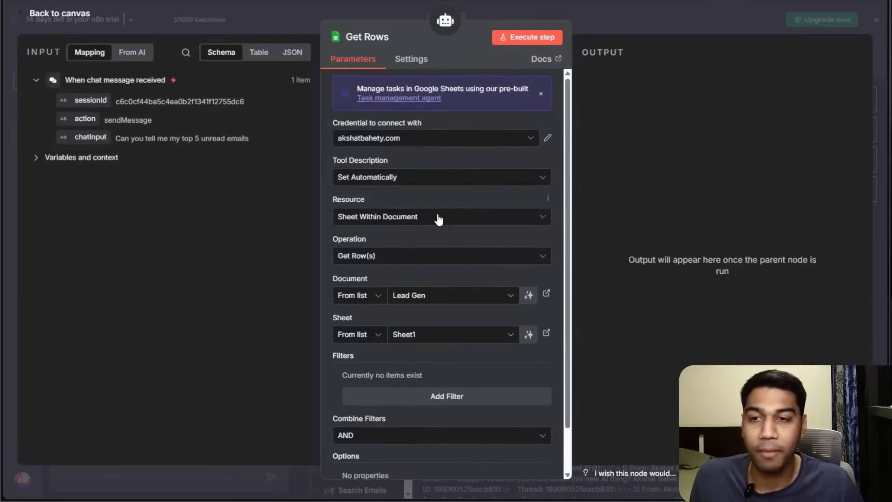
pyautogui.press('Escape')
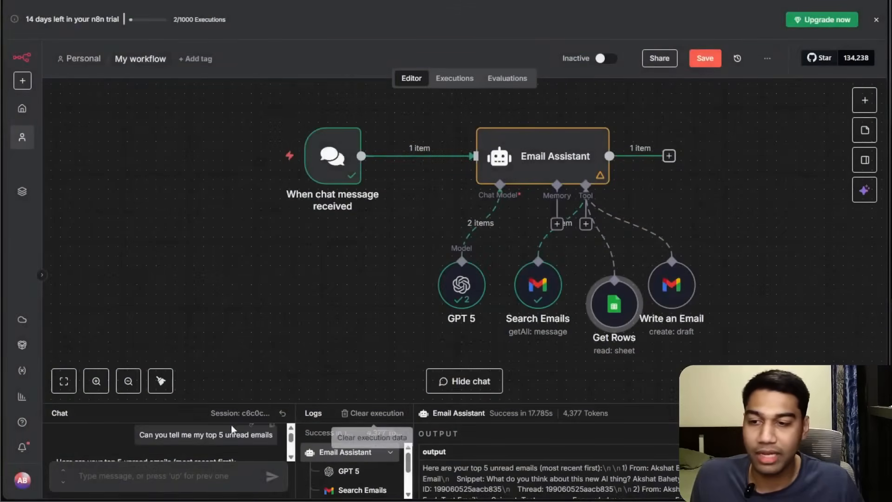
# Tidy up the canvas and reset the chat session.
pyautogui.click(161, 381)
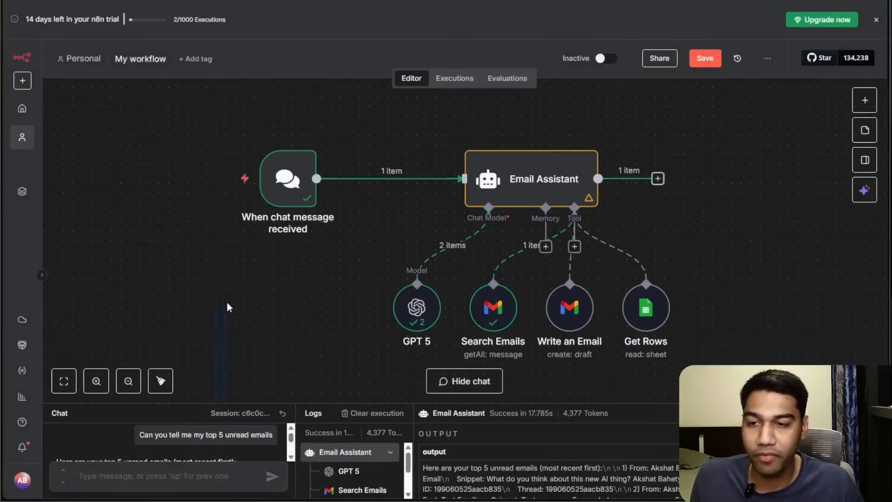
pyautogui.moveTo(187, 403); pyautogui.dragTo(213, 197)
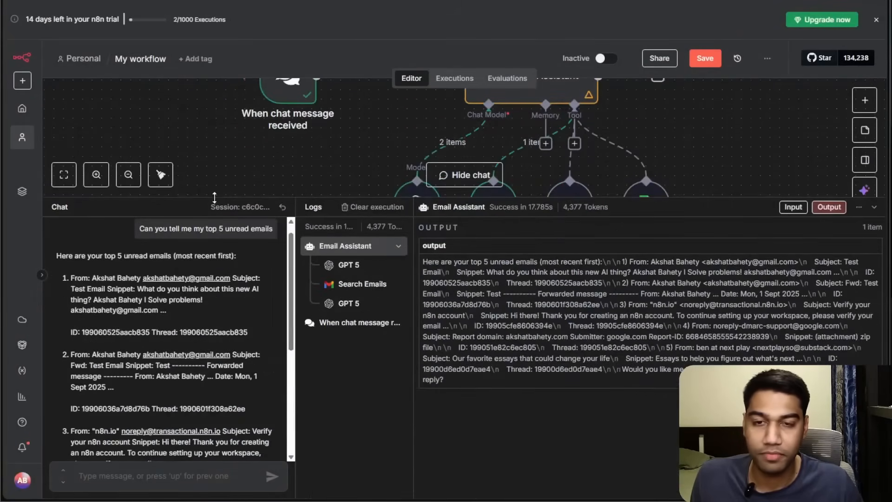
pyautogui.click(282, 207)
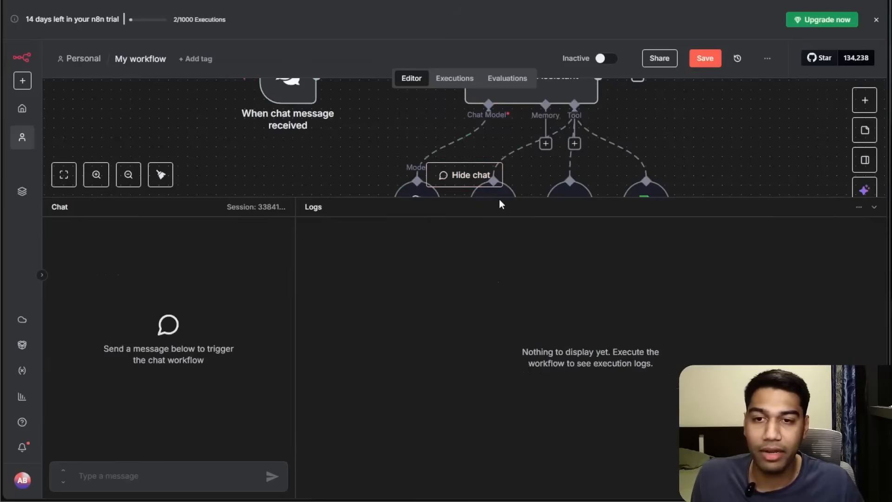
pyautogui.moveTo(495, 198); pyautogui.dragTo(496, 293)
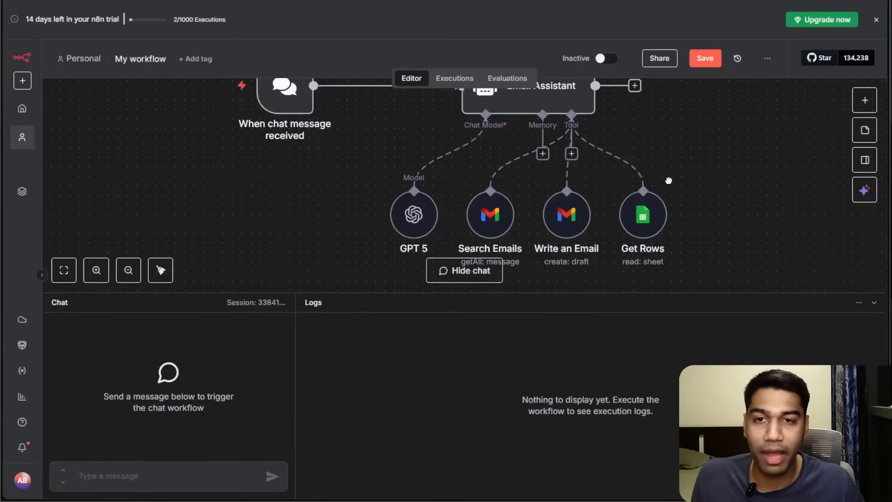
pyautogui.moveTo(674, 186); pyautogui.dragTo(678, 193)
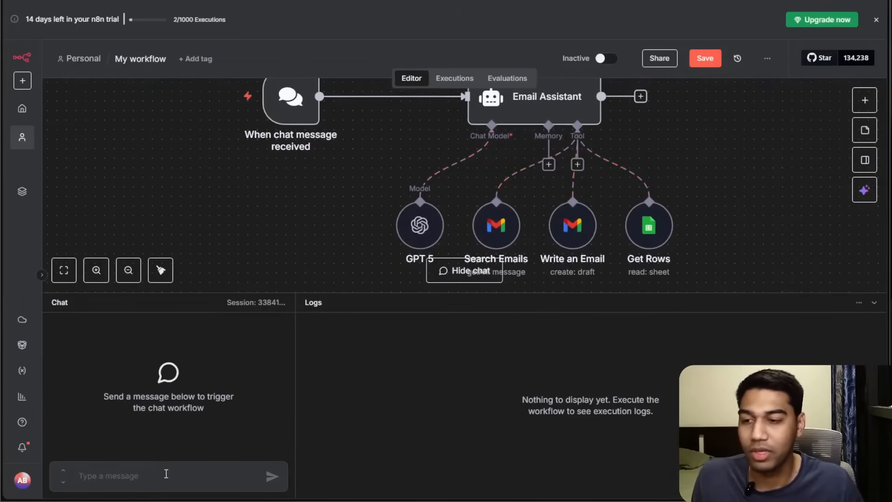
# Start a chat message asking the assistant to write an email.
pyautogui.write('Can you write an email t')
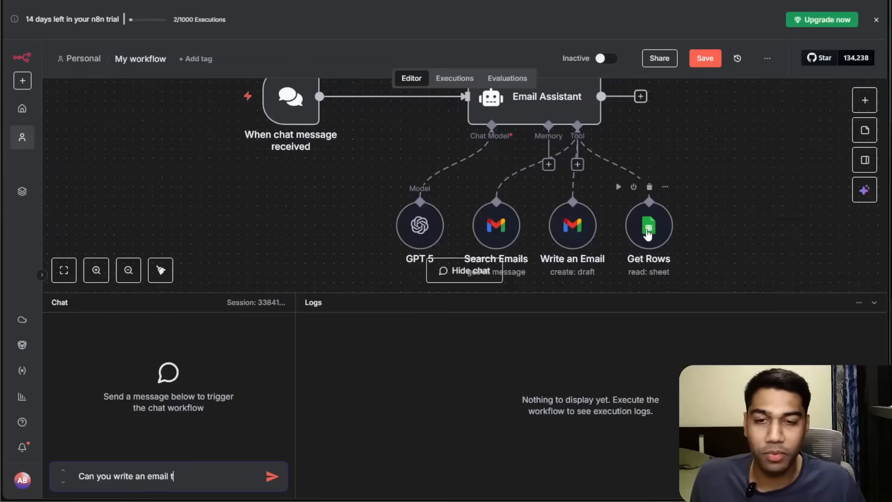
# Rename the Get Rows tool node to Get Leads.
pyautogui.rightClick(646, 236)
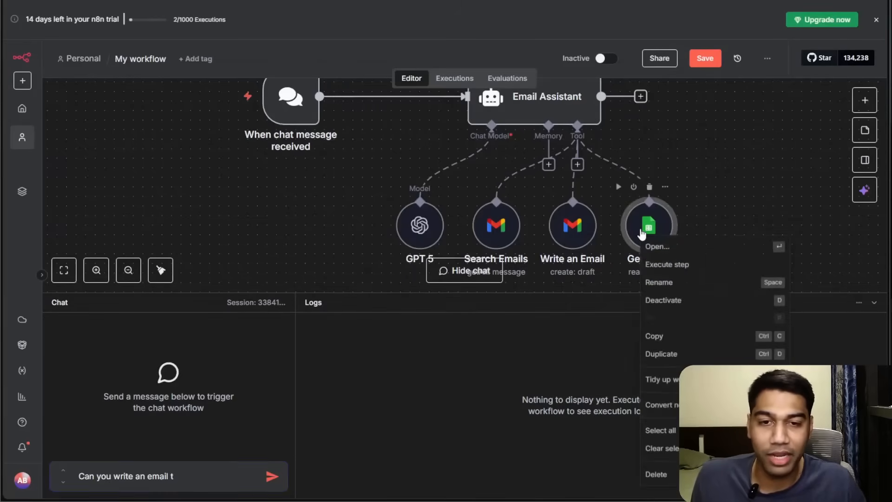
pyautogui.click(688, 283)
pyautogui.write('Get Leads')
pyautogui.press('Return')
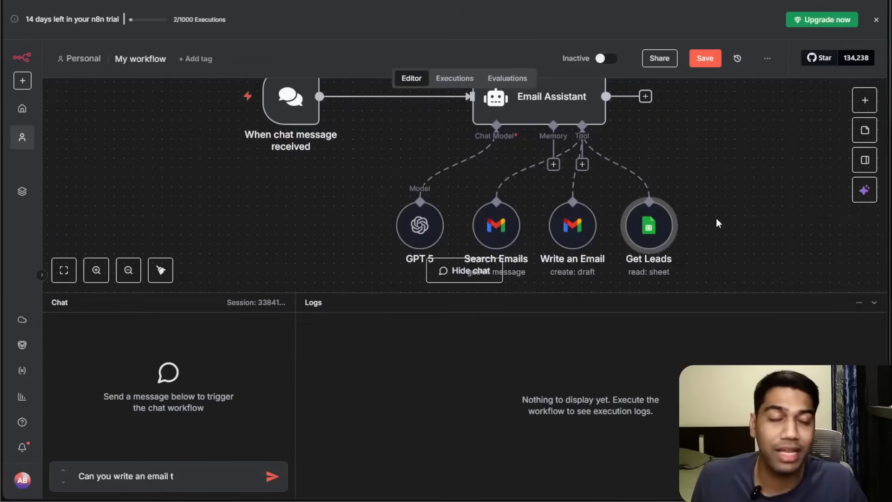
# Finish and send the chat message "Can you write an email to warm lead about our ai services".
pyautogui.scroll(1, 556, 133)
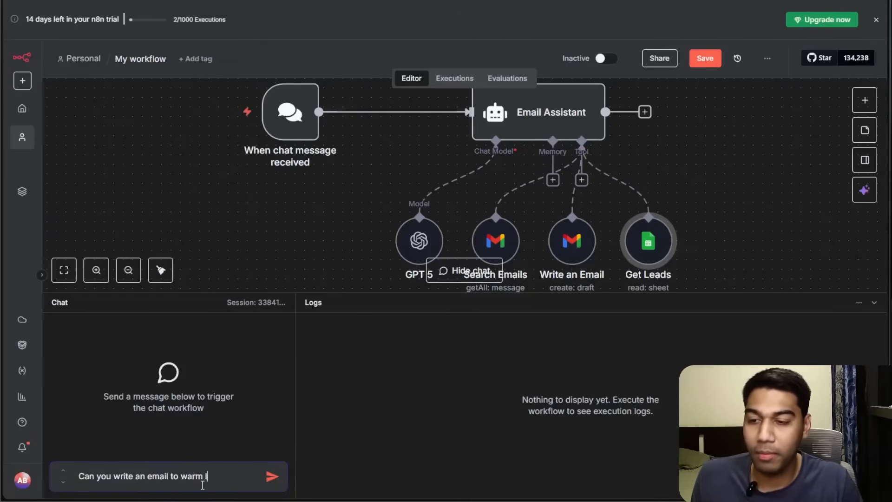
pyautogui.write('our ai services')
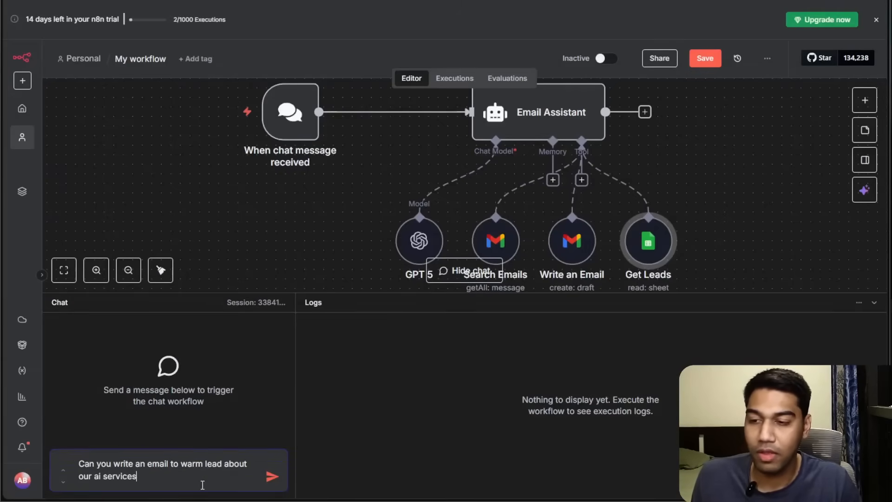
pyautogui.press('Return')
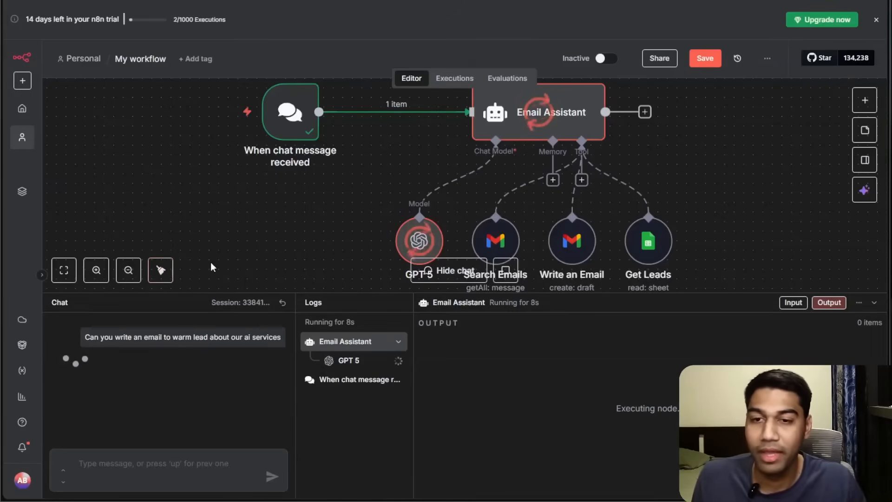
# Review the agent's execution logs and its chat reply with the drafted email.
pyautogui.moveTo(706, 192); pyautogui.dragTo(706, 172)
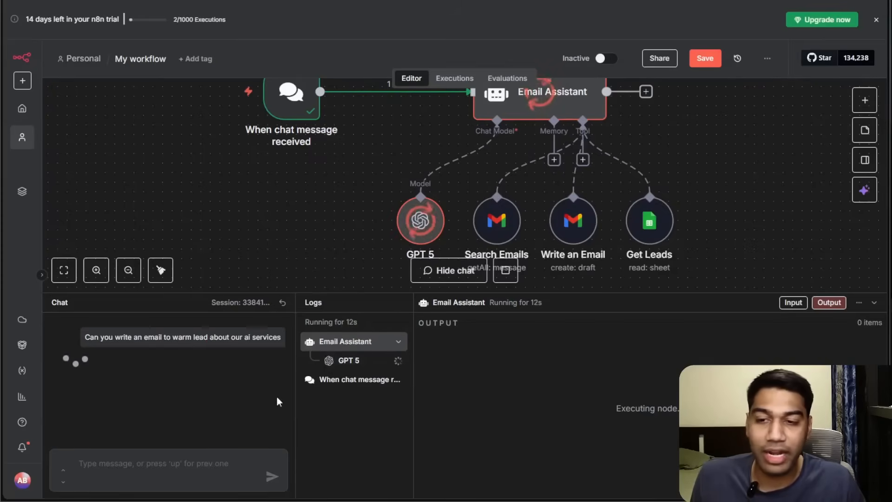
pyautogui.click(331, 360)
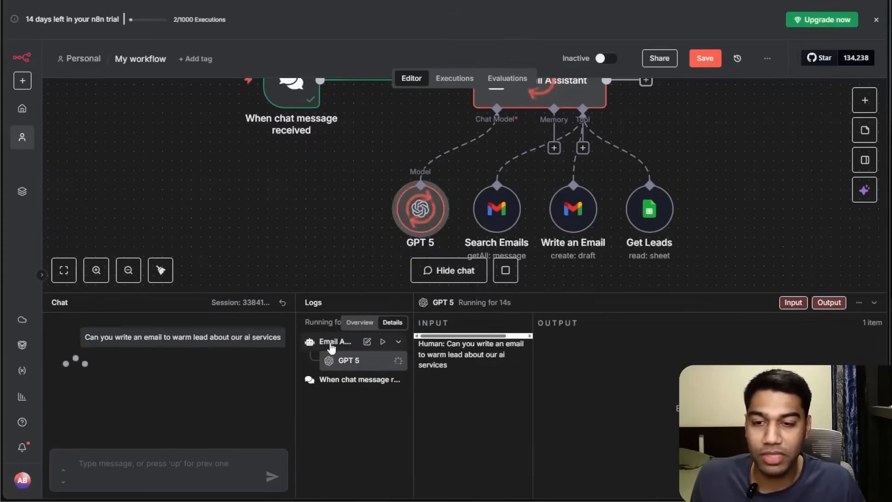
pyautogui.click(362, 342)
pyautogui.moveTo(689, 245); pyautogui.dragTo(712, 151)
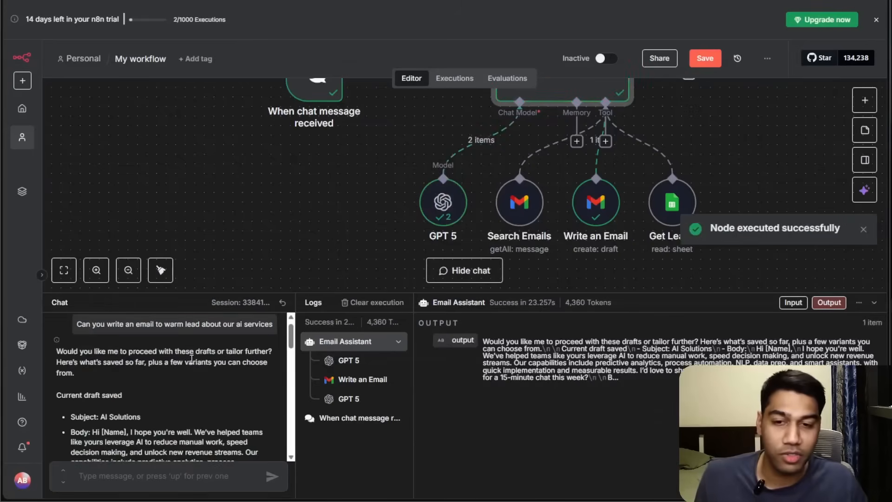
pyautogui.scroll(-5, 191, 358)
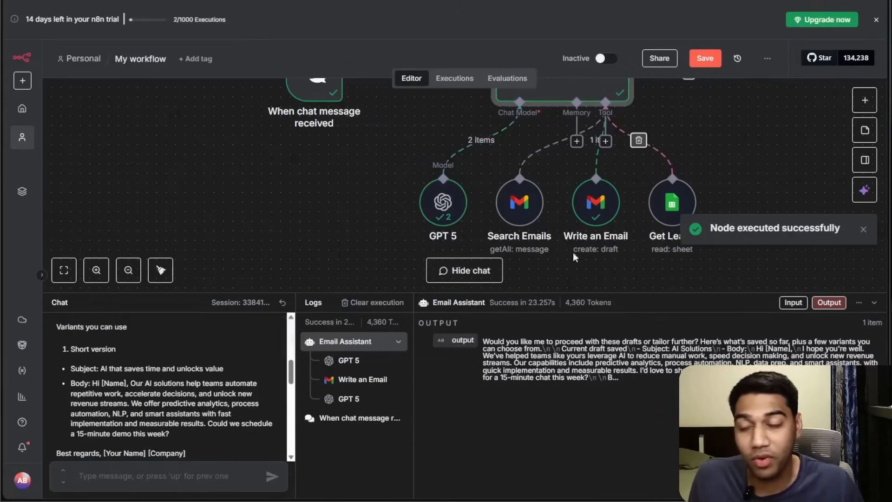
# Check the Gmail Drafts folder for the newly created draft.
pyautogui.scroll(1, 183, 373)
pyautogui.scroll(10, 183, 372)
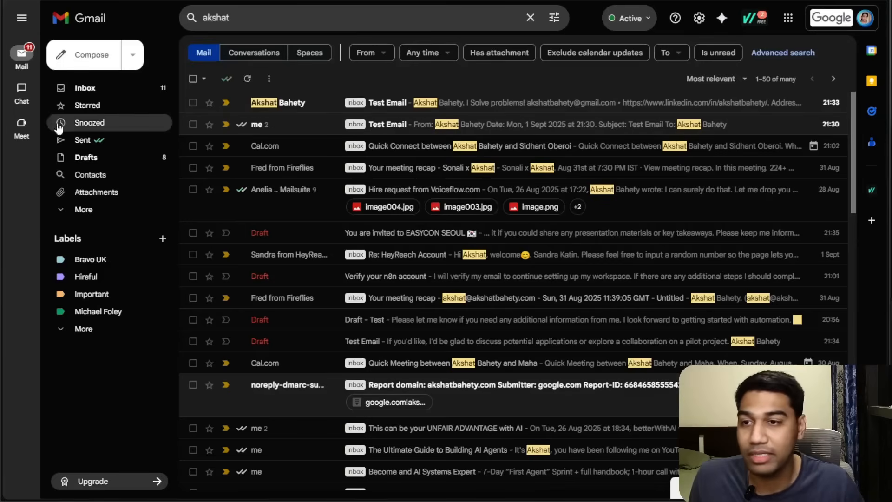
pyautogui.click(77, 157)
pyautogui.click(313, 108)
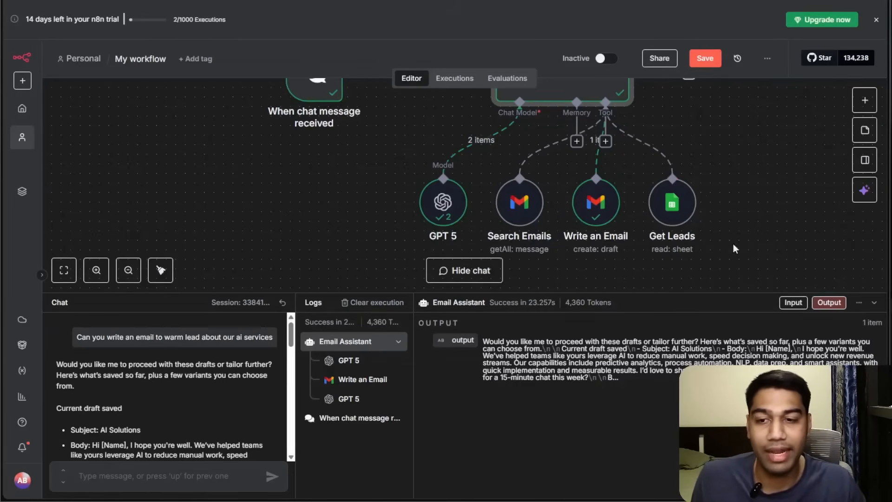
# Open the Email Assistant node and add a System Message option.
pyautogui.scroll(3, 604, 195)
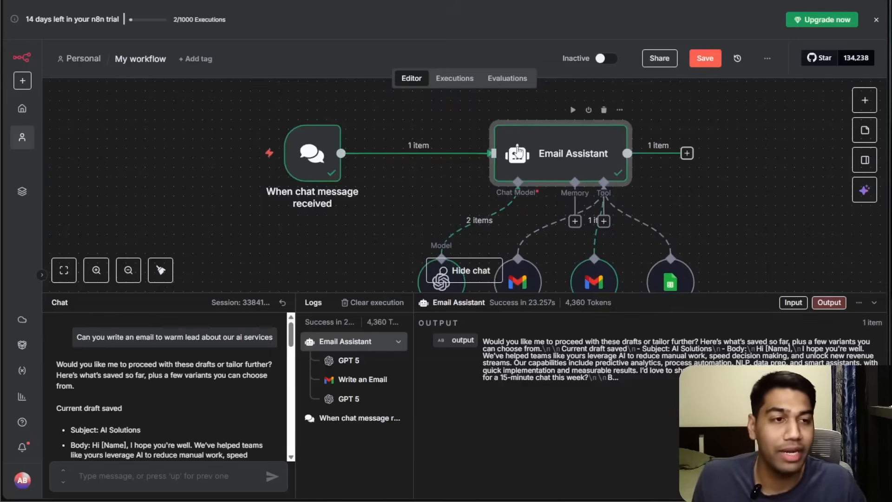
pyautogui.click(873, 304)
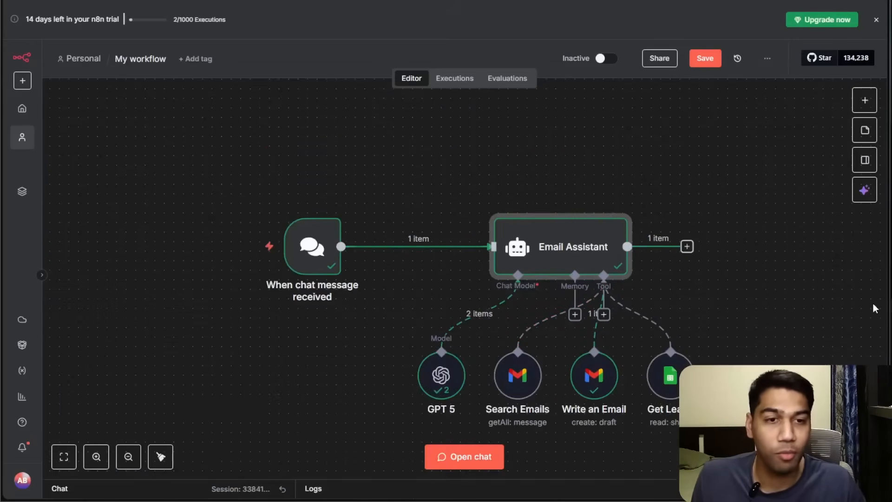
pyautogui.click(162, 456)
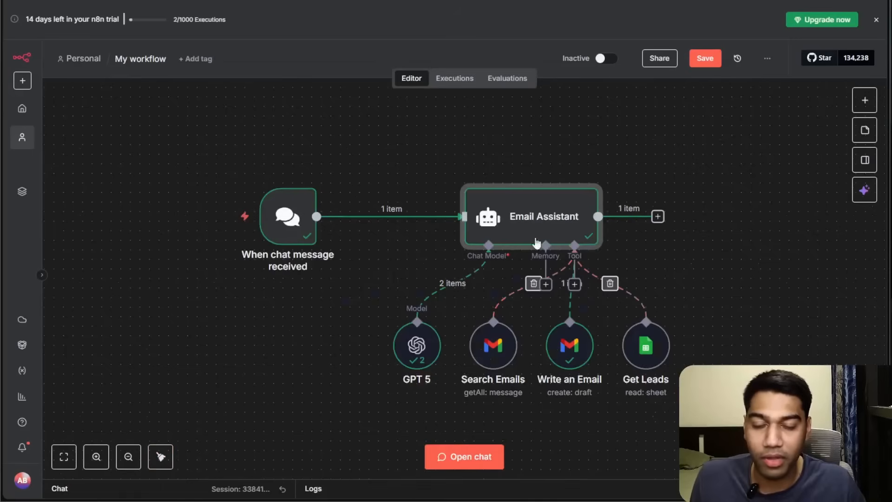
pyautogui.doubleClick(497, 231)
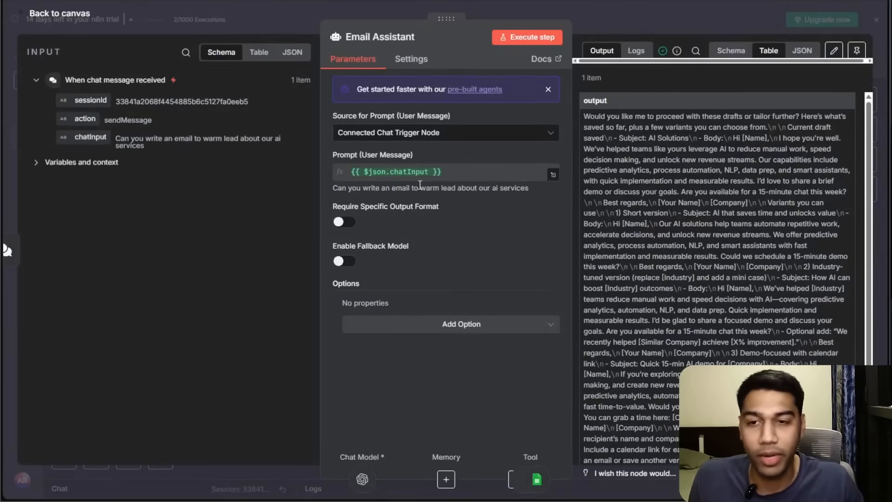
pyautogui.click(414, 325)
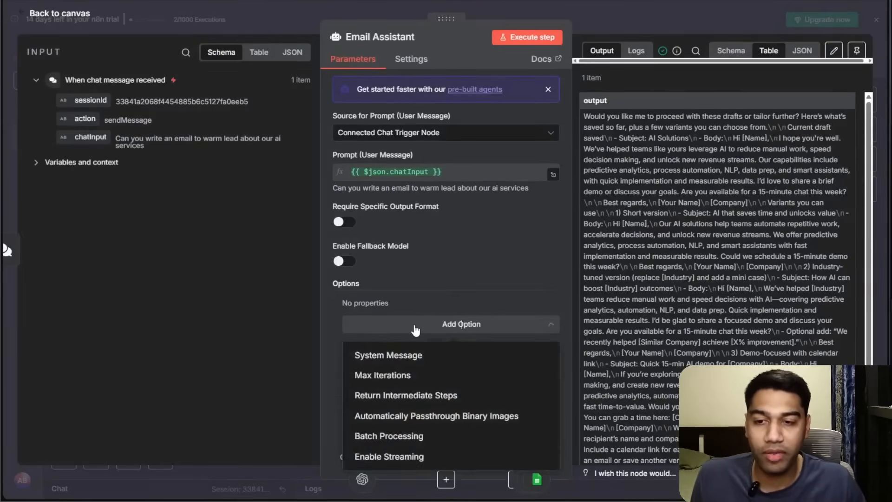
pyautogui.click(415, 355)
pyautogui.click(483, 327)
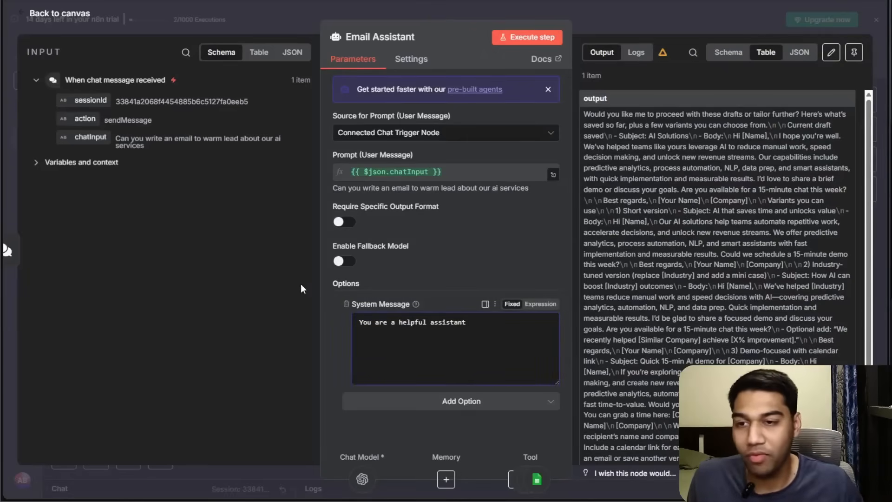
# Add the line "You are an email assistant whose goal is to technically helkp the user answer and write emails to their leads." to the system message.
pyautogui.moveTo(320, 277); pyautogui.dragTo(225, 271)
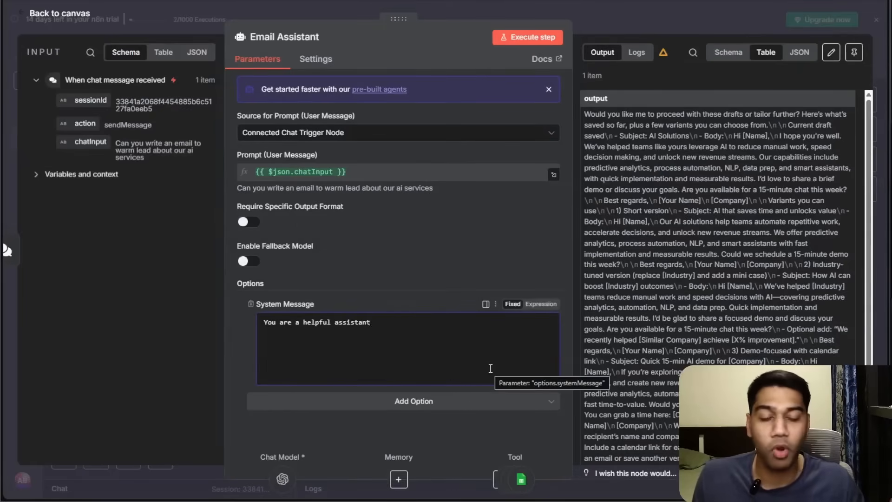
pyautogui.hotkey('ctrl', '+')
pyautogui.scroll(-3, 490, 369)
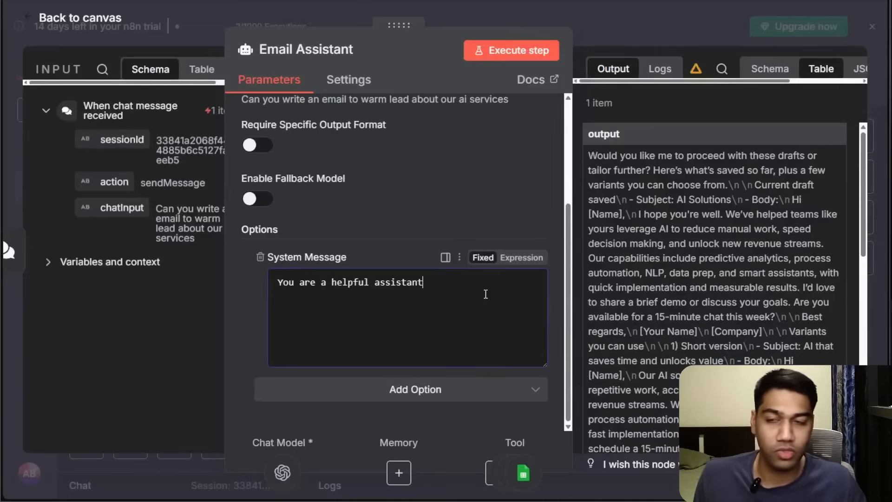
pyautogui.hotkey('ctrl', '-')
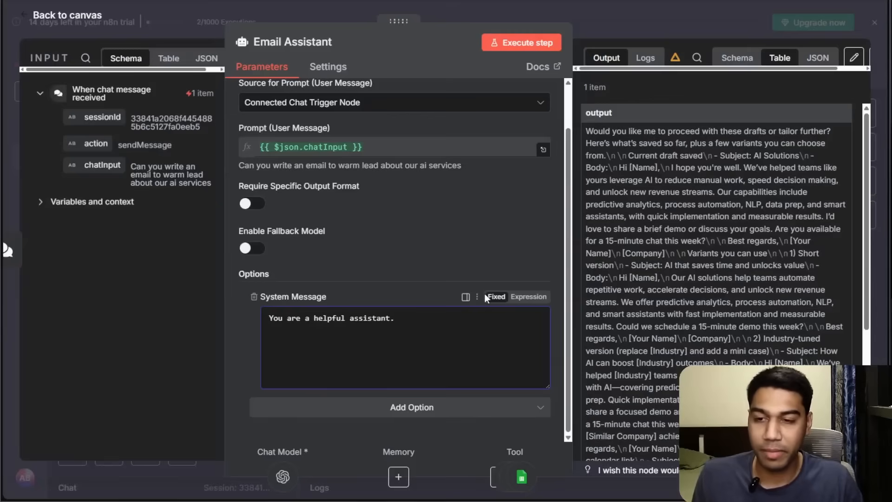
pyautogui.write('Y')
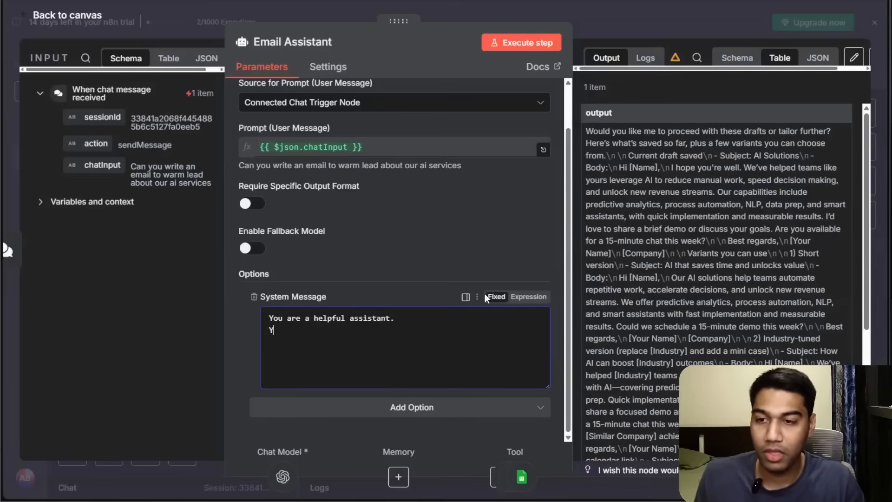
pyautogui.write('ou are an email a')
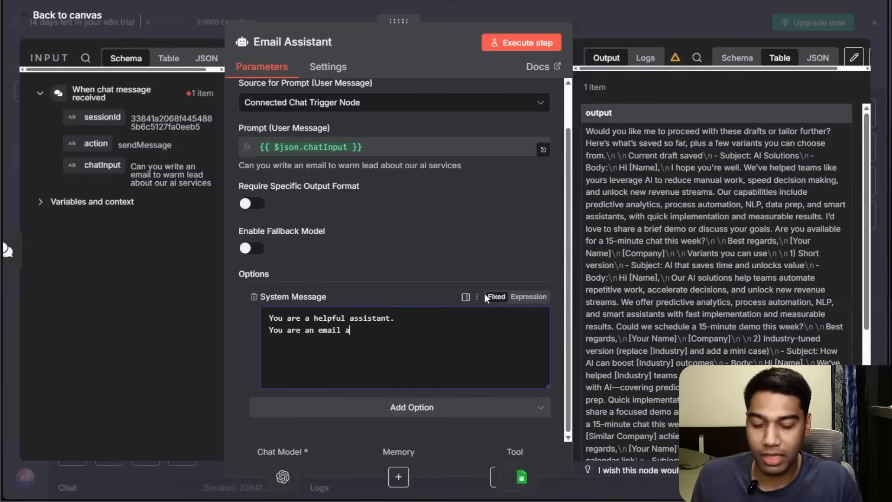
pyautogui.write('ssistant whose')
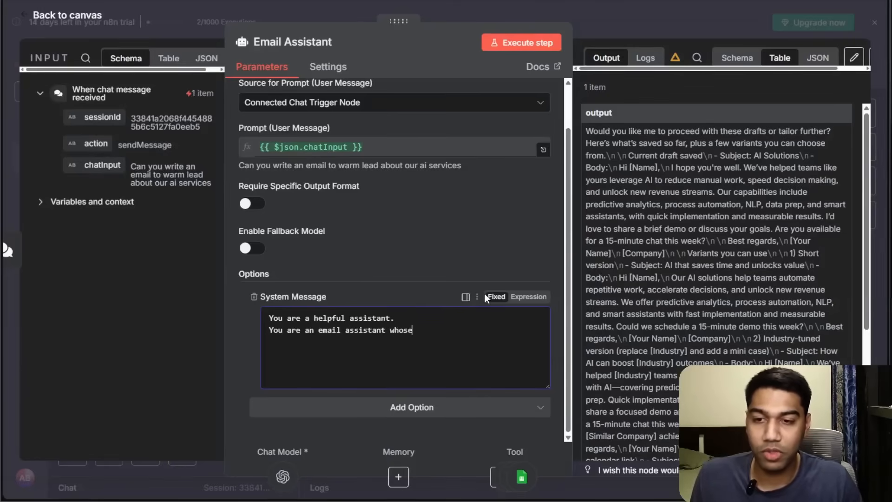
pyautogui.write(' goal is to tec')
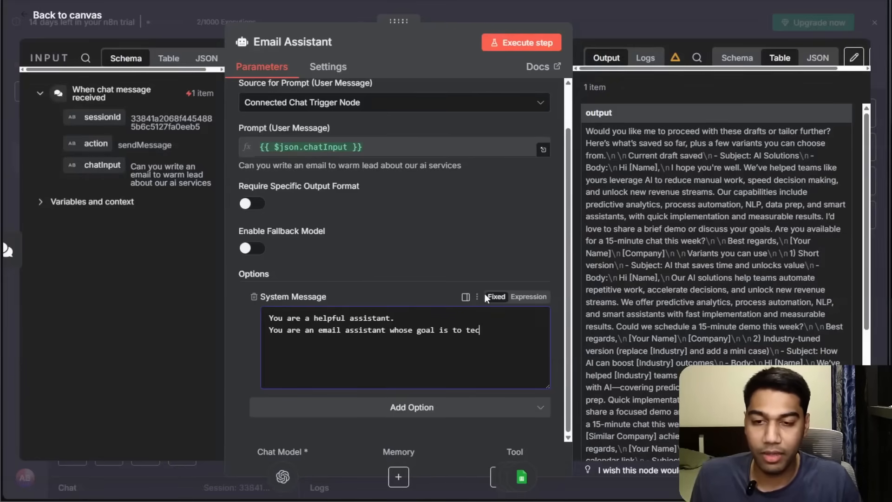
pyautogui.write('hnically helkp t')
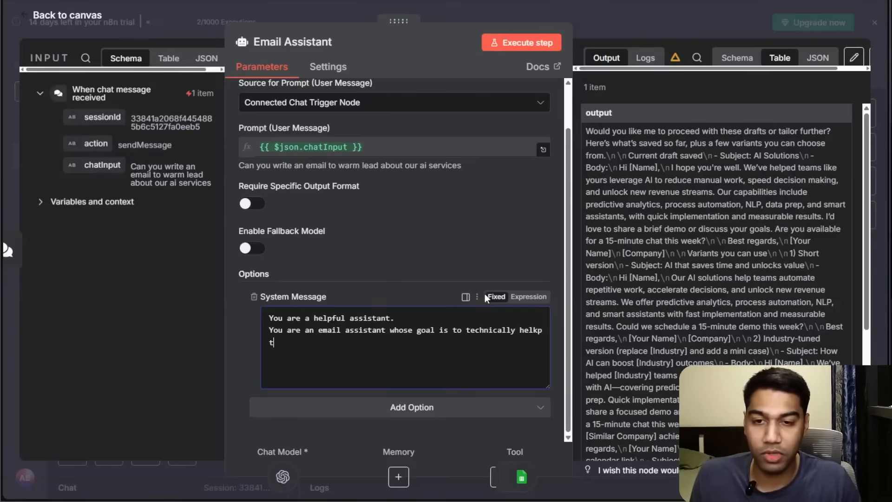
pyautogui.write('he user answer')
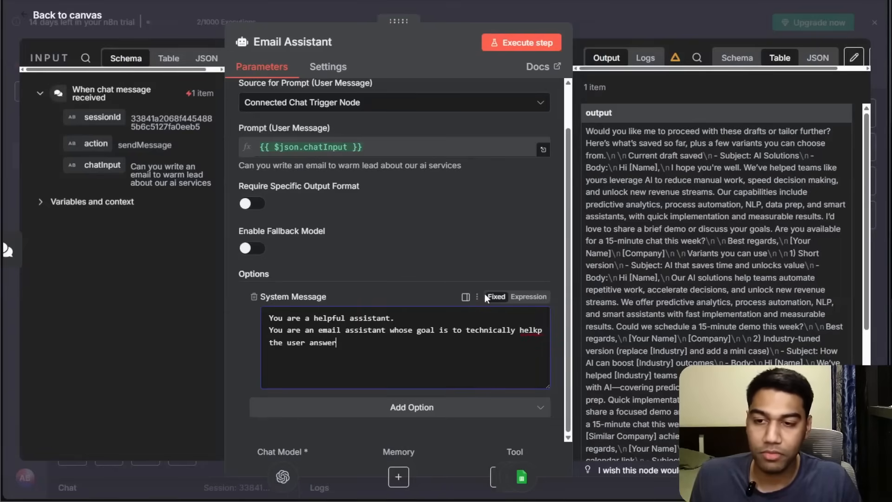
pyautogui.write(' and write em')
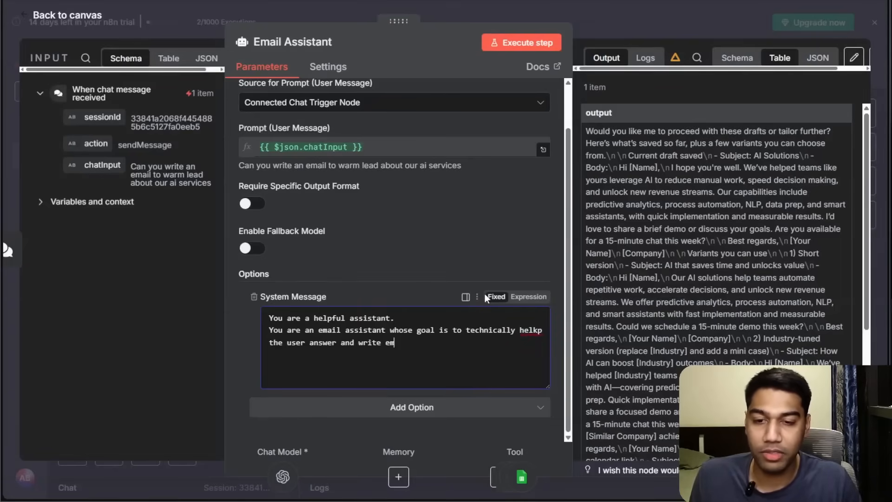
pyautogui.write('ails to their leads.')
pyautogui.press('Return')
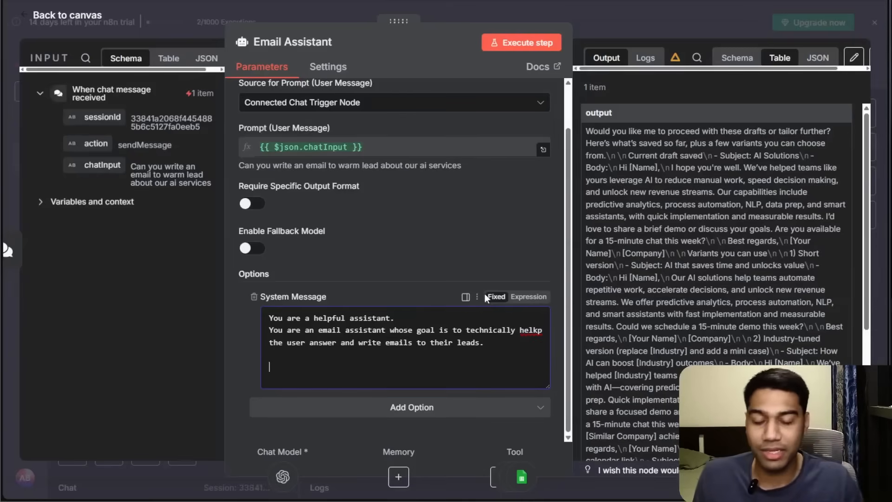
# Add "You have access to the following tools which are" and "Read Emails - you can read any eamil in the inbox by searching for it".
pyautogui.write('You have access toi the followi')
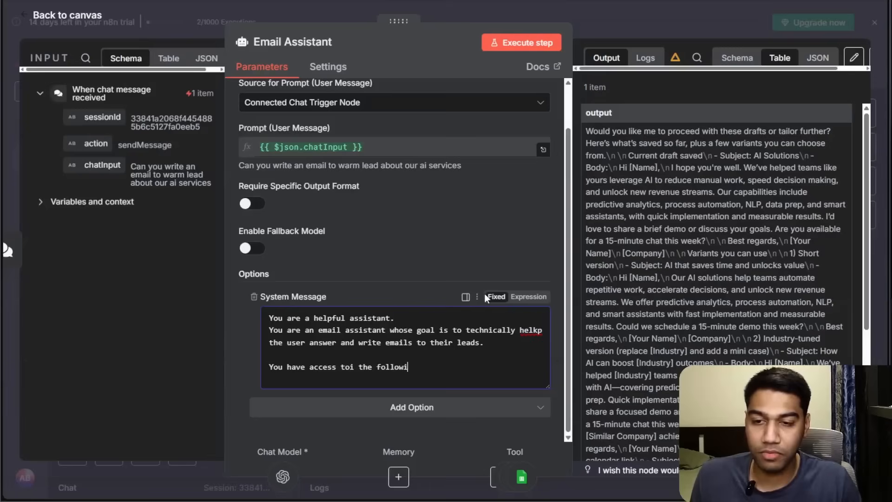
pyautogui.write('ng tools')
pyautogui.click(353, 366)
pyautogui.press('BackSpace')
pyautogui.write('which are Read Emails  -')
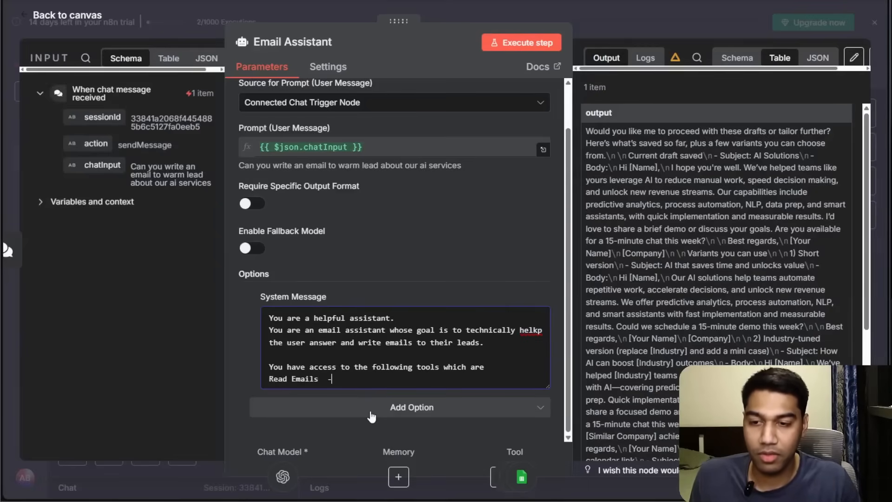
pyautogui.write(' you can read')
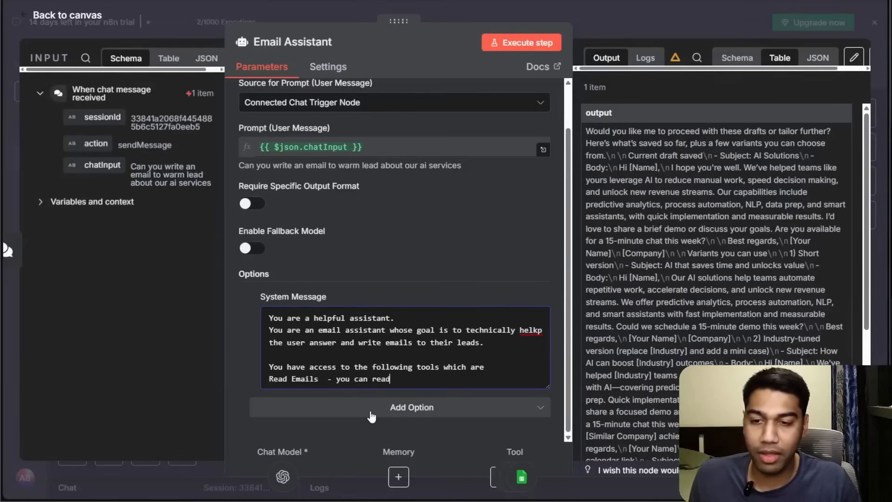
pyautogui.write(' any eamil in')
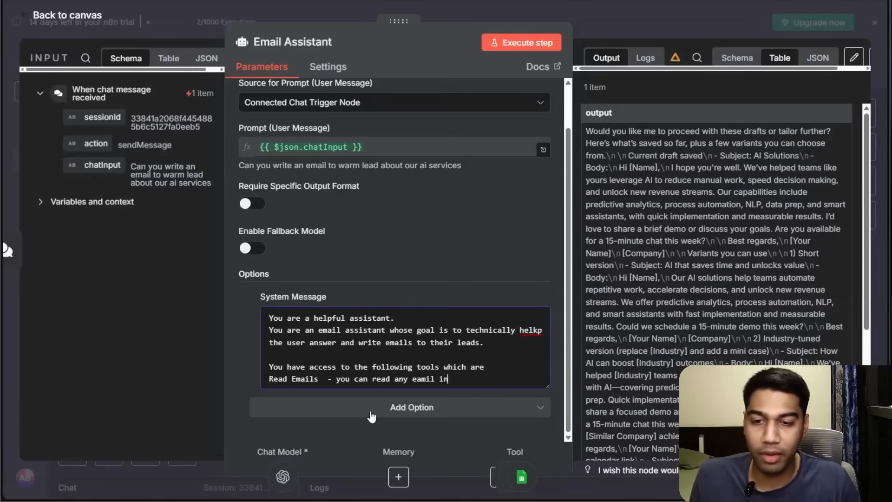
pyautogui.write(' the inbox by searching for it')
pyautogui.press('Return')
# Add the lines "Write an Email - Create an Email for the user" and "Get Leads - All the leads are stored here" to the system message.
pyautogui.write('Write an Email - Create an Email for the user')
pyautogui.press('Return')
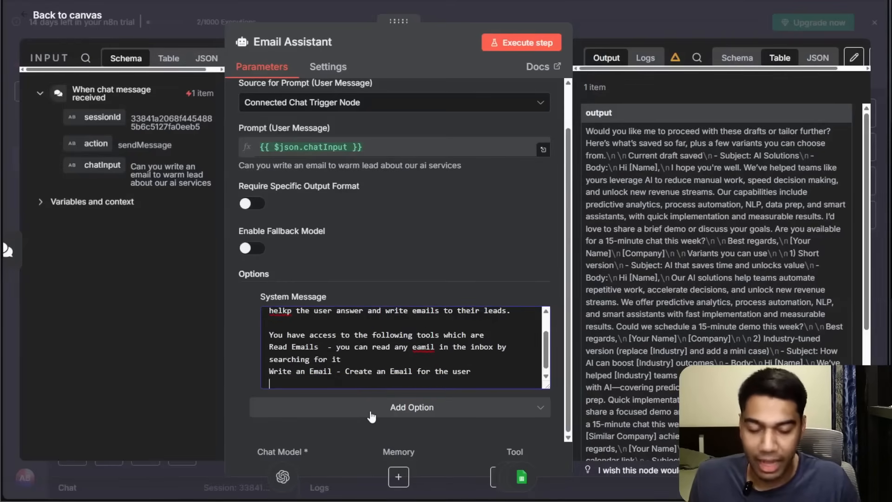
pyautogui.write('Get Leads - Al')
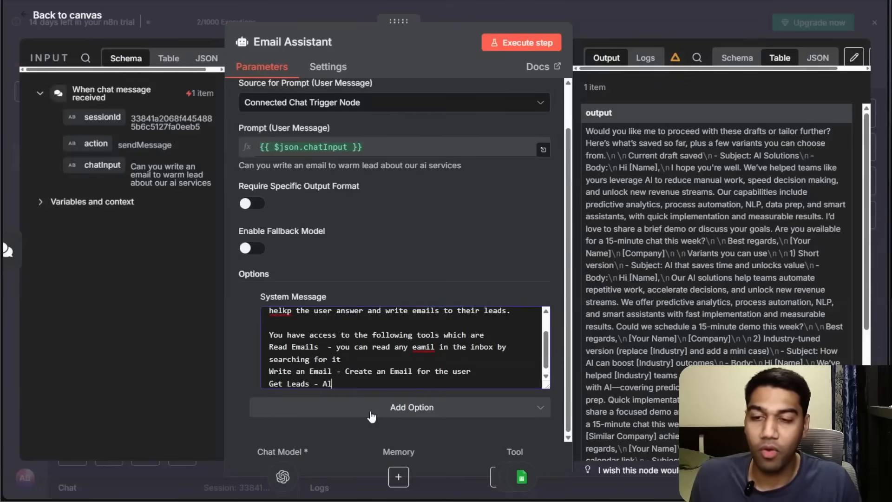
pyautogui.write('l the leads are stored here')
pyautogui.press('Return')
pyautogui.press('Return')
# Add the line "Understand the user instructions clearly and", fixing its misspelled words with spell-check suggestions.
pyautogui.write('Un')
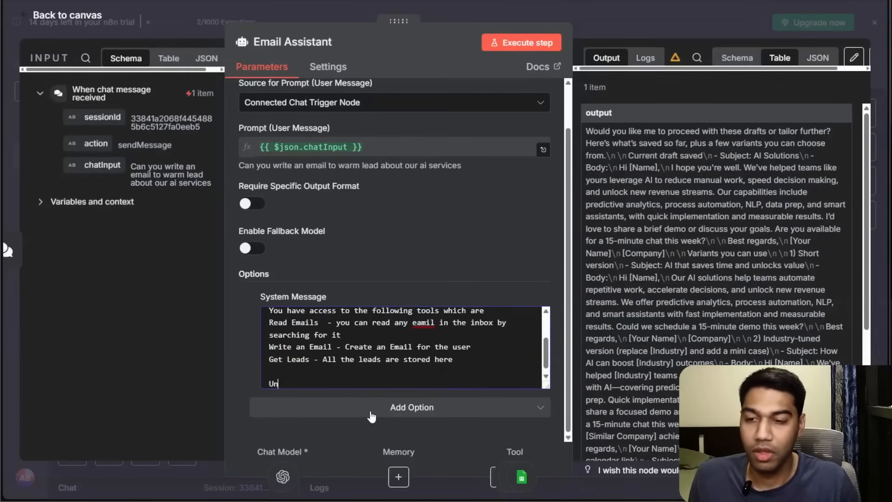
pyautogui.write('derstand ther user c')
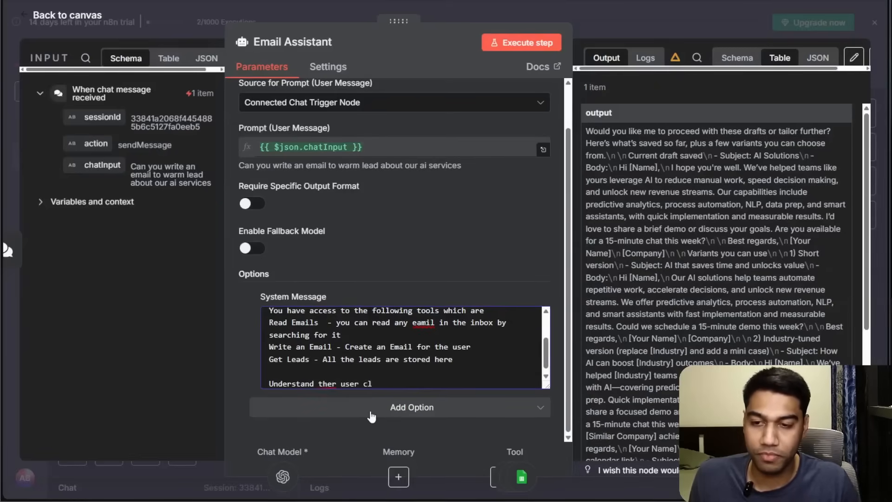
pyautogui.press('BackSpace')
pyautogui.write('instur')
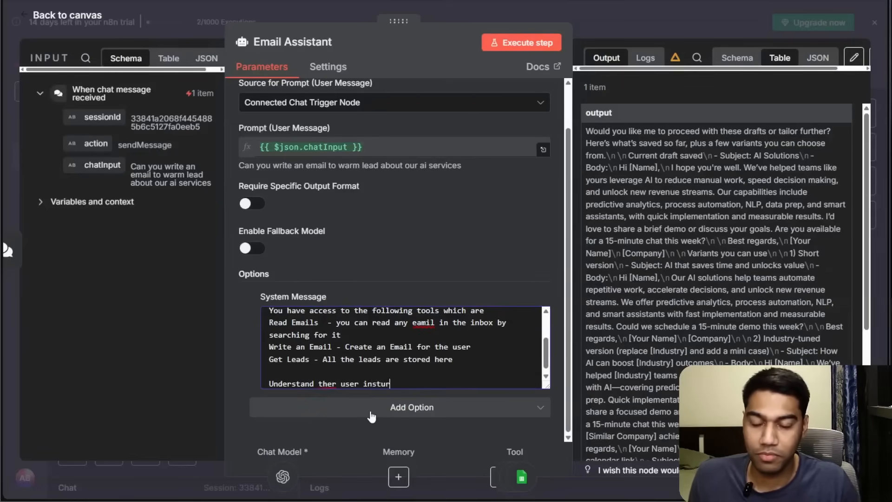
pyautogui.write('ctions clear')
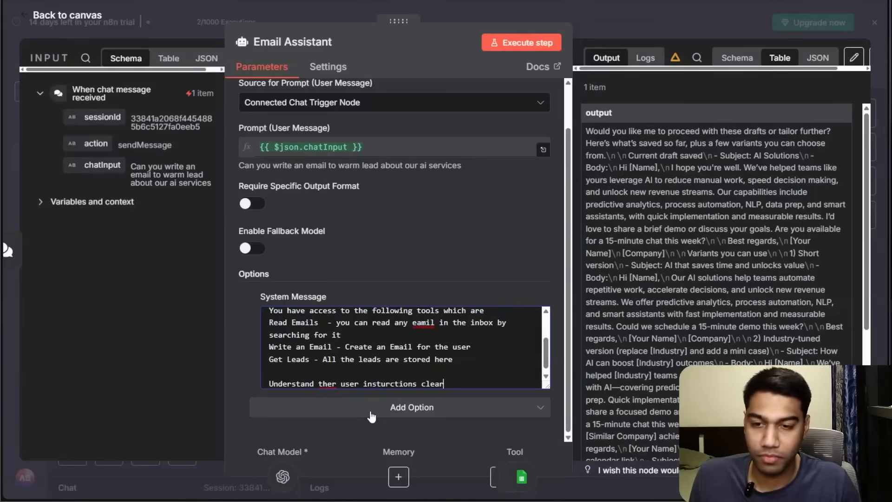
pyautogui.write('ly and')
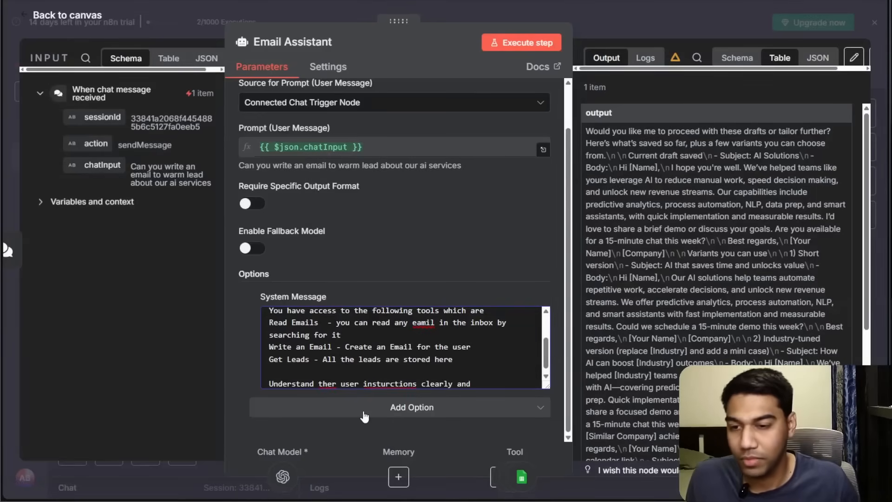
pyautogui.rightClick(329, 384)
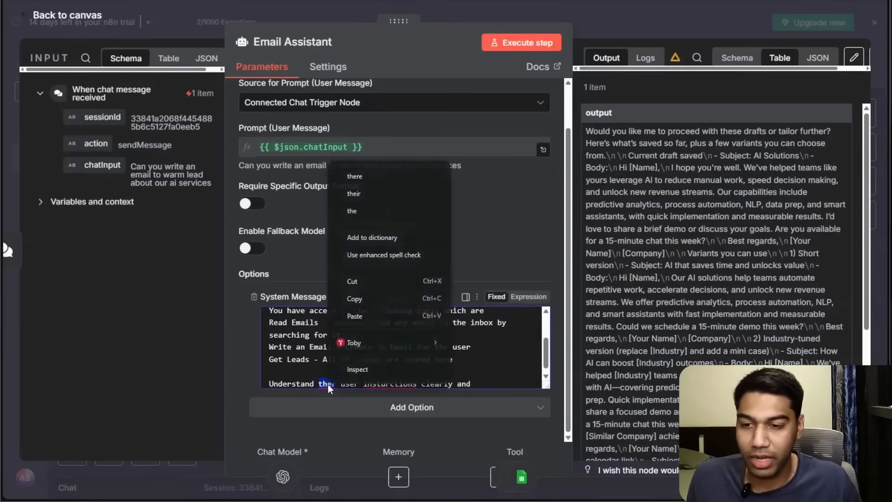
pyautogui.click(365, 205)
pyautogui.rightClick(390, 384)
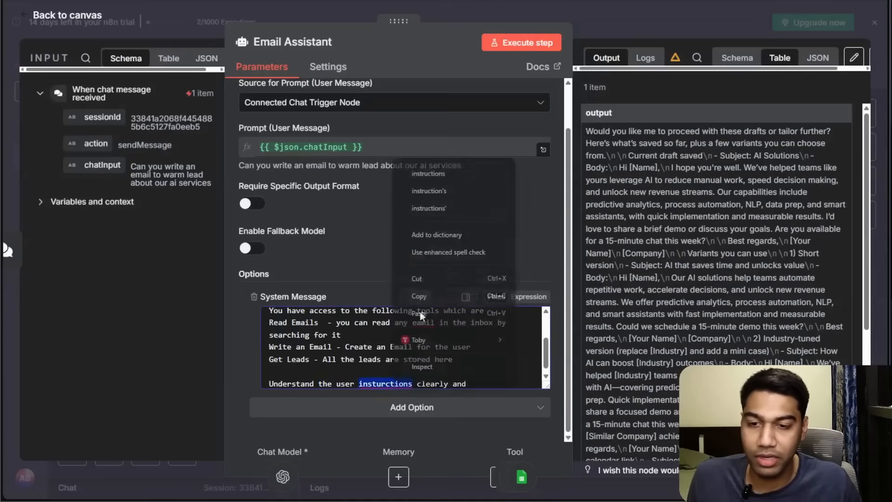
pyautogui.click(428, 172)
pyautogui.click(489, 384)
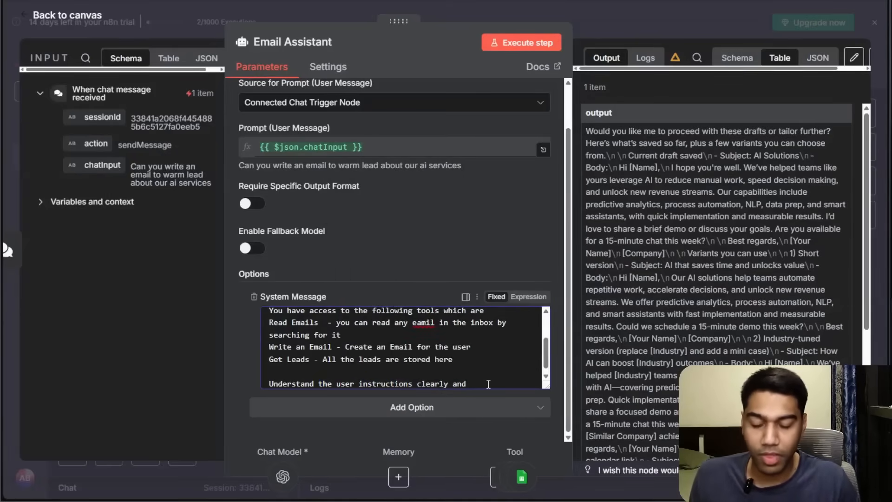
# Continue the line with "ask any questions if needed byut not more than 3".
pyautogui.write('ask an')
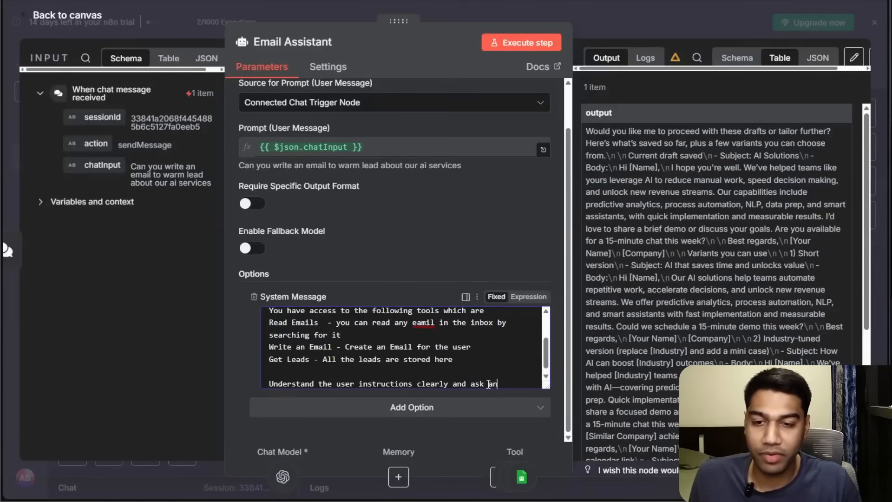
pyautogui.write('y question')
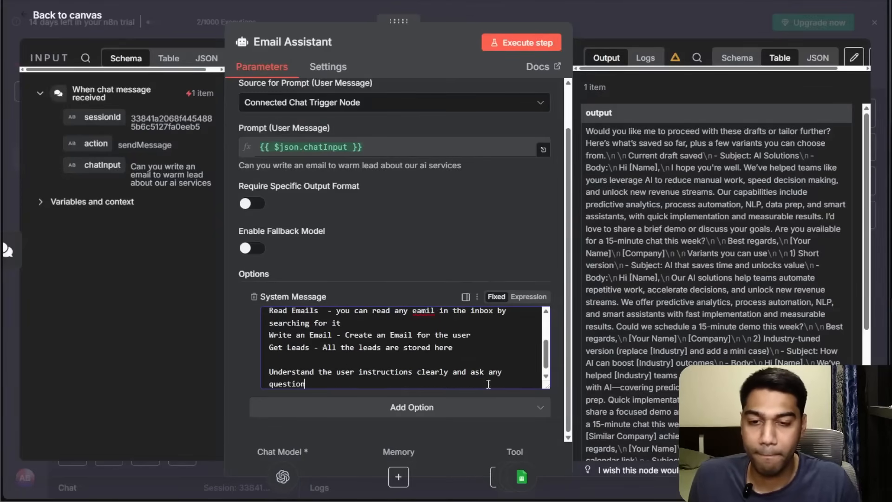
pyautogui.write('s if needed b')
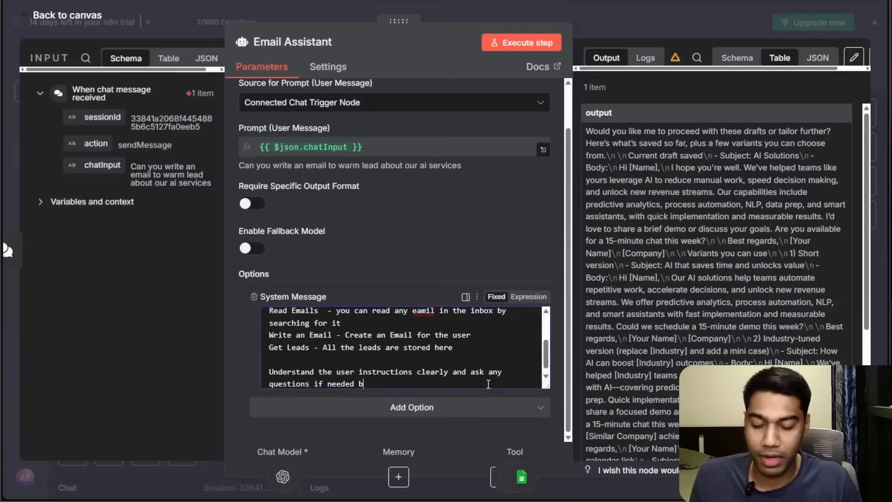
pyautogui.write('yut not more than 3')
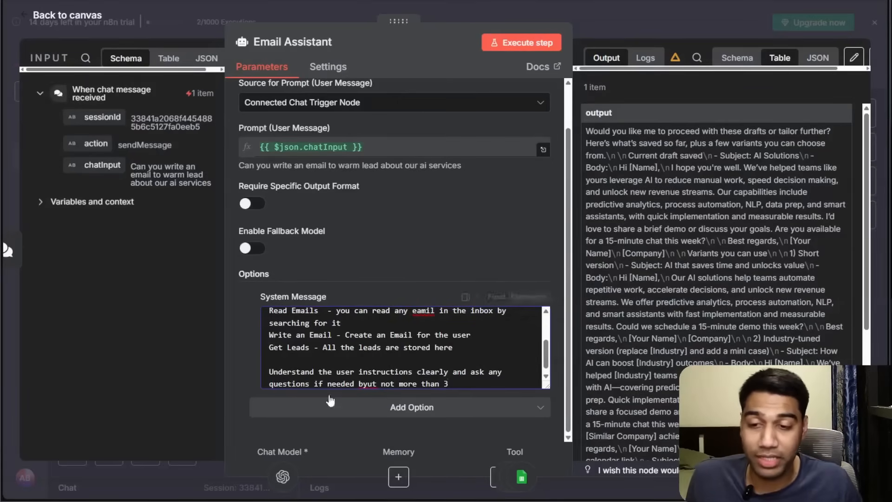
# Correct the misspellings "byut" to "but" and "eamil" to "email" in the system message.
pyautogui.rightClick(366, 384)
pyautogui.click(392, 174)
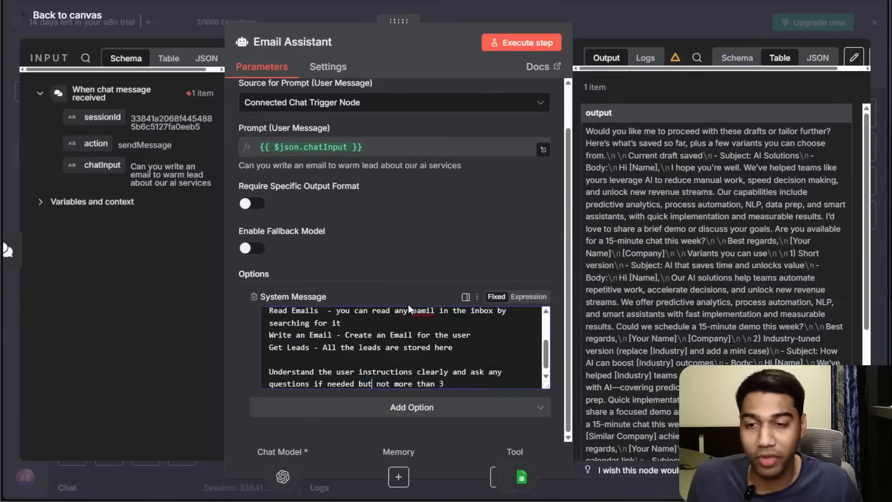
pyautogui.rightClick(420, 313)
pyautogui.click(445, 140)
pyautogui.click(460, 348)
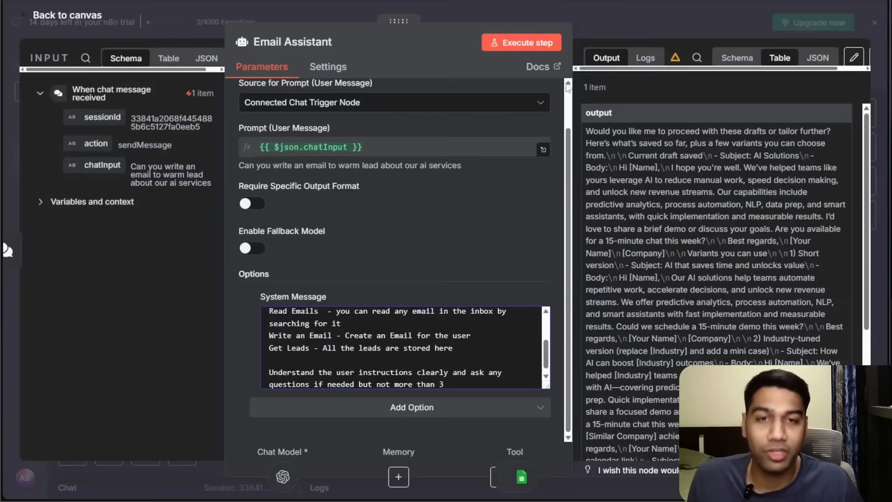
# Return to the canvas and save the workflow.
pyautogui.click(643, 16)
pyautogui.hotkey('ctrl', 's')
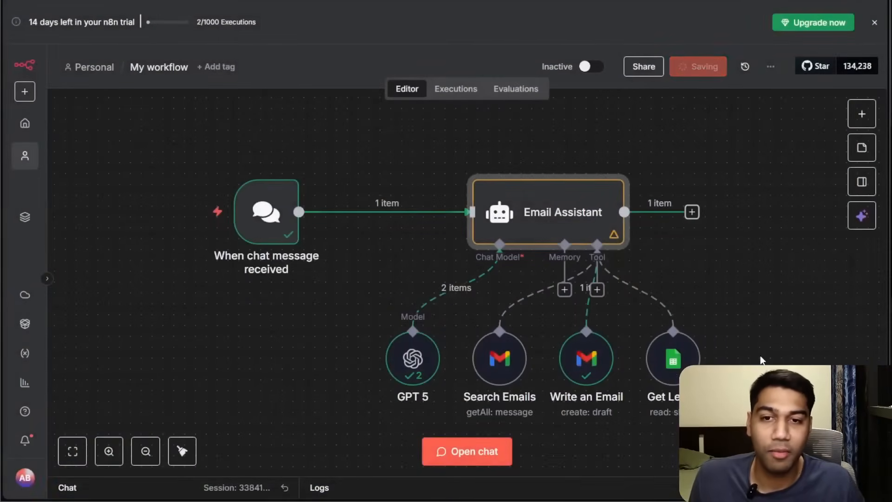
pyautogui.scroll(-2, 765, 299)
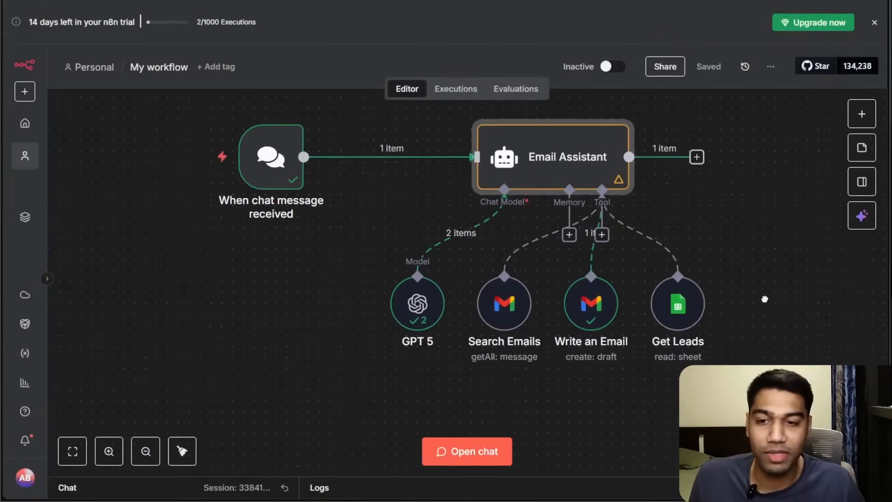
# Open the chat panel and reset the chat session.
pyautogui.click(314, 475)
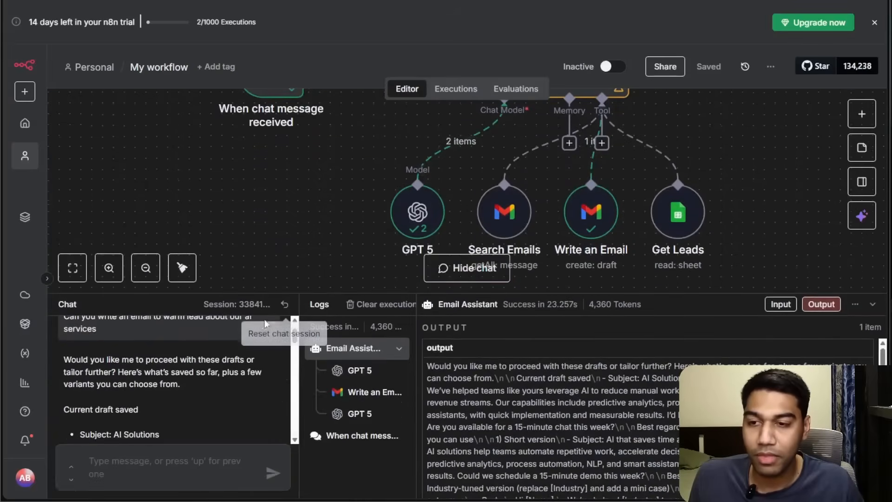
pyautogui.click(284, 304)
pyautogui.moveTo(314, 293); pyautogui.dragTo(315, 361)
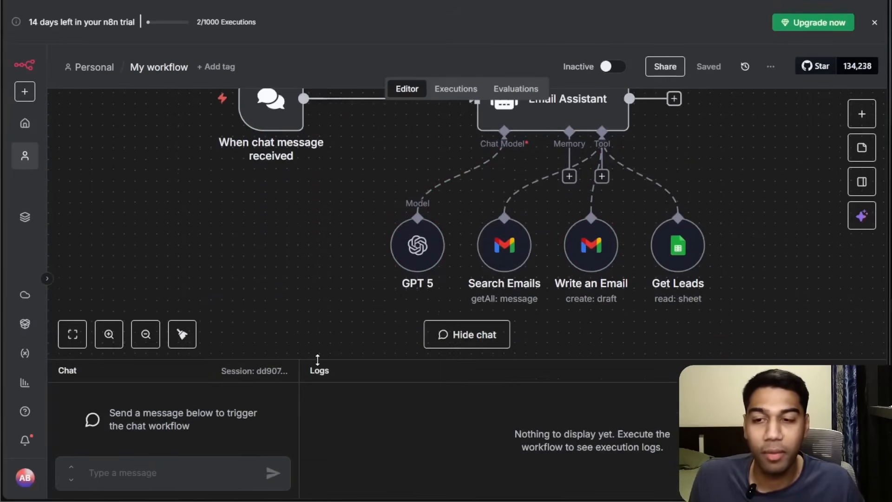
# Move the GPT 5 model node further to the left.
pyautogui.moveTo(378, 257); pyautogui.dragTo(313, 257)
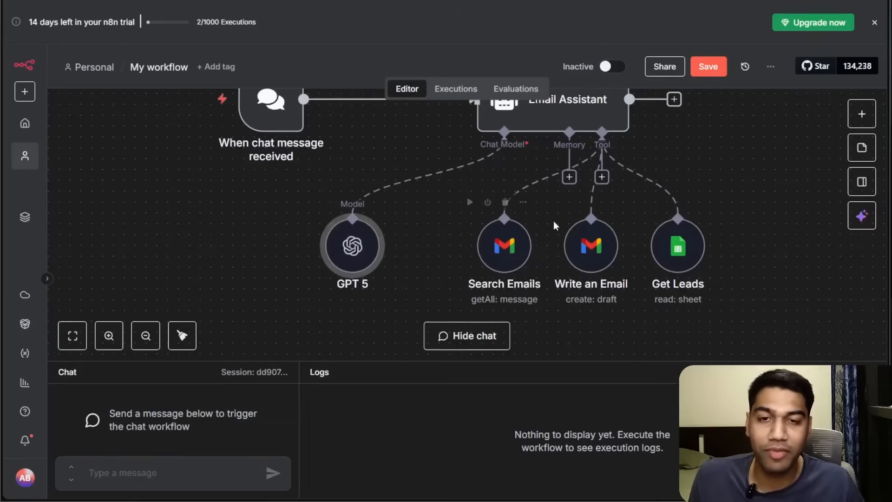
pyautogui.moveTo(695, 161); pyautogui.dragTo(694, 213)
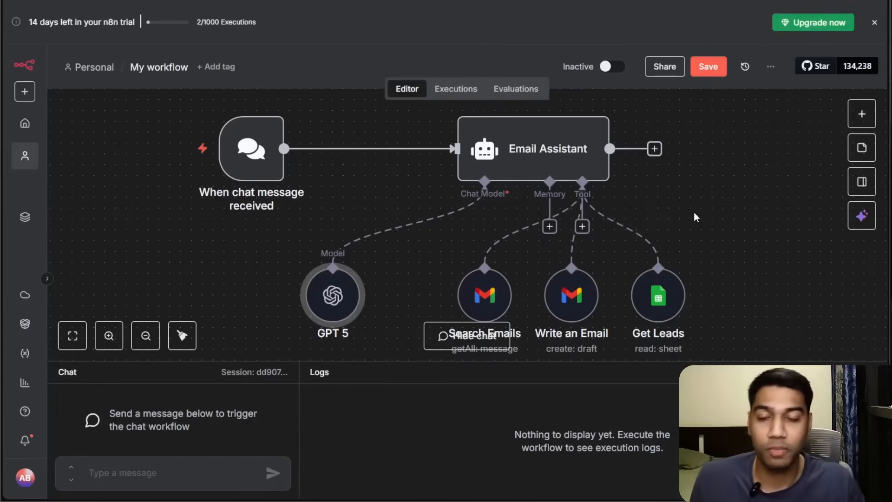
# Attach a Simple Memory node to the Email Assistant with a context window length of 10.
pyautogui.moveTo(548, 227)
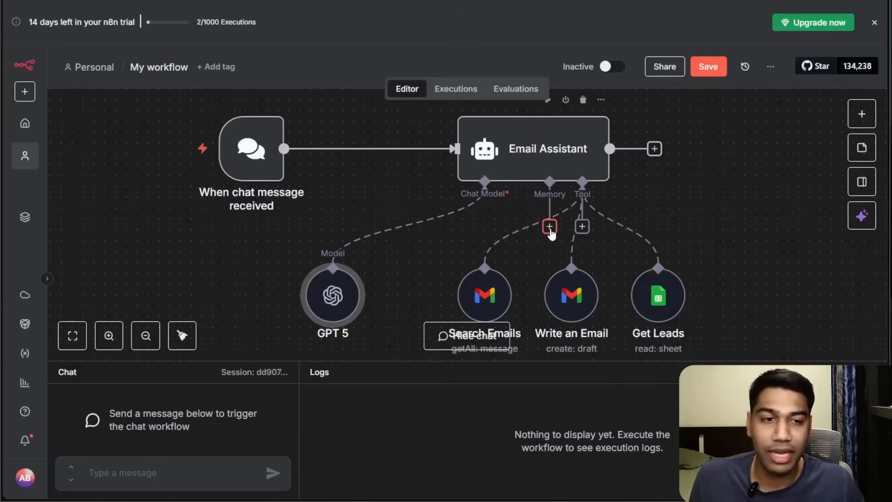
pyautogui.click(549, 227)
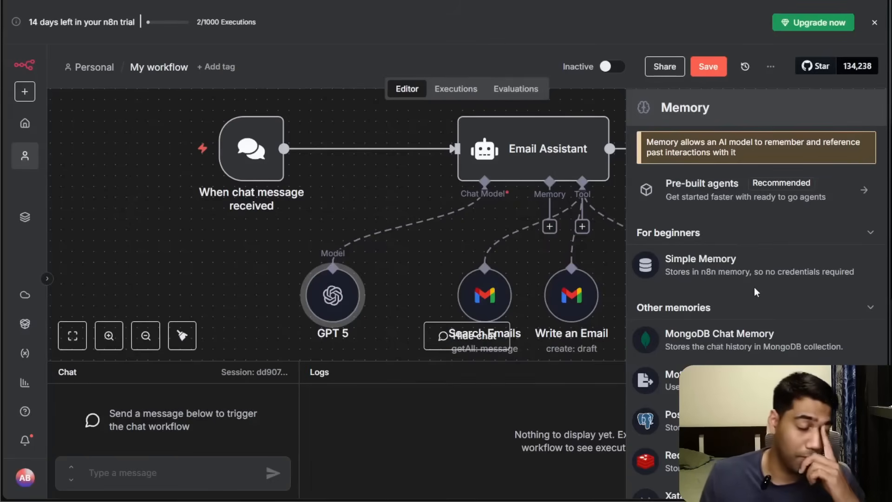
pyautogui.scroll(-3, 755, 292)
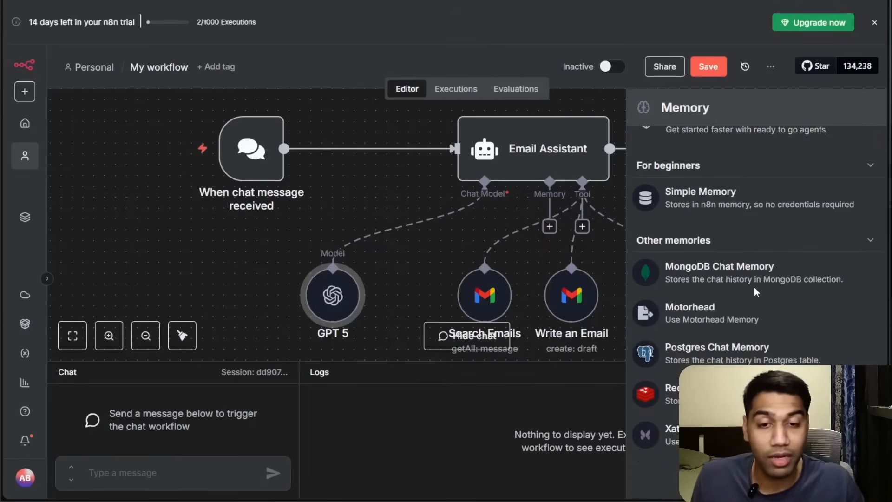
pyautogui.scroll(2, 728, 304)
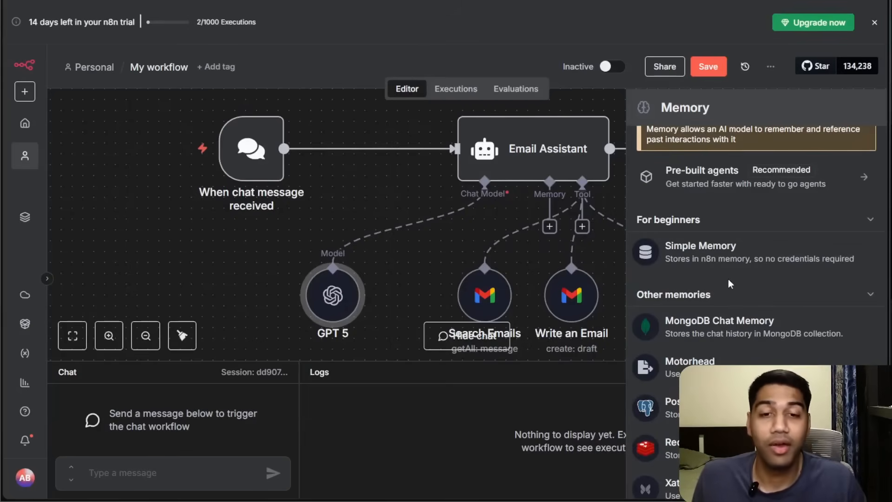
pyautogui.click(714, 249)
pyautogui.click(364, 203)
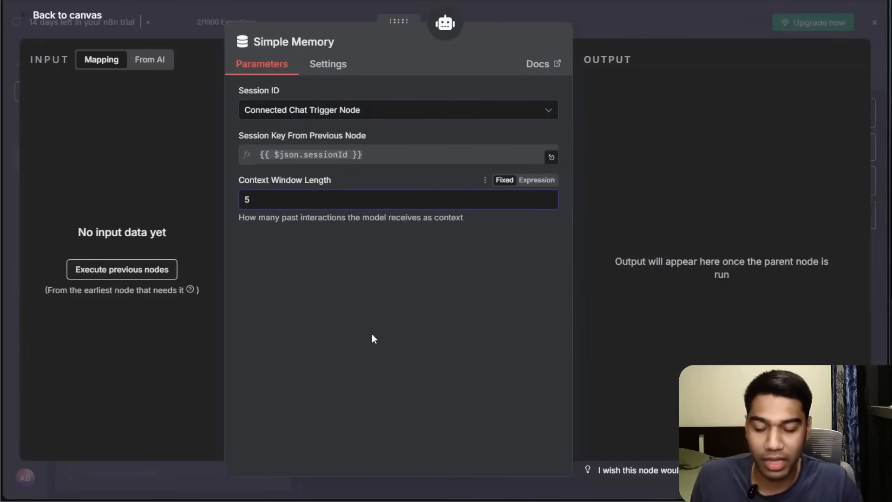
pyautogui.press('BackSpace')
pyautogui.write('10')
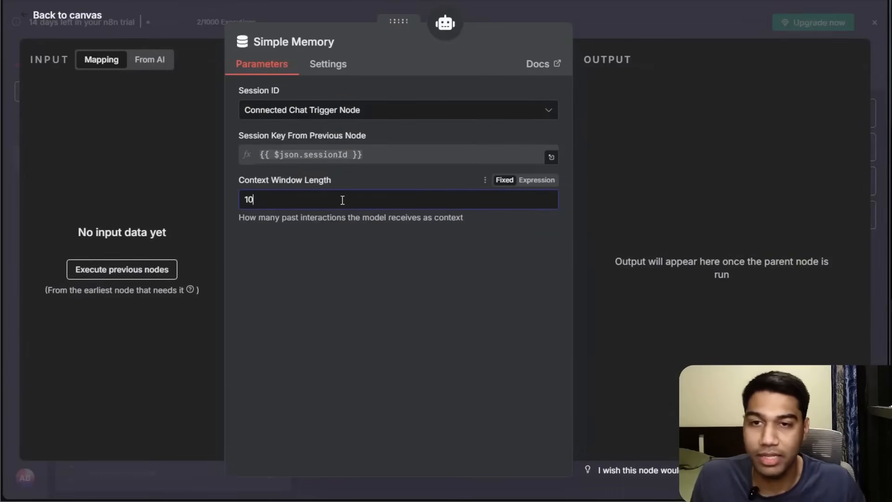
pyautogui.click(346, 115)
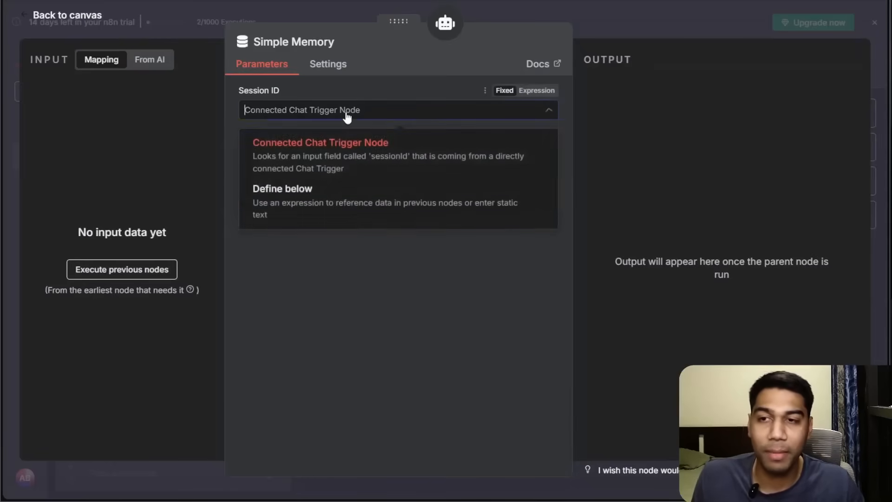
pyautogui.press('Escape')
pyautogui.press('Escape')
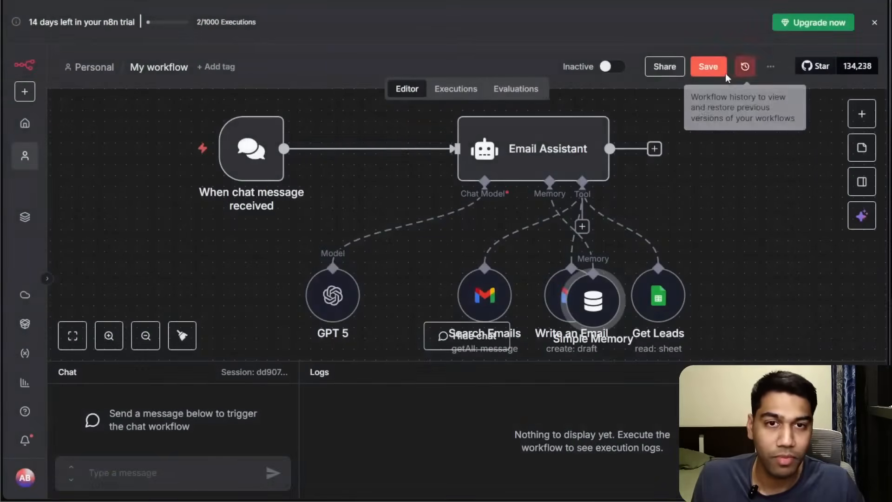
# Tidy up the canvas node layout and enlarge the chat panel.
pyautogui.click(182, 336)
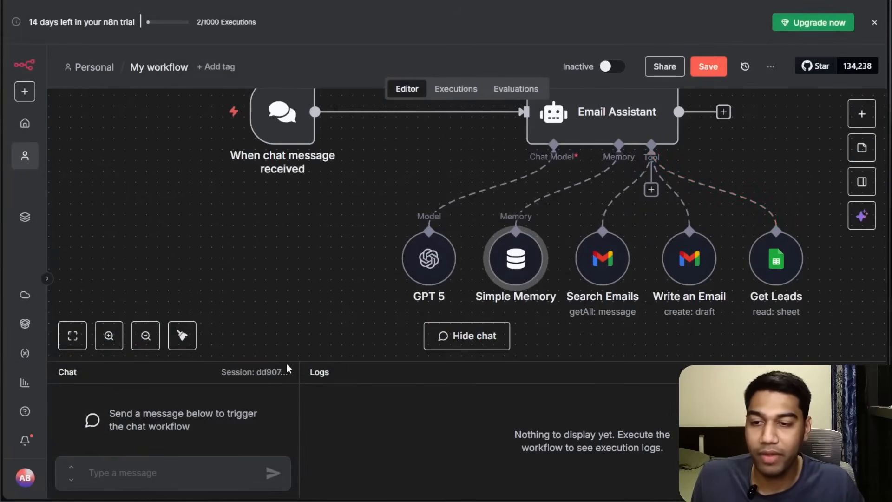
pyautogui.moveTo(287, 363); pyautogui.dragTo(281, 149)
# Send the chat message "Can you help me by writing an email to my warm leads" to the Email Assistant.
pyautogui.click(139, 466)
pyautogui.write('Can you hjelp')
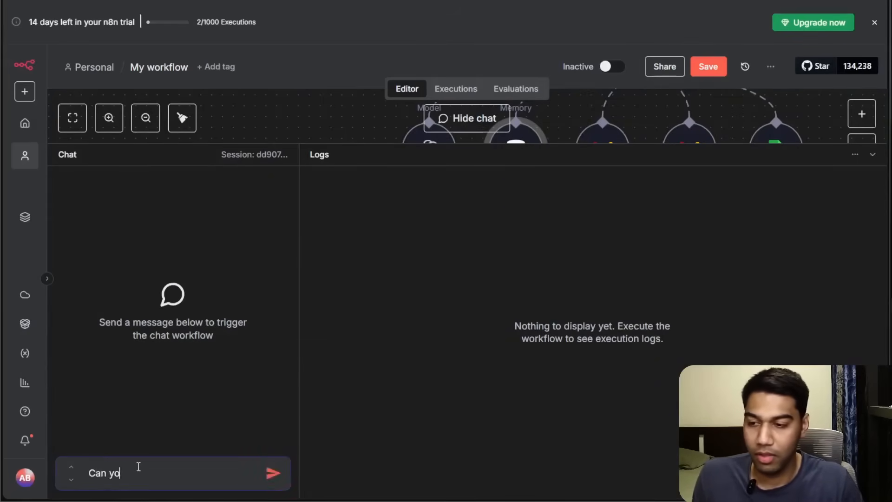
pyautogui.press('BackSpace')
pyautogui.press('BackSpace')
pyautogui.write('elp me b y')
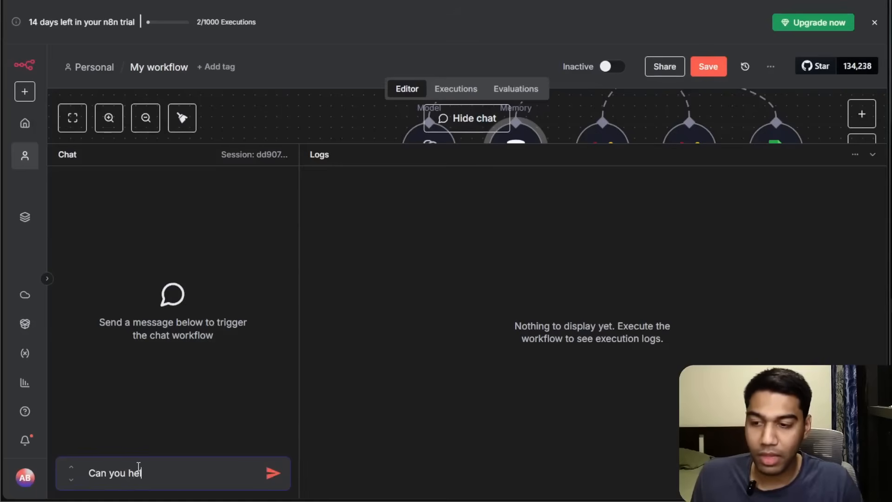
pyautogui.press('BackSpace')
pyautogui.press('BackSpace')
pyautogui.write('y writing an email')
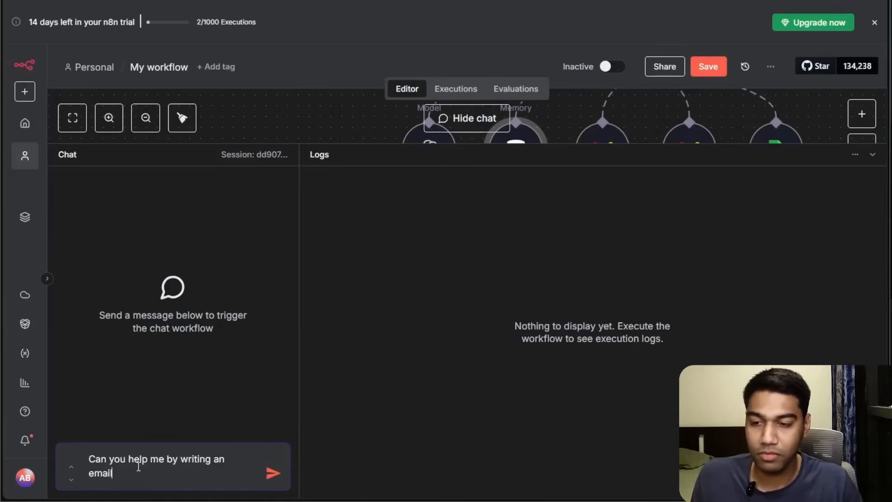
pyautogui.write(' to my warm leads')
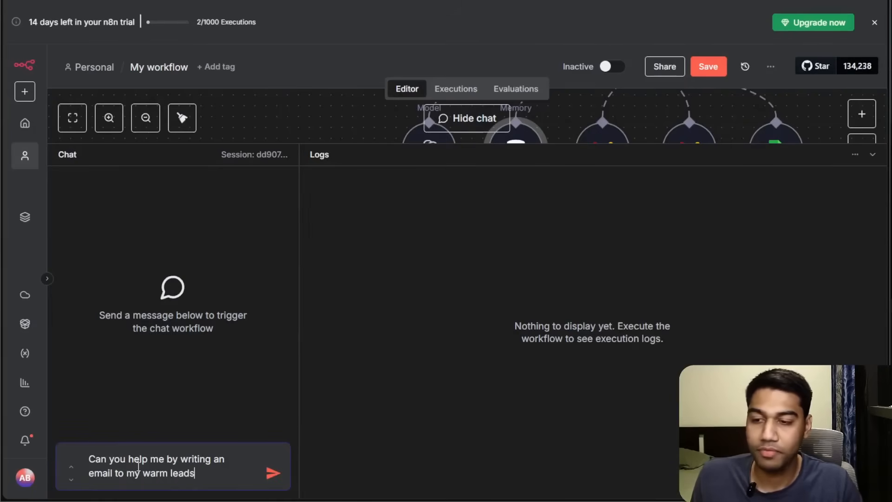
pyautogui.press('Return')
# Resize the panels and read through the agent's reply and its follow-up questions in the chat.
pyautogui.hotkey('ctrl', '-')
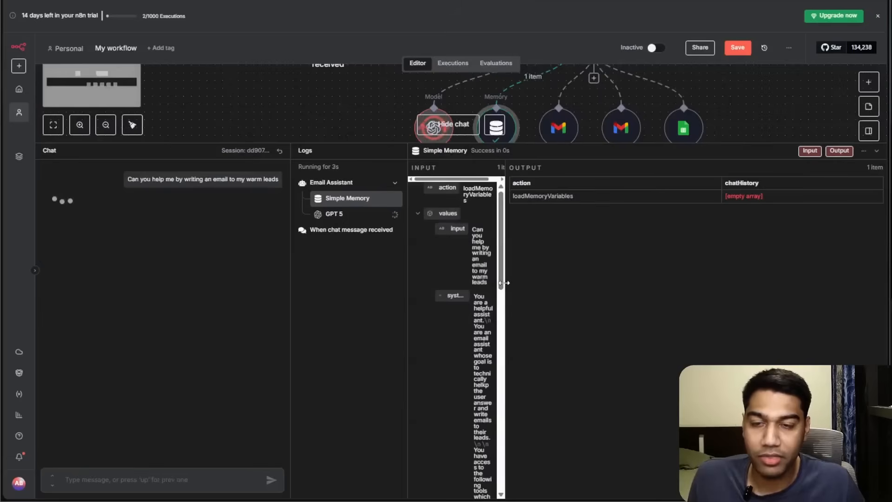
pyautogui.moveTo(505, 283); pyautogui.dragTo(648, 267)
pyautogui.moveTo(527, 143); pyautogui.dragTo(526, 256)
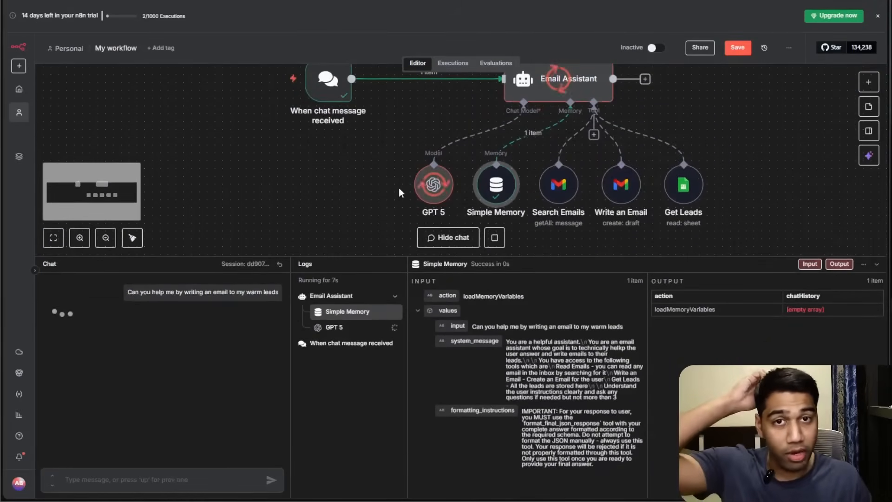
pyautogui.hotkey('ctrl', '+')
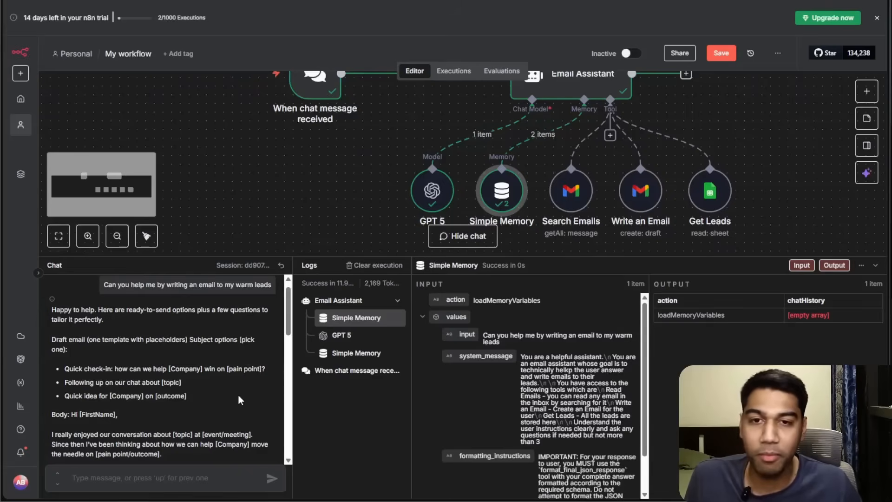
pyautogui.scroll(-15, 205, 373)
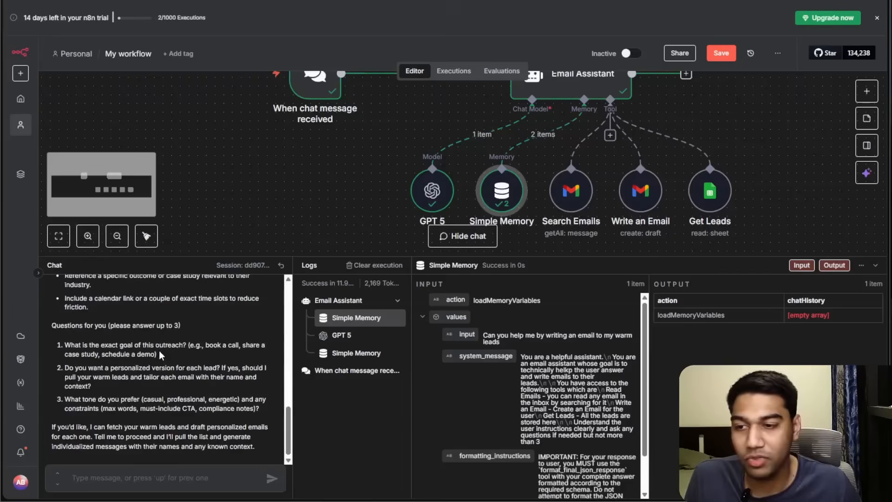
pyautogui.moveTo(102, 345); pyautogui.dragTo(216, 401)
pyautogui.click(211, 390)
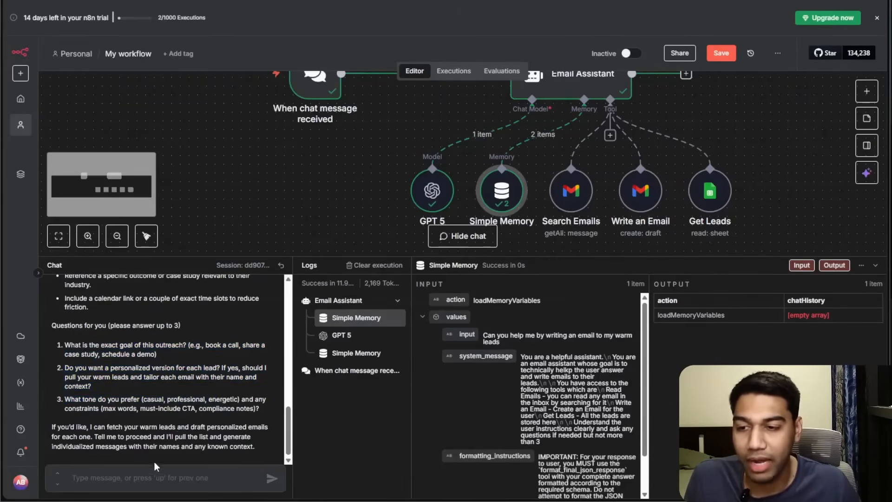
# Reply in the chat with "I don't know decide yourself but tell me which lead are we sending this to".
pyautogui.click(162, 482)
pyautogui.write('I d')
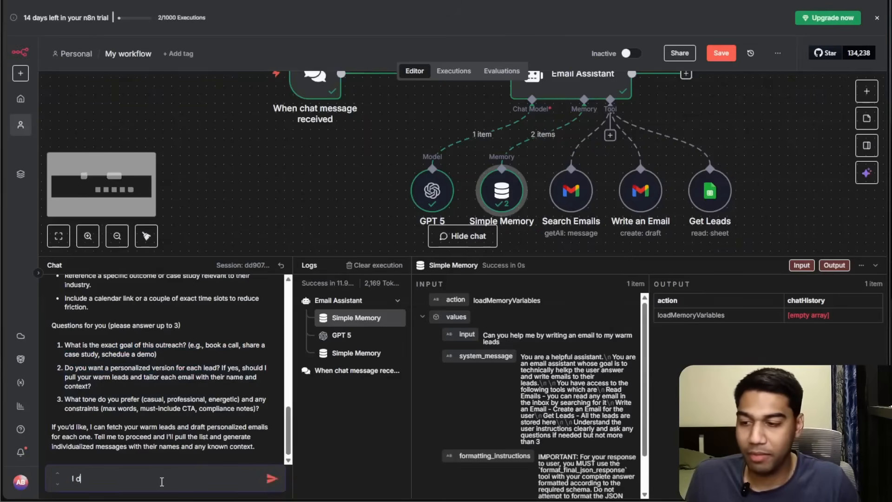
pyautogui.write("on't know de")
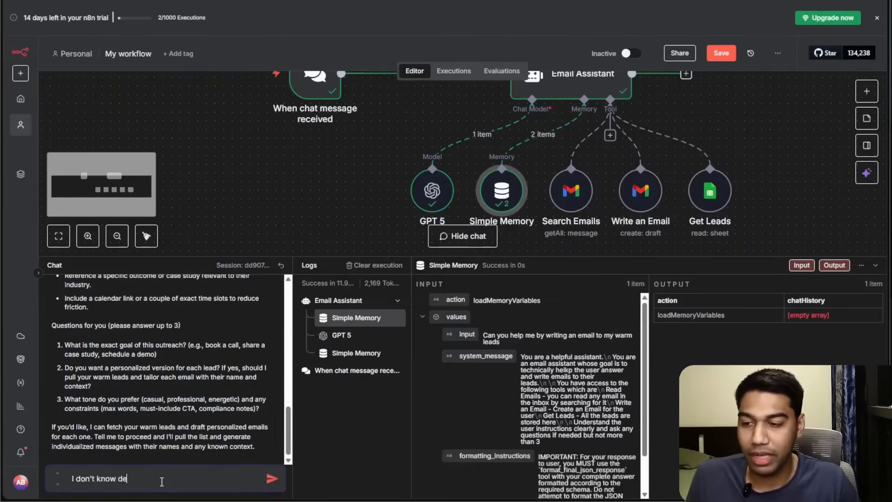
pyautogui.write('cide yourself but tell me w')
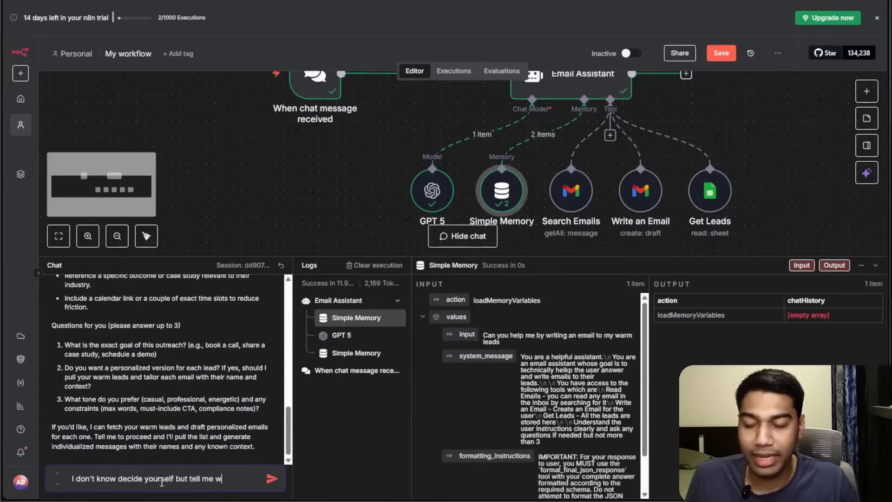
pyautogui.write('hich are w')
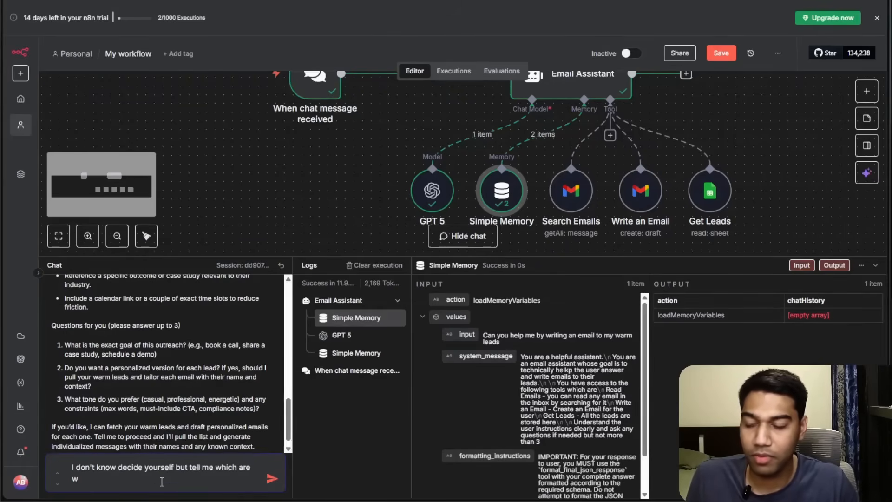
pyautogui.press('BackSpace')
pyautogui.press('BackSpace')
pyautogui.press('BackSpace')
pyautogui.press('BackSpace')
pyautogui.press('BackSpace')
pyautogui.press('BackSpace')
pyautogui.write('lead ar')
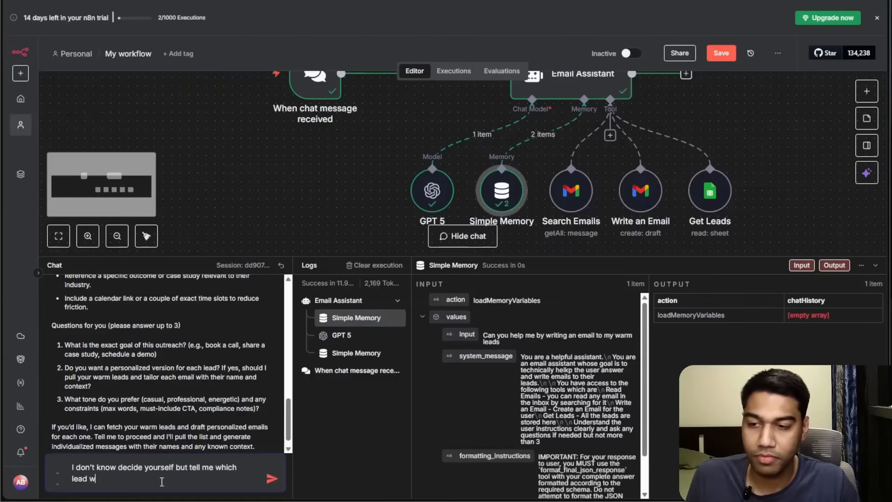
pyautogui.write('e we sending')
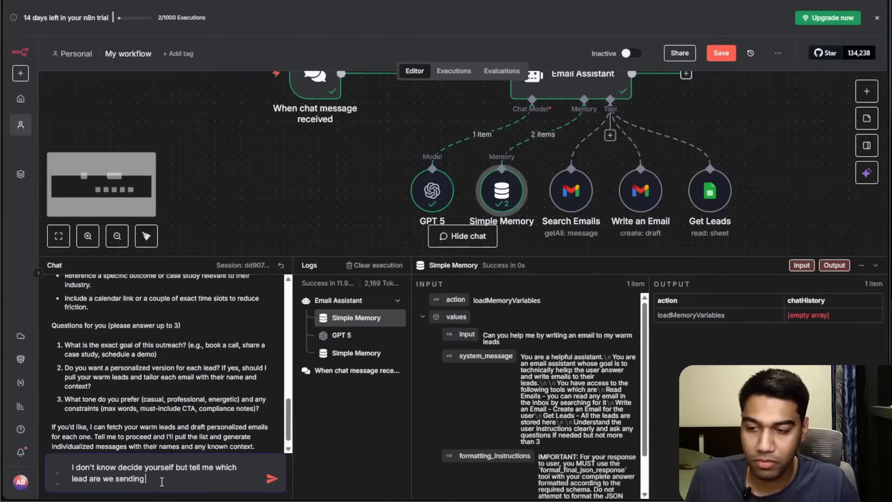
pyautogui.write(' this to')
pyautogui.press('Return')
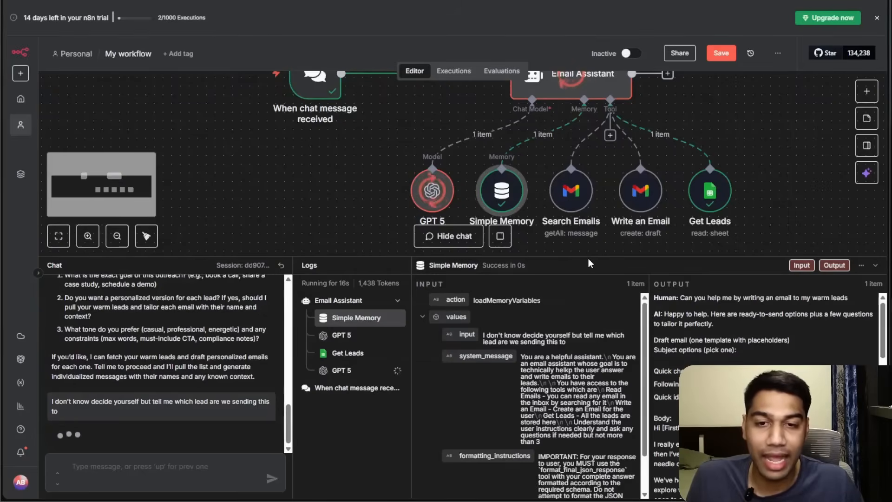
# Inspect the execution log entries for the GPT 5 and Write an Email tool runs.
pyautogui.moveTo(586, 256); pyautogui.dragTo(586, 241)
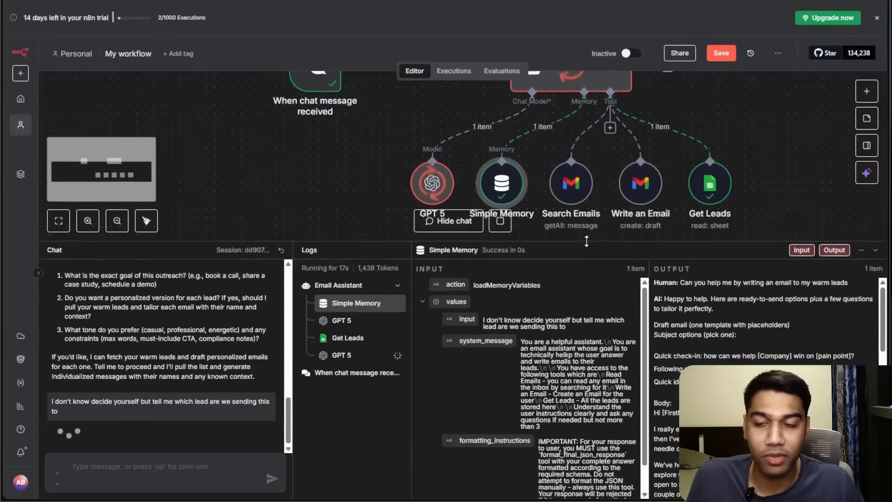
pyautogui.click(331, 356)
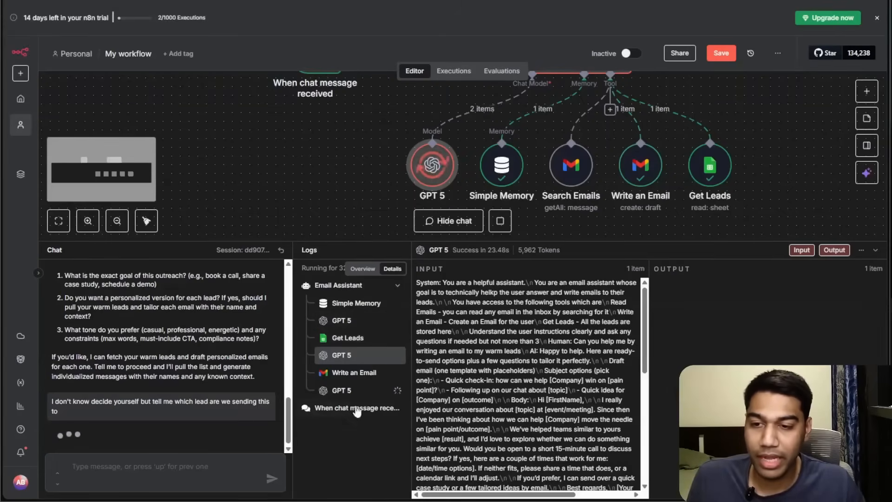
pyautogui.click(352, 378)
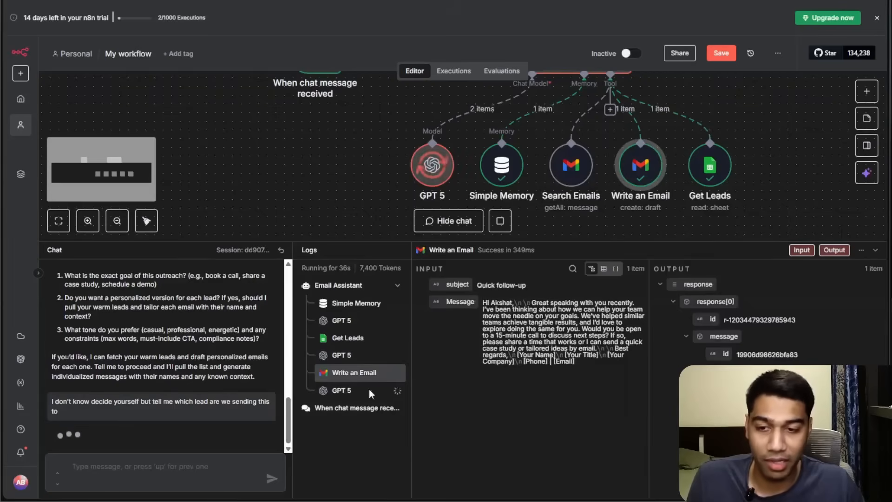
pyautogui.click(344, 392)
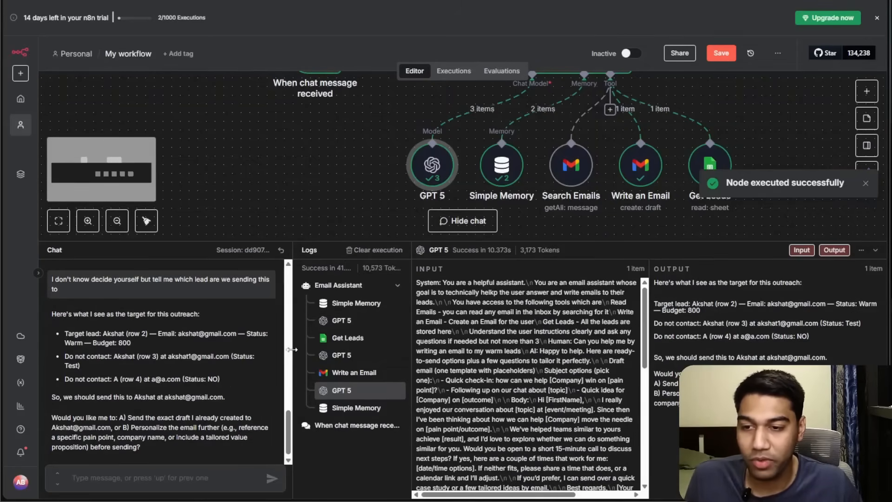
# Enlarge the chat and read the agent's answer naming the target lead and the leads not to contact.
pyautogui.moveTo(294, 349); pyautogui.dragTo(473, 381)
pyautogui.hotkey('ctrl', '+')
pyautogui.hotkey('ctrl', '+')
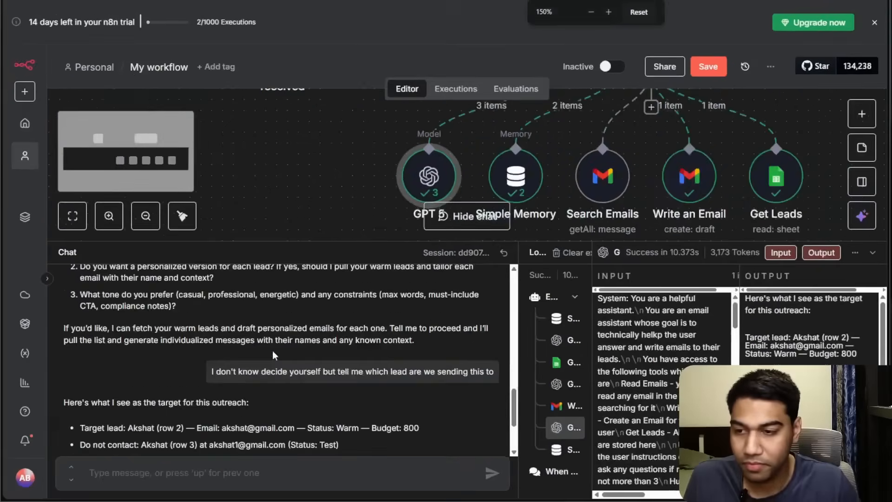
pyautogui.scroll(-3, 323, 331)
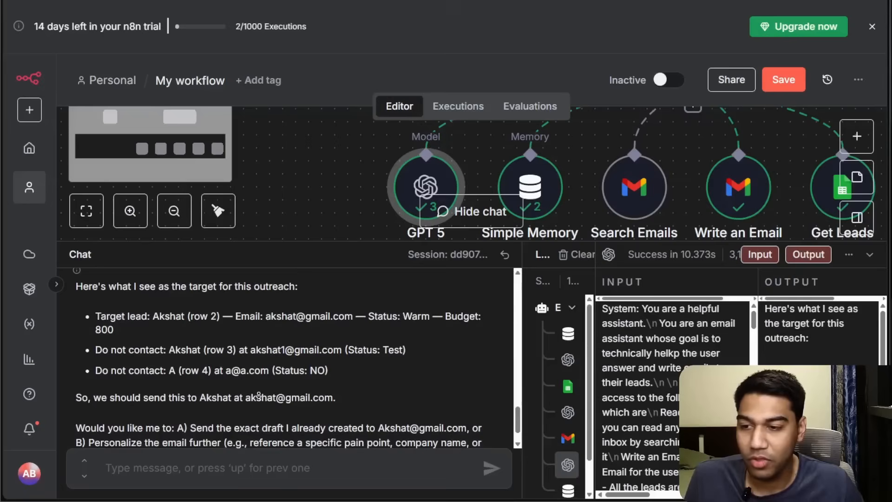
pyautogui.scroll(-1, 259, 394)
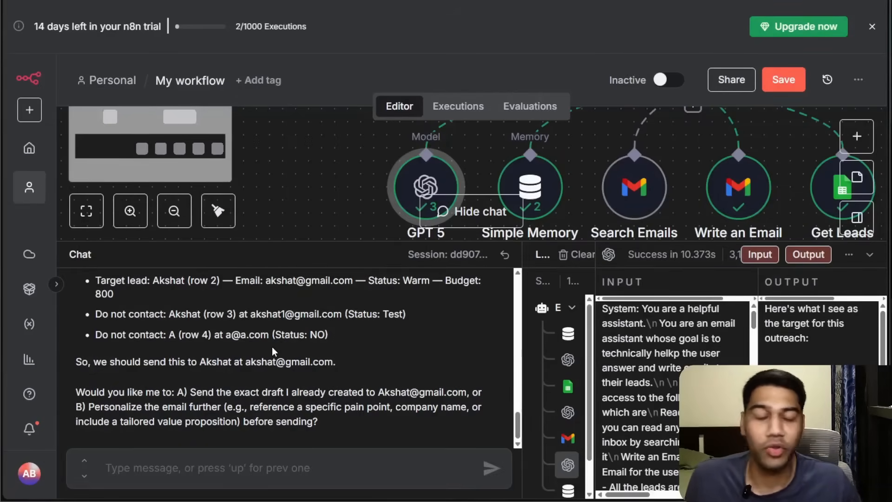
pyautogui.moveTo(302, 241); pyautogui.dragTo(276, 304)
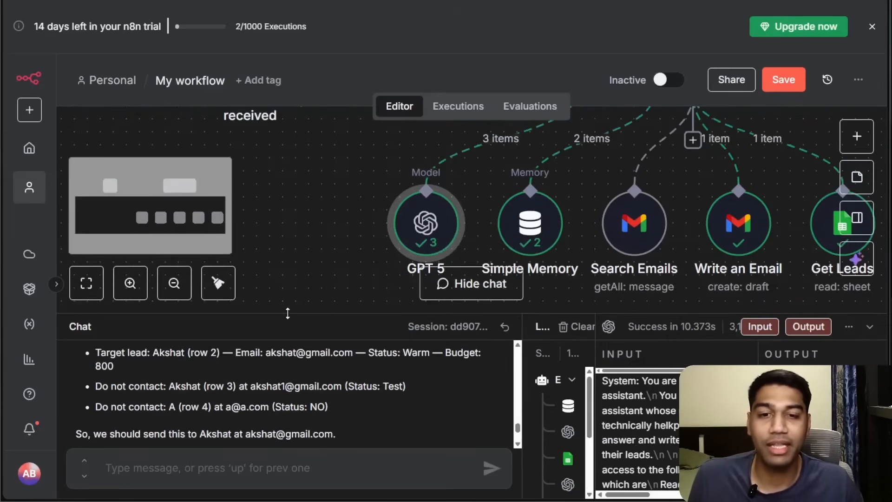
pyautogui.hotkey('ctrl', '0')
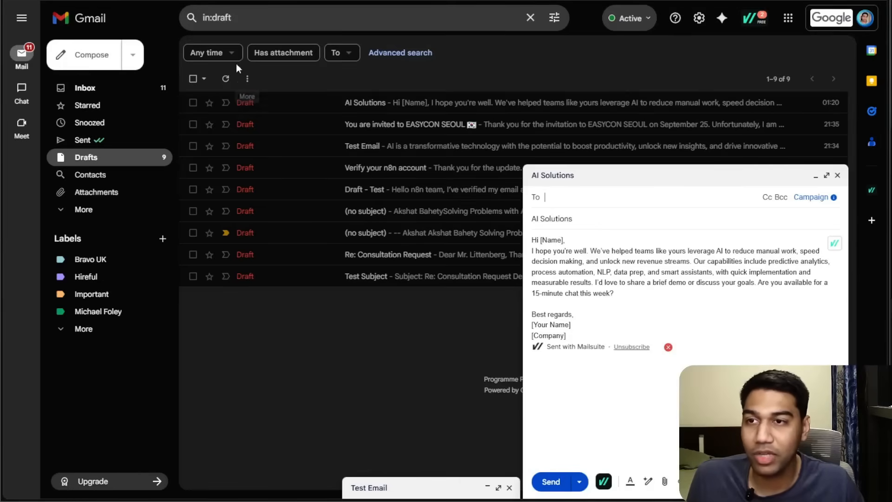
# Switch to Gmail, refresh the drafts list and open the new Quick follow-up draft to review its text.
pyautogui.click(226, 79)
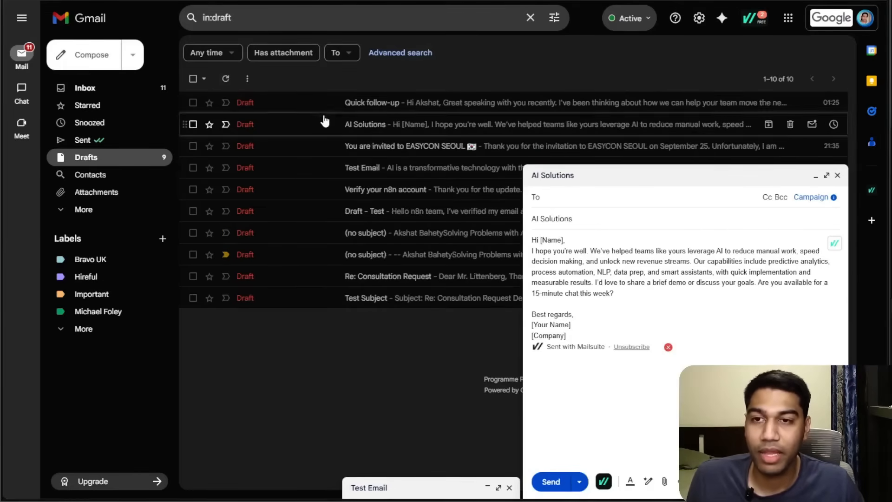
pyautogui.click(325, 103)
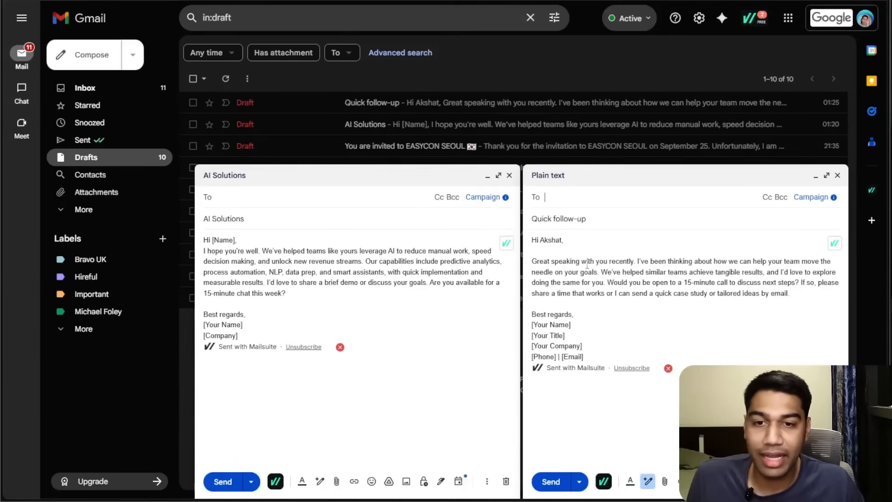
pyautogui.click(509, 175)
pyautogui.click(567, 240)
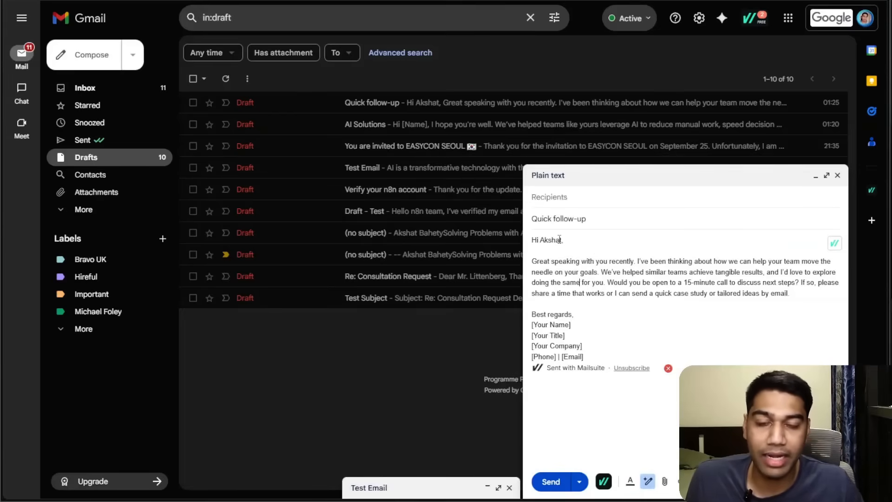
pyautogui.click(613, 269)
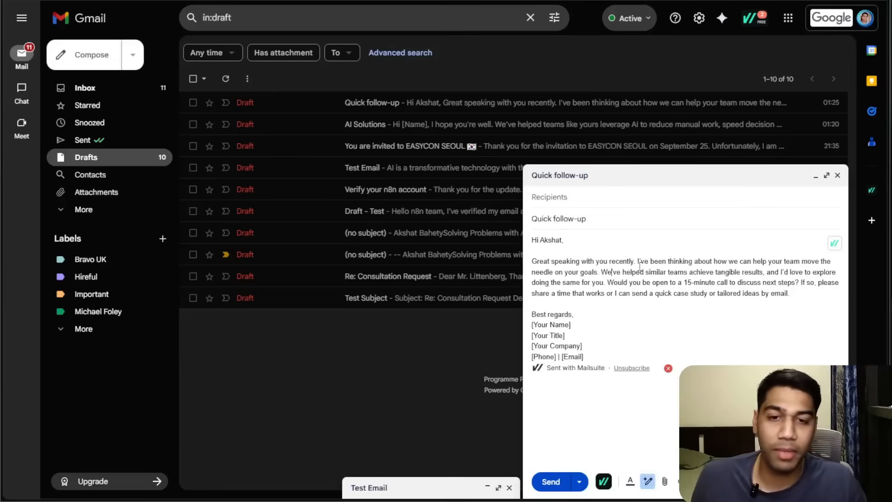
pyautogui.moveTo(790, 297); pyautogui.dragTo(590, 252)
pyautogui.click(648, 265)
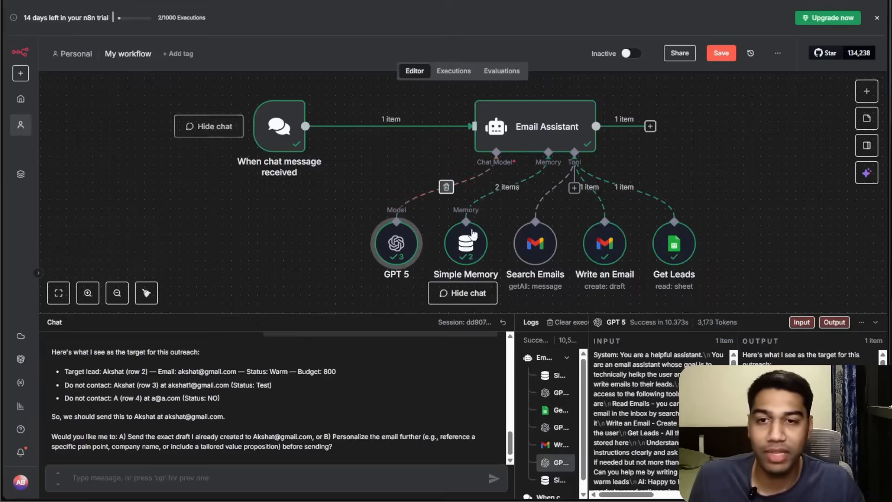
# Recentre the workflow on the canvas and save the workflow.
pyautogui.moveTo(746, 156); pyautogui.dragTo(711, 201)
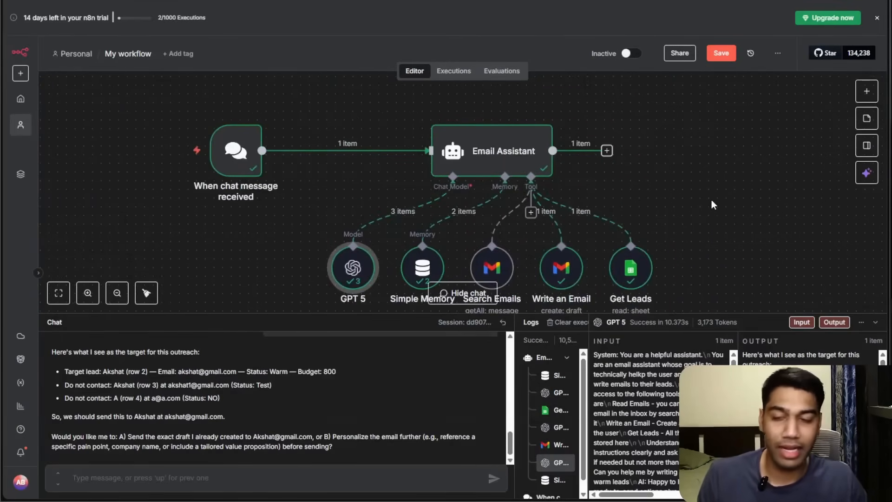
pyautogui.moveTo(701, 194); pyautogui.dragTo(670, 153)
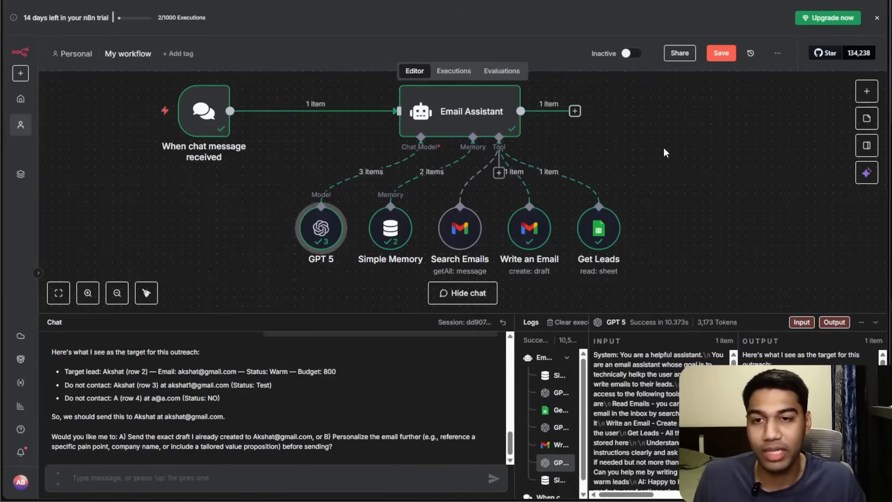
pyautogui.hotkey('ctrl', 's')
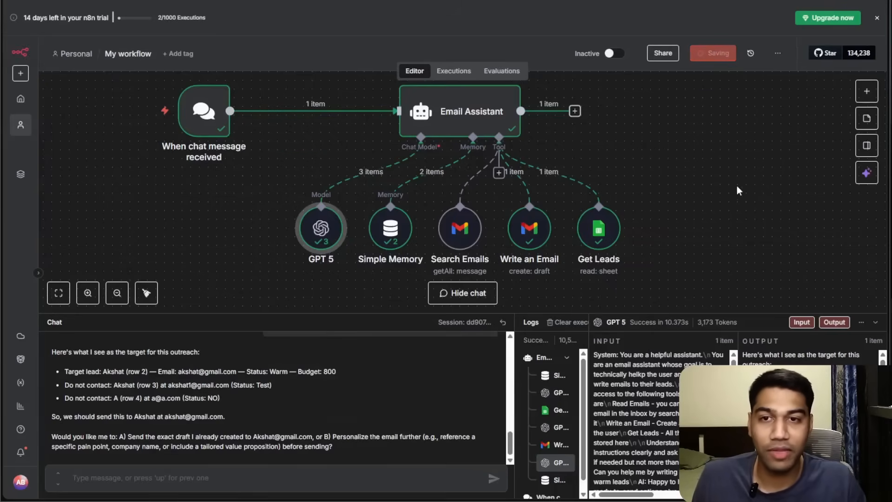
# Switch to the n8n Complete Masterclass mind map and browse the course outline.
pyautogui.scroll(2, 635, 174)
pyautogui.hscroll(-2, 635, 174)
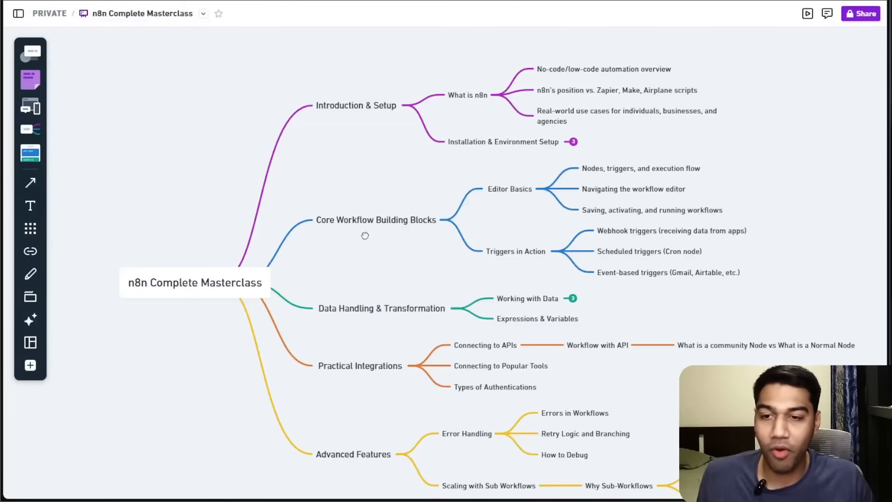
pyautogui.scroll(-3, 368, 252)
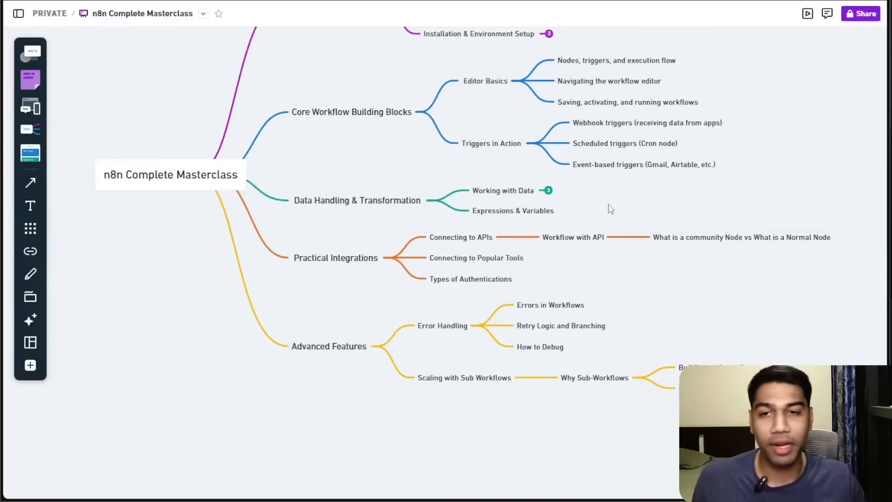
pyautogui.scroll(3, 610, 209)
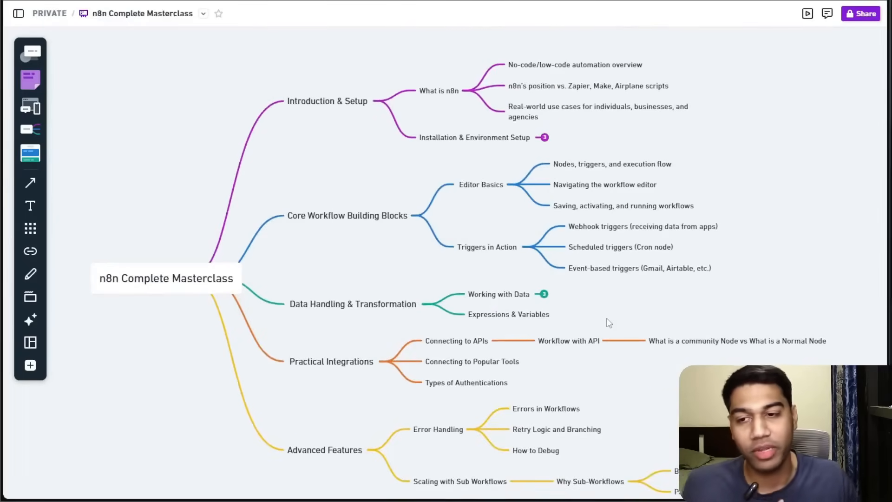
pyautogui.scroll(-2, 598, 276)
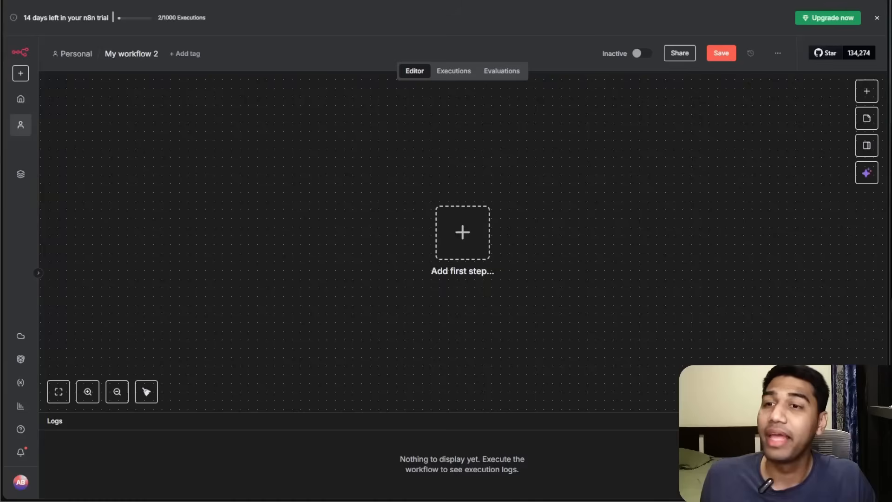
# Add an HTTP Request node as the first step of a new workflow and return to the canvas.
pyautogui.click(451, 233)
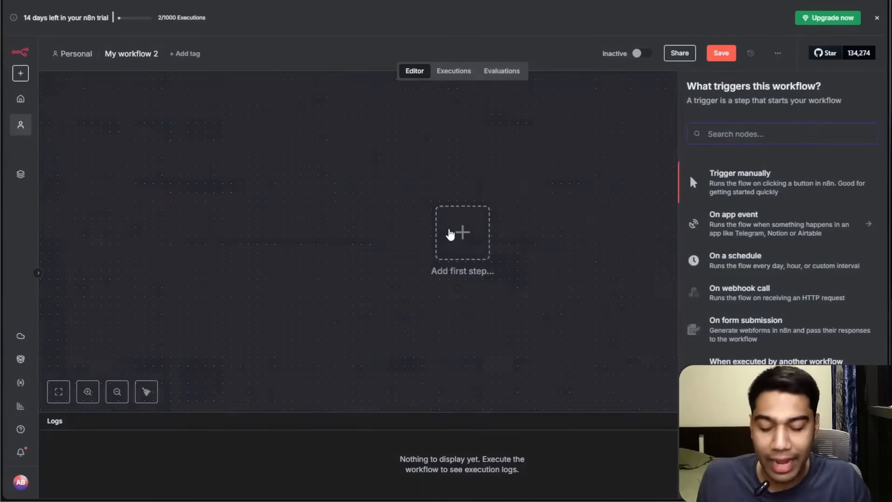
pyautogui.write('http')
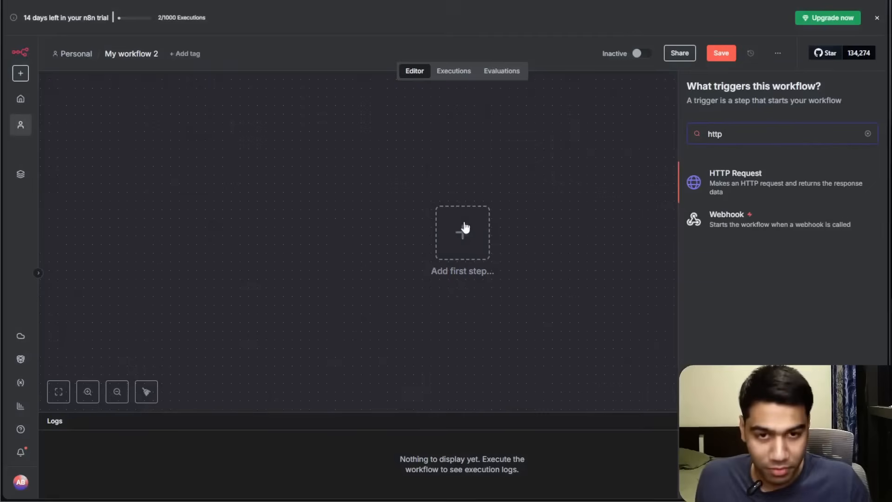
pyautogui.click(777, 195)
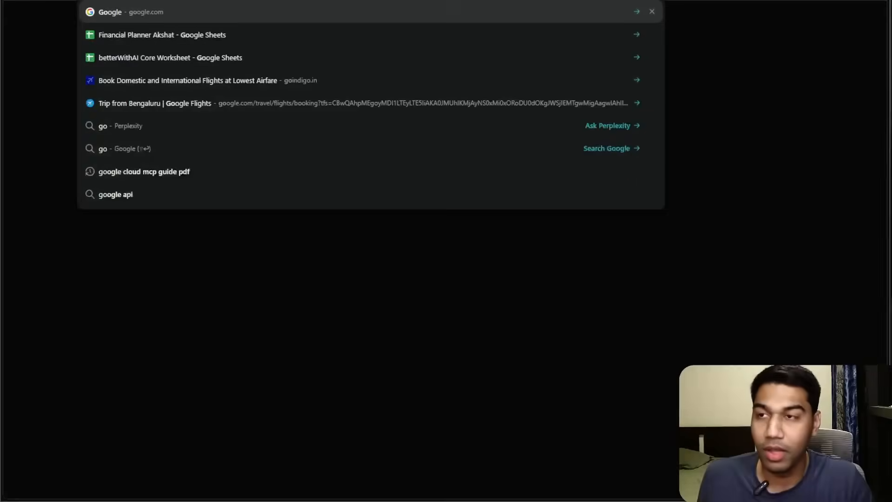
pyautogui.press('Return')
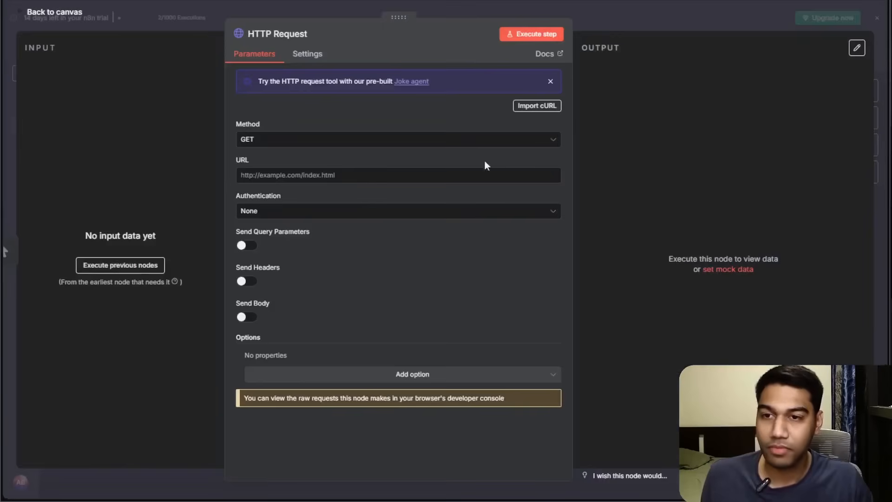
pyautogui.click(629, 26)
# Browse the list of app action nodes available after the HTTP Request node.
pyautogui.click(637, 240)
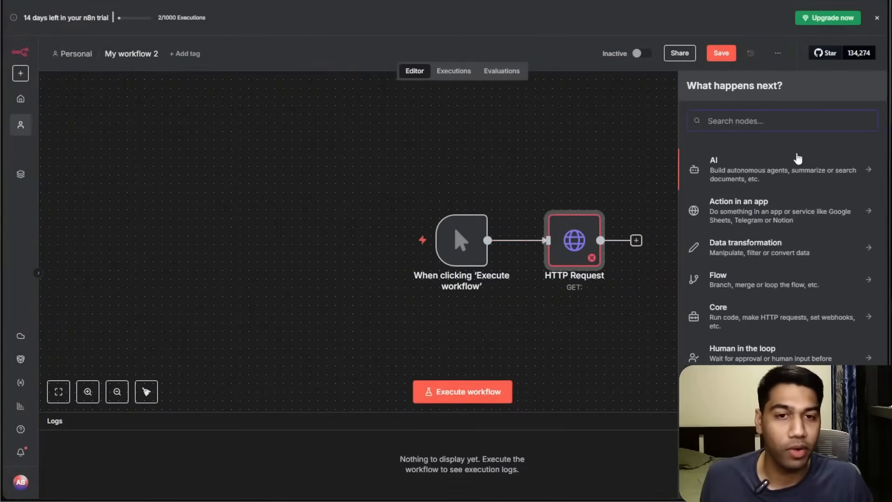
pyautogui.click(787, 217)
pyautogui.scroll(-12, 802, 218)
pyautogui.scroll(-15, 805, 214)
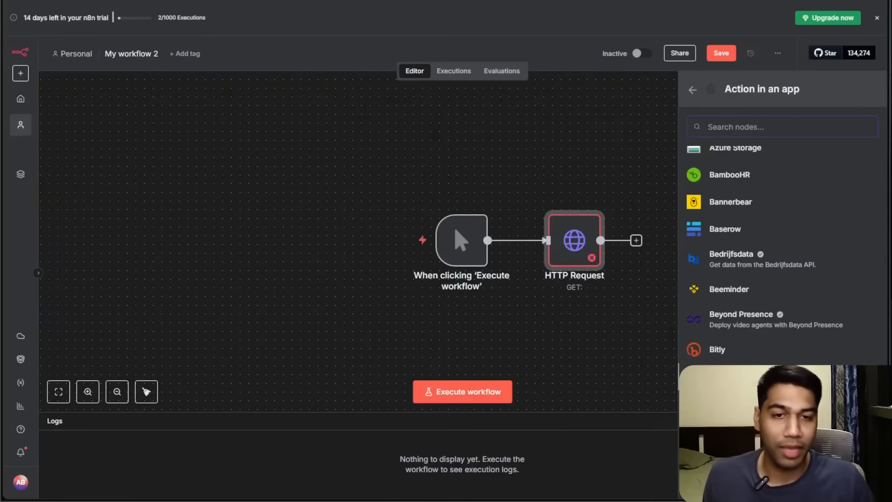
pyautogui.scroll(-8, 795, 191)
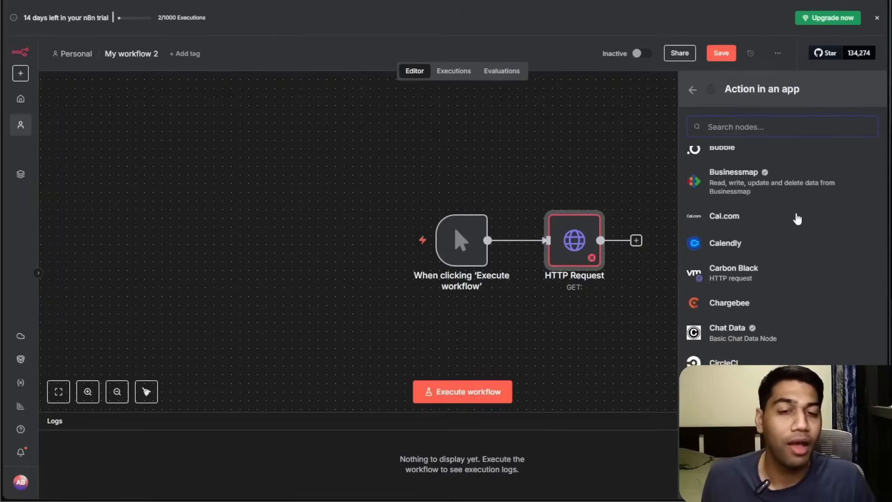
pyautogui.scroll(-3, 797, 219)
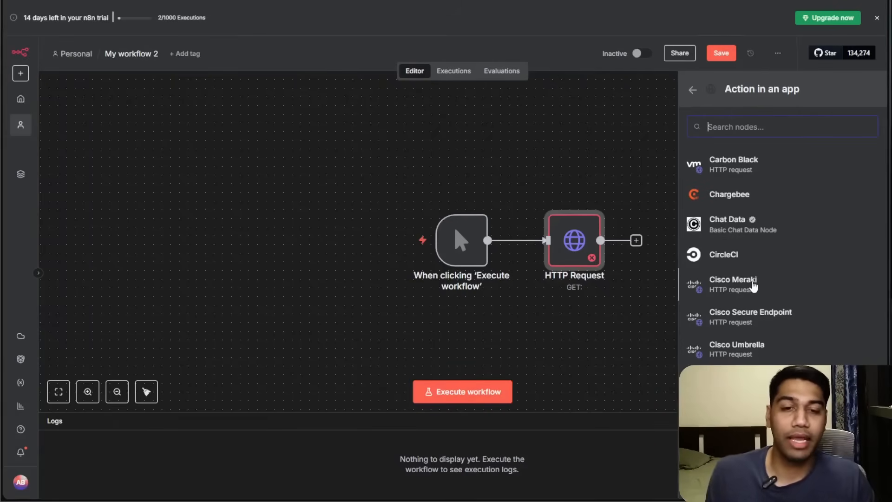
pyautogui.click(547, 142)
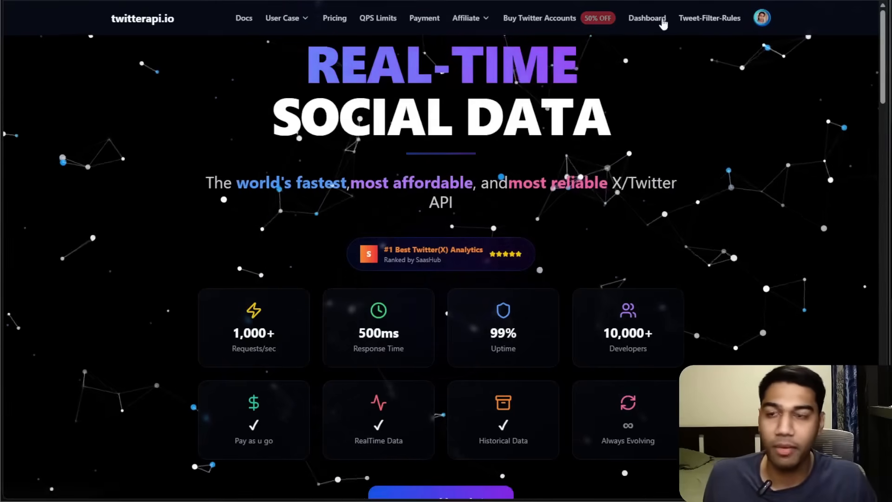
# Open the twitterapi.io docs and copy the cURL command for the Get Community Tweets endpoint.
pyautogui.click(243, 19)
pyautogui.scroll(-5, 314, 193)
pyautogui.scroll(6, 325, 181)
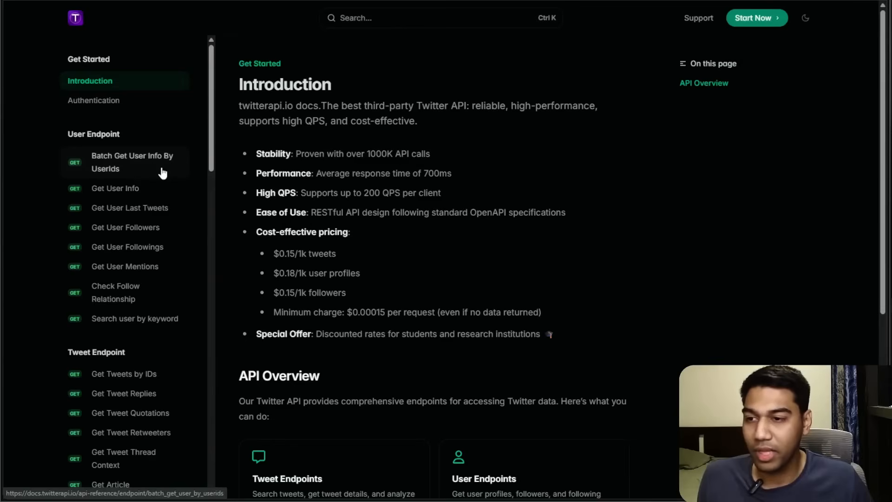
pyautogui.scroll(-5, 163, 168)
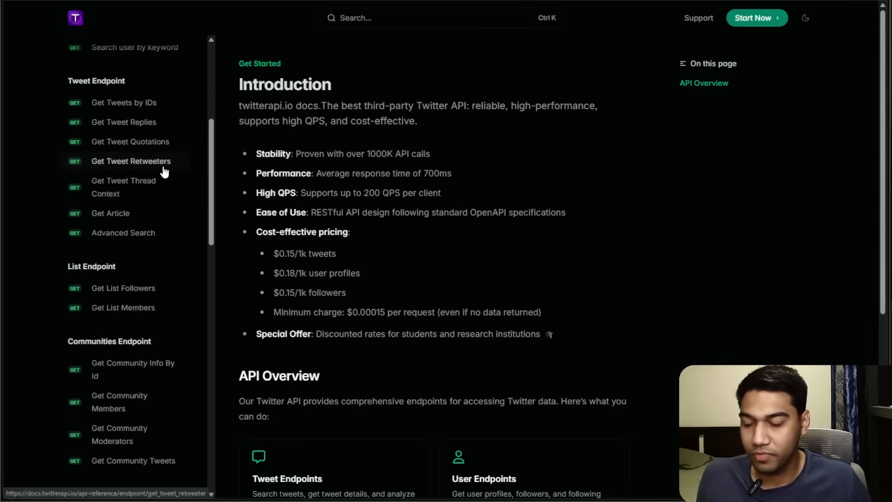
pyautogui.scroll(-4, 163, 172)
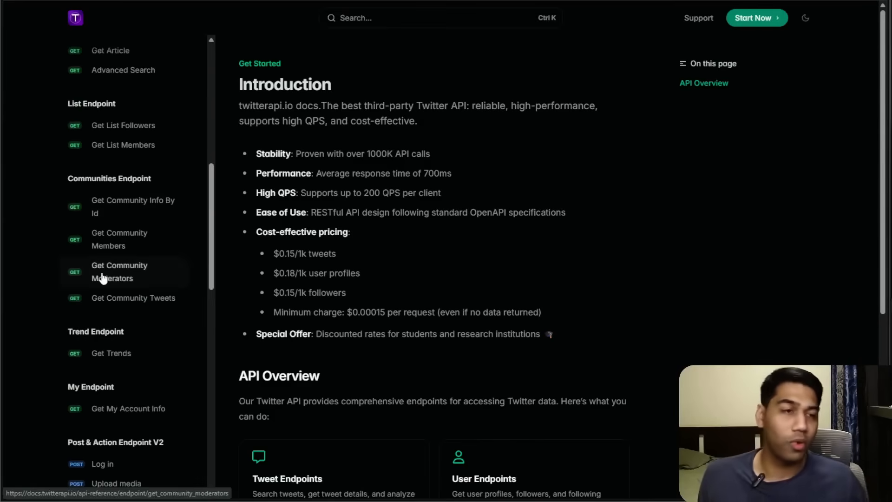
pyautogui.click(144, 296)
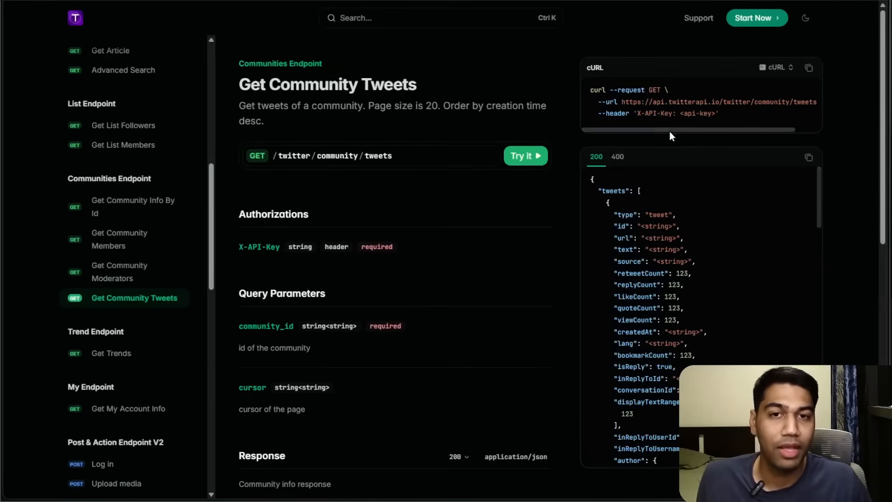
pyautogui.moveTo(670, 131); pyautogui.dragTo(718, 134)
pyautogui.hscroll(-3, 692, 123)
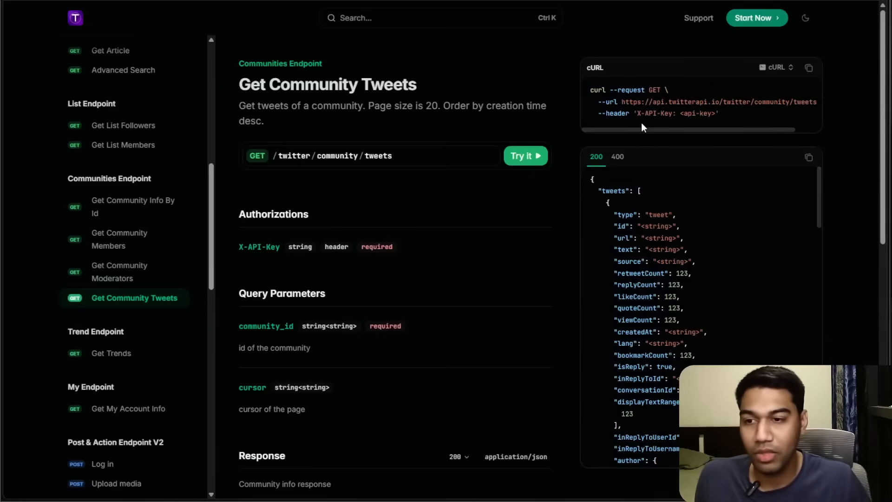
pyautogui.click(809, 68)
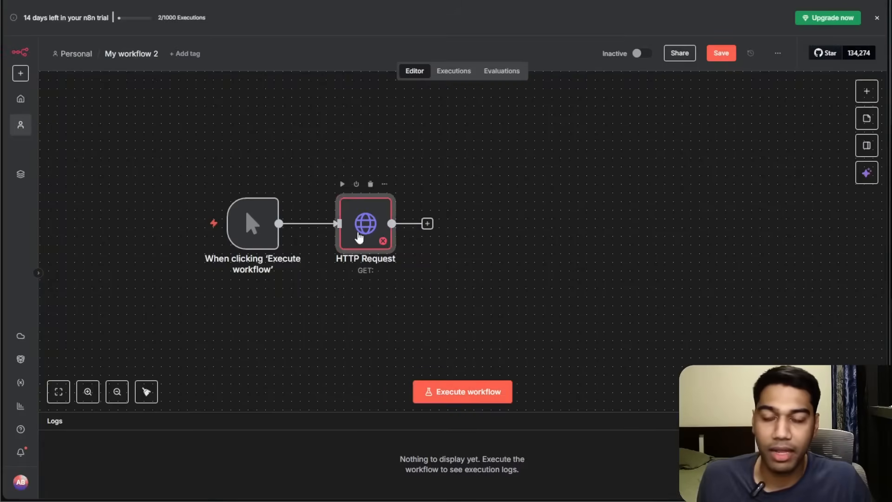
# Import the copied cURL command into the HTTP Request node.
pyautogui.doubleClick(360, 237)
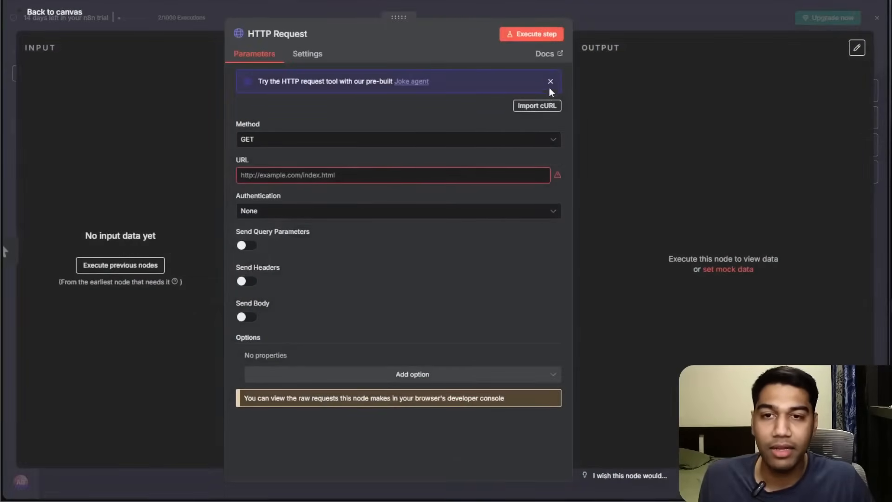
pyautogui.click(524, 110)
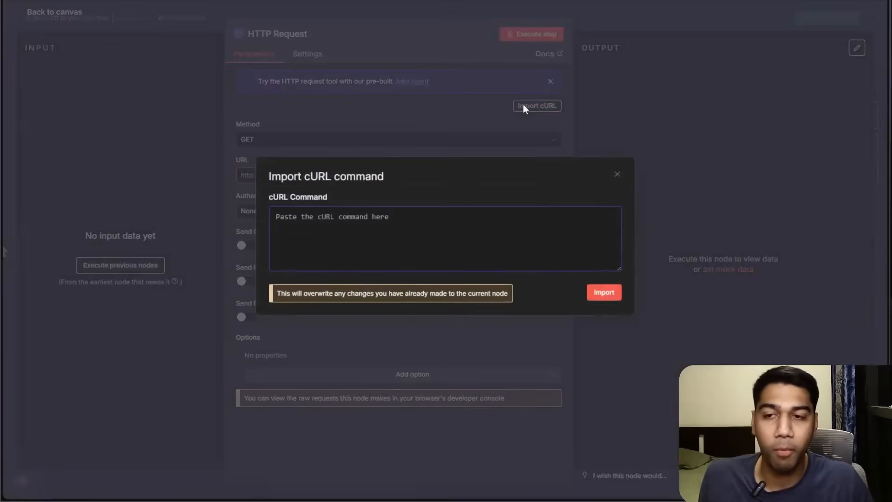
pyautogui.hotkey('ctrl', 'v')
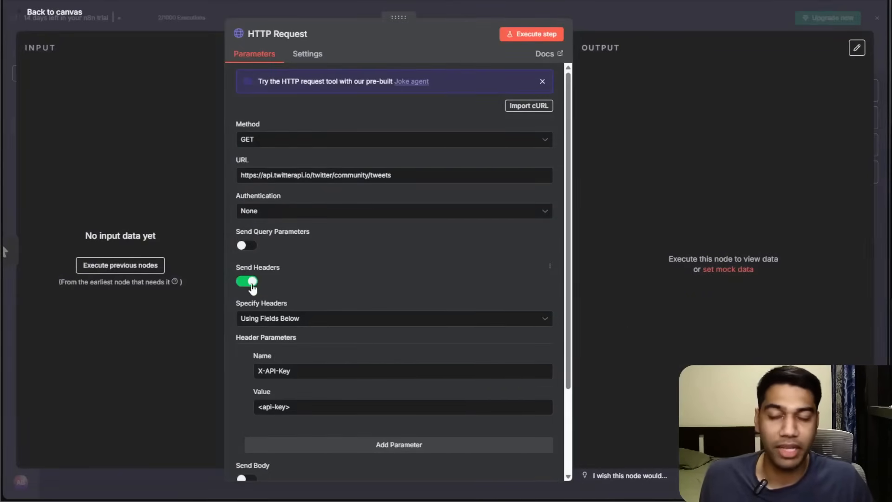
pyautogui.scroll(-2, 332, 259)
pyautogui.scroll(2, 327, 273)
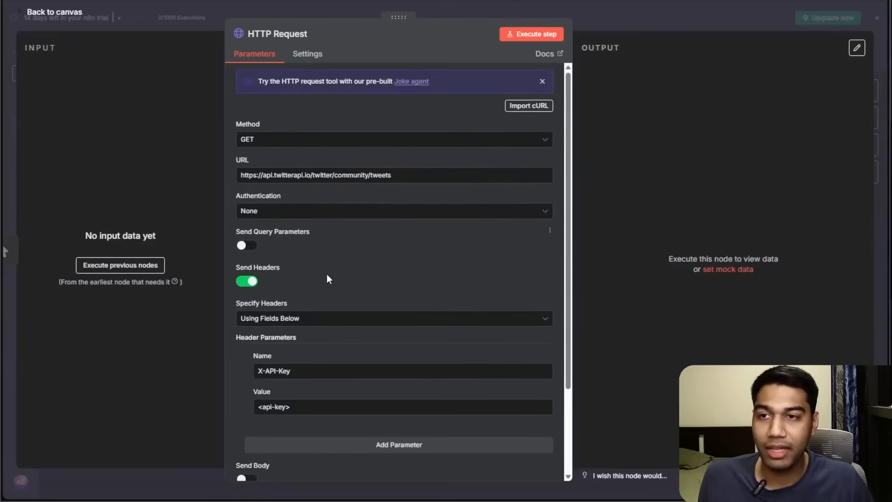
# Copy the API key from the twitterapi.io dashboard.
pyautogui.click(299, 211)
pyautogui.click(298, 212)
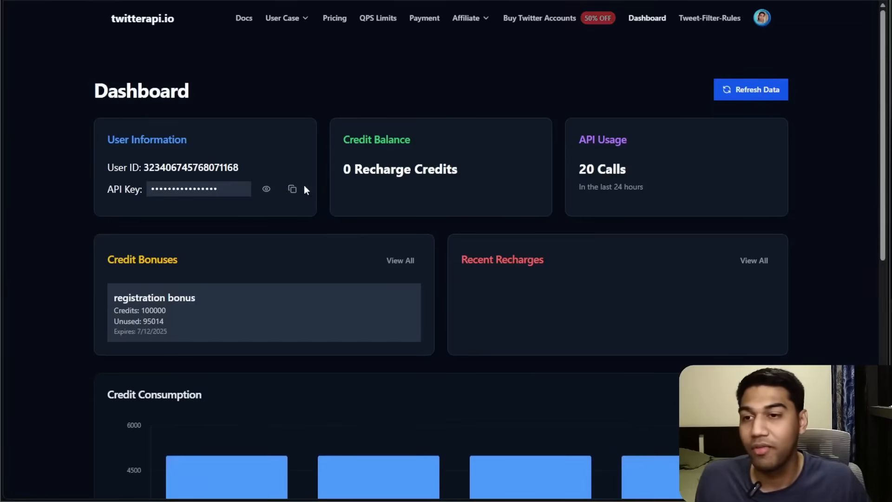
pyautogui.click(293, 189)
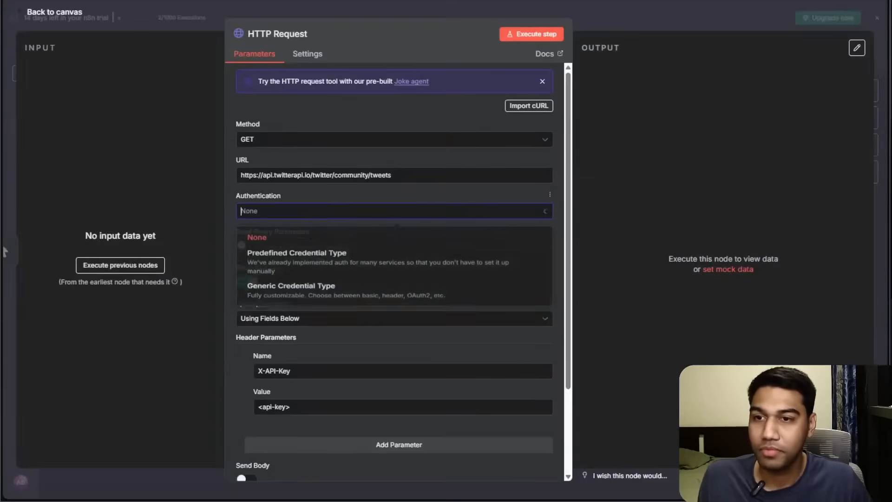
pyautogui.click(151, 193)
# Replace the X-API-Key header's placeholder value with the API key.
pyautogui.scroll(-3, 293, 305)
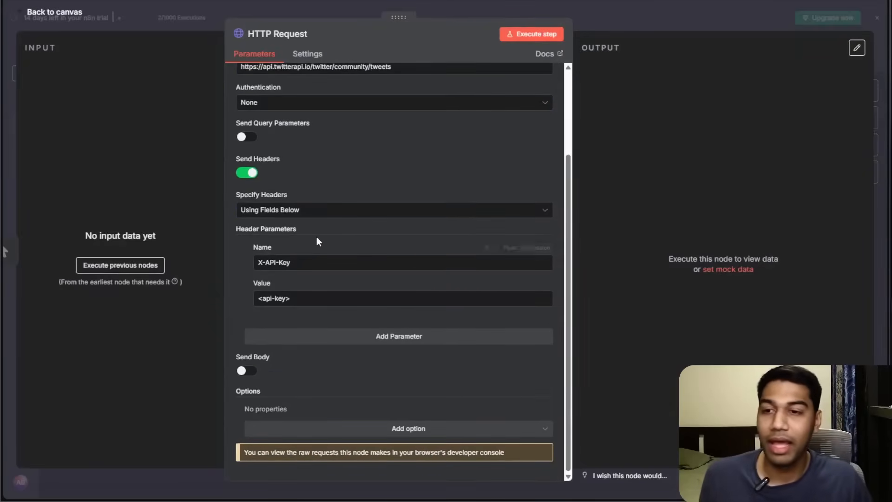
pyautogui.click(296, 301)
pyautogui.hotkey('ctrl', 'a')
pyautogui.write('sdopkfj;sldkfja;lksdjfa;klsdjf')
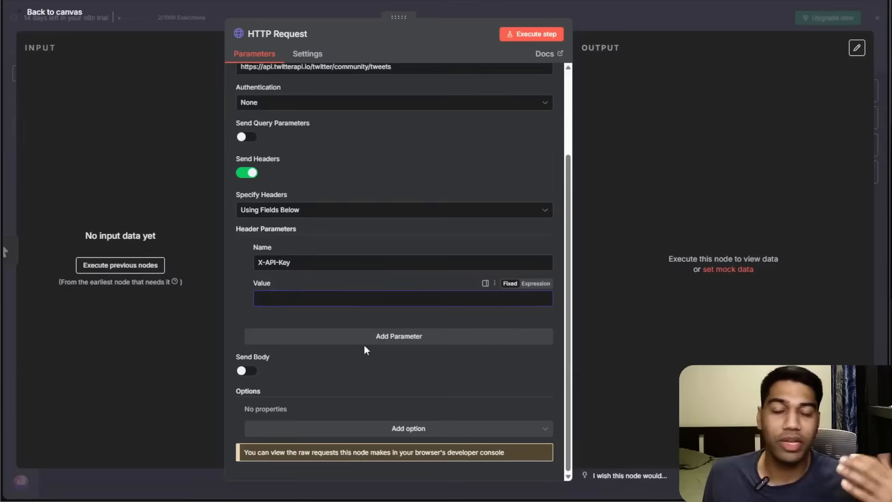
pyautogui.scroll(3, 364, 347)
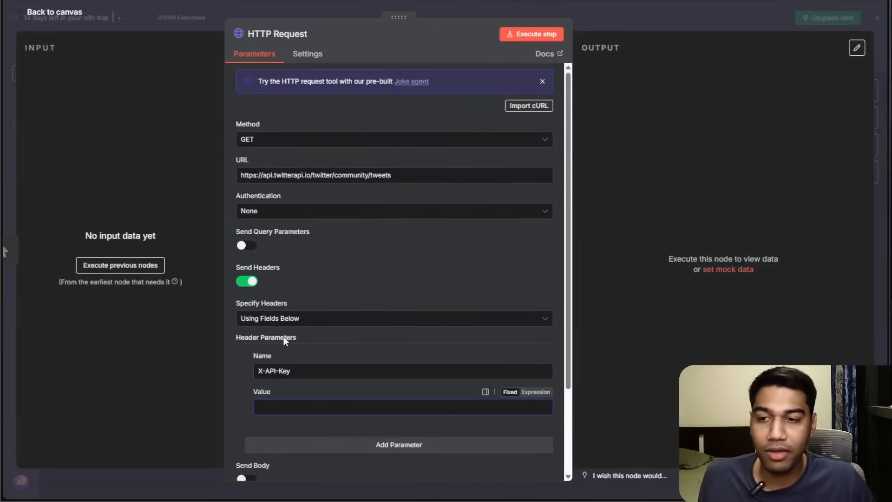
pyautogui.hotkey('ctrl', '+')
pyautogui.scroll(-3, 302, 253)
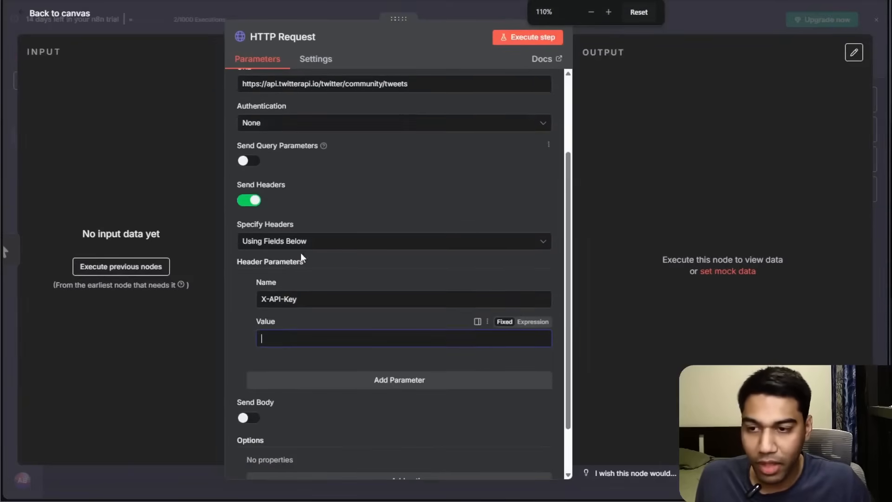
pyautogui.moveTo(238, 223); pyautogui.dragTo(292, 219)
pyautogui.click(311, 262)
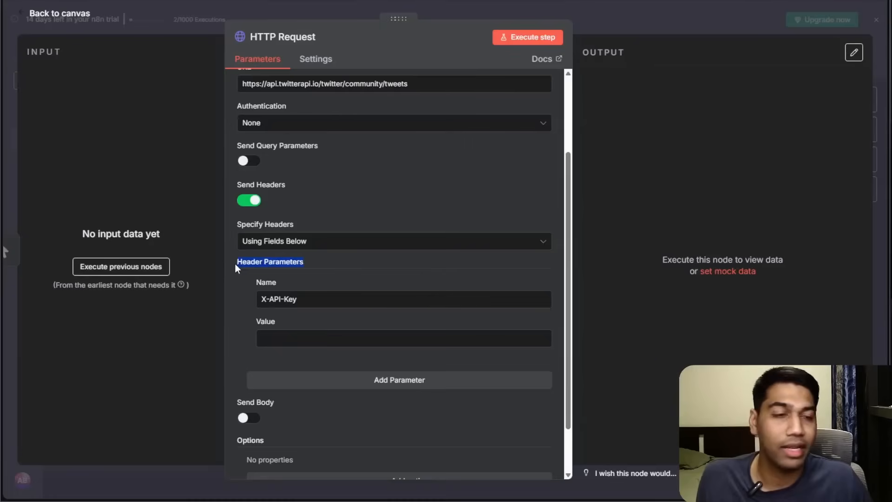
pyautogui.scroll(1, 317, 188)
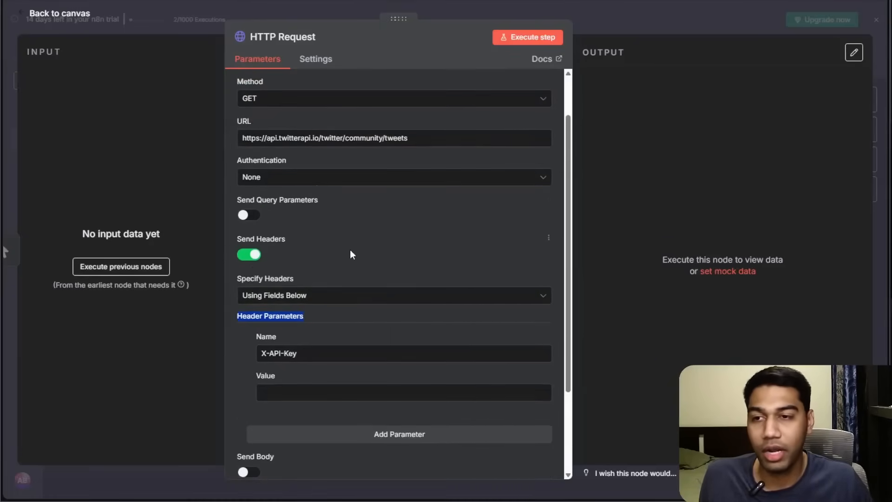
# Set the node's authentication to Generic Credential Type with Header Auth.
pyautogui.click(305, 319)
pyautogui.click(290, 181)
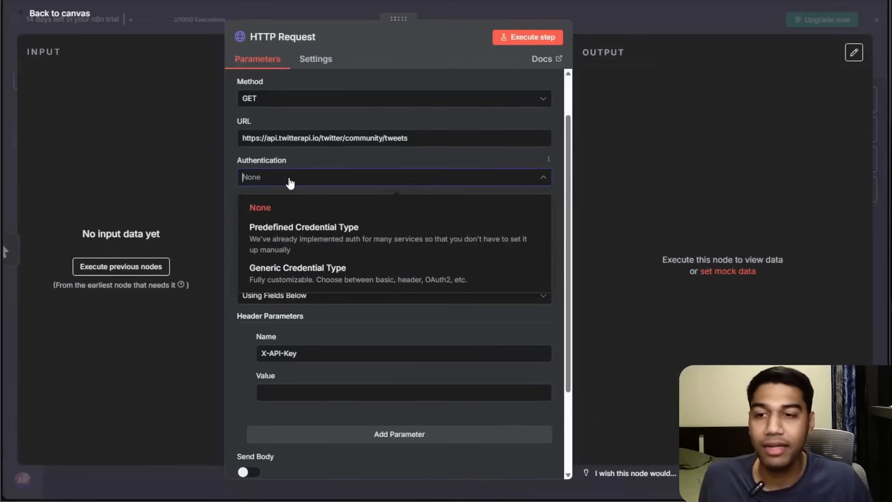
pyautogui.click(328, 279)
pyautogui.click(299, 218)
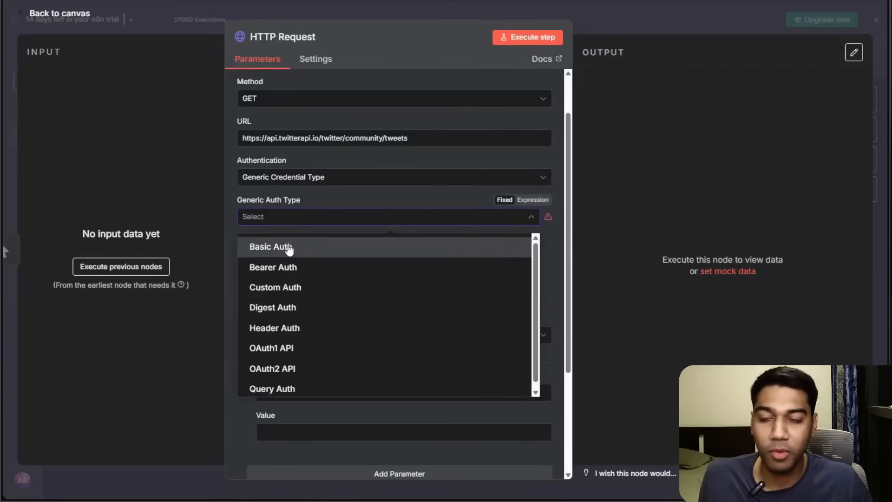
pyautogui.click(289, 334)
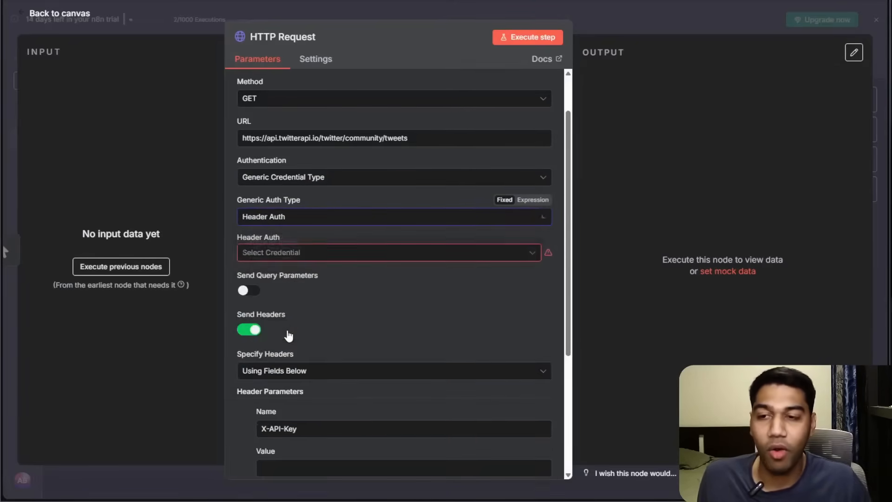
pyautogui.scroll(-4, 375, 325)
pyautogui.scroll(2, 376, 325)
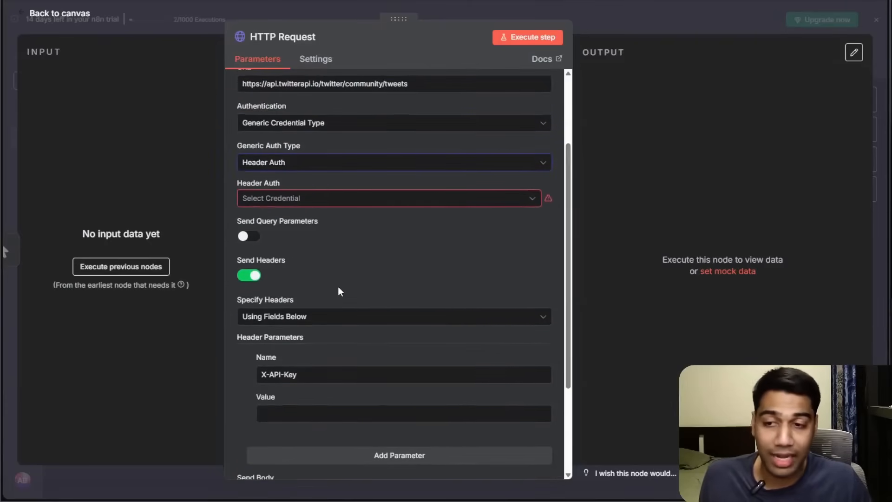
pyautogui.click(319, 198)
pyautogui.click(310, 227)
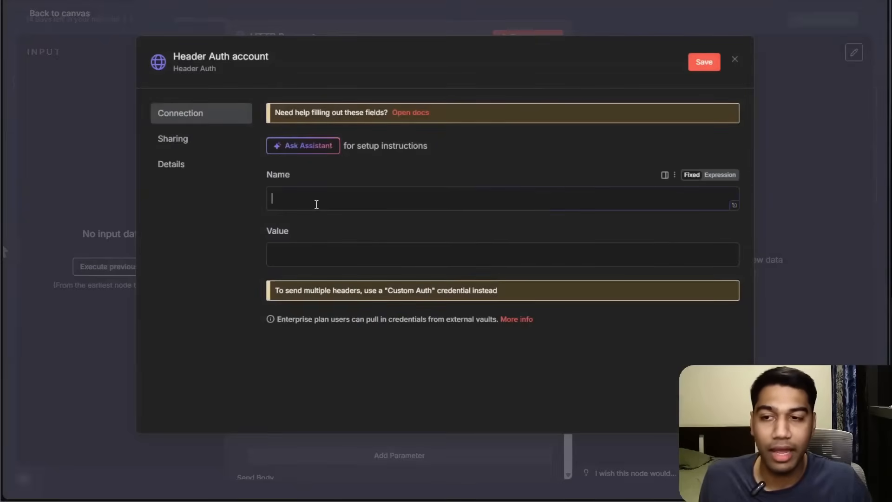
pyautogui.click(734, 59)
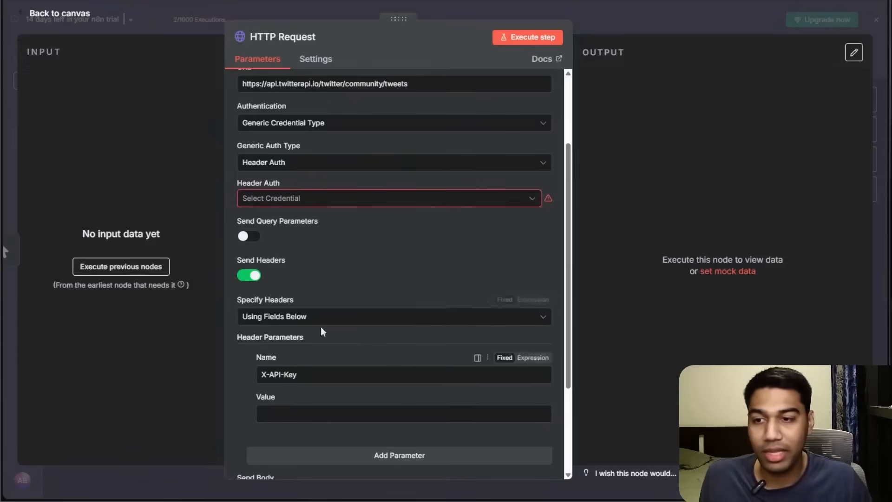
# Clear the X-API-Key name from the node's header parameter.
pyautogui.tripleClick(312, 374)
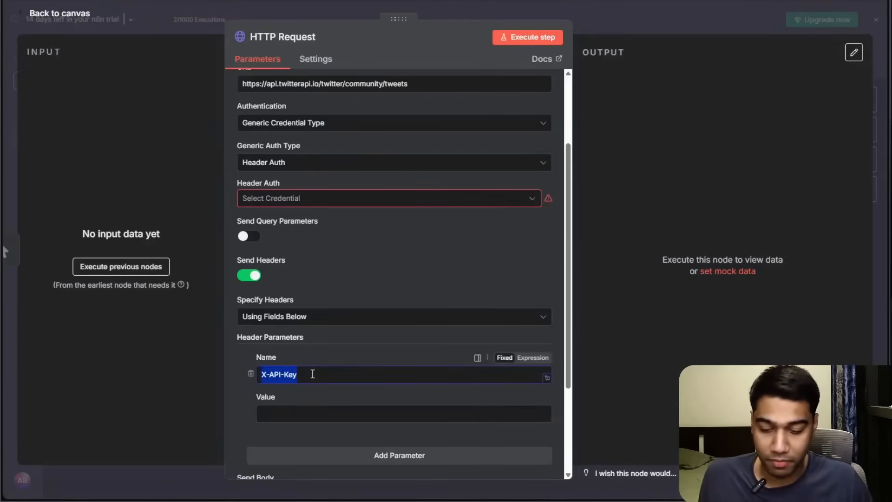
pyautogui.press('BackSpace')
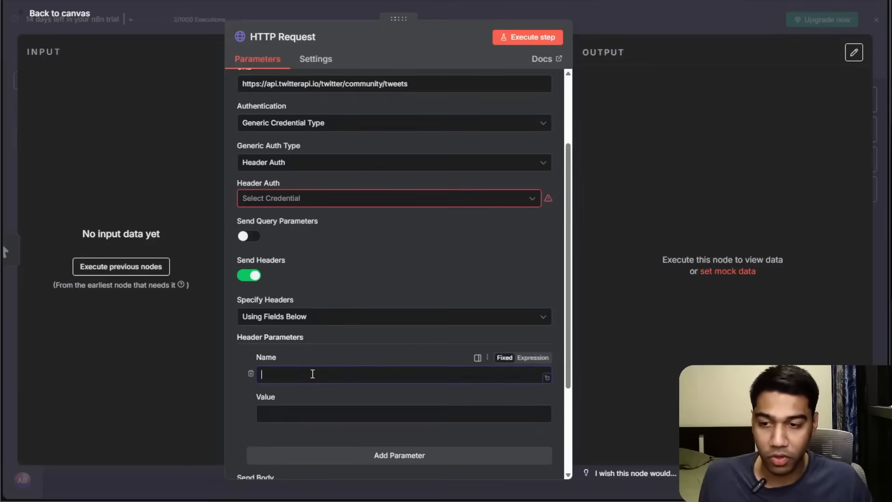
# Create a new Header Auth credential and set its header name to X-API-Key.
pyautogui.click(283, 198)
pyautogui.click(286, 227)
pyautogui.click(342, 197)
pyautogui.hotkey('ctrl', 'v')
pyautogui.hotkey('ctrl', 'v')
pyautogui.hotkey('ctrl', 'a')
pyautogui.press('BackSpace')
pyautogui.hotkey('ctrl', 'v')
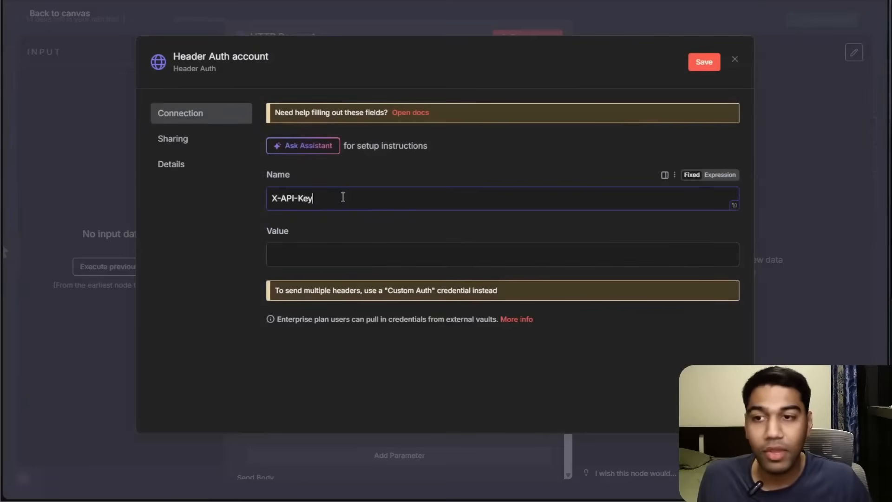
# Copy the API key from the twitterapi.io dashboard and paste it as the credential's header value.
pyautogui.click(344, 247)
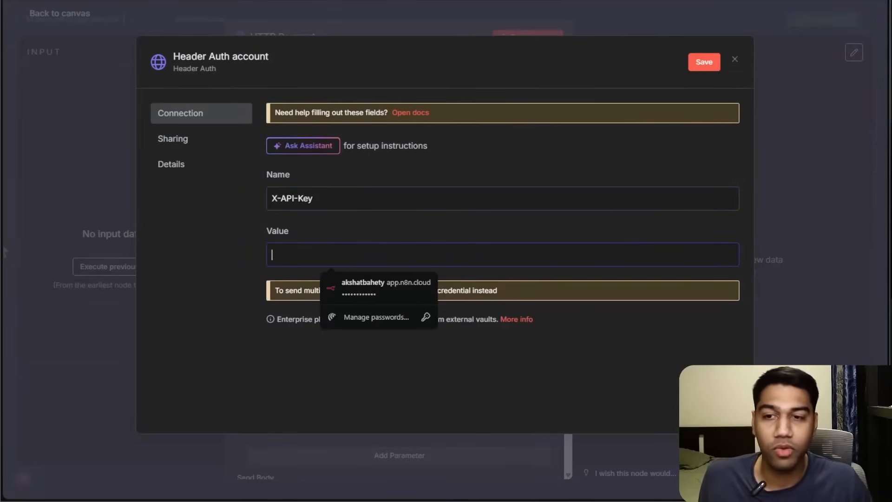
pyautogui.click(743, 0)
pyautogui.click(409, 1)
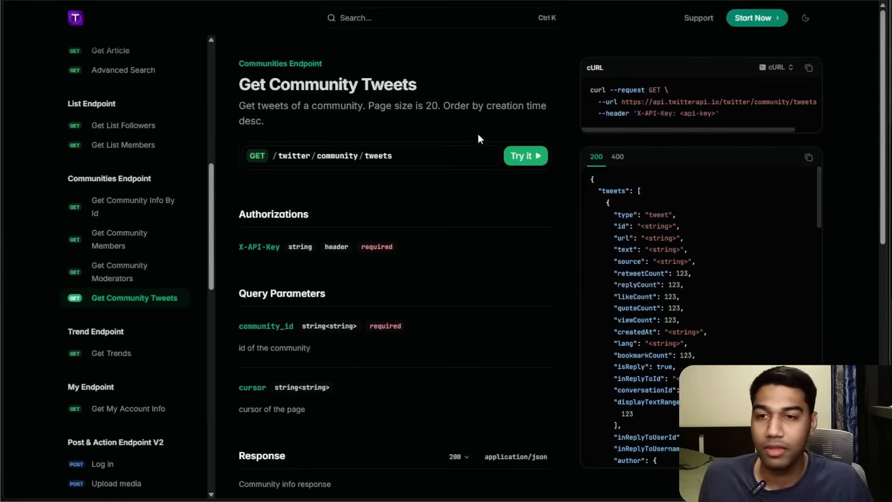
pyautogui.hotkey('ctrl', 'Tab')
pyautogui.click(293, 188)
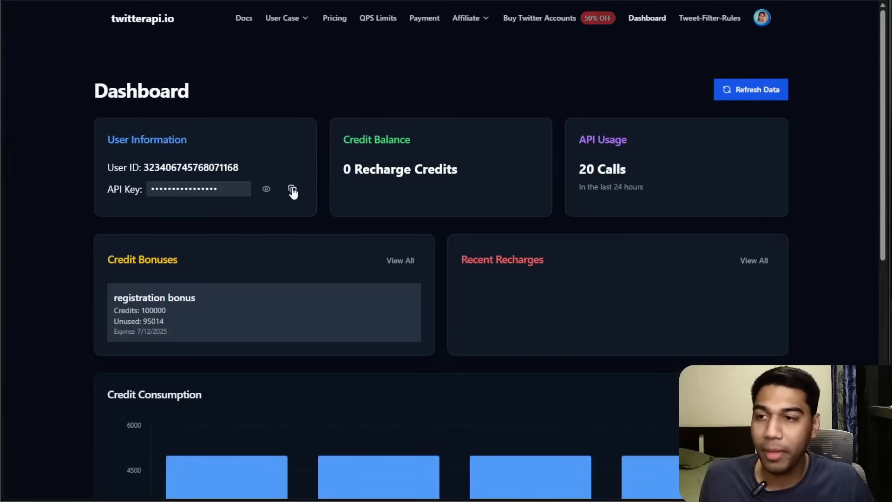
pyautogui.hotkey('ctrl', 'Tab')
pyautogui.click(396, 257)
pyautogui.hotkey('ctrl', 'v')
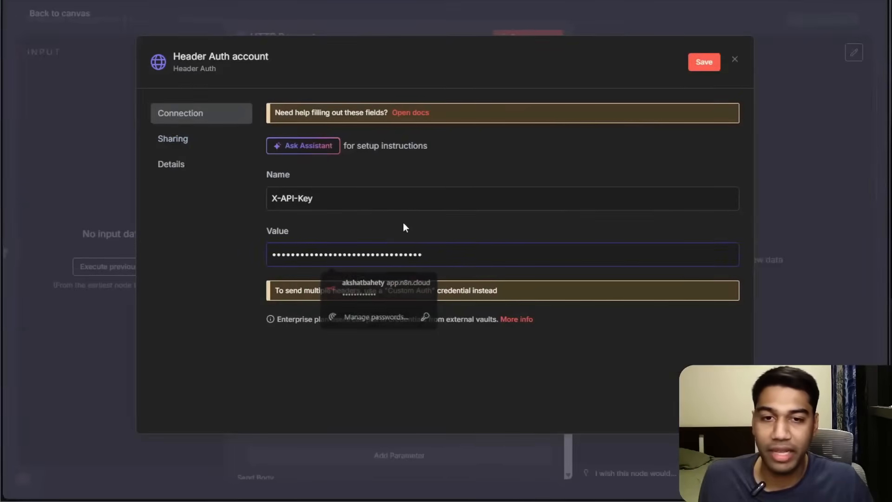
# Rename the credential to Twitter API, save it, dismiss the browser's password prompt and close the dialog.
pyautogui.click(291, 178)
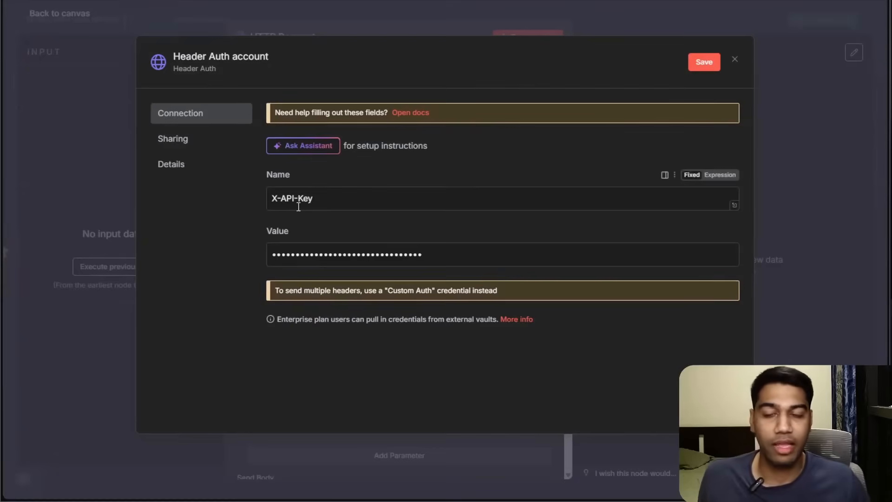
pyautogui.click(217, 56)
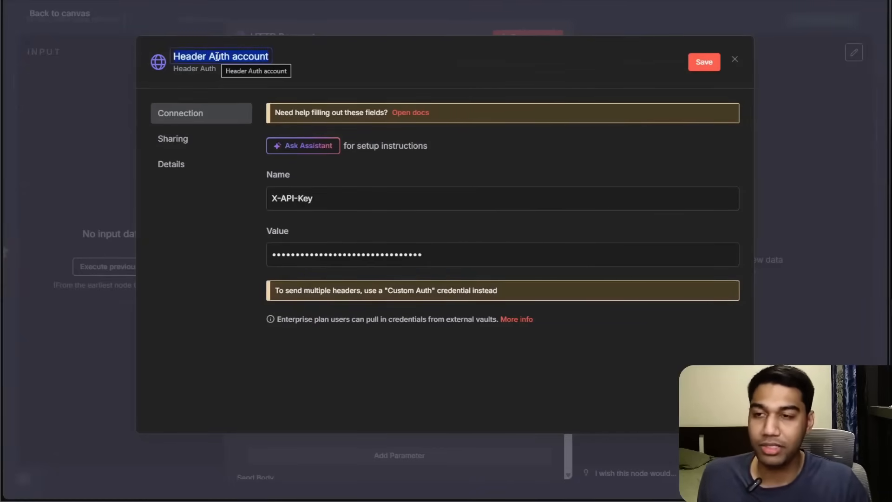
pyautogui.write('Twitter API')
pyautogui.click(375, 72)
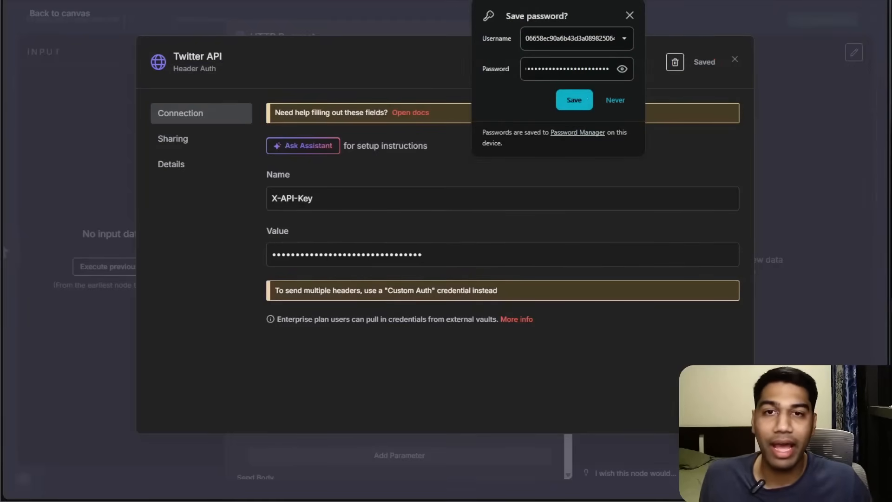
pyautogui.click(630, 15)
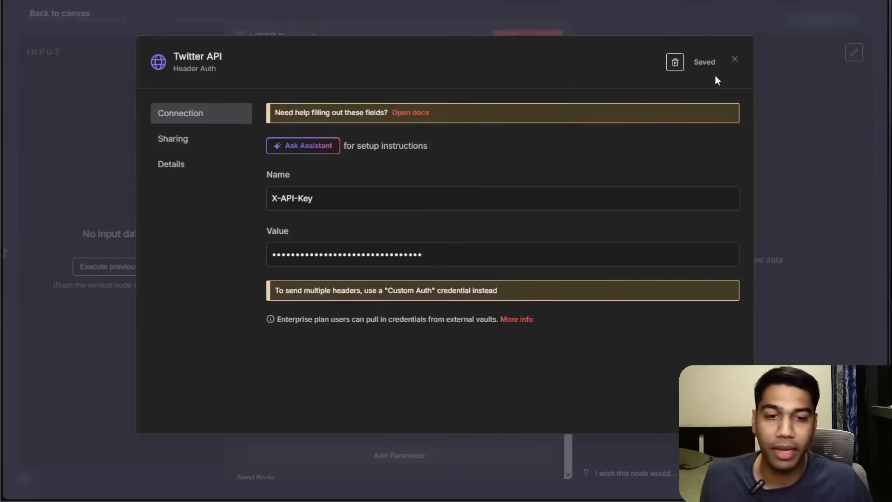
pyautogui.click(735, 62)
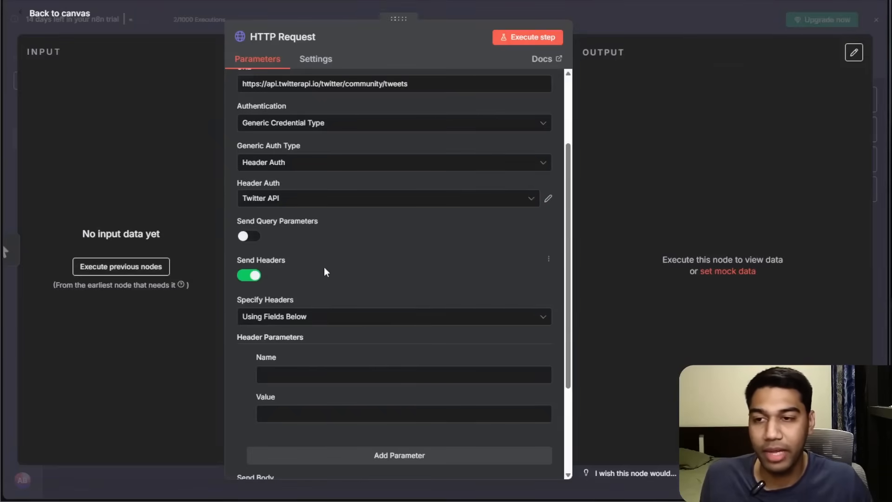
# Delete the now-empty header parameter row from the HTTP Request node.
pyautogui.scroll(-2, 335, 254)
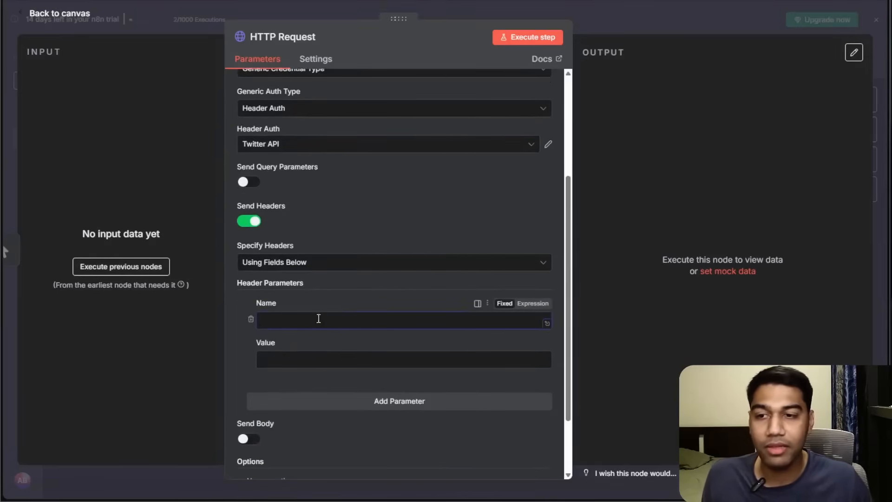
pyautogui.click(251, 318)
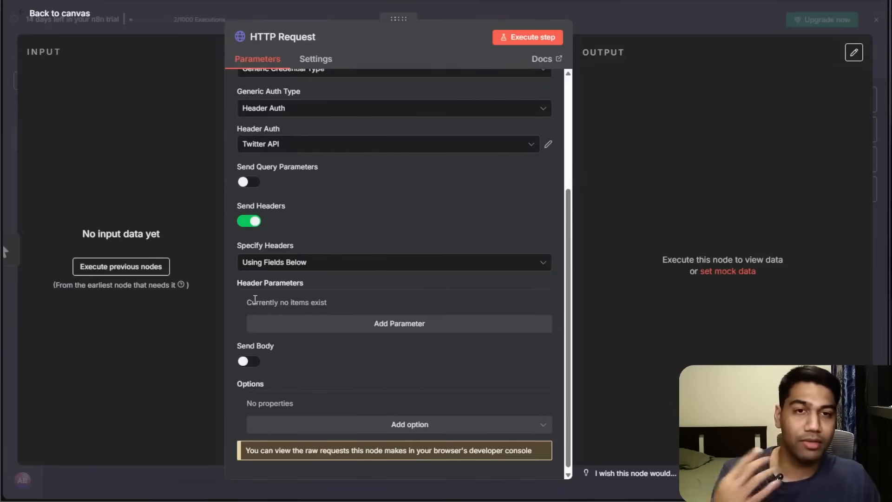
# Examine the Get Community Tweets documentation's authorization and query parameters.
pyautogui.scroll(4, 330, 319)
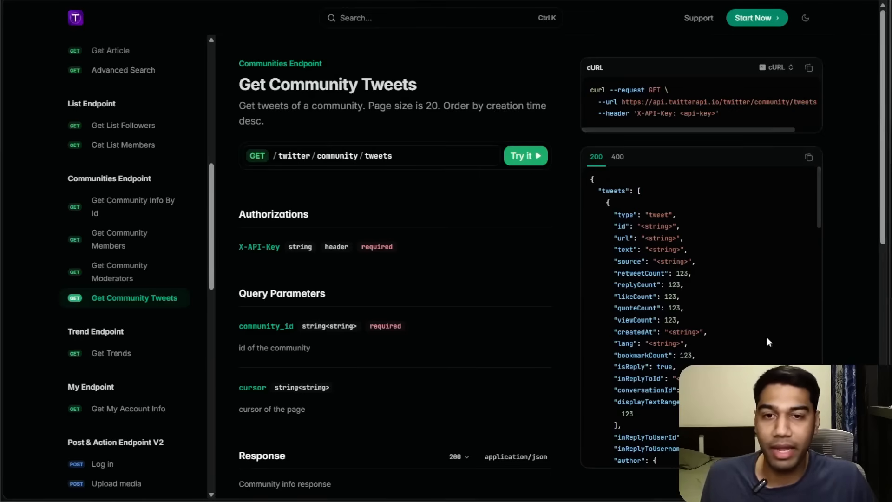
pyautogui.scroll(-3, 376, 239)
pyautogui.moveTo(233, 129); pyautogui.dragTo(325, 130)
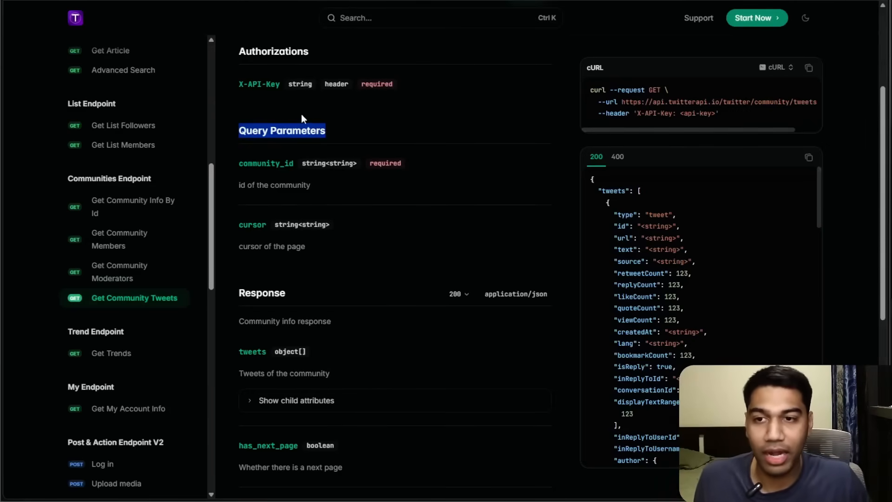
pyautogui.scroll(-2, 271, 168)
pyautogui.doubleClick(278, 179)
pyautogui.scroll(2, 308, 166)
pyautogui.scroll(3, 308, 171)
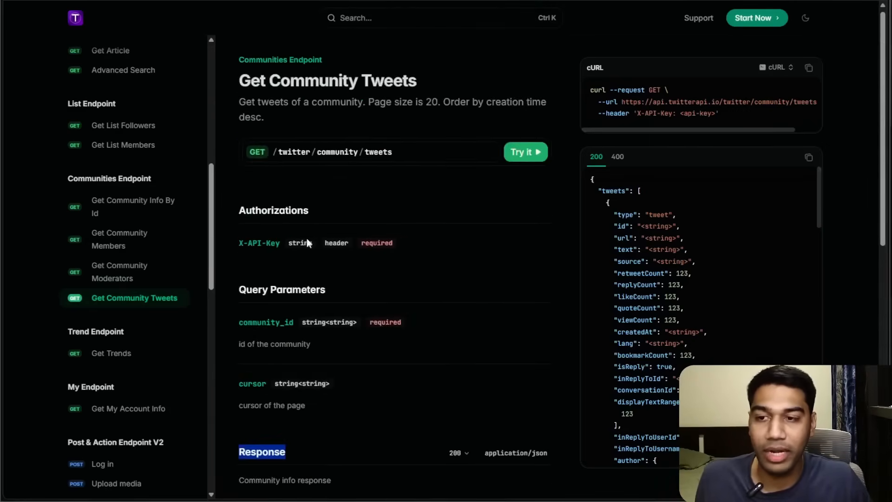
pyautogui.scroll(-2, 308, 243)
pyautogui.click(375, 218)
pyautogui.click(417, 235)
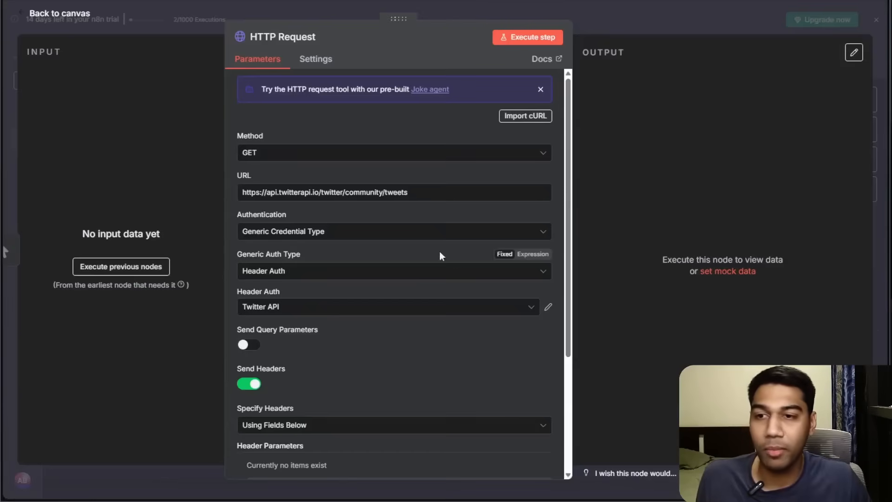
pyautogui.scroll(-5, 376, 260)
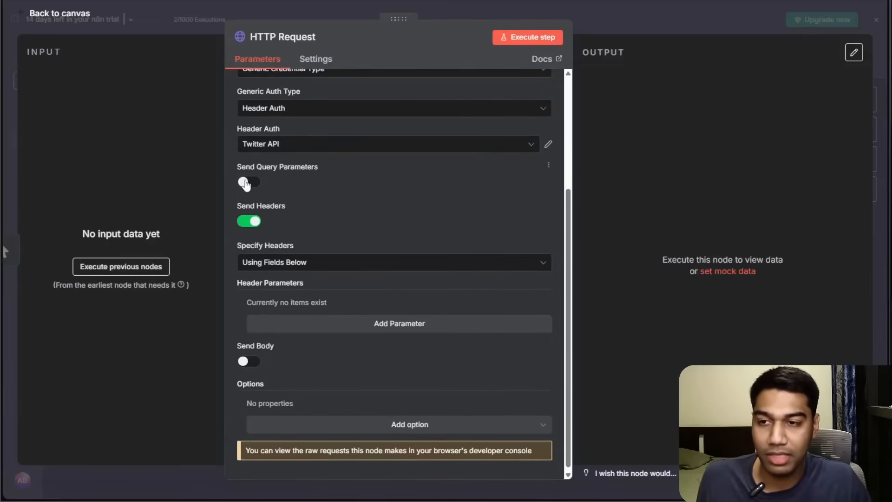
# Enable query parameters and add a parameter named community_id copied from the documentation.
pyautogui.click(245, 182)
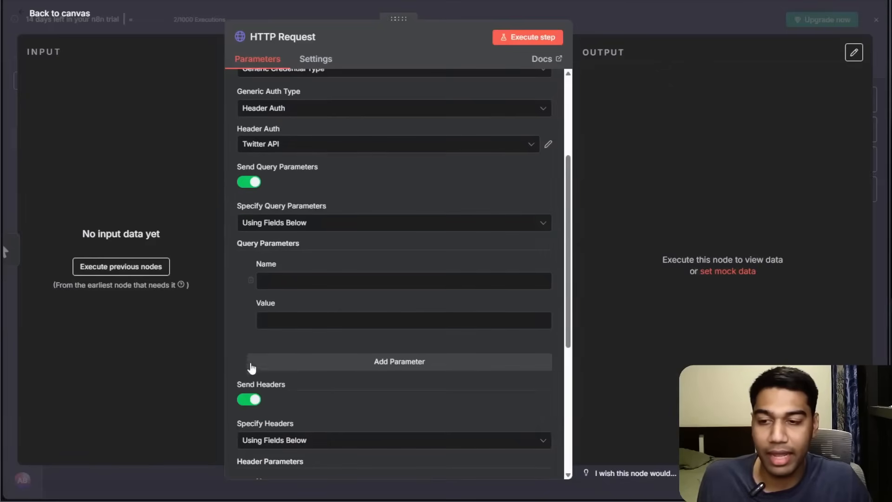
pyautogui.scroll(-3, 258, 387)
pyautogui.click(246, 291)
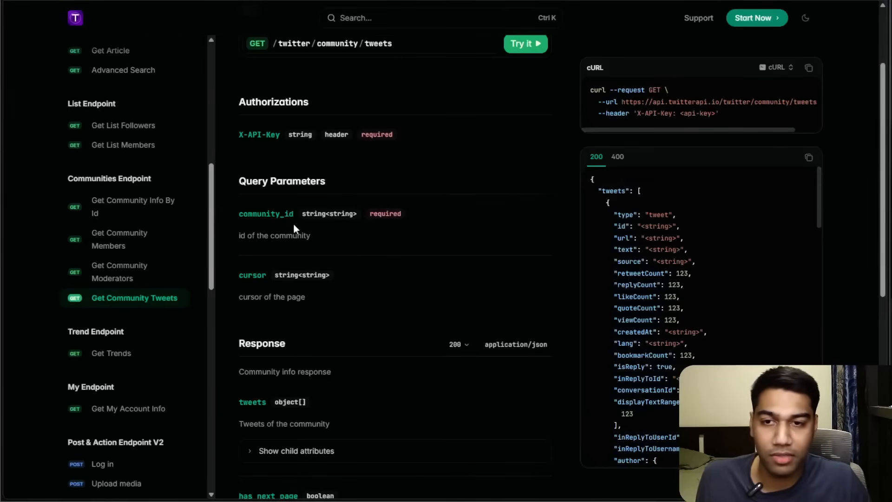
pyautogui.doubleClick(246, 217)
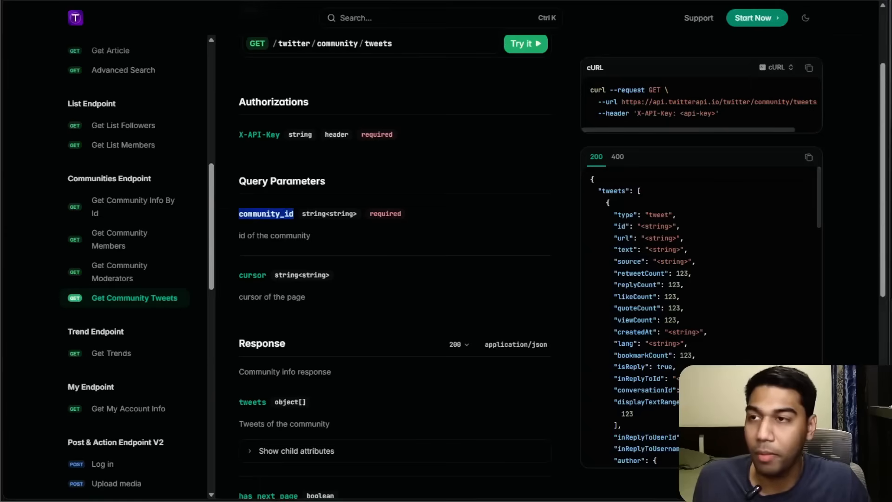
pyautogui.hotkey('alt', 'Tab')
pyautogui.hotkey('ctrl', 'v')
pyautogui.click(319, 293)
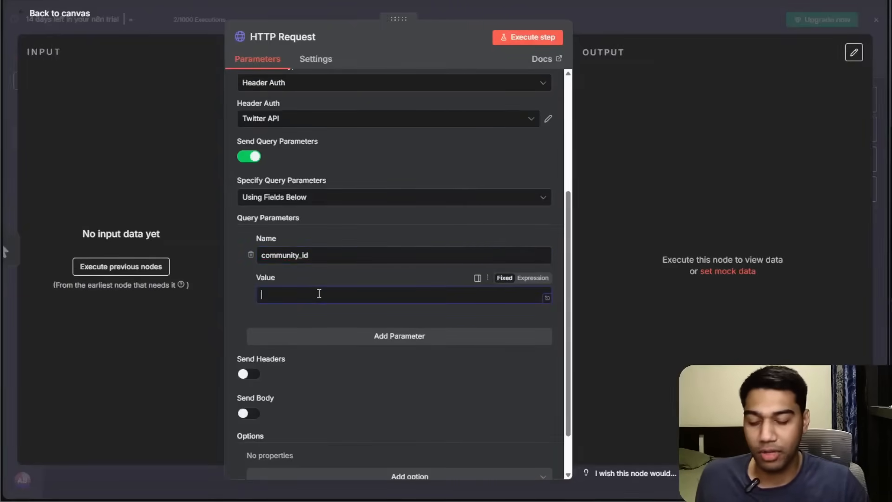
# Open X in a new tab and go to the Lovable community's page.
pyautogui.hotkey('ctrl', 't')
pyautogui.write('x.co')
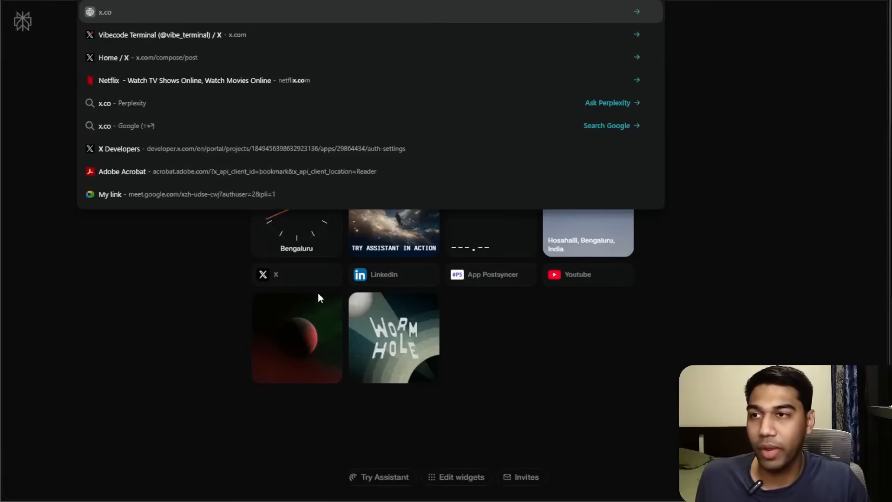
pyautogui.press('Return')
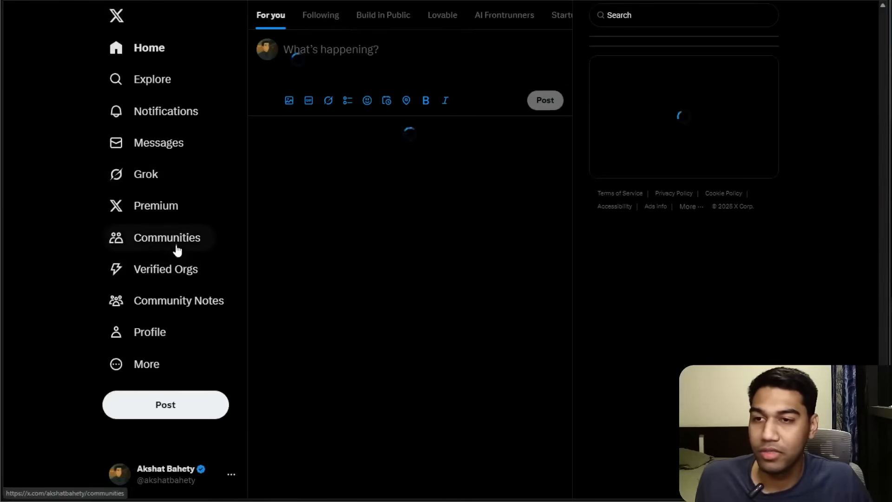
pyautogui.click(177, 251)
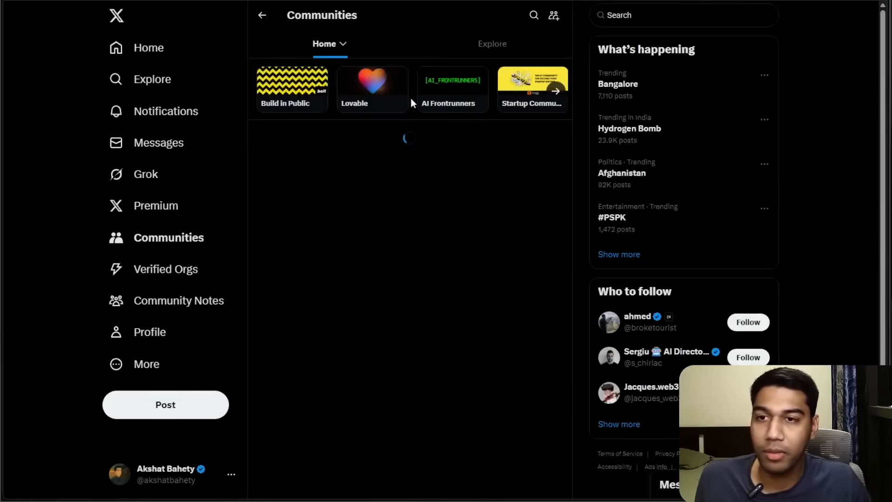
pyautogui.click(363, 97)
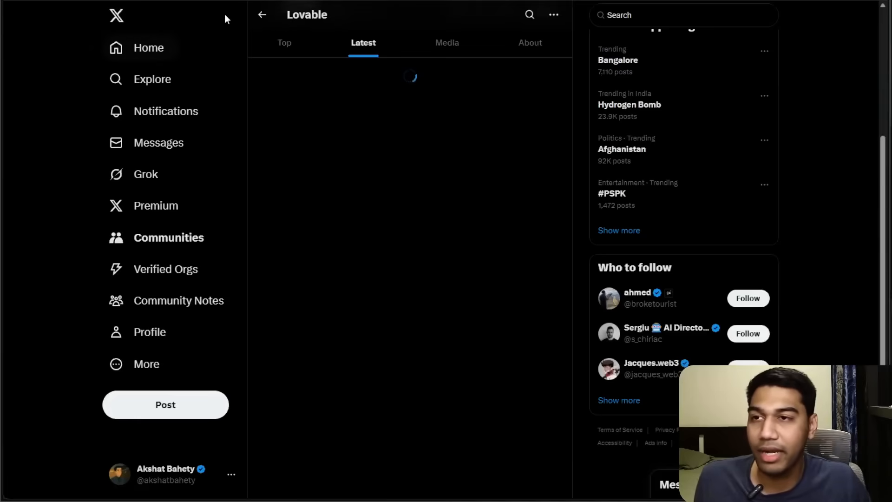
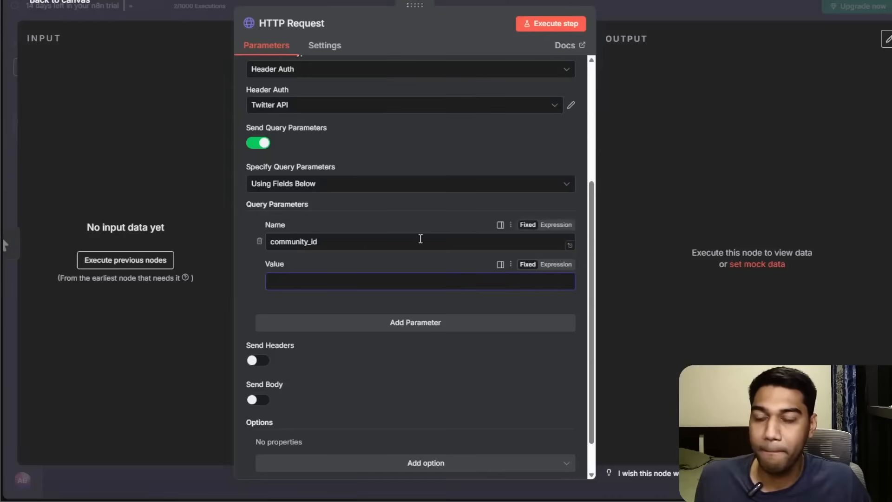
pyautogui.hotkey('ctrl', 'v')
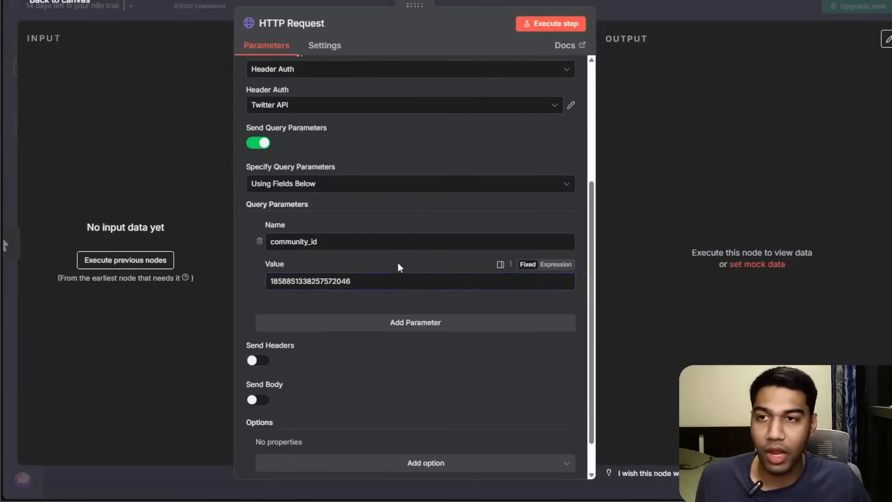
pyautogui.scroll(-1, 399, 263)
pyautogui.scroll(5, 438, 247)
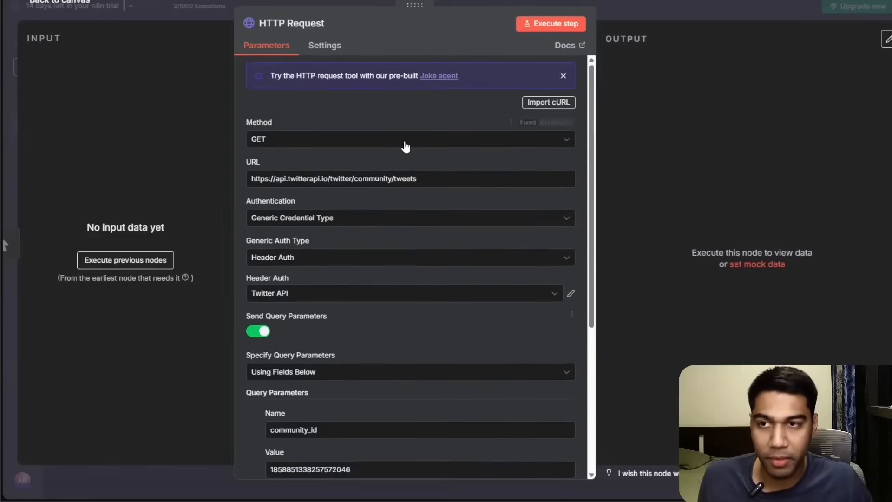
pyautogui.click(542, 28)
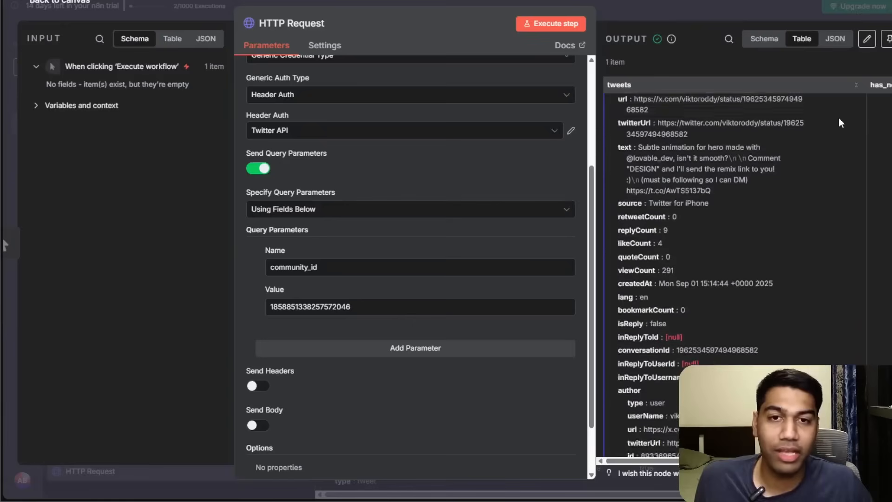
# Examine the returned tweets output in the Table, Schema and JSON views.
pyautogui.scroll(2, 838, 118)
pyautogui.scroll(-5, 861, 129)
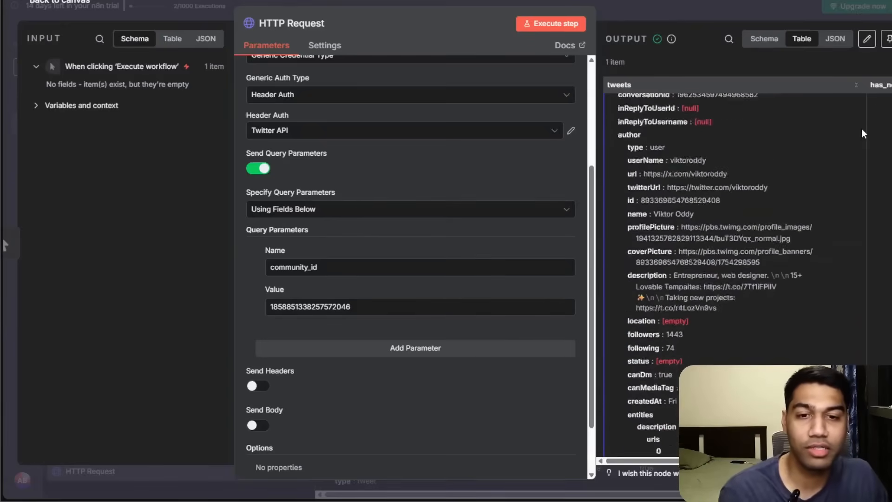
pyautogui.scroll(-5, 862, 131)
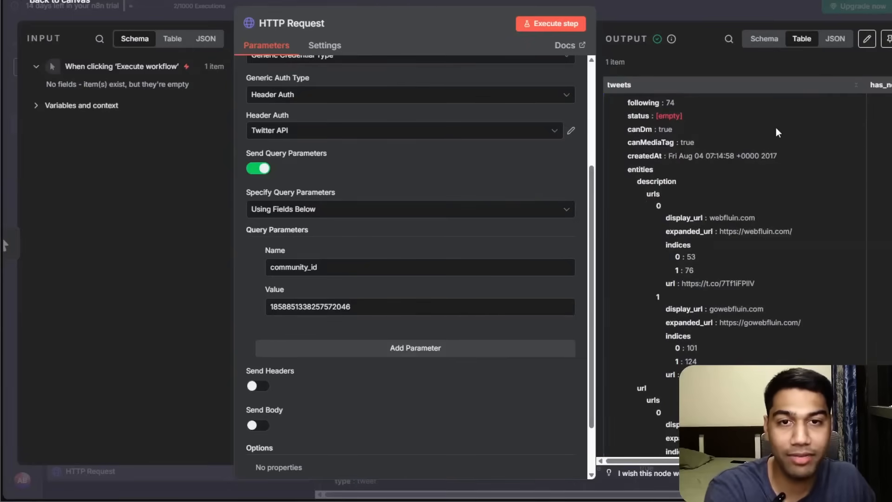
pyautogui.scroll(10, 778, 116)
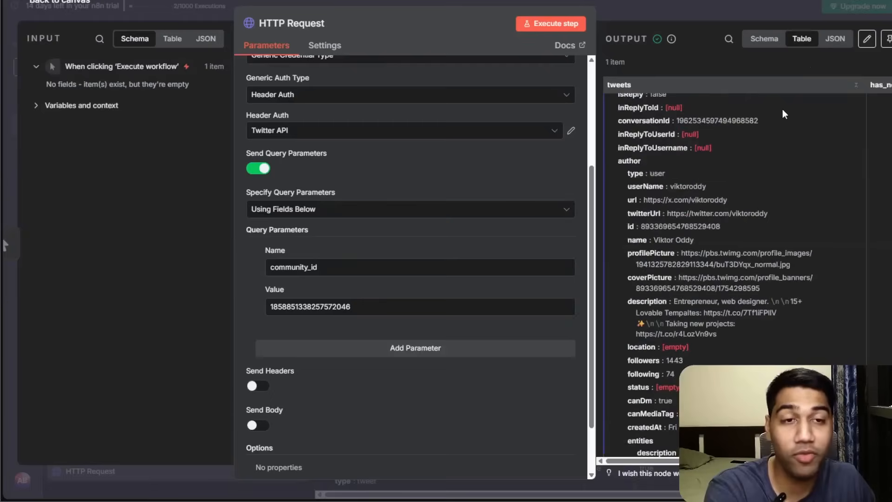
pyautogui.click(762, 41)
pyautogui.scroll(-9, 731, 124)
pyautogui.scroll(4, 731, 124)
pyautogui.scroll(4, 731, 124)
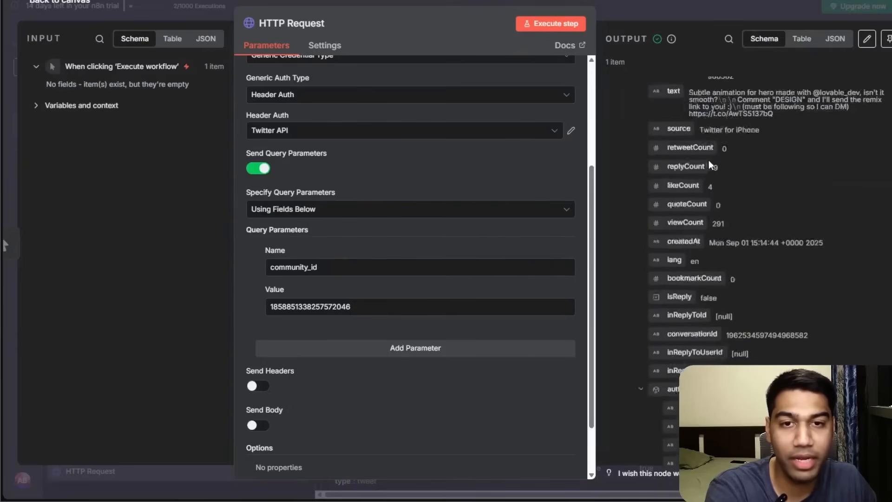
pyautogui.click(836, 41)
pyautogui.scroll(-10, 723, 116)
pyautogui.scroll(-10, 734, 167)
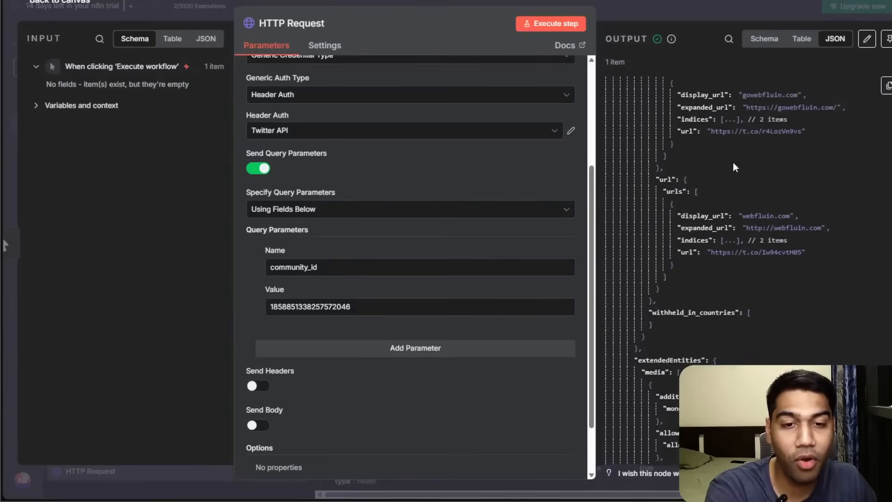
pyautogui.scroll(-3, 732, 161)
pyautogui.scroll(6, 732, 161)
pyautogui.scroll(-15, 748, 270)
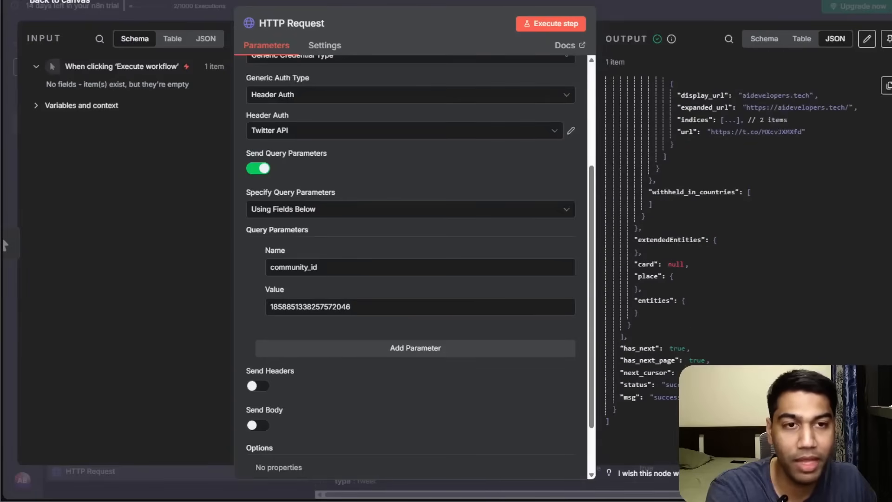
pyautogui.scroll(10, 743, 260)
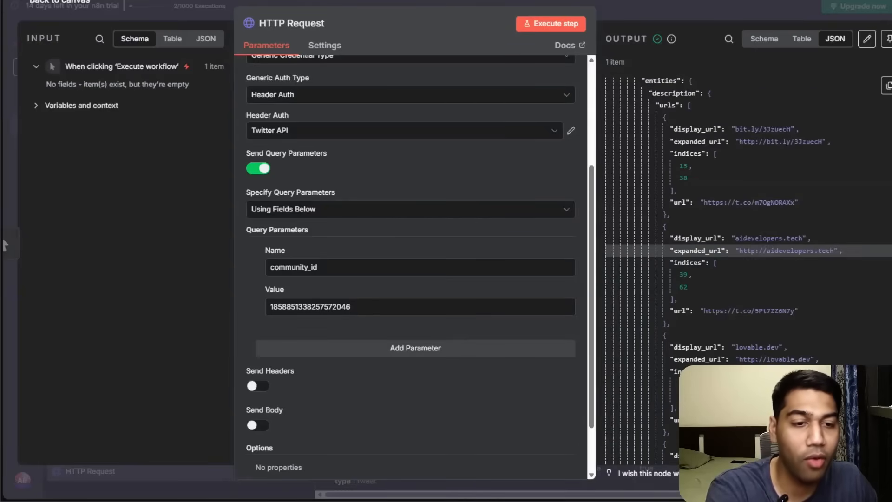
pyautogui.scroll(-10, 779, 147)
pyautogui.scroll(10, 779, 147)
pyautogui.click(888, 86)
pyautogui.scroll(1, 739, 217)
pyautogui.scroll(2, 740, 217)
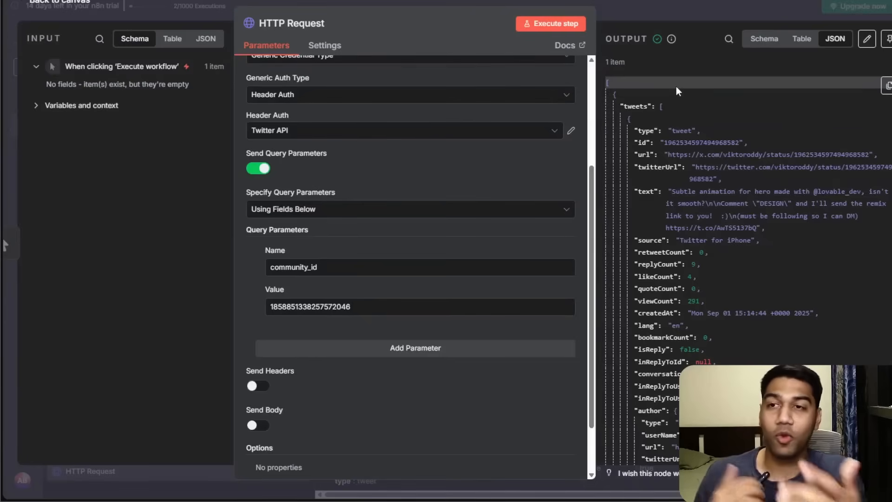
# Rename the HTTP Request node to Get Tweets from Community and save the workflow.
pyautogui.click(314, 19)
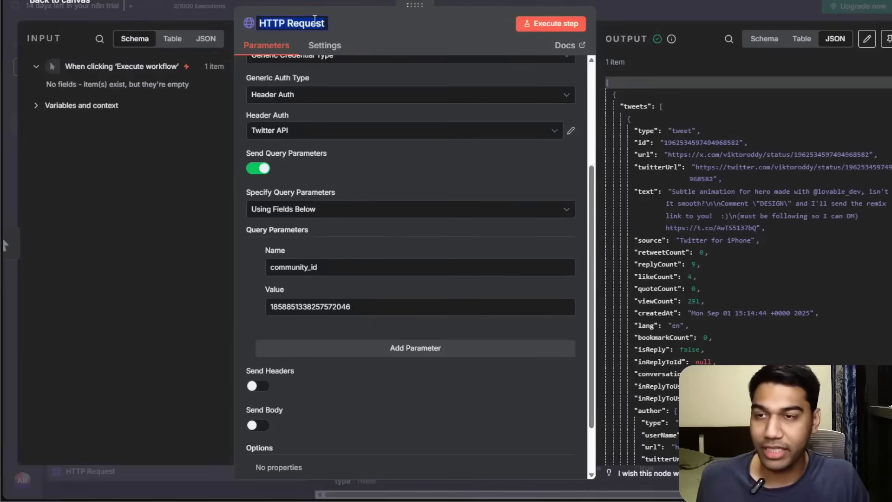
pyautogui.write('Get Tweets from Commnu')
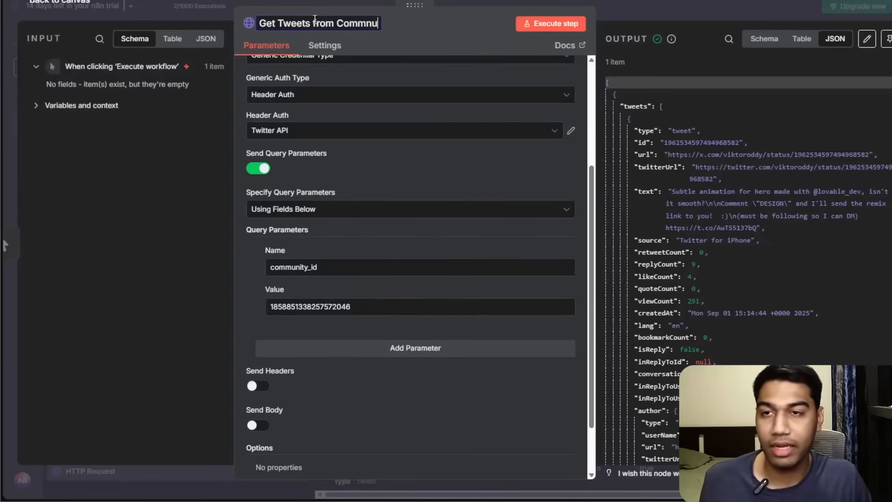
pyautogui.press('BackSpace')
pyautogui.write('unity')
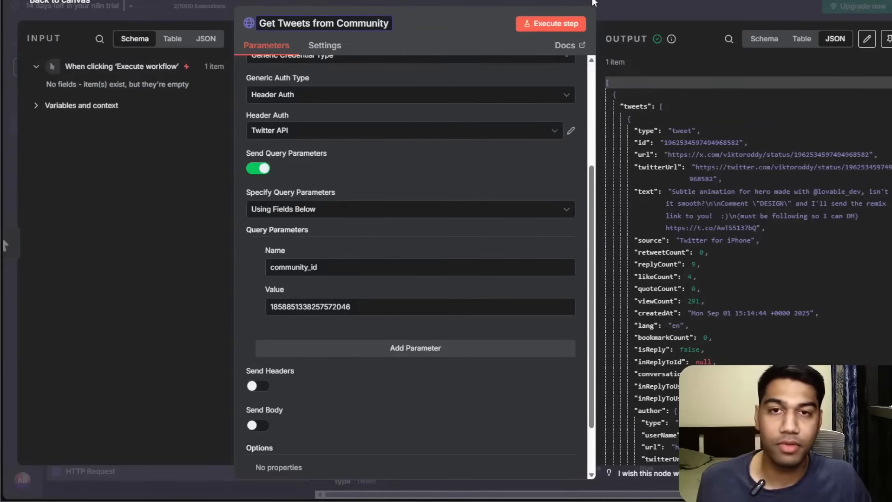
pyautogui.click(666, 6)
pyautogui.hotkey('ctrl', 's')
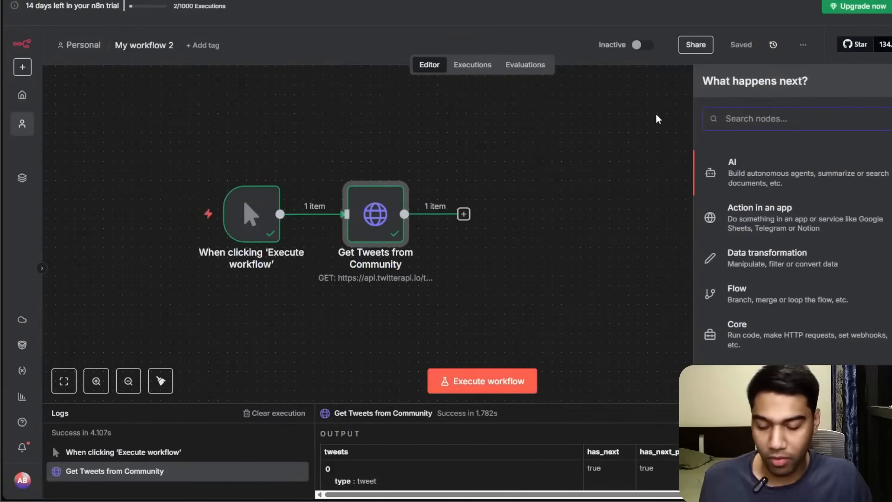
# Add a Google Sheets Append row in sheet node after it and choose the Lead Gen document.
pyautogui.write('excel')
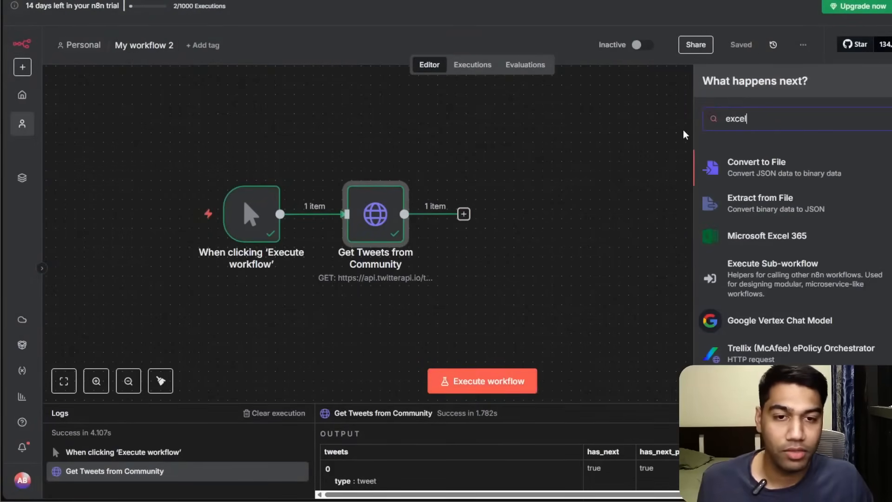
pyautogui.write('shee')
pyautogui.click(763, 163)
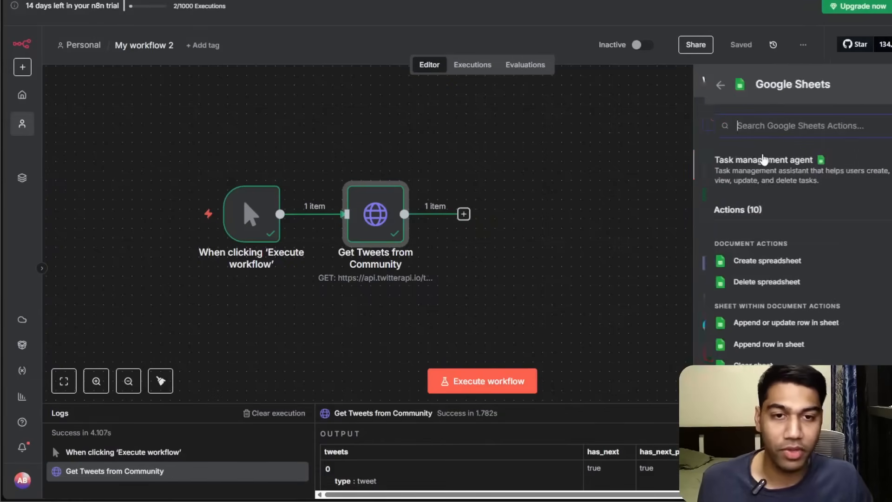
pyautogui.scroll(-1, 762, 280)
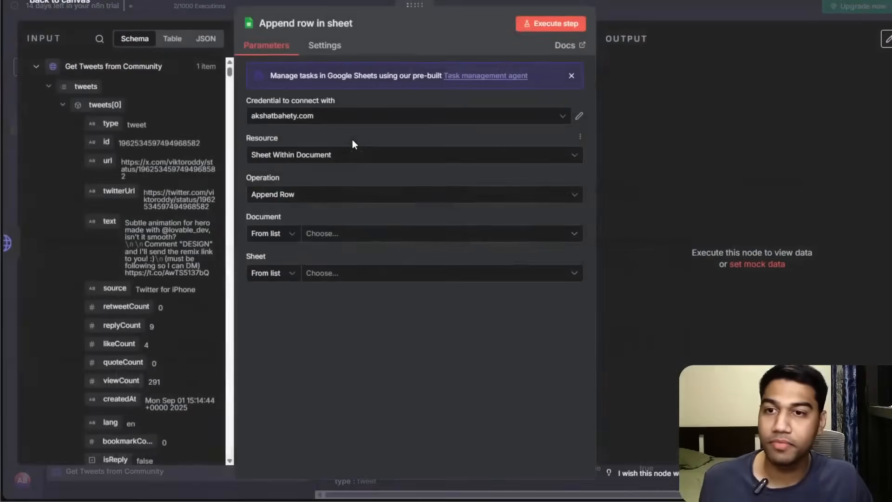
pyautogui.click(352, 233)
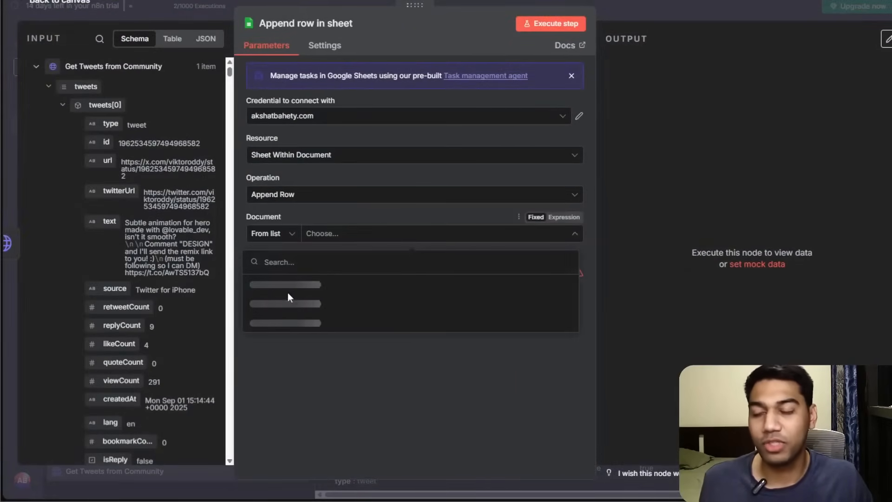
pyautogui.click(275, 296)
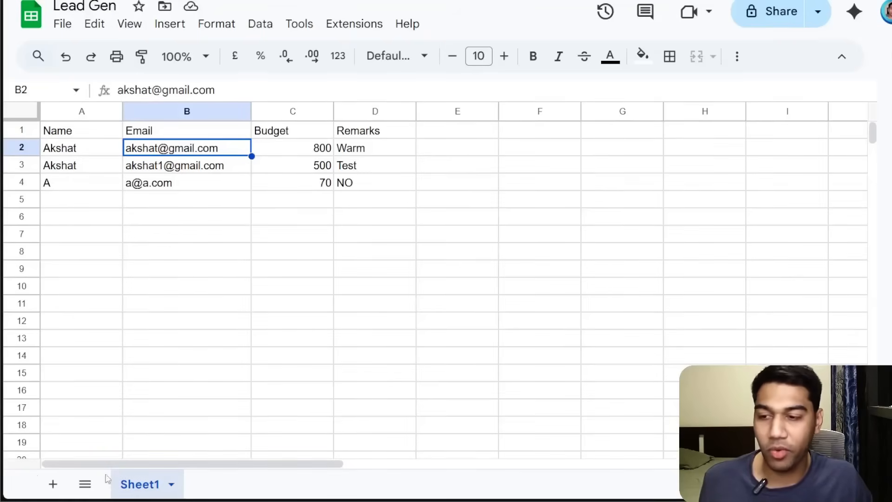
# In Google Sheets, add a new sheet to Lead Gen named Twitter Data.
pyautogui.click(52, 484)
pyautogui.doubleClick(207, 495)
pyautogui.write('T')
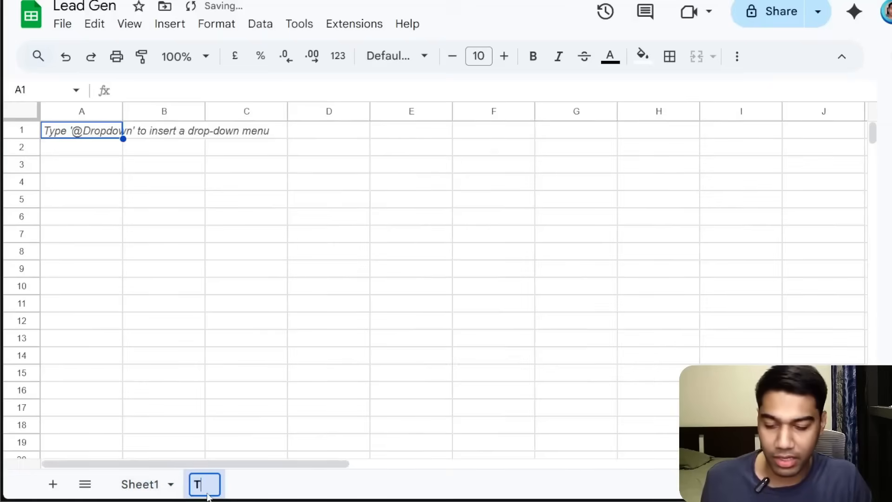
pyautogui.write('witter Datat')
pyautogui.press('Return')
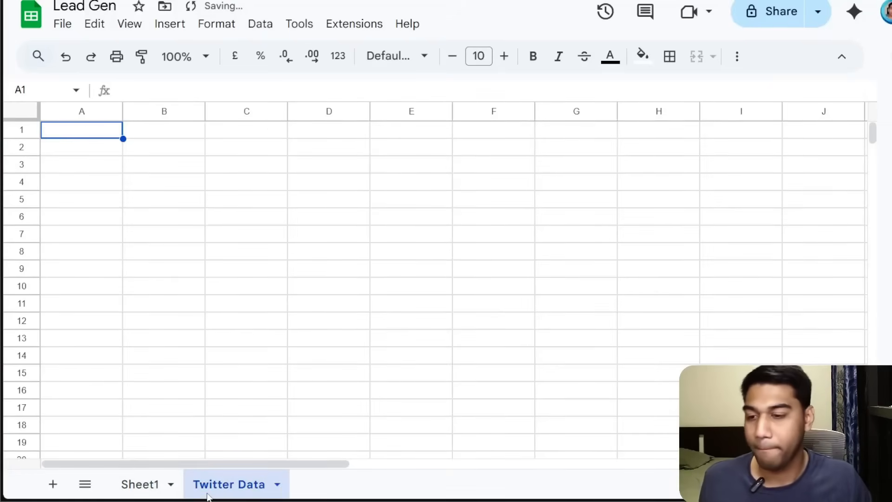
# Enter column headers Tweet Content, Likes, Shares, Repost and Replies in the first row.
pyautogui.click(72, 127)
pyautogui.write('Twer')
pyautogui.press('BackSpace')
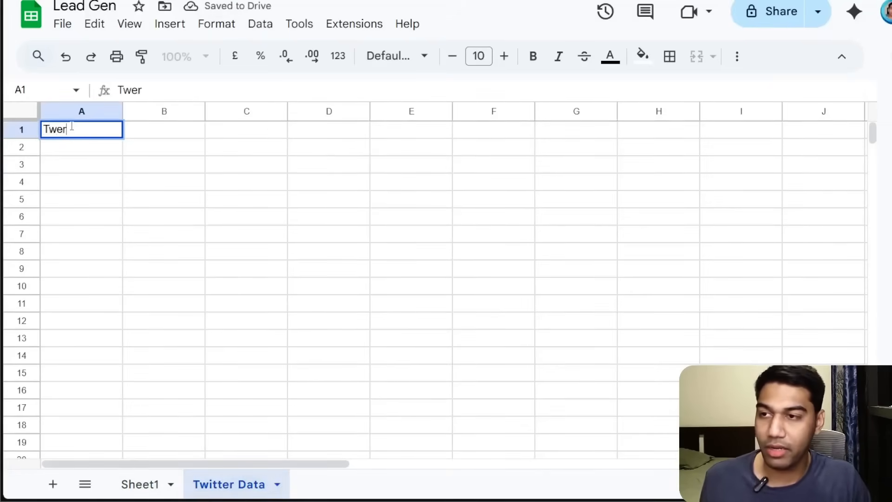
pyautogui.write('et Content')
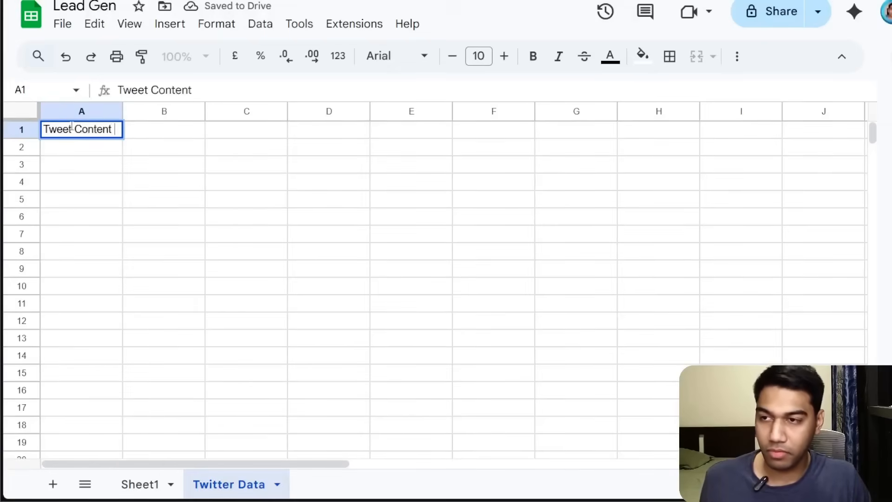
pyautogui.press('Tab')
pyautogui.write('Likes')
pyautogui.press('Tab')
pyautogui.write('Sha')
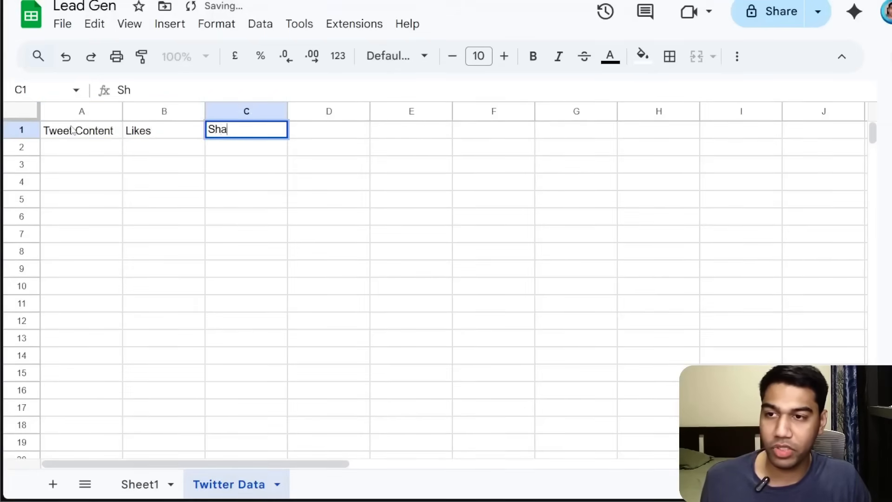
pyautogui.press('Tab')
pyautogui.write('Repost')
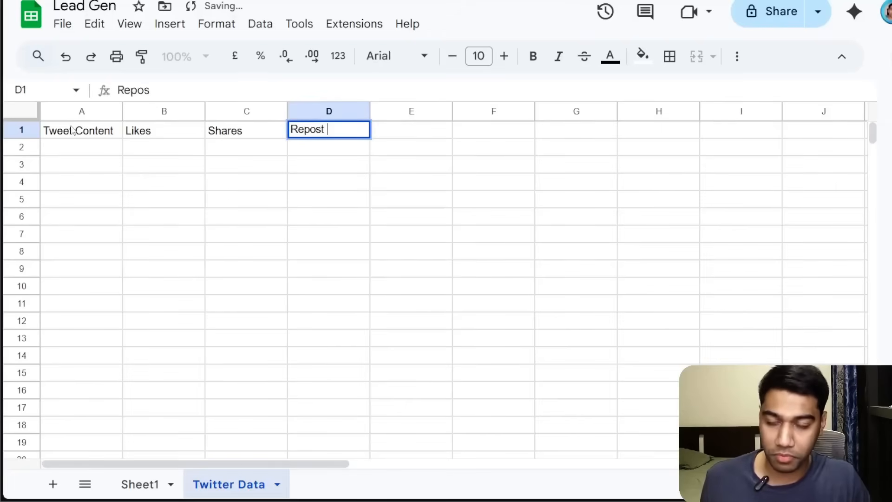
pyautogui.press('Tab')
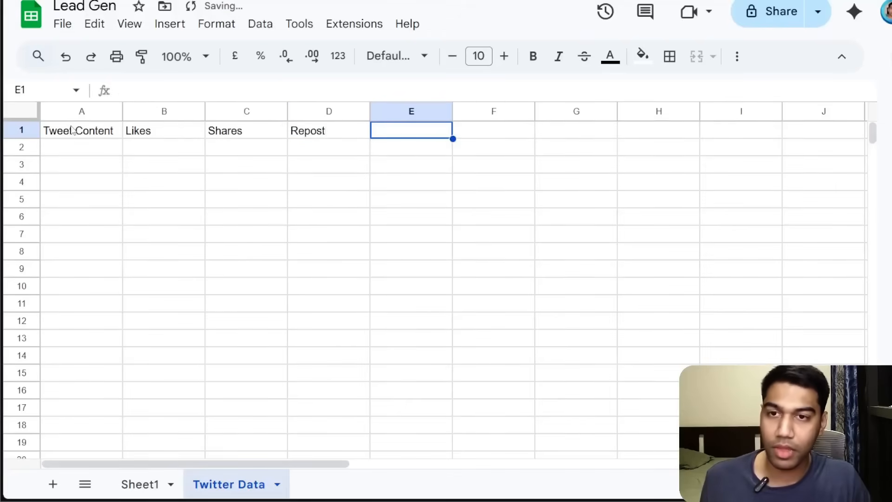
pyautogui.write('Replies')
pyautogui.press('Return')
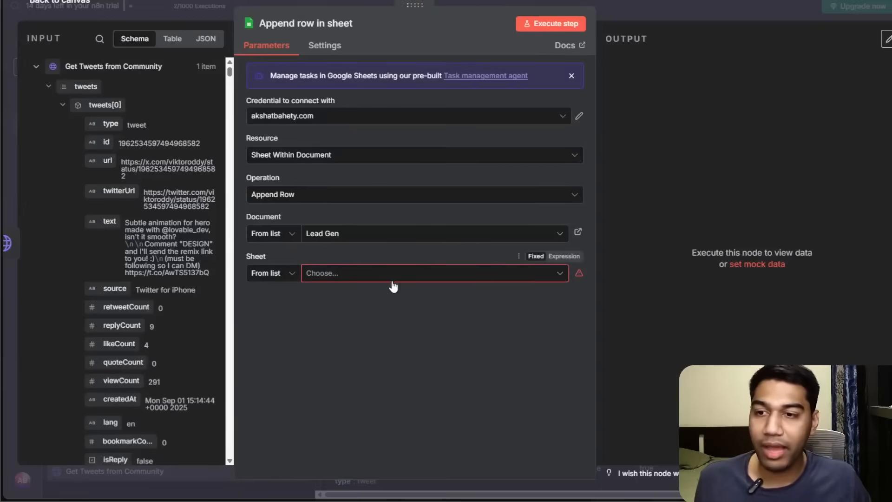
# Select the Twitter Data sheet in the Append row in sheet node.
pyautogui.click(392, 277)
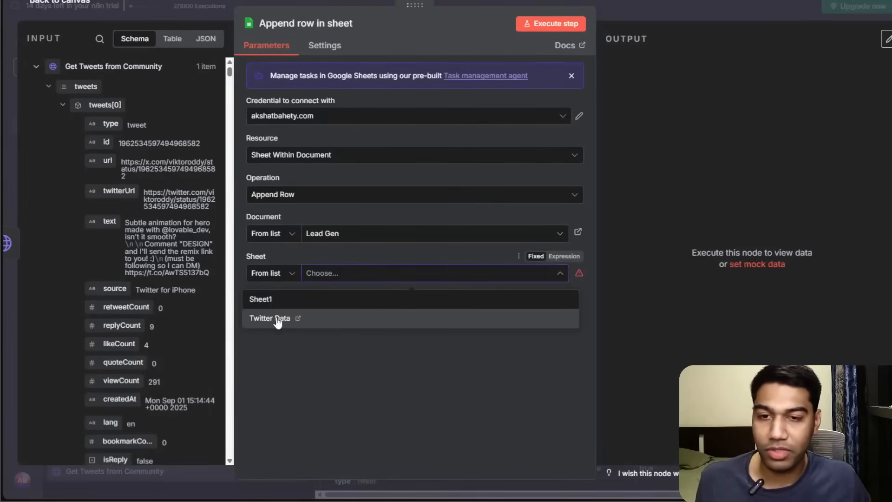
pyautogui.click(278, 319)
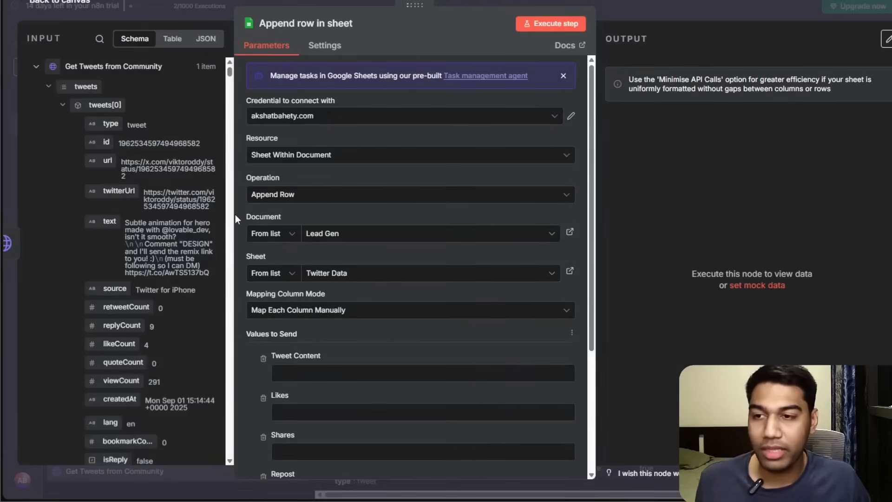
pyautogui.moveTo(235, 216); pyautogui.dragTo(537, 218)
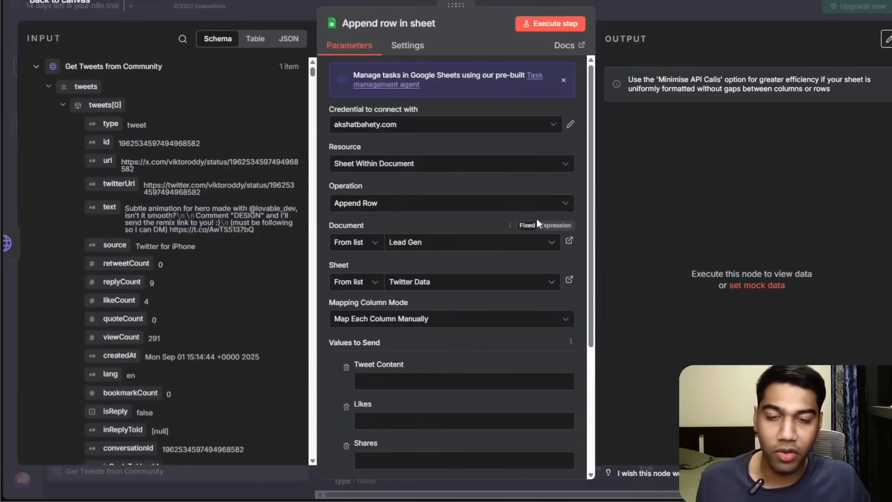
pyautogui.moveTo(594, 220); pyautogui.dragTo(831, 221)
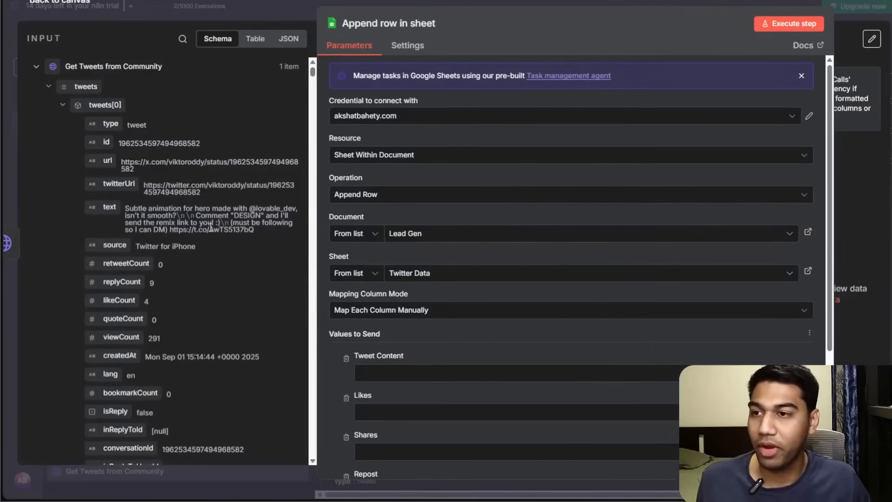
# Map the first tweet's replyCount into the Tweet Content column as an expression.
pyautogui.click(428, 374)
pyautogui.write('{{')
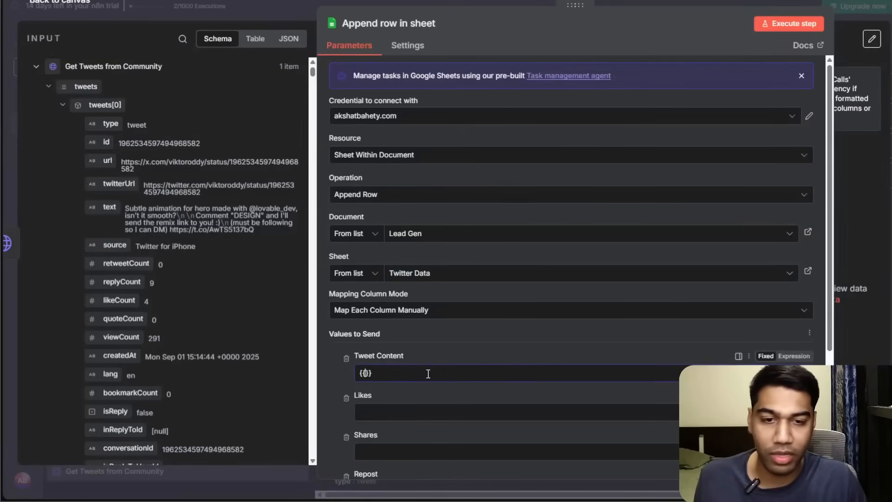
pyautogui.click(793, 357)
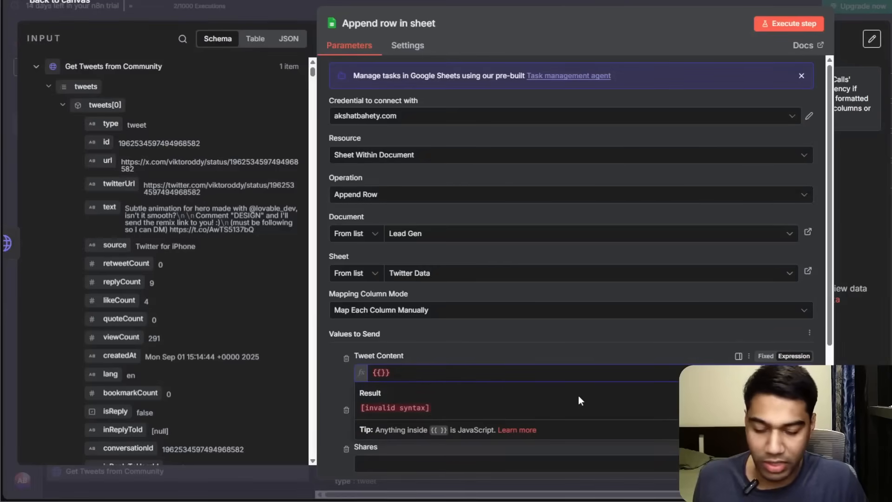
pyautogui.write('$json.')
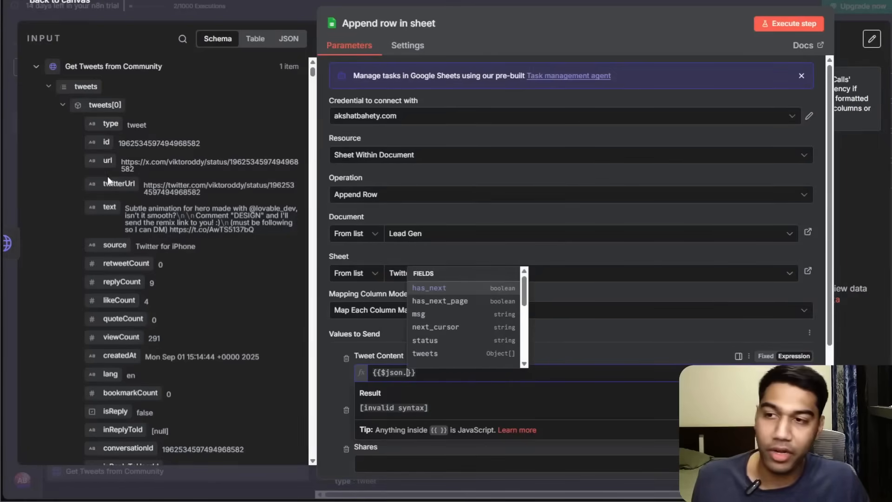
pyautogui.scroll(-3, 172, 261)
pyautogui.scroll(-2, 173, 251)
pyautogui.scroll(2, 172, 247)
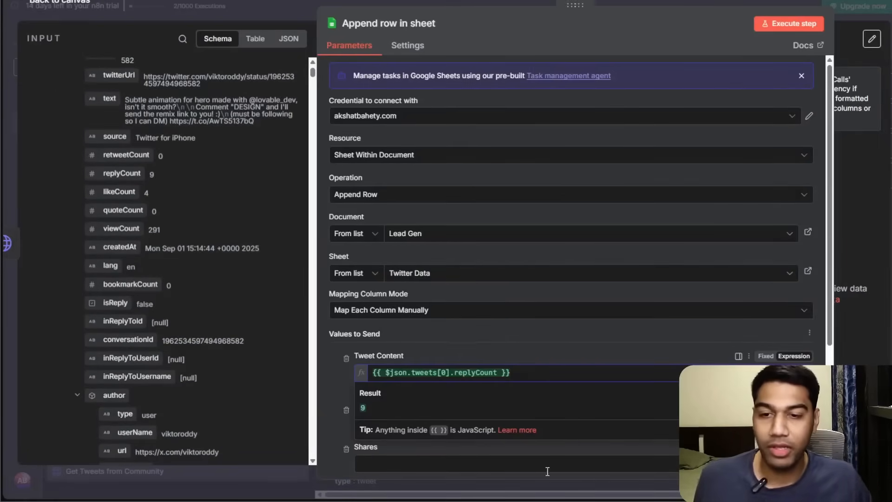
pyautogui.hotkey('ctrl', 'a')
pyautogui.press('BackSpace')
pyautogui.moveTo(122, 172); pyautogui.dragTo(432, 371)
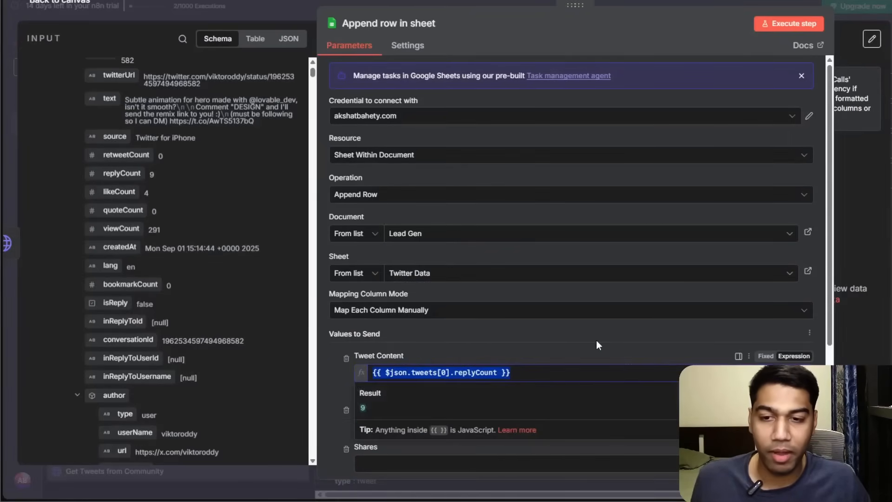
# Examine the tweets[0] part of the Tweet Content expression.
pyautogui.scroll(-3, 449, 372)
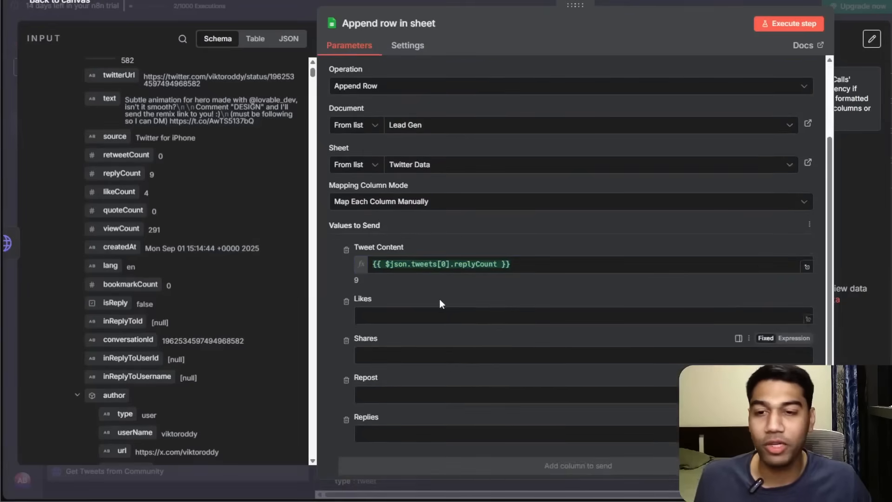
pyautogui.click(443, 268)
pyautogui.moveTo(447, 266); pyautogui.dragTo(425, 266)
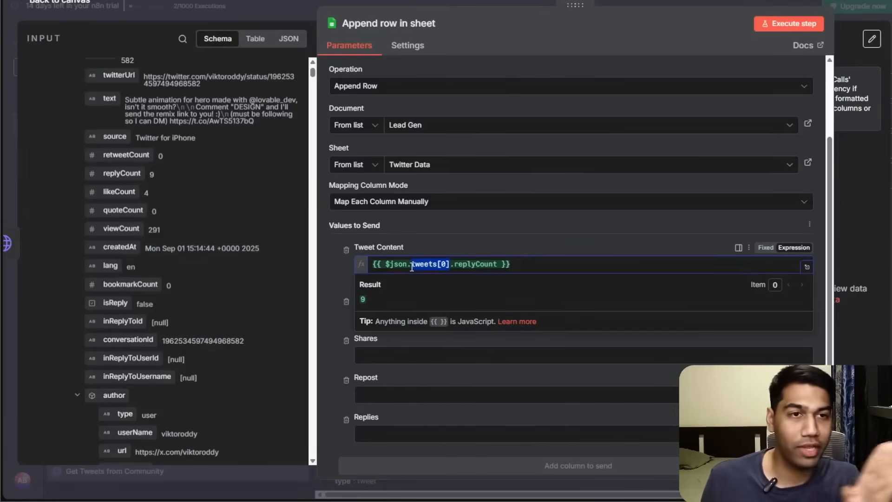
pyautogui.click(546, 252)
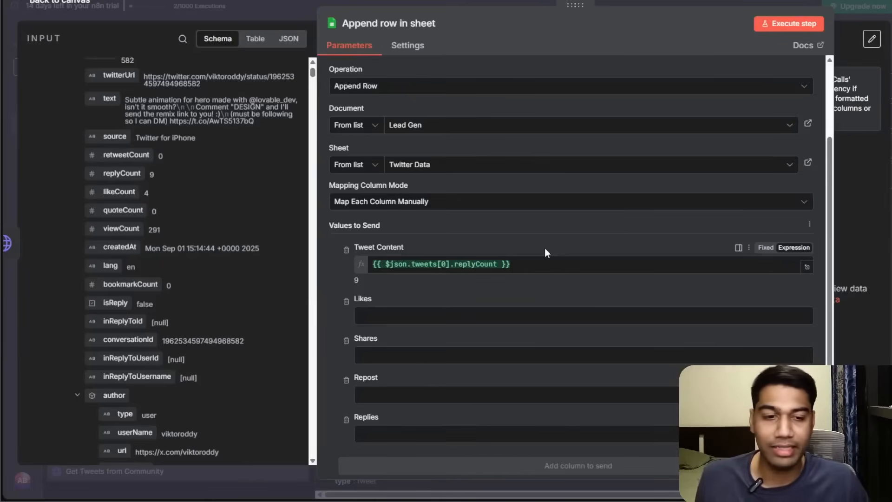
pyautogui.click(556, 264)
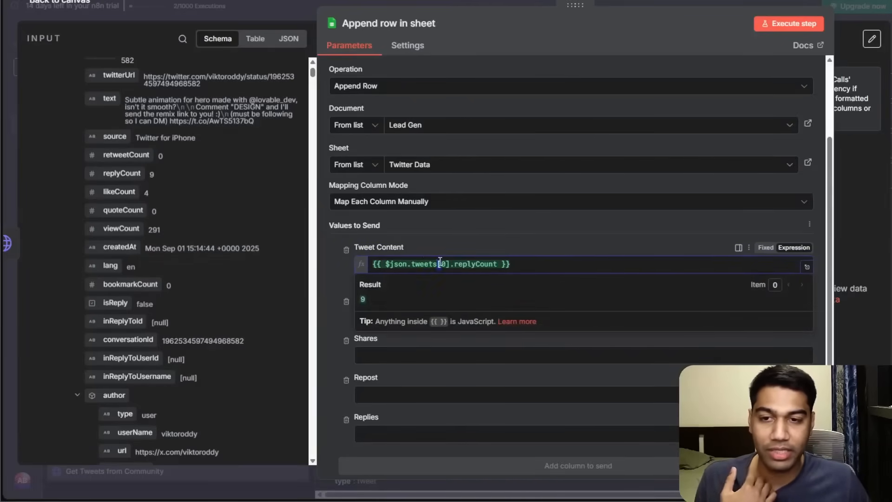
pyautogui.click(481, 253)
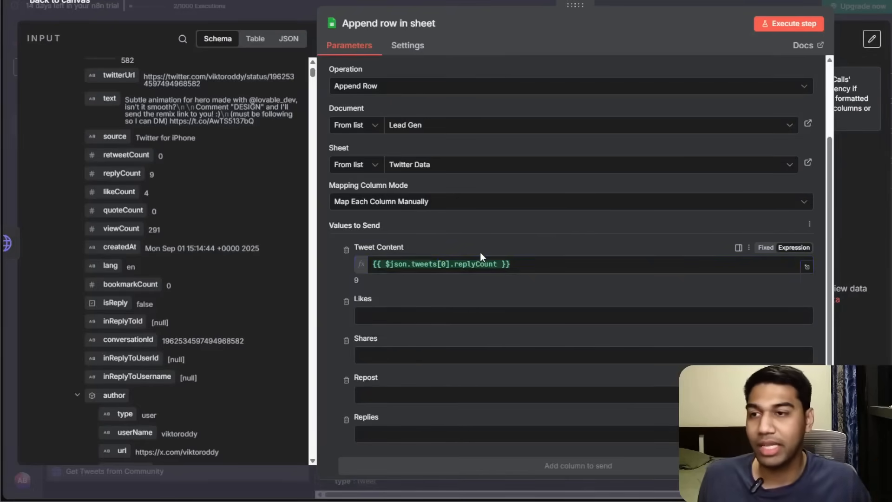
pyautogui.scroll(3, 76, 223)
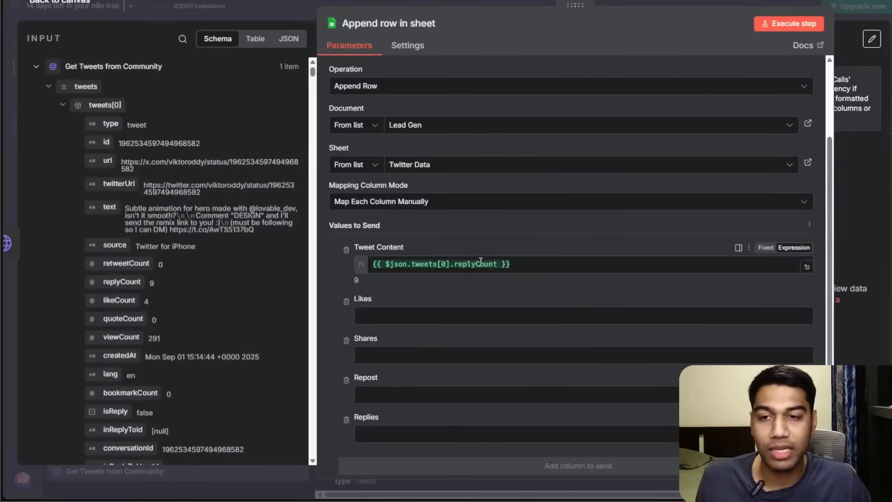
# Map the first tweet's likeCount into both the Likes and Shares columns.
pyautogui.click(459, 316)
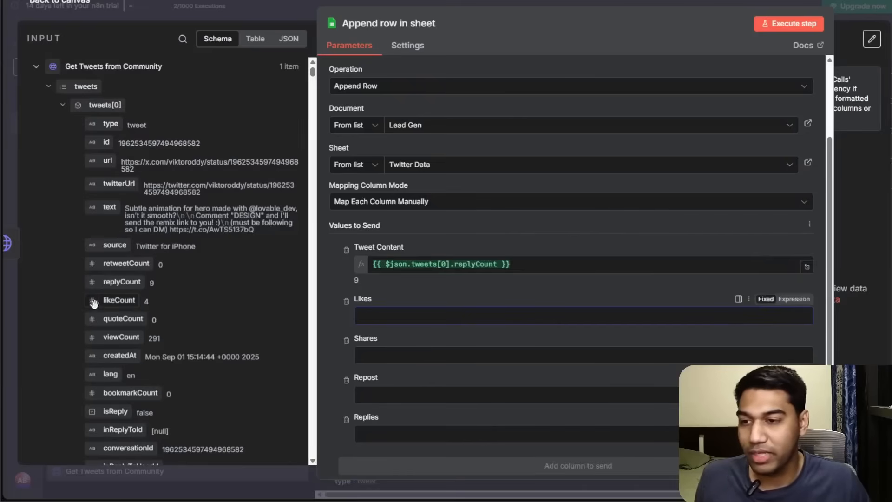
pyautogui.moveTo(97, 299); pyautogui.dragTo(367, 315)
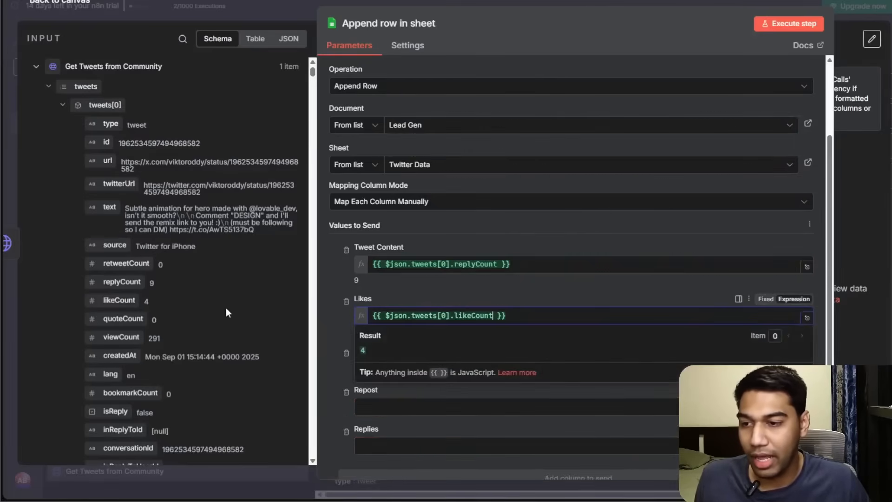
pyautogui.scroll(-3, 207, 310)
pyautogui.click(551, 292)
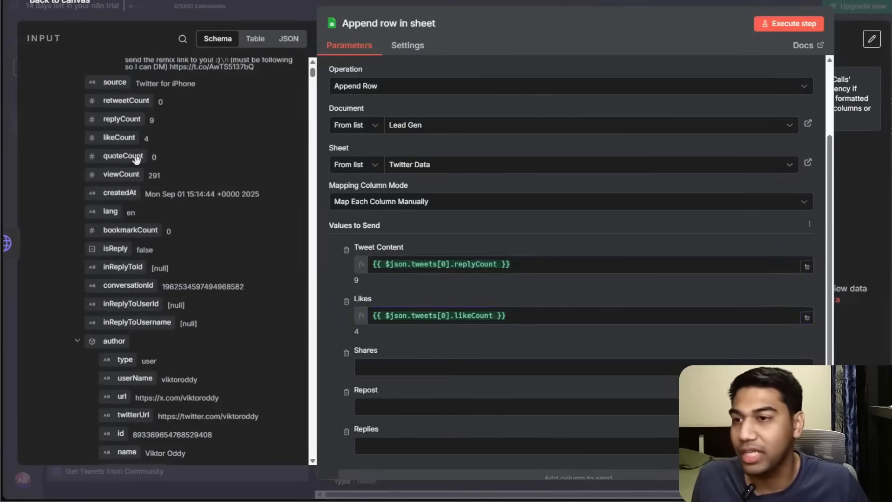
pyautogui.moveTo(116, 137); pyautogui.dragTo(367, 367)
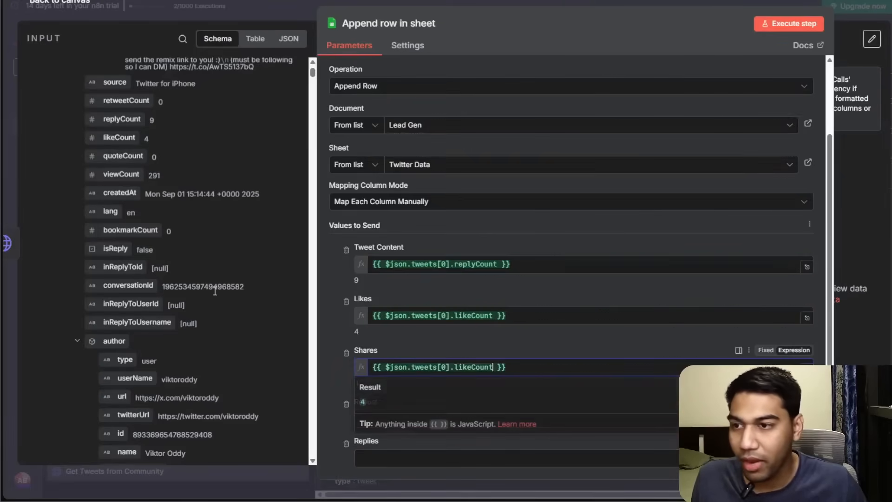
# Browse the input tweet fields for values matching the remaining columns.
pyautogui.scroll(2, 213, 279)
pyautogui.scroll(1, 212, 281)
pyautogui.scroll(-3, 213, 281)
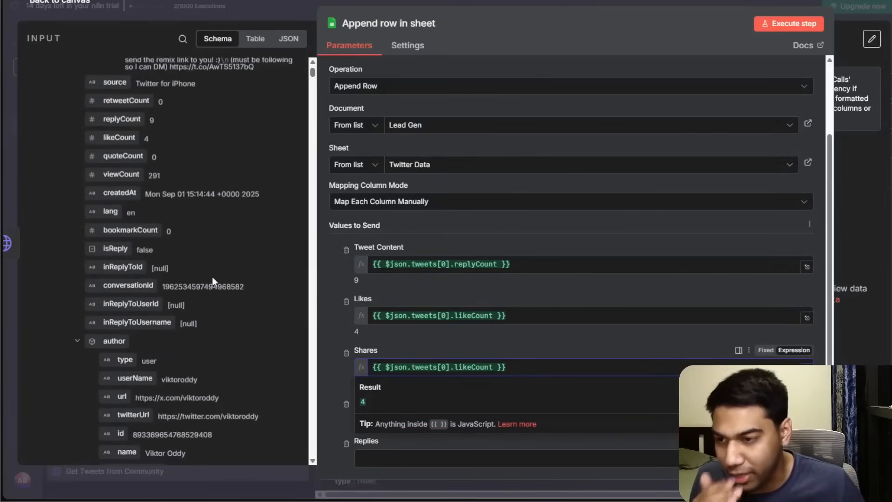
pyautogui.scroll(-7, 202, 273)
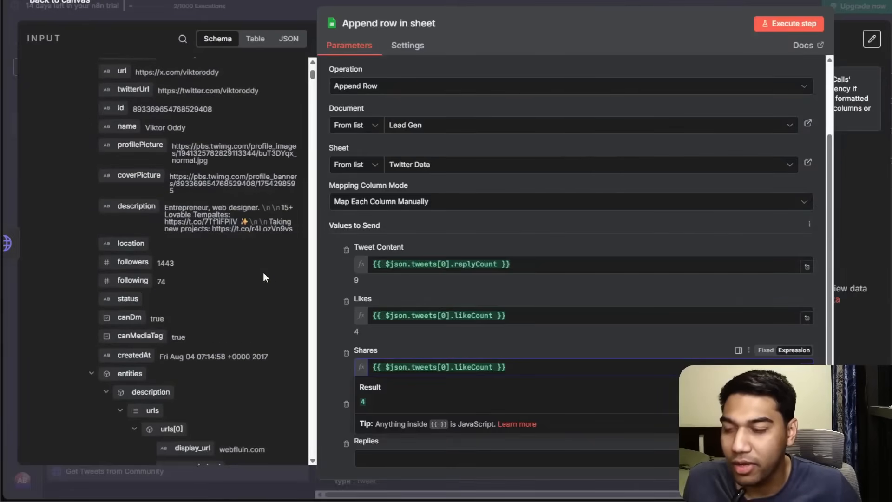
pyautogui.click(435, 346)
pyautogui.scroll(1, 437, 344)
pyautogui.scroll(-2, 437, 344)
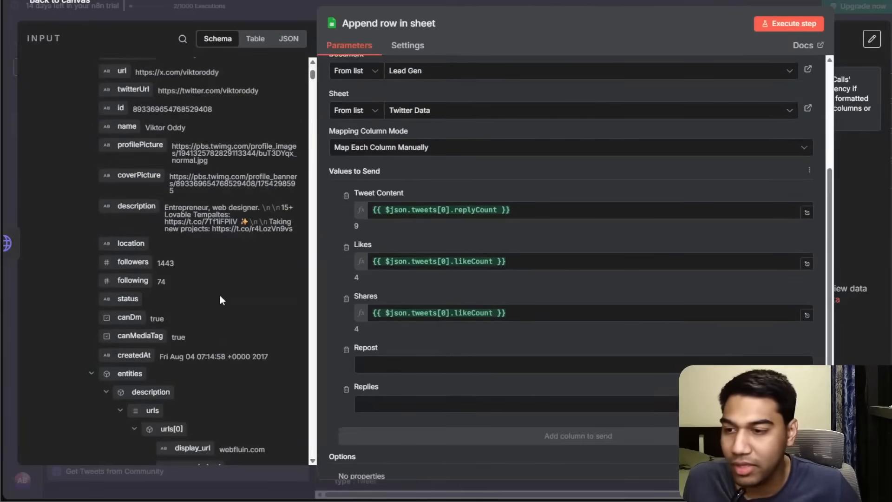
pyautogui.scroll(5, 220, 295)
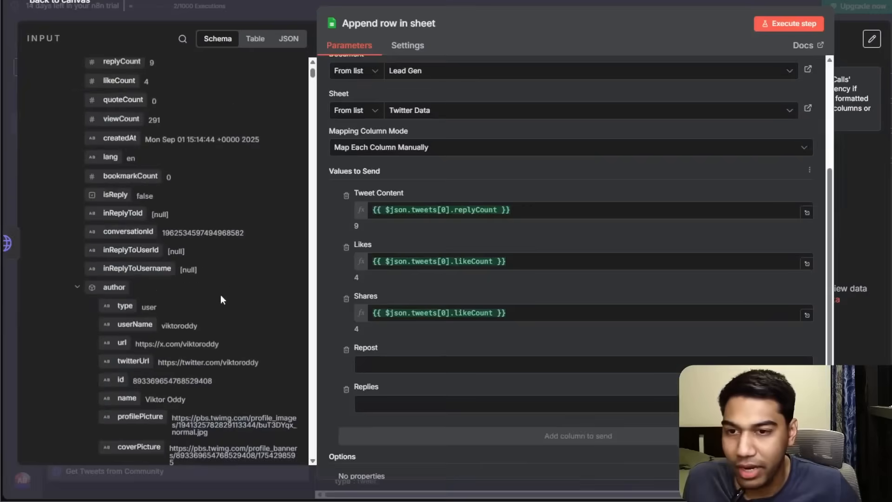
# Move the replyCount expression from the Tweet Content column into the Repost column.
pyautogui.click(561, 212)
pyautogui.hotkey('ctrl', 'a')
pyautogui.hotkey('ctrl', 'x')
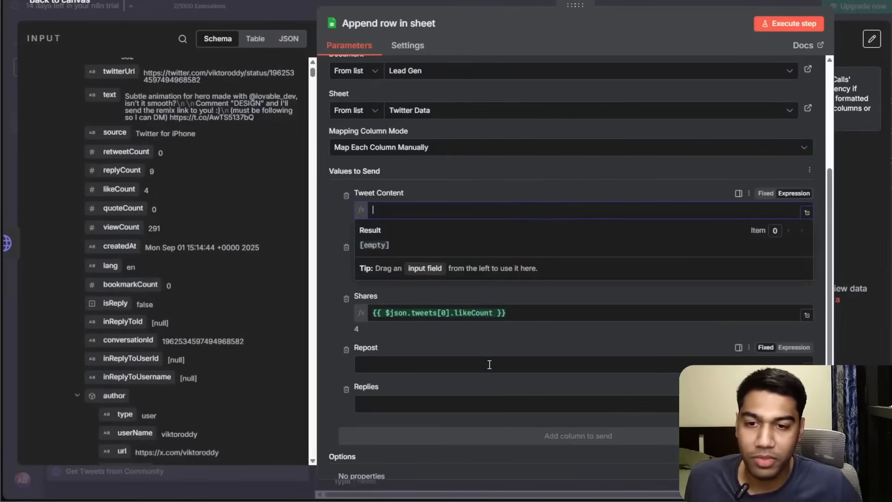
pyautogui.click(487, 363)
pyautogui.hotkey('ctrl', 'v')
# Replace the Shares mapping with the first tweet's viewCount.
pyautogui.click(528, 311)
pyautogui.hotkey('ctrl', 'a')
pyautogui.press('BackSpace')
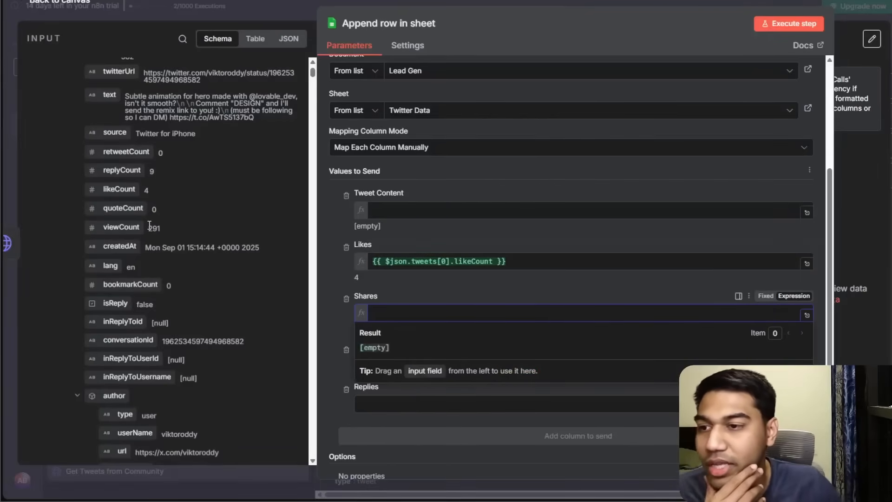
pyautogui.moveTo(133, 230); pyautogui.dragTo(483, 314)
# Clear the Repost column and map the first tweet's replyCount into it again.
pyautogui.click(500, 364)
pyautogui.hotkey('ctrl', 'a')
pyautogui.press('BackSpace')
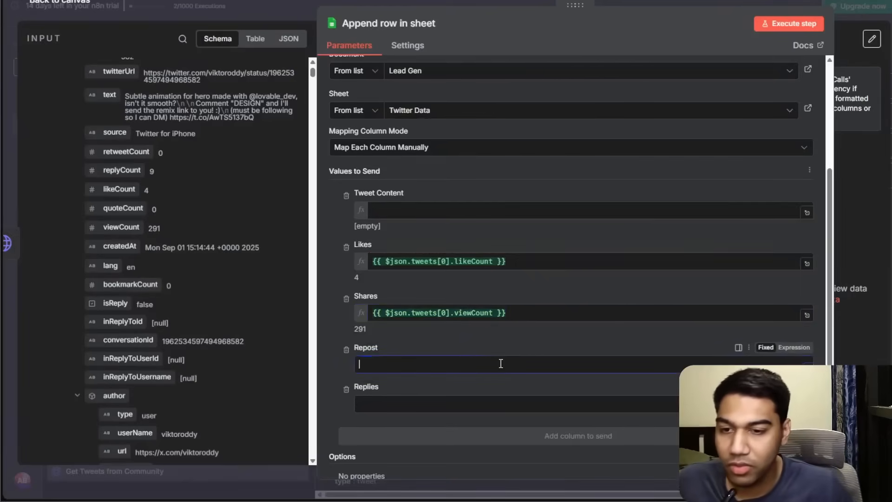
pyautogui.moveTo(153, 174); pyautogui.dragTo(377, 365)
# Map the first tweet's text into Tweet Content and remove the Replies column from the mapping.
pyautogui.moveTo(109, 97); pyautogui.dragTo(498, 209)
pyautogui.scroll(-3, 529, 191)
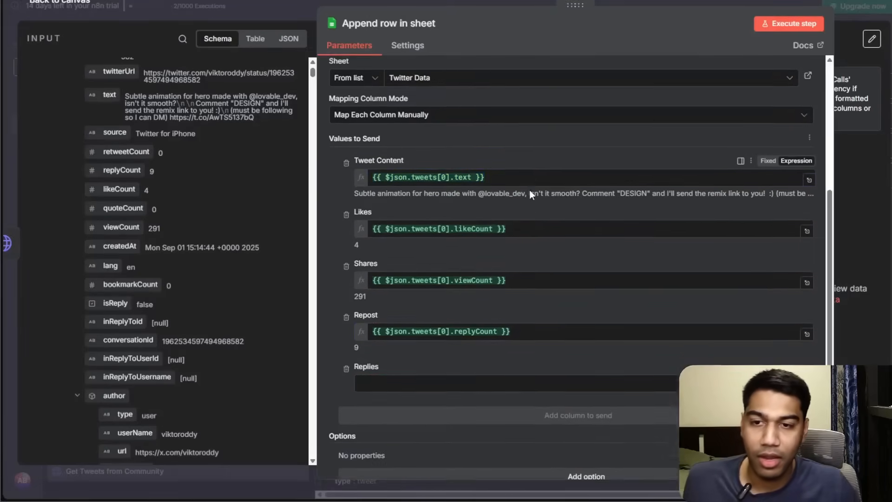
pyautogui.click(346, 342)
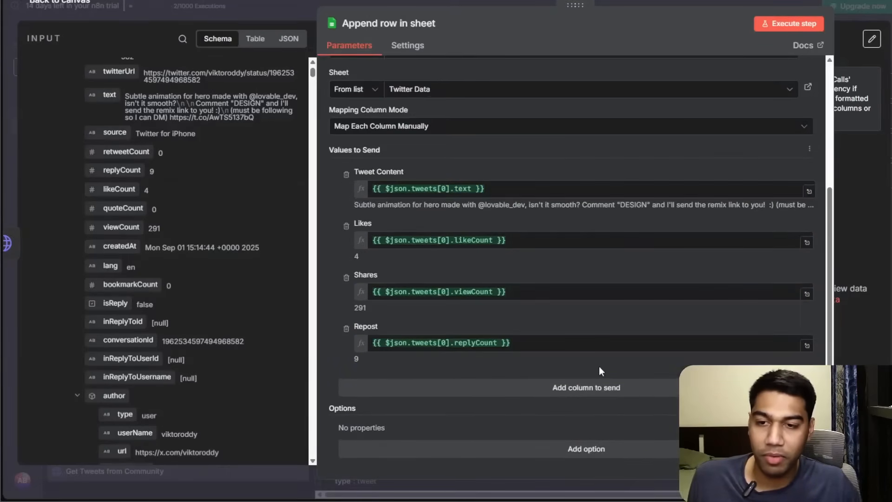
# Execute the Append row in sheet step and return to the canvas.
pyautogui.scroll(5, 756, 115)
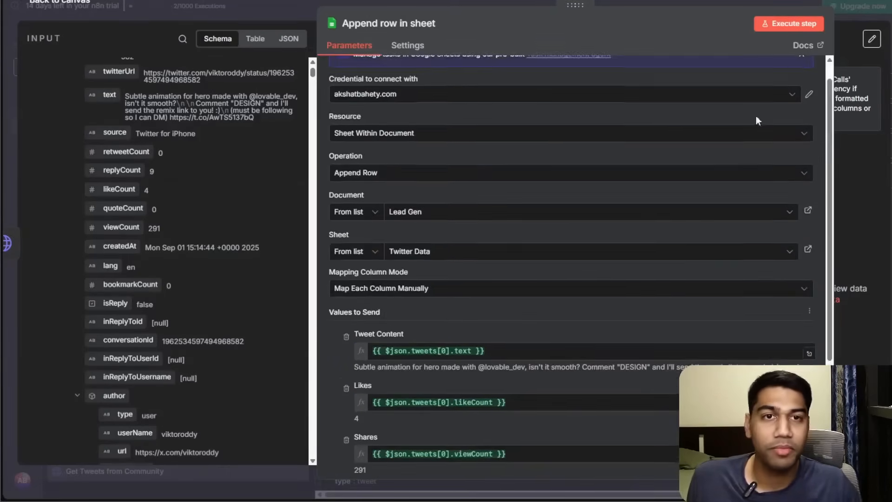
pyautogui.click(788, 28)
pyautogui.click(720, 2)
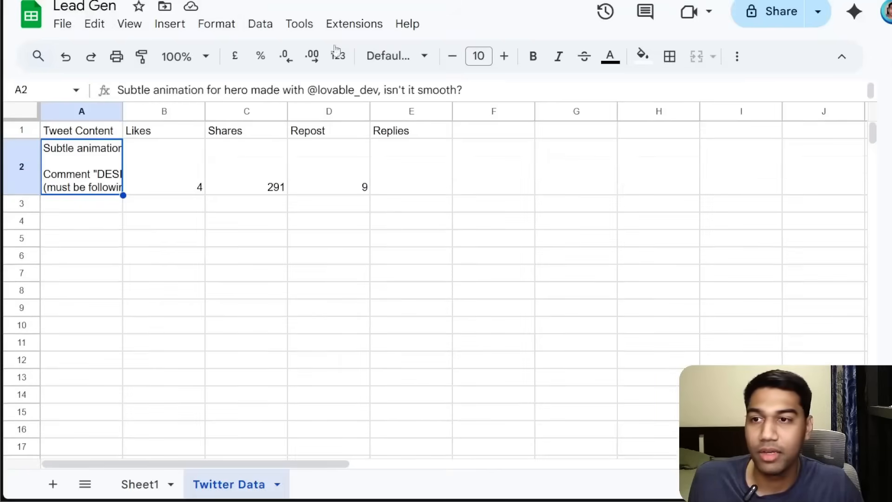
# Open the Twitter Data sheet and widen the Tweet Content column to view the appended row.
pyautogui.click(207, 309)
pyautogui.click(107, 172)
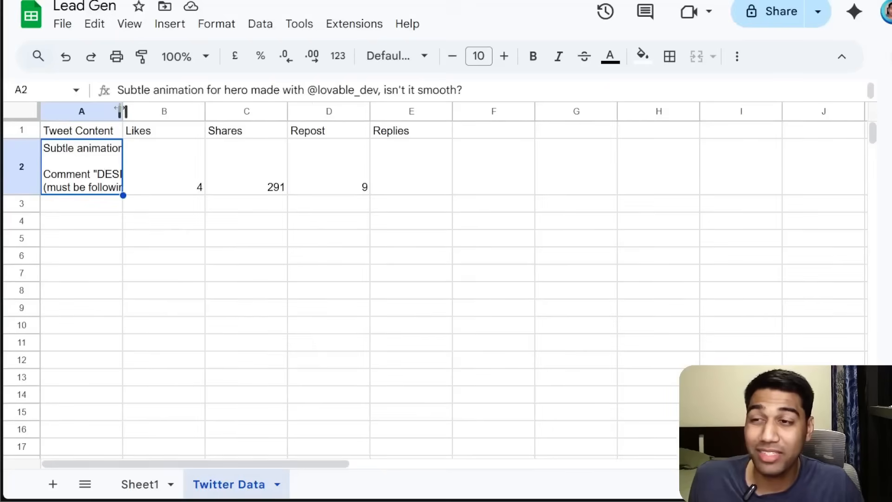
pyautogui.moveTo(123, 110); pyautogui.dragTo(311, 111)
pyautogui.click(291, 256)
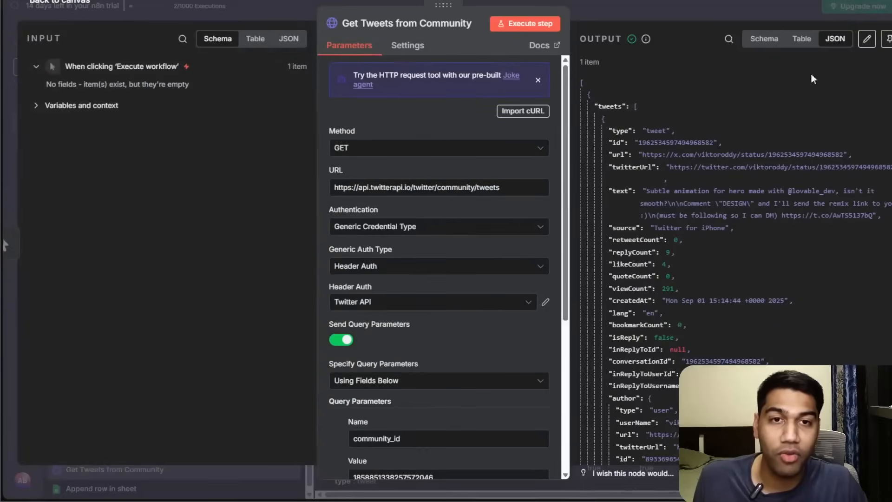
# Inspect the Get Tweets from Community output in table view to review all returned tweets.
pyautogui.click(802, 39)
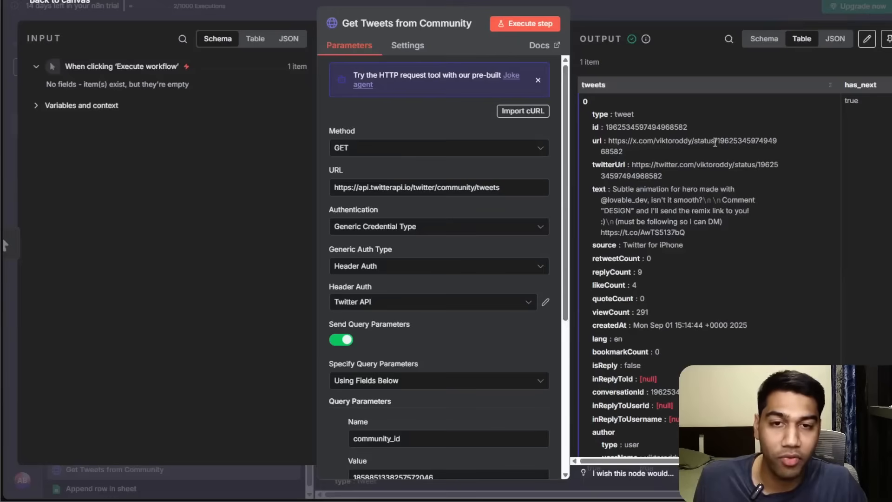
pyautogui.scroll(-20, 753, 125)
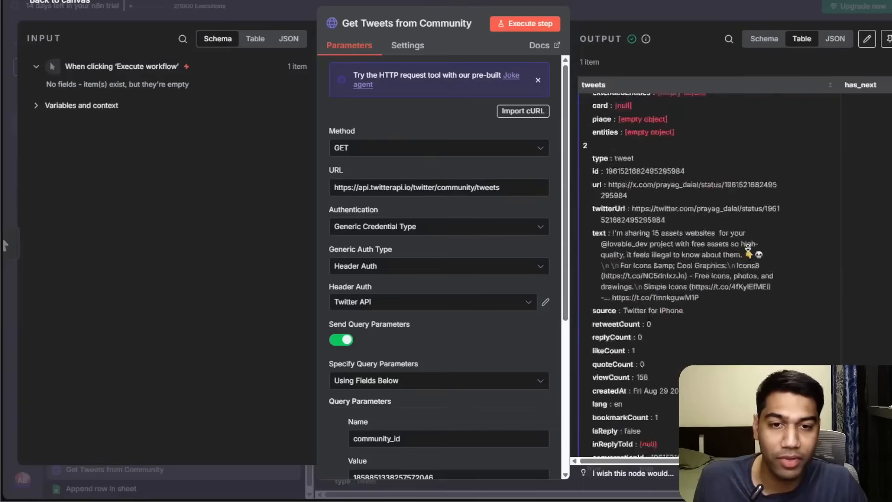
pyautogui.scroll(-15, 748, 248)
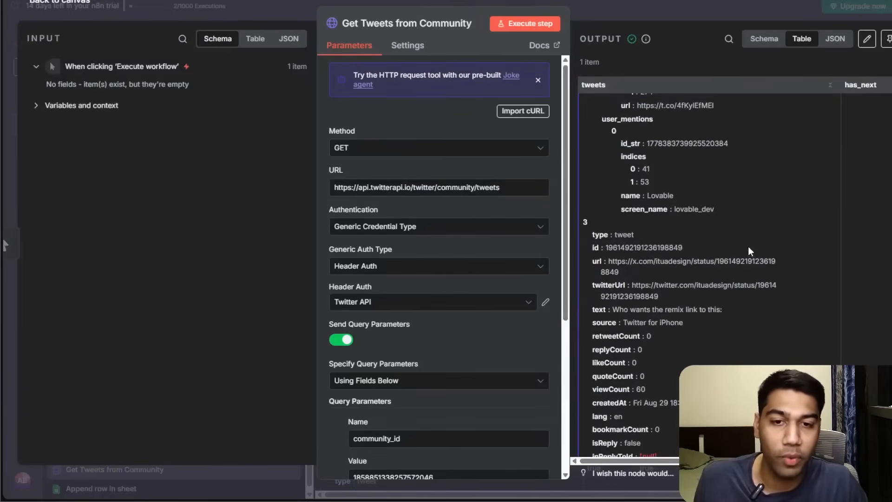
pyautogui.scroll(-5, 783, 226)
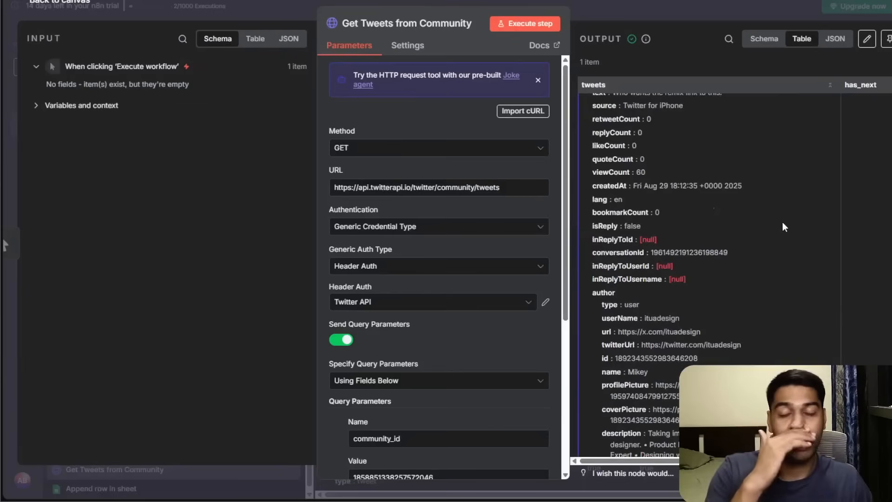
pyautogui.click(612, 5)
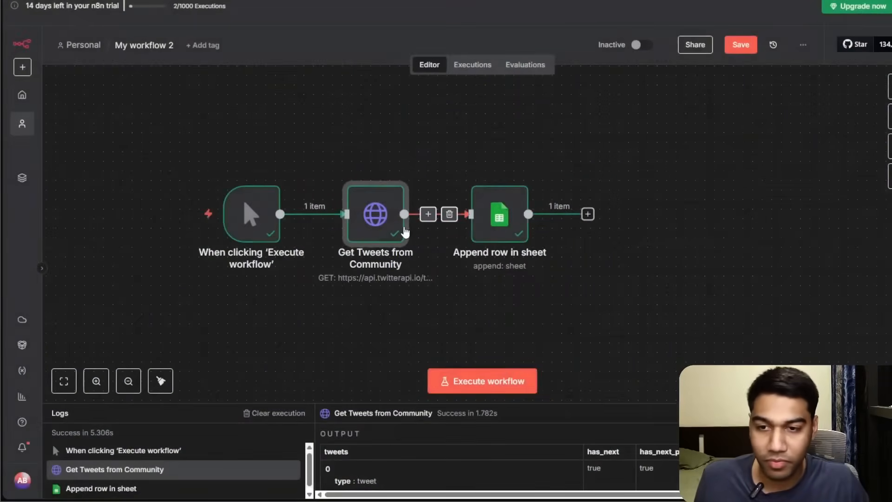
# Move the Append row in sheet node further right and reopen it.
pyautogui.moveTo(512, 220); pyautogui.dragTo(604, 228)
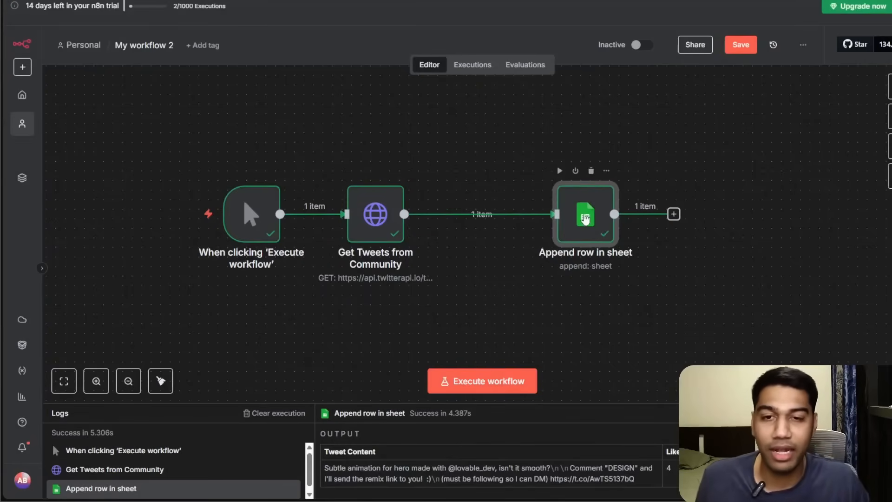
pyautogui.doubleClick(585, 219)
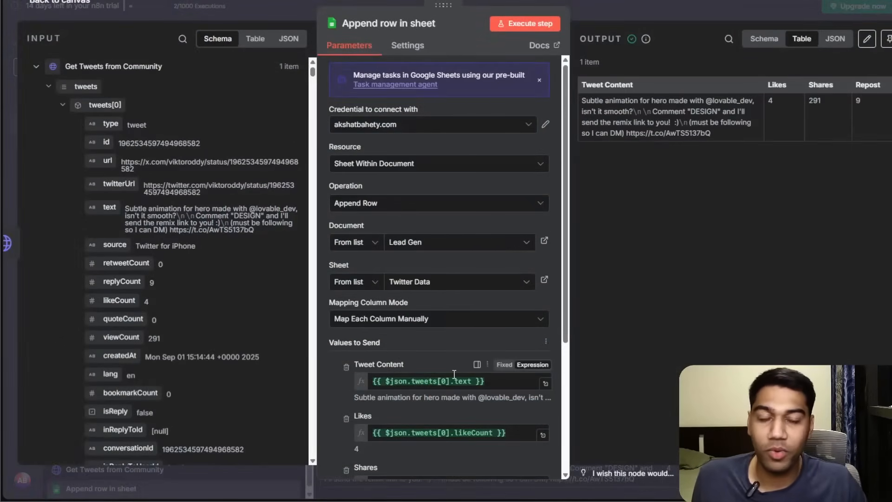
# Copy the full JSON input coming from Get Tweets from Community.
pyautogui.click(289, 40)
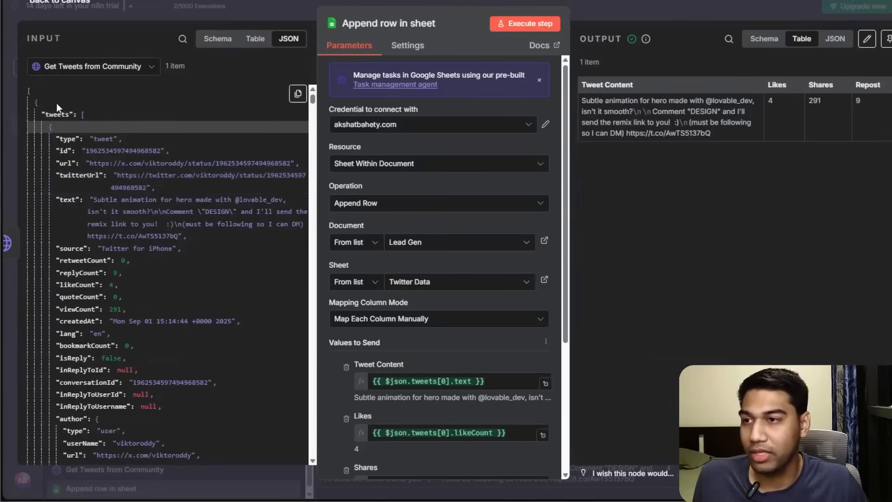
pyautogui.moveTo(35, 90); pyautogui.dragTo(222, 472)
pyautogui.click(298, 94)
pyautogui.click(312, 125)
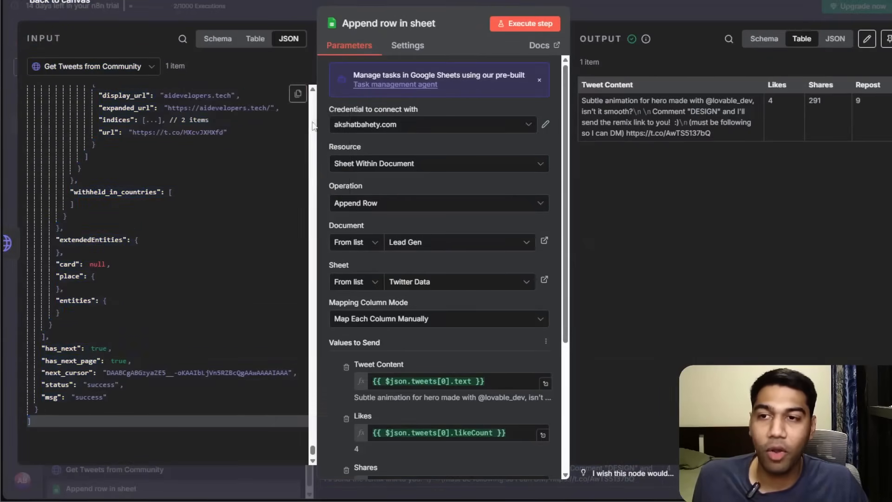
# Open an online JSON formatter in a new tab, paste the copied JSON and fold the tweets array.
pyautogui.hotkey('ctrl', 't')
pyautogui.write('jsonfor')
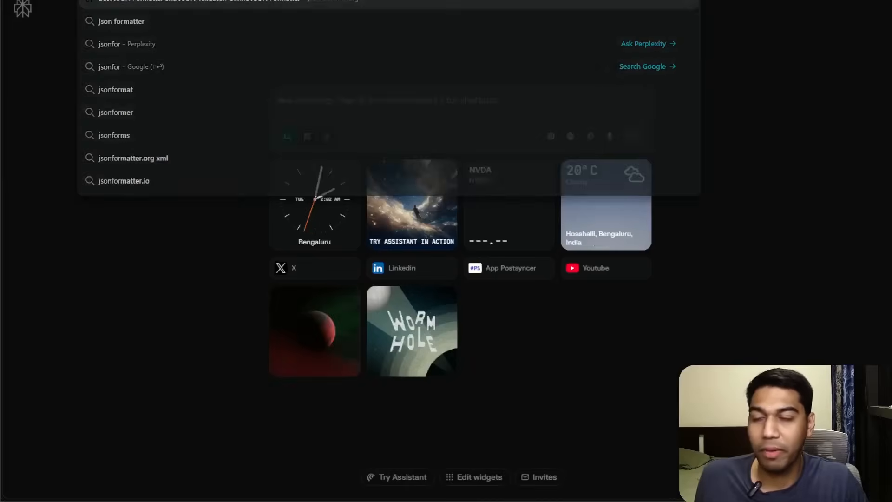
pyautogui.press('Return')
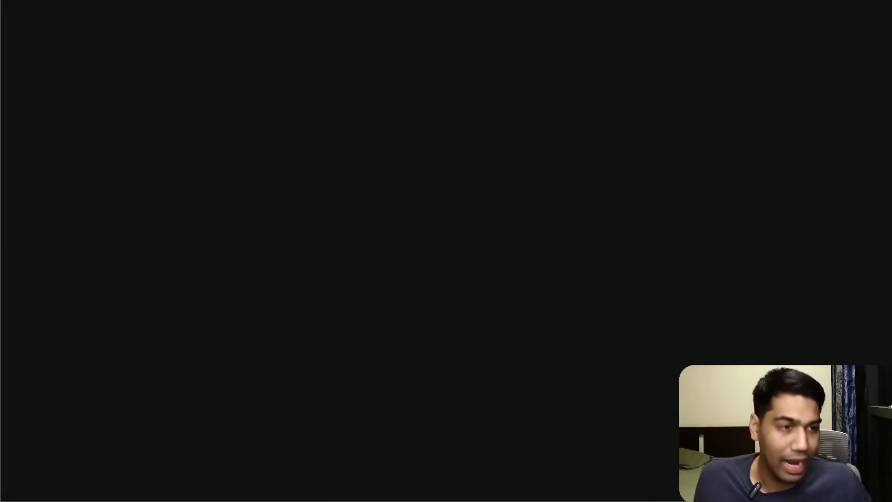
pyautogui.hotkey('ctrl', 'v')
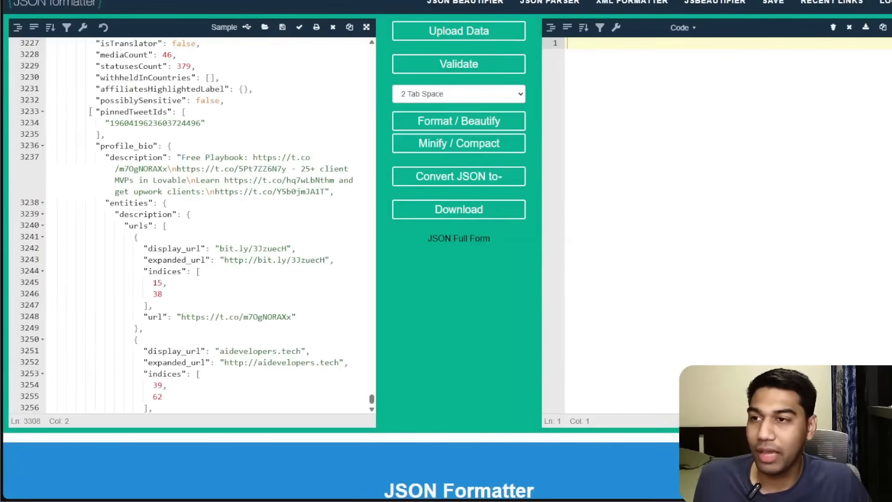
pyautogui.moveTo(371, 401); pyautogui.dragTo(383, 37)
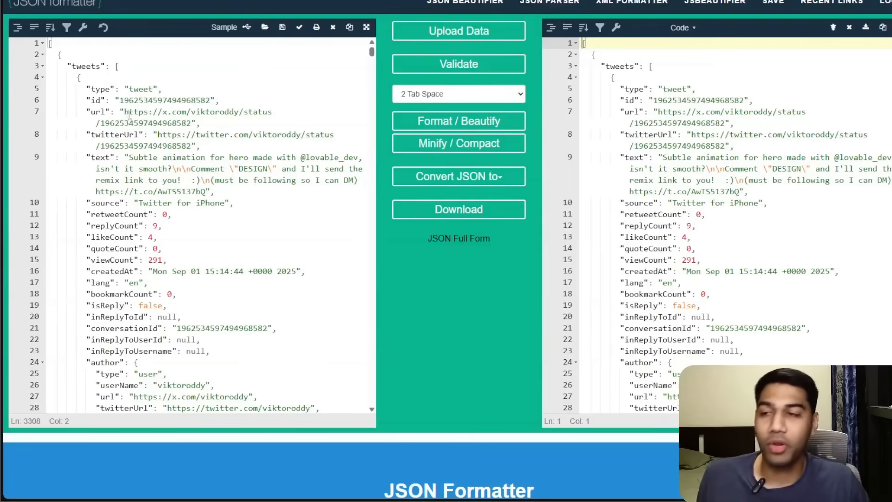
pyautogui.click(107, 66)
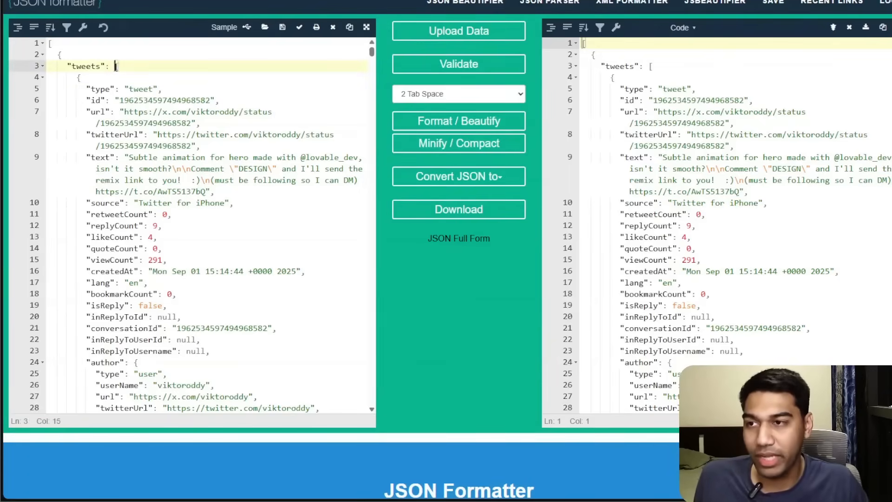
pyautogui.click(42, 66)
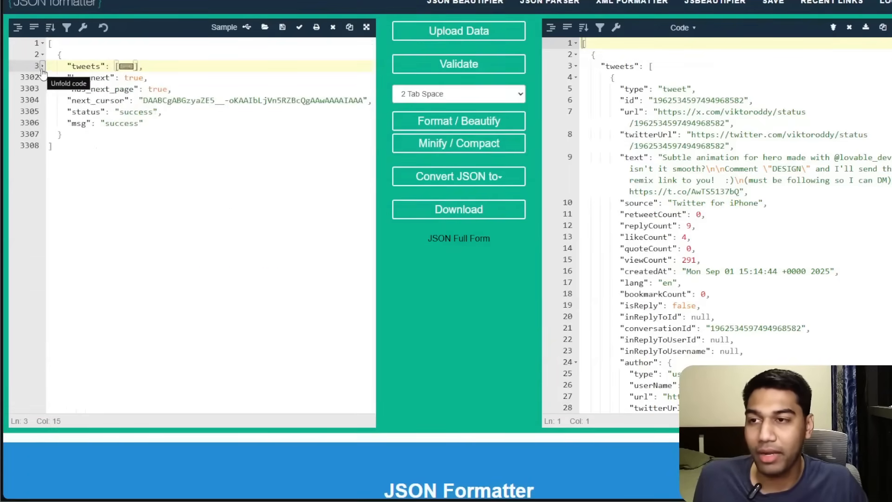
# Type an example array [0,1,2,3] below the JSON and delete it again.
pyautogui.click(238, 206)
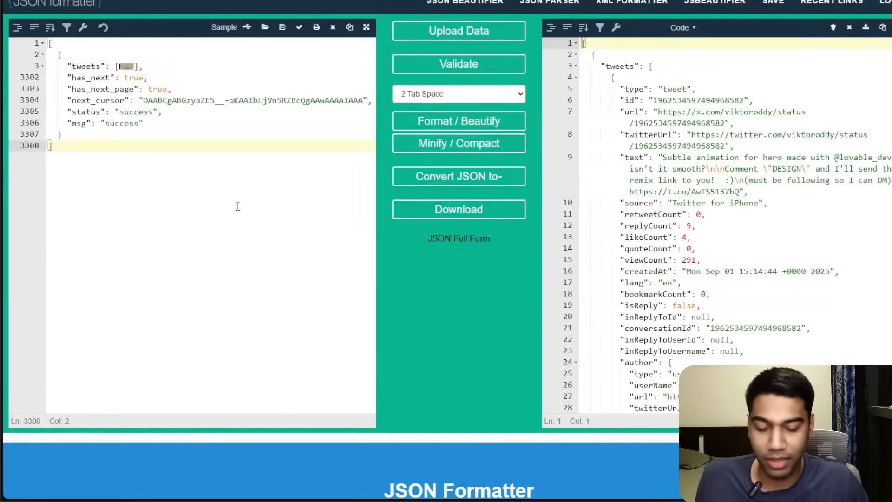
pyautogui.press('Return')
pyautogui.press('Return')
pyautogui.write('[]')
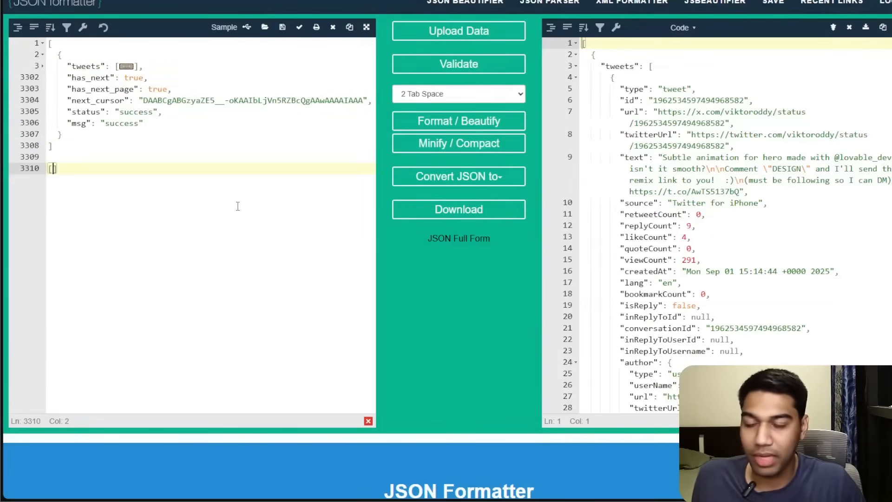
pyautogui.write(',2,3,')
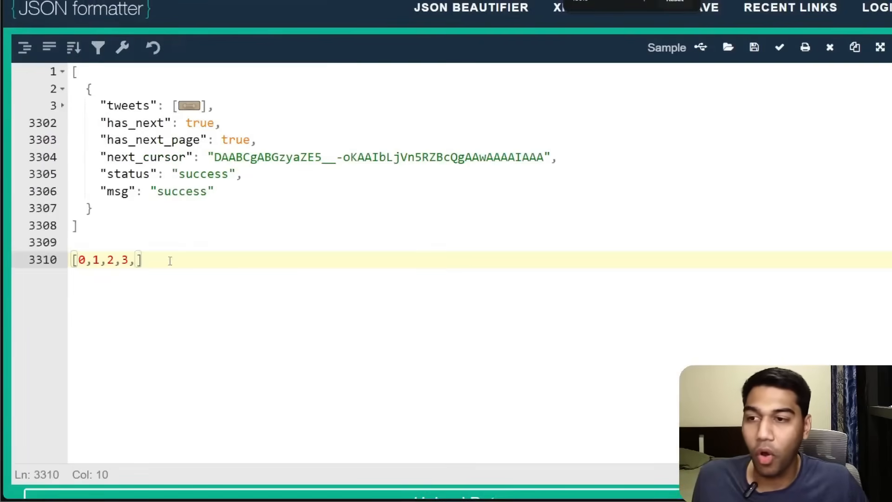
pyautogui.moveTo(94, 258); pyautogui.dragTo(129, 260)
pyautogui.click(124, 262)
pyautogui.click(136, 261)
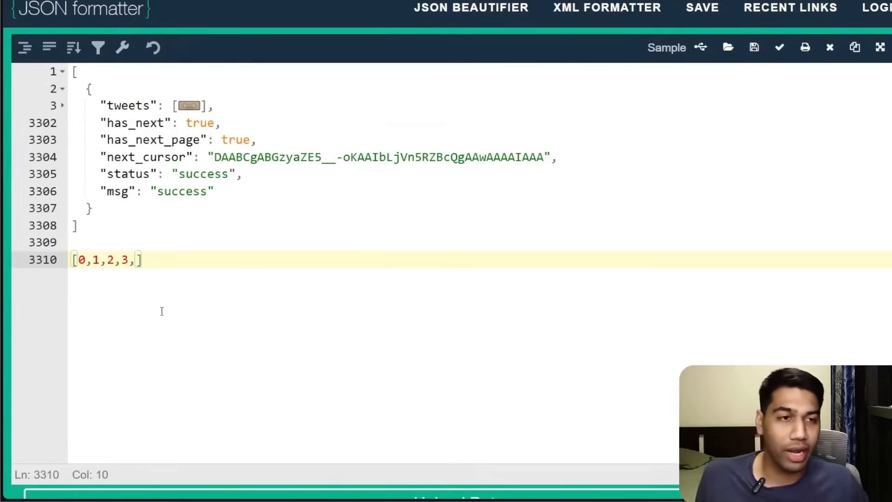
pyautogui.press('BackSpace')
pyautogui.press('Right')
pyautogui.press('BackSpace')
pyautogui.press('BackSpace')
pyautogui.press('BackSpace')
pyautogui.press('BackSpace')
pyautogui.press('BackSpace')
pyautogui.press('BackSpace')
pyautogui.press('BackSpace')
pyautogui.press('BackSpace')
pyautogui.press('BackSpace')
pyautogui.press('BackSpace')
pyautogui.press('BackSpace')
pyautogui.press('BackSpace')
pyautogui.press('BackSpace')
pyautogui.hotkey('ctrl', 'z')
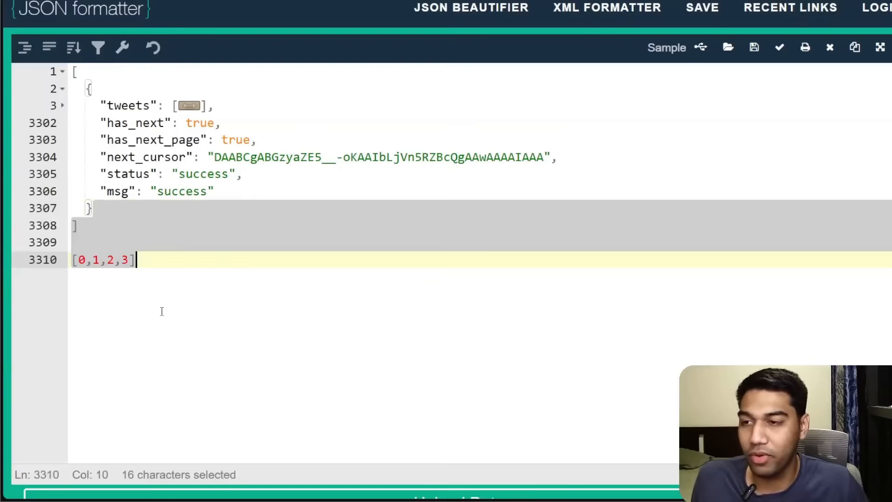
pyautogui.click(135, 260)
pyautogui.click(46, 266)
pyautogui.press('BackSpace')
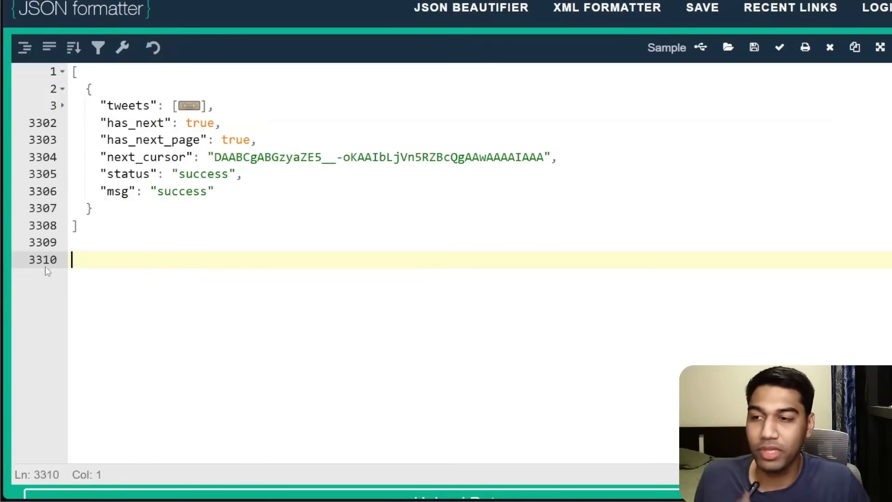
pyautogui.press('BackSpace')
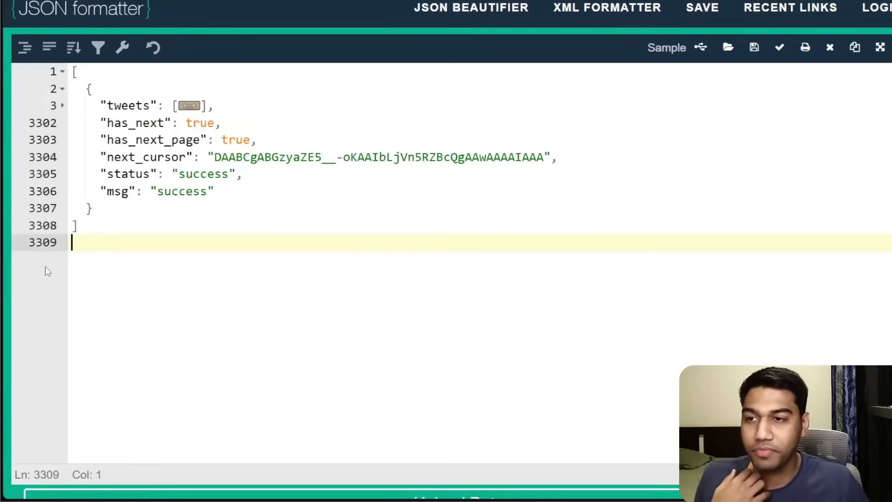
# Unfold the tweets array and fold its first two tweet objects to show each tweet as a separate entry.
pyautogui.click(195, 107)
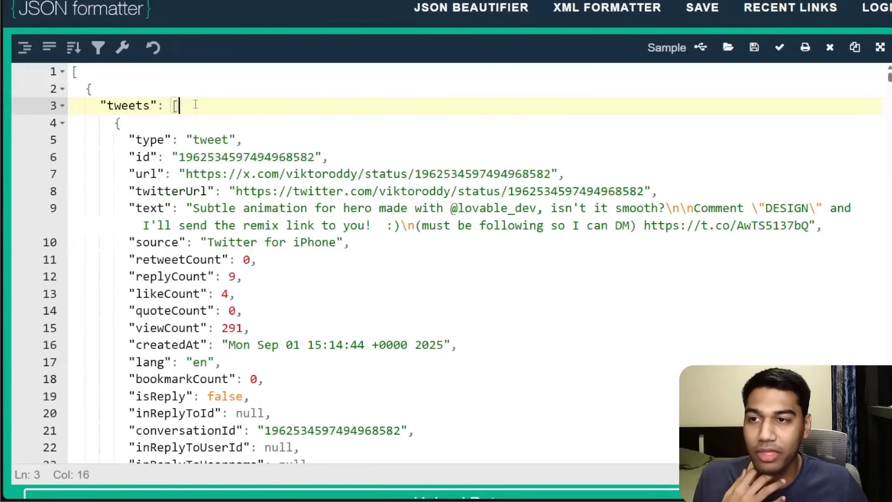
pyautogui.click(111, 122)
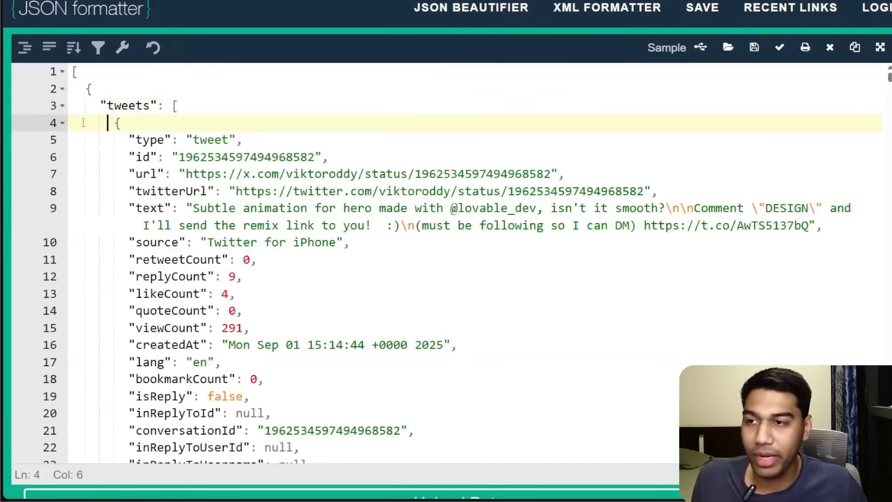
pyautogui.click(62, 123)
pyautogui.click(63, 140)
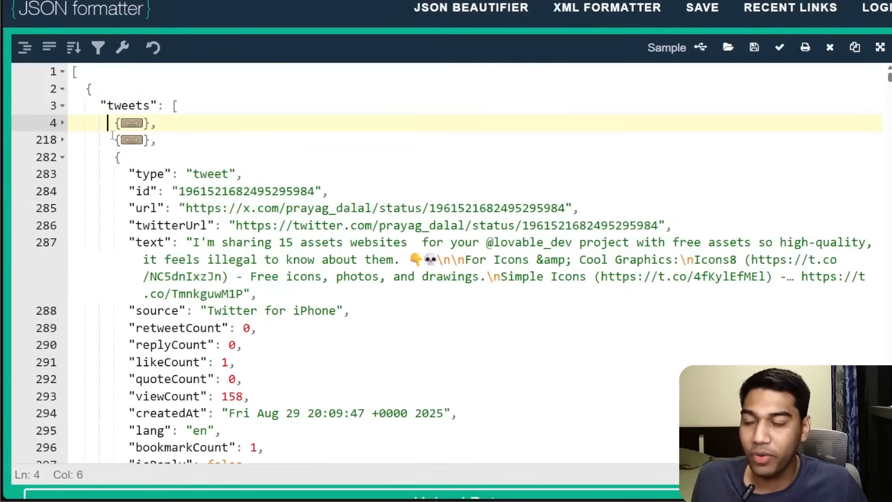
pyautogui.moveTo(108, 122); pyautogui.dragTo(151, 121)
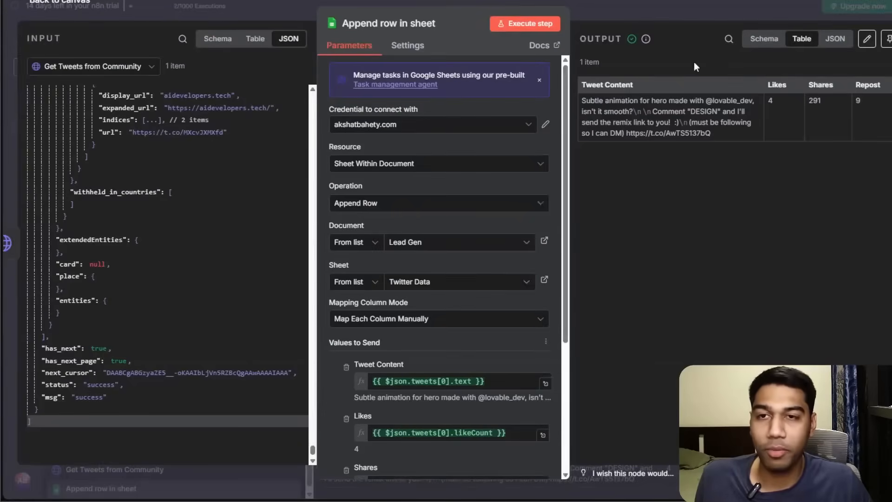
# Return to the canvas and insert a data transformation node between Get Tweets from Community and Append row in sheet.
pyautogui.click(639, 6)
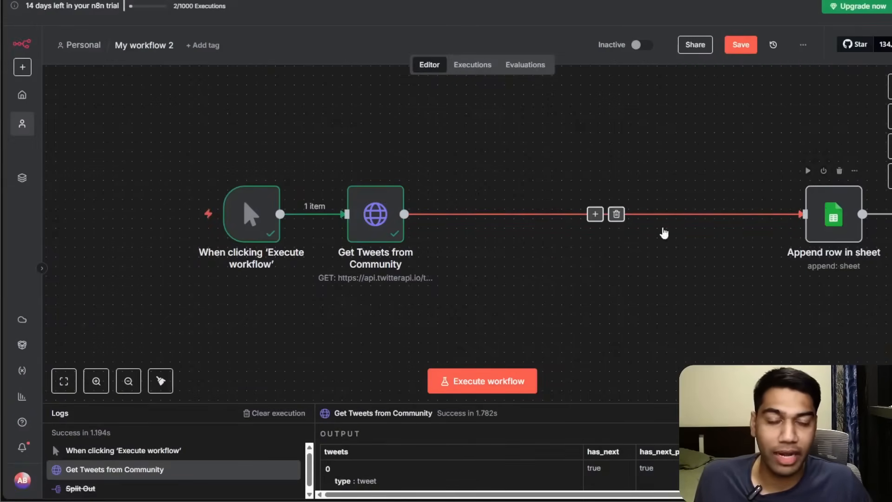
pyautogui.click(596, 215)
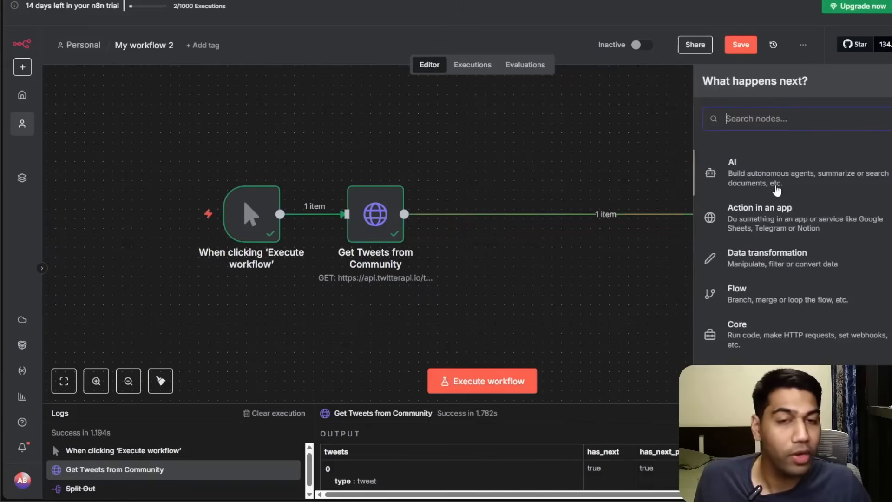
pyautogui.click(781, 251)
pyautogui.scroll(-3, 789, 302)
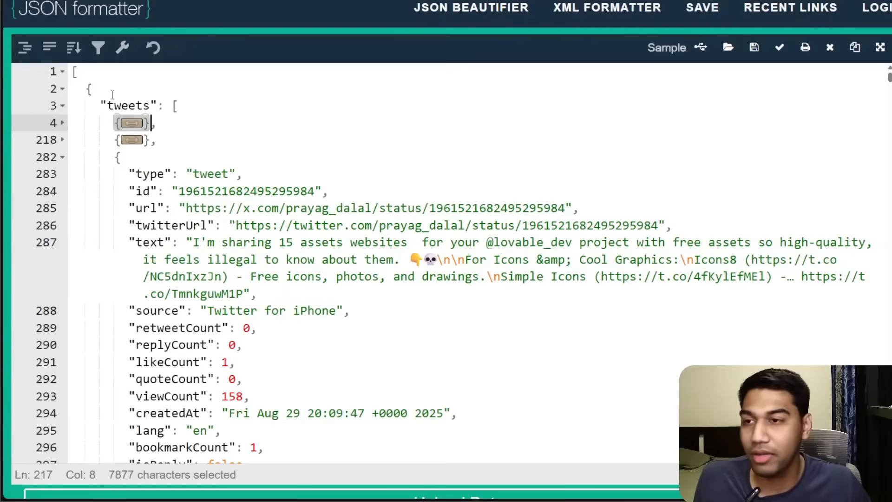
# Highlight the tweets key in the formatter and fold the tweets array again.
pyautogui.moveTo(108, 106); pyautogui.dragTo(151, 106)
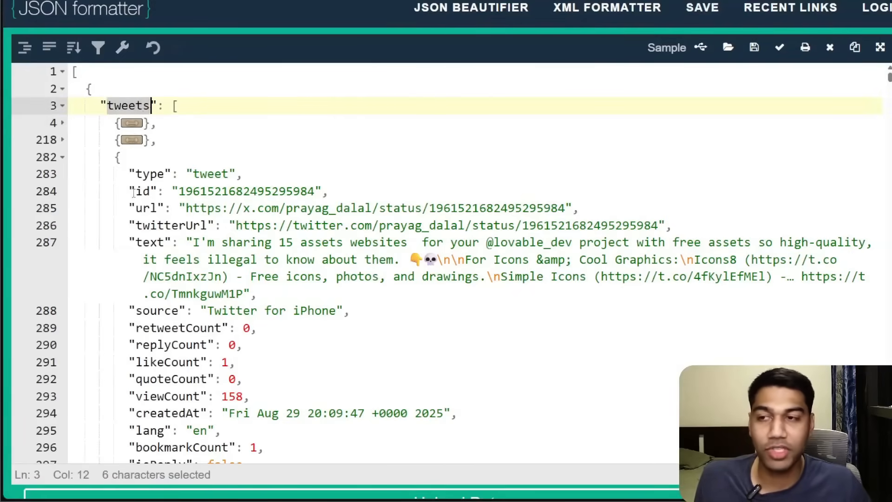
pyautogui.click(94, 119)
pyautogui.click(63, 105)
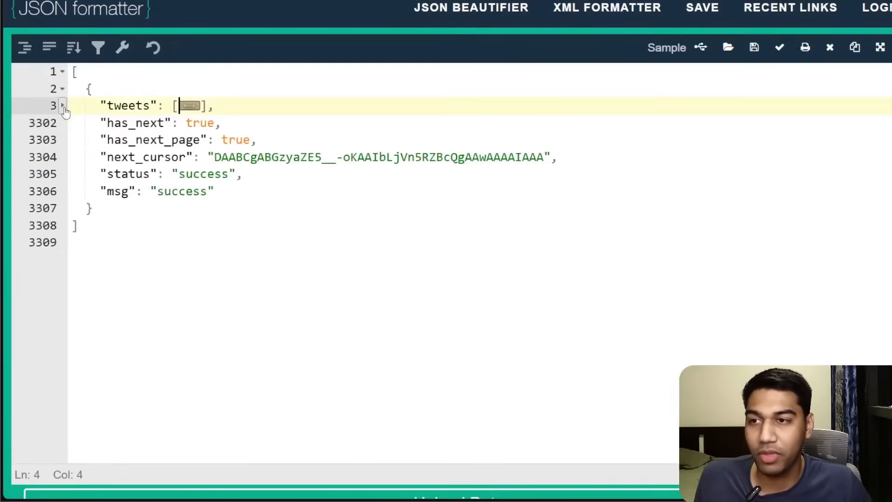
pyautogui.click(63, 107)
pyautogui.click(62, 157)
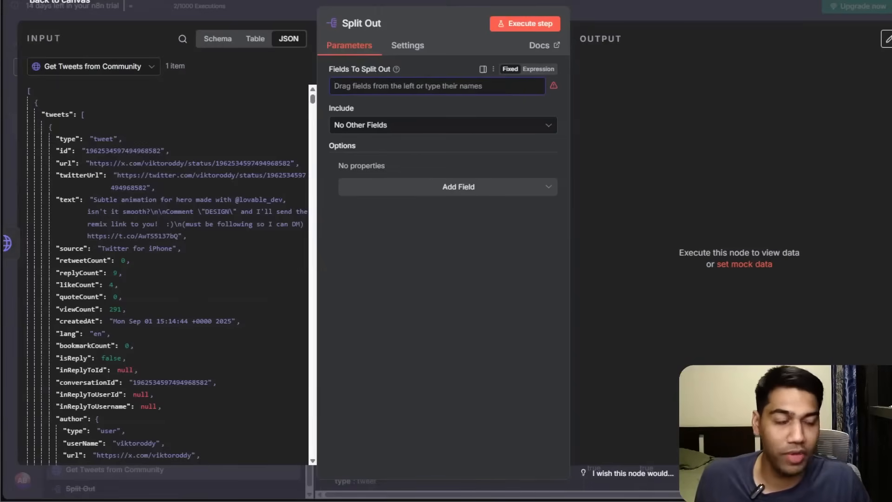
# Set Split Out's field to split out to tweets, execute the step and review the split items in table and JSON views.
pyautogui.moveTo(55, 113); pyautogui.dragTo(346, 88)
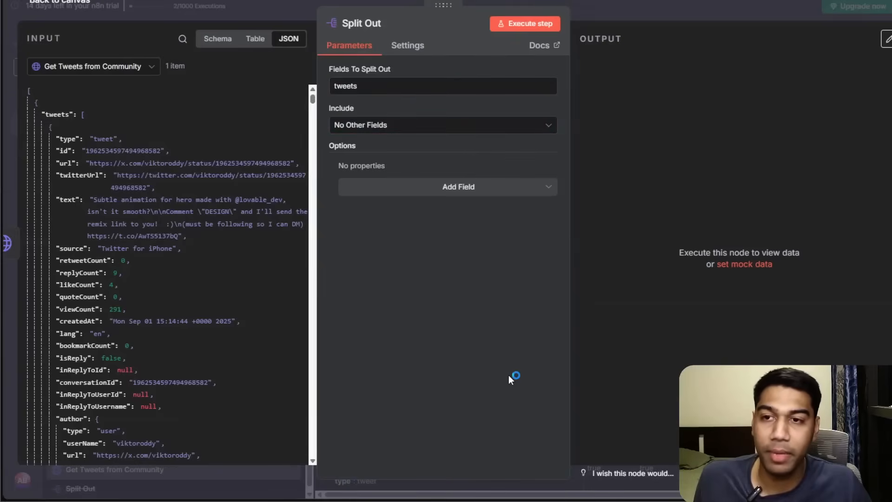
pyautogui.click(507, 24)
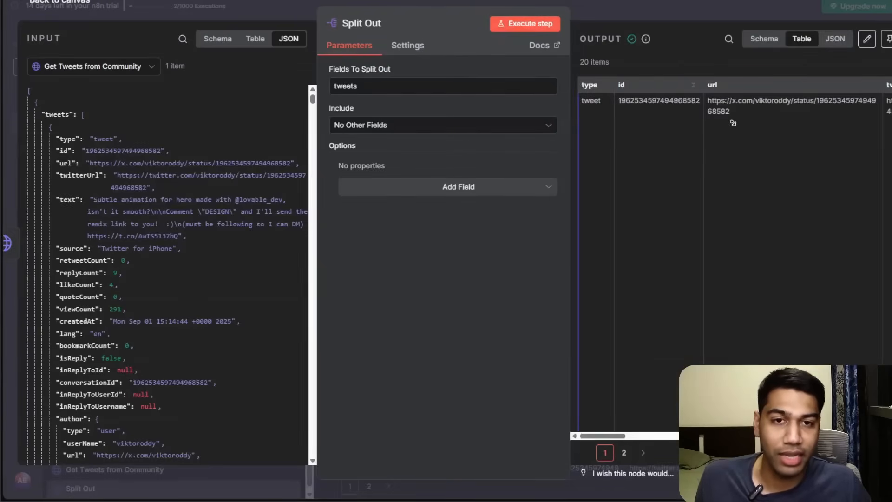
pyautogui.moveTo(603, 435)
pyautogui.mouseDown()
pyautogui.moveTo(778, 436)
pyautogui.moveTo(588, 437)
pyautogui.mouseUp()
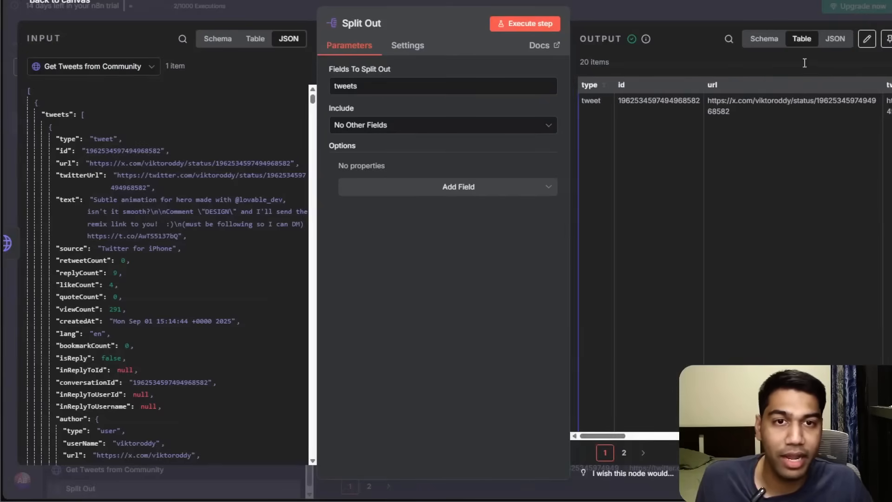
pyautogui.scroll(-15, 743, 233)
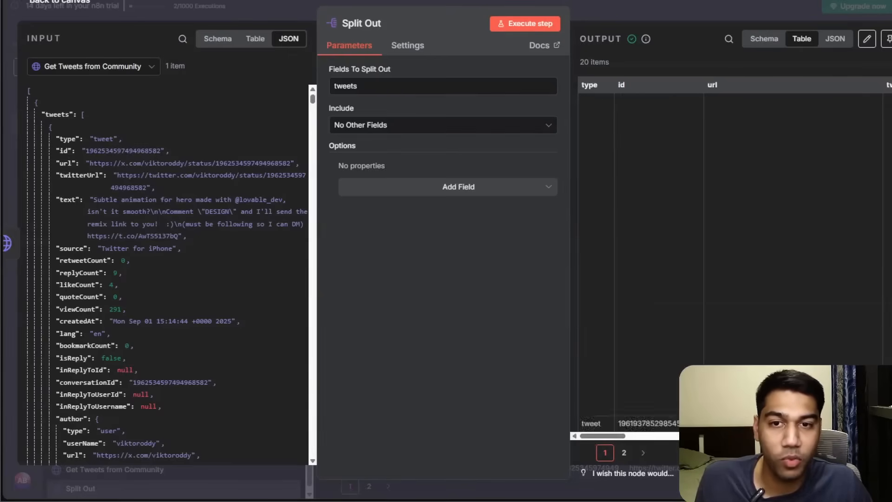
pyautogui.scroll(-5, 734, 232)
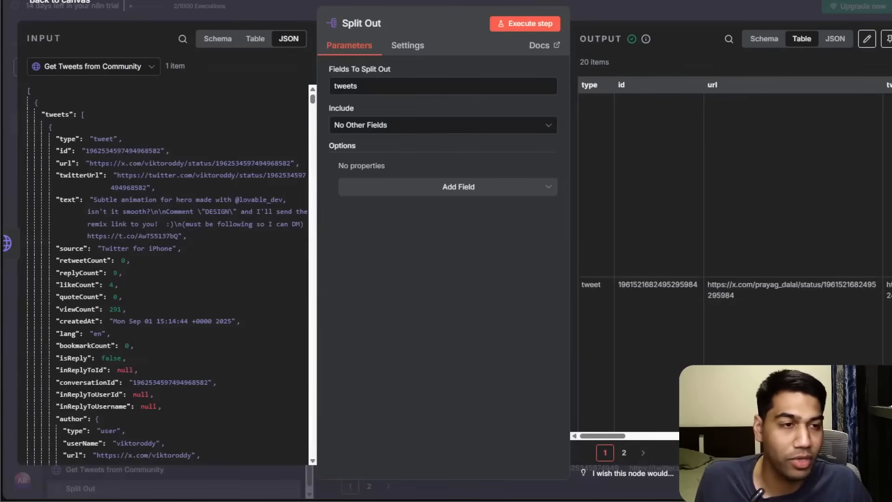
pyautogui.scroll(-5, 734, 233)
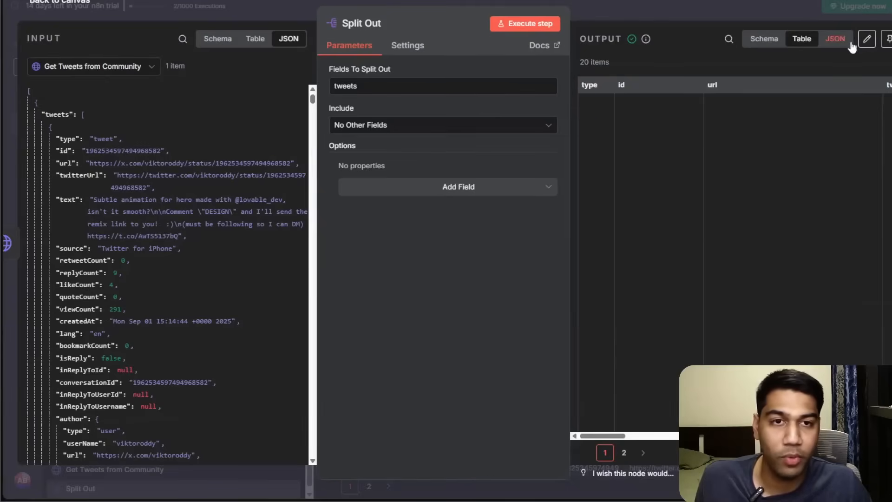
pyautogui.click(835, 38)
pyautogui.scroll(-15, 678, 191)
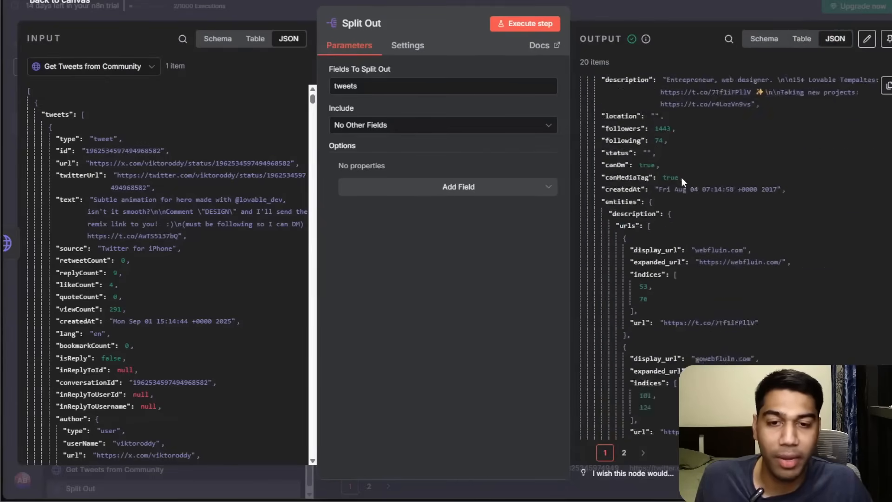
# Return to the canvas and reopen the Append row in sheet node.
pyautogui.click(675, 19)
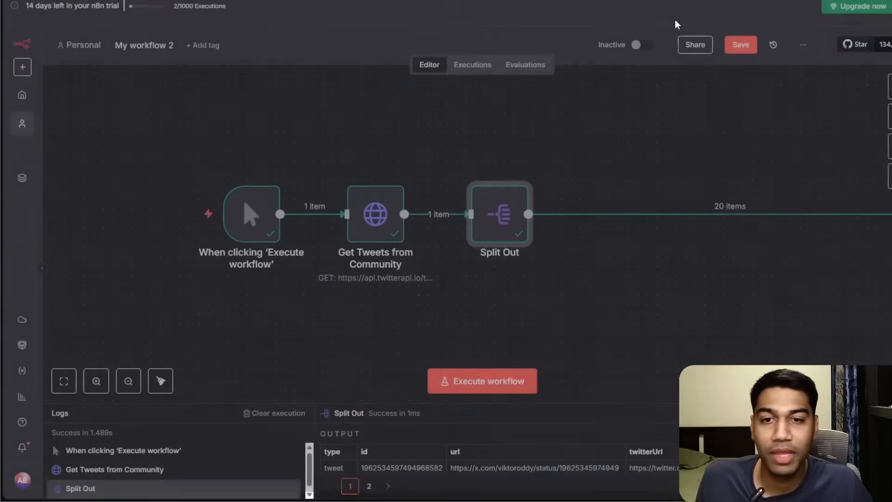
pyautogui.moveTo(535, 274); pyautogui.dragTo(493, 274)
pyautogui.moveTo(794, 221); pyautogui.dragTo(507, 222)
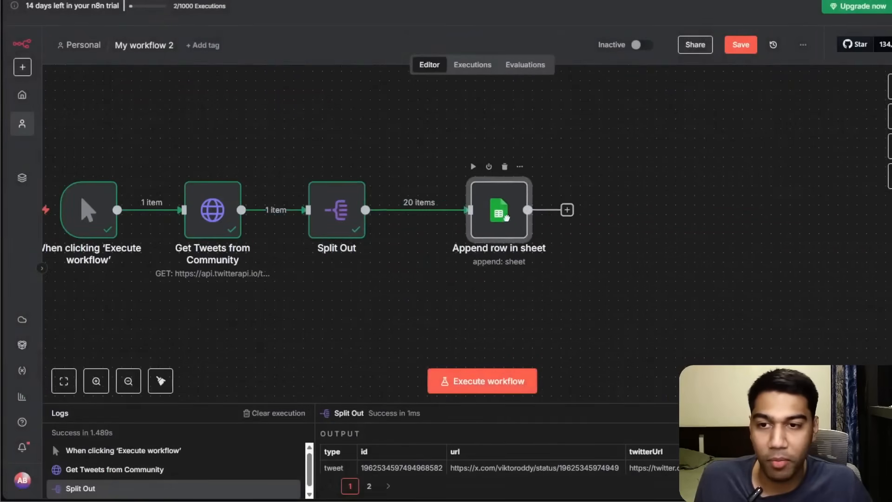
pyautogui.doubleClick(509, 228)
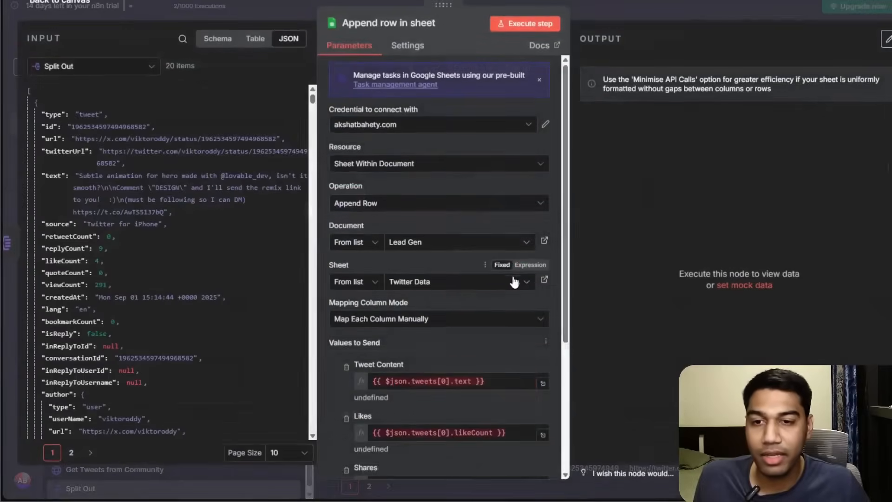
# Try remapping Tweet Content to the tweets text field from the Get Tweets from Community input.
pyautogui.scroll(-2, 431, 344)
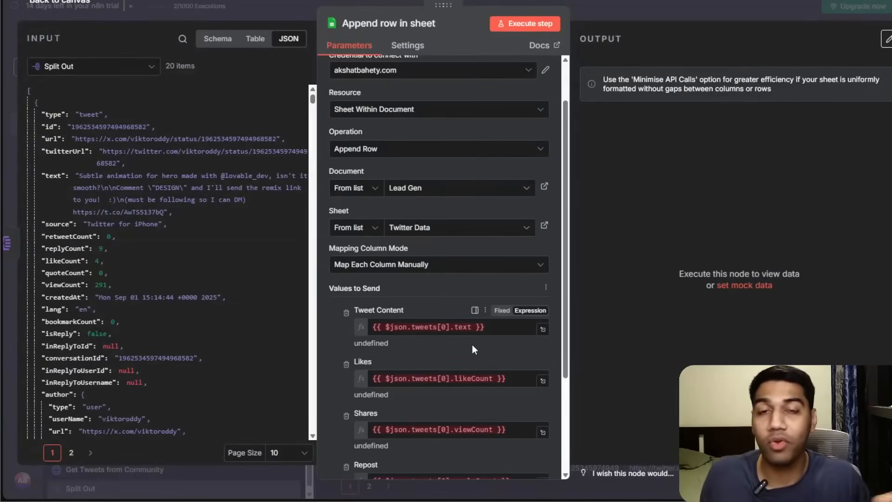
pyautogui.click(492, 326)
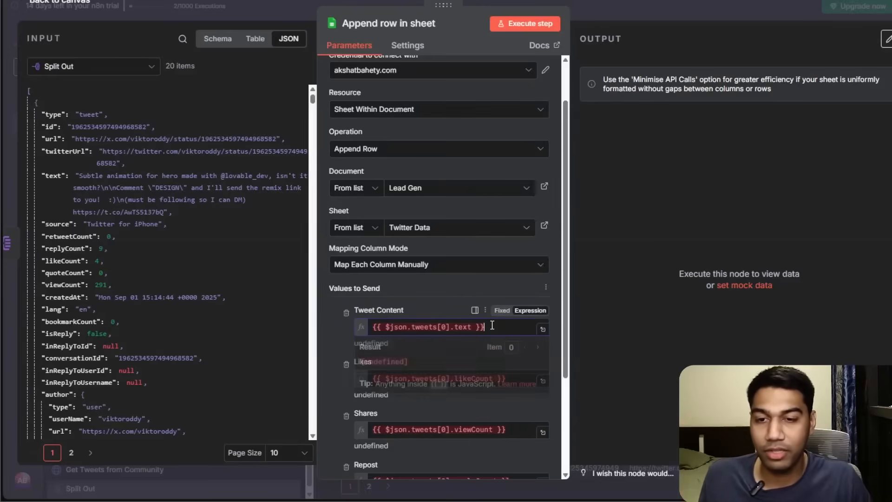
pyautogui.hotkey('ctrl', 'a')
pyautogui.press('BackSpace')
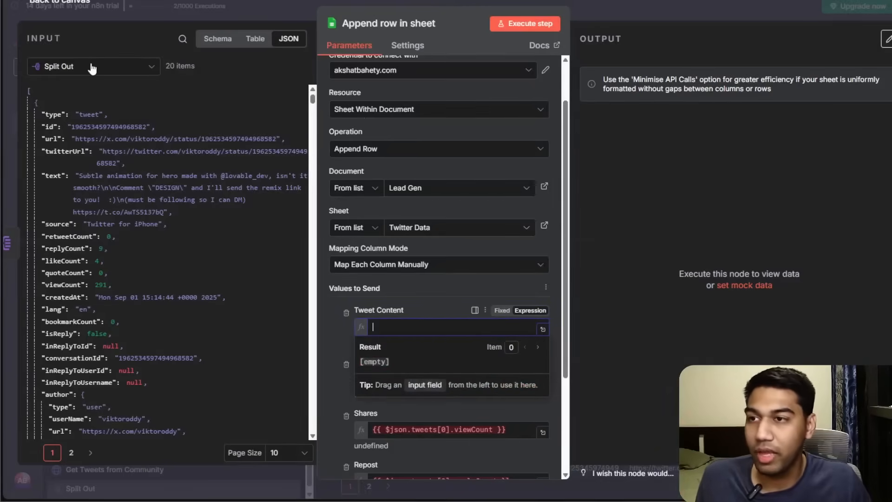
pyautogui.click(93, 68)
pyautogui.click(88, 116)
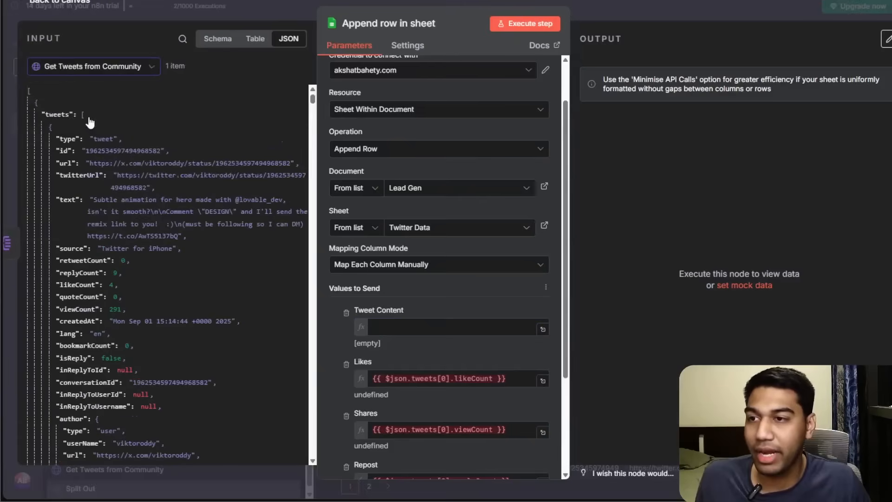
pyautogui.click(422, 327)
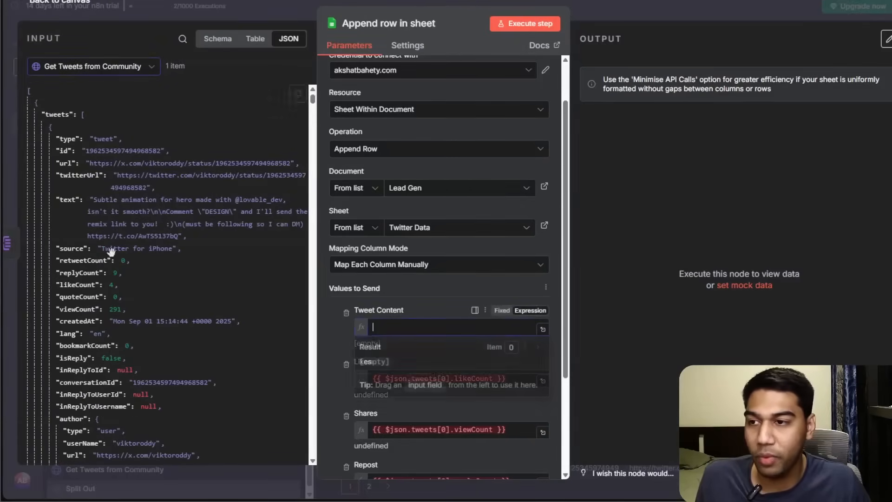
pyautogui.moveTo(68, 199); pyautogui.dragTo(418, 326)
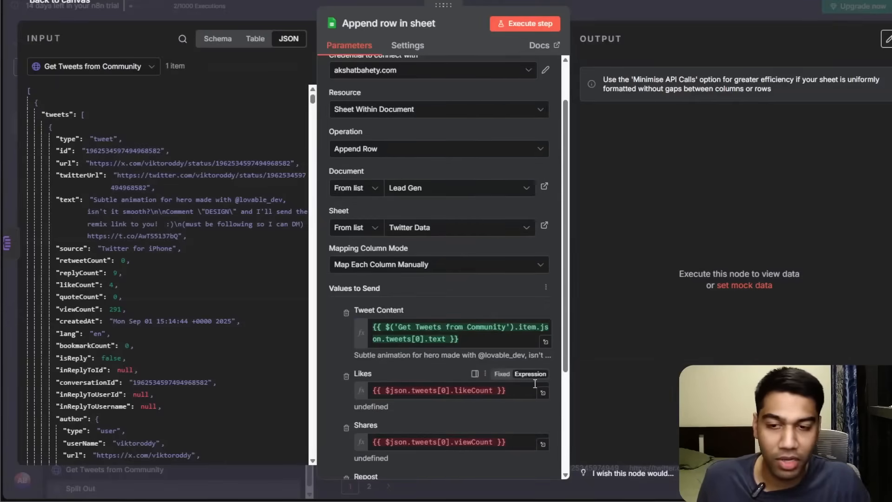
pyautogui.click(470, 341)
pyautogui.hotkey('ctrl', 'a')
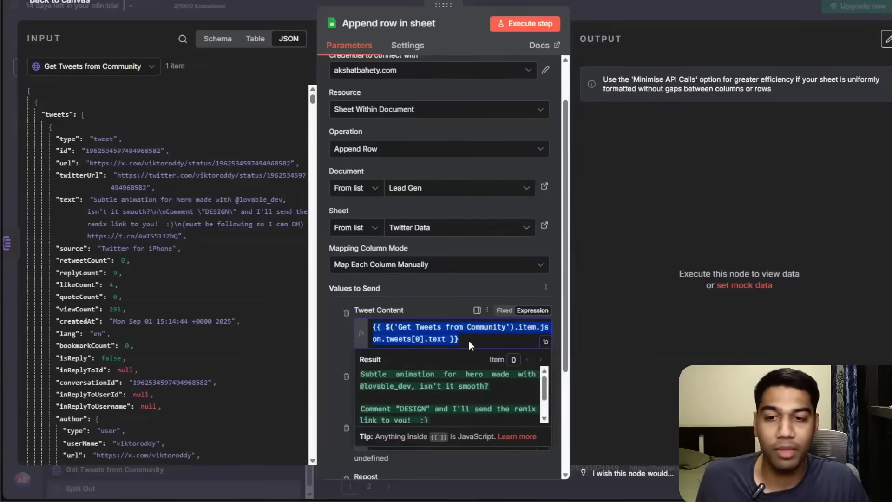
pyautogui.press('BackSpace')
# Switch the input back to Split Out and map Tweet Content to the item's text field.
pyautogui.click(85, 69)
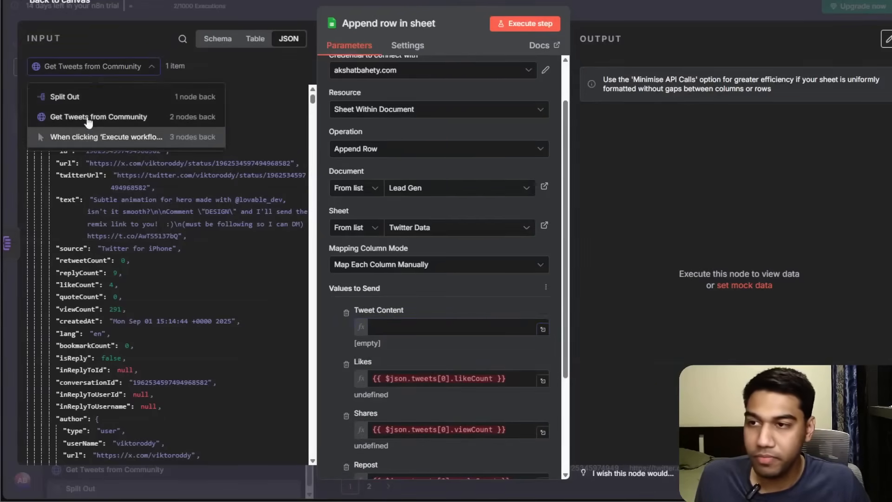
pyautogui.click(86, 97)
pyautogui.click(435, 324)
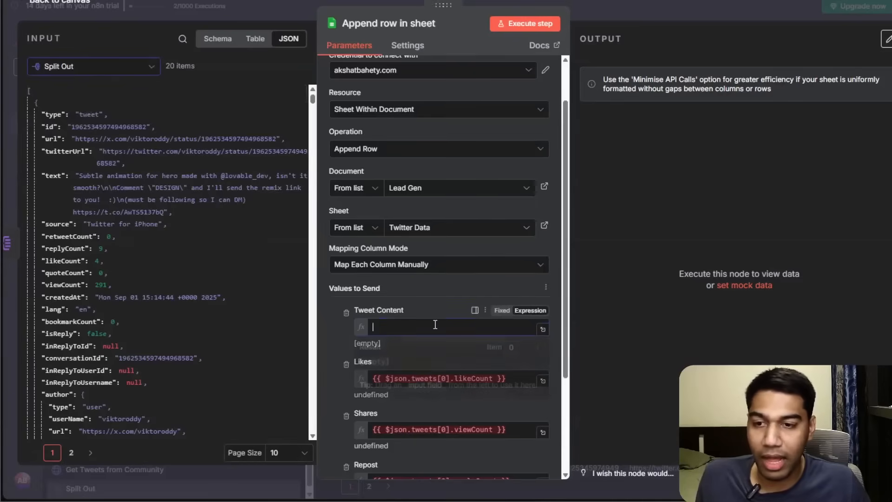
pyautogui.moveTo(54, 176); pyautogui.dragTo(404, 328)
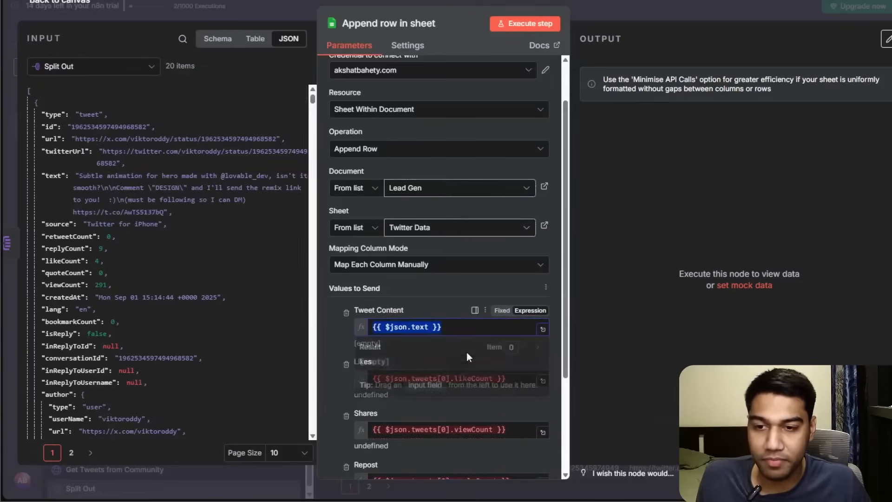
pyautogui.doubleClick(396, 327)
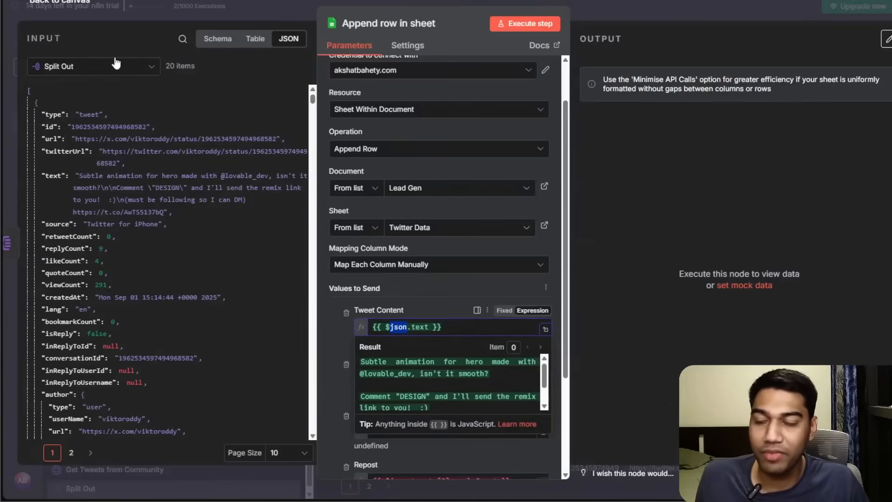
# Replace the Likes expression with the Split Out item's likeCount field.
pyautogui.click(522, 381)
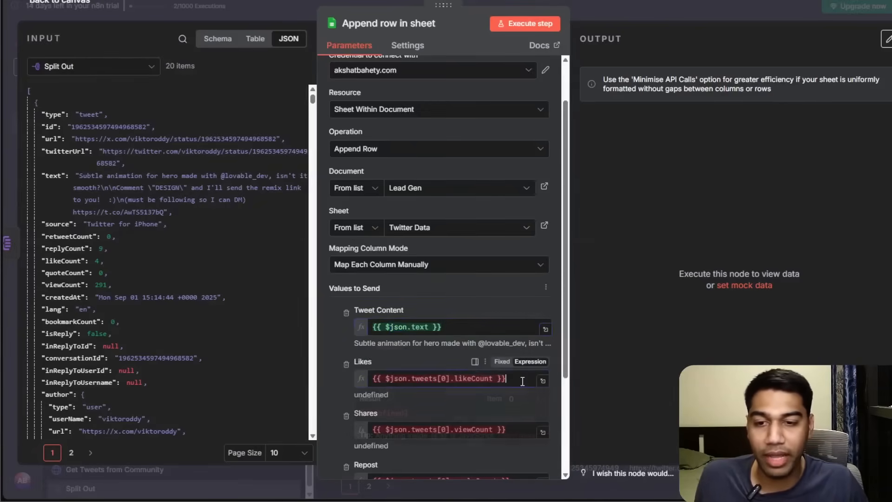
pyautogui.hotkey('ctrl', 'a')
pyautogui.press('BackSpace')
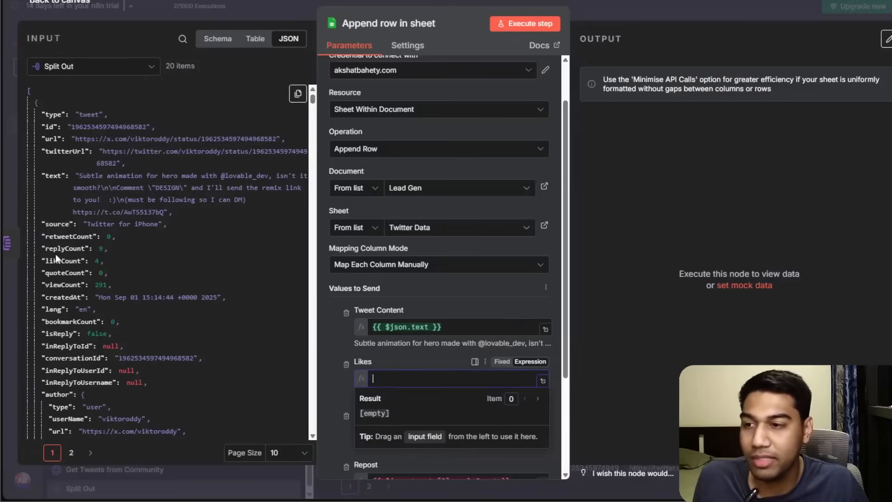
pyautogui.moveTo(279, 327); pyautogui.dragTo(418, 379)
pyautogui.scroll(-1, 427, 352)
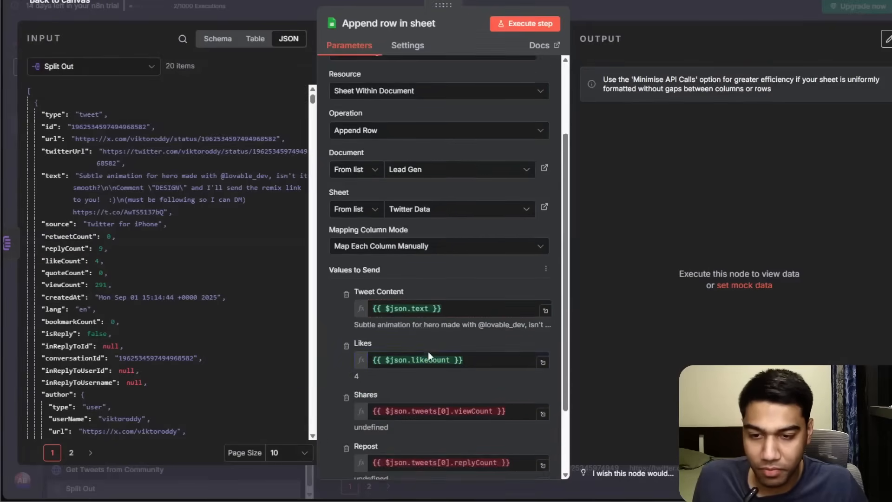
# Replace the Shares expression with the Split Out item's viewCount field.
pyautogui.scroll(-2, 427, 352)
pyautogui.click(414, 322)
pyautogui.hotkey('ctrl', 'a')
pyautogui.press('BackSpace')
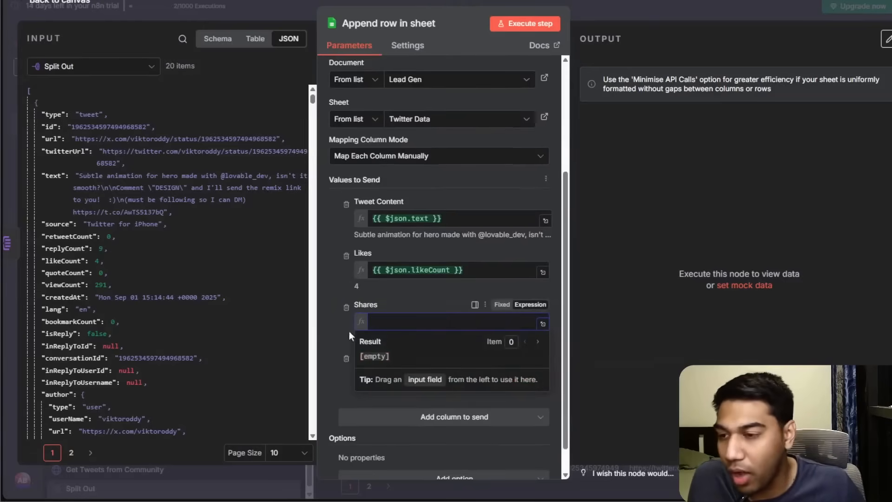
pyautogui.moveTo(65, 284); pyautogui.dragTo(455, 322)
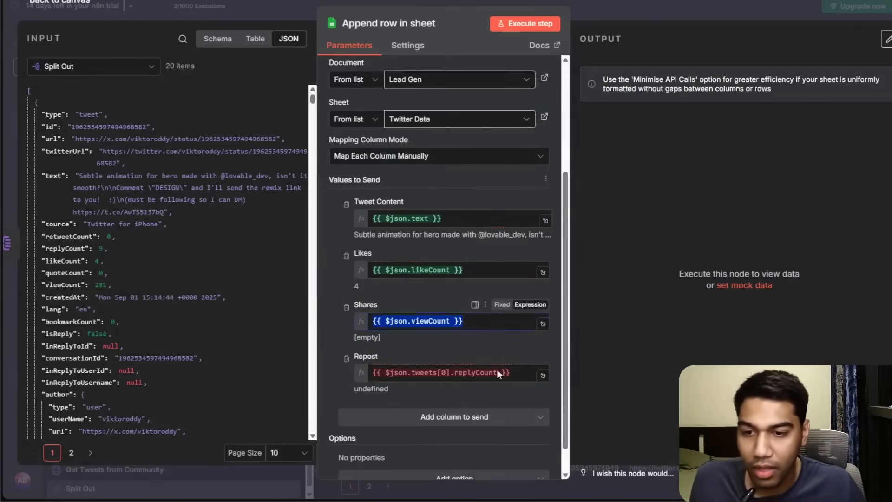
pyautogui.click(352, 340)
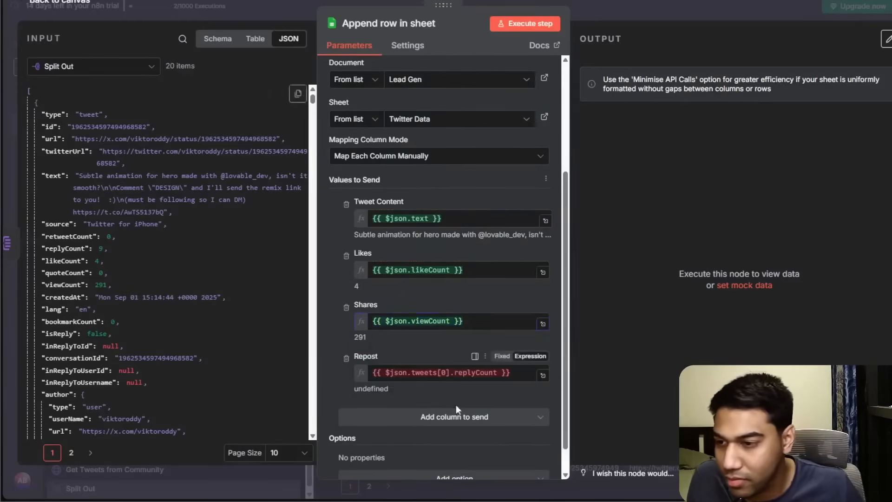
# Replace the Repost expression with the item's replyCount field and execute the Append row in sheet step.
pyautogui.click(514, 374)
pyautogui.hotkey('ctrl', 'a')
pyautogui.press('BackSpace')
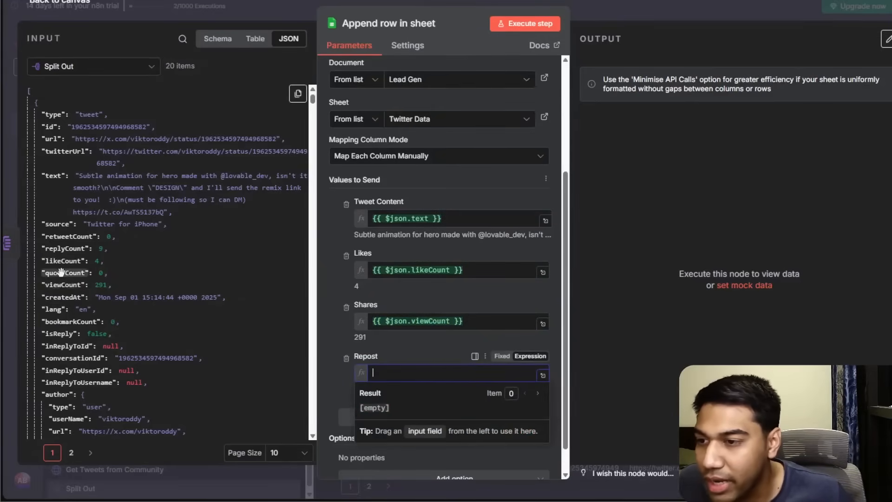
pyautogui.moveTo(65, 248); pyautogui.dragTo(411, 370)
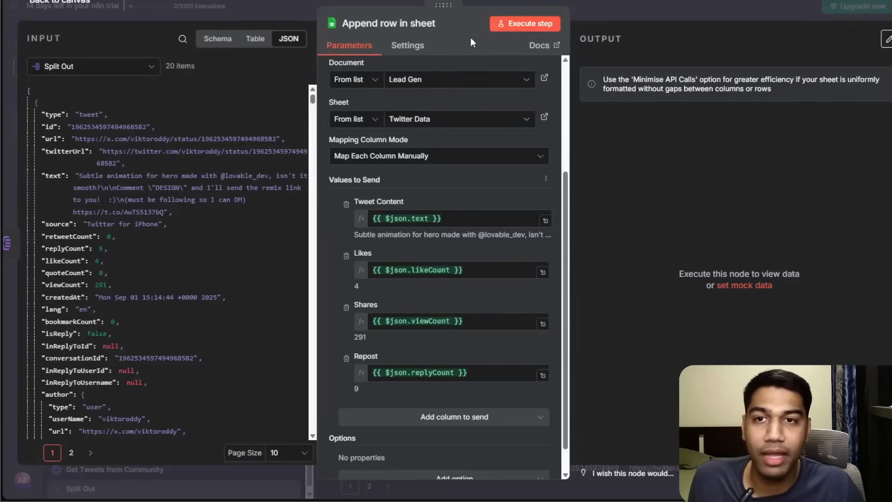
pyautogui.click(525, 25)
pyautogui.click(696, 16)
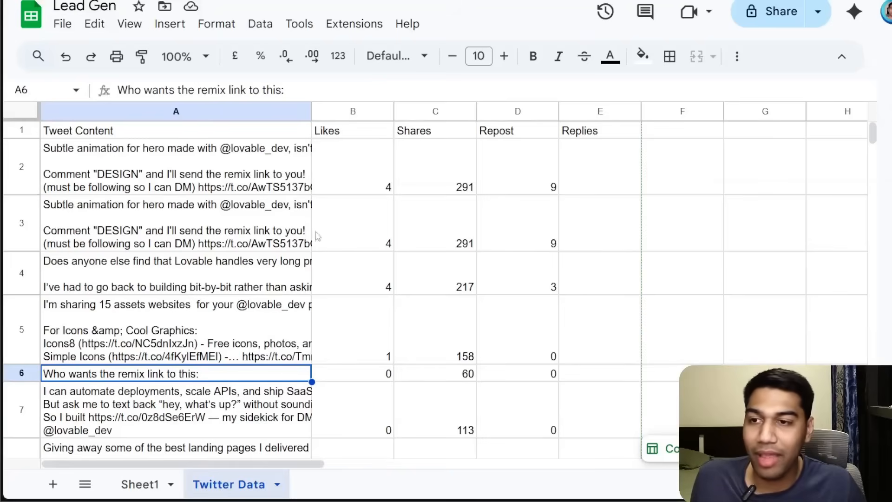
# Widen the Tweet Content column in the Twitter Data sheet.
pyautogui.scroll(-10, 325, 223)
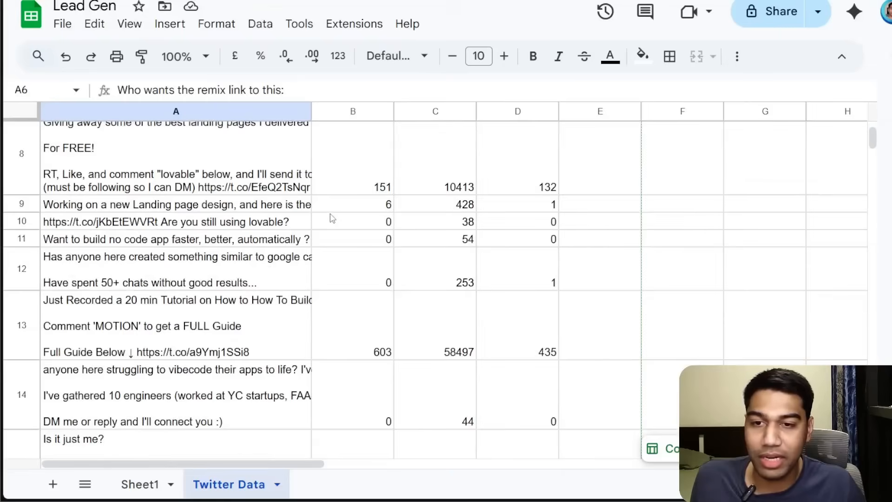
pyautogui.click(290, 281)
pyautogui.scroll(10, 409, 247)
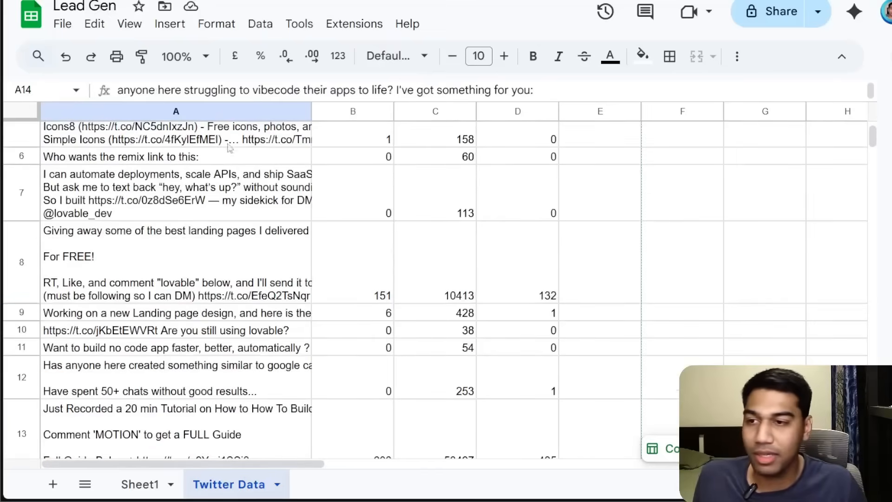
pyautogui.scroll(2, 227, 141)
pyautogui.click(228, 143)
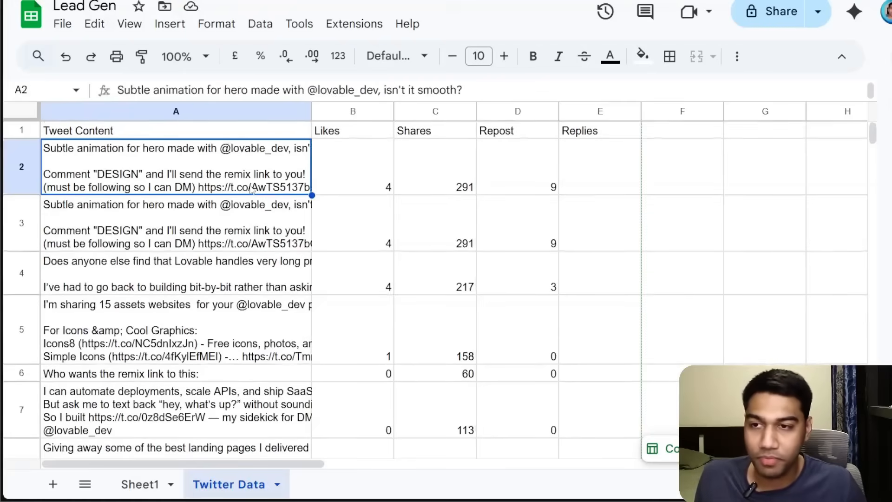
pyautogui.moveTo(312, 112); pyautogui.dragTo(426, 126)
# Review the appended tweet rows and their Likes, Shares and Repost values in the sheet.
pyautogui.click(295, 307)
pyautogui.scroll(-4, 295, 307)
pyautogui.click(344, 255)
pyautogui.scroll(-3, 346, 264)
pyautogui.click(348, 274)
pyautogui.scroll(-5, 334, 274)
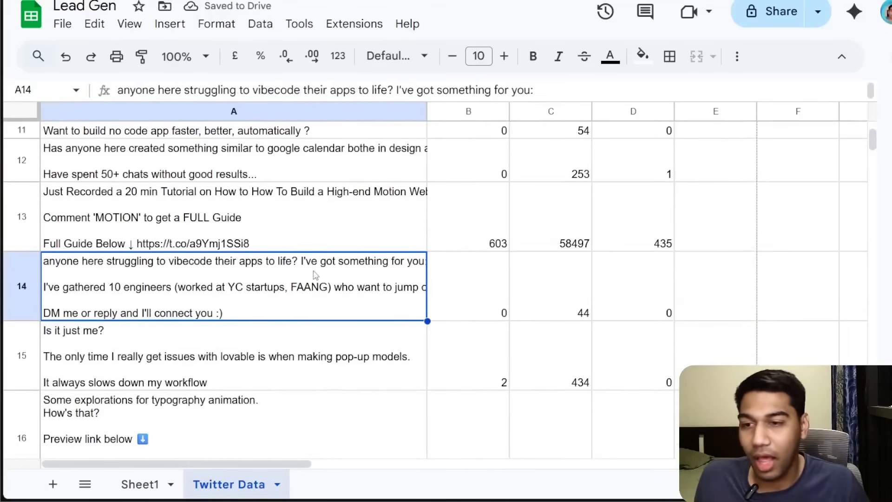
pyautogui.scroll(-3, 312, 277)
pyautogui.scroll(10, 315, 272)
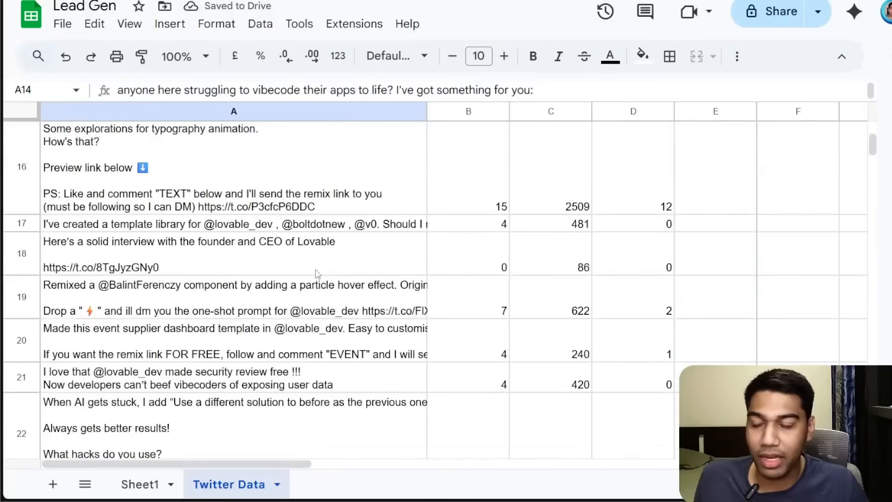
pyautogui.click(518, 248)
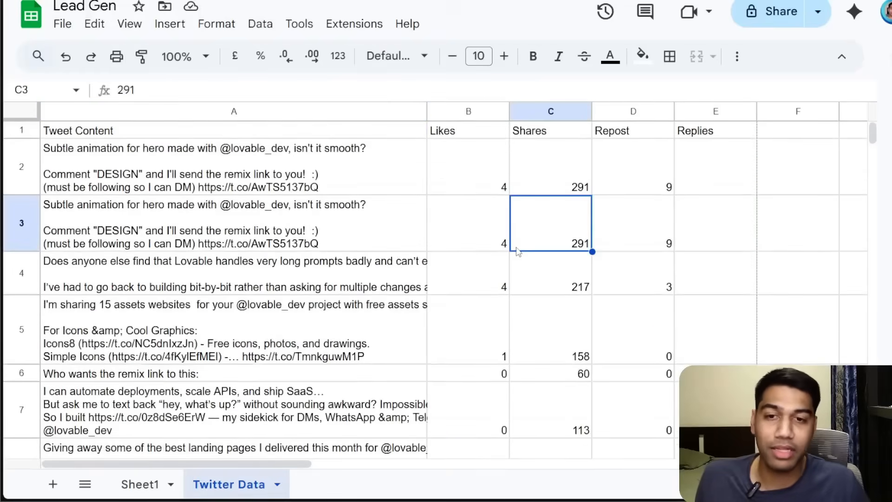
pyautogui.click(562, 267)
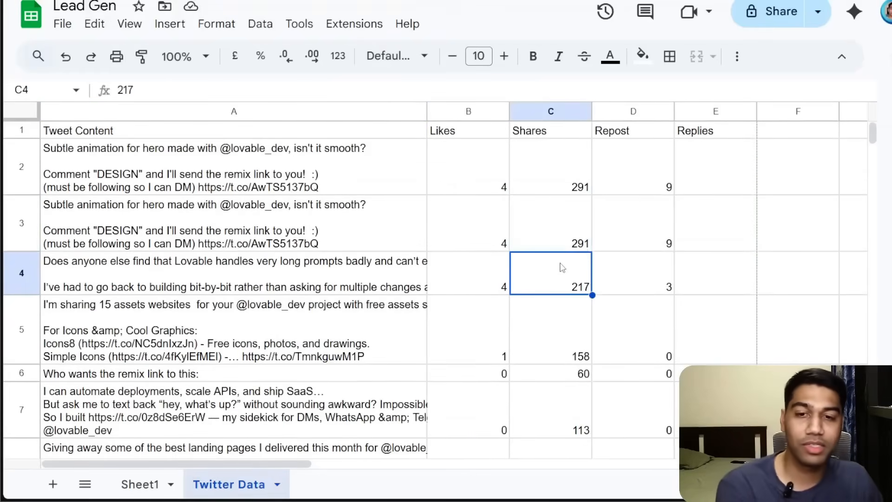
pyautogui.scroll(-5, 505, 190)
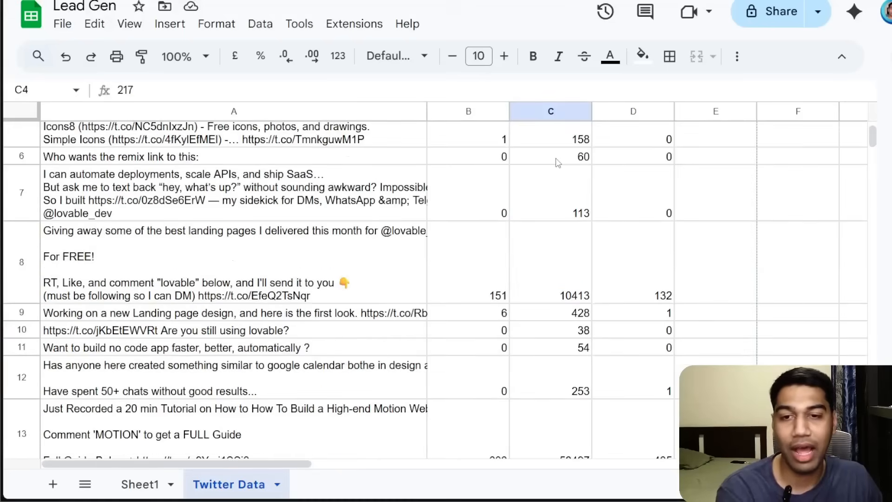
pyautogui.scroll(5, 551, 154)
pyautogui.click(490, 186)
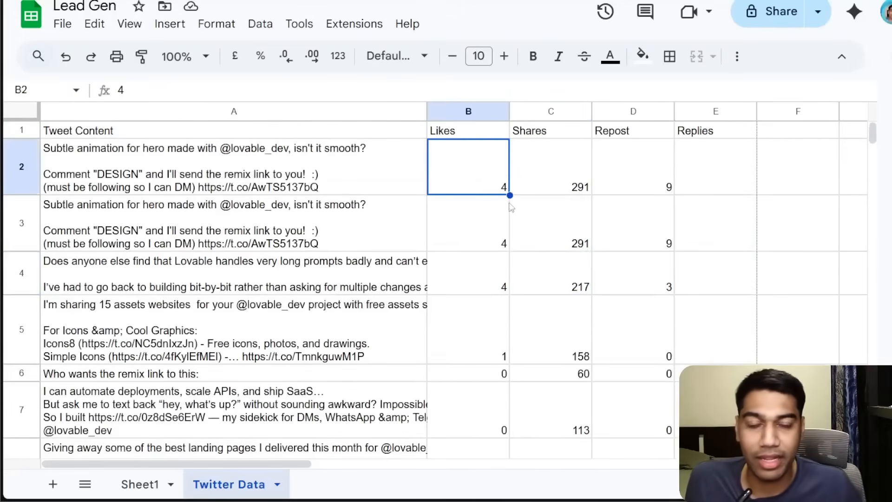
pyautogui.scroll(-10, 507, 196)
pyautogui.scroll(-2, 516, 215)
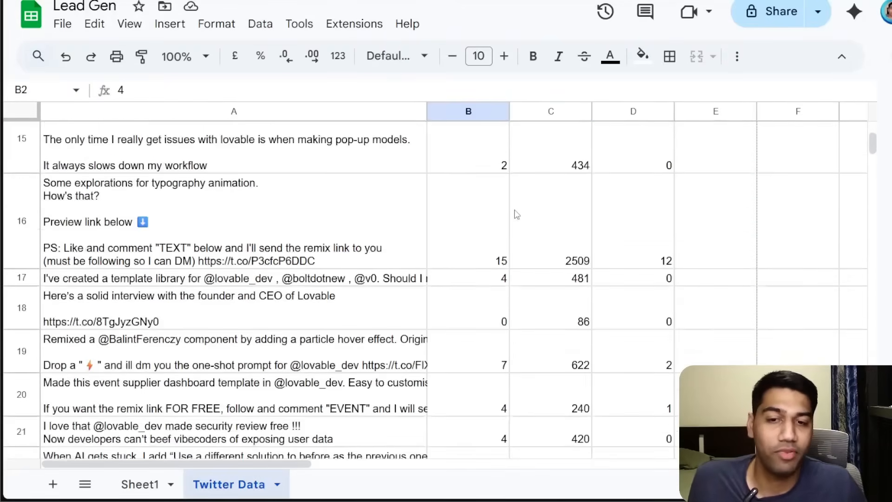
pyautogui.scroll(10, 517, 214)
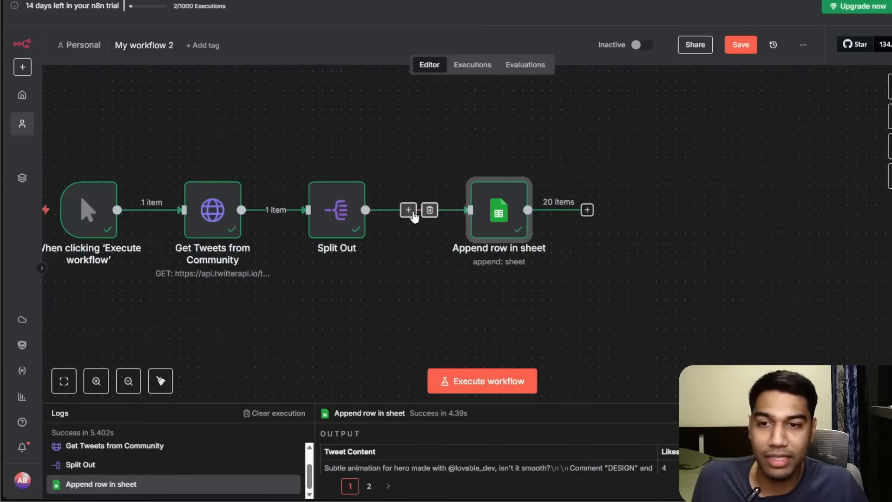
# Insert a Filter node between Split Out and Append row in sheet.
pyautogui.click(408, 210)
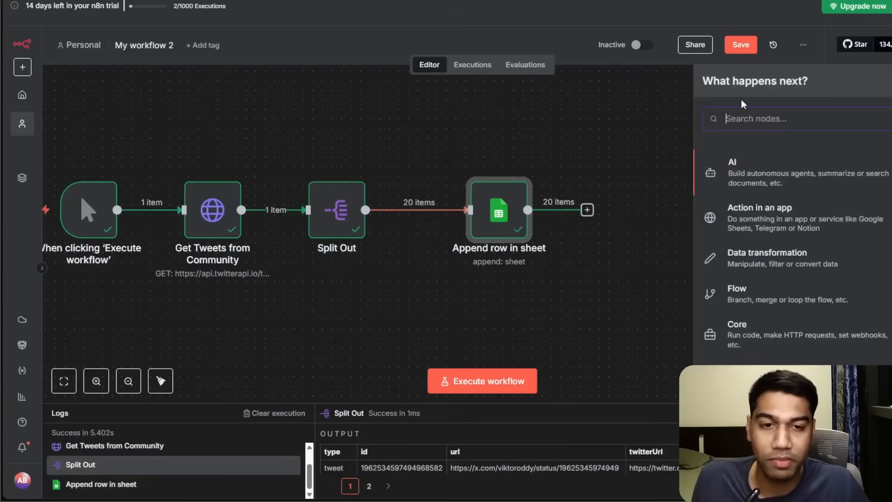
pyautogui.write('filt')
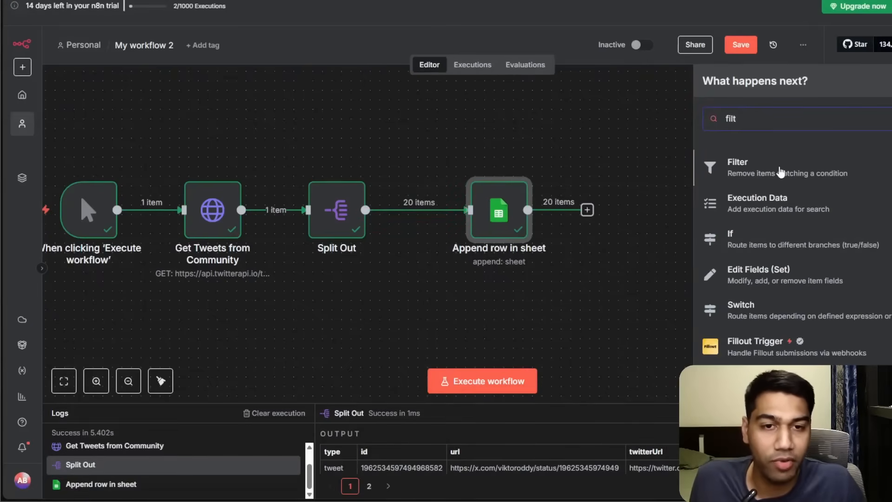
pyautogui.click(781, 172)
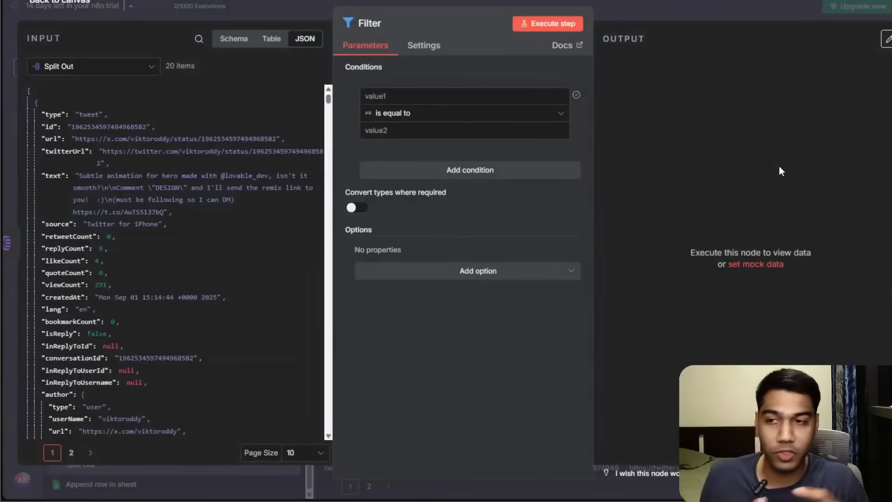
# Set the Filter condition to likeCount is greater than 10 and execute the Filter step.
pyautogui.moveTo(62, 260); pyautogui.dragTo(394, 99)
pyautogui.click(391, 79)
pyautogui.click(448, 120)
pyautogui.moveTo(403, 165)
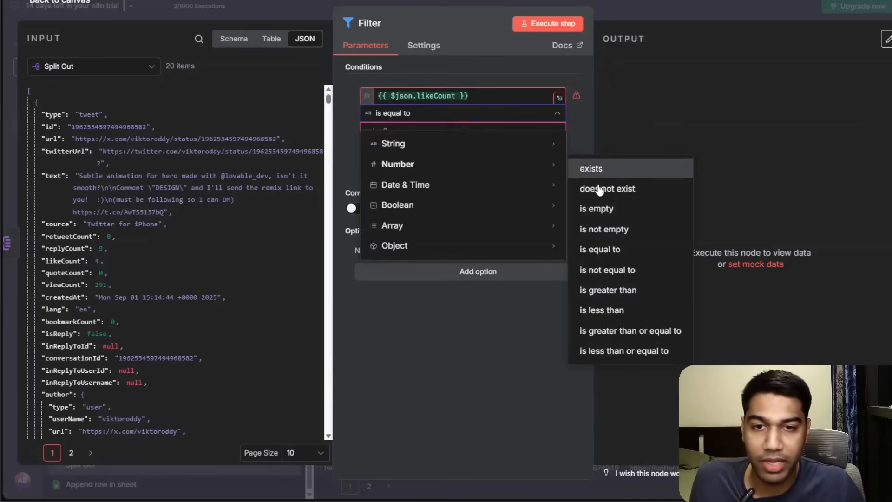
pyautogui.click(609, 290)
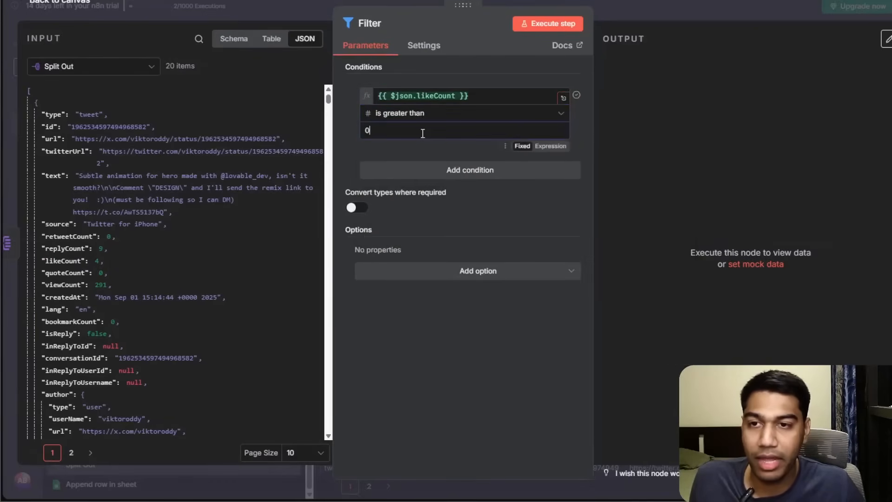
pyautogui.click(423, 133)
pyautogui.write('10')
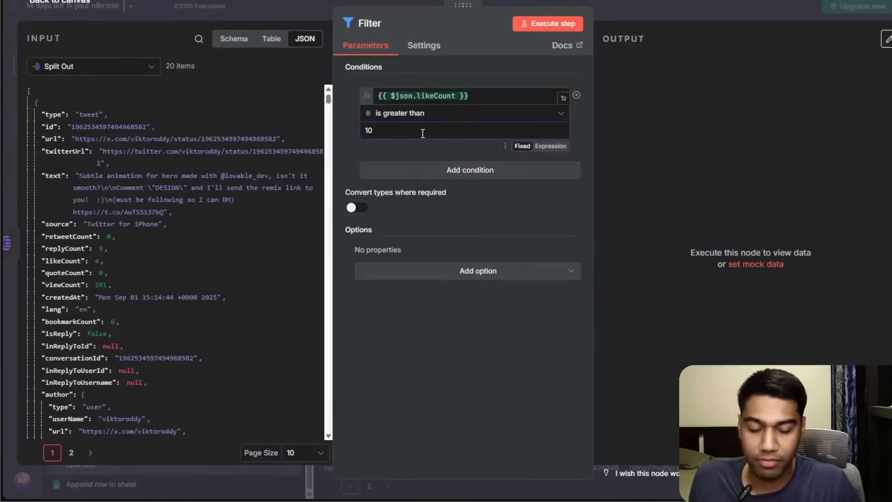
pyautogui.click(548, 23)
pyautogui.click(735, 14)
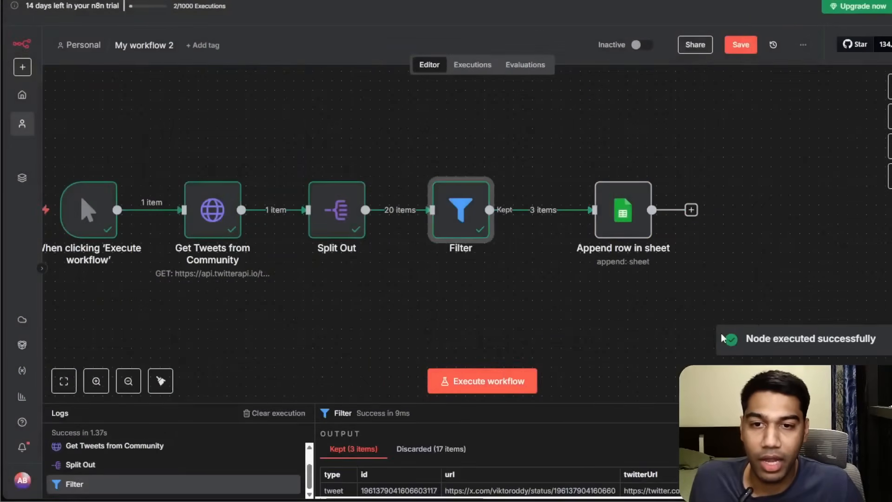
# Open the Split Out node and page through its output items.
pyautogui.moveTo(438, 233); pyautogui.dragTo(448, 232)
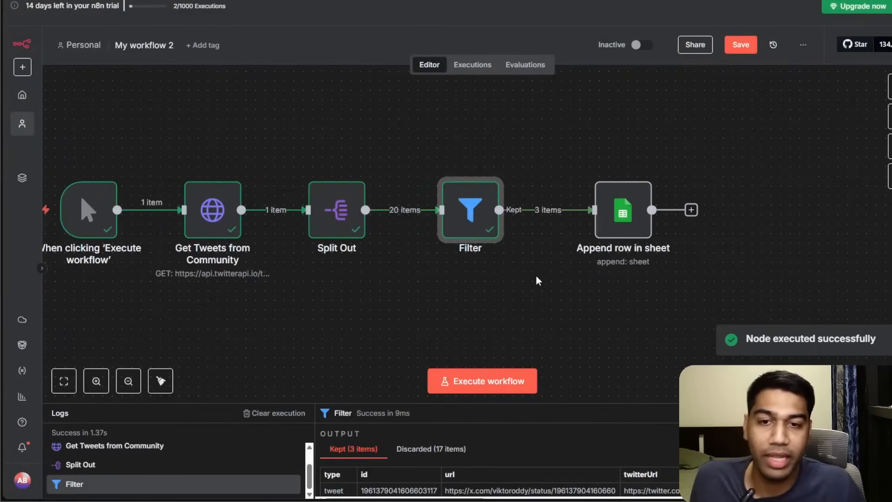
pyautogui.moveTo(289, 220)
pyautogui.doubleClick(330, 208)
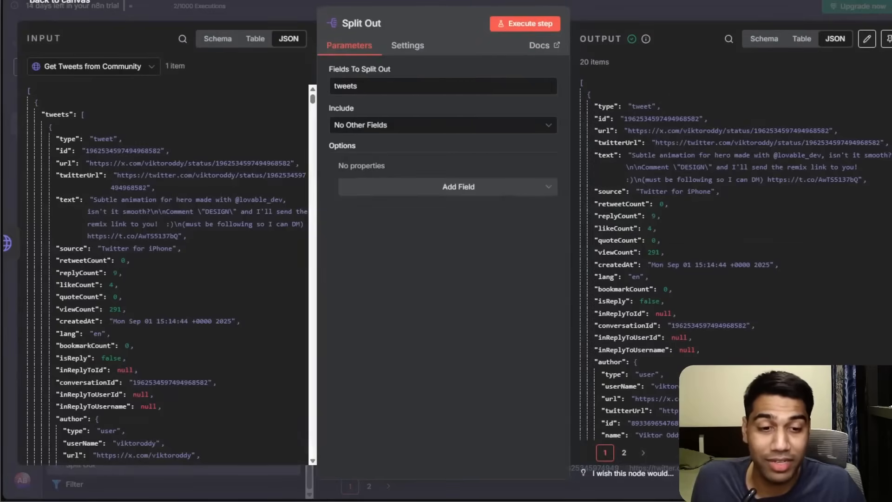
pyautogui.click(624, 453)
pyautogui.click(605, 454)
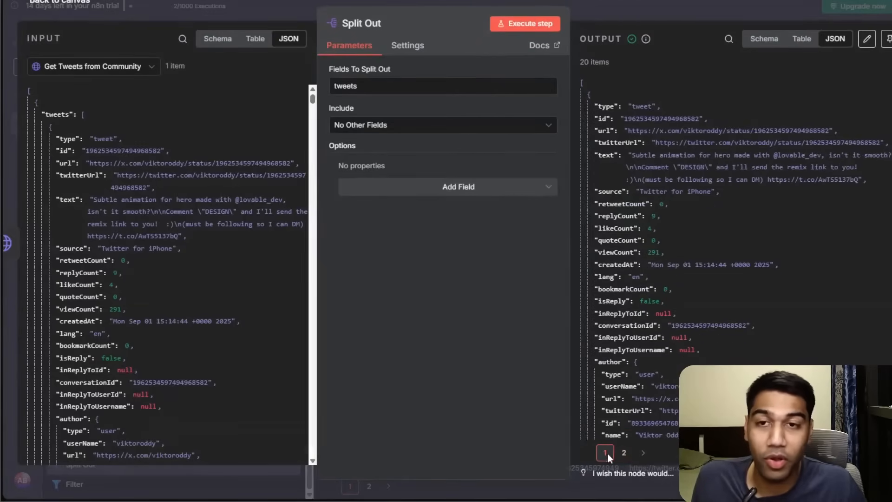
pyautogui.click(639, 12)
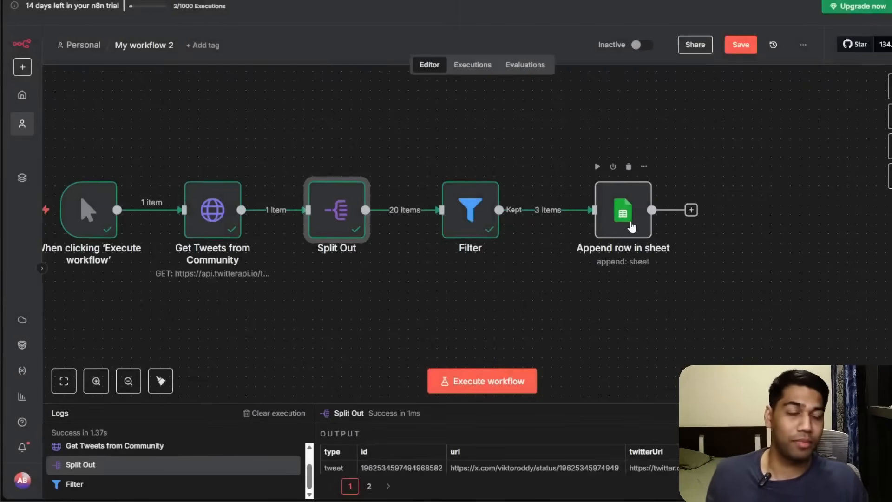
# Clear all tweet rows below the headers in the Twitter Data sheet.
pyautogui.hscroll(-4, 484, 243)
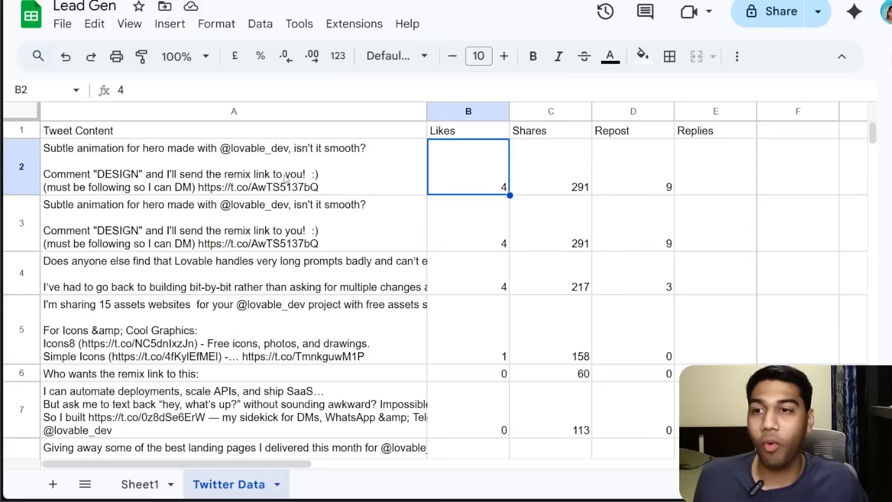
pyautogui.click(267, 172)
pyautogui.hotkey('ctrl', 'a')
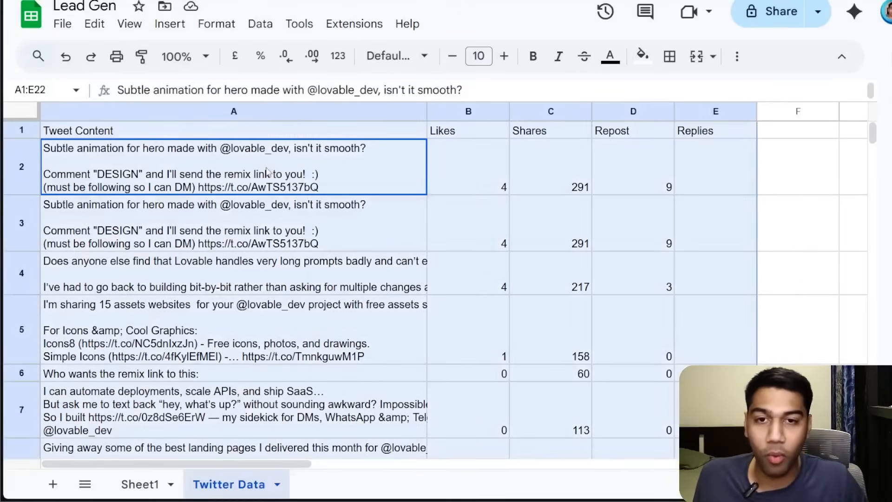
pyautogui.click(267, 171)
pyautogui.hotkey('ctrl', 'shift', 'Right')
pyautogui.hotkey('ctrl', 'shift', 'Down')
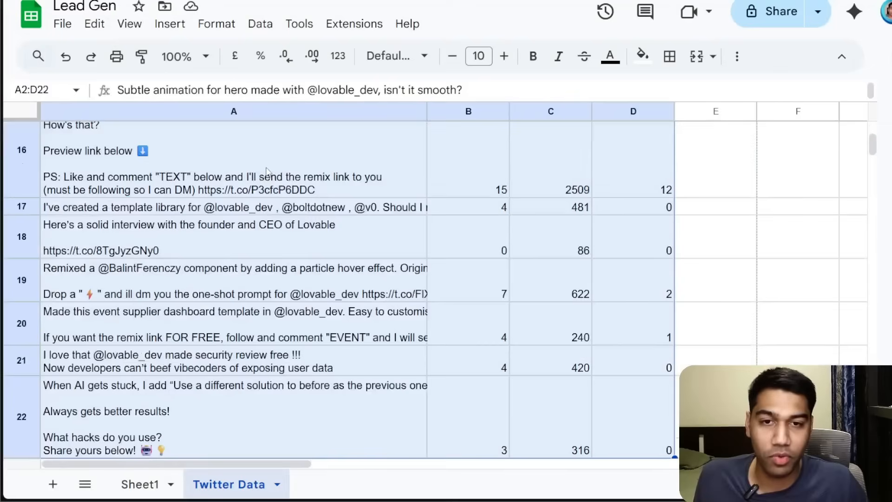
pyautogui.press('Delete')
pyautogui.scroll(5, 265, 172)
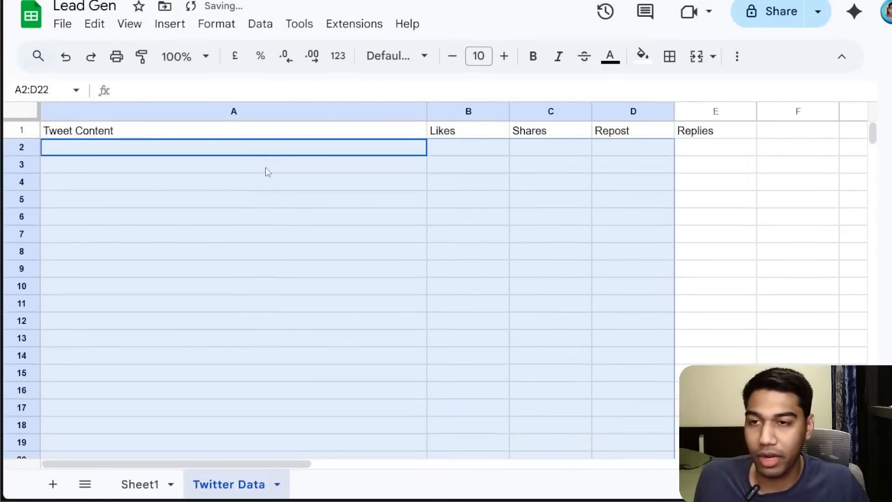
pyautogui.click(208, 158)
pyautogui.click(208, 147)
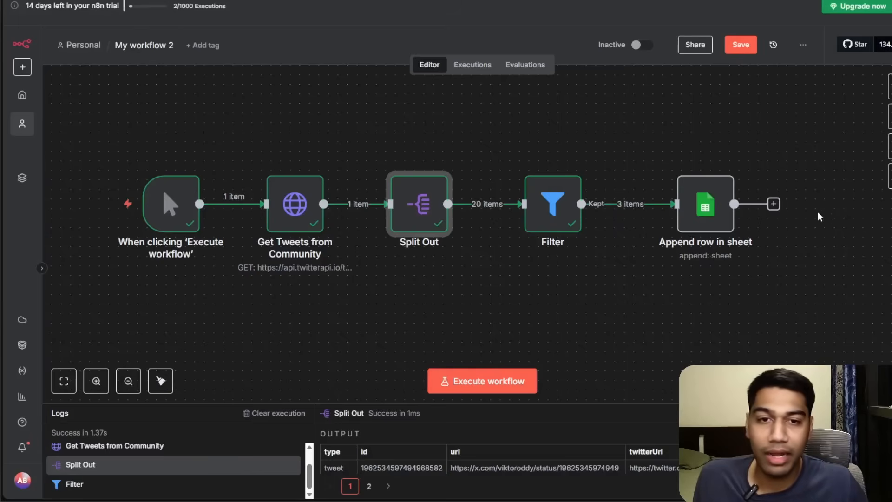
# Run the workflow and review the filtered tweet rows appended to the Twitter Data sheet.
pyautogui.click(680, 162)
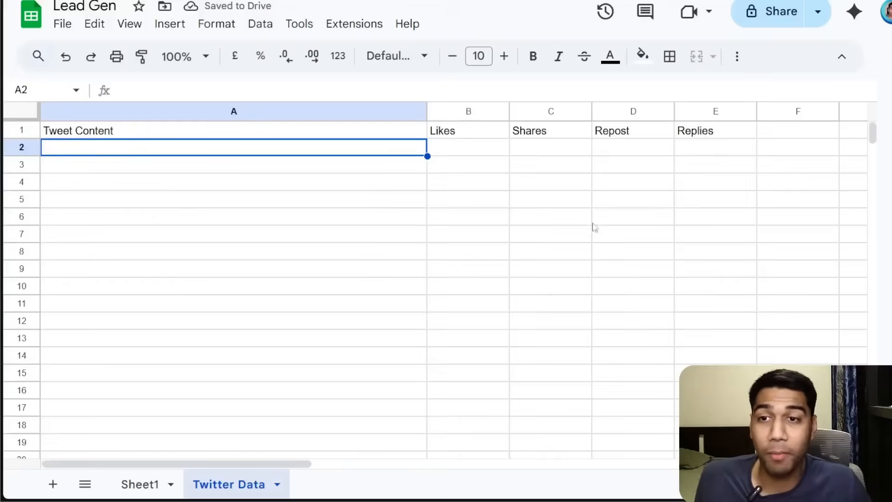
pyautogui.press('Right')
pyautogui.click(471, 270)
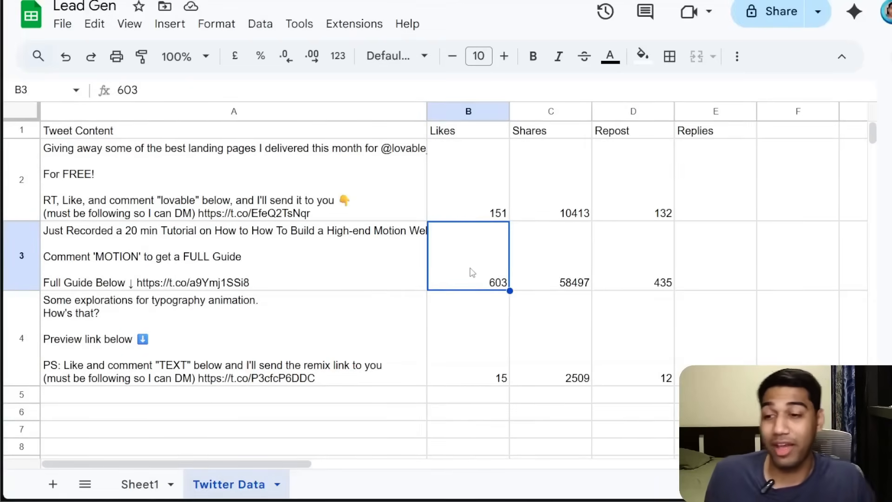
pyautogui.moveTo(300, 184); pyautogui.dragTo(325, 326)
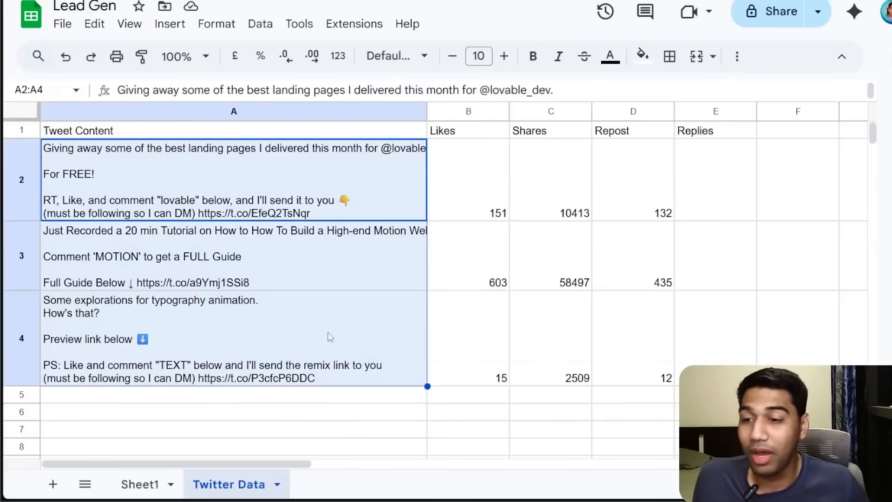
pyautogui.click(329, 337)
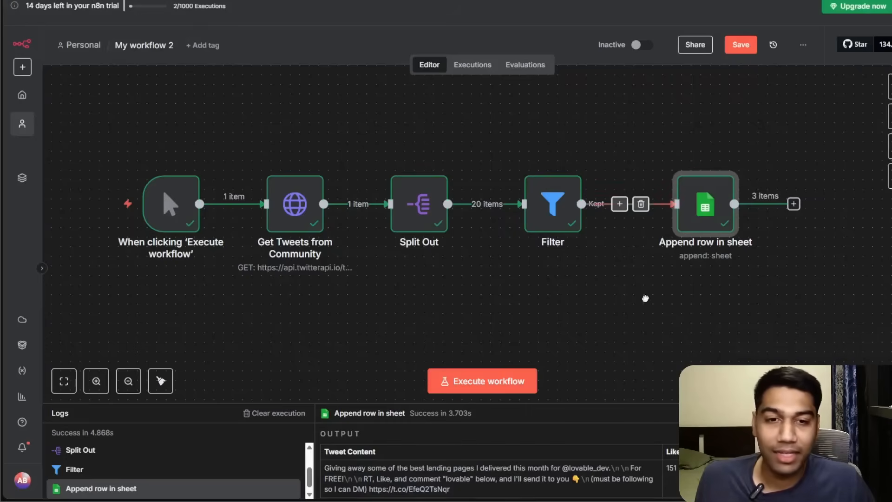
pyautogui.moveTo(646, 298); pyautogui.dragTo(594, 303)
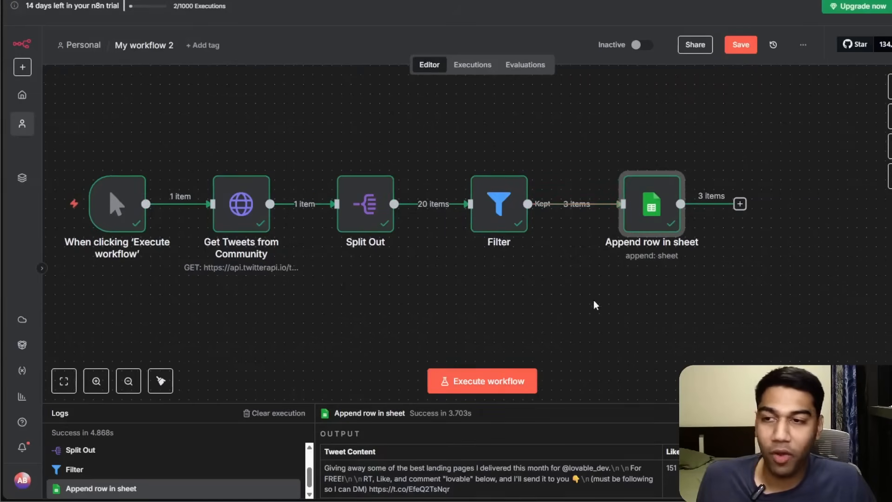
# Insert a Code node between Get Tweets from Community and Split Out.
pyautogui.moveTo(684, 240)
pyautogui.mouseDown()
pyautogui.moveTo(683, 191)
pyautogui.moveTo(715, 235)
pyautogui.moveTo(693, 239)
pyautogui.mouseUp()
pyautogui.moveTo(616, 298); pyautogui.dragTo(683, 285)
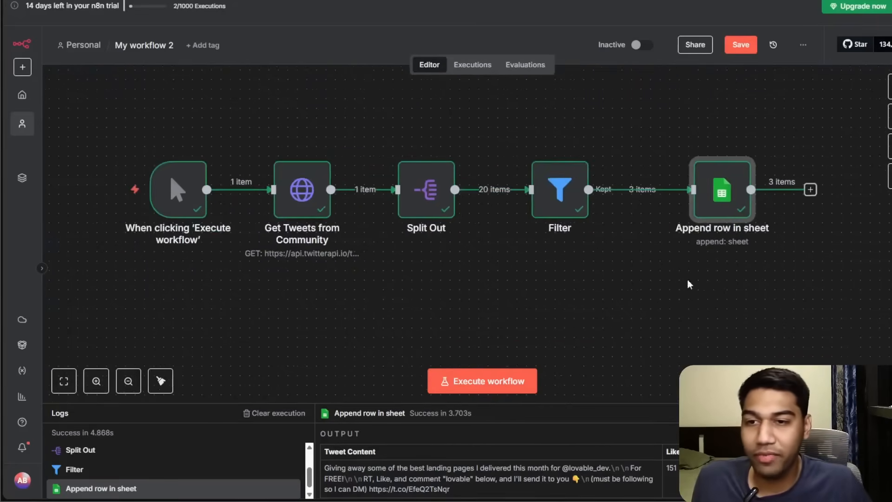
pyautogui.click(553, 210)
pyautogui.click(562, 251)
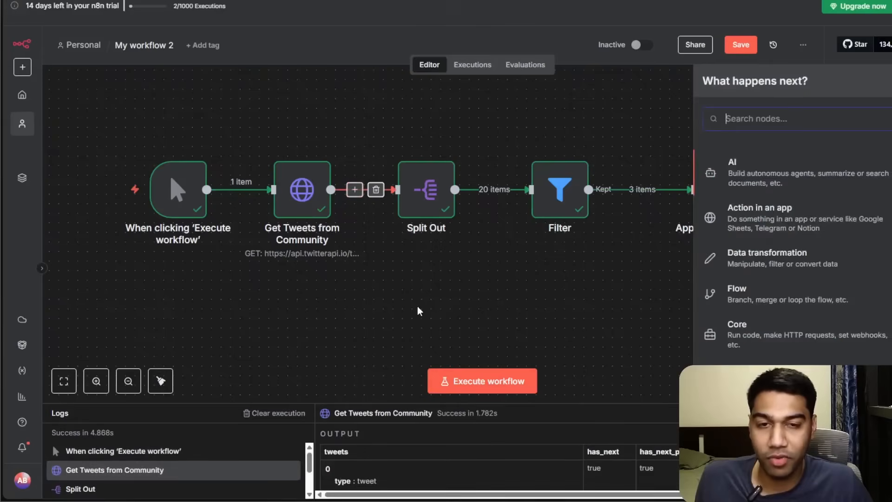
pyautogui.write('code')
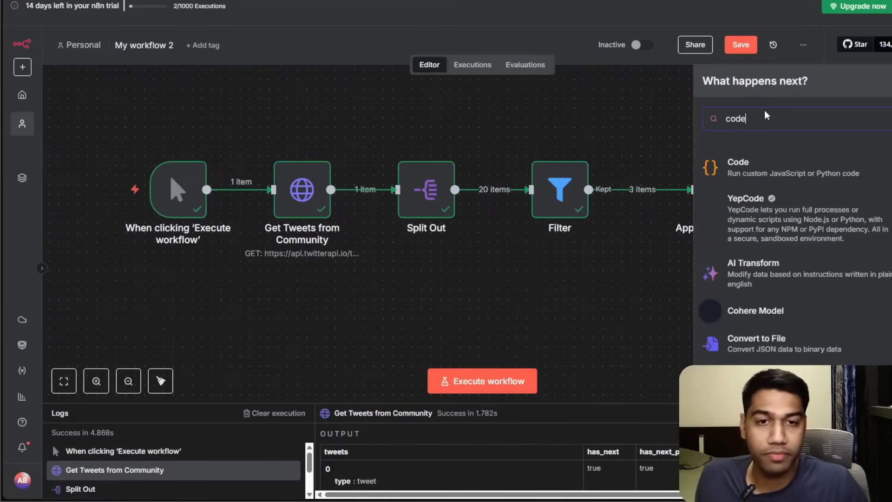
pyautogui.click(888, 116)
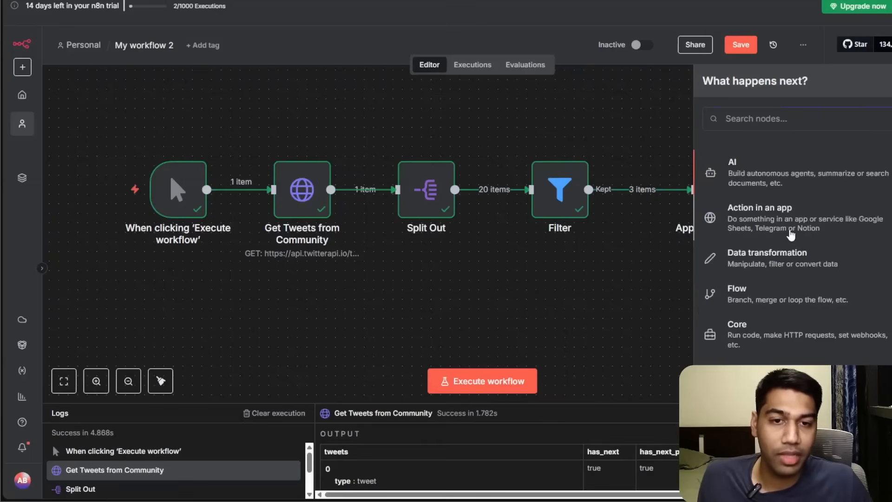
pyautogui.click(790, 269)
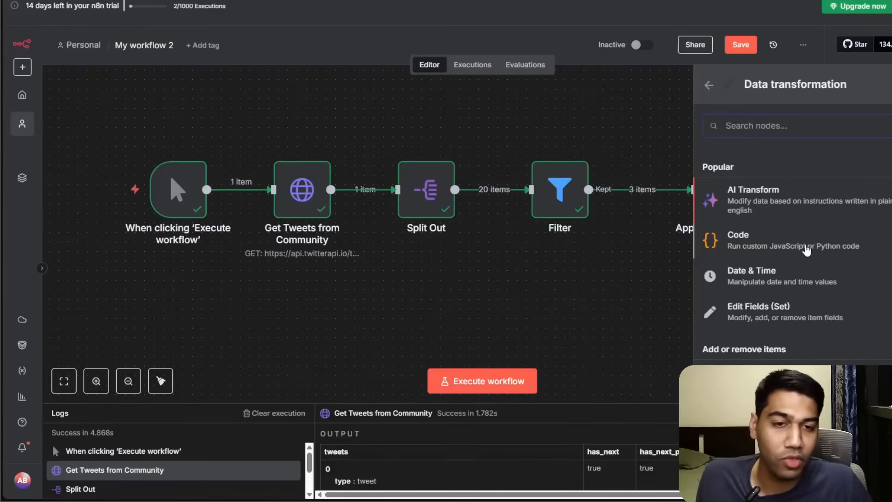
pyautogui.click(807, 246)
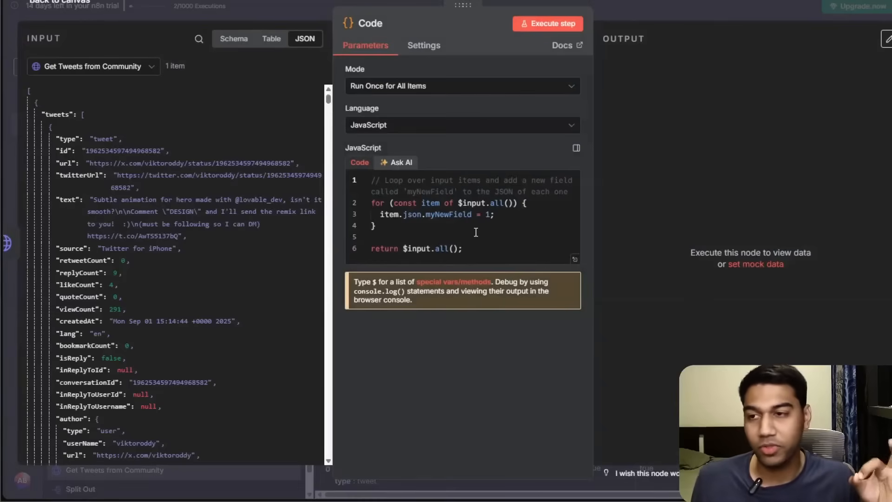
pyautogui.click(398, 163)
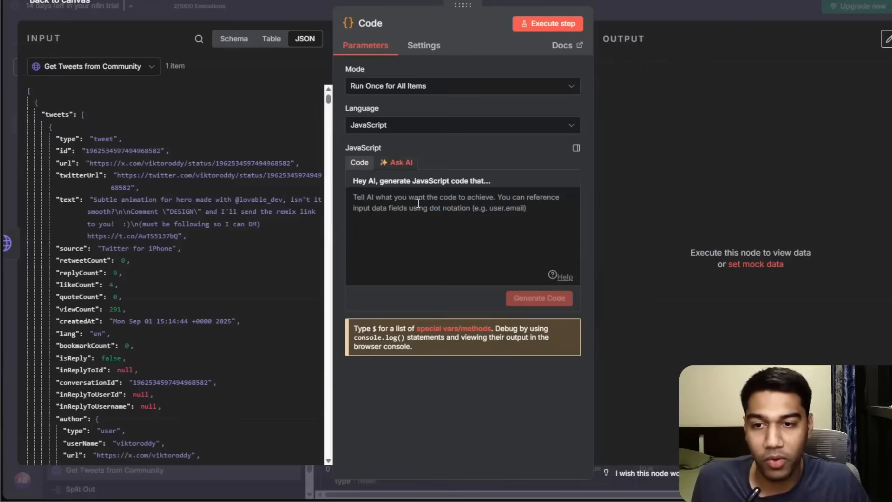
pyautogui.click(359, 162)
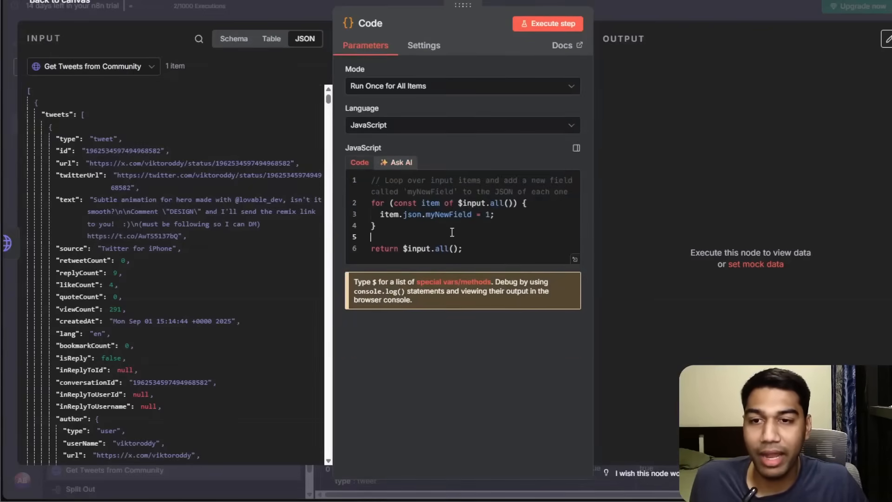
pyautogui.click(482, 241)
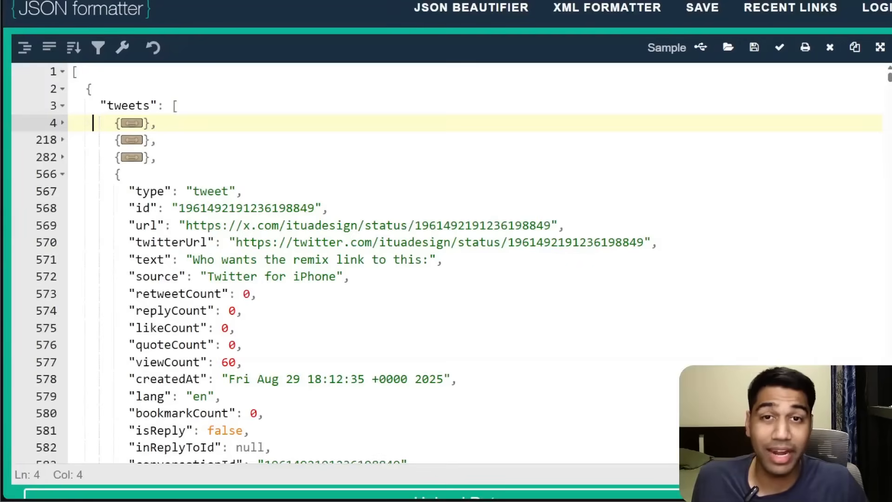
# Copy the full tweets JSON from the JSON formatter and paste it into a new ChatGPT message.
pyautogui.click(217, 154)
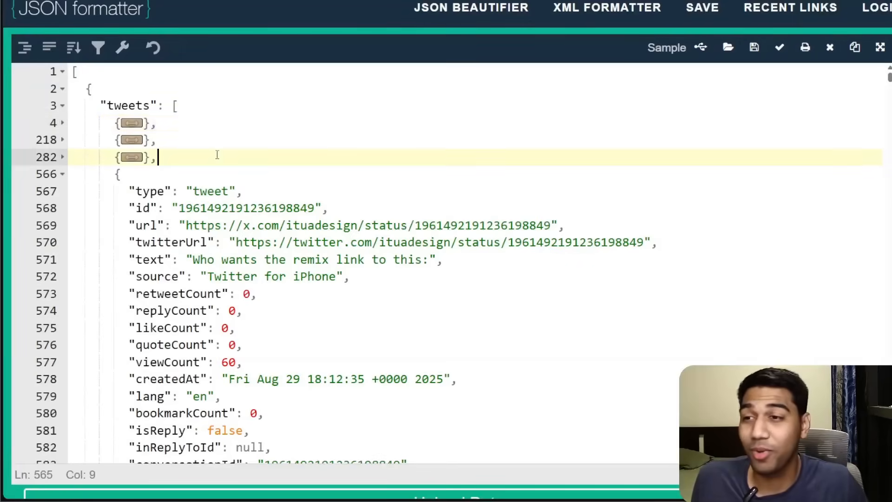
pyautogui.hotkey('ctrl', 'a')
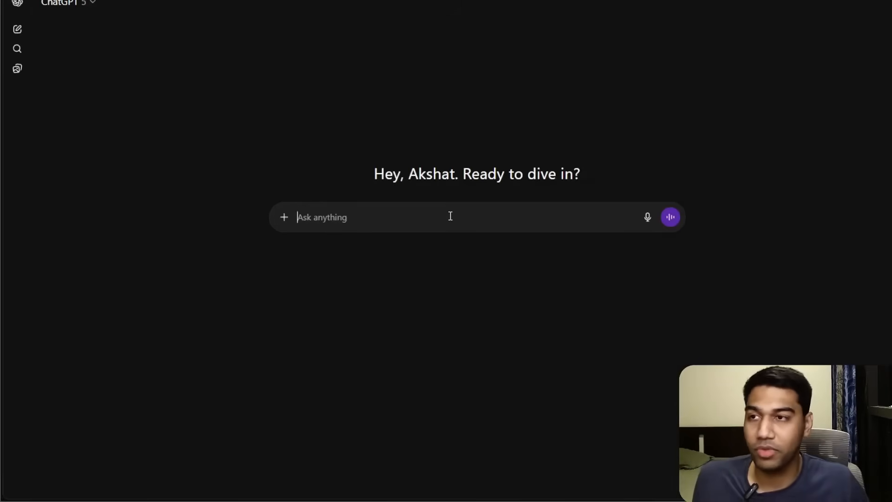
pyautogui.hotkey('ctrl', 'v')
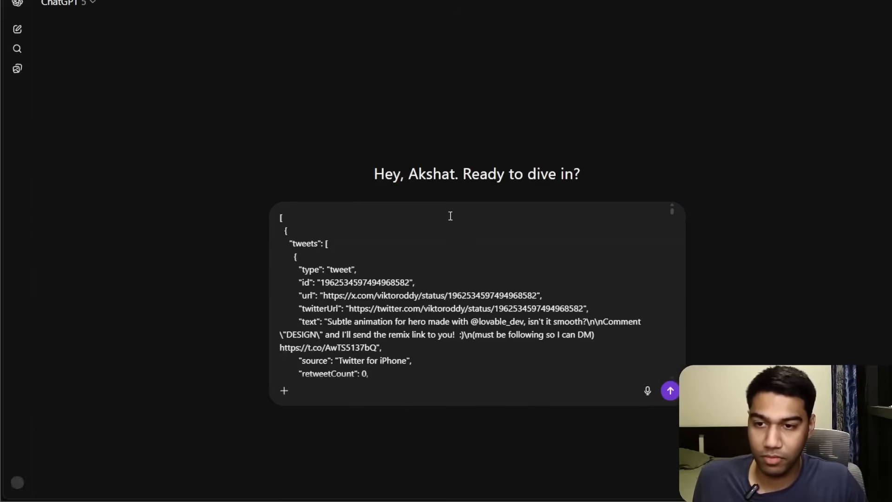
pyautogui.hotkey('shift', 'Return')
pyautogui.hotkey('shift', 'Return')
# Ask for simple library-free n8n JavaScript converting the pasted JSON to tweet content, likes, view count and reply count for tweets over 10 likes.
pyautogui.write('write a simple js code')
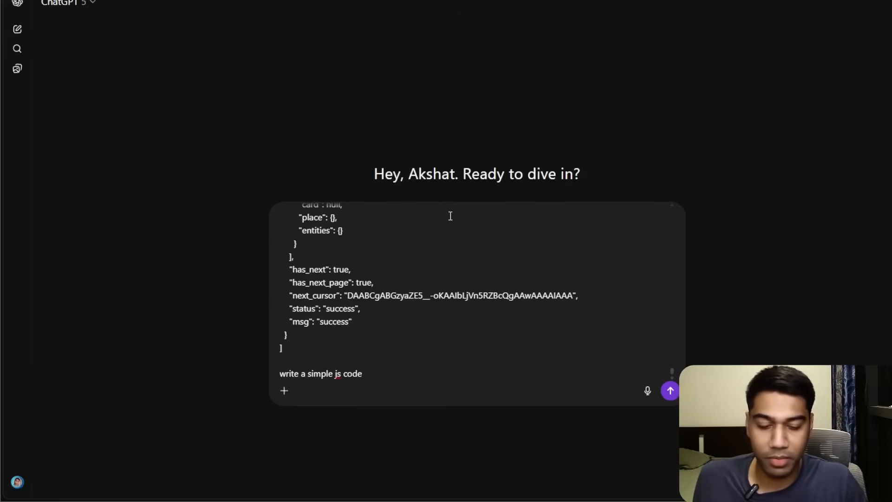
pyautogui.write('to run within n8n without us')
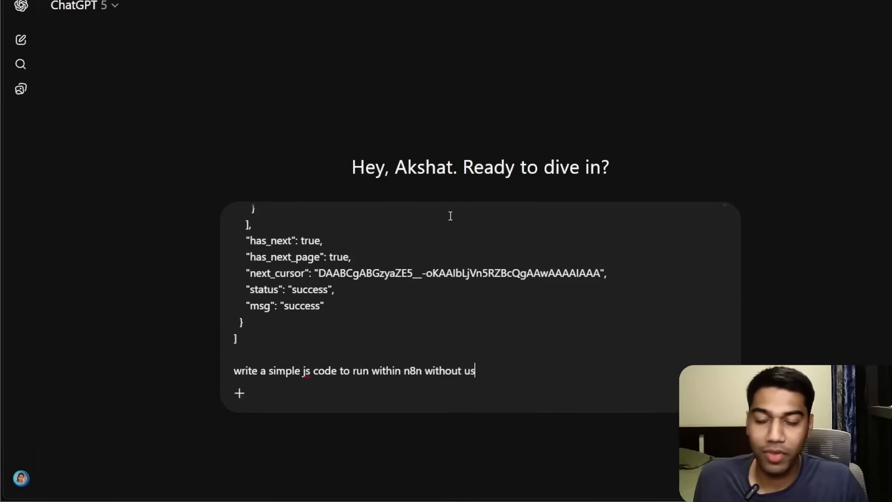
pyautogui.write('ing any fun')
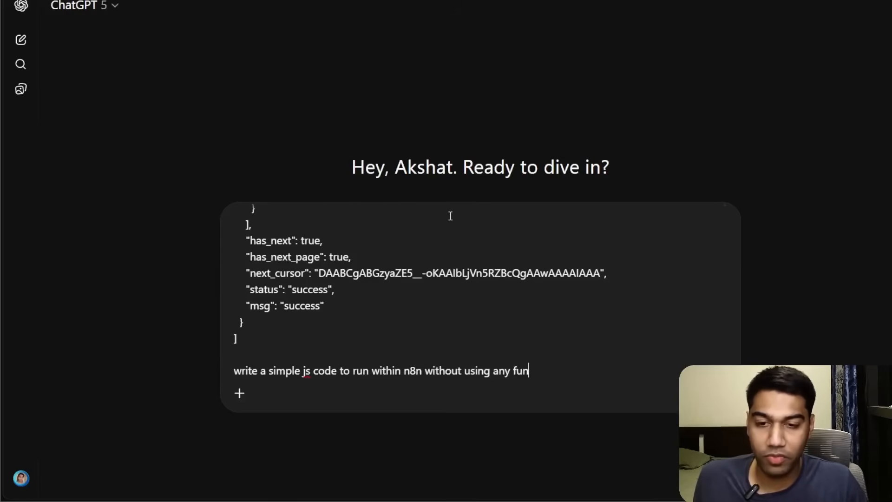
pyautogui.write('libra')
pyautogui.press('BackSpace')
pyautogui.press('BackSpace')
pyautogui.press('BackSpace')
pyautogui.write('braries to convert this json into a d')
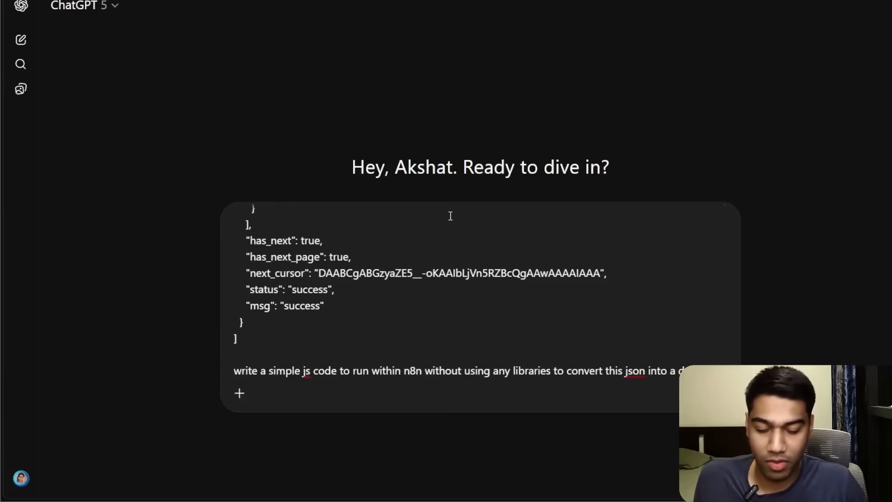
pyautogui.write('ata with only ')
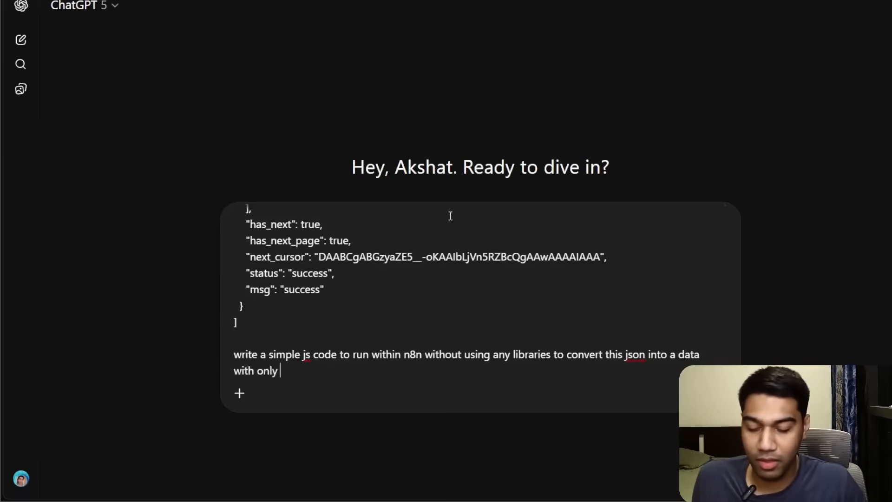
pyautogui.write('tweet content, likes, view coun')
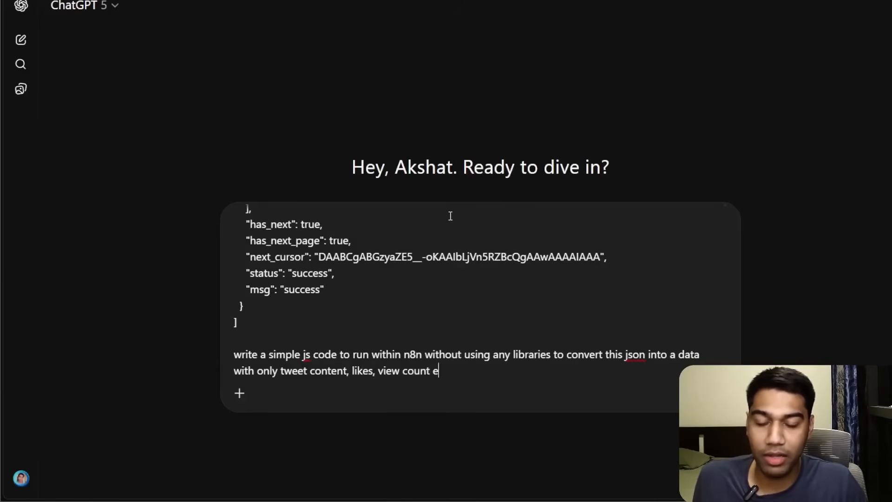
pyautogui.write('t and reply count only for th')
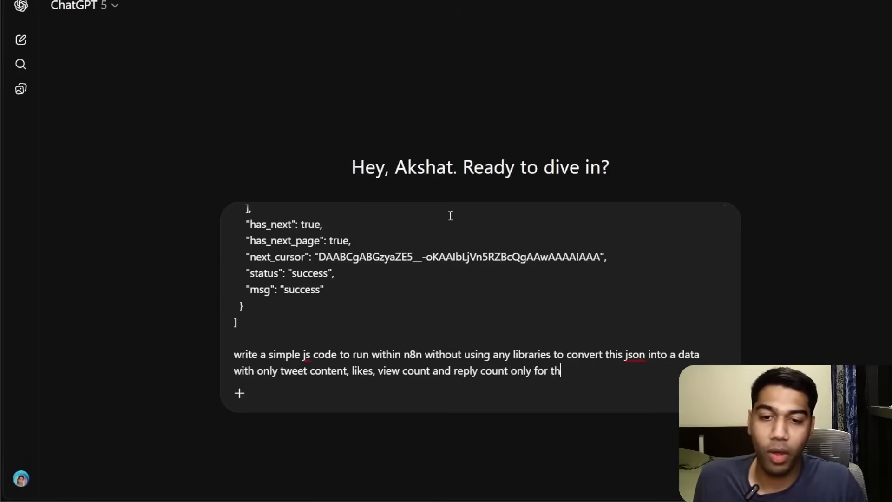
pyautogui.write('e ones whichb are more t')
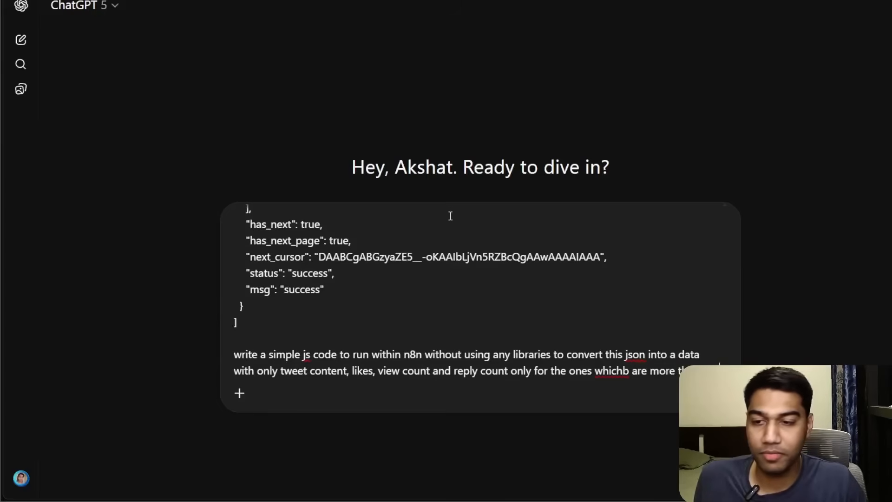
pyautogui.write('han 10 likes ton be iuunccluded in outpout')
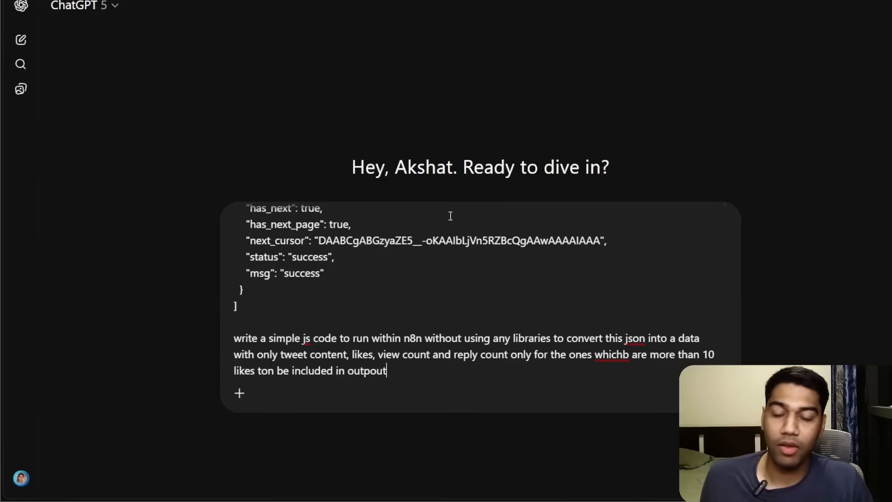
pyautogui.press('Return')
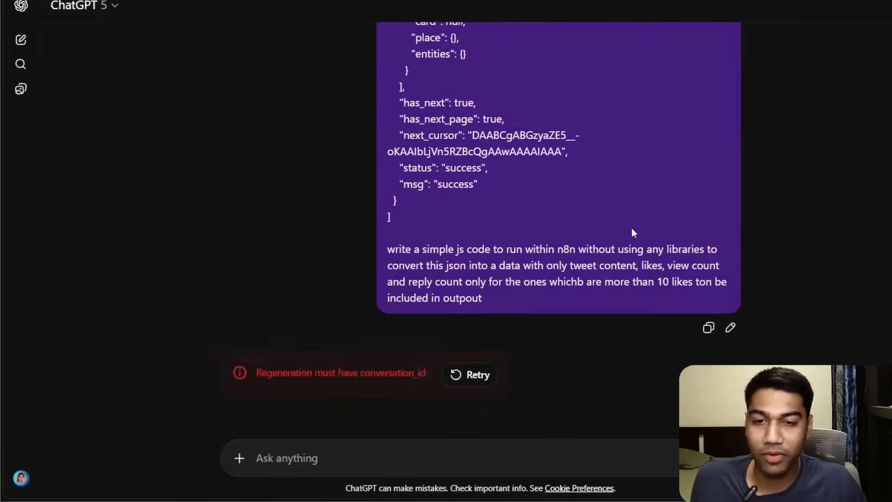
# Retry the response with the Thinking model, then copy the prompt message.
pyautogui.click(82, 6)
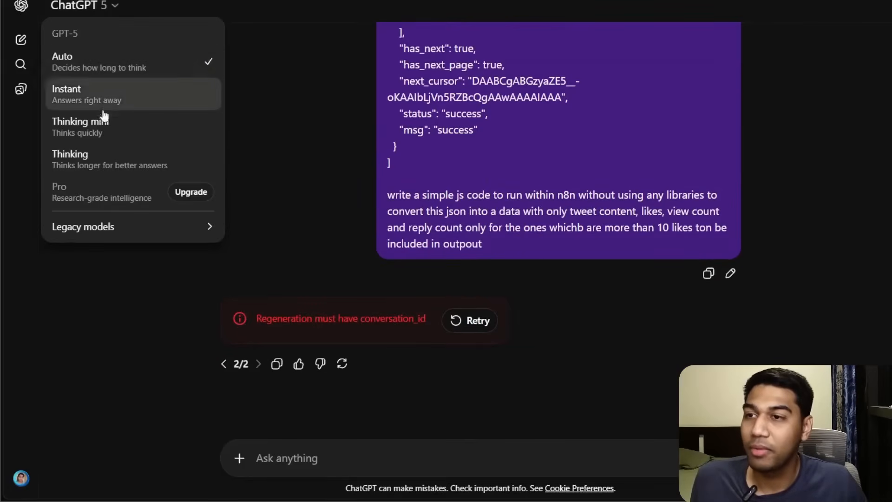
pyautogui.click(106, 159)
pyautogui.click(470, 320)
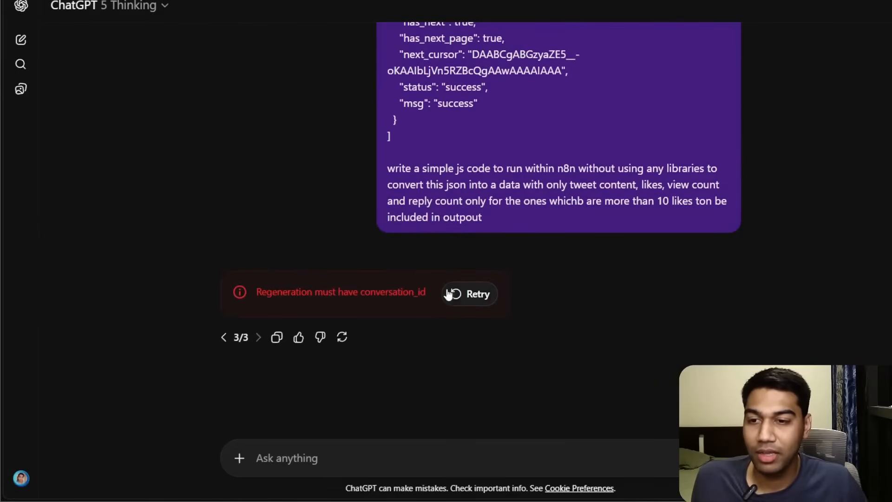
pyautogui.click(709, 248)
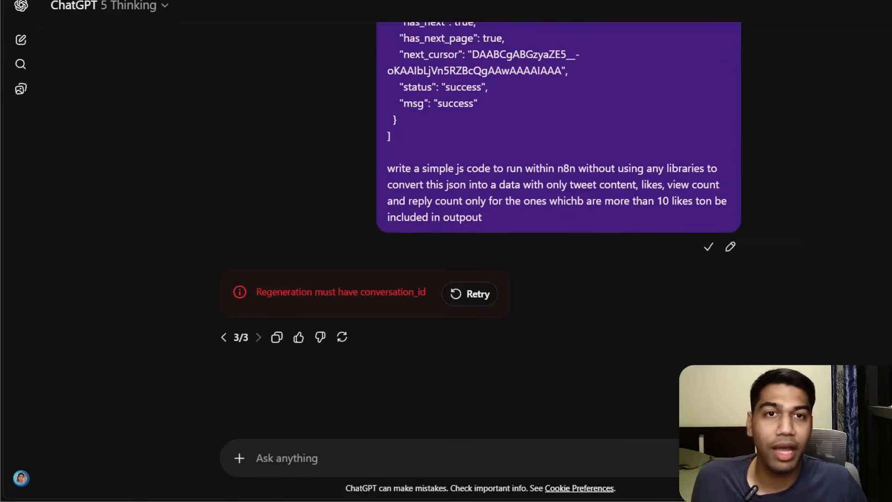
# Open Perplexity in a new tab, paste the prompt, and try submitting it.
pyautogui.hotkey('ctrl', 't')
pyautogui.write('perpl')
pyautogui.press('Return')
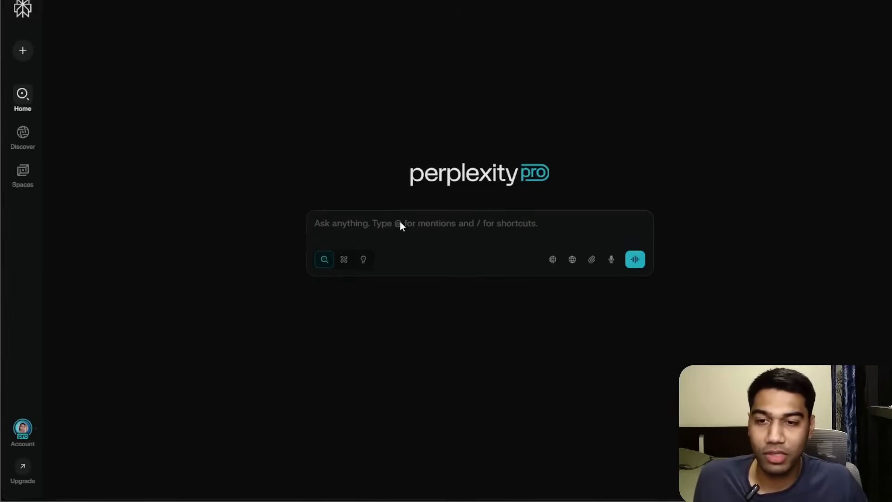
pyautogui.hotkey('ctrl', 'v')
pyautogui.click(554, 290)
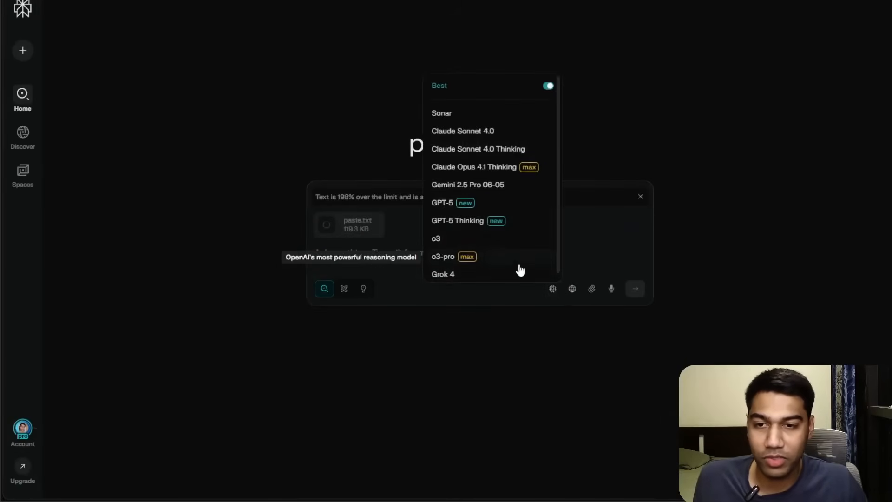
pyautogui.click(553, 288)
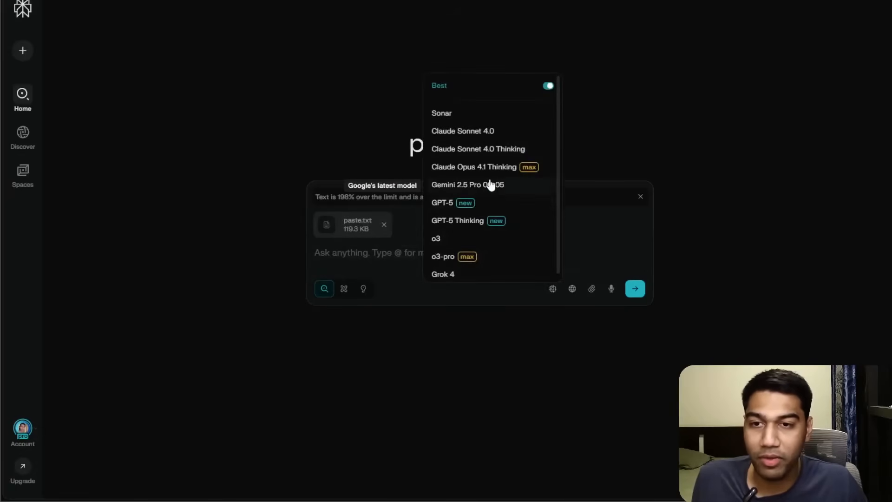
pyautogui.click(349, 193)
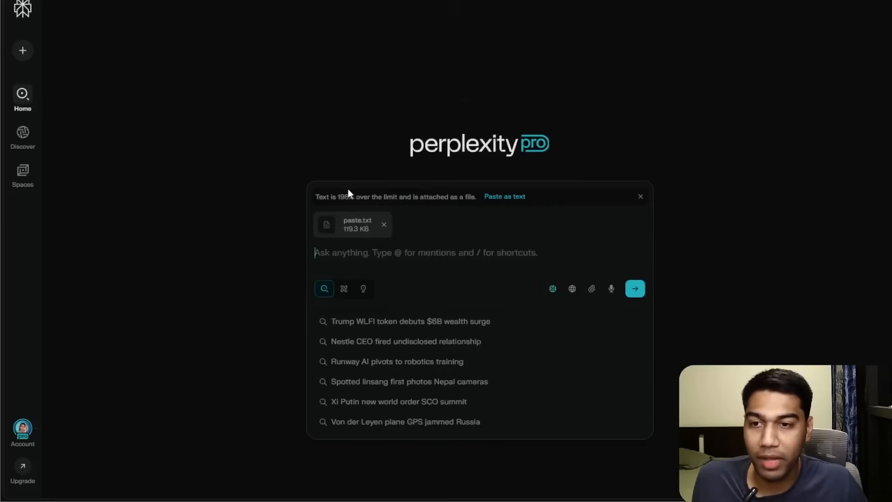
pyautogui.click(634, 289)
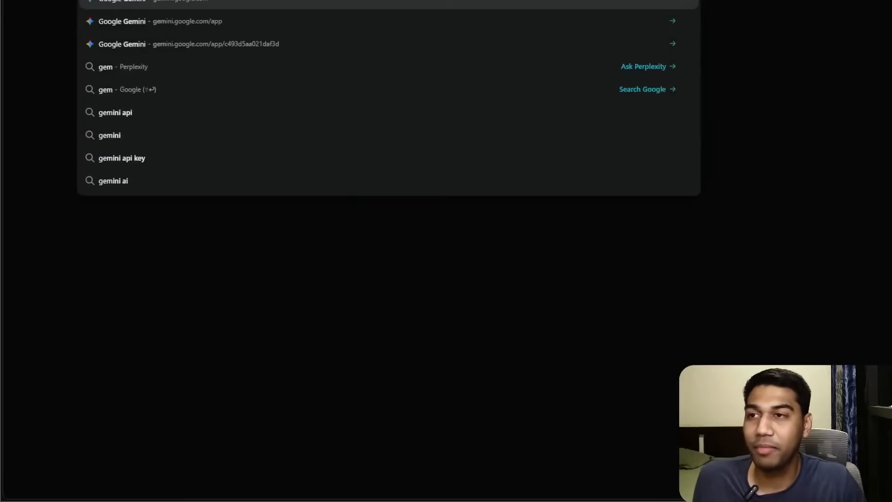
# Switch to Gemini, select the 2.5 Pro model, paste the prompt and send it.
pyautogui.press('Return')
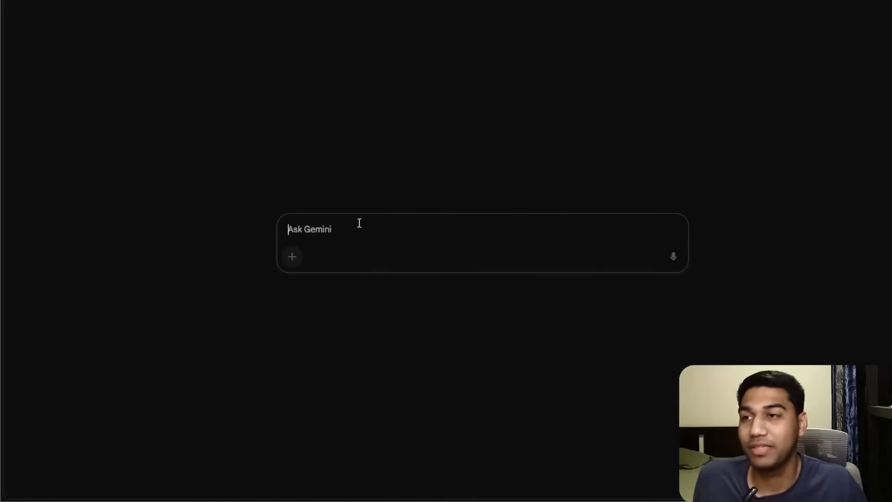
pyautogui.click(193, 17)
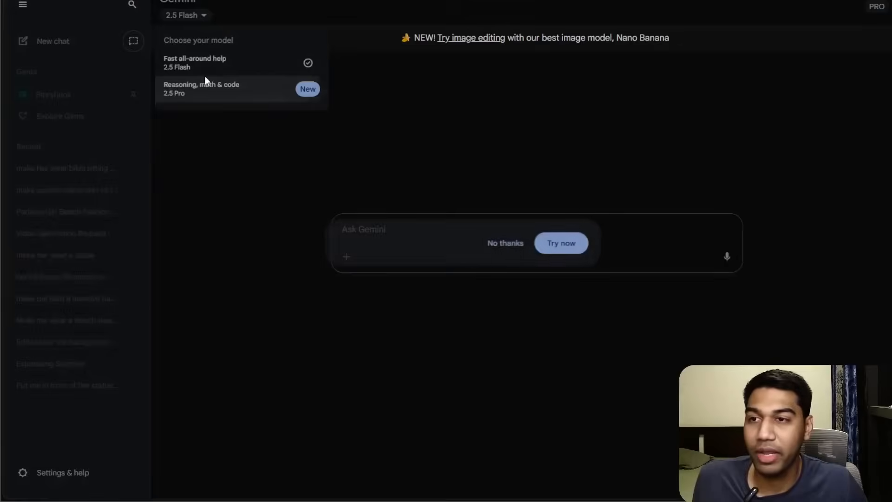
pyautogui.click(505, 377)
pyautogui.click(258, 99)
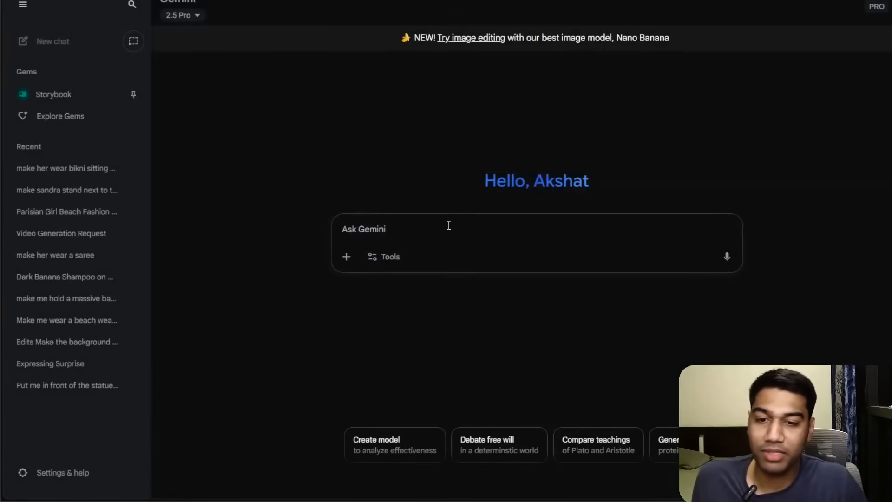
pyautogui.hotkey('ctrl', 'v')
pyautogui.hotkey('ctrl', 'v')
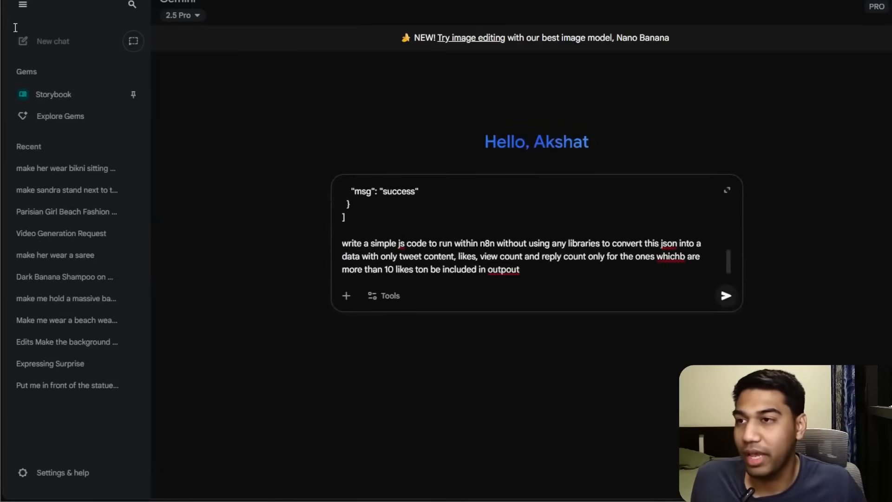
pyautogui.press('Return')
# Review Gemini's reasoning and the generated JavaScript for the n8n Code node.
pyautogui.click(23, 5)
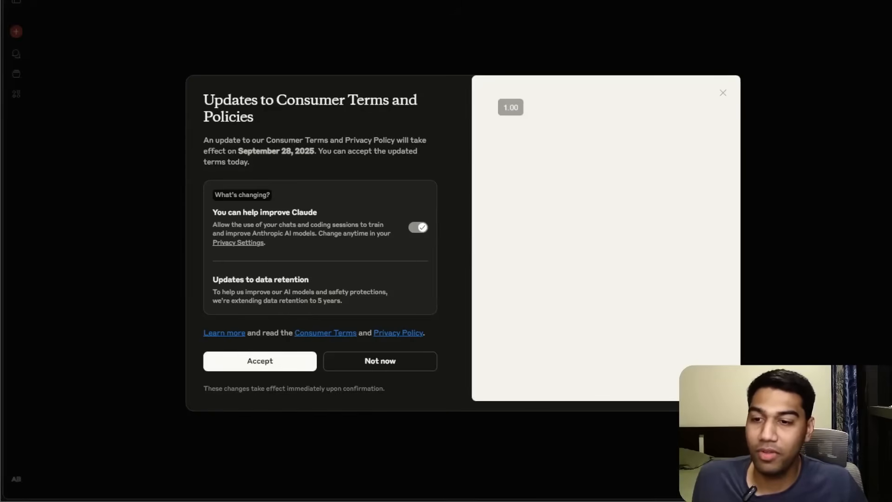
pyautogui.click(261, 361)
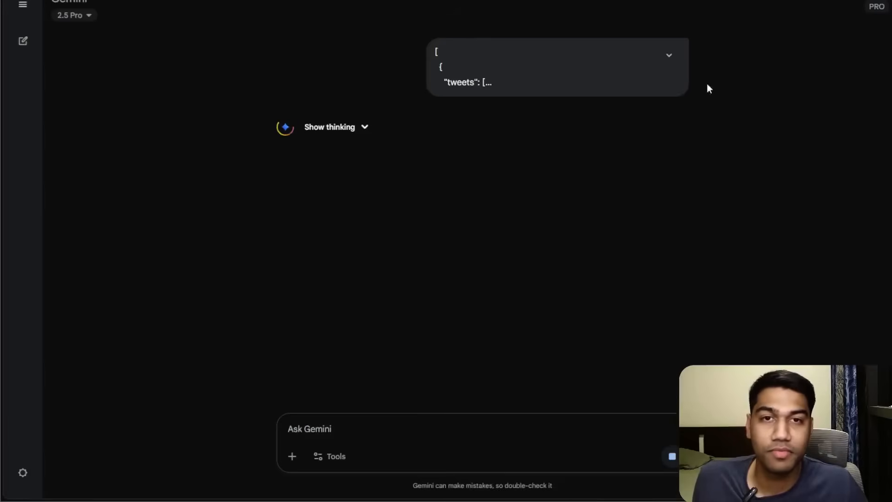
pyautogui.click(363, 135)
pyautogui.click(362, 134)
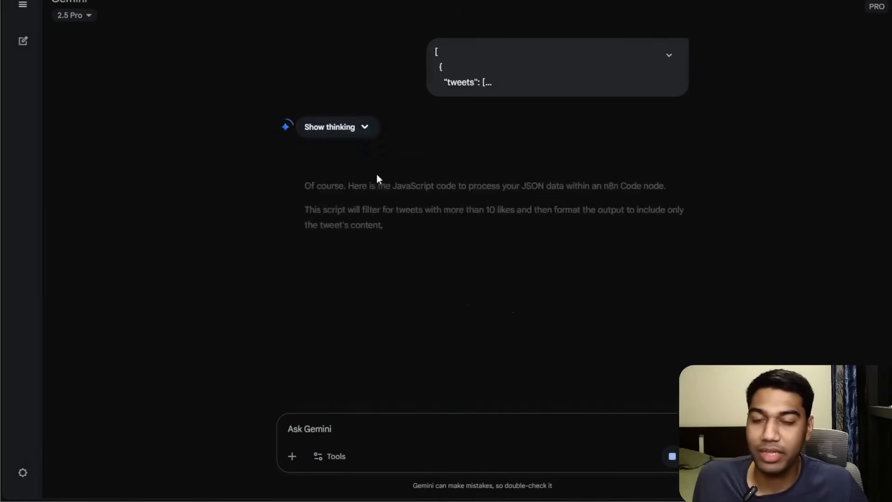
pyautogui.scroll(-2, 429, 172)
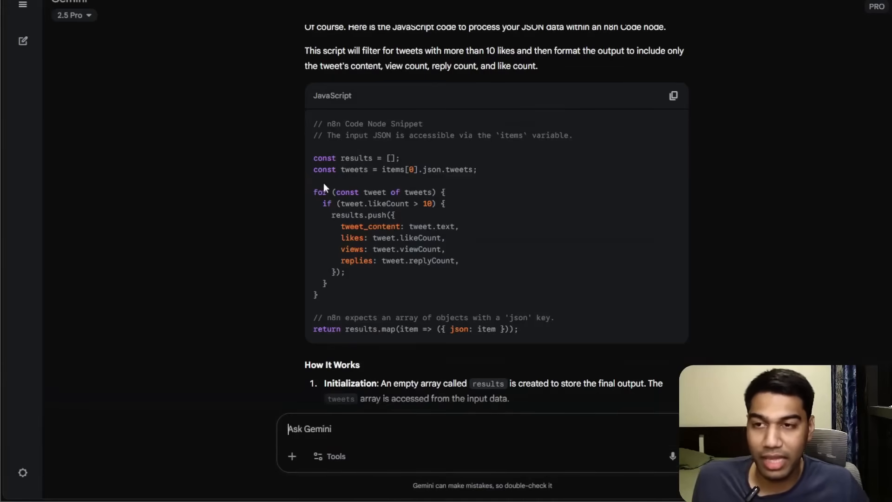
pyautogui.scroll(-3, 330, 180)
pyautogui.scroll(2, 330, 179)
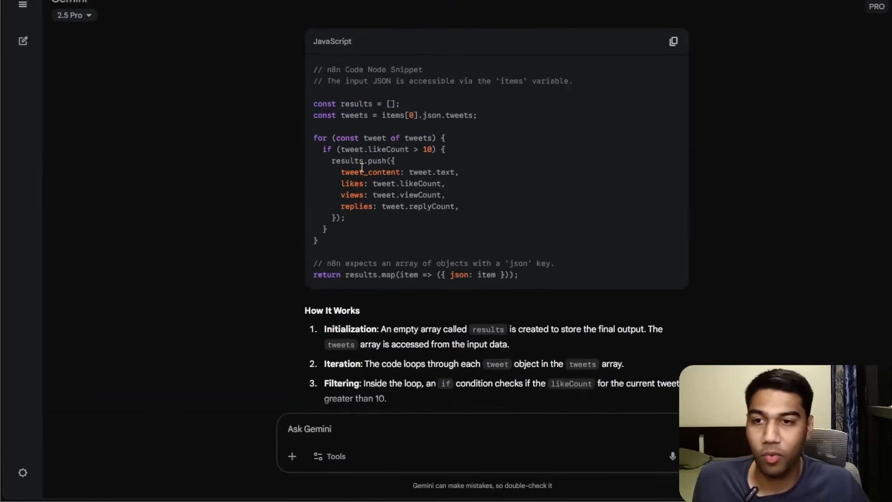
# Copy Gemini's JavaScript code block.
pyautogui.moveTo(313, 104); pyautogui.dragTo(467, 262)
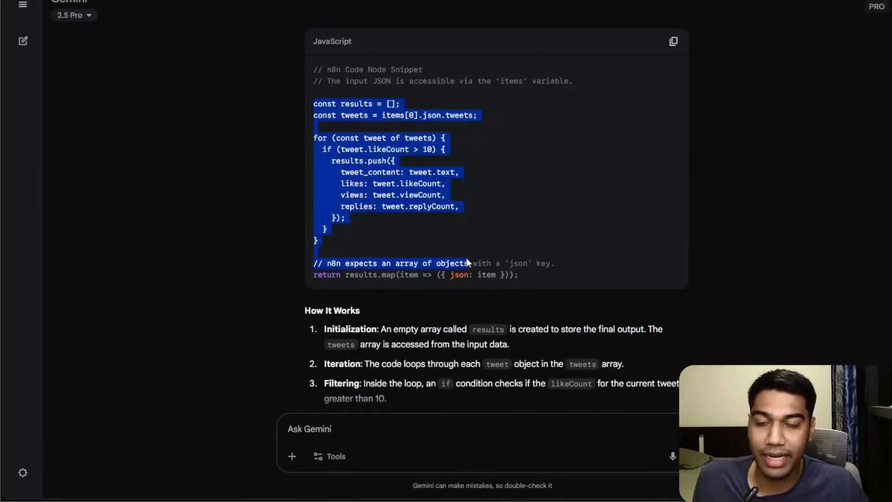
pyautogui.click(492, 259)
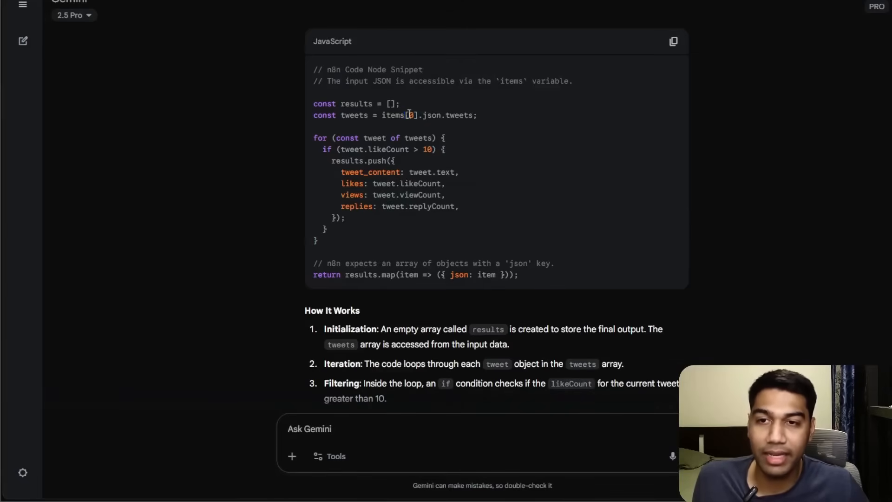
pyautogui.moveTo(407, 114); pyautogui.dragTo(480, 119)
pyautogui.click(473, 181)
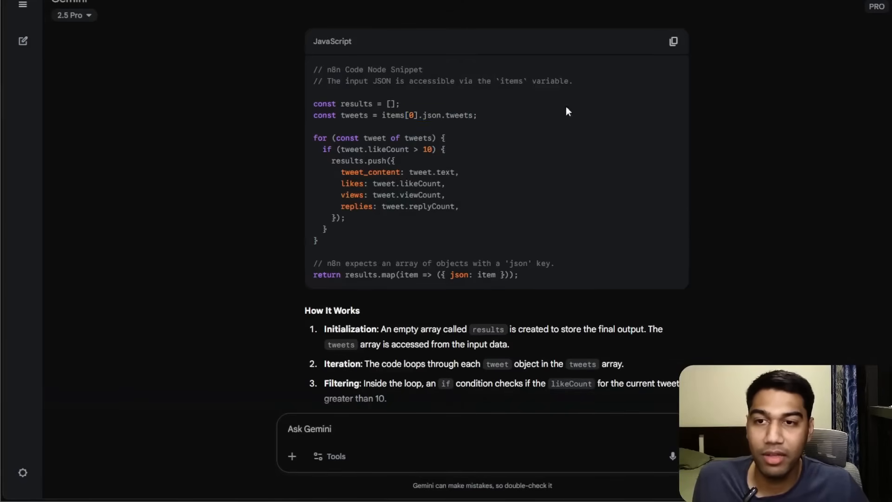
pyautogui.click(673, 41)
# Replace the Code node's JavaScript with the copied code.
pyautogui.click(28, 0)
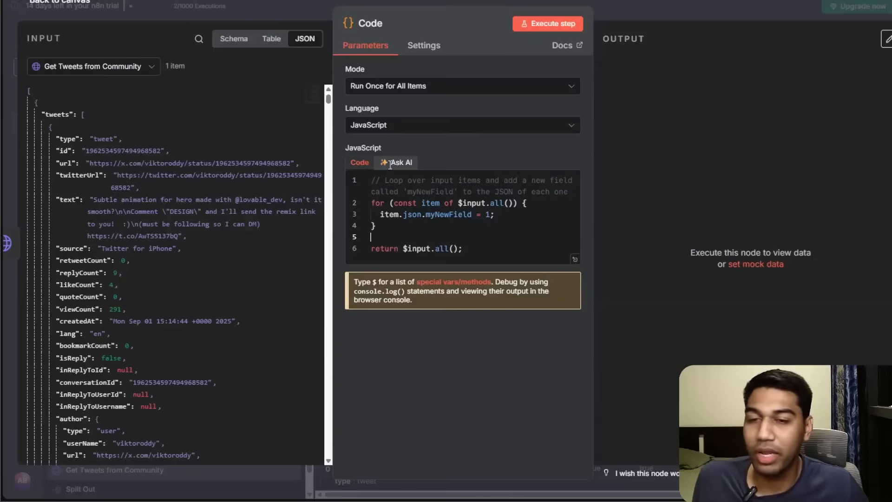
pyautogui.hotkey('ctrl', 'a')
pyautogui.hotkey('ctrl', 'v')
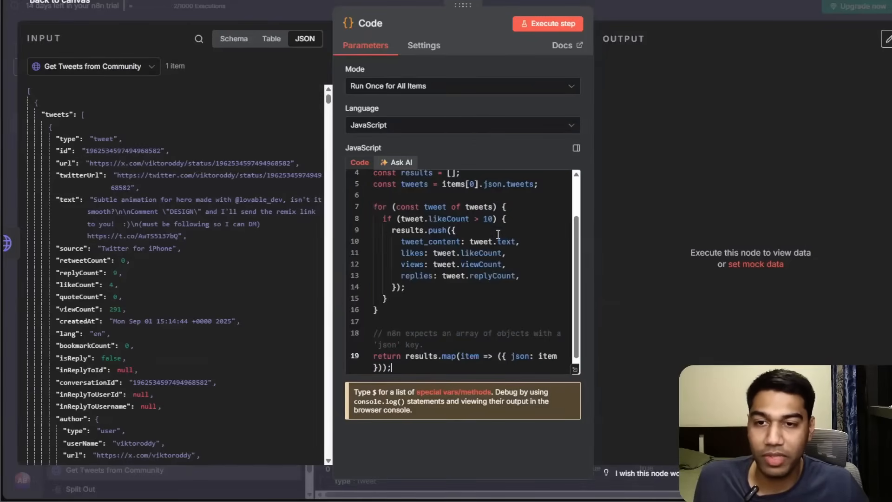
# Replace the tweets input path in the Code node with a reference dragged from the input's tweets field.
pyautogui.doubleClick(457, 238)
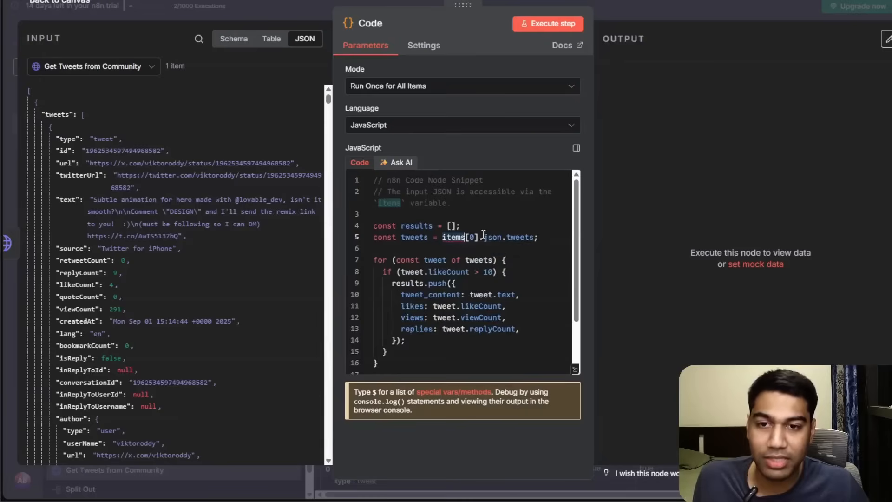
pyautogui.click(487, 235)
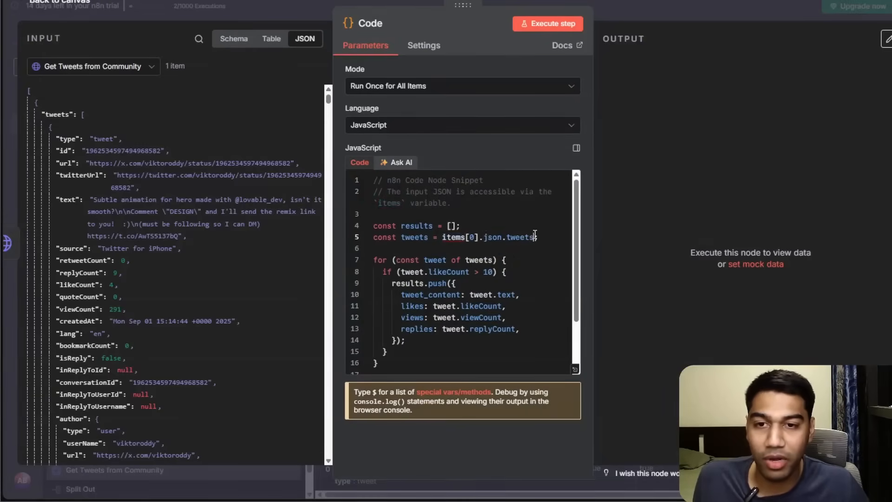
pyautogui.moveTo(534, 237); pyautogui.dragTo(443, 237)
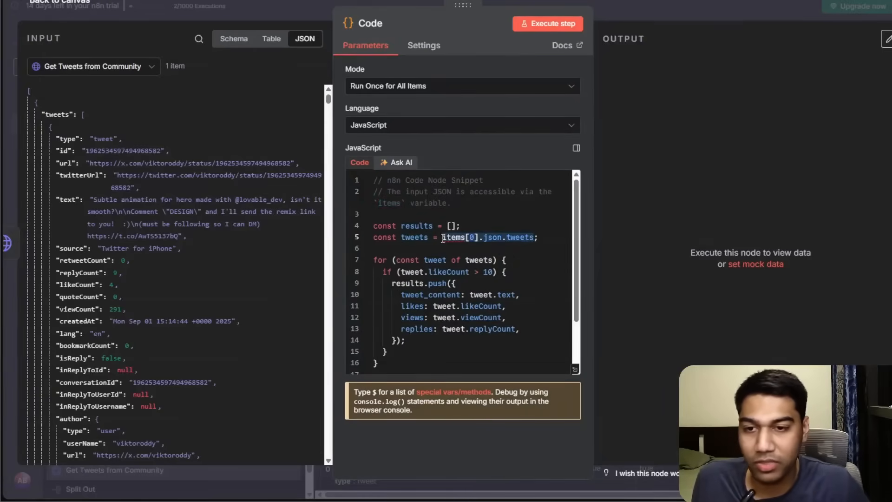
pyautogui.press('BackSpace')
pyautogui.moveTo(56, 115); pyautogui.dragTo(563, 237)
# Tell Gemini that $input.first().json.tweets is actually the input and it's an array.
pyautogui.click(493, 223)
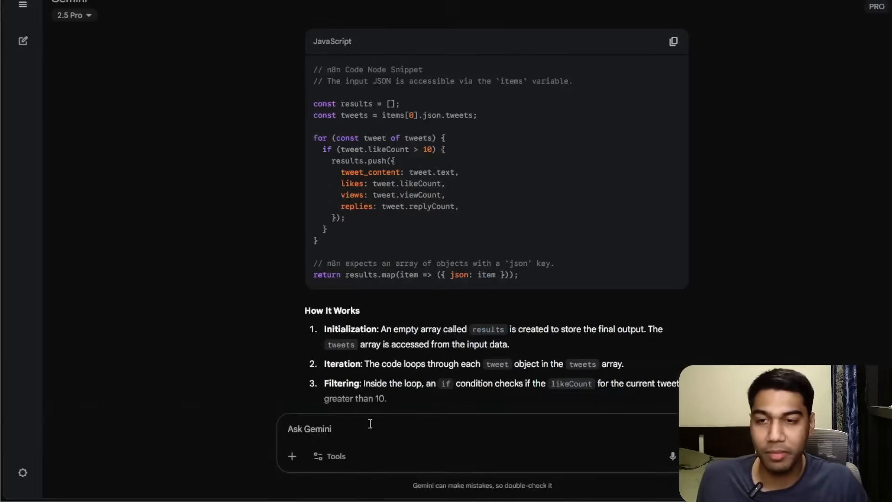
pyautogui.hotkey('ctrl', 'v')
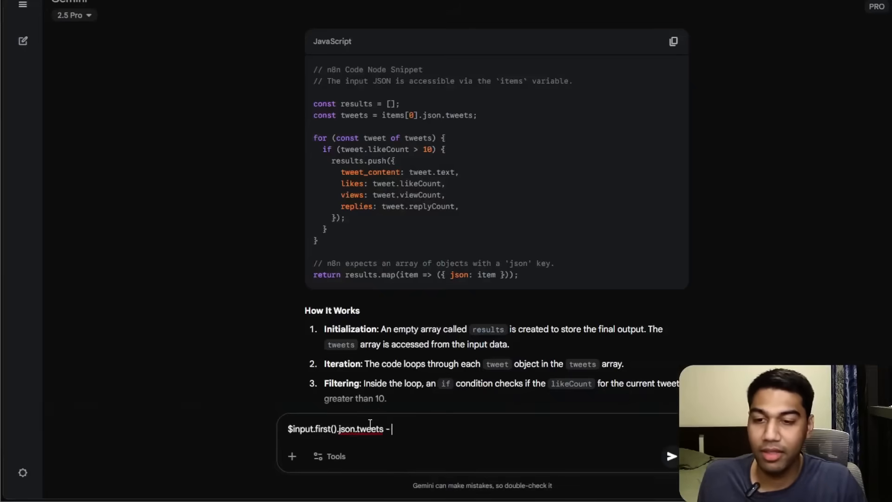
pyautogui.write("- this is actually rthe input and it';s an array")
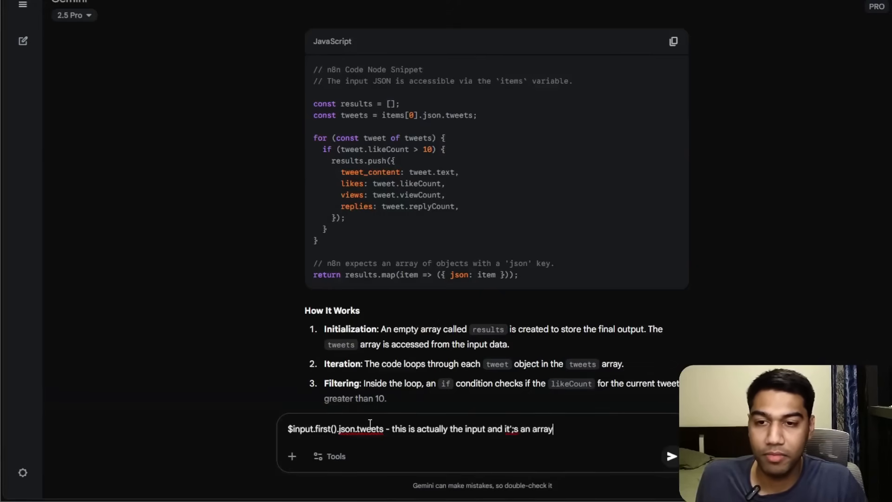
pyautogui.press('Return')
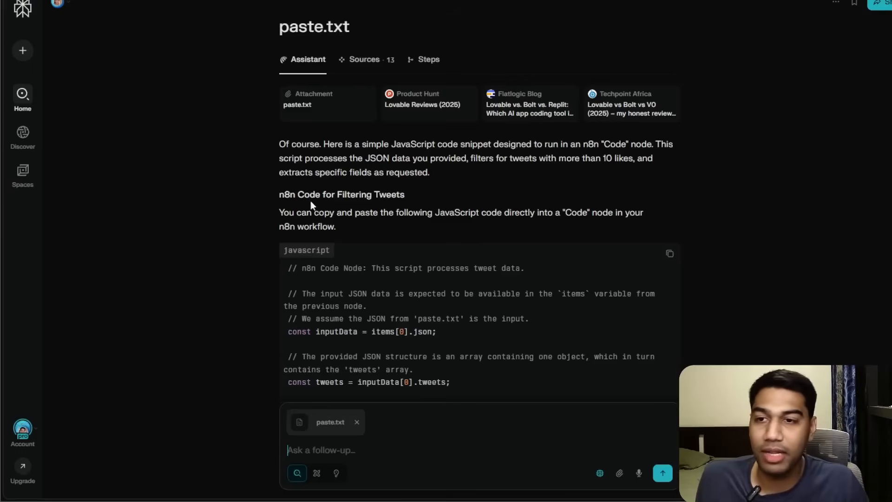
# Compare the AI answers and copy Gemini's updated JavaScript code block.
pyautogui.scroll(-6, 417, 198)
pyautogui.scroll(-1, 446, 214)
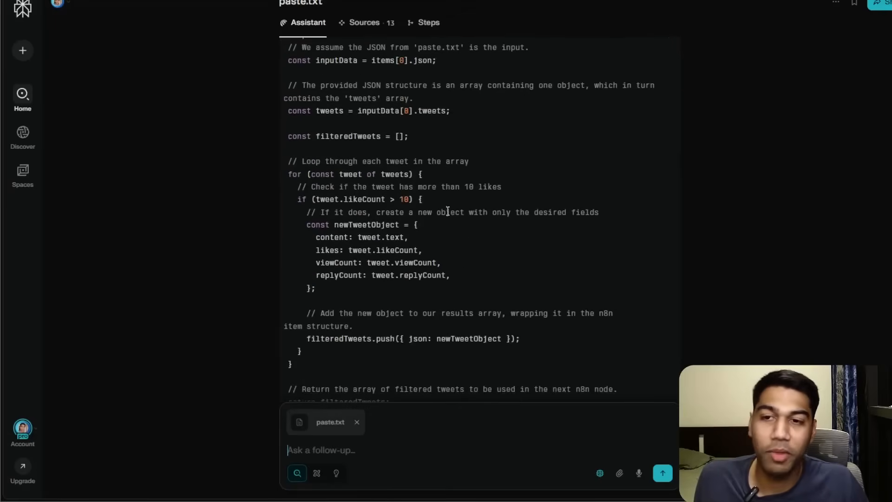
pyautogui.scroll(2, 462, 261)
pyautogui.scroll(-4, 422, 215)
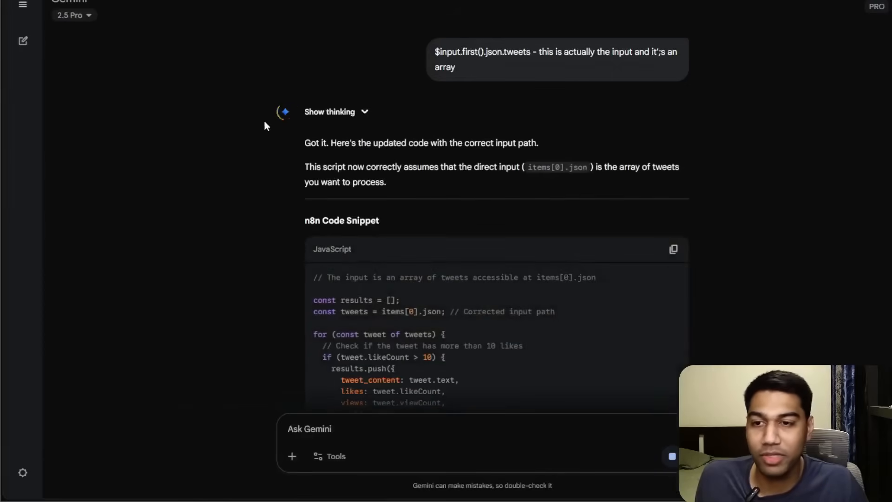
pyautogui.scroll(-2, 376, 170)
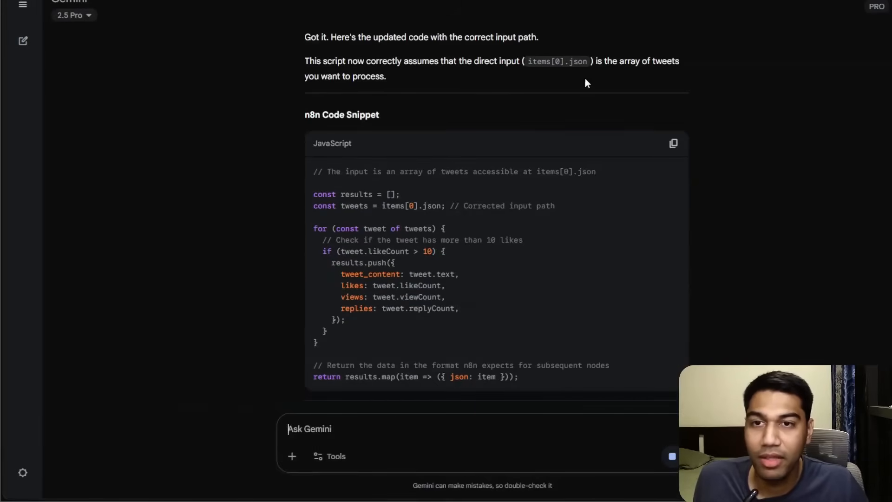
pyautogui.click(673, 144)
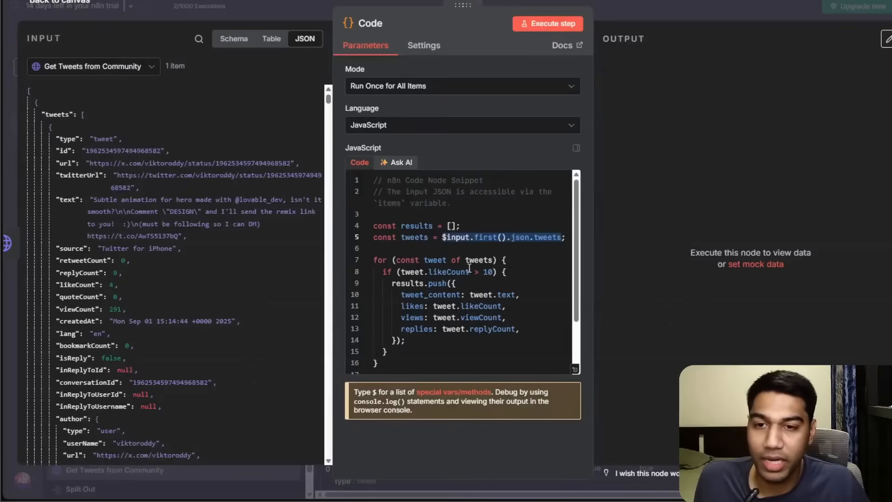
# Replace all of the Code node's JavaScript with the updated code.
pyautogui.hotkey('ctrl', 'a')
pyautogui.hotkey('ctrl', 'v')
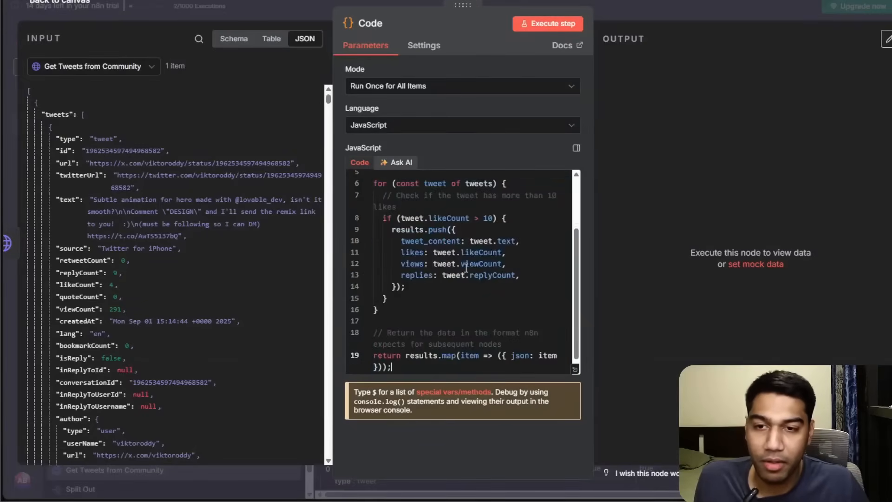
pyautogui.scroll(3, 499, 246)
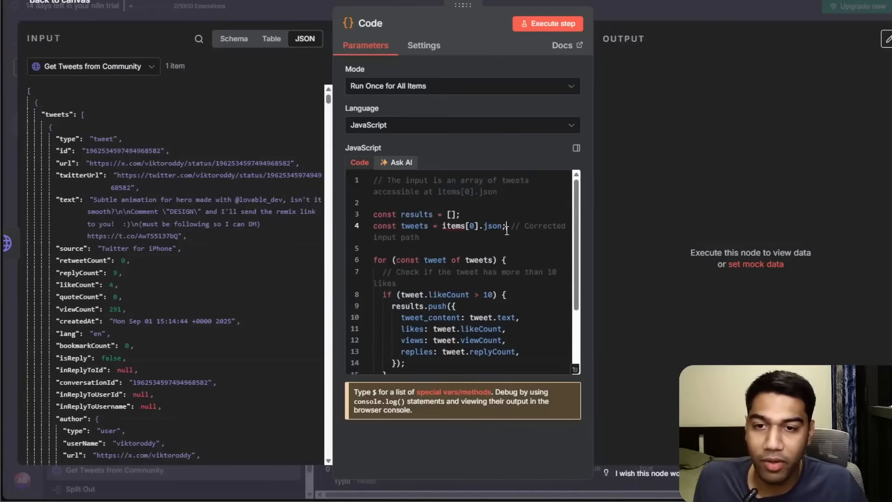
# Set the tweets variable to $input.first().json.tweets by dragging in the input's tweets field.
pyautogui.moveTo(503, 228); pyautogui.dragTo(443, 227)
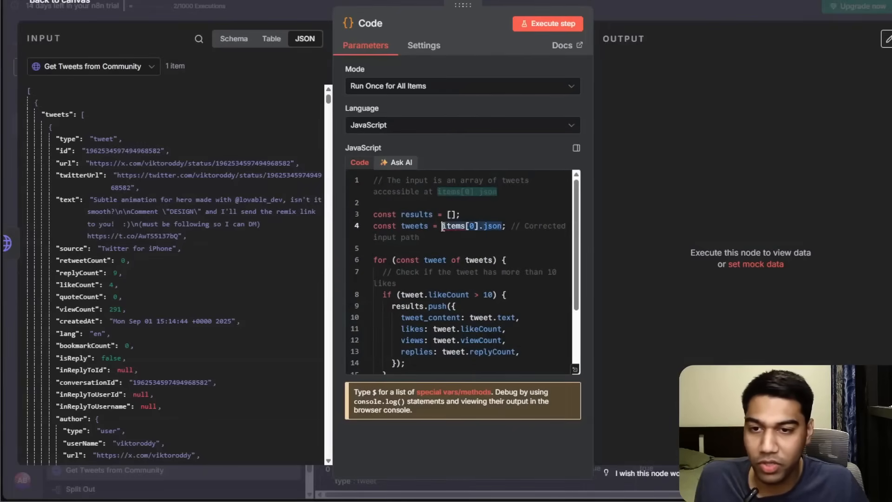
pyautogui.press('BackSpace')
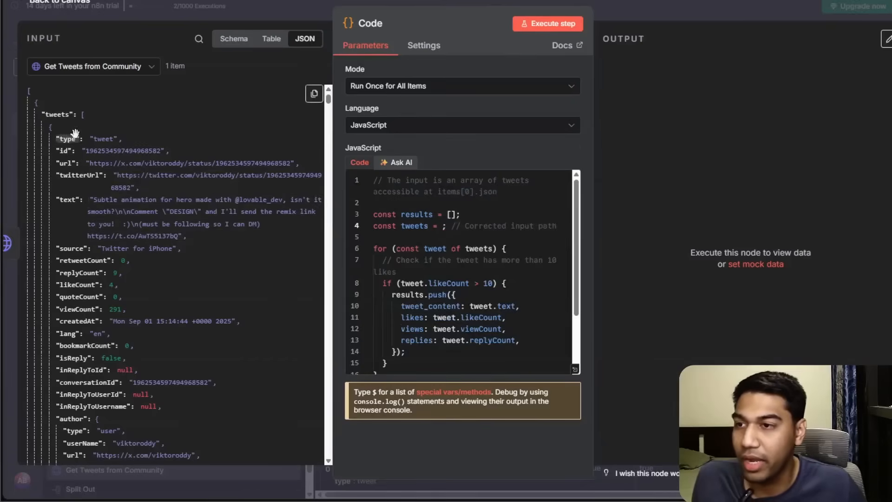
pyautogui.moveTo(256, 156); pyautogui.dragTo(445, 227)
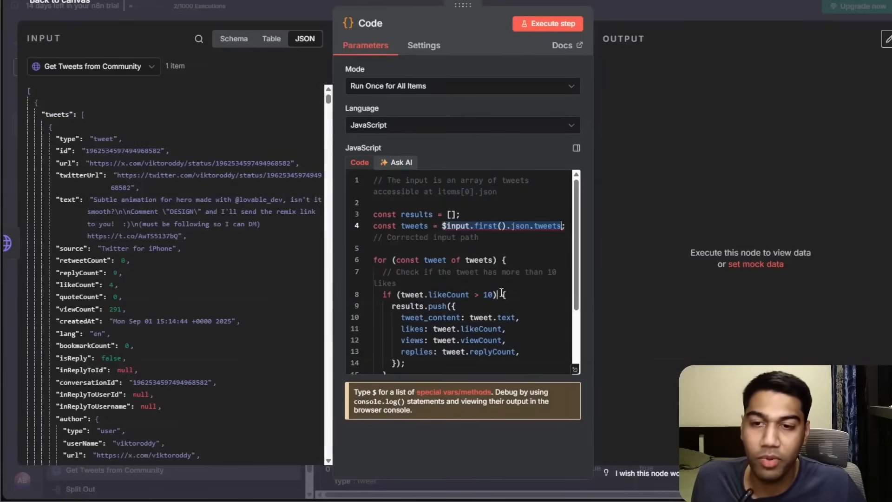
# Execute the Code node step, review its output items and return to the canvas.
pyautogui.click(543, 23)
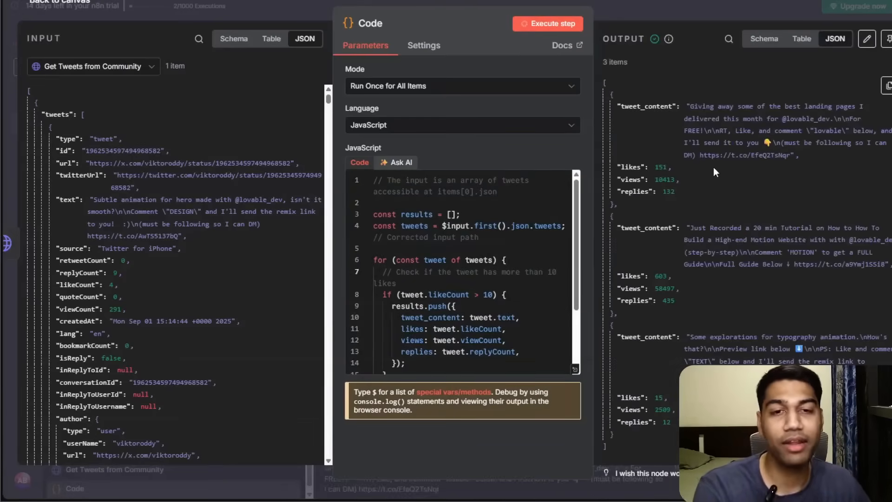
pyautogui.scroll(-1, 685, 211)
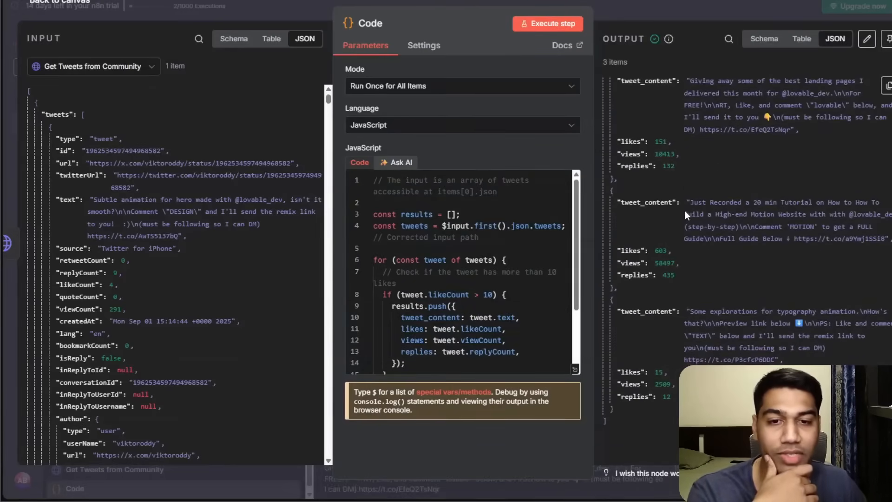
pyautogui.scroll(1, 747, 249)
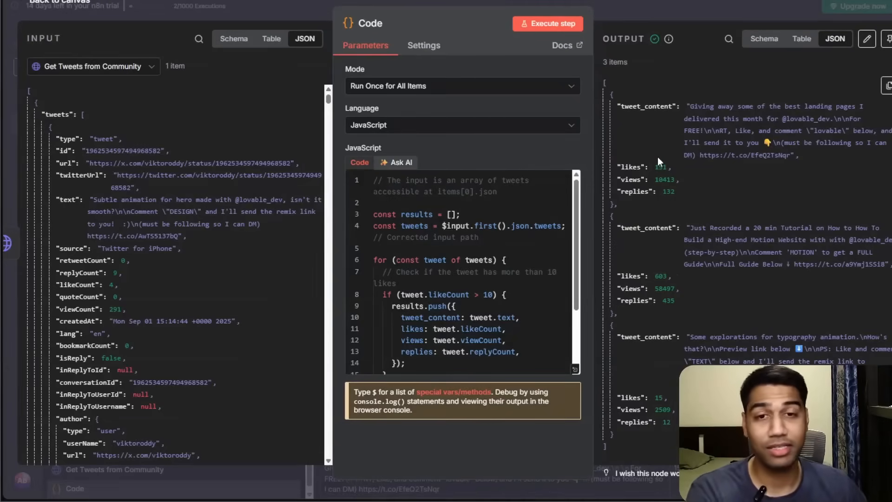
pyautogui.scroll(-1, 515, 281)
pyautogui.scroll(2, 515, 281)
pyautogui.click(679, 11)
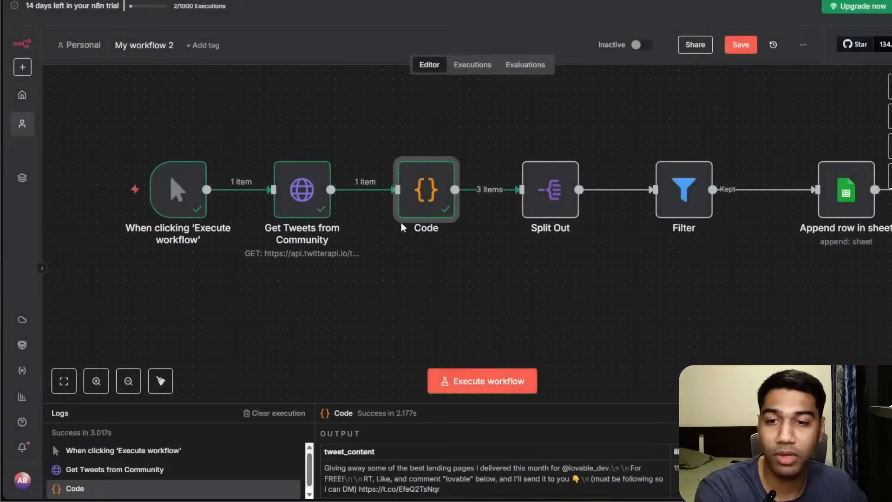
# Remove the Code-to-Split Out connection and connect the Code node directly to Append row in sheet.
pyautogui.moveTo(479, 192)
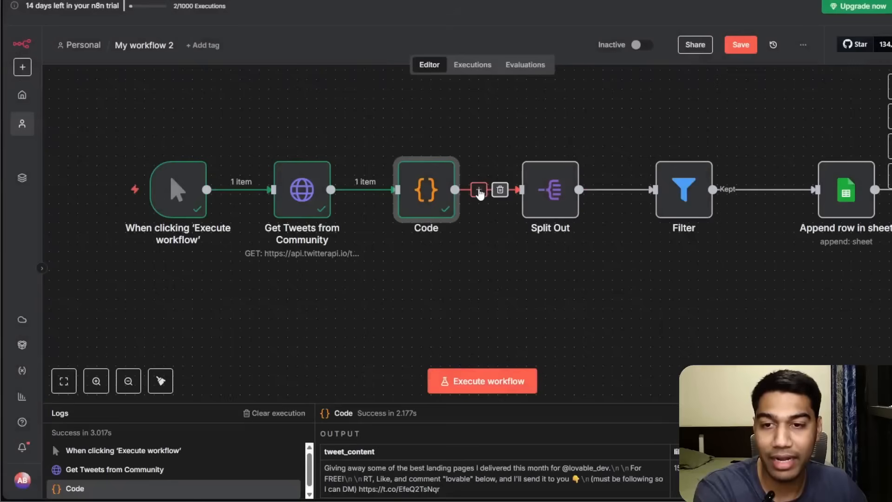
pyautogui.click(500, 189)
pyautogui.moveTo(426, 190); pyautogui.dragTo(407, 306)
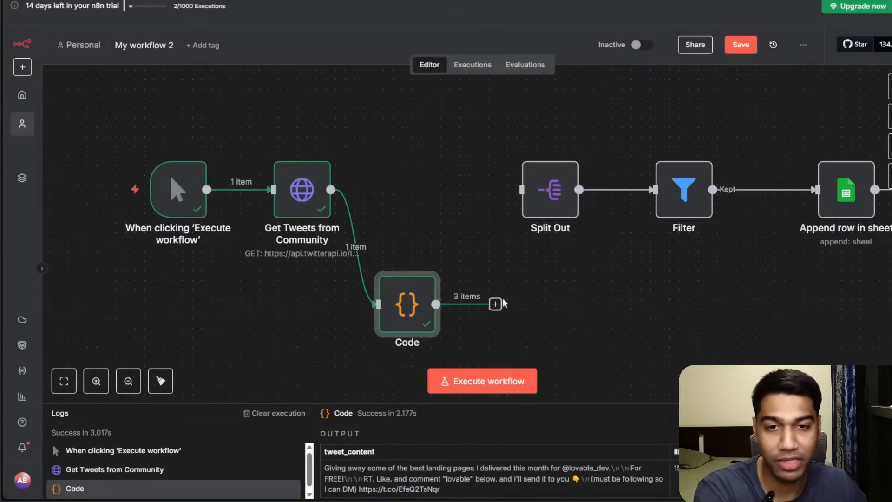
pyautogui.moveTo(496, 304); pyautogui.dragTo(816, 190)
# Move the Split Out and Filter nodes aside and save the workflow.
pyautogui.moveTo(684, 190); pyautogui.dragTo(656, 169)
pyautogui.moveTo(555, 208); pyautogui.dragTo(411, 209)
pyautogui.moveTo(650, 186); pyautogui.dragTo(545, 205)
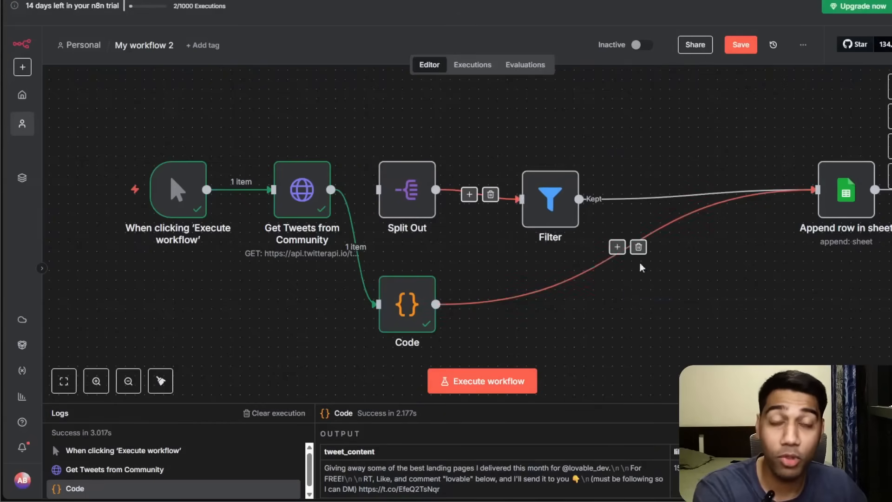
pyautogui.click(741, 45)
# Tidy up the workflow layout and delete the Filter's connection to Append row in sheet.
pyautogui.scroll(-1, 465, 335)
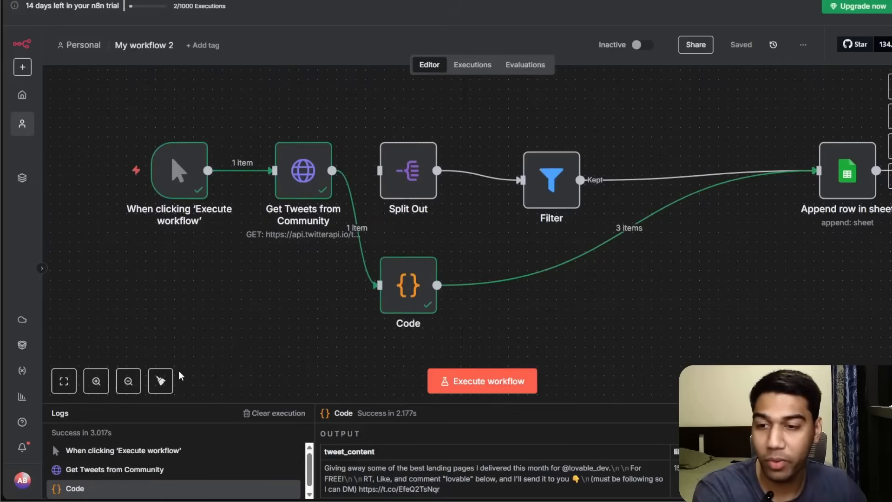
pyautogui.click(160, 381)
pyautogui.moveTo(634, 340); pyautogui.dragTo(635, 344)
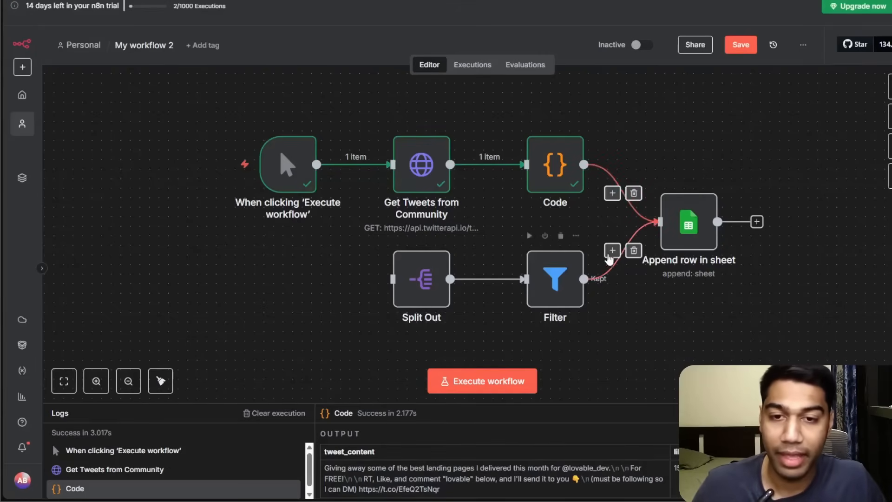
pyautogui.click(633, 251)
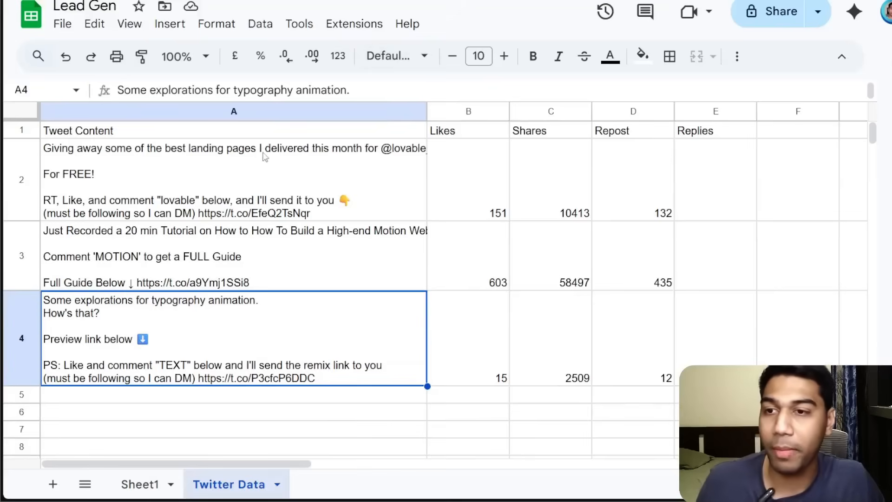
# Clear rows 2 to 4 of the Twitter Data sheet.
pyautogui.moveTo(232, 181); pyautogui.dragTo(668, 357)
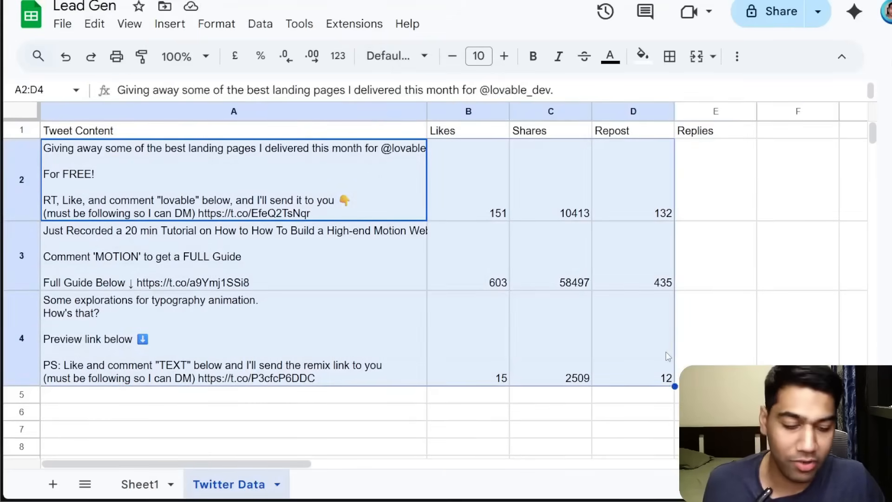
pyautogui.press('Delete')
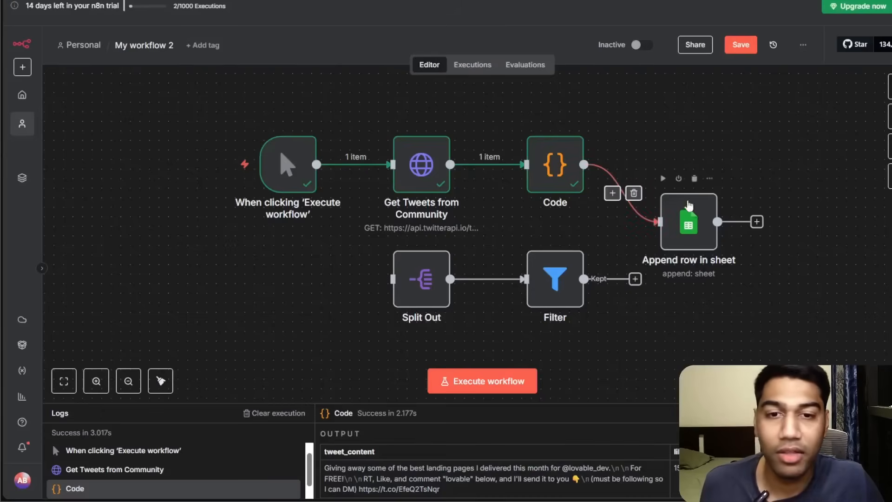
# Execute the whole workflow.
pyautogui.hotkey('ctrl', 'Return')
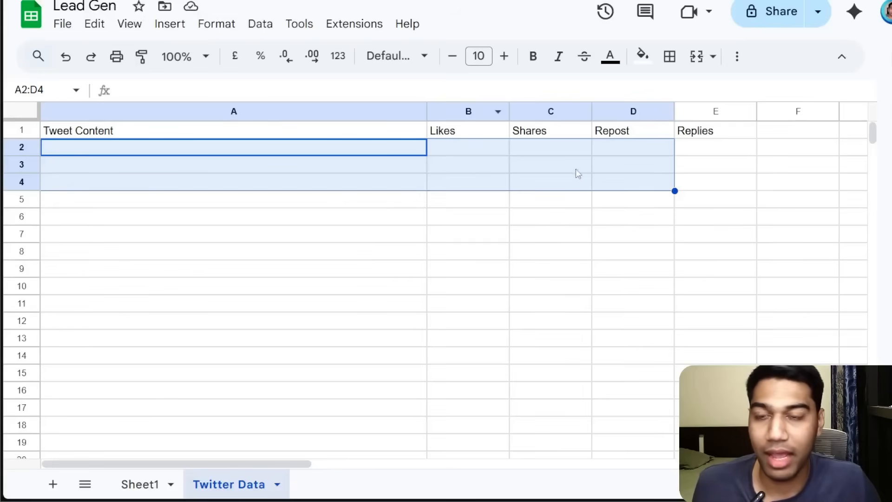
pyautogui.click(402, 223)
pyautogui.click(188, 170)
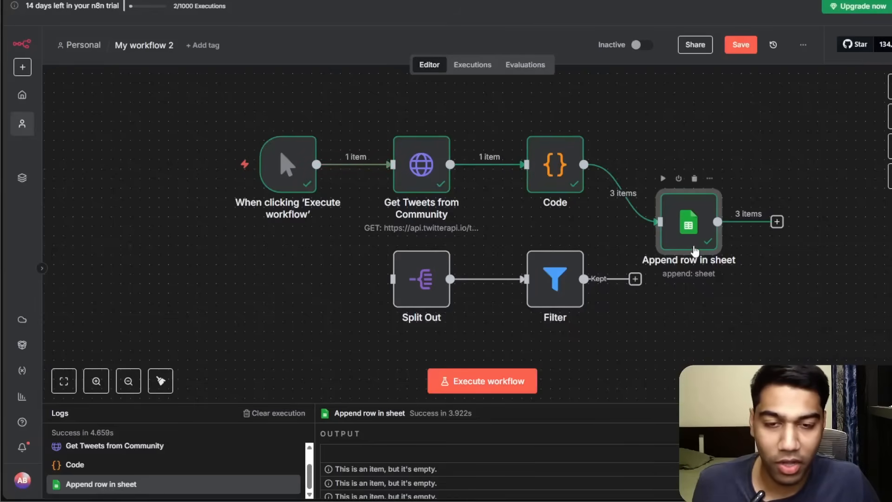
# Open the Append row in sheet node and map Tweet Content to the tweet_content input field.
pyautogui.doubleClick(688, 222)
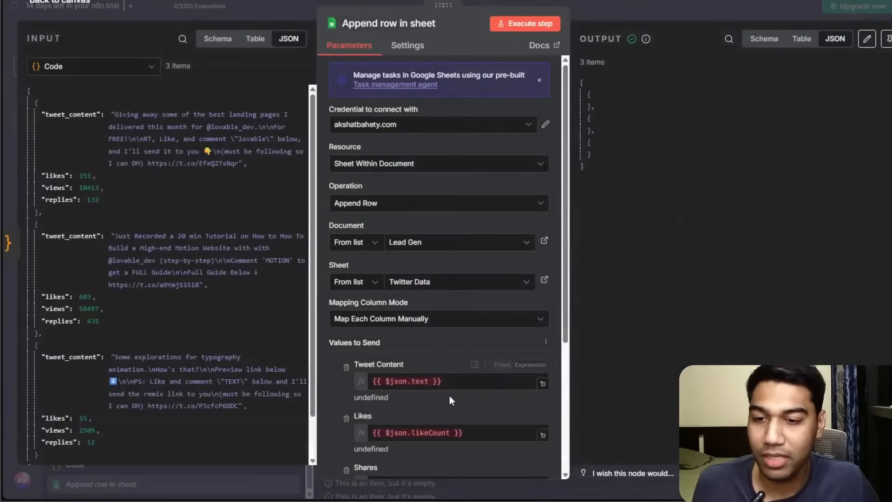
pyautogui.click(457, 383)
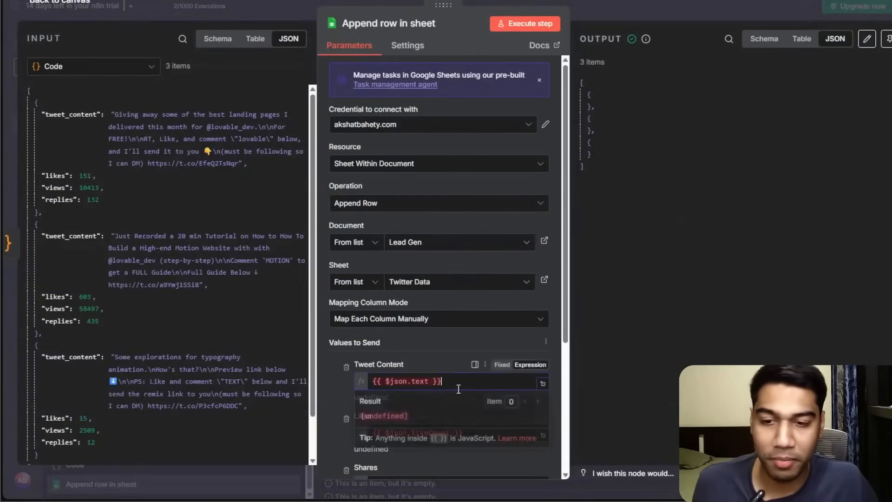
pyautogui.scroll(-3, 441, 325)
pyautogui.hotkey('ctrl', 'a')
pyautogui.press('BackSpace')
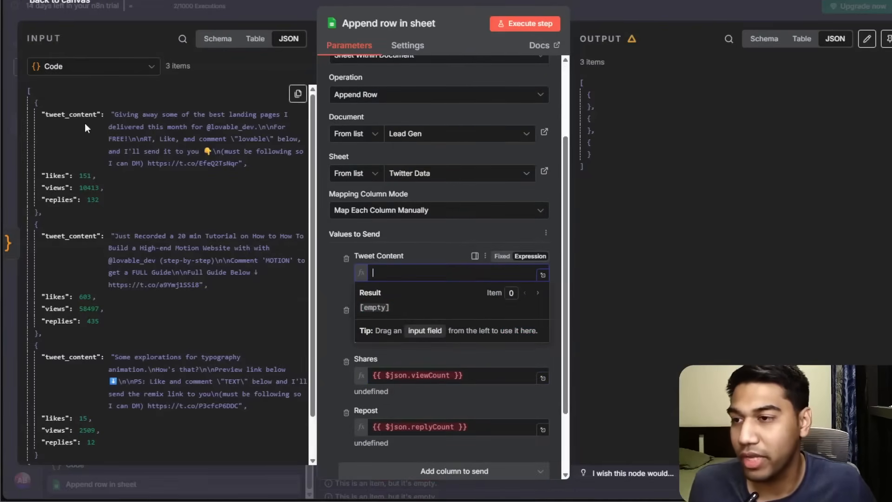
pyautogui.moveTo(70, 115); pyautogui.dragTo(223, 168)
pyautogui.moveTo(535, 303); pyautogui.dragTo(465, 273)
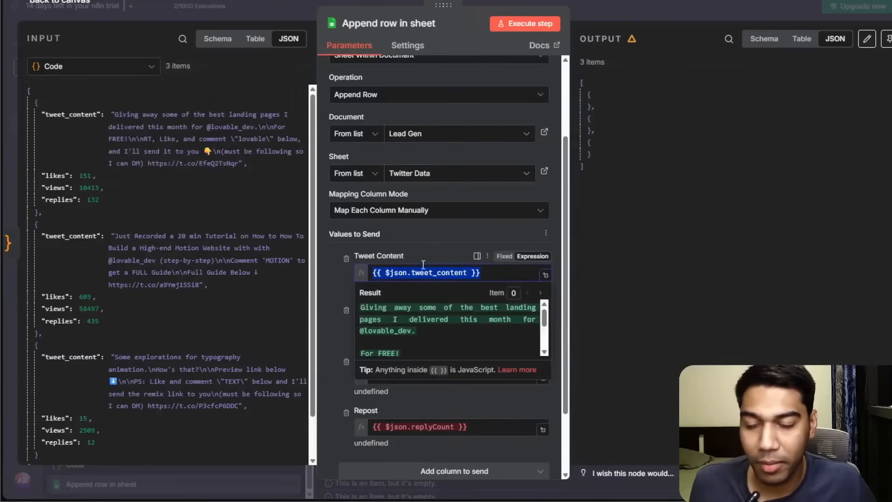
# Map the likes value to the Likes field and the views value to the Shares field.
pyautogui.click(458, 324)
pyautogui.hotkey('ctrl', 'a')
pyautogui.press('BackSpace')
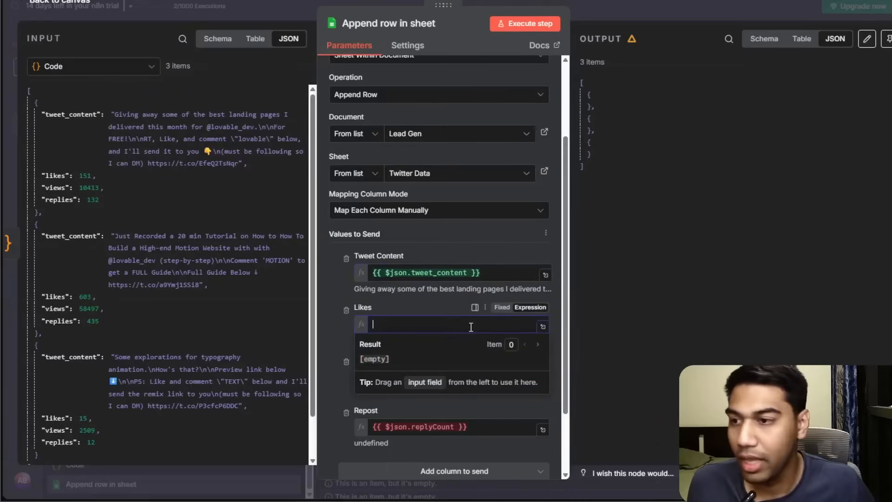
pyautogui.moveTo(56, 176); pyautogui.dragTo(409, 324)
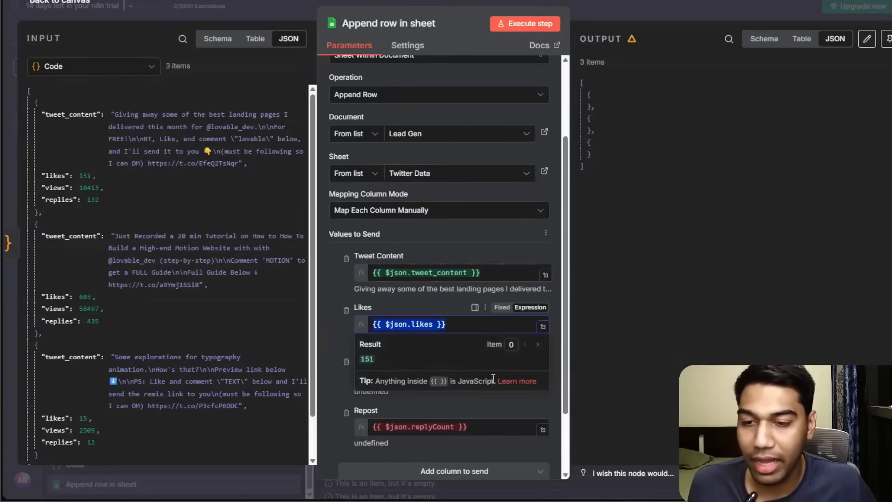
pyautogui.click(461, 376)
pyautogui.hotkey('ctrl', 'a')
pyautogui.press('BackSpace')
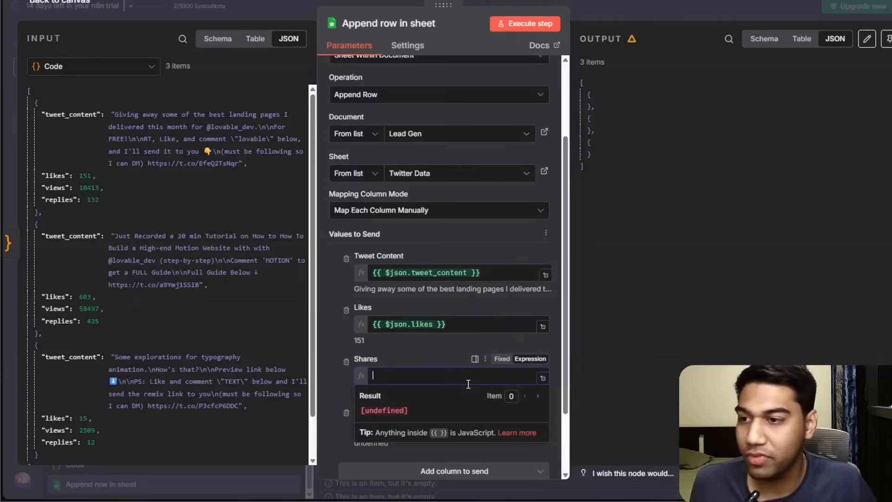
pyautogui.moveTo(46, 188); pyautogui.dragTo(410, 374)
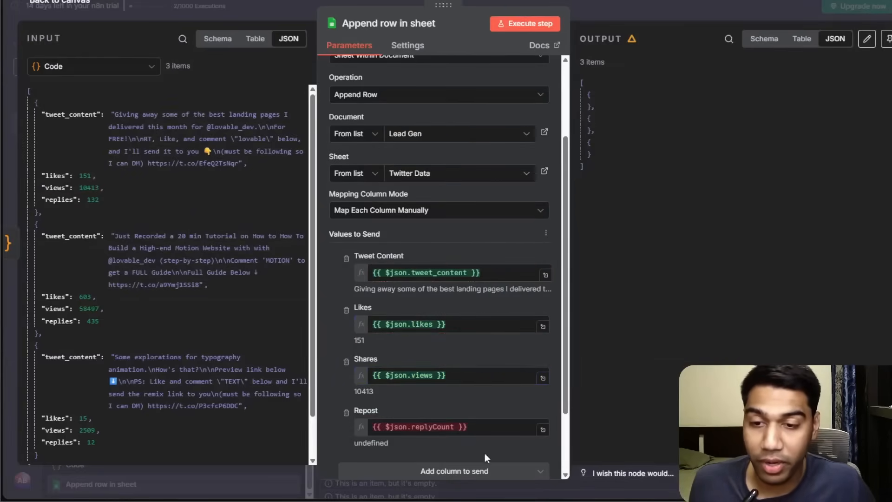
# Map the replies value to the Repost field.
pyautogui.click(484, 428)
pyautogui.hotkey('ctrl', 'a')
pyautogui.press('BackSpace')
pyautogui.moveTo(58, 199); pyautogui.dragTo(453, 428)
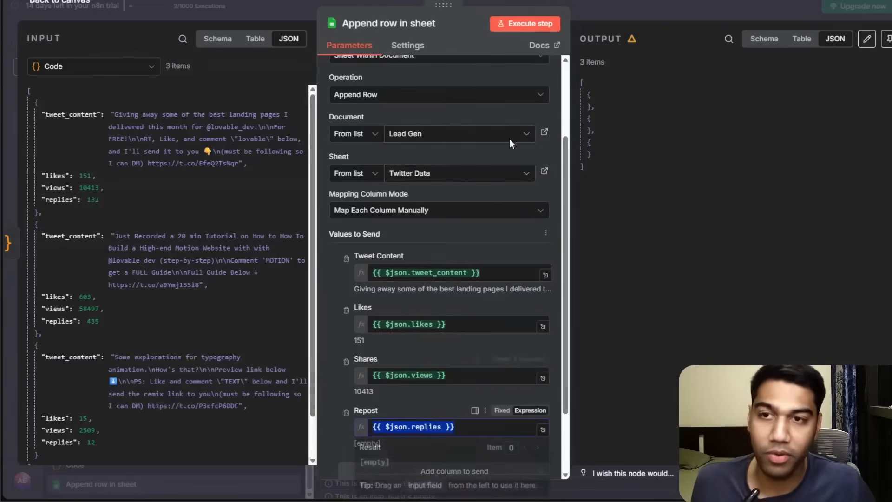
# Execute the Append row in sheet step and review its output rows.
pyautogui.click(527, 24)
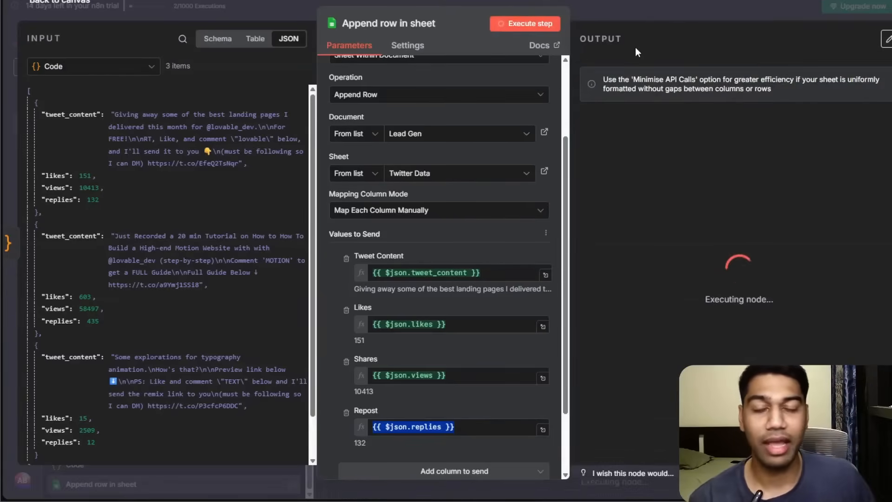
pyautogui.click(654, 7)
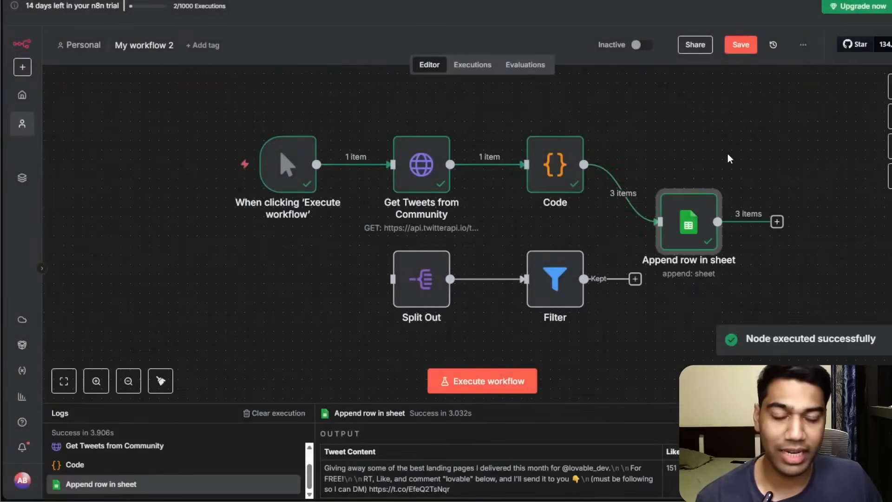
pyautogui.moveTo(641, 275); pyautogui.dragTo(643, 319)
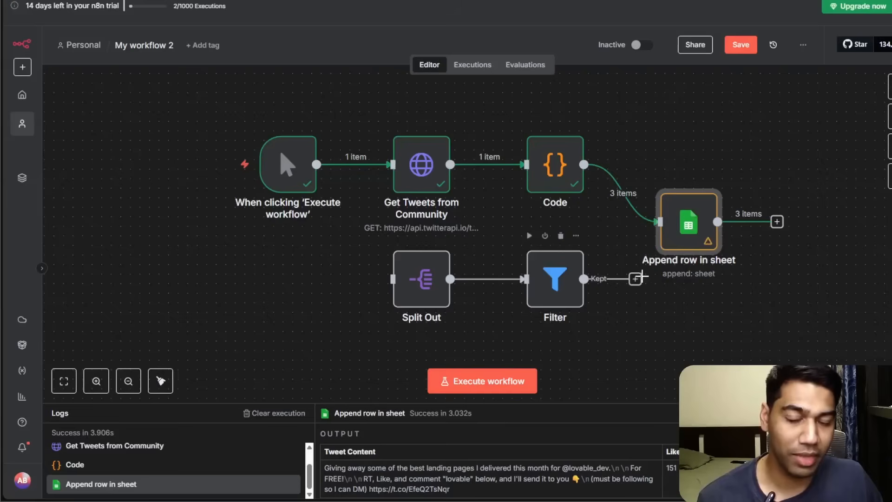
pyautogui.doubleClick(681, 236)
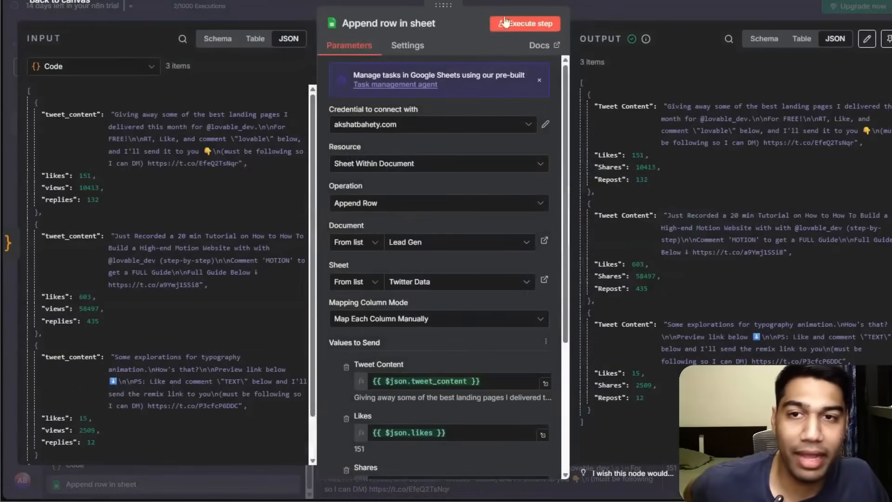
pyautogui.click(664, 6)
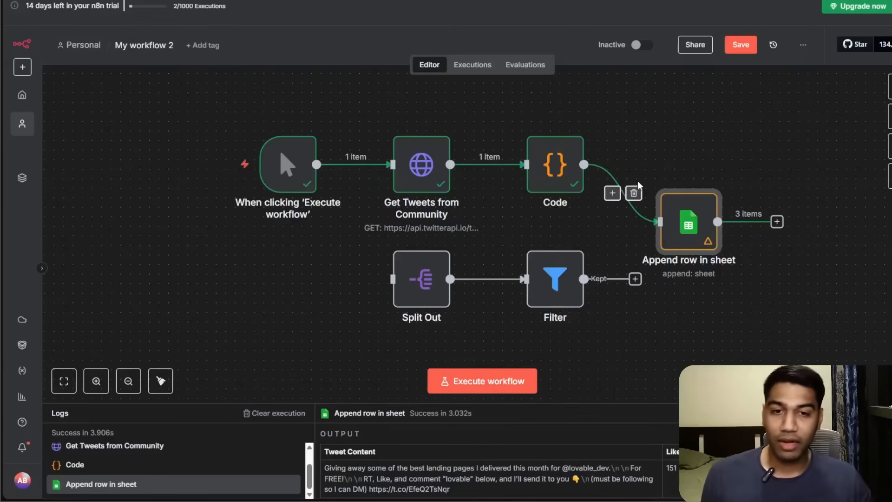
# Move the Append row in sheet node into line after the Code node.
pyautogui.moveTo(707, 235); pyautogui.dragTo(697, 187)
pyautogui.moveTo(753, 297); pyautogui.dragTo(554, 335)
pyautogui.moveTo(495, 212)
pyautogui.mouseDown()
pyautogui.moveTo(514, 223)
pyautogui.moveTo(495, 203)
pyautogui.mouseUp()
# Rename the Code node to Filter and Structure Tweets and save the workflow.
pyautogui.rightClick(356, 222)
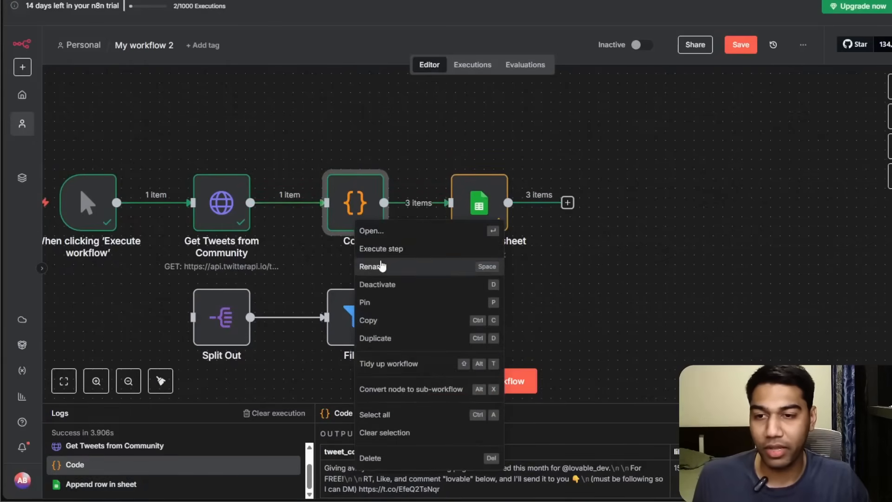
pyautogui.click(381, 265)
pyautogui.write('Filter and')
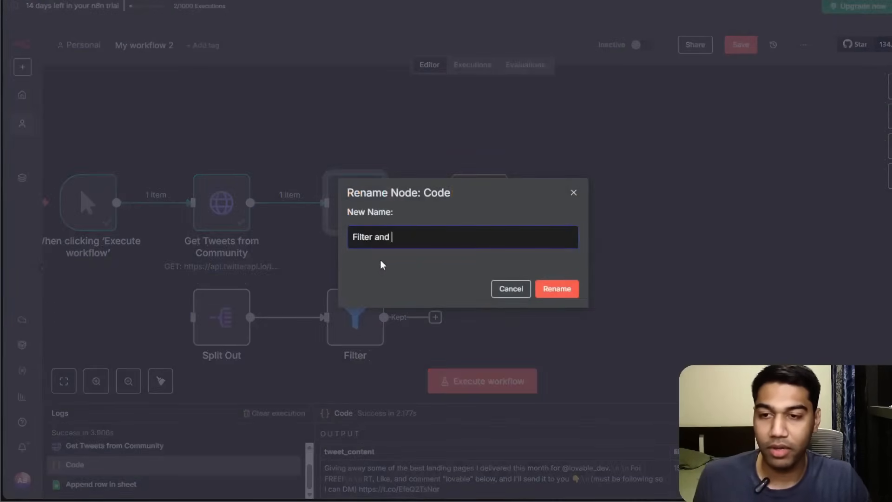
pyautogui.write(' Structure Tweets')
pyautogui.press('Return')
pyautogui.hscroll(2, 695, 285)
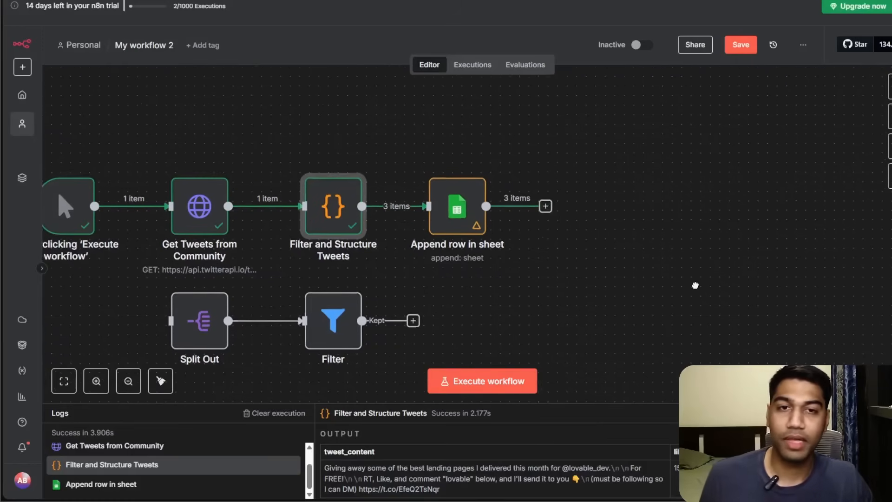
pyautogui.click(747, 44)
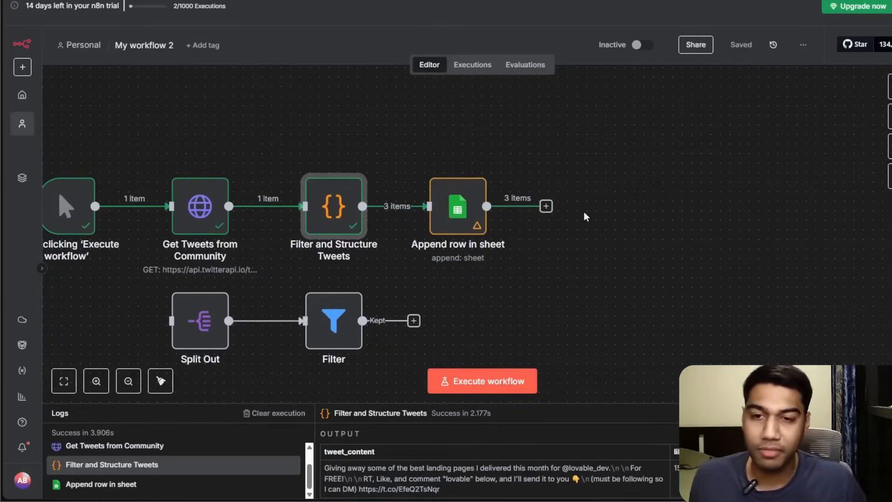
# Add an AI Agent node after Append row in sheet and set its prompt source to Define below.
pyautogui.click(546, 206)
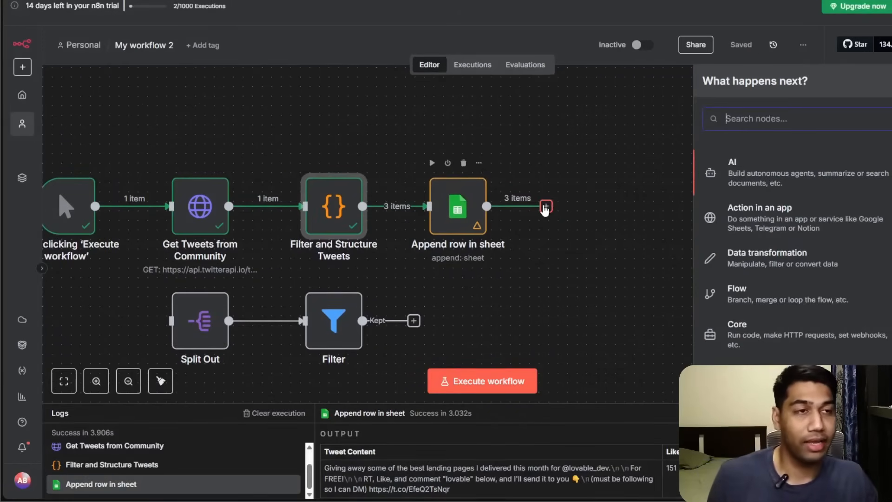
pyautogui.write('ai')
pyautogui.press('BackSpace')
pyautogui.press('BackSpace')
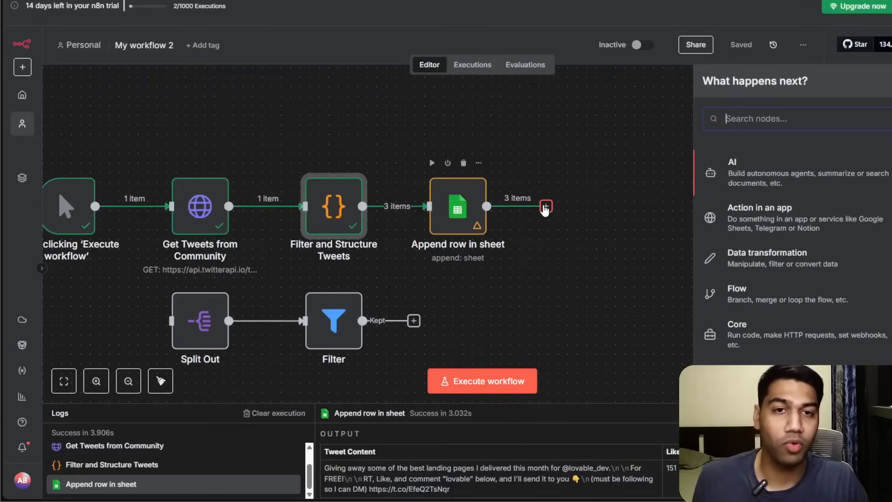
pyautogui.click(813, 174)
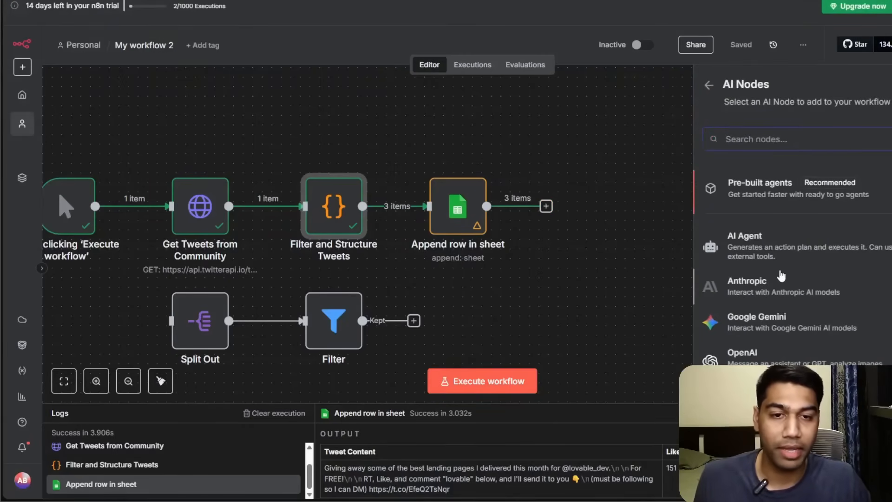
pyautogui.click(762, 246)
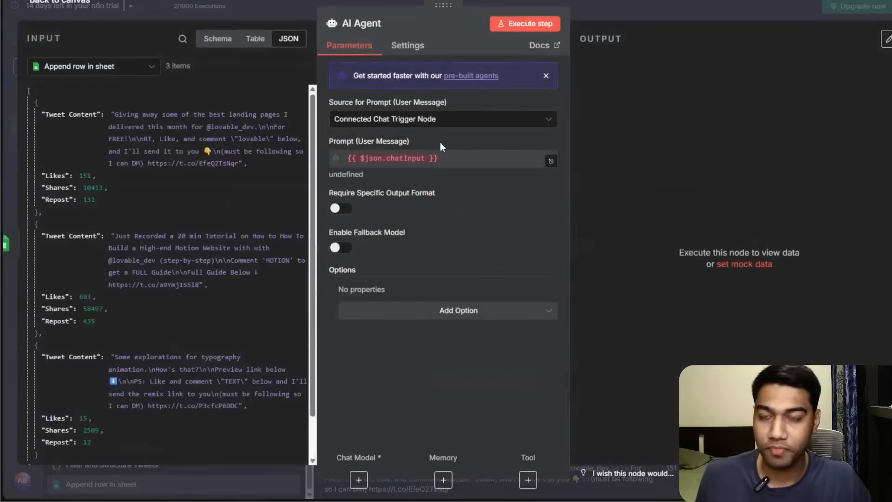
pyautogui.click(433, 134)
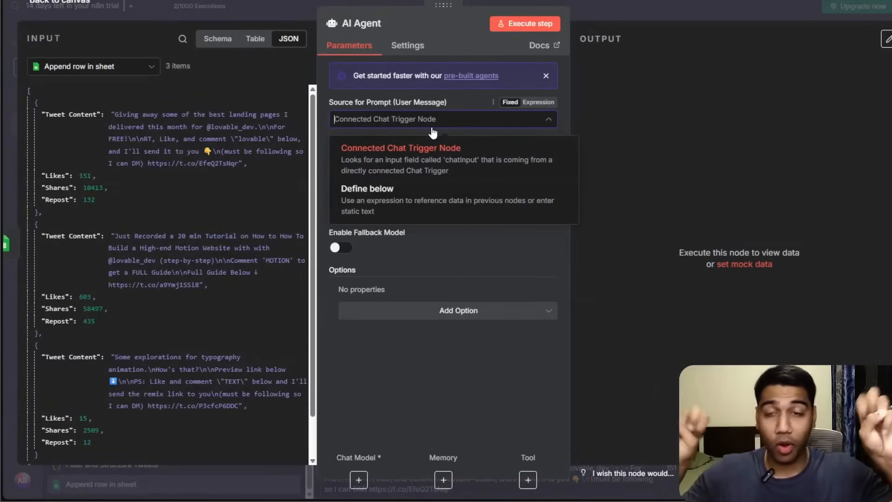
pyautogui.click(451, 207)
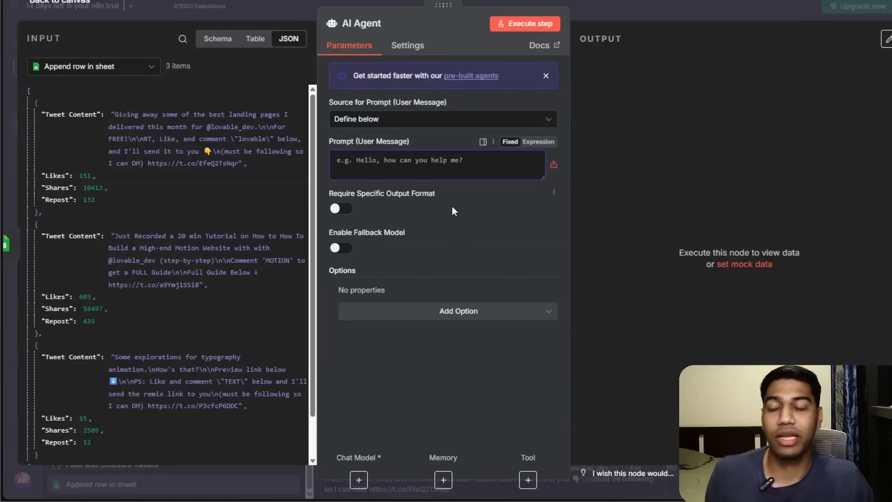
# Rename the AI Agent node to Write Twitter Agent and focus its prompt field.
pyautogui.click(384, 23)
pyautogui.write('Wri')
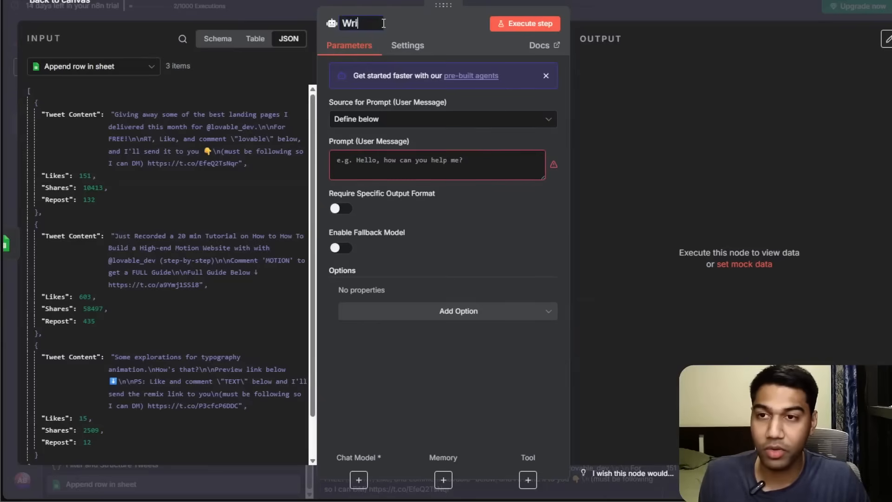
pyautogui.write('te Twi')
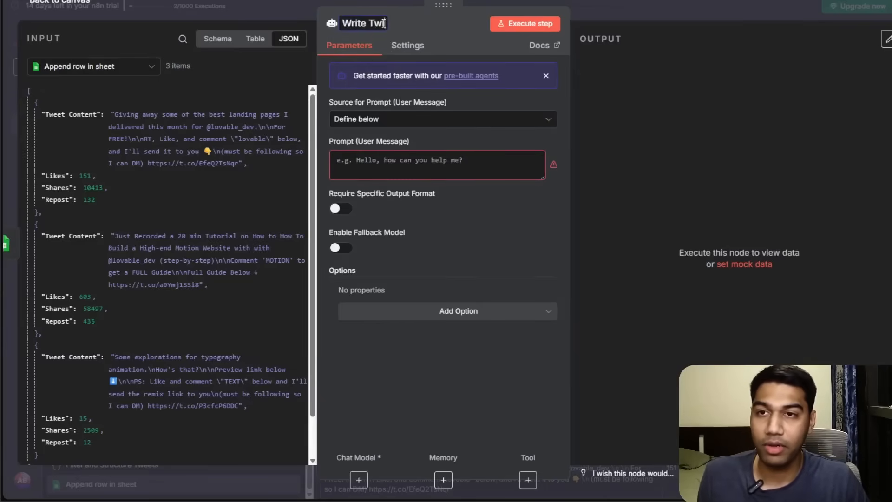
pyautogui.write('tter Agent')
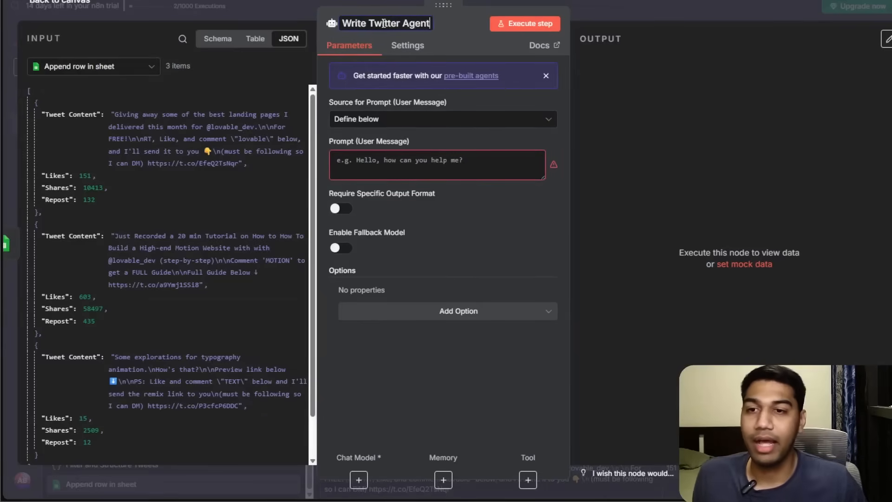
pyautogui.click(395, 154)
pyautogui.click(401, 160)
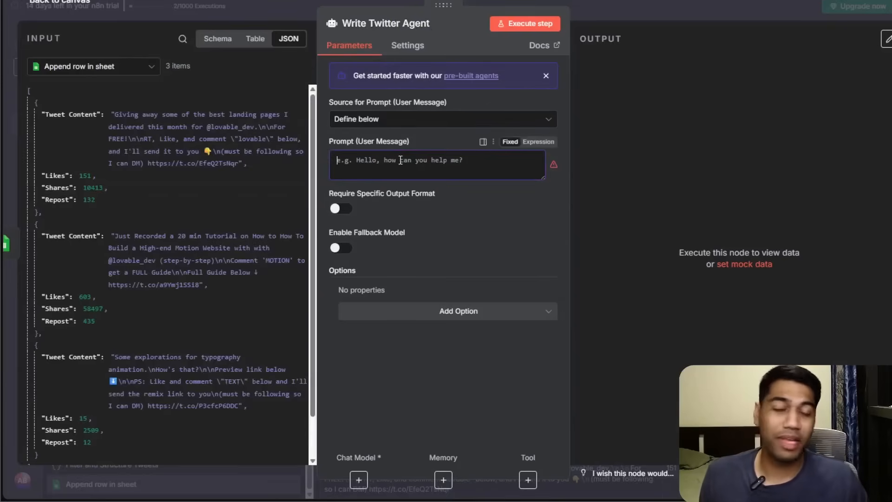
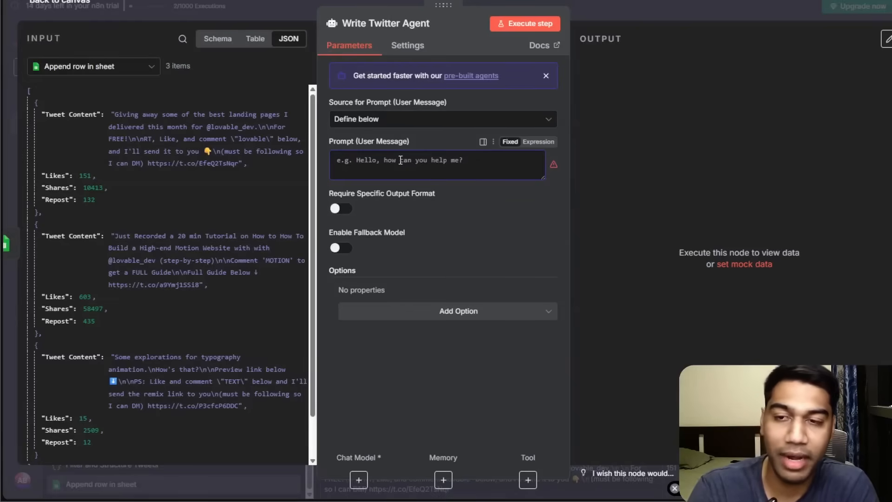
# Paste the dictated Twitter content writing agent instructions into the Write Twitter Agent's prompt field.
pyautogui.click(401, 160)
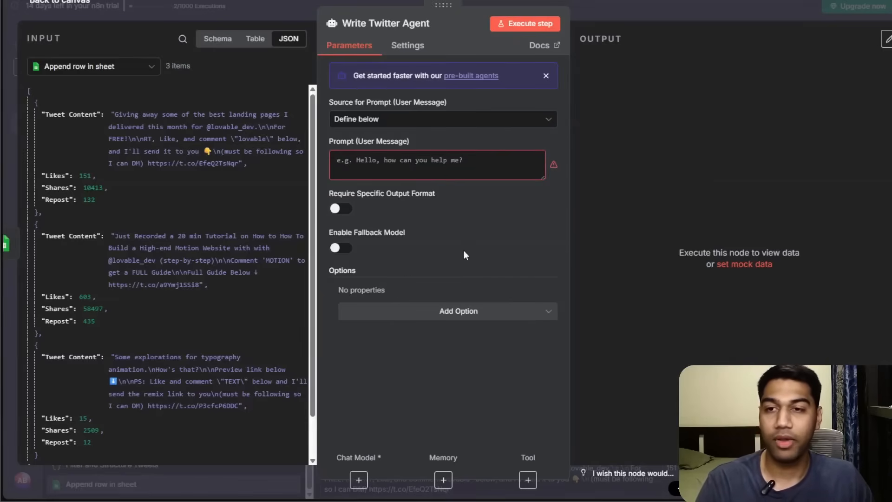
pyautogui.click(435, 163)
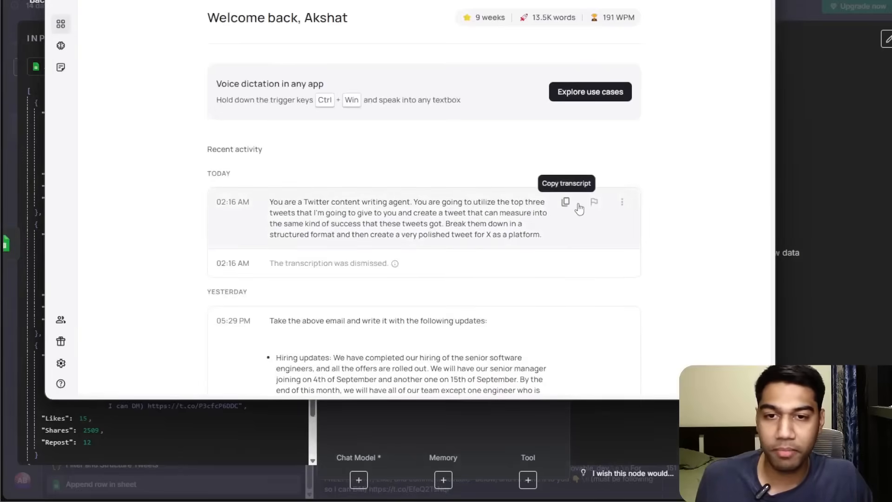
pyautogui.click(566, 202)
pyautogui.click(699, 1)
pyautogui.click(430, 173)
pyautogui.write("You are a Twitter content writing agent. You are going to utilize the top three tweets that I'm going to give to you and create a tweet that can measure into the same kind of success that these tweets got. Break them down in a structured format and then create a very polished tweet for X as a platform.")
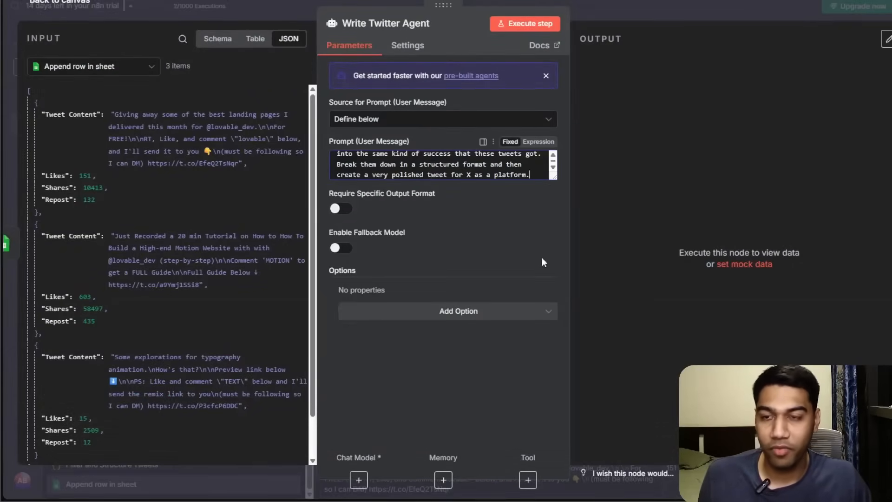
# Switch the prompt to an expression and append "See the tweets using the Search Tweeets Tool - You can read all the pop" in the expanded editor.
pyautogui.moveTo(552, 185); pyautogui.dragTo(553, 225)
pyautogui.click(539, 142)
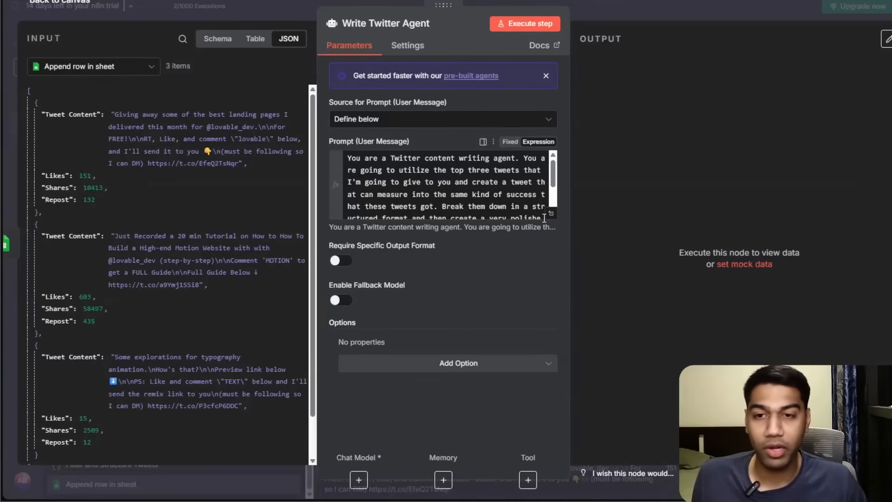
pyautogui.click(551, 213)
pyautogui.tripleClick(431, 168)
pyautogui.press('BackSpace')
pyautogui.write('See the tweets ')
pyautogui.write('using the ')
pyautogui.write('Search T')
pyautogui.write('weeets Too')
pyautogui.write('l - ')
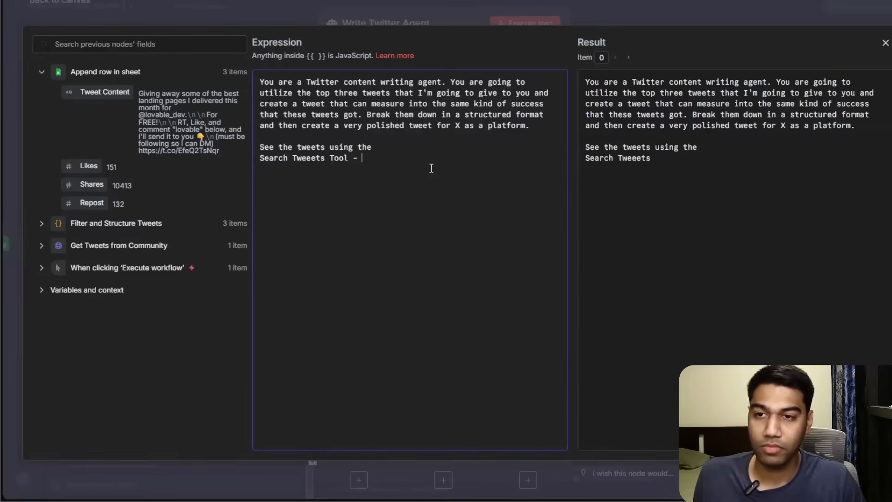
pyautogui.write('You can read ')
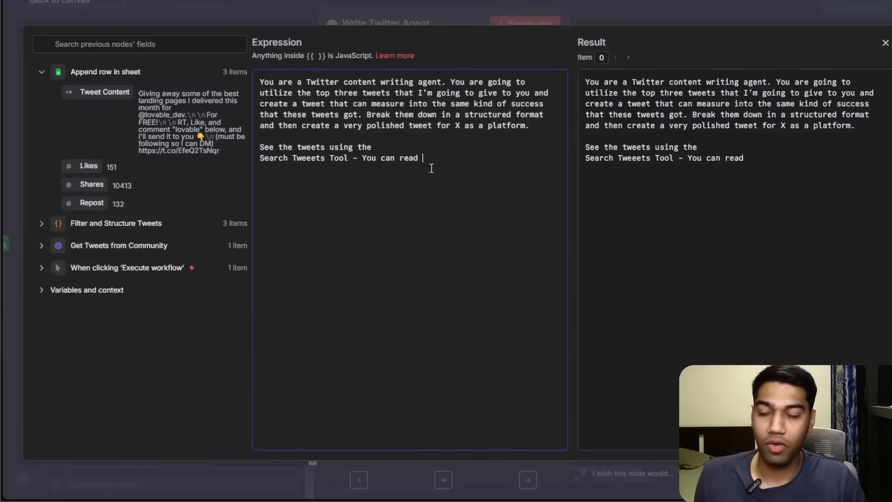
pyautogui.write('all the pop')
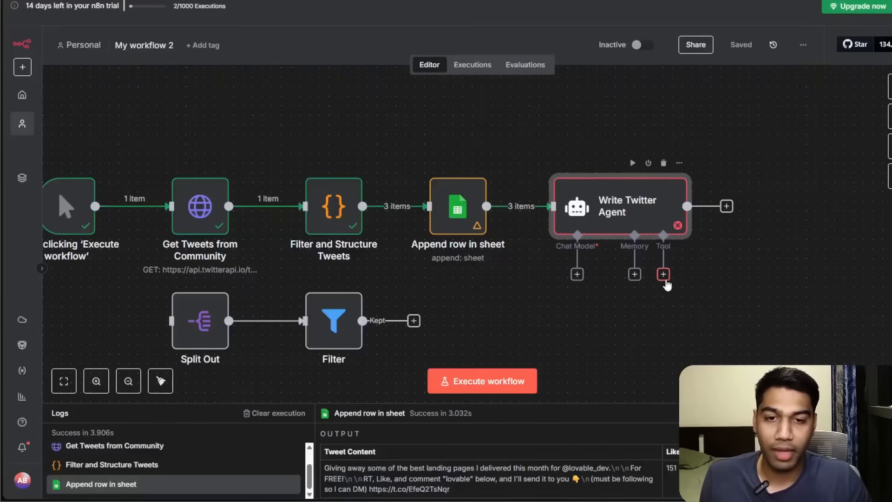
# Attach a Google Sheets Tool to the agent reading rows from the Lead Gen document's Twitter Data sheet.
pyautogui.click(664, 275)
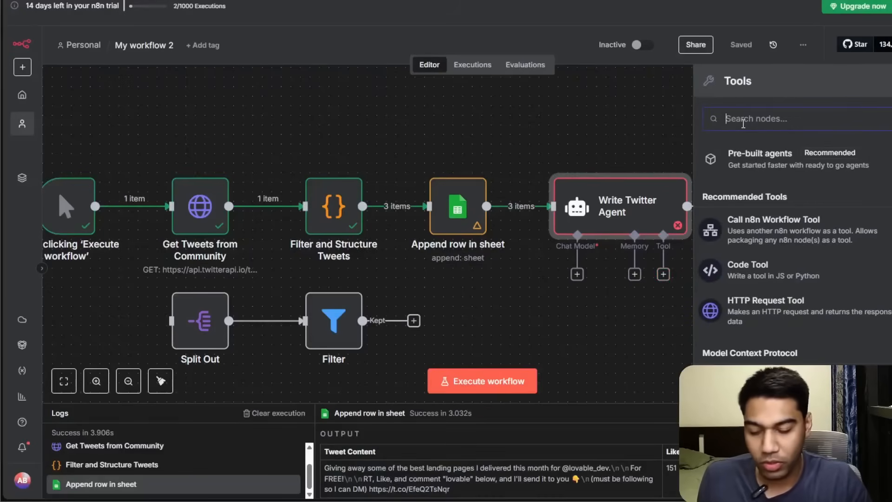
pyautogui.write('sh')
pyautogui.press('BackSpace')
pyautogui.press('BackSpace')
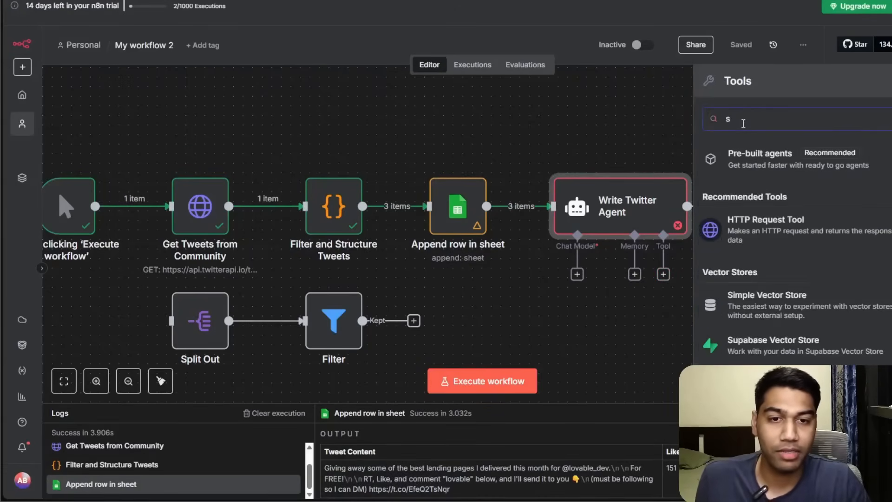
pyautogui.write('sheet')
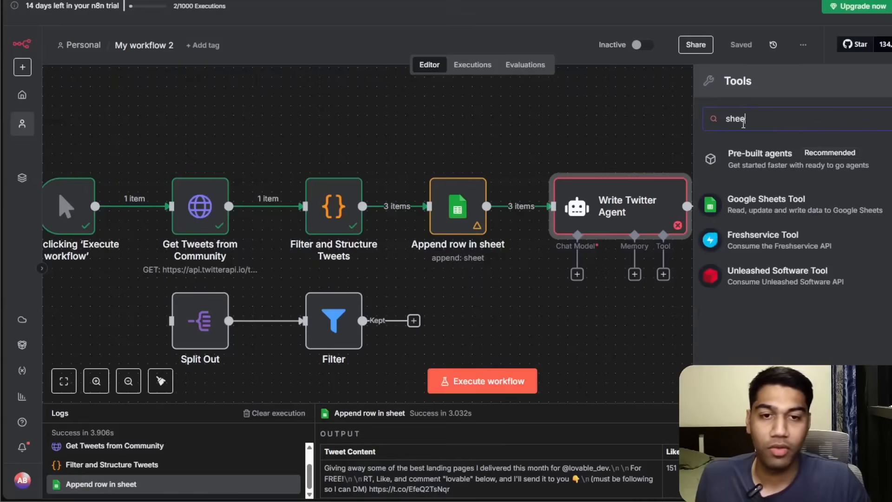
pyautogui.click(870, 215)
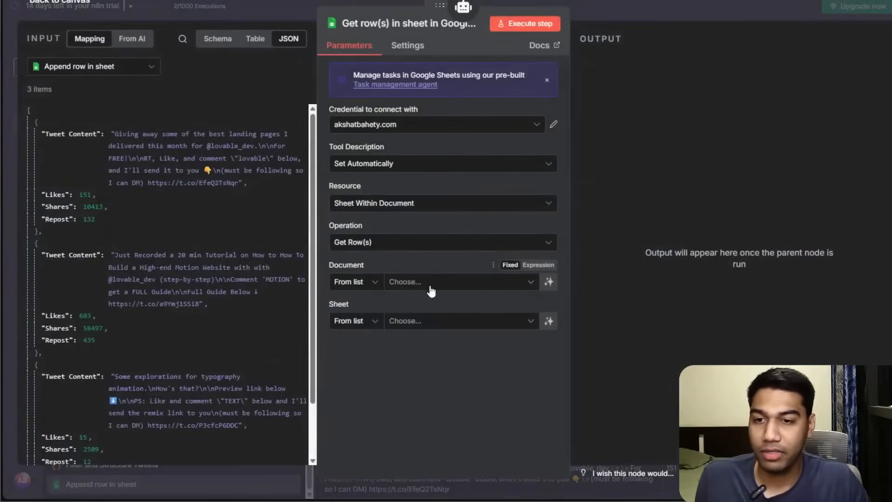
pyautogui.click(423, 282)
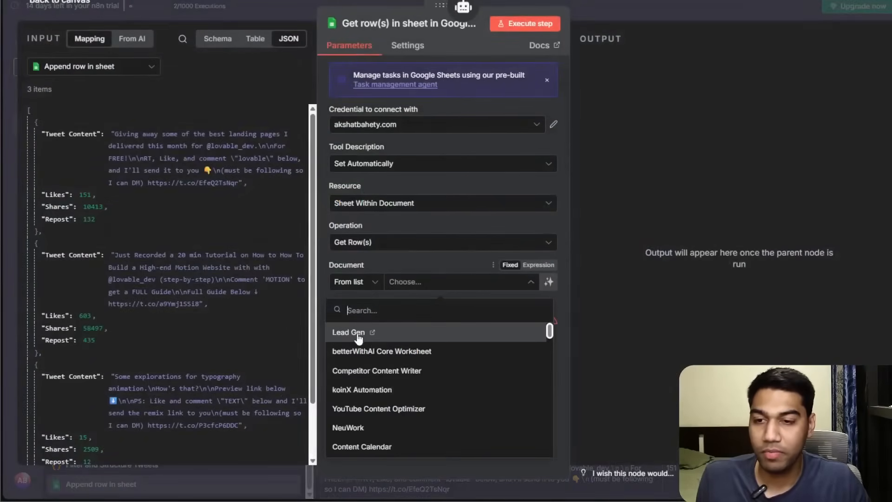
pyautogui.click(364, 333)
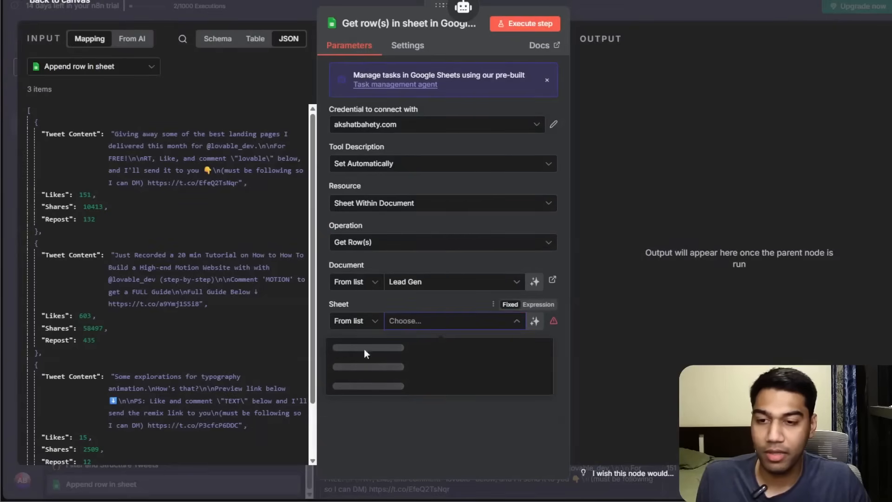
pyautogui.click(352, 366)
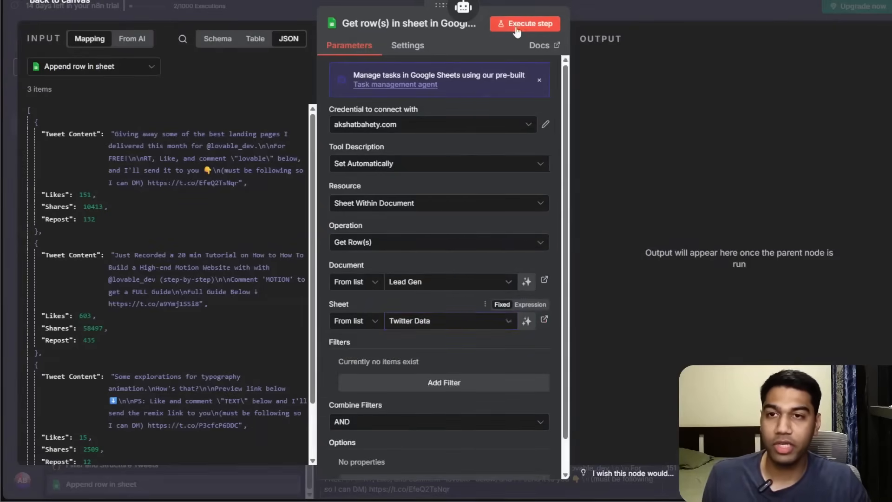
pyautogui.click(581, 2)
# Attach a second Google Sheets Tool to the agent, pointing it at the Lead Gen document's Twitter Data sheet.
pyautogui.moveTo(679, 335); pyautogui.dragTo(736, 316)
pyautogui.click(663, 274)
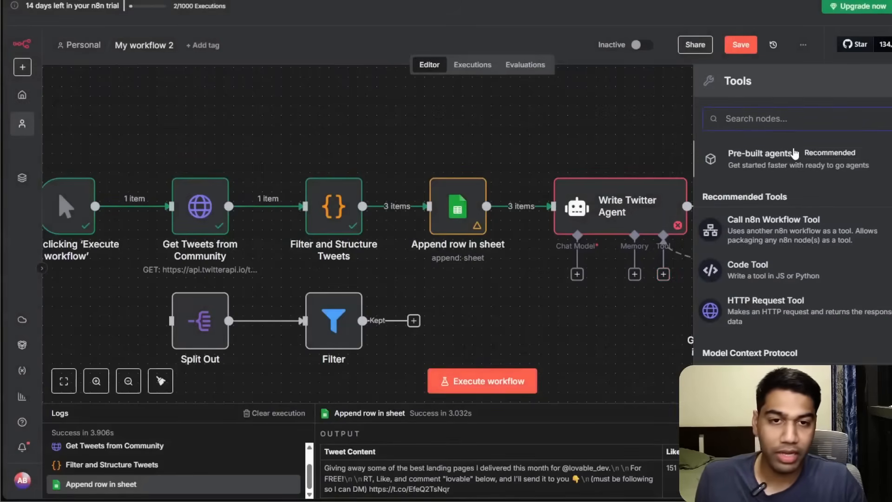
pyautogui.write('sheee')
pyautogui.press('BackSpace')
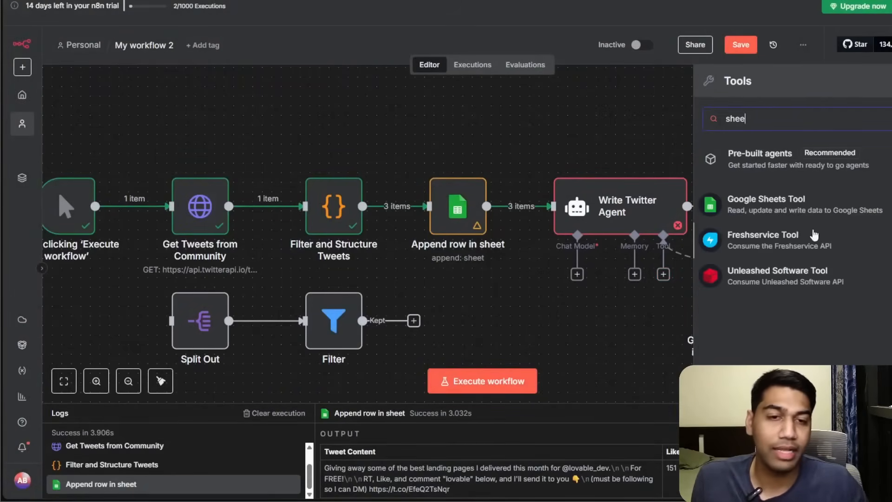
pyautogui.click(790, 204)
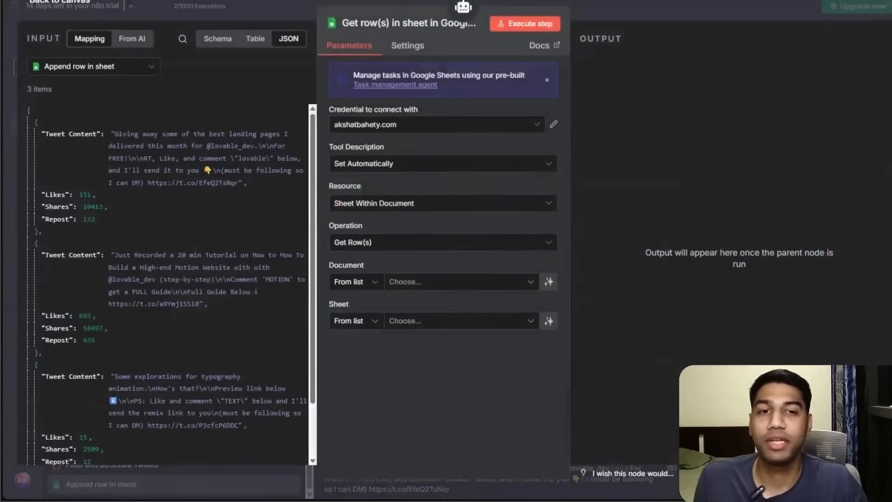
pyautogui.click(436, 289)
pyautogui.click(372, 330)
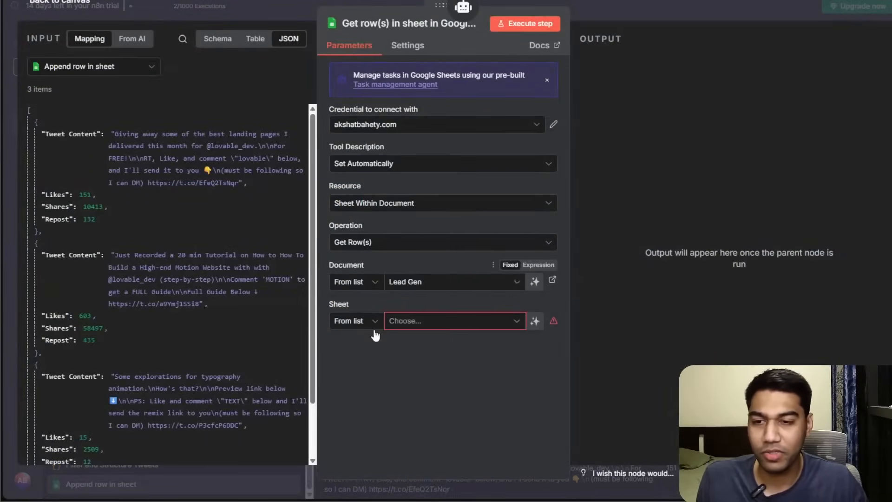
pyautogui.click(400, 321)
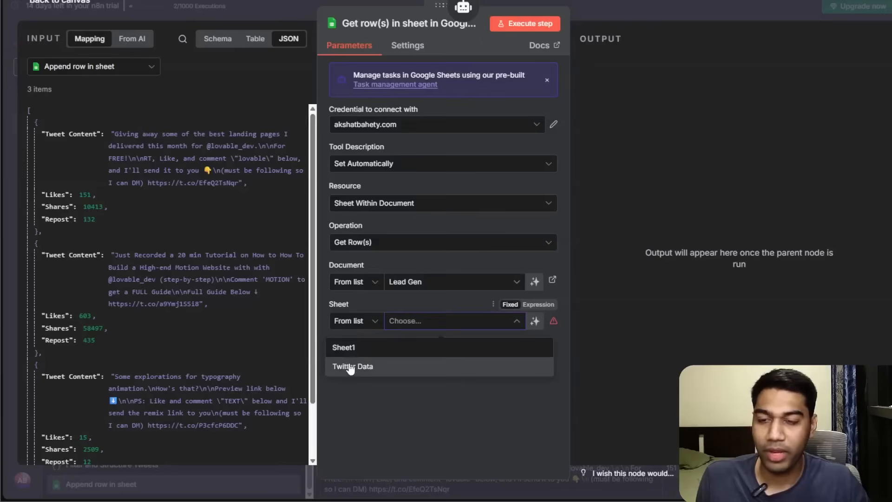
pyautogui.click(353, 366)
# Change the second tool's operation to Append Row and remove the Tweet Content column from its values.
pyautogui.click(419, 242)
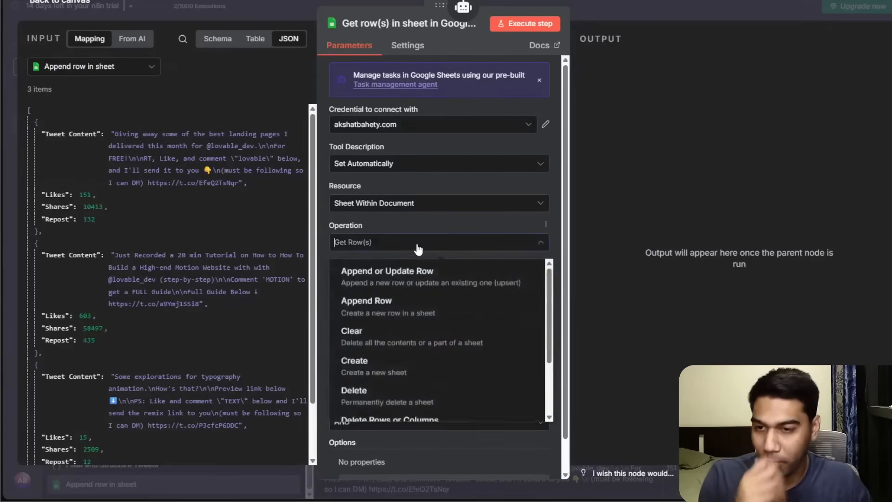
pyautogui.scroll(-2, 400, 279)
pyautogui.scroll(2, 405, 275)
pyautogui.click(400, 304)
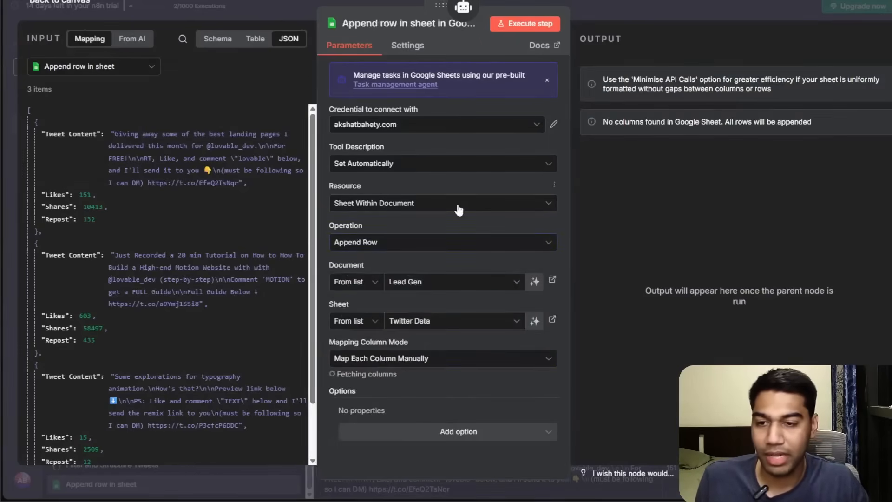
pyautogui.scroll(-3, 465, 293)
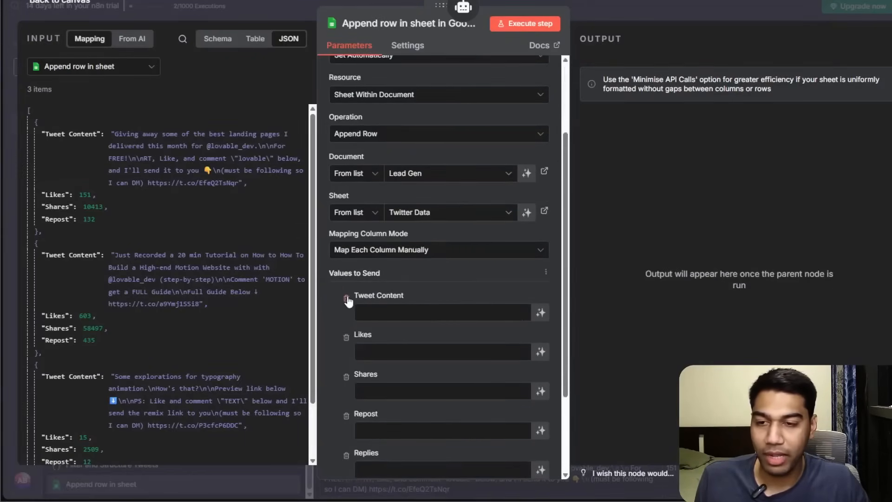
pyautogui.scroll(-3, 404, 264)
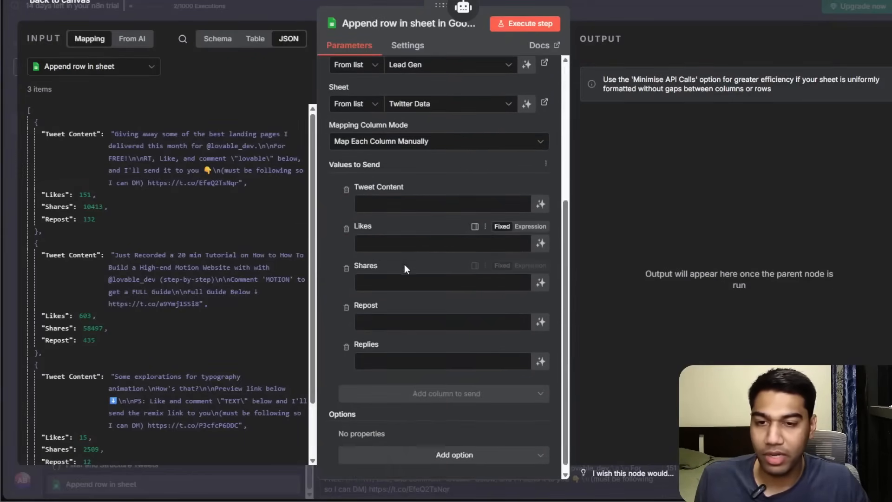
pyautogui.click(346, 183)
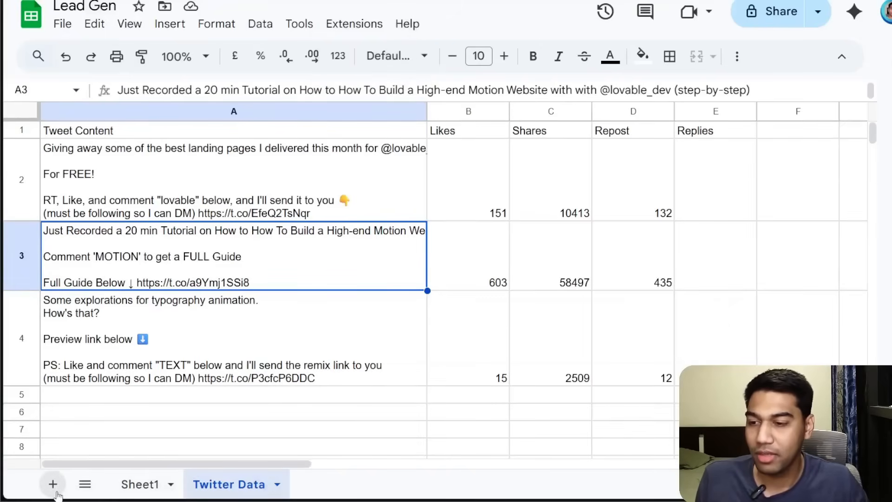
# Switch to the Lead Gen spreadsheet and add a new sheet named Created Tweets.
pyautogui.click(52, 484)
pyautogui.doubleClick(316, 484)
pyautogui.write('Cr')
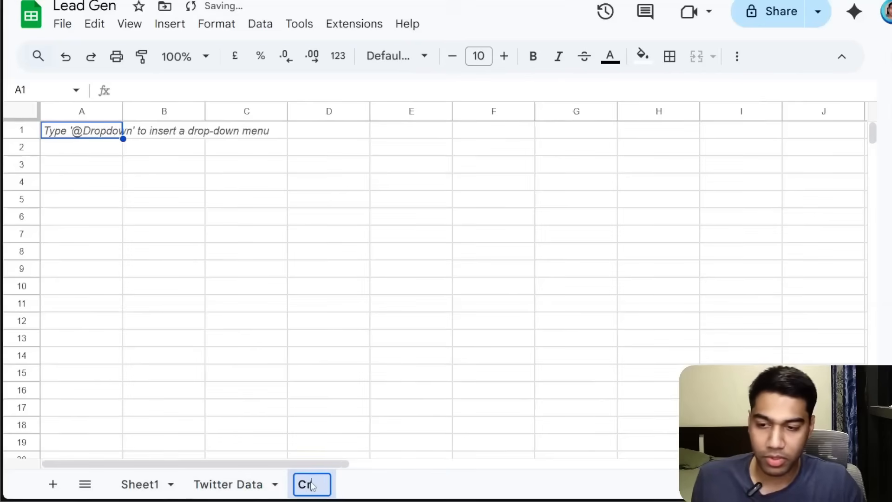
pyautogui.write('eated Tweets')
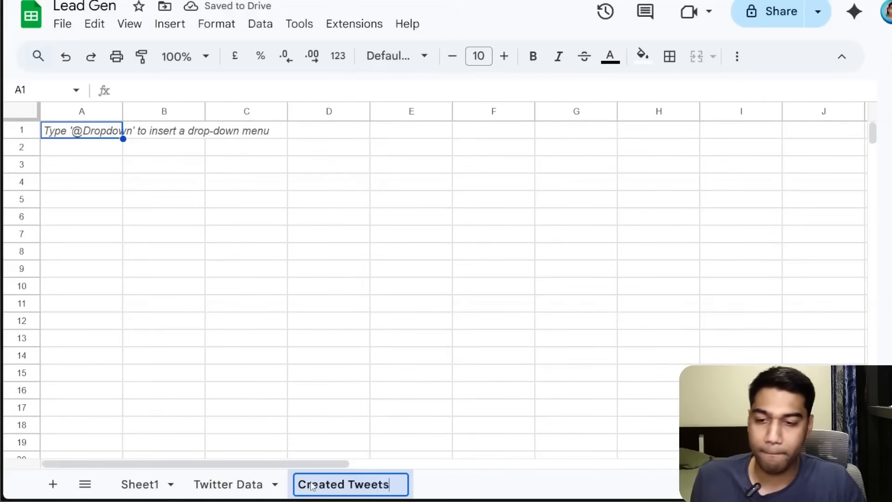
# Enter the header Created Tweets by AI in cell A1 of the Created Tweets sheet.
pyautogui.moveTo(158, 249); pyautogui.dragTo(157, 235)
pyautogui.click(87, 132)
pyautogui.write('Cr')
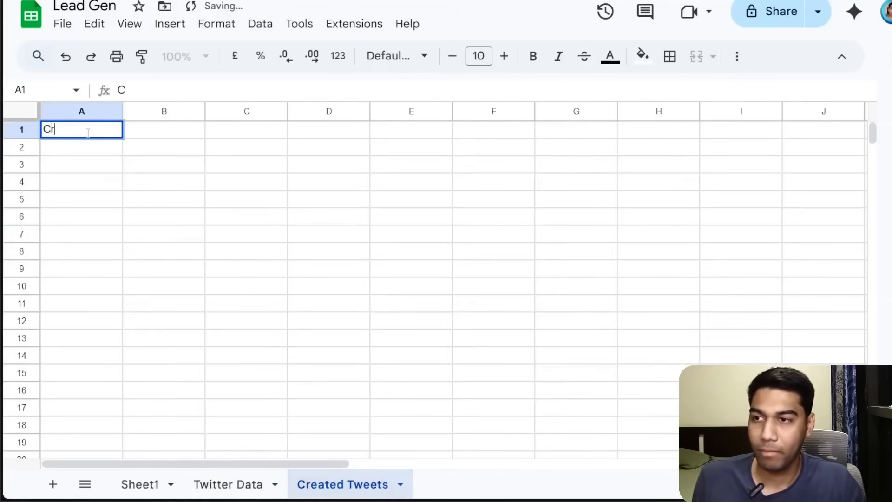
pyautogui.write('eated Tweer')
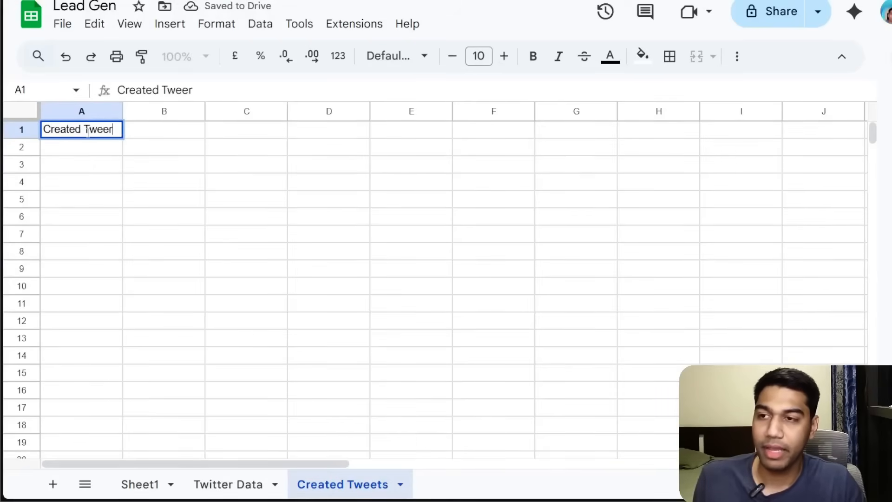
pyautogui.write('ts by AI')
pyautogui.press('Return')
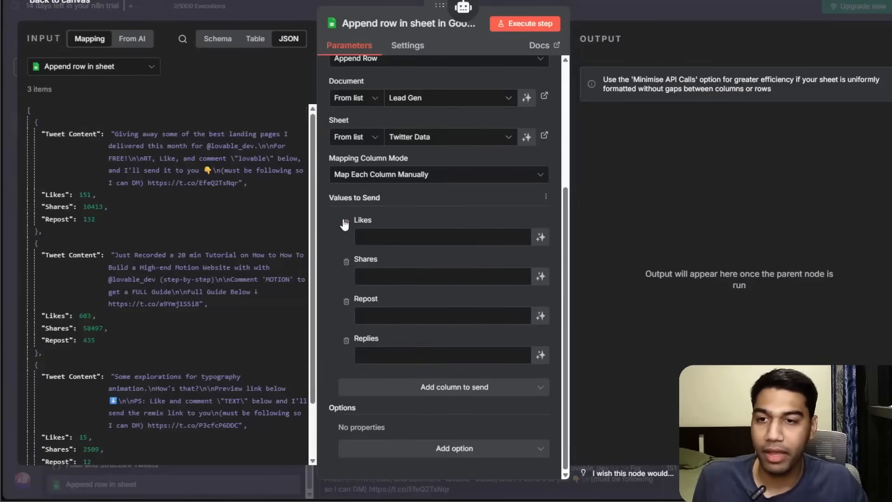
# Remove the Likes and Shares columns and switch the append tool's sheet to Created Tweets.
pyautogui.click(346, 223)
pyautogui.click(344, 221)
pyautogui.click(365, 201)
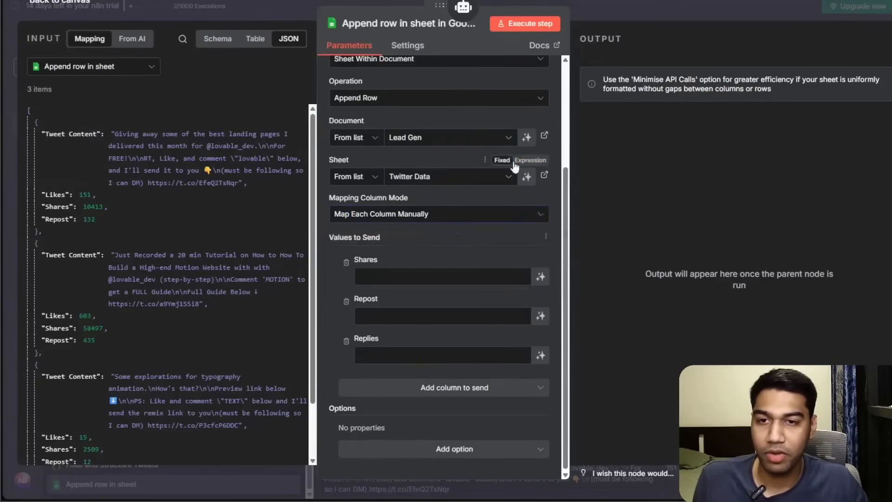
pyautogui.click(504, 178)
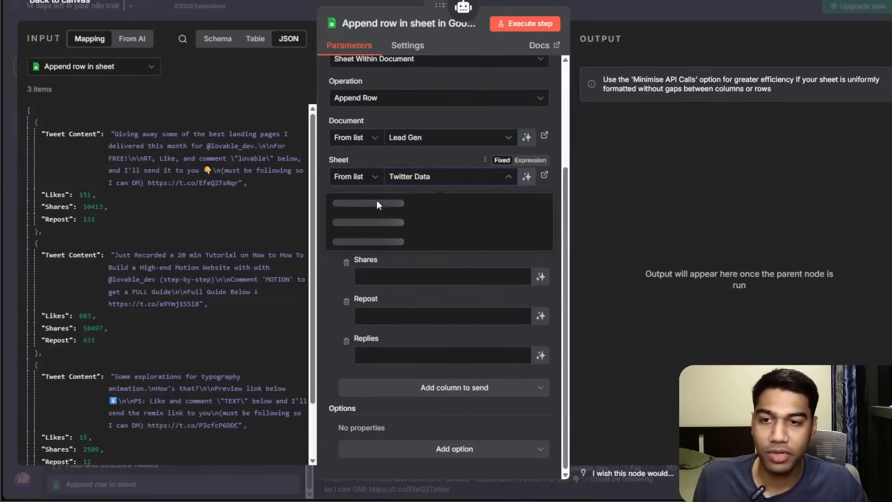
pyautogui.click(386, 241)
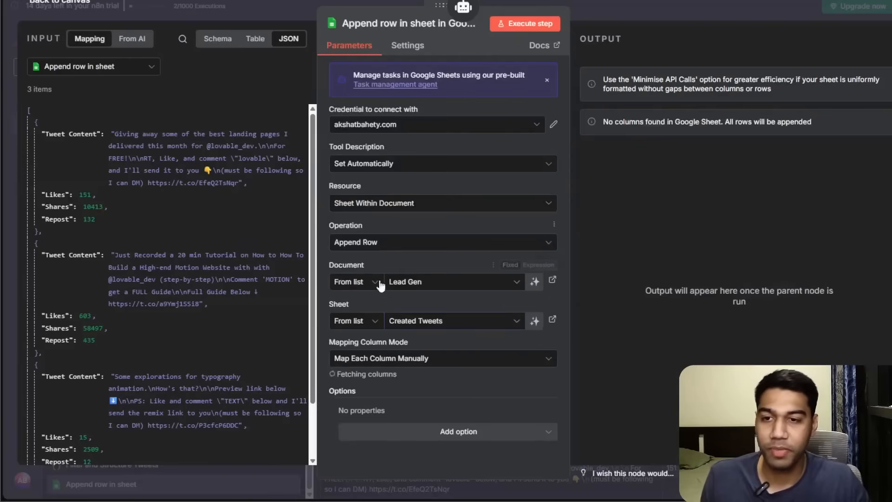
pyautogui.click(399, 360)
pyautogui.click(400, 415)
pyautogui.scroll(-1, 418, 363)
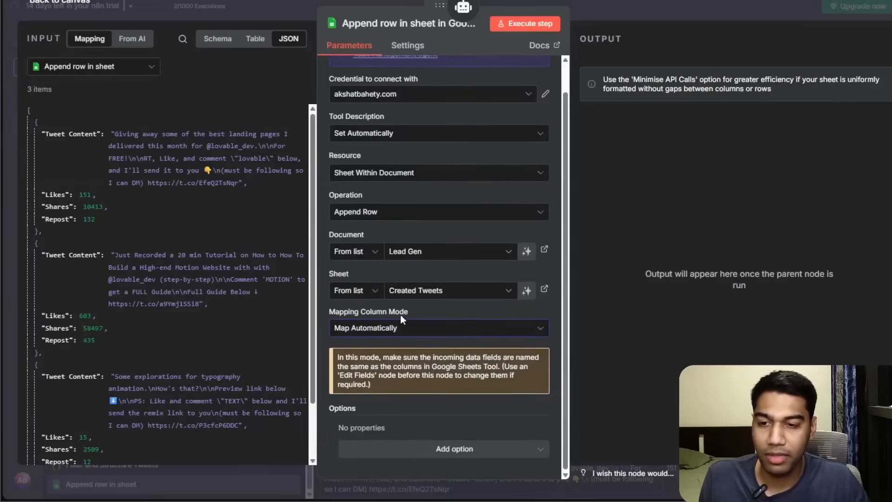
pyautogui.click(396, 330)
pyautogui.click(397, 352)
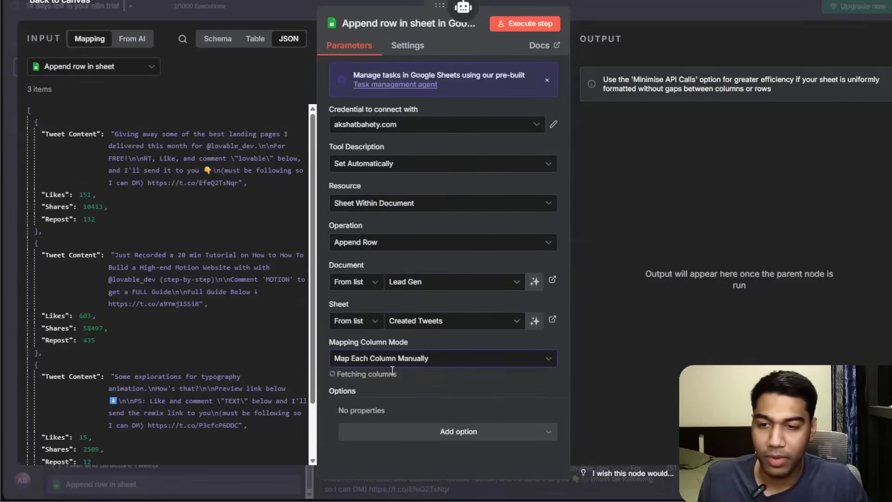
# Let the model define the Created Tweets by AI column value automatically.
pyautogui.scroll(-2, 465, 334)
pyautogui.click(540, 356)
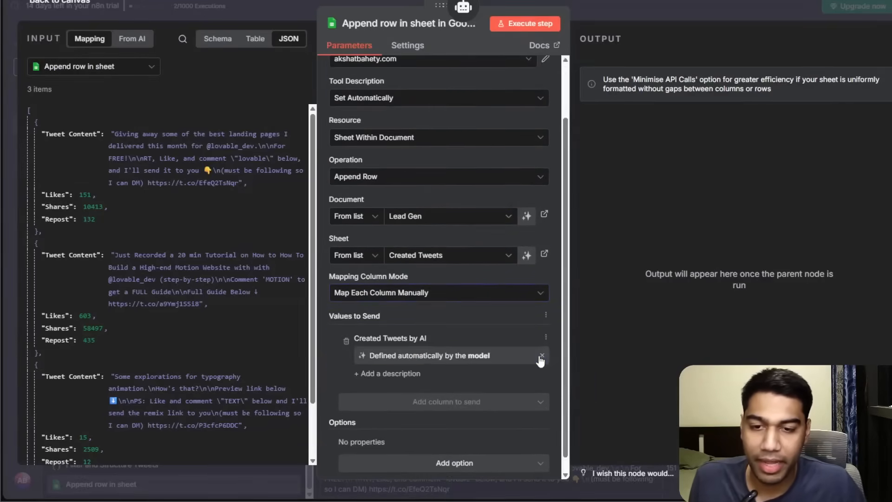
# Add the description "Write your tweets here" to the Created Tweets by AI column and return to the canvas.
pyautogui.click(402, 374)
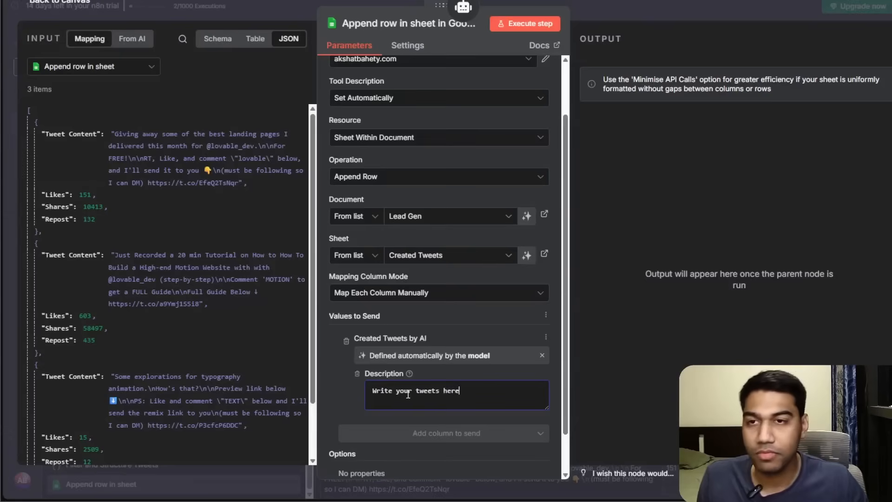
pyautogui.click(639, 10)
# Rename the append row tool node to "Create a Tweet".
pyautogui.moveTo(676, 325); pyautogui.dragTo(653, 322)
pyautogui.rightClick(654, 321)
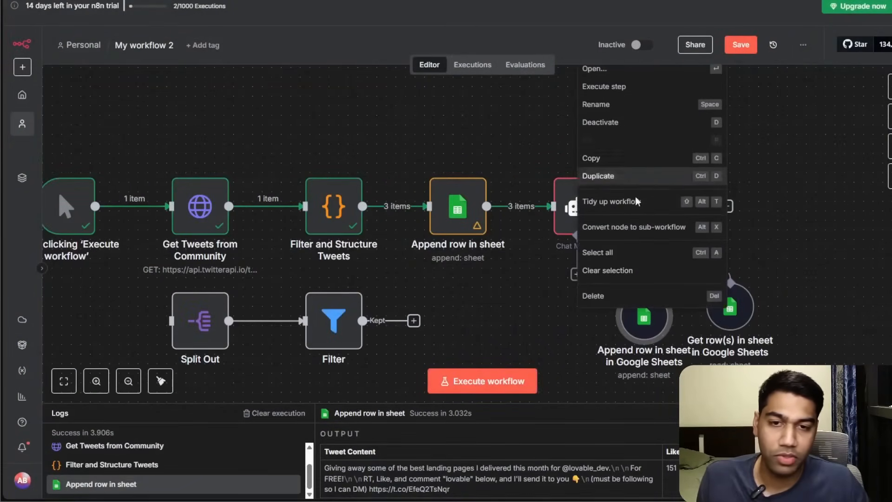
pyautogui.click(611, 103)
pyautogui.write('C')
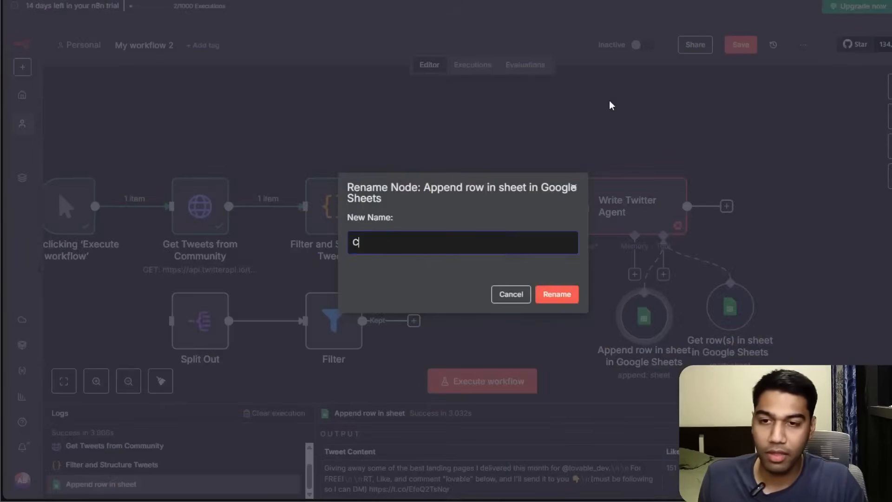
pyautogui.write('reate a Tweet')
pyautogui.press('Return')
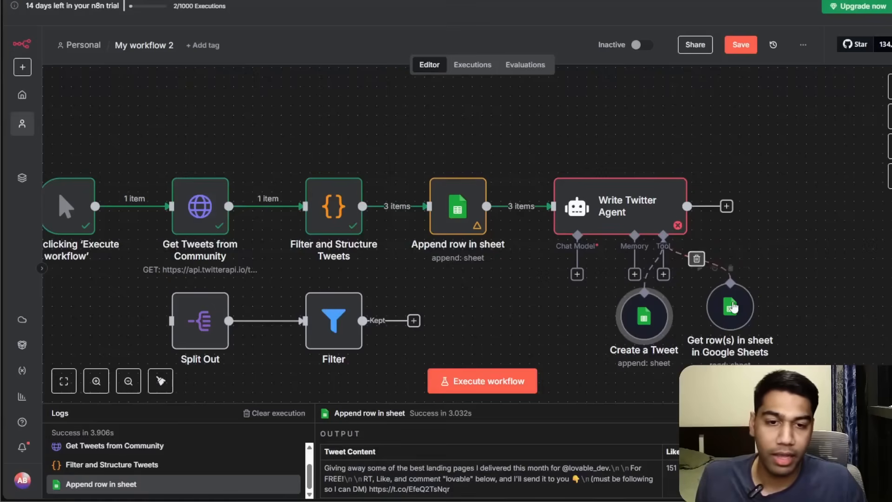
# Rename the get rows tool node to "Read all the tweets".
pyautogui.rightClick(731, 308)
pyautogui.click(701, 94)
pyautogui.write('Read all the tweets')
pyautogui.click(553, 295)
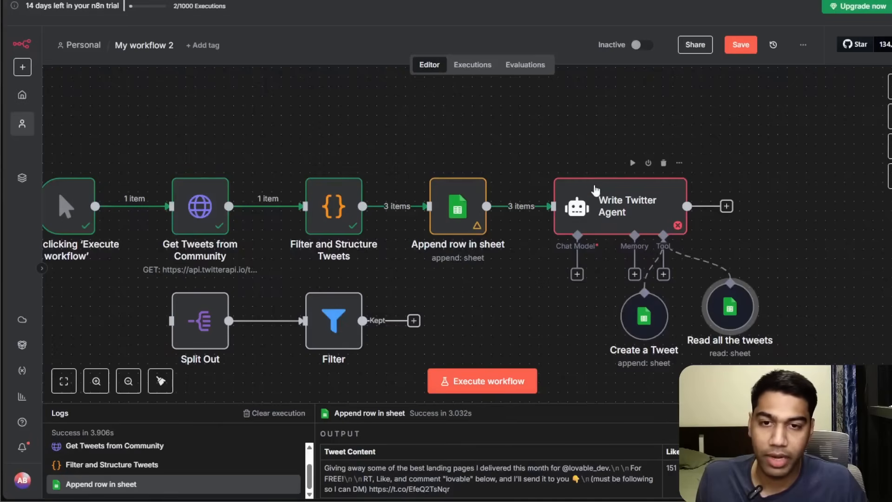
# Execute the workflow up to the Write Twitter Agent node.
pyautogui.click(632, 163)
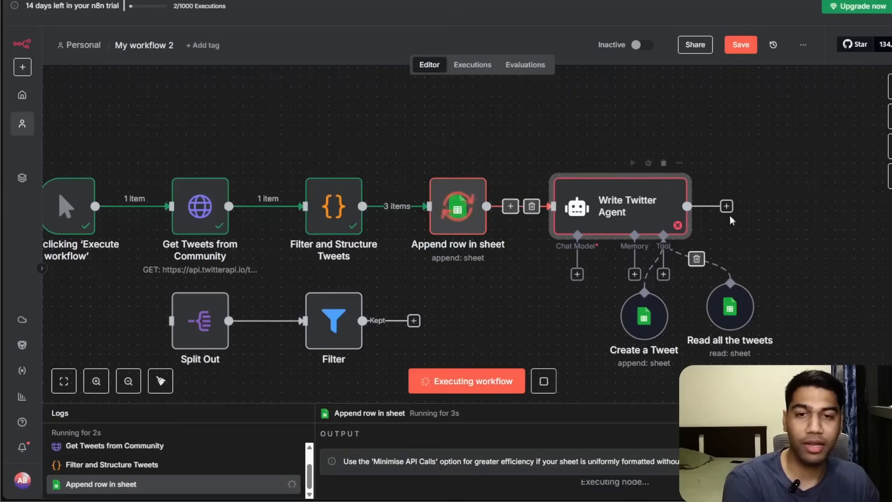
pyautogui.moveTo(869, 263); pyautogui.dragTo(891, 236)
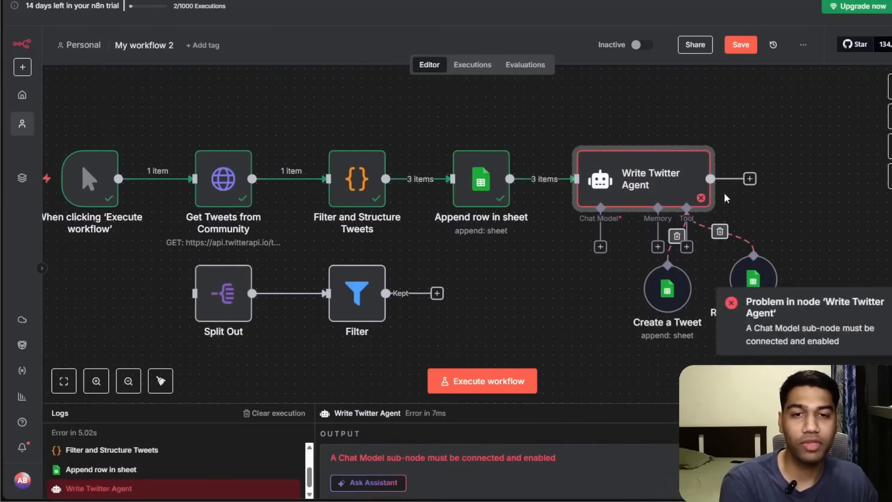
# Attach an OpenAI Chat Model as the Write Twitter Agent's chat model.
pyautogui.click(601, 247)
pyautogui.write('open')
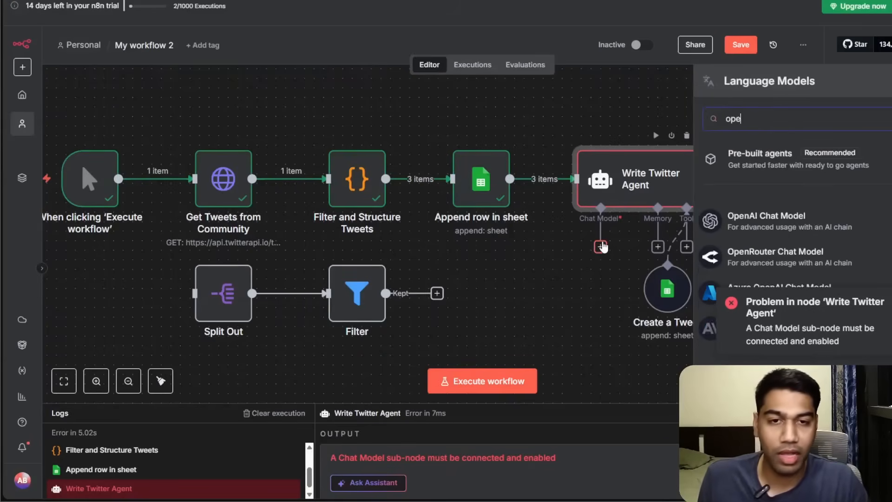
pyautogui.click(793, 220)
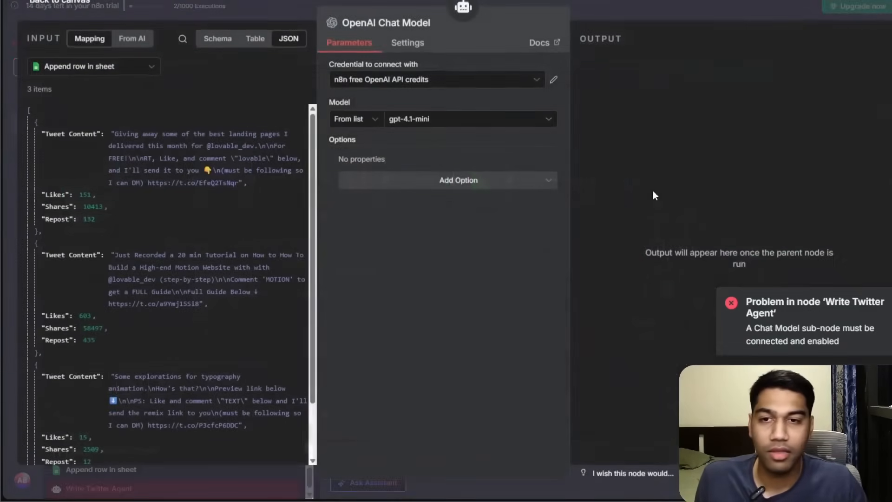
# Set the chat model's credential to n8n Demo and its model to gpt-5, then return to the canvas.
pyautogui.click(416, 120)
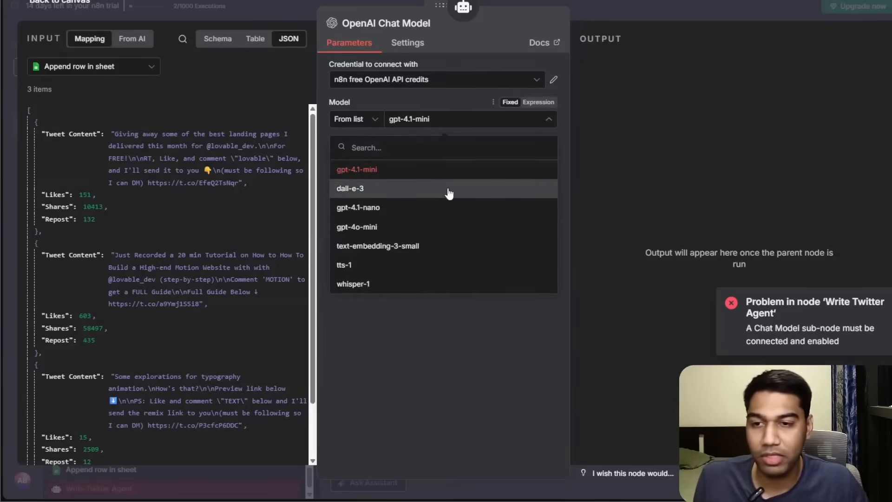
pyautogui.click(399, 80)
pyautogui.click(360, 105)
pyautogui.click(421, 122)
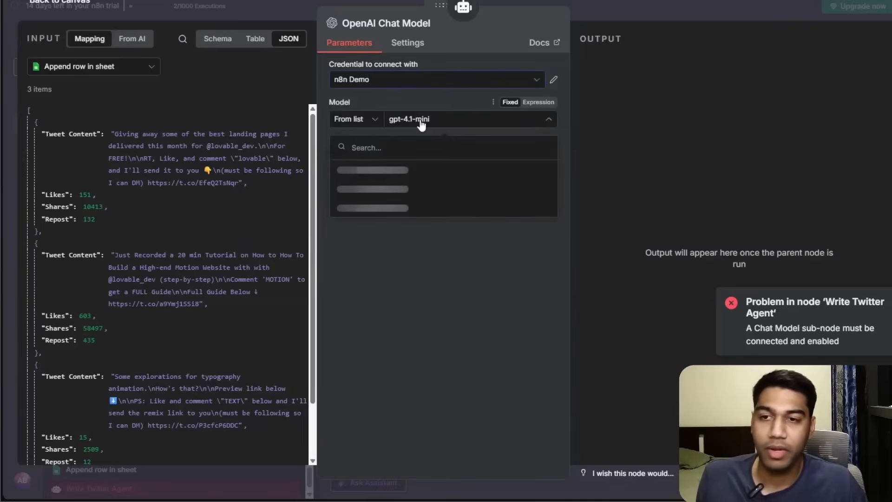
pyautogui.write('gpt-5')
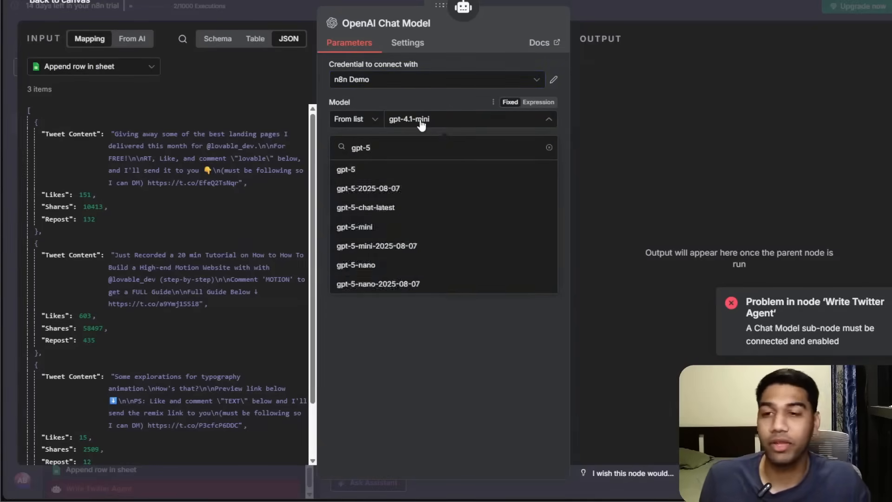
pyautogui.click(346, 170)
pyautogui.click(604, 11)
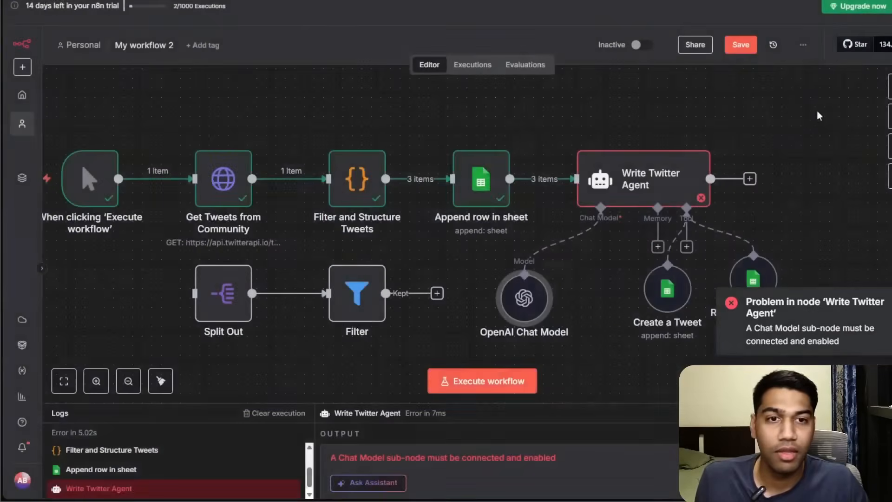
# Save the workflow and execute it.
pyautogui.click(758, 44)
pyautogui.hscroll(5, 666, 203)
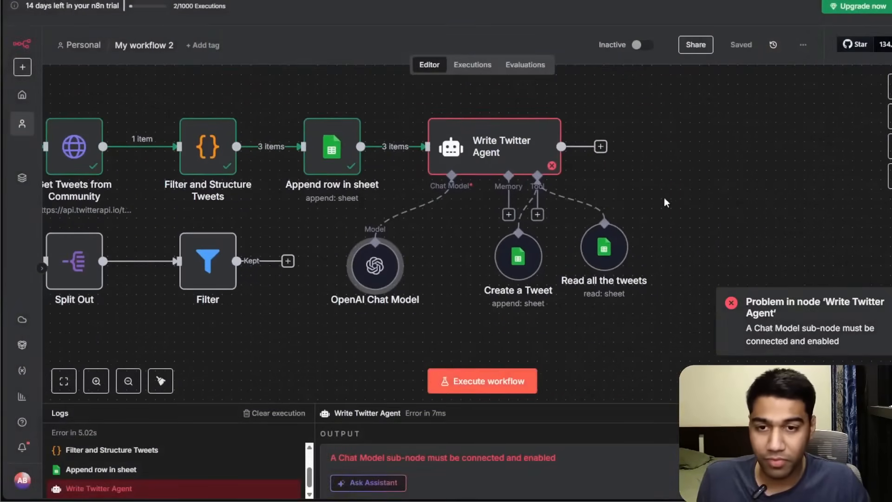
pyautogui.click(437, 381)
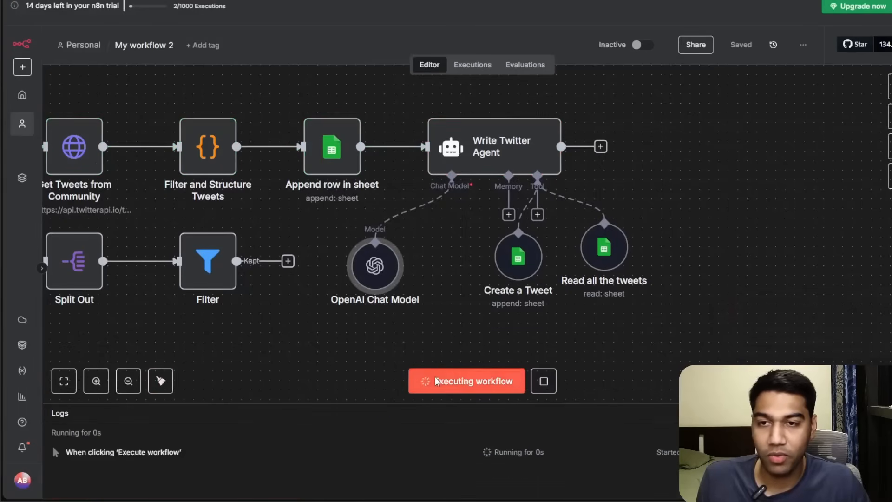
# Inspect the execution logs of each node's output.
pyautogui.hscroll(-5, 542, 325)
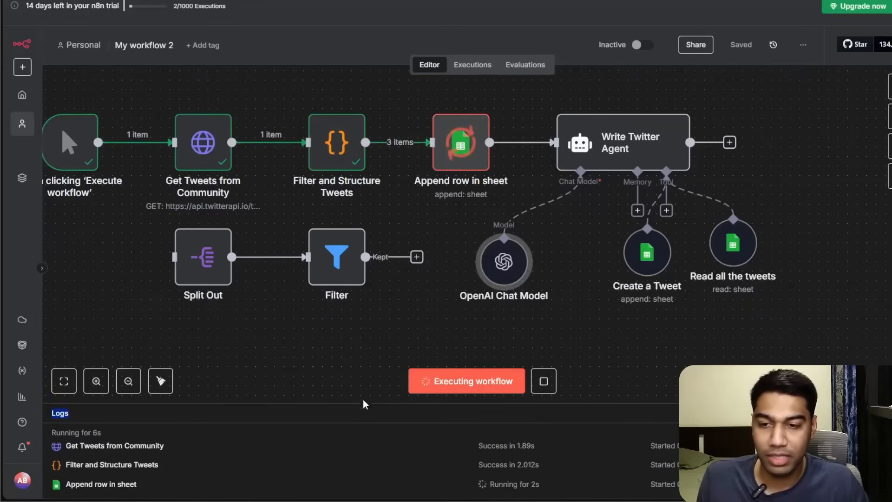
pyautogui.moveTo(363, 404); pyautogui.dragTo(376, 292)
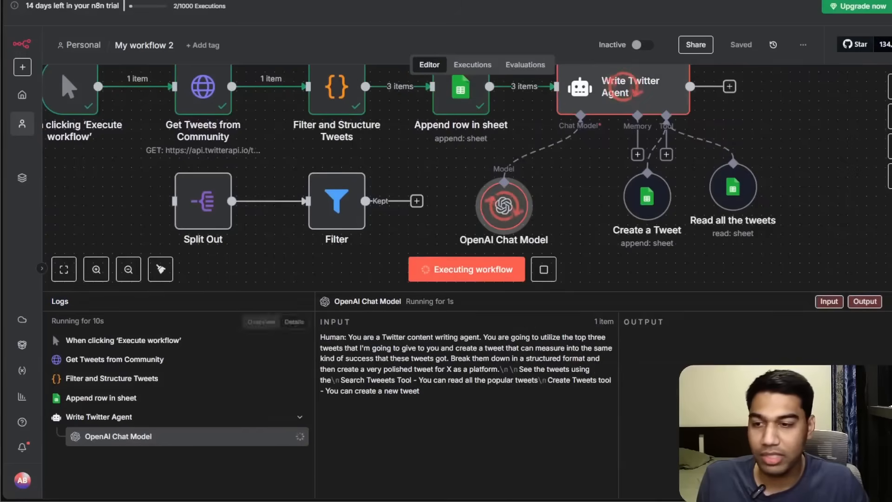
pyautogui.click(146, 377)
pyautogui.click(149, 360)
pyautogui.click(149, 378)
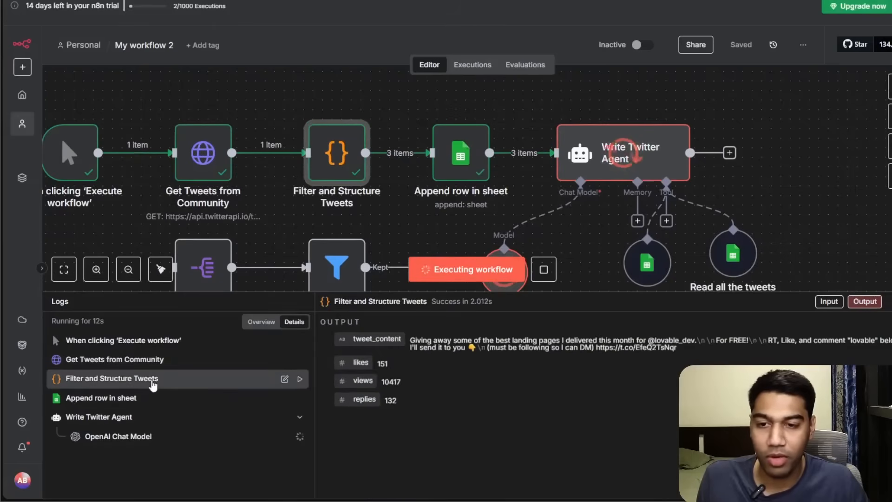
pyautogui.click(153, 409)
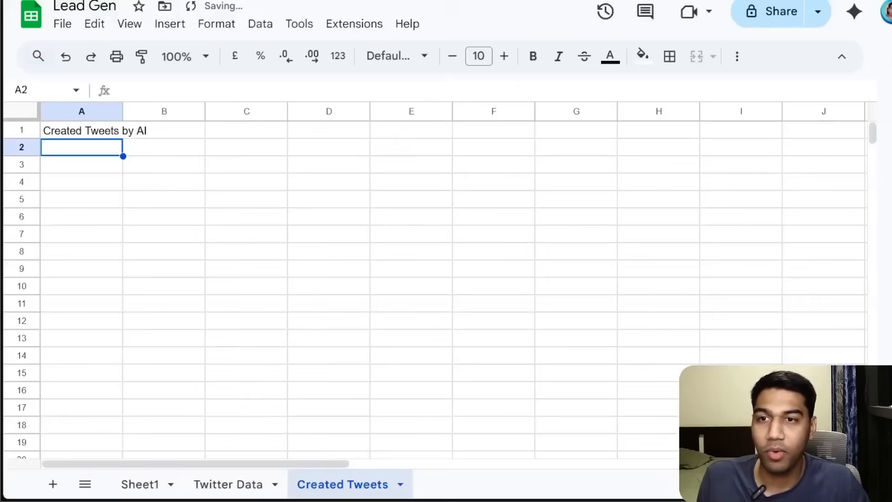
# Widen column A of the Created Tweets sheet to read the AI-written tweet.
pyautogui.click(297, 377)
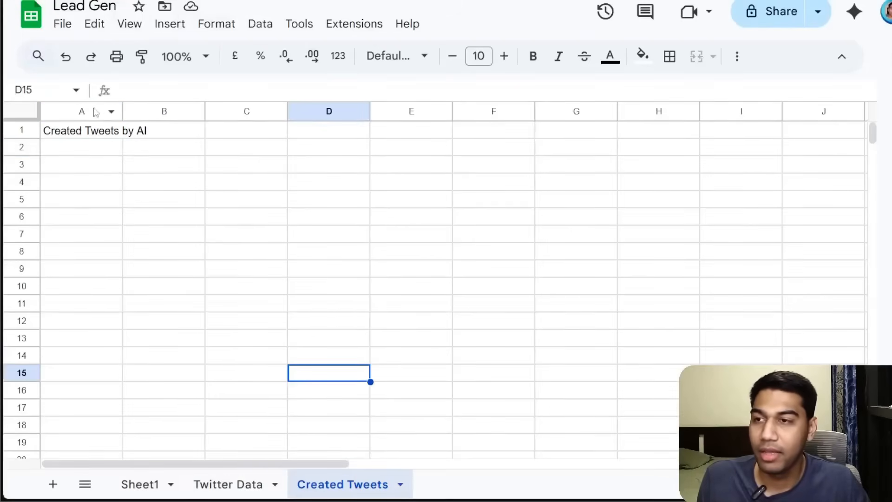
pyautogui.moveTo(122, 116); pyautogui.dragTo(253, 116)
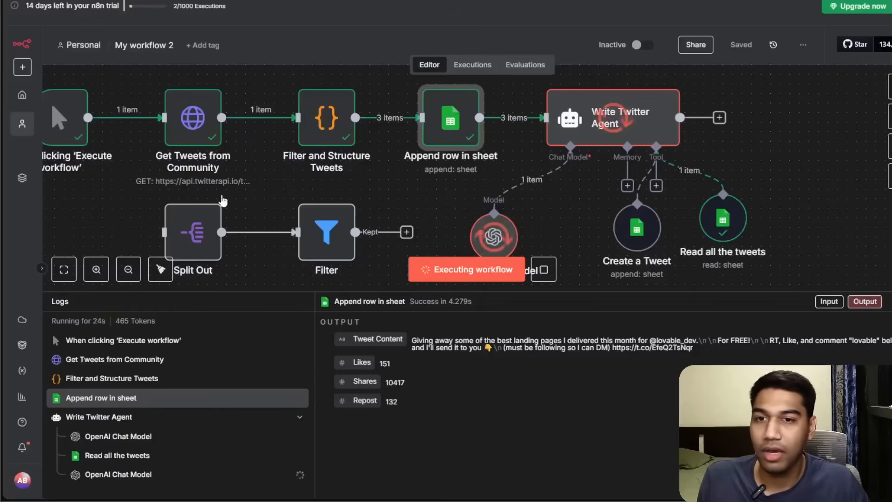
pyautogui.scroll(-2, 604, 209)
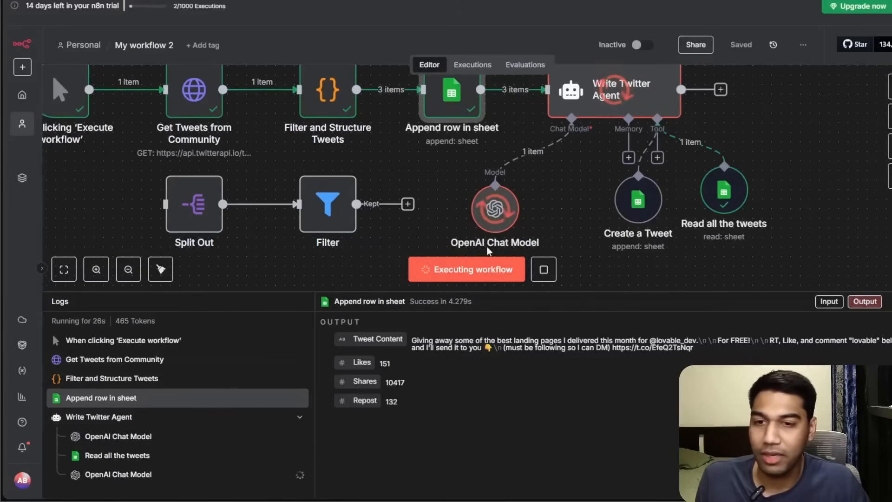
pyautogui.moveTo(634, 293); pyautogui.dragTo(635, 375)
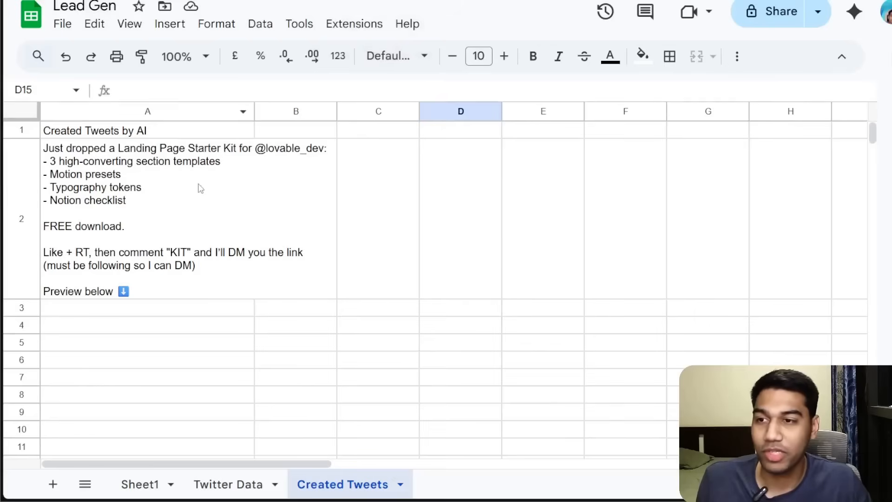
pyautogui.click(200, 188)
pyautogui.moveTo(259, 113); pyautogui.dragTo(382, 114)
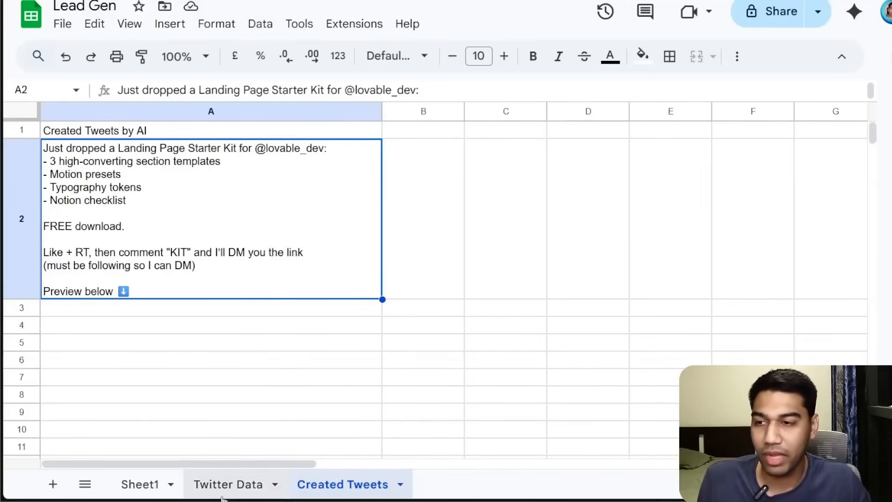
# Compare the source tweets in the Twitter Data sheet, then return to the Created Tweets sheet.
pyautogui.click(238, 490)
pyautogui.scroll(-10, 293, 333)
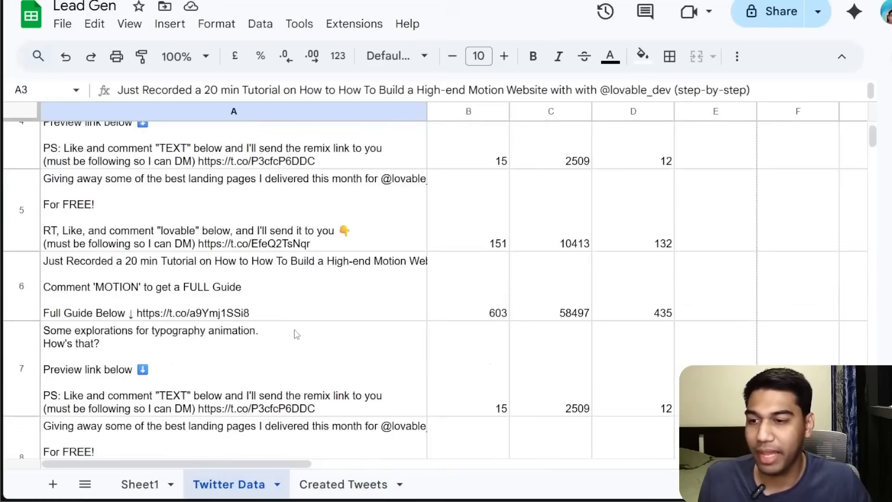
pyautogui.scroll(5, 300, 334)
pyautogui.scroll(2, 301, 332)
pyautogui.click(299, 336)
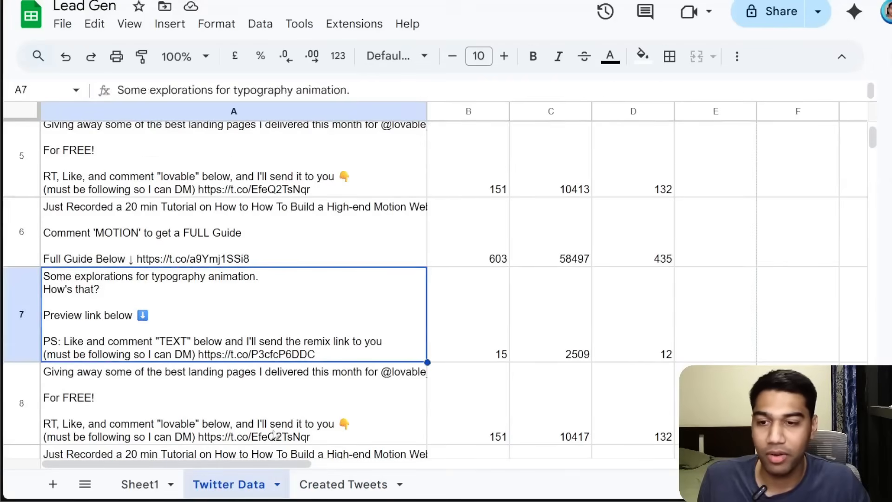
pyautogui.click(321, 490)
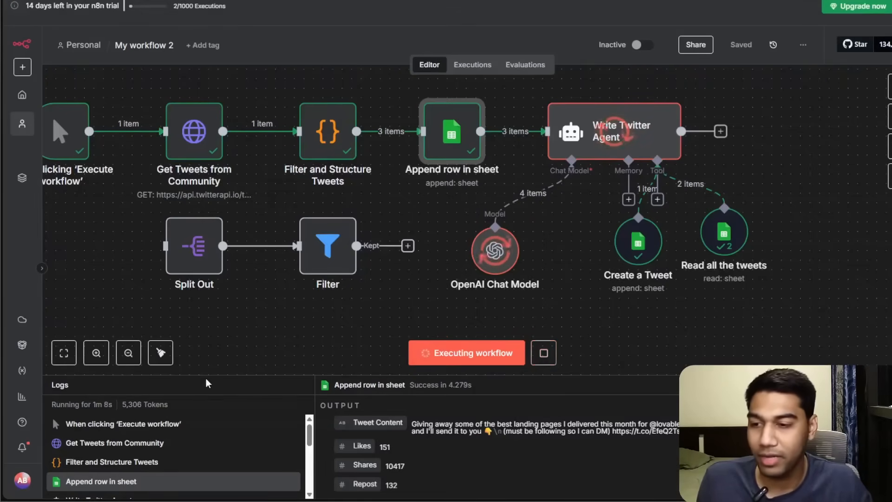
# Stop the running workflow execution.
pyautogui.moveTo(219, 357); pyautogui.dragTo(219, 315)
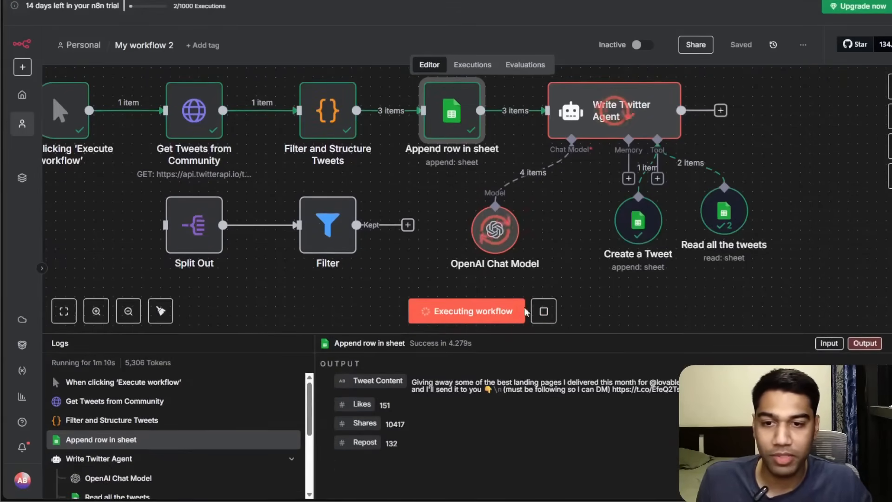
pyautogui.click(553, 310)
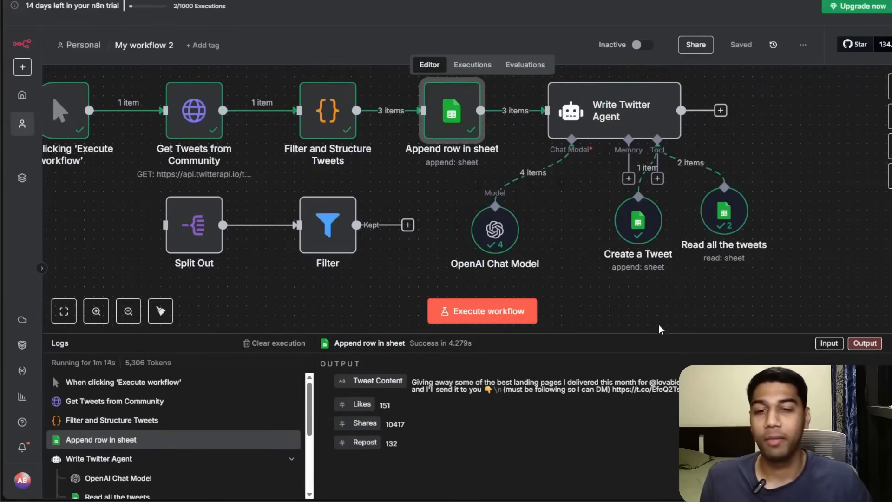
pyautogui.moveTo(670, 333); pyautogui.dragTo(653, 382)
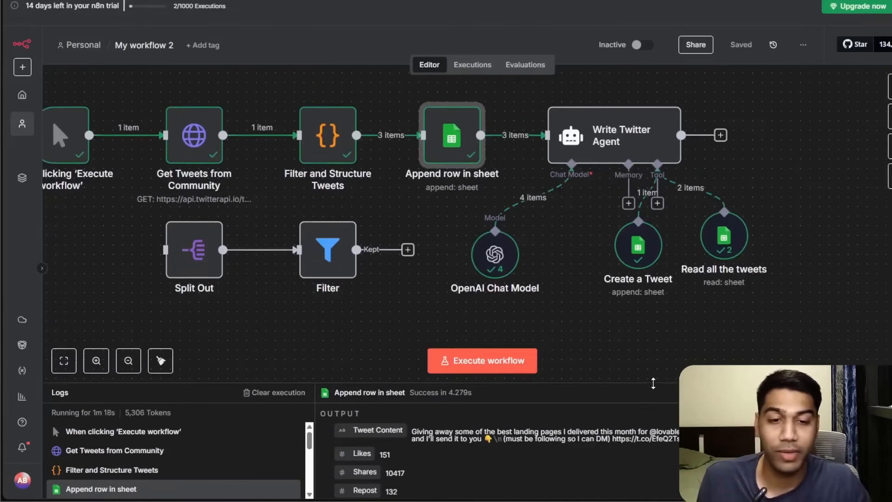
pyautogui.hscroll(-5, 718, 331)
pyautogui.scroll(1, 718, 330)
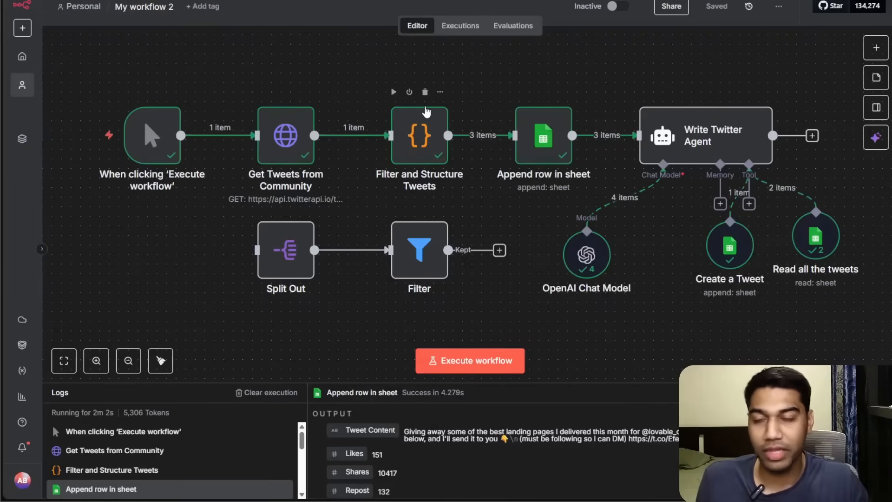
# Create a new workflow from the overview and add a manual trigger as its first step.
pyautogui.click(22, 56)
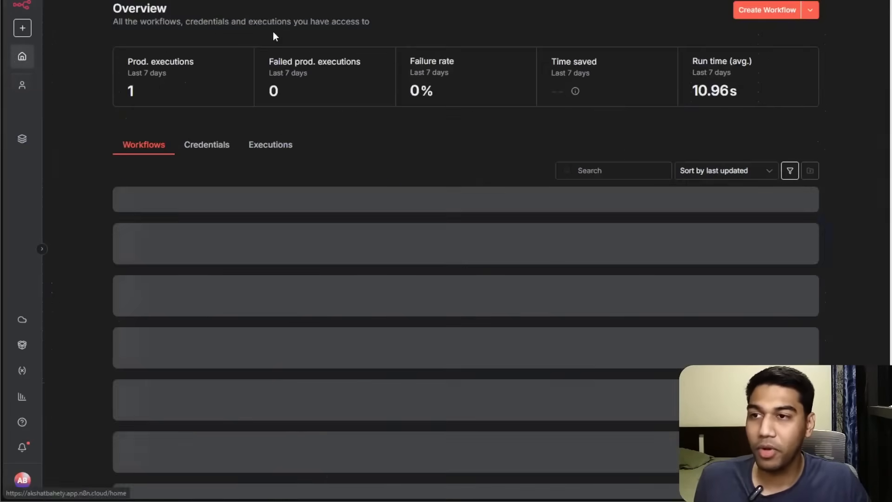
pyautogui.click(751, 11)
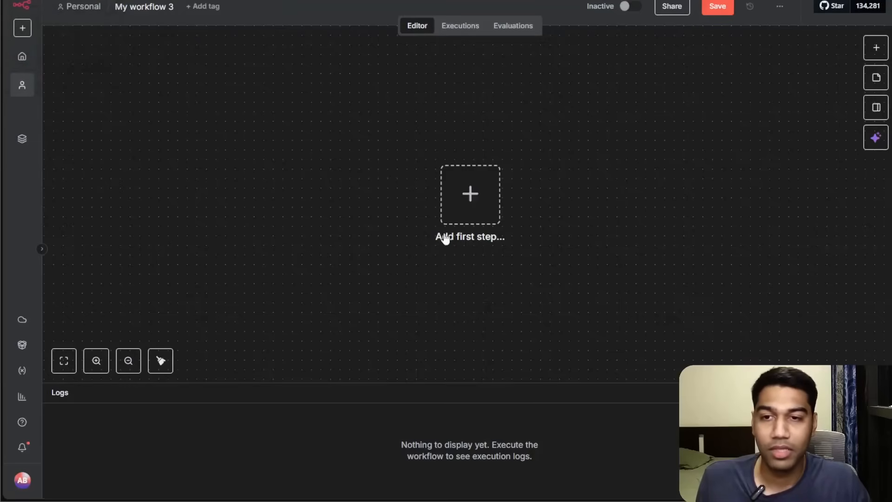
pyautogui.click(456, 213)
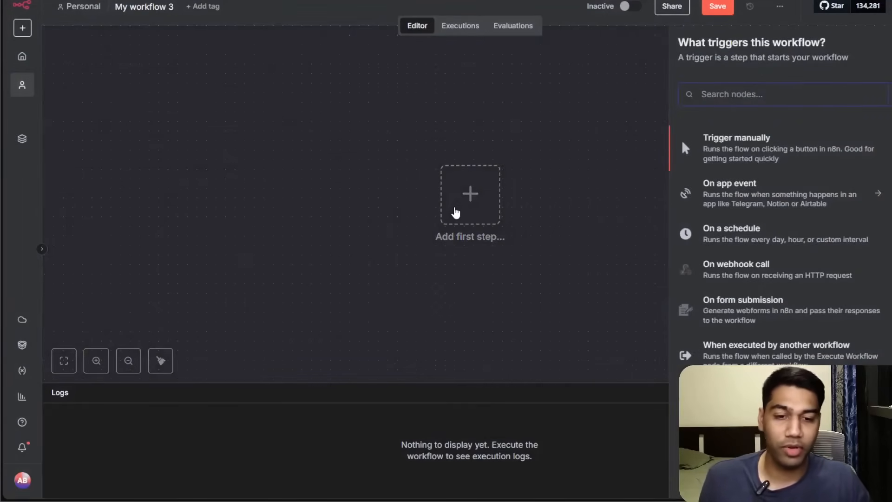
pyautogui.click(845, 158)
pyautogui.moveTo(482, 197); pyautogui.dragTo(202, 188)
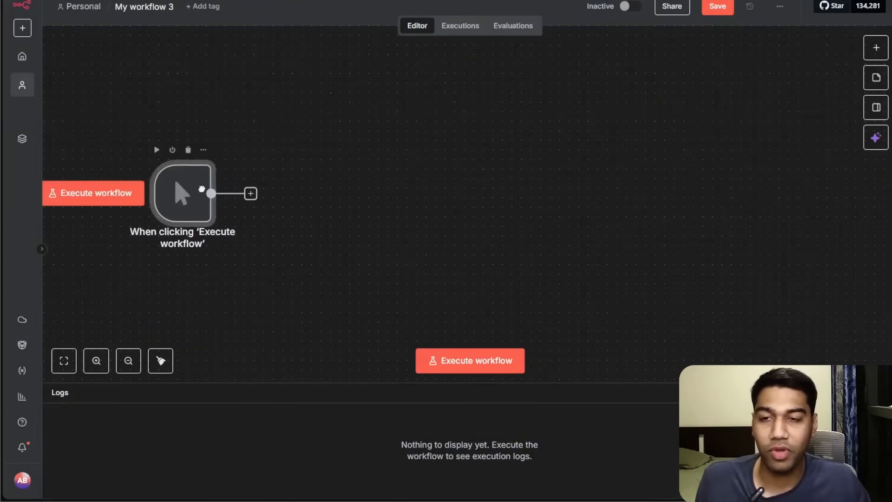
# Add an AI Agent node after the manual trigger and return to the canvas.
pyautogui.click(246, 196)
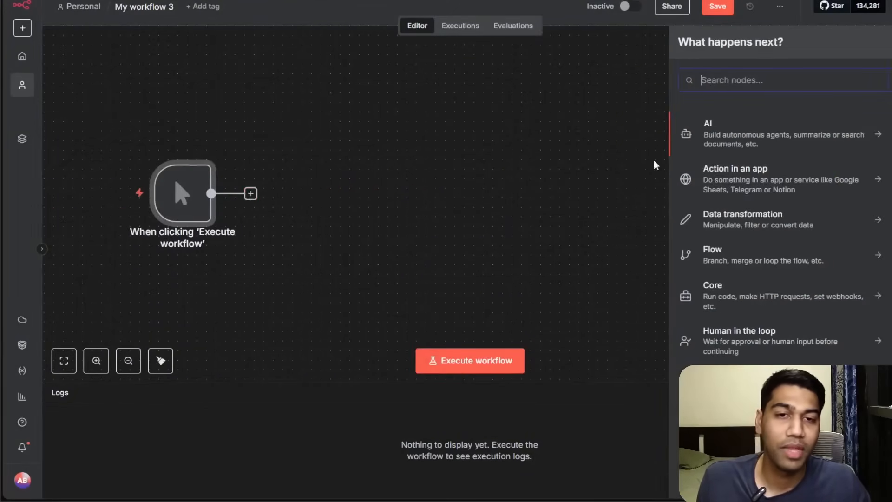
pyautogui.click(809, 132)
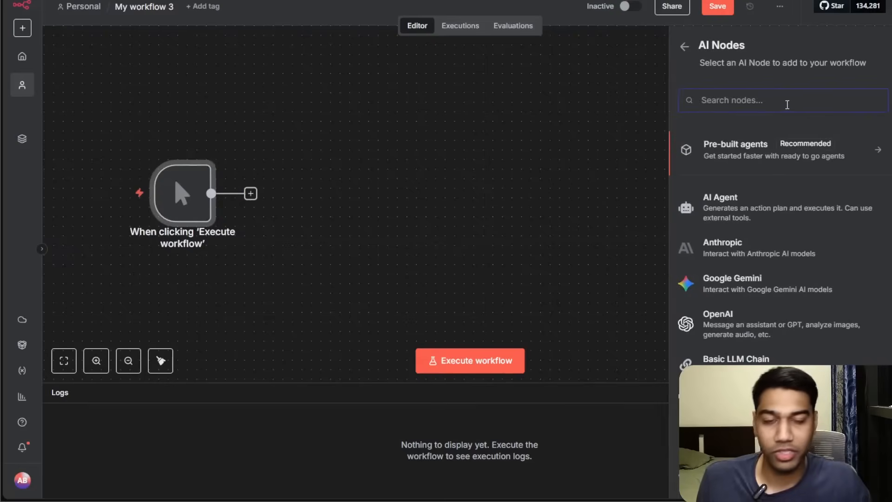
pyautogui.click(792, 204)
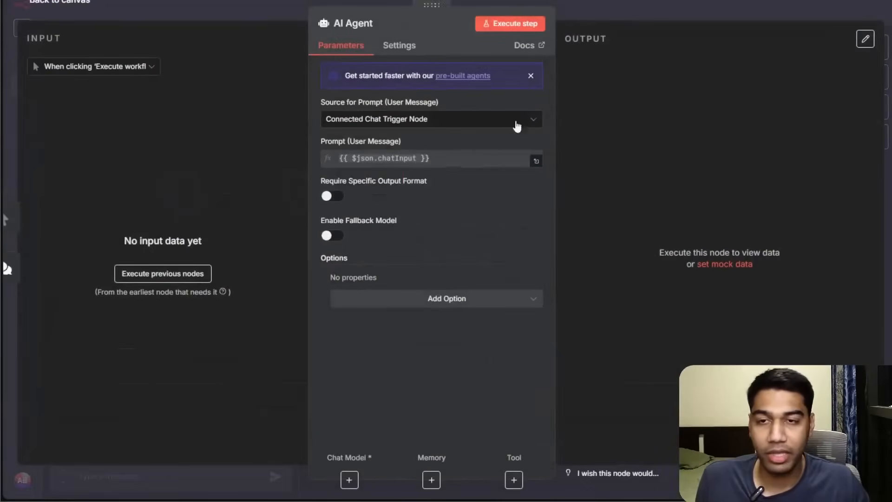
pyautogui.click(653, 10)
pyautogui.moveTo(313, 211); pyautogui.dragTo(323, 269)
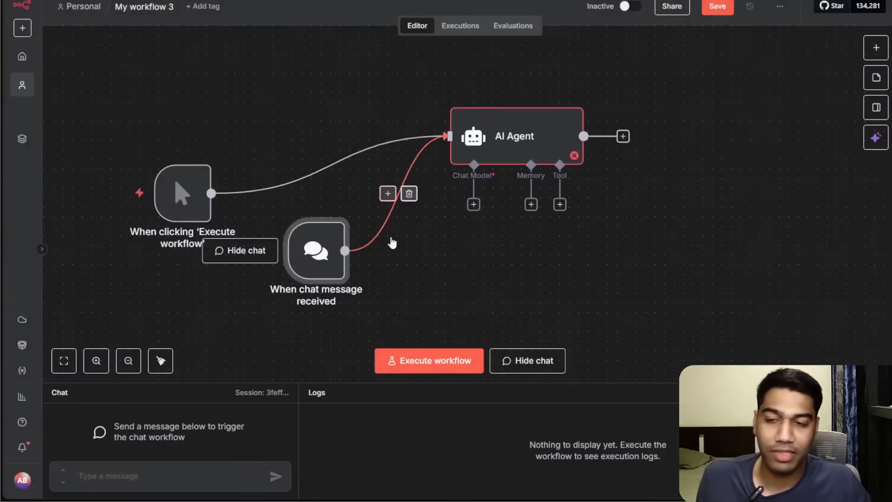
# Remove the manual trigger so the chat message trigger alone feeds the AI Agent, then tidy the layout.
pyautogui.moveTo(316, 176)
pyautogui.click(343, 165)
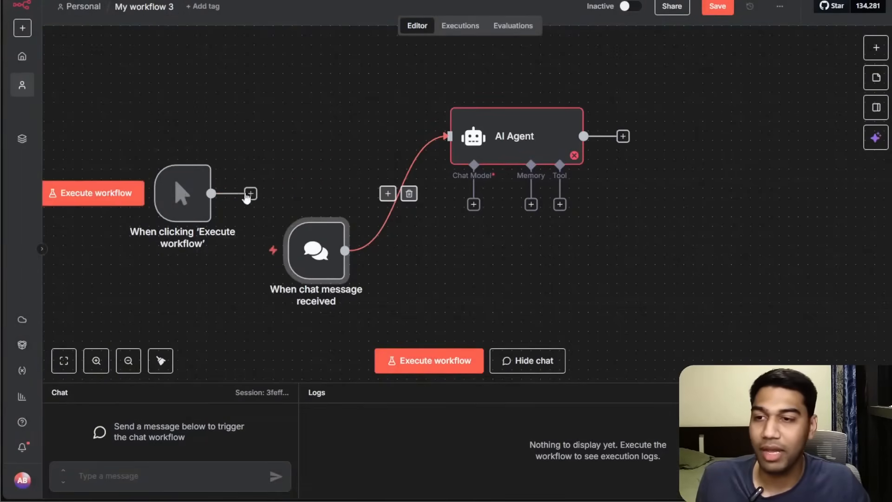
pyautogui.click(188, 154)
pyautogui.moveTo(280, 250); pyautogui.dragTo(210, 154)
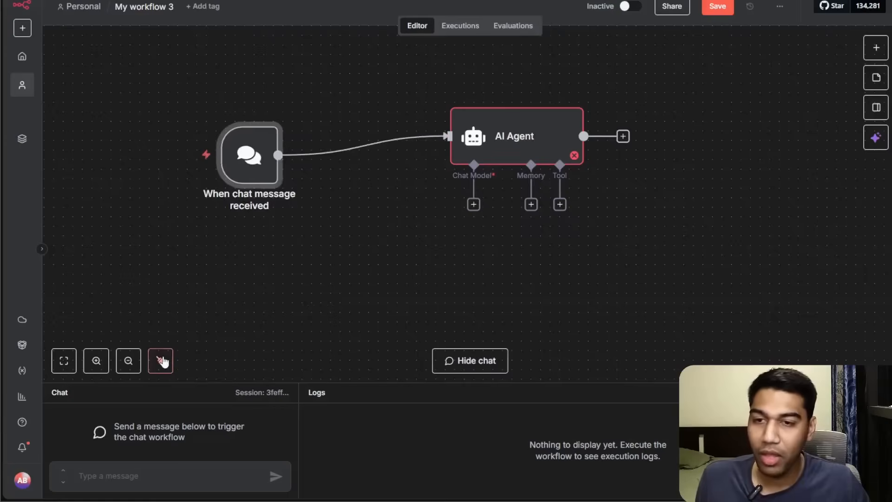
pyautogui.hotkey('shift', 'alt', 't')
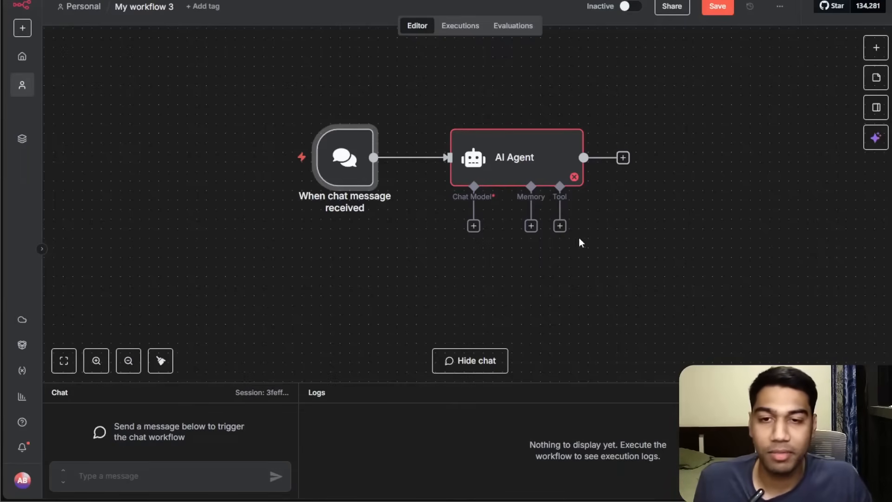
# Open the AI Agent's tool options, then switch to the Blog Agent Swarm workflow to examine its orchestrator and sub-agents.
pyautogui.click(560, 226)
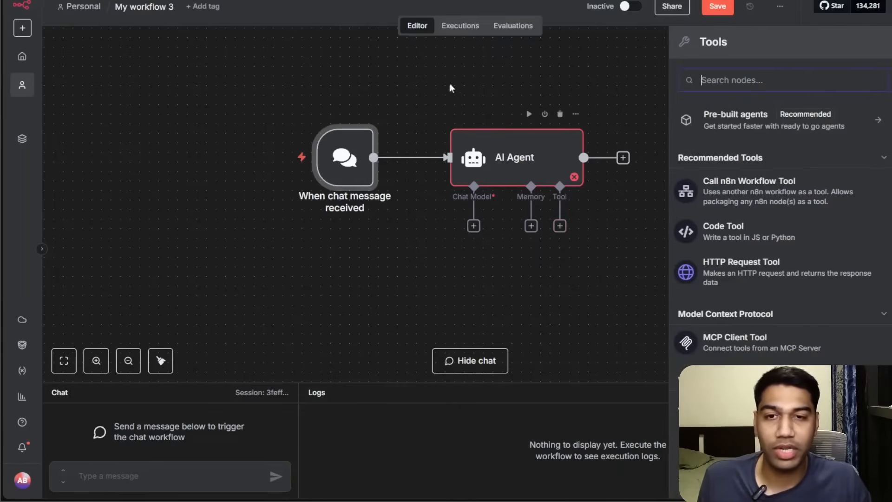
pyautogui.click(442, 61)
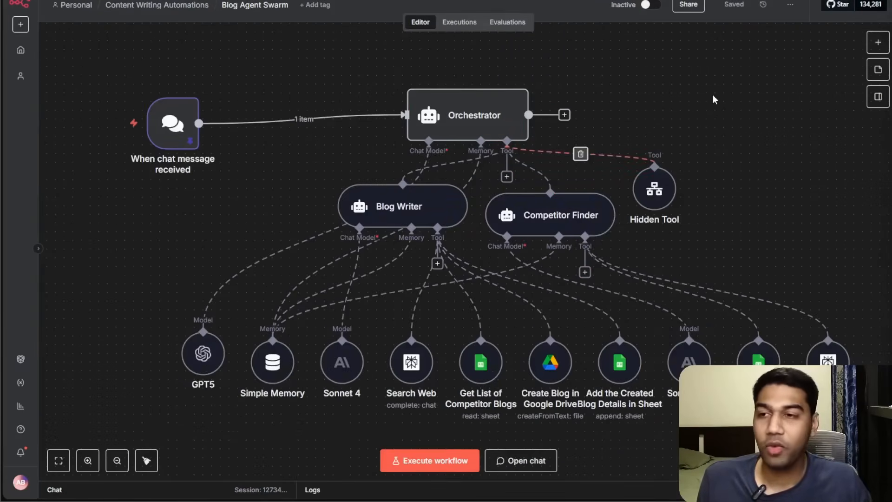
pyautogui.moveTo(714, 99); pyautogui.dragTo(729, 97)
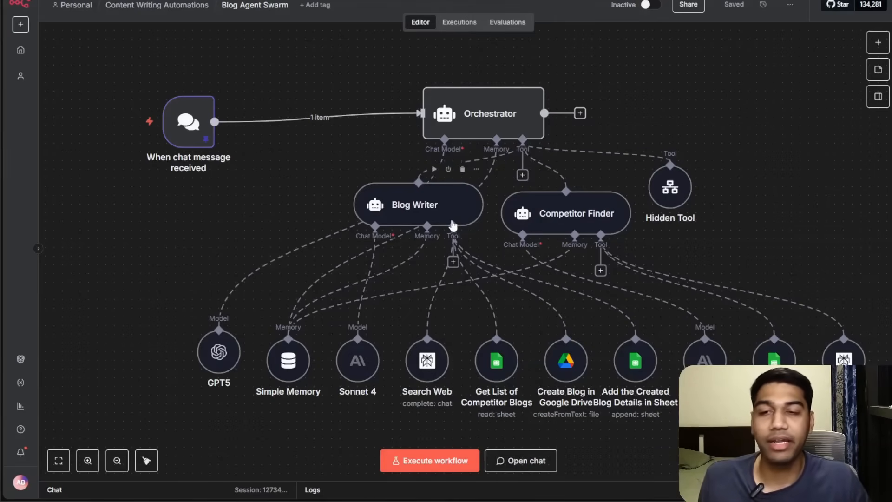
pyautogui.moveTo(674, 187)
pyautogui.mouseDown()
pyautogui.moveTo(699, 188)
pyautogui.moveTo(691, 188)
pyautogui.mouseUp()
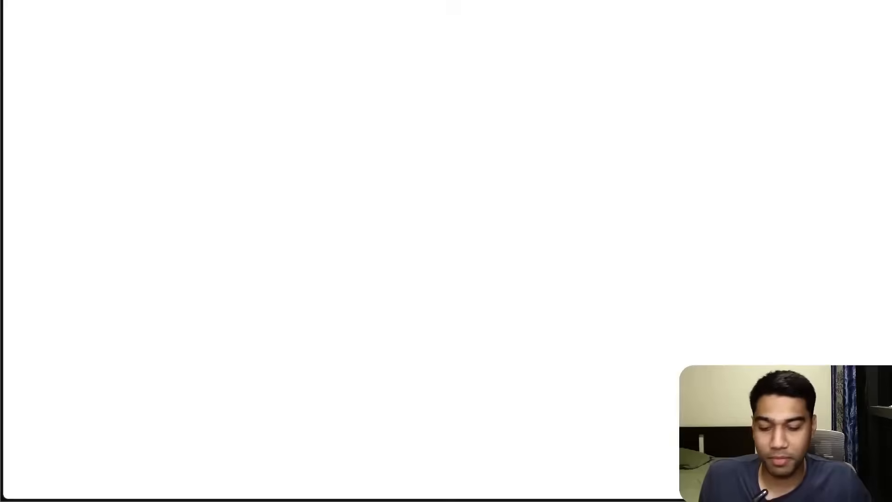
# Search Google Images for agent swarm and open the prebuilt implementation diagram.
pyautogui.write('t swarm')
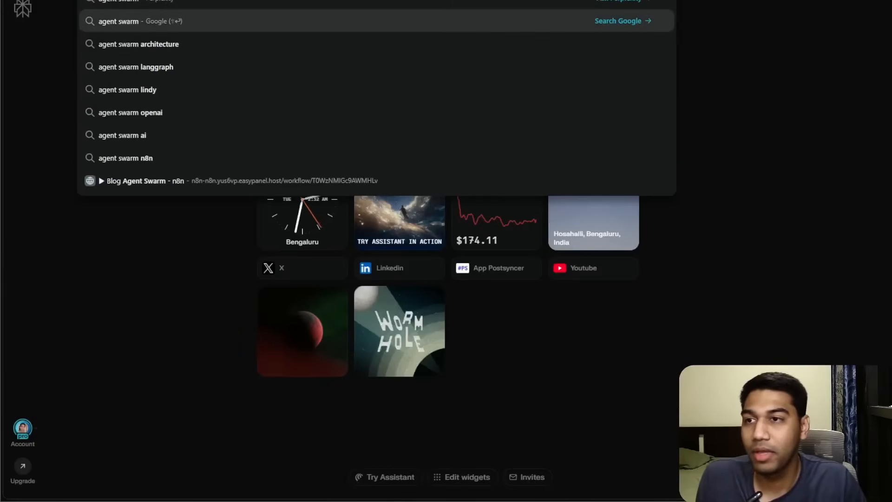
pyautogui.press('Return')
pyautogui.click(182, 61)
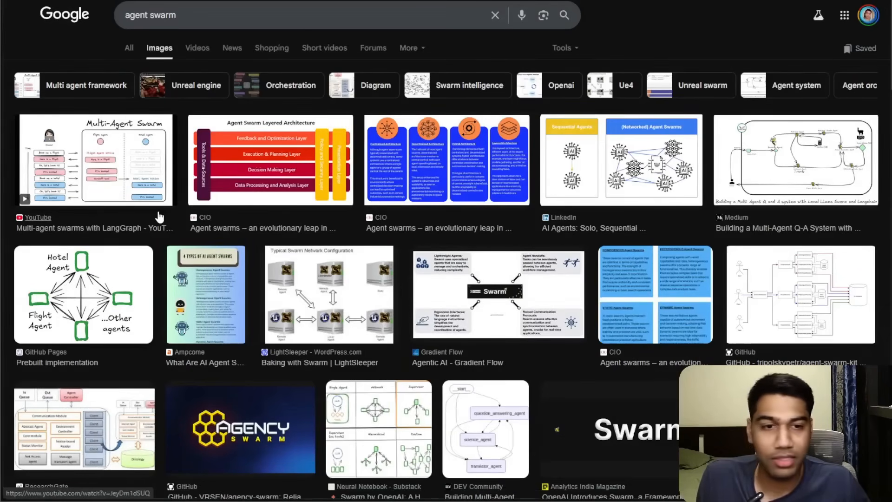
pyautogui.scroll(-5, 120, 284)
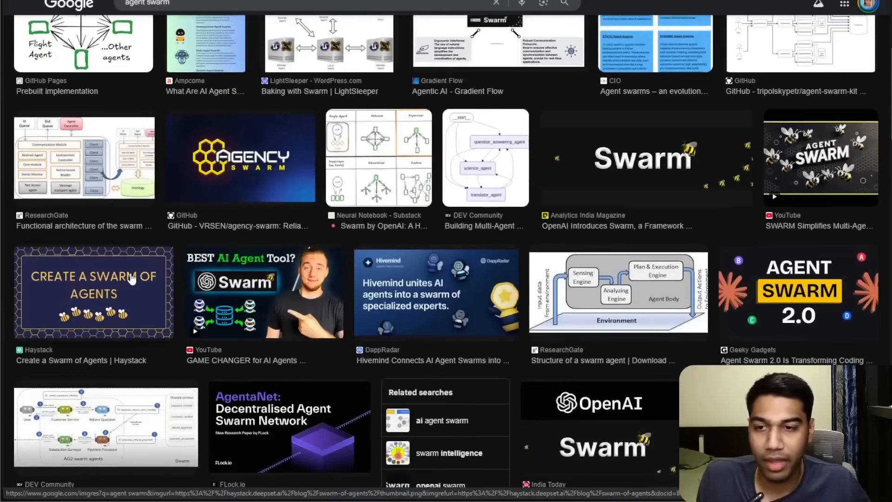
pyautogui.scroll(5, 132, 279)
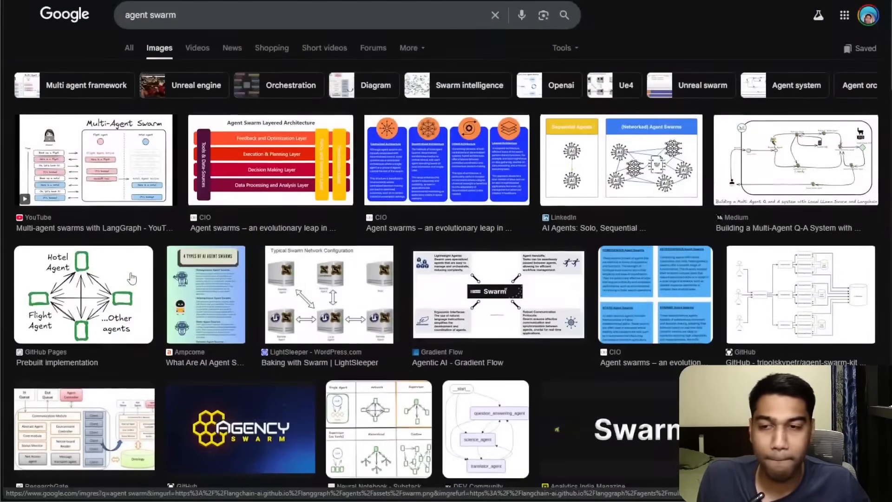
pyautogui.click(120, 296)
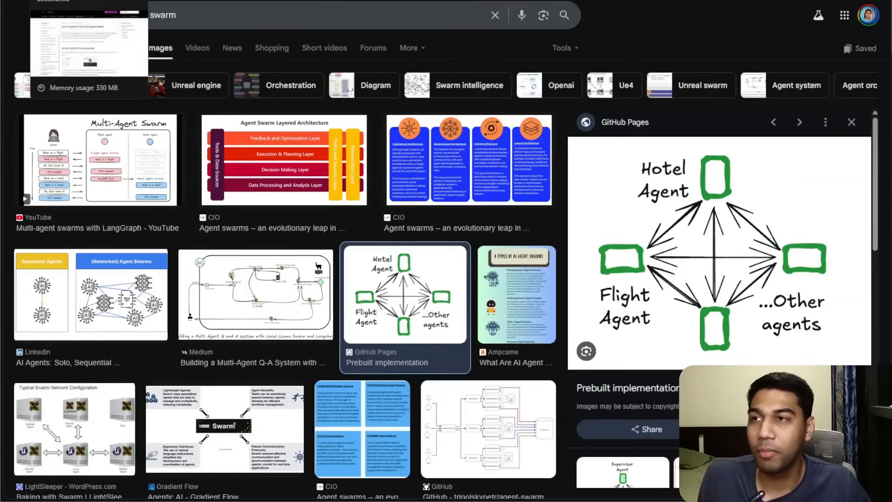
# On the whiteboard, add a rectangle labelled "Personal Assistant", widen it and enlarge its text.
pyautogui.click(74, 0)
pyautogui.moveTo(370, 352); pyautogui.dragTo(437, 18)
pyautogui.moveTo(346, 182); pyautogui.dragTo(339, 184)
pyautogui.press('r')
pyautogui.click(367, 160)
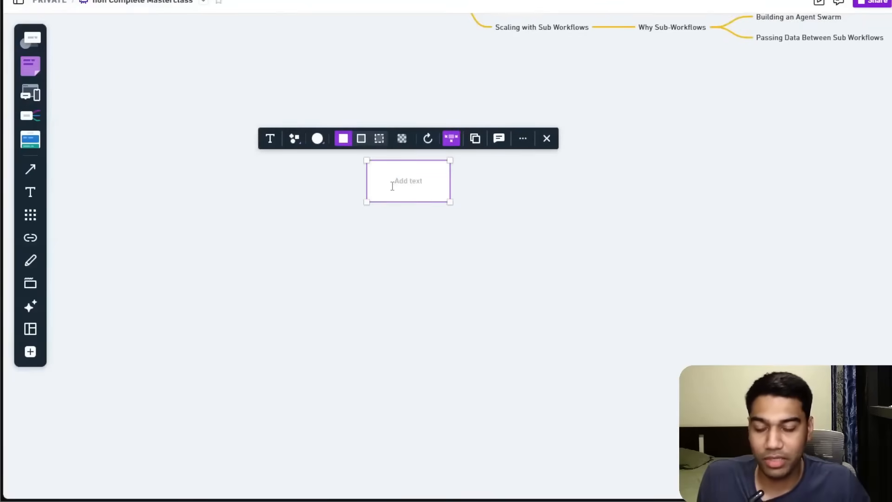
pyautogui.write('Personal Assistant')
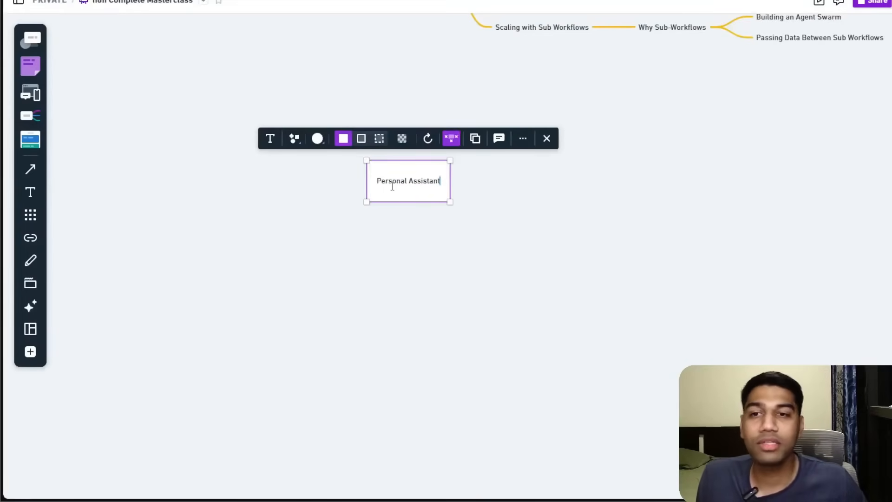
pyautogui.click(512, 262)
pyautogui.click(431, 185)
pyautogui.moveTo(450, 202); pyautogui.dragTo(564, 202)
pyautogui.click(328, 138)
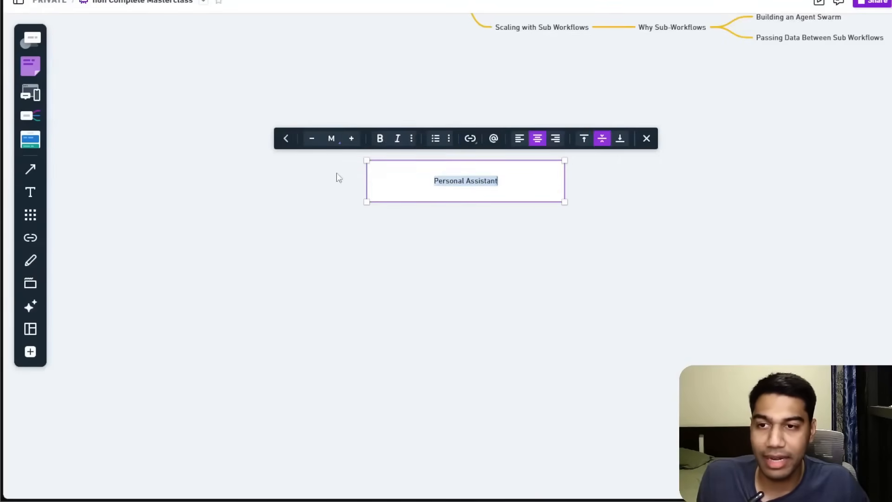
pyautogui.click(351, 138)
pyautogui.click(351, 138)
pyautogui.click(351, 138)
# Copy the box below the first one and relabel it "Book Hotels".
pyautogui.click(440, 148)
pyautogui.click(421, 183)
pyautogui.keyDown('alt'); pyautogui.moveTo(419, 180); pyautogui.dragTo(332, 287); pyautogui.keyUp('alt')
pyautogui.doubleClick(333, 296)
pyautogui.hotkey('ctrl', 'a')
pyautogui.write('Book S')
pyautogui.press('BackSpace')
pyautogui.write('Hotels')
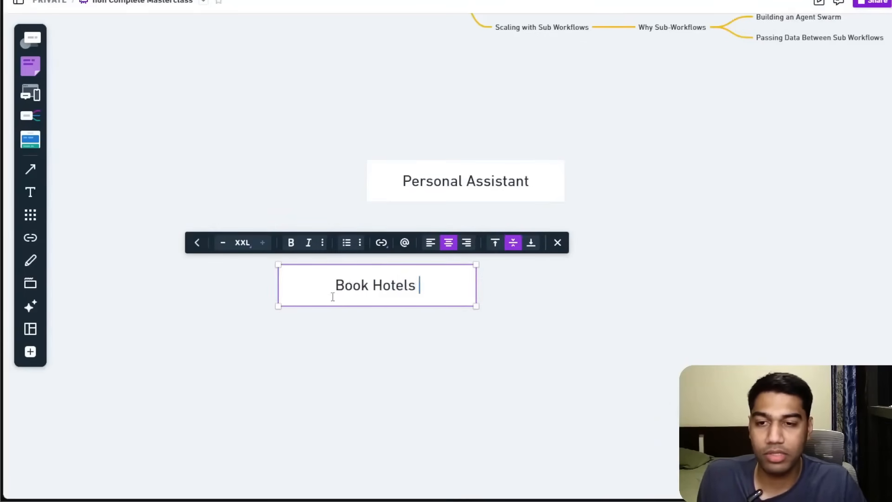
pyautogui.press('Return')
pyautogui.press('BackSpace')
pyautogui.write('\\')
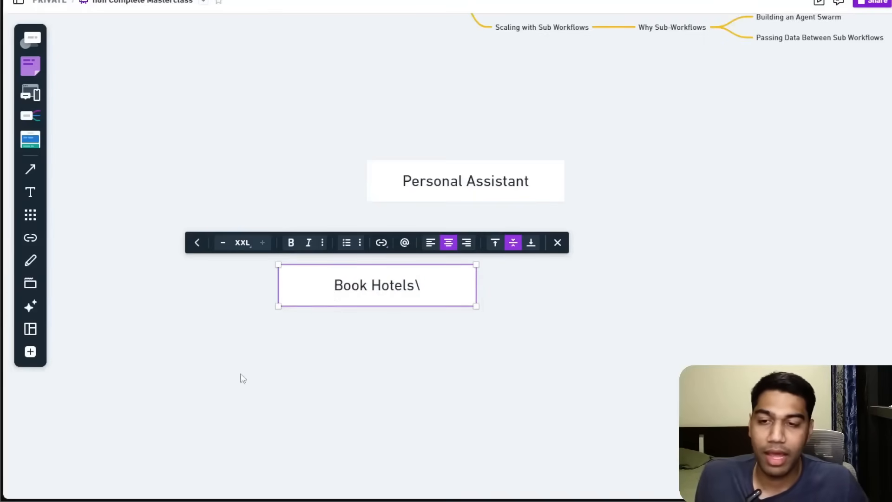
pyautogui.click(241, 374)
# Duplicate the Book Hotels box to its left and relabel it "Managing Calendar".
pyautogui.click(406, 302)
pyautogui.hotkey('ctrl', 'd')
pyautogui.moveTo(406, 302); pyautogui.dragTo(505, 302)
pyautogui.moveTo(314, 396); pyautogui.dragTo(279, 281)
pyautogui.doubleClick(280, 281)
pyautogui.hotkey('ctrl', 'a')
pyautogui.write('Manage')
pyautogui.press('BackSpace')
pyautogui.write('ing Calendar')
pyautogui.click(322, 321)
pyautogui.click(298, 287)
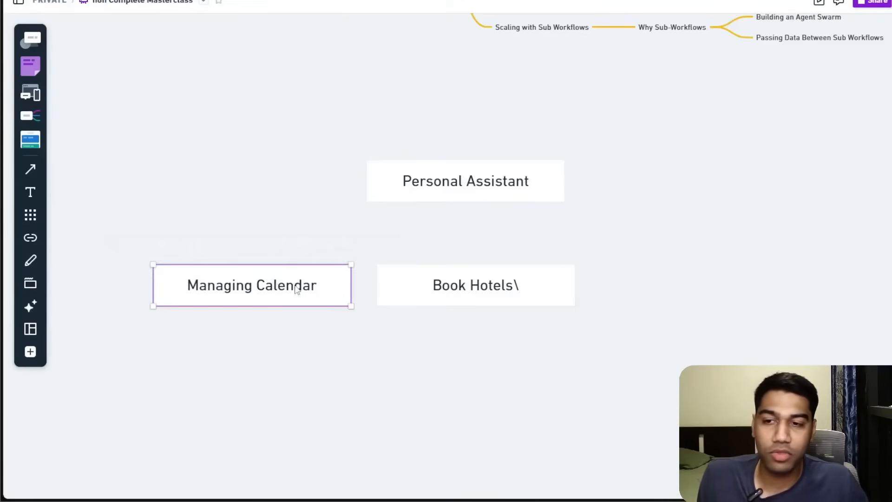
# Duplicate the Managing Calendar box to the right and relabel it "Access to Inbox".
pyautogui.hotkey('ctrl', 'd')
pyautogui.moveTo(199, 290); pyautogui.dragTo(783, 290)
pyautogui.doubleClick(783, 286)
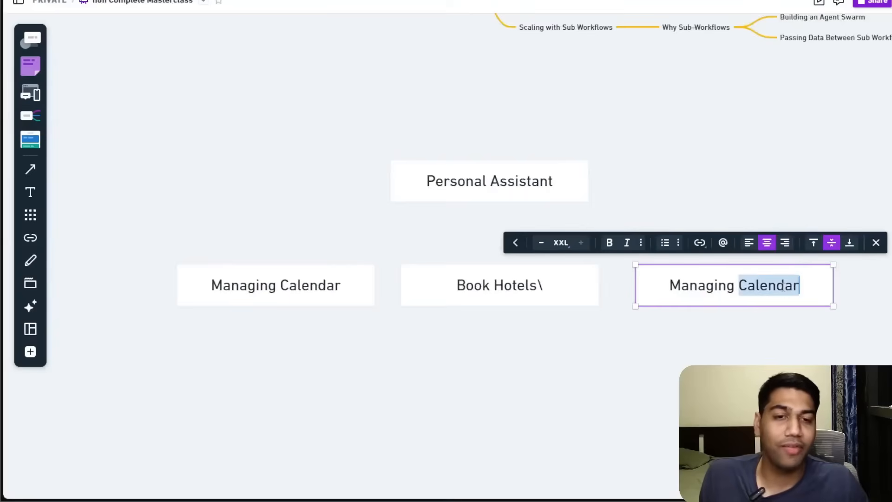
pyautogui.hotkey('ctrl', 'a')
pyautogui.write('Access ')
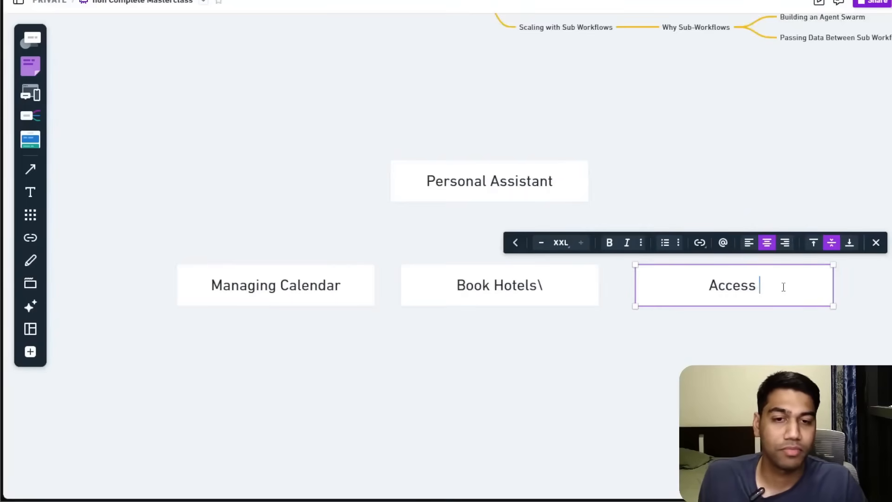
pyautogui.write('to Inbox')
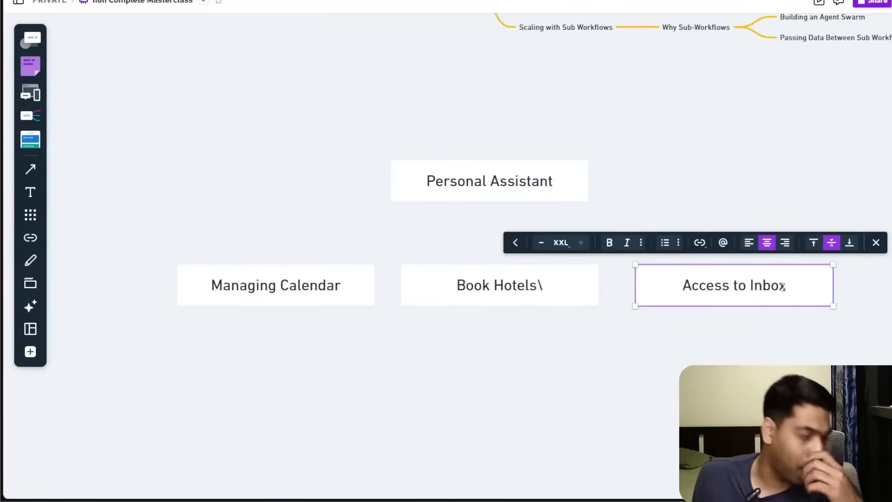
pyautogui.press('Escape')
# Duplicate the Access to Inbox box below and relabel it "Some other options".
pyautogui.click(687, 294)
pyautogui.hotkey('ctrl', 'd')
pyautogui.moveTo(685, 292); pyautogui.dragTo(153, 344)
pyautogui.moveTo(345, 195); pyautogui.dragTo(685, 159)
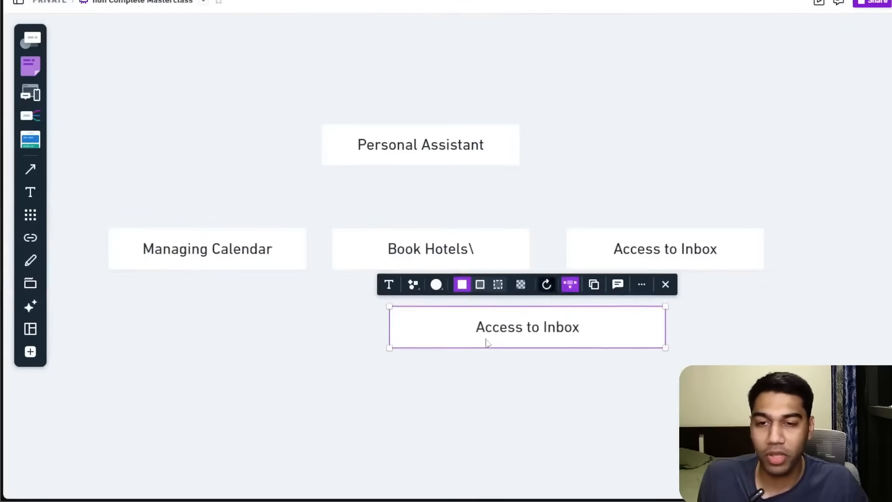
pyautogui.doubleClick(464, 341)
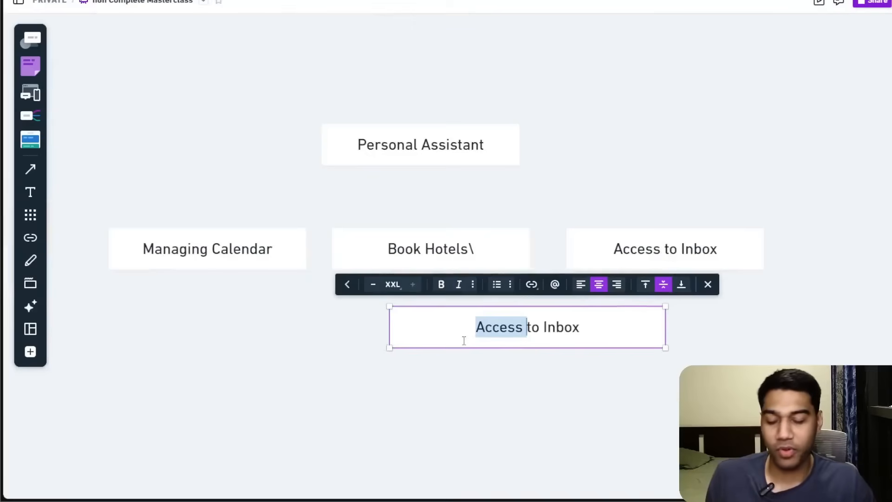
pyautogui.hotkey('ctrl', 'a')
pyautogui.write('Some to')
pyautogui.press('BackSpace')
pyautogui.press('BackSpace')
pyautogui.write('other tools')
pyautogui.press('BackSpace')
pyautogui.press('BackSpace')
pyautogui.press('BackSpace')
pyautogui.press('BackSpace')
pyautogui.press('BackSpace')
pyautogui.write('options')
pyautogui.click(533, 221)
# Rearrange the four boxes into two rows beneath the Personal Assistant box.
pyautogui.moveTo(433, 277); pyautogui.dragTo(396, 296)
pyautogui.moveTo(420, 258)
pyautogui.mouseDown()
pyautogui.moveTo(339, 321)
pyautogui.moveTo(219, 341)
pyautogui.mouseUp()
pyautogui.moveTo(227, 250); pyautogui.dragTo(302, 251)
pyautogui.moveTo(652, 262); pyautogui.dragTo(518, 261)
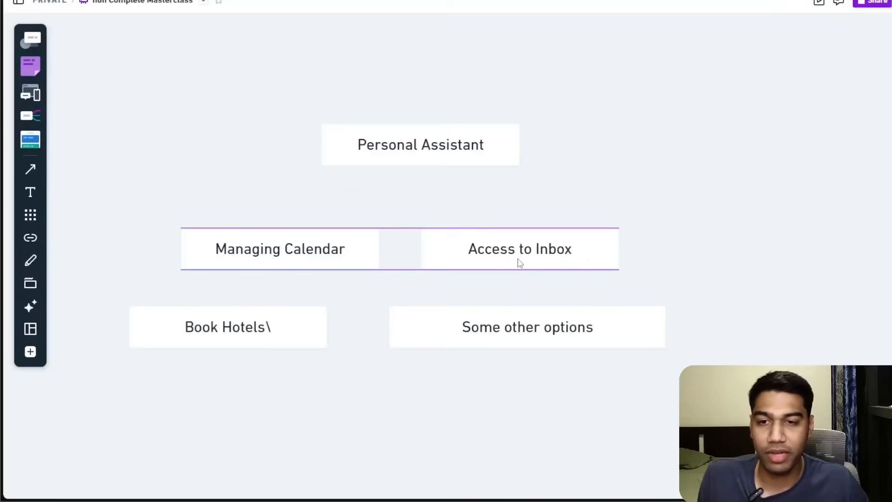
# Append "(Gmail)" to the Access to Inbox box's label.
pyautogui.doubleClick(571, 246)
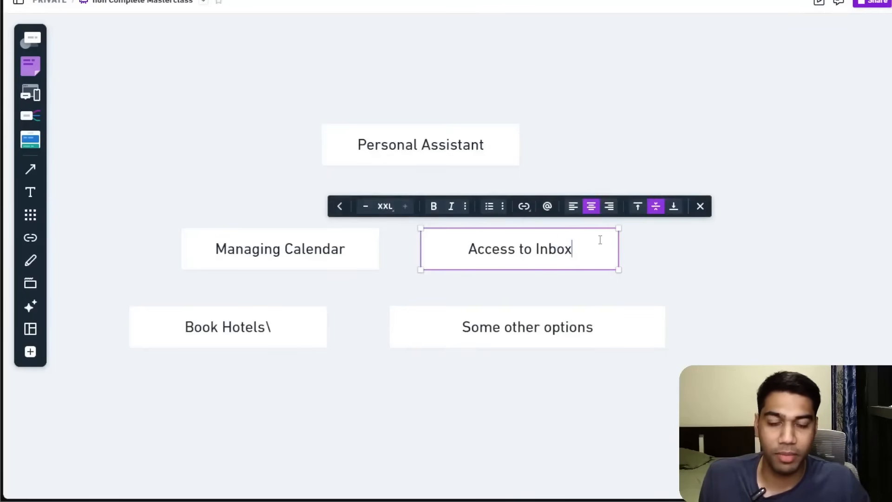
pyautogui.write('(Gmail')
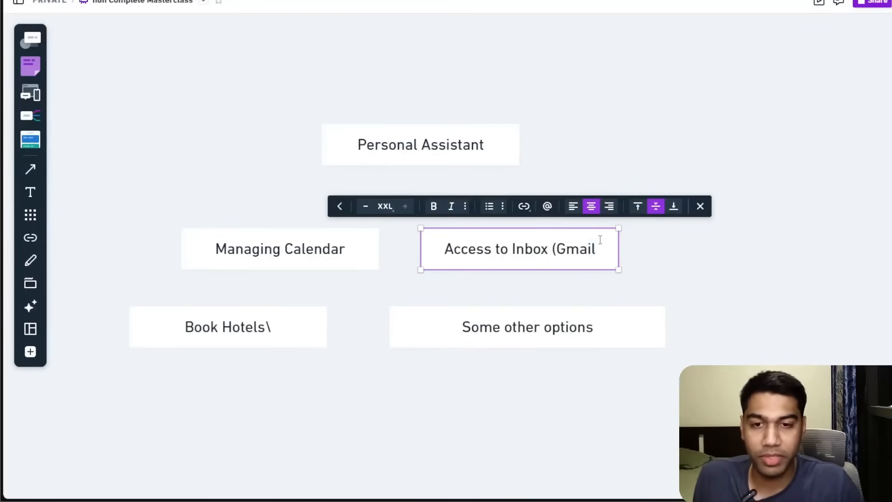
pyautogui.write(')')
pyautogui.click(613, 275)
# Append "(Calendar Agent)" to the Managing Calendar box's label.
pyautogui.doubleClick(336, 251)
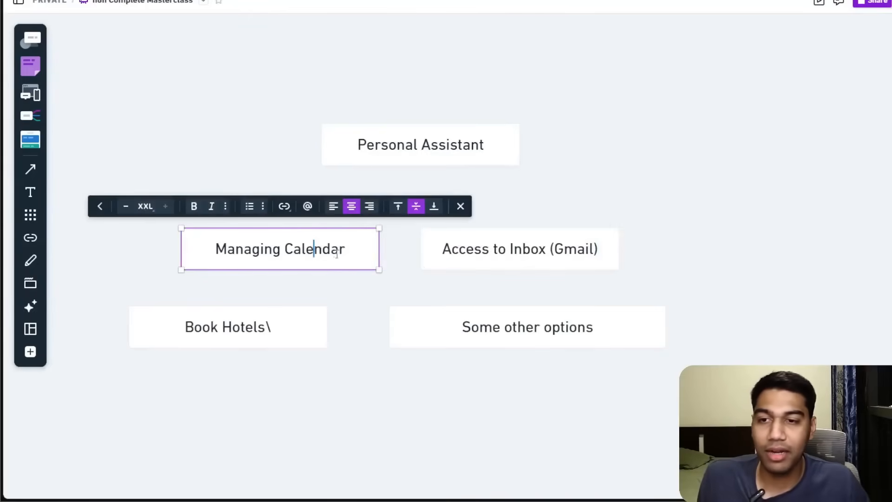
pyautogui.write('(Calen')
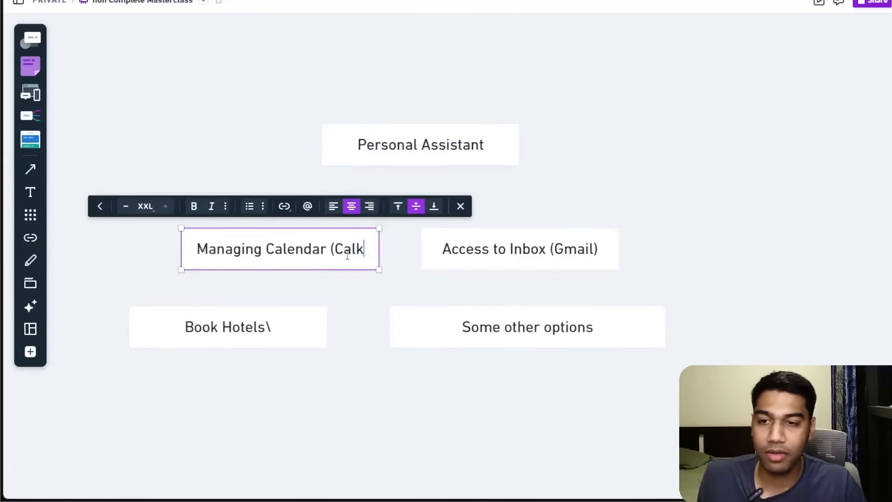
pyautogui.write('dar Agent)')
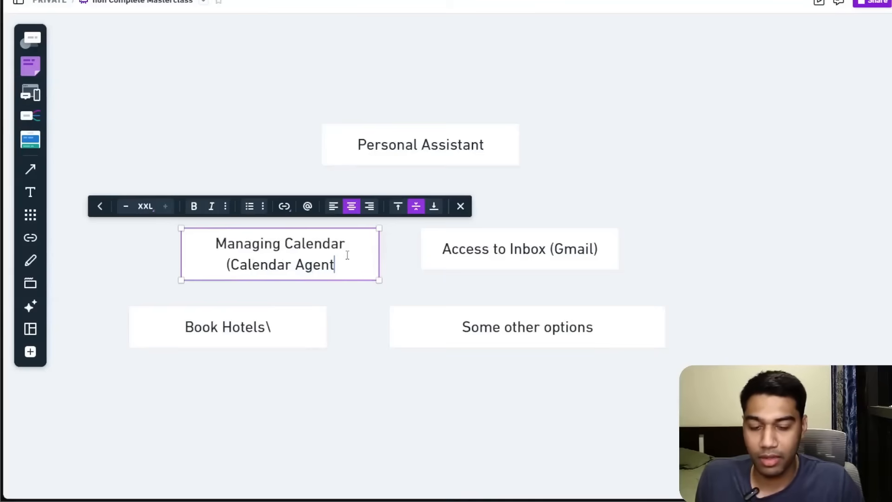
# Append "(Perplexity Booking API)" to the Book Hotels box's label.
pyautogui.doubleClick(311, 319)
pyautogui.press('BackSpace')
pyautogui.write('(Perplexit')
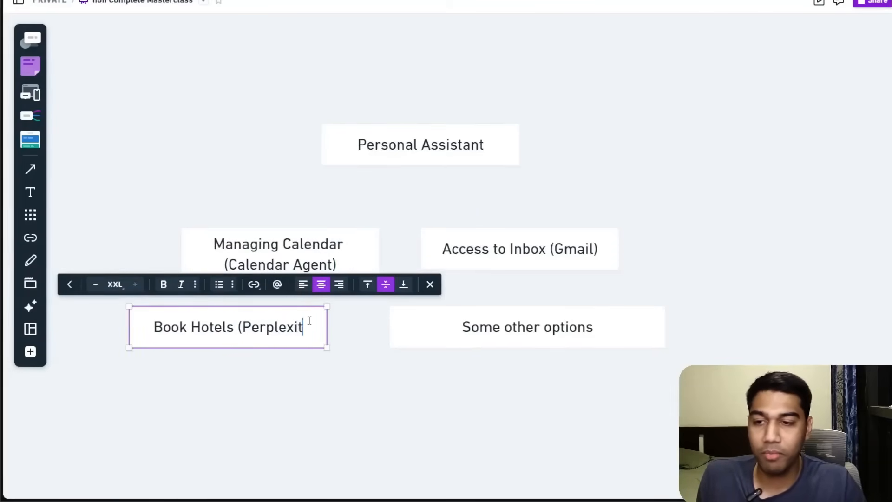
pyautogui.write('y Booking API')
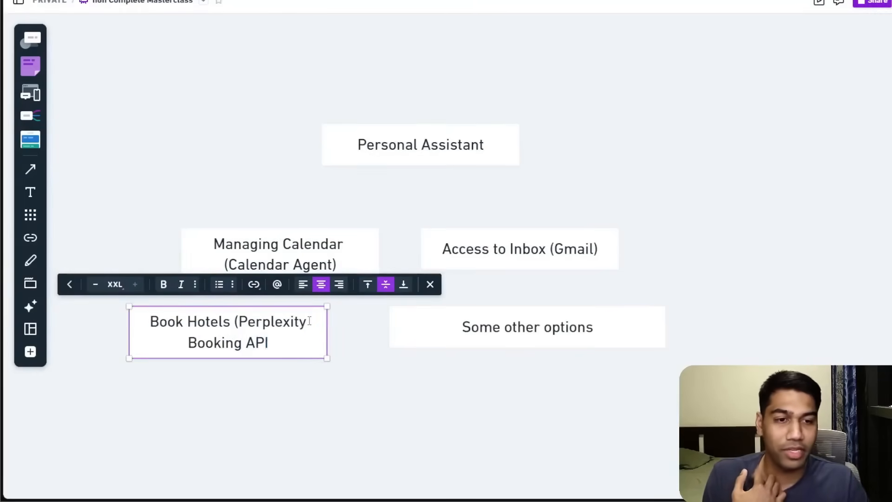
pyautogui.write(')')
pyautogui.click(502, 325)
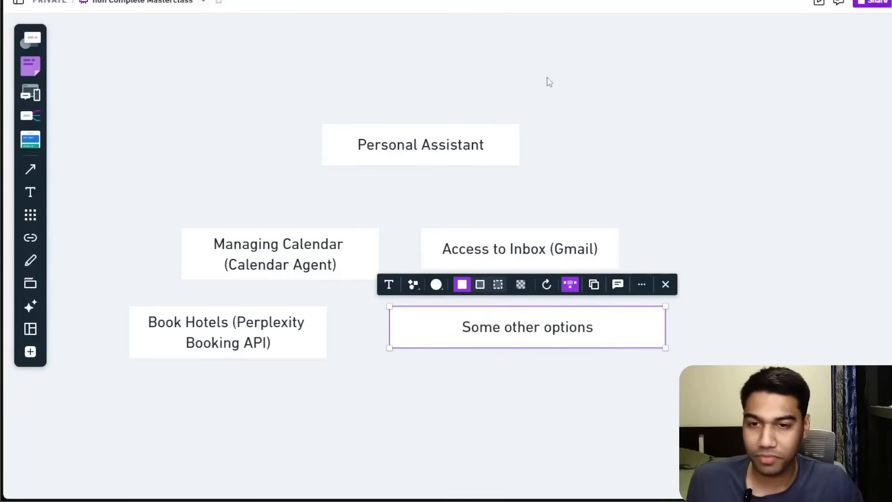
# Switch to the n8n workflow and delete the existing chat trigger node.
pyautogui.hscroll(-1, 575, 182)
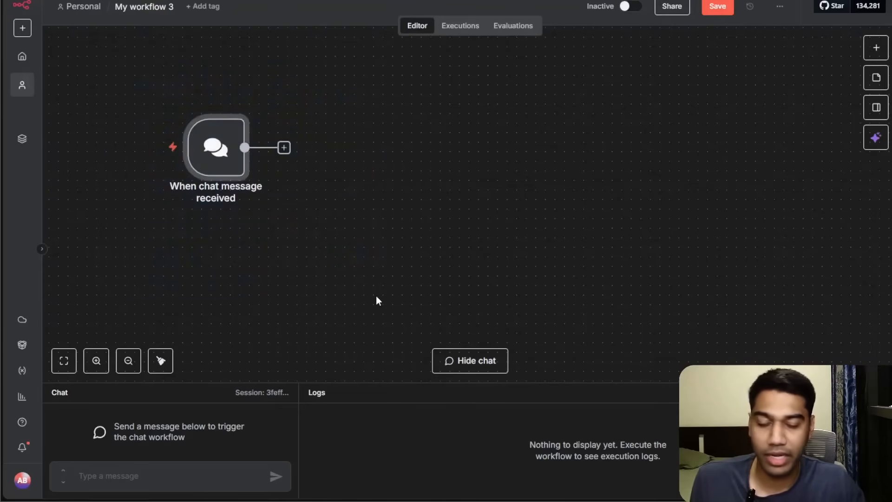
pyautogui.press('Delete')
pyautogui.click(470, 194)
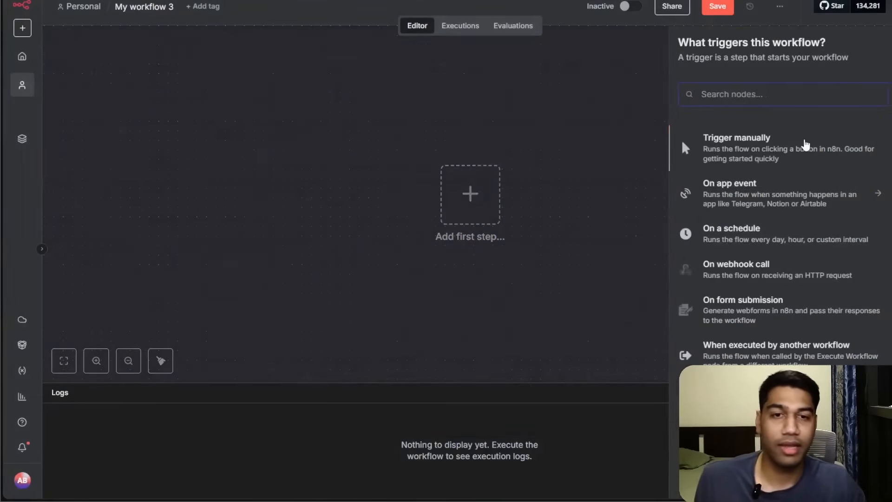
# Add an AI Agent node as the workflow's first step and dismiss the pre-built agents banner.
pyautogui.write('ai ag')
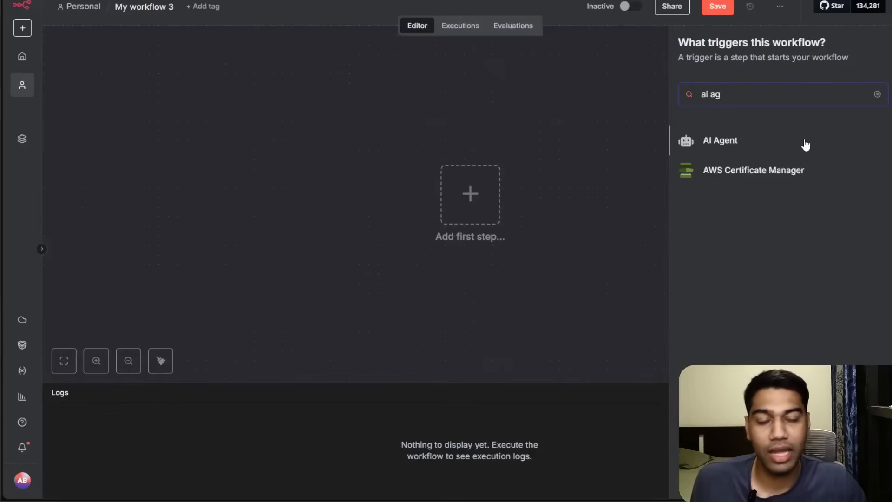
pyautogui.click(805, 145)
pyautogui.click(381, 119)
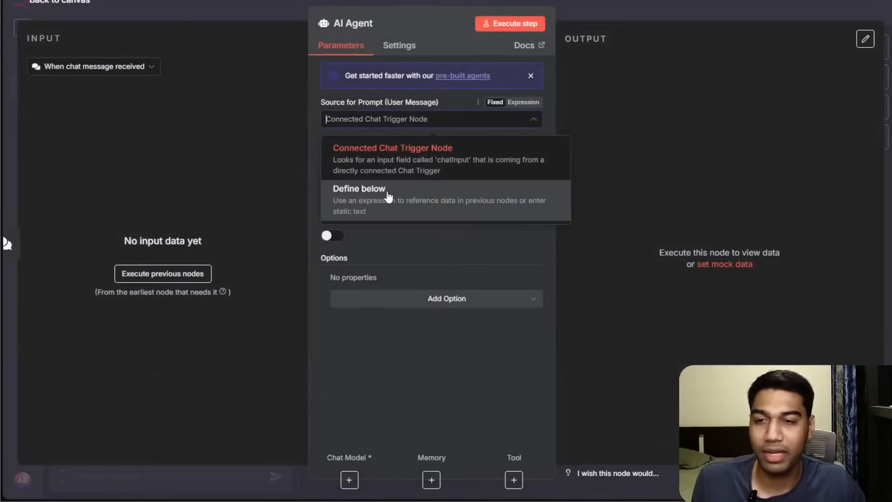
pyautogui.click(569, 92)
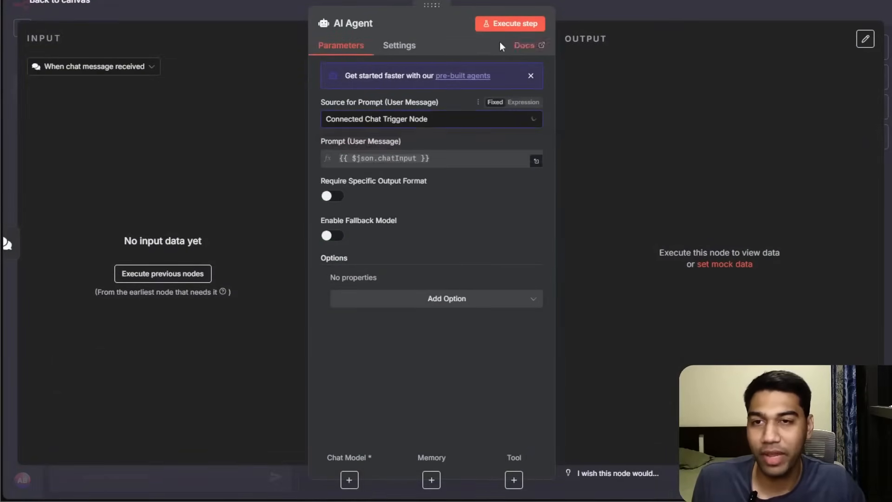
pyautogui.click(531, 77)
pyautogui.click(552, 262)
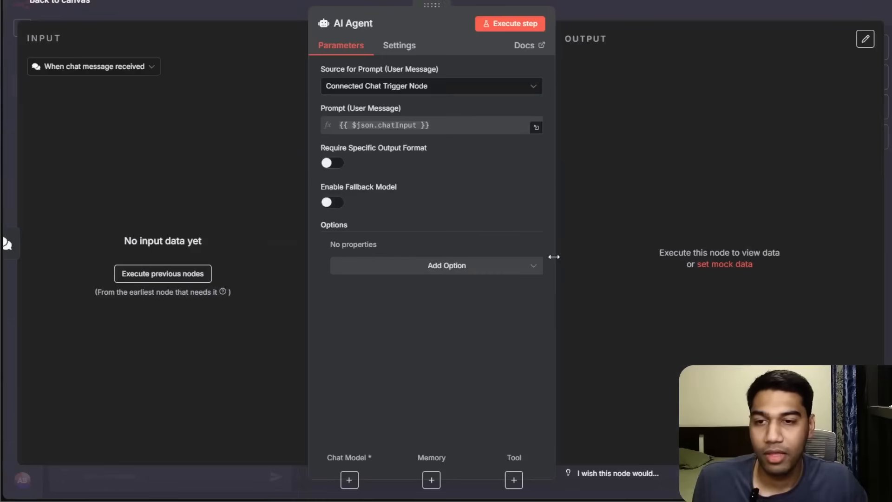
pyautogui.click(651, 10)
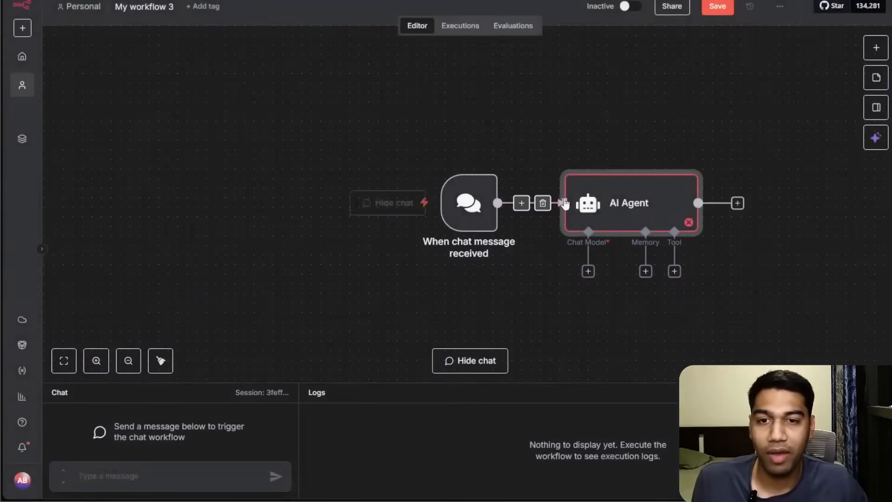
# Move the AI Agent node up and rename it "Personal Assistant".
pyautogui.moveTo(607, 200); pyautogui.dragTo(608, 135)
pyautogui.doubleClick(612, 136)
pyautogui.click(349, 23)
pyautogui.write('Personal Assistant')
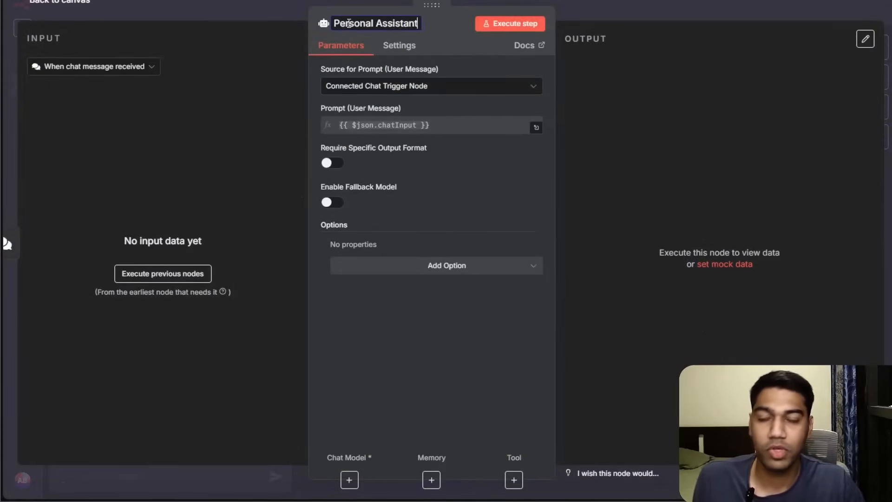
pyautogui.click(779, 9)
# Attach an AI Agent Tool to the Personal Assistant's Tool input.
pyautogui.moveTo(496, 231); pyautogui.dragTo(181, 189)
pyautogui.moveTo(632, 238); pyautogui.dragTo(551, 170)
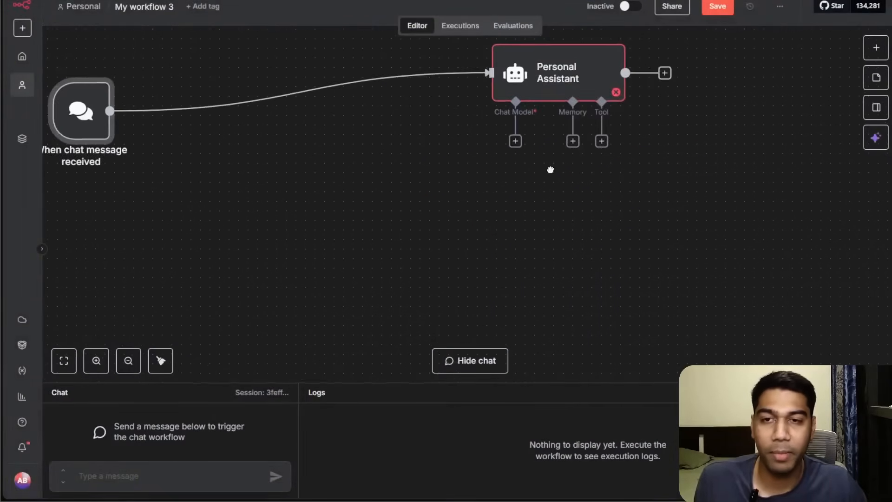
pyautogui.click(128, 361)
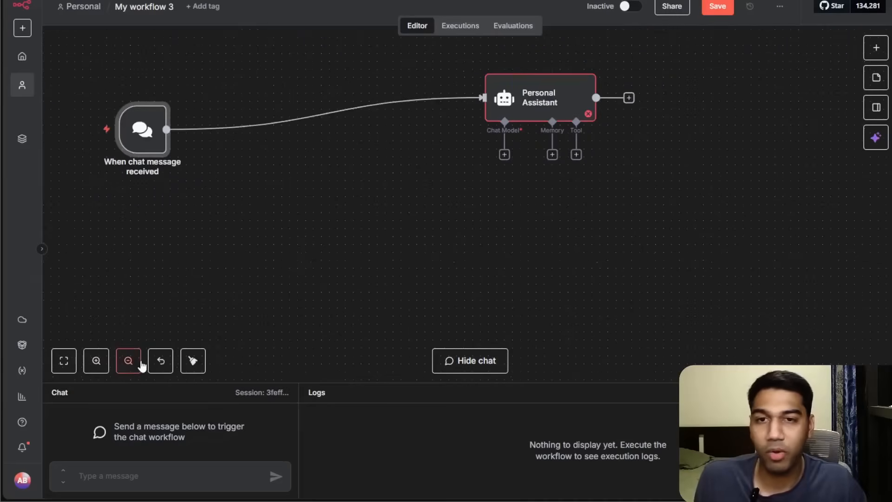
pyautogui.click(578, 156)
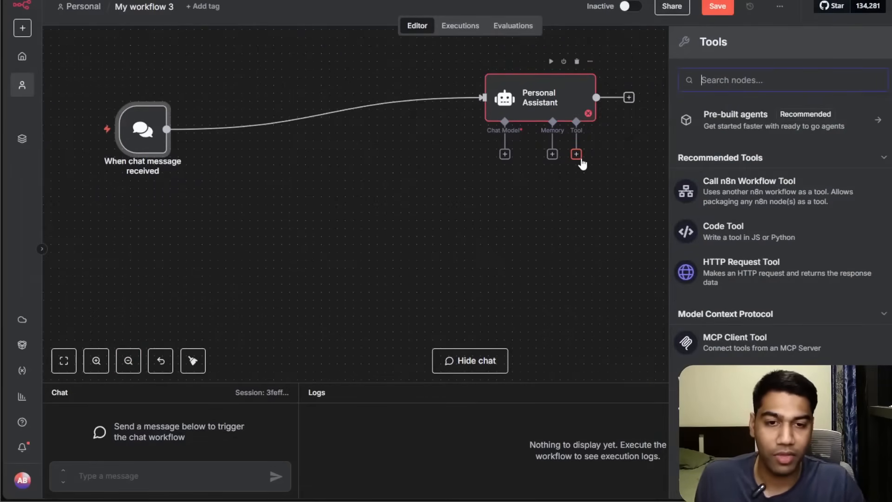
pyautogui.write('ai age')
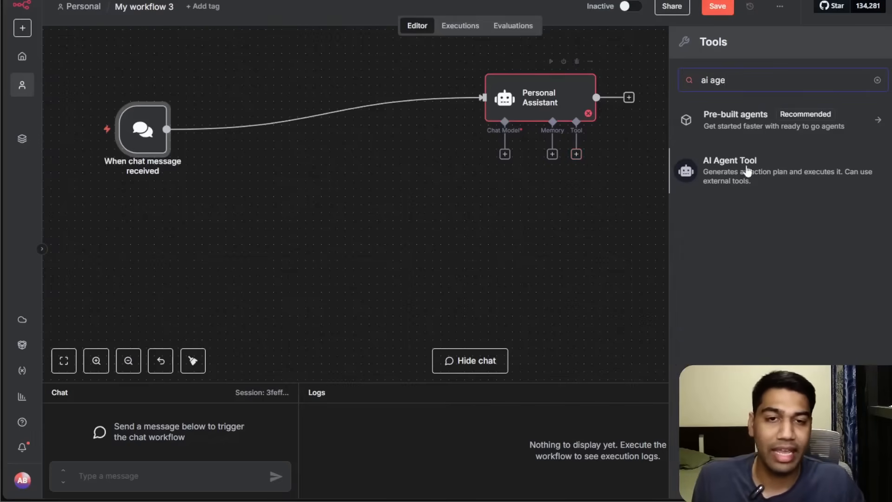
pyautogui.click(781, 168)
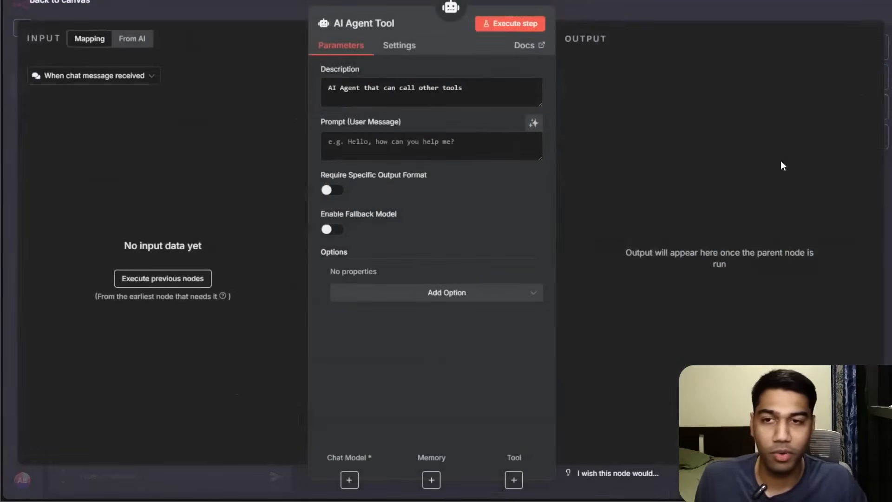
# Rename the new agent tool node to "Email Assistant".
pyautogui.click(354, 24)
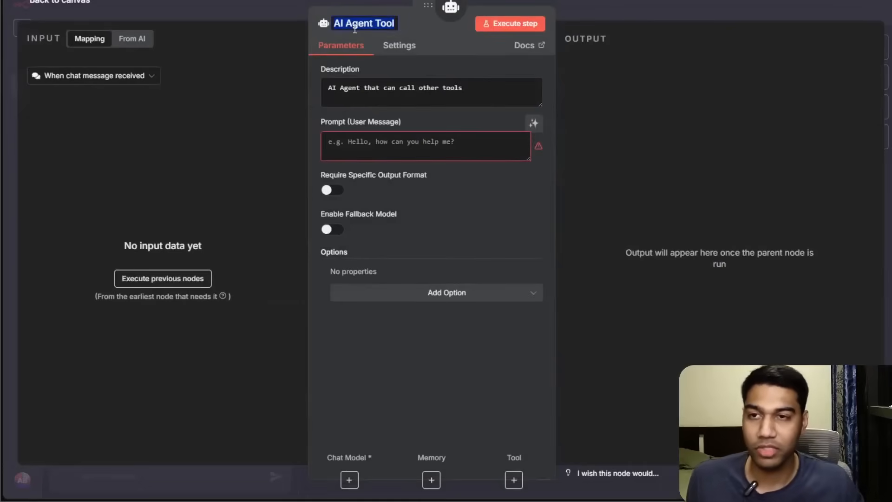
pyautogui.click(468, 204)
pyautogui.click(656, 10)
pyautogui.moveTo(647, 198); pyautogui.dragTo(700, 200)
pyautogui.rightClick(699, 200)
pyautogui.click(735, 246)
pyautogui.press('BackSpace')
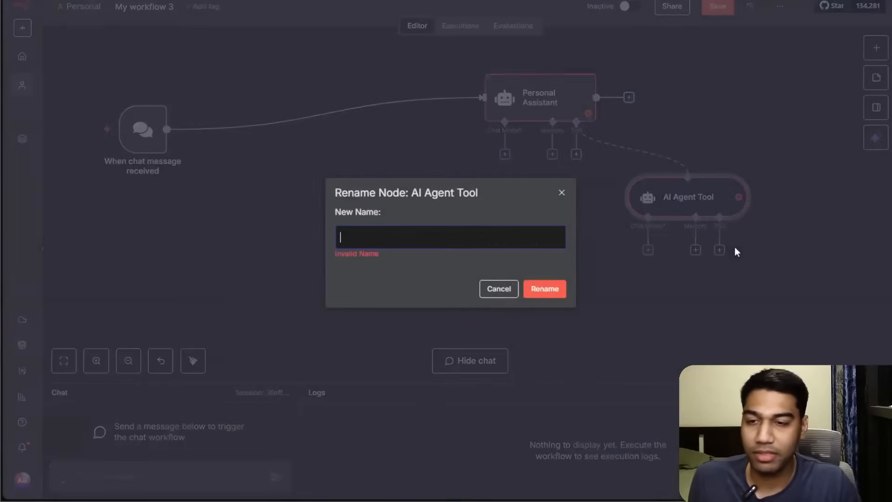
pyautogui.write('C')
pyautogui.press('BackSpace')
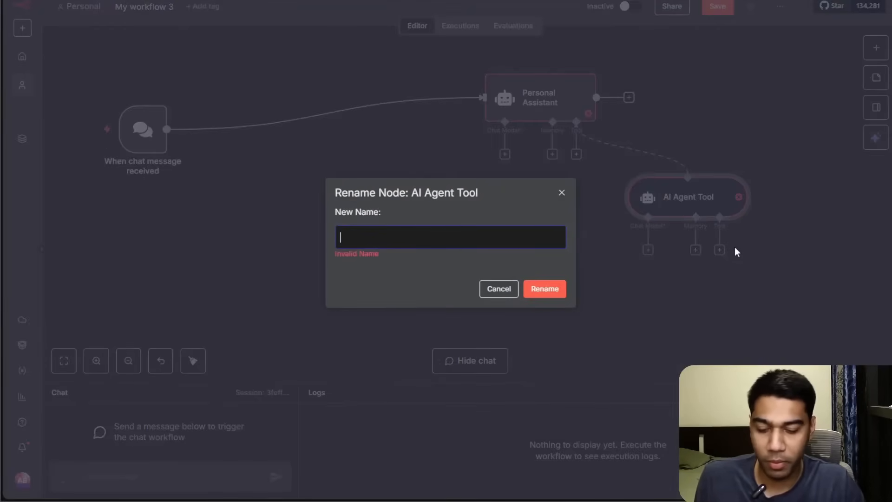
pyautogui.write('Email Ass')
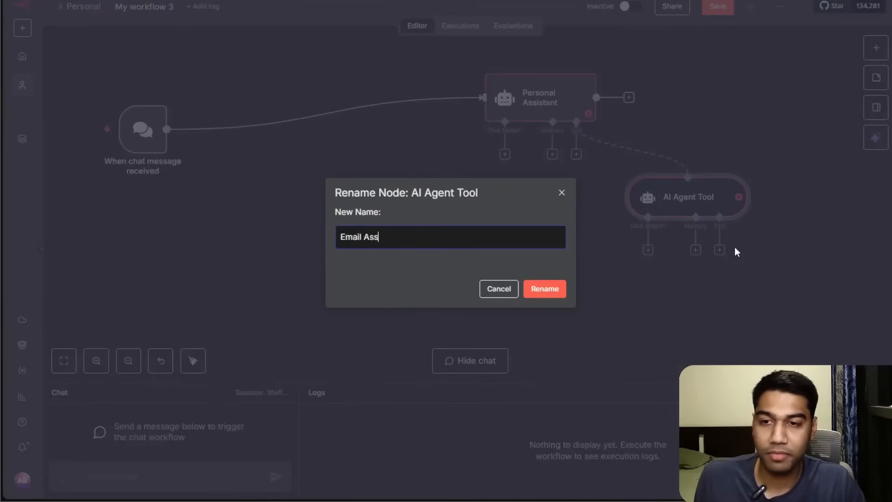
pyautogui.write('istant')
pyautogui.press('Return')
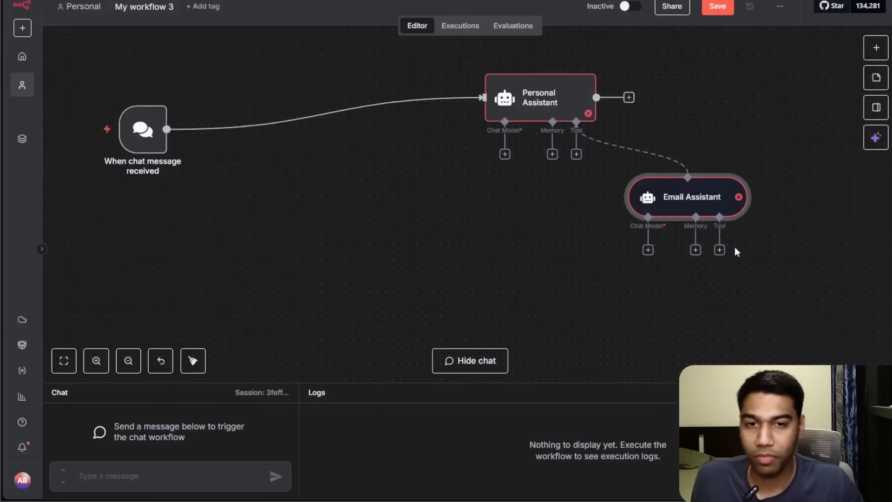
# Attach another AI Agent Tool to the Personal Assistant, name it "Calendar Assistant", and place it below.
pyautogui.click(576, 154)
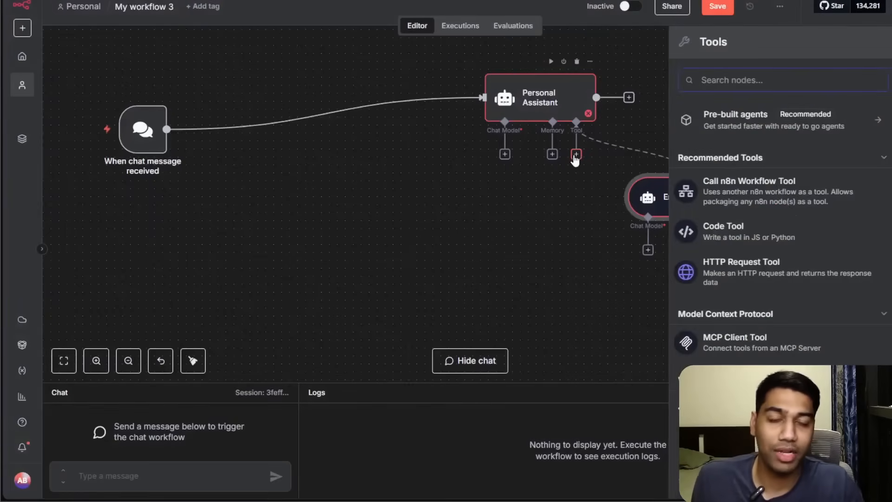
pyautogui.write('Calenda')
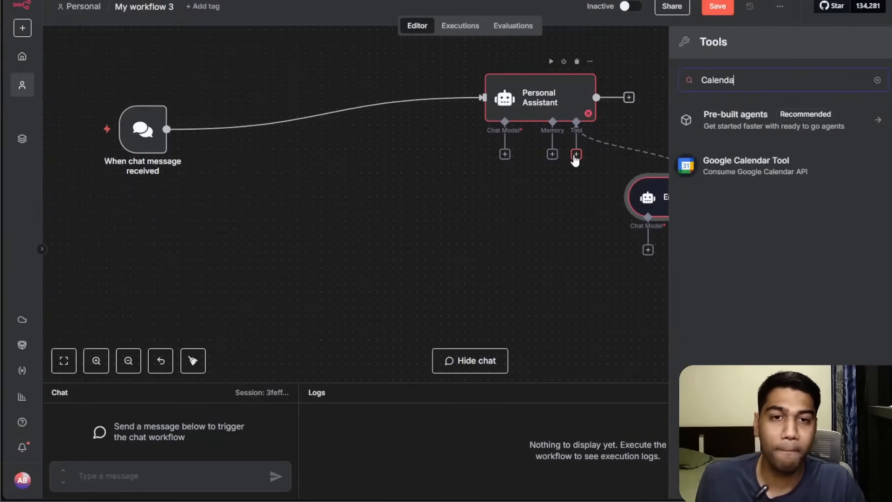
pyautogui.write('Agent')
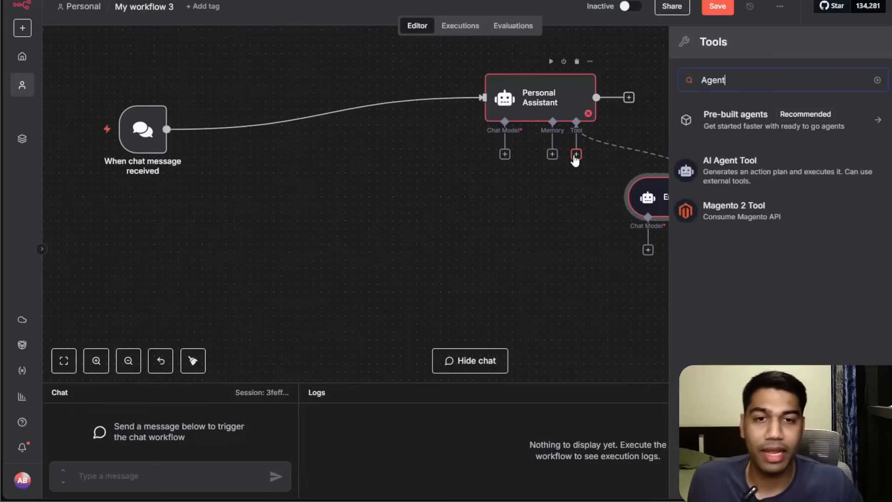
pyautogui.click(741, 161)
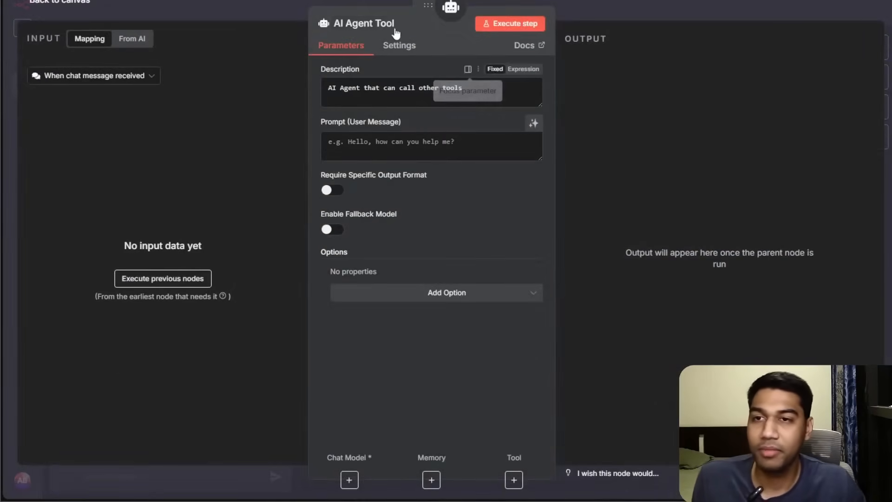
pyautogui.click(381, 24)
pyautogui.write('Calendar ')
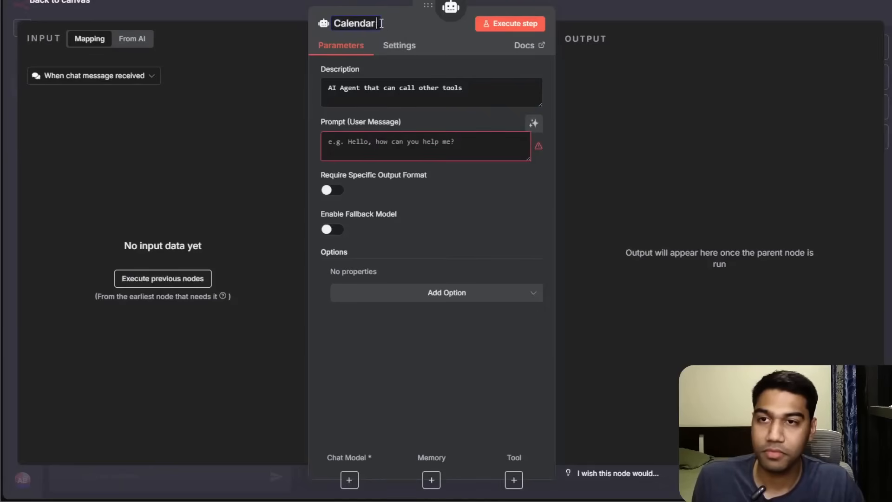
pyautogui.write('Assistant')
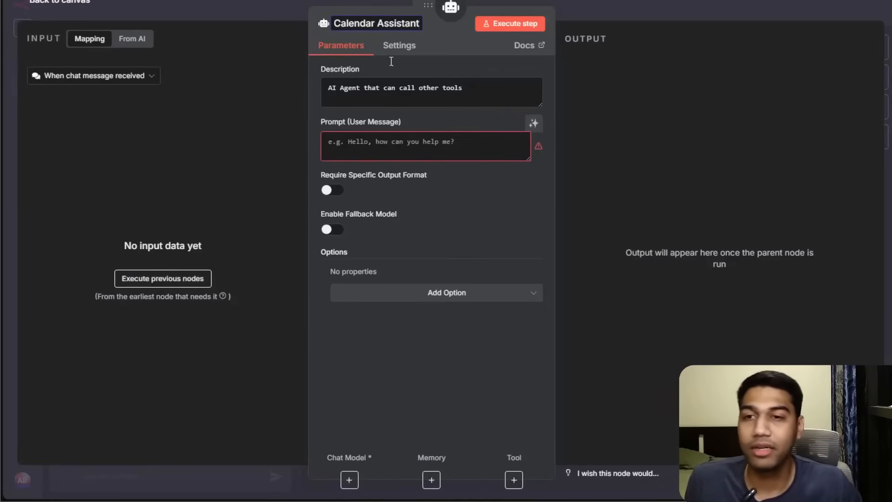
pyautogui.press('Return')
pyautogui.click(734, 6)
pyautogui.moveTo(598, 199); pyautogui.dragTo(436, 206)
# Attach a third AI Agent Tool to the Personal Assistant and name it "Web Assistant".
pyautogui.click(576, 154)
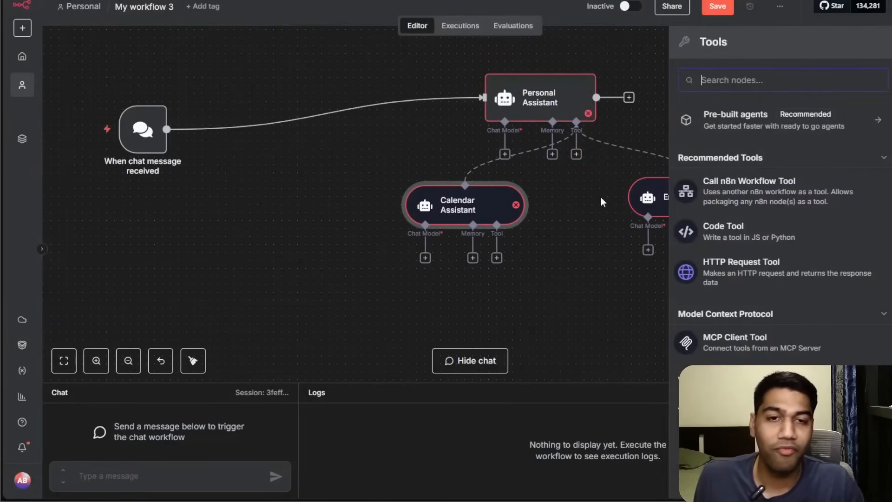
pyautogui.write('AI ag')
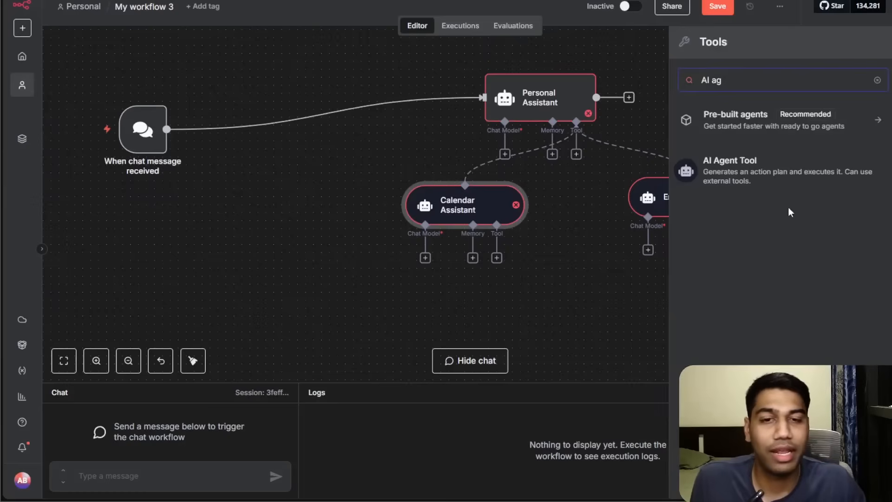
pyautogui.click(792, 190)
pyautogui.click(383, 22)
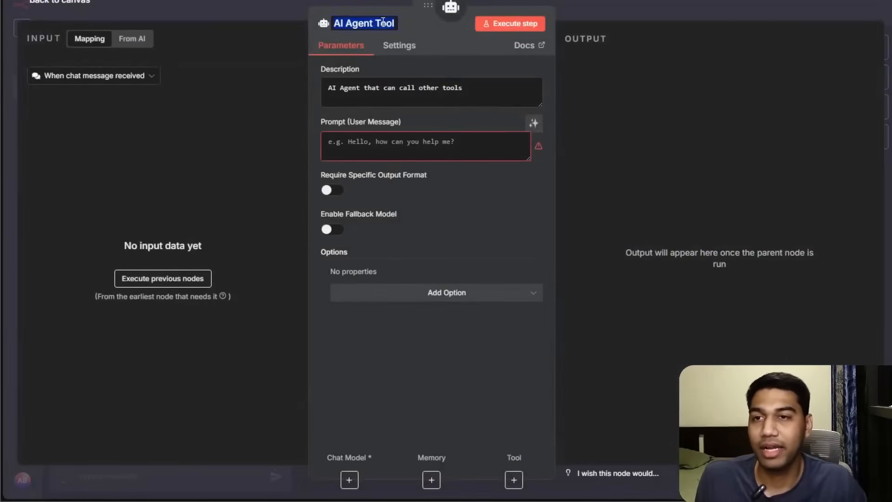
pyautogui.write('sistant')
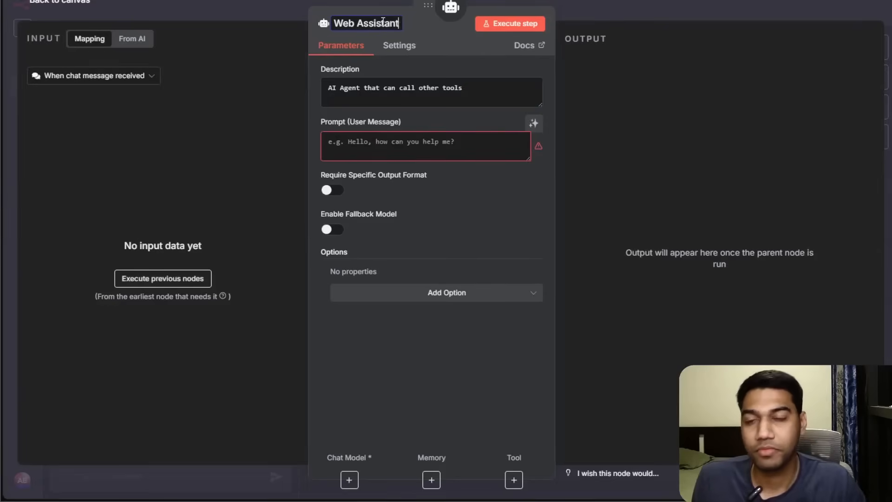
pyautogui.click(604, 7)
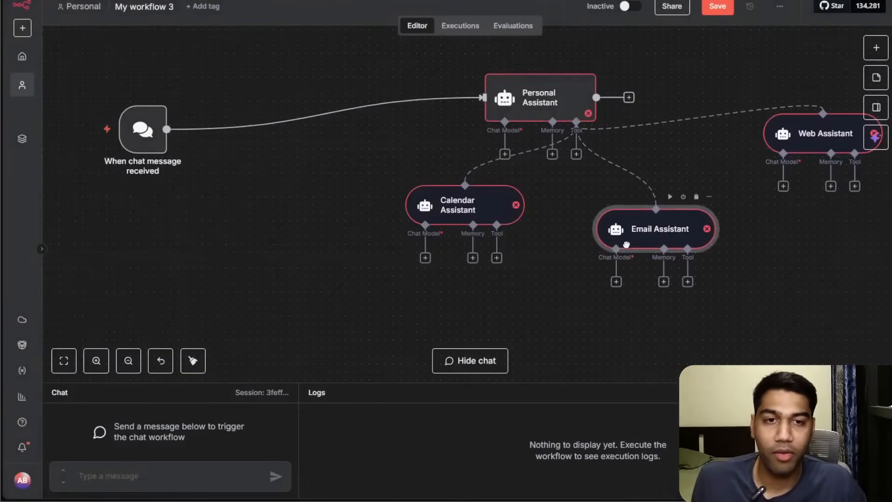
# Auto-arrange the workflow's nodes into a tidy layout.
pyautogui.click(192, 360)
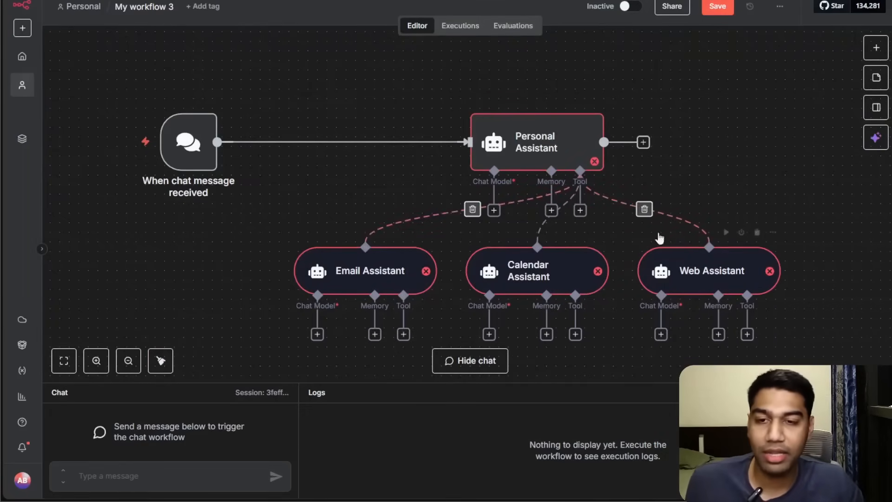
pyautogui.moveTo(800, 218); pyautogui.dragTo(798, 139)
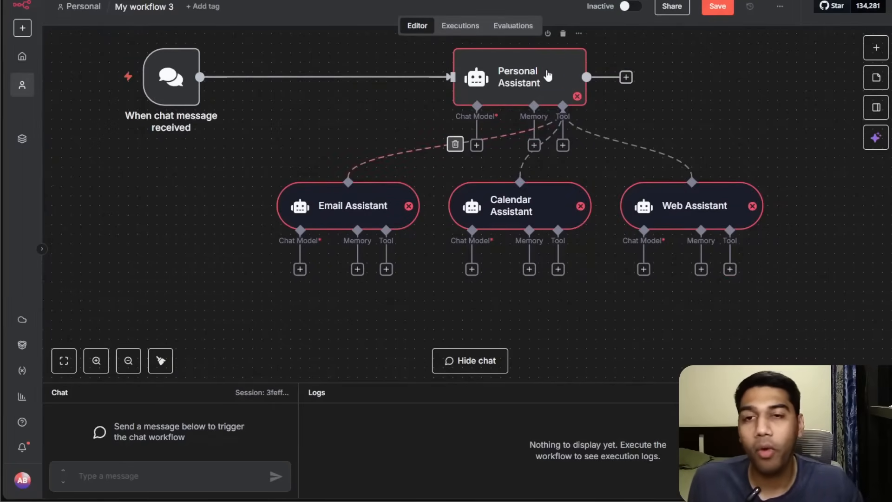
# Attach a Gmail Tool to the Email Assistant that gets many messages, with Limit defined by the model and Simplify fixed on.
pyautogui.click(386, 269)
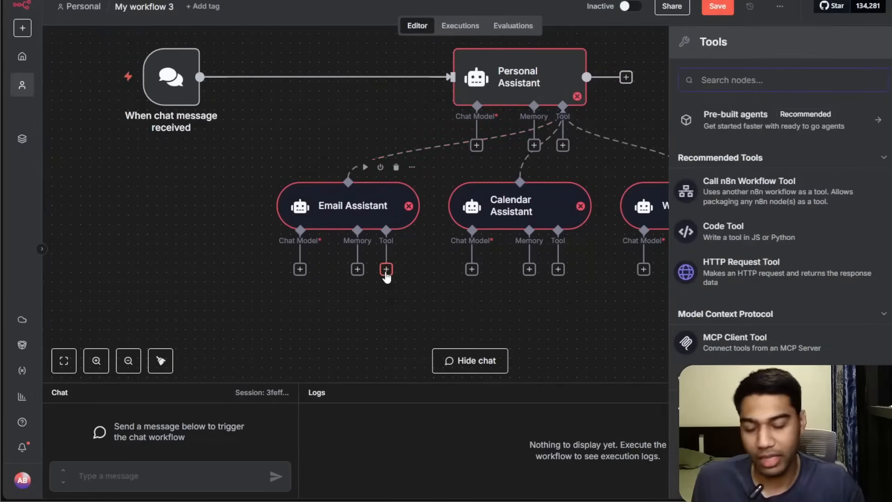
pyautogui.write('gmail')
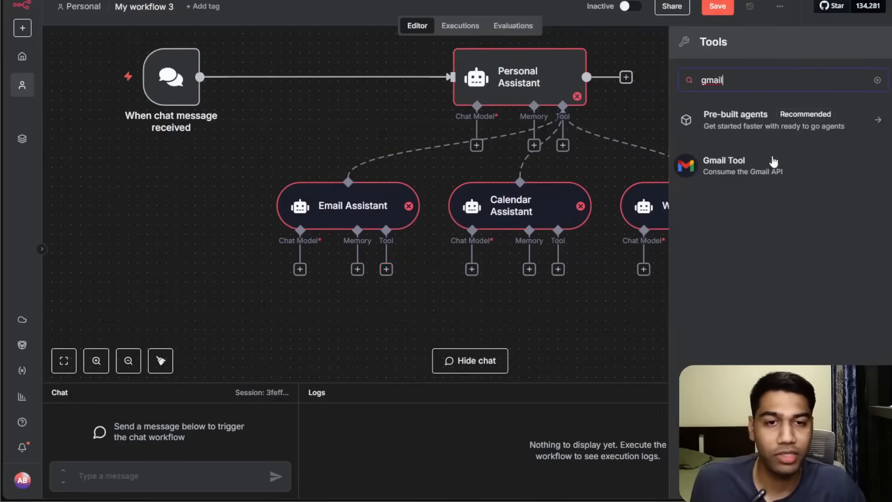
pyautogui.click(743, 165)
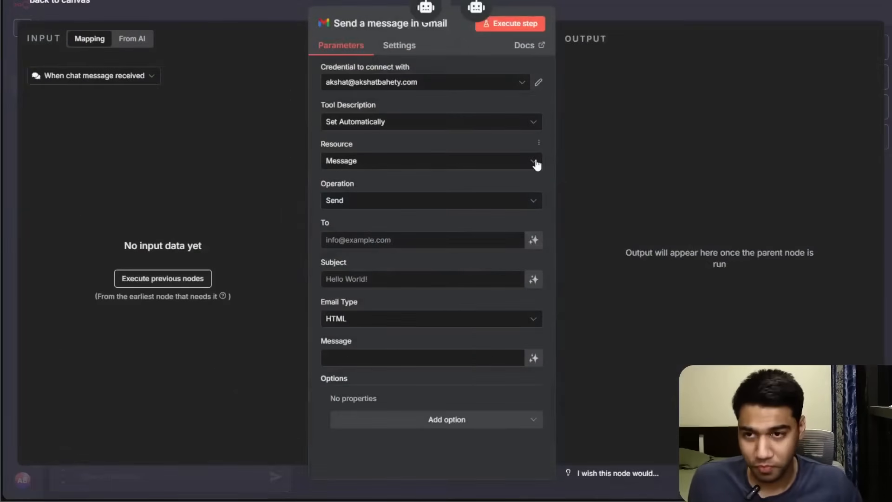
pyautogui.click(388, 202)
pyautogui.click(367, 268)
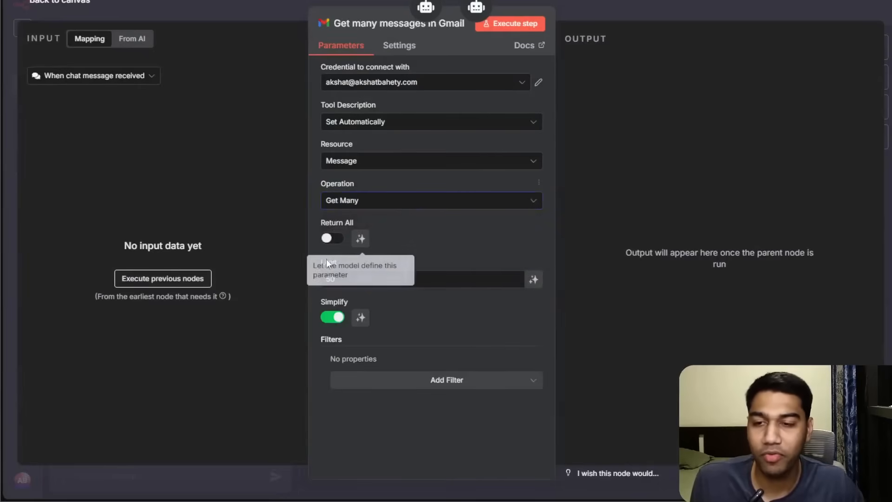
pyautogui.click(534, 279)
pyautogui.click(360, 329)
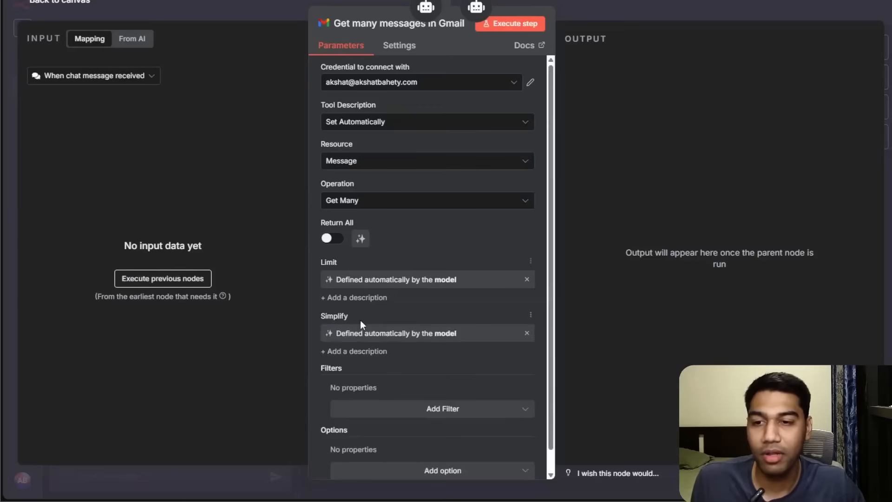
pyautogui.click(527, 335)
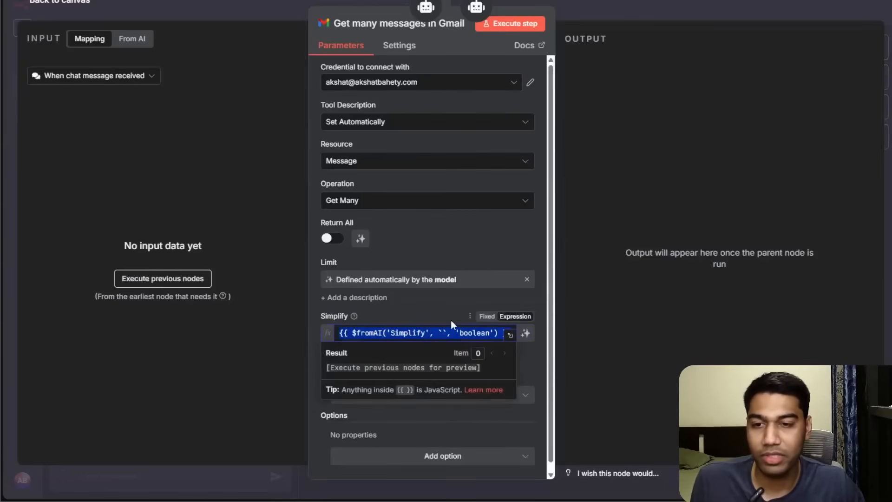
pyautogui.hotkey('ctrl', 'a')
pyautogui.press('BackSpace')
pyautogui.click(453, 324)
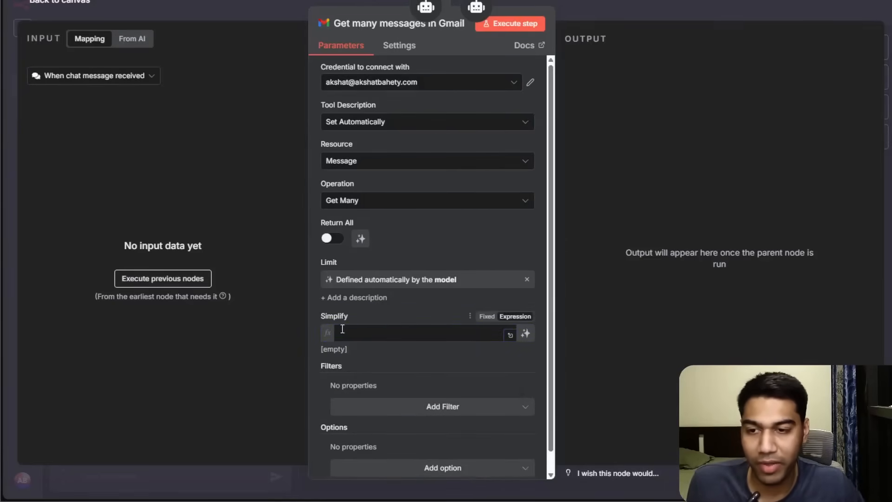
pyautogui.click(487, 316)
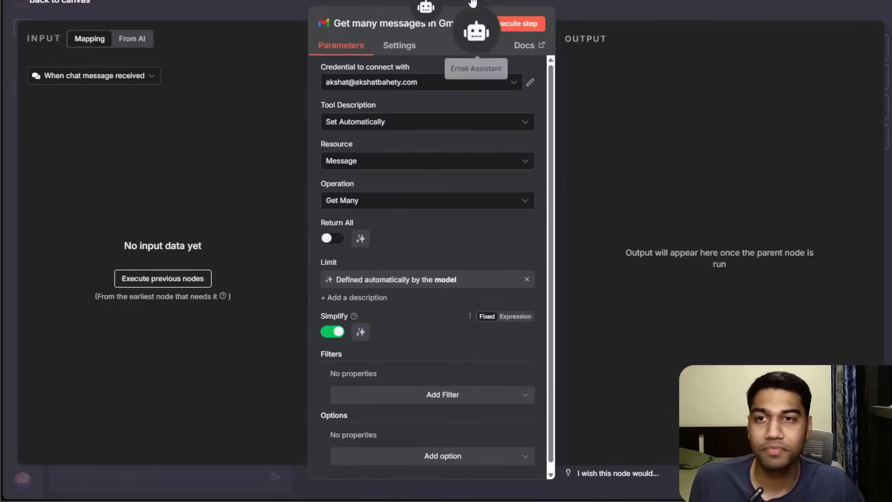
pyautogui.click(654, 2)
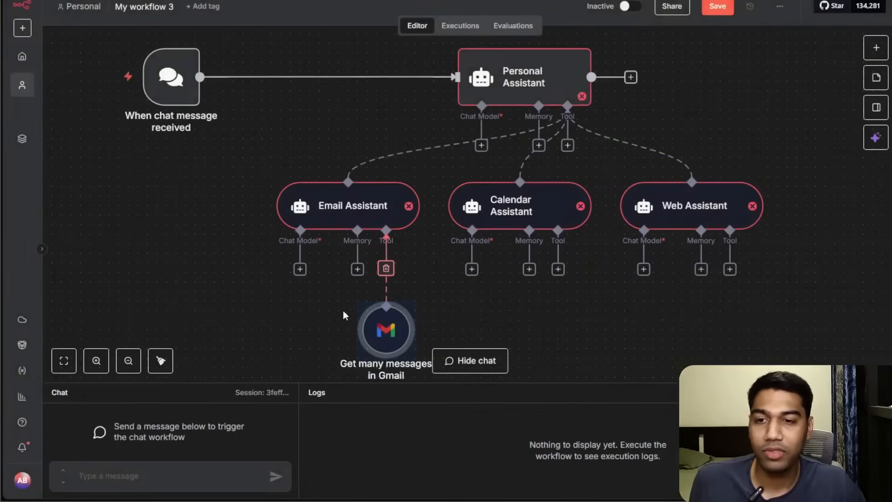
# Attach a second Gmail Tool to the Email Assistant that creates a draft, with Subject and Message defined by the model.
pyautogui.moveTo(378, 332); pyautogui.dragTo(465, 324)
pyautogui.click(386, 270)
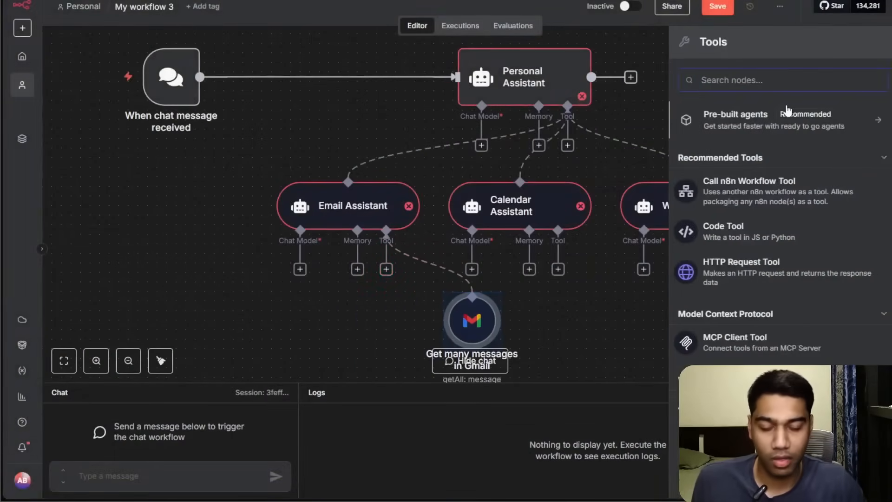
pyautogui.write('gmail')
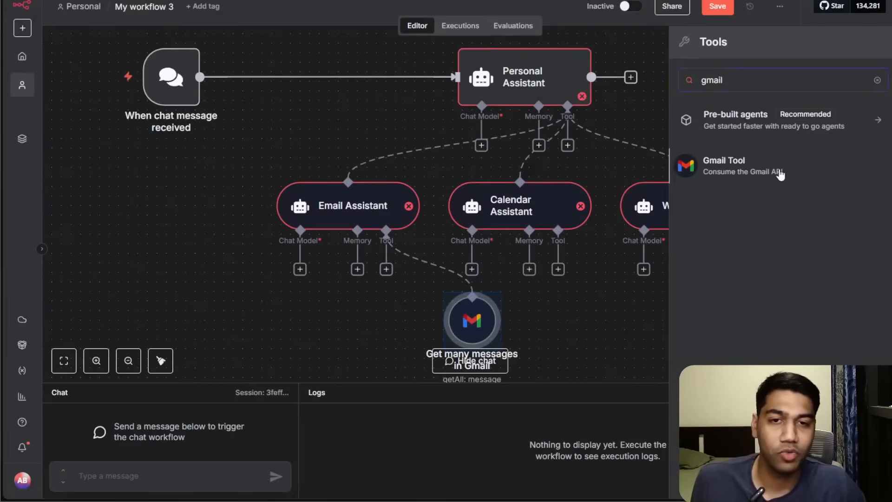
pyautogui.click(781, 174)
pyautogui.click(354, 205)
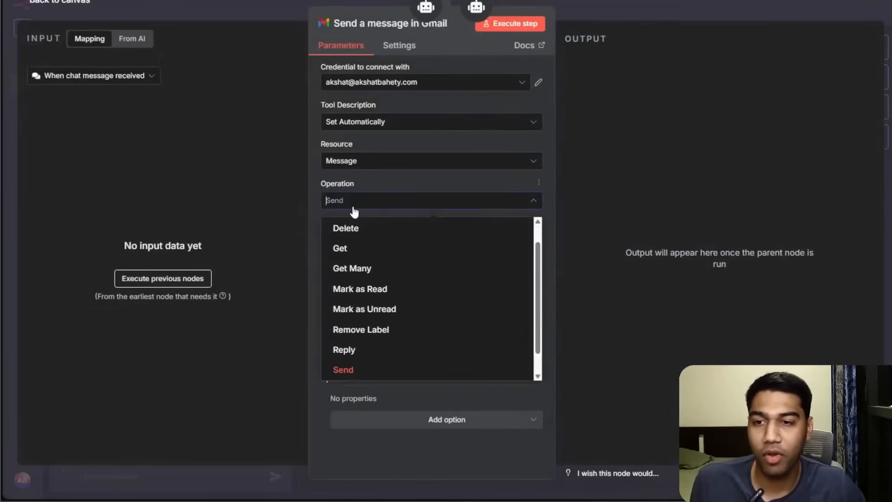
pyautogui.click(366, 171)
pyautogui.click(369, 165)
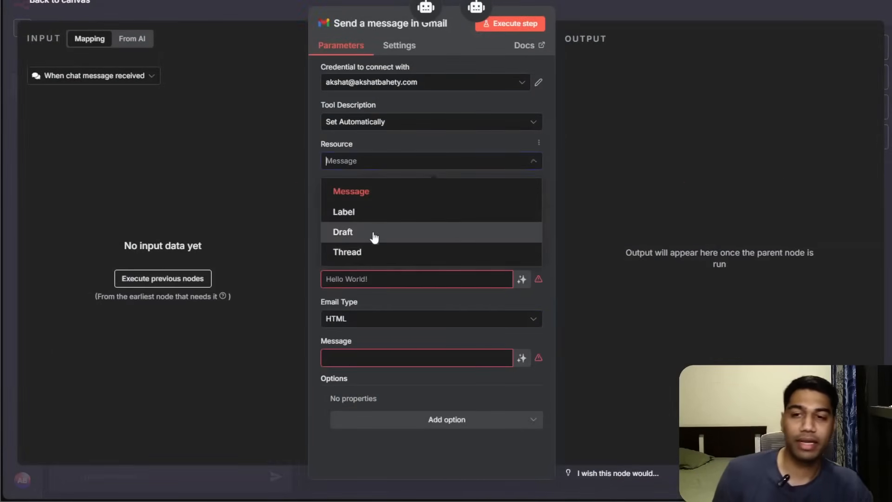
pyautogui.click(376, 235)
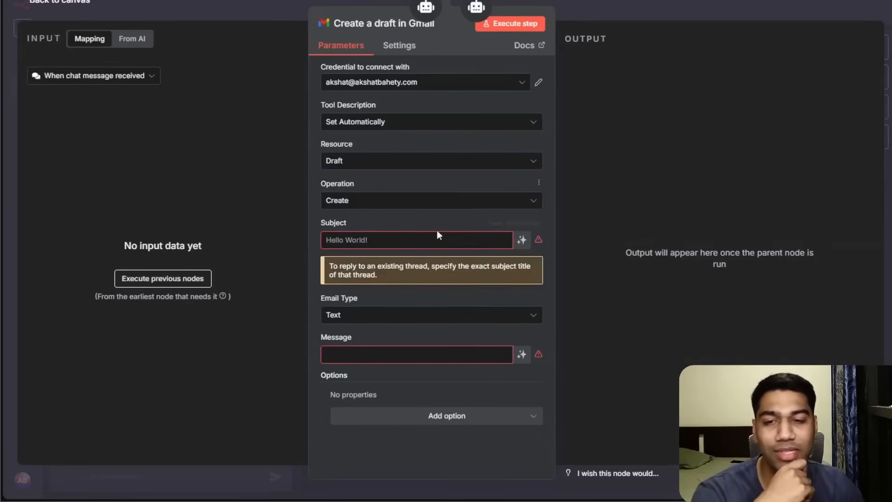
pyautogui.click(522, 240)
pyautogui.click(519, 368)
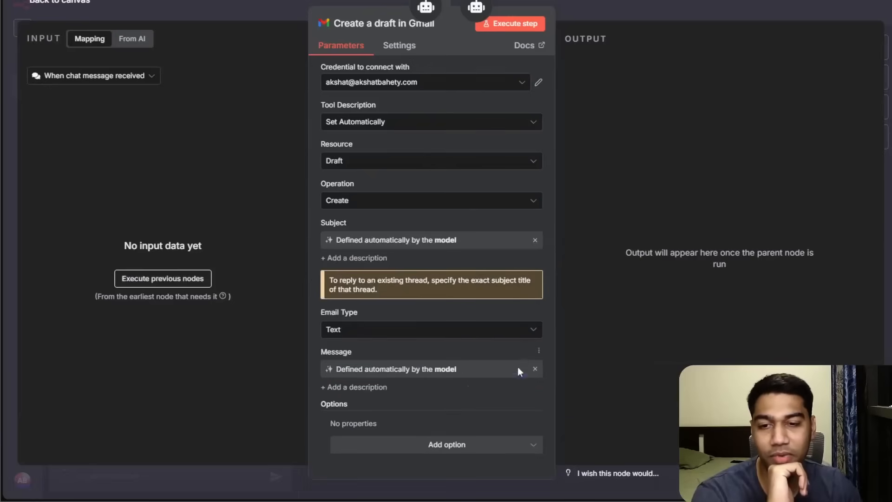
pyautogui.click(606, 17)
# Attach a third Gmail Tool to the Email Assistant with resource Label and operation Create.
pyautogui.moveTo(568, 319); pyautogui.dragTo(715, 197)
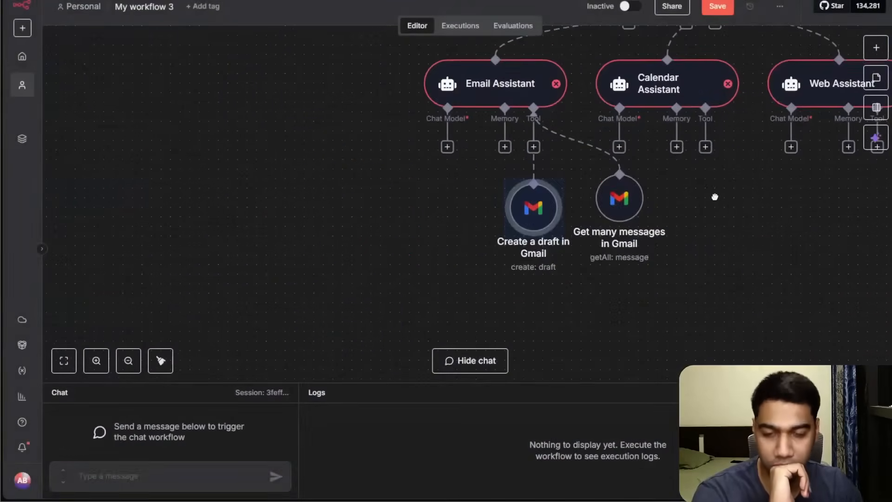
pyautogui.moveTo(615, 273); pyautogui.dragTo(592, 297)
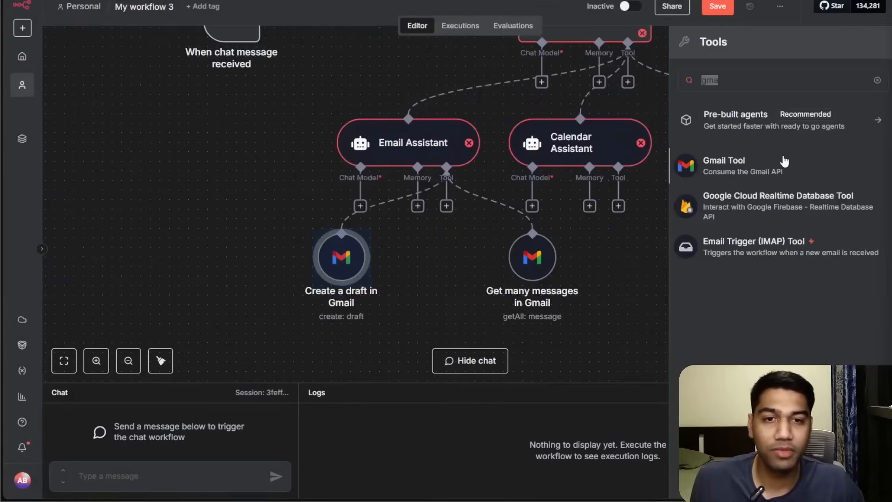
pyautogui.click(734, 161)
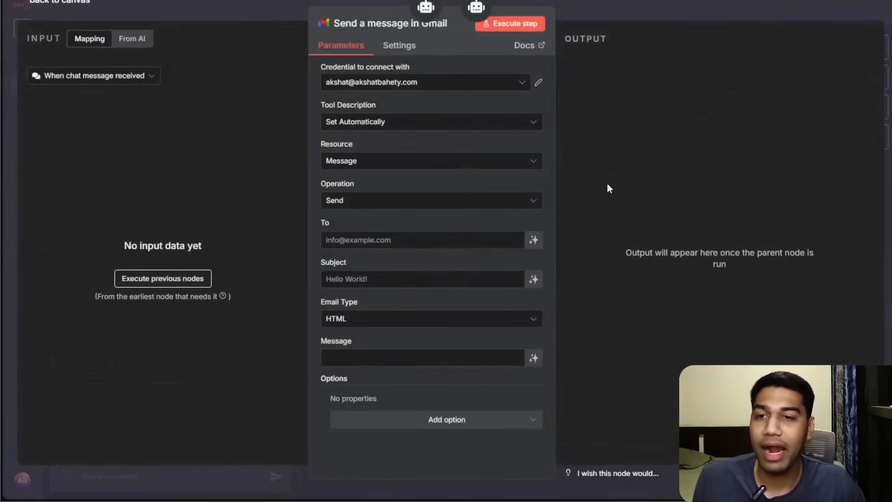
pyautogui.click(405, 164)
pyautogui.click(397, 211)
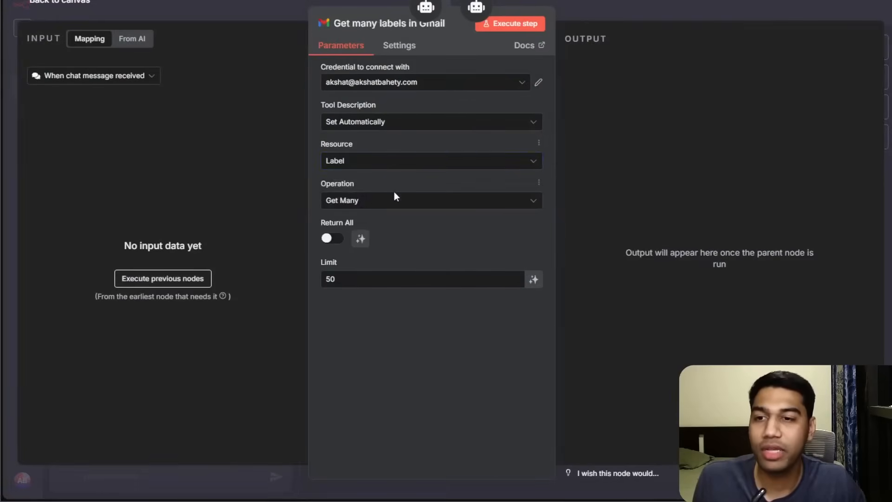
pyautogui.click(374, 201)
pyautogui.click(375, 203)
pyautogui.click(374, 204)
pyautogui.click(366, 246)
pyautogui.click(389, 245)
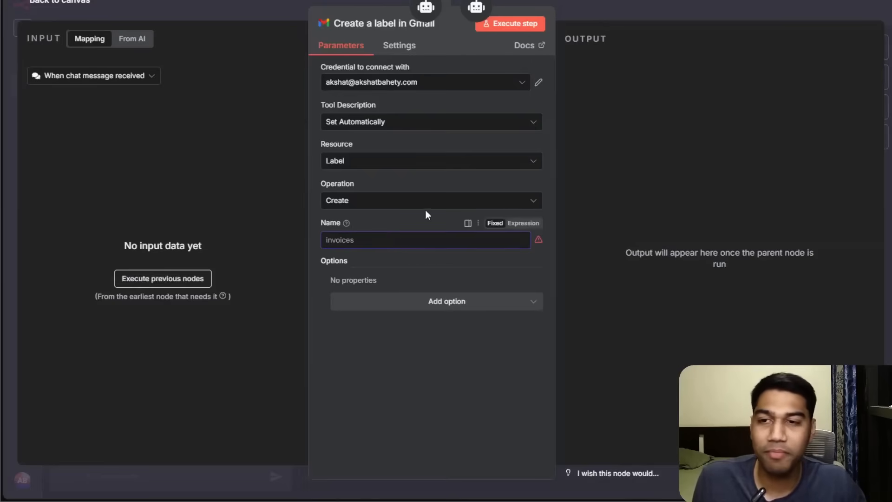
# Set the label Name to the expression {{ $fromAI("label","create a label as required by the user") }} and place the node.
pyautogui.click(660, 31)
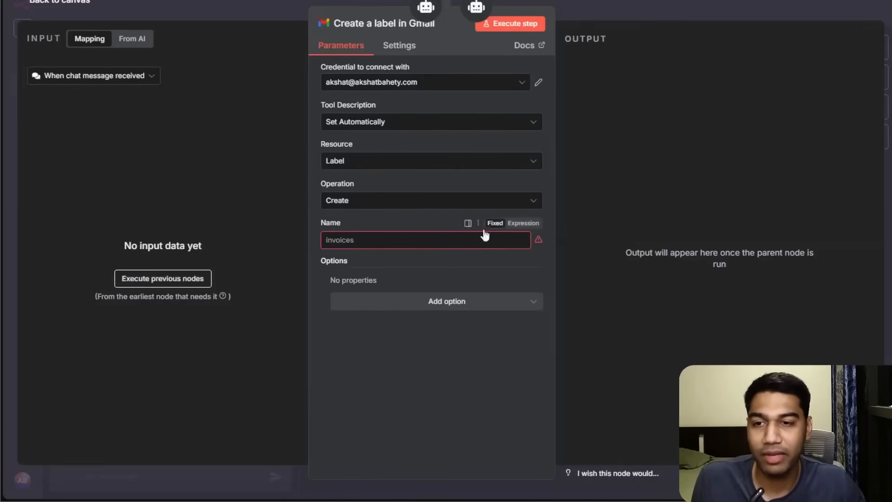
pyautogui.click(443, 248)
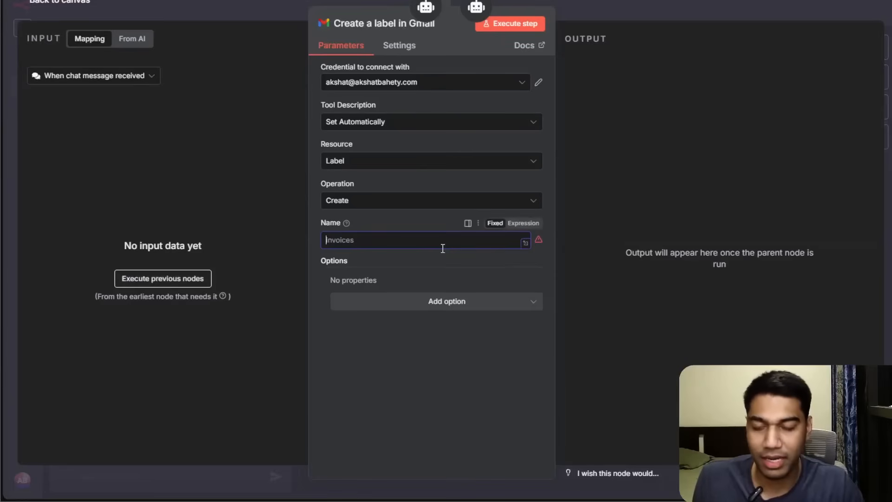
pyautogui.click(527, 224)
pyautogui.click(132, 38)
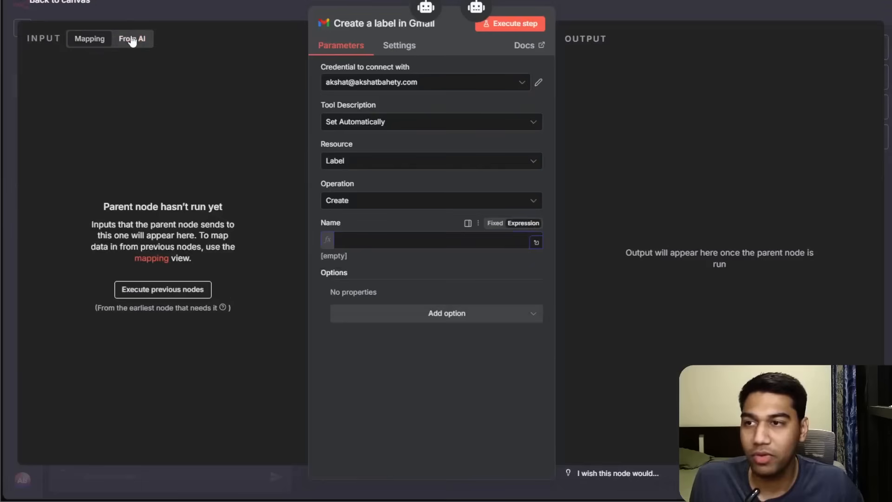
pyautogui.click(439, 238)
pyautogui.write('{{fr')
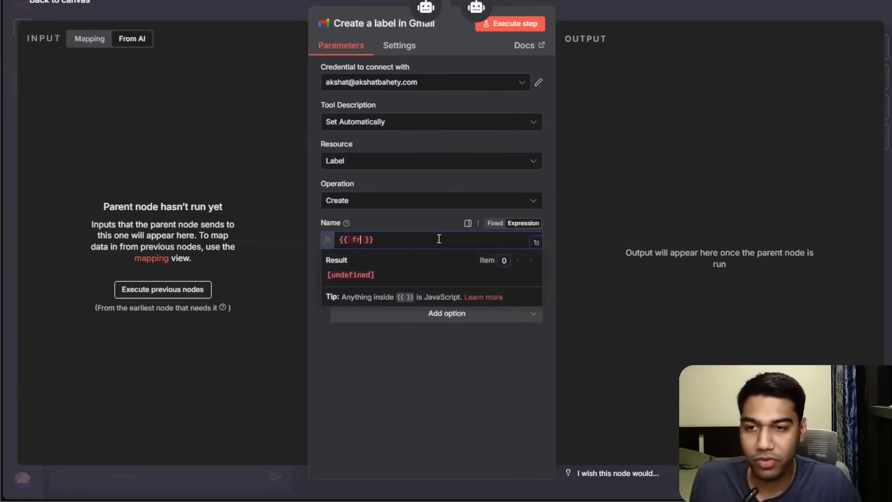
pyautogui.press('BackSpace')
pyautogui.write('$f')
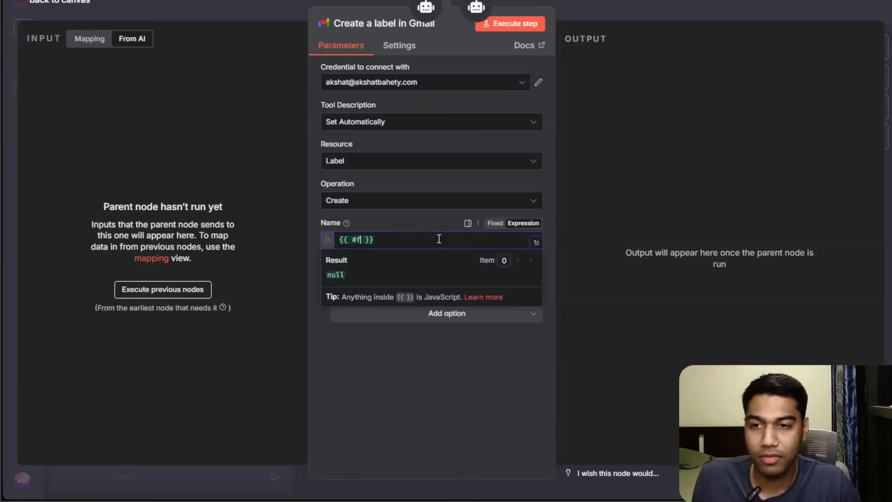
pyautogui.press('BackSpace')
pyautogui.write('$fromAI()')
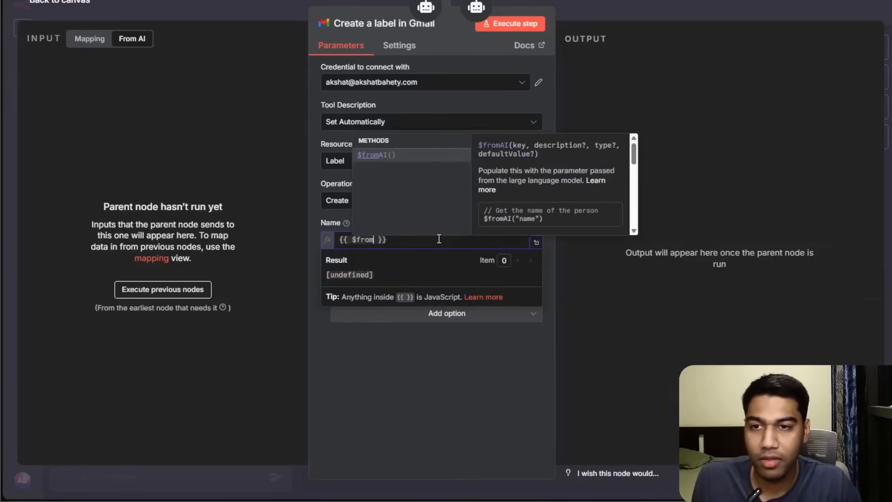
pyautogui.press('Return')
pyautogui.write('"label"')
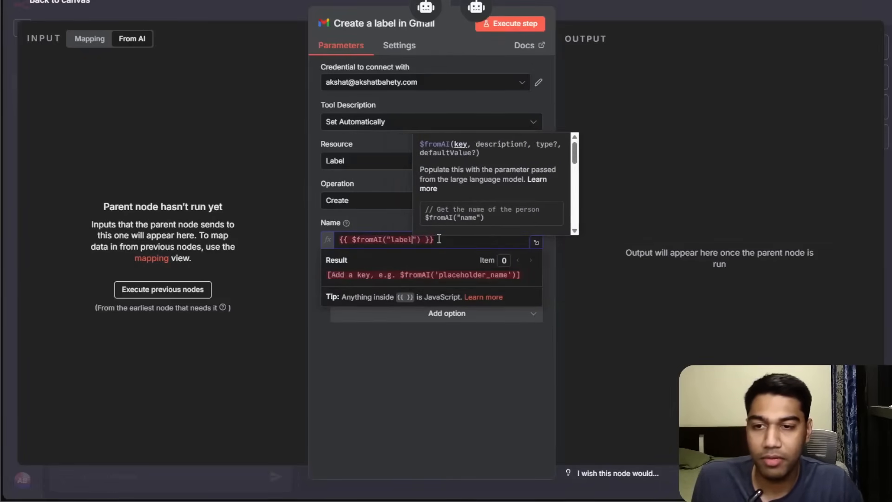
pyautogui.write(',"cre')
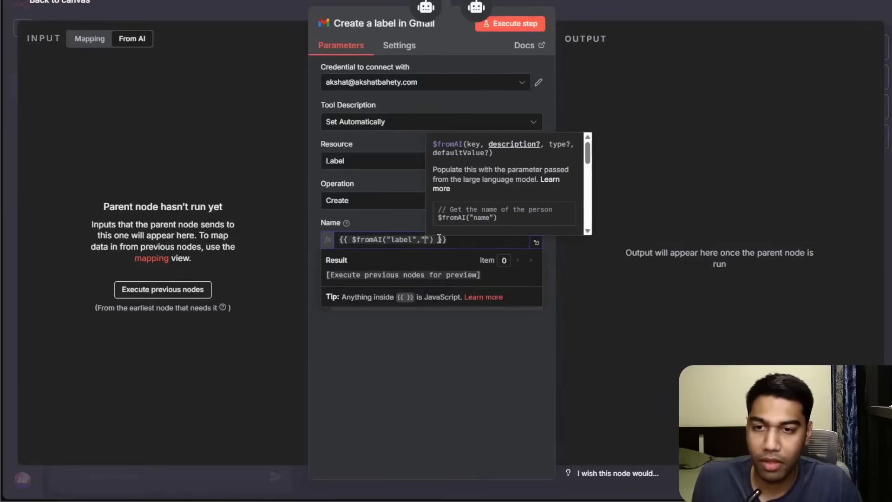
pyautogui.write('ate a la')
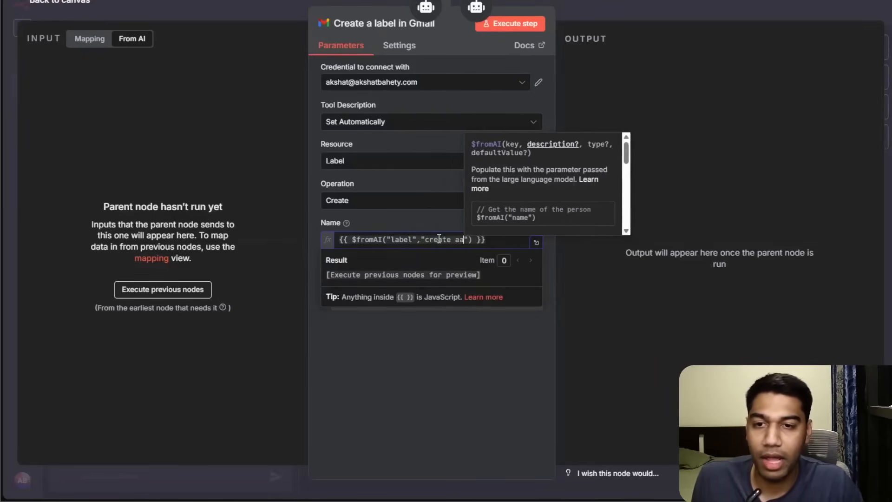
pyautogui.write('bel as required ')
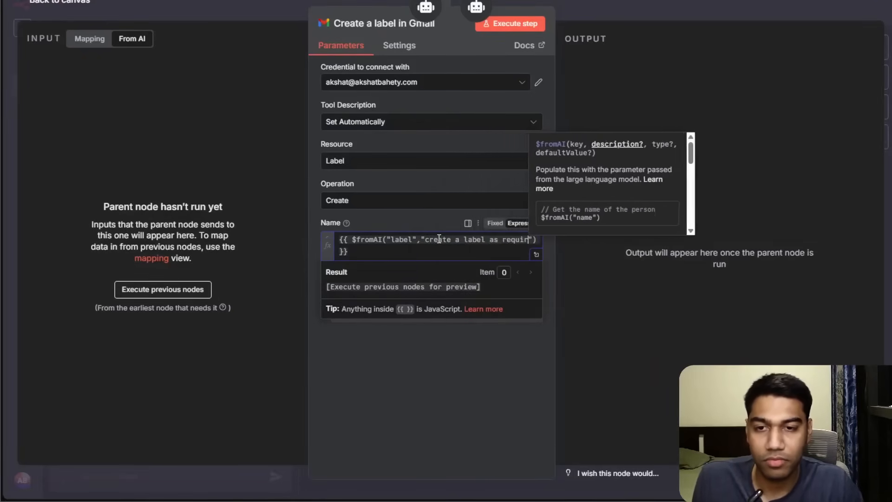
pyautogui.write('by the user')
pyautogui.click(710, 45)
pyautogui.click(699, 14)
pyautogui.moveTo(649, 269); pyautogui.dragTo(753, 251)
# Attach an OpenAI Chat Model to the Email Assistant using the n8n Demo credential and model gpt-5-mini.
pyautogui.moveTo(340, 109); pyautogui.dragTo(338, 225)
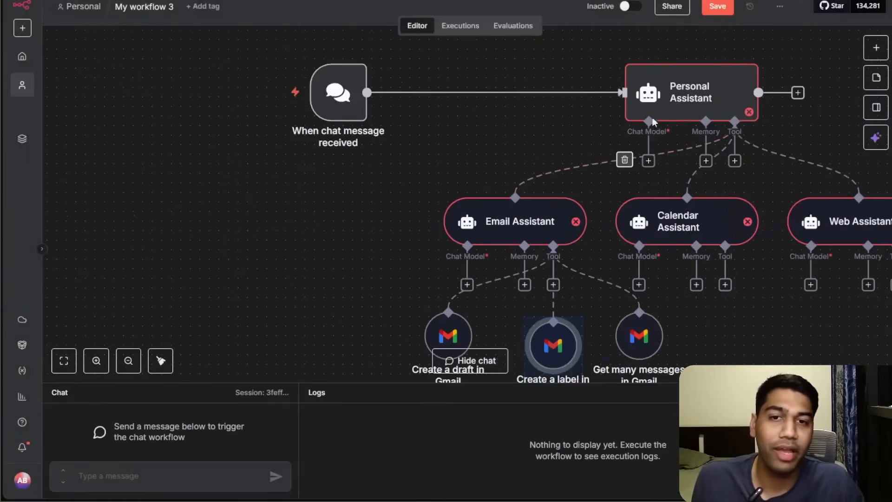
pyautogui.click(468, 283)
pyautogui.click(356, 242)
pyautogui.moveTo(648, 162); pyautogui.dragTo(380, 188)
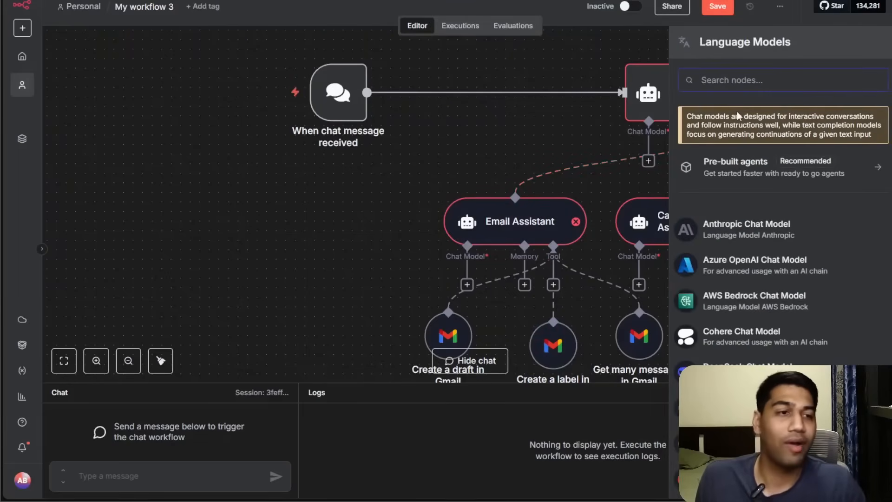
pyautogui.write('open')
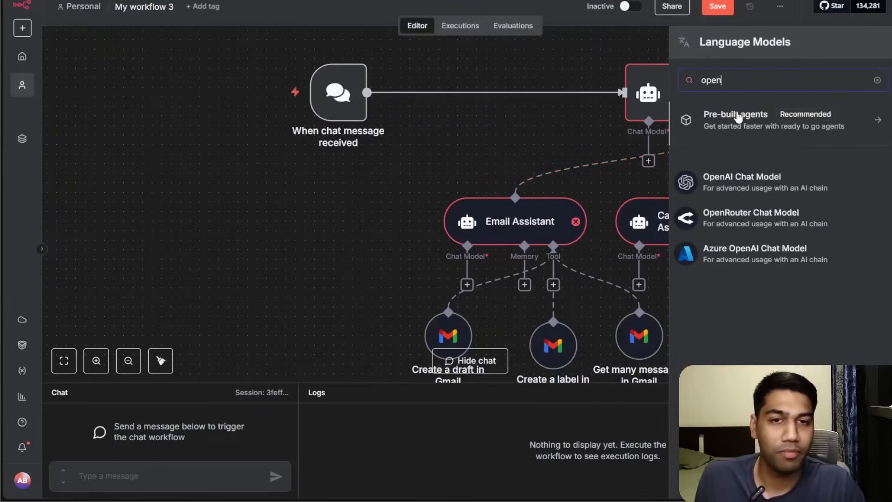
pyautogui.click(733, 175)
pyautogui.click(401, 82)
pyautogui.click(392, 108)
pyautogui.click(388, 121)
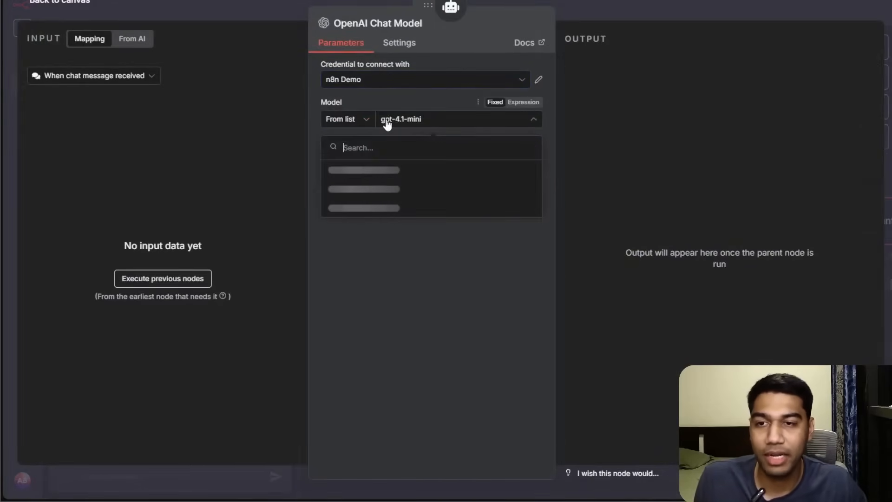
pyautogui.write('gpt-5 mini')
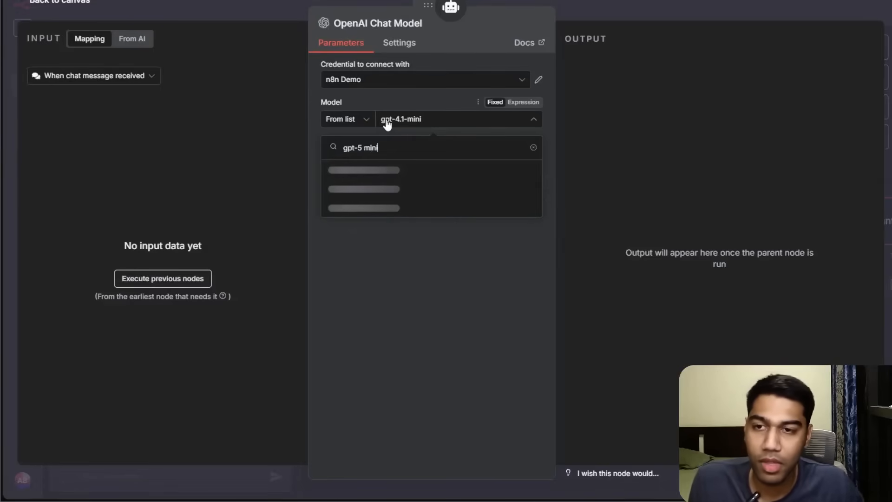
pyautogui.press('BackSpace')
pyautogui.press('BackSpace')
pyautogui.press('BackSpace')
pyautogui.press('BackSpace')
pyautogui.press('BackSpace')
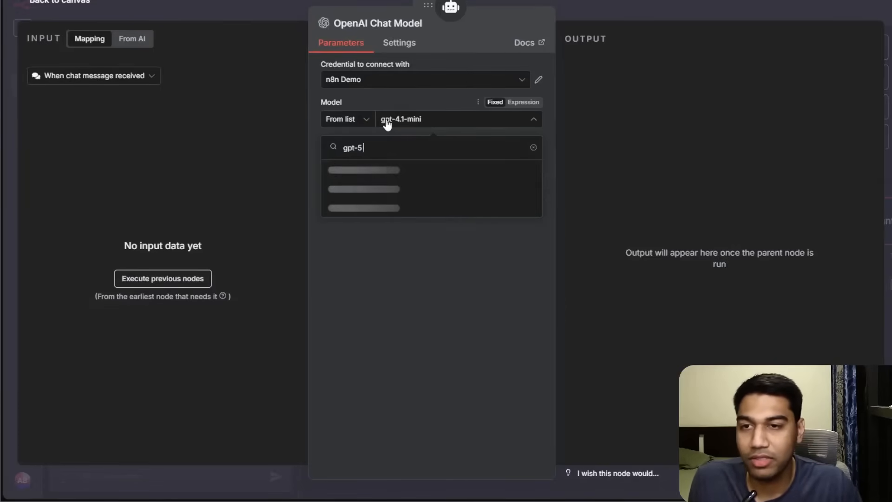
pyautogui.write('-mini')
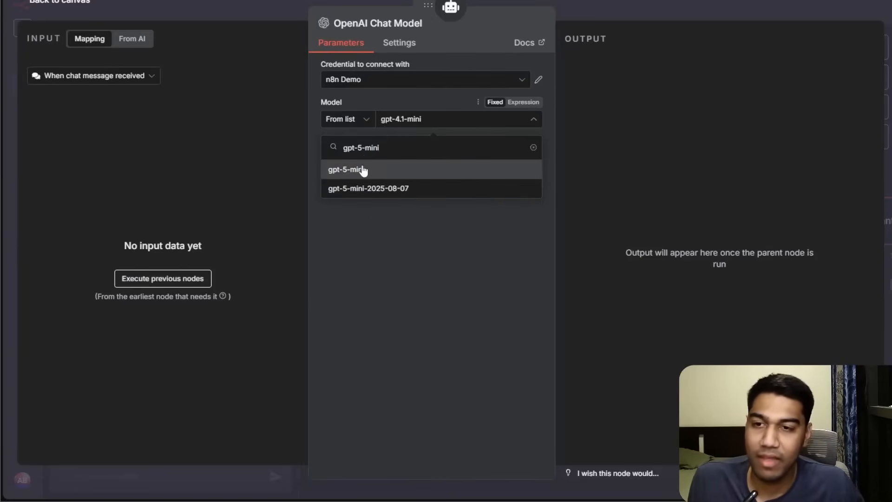
pyautogui.click(362, 171)
pyautogui.click(623, 5)
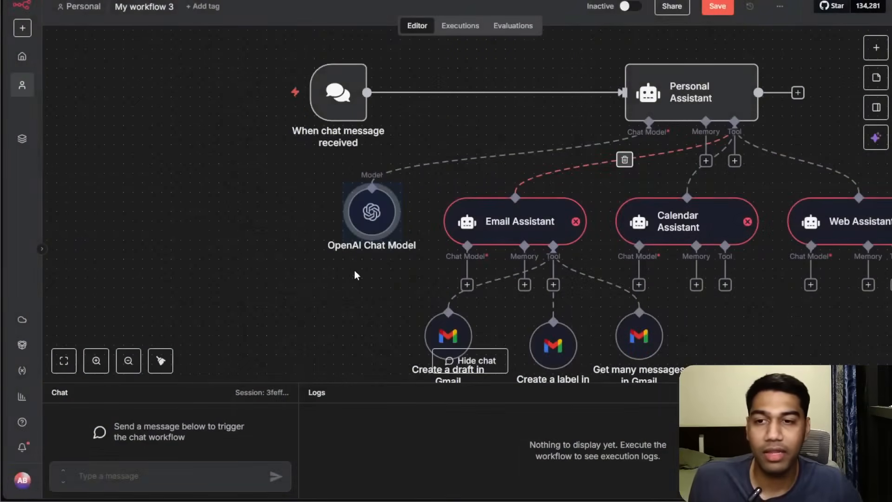
# Connect the OpenAI Chat Model to the Chat Model inputs of the Email, Calendar and Web Assistants.
pyautogui.moveTo(300, 278); pyautogui.dragTo(223, 223)
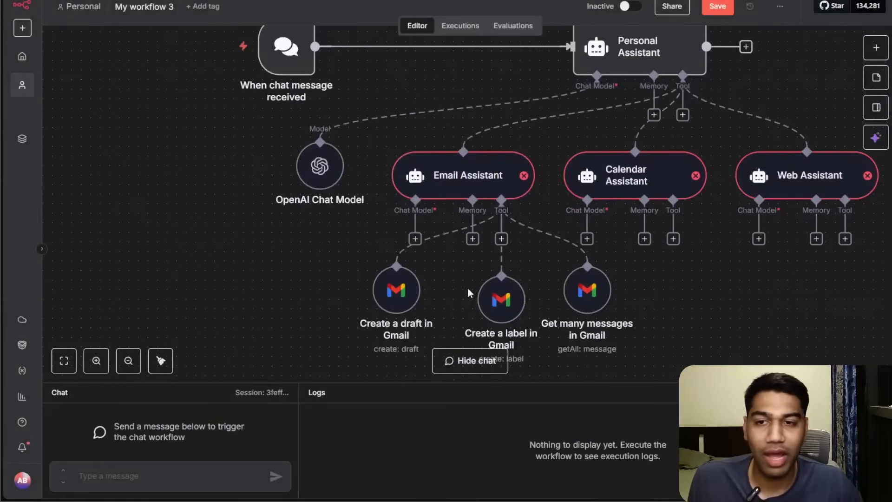
pyautogui.moveTo(411, 245); pyautogui.dragTo(321, 141)
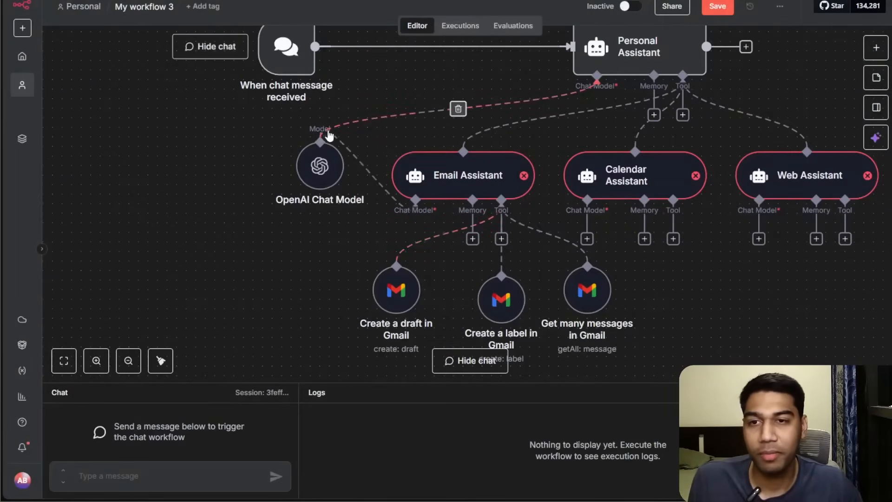
pyautogui.moveTo(593, 242); pyautogui.dragTo(319, 139)
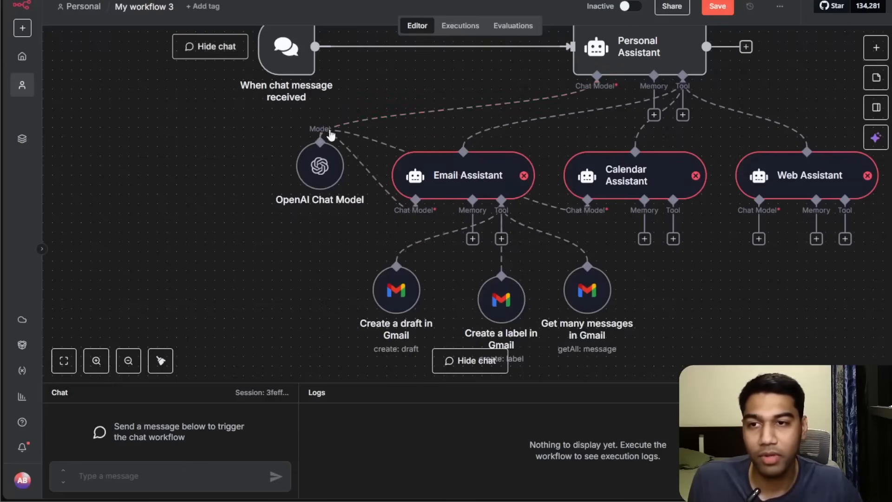
pyautogui.moveTo(758, 239); pyautogui.dragTo(321, 139)
# Tidy up the workflow layout on the canvas and briefly open the Email Assistant settings.
pyautogui.moveTo(256, 246); pyautogui.dragTo(182, 216)
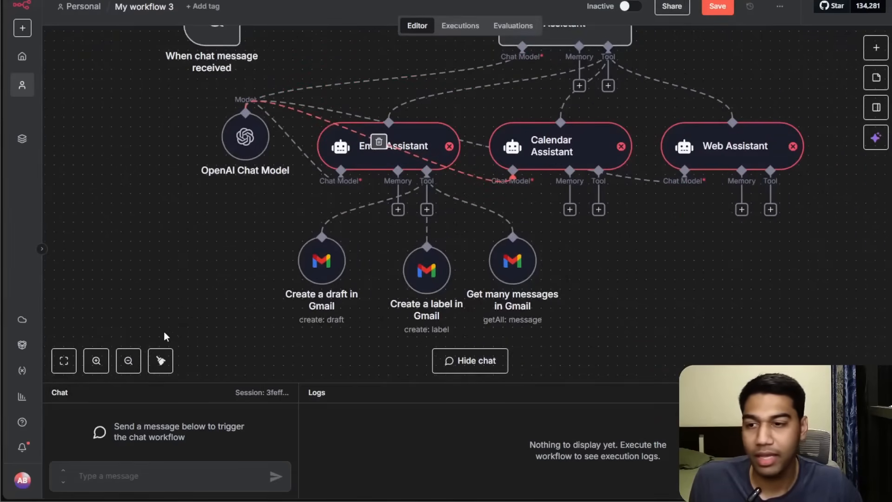
pyautogui.click(160, 360)
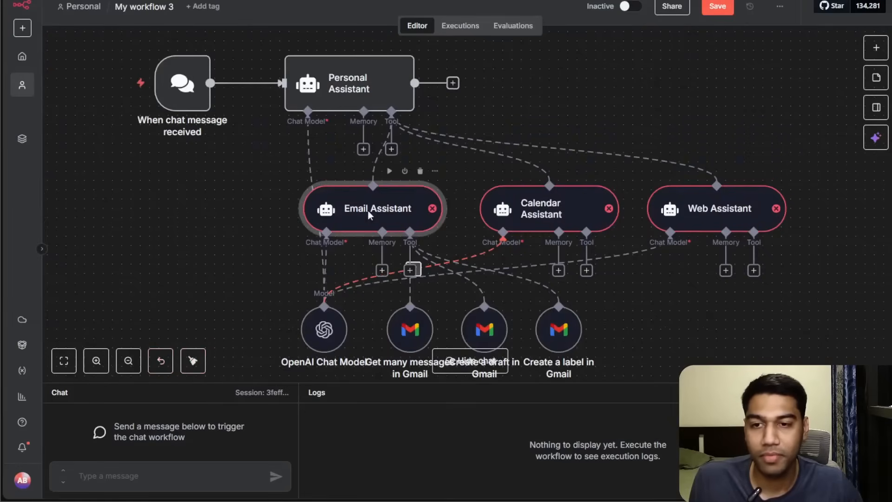
pyautogui.doubleClick(395, 205)
pyautogui.click(441, 144)
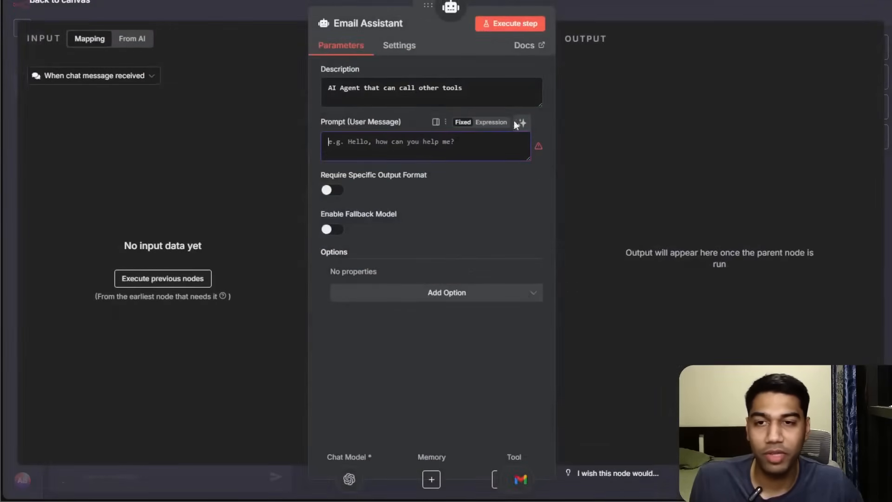
pyautogui.click(601, 23)
# Move the Calendar Assistant to the upper right and the Web Assistant lower down on the canvas.
pyautogui.moveTo(629, 283); pyautogui.dragTo(489, 269)
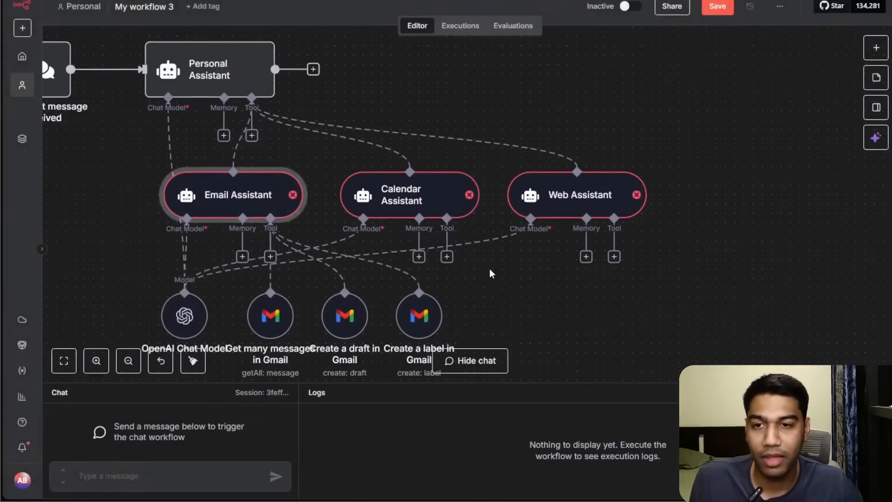
pyautogui.moveTo(420, 210); pyautogui.dragTo(736, 80)
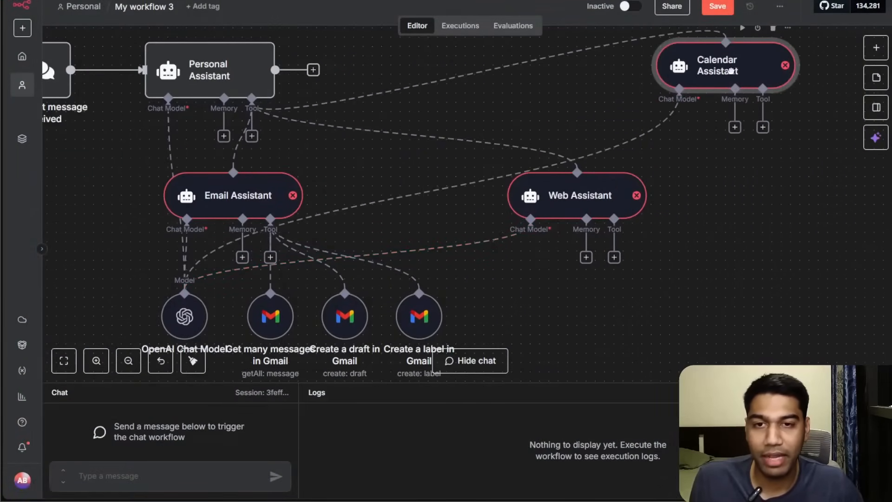
pyautogui.moveTo(597, 199); pyautogui.dragTo(753, 309)
pyautogui.moveTo(808, 192); pyautogui.dragTo(744, 191)
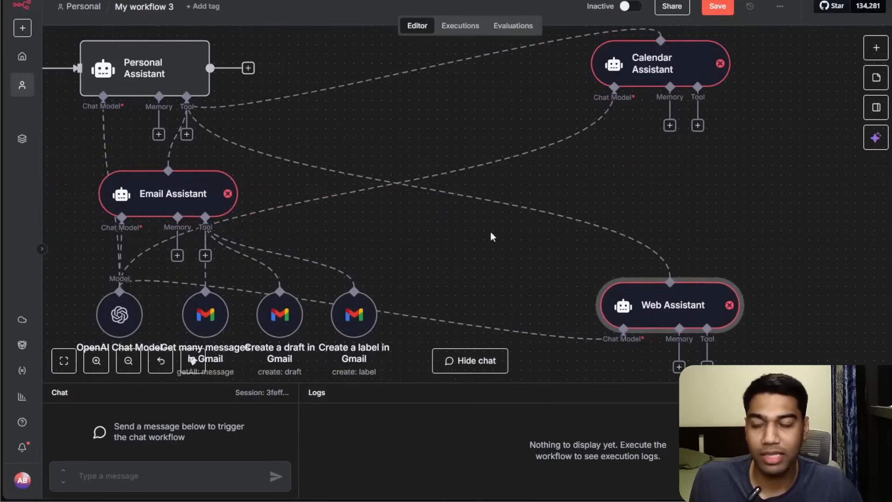
pyautogui.click(130, 365)
pyautogui.click(129, 365)
pyautogui.moveTo(217, 285); pyautogui.dragTo(134, 249)
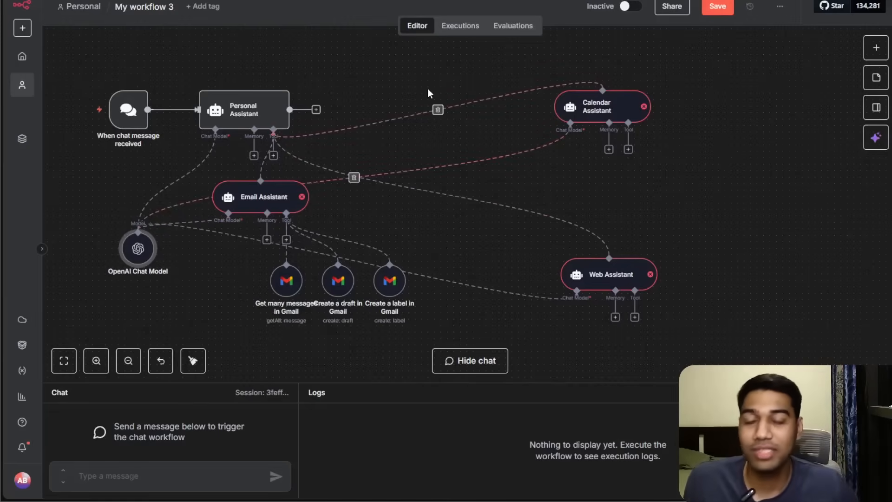
# Move the OpenAI Chat Model above the agents and line up the three Gmail tools under the Email Assistant.
pyautogui.moveTo(138, 249); pyautogui.dragTo(464, 74)
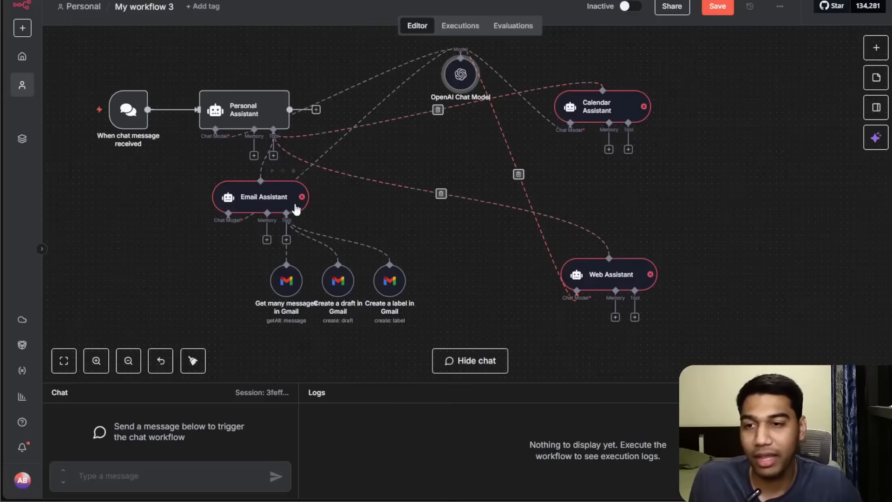
pyautogui.moveTo(282, 289); pyautogui.dragTo(172, 289)
pyautogui.moveTo(341, 291); pyautogui.dragTo(245, 297)
pyautogui.moveTo(385, 290); pyautogui.dragTo(295, 297)
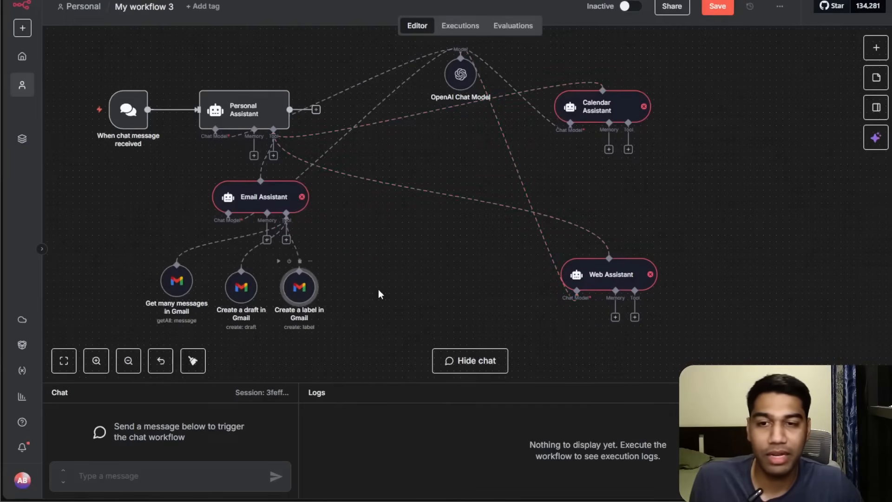
pyautogui.moveTo(599, 120); pyautogui.dragTo(586, 147)
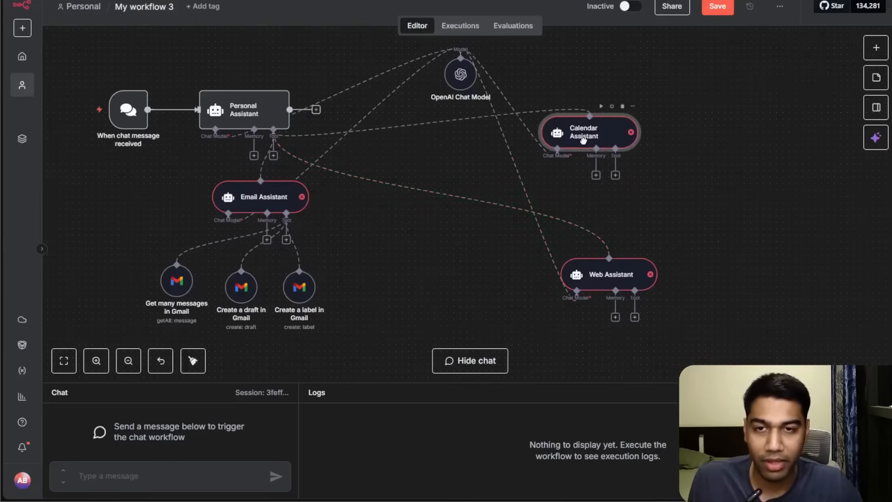
pyautogui.moveTo(458, 81); pyautogui.dragTo(452, 88)
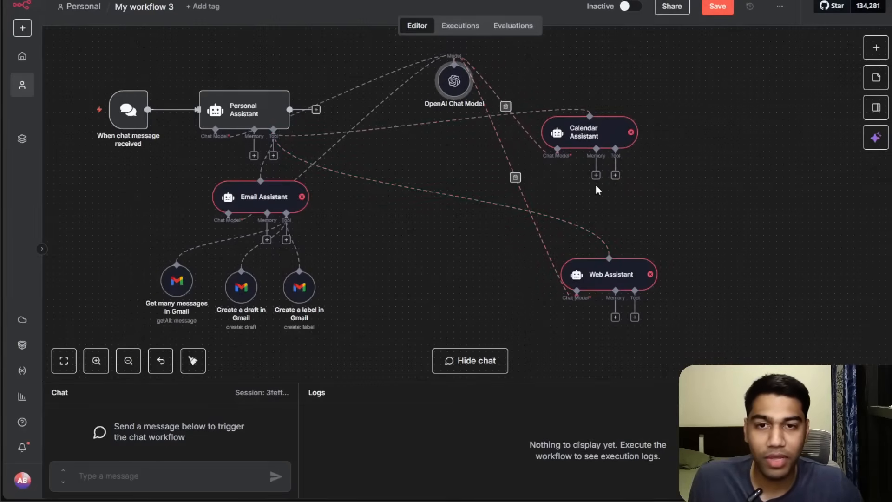
# Attach a Google Calendar Tool to the Calendar Assistant and start creating a new credential for it.
pyautogui.click(615, 175)
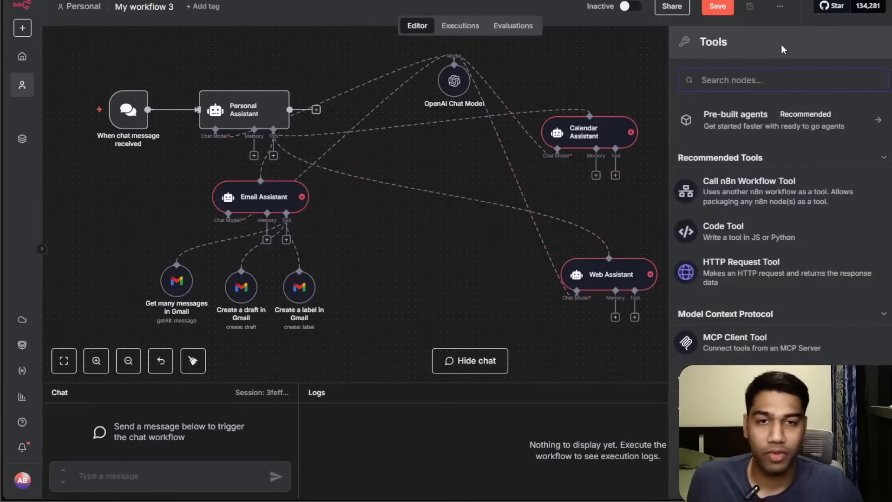
pyautogui.write('calend')
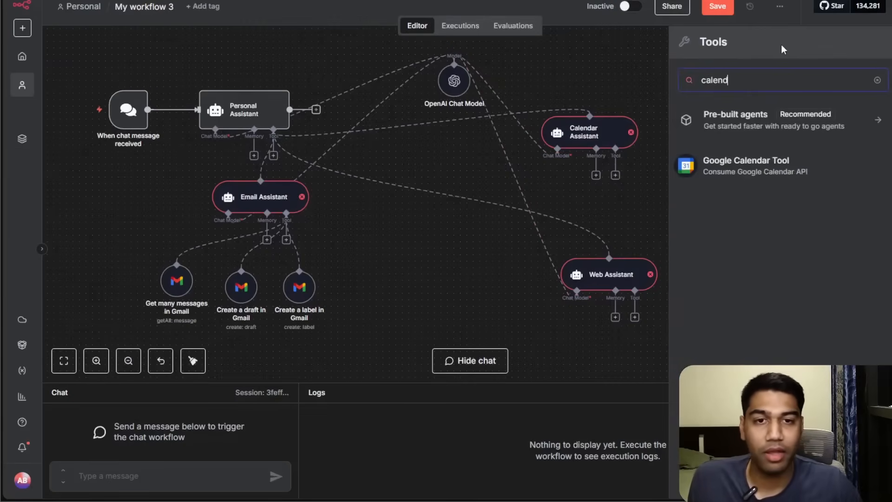
pyautogui.click(761, 164)
pyautogui.click(415, 123)
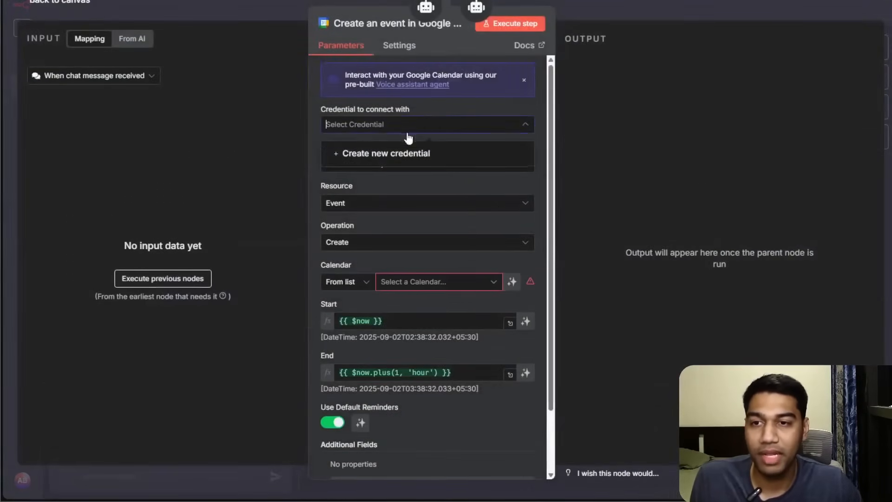
pyautogui.click(409, 153)
# Sign in with the Google work account to connect the Google Calendar credential, then close the credential dialog.
pyautogui.click(350, 118)
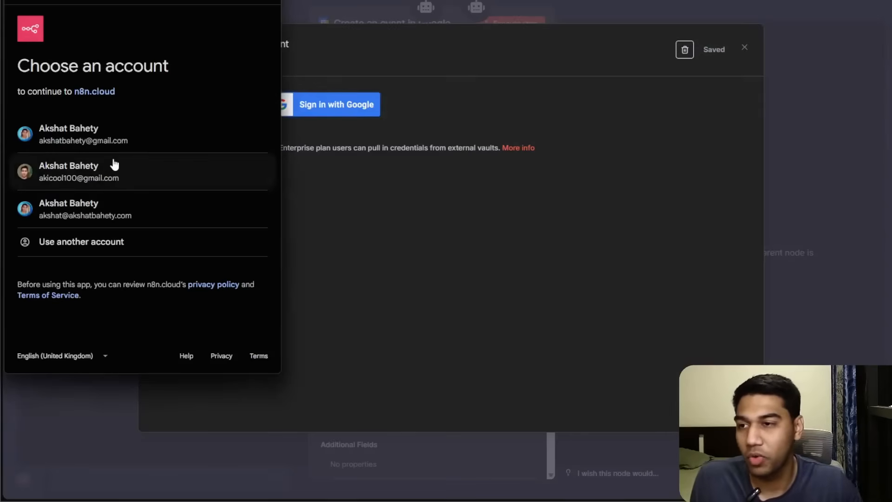
pyautogui.click(104, 214)
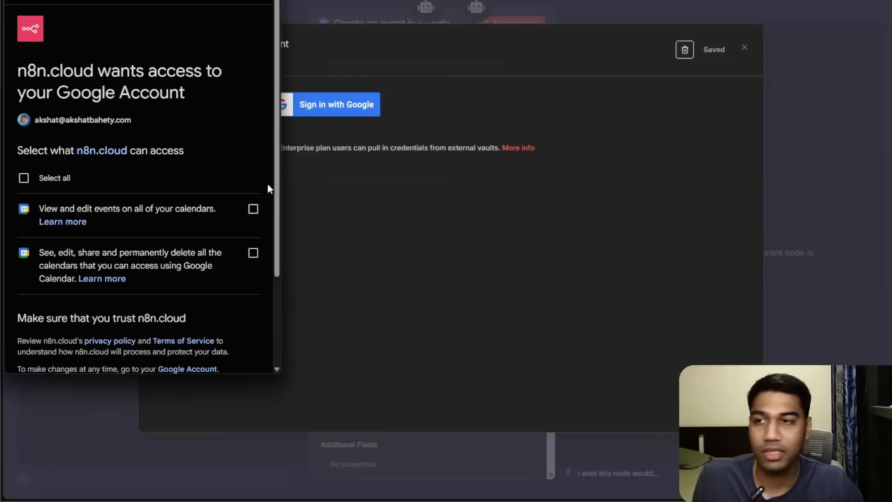
pyautogui.scroll(-3, 175, 138)
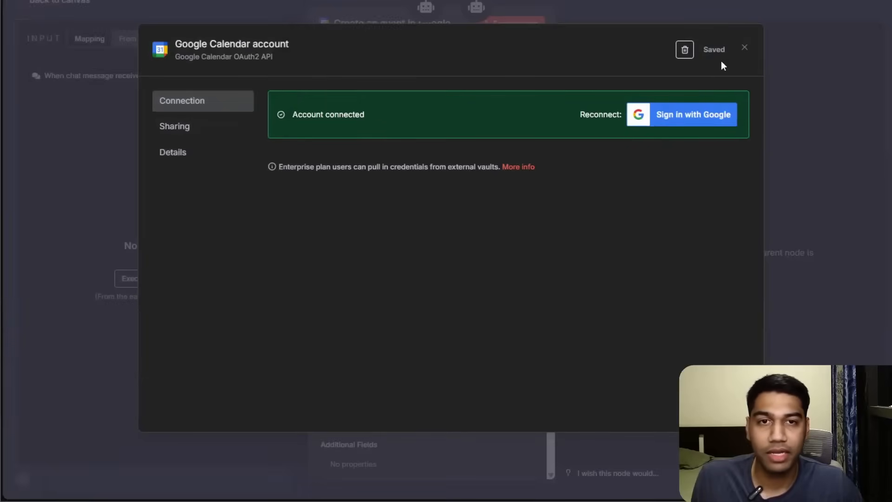
pyautogui.click(746, 49)
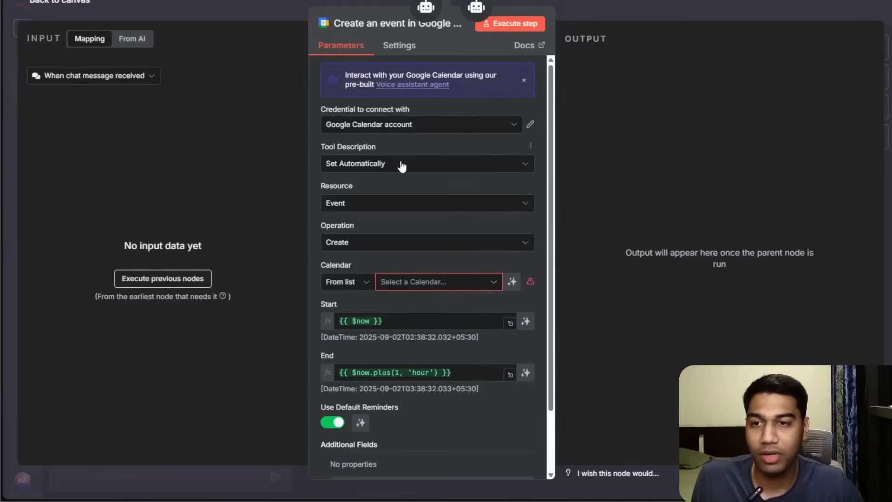
# Pick the work calendar and let the model define the event's Start and End times.
pyautogui.click(474, 282)
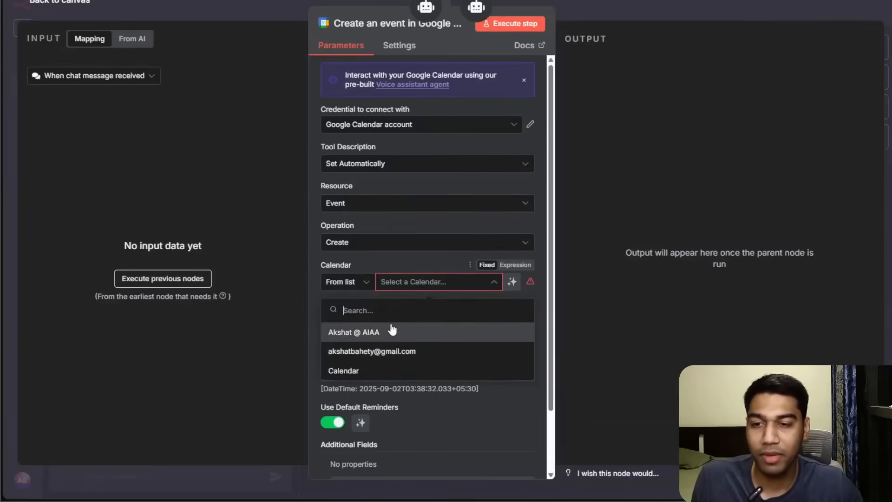
pyautogui.click(393, 331)
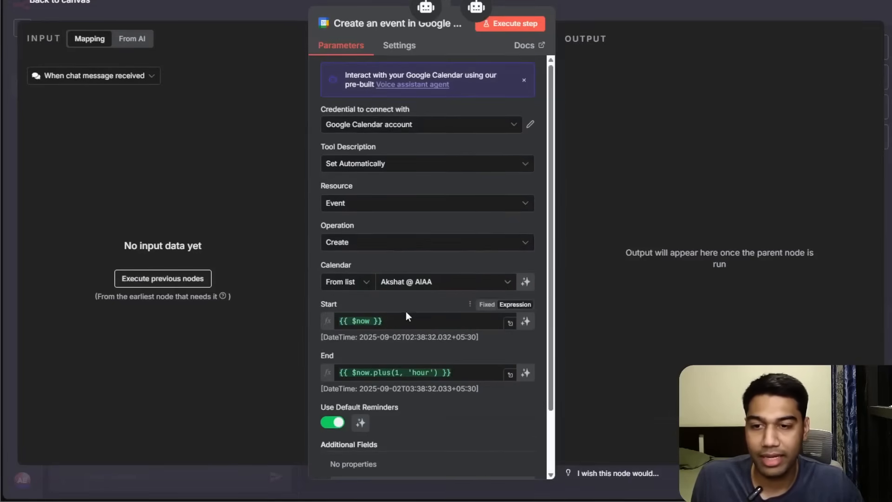
pyautogui.click(424, 319)
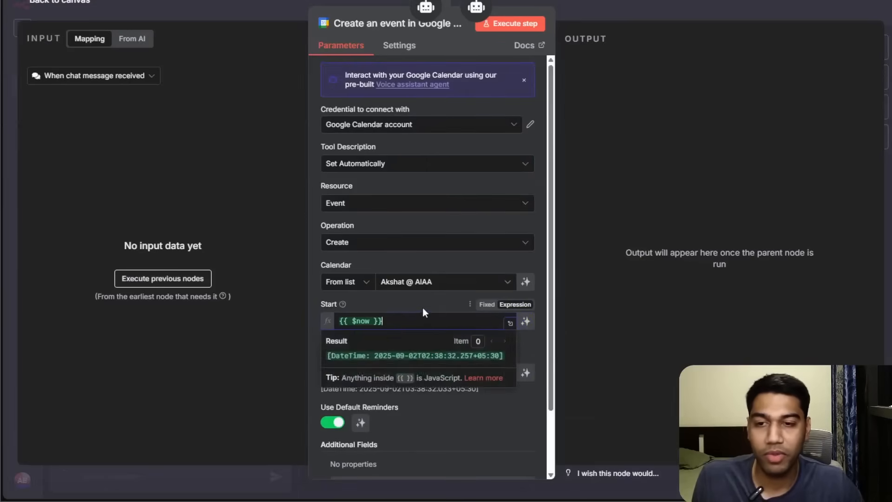
pyautogui.click(527, 320)
pyautogui.click(526, 374)
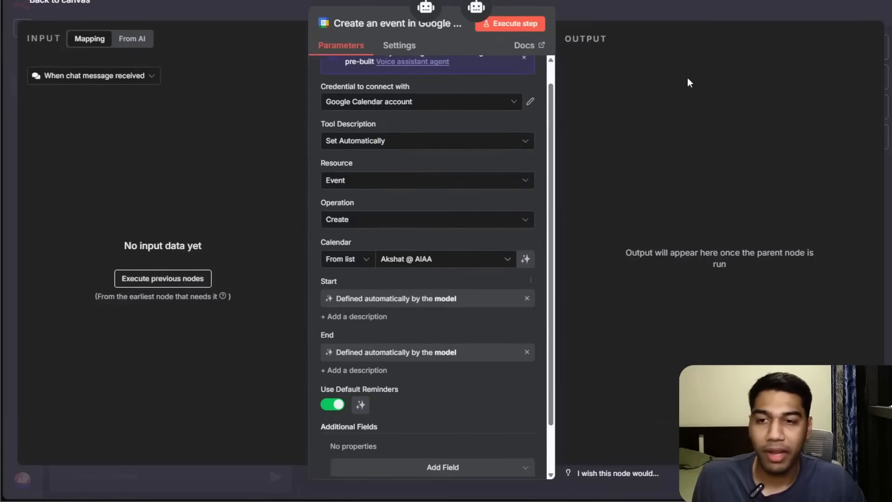
pyautogui.click(648, 10)
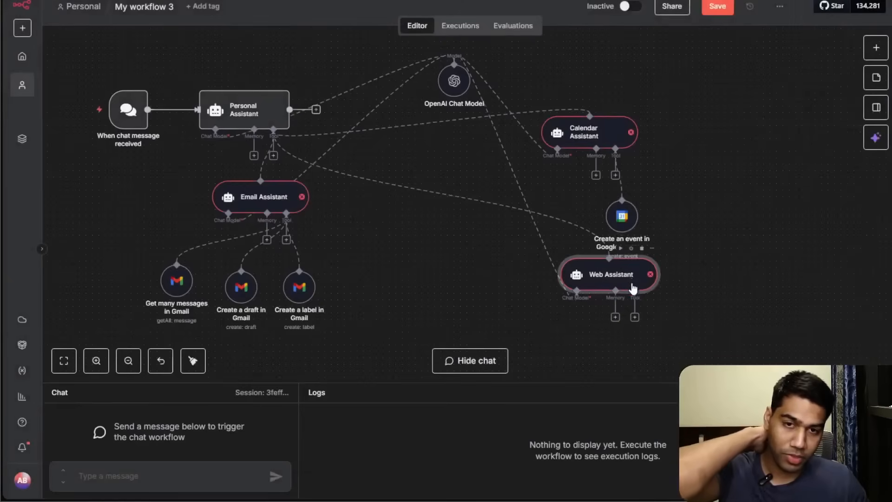
pyautogui.moveTo(633, 284); pyautogui.dragTo(614, 316)
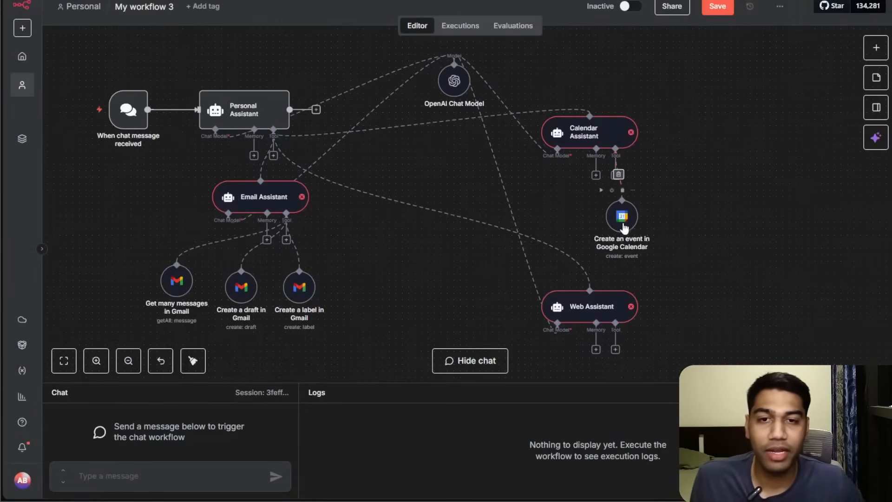
# Move the event-creation tool aside and attach another Google Calendar Tool to the Calendar Assistant.
pyautogui.moveTo(624, 228); pyautogui.dragTo(688, 195)
pyautogui.click(616, 175)
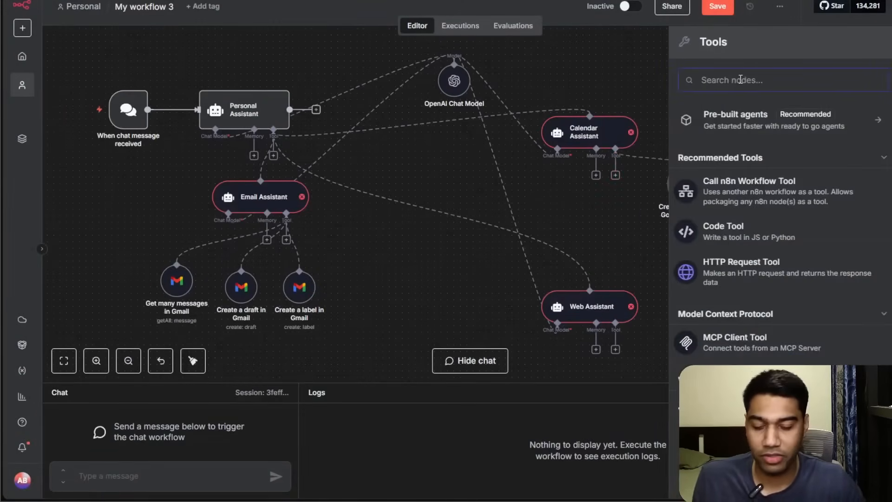
pyautogui.write('gmail')
pyautogui.press('BackSpace')
pyautogui.press('BackSpace')
pyautogui.press('BackSpace')
pyautogui.press('BackSpace')
pyautogui.press('BackSpace')
pyautogui.write('cae')
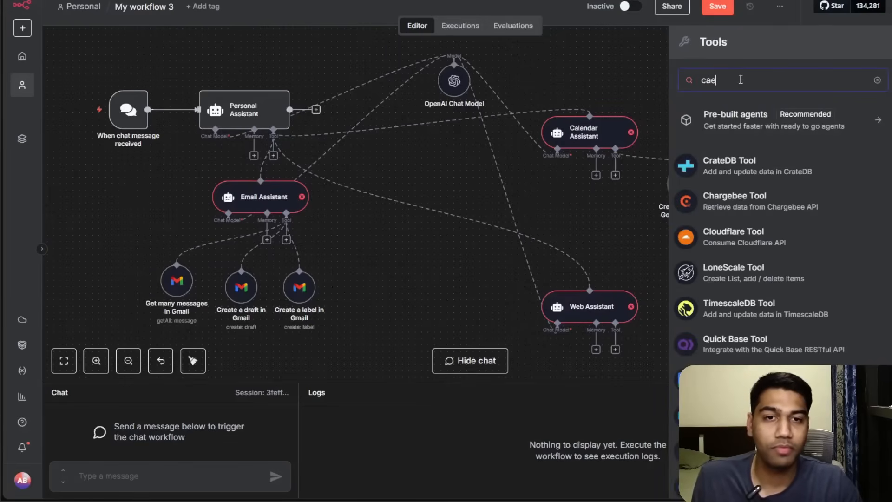
pyautogui.press('BackSpace')
pyautogui.write('len')
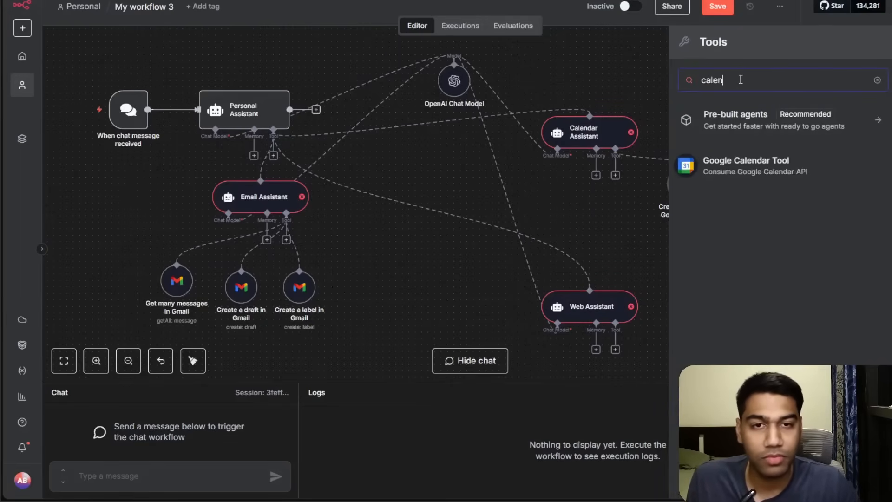
pyautogui.click(714, 172)
# Set the new calendar tool's operation to Get Many and pick the work calendar.
pyautogui.click(381, 242)
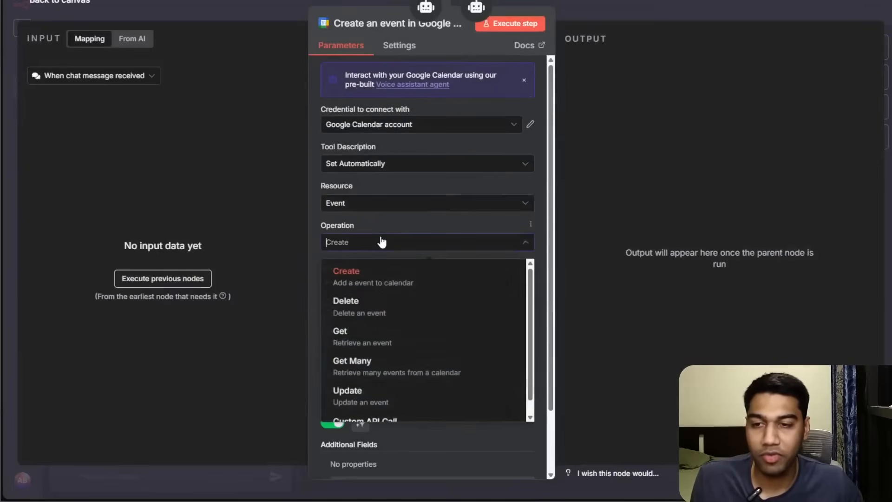
pyautogui.scroll(-1, 367, 308)
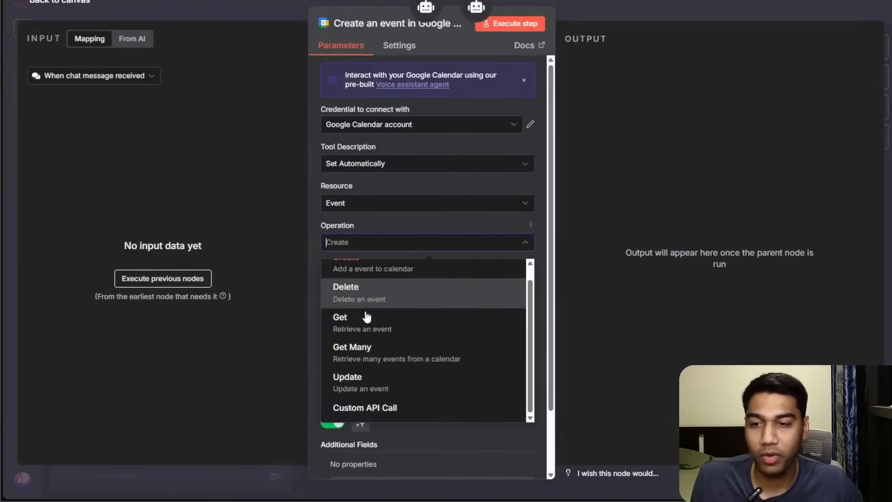
pyautogui.click(366, 354)
pyautogui.scroll(-3, 446, 232)
pyautogui.click(415, 170)
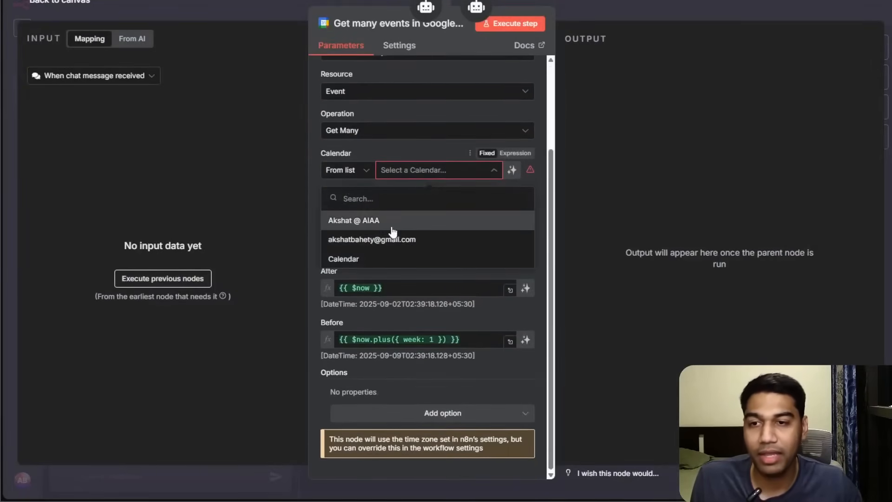
pyautogui.click(389, 223)
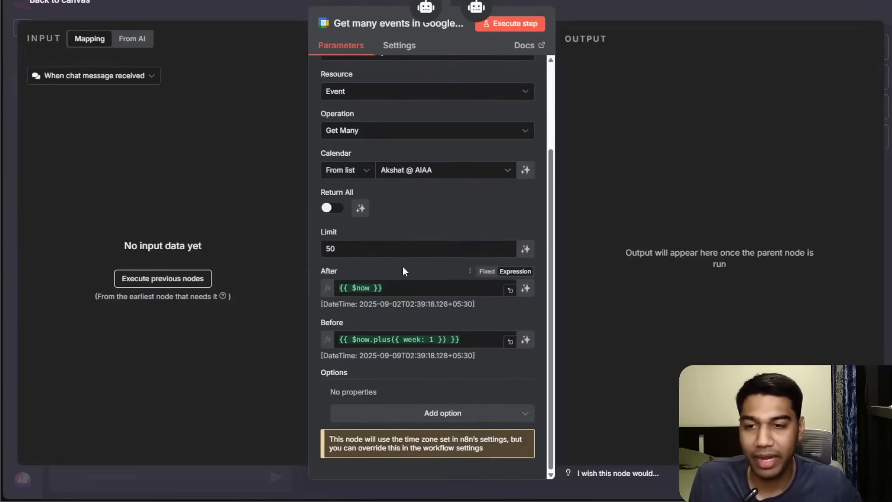
# Let the model define the After and Before times of the event search, then return to the canvas.
pyautogui.click(525, 288)
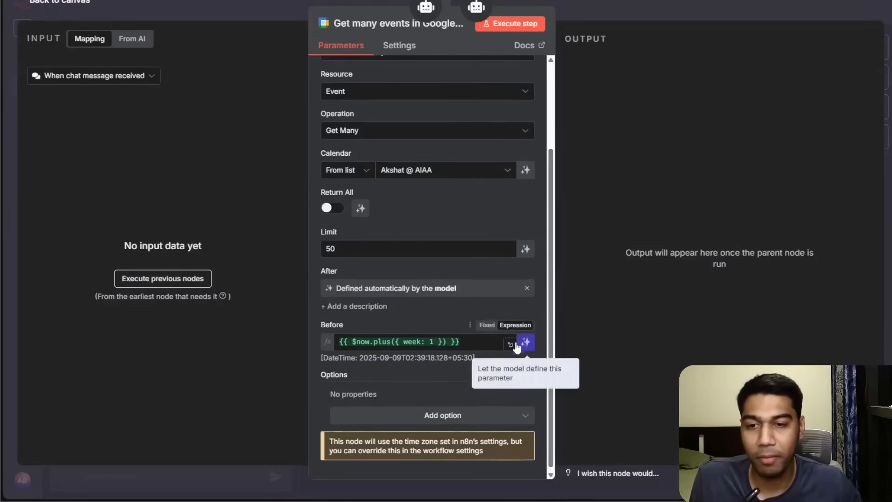
pyautogui.click(523, 344)
pyautogui.scroll(3, 417, 246)
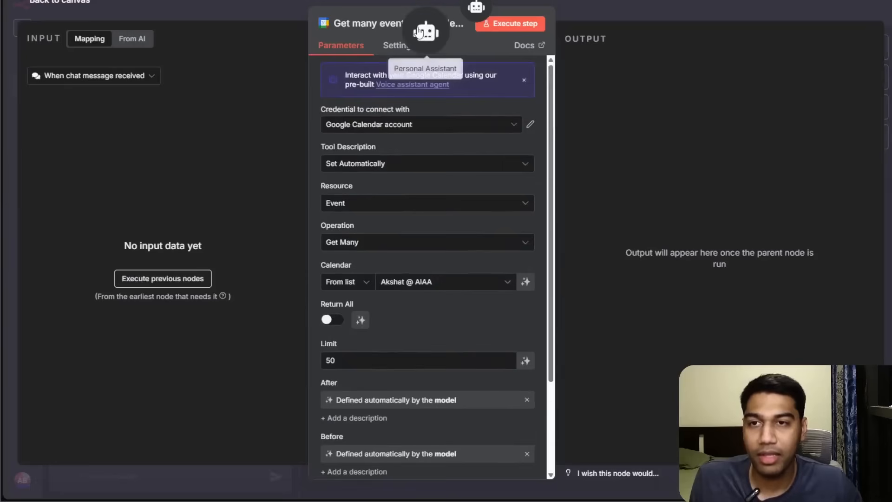
pyautogui.click(599, 21)
# Reposition the Get many events node and attach a third Google Calendar Tool to the Calendar Assistant.
pyautogui.moveTo(652, 248)
pyautogui.mouseDown()
pyautogui.moveTo(630, 228)
pyautogui.moveTo(657, 235)
pyautogui.mouseUp()
pyautogui.click(616, 175)
pyautogui.write('cale')
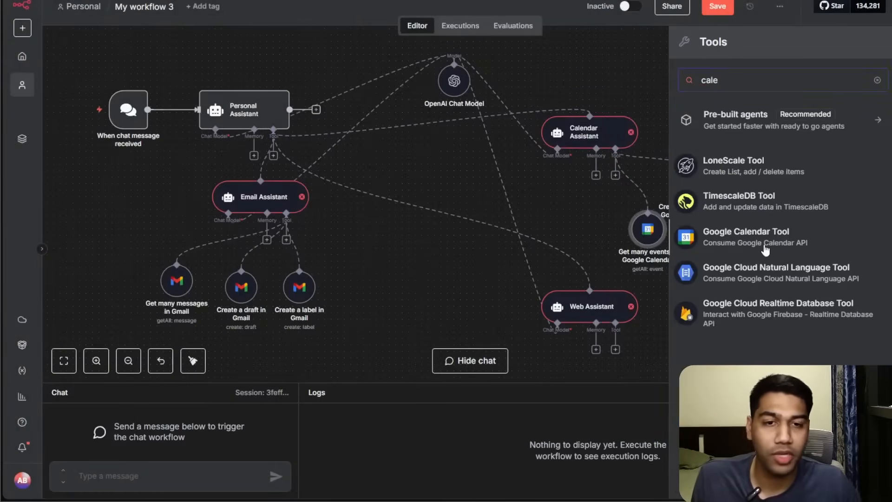
pyautogui.click(766, 250)
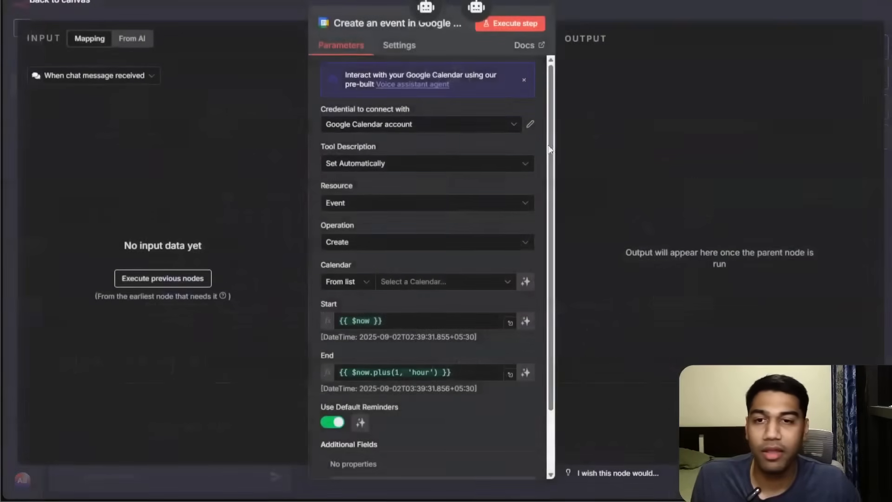
# Set the third calendar tool to Delete, pick the work calendar, and let the model define the Event ID.
pyautogui.click(369, 242)
pyautogui.scroll(-1, 389, 321)
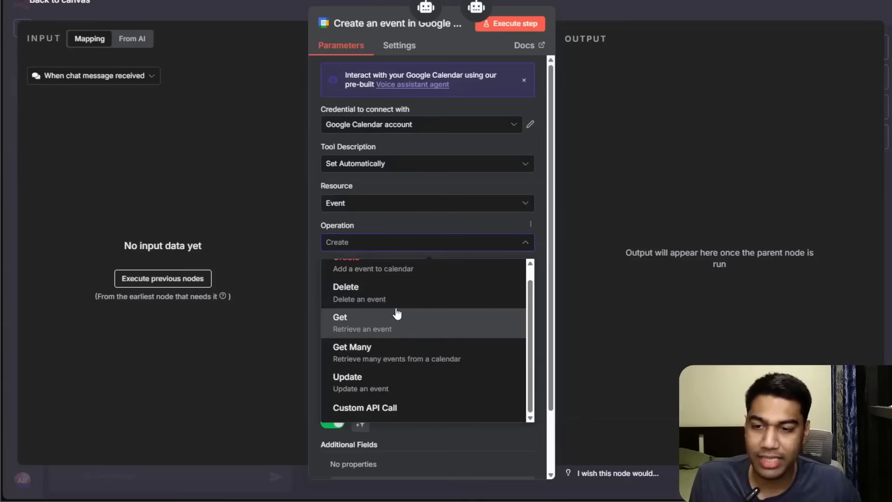
pyautogui.scroll(1, 389, 321)
pyautogui.click(385, 311)
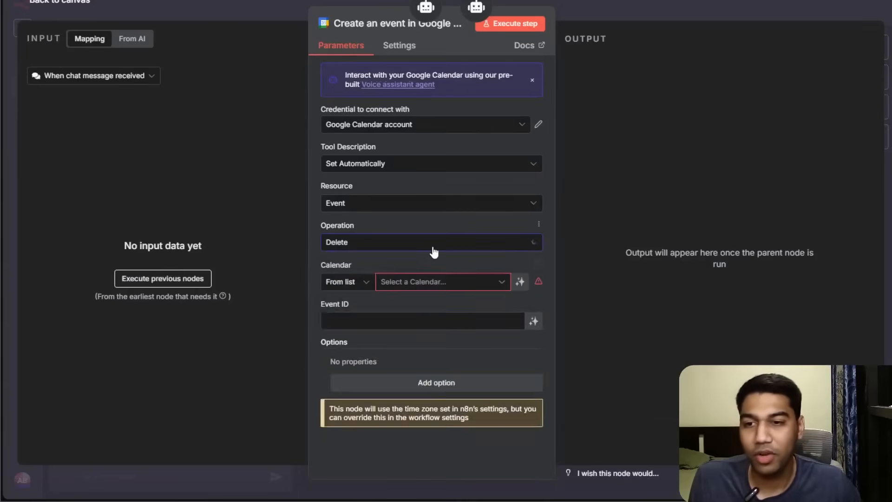
pyautogui.click(435, 284)
pyautogui.click(364, 333)
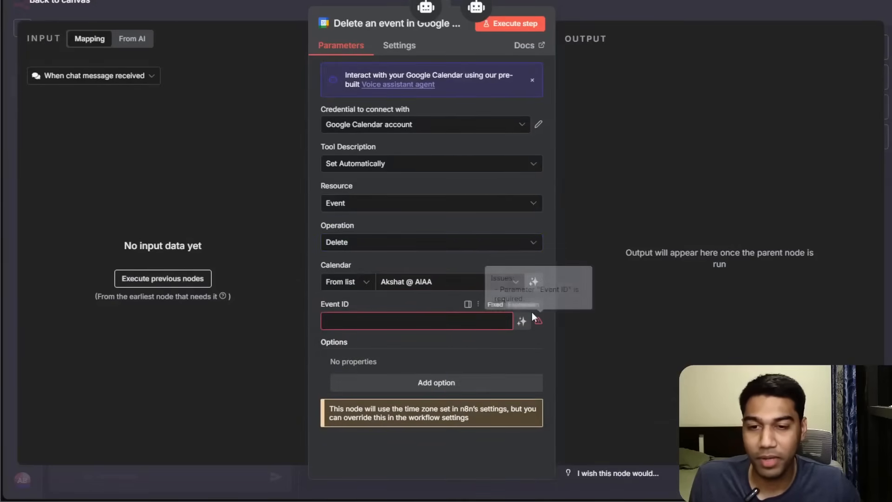
pyautogui.click(522, 321)
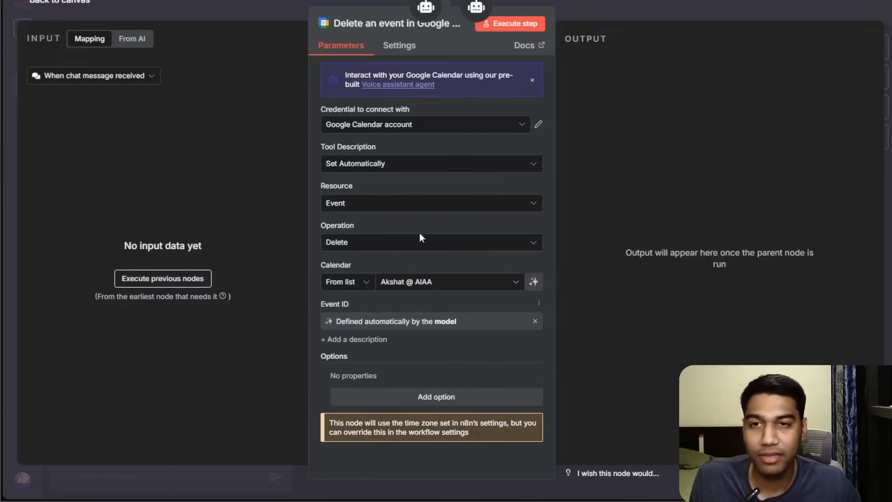
pyautogui.click(619, 3)
# Rearrange the Delete event node and move the Web Assistant closer under the OpenAI Chat Model.
pyautogui.moveTo(689, 282); pyautogui.dragTo(753, 256)
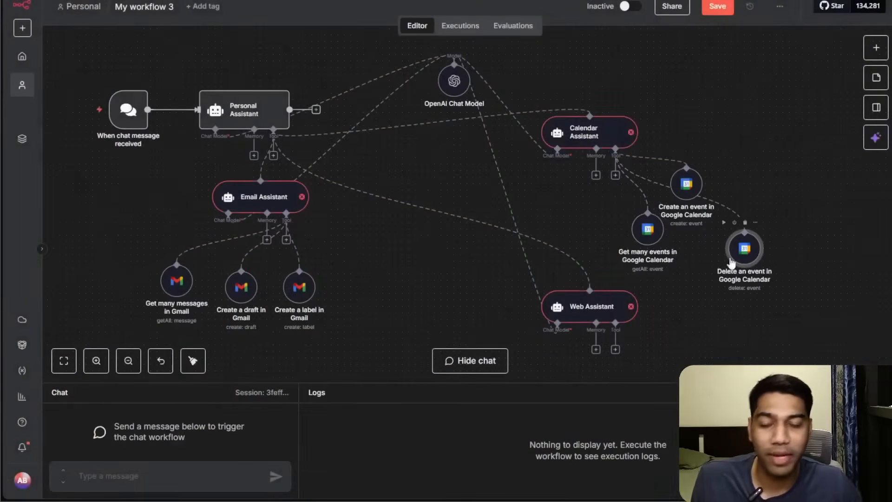
pyautogui.moveTo(679, 292); pyautogui.dragTo(631, 281)
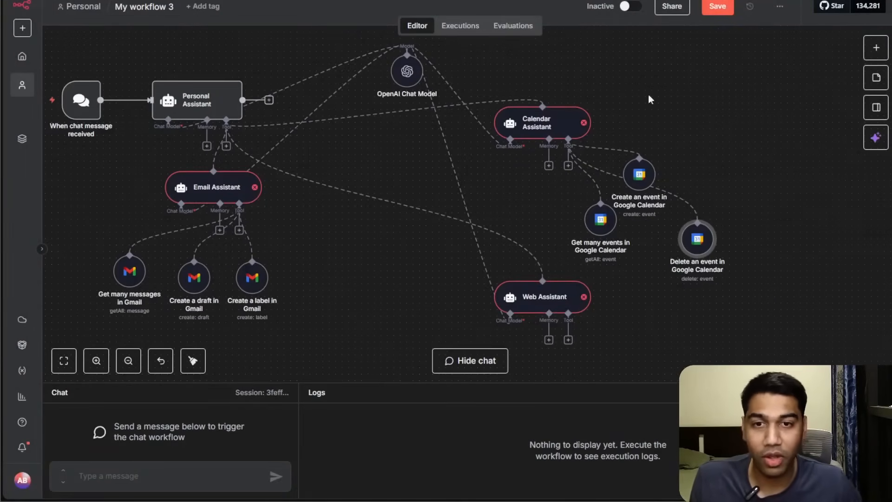
pyautogui.moveTo(511, 294); pyautogui.dragTo(376, 223)
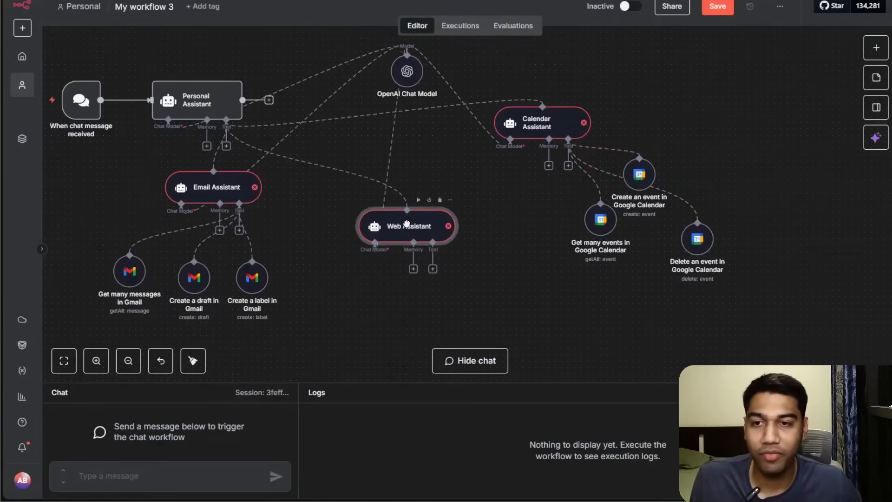
# Attach a Perplexity Tool to the Web Assistant.
pyautogui.click(433, 268)
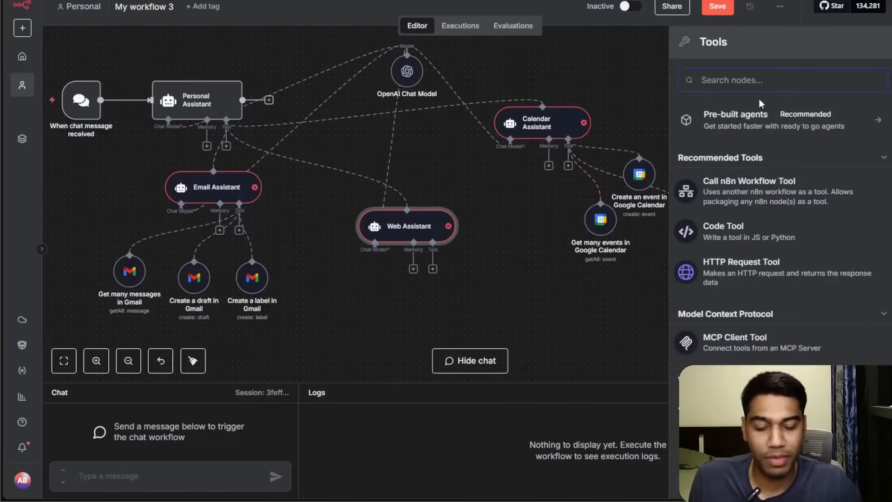
pyautogui.write('perple')
pyautogui.click(777, 168)
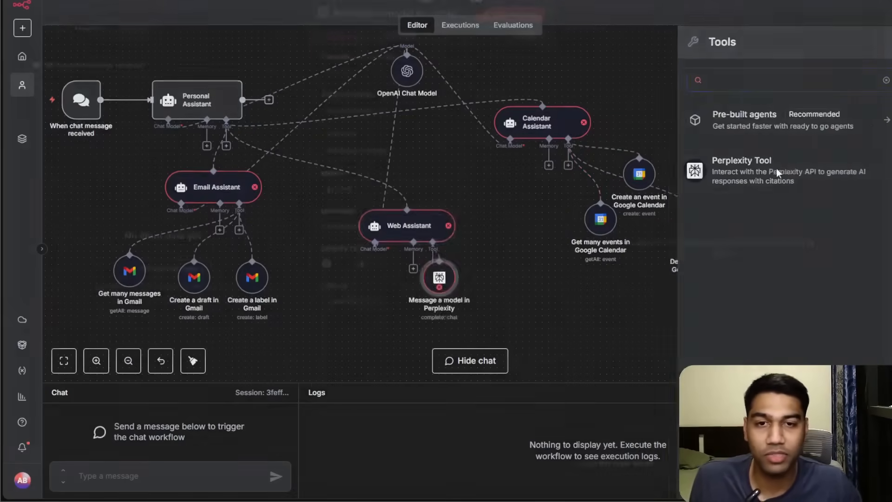
# Set the Perplexity model to Sonar and let the model define the message Text.
pyautogui.click(418, 201)
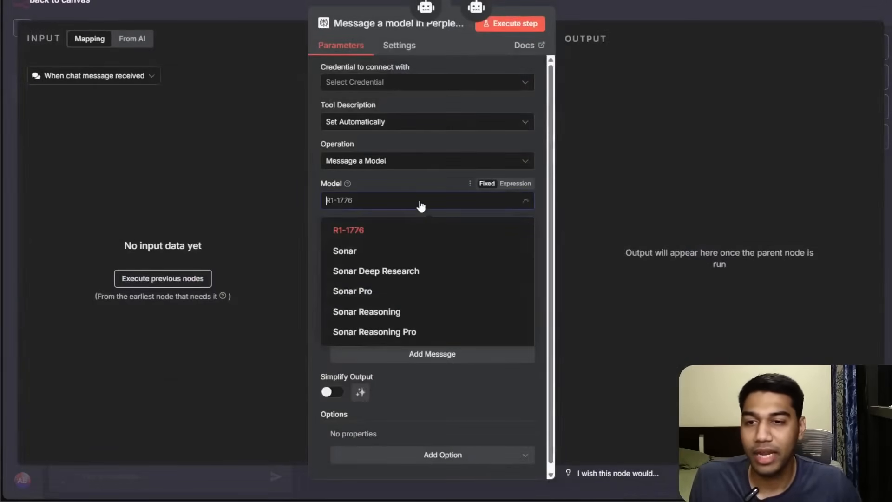
pyautogui.click(375, 252)
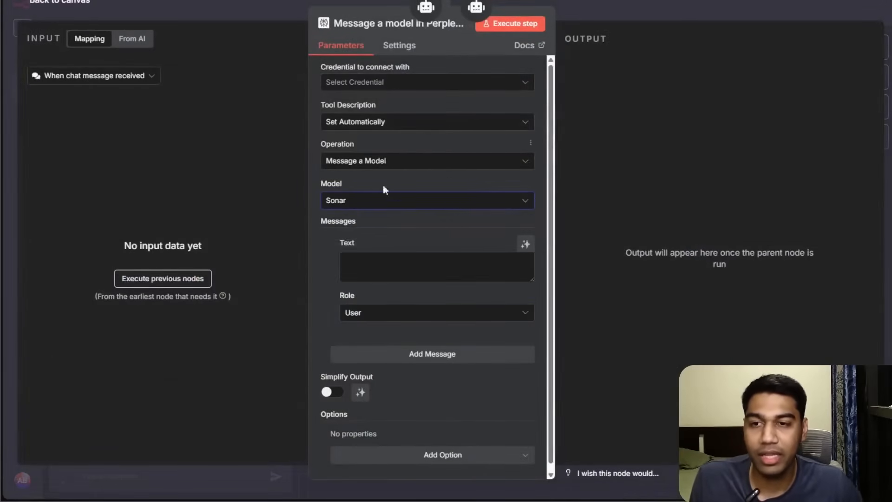
pyautogui.click(525, 244)
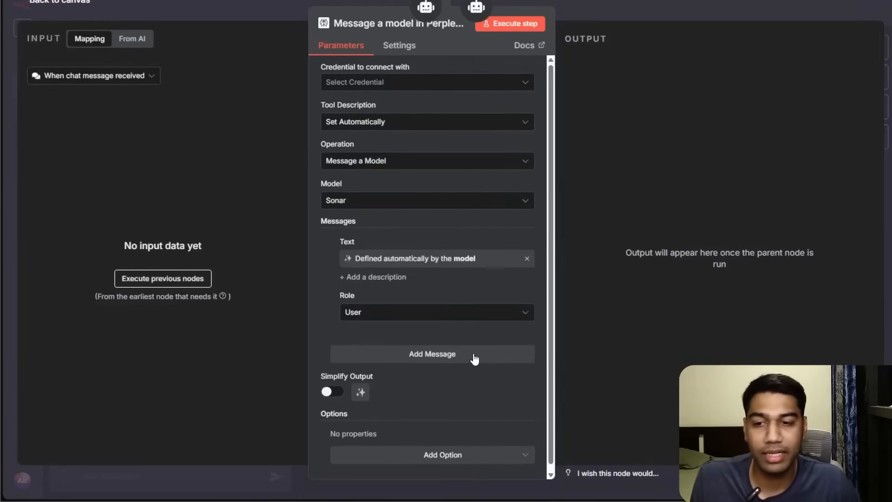
# Start a new Perplexity credential and open the API keys settings on the Perplexity website.
pyautogui.click(420, 82)
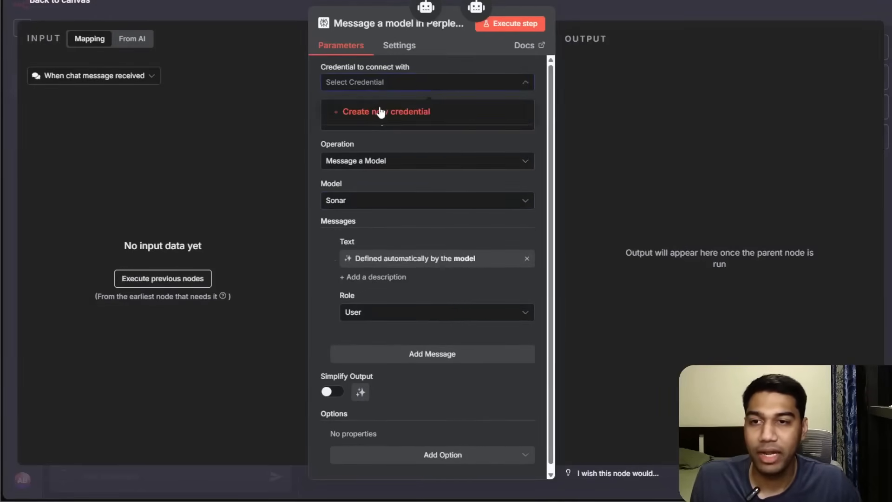
pyautogui.click(378, 112)
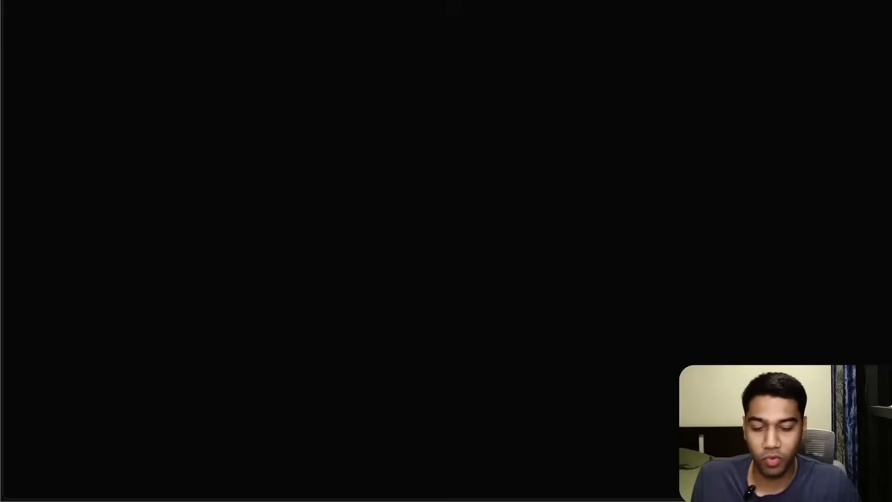
pyautogui.press('Return')
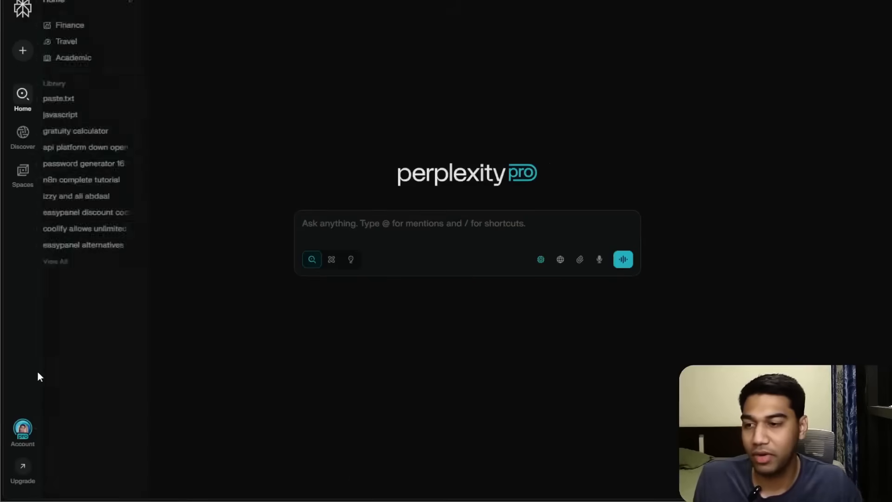
pyautogui.click(23, 428)
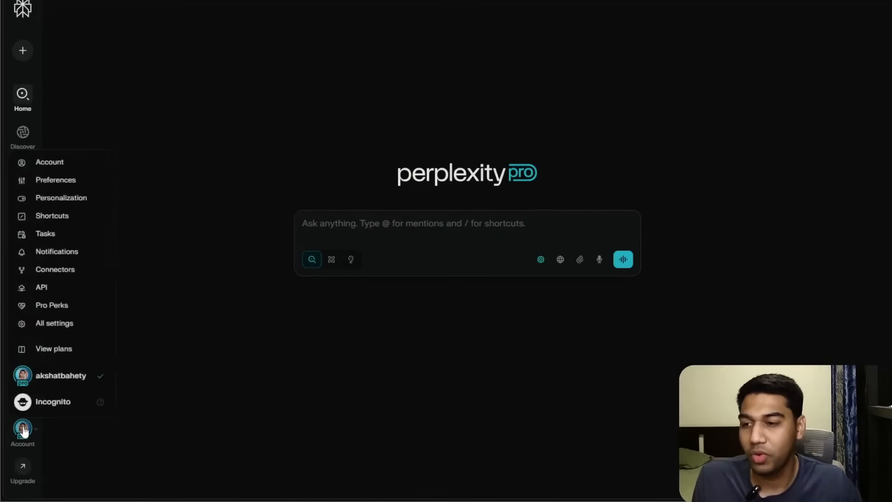
pyautogui.click(44, 291)
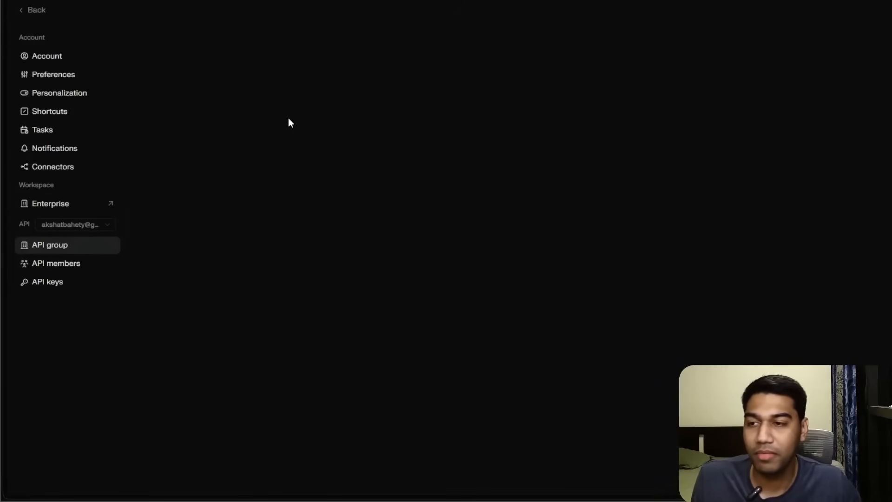
pyautogui.click(97, 281)
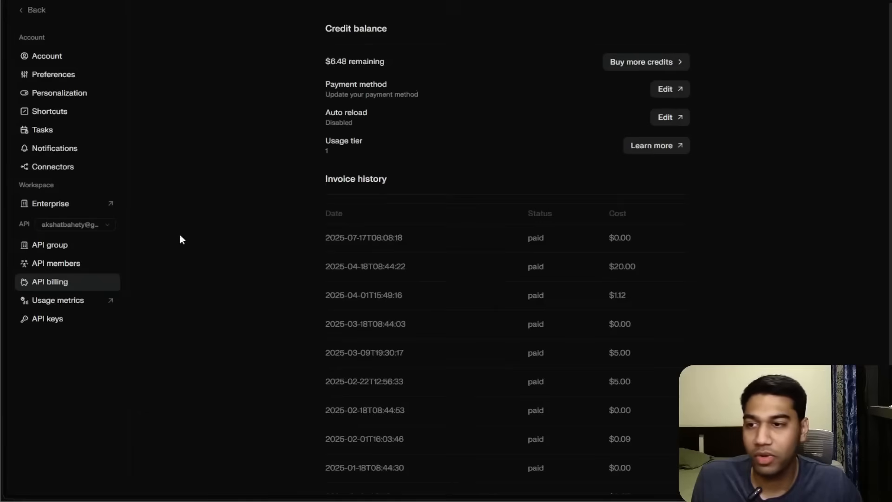
pyautogui.click(63, 320)
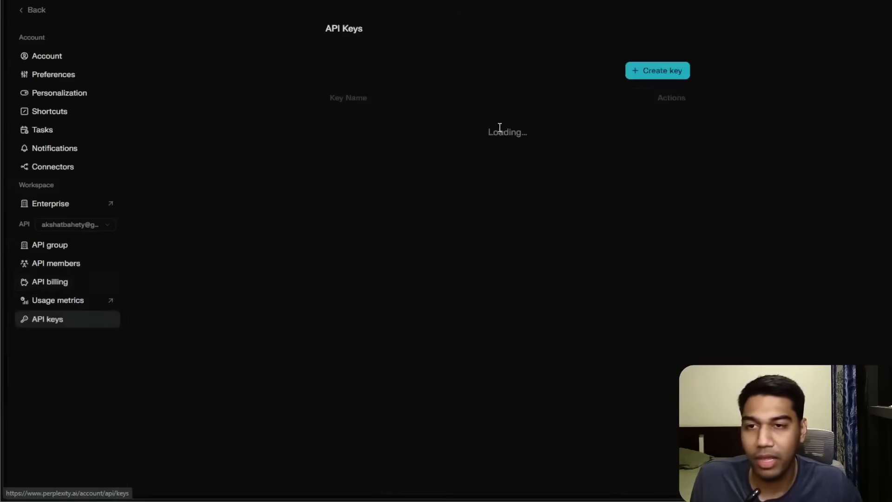
# Create an API key named "n8n Demo Tutorial" and copy it.
pyautogui.click(687, 73)
pyautogui.click(445, 235)
pyautogui.write('n8n Demo Tyutorial')
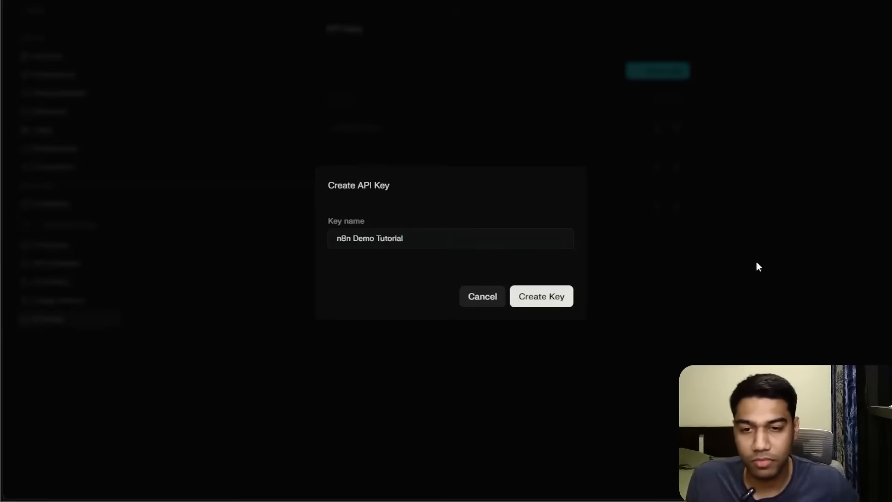
pyautogui.click(555, 301)
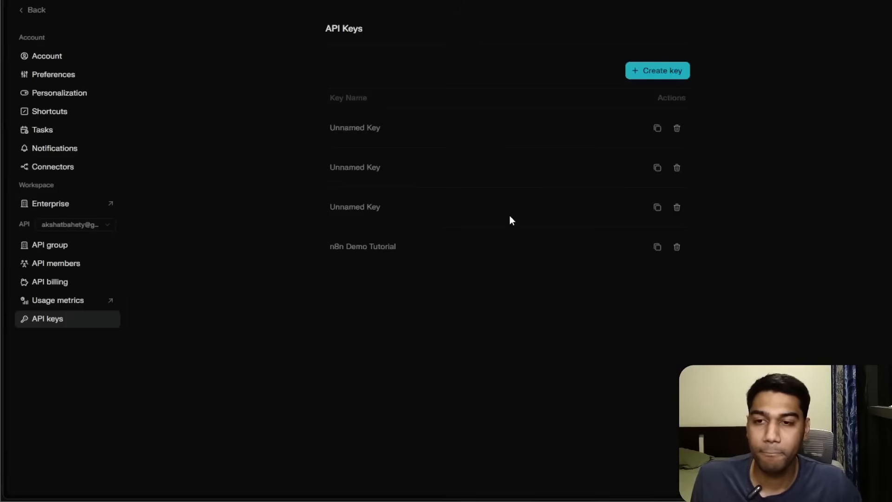
pyautogui.click(656, 247)
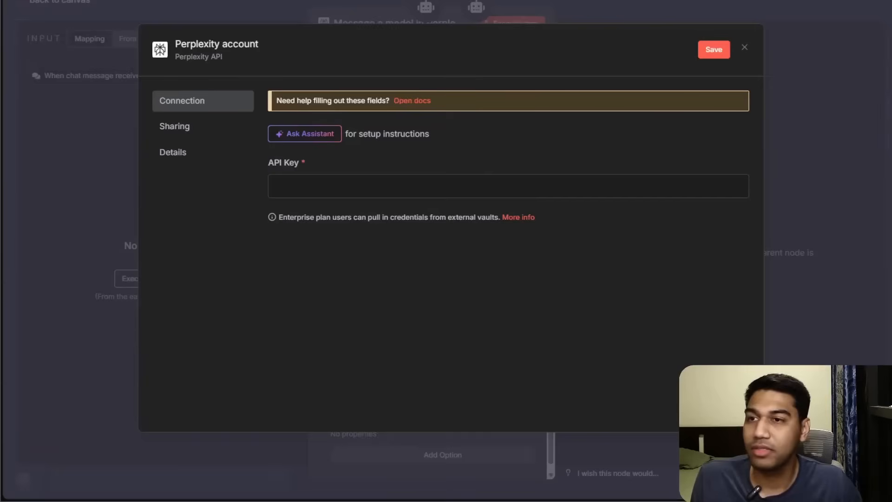
# Paste the Perplexity API key into the credential and save it.
pyautogui.click(445, 182)
pyautogui.hotkey('ctrl', 'v')
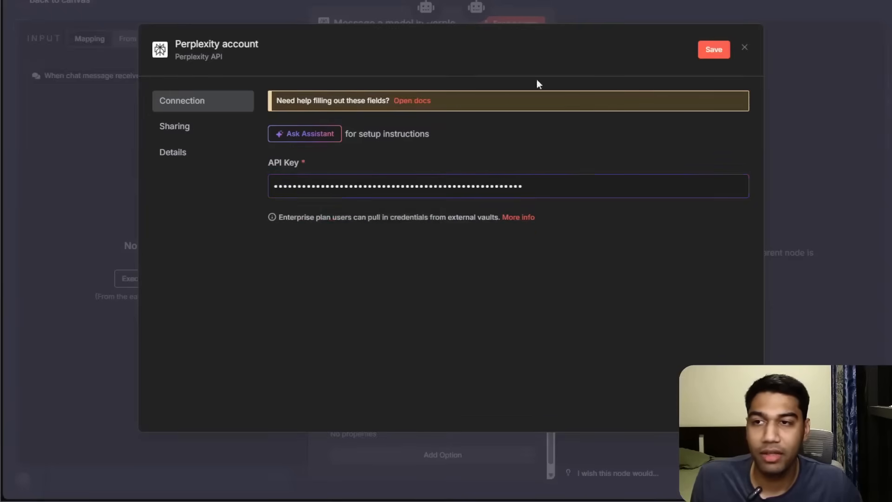
pyautogui.click(225, 44)
pyautogui.click(711, 50)
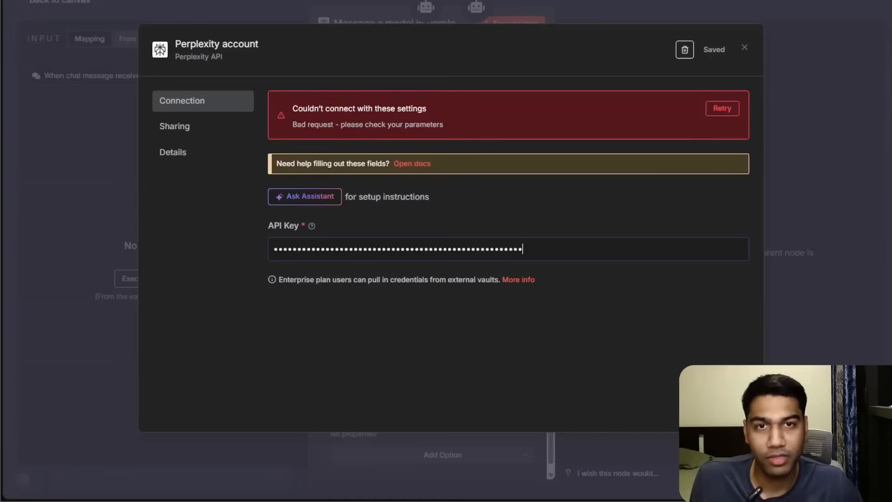
pyautogui.click(285, 199)
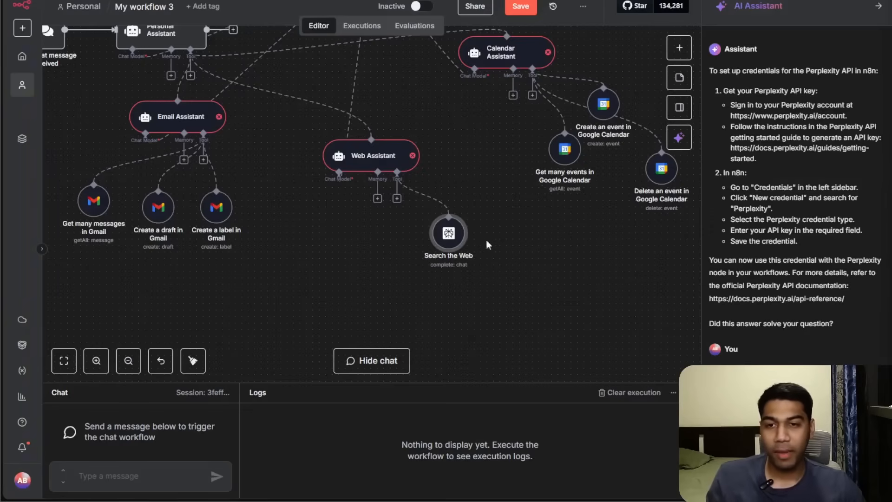
pyautogui.moveTo(463, 249); pyautogui.dragTo(482, 262)
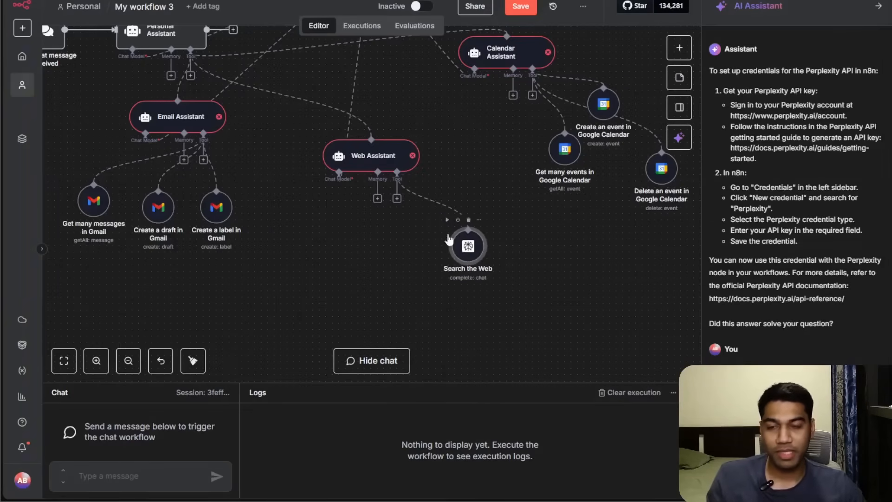
pyautogui.click(878, 6)
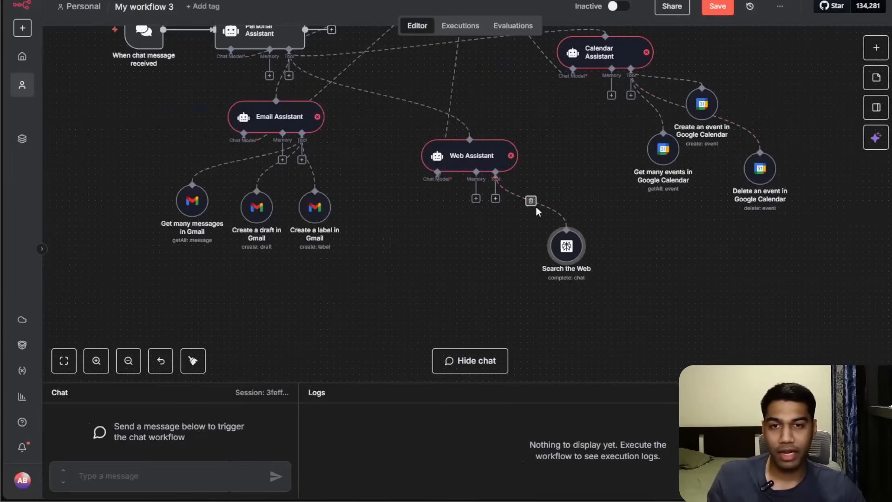
pyautogui.scroll(3, 534, 149)
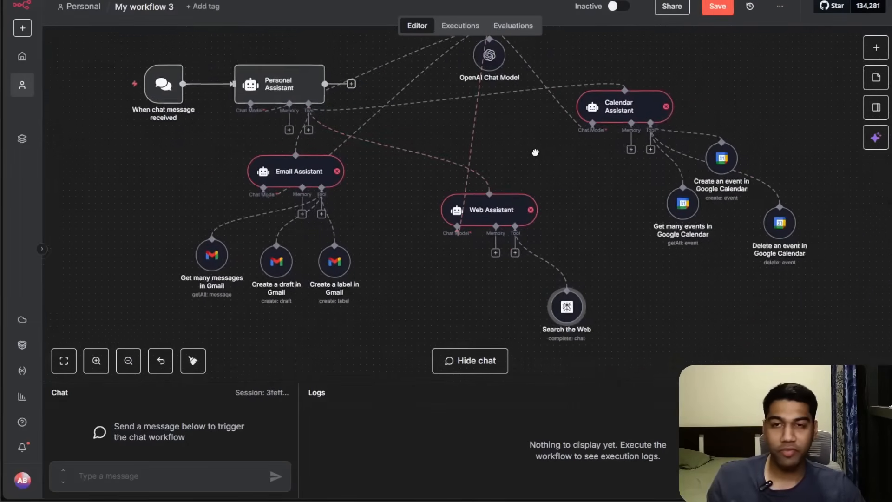
# Let the model define the Calendar Assistant's prompt automatically.
pyautogui.doubleClick(594, 113)
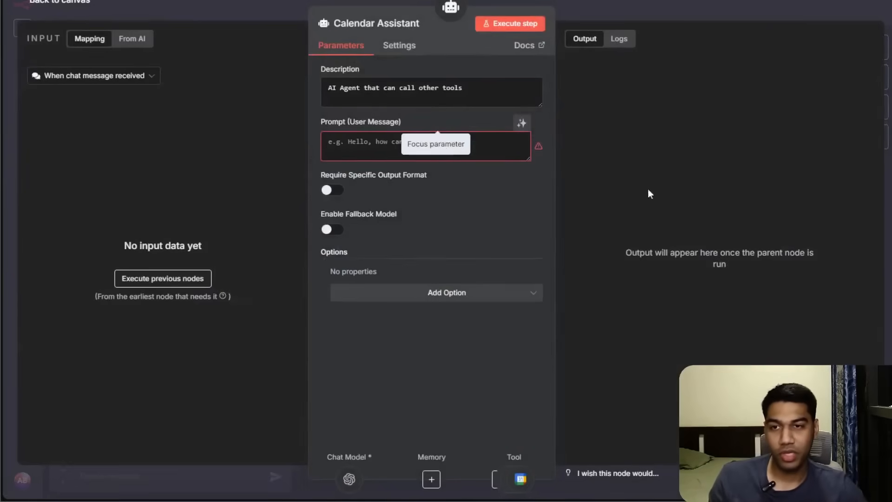
pyautogui.click(520, 123)
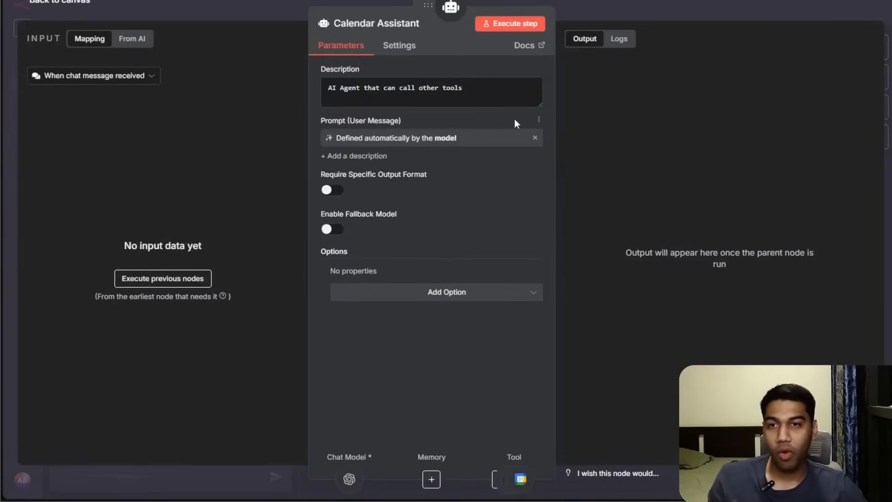
pyautogui.click(743, 11)
# Let the model define the Web Assistant's prompt automatically.
pyautogui.doubleClick(479, 209)
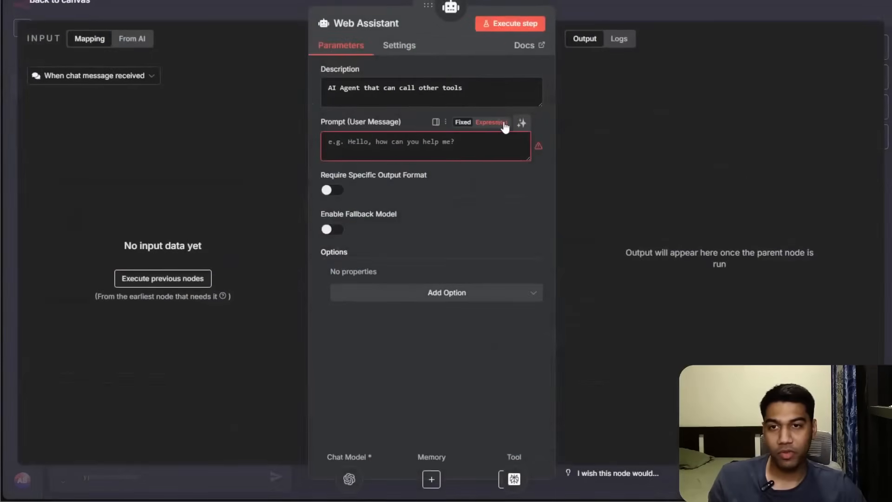
pyautogui.click(522, 123)
pyautogui.click(683, 29)
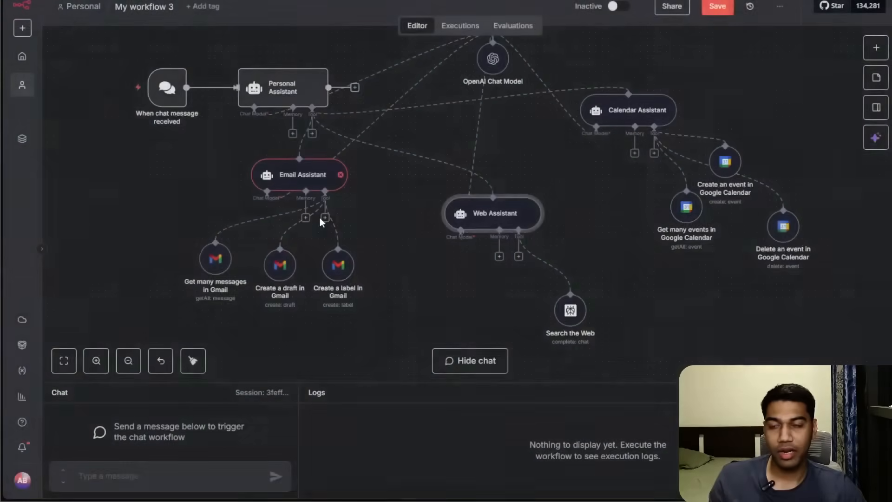
# Let the model define the Email Assistant's prompt automatically.
pyautogui.doubleClick(287, 168)
pyautogui.click(522, 124)
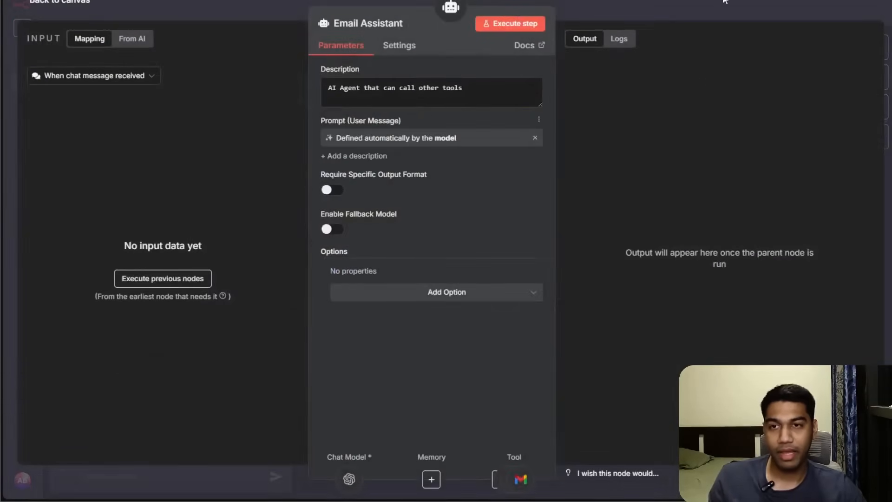
pyautogui.click(717, 7)
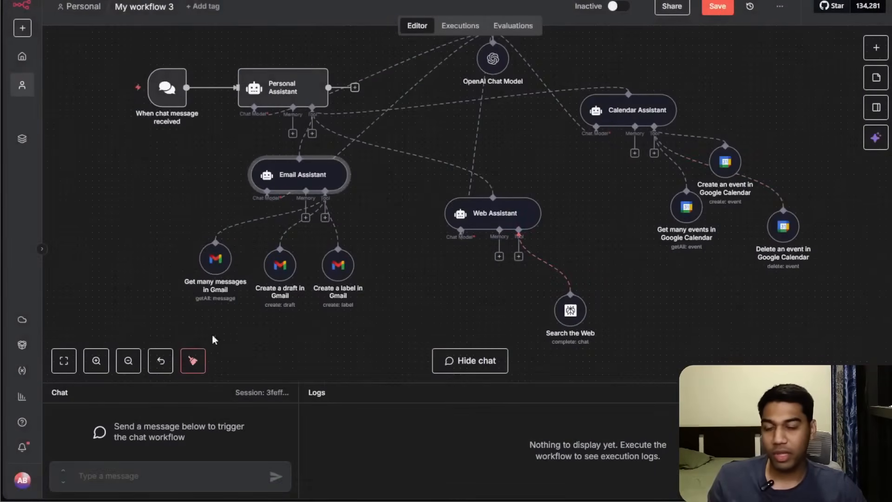
# Replace the Email Assistant's description with "This is an AI Agent that has to the following tools", listing "Reading an Email" and "Creating a Draft".
pyautogui.doubleClick(303, 187)
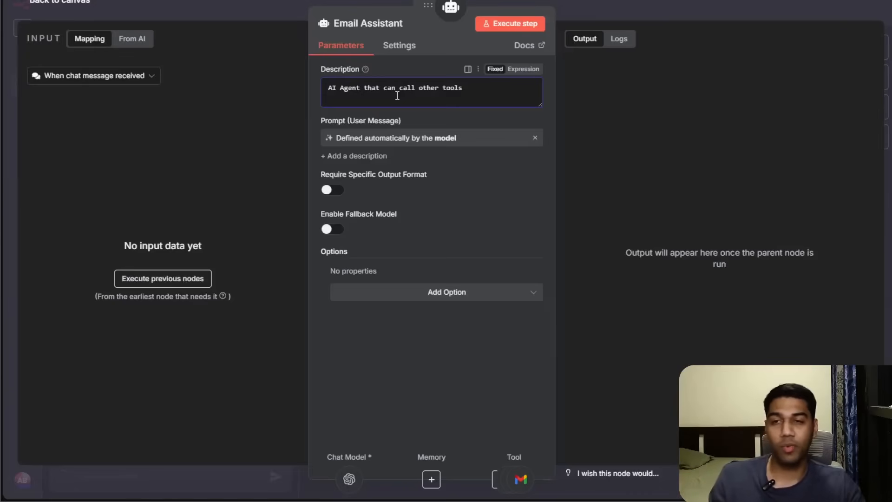
pyautogui.hotkey('ctrl', 'a')
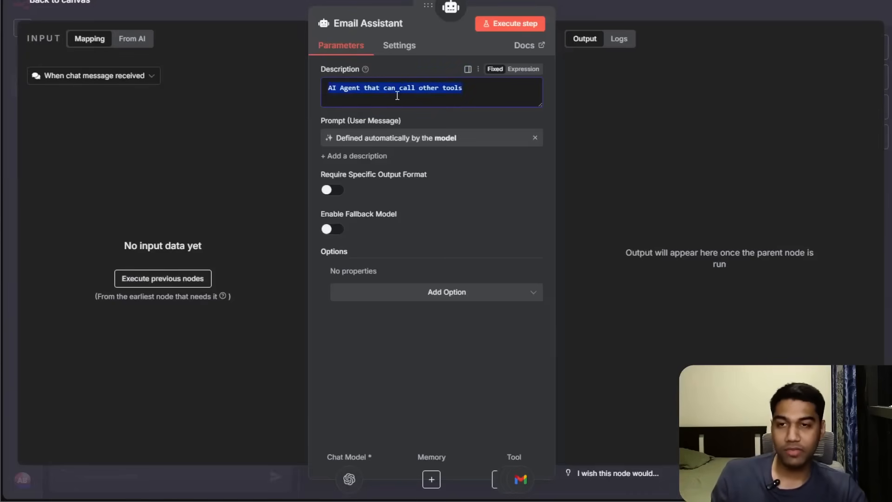
pyautogui.write('This is an')
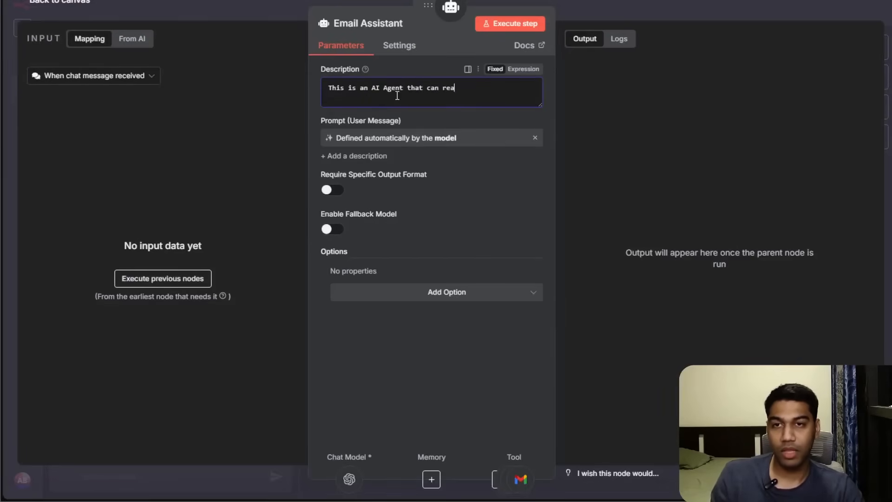
pyautogui.hotkey('ctrl', 'a')
pyautogui.write('T')
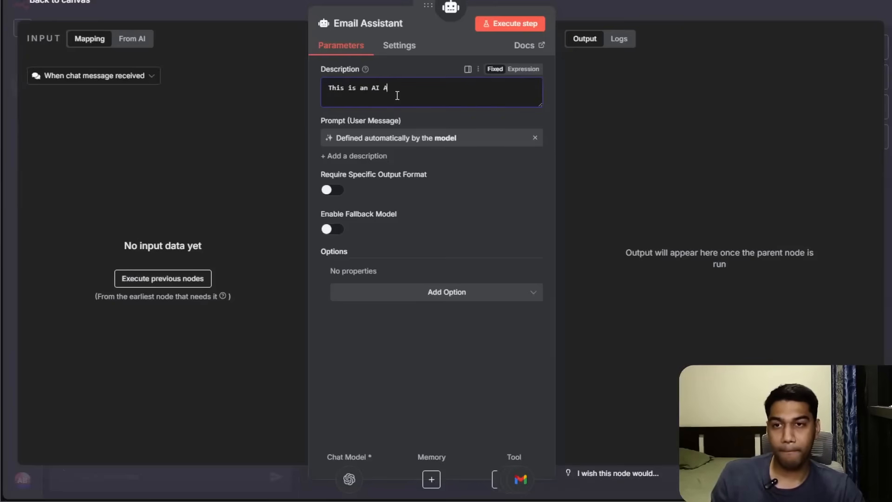
pyautogui.write('has to the following too')
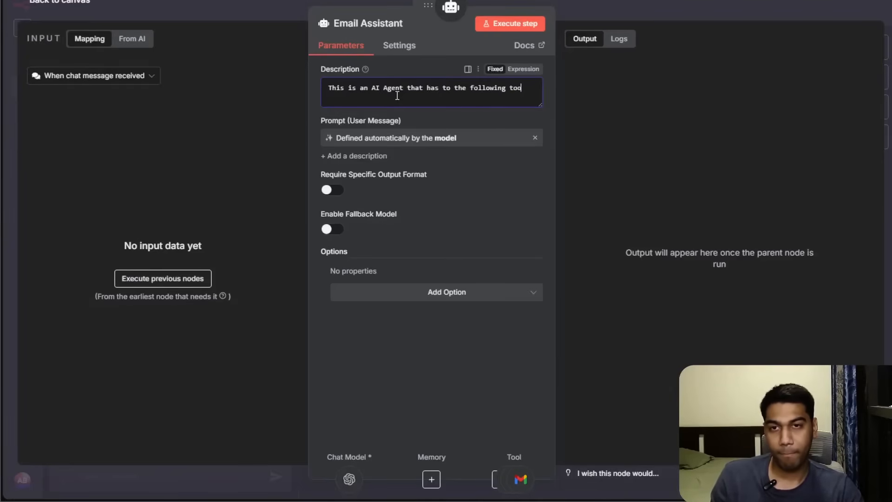
pyautogui.write('ls')
pyautogui.press('Return')
pyautogui.press('Return')
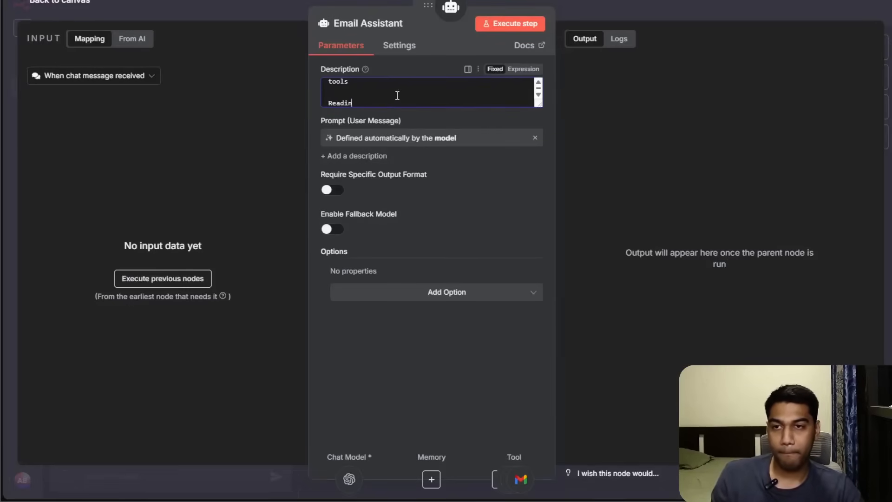
pyautogui.press('Return')
pyautogui.write('Creating a Draf')
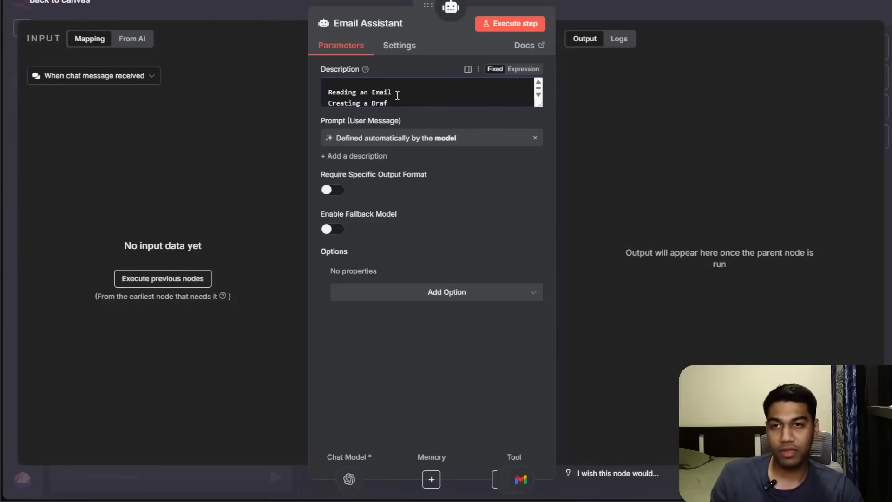
pyautogui.write('t')
pyautogui.press('Return')
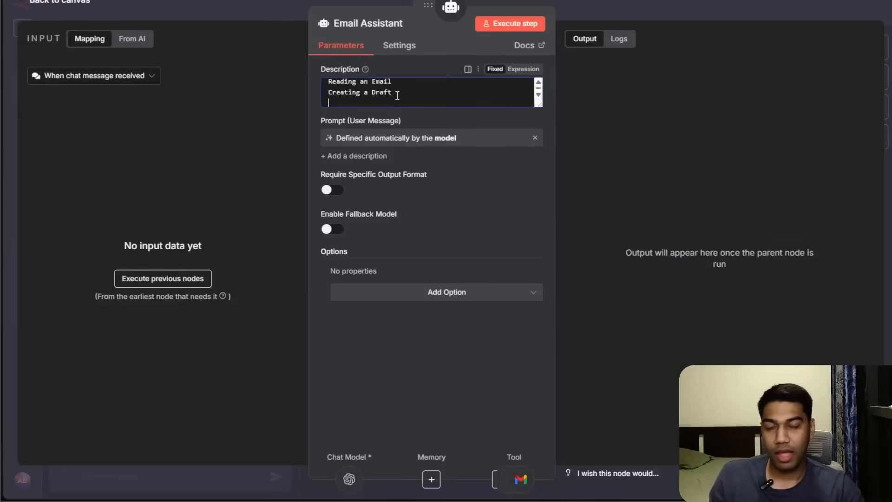
pyautogui.click(729, 1)
# Add "Creating a Label in Email" to the Email Assistant's description and save the workflow.
pyautogui.doubleClick(309, 177)
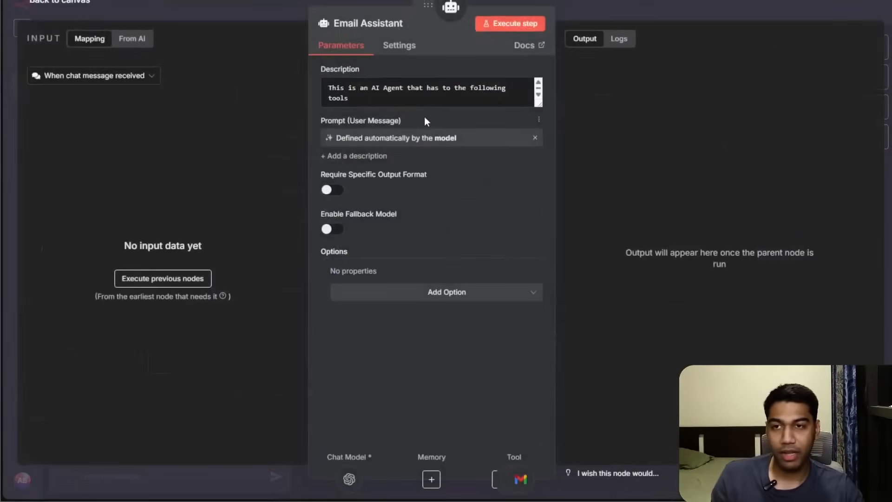
pyautogui.click(444, 101)
pyautogui.scroll(-2, 443, 101)
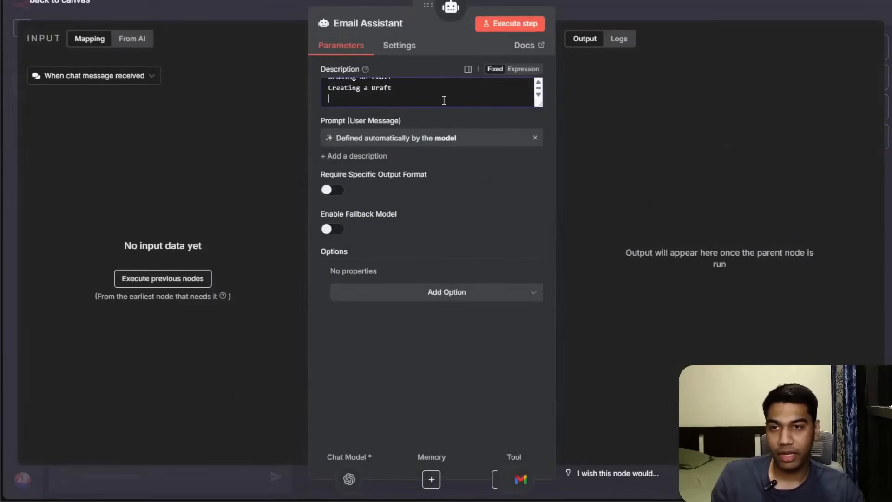
pyautogui.write('Creating a L')
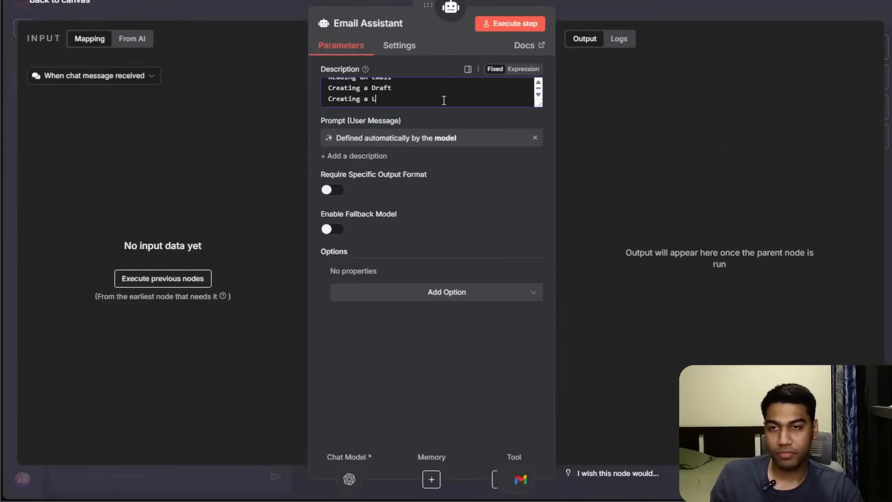
pyautogui.write('abel in Email')
pyautogui.click(630, 4)
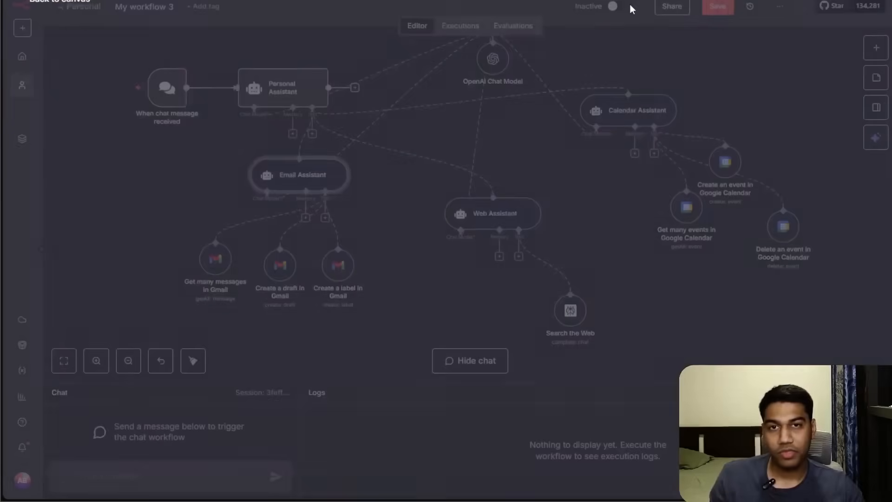
pyautogui.click(716, 8)
# Replace the Calendar Assistant's description with "This is an AI Agent for Calendar Management" and "That can create events".
pyautogui.hscroll(2, 558, 158)
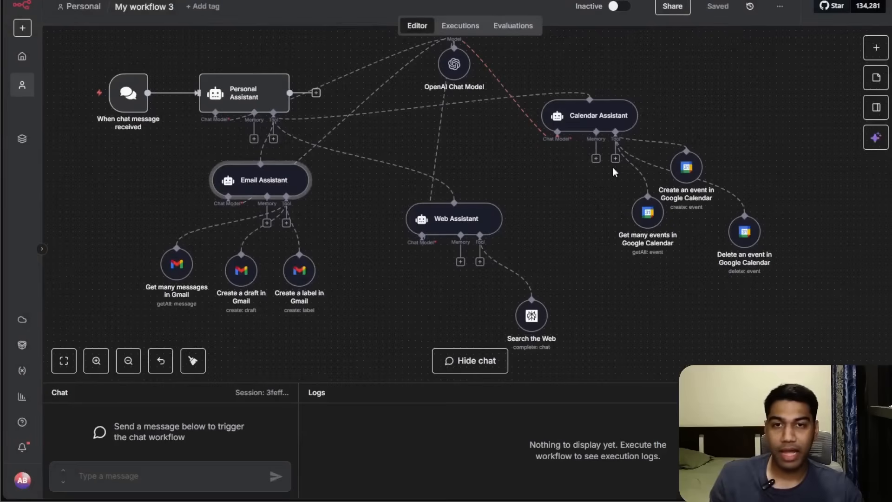
pyautogui.doubleClick(589, 116)
pyautogui.tripleClick(434, 88)
pyautogui.write('This is an AI Agent')
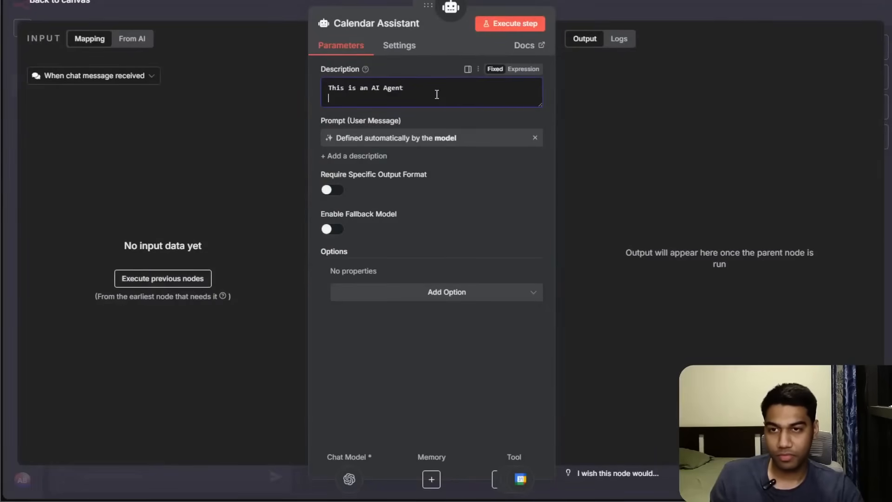
pyautogui.write('ree')
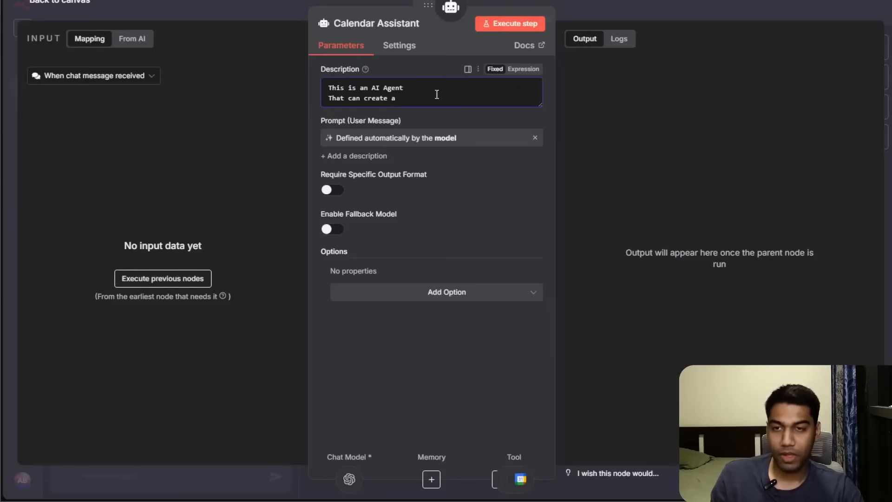
pyautogui.hotkey('shift', 'Up')
pyautogui.hotkey('shift', 'Down')
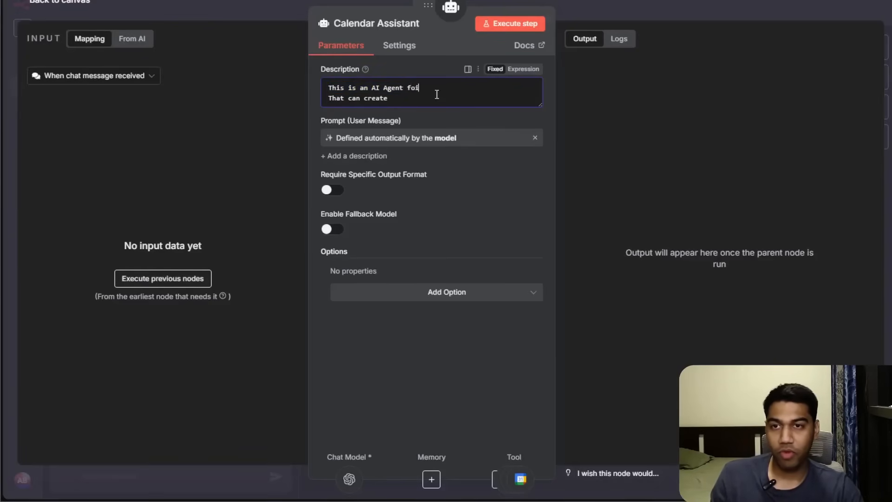
pyautogui.press('BackSpace')
pyautogui.press('BackSpace')
pyautogui.write('r Calendar Management')
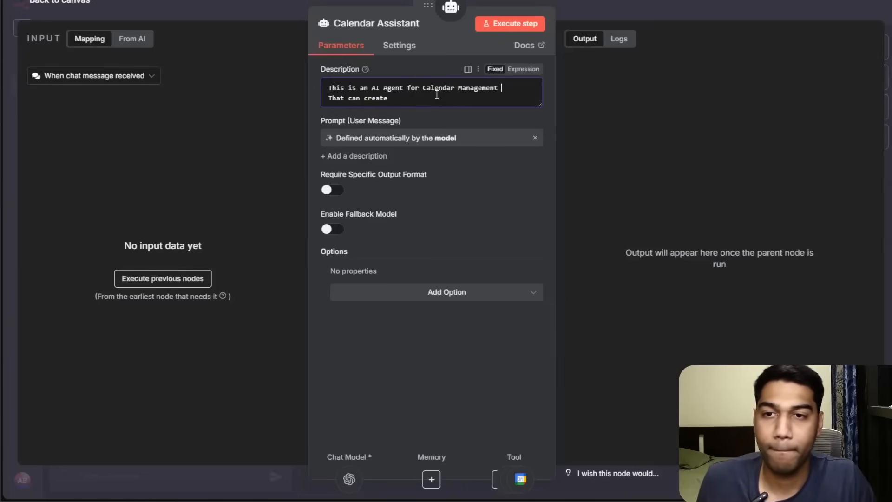
pyautogui.press('Down')
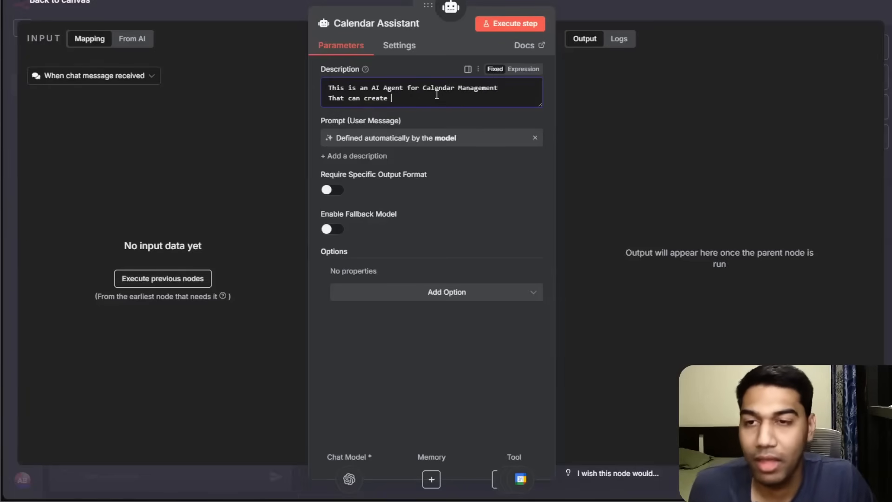
pyautogui.write('events')
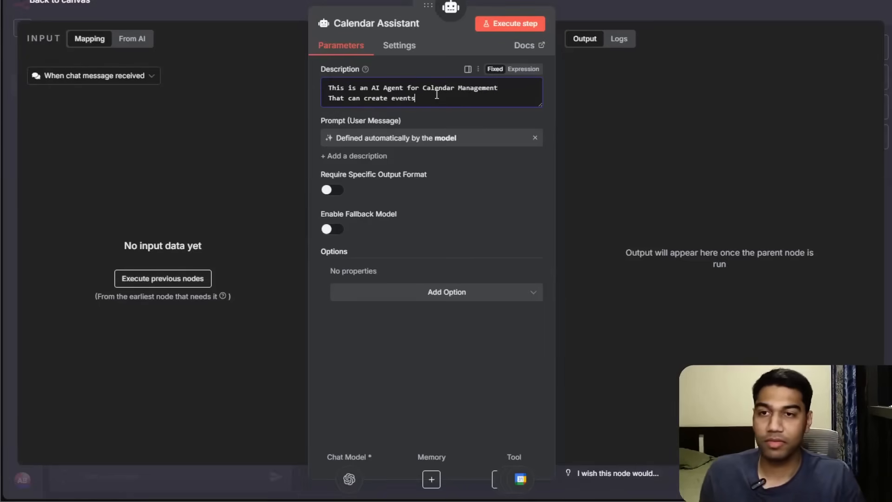
pyautogui.press('Return')
# Extend the Calendar Assistant's description with "Delete Events" and "And also reading all the events from the calendar".
pyautogui.write('Delete Events')
pyautogui.press('Return')
pyautogui.write('And')
pyautogui.write('als')
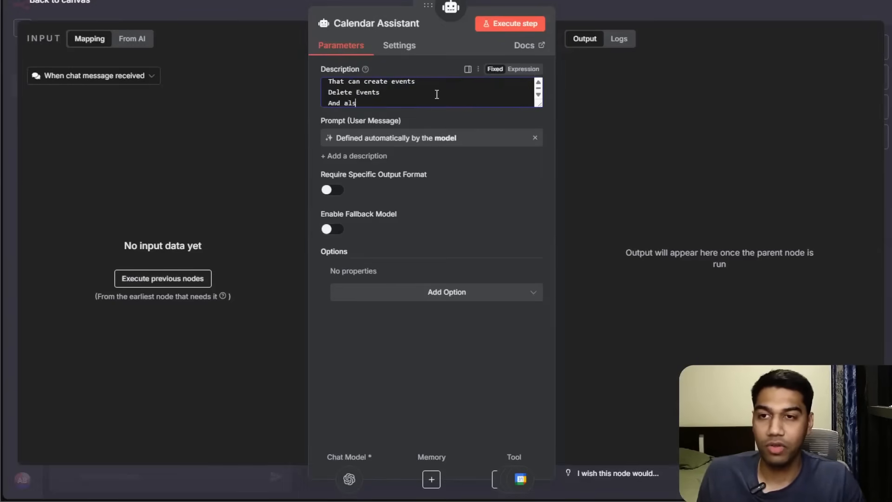
pyautogui.write('o cet all the events and')
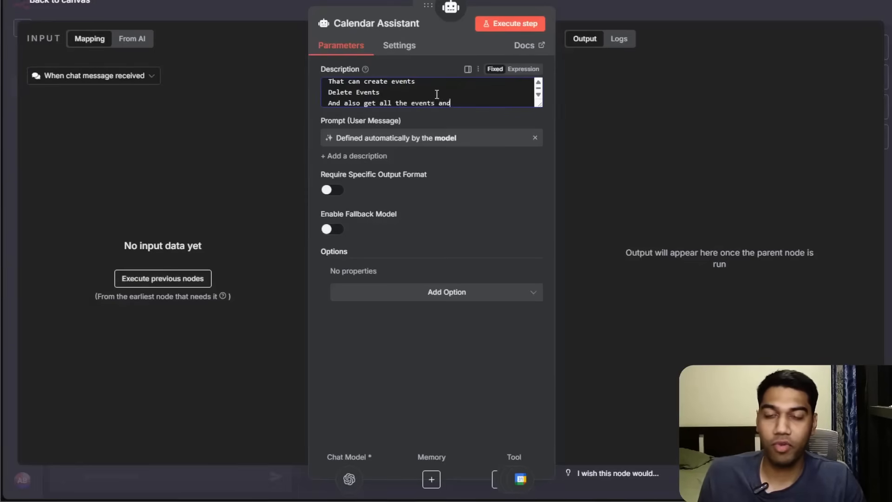
pyautogui.press('BackSpace')
pyautogui.press('BackSpace')
pyautogui.press('BackSpace')
pyautogui.write('from the c')
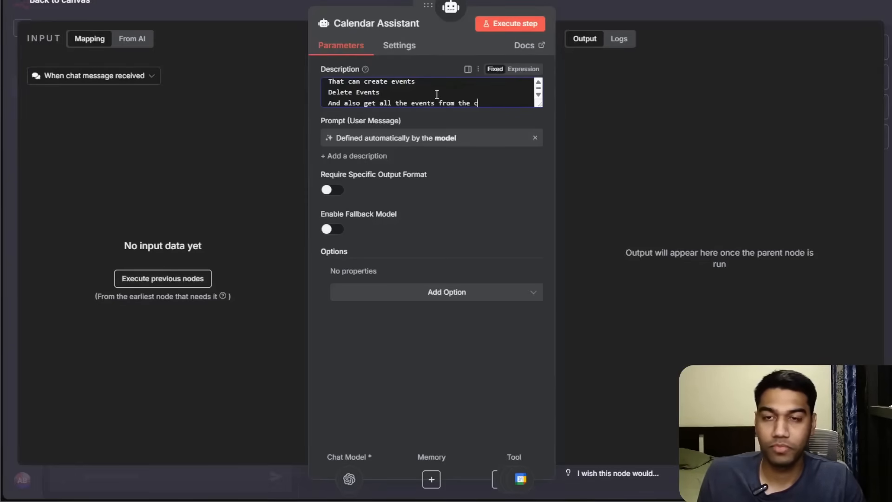
pyautogui.write('alendar')
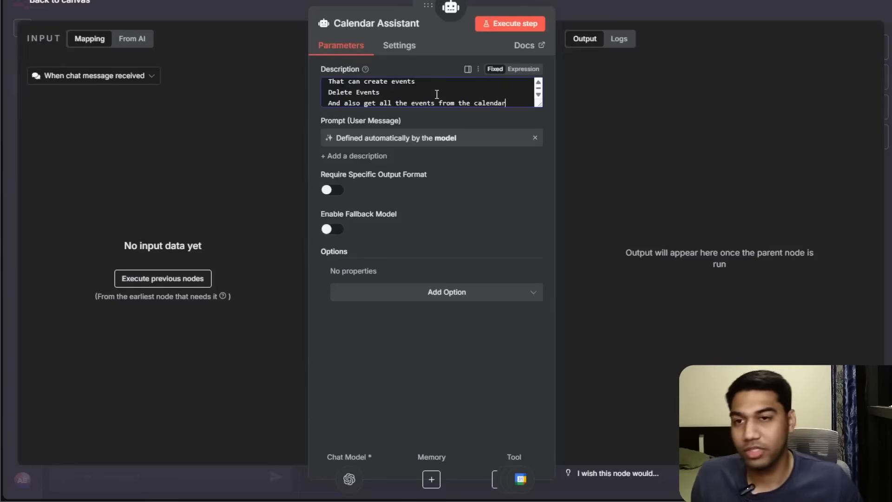
pyautogui.doubleClick(369, 101)
pyautogui.write('reading')
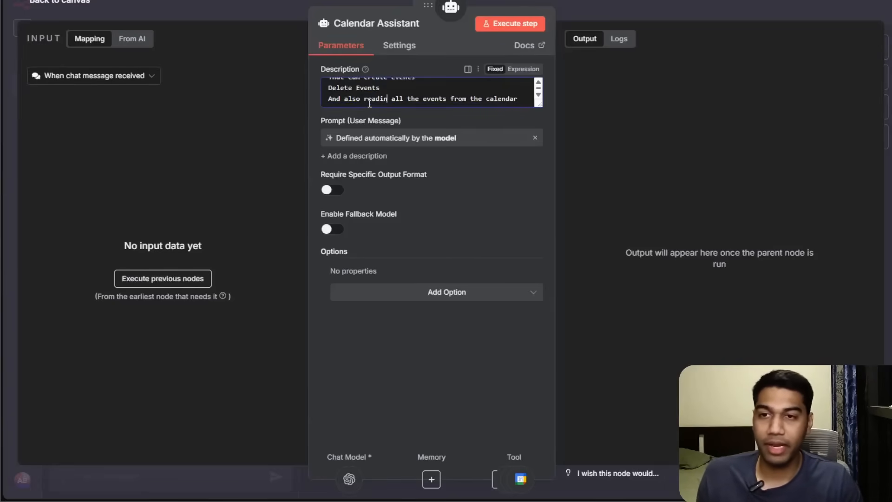
pyautogui.press('BackSpace')
pyautogui.click(640, 14)
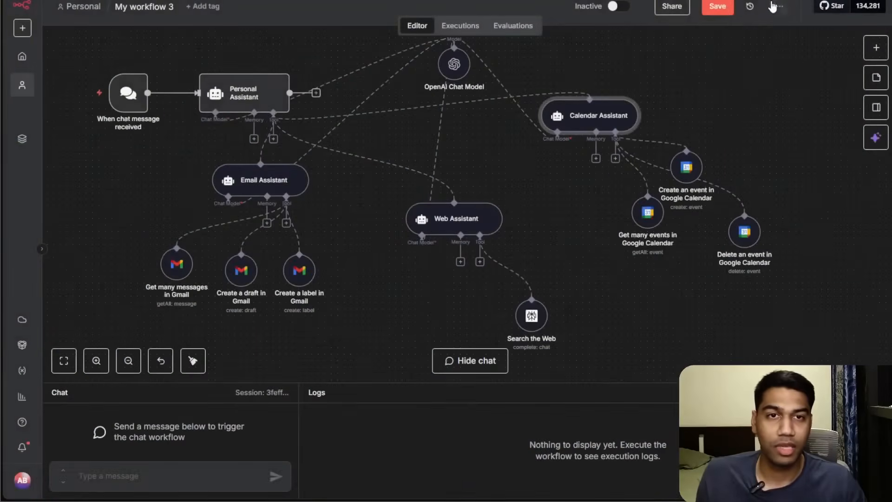
# Save the workflow and tidy up the layout of all nodes on the canvas.
pyautogui.hotkey('ctrl', 's')
pyautogui.moveTo(776, 114); pyautogui.dragTo(742, 200)
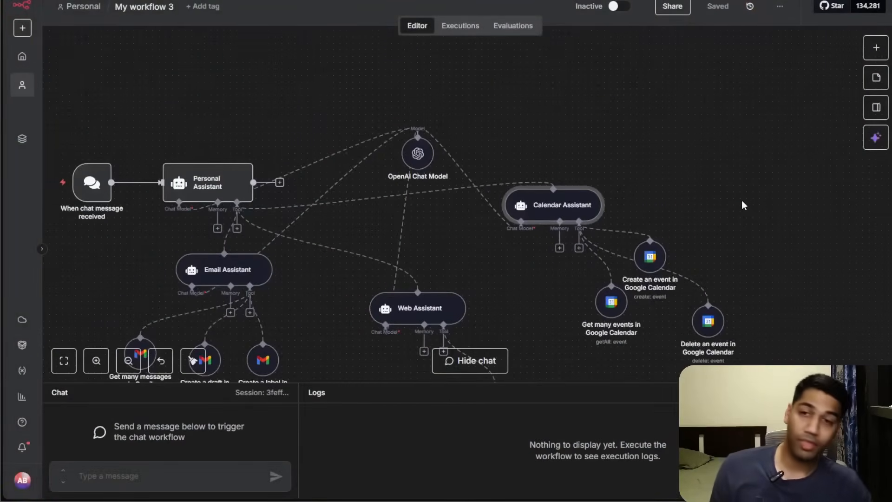
pyautogui.moveTo(587, 139); pyautogui.dragTo(726, 119)
pyautogui.moveTo(350, 151); pyautogui.dragTo(537, 54)
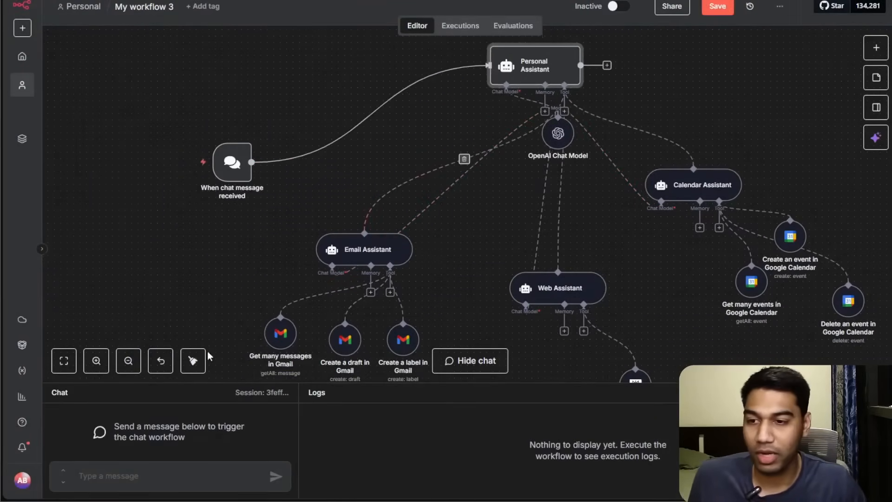
pyautogui.click(193, 361)
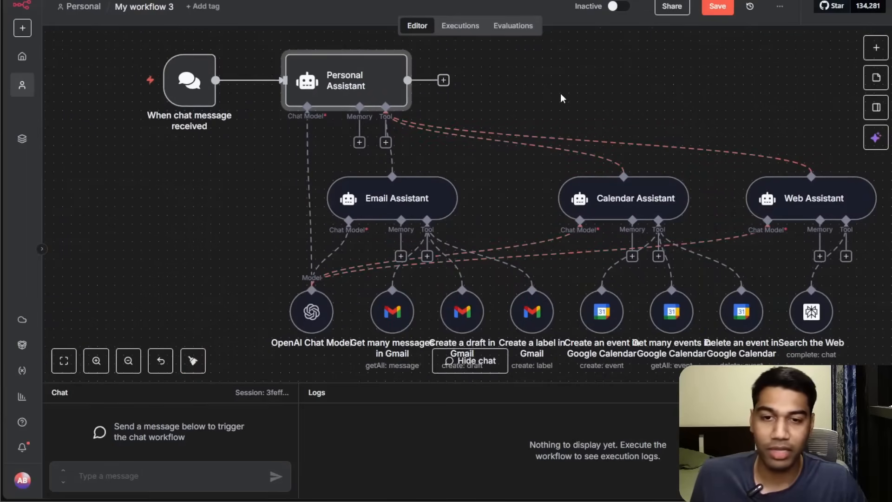
# Rename the "Delete an event in Google Calendar" tool to "Delete an Event".
pyautogui.moveTo(649, 117); pyautogui.dragTo(618, 77)
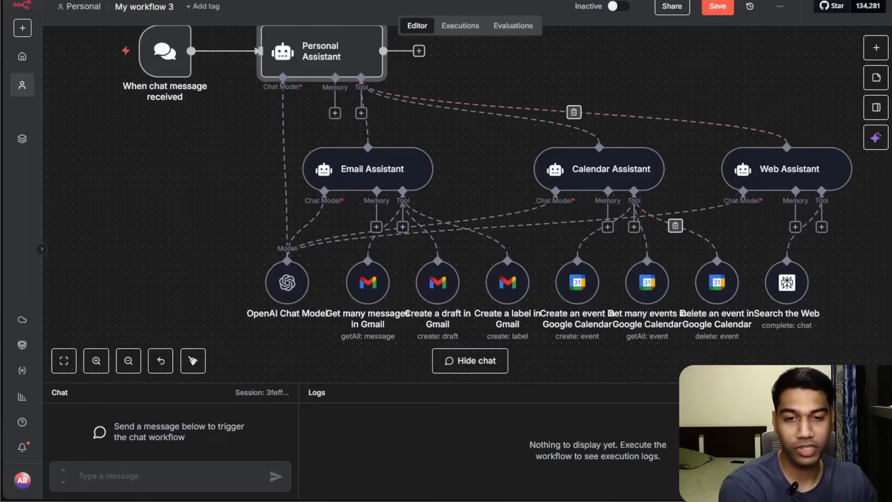
pyautogui.moveTo(777, 299); pyautogui.dragTo(806, 306)
pyautogui.click(728, 249)
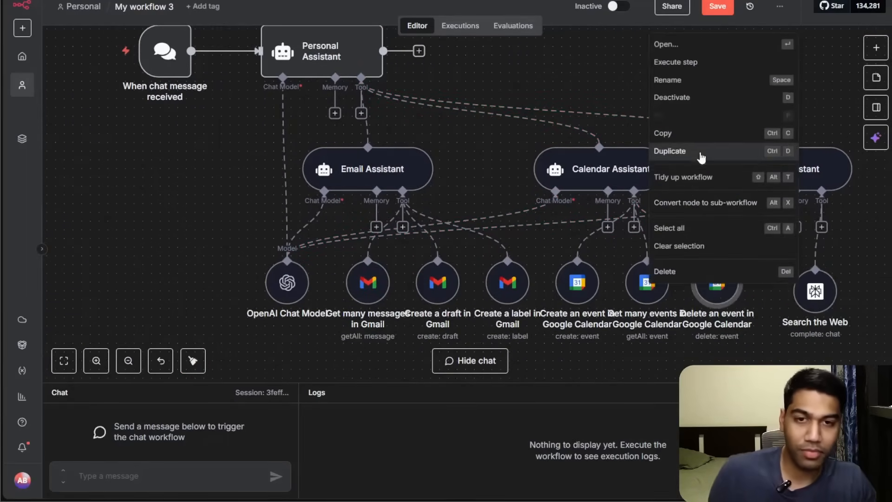
pyautogui.click(679, 80)
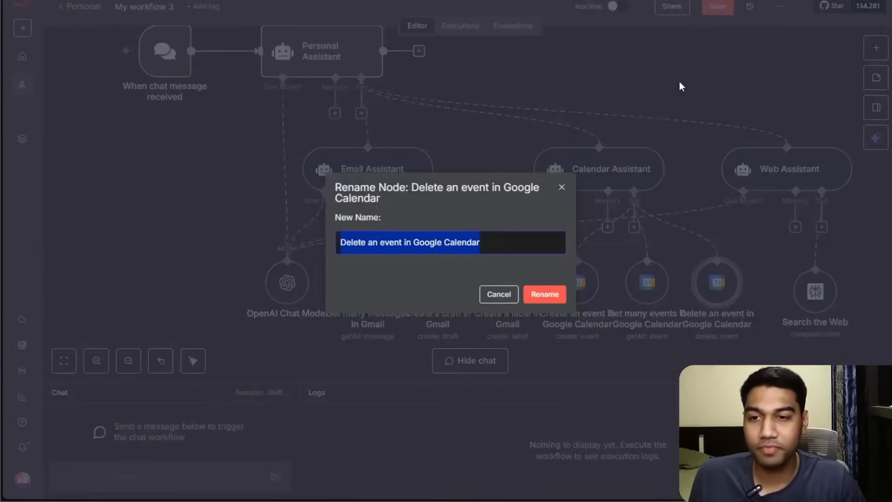
pyautogui.press('End')
pyautogui.press('BackSpace')
pyautogui.press('BackSpace')
pyautogui.press('BackSpace')
pyautogui.press('BackSpace')
pyautogui.press('BackSpace')
pyautogui.press('BackSpace')
pyautogui.press('BackSpace')
pyautogui.press('BackSpace')
pyautogui.press('BackSpace')
pyautogui.press('BackSpace')
pyautogui.press('BackSpace')
pyautogui.press('BackSpace')
pyautogui.press('BackSpace')
pyautogui.press('BackSpace')
pyautogui.press('BackSpace')
pyautogui.hotkey('ctrl', 'a')
pyautogui.write('Delete an Event')
pyautogui.press('Return')
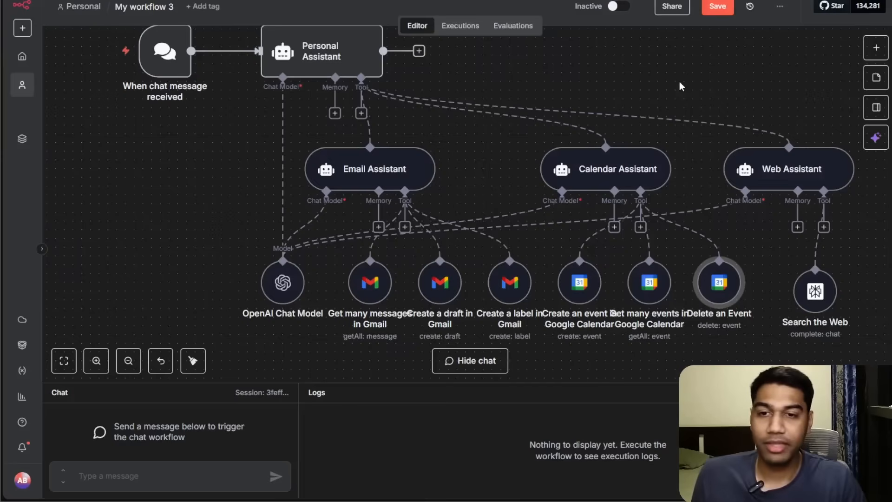
# Rename the "Get many events in Google Calendar" tool to "Get Events".
pyautogui.rightClick(649, 290)
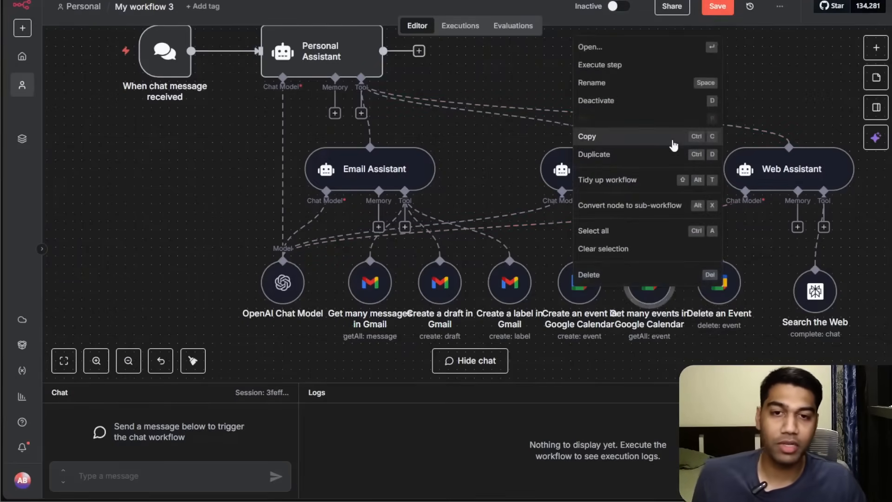
pyautogui.click(623, 83)
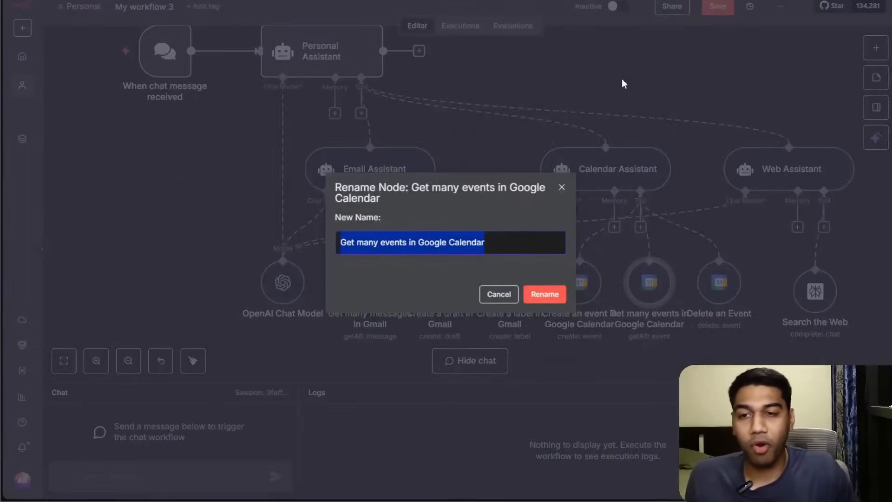
pyautogui.write('Get Events')
pyautogui.press('Return')
# Rename the "Create an event in Google Calendar" tool to "Create an Event".
pyautogui.rightClick(568, 278)
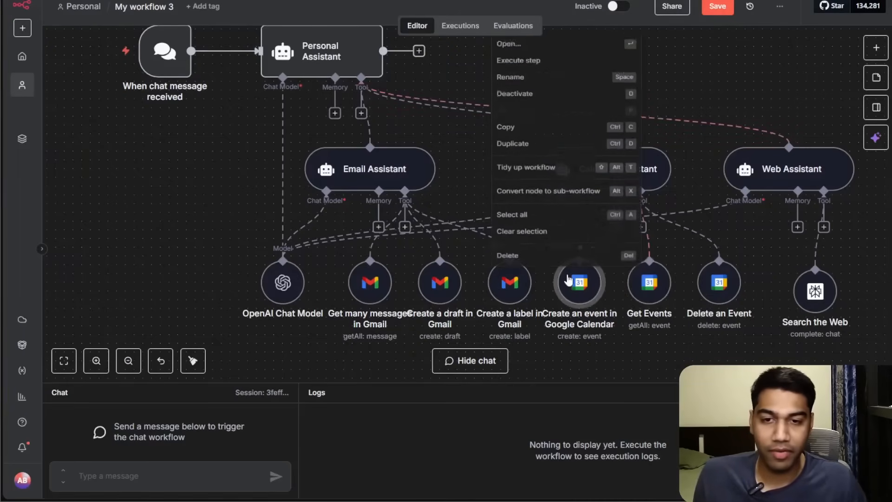
pyautogui.click(529, 82)
pyautogui.write('Create an Eve')
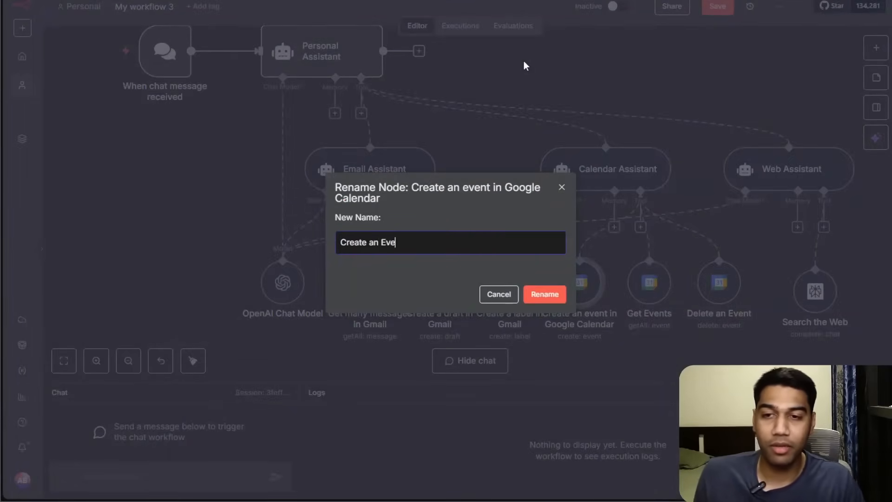
pyautogui.write('nt')
pyautogui.press('Return')
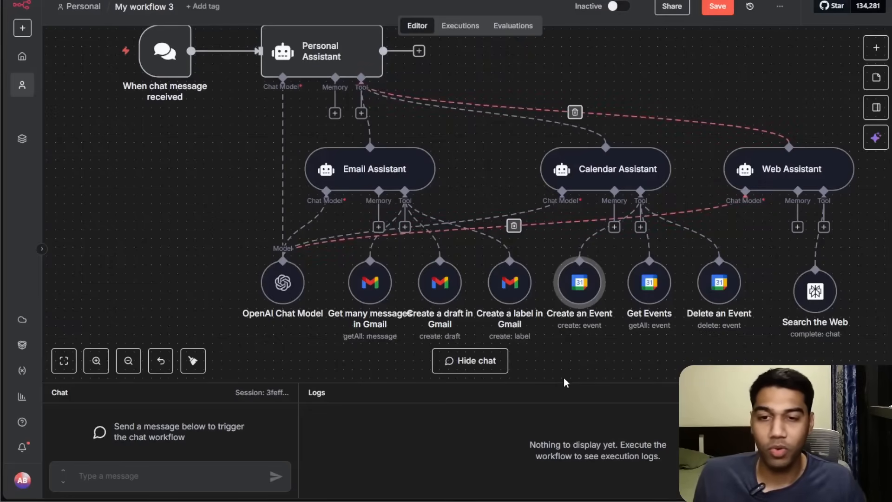
# Rename the "Get many messages in Gmail" tool to "Get Emails".
pyautogui.moveTo(569, 363); pyautogui.dragTo(645, 318)
pyautogui.rightClick(449, 250)
pyautogui.click(464, 292)
pyautogui.press('End')
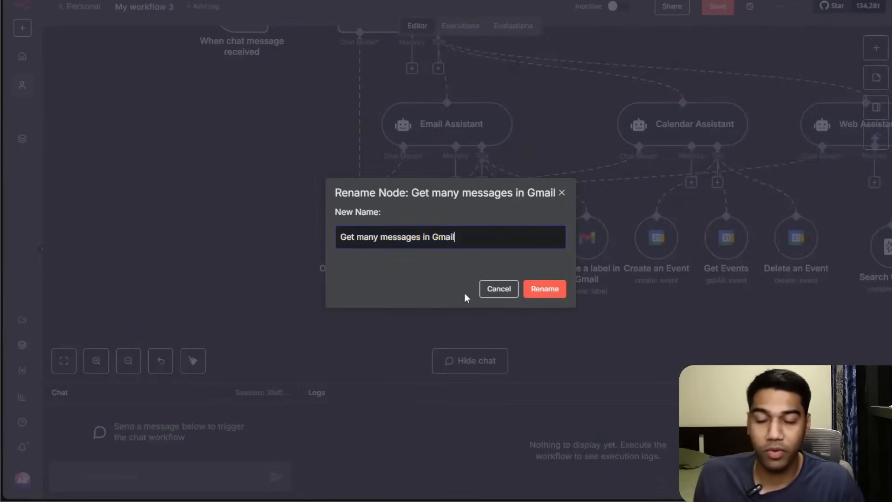
pyautogui.hotkey('ctrl', 'a')
pyautogui.write('Get Emails')
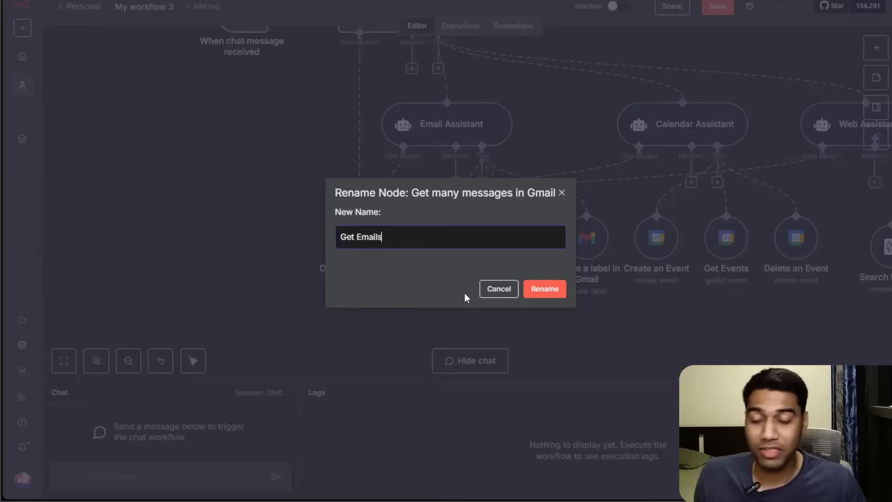
pyautogui.click(547, 290)
# Rename the "Create a draft in Gmail" tool to "Write a Draft".
pyautogui.rightClick(508, 252)
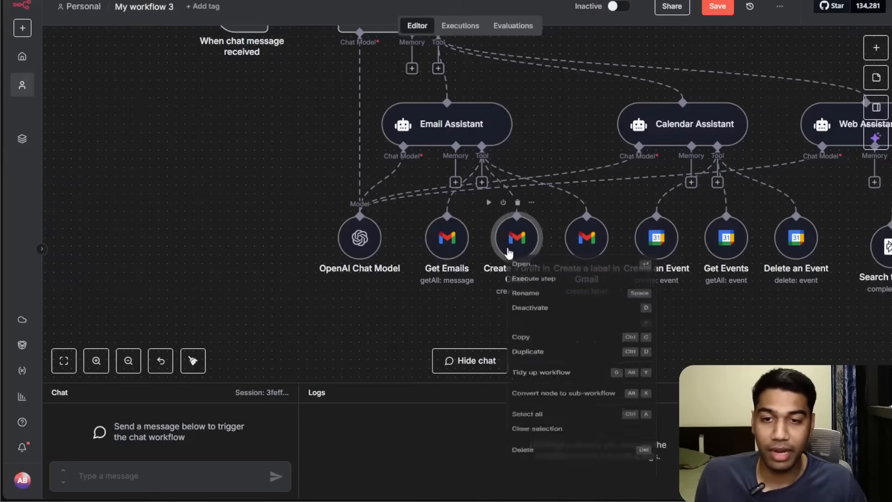
pyautogui.click(532, 301)
pyautogui.write('Create a DOC')
pyautogui.press('BackSpace')
pyautogui.press('BackSpace')
pyautogui.press('BackSpace')
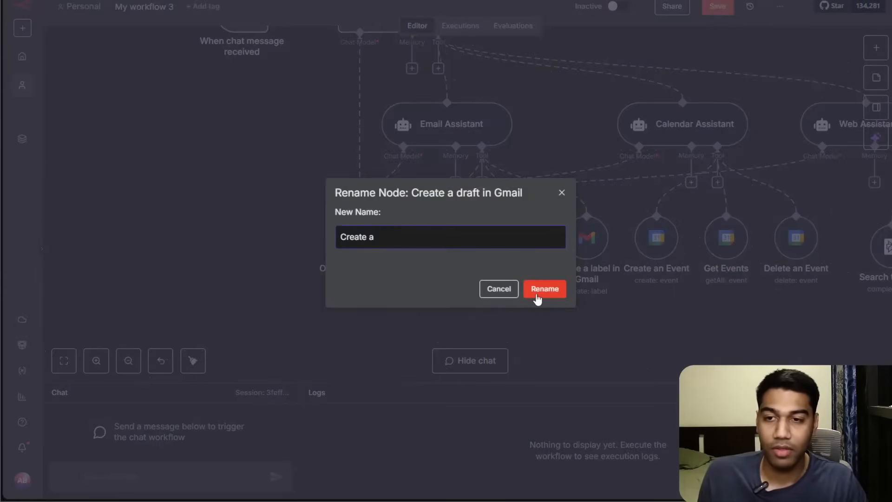
pyautogui.hotkey('ctrl', 'a')
pyautogui.write('WE')
pyautogui.write('ti')
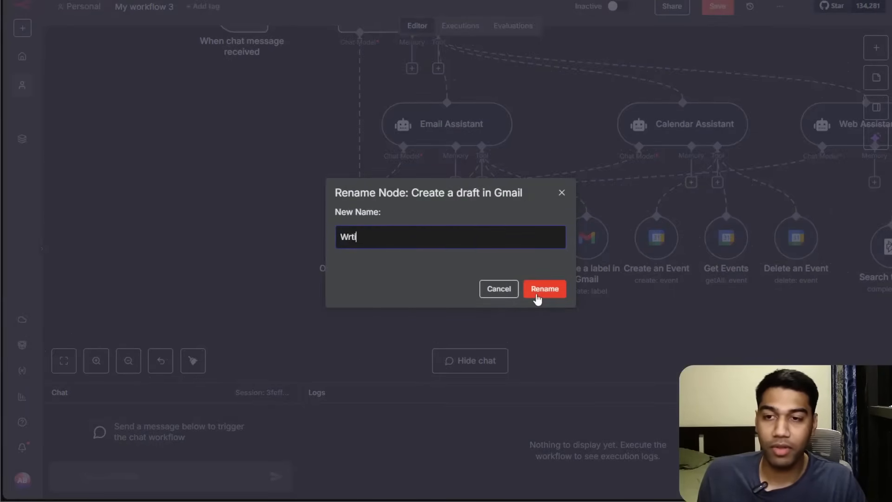
pyautogui.write('Draft')
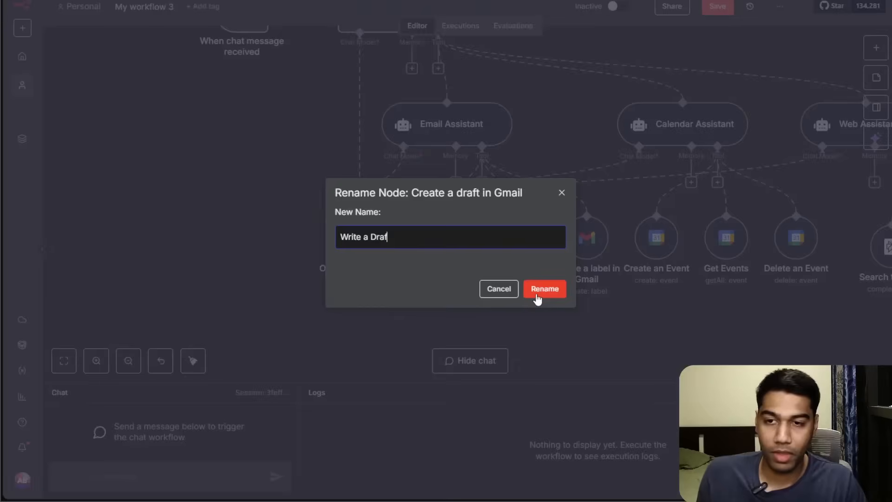
pyautogui.click(537, 292)
pyautogui.moveTo(707, 320); pyautogui.dragTo(562, 333)
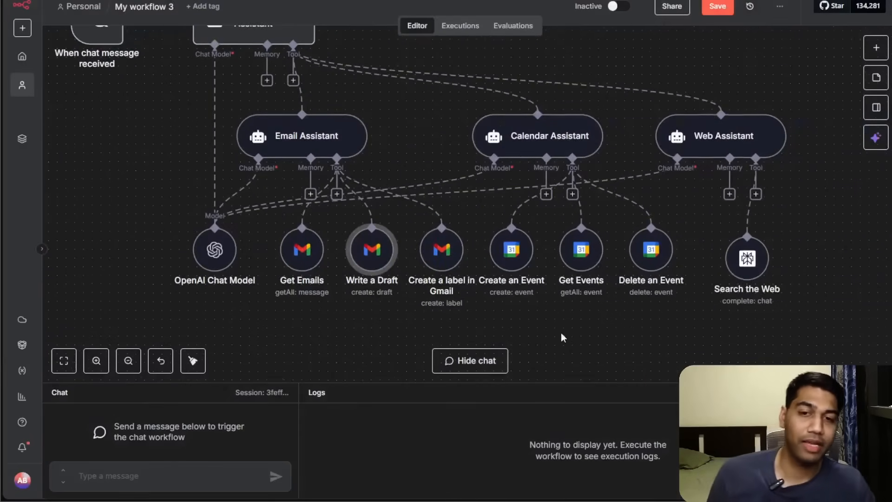
pyautogui.rightClick(428, 260)
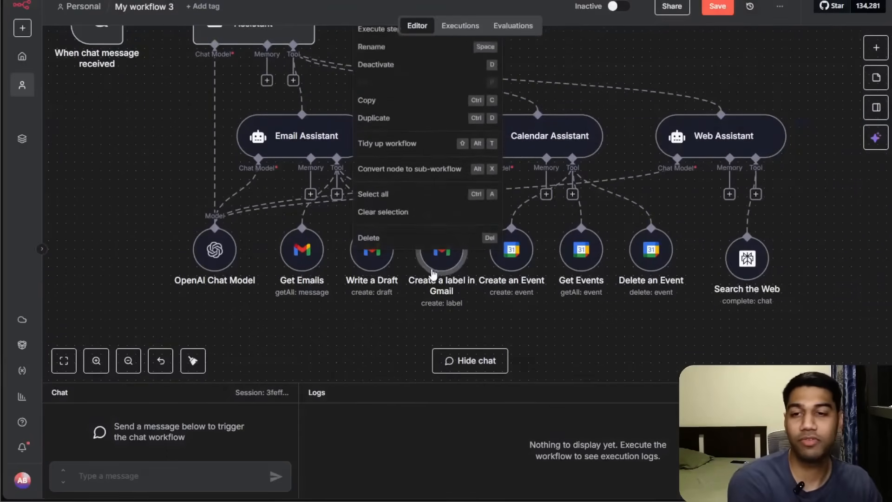
pyautogui.click(553, 311)
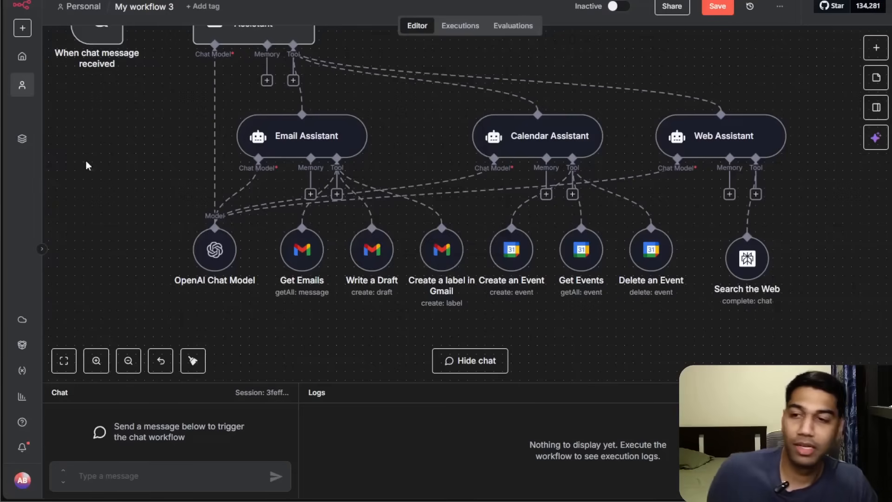
# Open the Personal Assistant agent, keep the connected chat trigger as prompt source, and add a System Message option.
pyautogui.moveTo(448, 123); pyautogui.dragTo(535, 189)
pyautogui.doubleClick(343, 84)
pyautogui.click(429, 87)
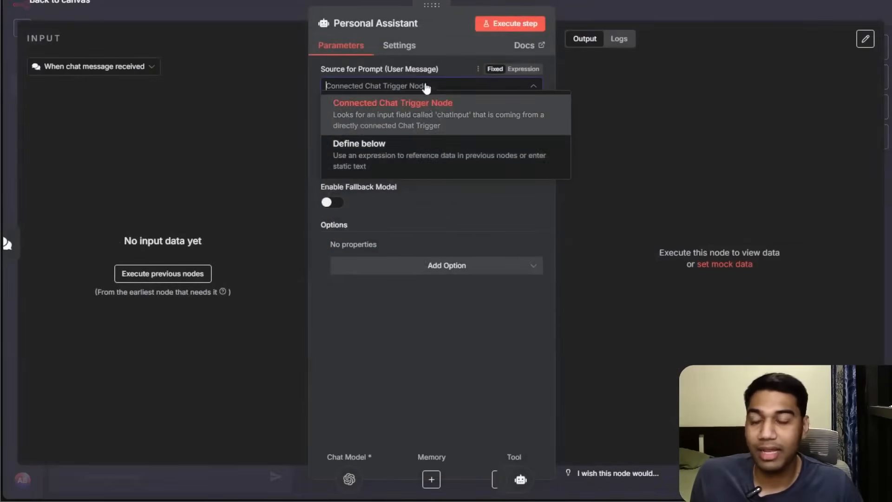
pyautogui.click(428, 122)
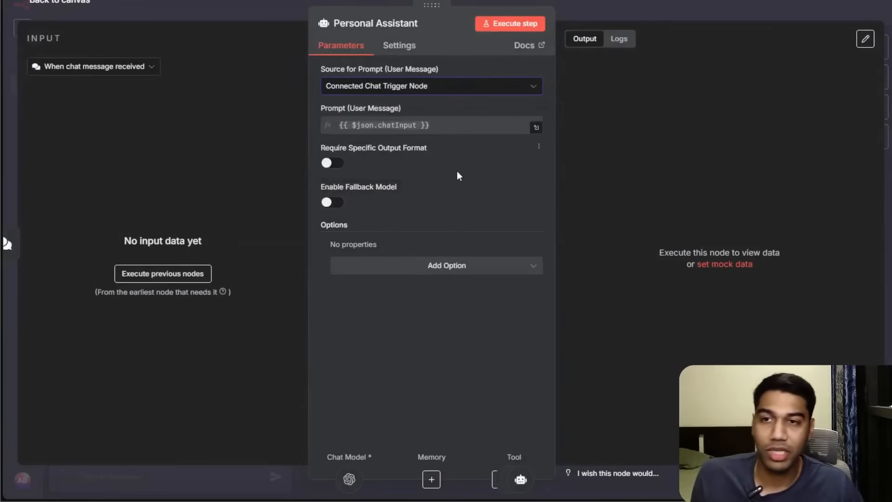
pyautogui.click(416, 265)
pyautogui.click(384, 294)
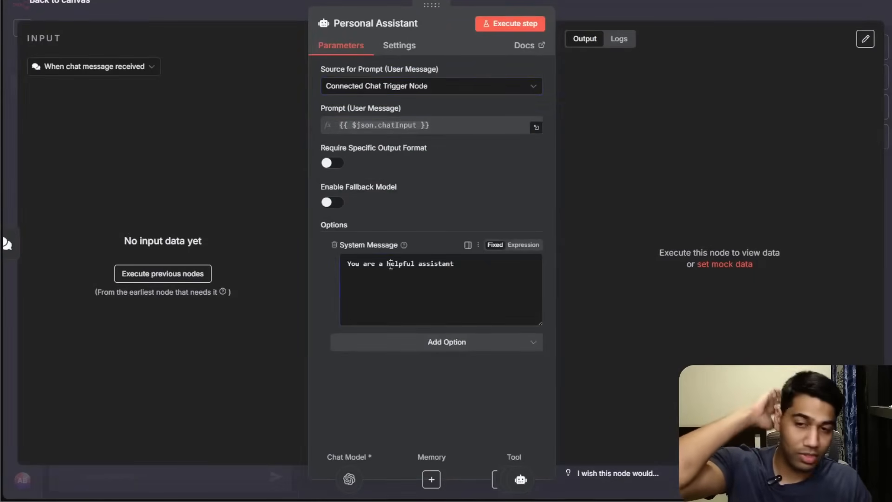
# Clear the Personal Assistant's default system message text.
pyautogui.click(484, 269)
pyautogui.write('a')
pyautogui.hotkey('ctrl', 'a')
pyautogui.write('Y')
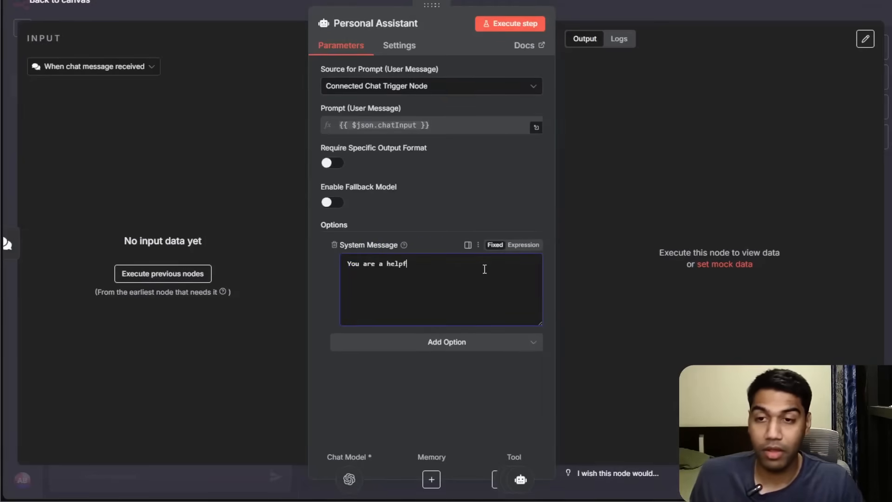
pyautogui.hotkey('ctrl', 'a')
pyautogui.press('BackSpace')
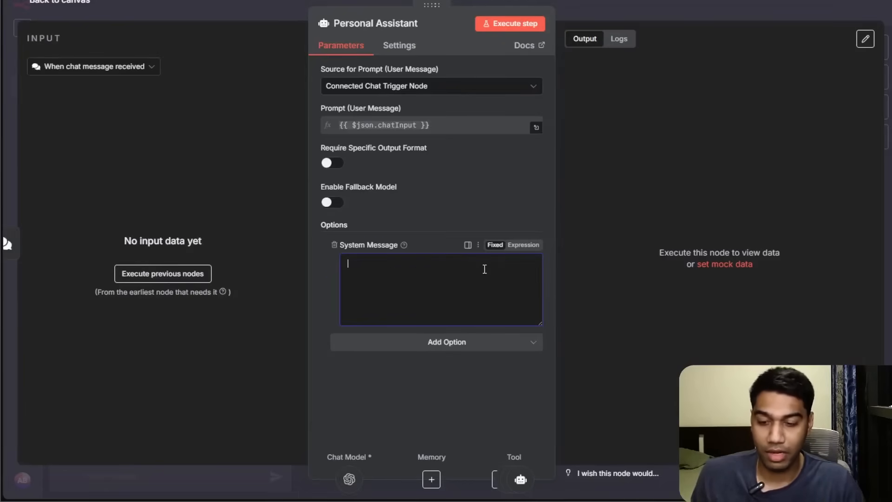
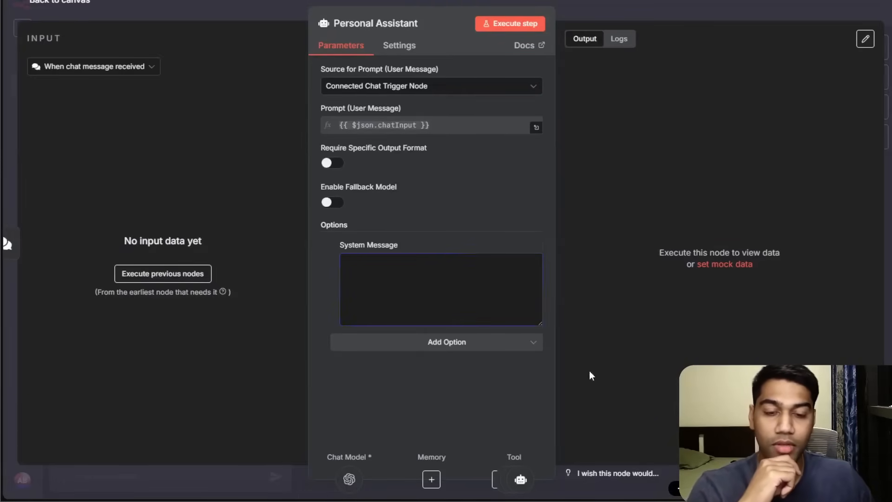
# Paste the Personal Assistant's system message describing its email, calendar and web assistants and the date-and-time tool, then return to the canvas.
pyautogui.click(450, 284)
pyautogui.hotkey('ctrl', 'v')
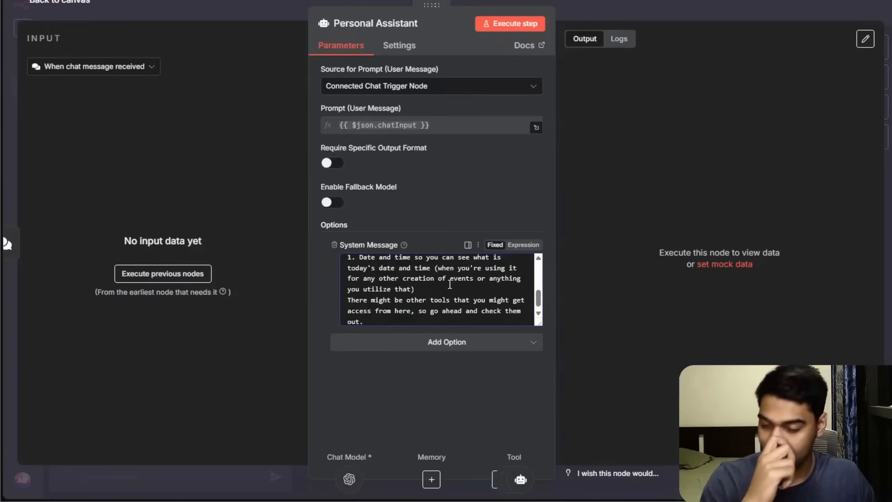
pyautogui.moveTo(539, 322); pyautogui.dragTo(525, 453)
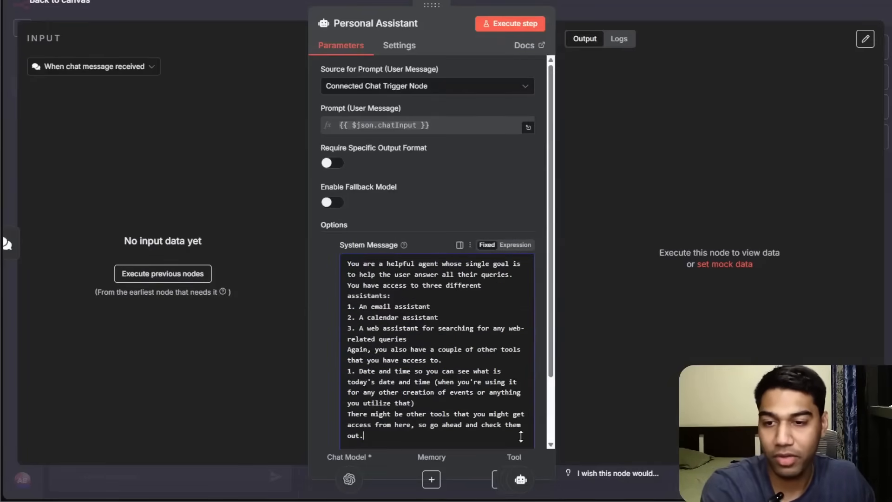
pyautogui.scroll(-2, 491, 370)
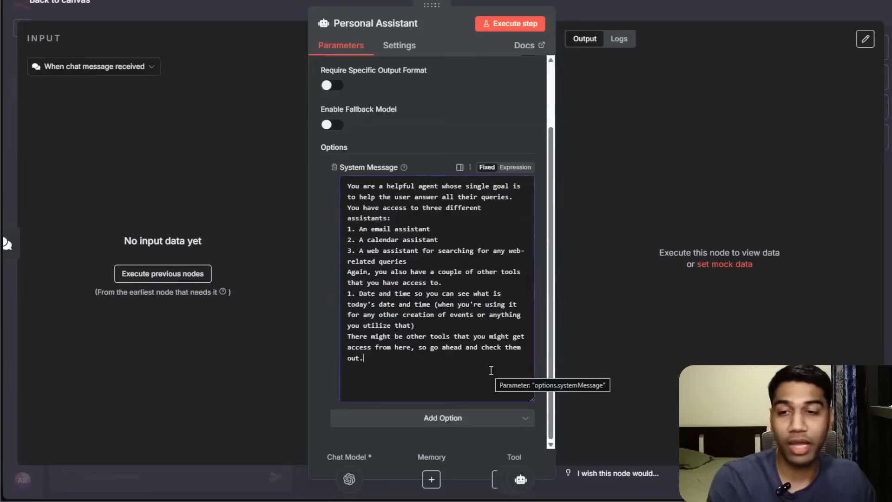
pyautogui.click(445, 282)
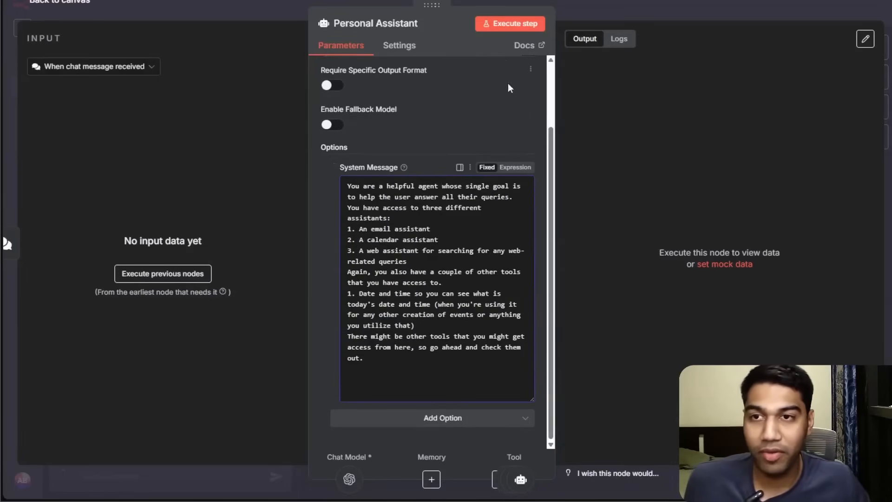
pyautogui.scroll(2, 506, 74)
pyautogui.click(636, 3)
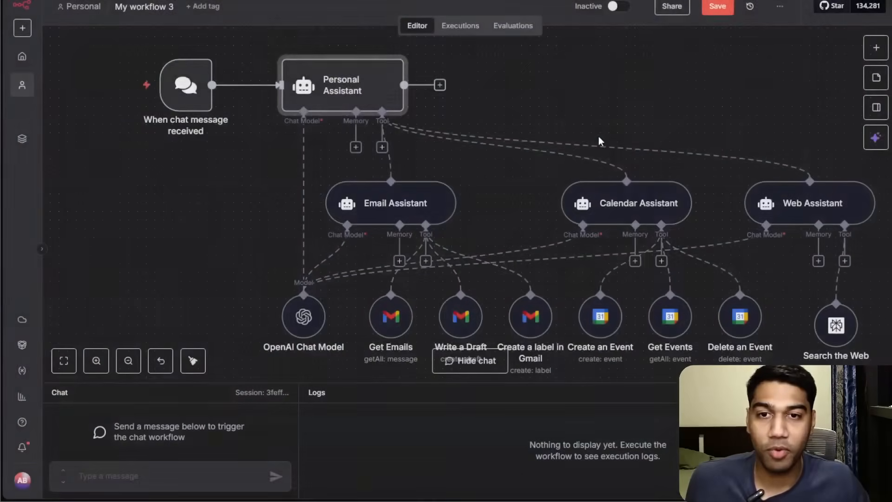
# Add a Date & Time tool to the Personal Assistant's tool input, using the Get Current Date operation.
pyautogui.click(382, 146)
pyautogui.write('datre')
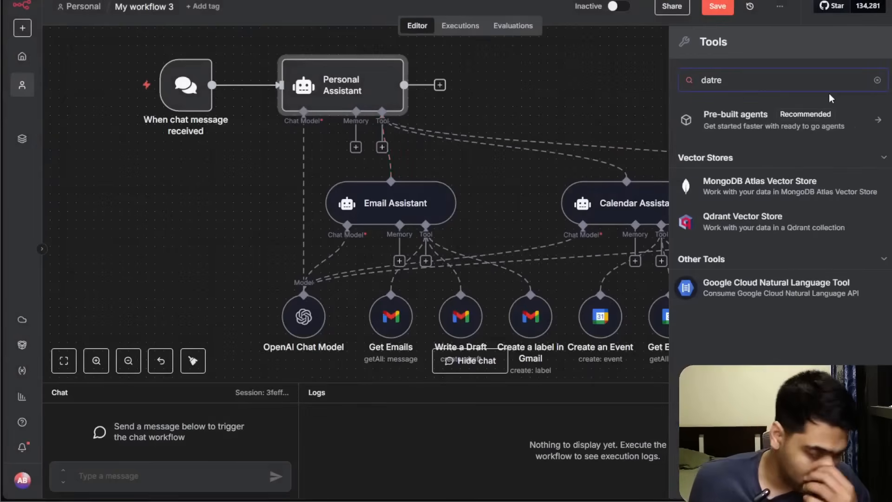
pyautogui.press('BackSpace')
pyautogui.press('BackSpace')
pyautogui.write('e')
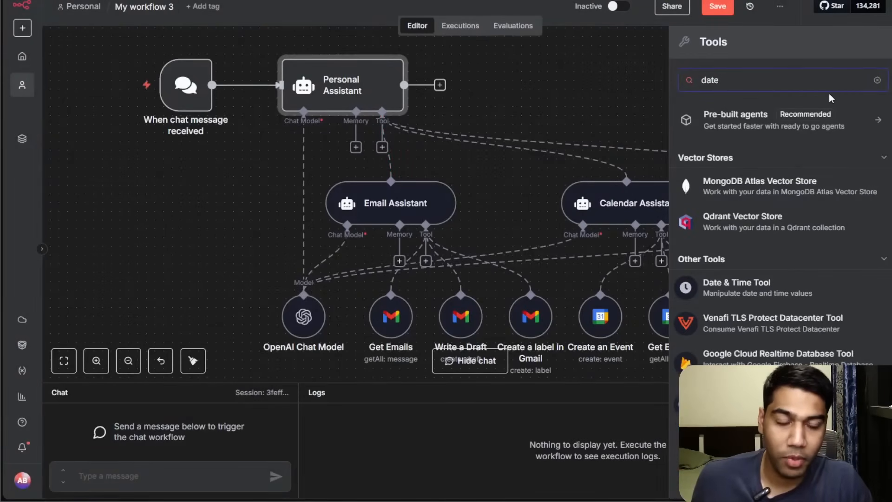
pyautogui.click(743, 285)
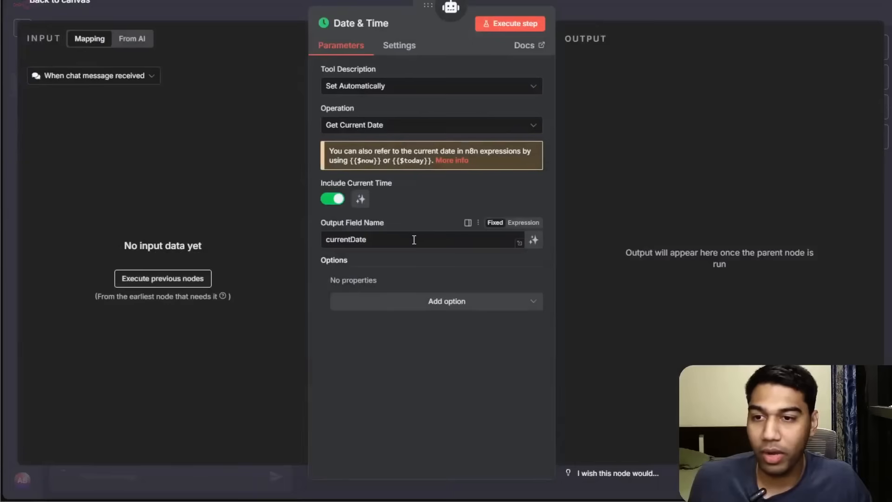
pyautogui.click(400, 132)
pyautogui.click(400, 131)
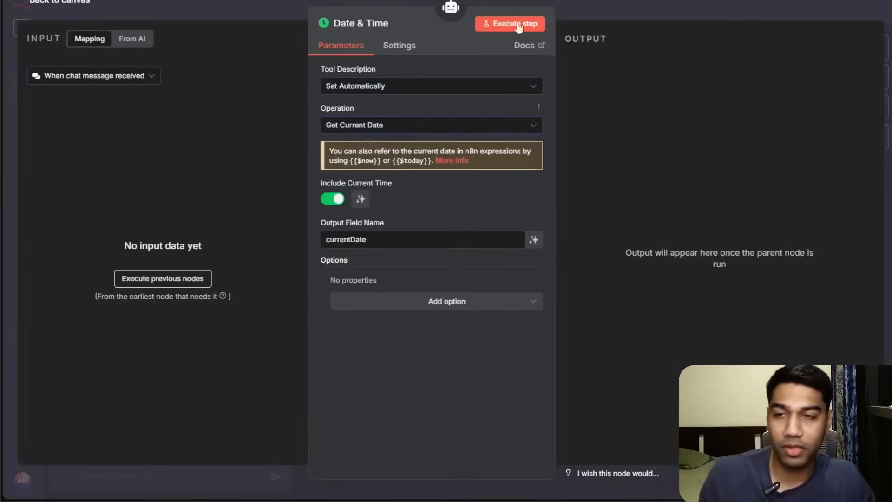
# Rename the Date & Time tool to "Get Current Date".
pyautogui.click(355, 24)
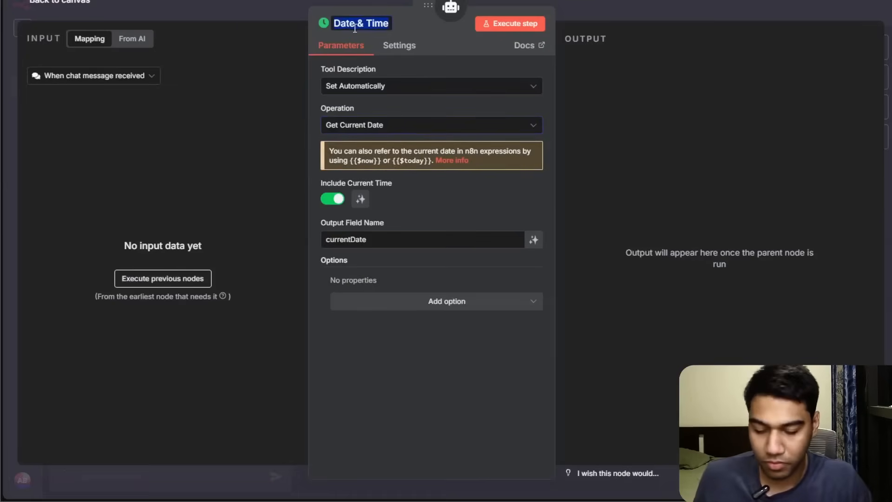
pyautogui.write('Get Current Date')
pyautogui.press('Return')
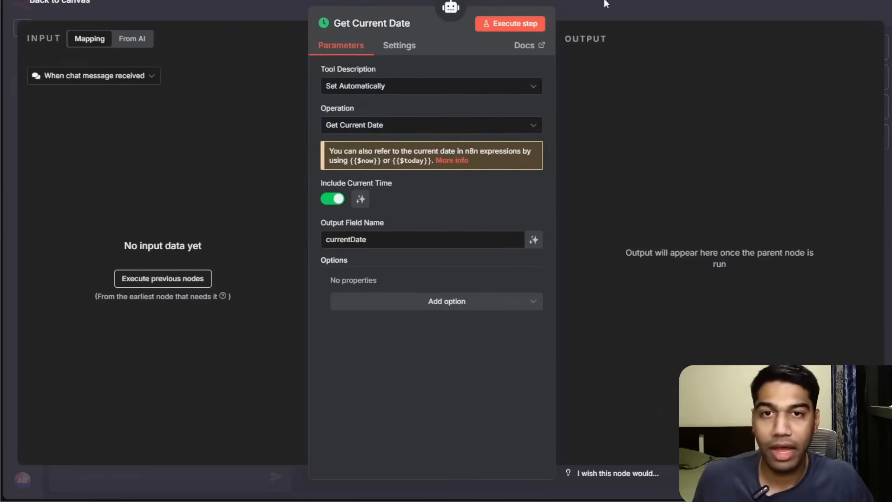
pyautogui.click(604, 3)
# Reposition the Get Current Date node, tidy up the workflow layout and save the workflow.
pyautogui.moveTo(406, 232); pyautogui.dragTo(581, 127)
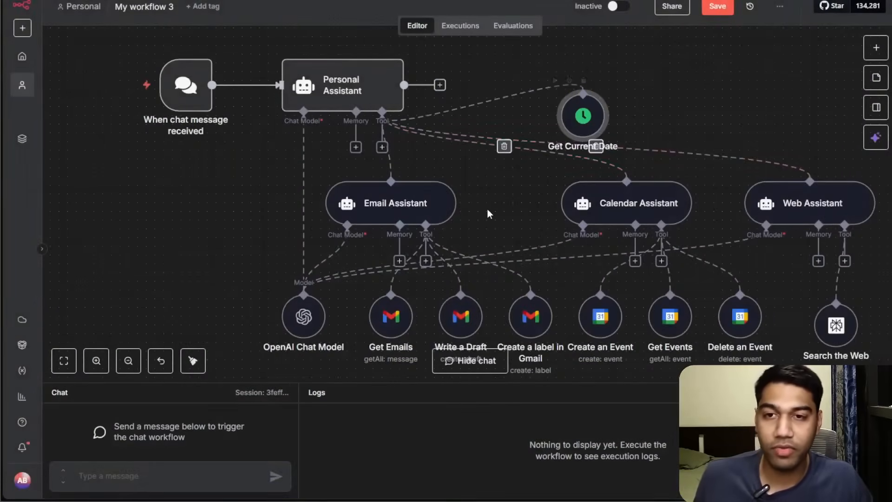
pyautogui.click(193, 360)
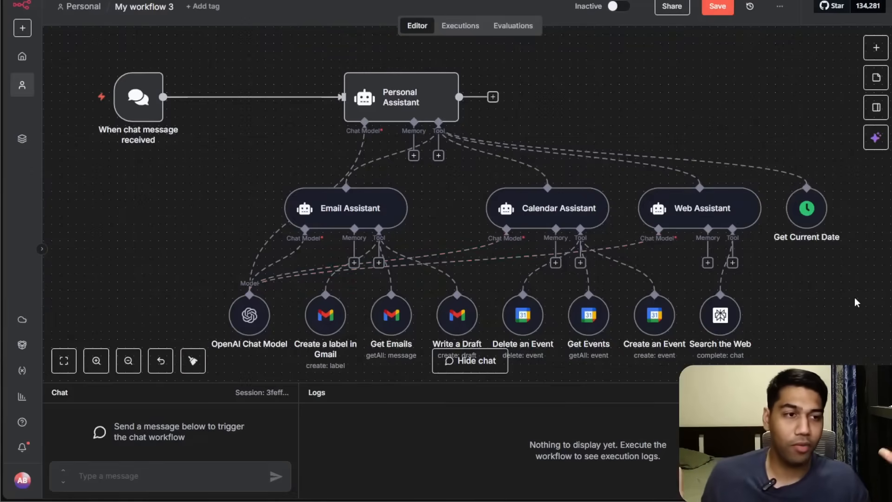
pyautogui.hotkey('ctrl', 's')
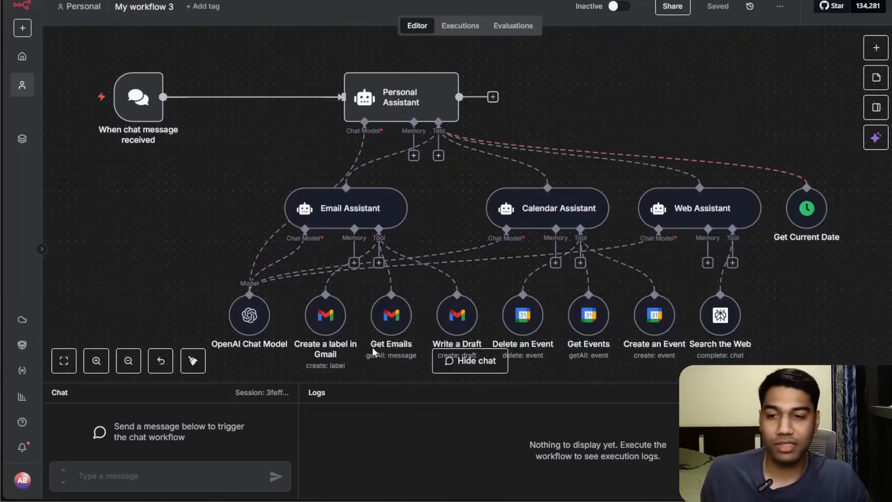
# Send the test chat message "tell me the events from my calendar tomorrow".
pyautogui.moveTo(370, 383); pyautogui.dragTo(347, 206)
pyautogui.click(149, 470)
pyautogui.write('t')
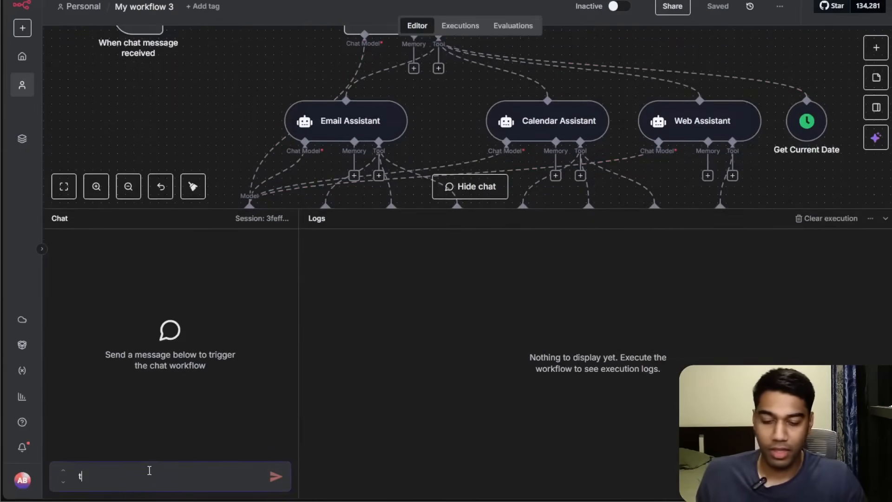
pyautogui.write('ell me the fir')
pyautogui.press('BackSpace')
pyautogui.press('BackSpace')
pyautogui.press('BackSpace')
pyautogui.write('events from my callendar tomorrow')
pyautogui.press('Return')
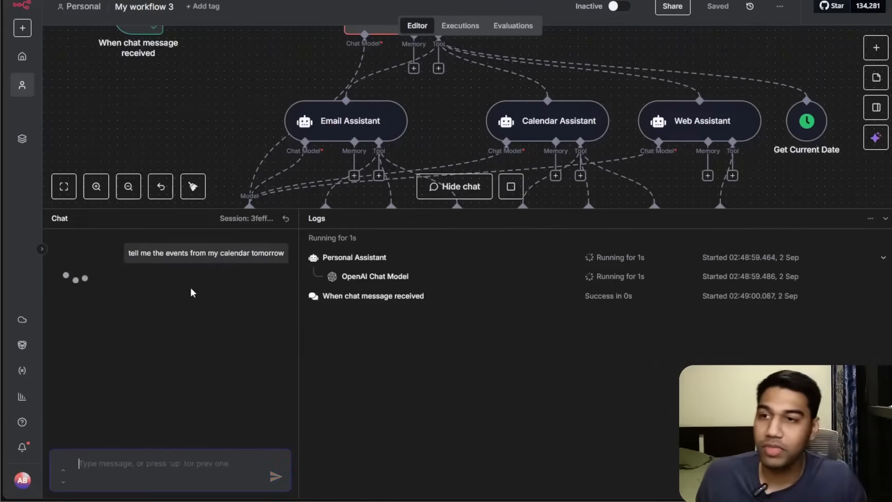
# Watch the execution run and inspect the Get Events tool's input in the logs.
pyautogui.moveTo(294, 208); pyautogui.dragTo(296, 276)
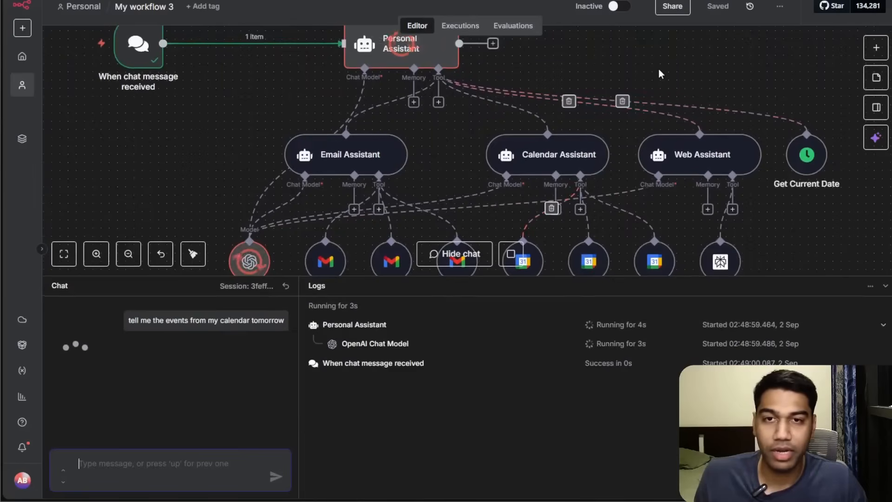
pyautogui.click(128, 253)
pyautogui.click(128, 253)
pyautogui.moveTo(214, 170); pyautogui.dragTo(212, 150)
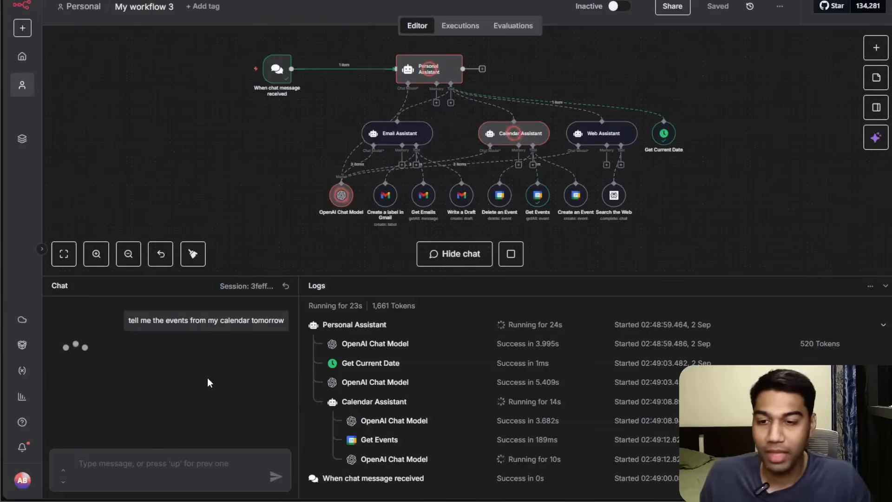
pyautogui.click(397, 437)
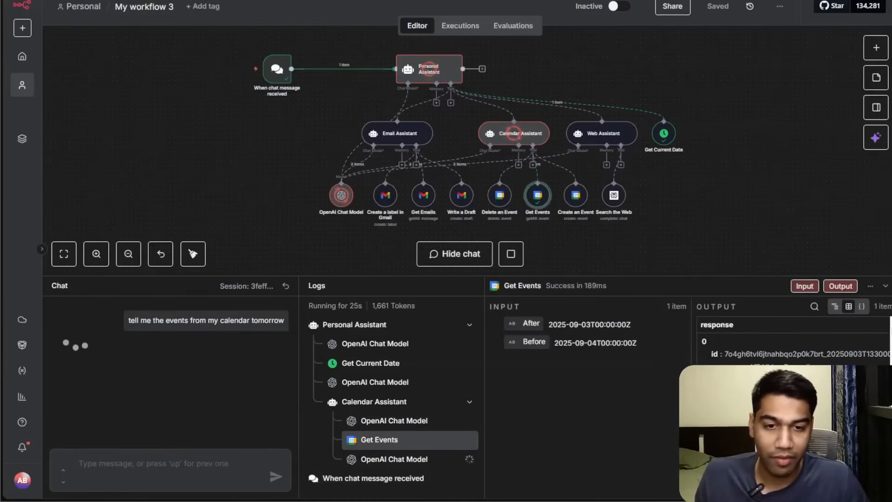
pyautogui.moveTo(556, 342); pyautogui.dragTo(720, 307)
pyautogui.moveTo(766, 363); pyautogui.dragTo(797, 364)
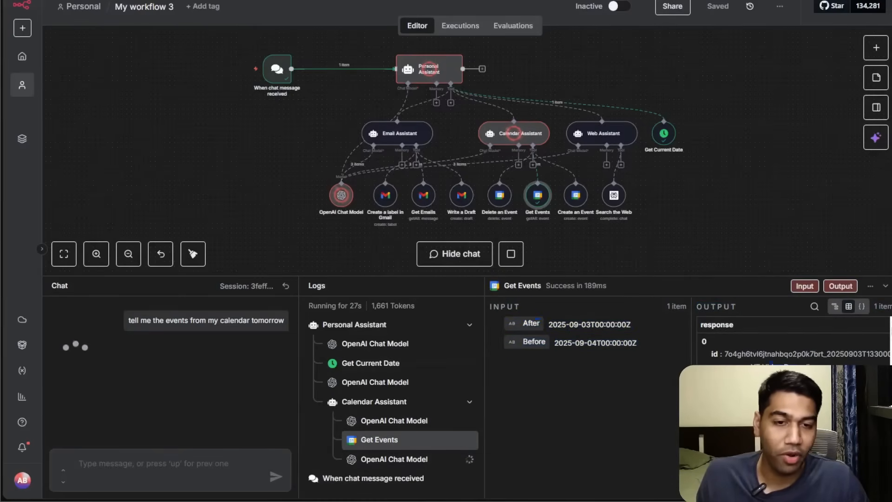
pyautogui.click(637, 422)
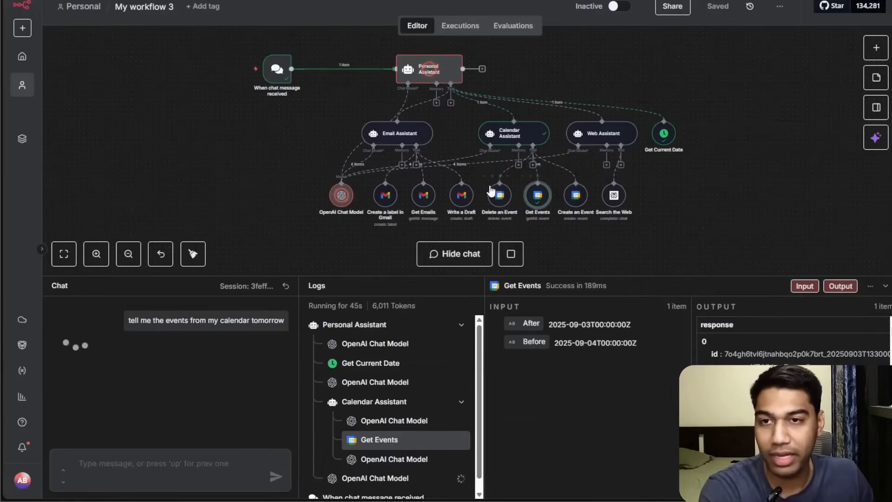
# Review the final chat model output and the calendar events listed in the chat reply.
pyautogui.scroll(-1, 393, 441)
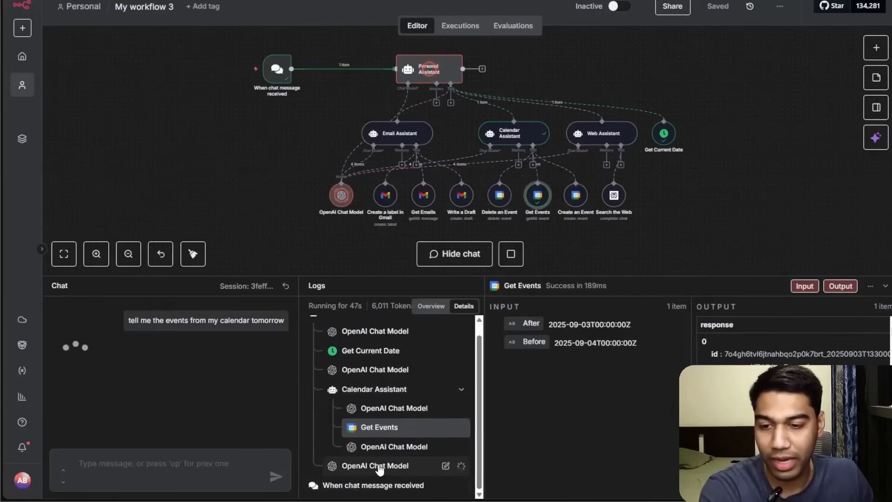
pyautogui.click(391, 465)
pyautogui.scroll(-5, 679, 356)
pyautogui.scroll(-3, 679, 355)
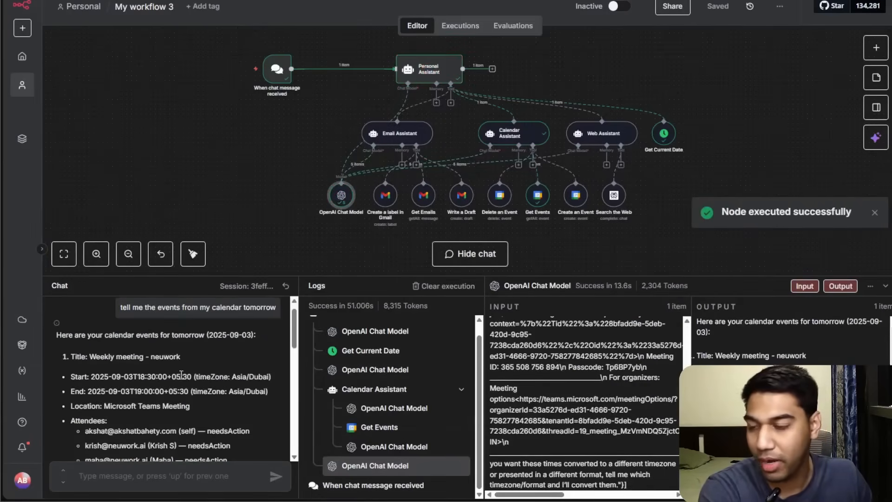
pyautogui.scroll(-10, 194, 359)
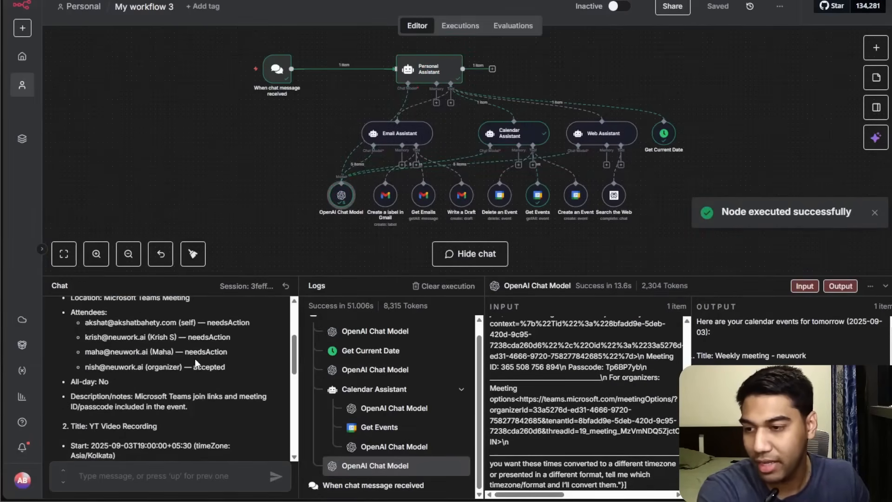
pyautogui.scroll(-3, 195, 356)
pyautogui.scroll(3, 195, 356)
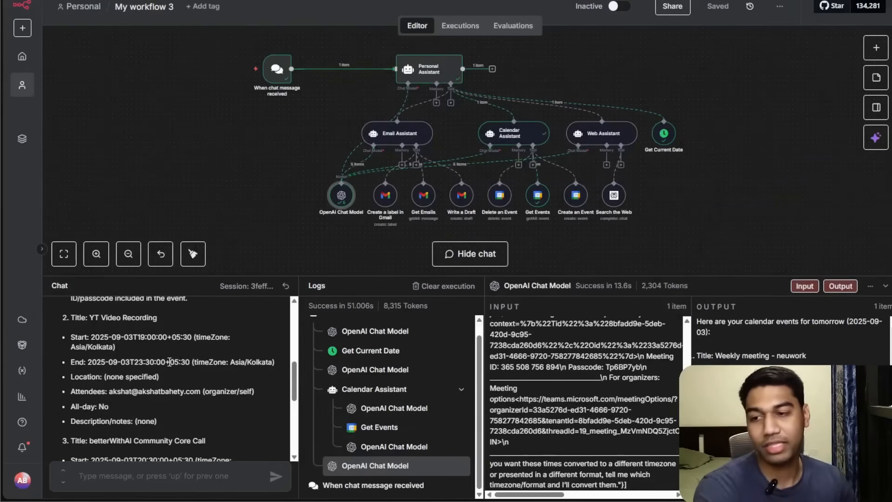
pyautogui.scroll(-3, 170, 362)
pyautogui.scroll(5, 171, 371)
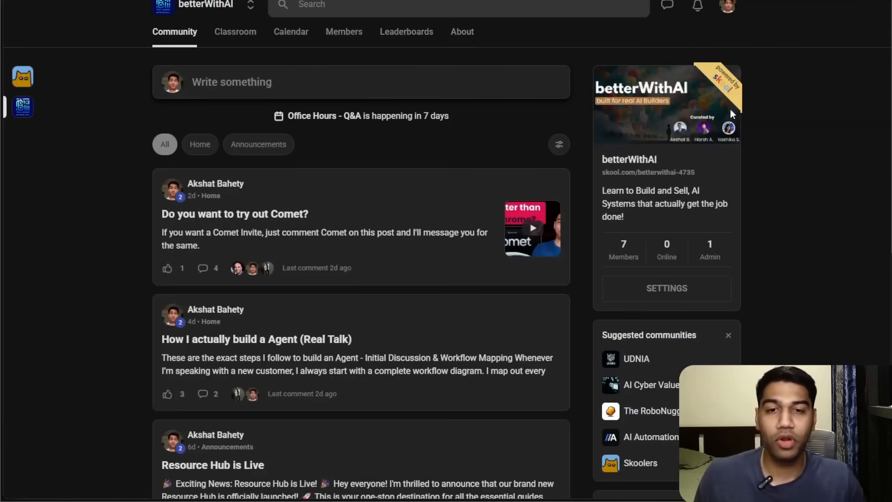
pyautogui.click(731, 109)
pyautogui.scroll(-3, 769, 176)
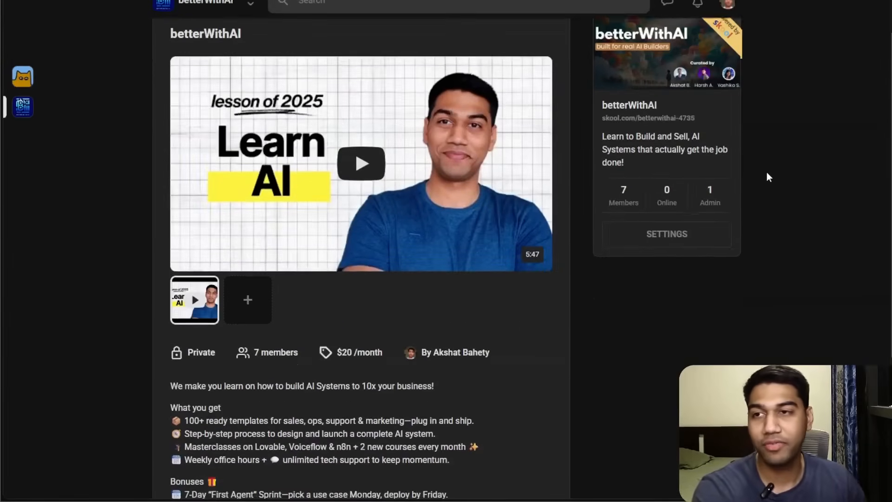
pyautogui.scroll(2, 768, 177)
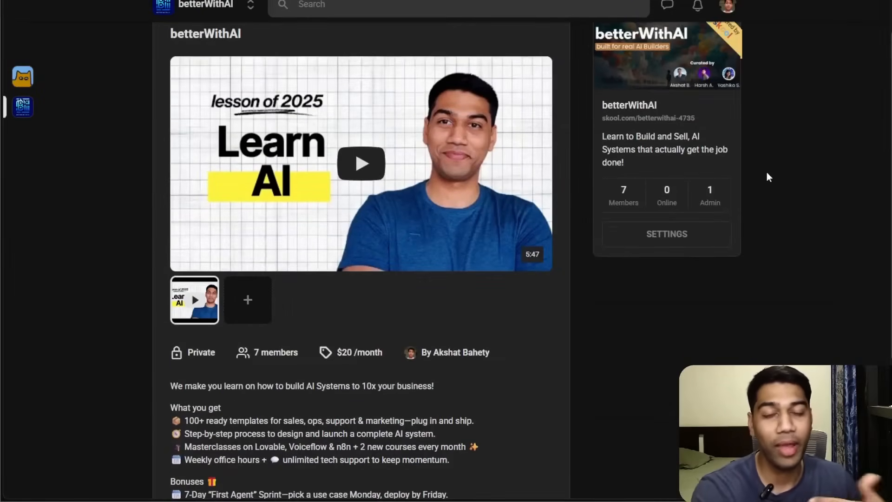
pyautogui.scroll(-3, 767, 176)
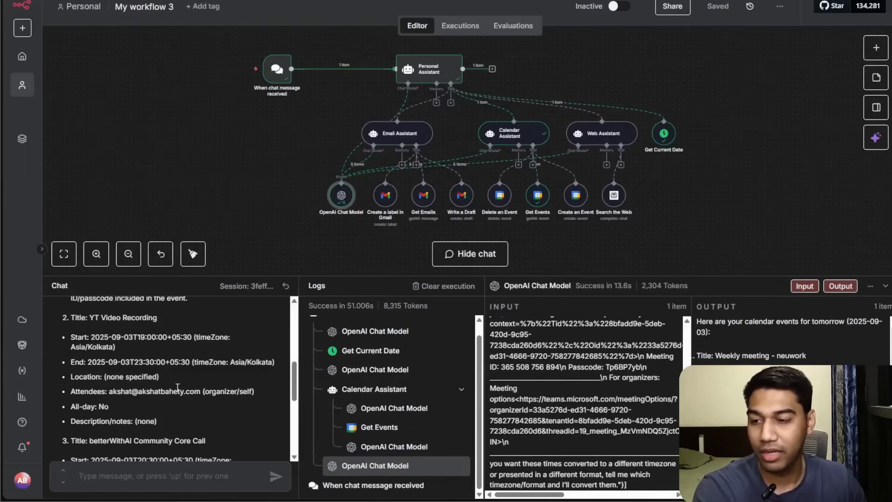
# Send the follow-up chat message "Create a draft email with all this content".
pyautogui.scroll(-5, 176, 370)
pyautogui.scroll(10, 178, 361)
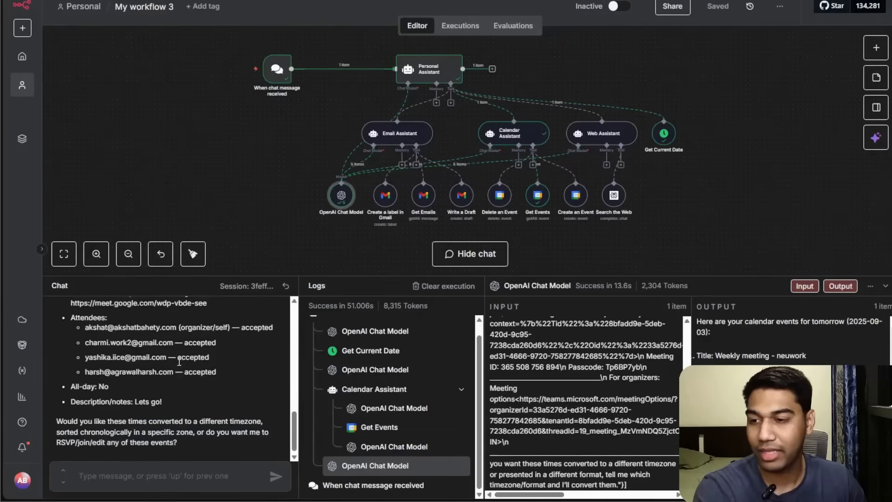
pyautogui.click(187, 473)
pyautogui.write('I wanm')
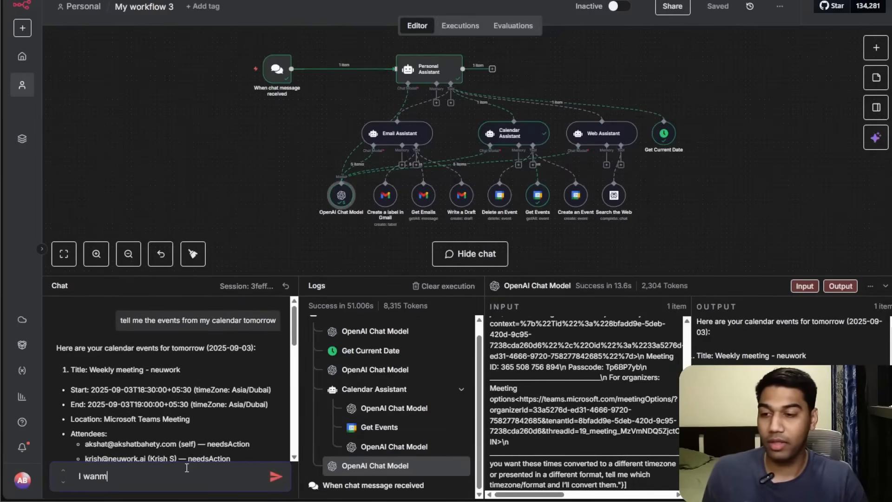
pyautogui.write('t')
pyautogui.hotkey('ctrl', 'a')
pyautogui.write('C')
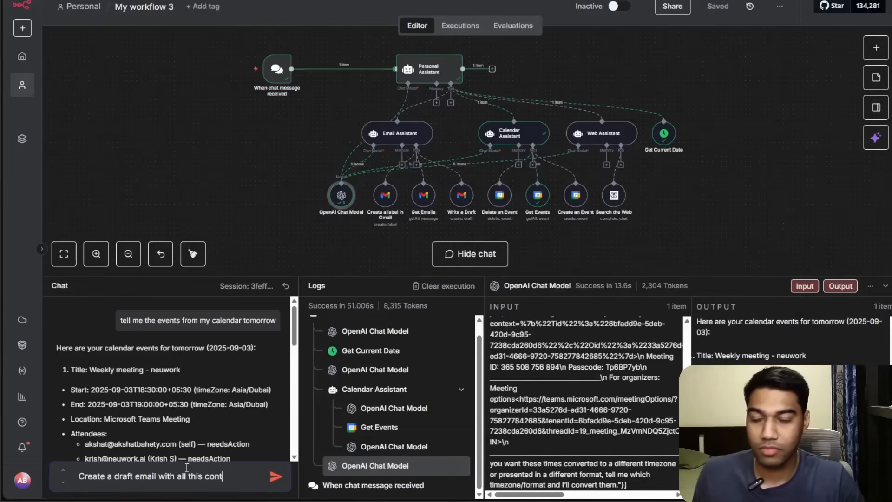
pyautogui.press('Return')
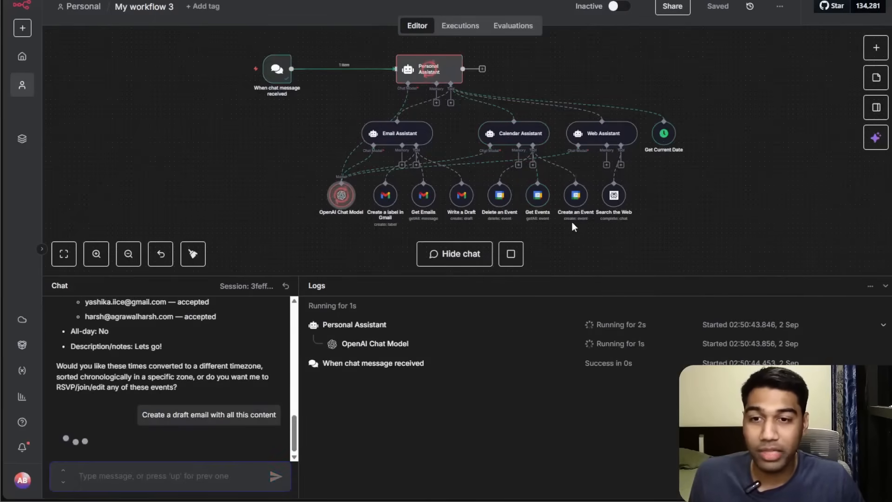
# Stop the running workflow execution.
pyautogui.scroll(10, 169, 426)
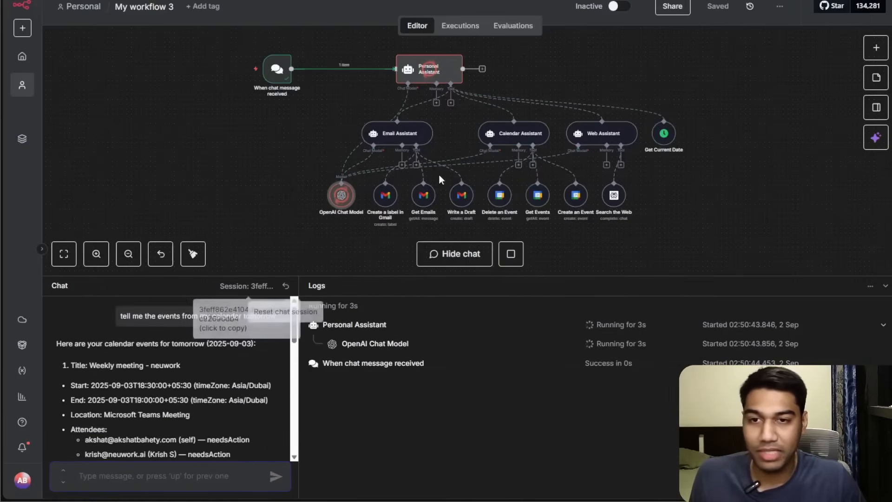
pyautogui.click(511, 254)
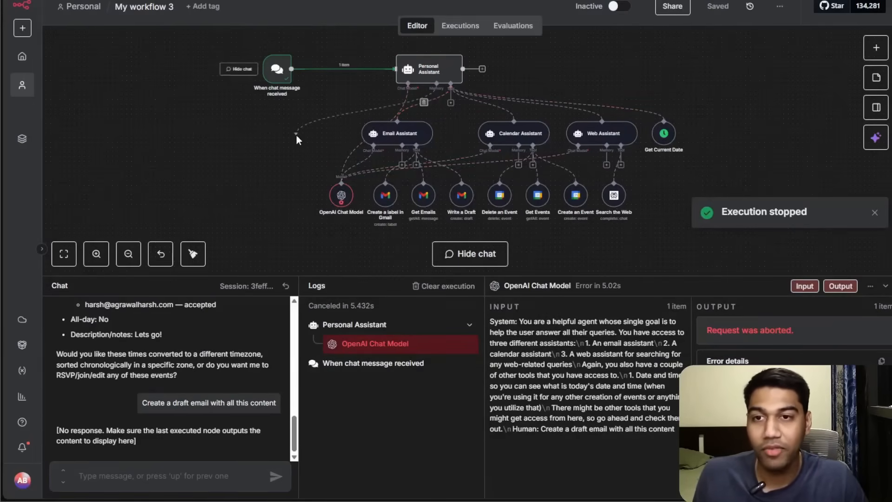
# Attach a Simple Memory to the Personal Assistant with a context window length of 10, then save the workflow.
pyautogui.click(436, 102)
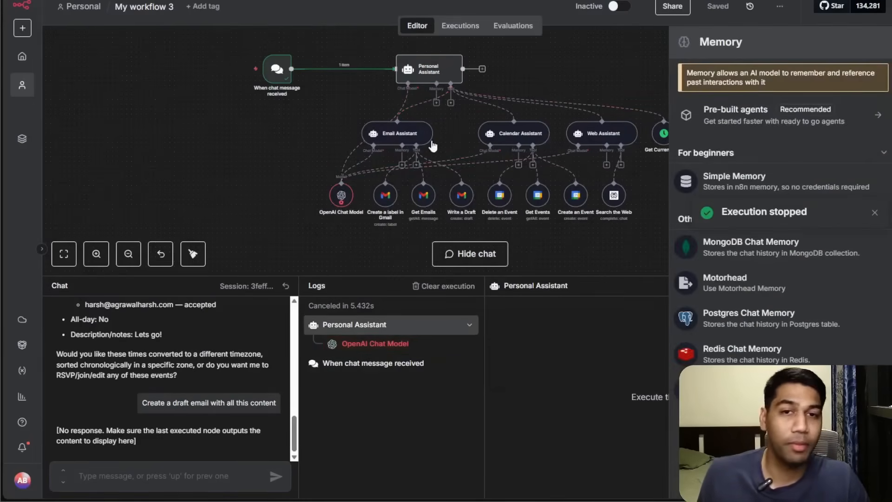
pyautogui.click(731, 180)
pyautogui.click(350, 167)
pyautogui.press('BackSpace')
pyautogui.write('1')
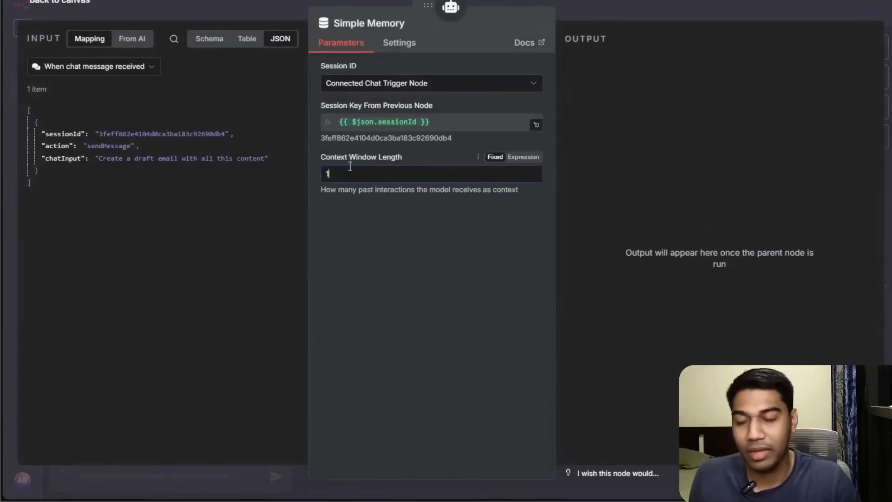
pyautogui.write('0')
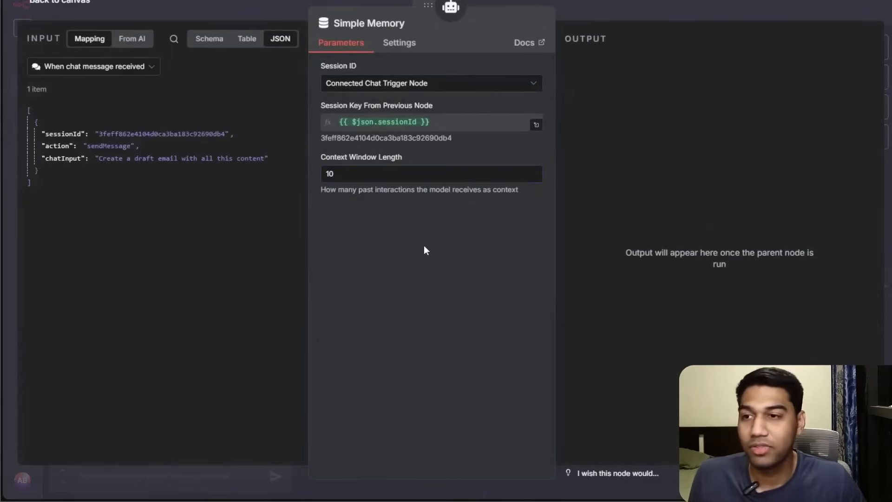
pyautogui.click(622, 12)
pyautogui.click(718, 6)
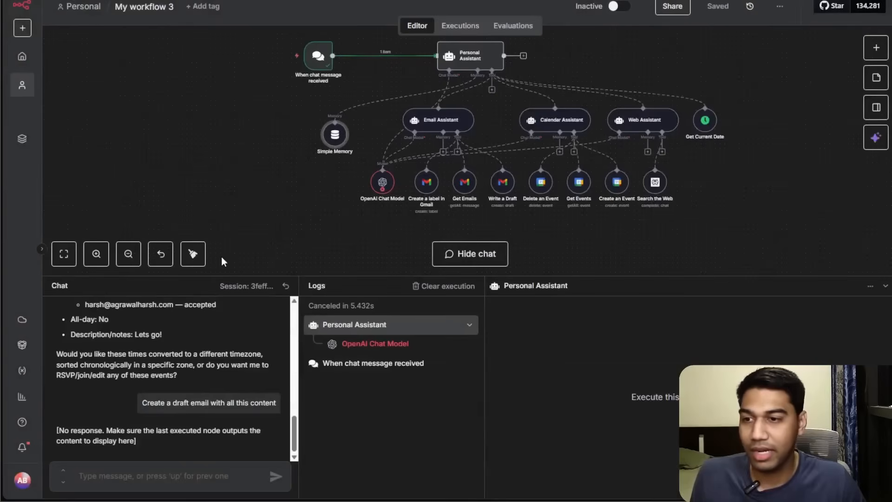
# Tidy up the canvas layout, then clear the previous execution and start a fresh chat session.
pyautogui.click(193, 254)
pyautogui.moveTo(226, 204); pyautogui.dragTo(244, 178)
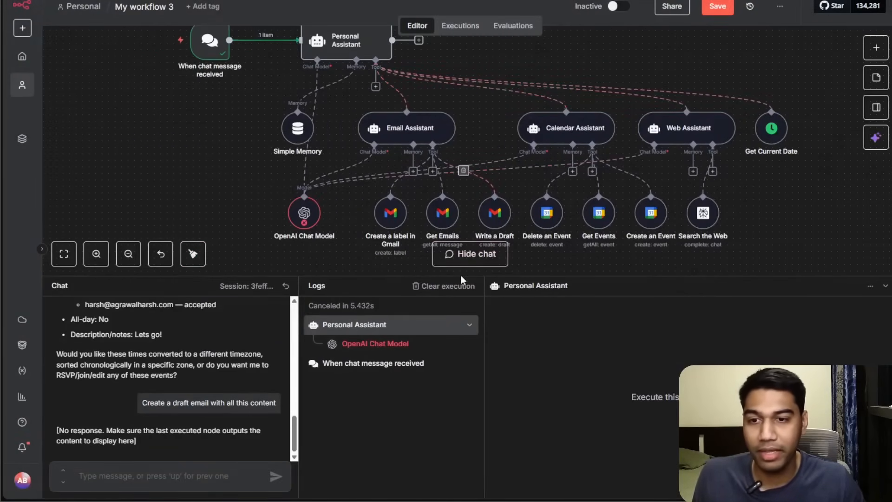
pyautogui.click(444, 286)
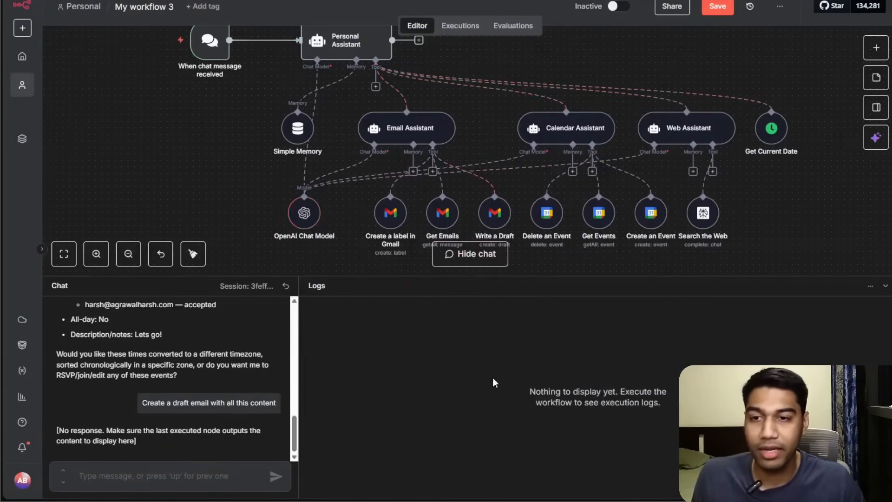
pyautogui.click(286, 286)
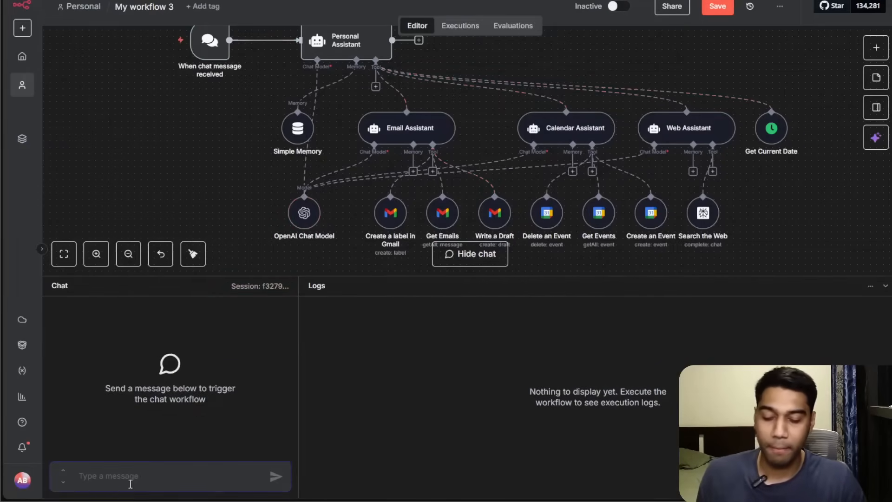
# Send the chat message "Tell me my events for tomorrow and create a draft for it".
pyautogui.write('Tell me my eybents for tomorrow and')
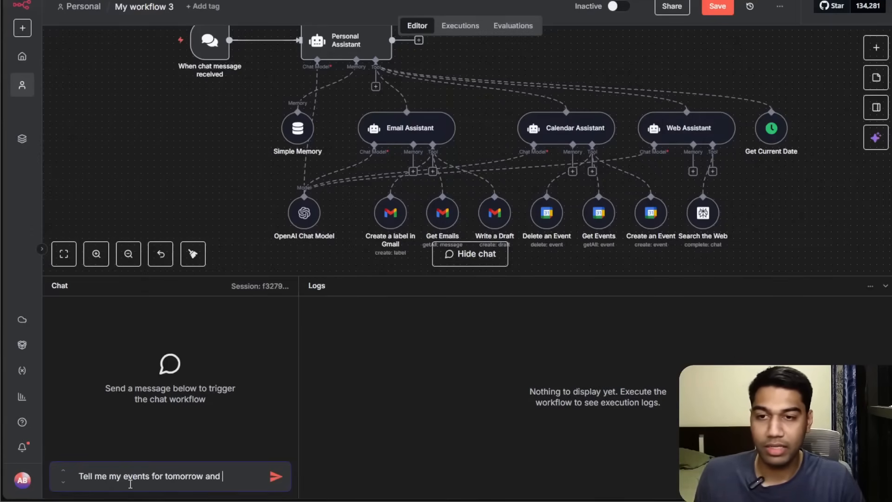
pyautogui.write(' create a fd')
pyautogui.press('BackSpace')
pyautogui.write('draft for it')
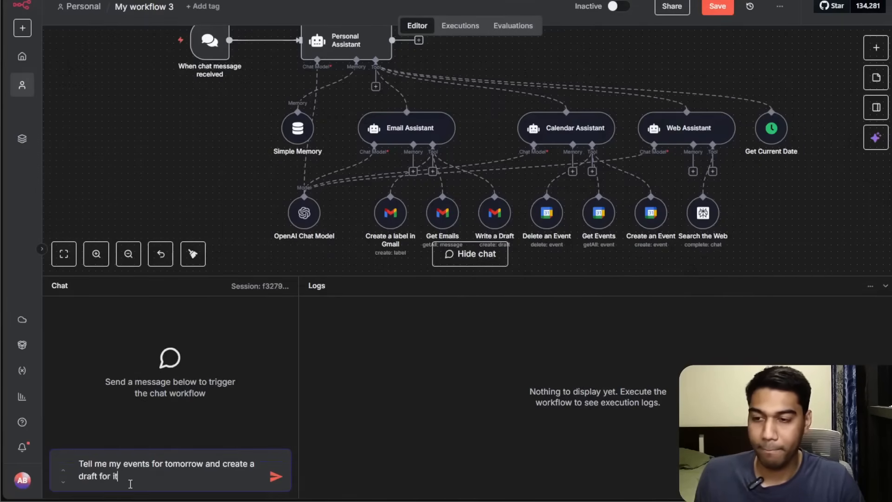
pyautogui.press('Return')
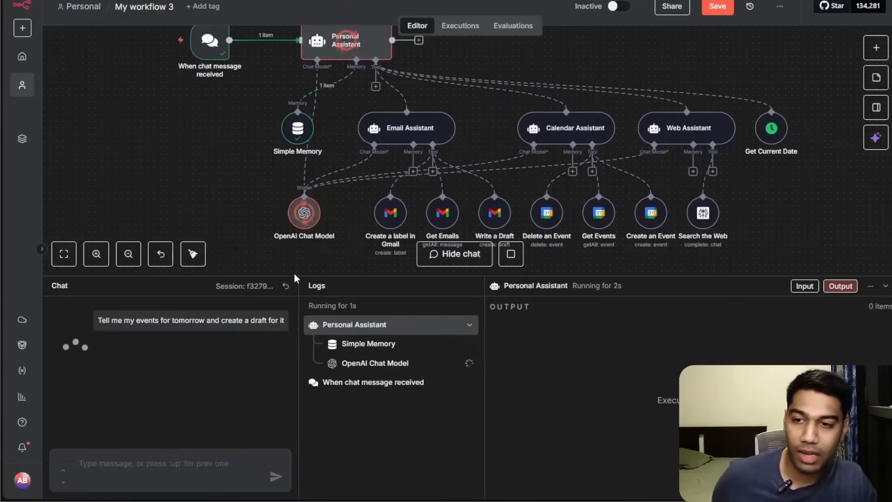
# Watch the agents execute and review the chat reply listing tomorrow's events and the created email draft.
pyautogui.moveTo(298, 277); pyautogui.dragTo(307, 302)
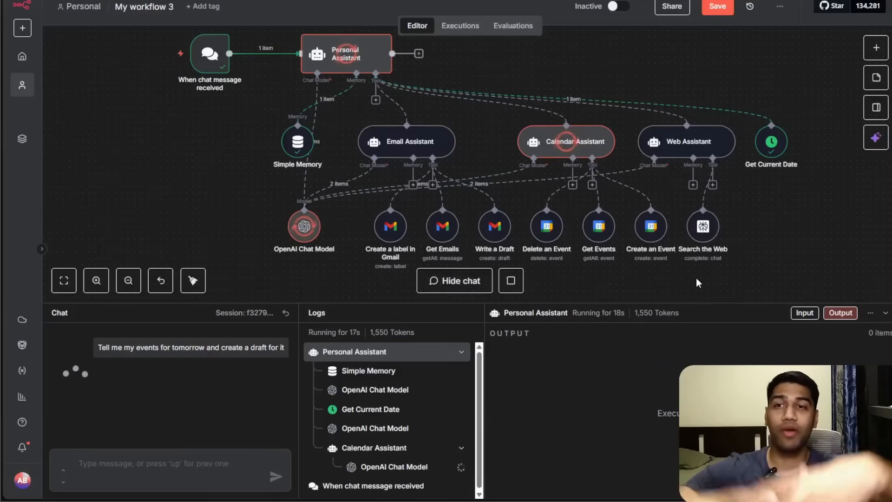
pyautogui.moveTo(224, 183); pyautogui.dragTo(237, 197)
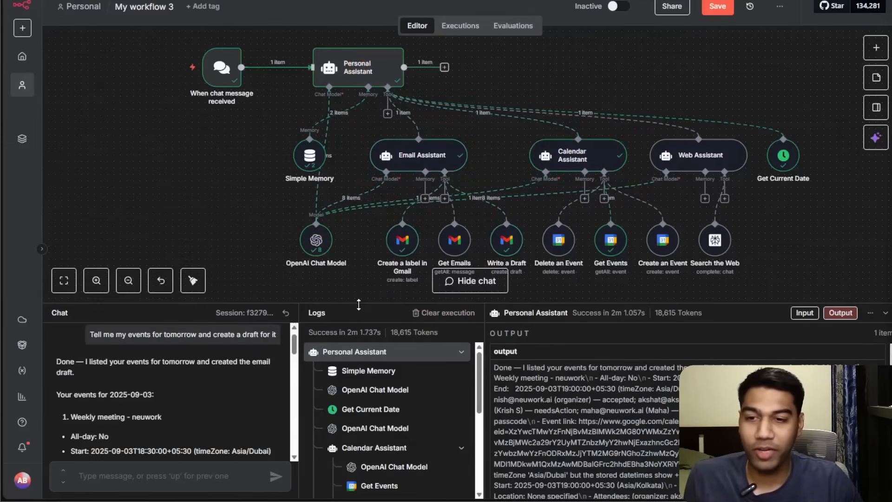
pyautogui.moveTo(414, 302); pyautogui.dragTo(413, 116)
pyautogui.scroll(-2, 198, 259)
pyautogui.scroll(-8, 199, 258)
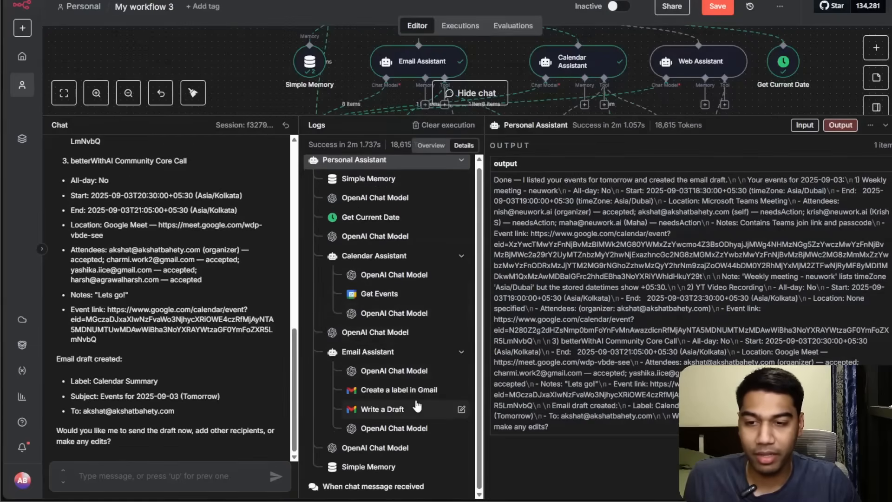
pyautogui.moveTo(290, 114); pyautogui.dragTo(291, 334)
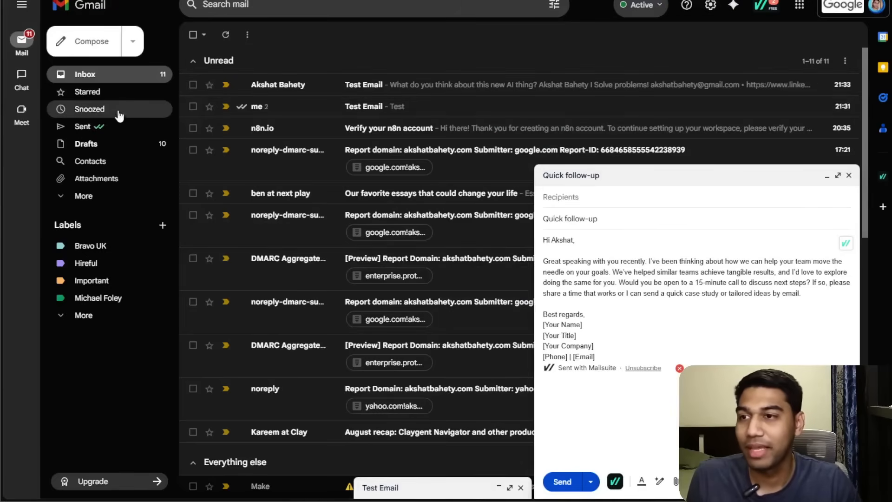
# Switch to Gmail, open the Drafts folder and read through the new "Events for 2025-09-03 (Tomorrow)" draft.
pyautogui.click(125, 144)
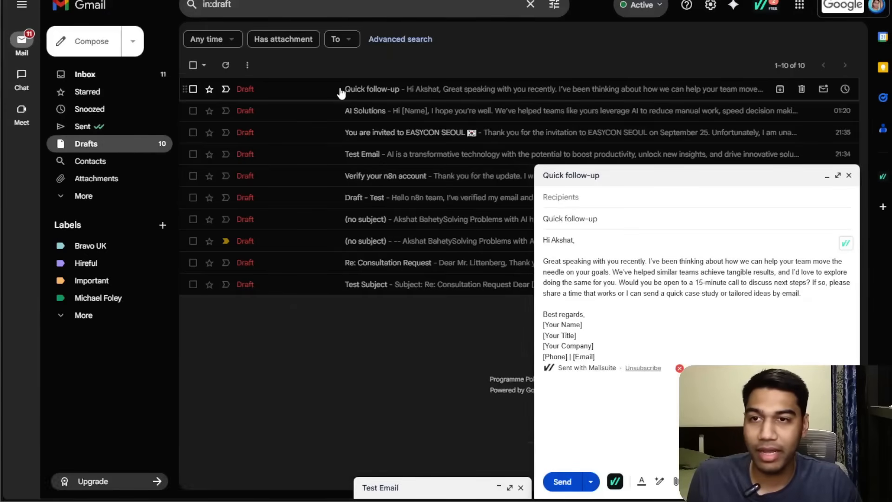
pyautogui.click(225, 65)
pyautogui.click(496, 93)
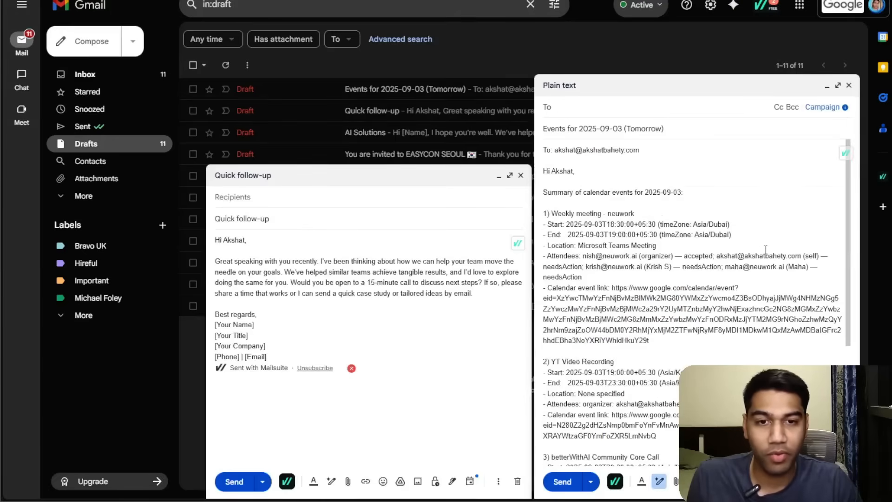
pyautogui.scroll(-5, 756, 259)
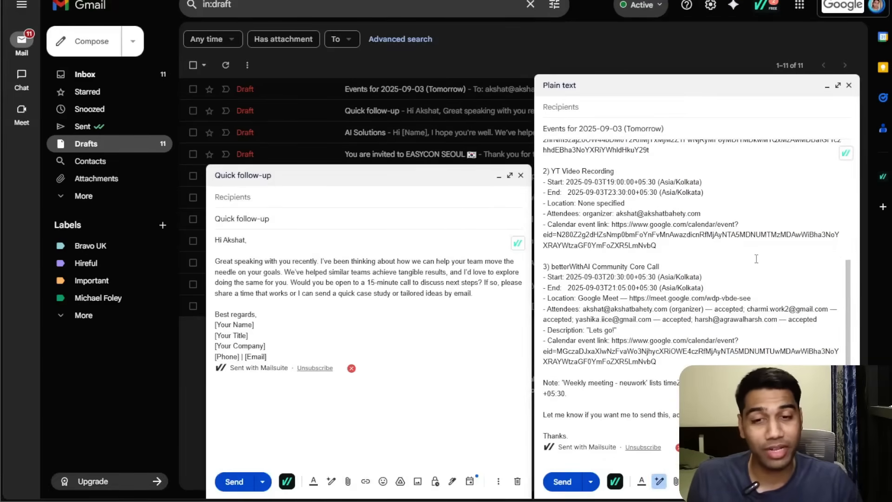
pyautogui.scroll(5, 756, 258)
pyautogui.moveTo(631, 276); pyautogui.dragTo(662, 296)
pyautogui.click(662, 309)
pyautogui.scroll(1, 688, 278)
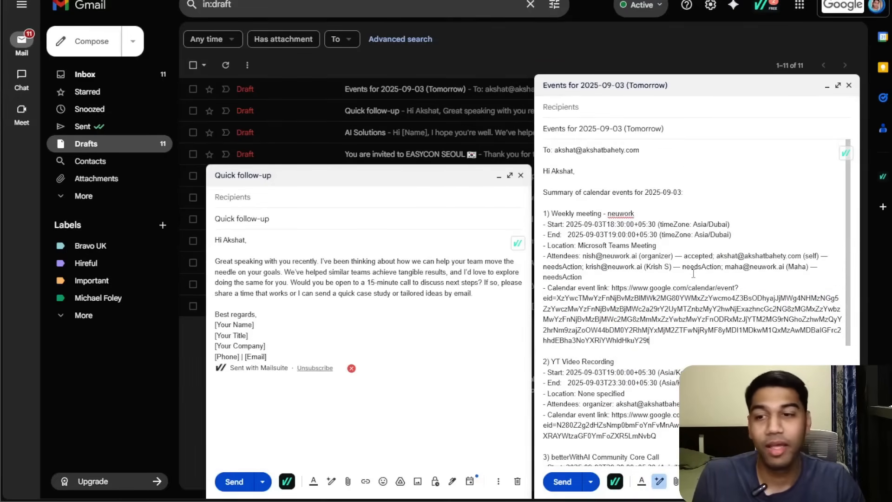
pyautogui.scroll(-3, 687, 223)
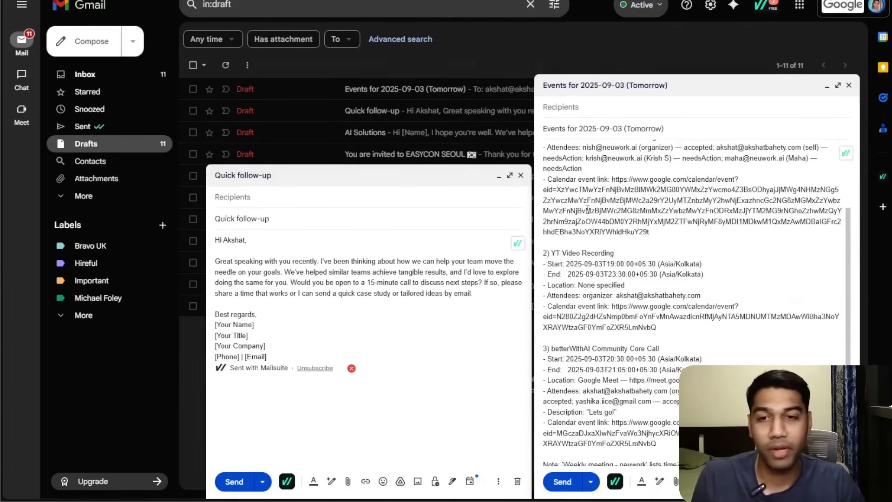
pyautogui.click(520, 175)
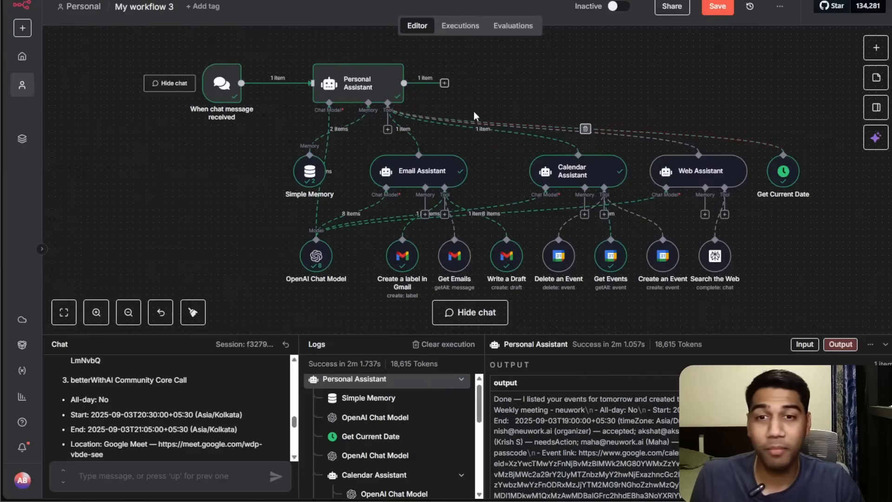
# Add a Call n8n Workflow Tool to the Personal Assistant's tools and select the Lead Generation Email workflow.
pyautogui.click(388, 130)
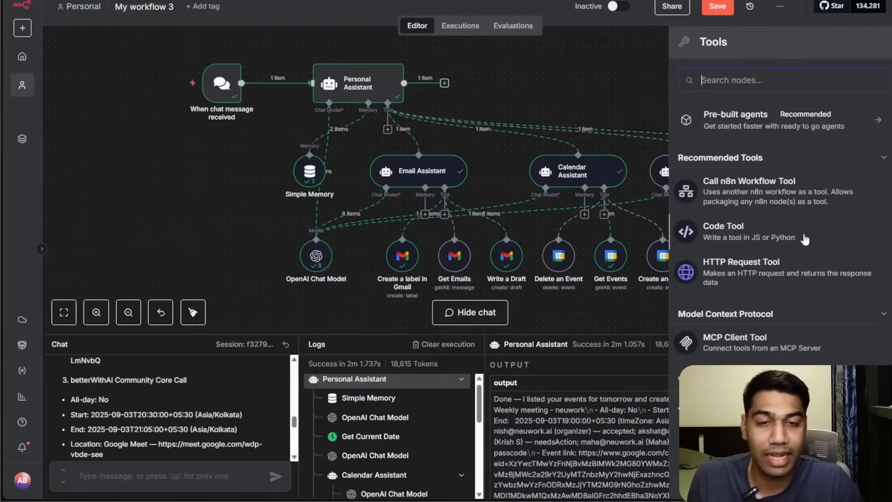
pyautogui.click(762, 195)
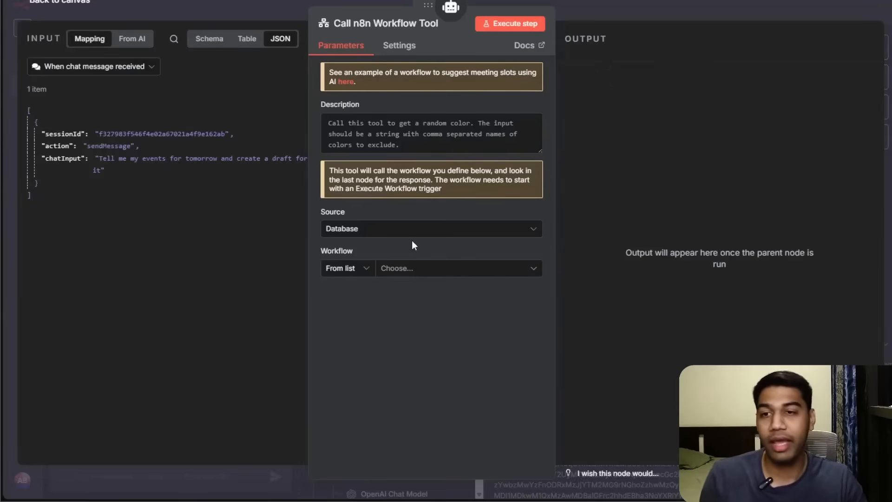
pyautogui.click(425, 268)
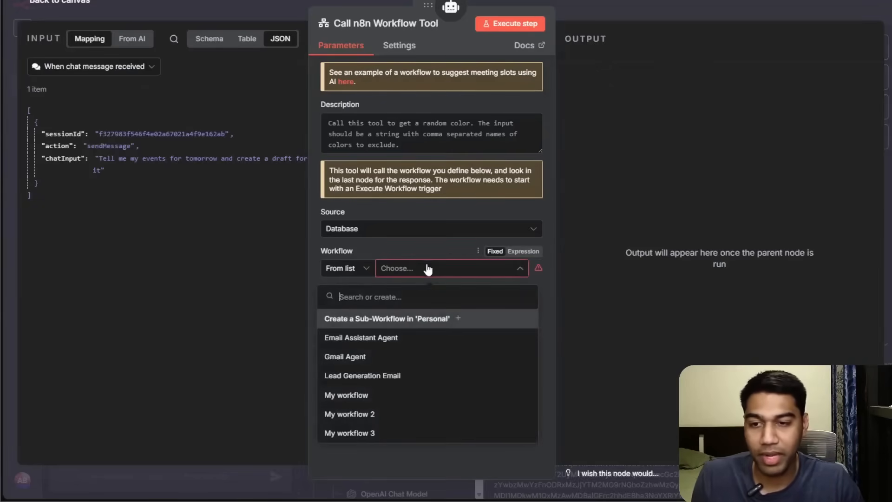
pyautogui.click(354, 377)
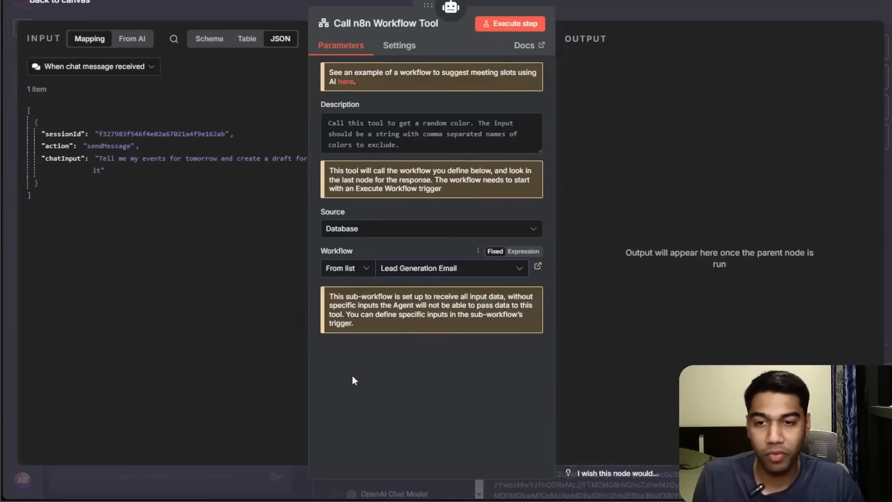
# Set the tool's description to "This is where I have a led generation form for my users" and save.
pyautogui.click(425, 141)
pyautogui.hotkey('ctrl', 'a')
pyautogui.write('Thi')
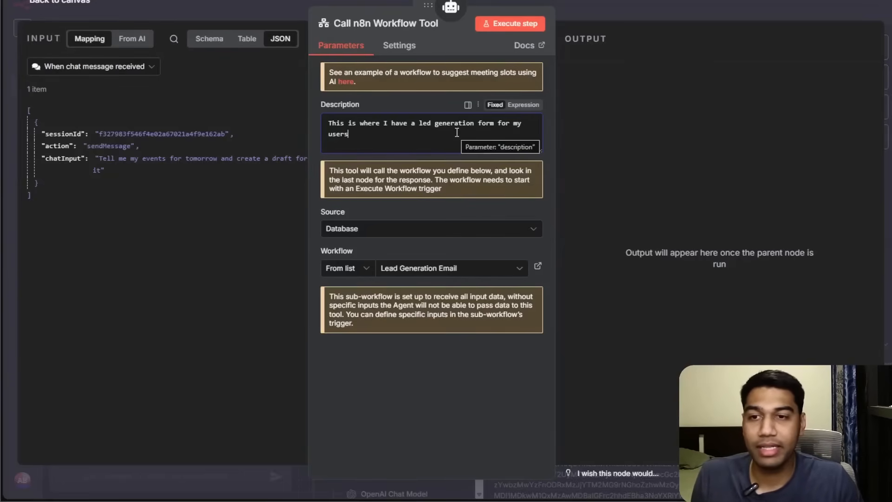
pyautogui.click(651, 19)
pyautogui.moveTo(679, 97); pyautogui.dragTo(648, 101)
pyautogui.click(718, 7)
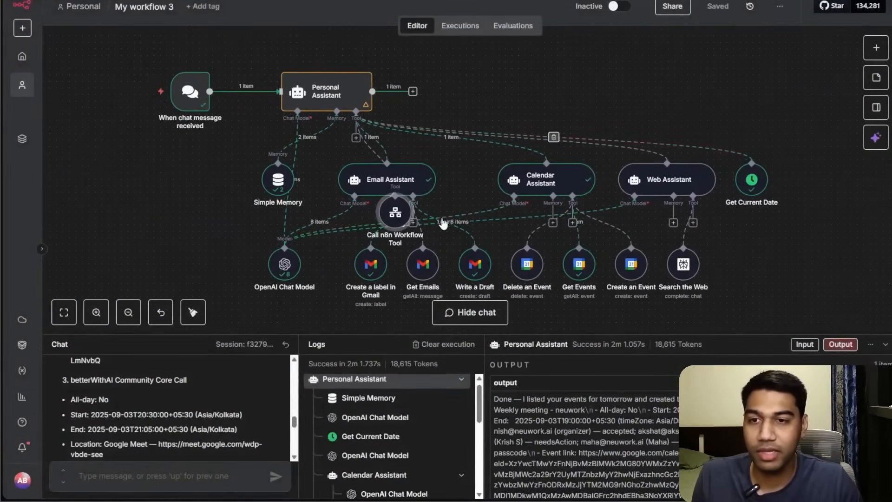
# Move the Call n8n Workflow Tool node beside the Personal Assistant and save the workflow when leaving for the overview.
pyautogui.moveTo(395, 212); pyautogui.dragTo(584, 89)
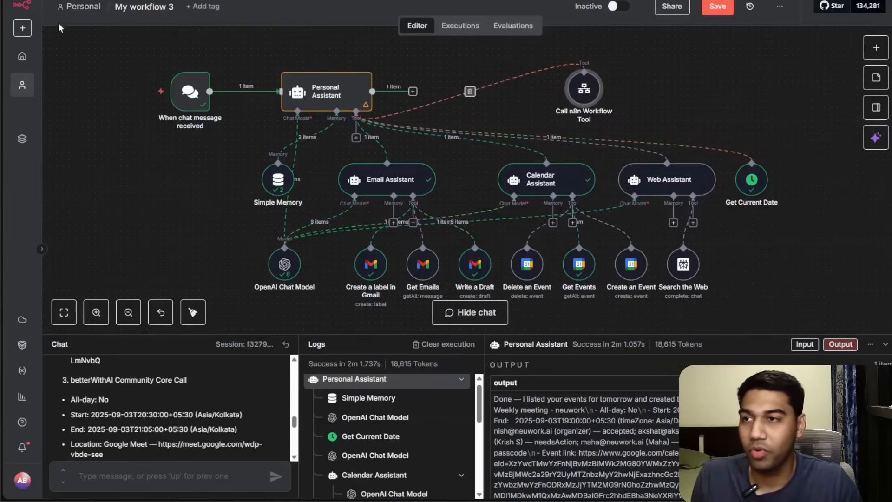
pyautogui.click(21, 56)
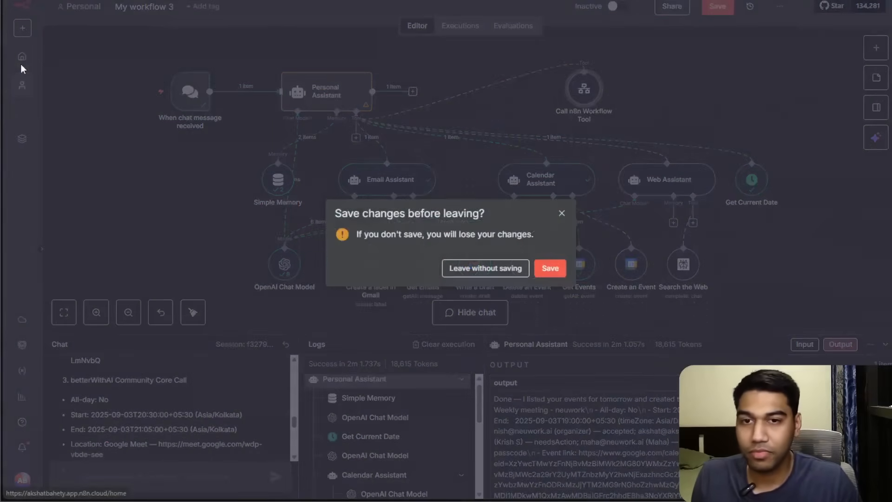
pyautogui.click(555, 267)
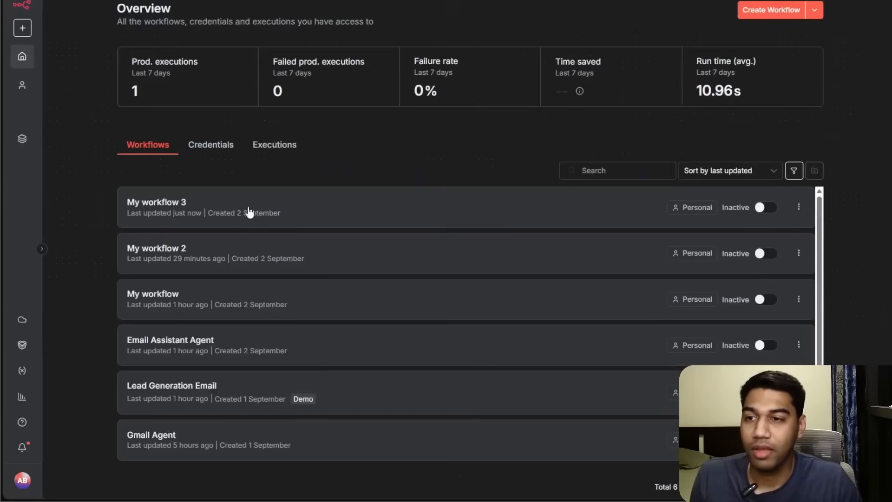
pyautogui.click(155, 400)
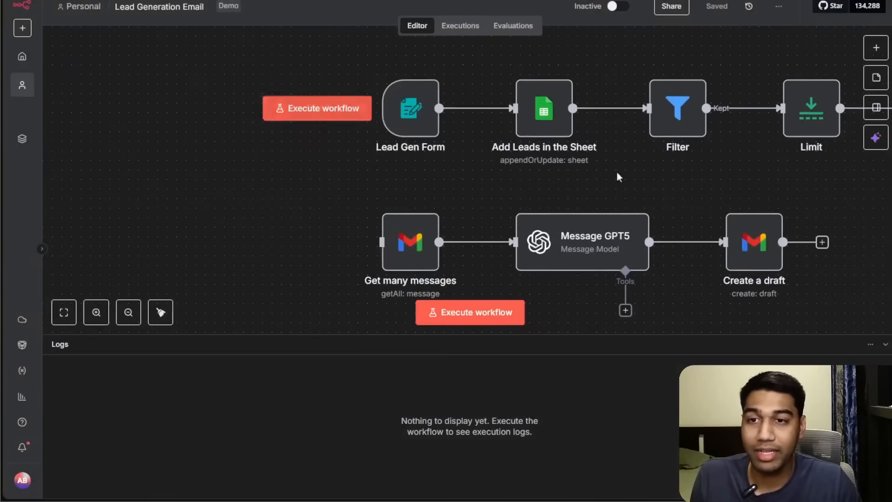
pyautogui.moveTo(418, 99)
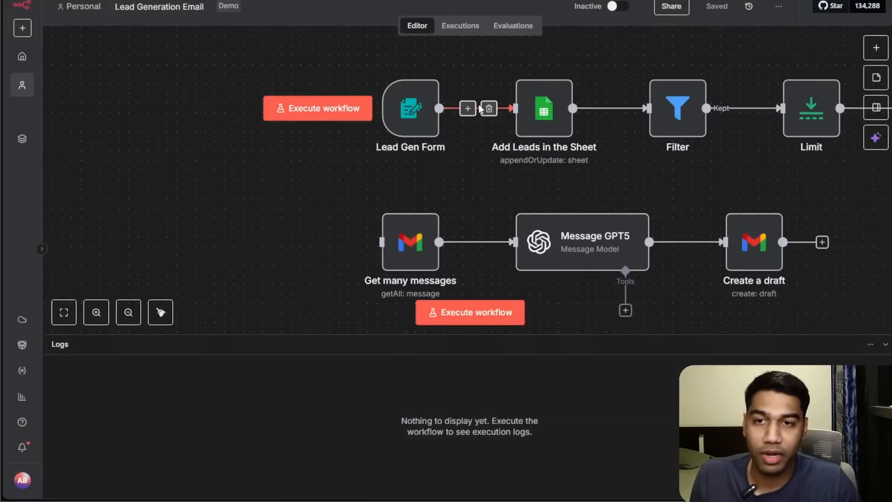
pyautogui.click(486, 108)
pyautogui.moveTo(426, 109); pyautogui.dragTo(340, 100)
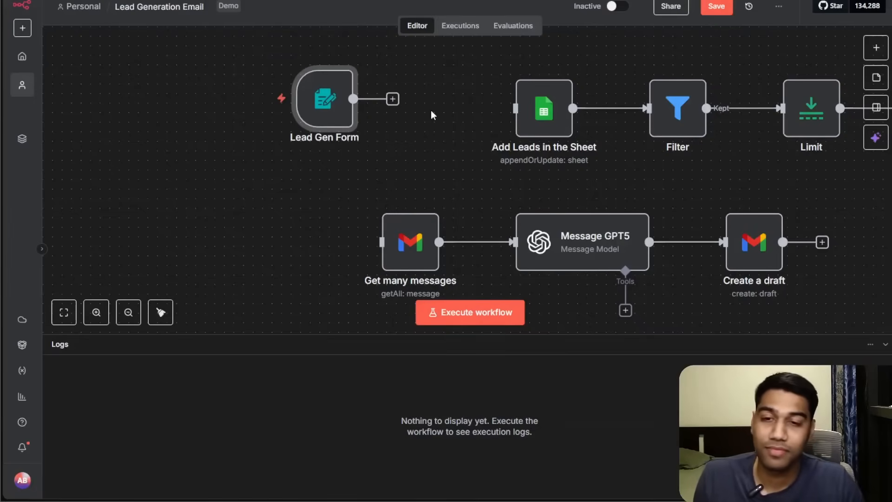
pyautogui.click(33, 61)
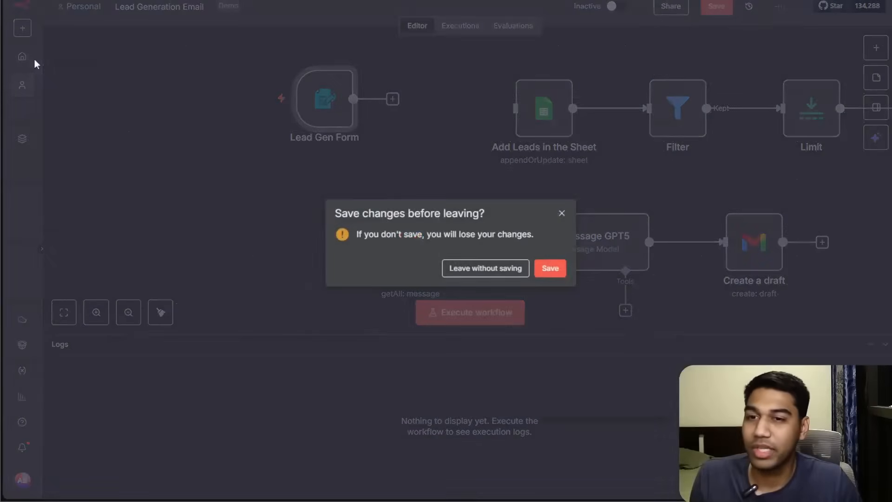
pyautogui.click(487, 269)
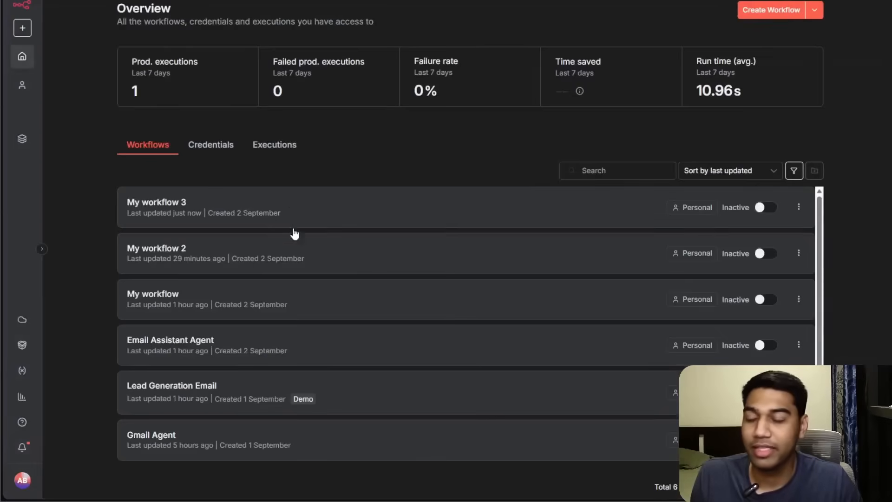
# Reopen My workflow 3 from the workflows overview.
pyautogui.click(163, 199)
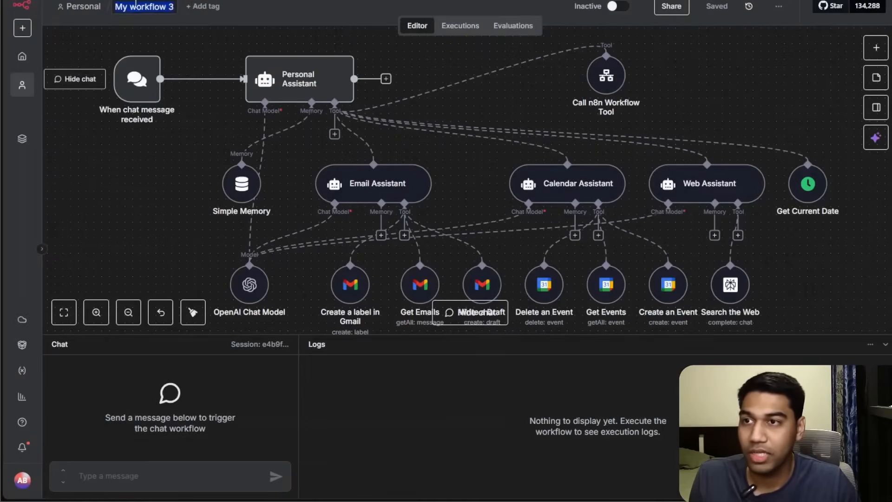
# Rename the workflow as "Agent Swarm".
pyautogui.write('Agent Swarm')
pyautogui.press('Return')
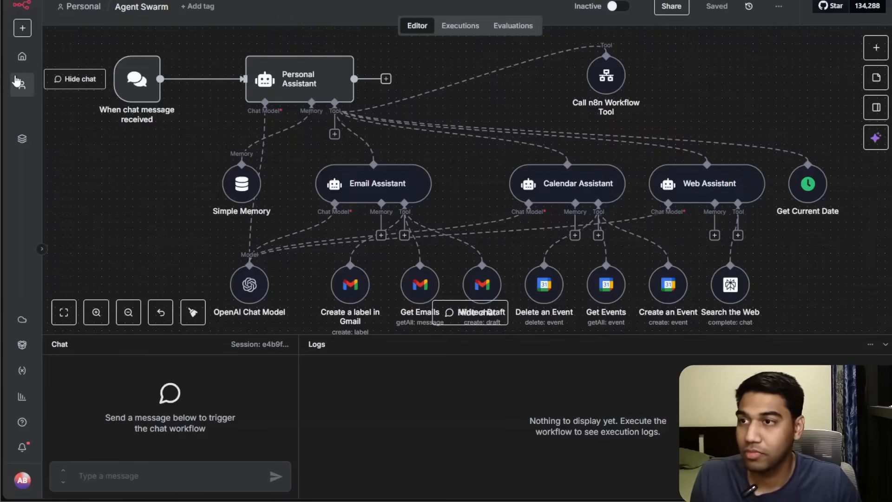
# Open My workflow 2 from the overview and delete its manual execute trigger node.
pyautogui.click(22, 56)
pyautogui.click(155, 253)
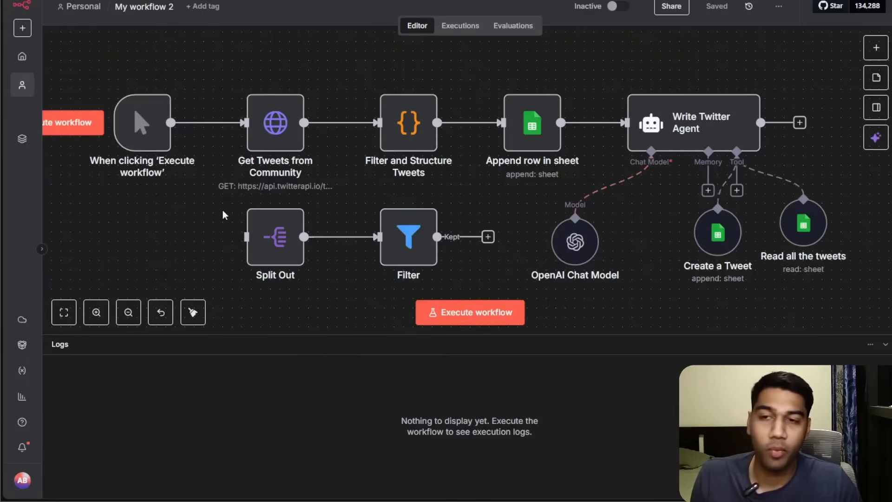
pyautogui.click(218, 123)
pyautogui.moveTo(174, 167); pyautogui.dragTo(342, 190)
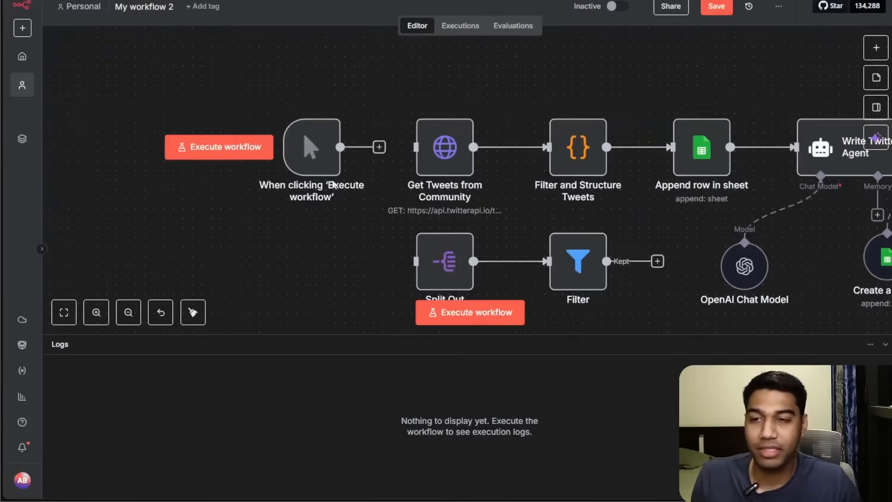
pyautogui.moveTo(310, 148); pyautogui.dragTo(196, 156)
pyautogui.click(203, 115)
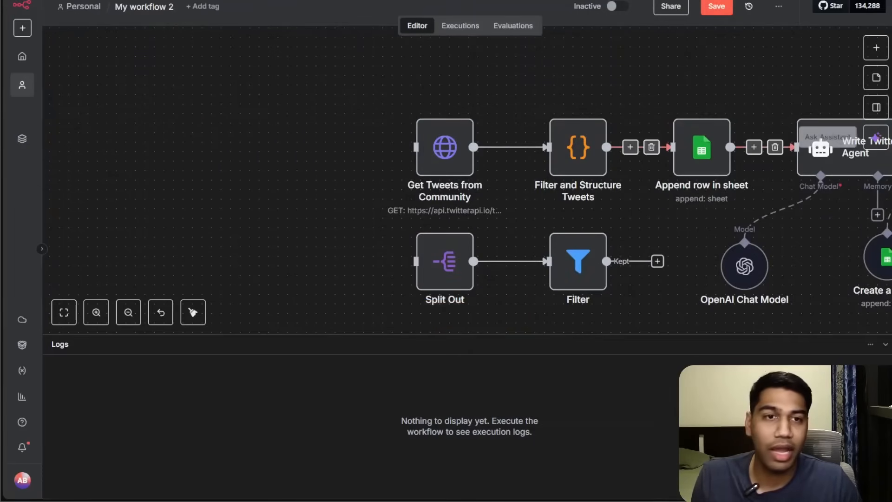
# Add a "When Executed by Another Workflow" trigger and set its input data mode to Accept all data.
pyautogui.click(877, 48)
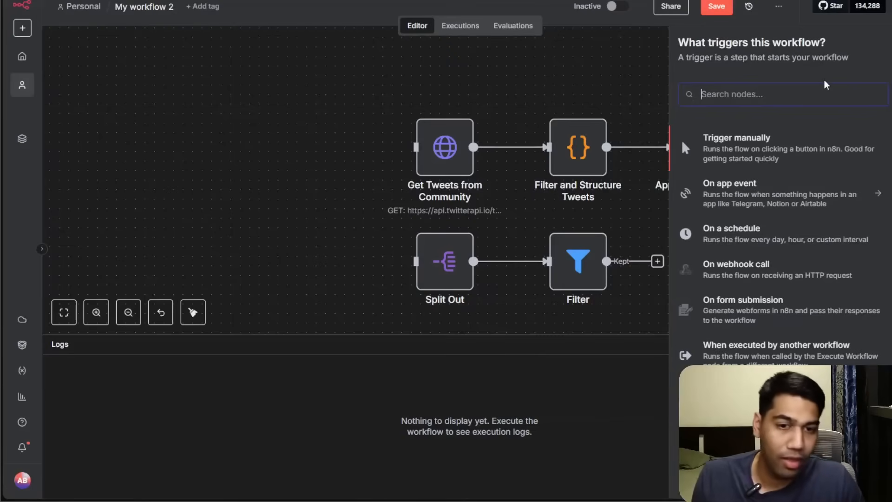
pyautogui.click(772, 350)
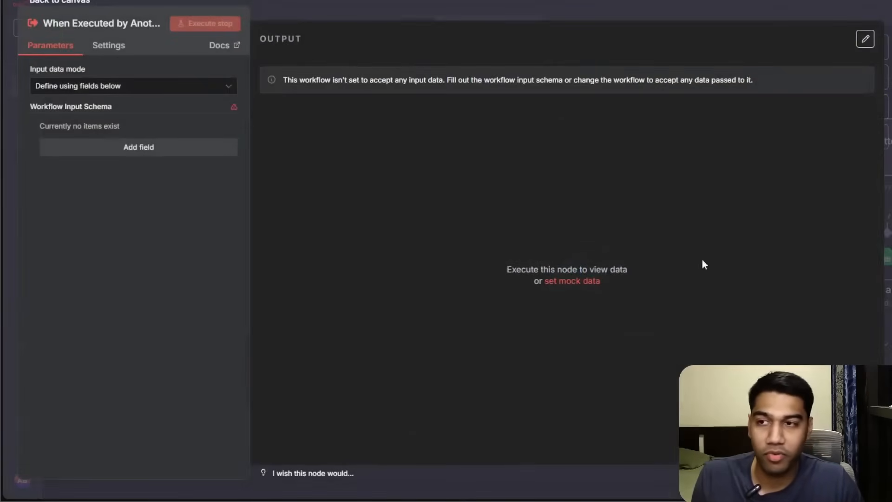
pyautogui.click(165, 86)
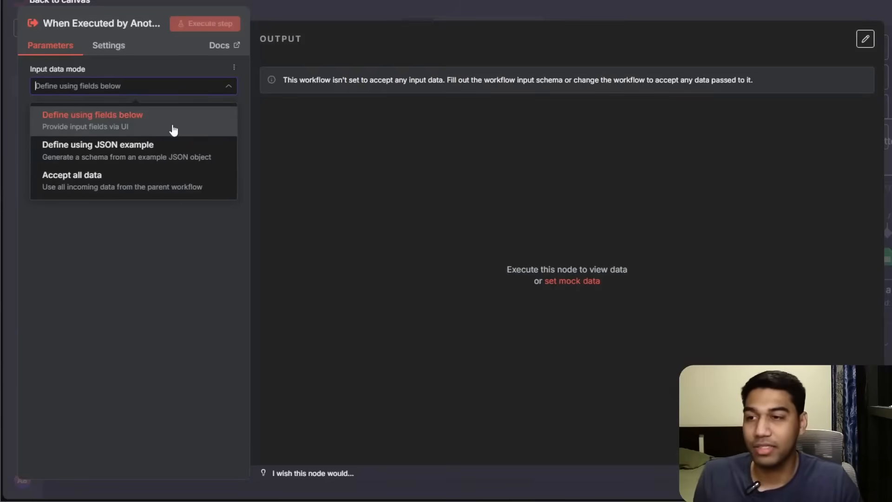
pyautogui.click(158, 176)
pyautogui.click(306, 17)
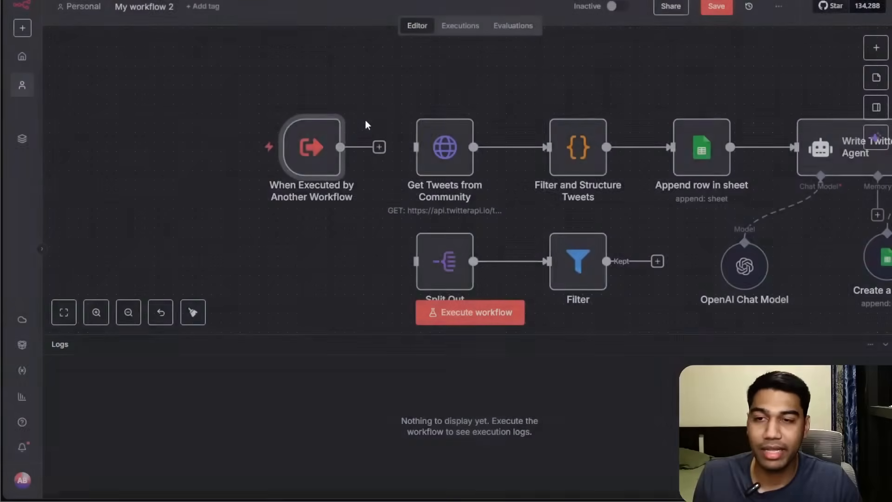
# Connect the new trigger to the Get Tweets from Community node and save the workflow.
pyautogui.moveTo(611, 67); pyautogui.dragTo(349, 65)
pyautogui.click(718, 8)
pyautogui.moveTo(753, 133); pyautogui.dragTo(826, 112)
pyautogui.moveTo(229, 75); pyautogui.dragTo(398, 77)
# Rename the workflow as "Twitter Agent Workflow".
pyautogui.click(141, 10)
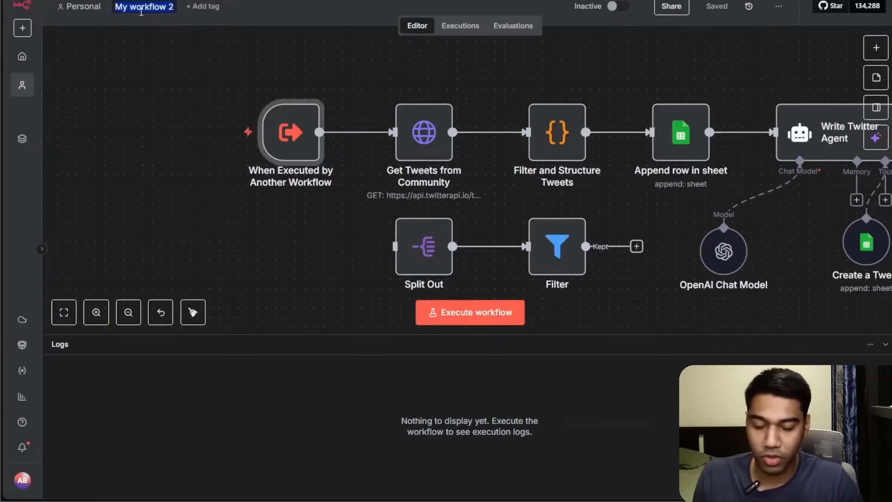
pyautogui.write('Tw')
pyautogui.press('BackSpace')
pyautogui.write('witter Agnet Wo')
pyautogui.press('BackSpace')
pyautogui.press('BackSpace')
pyautogui.press('BackSpace')
pyautogui.press('BackSpace')
pyautogui.press('BackSpace')
pyautogui.press('BackSpace')
pyautogui.write('ent Workflow')
pyautogui.click(141, 87)
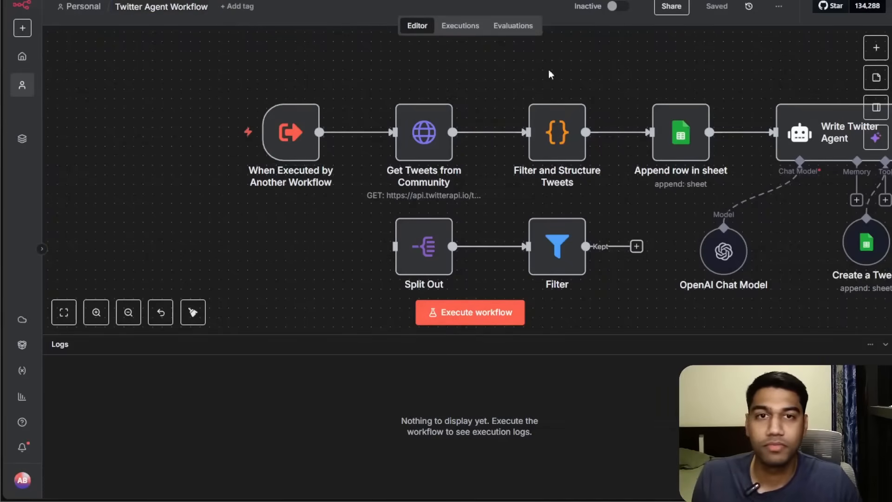
# Open Agent Swarm and switch the Call n8n Workflow Tool's workflow to Twitter Agent Workflow.
pyautogui.click(22, 56)
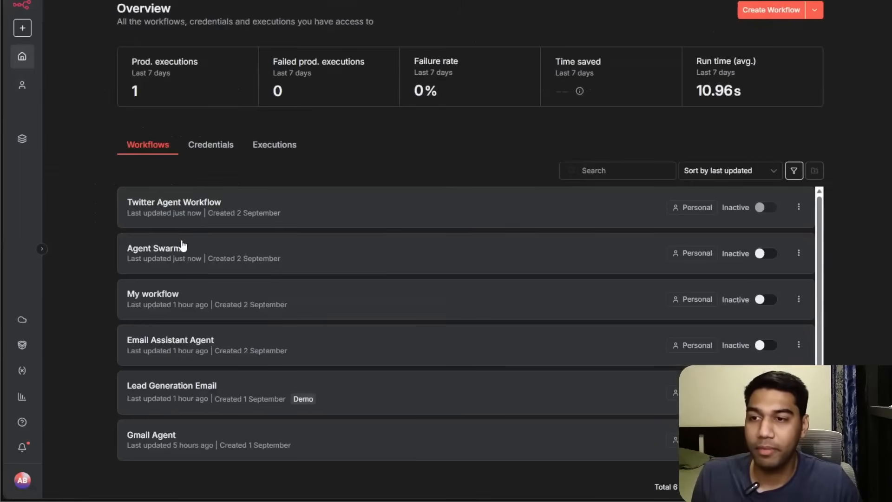
pyautogui.click(183, 246)
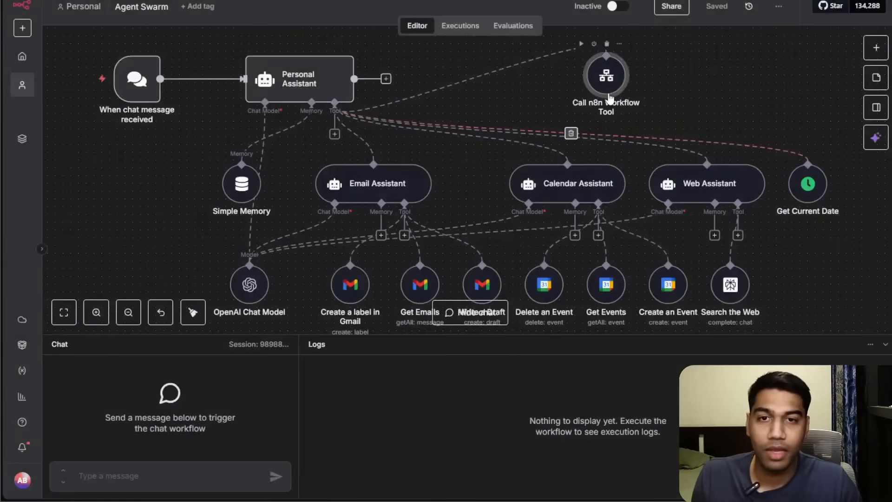
pyautogui.doubleClick(610, 97)
pyautogui.click(418, 268)
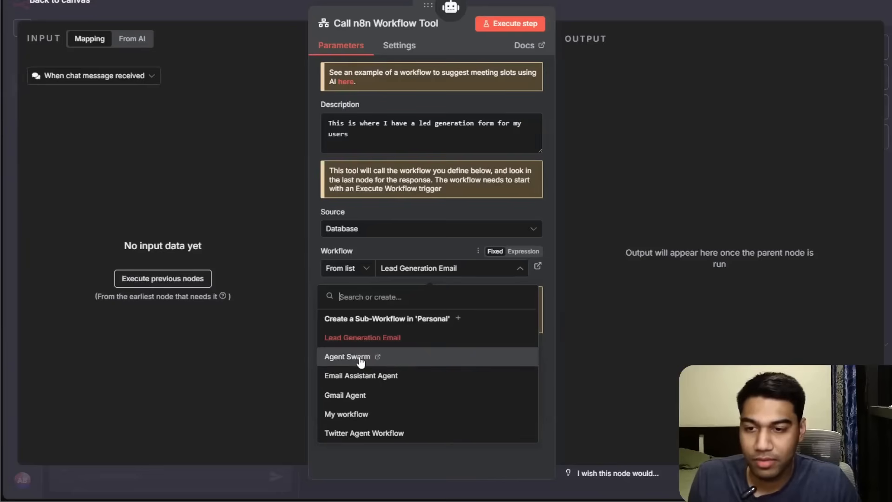
pyautogui.click(352, 434)
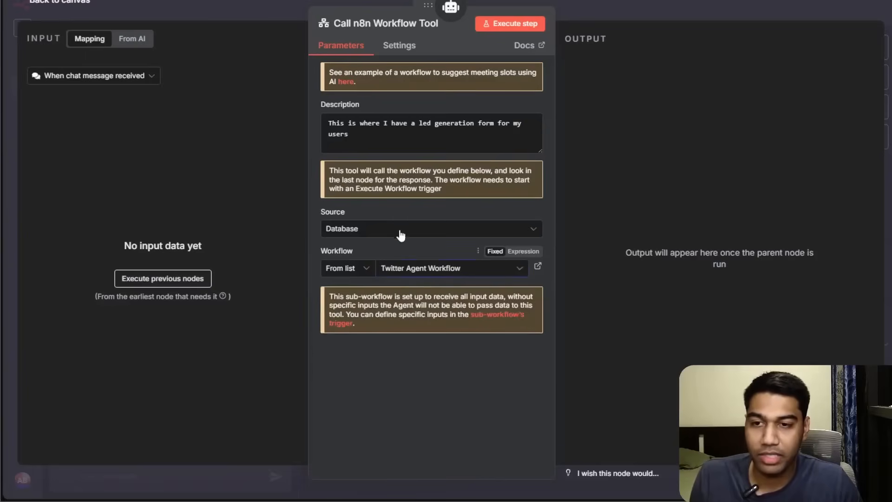
# Replace the tool's description with "It can go and find tweets based on different communities and respond and create a better tweet from them." and save.
pyautogui.click(389, 134)
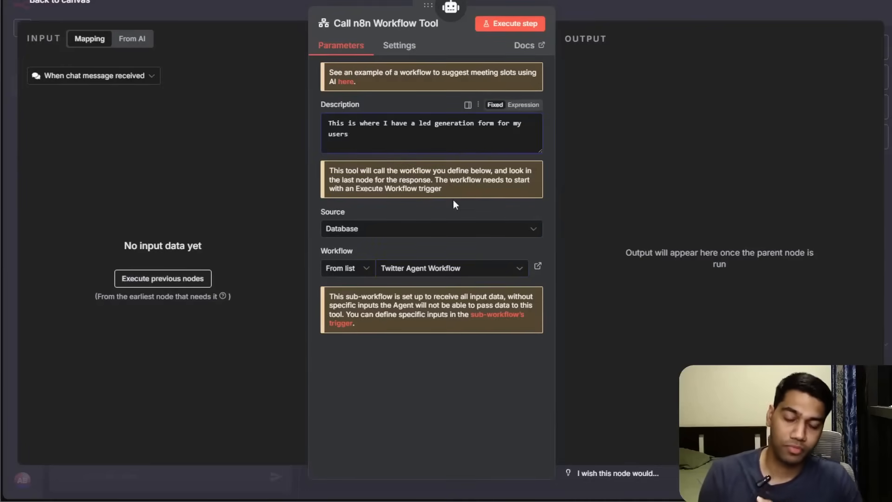
pyautogui.hotkey('ctrl', 'a')
pyautogui.write('It can go and find tweets based on th')
pyautogui.press('BackSpace')
pyautogui.press('BackSpace')
pyautogui.press('BackSpace')
pyautogui.write('di')
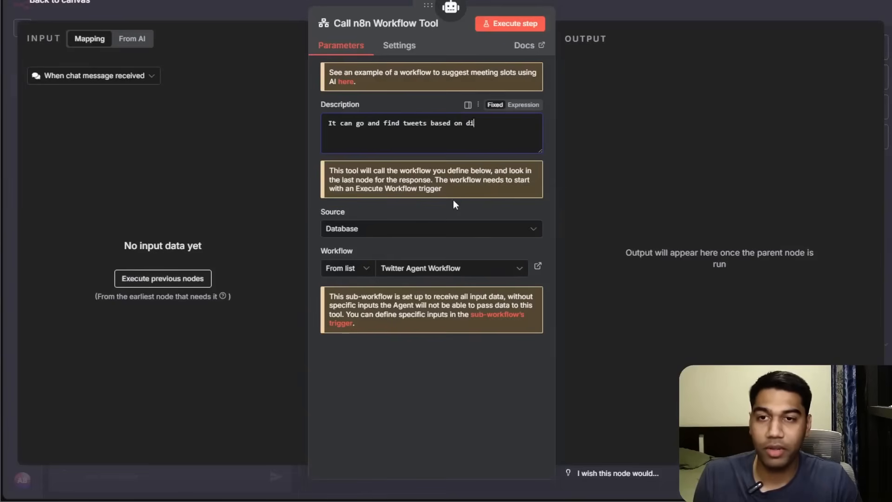
pyautogui.write('fferent communi')
pyautogui.press('BackSpace')
pyautogui.press('BackSpace')
pyautogui.press('BackSpace')
pyautogui.write('munities and respond and create a')
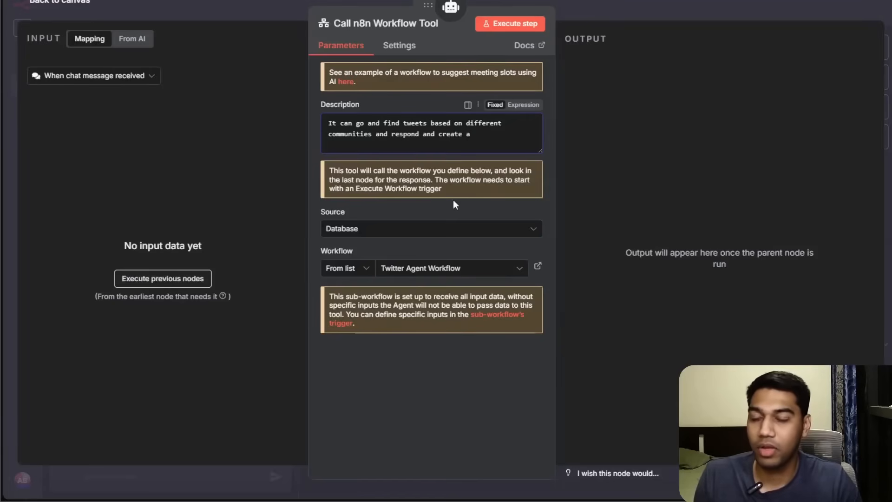
pyautogui.write(' better ')
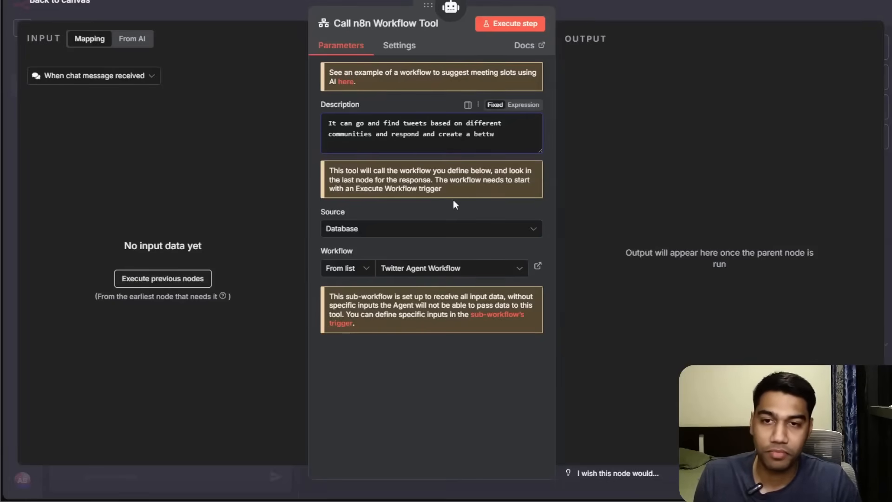
pyautogui.write('twee')
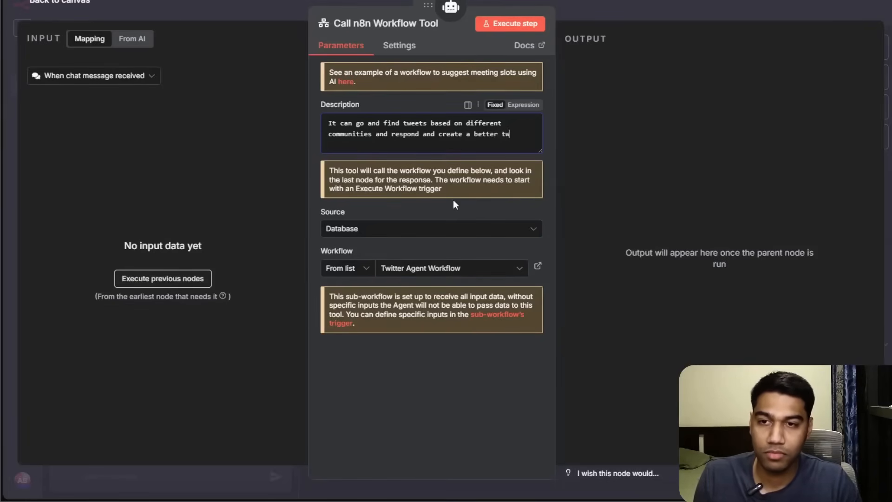
pyautogui.press('BackSpace')
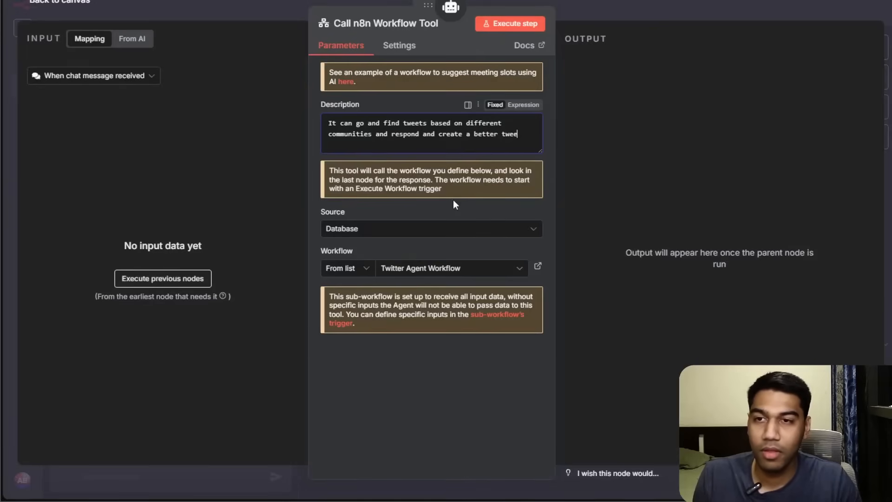
pyautogui.write('et from them.')
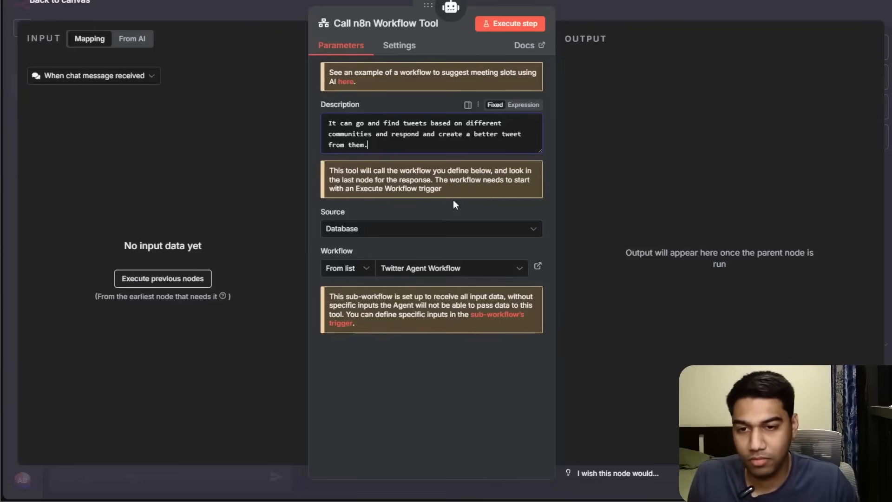
pyautogui.click(479, 358)
pyautogui.click(737, 10)
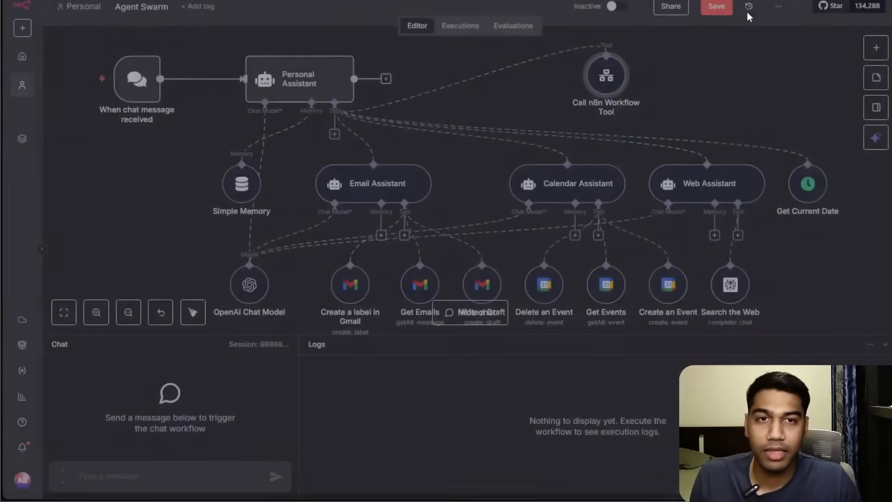
# Rename the Call n8n Workflow Tool node as "Twitter Workflow".
pyautogui.rightClick(599, 100)
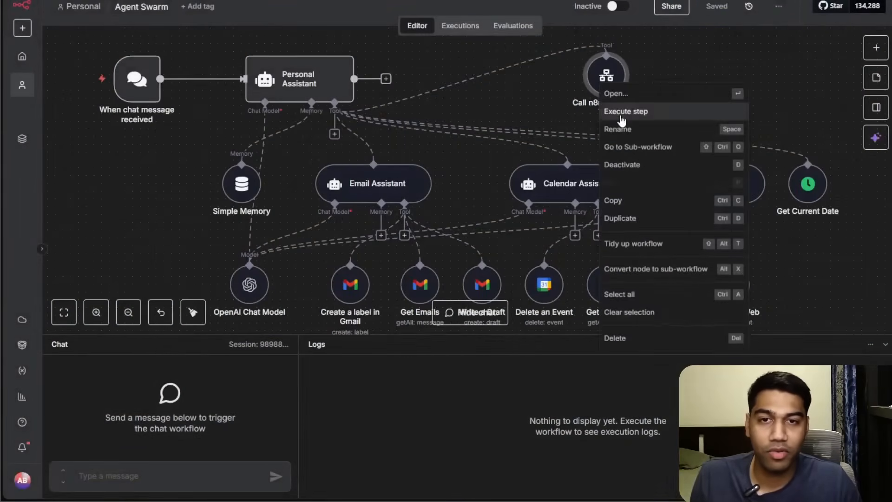
pyautogui.click(618, 132)
pyautogui.write('Twi')
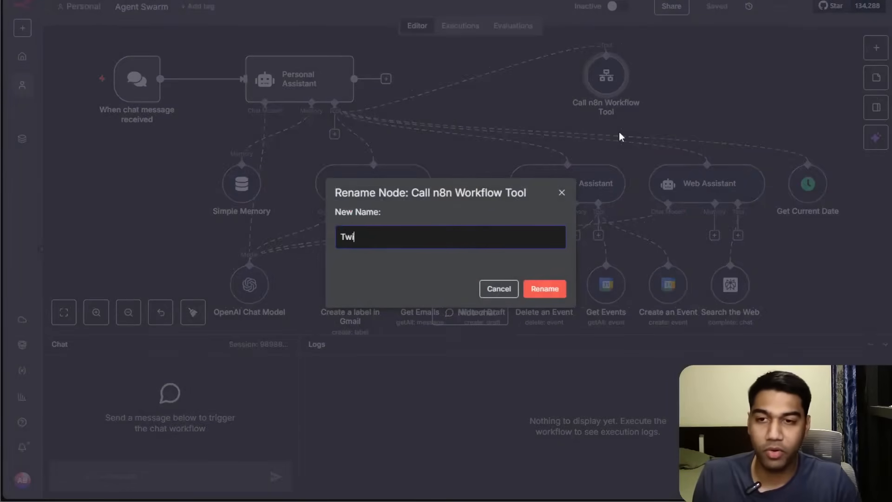
pyautogui.write('tter Workflow')
pyautogui.press('Return')
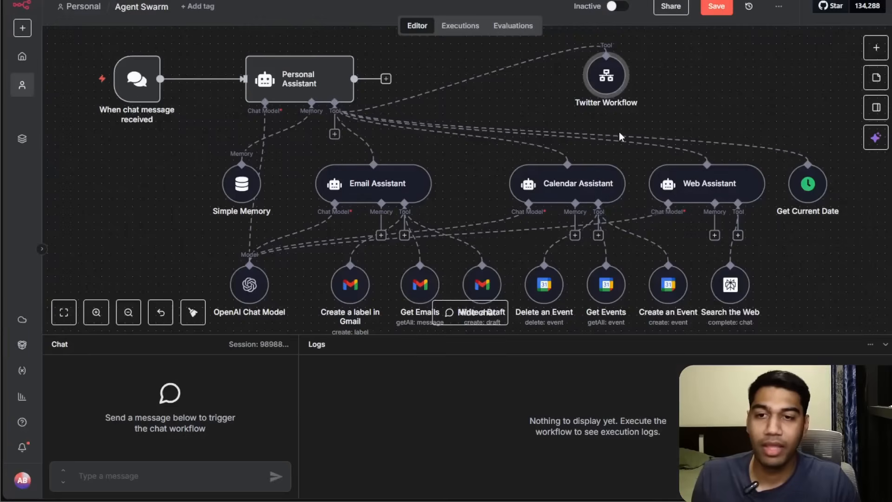
# Save the Agent Swarm workflow when leaving for the overview.
pyautogui.doubleClick(606, 75)
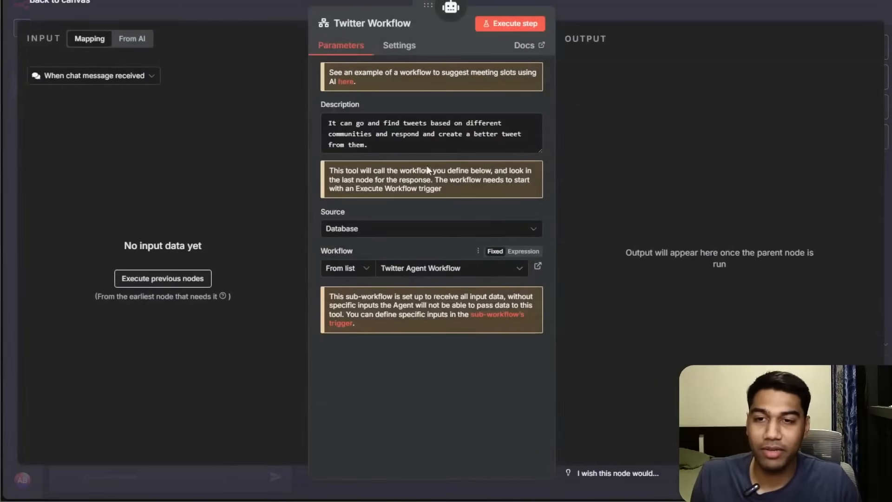
pyautogui.click(698, 11)
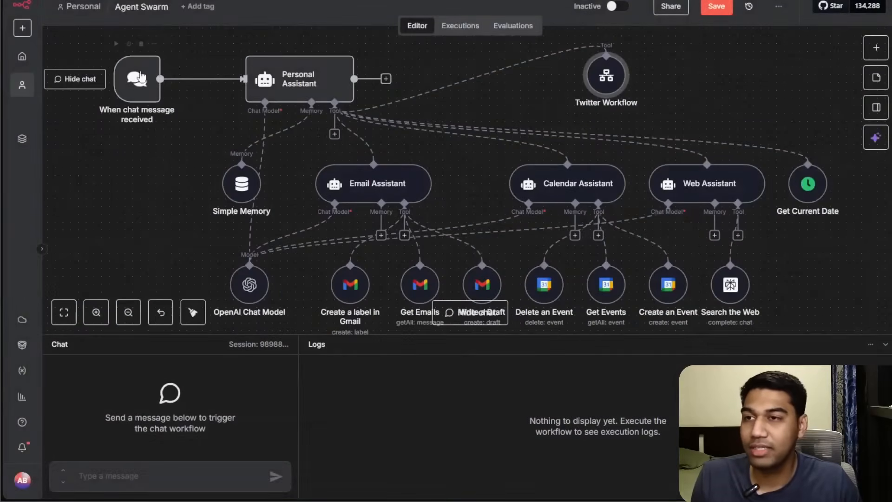
pyautogui.click(23, 57)
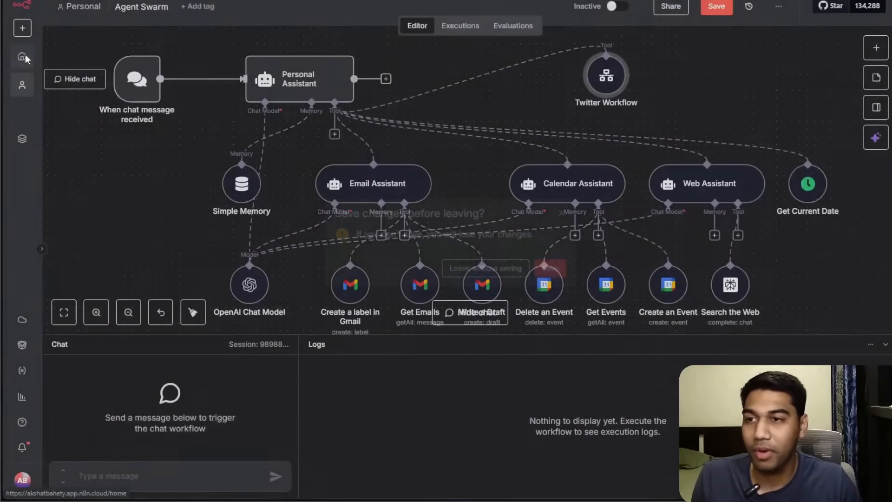
pyautogui.click(548, 267)
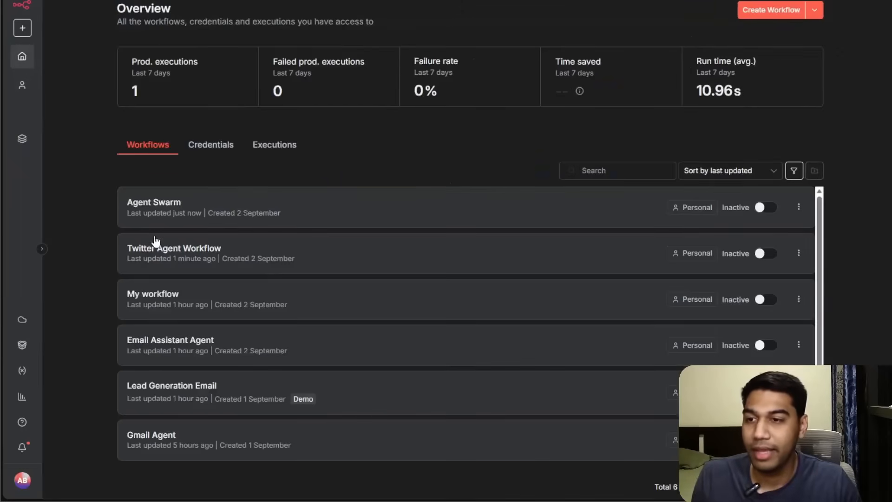
# Open the Twitter Agent Workflow from the workflows overview.
pyautogui.click(158, 204)
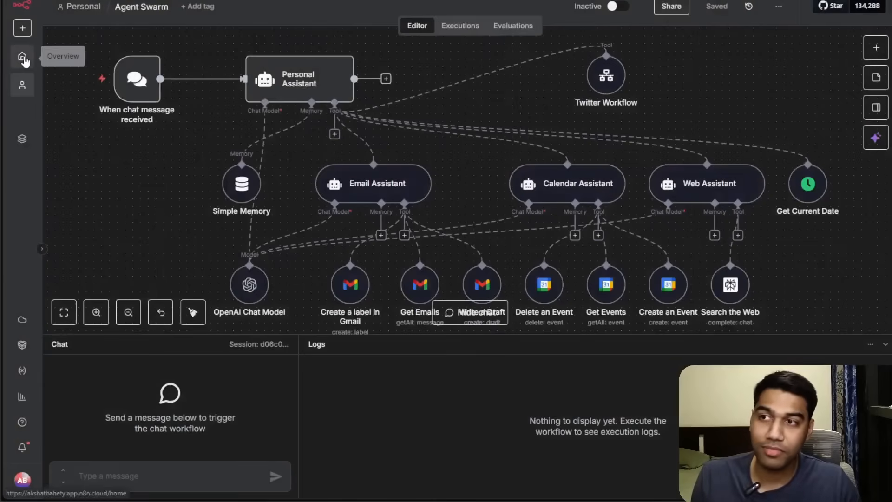
pyautogui.click(23, 57)
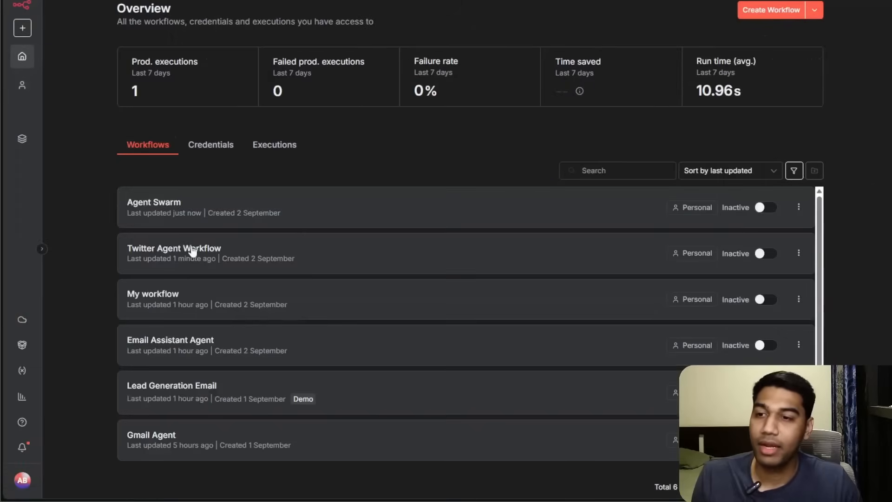
pyautogui.click(193, 252)
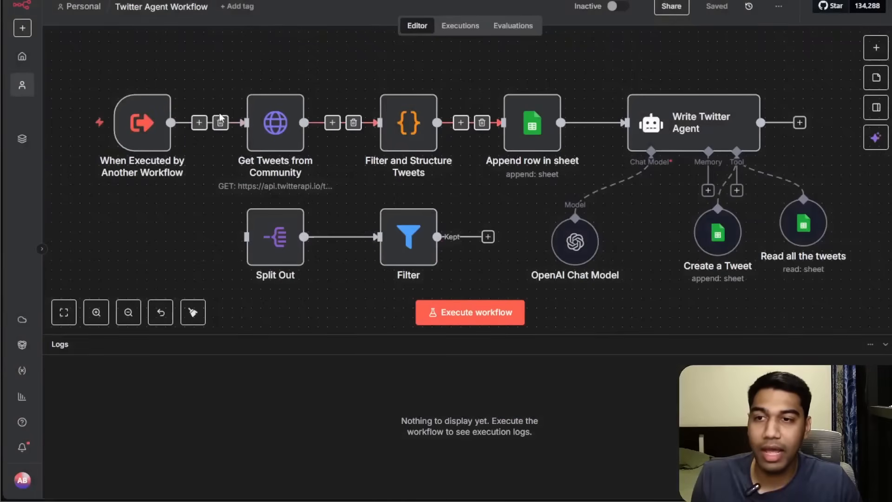
# Define a Number input field named communityID in the When Executed by Another Workflow trigger and save the workflow.
pyautogui.doubleClick(159, 130)
pyautogui.click(130, 86)
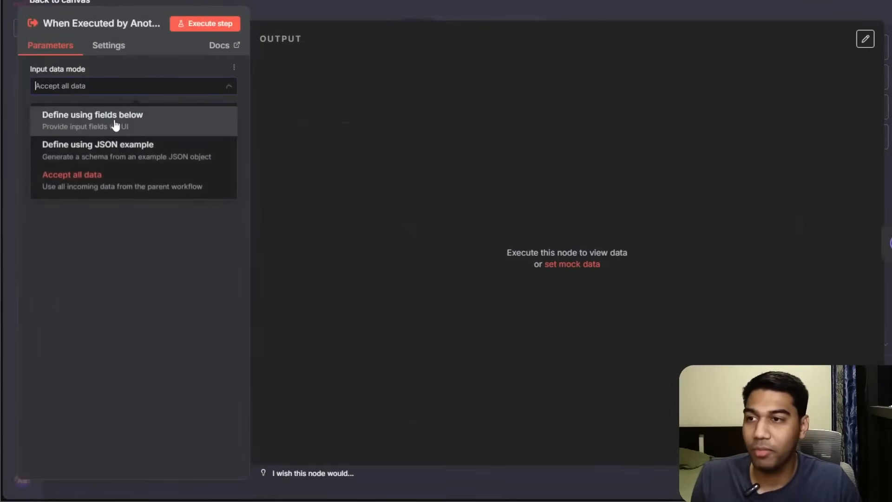
pyautogui.click(117, 124)
pyautogui.click(139, 147)
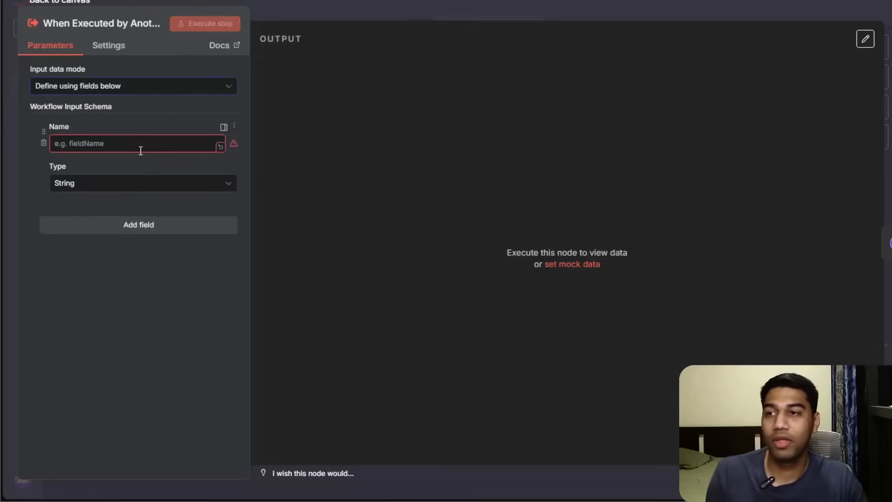
pyautogui.click(132, 144)
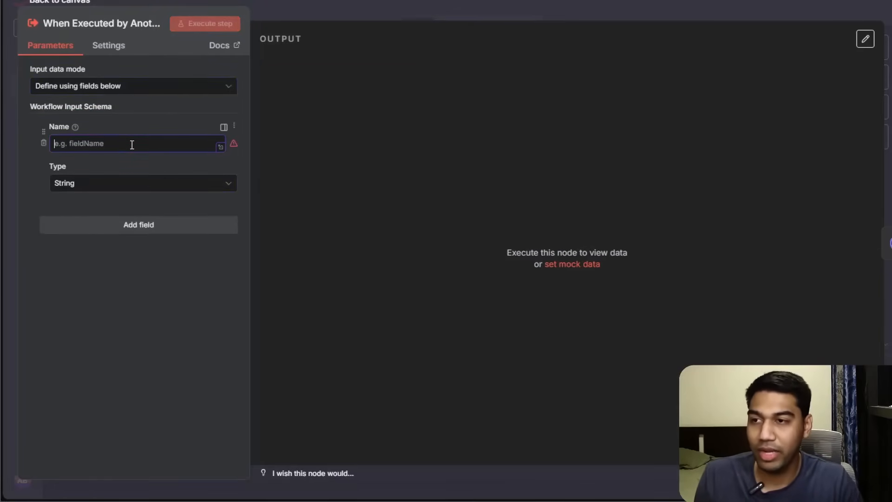
pyautogui.write('communityID')
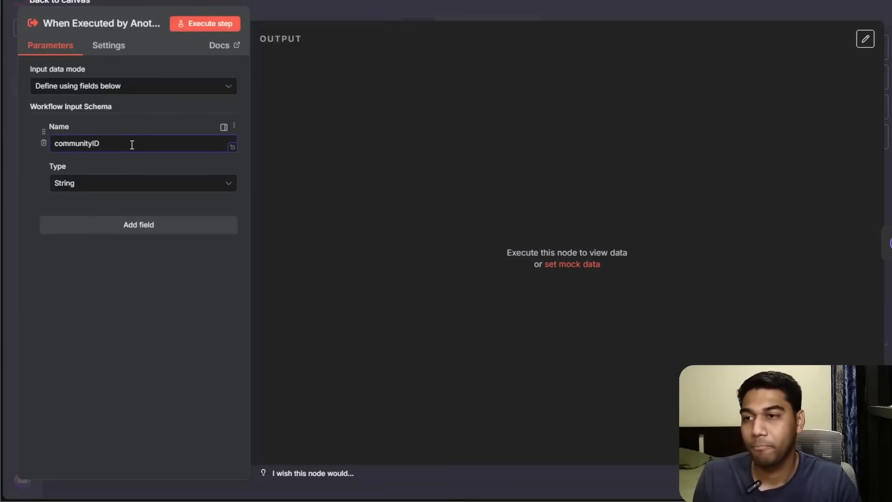
pyautogui.click(181, 183)
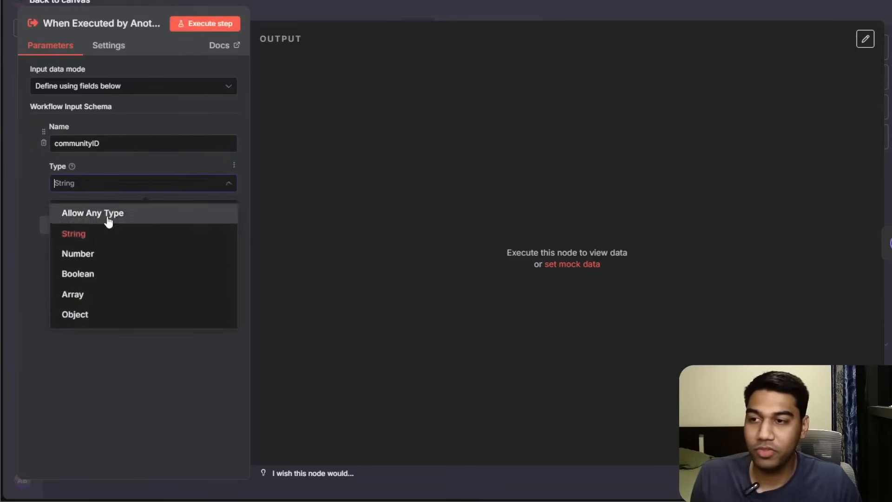
pyautogui.click(98, 257)
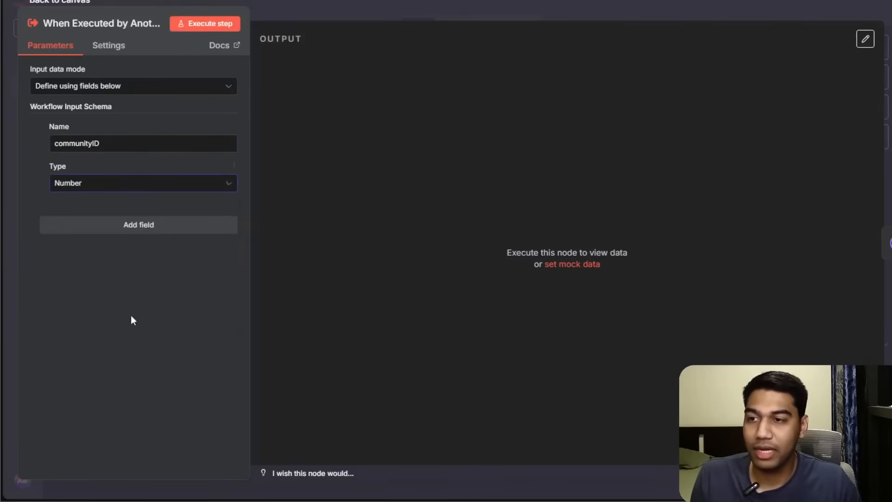
pyautogui.click(328, 4)
pyautogui.click(717, 6)
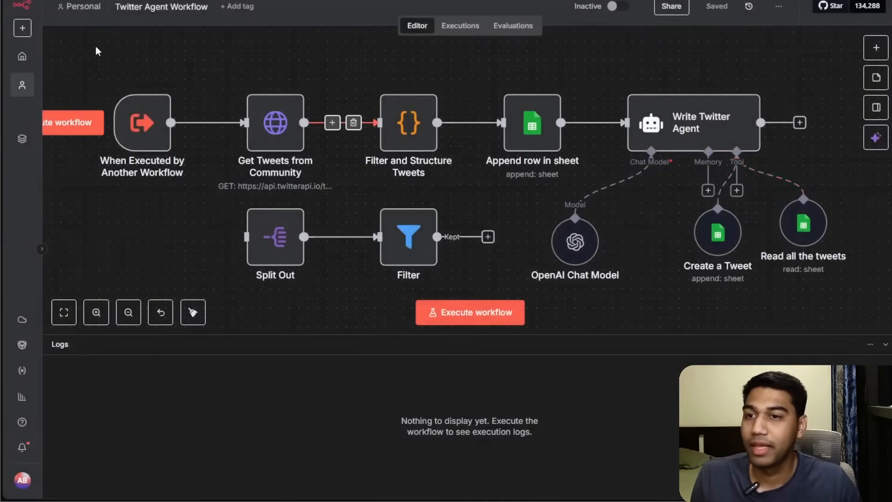
# Execute the When Executed by Another Workflow trigger step to produce its communityID output.
pyautogui.doubleClick(275, 122)
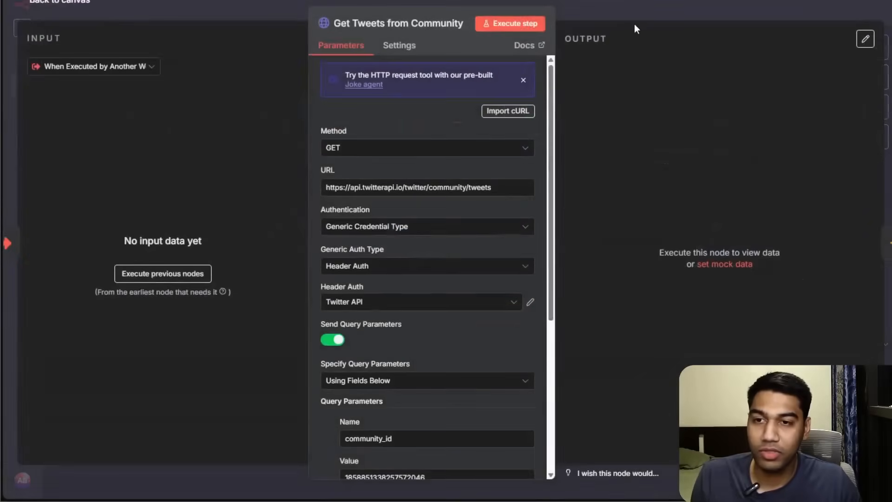
pyautogui.click(629, 4)
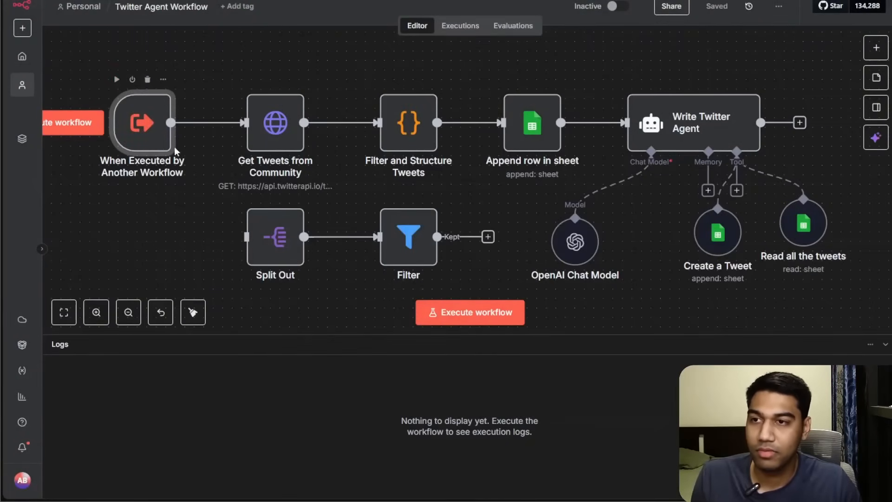
pyautogui.doubleClick(162, 139)
pyautogui.click(199, 26)
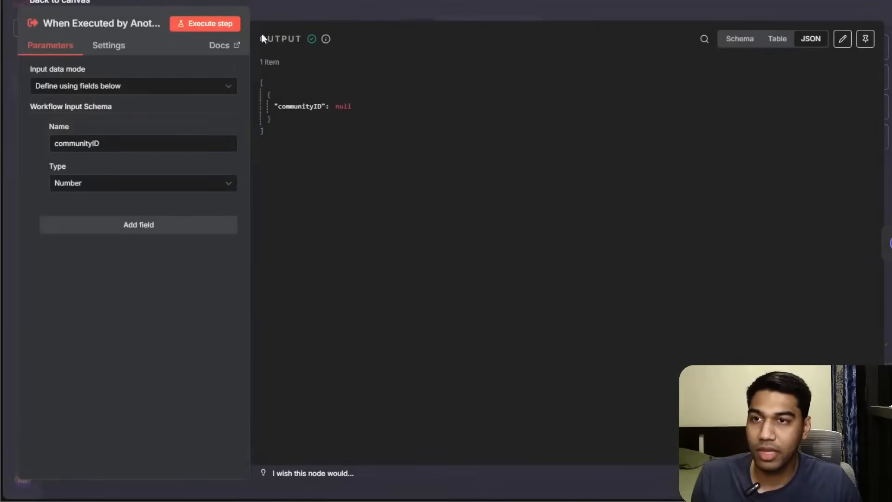
pyautogui.press('Escape')
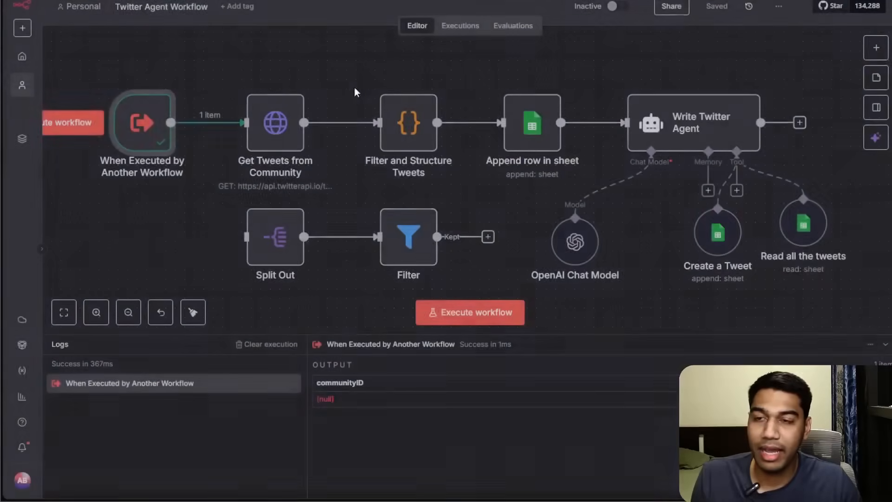
# Map the community_id query parameter value in Get Tweets from Community to the trigger's communityID field, then save.
pyautogui.doubleClick(275, 120)
pyautogui.scroll(-2, 453, 315)
pyautogui.doubleClick(426, 423)
pyautogui.press('BackSpace')
pyautogui.moveTo(69, 114); pyautogui.dragTo(400, 424)
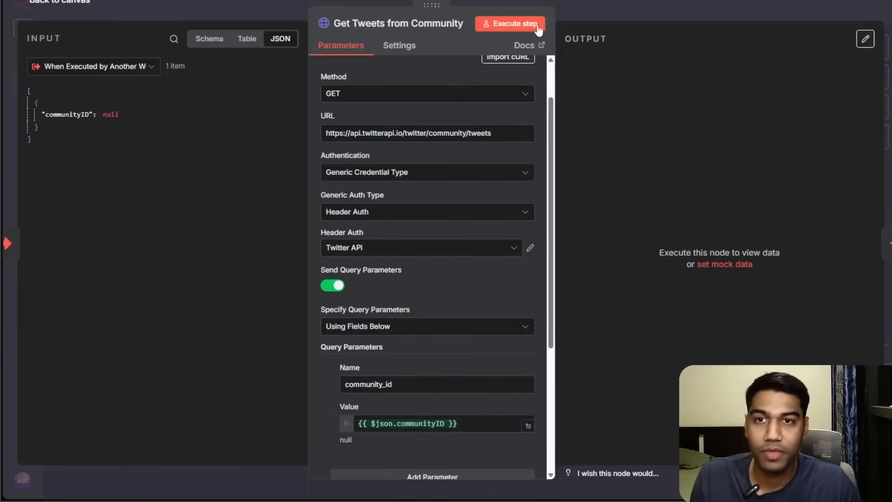
pyautogui.click(565, 13)
pyautogui.click(728, 11)
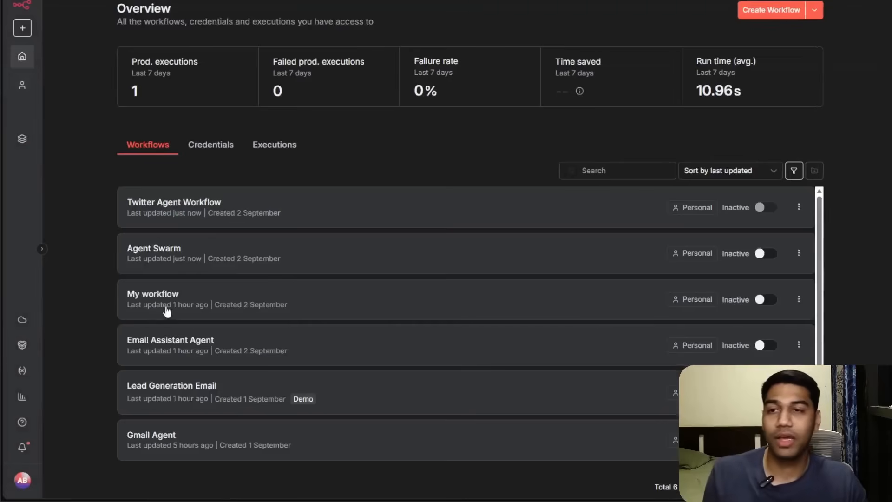
# In Agent Swarm, add "4. You have access to twitter workflow which takes input of a community id to find the best performing tweets." to the Personal Assistant's system message and save.
pyautogui.click(194, 236)
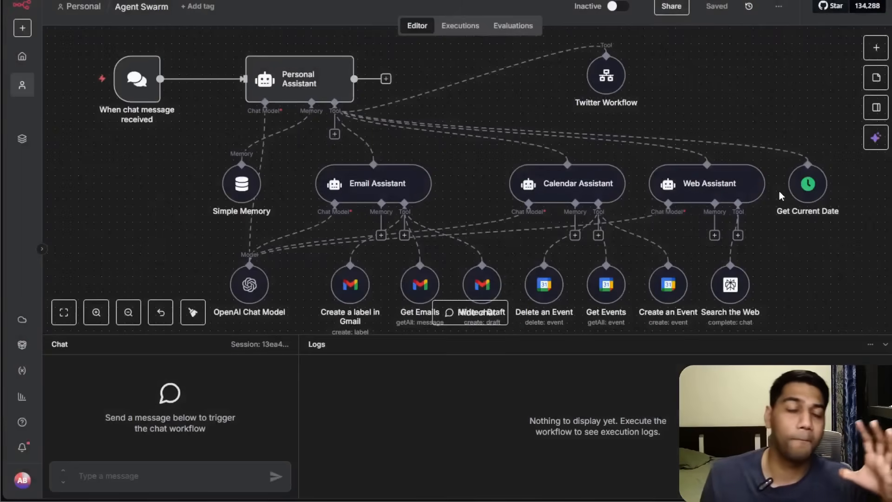
pyautogui.moveTo(735, 96); pyautogui.dragTo(752, 107)
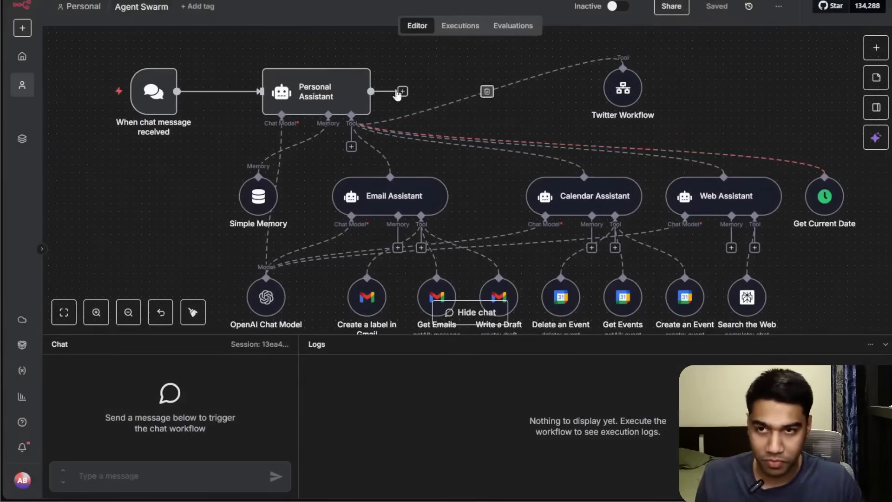
pyautogui.doubleClick(358, 94)
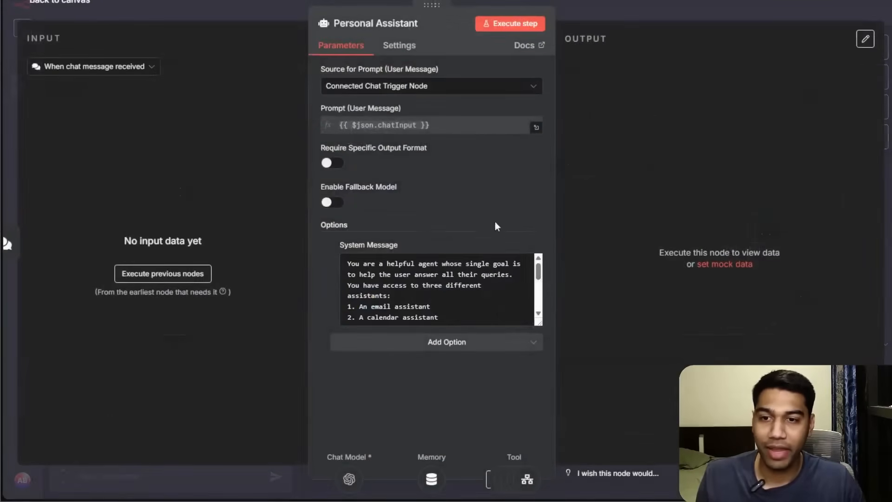
pyautogui.scroll(-5, 476, 314)
pyautogui.click(480, 316)
pyautogui.press('Return')
pyautogui.press('Return')
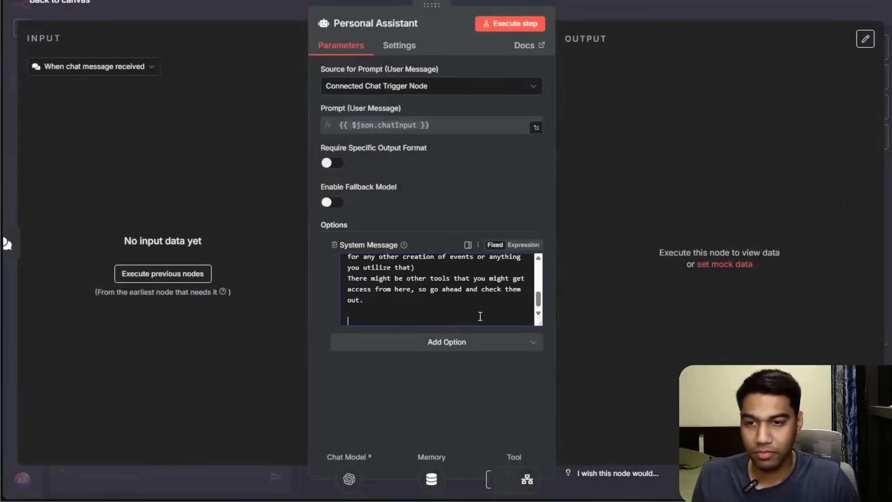
pyautogui.press('Up')
pyautogui.press('Up')
pyautogui.press('Up')
pyautogui.press('Up')
pyautogui.press('Up')
pyautogui.press('Up')
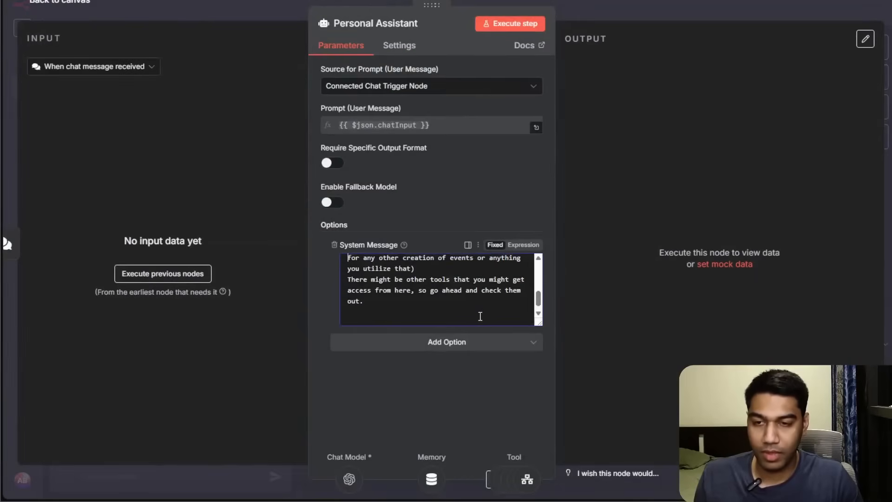
pyautogui.press('Up')
pyautogui.press('Up')
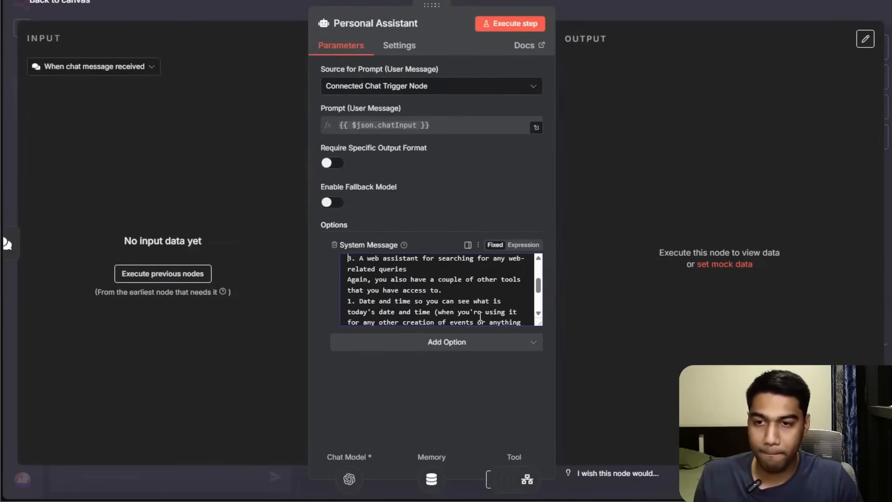
pyautogui.press('Return')
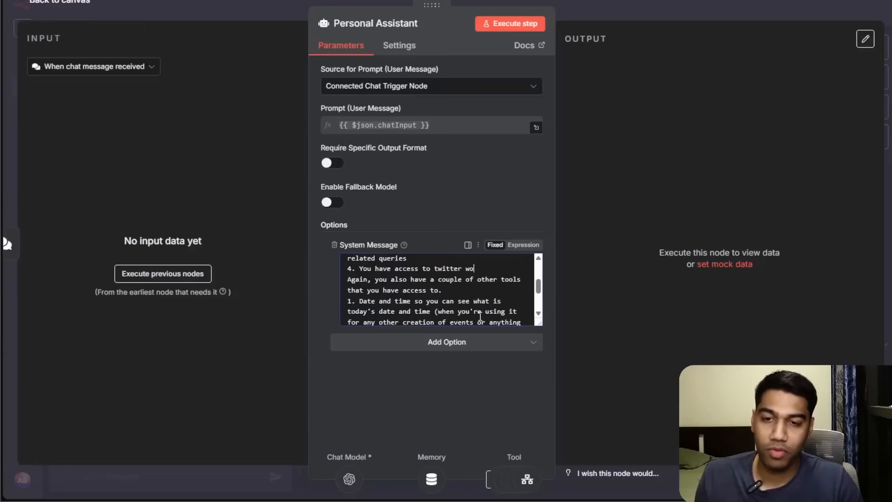
pyautogui.write('ch takes input of a community id to find the be')
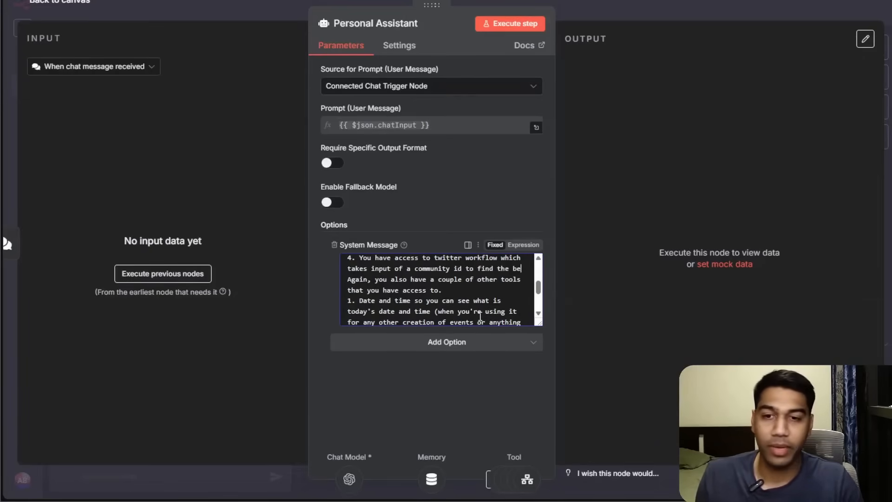
pyautogui.write('st performing tweets.')
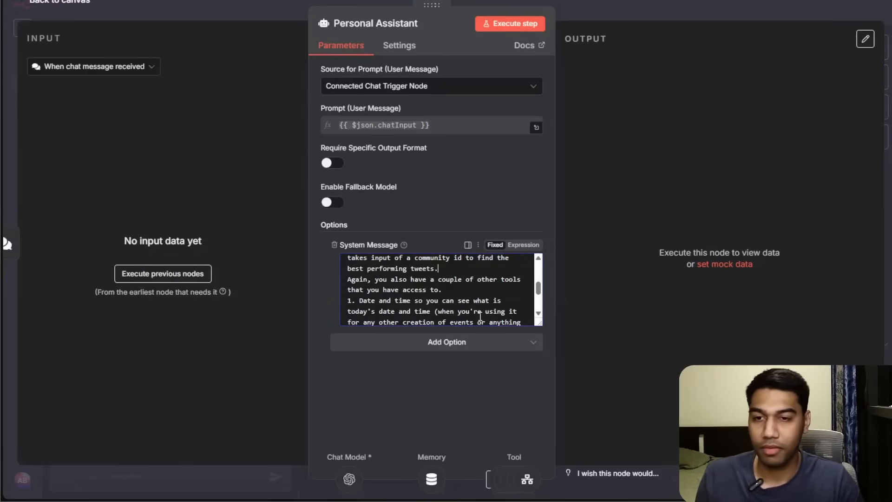
pyautogui.click(651, 17)
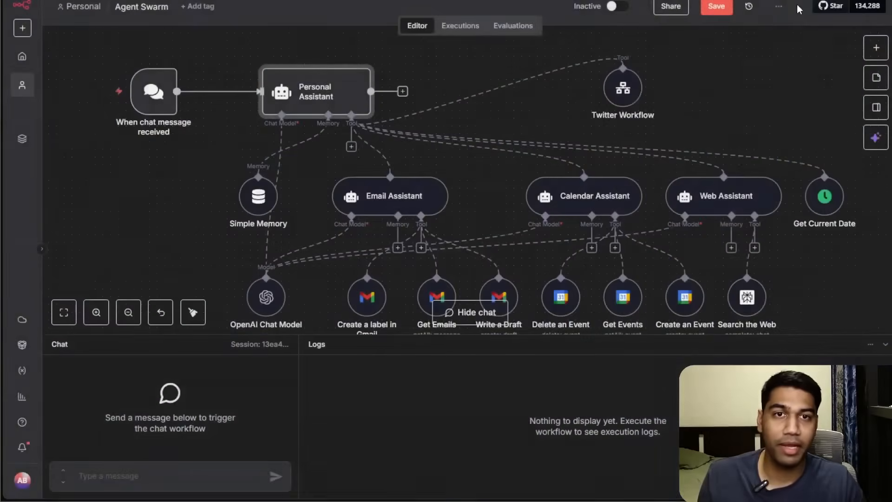
pyautogui.hotkey('ctrl', 's')
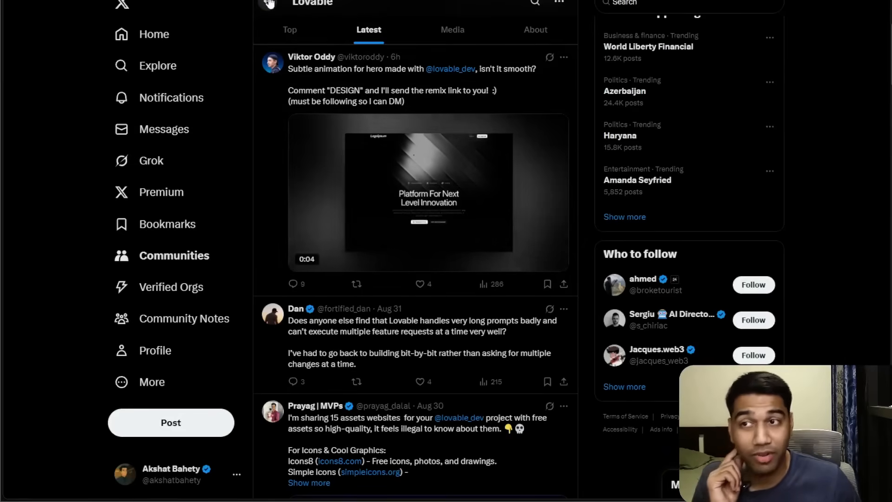
# Switch to X and open the AI Frontrunners community to get its community ID, then return to the workflow.
pyautogui.click(268, 3)
pyautogui.click(444, 88)
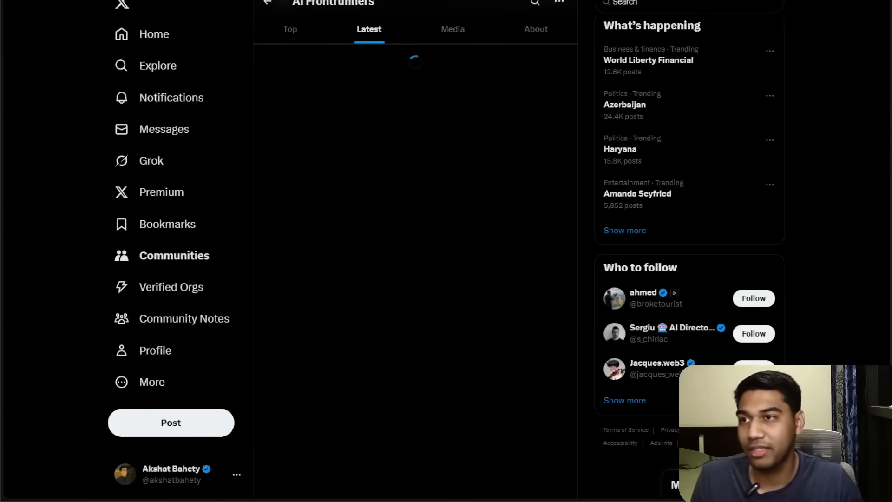
pyautogui.moveTo(811, 29)
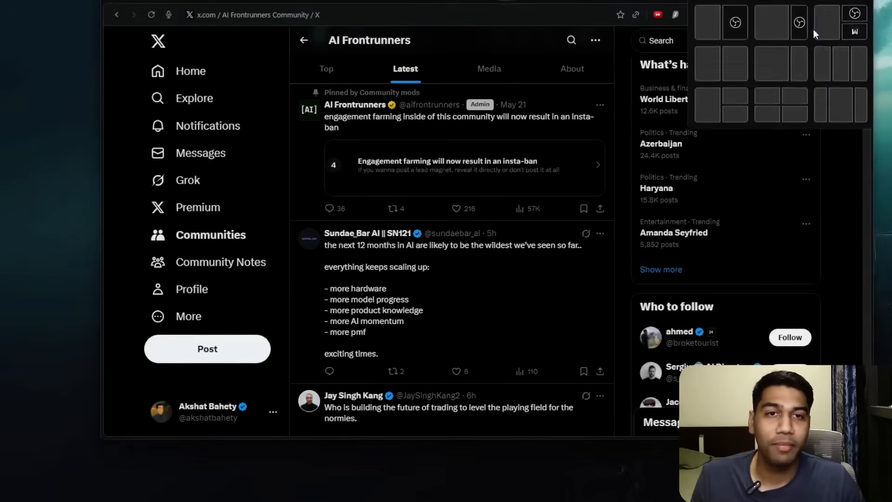
pyautogui.click(745, 60)
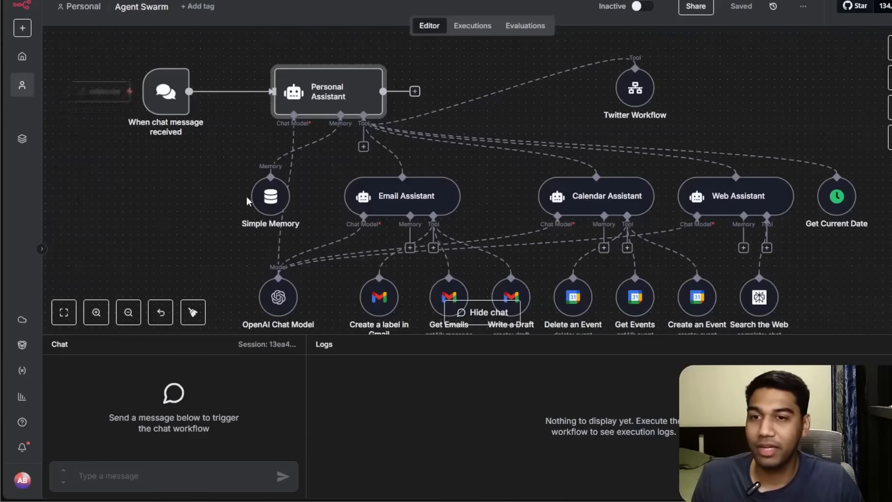
# Send the chat message "get me the best tweets from this communiyt" followed by the pasted community ID.
pyautogui.write('Tr')
pyautogui.press('BackSpace')
pyautogui.press('BackSpace')
pyautogui.write('g')
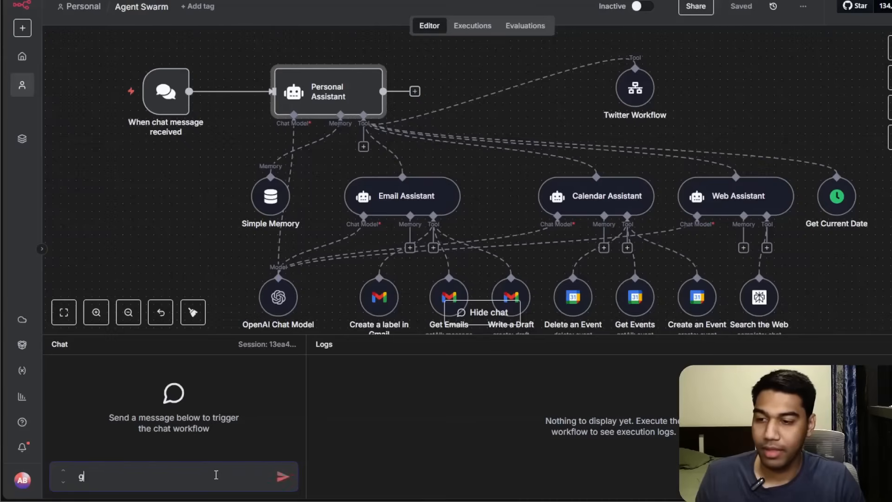
pyautogui.write('et me the best tw')
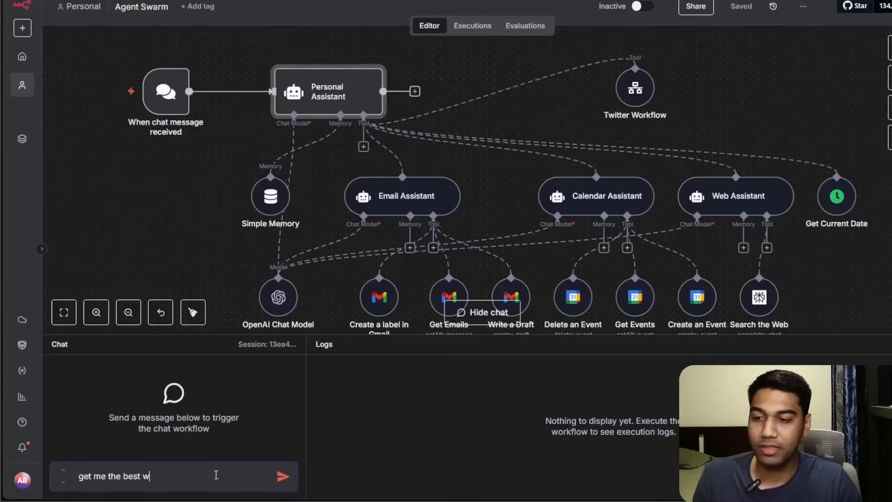
pyautogui.press('BackSpace')
pyautogui.press('BackSpace')
pyautogui.write('tweet')
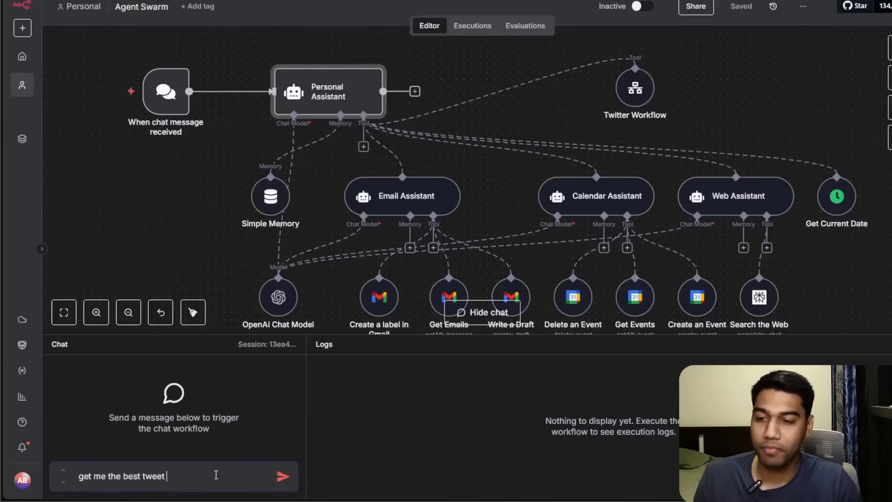
pyautogui.write('s from this communiyt')
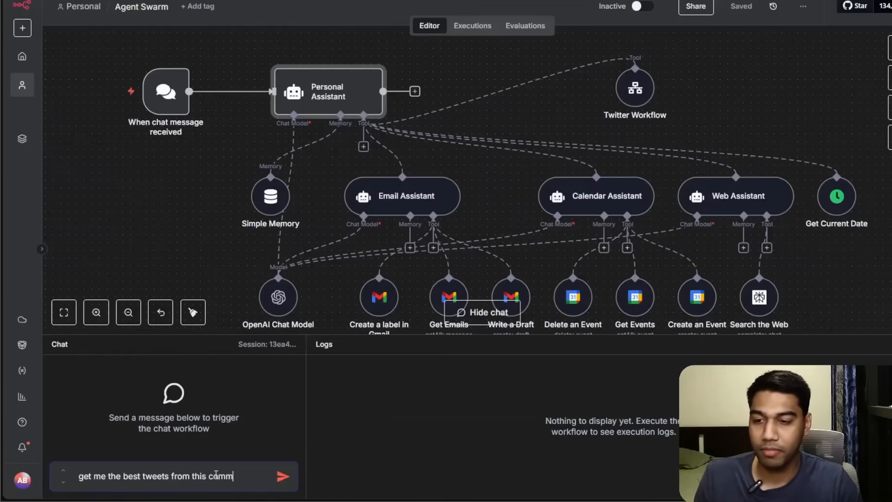
pyautogui.hotkey('ctrl', 'v')
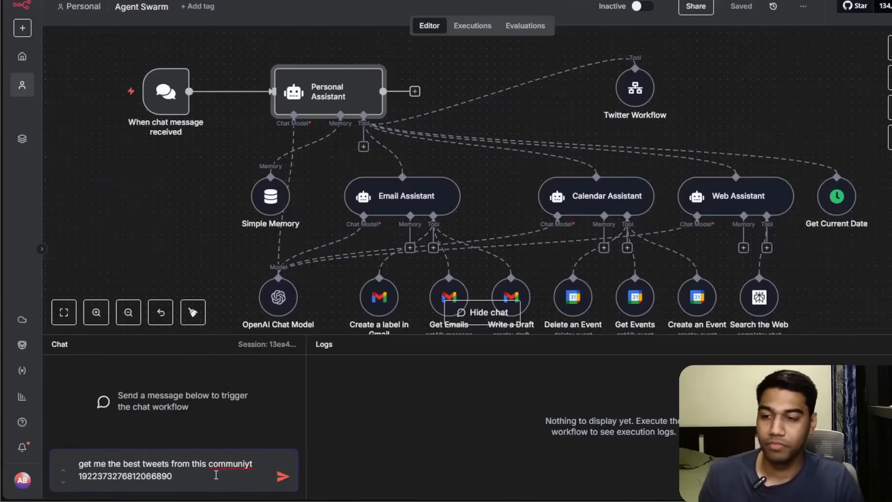
pyautogui.press('Return')
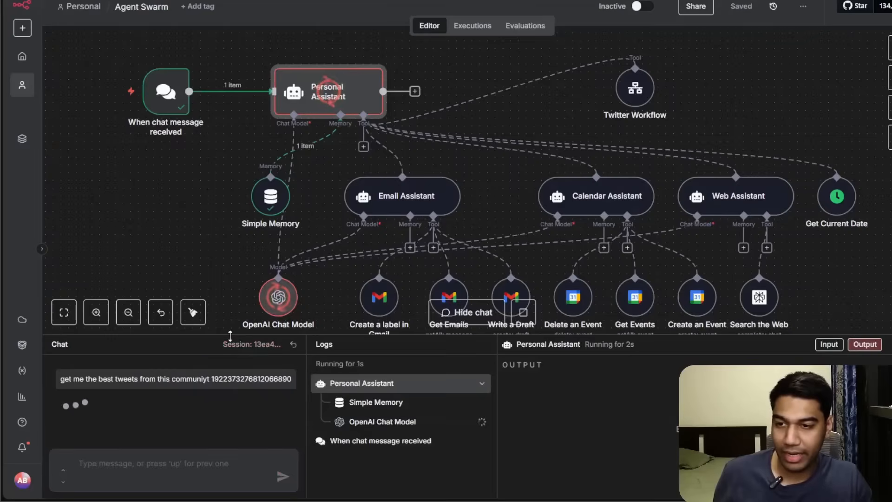
# Enlarge the logs panel and inspect the Twitter Workflow tool call in the execution logs.
pyautogui.moveTo(235, 335); pyautogui.dragTo(201, 218)
pyautogui.scroll(3, 687, 84)
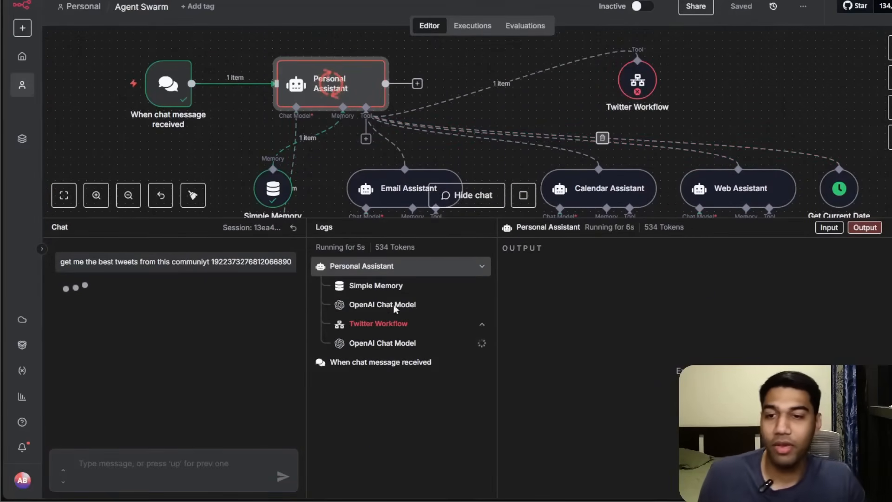
pyautogui.click(368, 326)
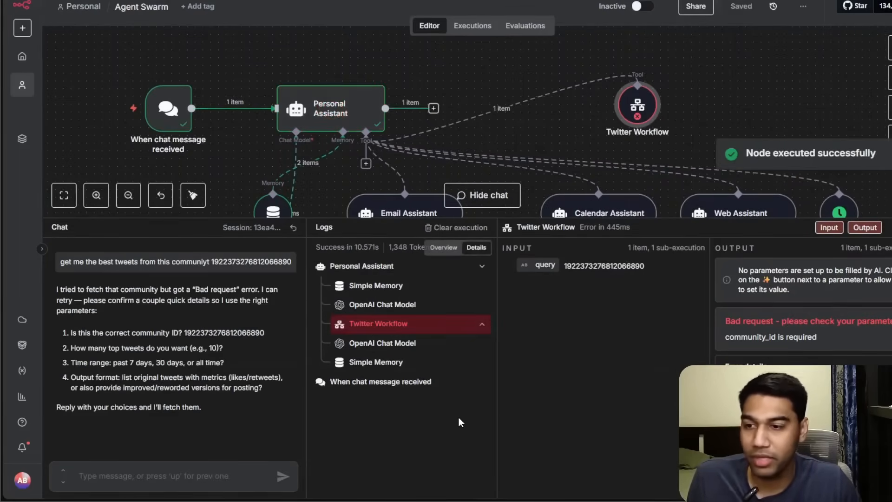
# Reply "Yes that is the one and just execute" in the chat and inspect the second Twitter Workflow call's input.
pyautogui.click(190, 473)
pyautogui.write('Yes that i')
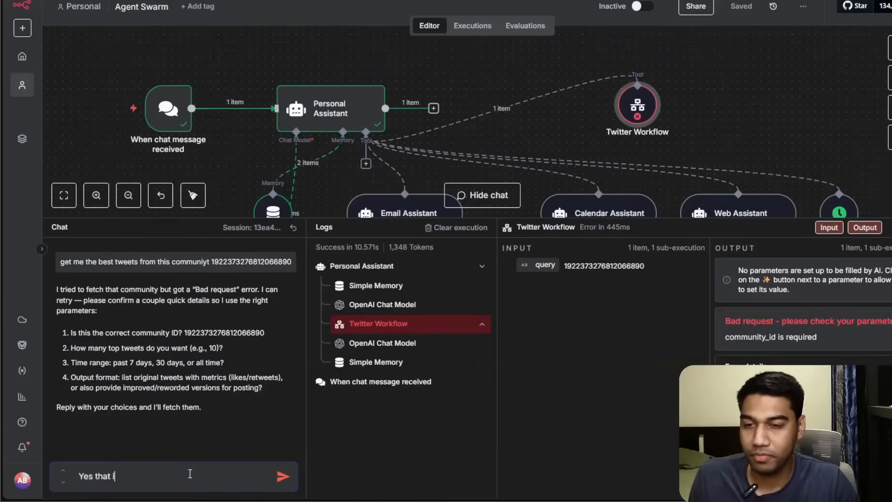
pyautogui.write('s the one and ')
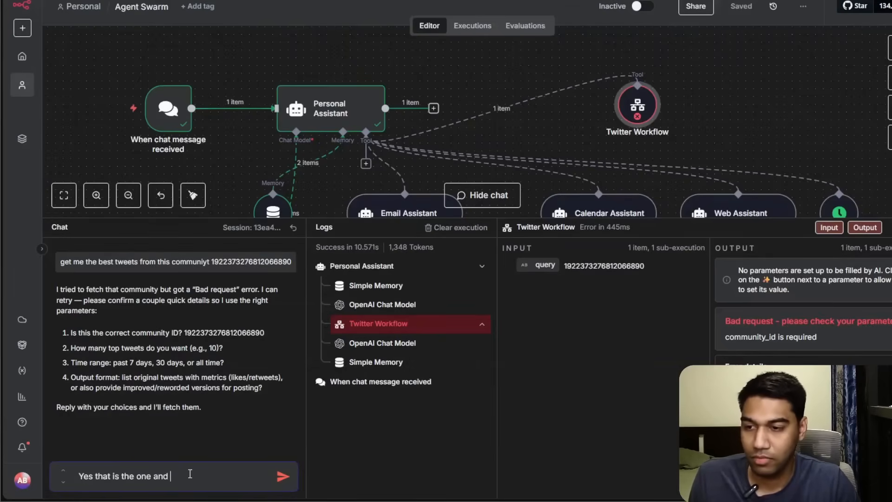
pyautogui.write('just execute')
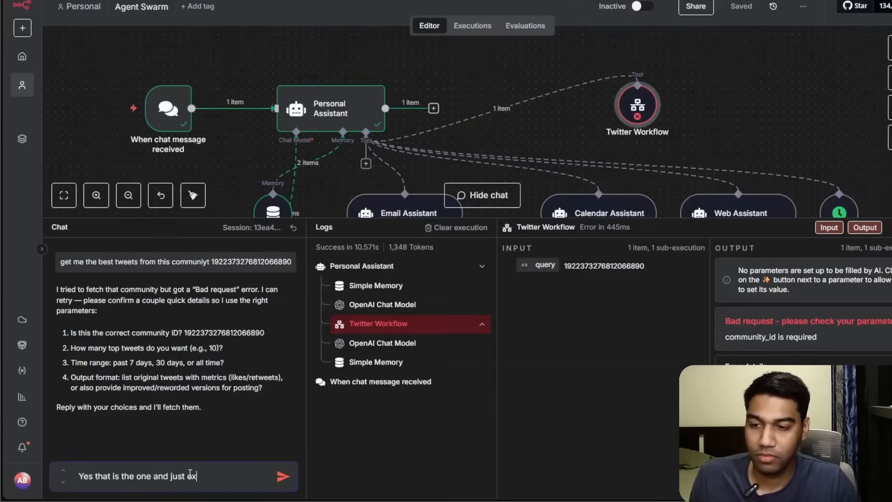
pyautogui.press('Return')
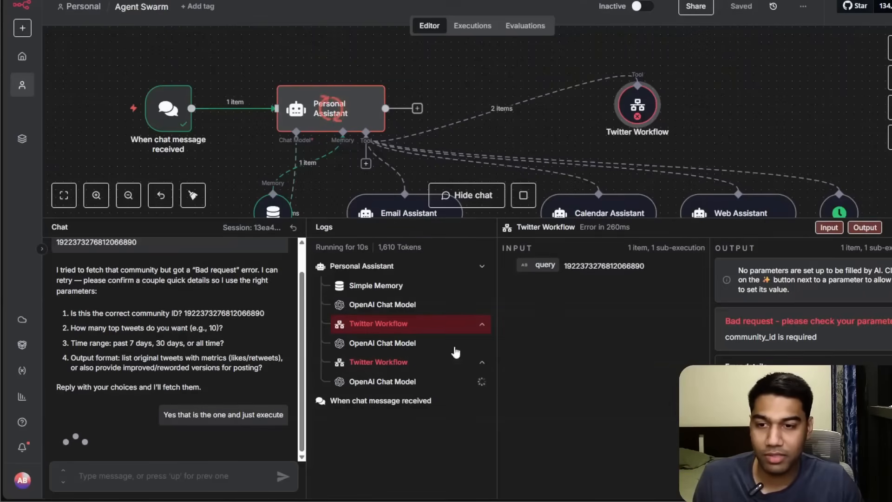
pyautogui.click(399, 365)
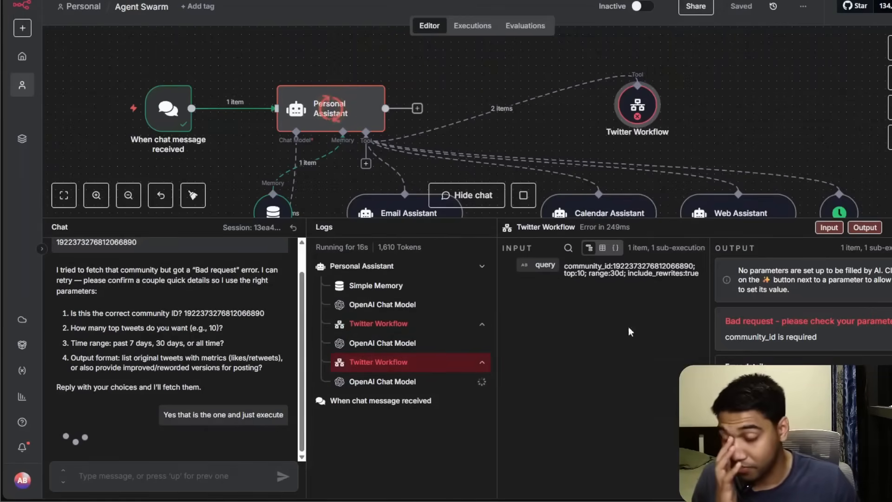
pyautogui.click(126, 476)
pyautogui.write('just use the co')
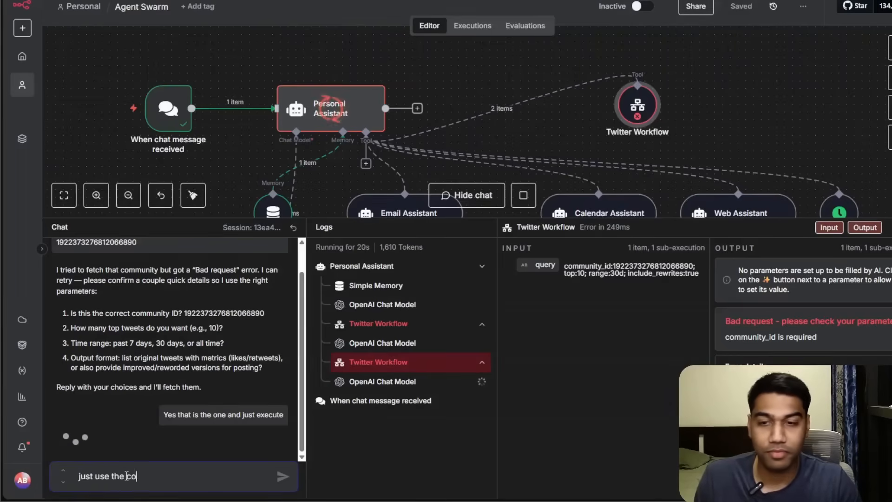
pyautogui.write('immuni')
pyautogui.hotkey('ctrl', 'a')
pyautogui.press('BackSpace')
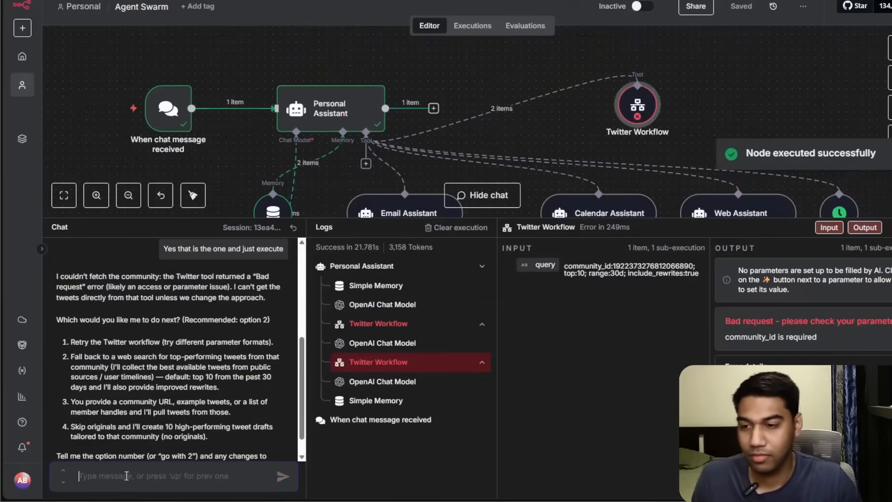
# In the Twitter Workflow tool, let the model define communityID and add the description "Just input community ID".
pyautogui.scroll(-1, 121, 268)
pyautogui.scroll(1, 201, 359)
pyautogui.scroll(-1, 204, 352)
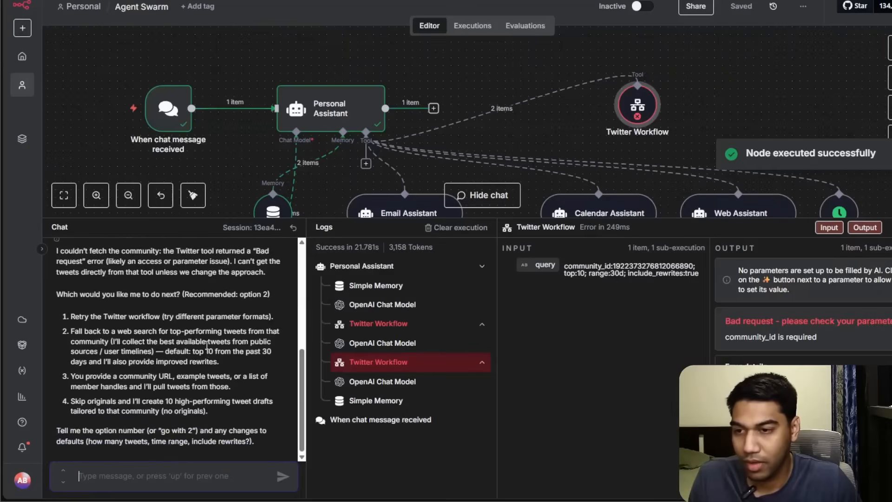
pyautogui.doubleClick(636, 106)
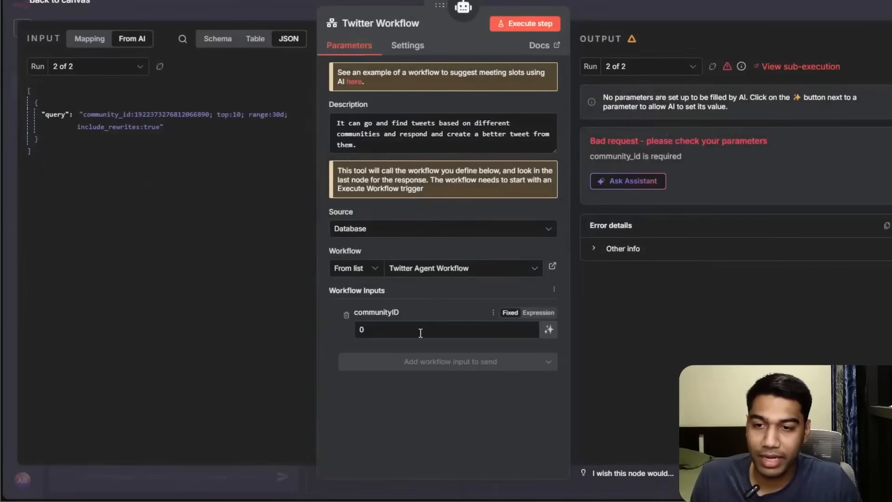
pyautogui.press('BackSpace')
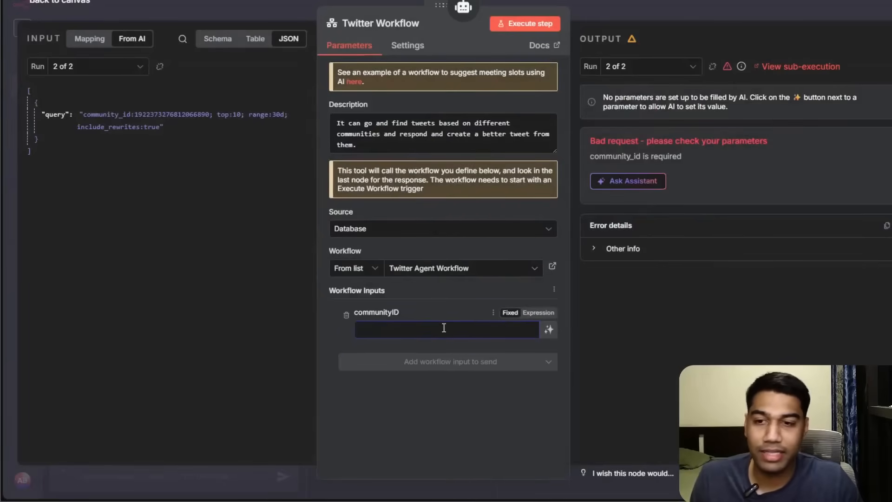
pyautogui.click(549, 329)
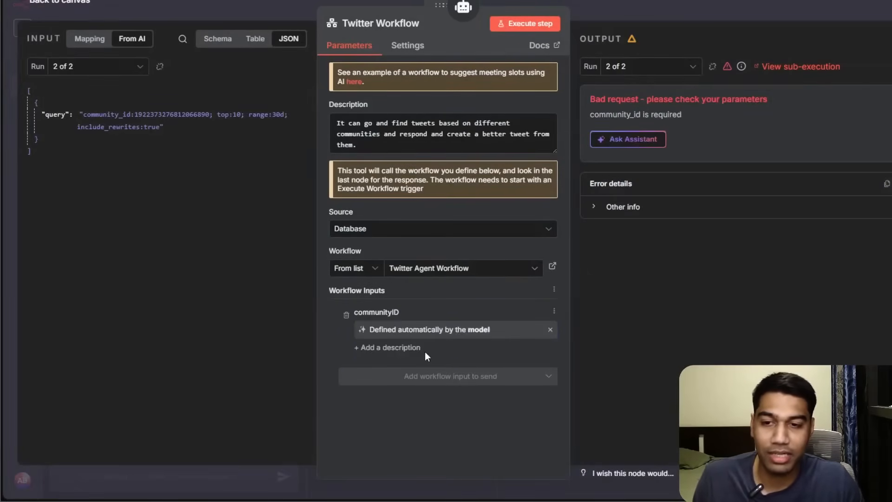
pyautogui.click(405, 348)
pyautogui.write('T')
pyautogui.write('ust input community ID')
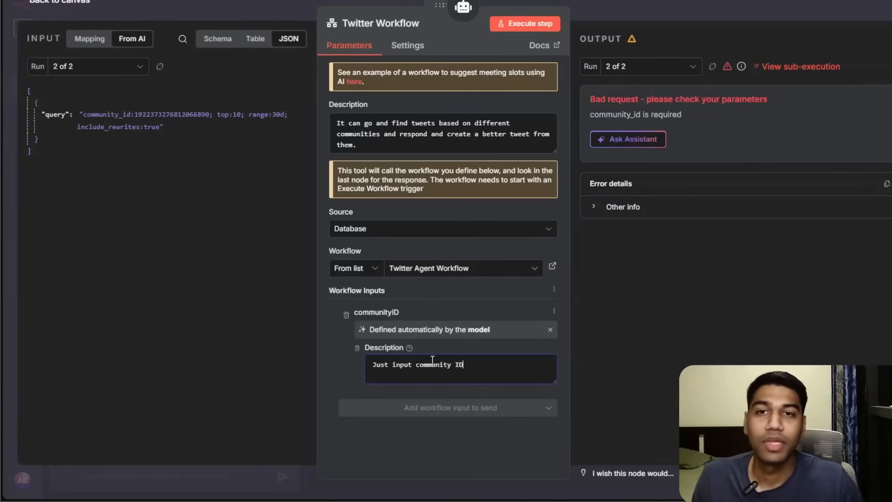
pyautogui.press('Escape')
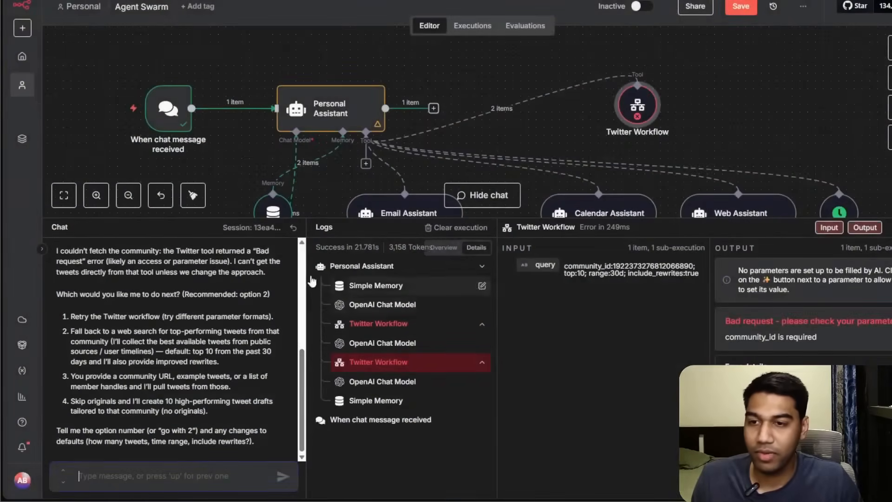
# Reset the chat session and send "Get me top tweets from this community tweet - " with the pasted community ID.
pyautogui.click(294, 227)
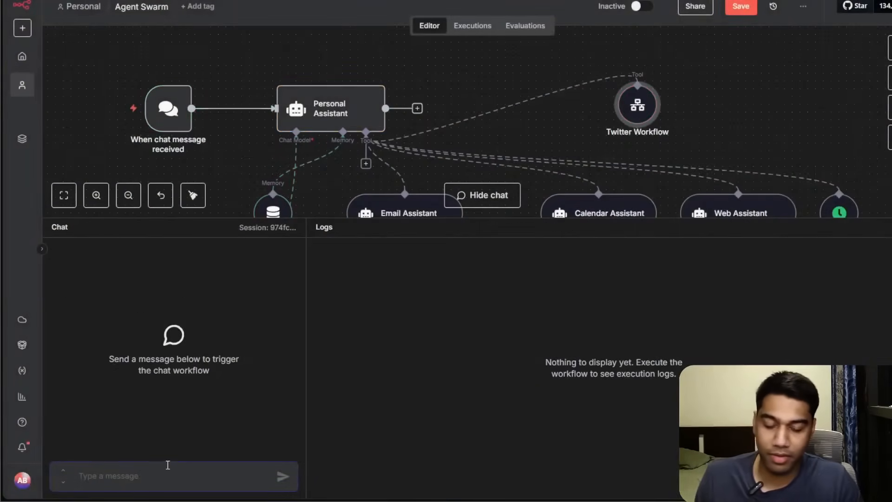
pyautogui.write('Get me to')
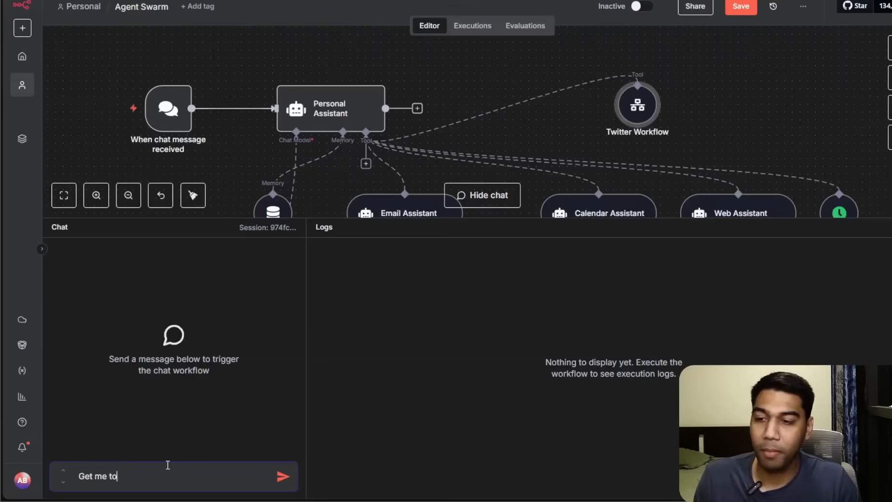
pyautogui.write('p tweets from this community')
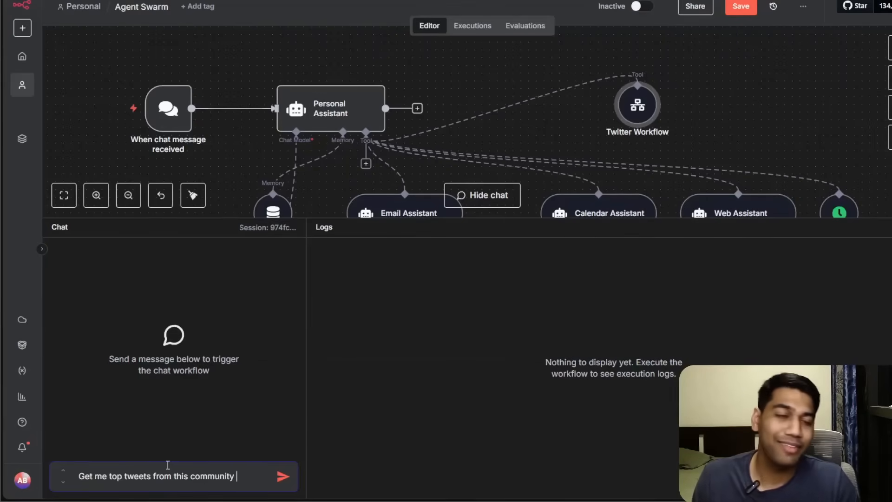
pyautogui.write(' tweet 0-')
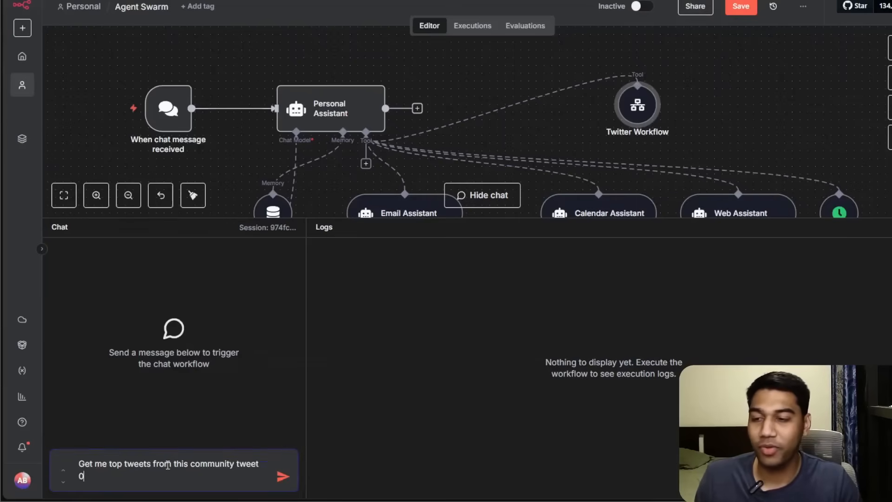
pyautogui.hotkey('ctrl', 'v')
pyautogui.press('Return')
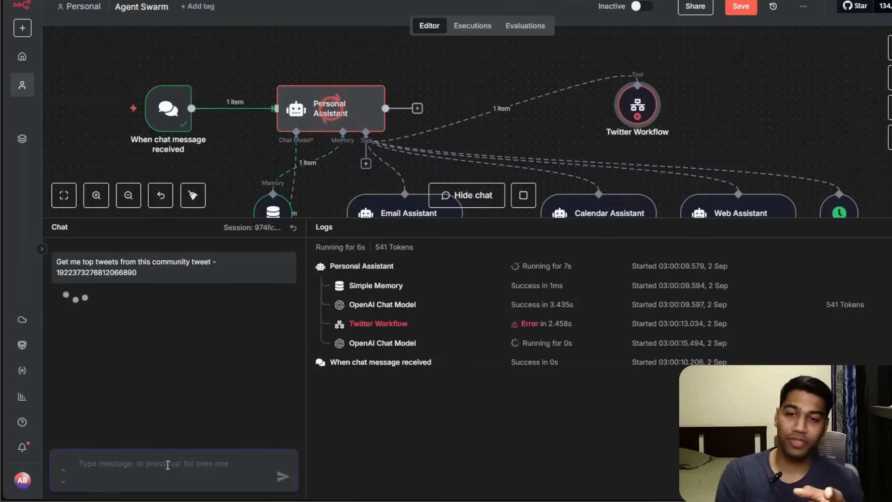
# Inspect the Twitter Workflow tool errors in the logs and stop the running execution.
pyautogui.click(425, 324)
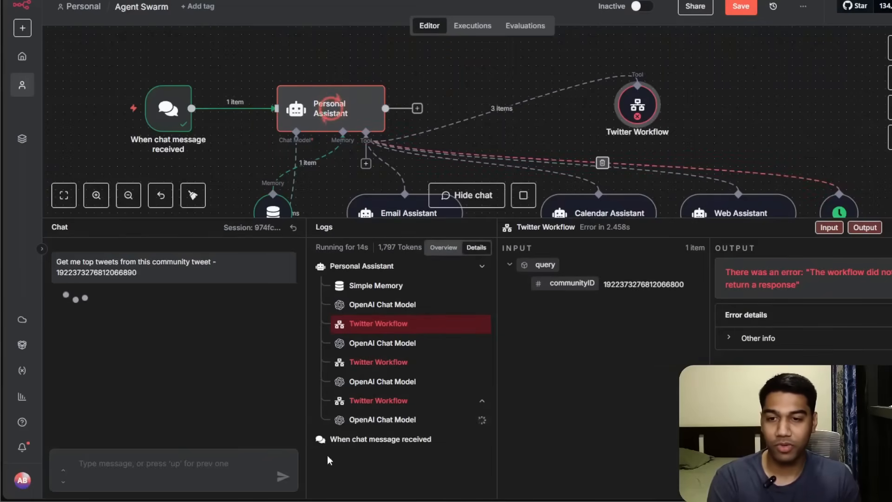
pyautogui.click(460, 400)
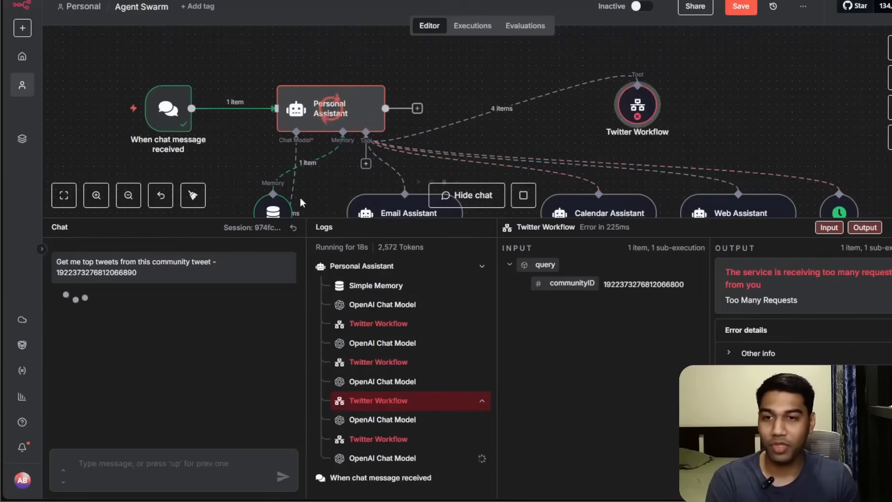
pyautogui.click(522, 195)
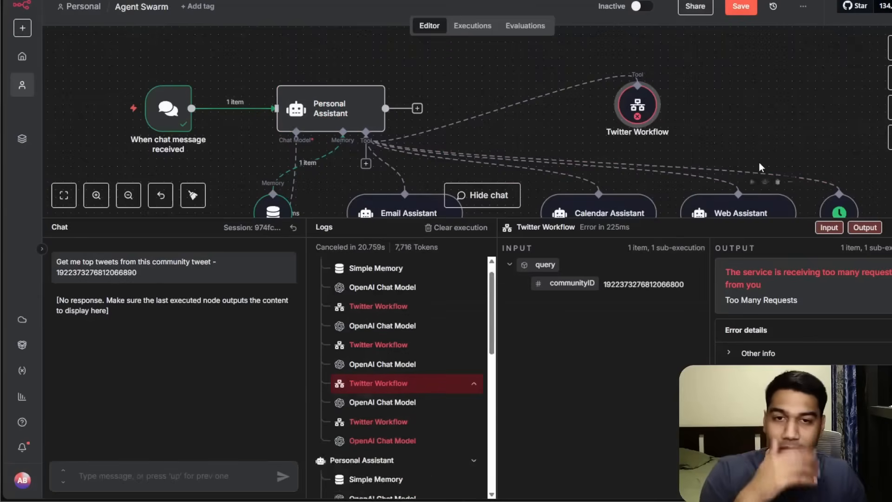
# Save the Agent Swarm workflow and return to the overview page.
pyautogui.doubleClick(632, 98)
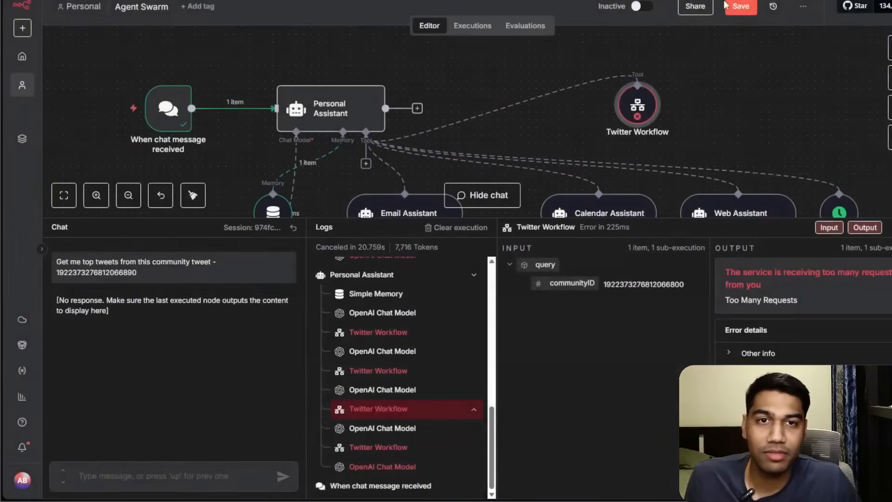
pyautogui.hotkey('ctrl', 's')
pyautogui.click(22, 56)
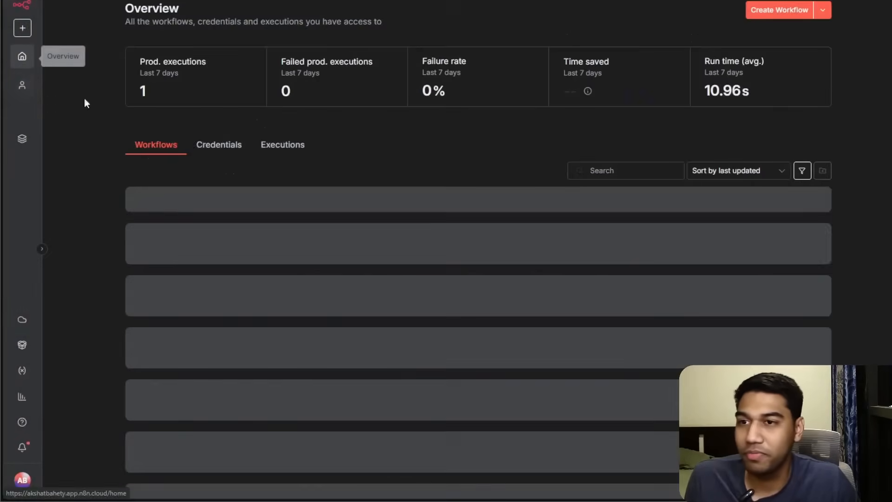
# Open Twitter Agent Workflow's executions and inspect the most recent successful run.
pyautogui.click(197, 241)
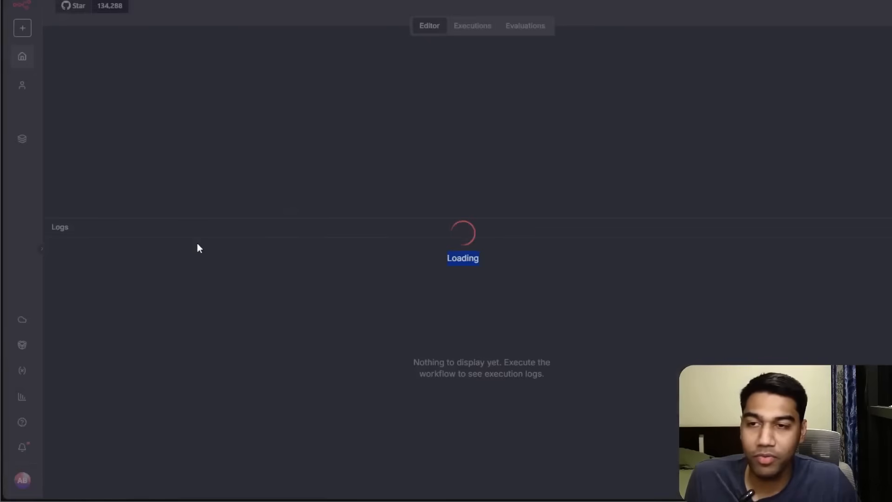
pyautogui.click(456, 27)
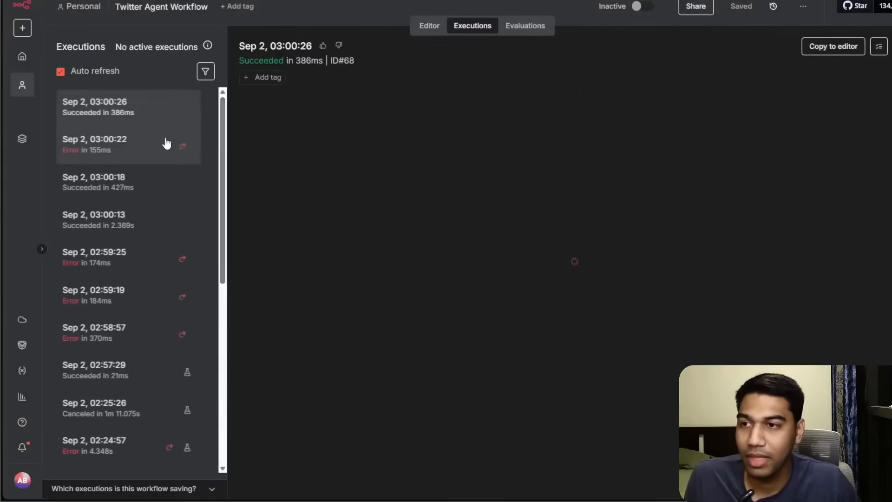
pyautogui.click(138, 148)
pyautogui.click(135, 102)
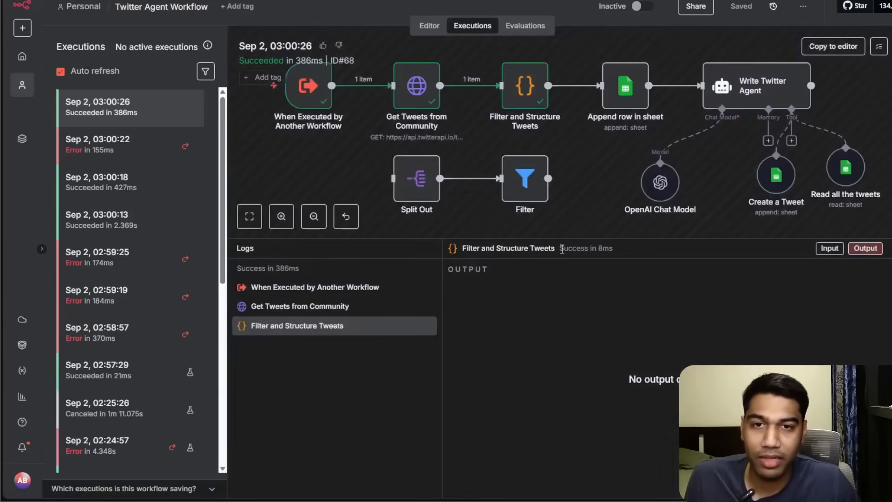
pyautogui.moveTo(562, 249); pyautogui.dragTo(560, 382)
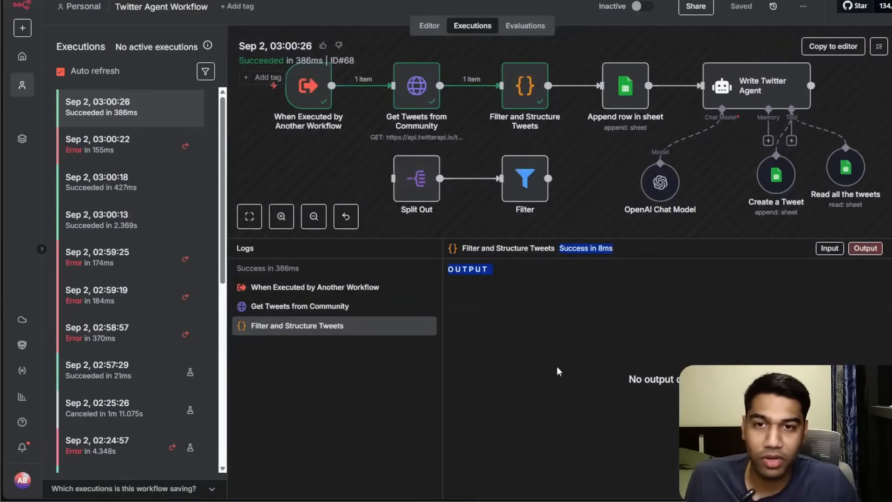
# Review the Filter and Structure Tweets node's code in the Twitter Agent Workflow editor.
pyautogui.click(571, 139)
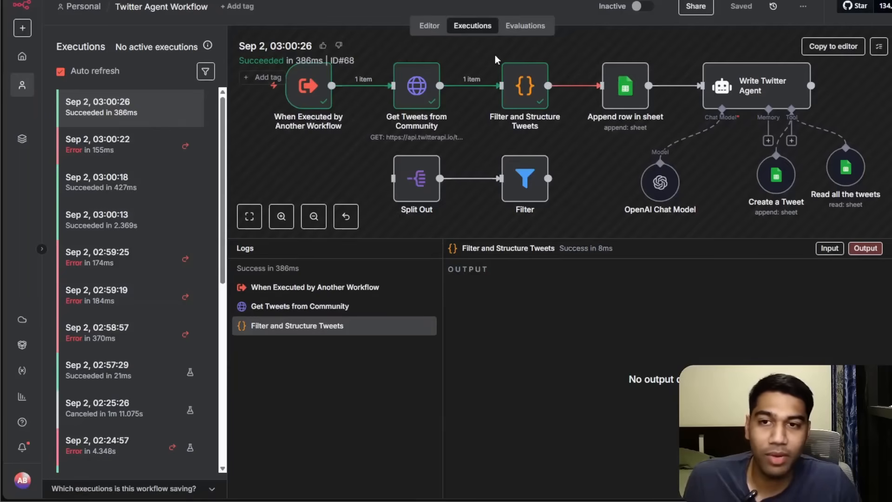
pyautogui.click(411, 23)
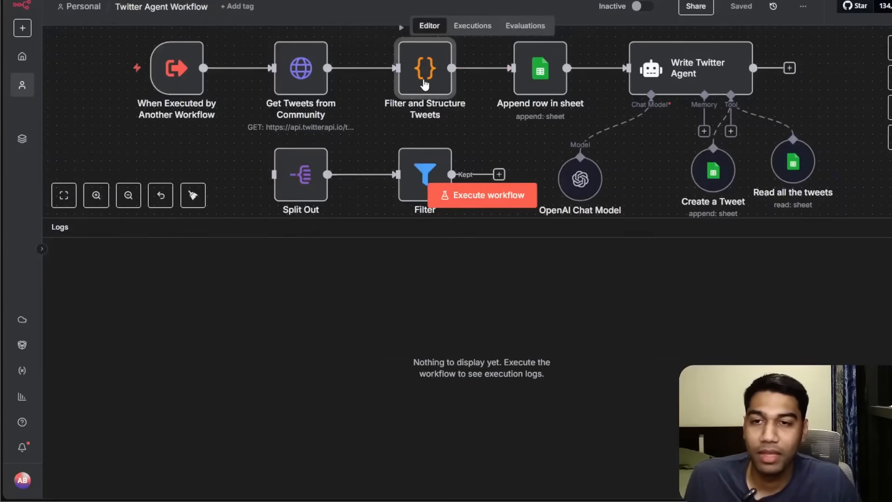
pyautogui.doubleClick(425, 83)
pyautogui.scroll(2, 493, 288)
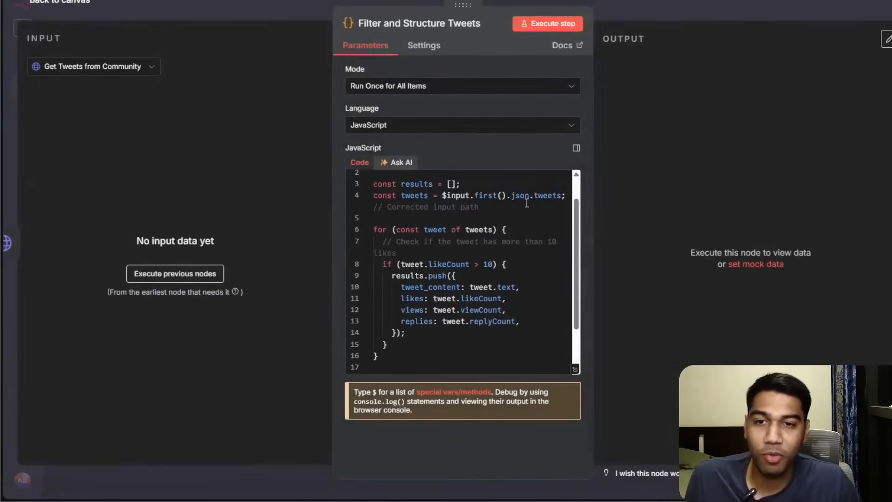
pyautogui.click(690, 7)
pyautogui.moveTo(567, 219); pyautogui.dragTo(556, 368)
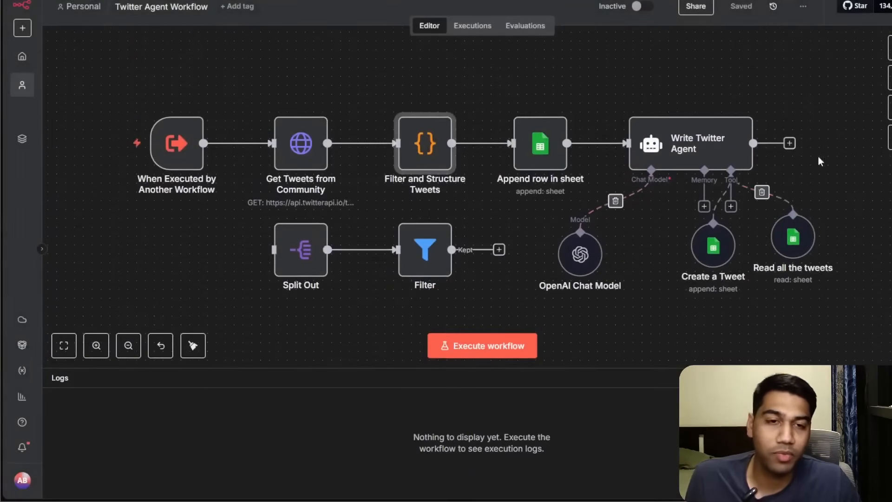
pyautogui.click(789, 144)
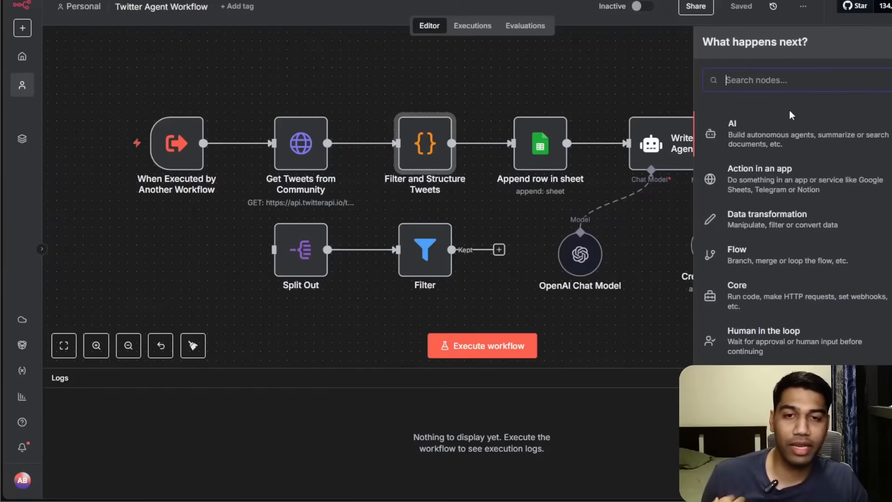
pyautogui.click(607, 82)
# Inspect the Get Tweets from Community query parameters in past executions and recheck the Filter and Structure Tweets code.
pyautogui.click(480, 30)
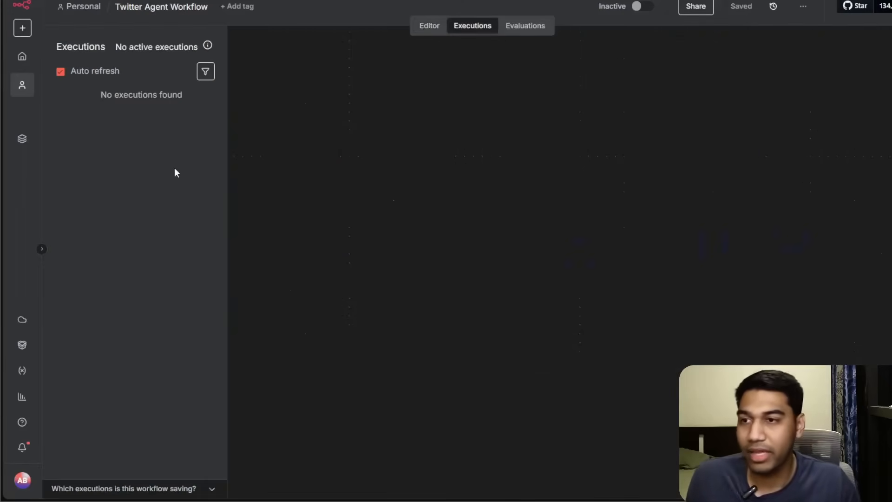
pyautogui.click(116, 193)
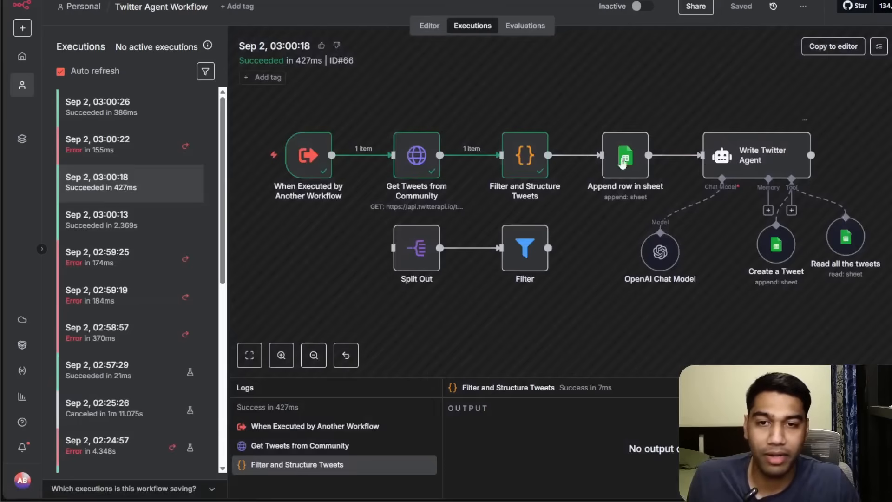
pyautogui.doubleClick(414, 153)
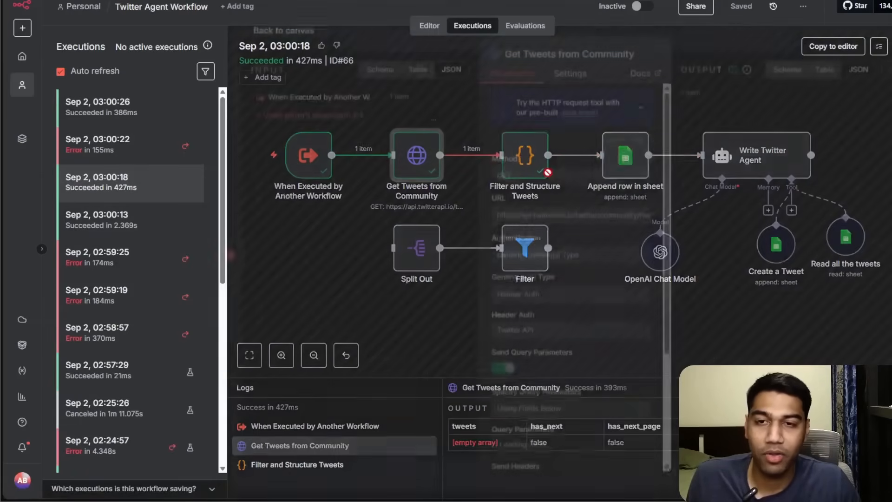
pyautogui.scroll(-5, 515, 252)
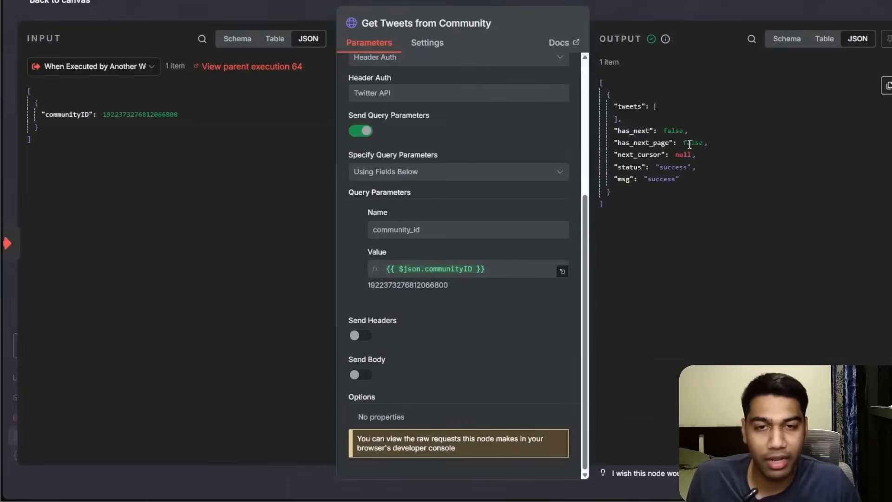
pyautogui.click(712, 13)
pyautogui.click(127, 219)
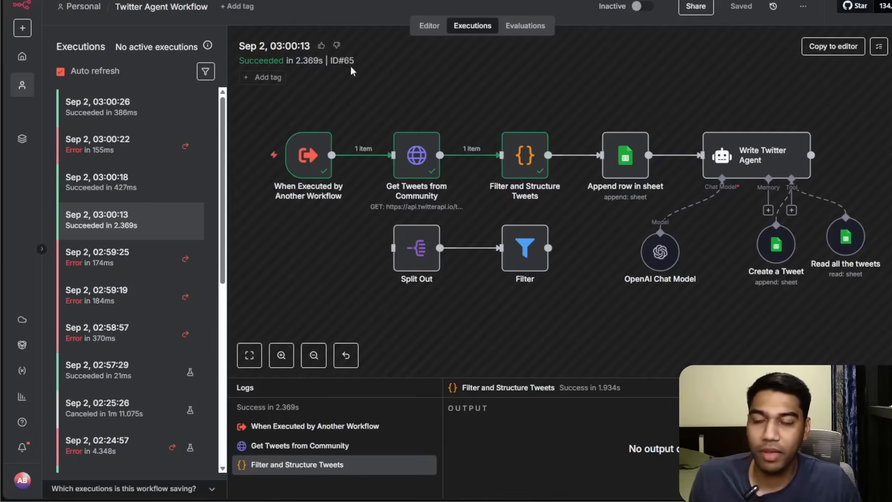
pyautogui.click(428, 26)
pyautogui.doubleClick(424, 153)
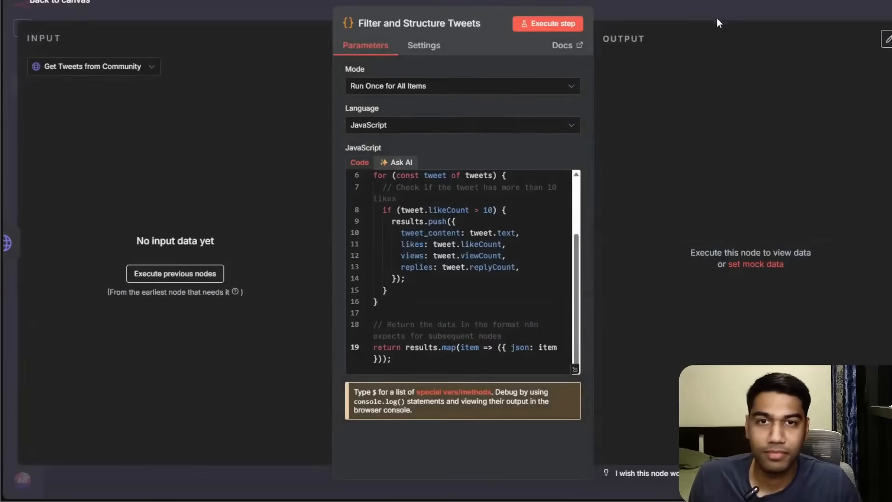
pyautogui.click(721, 20)
pyautogui.doubleClick(300, 147)
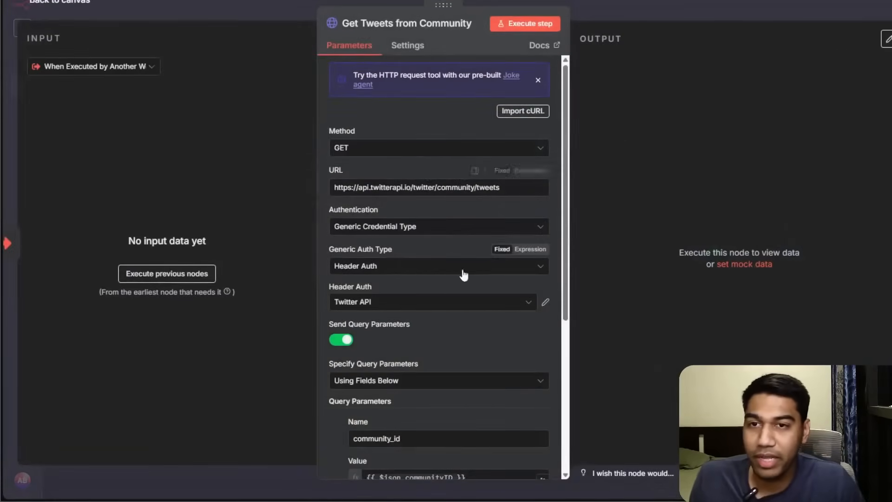
pyautogui.scroll(-3, 463, 275)
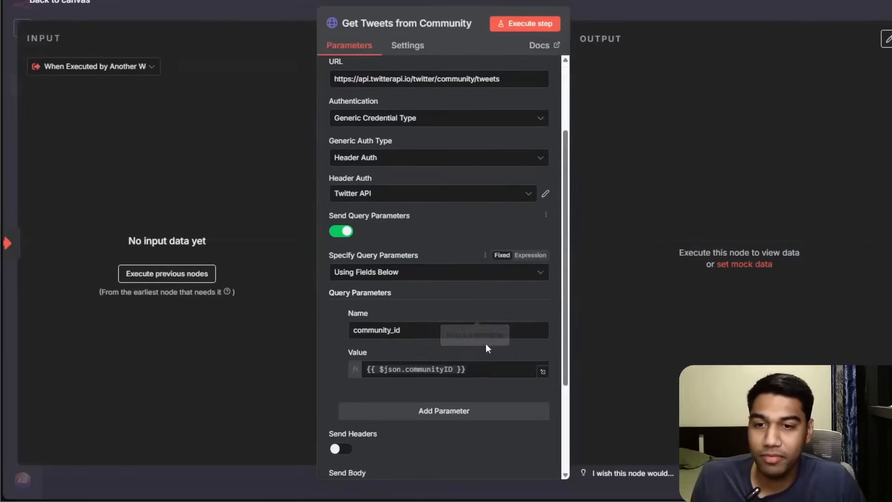
pyautogui.click(498, 370)
pyautogui.hotkey('ctrl', 'a')
pyautogui.hotkey('ctrl', 'v')
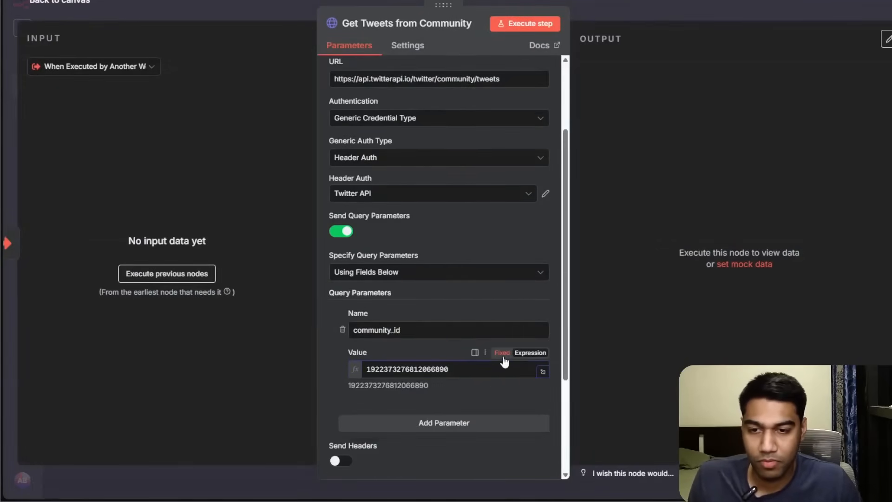
pyautogui.click(503, 356)
pyautogui.click(523, 24)
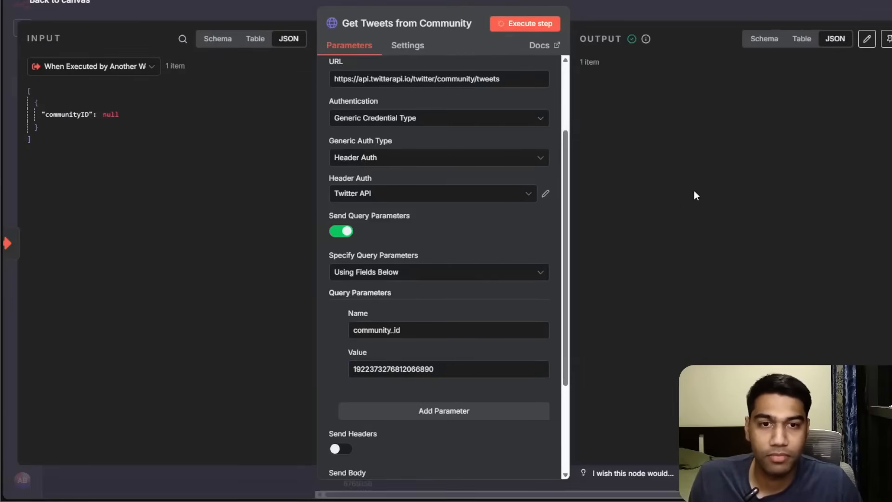
pyautogui.scroll(-5, 722, 134)
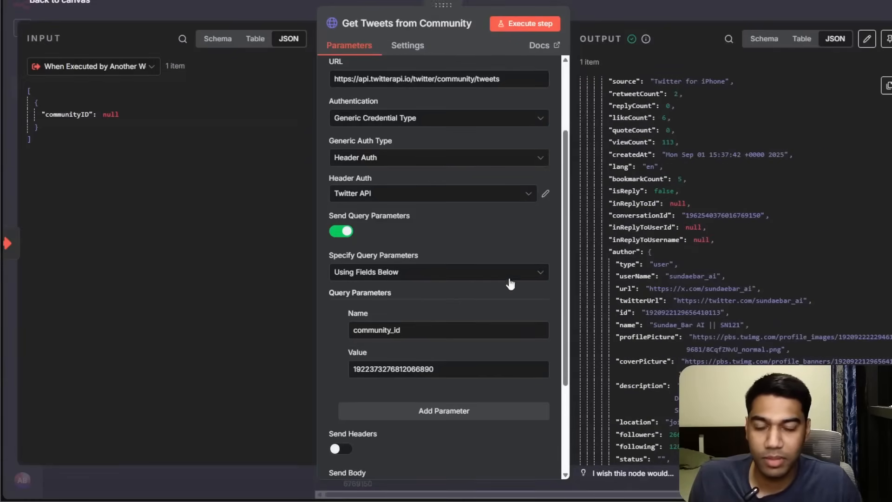
pyautogui.press('Escape')
# Open the newest execution and inspect the community_id value in Get Tweets from Community.
pyautogui.click(472, 26)
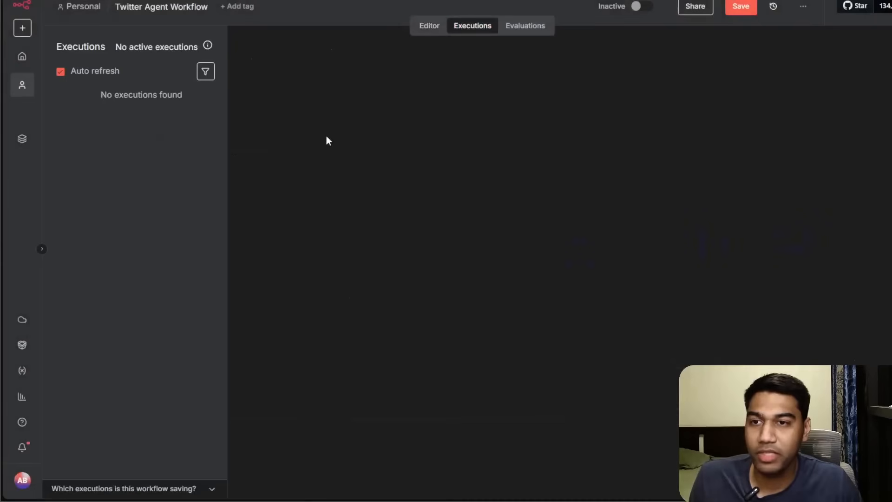
pyautogui.click(120, 113)
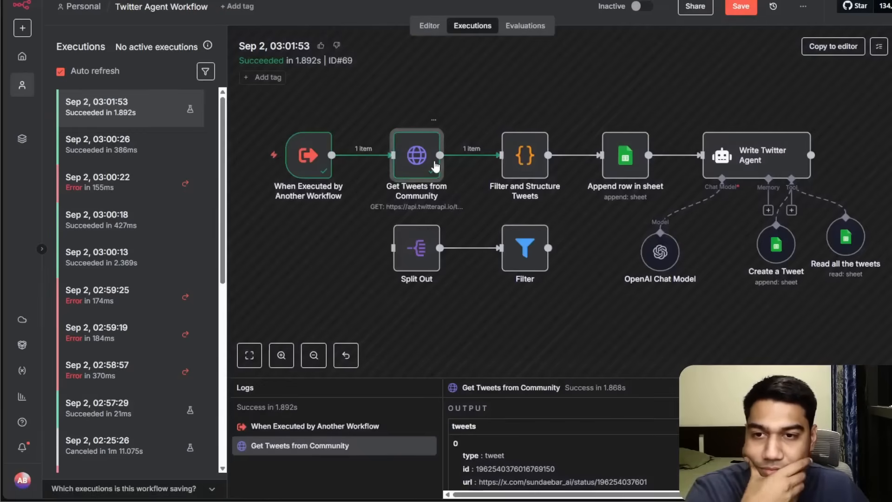
pyautogui.doubleClick(416, 154)
pyautogui.scroll(-2, 441, 399)
pyautogui.moveTo(449, 421); pyautogui.dragTo(358, 424)
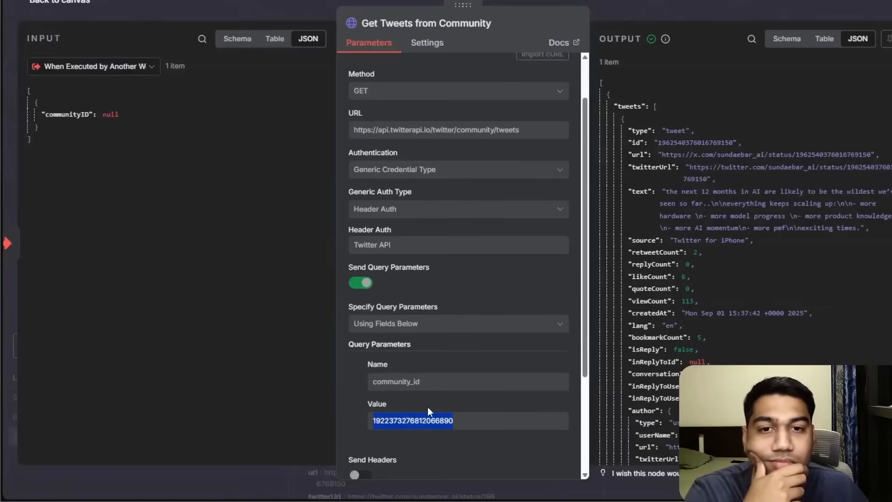
pyautogui.click(609, 17)
# Copy the community ID from the 03:00:26 execution and paste it beside the fixed ID in a new browser tab to compare.
pyautogui.click(153, 145)
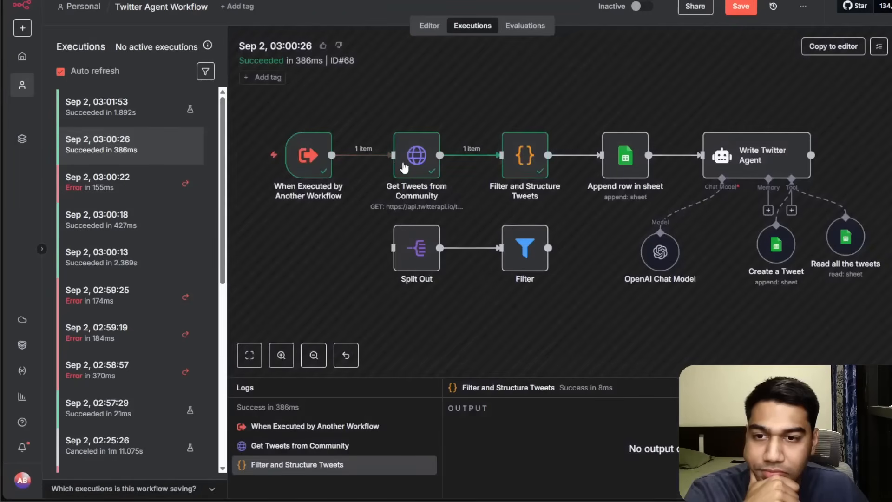
pyautogui.doubleClick(402, 167)
pyautogui.scroll(-5, 537, 336)
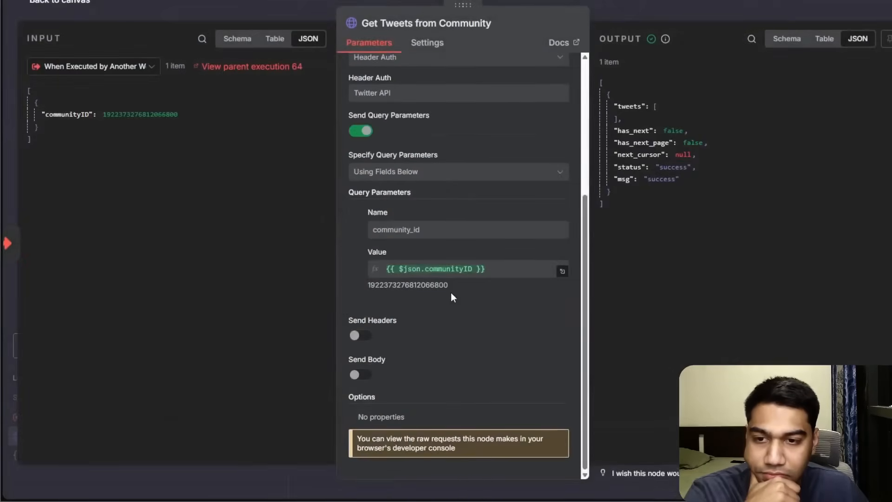
pyautogui.moveTo(450, 286); pyautogui.dragTo(367, 286)
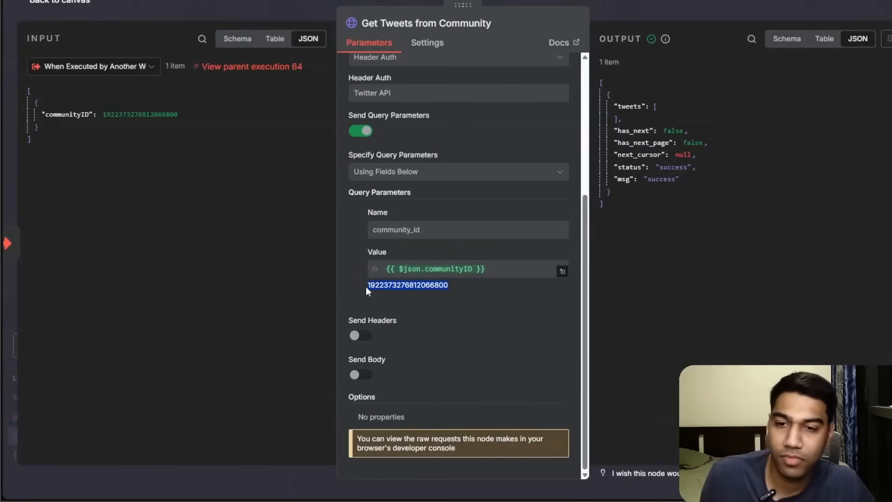
pyautogui.hotkey('ctrl', 'c')
pyautogui.hotkey('ctrl', 't')
pyautogui.hotkey('ctrl', 'v')
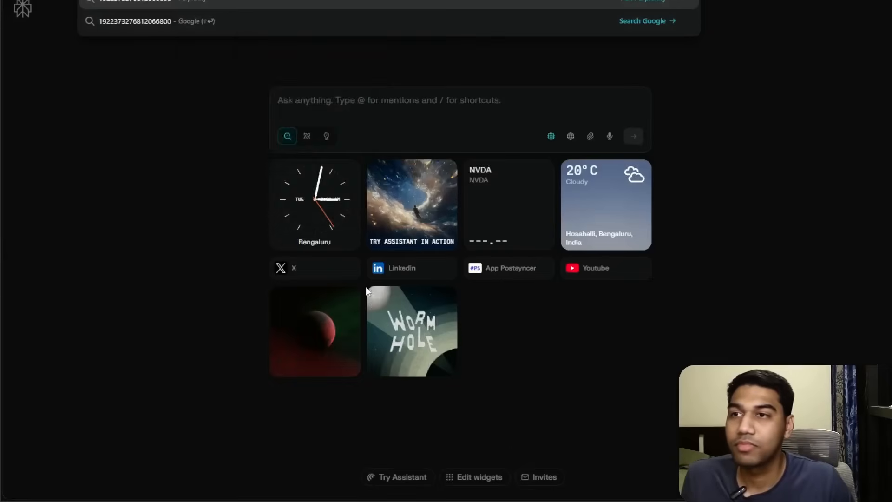
pyautogui.press('super+v')
pyautogui.press('Down')
pyautogui.press('Return')
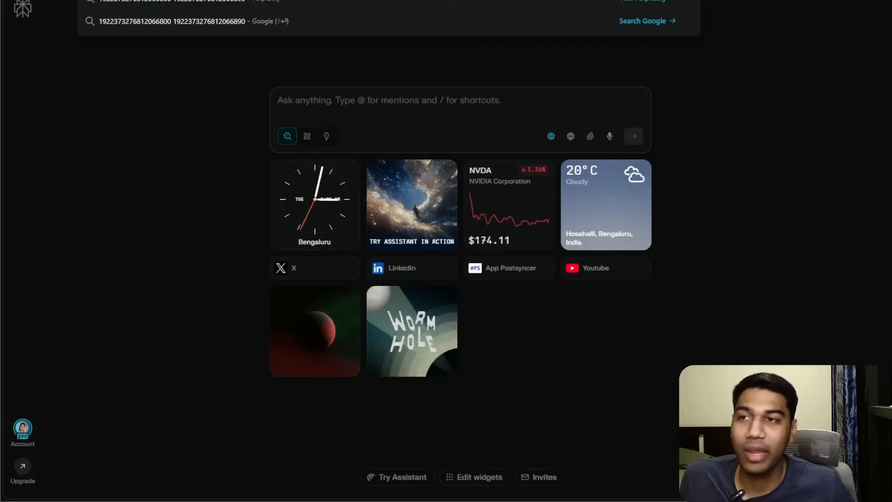
# Close the browser tab and leave the Twitter Agent Workflow without saving changes.
pyautogui.hotkey('ctrl', 'w')
pyautogui.hotkey('ctrl', 'w')
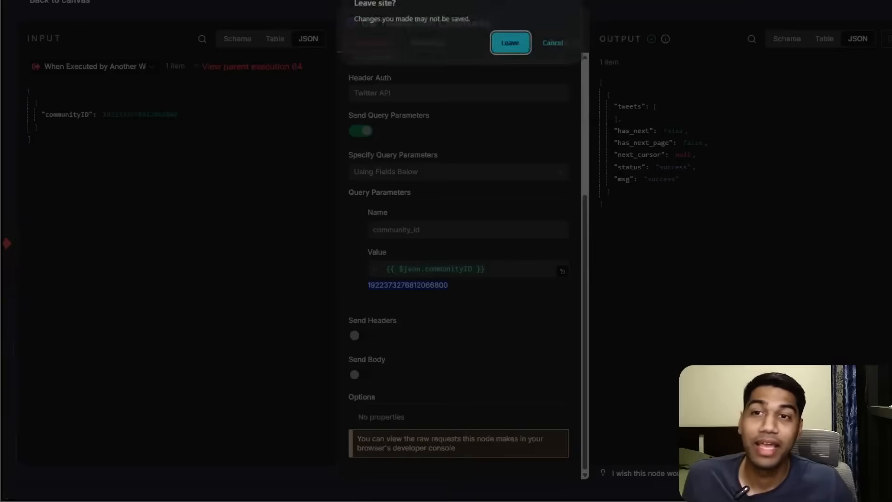
pyautogui.click(510, 43)
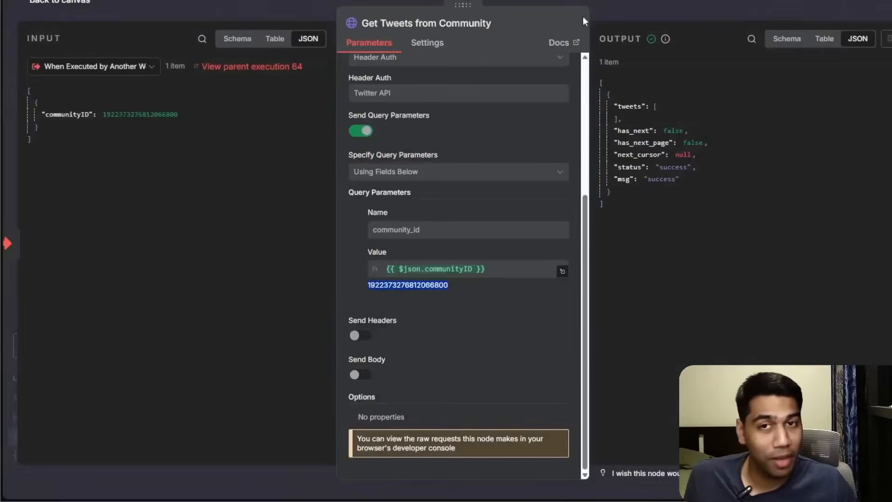
pyautogui.click(18, 53)
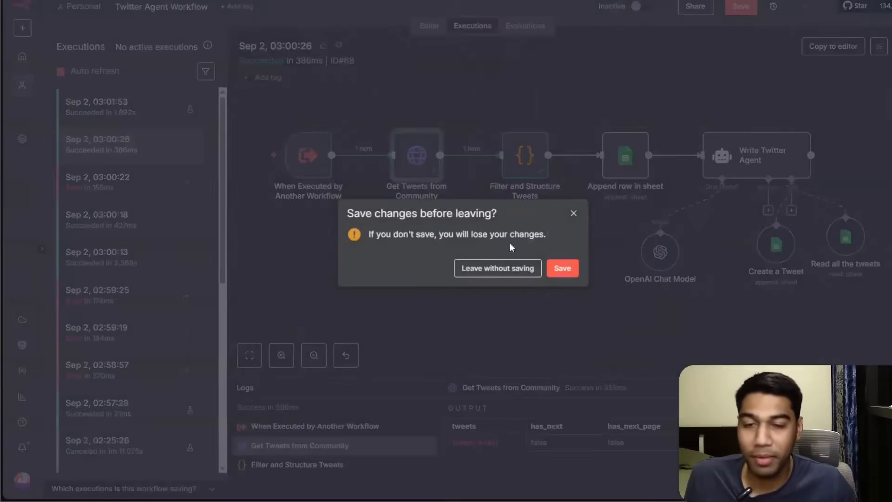
pyautogui.click(526, 268)
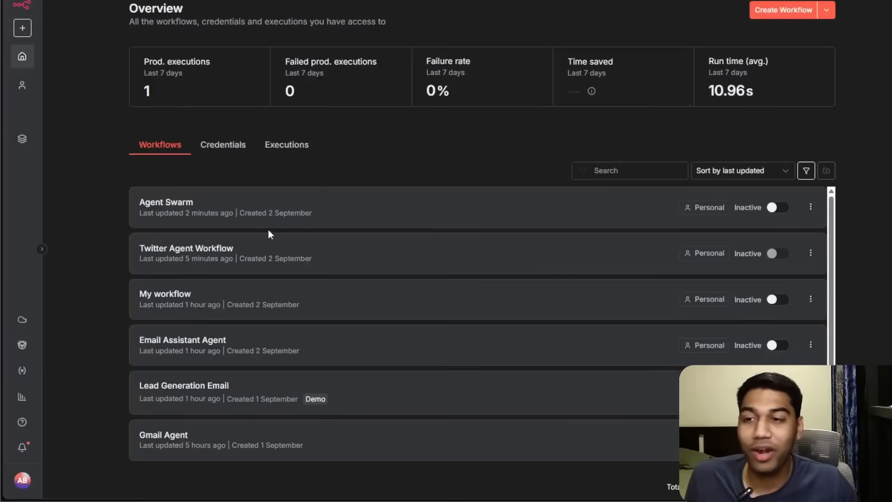
# In Agent Swarm, switch the Twitter Workflow tool's communityID input from model-defined to its $fromAI expression and save the workflow.
pyautogui.click(231, 211)
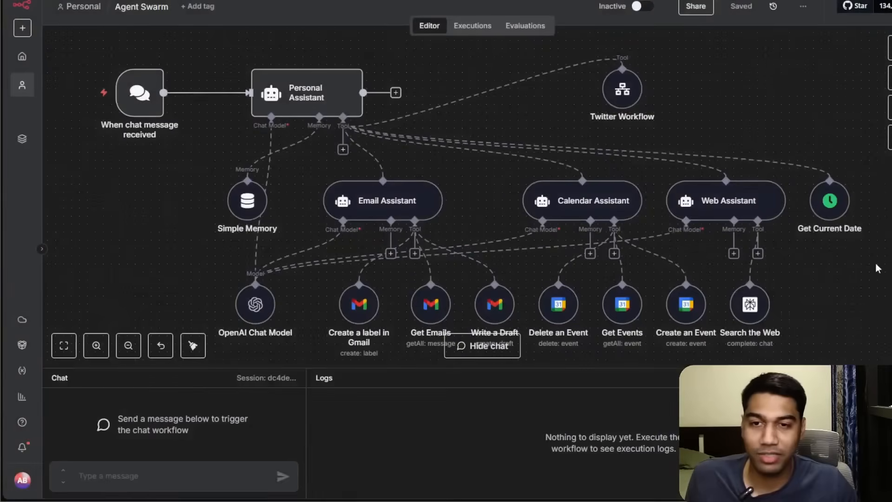
pyautogui.doubleClick(610, 86)
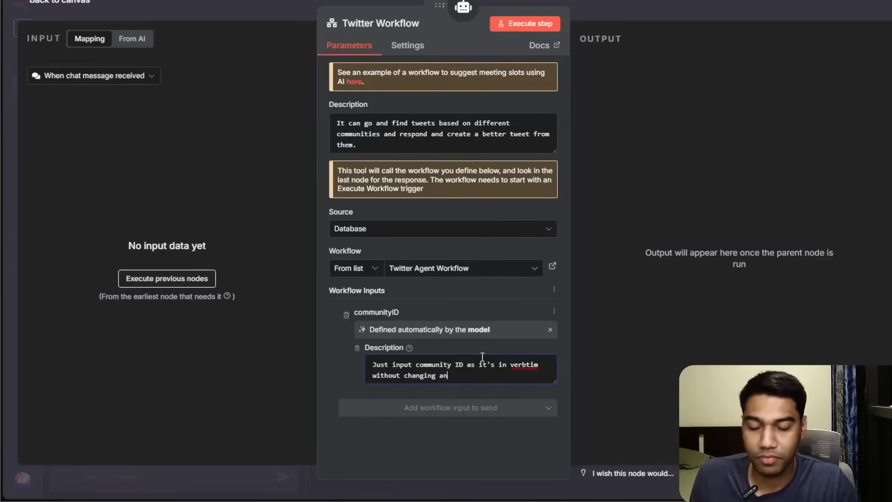
pyautogui.click(550, 331)
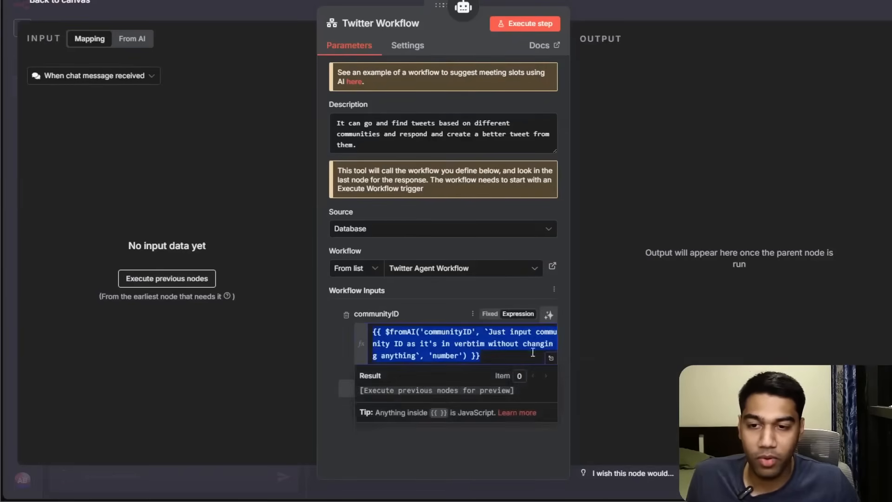
pyautogui.doubleClick(448, 357)
pyautogui.click(440, 320)
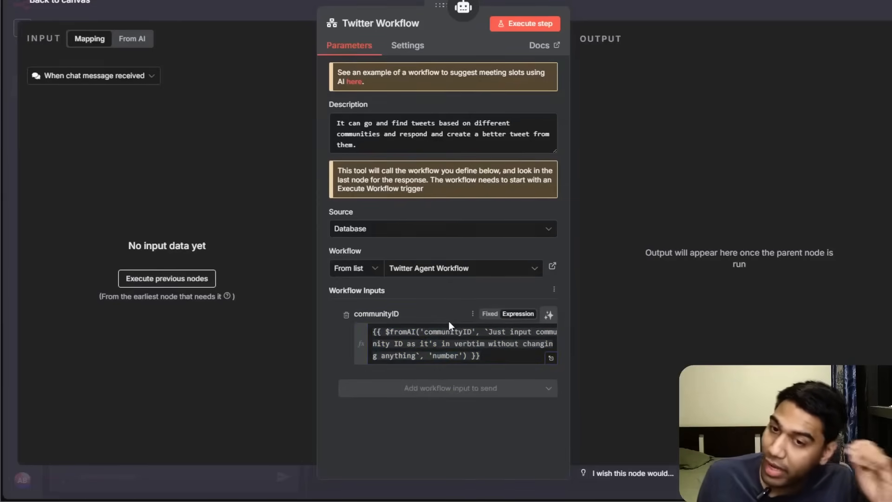
pyautogui.click(599, 17)
pyautogui.click(741, 7)
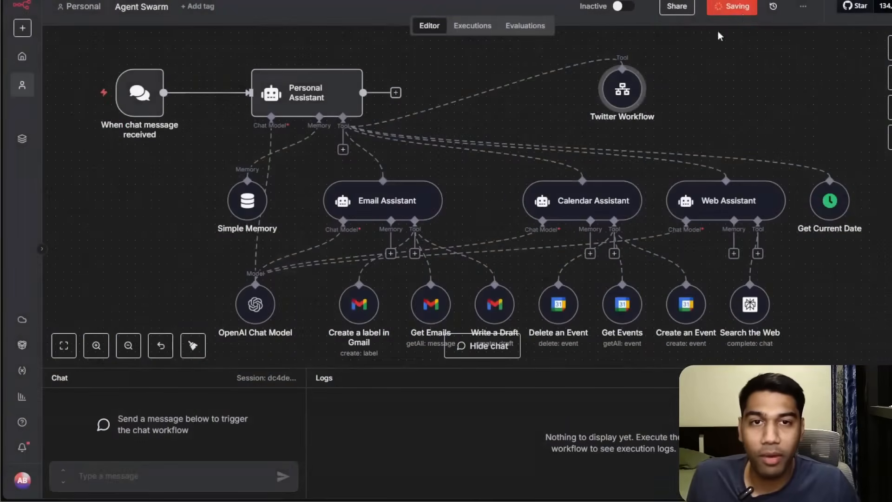
# Send a chat message asking the assistant to input the pasted community ID and get the tweets.
pyautogui.moveTo(237, 367); pyautogui.dragTo(237, 285)
pyautogui.click(167, 471)
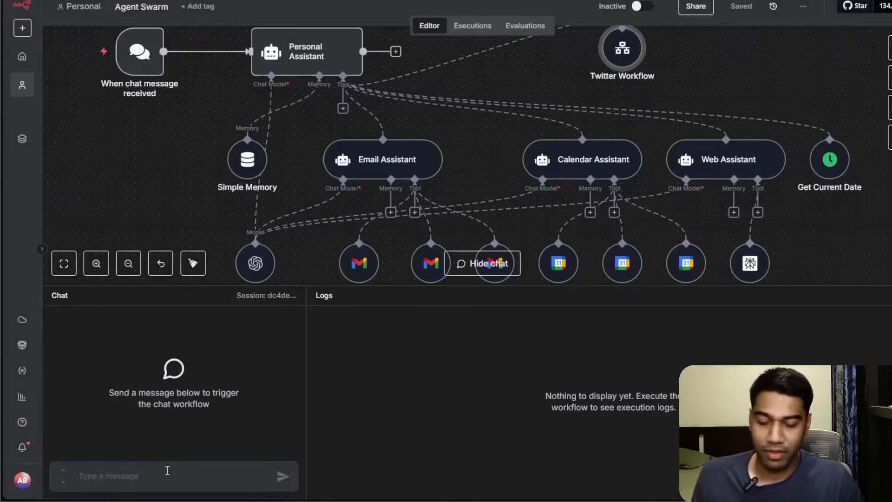
pyautogui.write('input this community id to get me the tweets -')
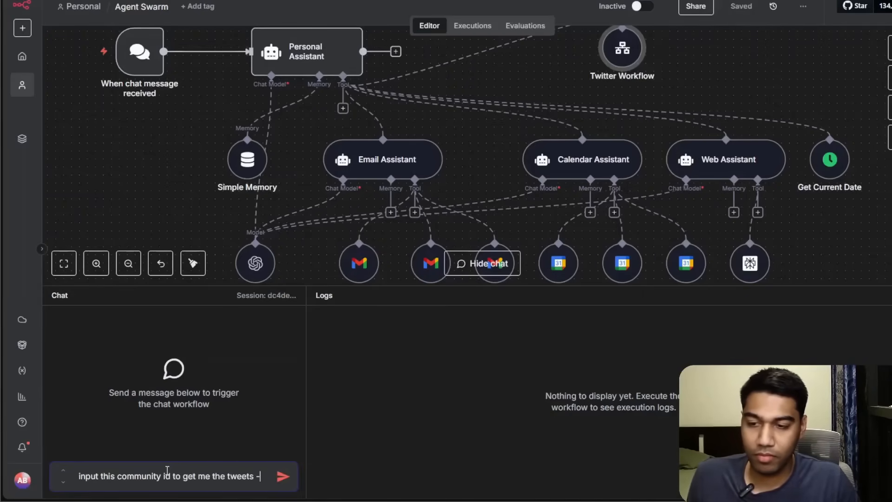
pyautogui.hotkey('ctrl', 'v')
pyautogui.press('Return')
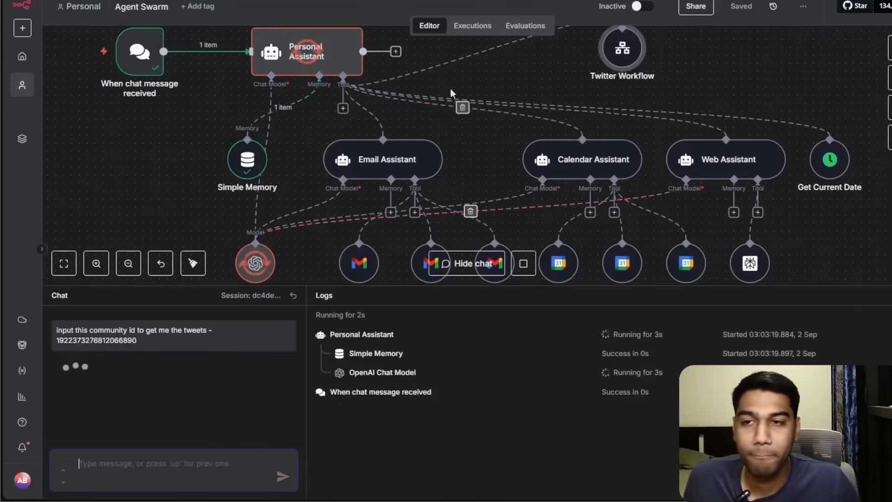
# Inspect the communityID input passed in the second Twitter Workflow tool call in the logs.
pyautogui.moveTo(698, 82); pyautogui.dragTo(694, 142)
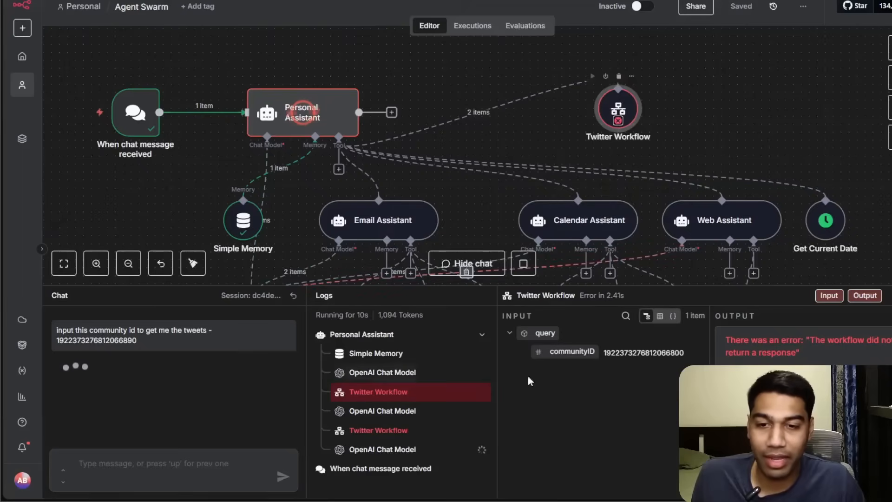
pyautogui.click(419, 430)
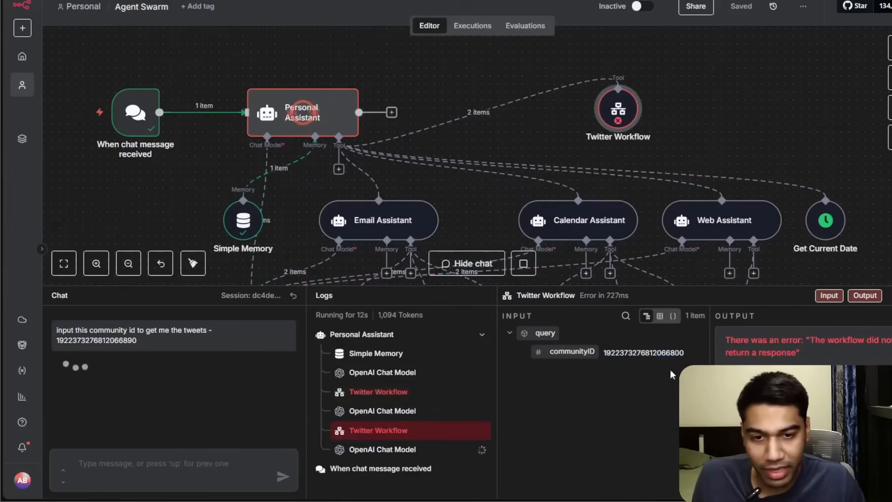
pyautogui.doubleClick(682, 352)
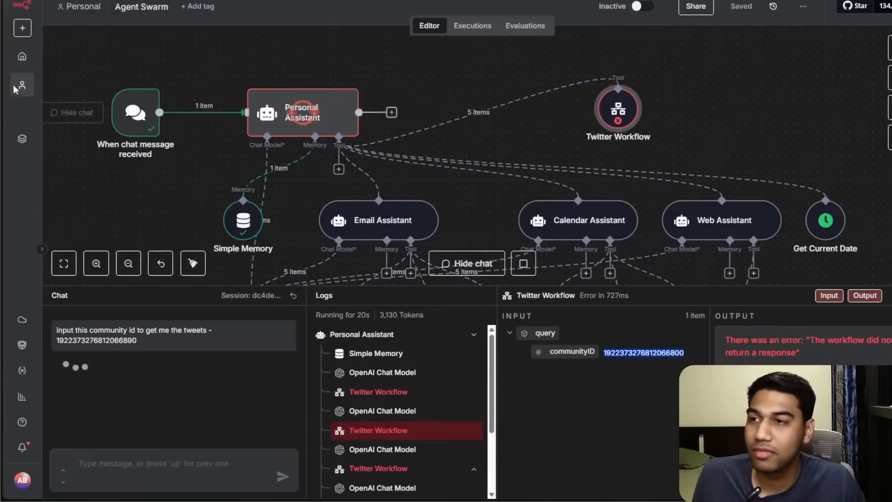
# Open the Twitter Agent Workflow's executions and examine the Get Tweets from Community error details.
pyautogui.click(22, 56)
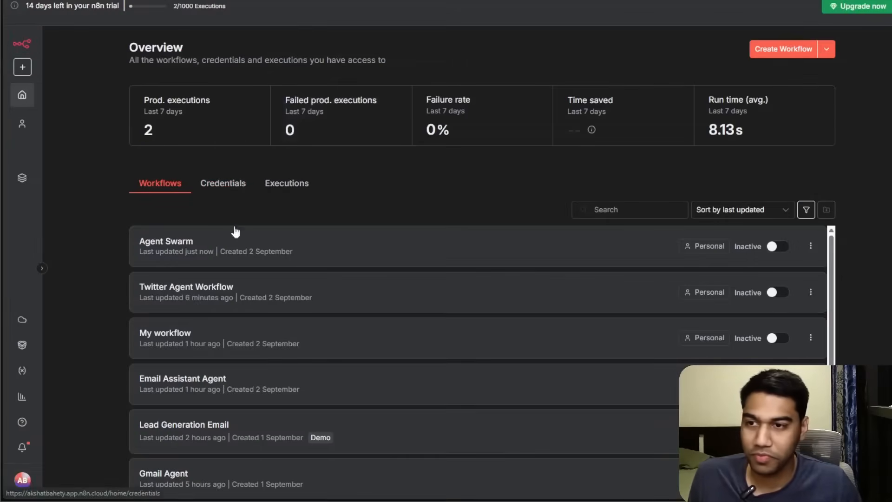
pyautogui.click(215, 292)
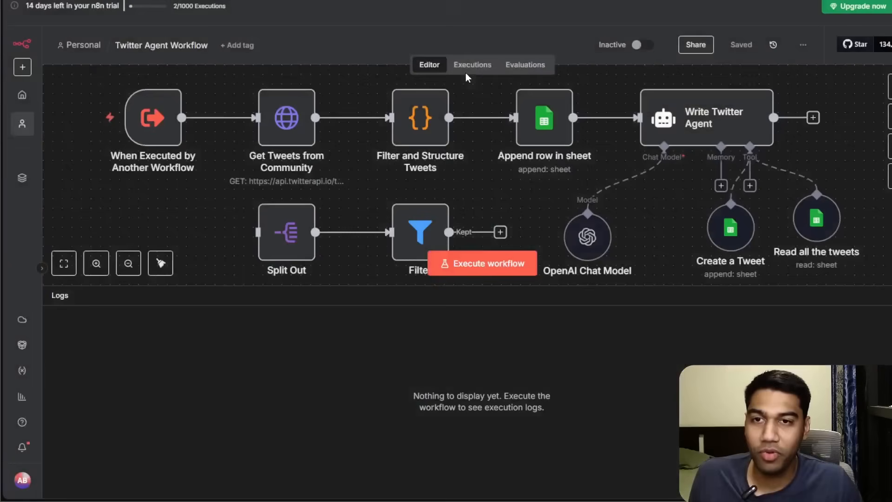
pyautogui.click(472, 66)
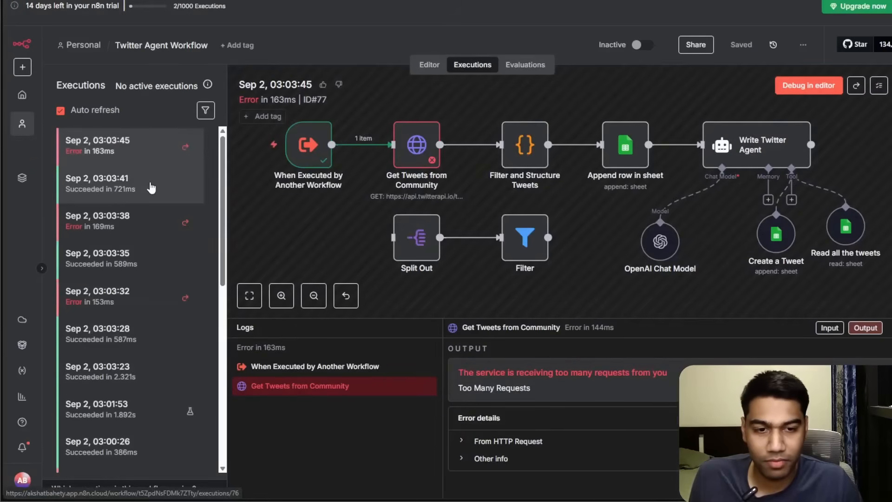
pyautogui.doubleClick(425, 142)
pyautogui.click(660, 181)
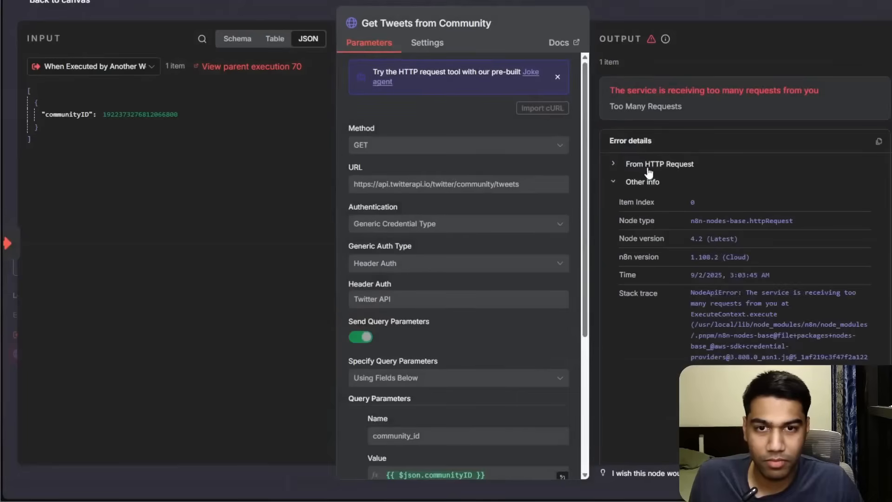
pyautogui.click(654, 163)
pyautogui.click(748, 18)
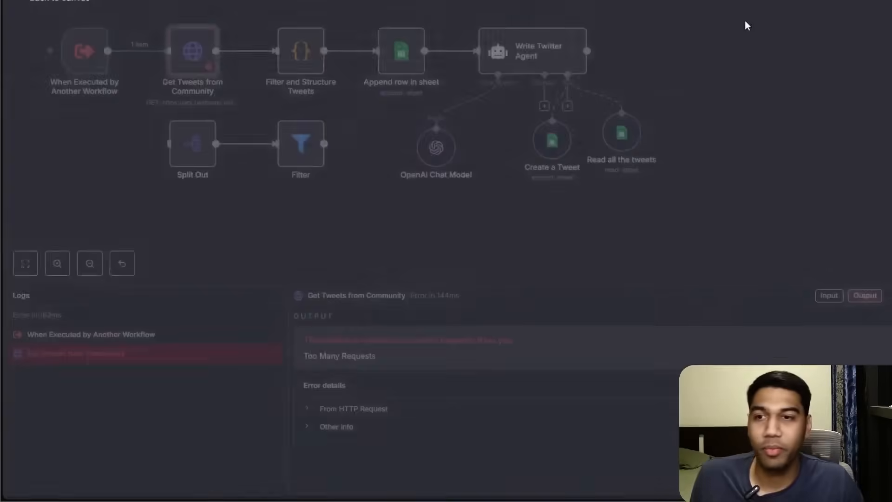
pyautogui.click(74, 346)
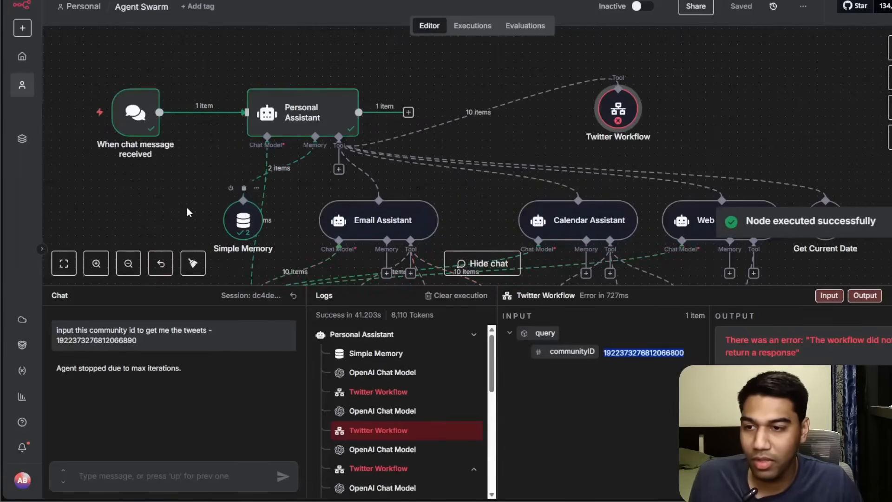
# Scroll through the Personal Assistant's execution logs of repeated Twitter Workflow calls.
pyautogui.moveTo(194, 213); pyautogui.dragTo(203, 96)
pyautogui.scroll(3, 597, 175)
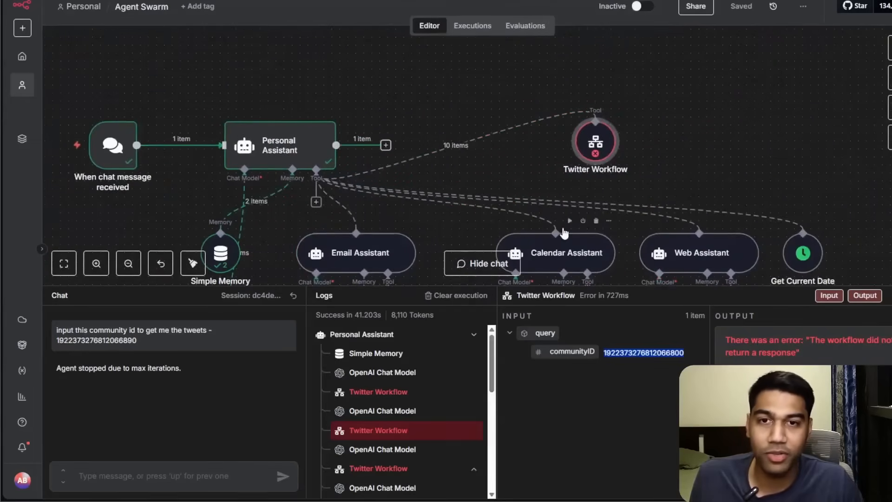
pyautogui.scroll(-5, 445, 402)
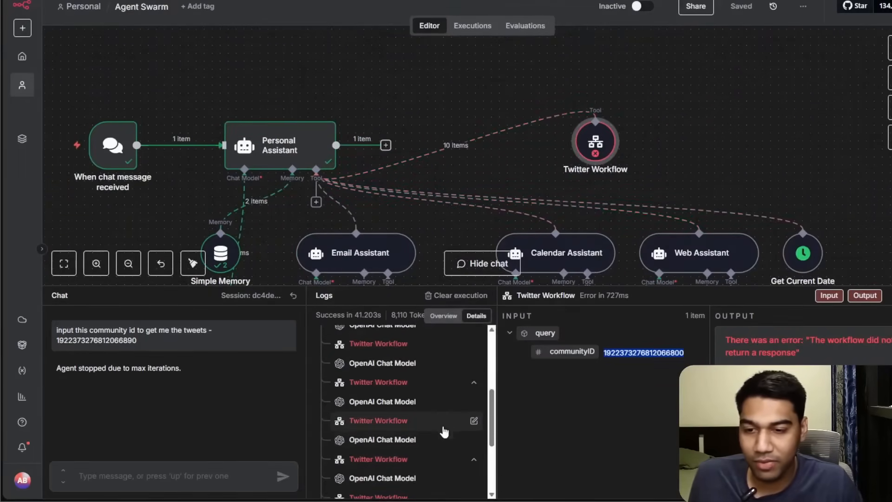
pyautogui.scroll(-2, 445, 402)
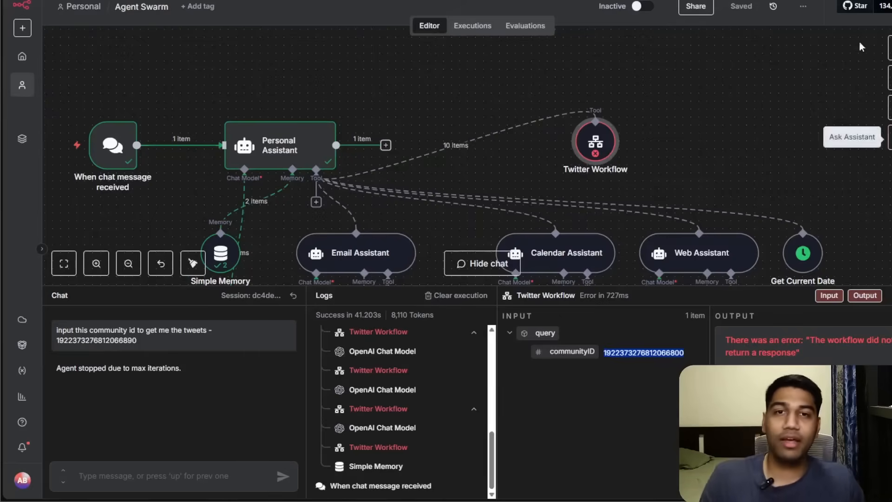
pyautogui.scroll(2, 787, 65)
pyautogui.scroll(-3, 813, 65)
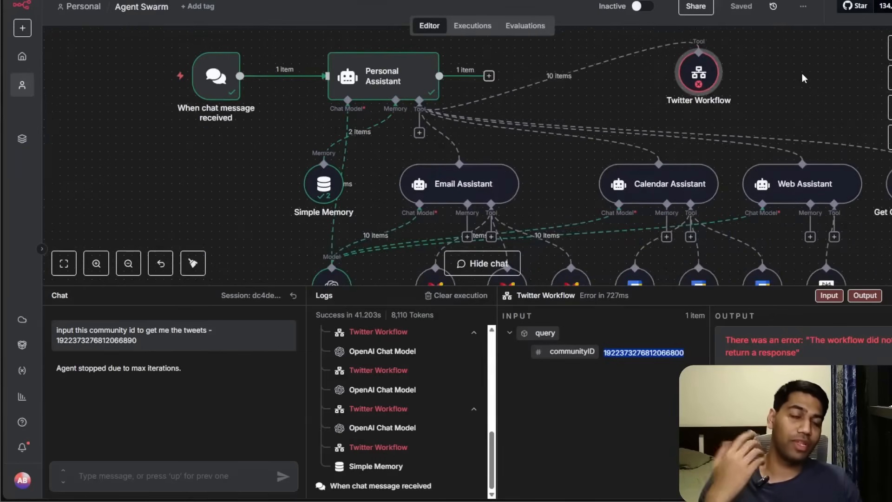
pyautogui.scroll(1, 798, 79)
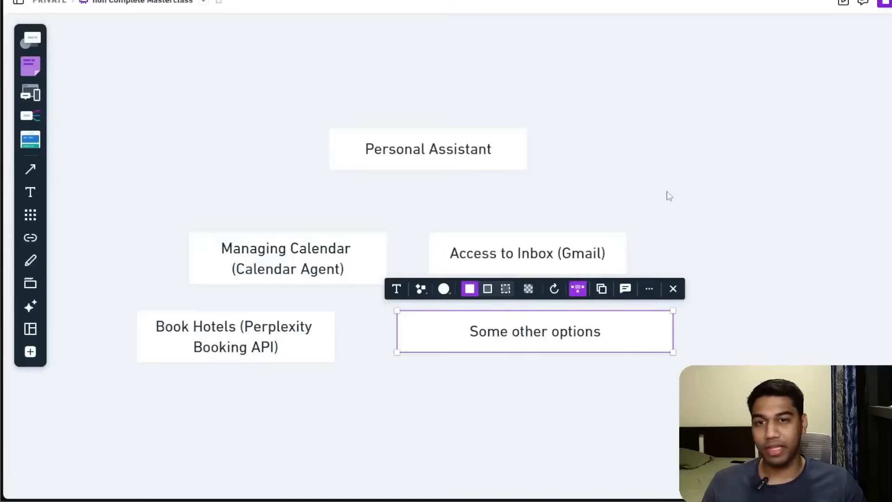
pyautogui.scroll(5, 631, 336)
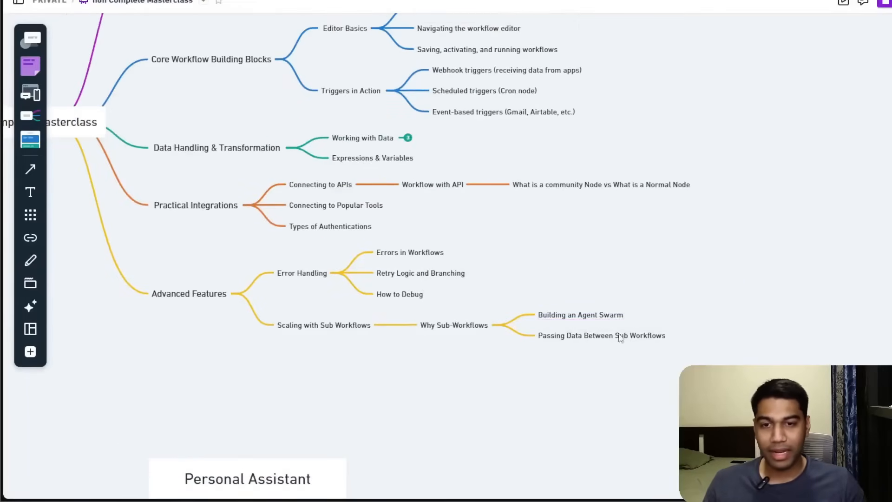
pyautogui.click(620, 343)
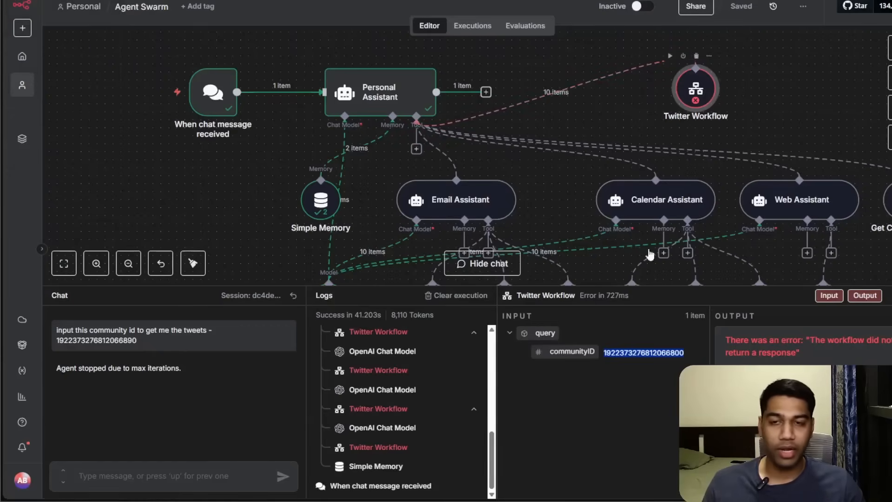
# Examine the Twitter Workflow tool's communityID input and the sub-workflow trigger's input schema.
pyautogui.doubleClick(707, 95)
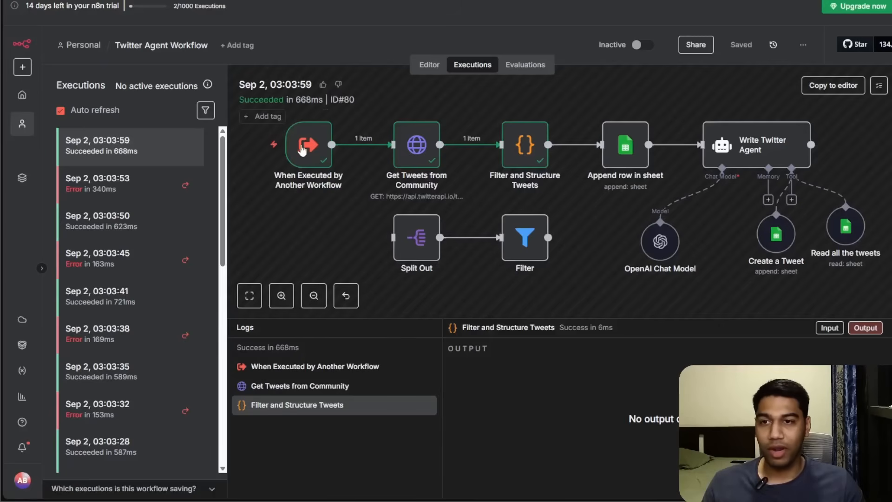
pyautogui.doubleClick(302, 149)
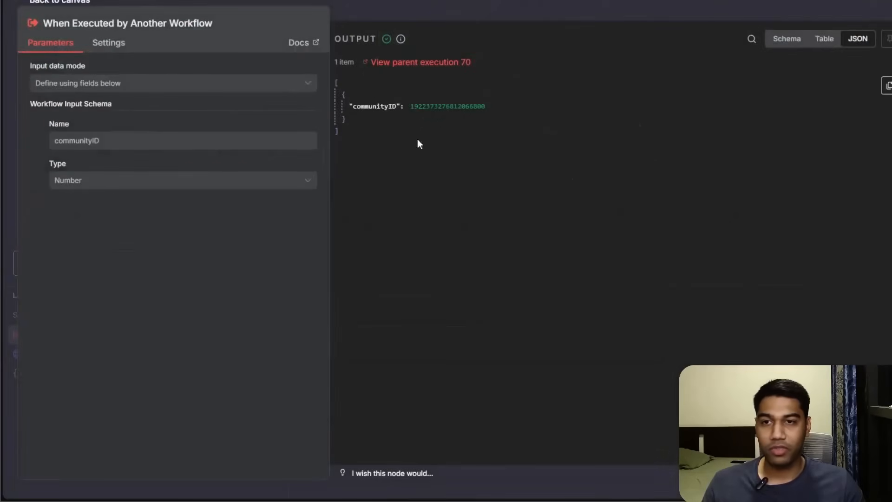
pyautogui.click(441, 14)
pyautogui.click(429, 65)
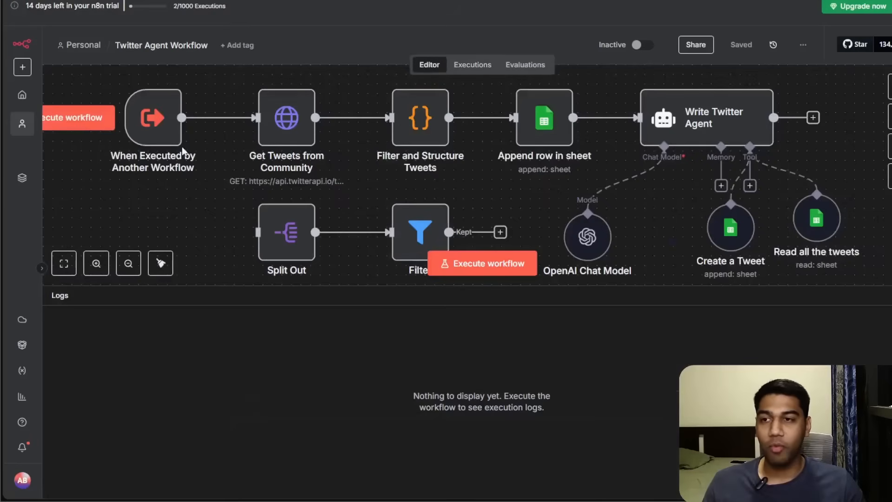
pyautogui.doubleClick(149, 116)
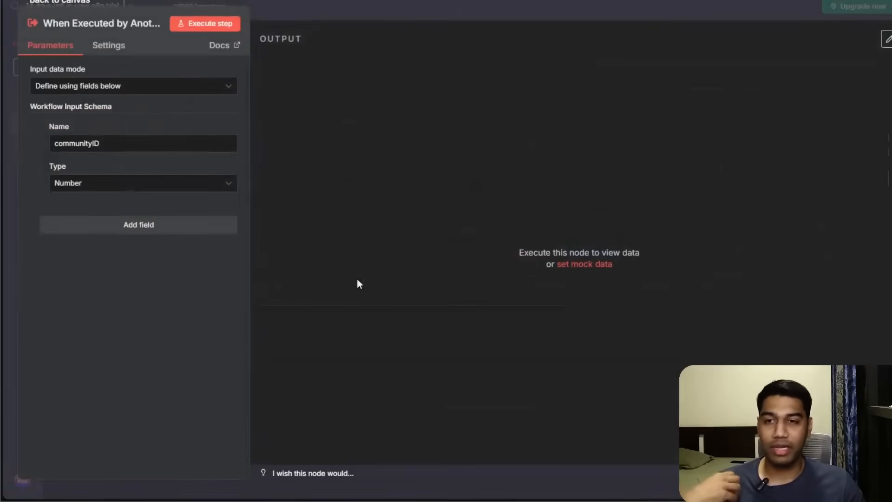
pyautogui.click(110, 231)
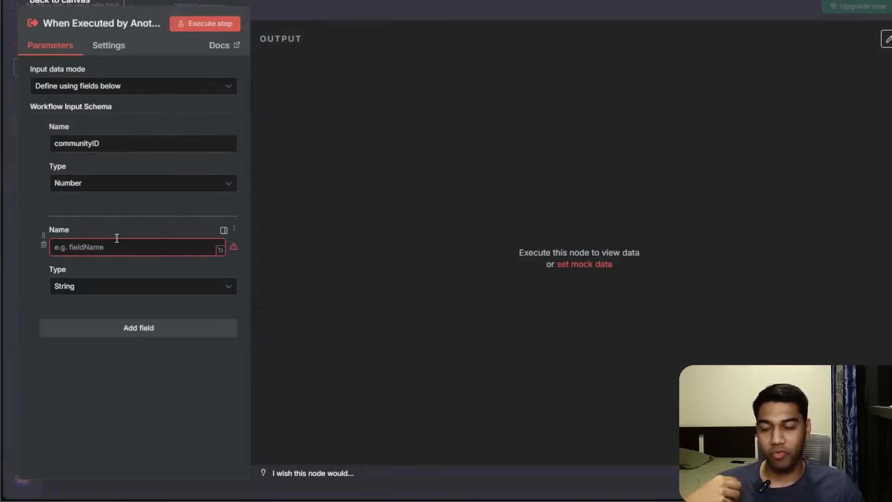
pyautogui.click(44, 245)
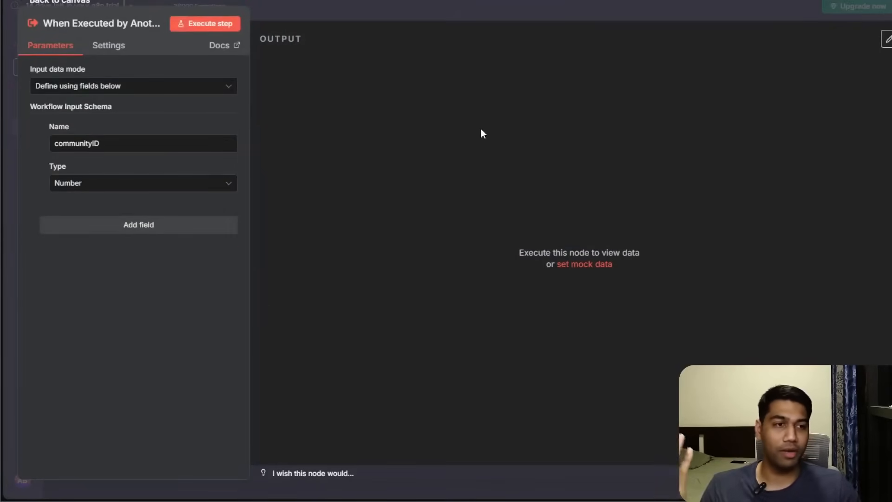
pyautogui.click(527, 17)
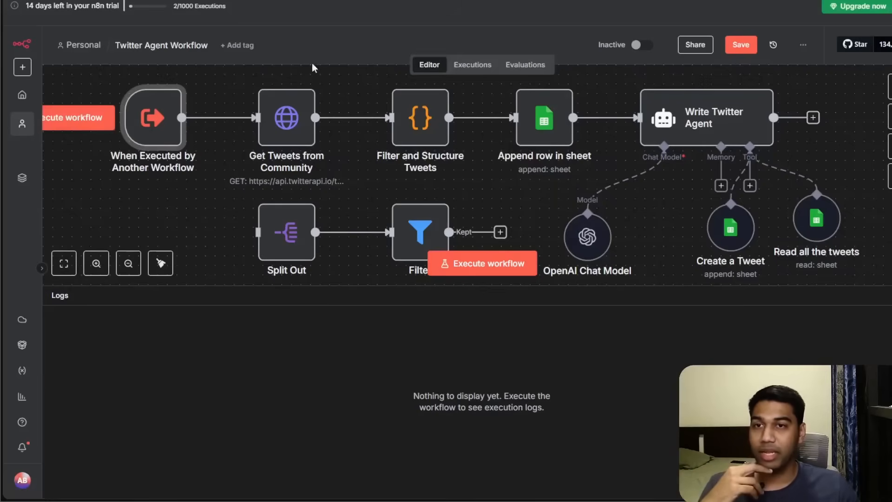
# Load the failed 03:03:53 execution of the Twitter Agent Workflow into the editor for debugging.
pyautogui.click(473, 64)
pyautogui.click(125, 198)
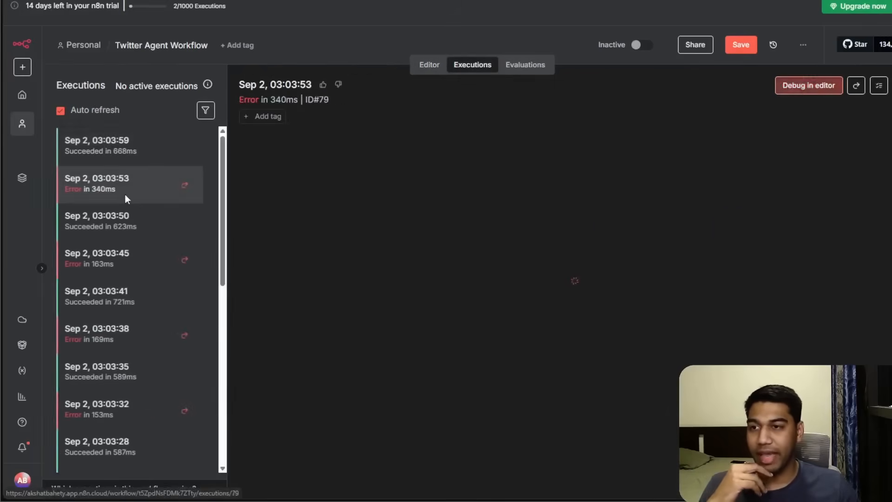
pyautogui.click(832, 89)
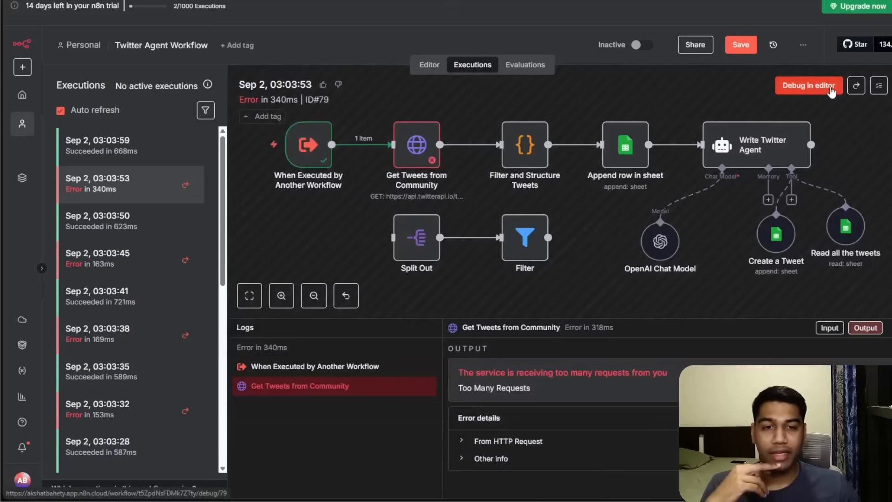
pyautogui.click(831, 89)
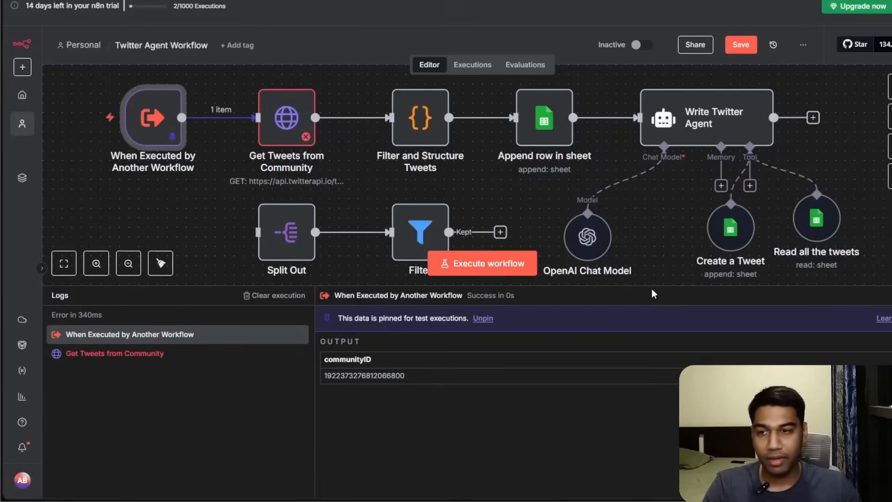
pyautogui.moveTo(649, 286); pyautogui.dragTo(634, 355)
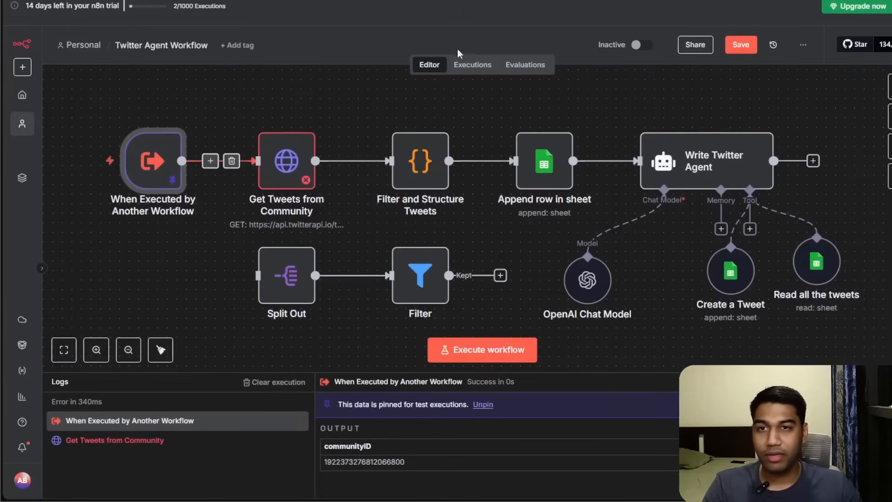
# Retry the failed 03:03:53 execution with the currently saved workflow and open the retried run.
pyautogui.click(473, 65)
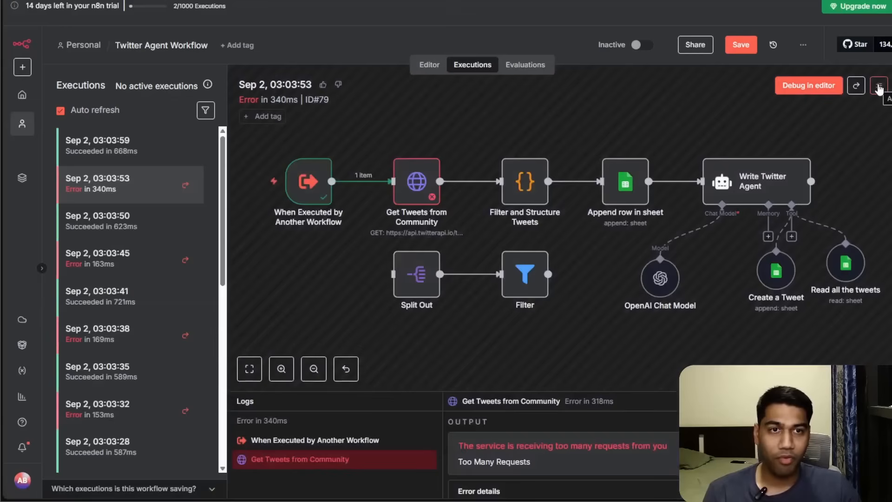
pyautogui.click(878, 86)
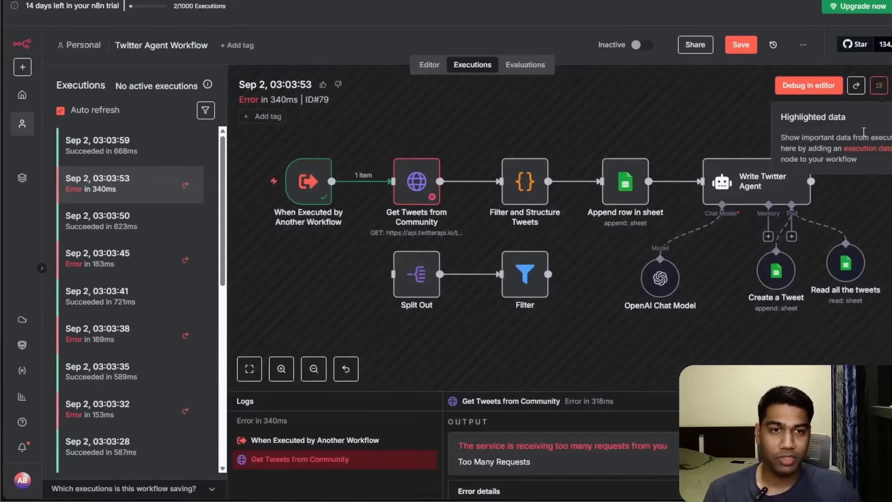
pyautogui.click(855, 86)
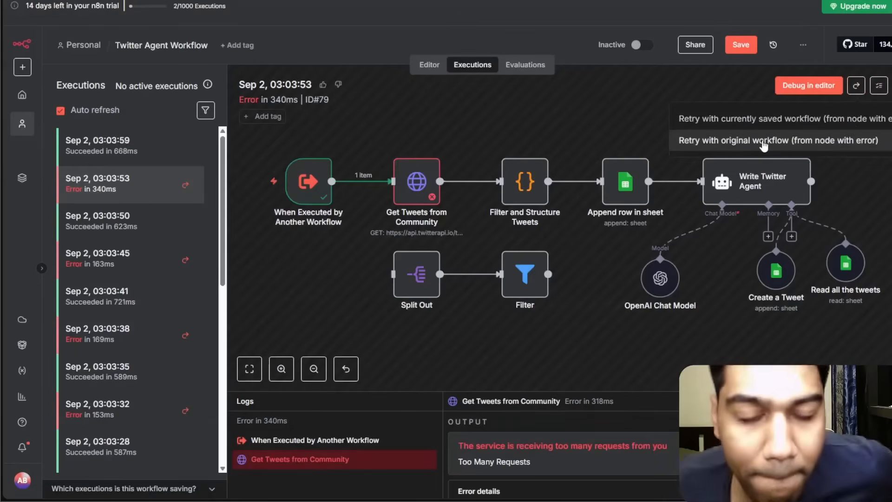
pyautogui.click(729, 118)
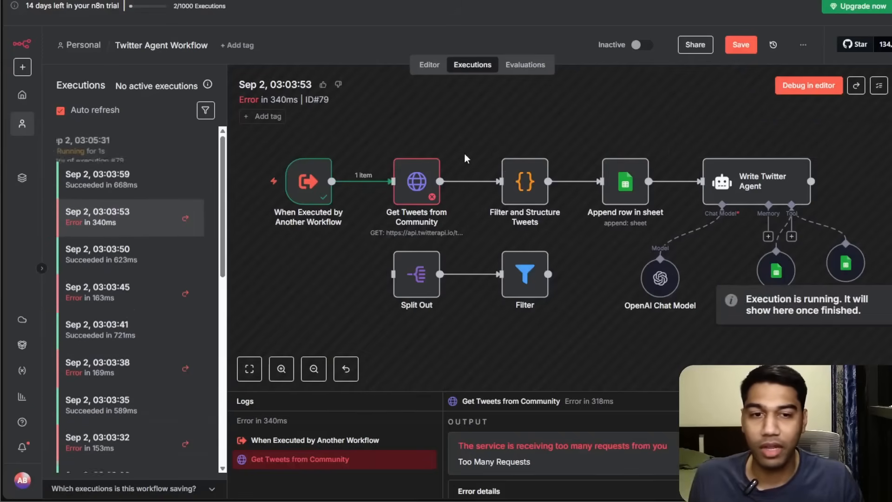
pyautogui.click(146, 168)
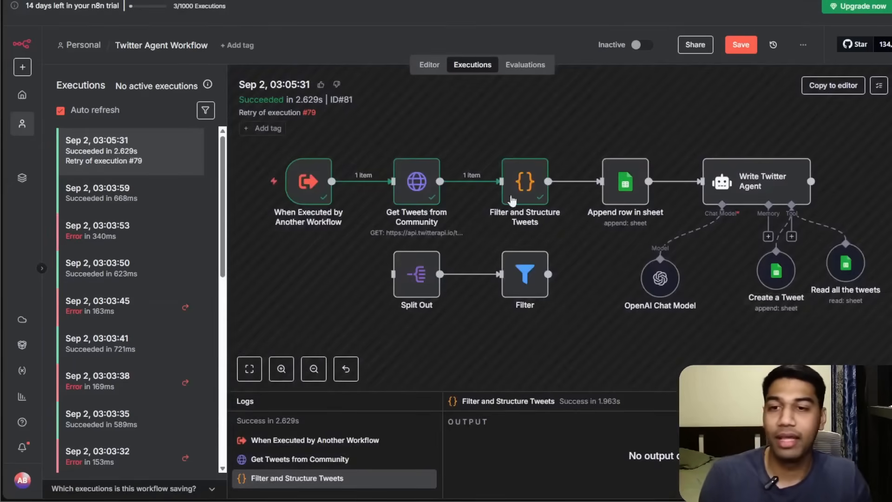
# Inspect the Get Tweets from Community node's query parameters and output in the retried execution.
pyautogui.doubleClick(415, 181)
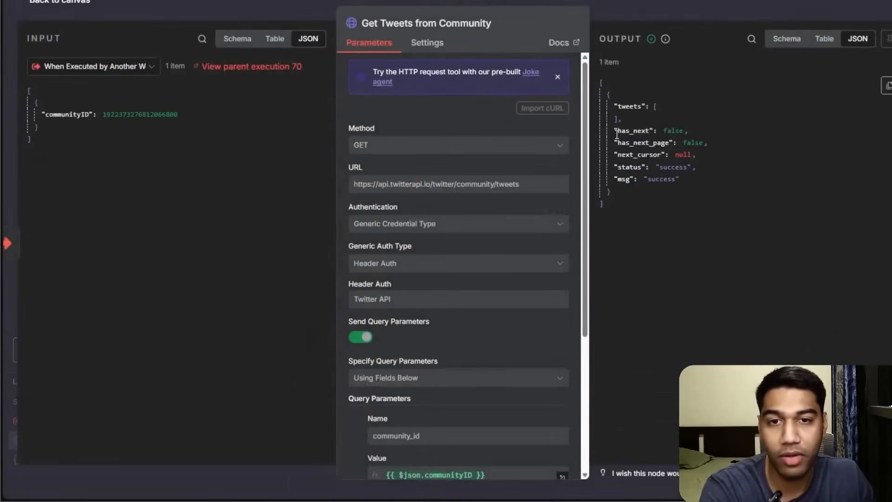
pyautogui.scroll(-4, 516, 158)
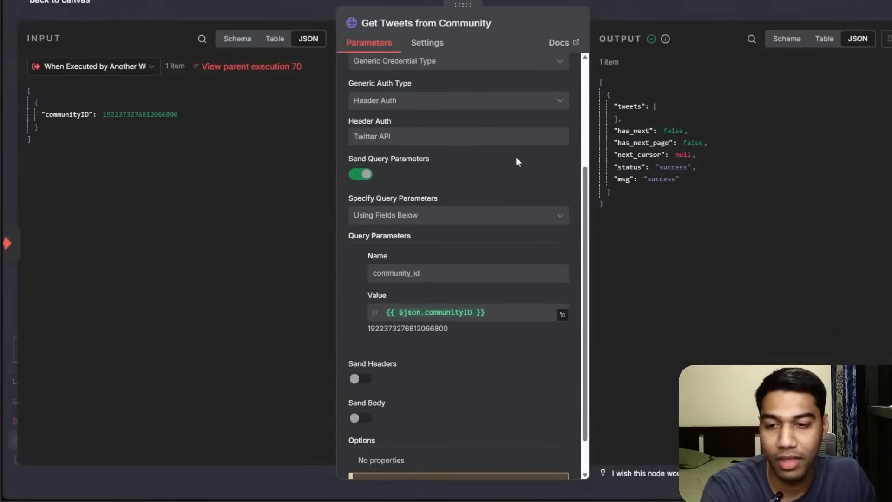
pyautogui.scroll(-1, 517, 214)
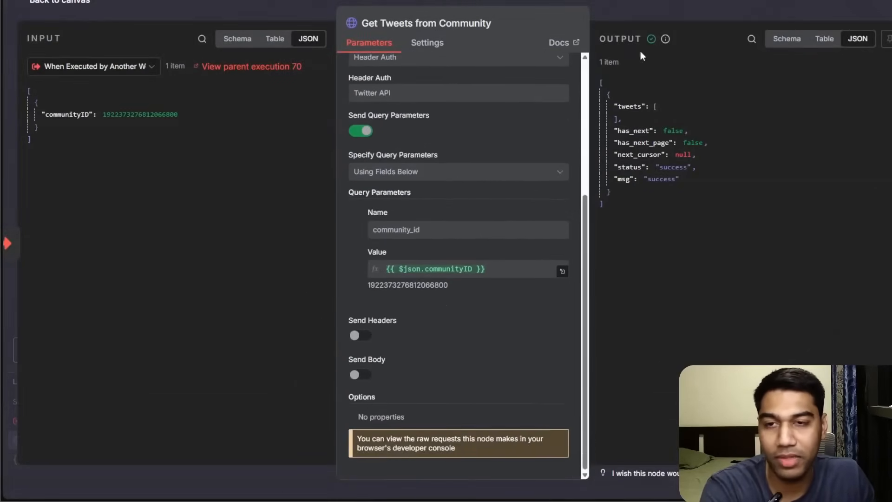
pyautogui.click(666, 22)
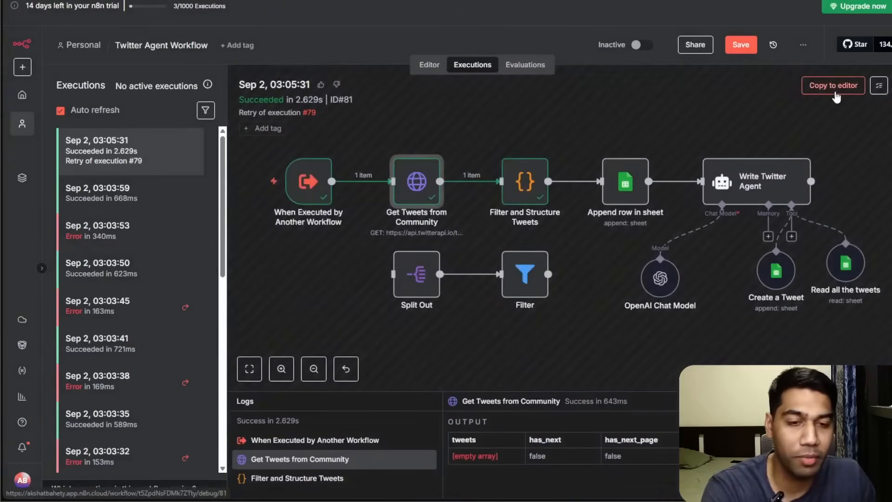
# Copy the retried execution into the editor and open the Get Tweets from Community node's error output.
pyautogui.click(807, 87)
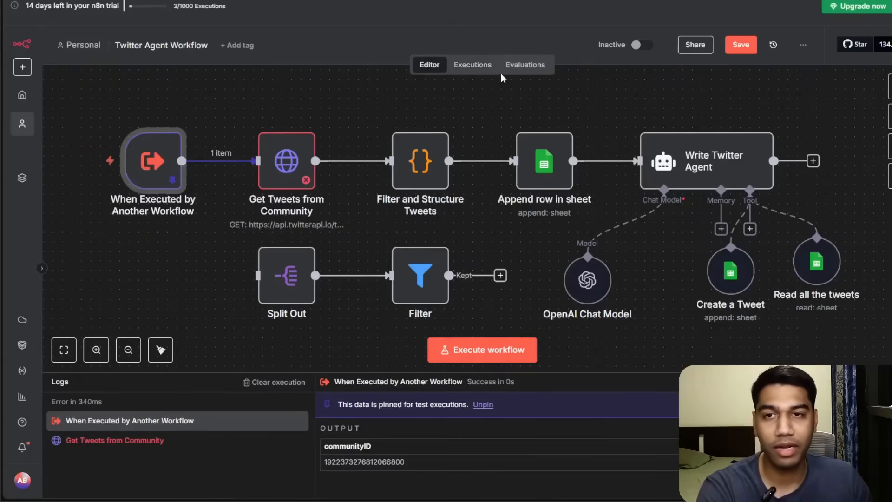
pyautogui.doubleClick(270, 178)
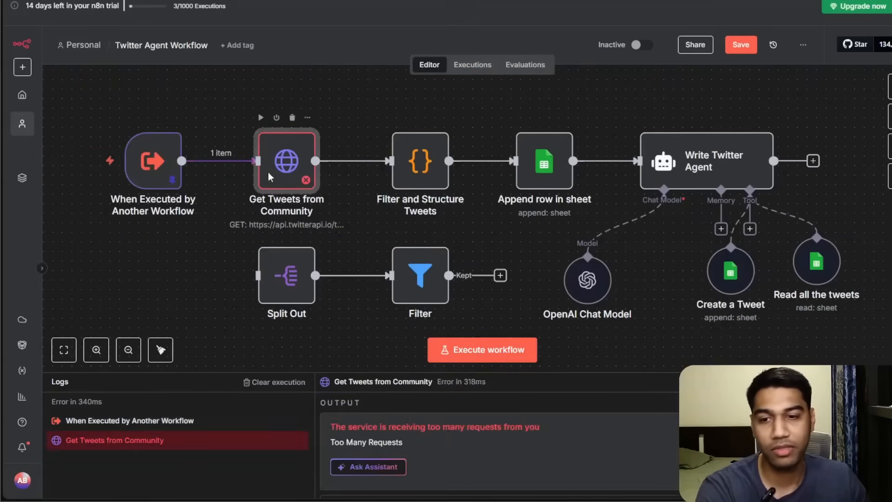
pyautogui.click(795, 18)
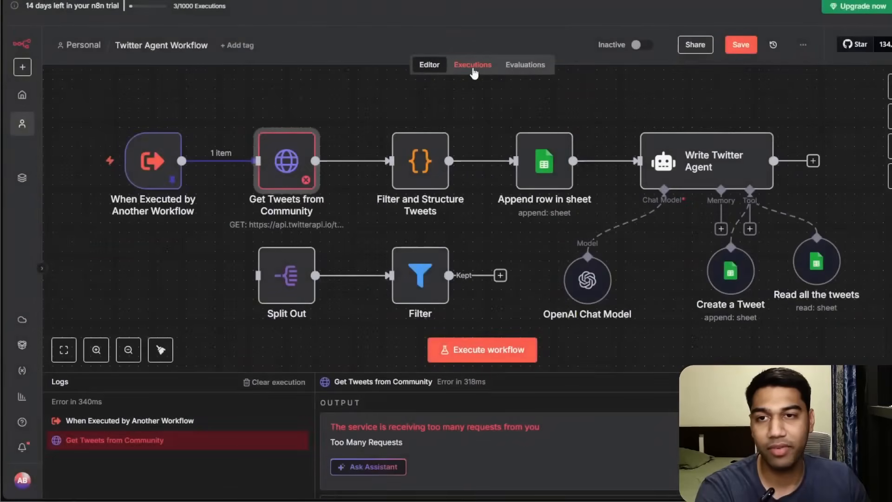
# Save the Twitter Agent Workflow.
pyautogui.click(473, 66)
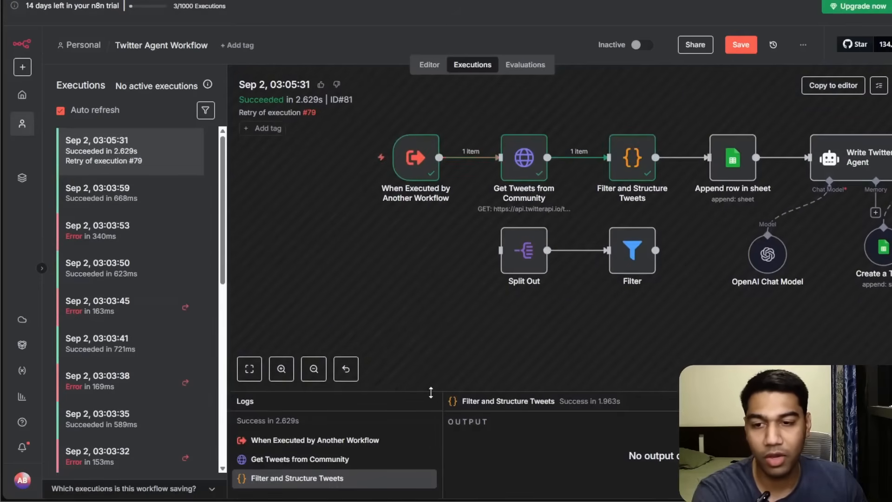
pyautogui.moveTo(431, 393); pyautogui.dragTo(431, 221)
pyautogui.click(372, 289)
pyautogui.click(372, 270)
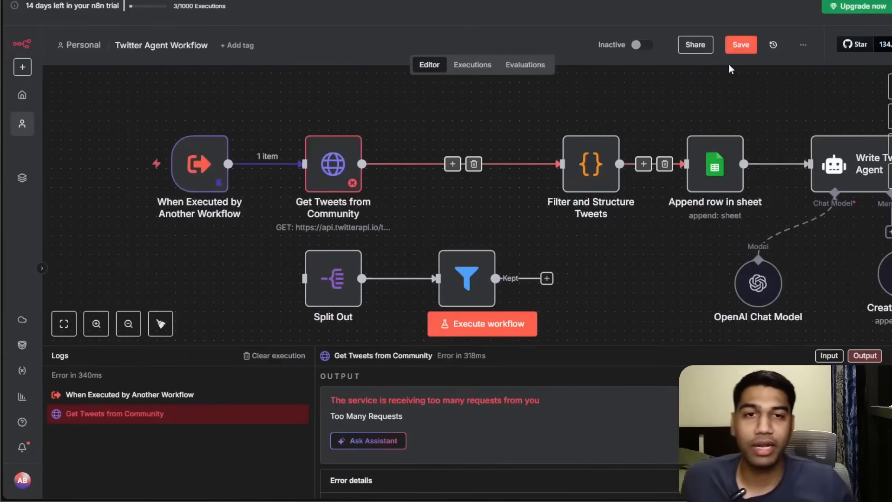
pyautogui.click(741, 46)
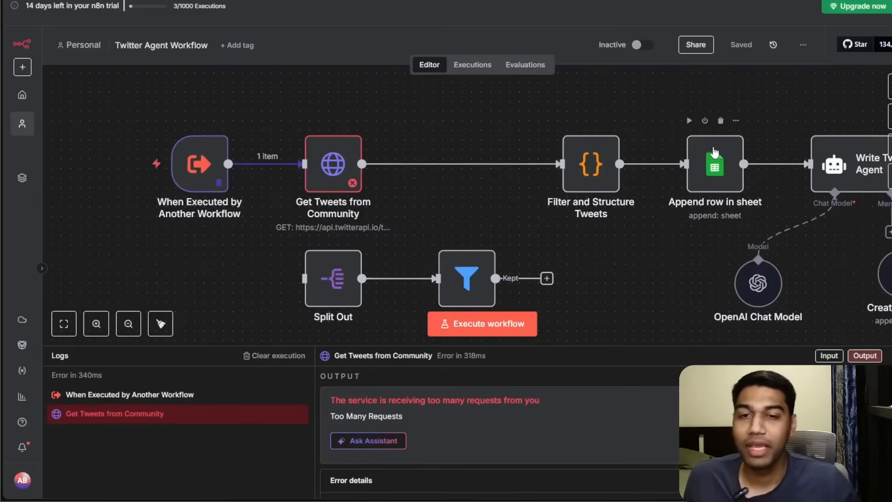
pyautogui.moveTo(698, 220); pyautogui.dragTo(560, 213)
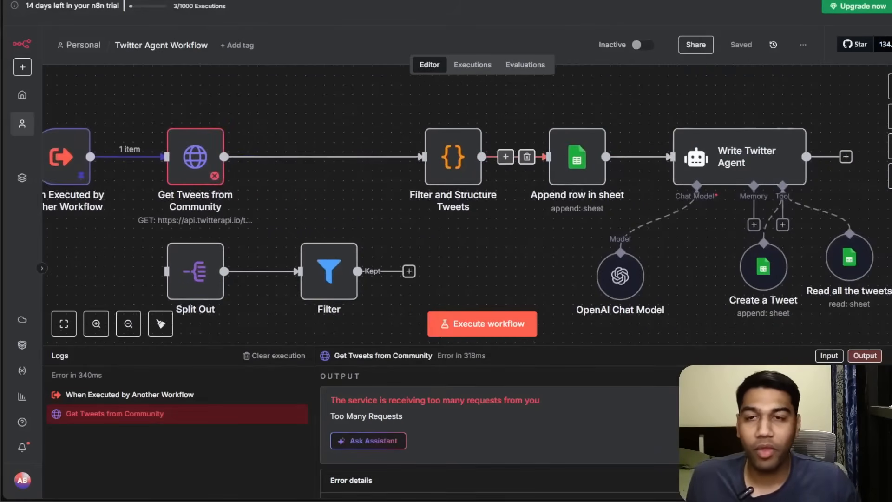
pyautogui.click(479, 67)
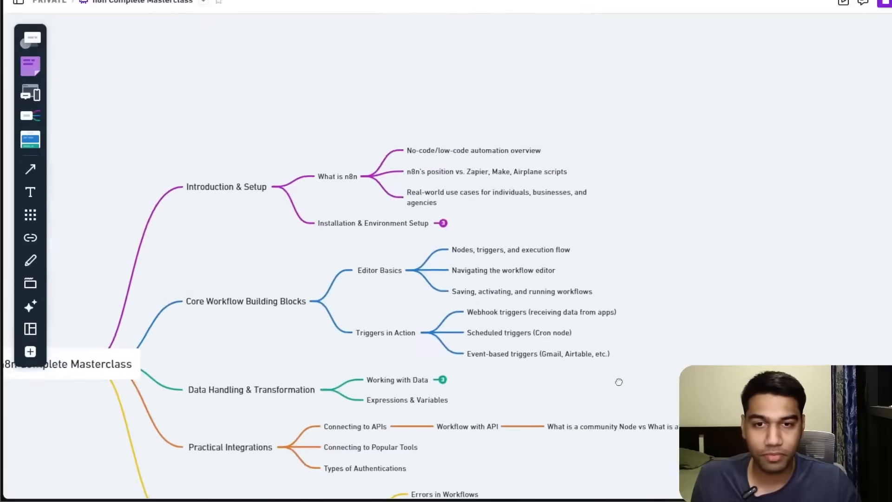
pyautogui.moveTo(619, 382); pyautogui.dragTo(622, 374)
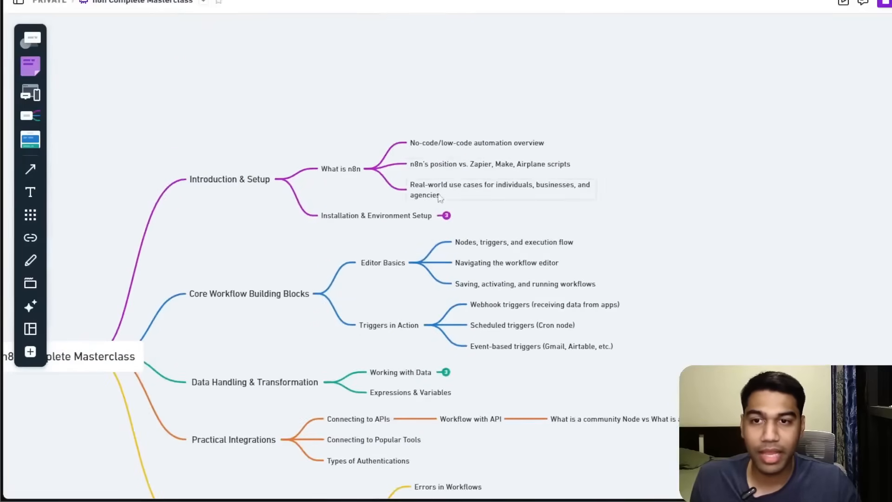
pyautogui.click(446, 216)
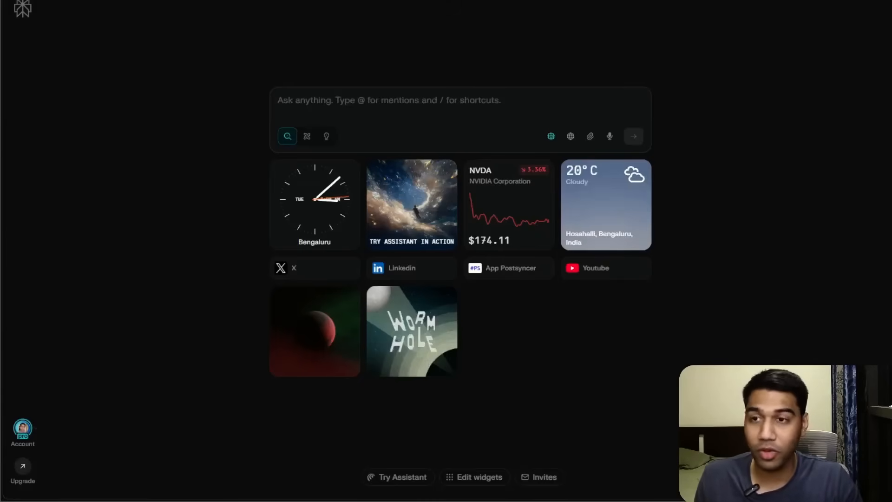
# Search the web for n8n github and open the n8n-io/n8n repository page.
pyautogui.write('n8n github')
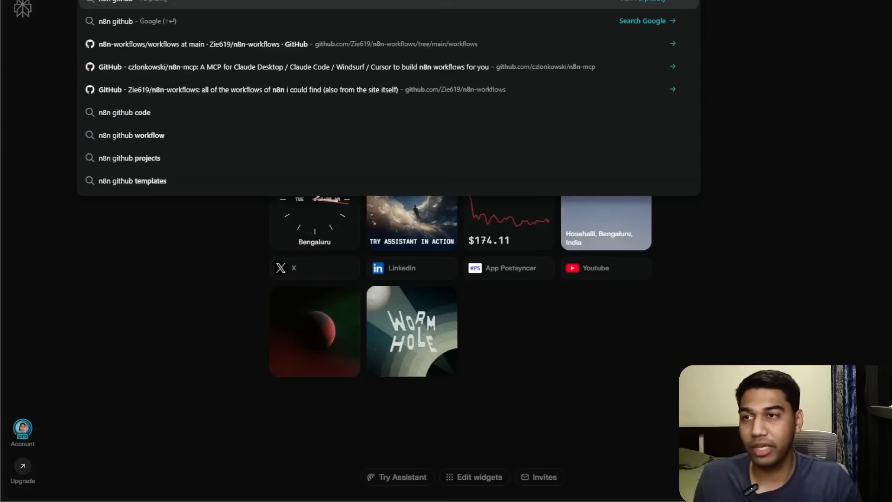
pyautogui.press('Return')
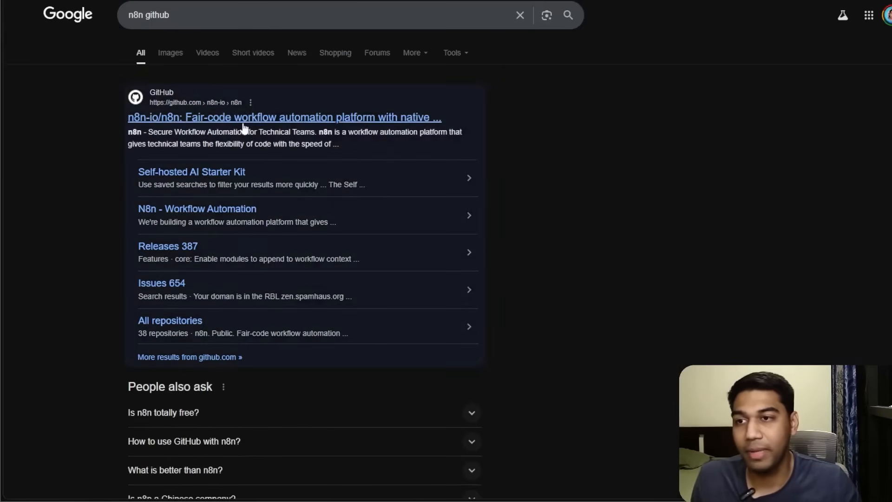
pyautogui.click(243, 121)
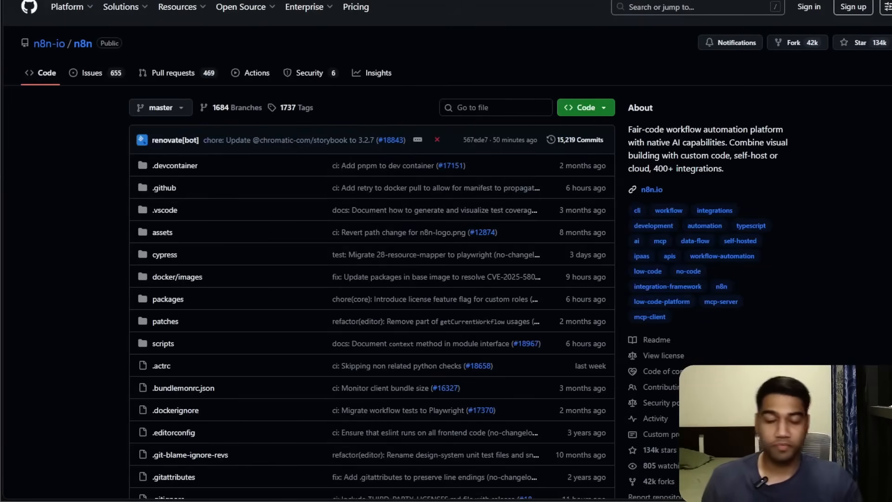
pyautogui.scroll(-10, 777, 121)
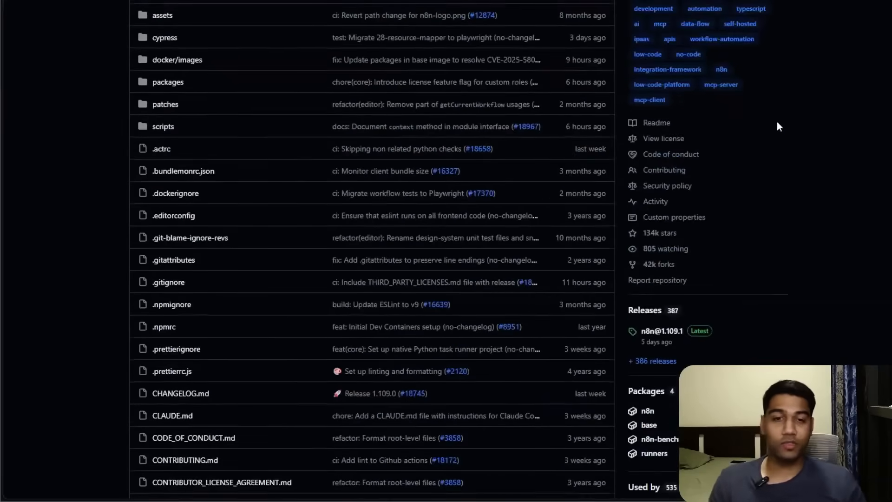
pyautogui.scroll(10, 776, 124)
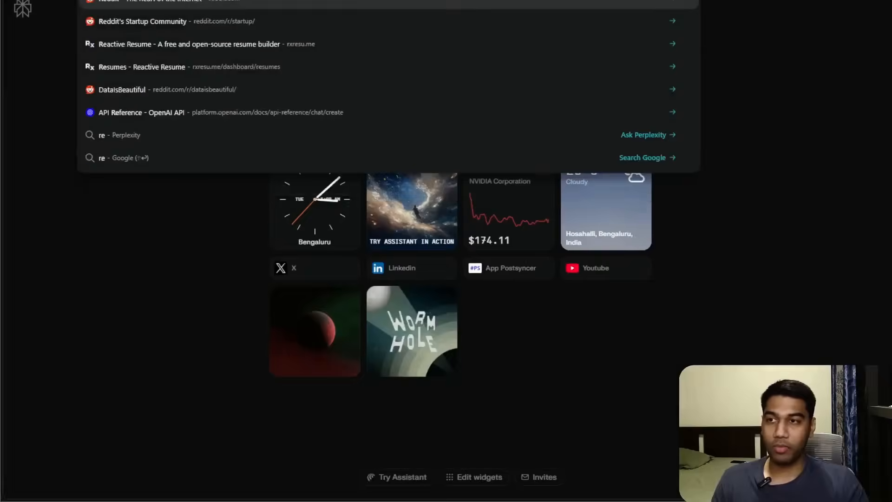
# Search for Render and open the Render cloud application platform site.
pyautogui.write('rende')
pyautogui.press('Escape')
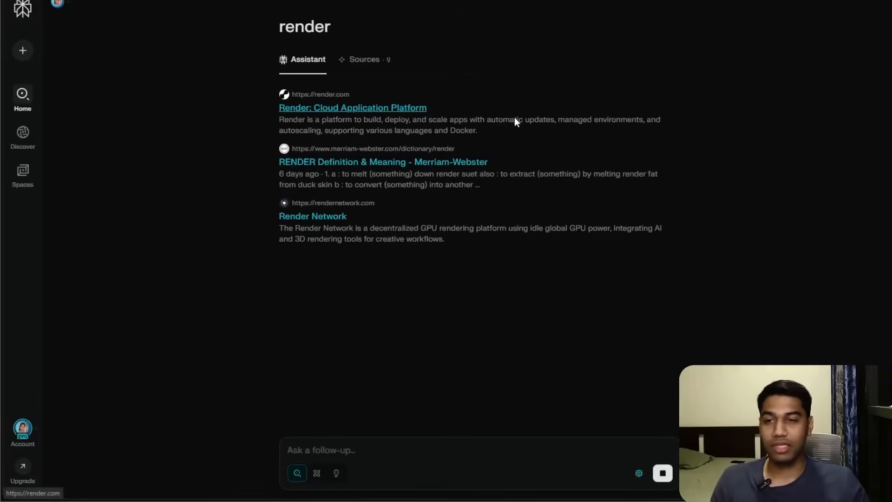
pyautogui.click(515, 119)
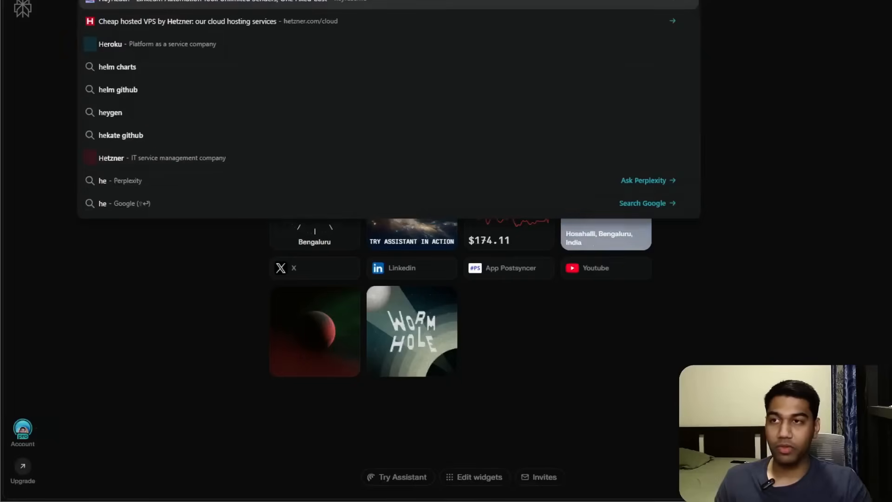
# Open the Hetzner cloud hosting site and view its console sign-in options.
pyautogui.write('etzner')
pyautogui.press('Escape')
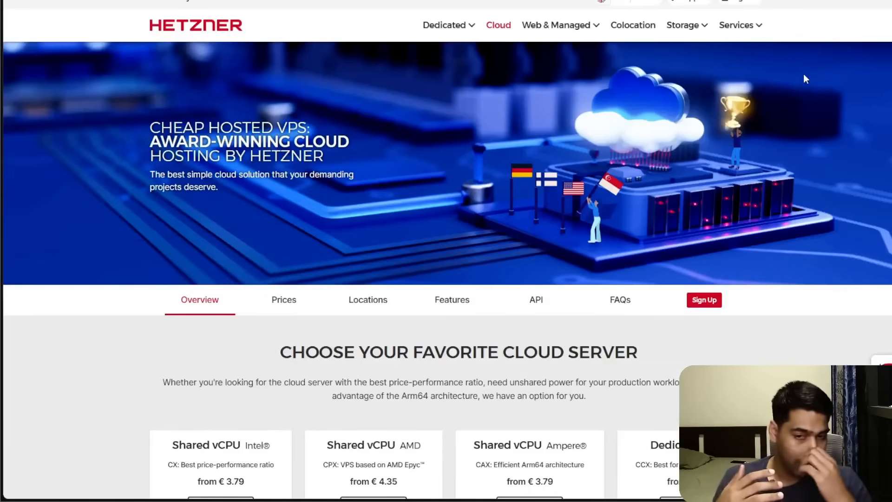
pyautogui.click(753, 2)
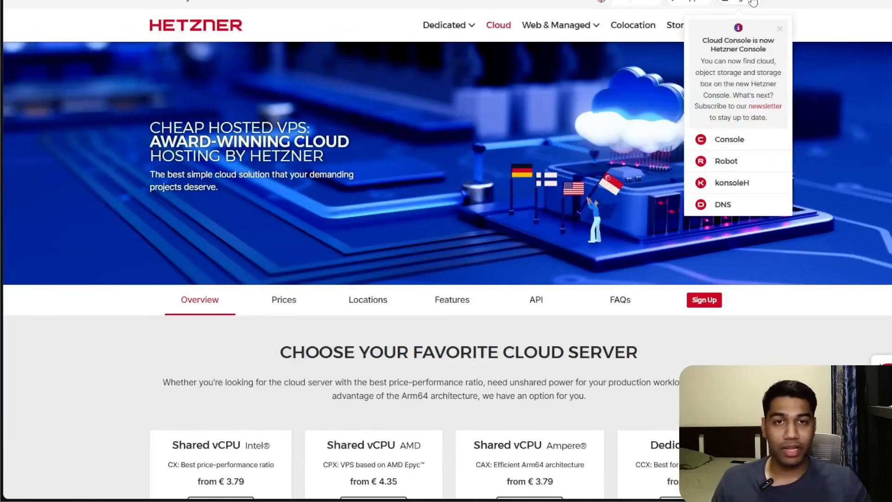
pyautogui.click(838, 44)
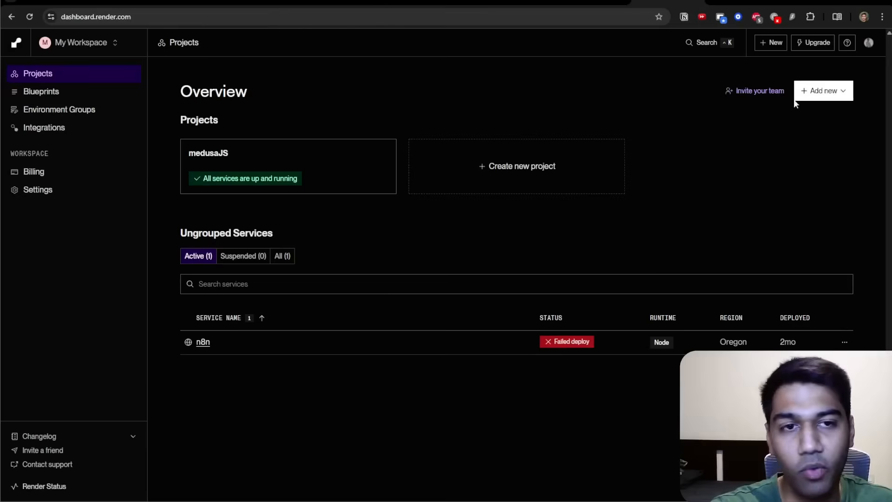
# Start a new Web Service on the Render dashboard and choose the Existing Image source option.
pyautogui.click(838, 67)
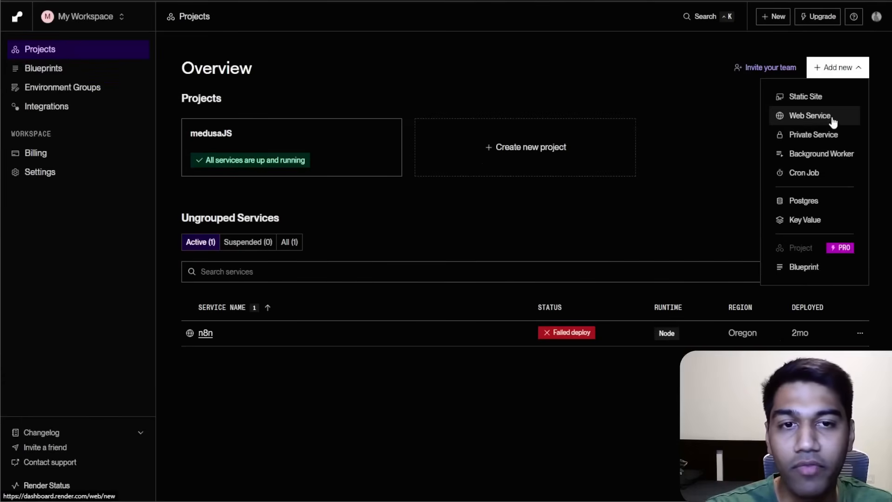
pyautogui.click(825, 117)
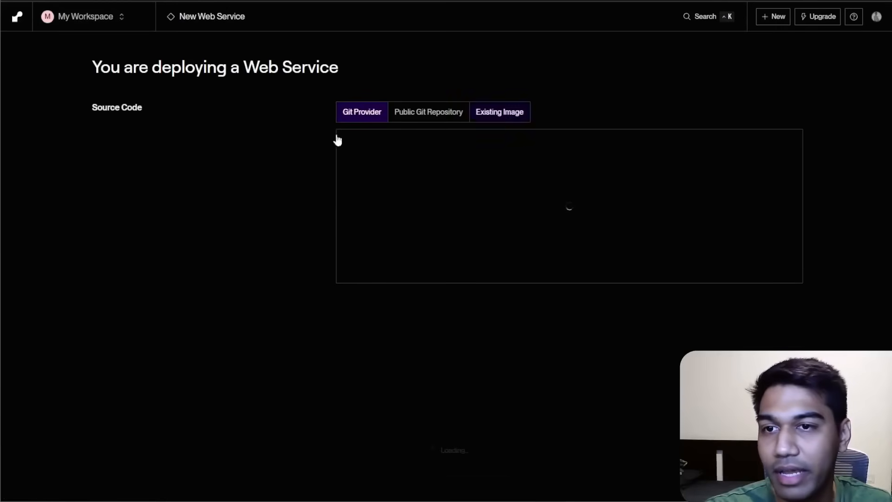
pyautogui.scroll(-5, 516, 157)
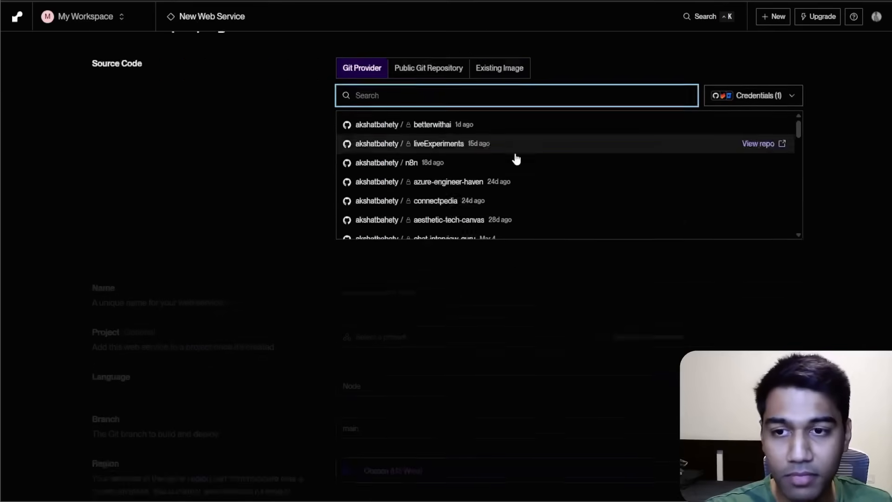
pyautogui.scroll(5, 527, 185)
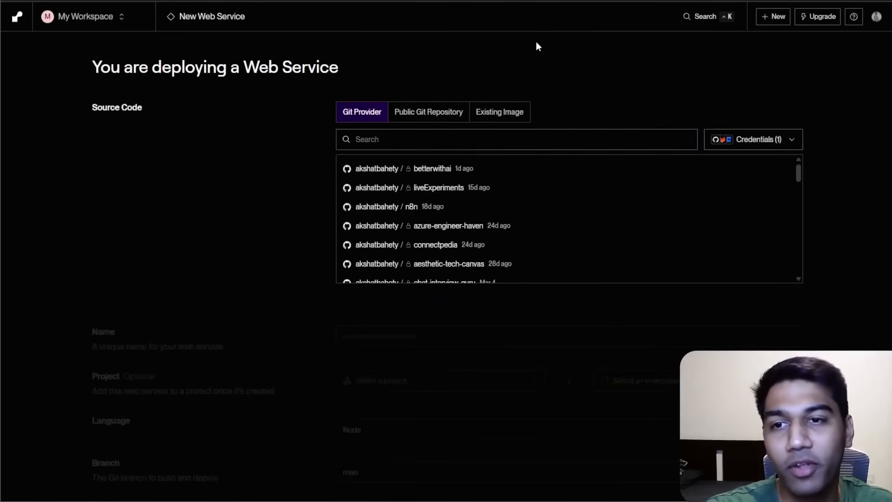
pyautogui.click(429, 114)
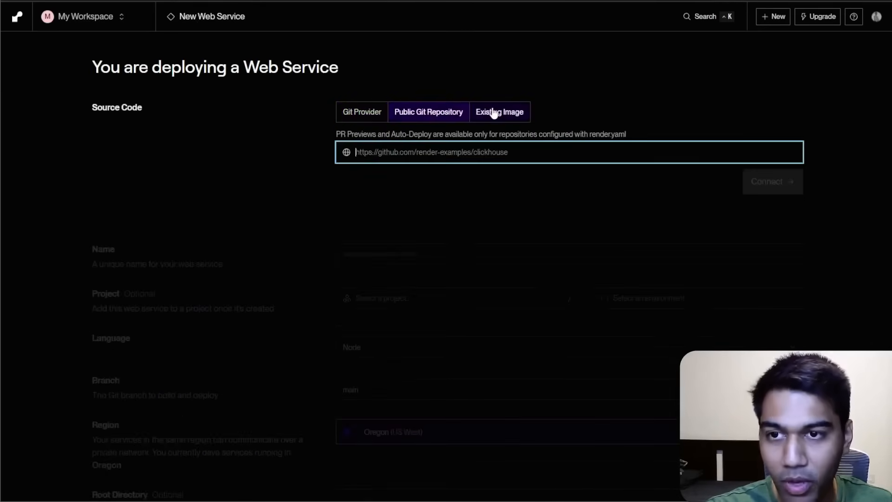
pyautogui.click(489, 112)
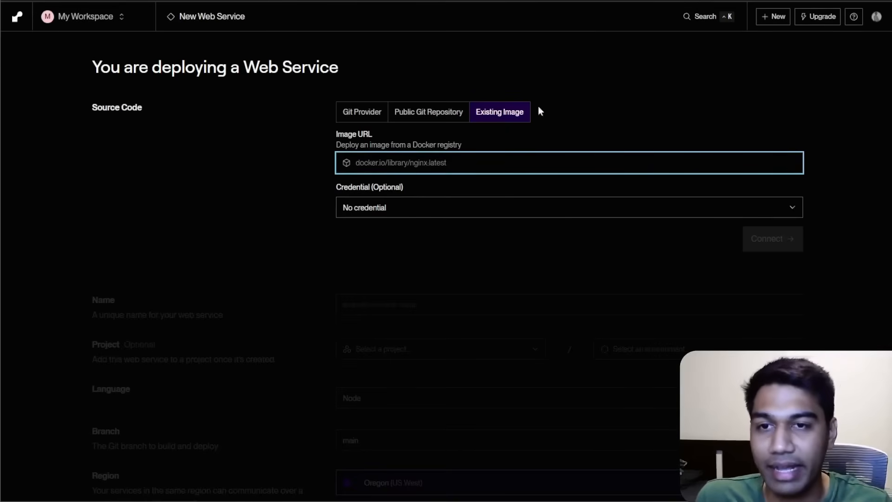
pyautogui.click(620, 38)
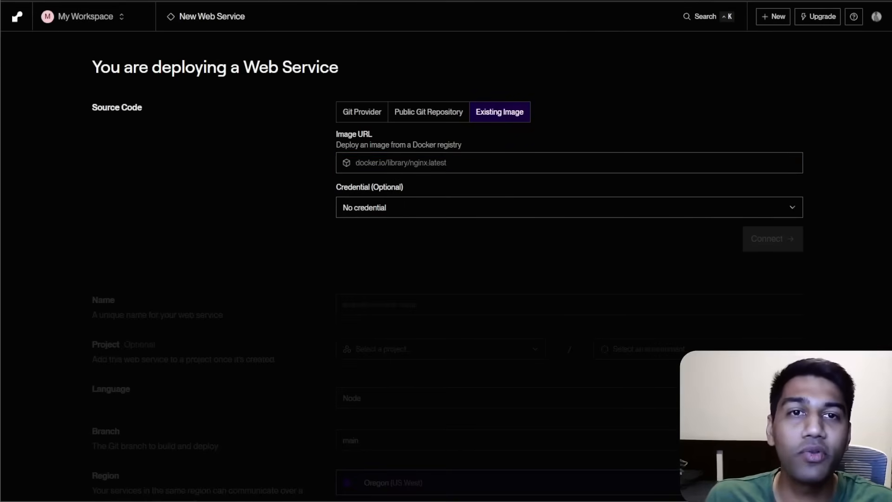
# Search for n8n docker in a new tab and copy the link to the n8nio/n8n Docker Hub image.
pyautogui.hotkey('ctrl', 't')
pyautogui.write('n8n docker')
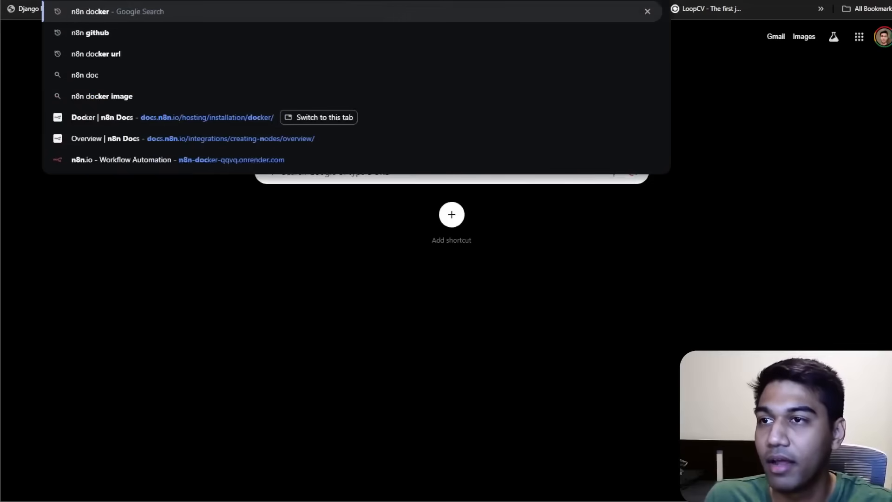
pyautogui.press('Return')
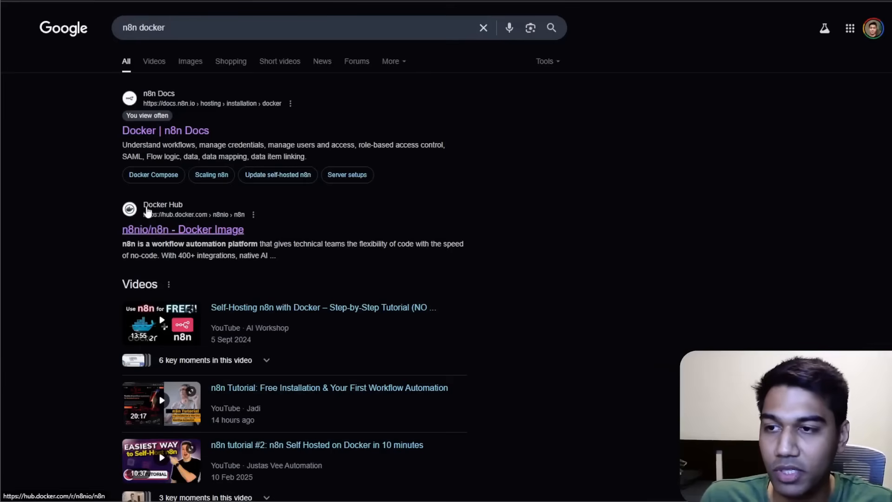
pyautogui.click(161, 209)
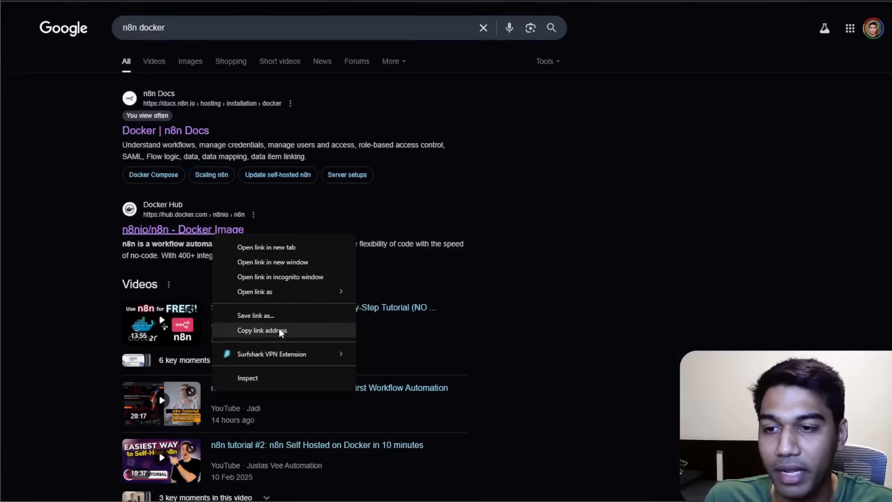
pyautogui.click(279, 330)
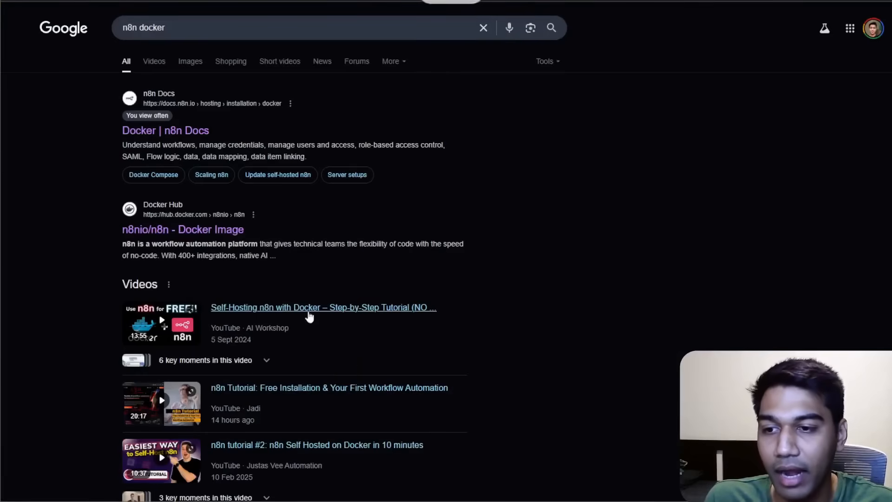
# Paste the n8nio/n8n Docker image link as the web service's Image URL and connect it.
pyautogui.click(182, 1)
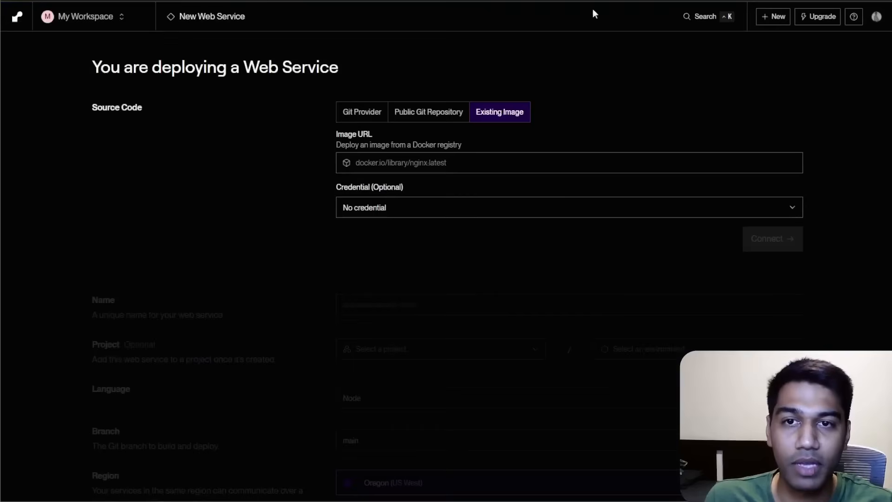
pyautogui.click(497, 163)
pyautogui.hotkey('ctrl', 'v')
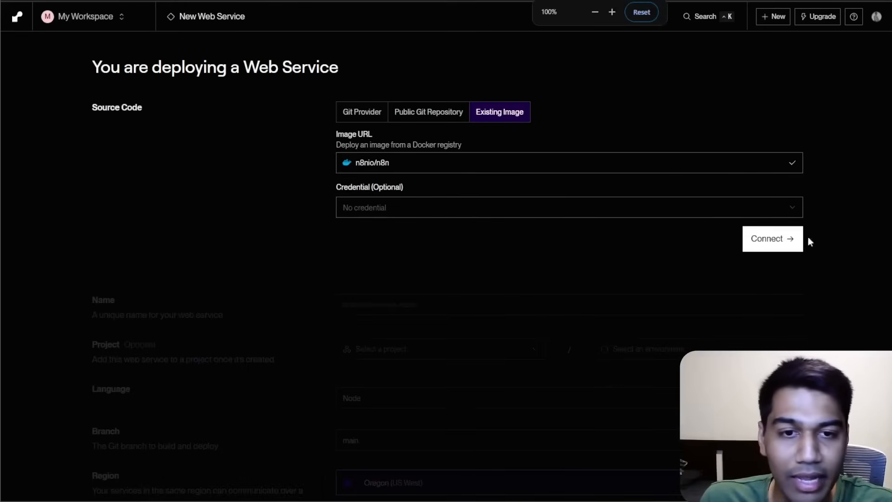
pyautogui.click(775, 237)
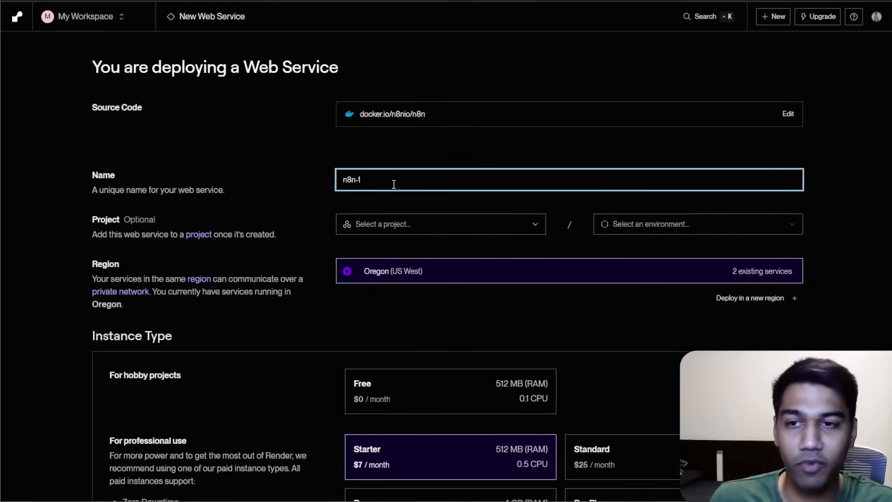
# Name the new web service n8n-youtube.
pyautogui.press('BackSpace')
pyautogui.press('BackSpace')
pyautogui.press('BackSpace')
pyautogui.press('BackSpace')
pyautogui.press('BackSpace')
pyautogui.write('n8n')
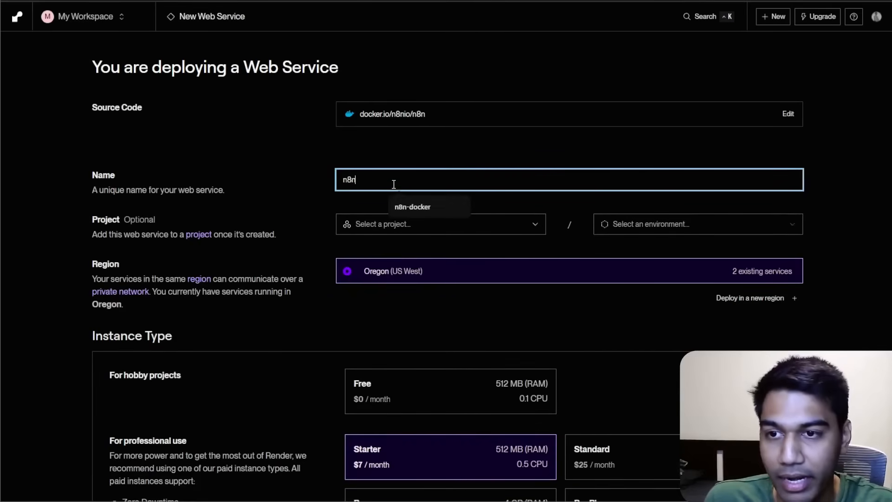
pyautogui.write('-youtube')
pyautogui.click(410, 230)
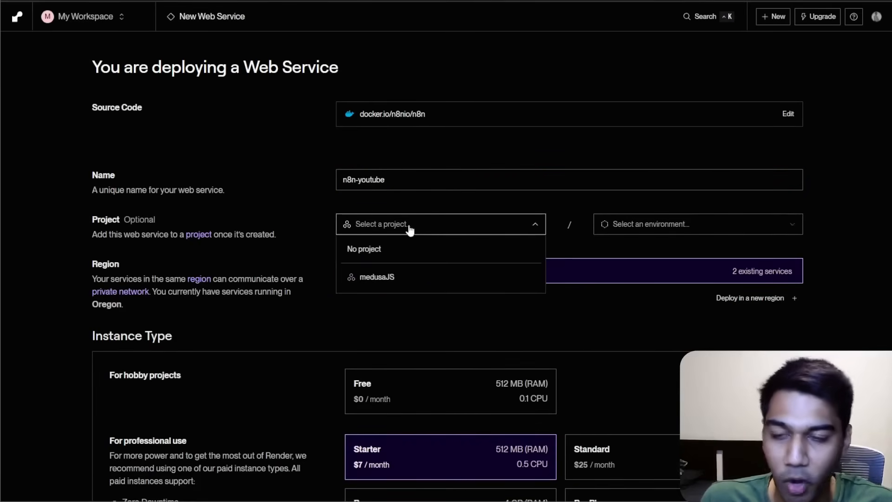
pyautogui.click(410, 230)
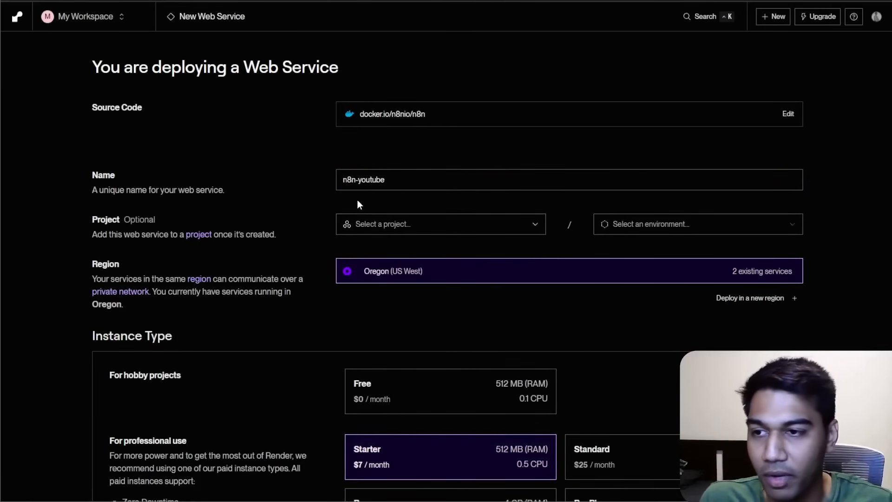
# Choose the Free instance type for the web service.
pyautogui.scroll(-3, 358, 201)
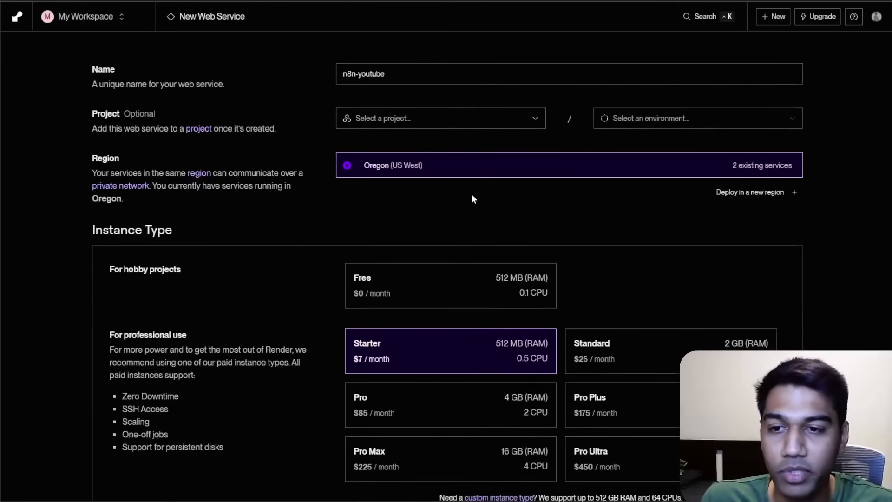
pyautogui.click(430, 294)
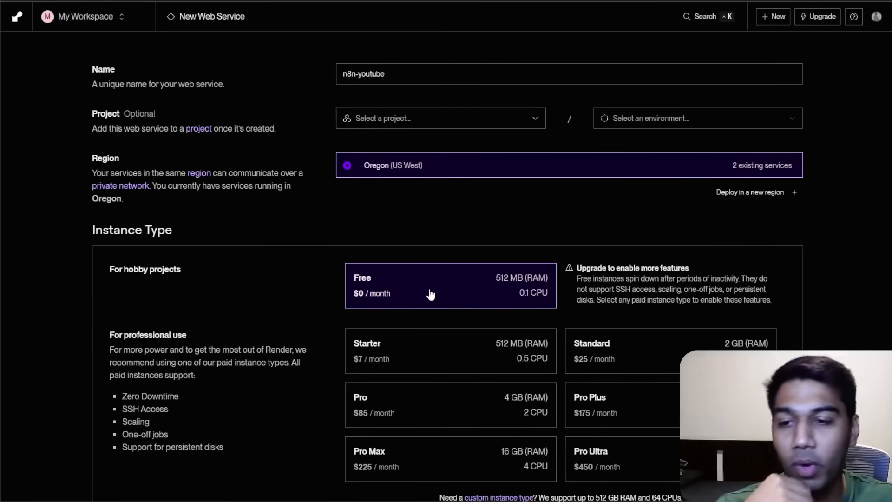
pyautogui.scroll(-1, 478, 325)
pyautogui.click(469, 307)
pyautogui.scroll(-3, 657, 230)
pyautogui.scroll(3, 695, 123)
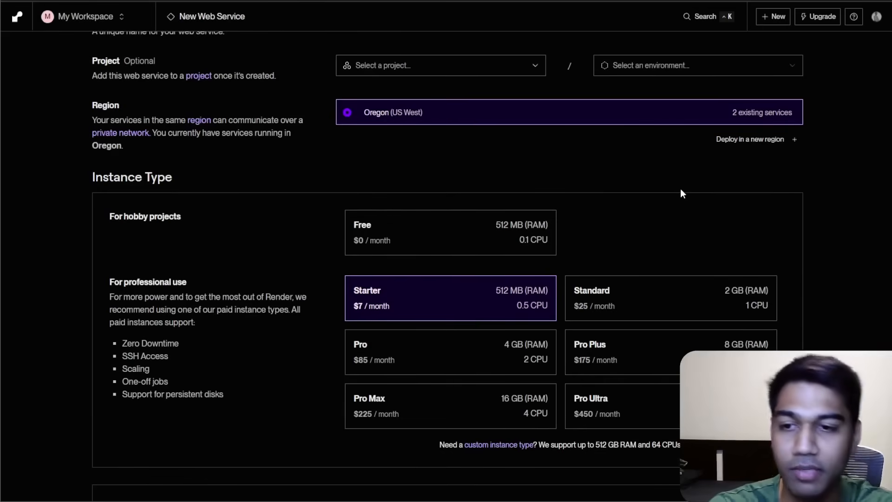
pyautogui.click(410, 243)
pyautogui.scroll(-5, 506, 299)
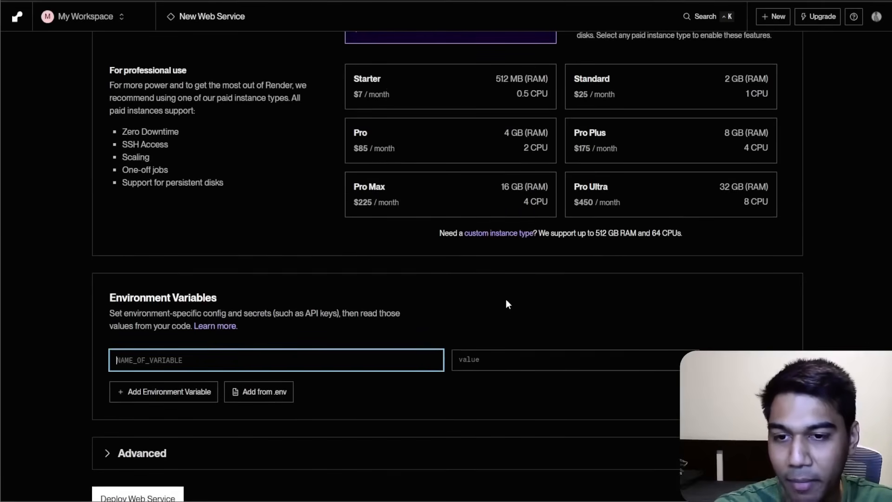
# Deploy the web service.
pyautogui.click(506, 300)
pyautogui.scroll(-1, 382, 277)
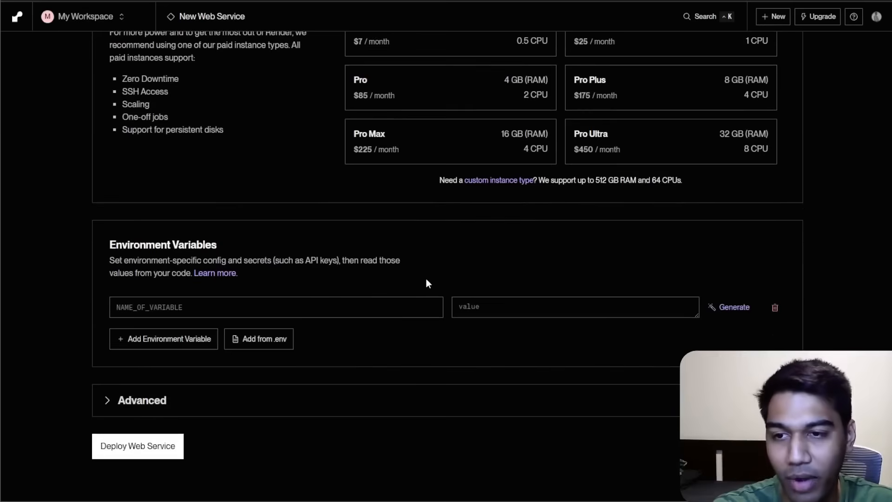
pyautogui.click(113, 446)
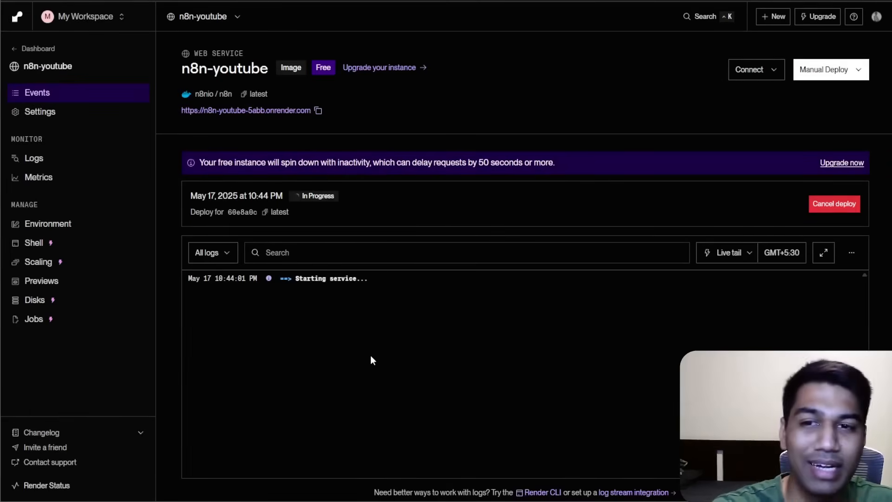
# Open the deployed service's onrender.com URL in the browser.
pyautogui.click(318, 111)
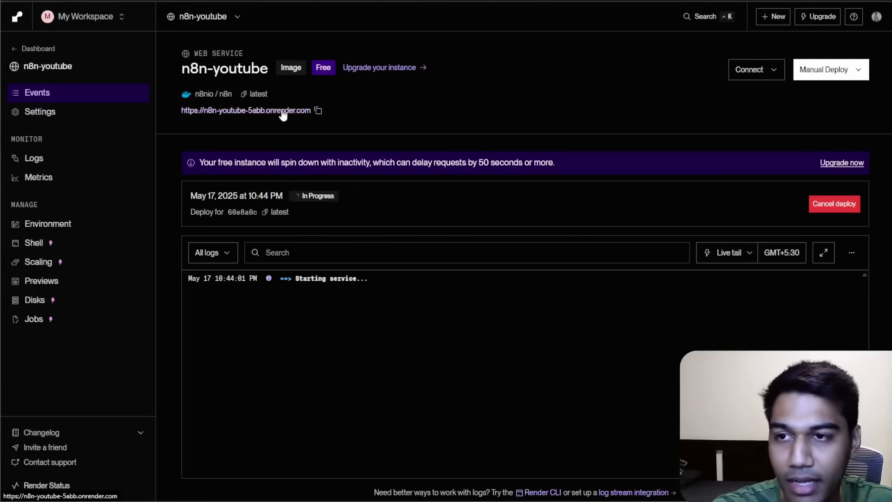
pyautogui.click(282, 111)
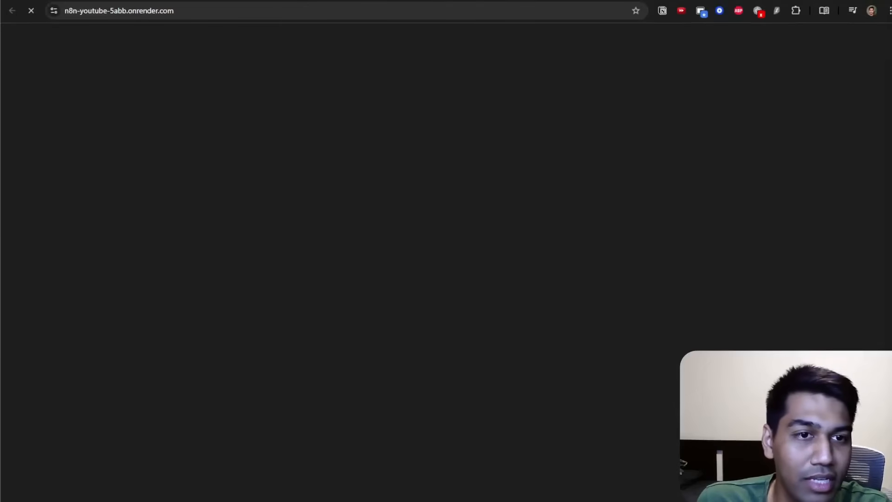
pyautogui.doubleClick(105, 10)
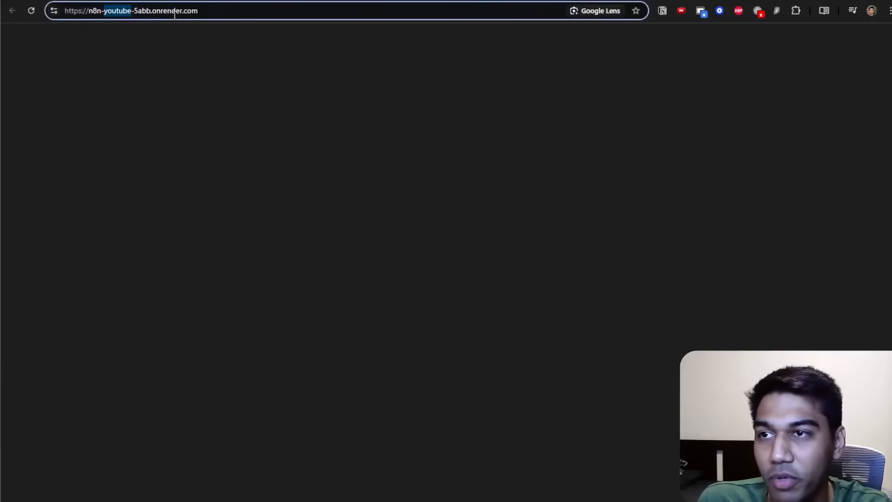
# Set up the n8n owner account with an email address, first name, last name and password, and submit it.
pyautogui.click(414, 153)
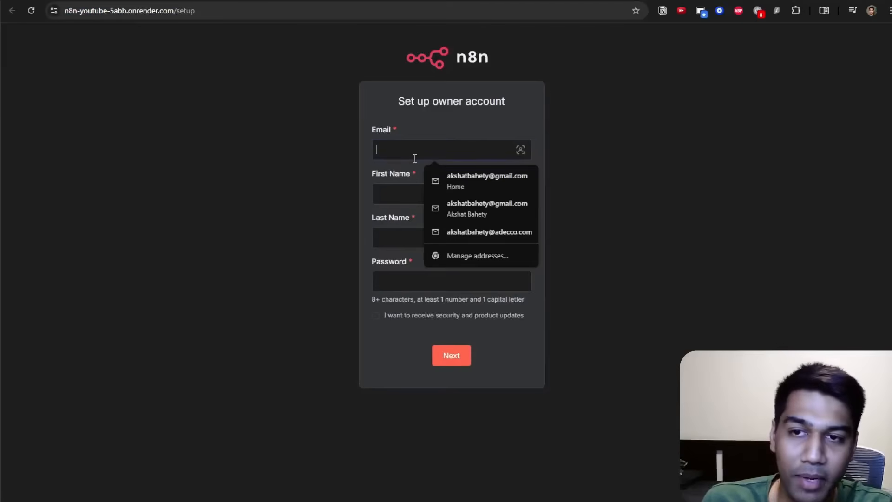
pyautogui.click(710, 129)
pyautogui.click(469, 149)
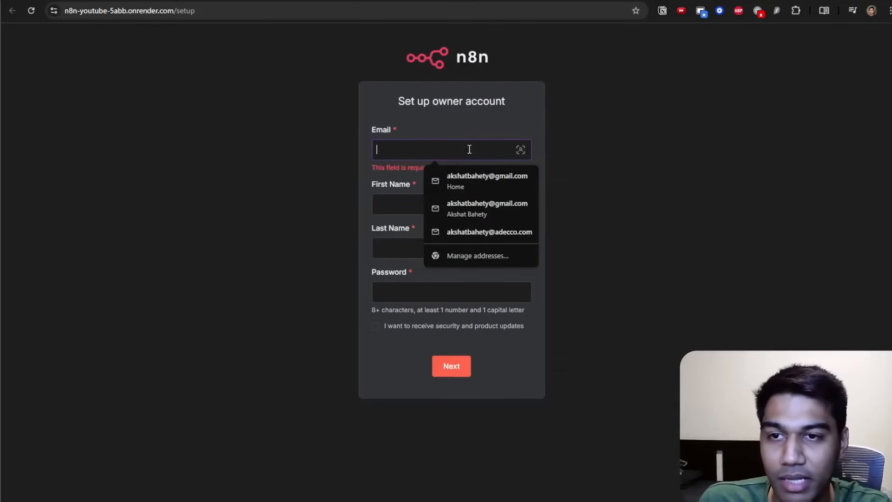
pyautogui.write('a@a.com')
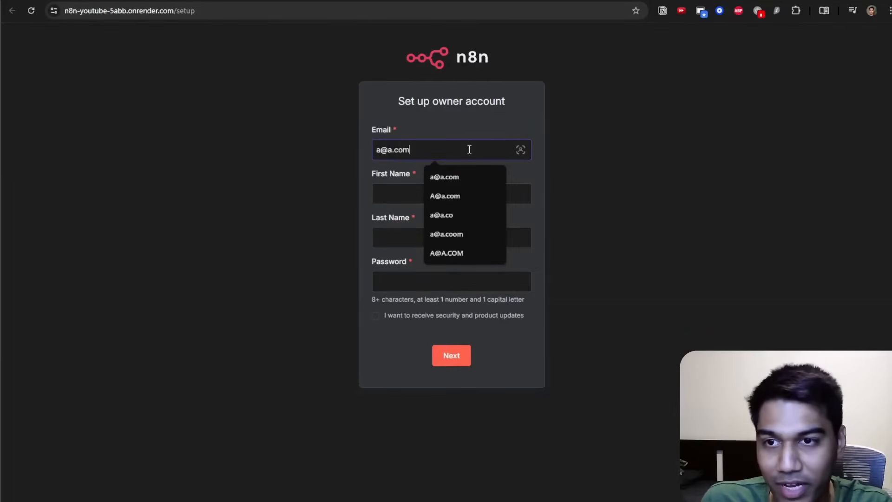
pyautogui.press('Tab')
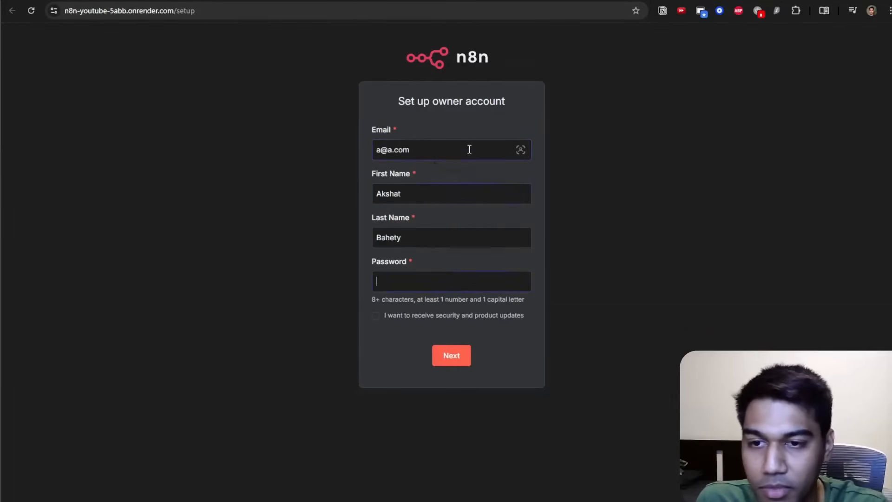
pyautogui.click(649, 377)
pyautogui.press('Return')
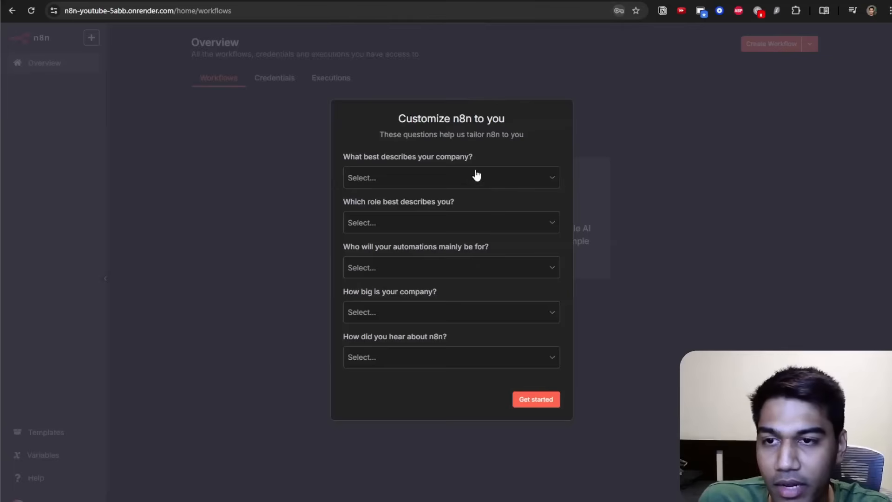
# Answer the n8n customization survey questions and submit them.
pyautogui.click(474, 177)
pyautogui.click(454, 226)
pyautogui.click(445, 250)
pyautogui.click(439, 223)
pyautogui.click(427, 254)
pyautogui.click(422, 268)
pyautogui.click(419, 295)
pyautogui.click(399, 313)
pyautogui.click(394, 343)
pyautogui.click(426, 358)
pyautogui.click(420, 205)
pyautogui.click(536, 399)
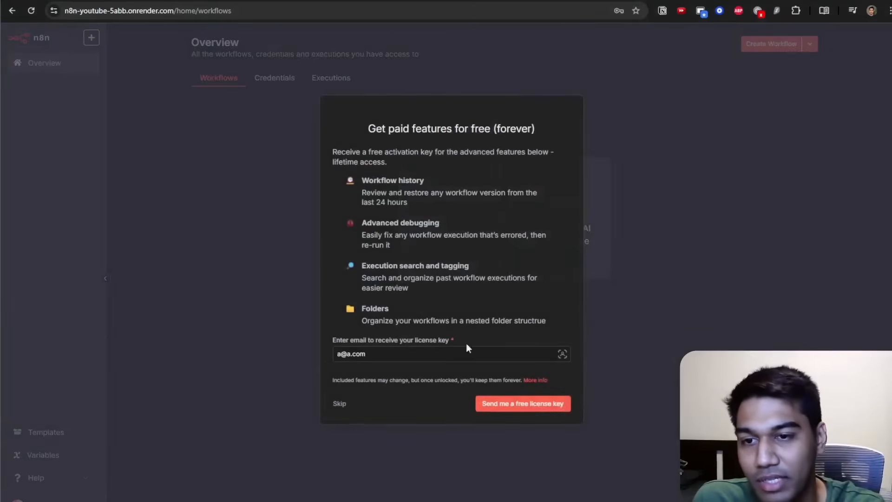
# Skip the free license key offer and start a new workflow from scratch.
pyautogui.click(340, 402)
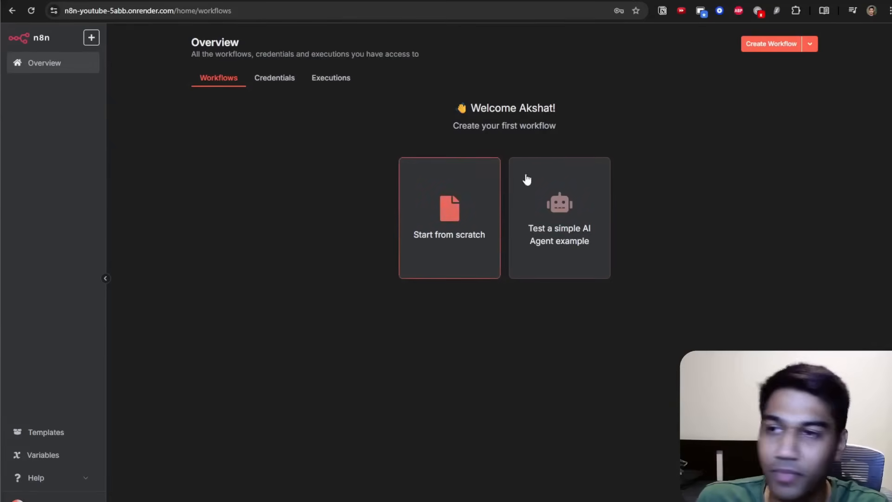
pyautogui.click(431, 250)
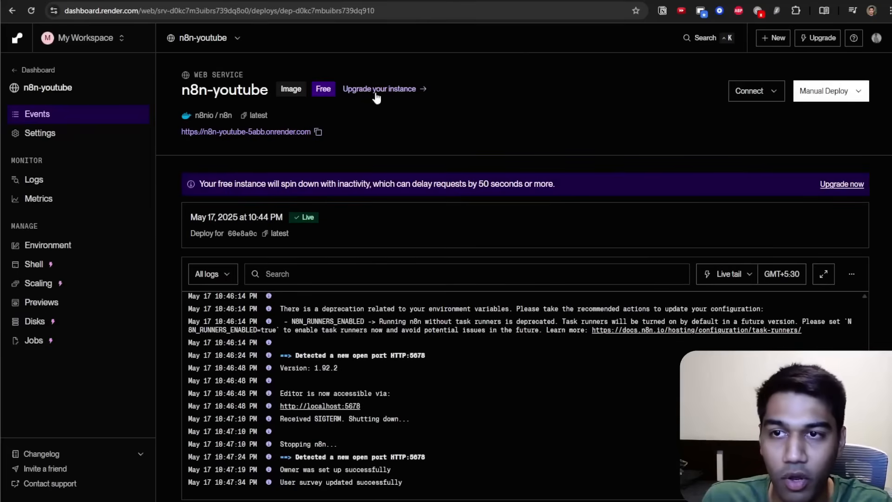
# Switch the Render service's instance type to Starter.
pyautogui.click(377, 90)
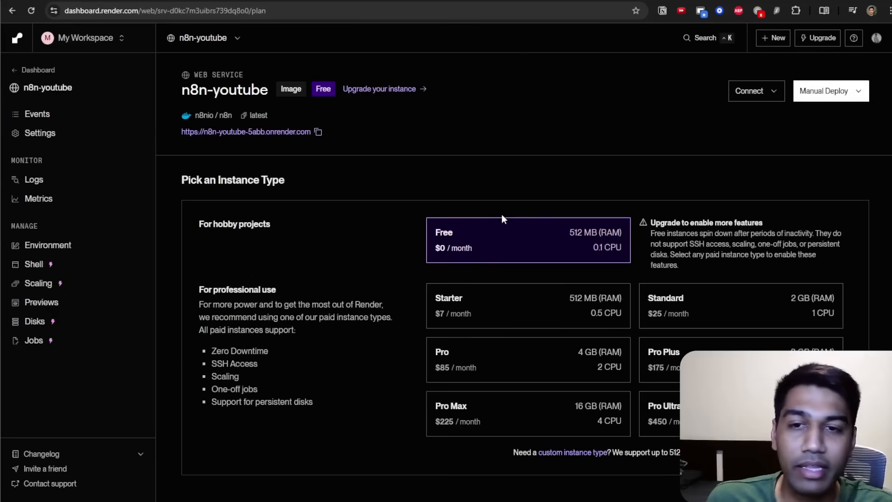
pyautogui.click(601, 318)
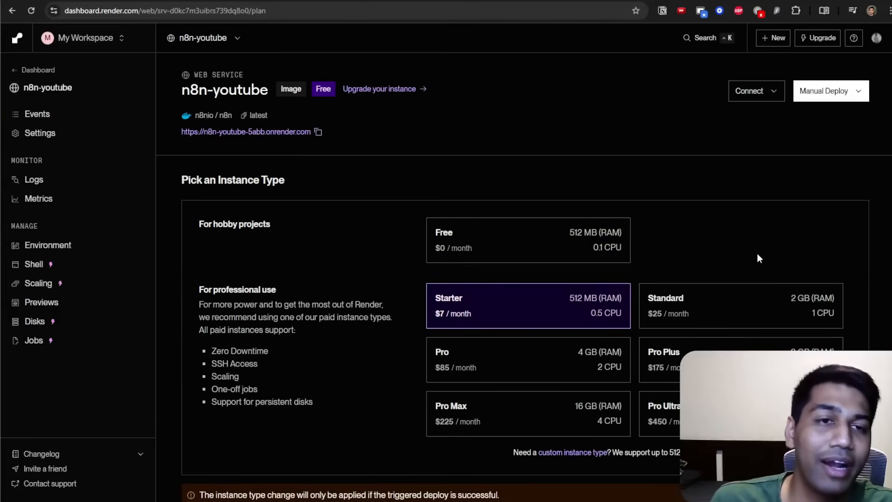
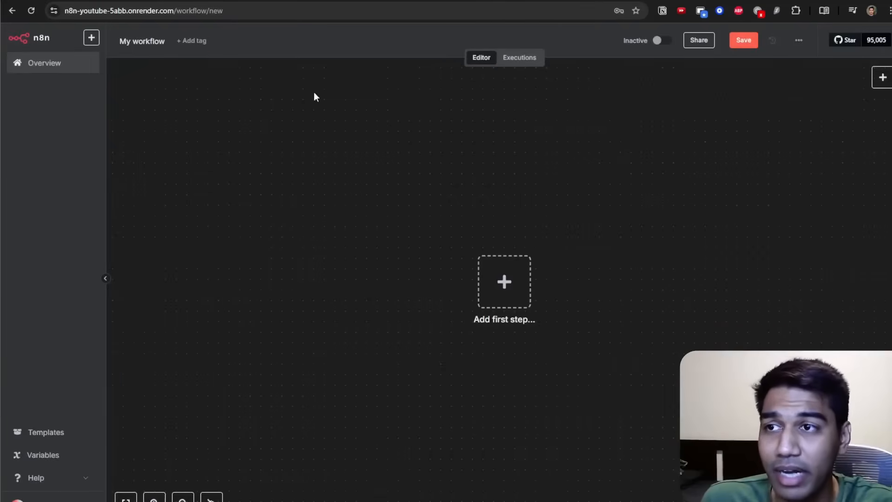
# Open the Hetzner Cloud console from the login menu.
pyautogui.click(526, 2)
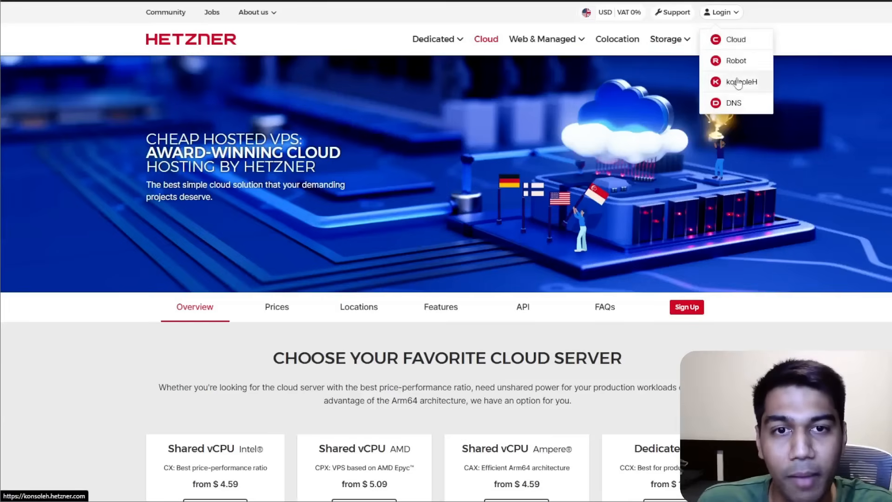
pyautogui.click(732, 42)
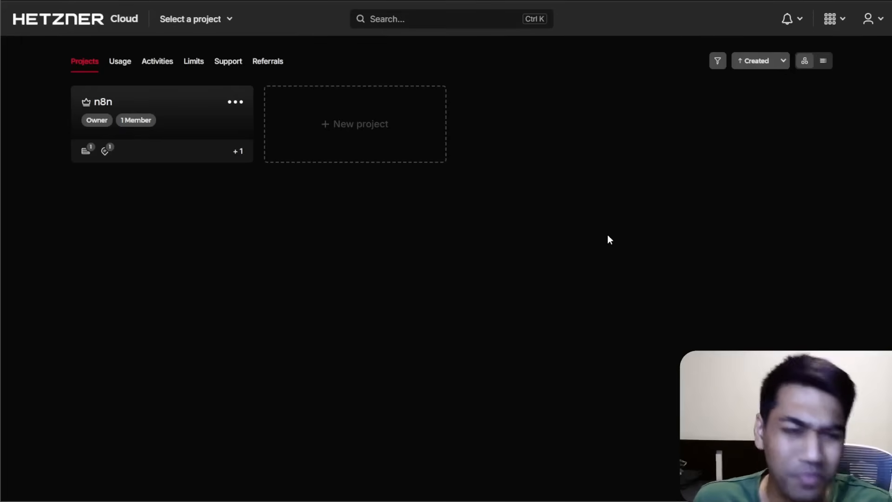
# Create a new project named n8n-youtube.
pyautogui.click(368, 93)
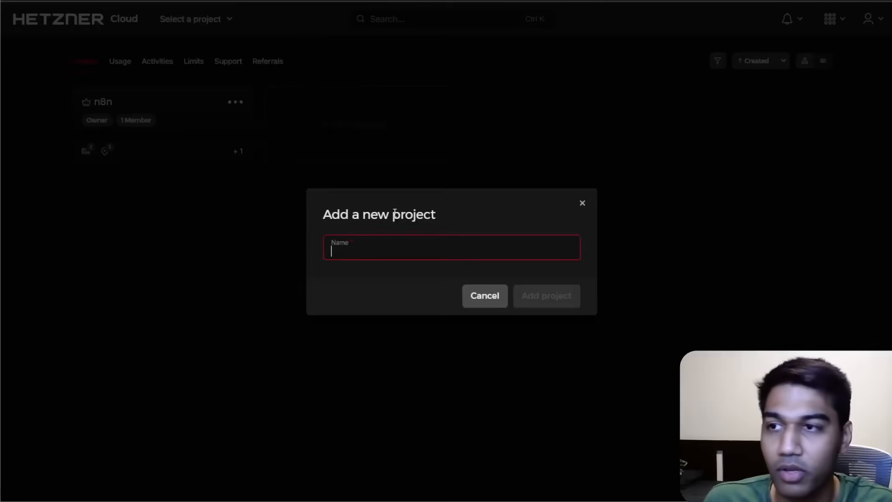
pyautogui.write('n8n-demo')
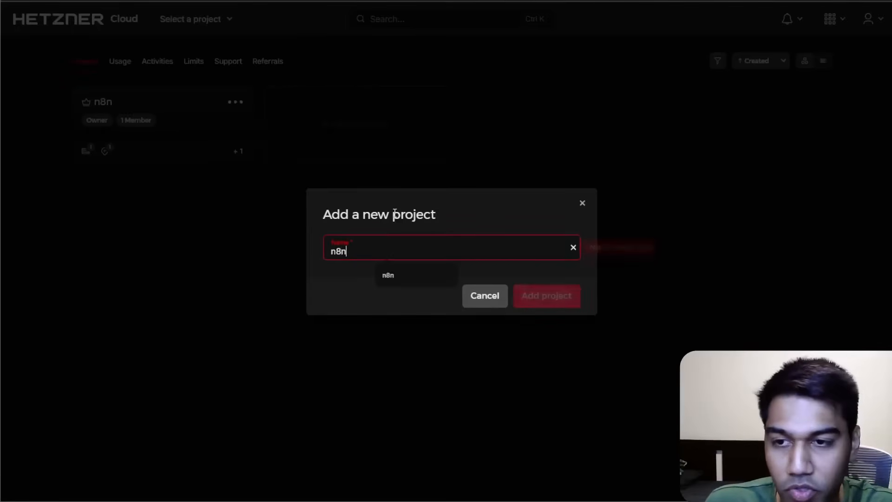
pyautogui.press('BackSpace')
pyautogui.press('BackSpace')
pyautogui.press('BackSpace')
pyautogui.press('BackSpace')
pyautogui.write('youtubee')
pyautogui.press('BackSpace')
pyautogui.press('BackSpace')
pyautogui.press('BackSpace')
pyautogui.write('be')
pyautogui.press('Return')
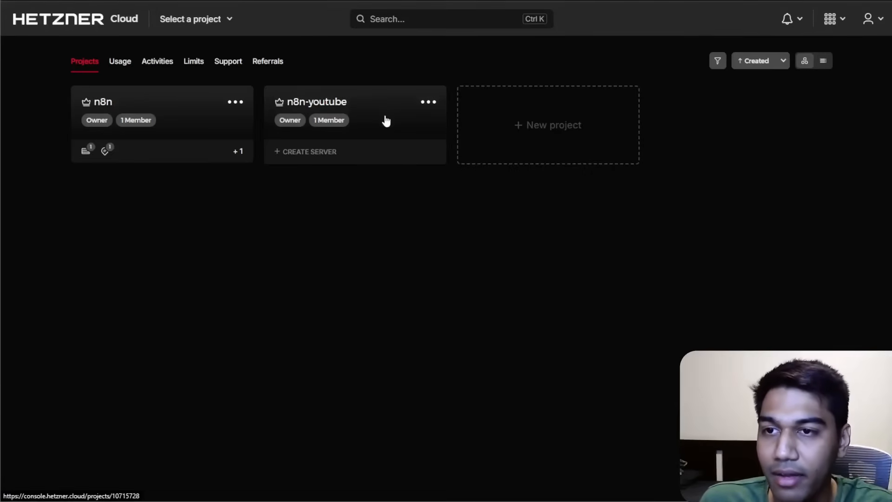
# Start creating a server in the n8n-youtube project and choose the Singapore location.
pyautogui.click(349, 109)
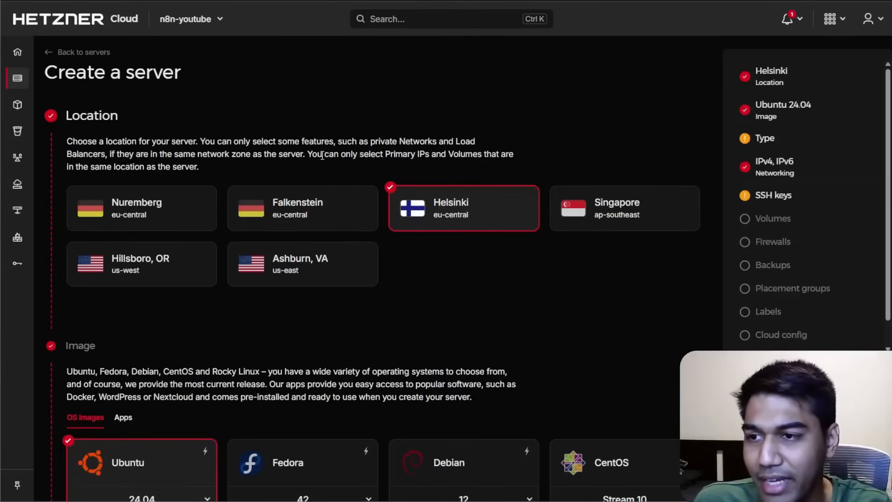
pyautogui.click(612, 198)
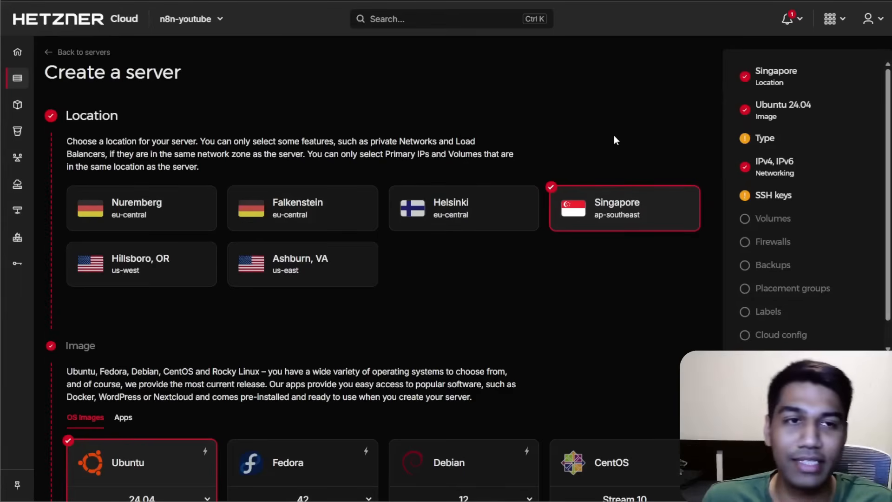
pyautogui.scroll(-9, 442, 253)
pyautogui.click(258, 331)
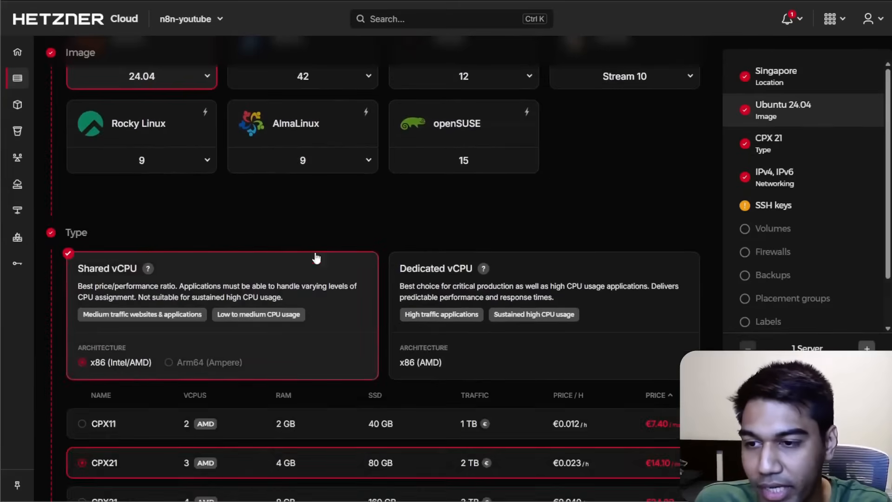
# Select the CPX11 server type.
pyautogui.scroll(-5, 324, 218)
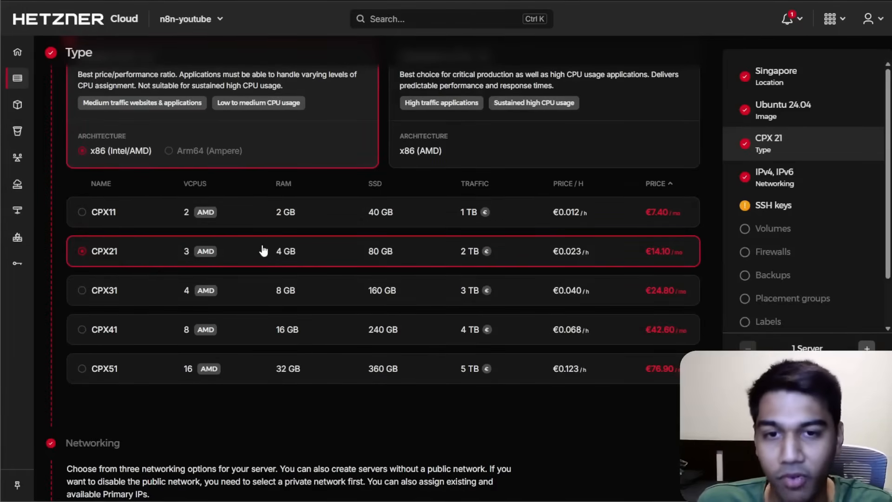
pyautogui.click(265, 215)
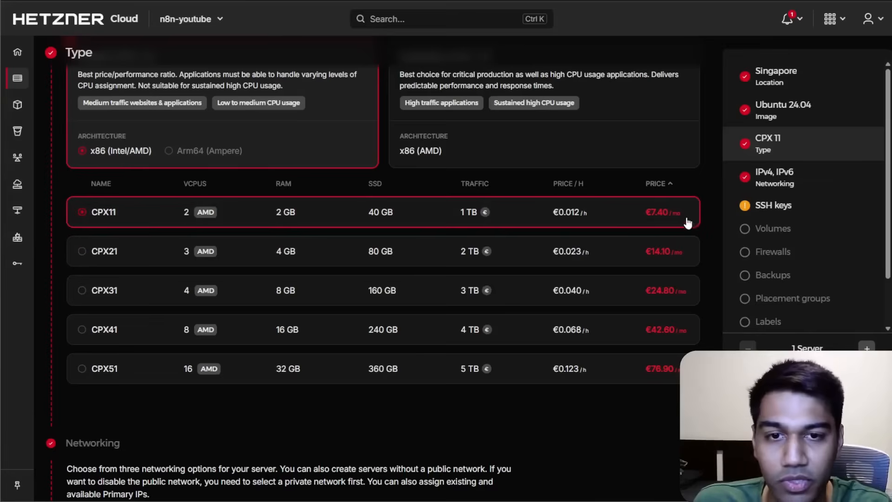
# Switch the server location to Helsinki.
pyautogui.scroll(3, 650, 325)
pyautogui.scroll(8, 669, 378)
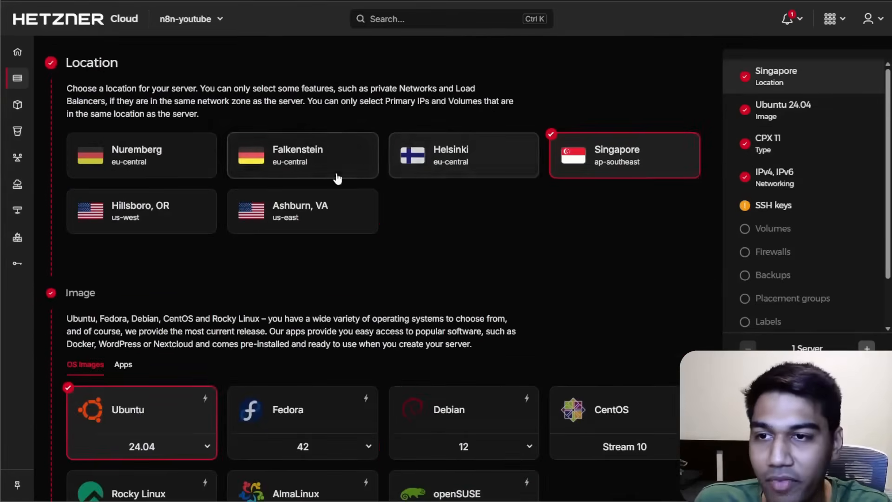
pyautogui.click(465, 166)
# Review the available images and shared vCPU server types for Helsinki.
pyautogui.scroll(-8, 494, 204)
pyautogui.scroll(-1, 590, 360)
pyautogui.click(409, 322)
pyautogui.scroll(6, 521, 247)
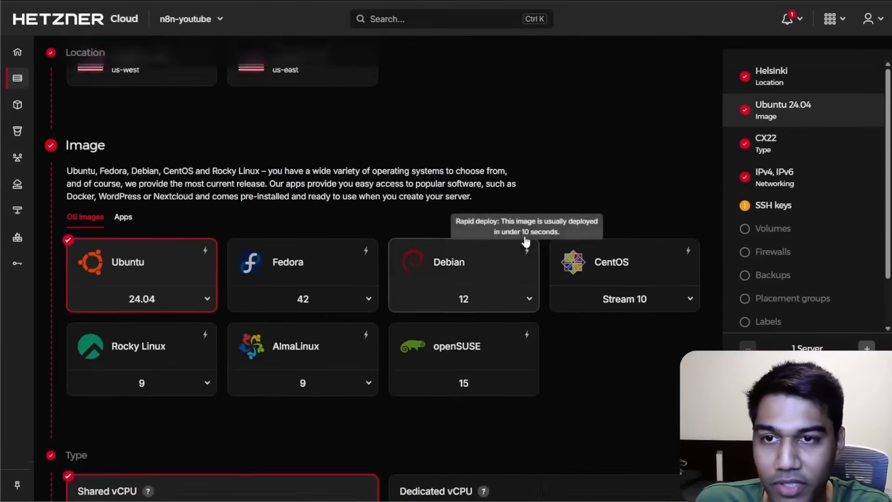
pyautogui.scroll(5, 525, 241)
pyautogui.scroll(-10, 476, 230)
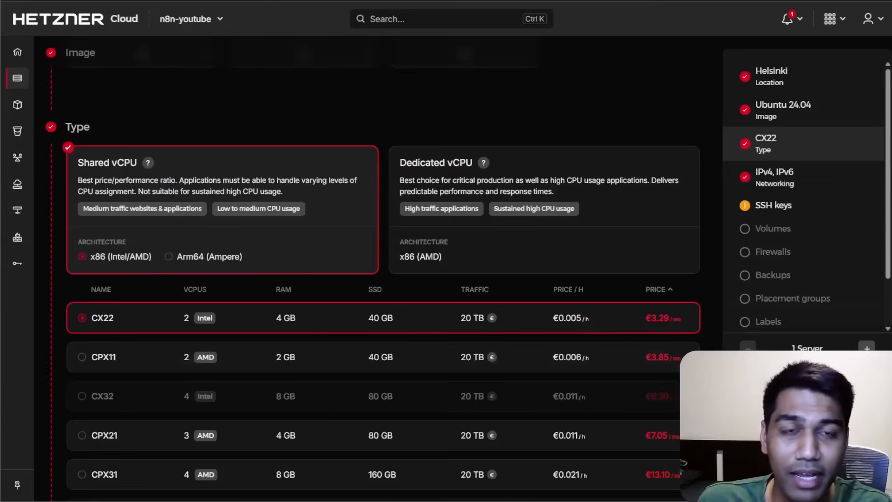
# Convert 3.29 euro to USD in a new search tab, then close that tab.
pyautogui.hotkey('ctrl', 't')
pyautogui.write('3.2')
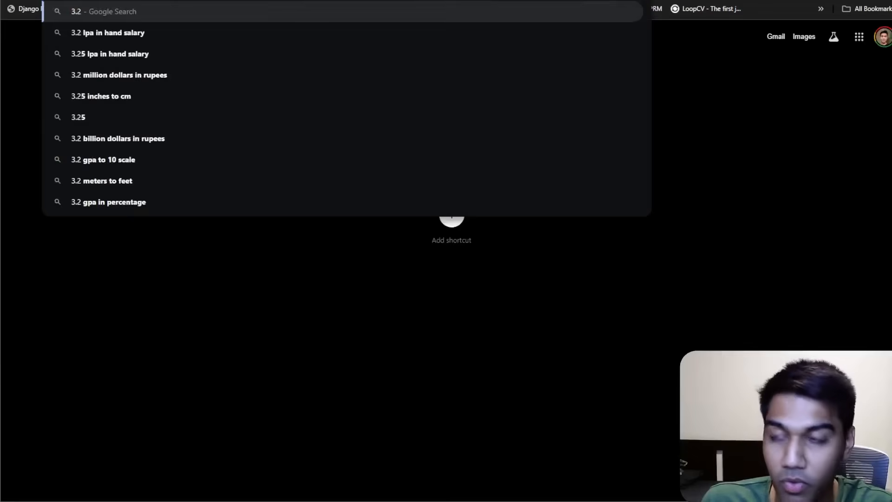
pyautogui.write('9 euro to us')
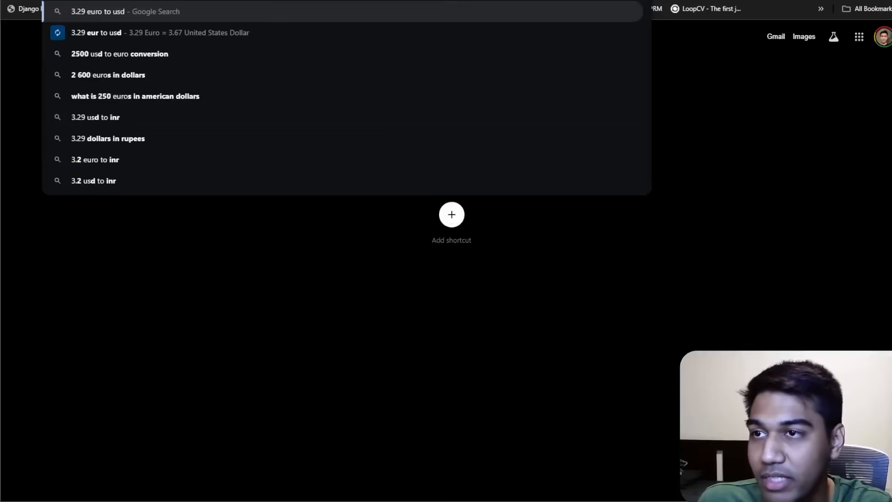
pyautogui.write('d')
pyautogui.press('Return')
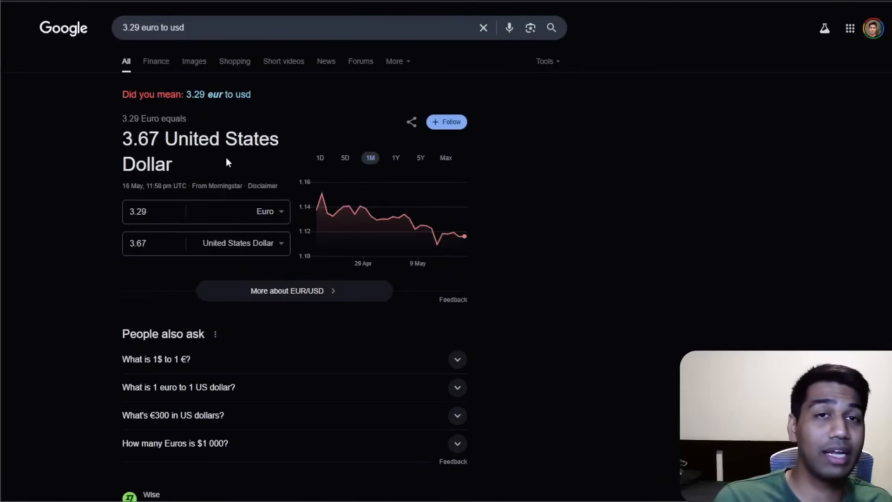
pyautogui.hotkey('ctrl', 'w')
# Compare the Arm64 and dedicated vCPU plans, returning to shared x86 plans.
pyautogui.click(195, 258)
pyautogui.click(99, 256)
pyautogui.click(192, 258)
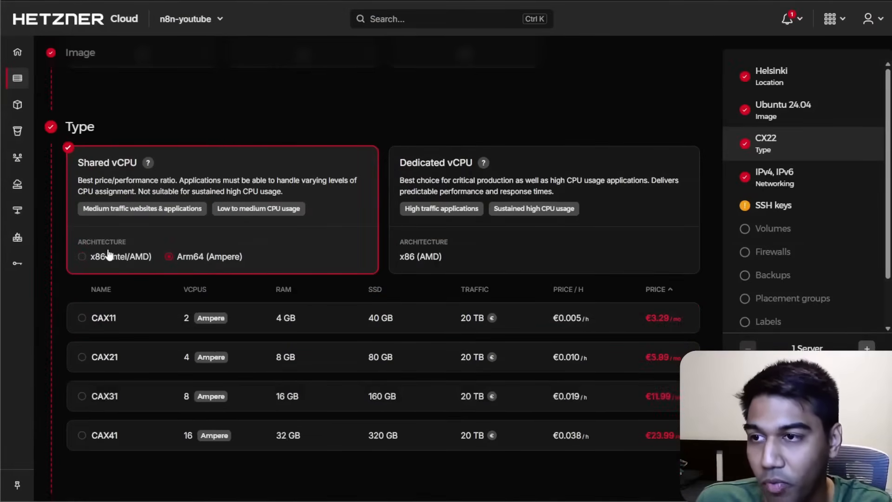
pyautogui.click(110, 255)
pyautogui.click(466, 248)
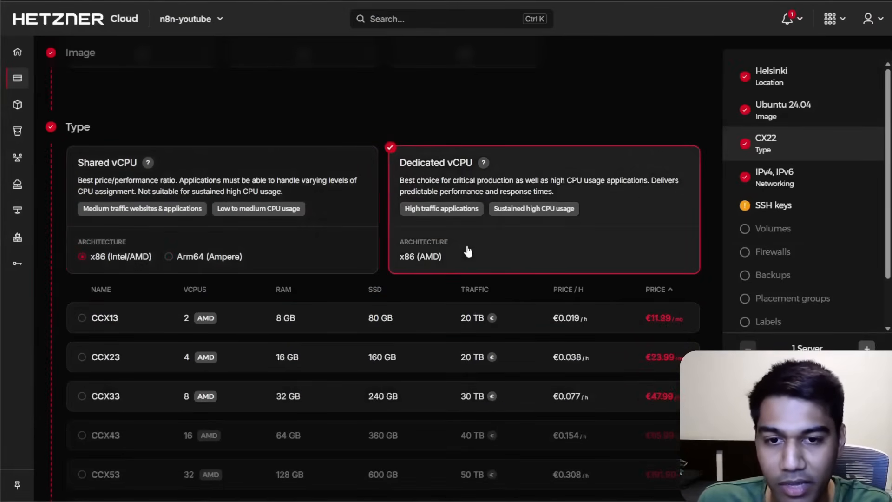
pyautogui.click(329, 248)
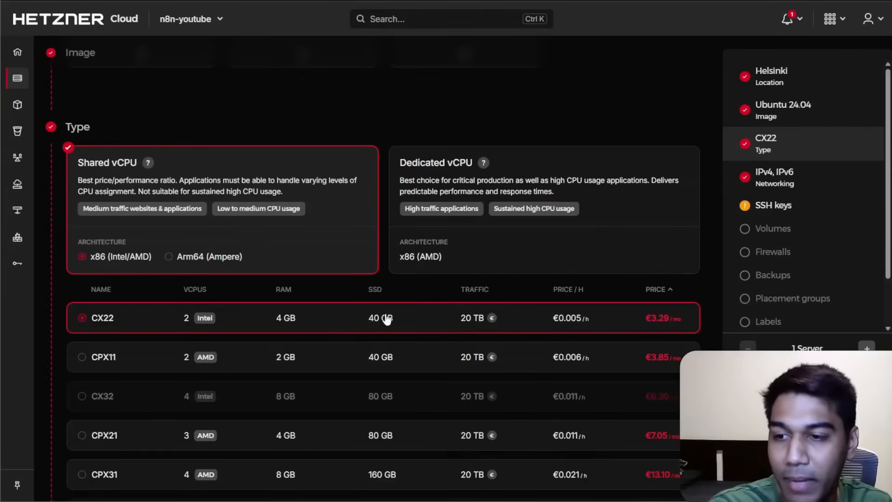
# Try the CPX11 server type instead of CX22.
pyautogui.click(398, 353)
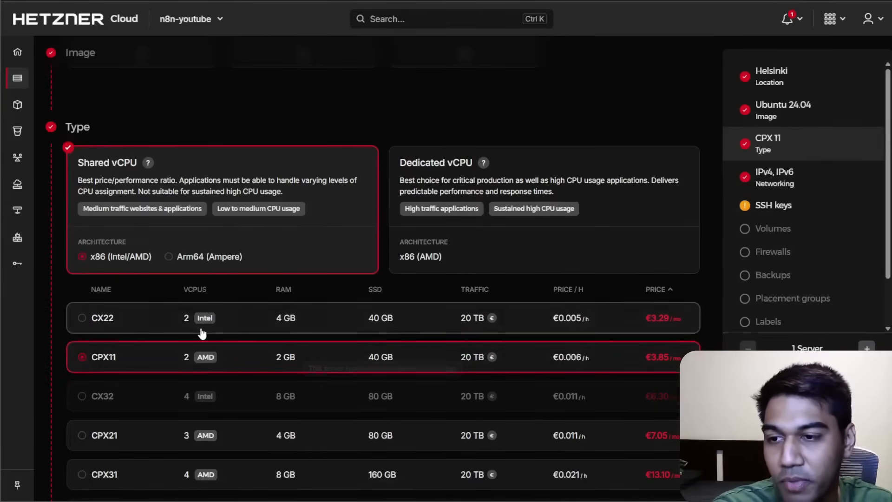
pyautogui.scroll(-8, 228, 302)
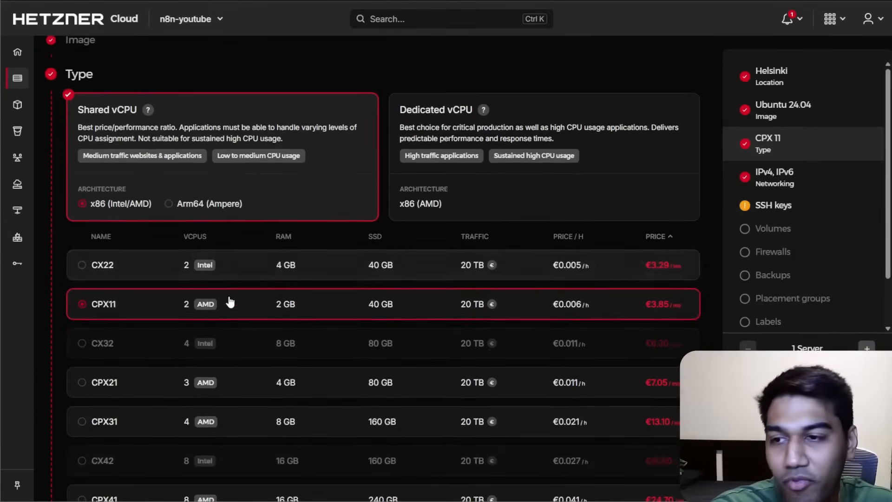
pyautogui.scroll(-8, 228, 302)
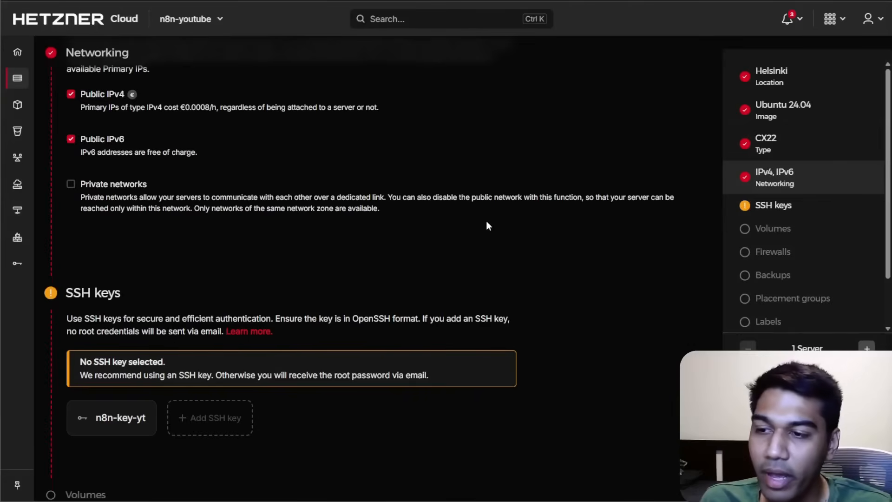
# Select and deselect the n8n-key-yt SSH key, then create the server.
pyautogui.click(112, 369)
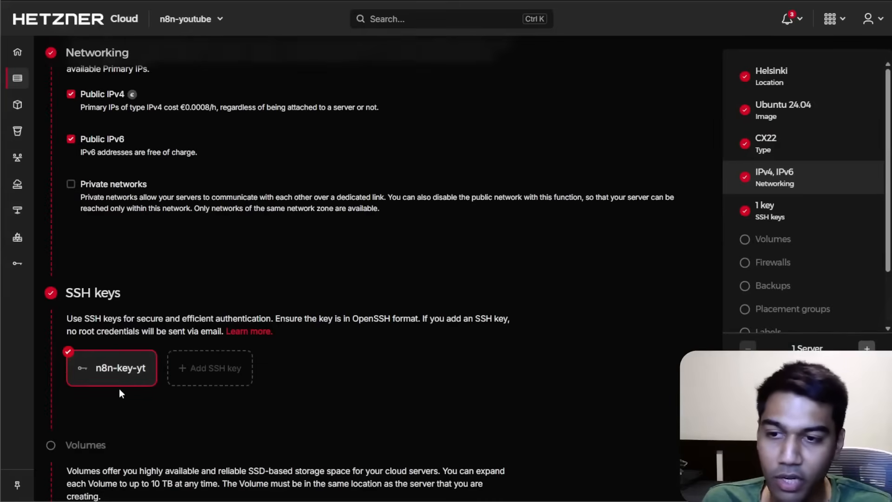
pyautogui.click(123, 367)
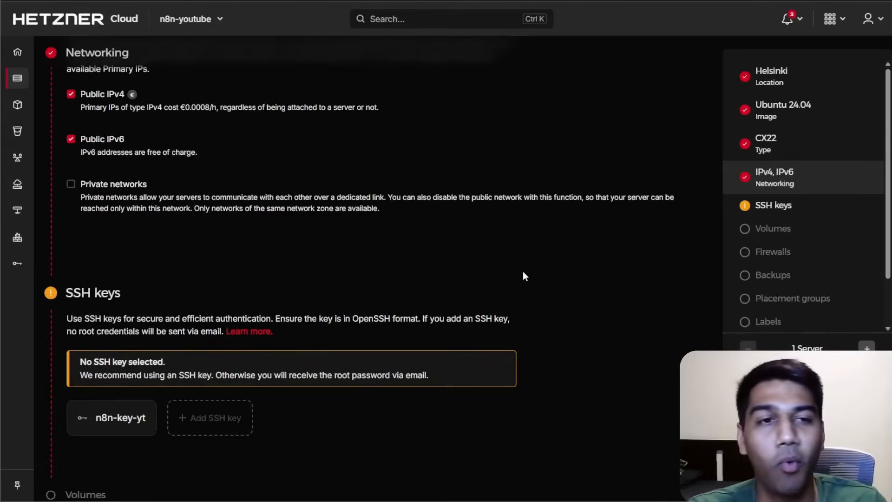
pyautogui.scroll(-15, 463, 209)
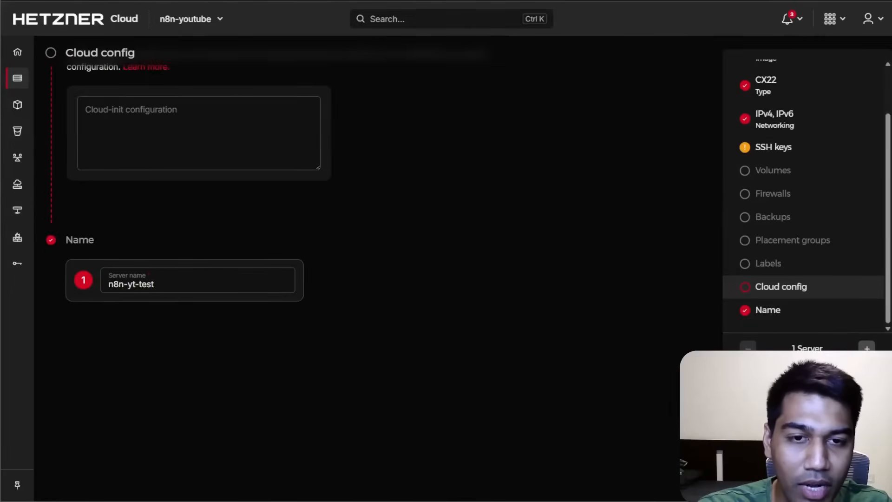
pyautogui.scroll(7, 339, 327)
pyautogui.scroll(2, 777, 225)
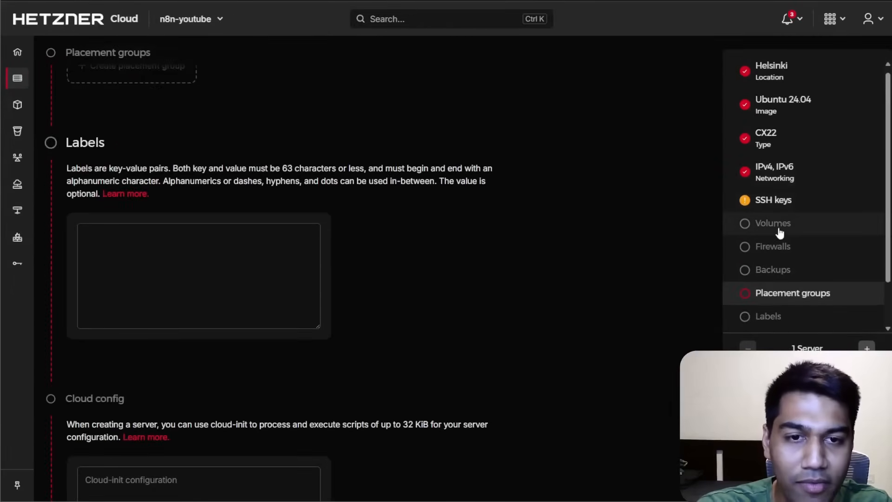
pyautogui.scroll(4, 251, 235)
pyautogui.click(91, 147)
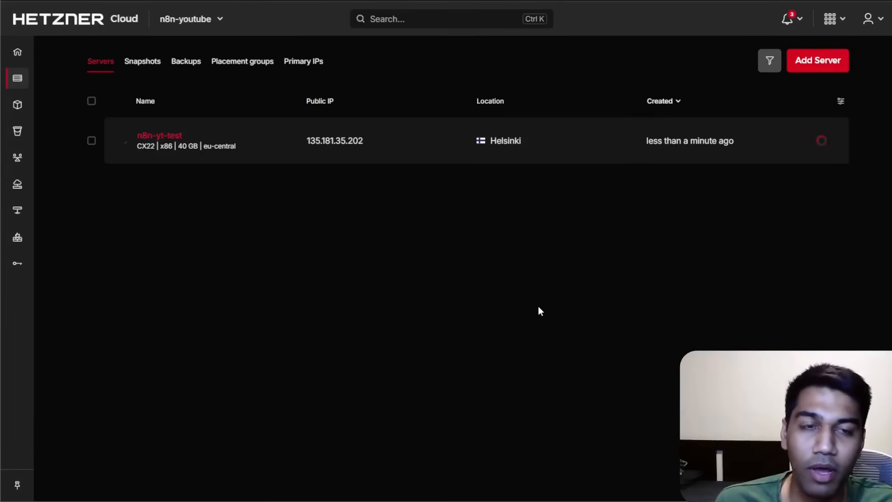
# Open the new n8n-yt-test server and copy its public IPv4 address.
pyautogui.click(209, 137)
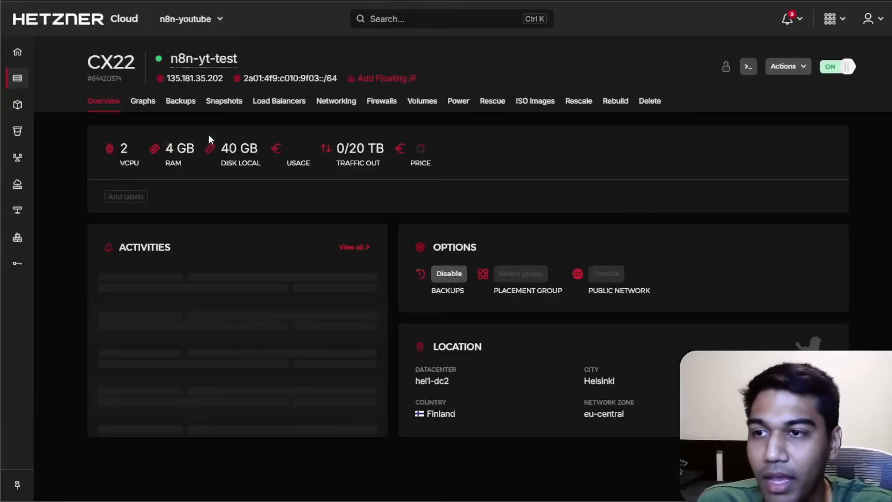
pyautogui.click(196, 81)
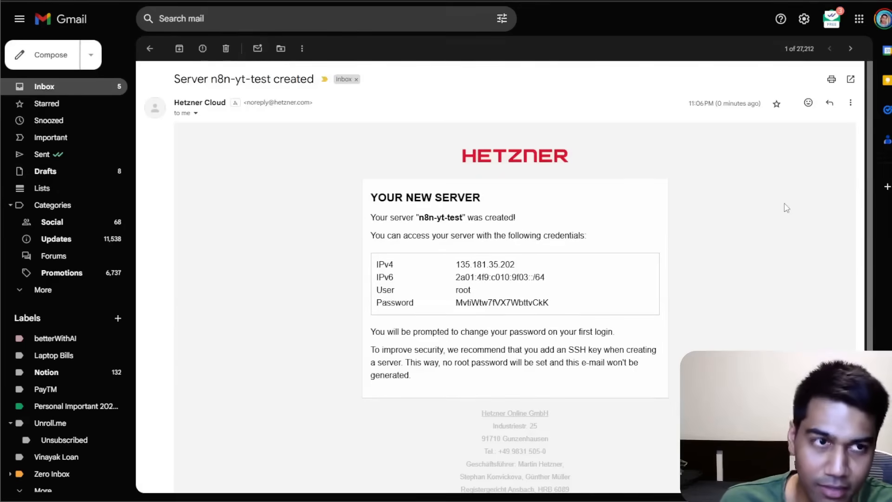
# Copy the root user name and the root password from the server-created email.
pyautogui.doubleClick(461, 289)
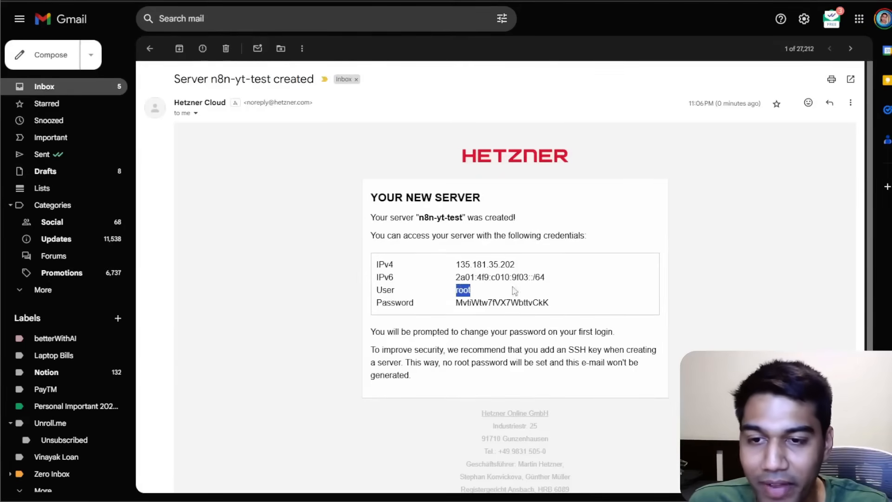
pyautogui.click(447, 296)
pyautogui.doubleClick(465, 291)
pyautogui.doubleClick(477, 303)
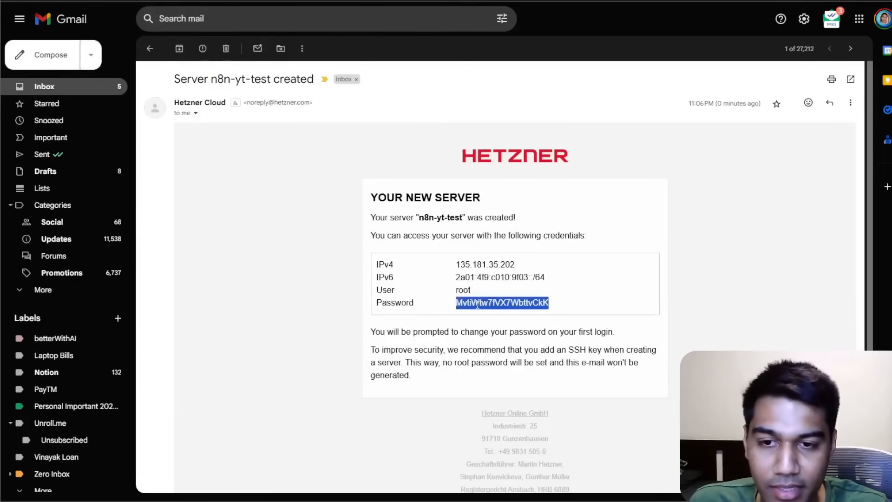
pyautogui.click(704, 264)
# Open the Warp terminal website in a new browser tab.
pyautogui.hotkey('alt', 'Tab')
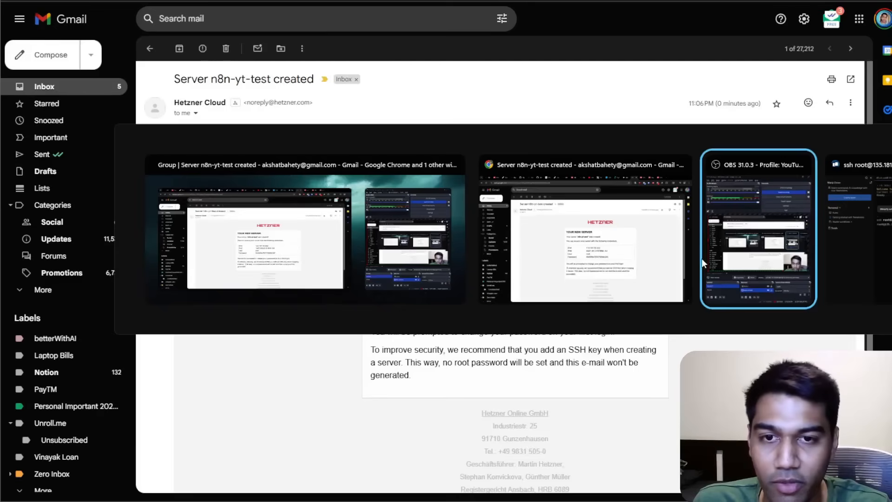
pyautogui.hotkey('alt', 'Tab')
pyautogui.hotkey('alt', 'Tab')
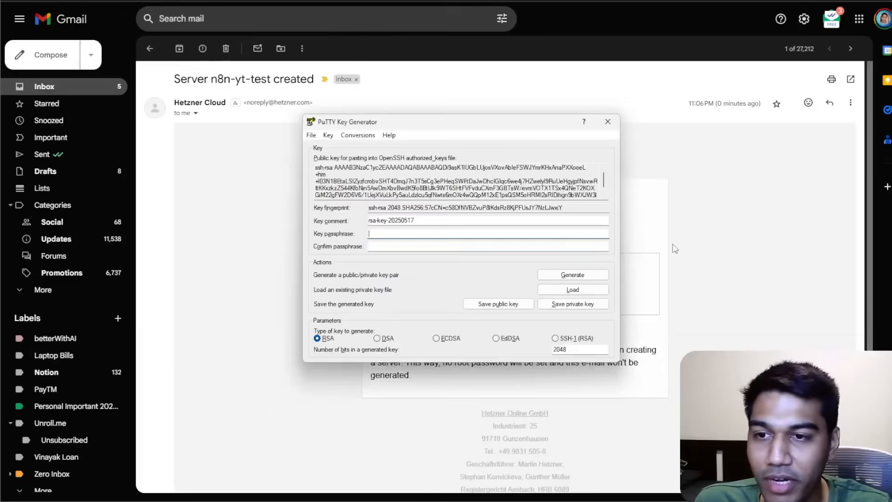
pyautogui.hotkey('alt', 'Tab')
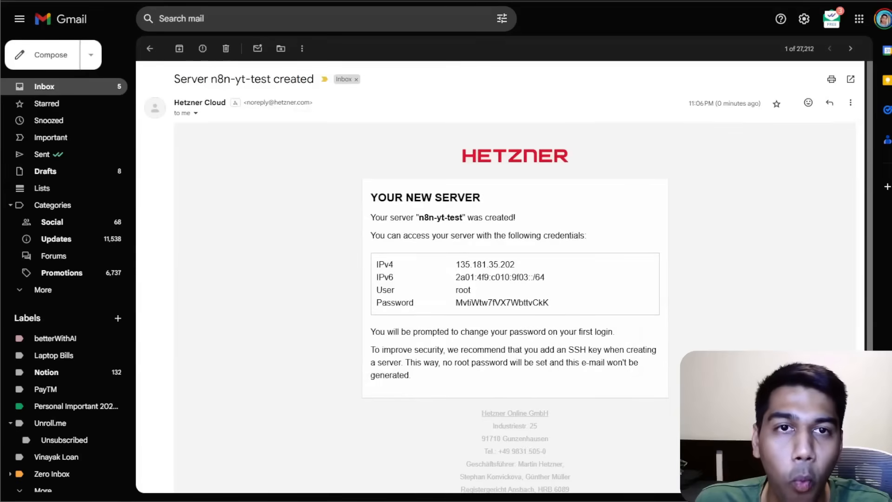
pyautogui.hotkey('ctrl', 't')
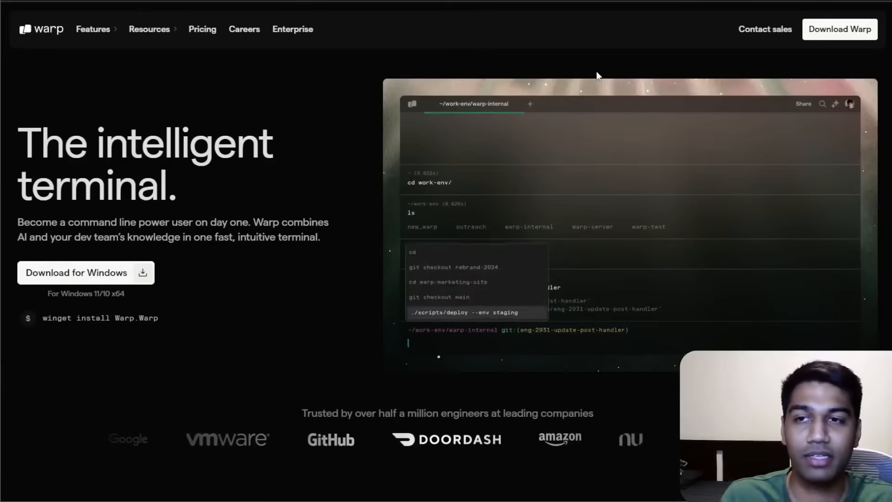
# Open a new terminal tab and connect over SSH as root to 135.181.35.202, accepting the host fingerprint.
pyautogui.hotkey('alt', 'Tab')
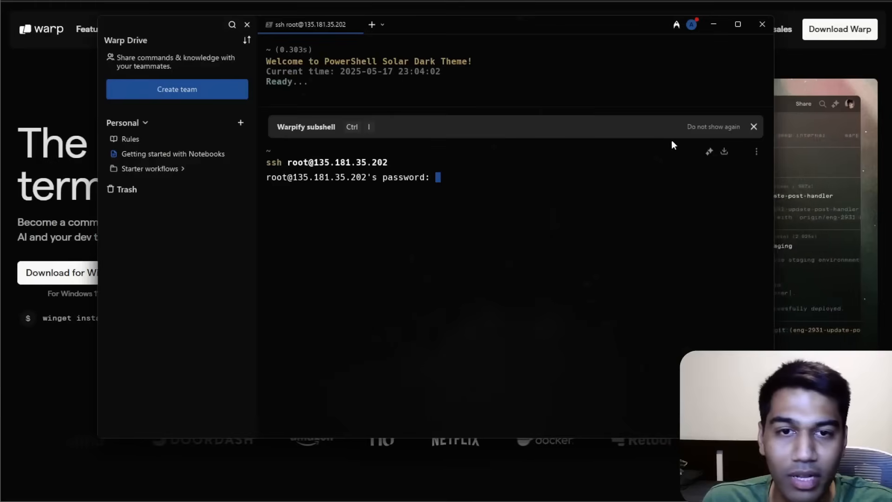
pyautogui.click(369, 24)
pyautogui.click(354, 24)
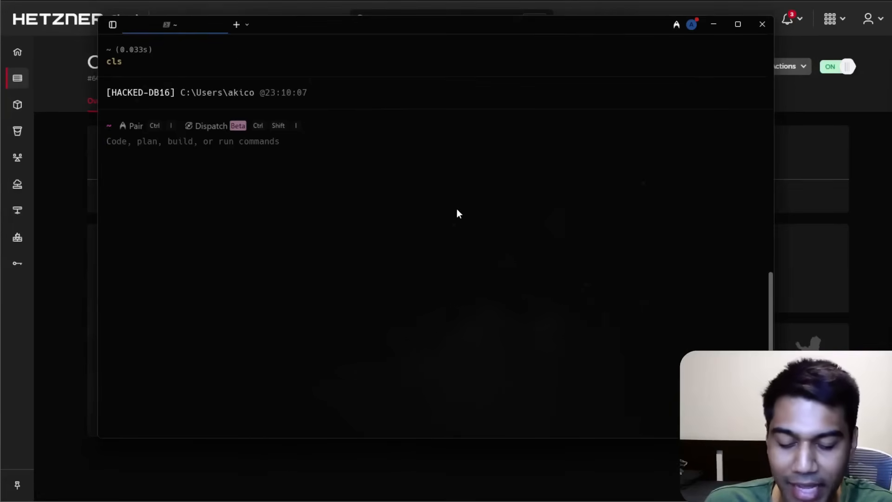
pyautogui.write('ssh root@')
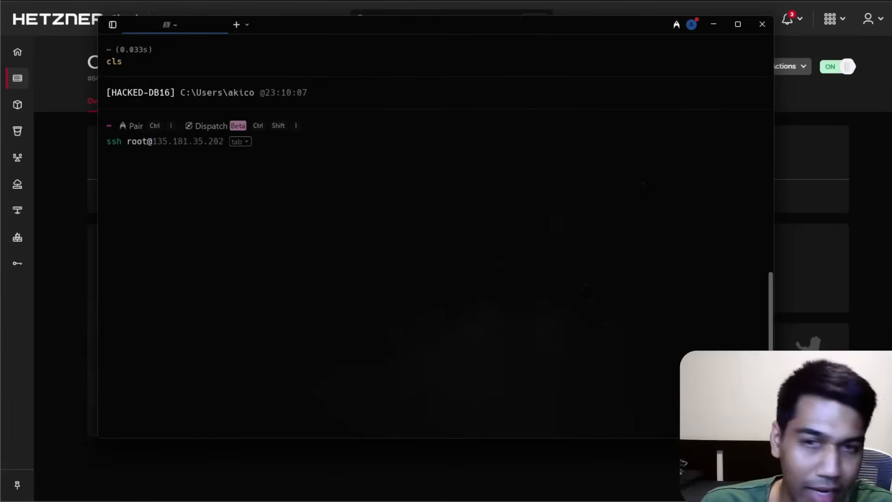
pyautogui.press('Tab')
pyautogui.press('Return')
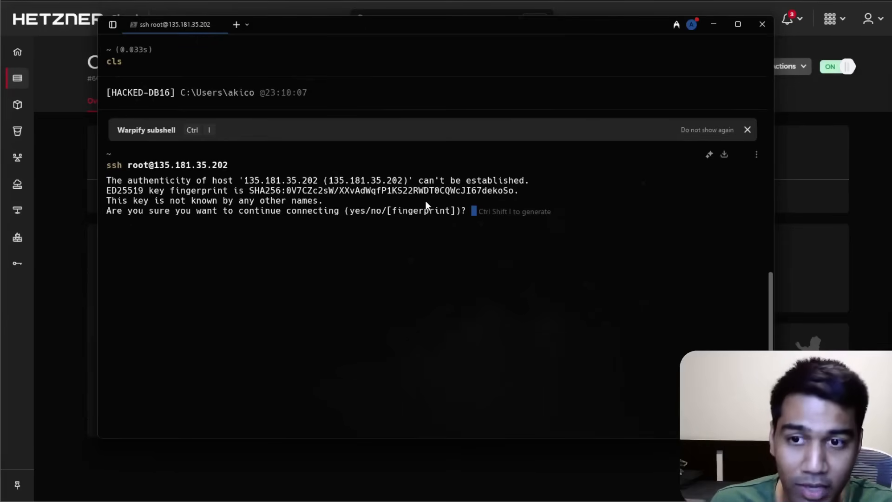
pyautogui.write('yes')
pyautogui.press('Return')
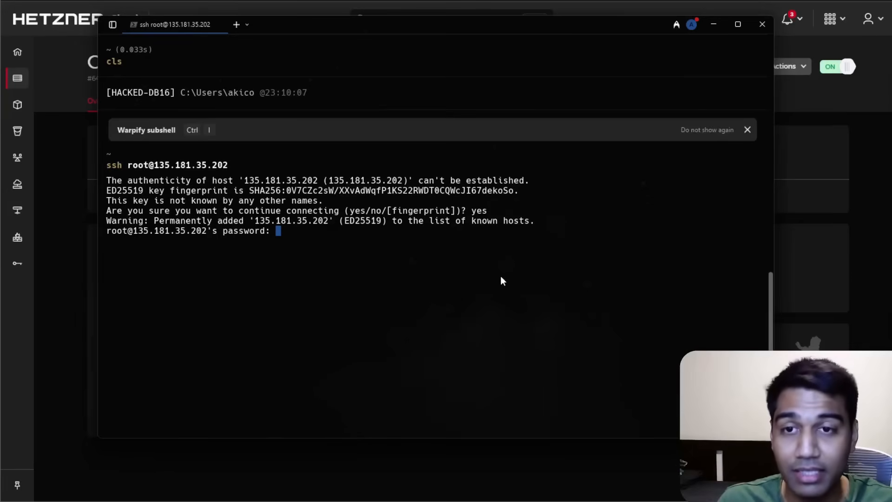
# Enter the root password, then set and confirm a new root password.
pyautogui.press('Return')
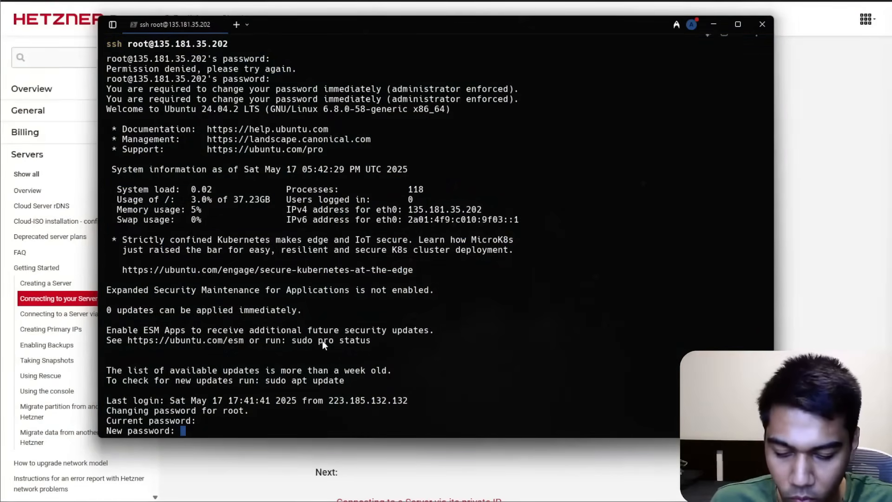
pyautogui.press('Return')
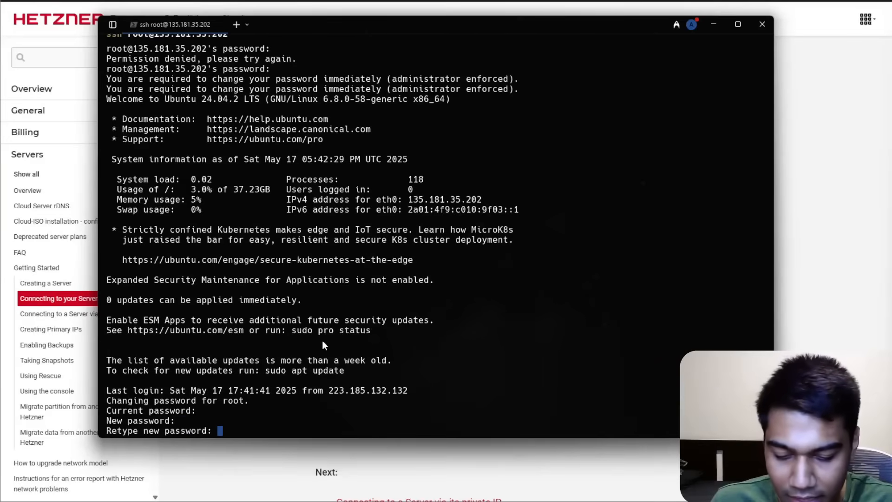
pyautogui.press('Return')
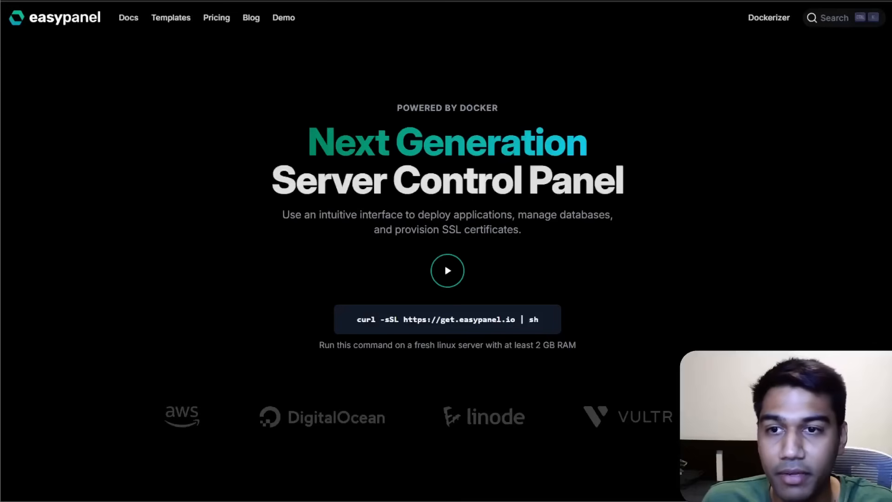
pyautogui.click(541, 323)
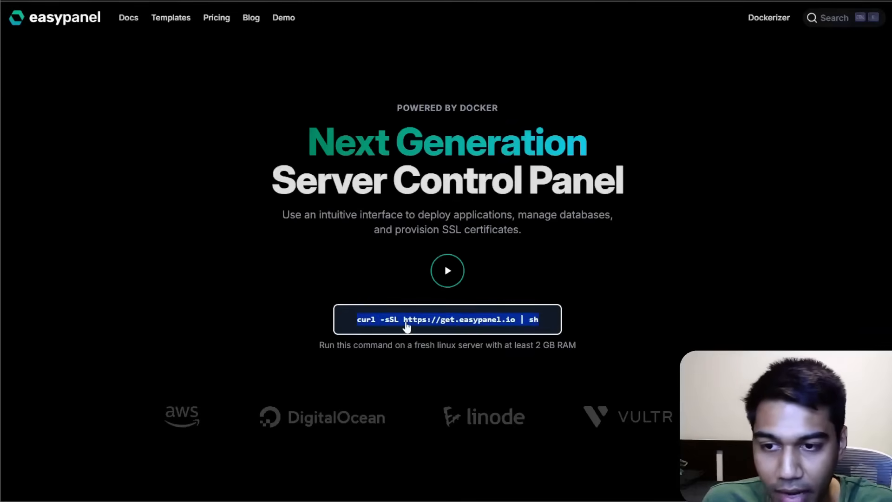
pyautogui.hotkey('alt', 'Tab')
pyautogui.write('curl -sSL https://get.easypanel.io | sh')
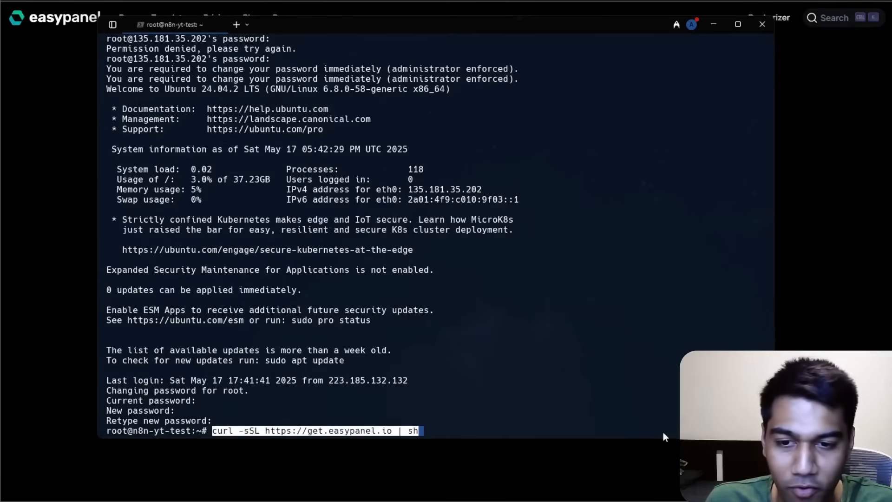
pyautogui.press('Return')
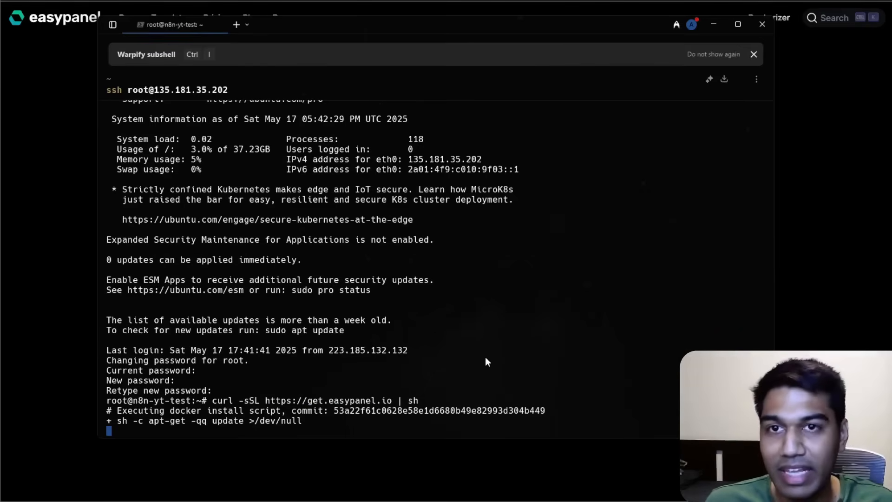
pyautogui.hotkey('alt', 'Tab')
pyautogui.scroll(-6, 675, 383)
pyautogui.scroll(7, 740, 192)
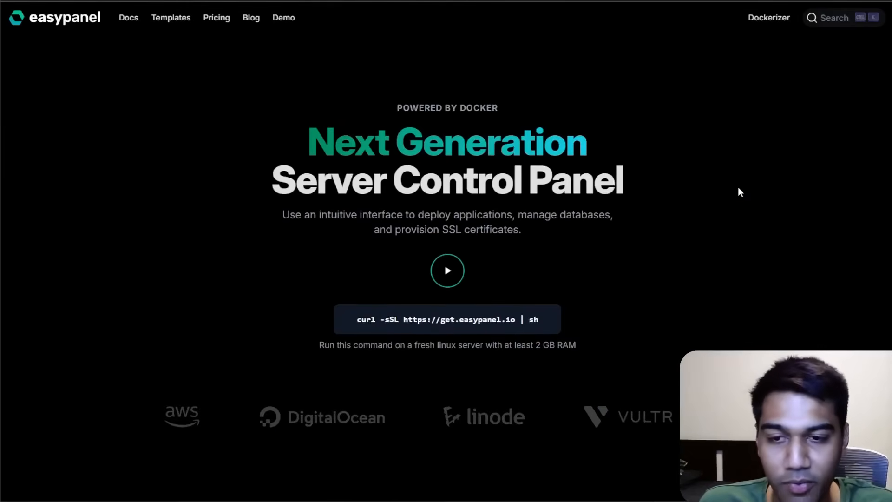
pyautogui.hotkey('alt', 'Tab')
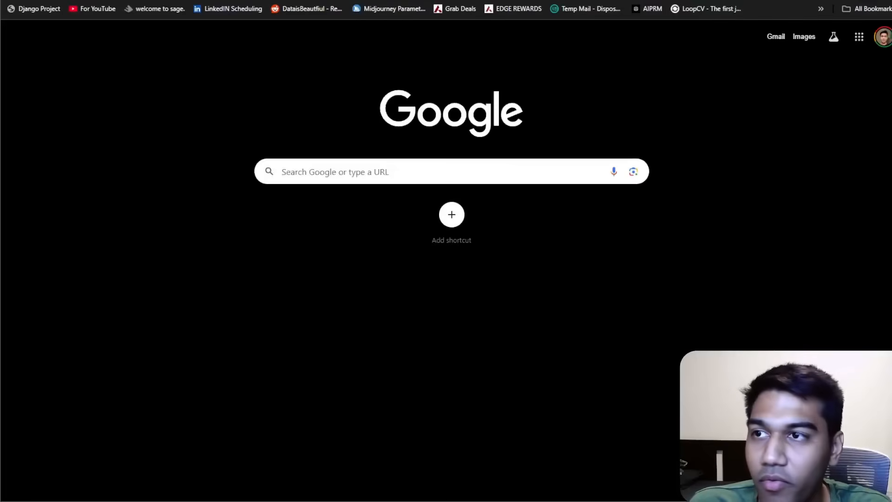
# Open the server's Easypanel address on port 3000 in a new browser tab.
pyautogui.press('super+v')
pyautogui.click(129, 144)
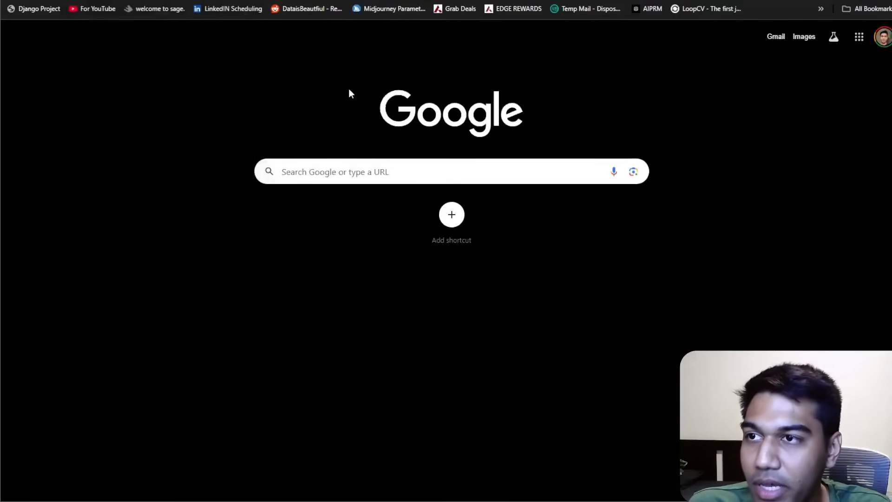
pyautogui.press('Return')
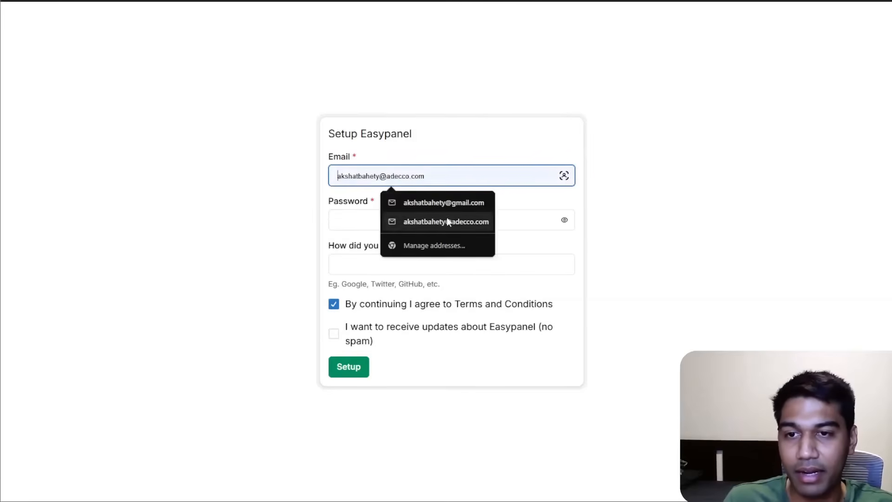
# Complete the Easypanel setup with an email, a password and Google as the source, without update emails.
pyautogui.click(584, 61)
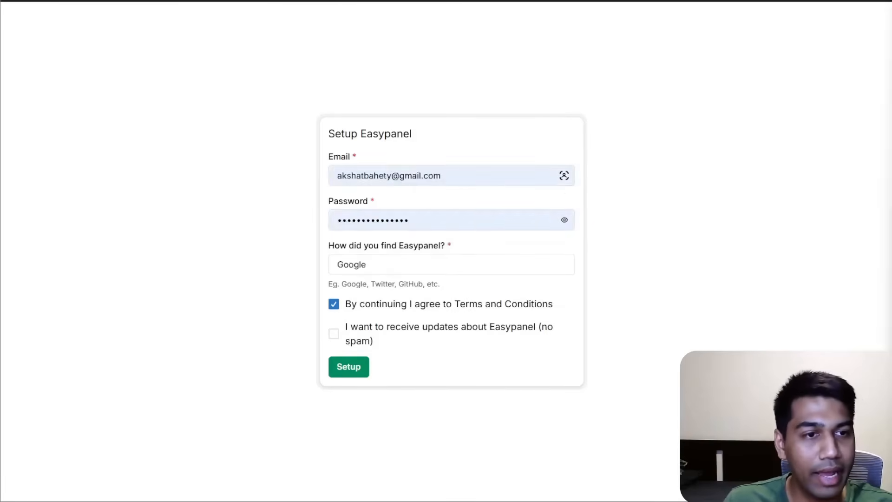
pyautogui.click(349, 367)
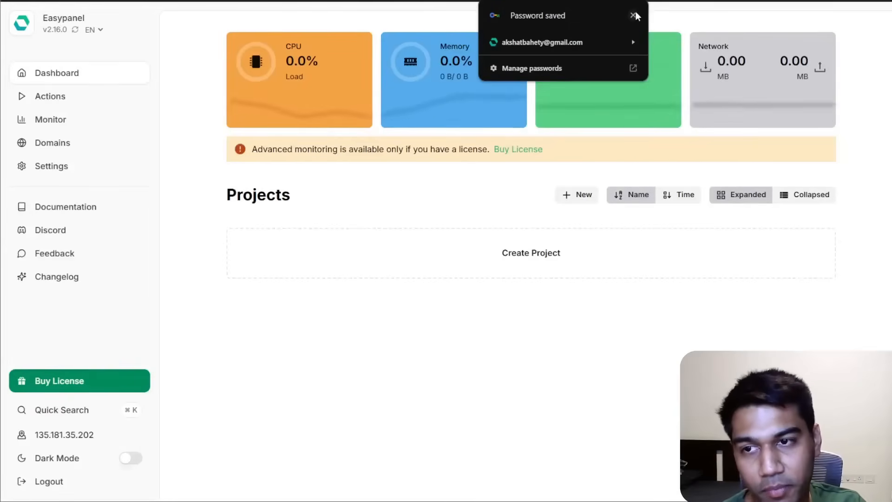
pyautogui.click(633, 16)
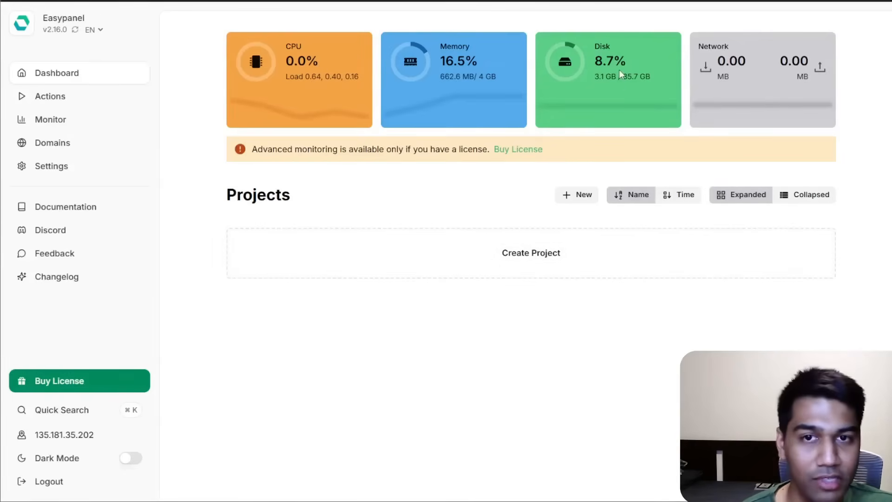
# Create an Easypanel project named n8n-youtube.
pyautogui.click(531, 252)
pyautogui.write('n8n-youtube')
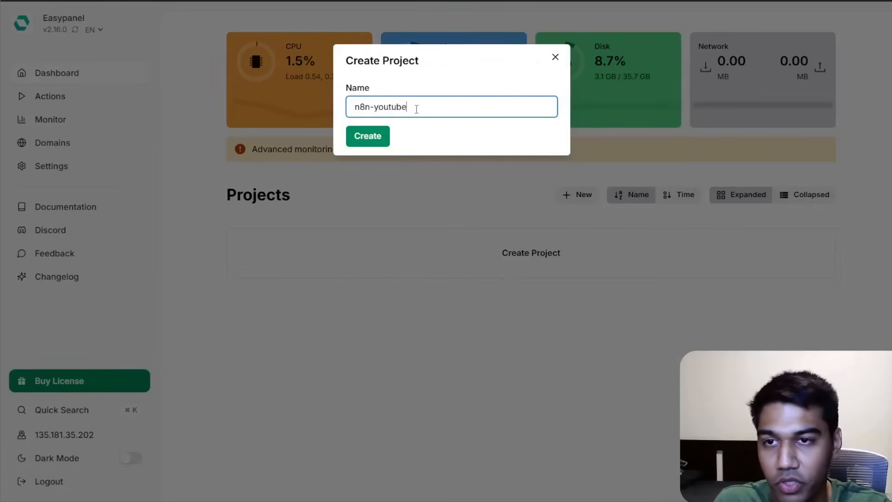
pyautogui.click(364, 139)
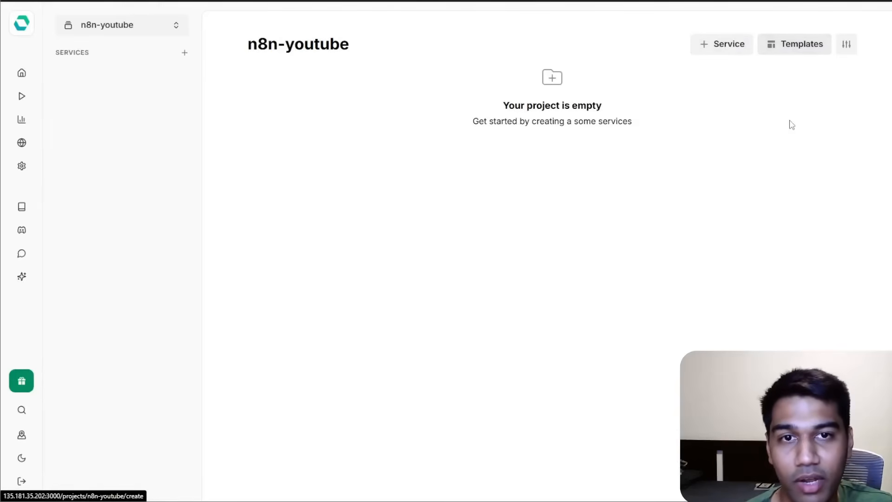
# Add a service to the project by searching the templates for n8n and choosing it.
pyautogui.click(716, 45)
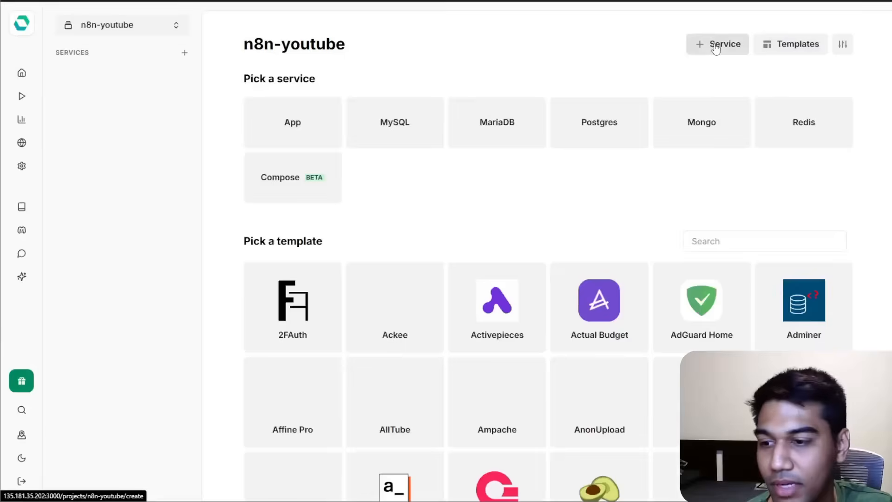
pyautogui.click(755, 241)
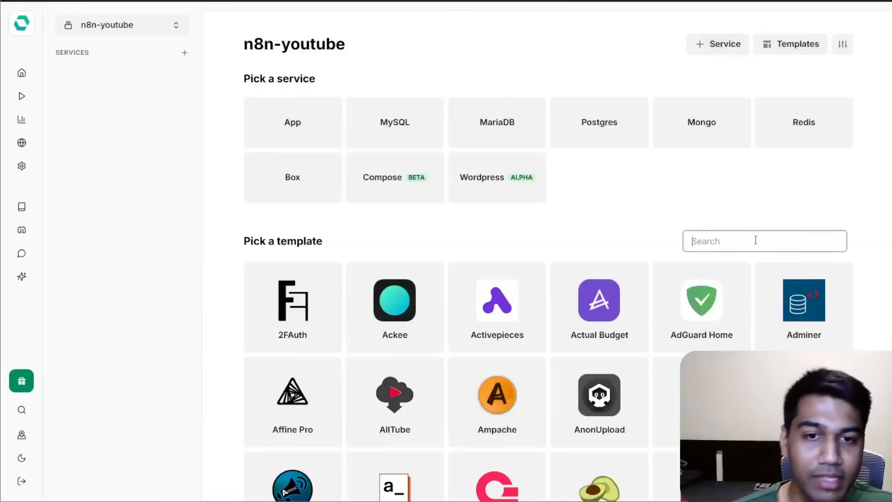
pyautogui.write('n8n')
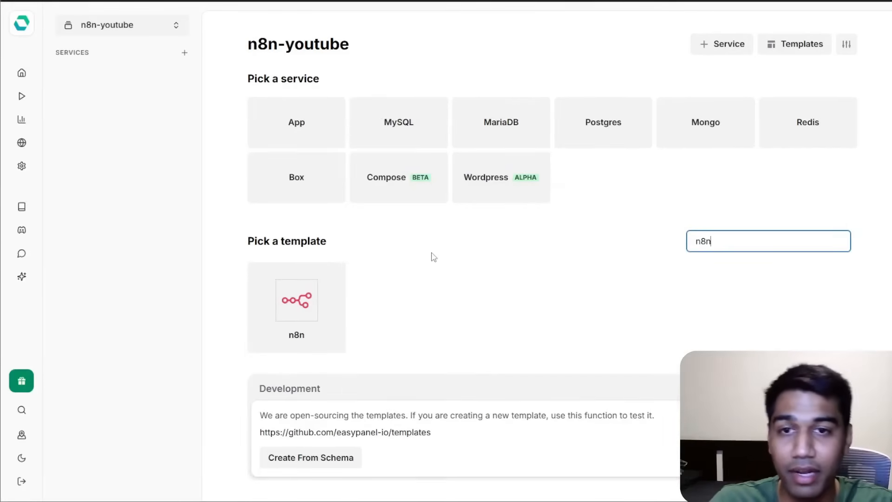
pyautogui.click(305, 309)
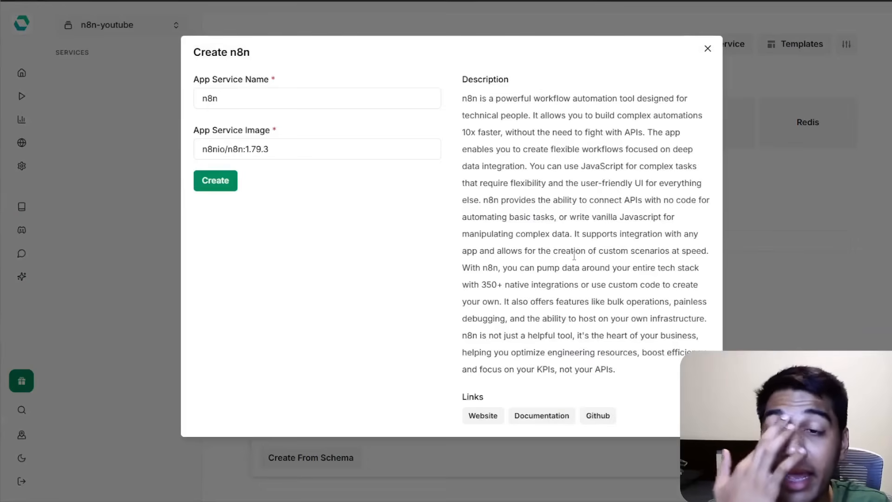
# Set the n8n app service image to n8nio/n8n:latest and create the service.
pyautogui.doubleClick(248, 148)
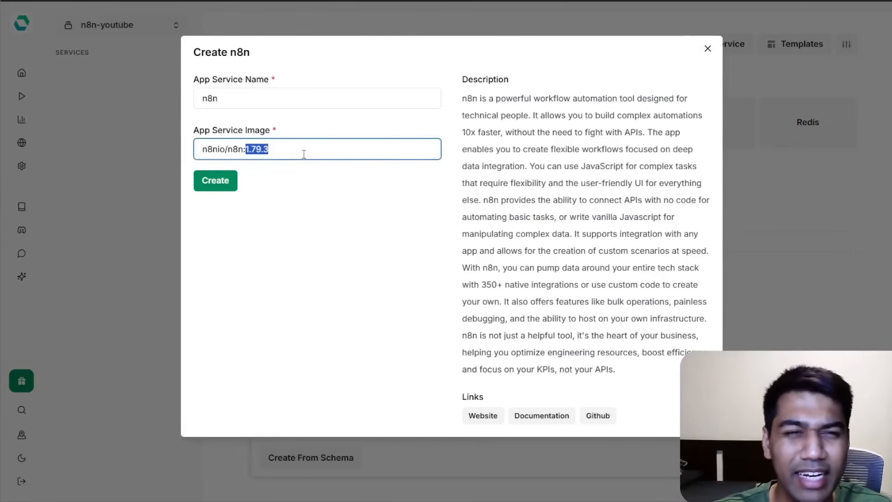
pyautogui.write('lasted')
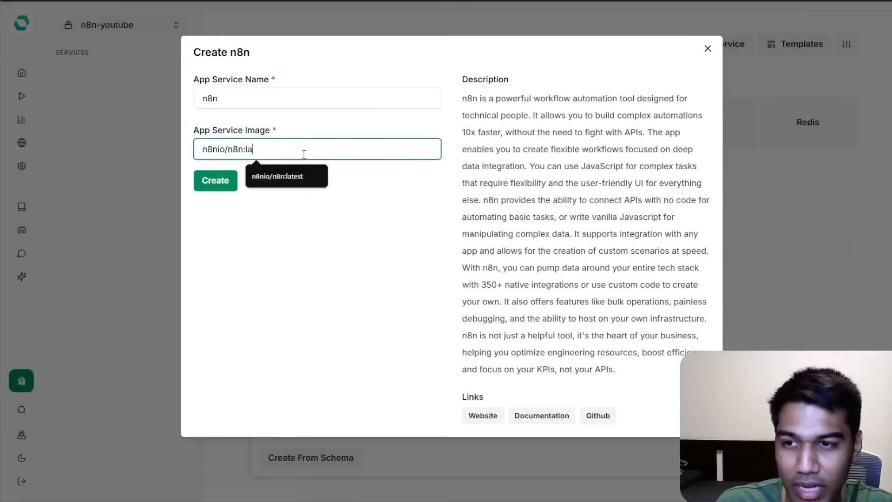
pyautogui.press('BackSpace')
pyautogui.write('st')
pyautogui.click(320, 191)
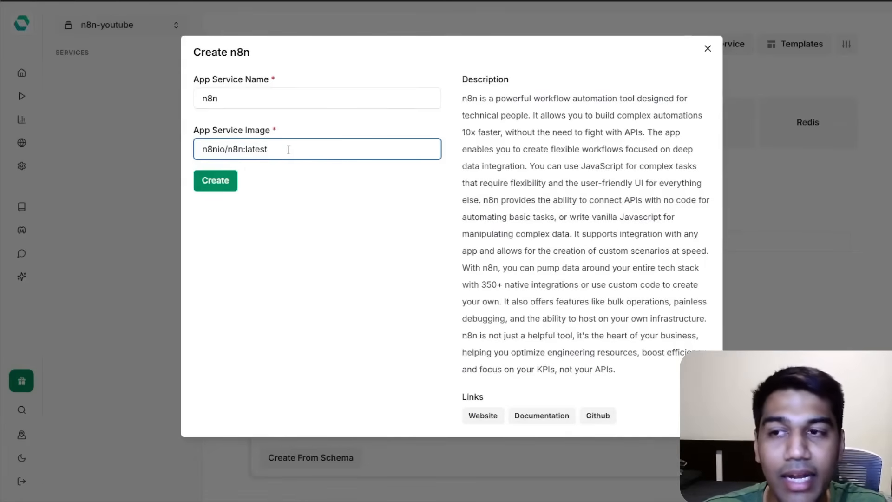
pyautogui.click(227, 183)
pyautogui.click(479, 122)
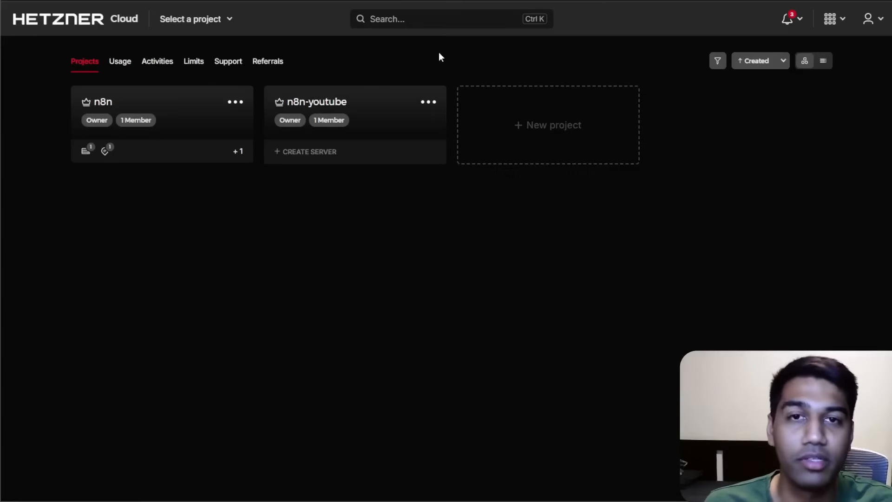
# Open the n8n-yt-test server's Rescale options in the n8n-youtube project and review the available server plans.
pyautogui.click(432, 104)
pyautogui.click(316, 104)
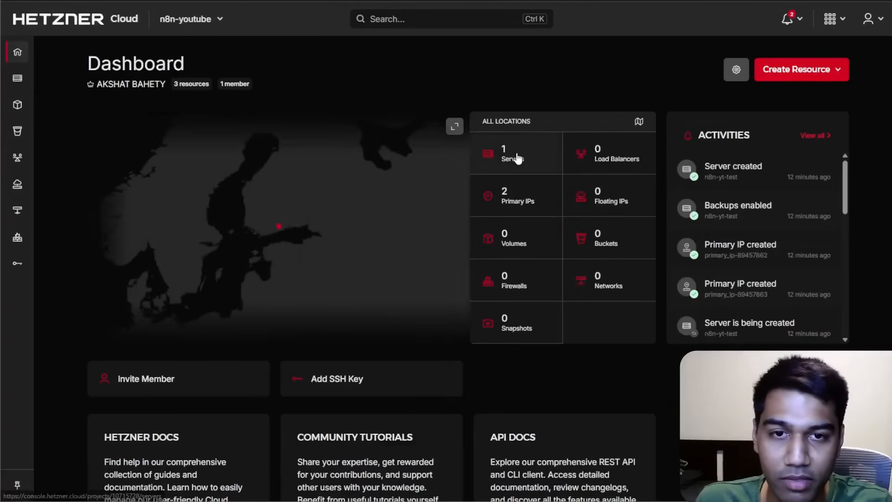
pyautogui.click(516, 155)
pyautogui.click(824, 141)
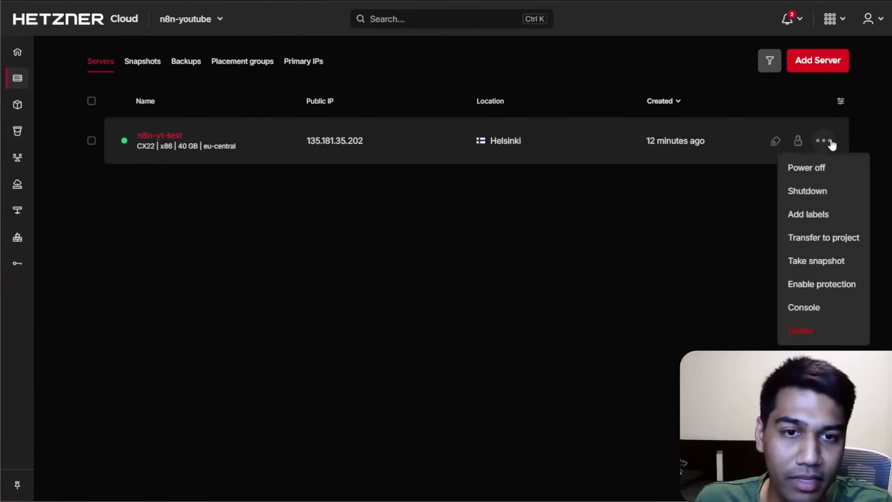
pyautogui.click(753, 142)
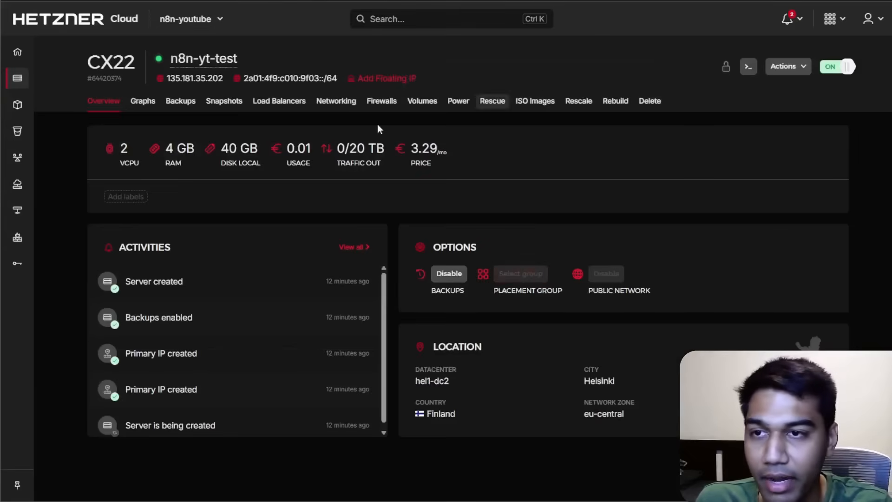
pyautogui.click(578, 101)
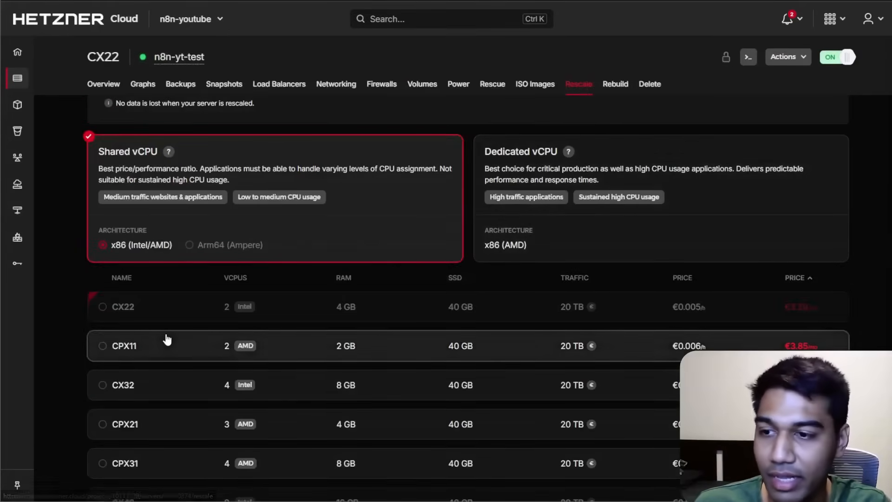
pyautogui.scroll(-1, 515, 291)
pyautogui.scroll(-4, 521, 372)
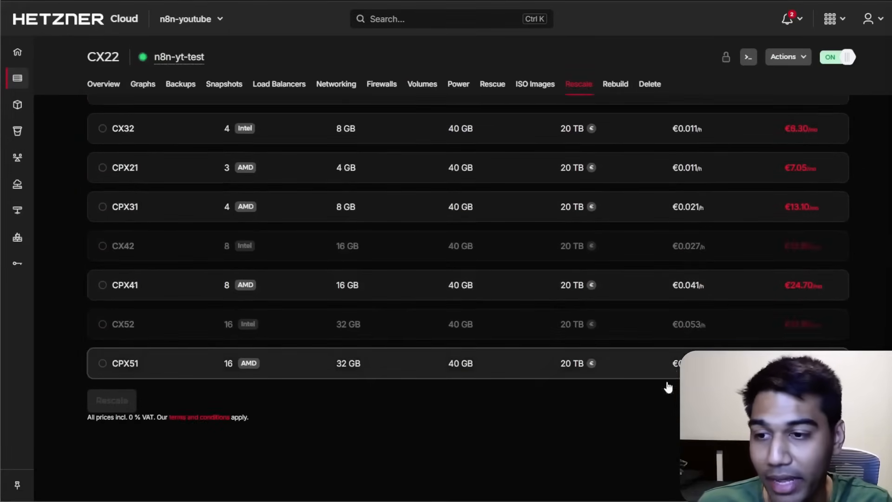
pyautogui.moveTo(241, 366)
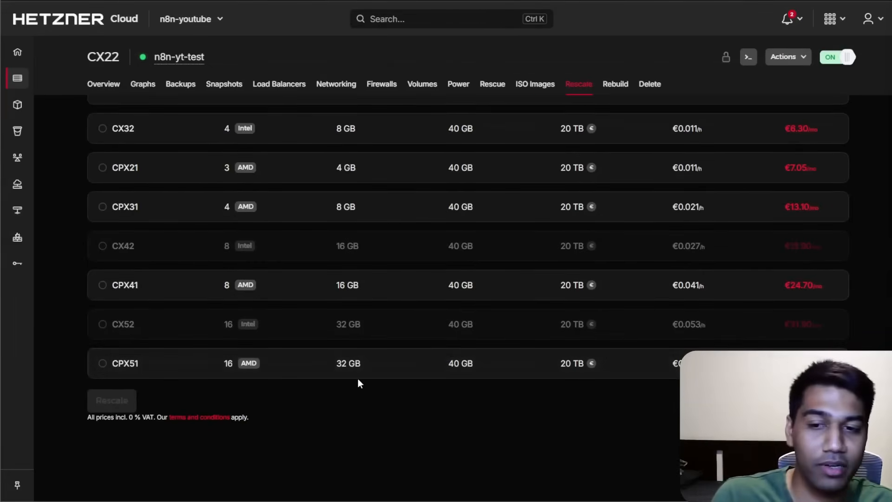
pyautogui.scroll(6, 367, 367)
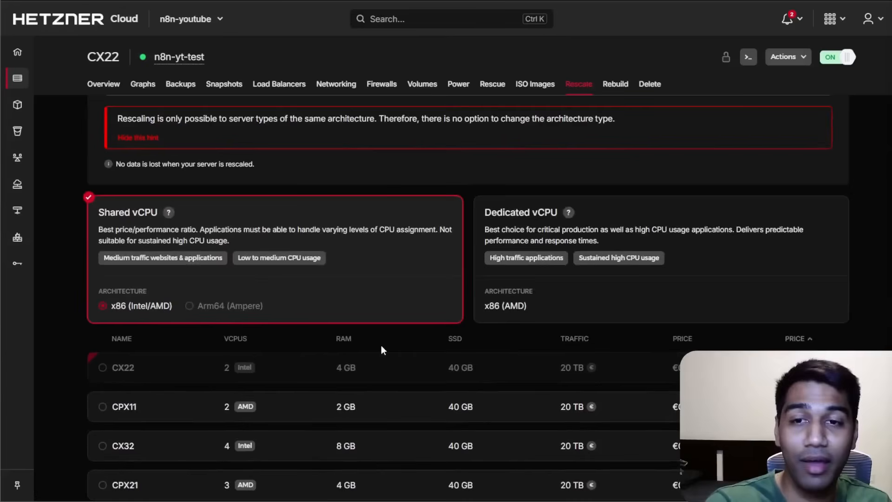
# Switch to the Dedicated vCPU category and compare the server plans available for rescaling.
pyautogui.click(572, 229)
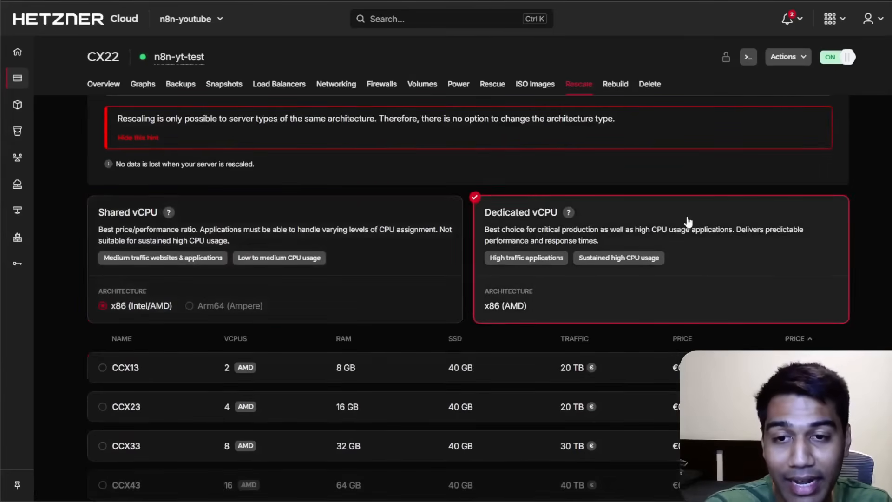
pyautogui.scroll(-3, 688, 223)
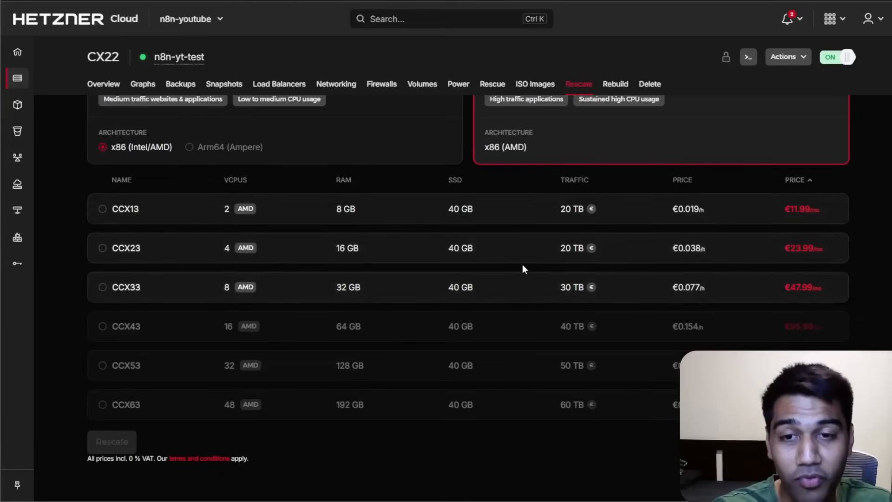
pyautogui.scroll(4, 522, 264)
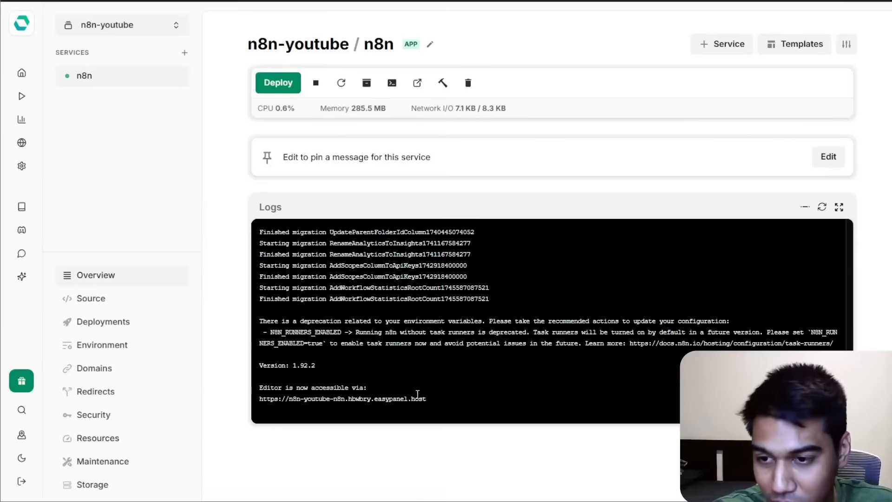
# Select the n8n editor URL in the service logs and open the deployed n8n instance.
pyautogui.moveTo(428, 401); pyautogui.dragTo(260, 396)
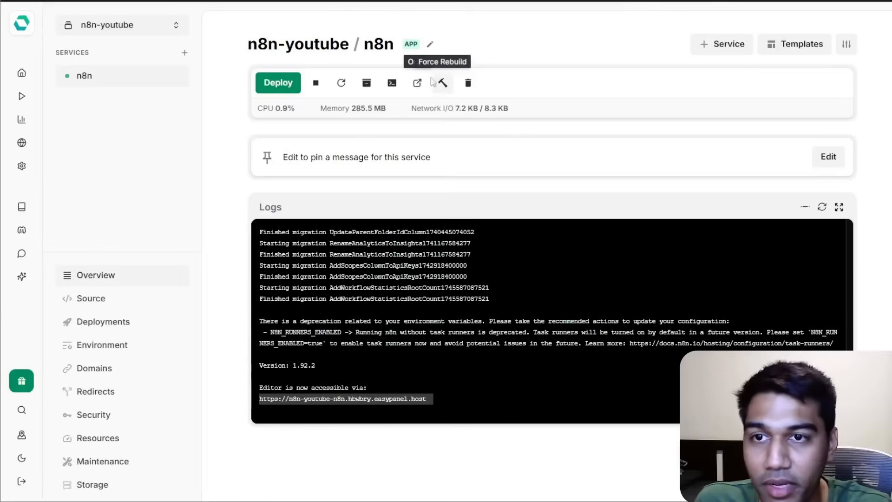
pyautogui.click(417, 83)
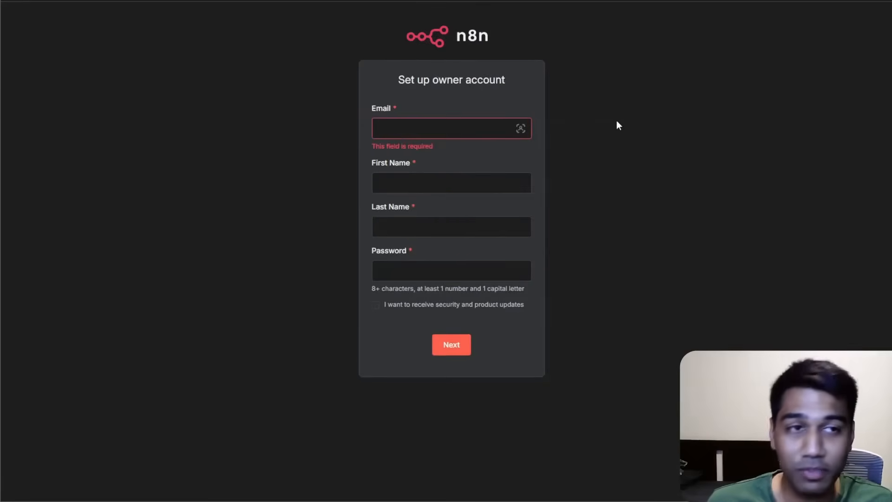
pyautogui.click(1, 92)
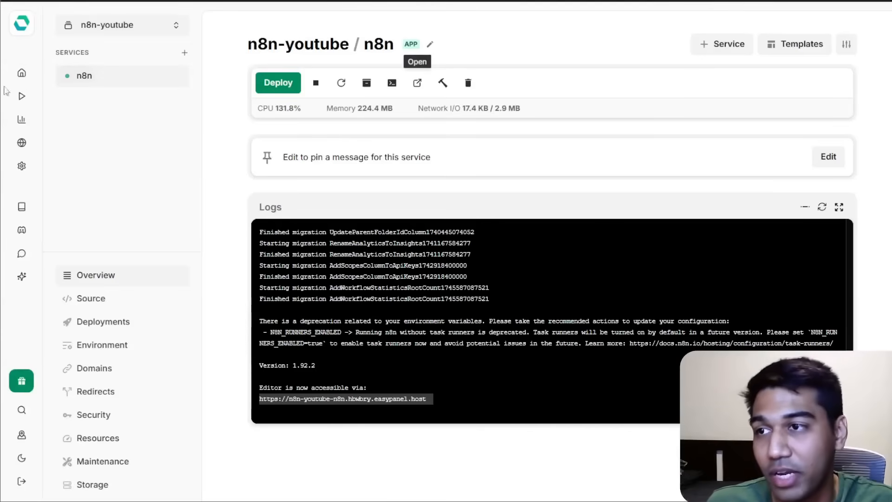
pyautogui.click(22, 75)
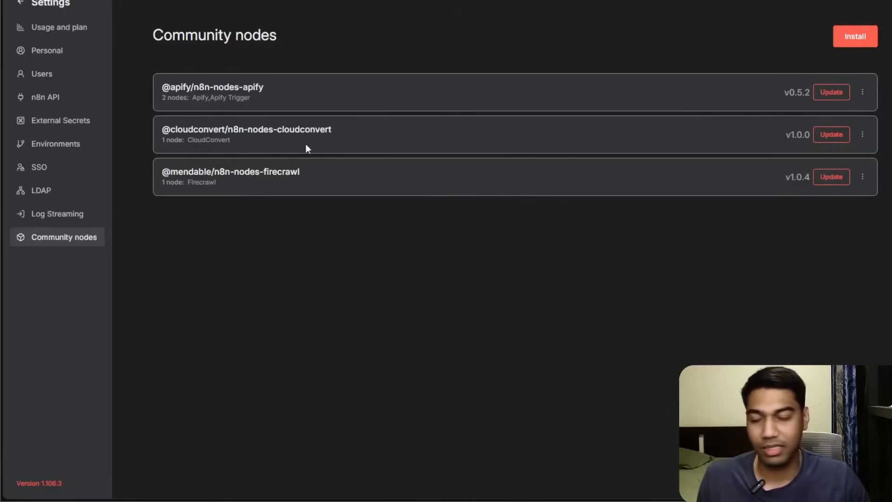
# Open the n8n settings and review the installed community nodes list.
pyautogui.click(23, 5)
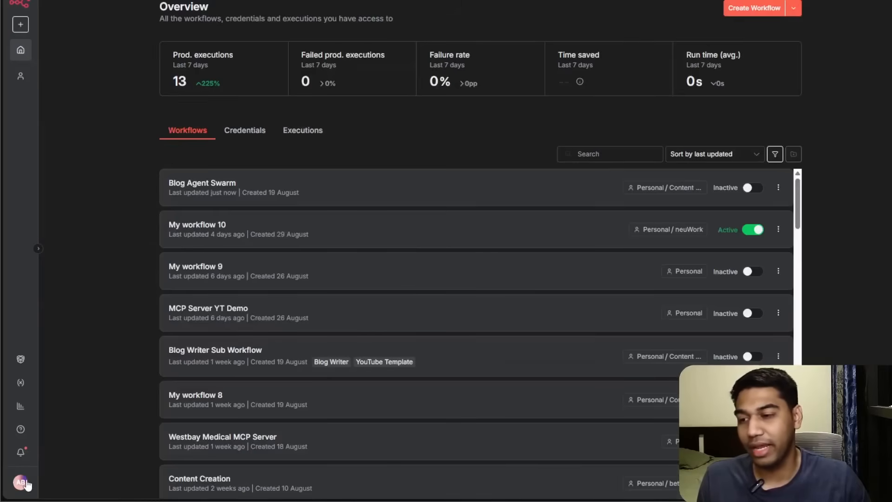
pyautogui.click(26, 483)
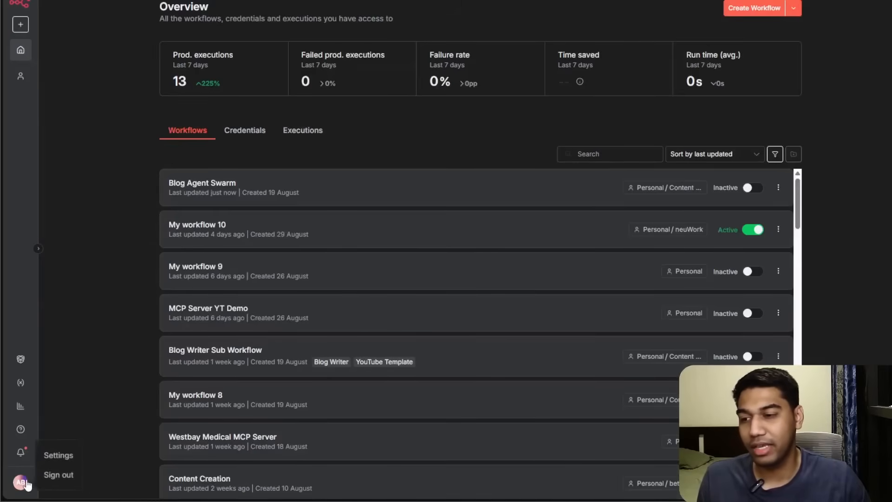
pyautogui.click(43, 455)
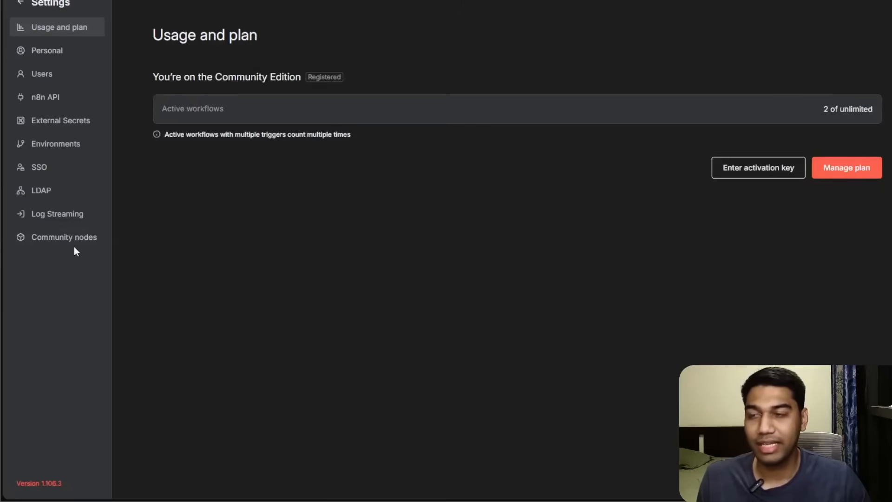
pyautogui.click(86, 251)
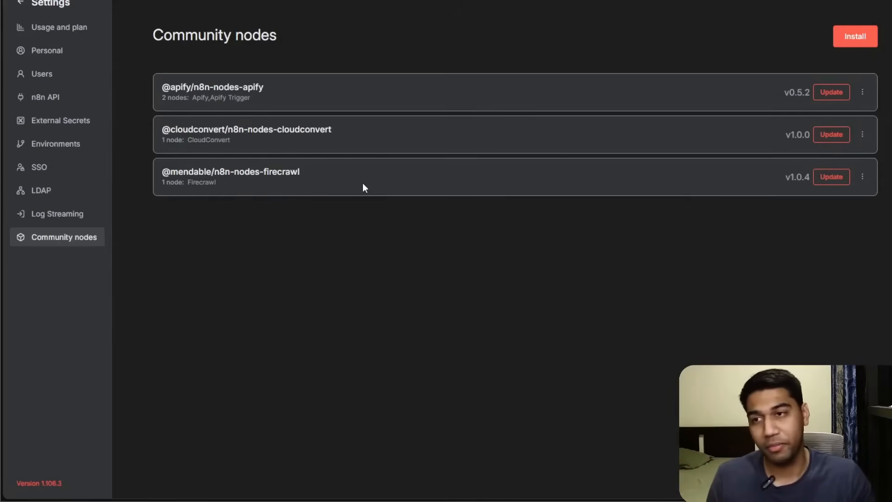
pyautogui.moveTo(320, 179); pyautogui.dragTo(283, 175)
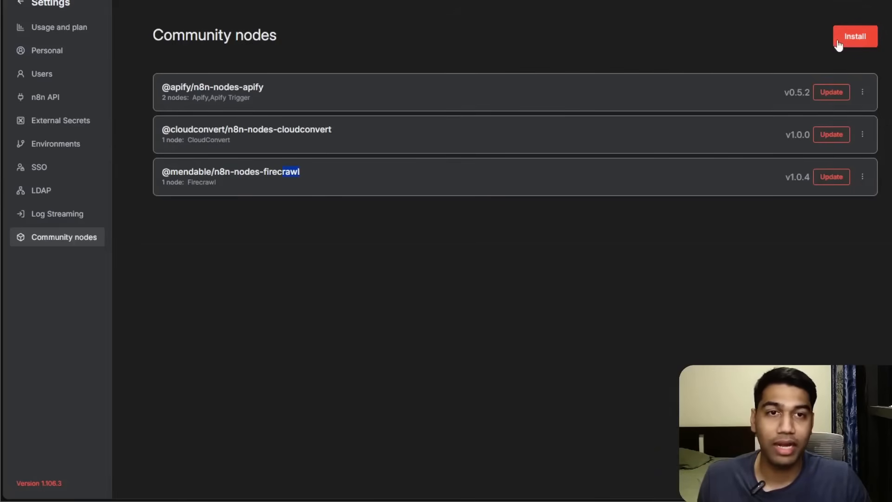
# Open the community node install dialog and browse the npm registry's n8n community node packages.
pyautogui.click(855, 36)
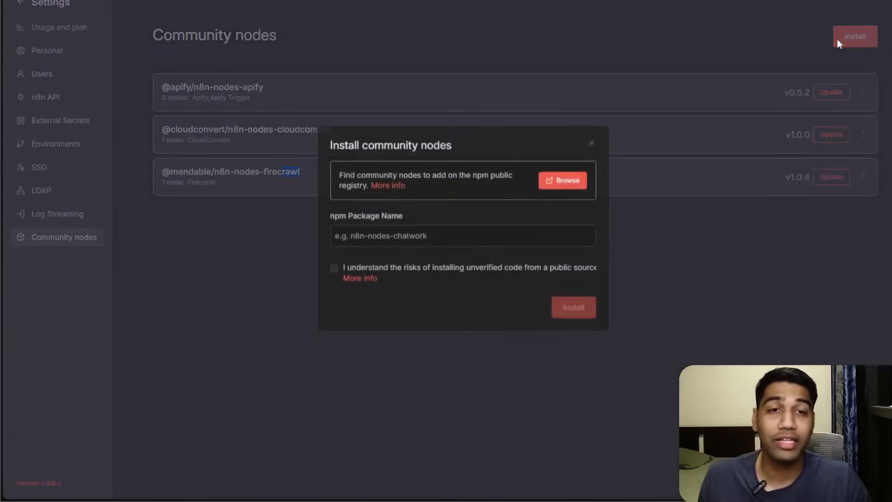
pyautogui.click(548, 185)
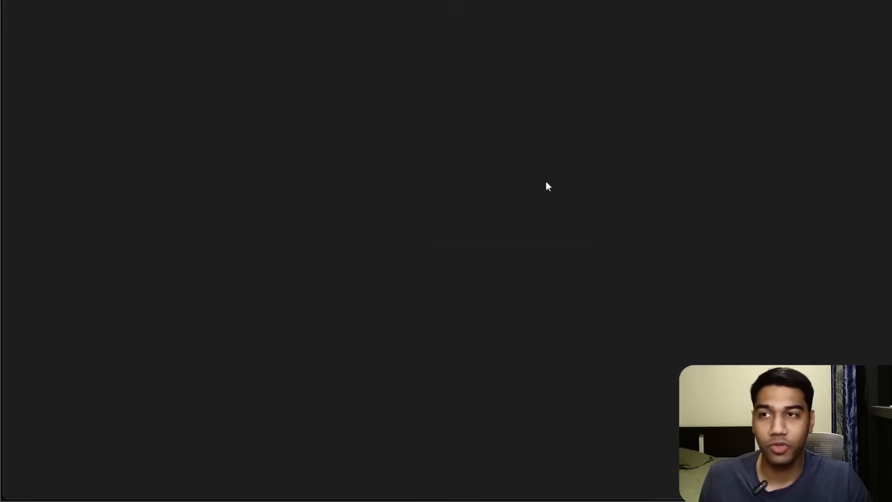
pyautogui.scroll(-4, 390, 113)
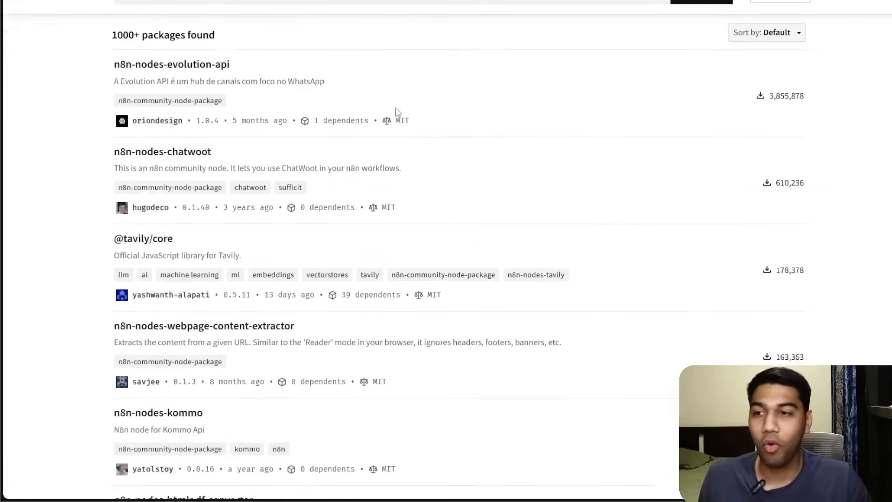
pyautogui.scroll(4, 420, 96)
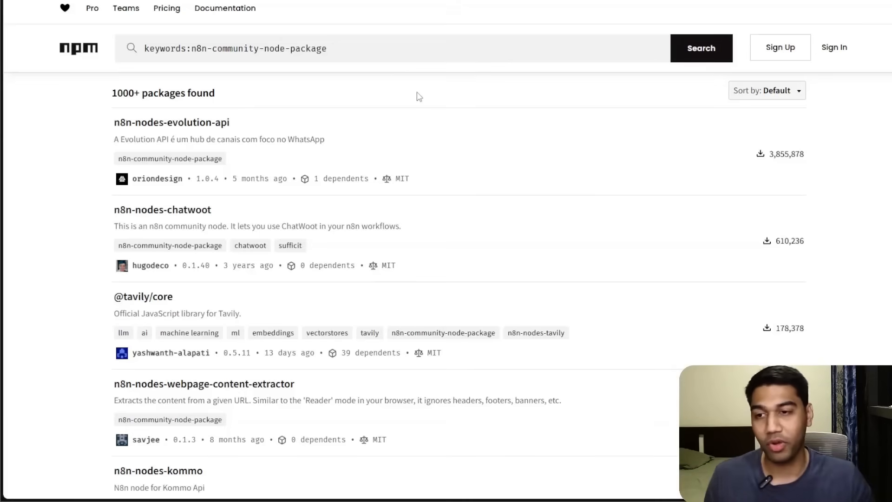
pyautogui.scroll(-3, 329, 162)
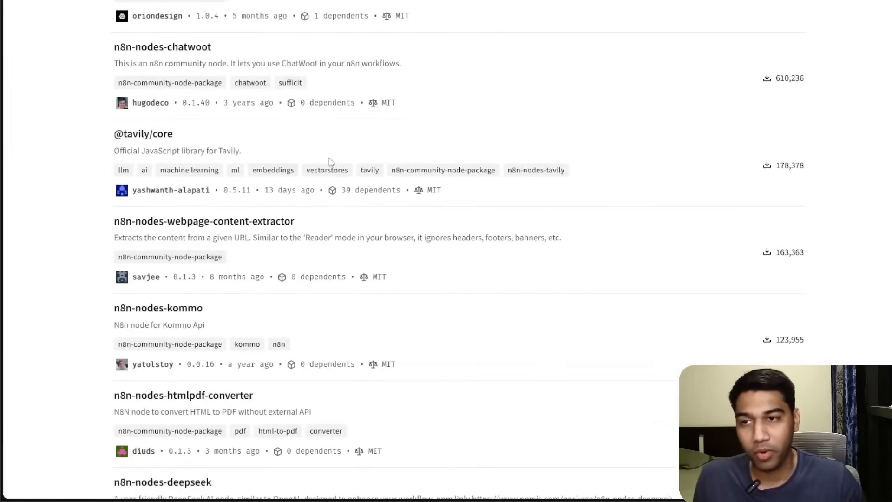
pyautogui.scroll(-9, 329, 162)
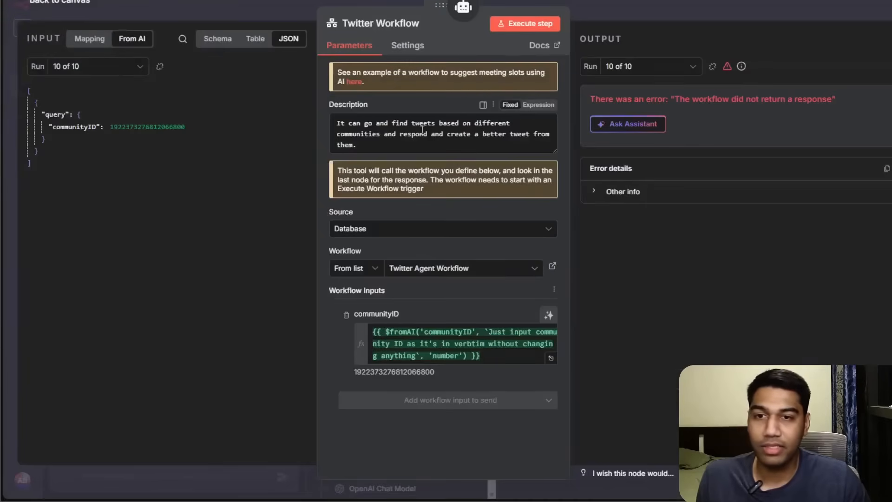
# Examine the Agent Swarm workflow's agent and tool nodes along with its execution logs.
pyautogui.click(656, 11)
pyautogui.moveTo(540, 91); pyautogui.dragTo(307, 64)
pyautogui.click(202, 168)
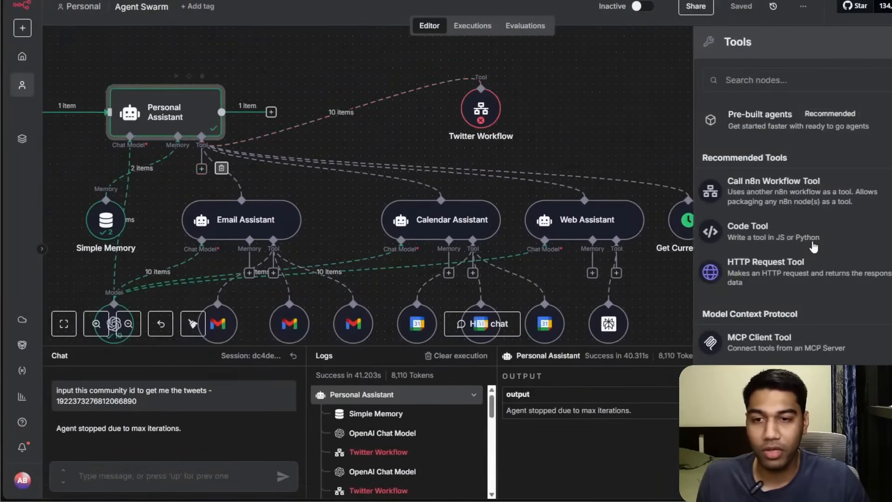
pyautogui.click(585, 124)
pyautogui.moveTo(585, 124); pyautogui.dragTo(556, 40)
pyautogui.moveTo(645, 232); pyautogui.dragTo(731, 157)
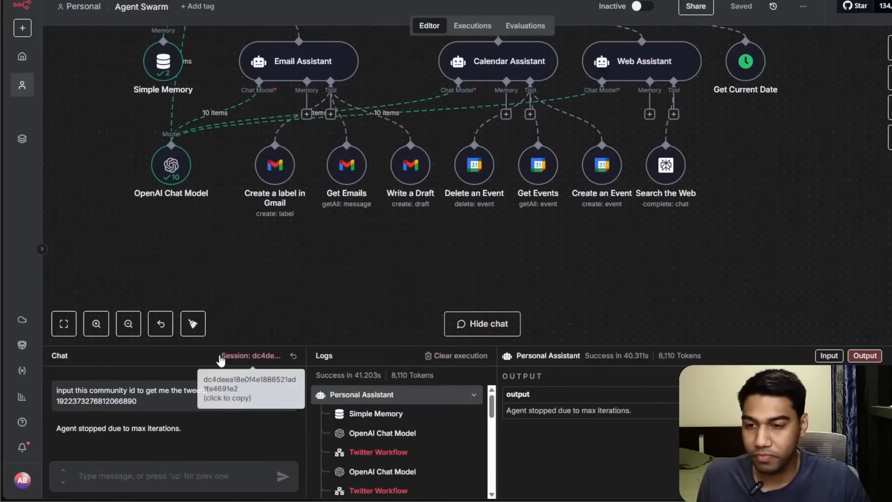
pyautogui.scroll(-3, 390, 448)
pyautogui.scroll(-5, 389, 448)
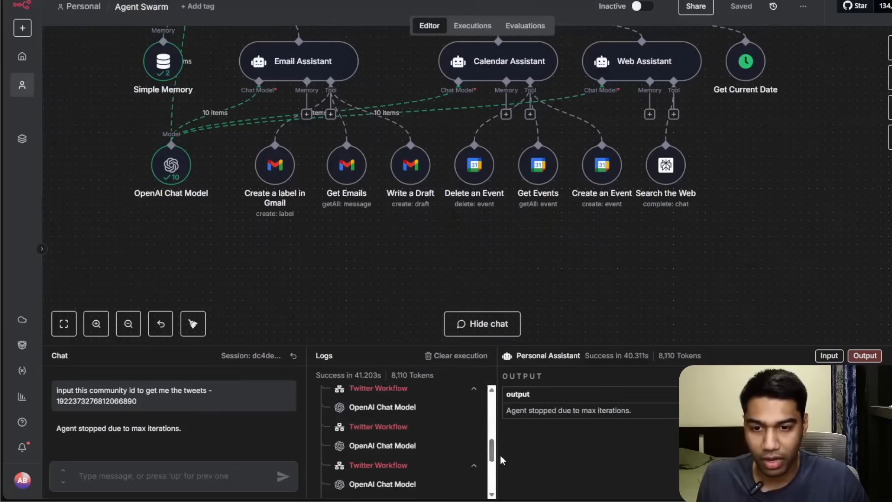
pyautogui.moveTo(492, 454); pyautogui.dragTo(493, 483)
pyautogui.moveTo(590, 265); pyautogui.dragTo(554, 316)
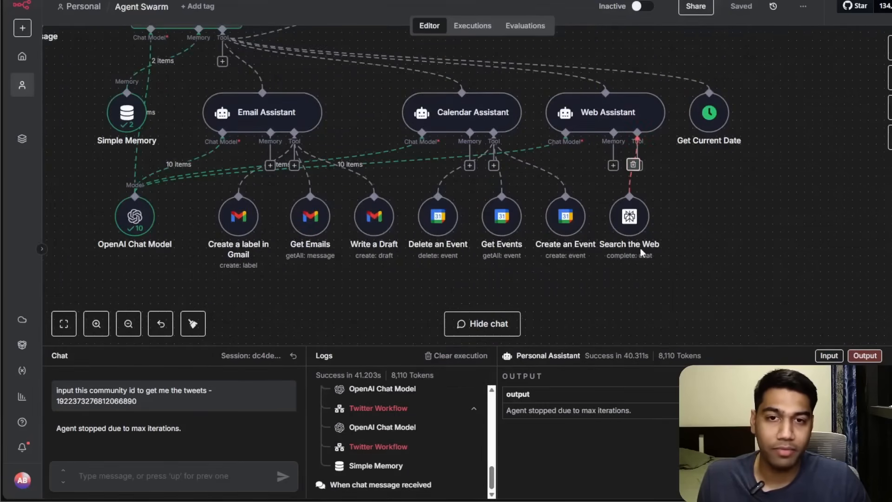
# Move the Search the Web node aside and search the Web Assistant's tool list for firecraw.
pyautogui.moveTo(638, 229); pyautogui.dragTo(741, 213)
pyautogui.click(637, 166)
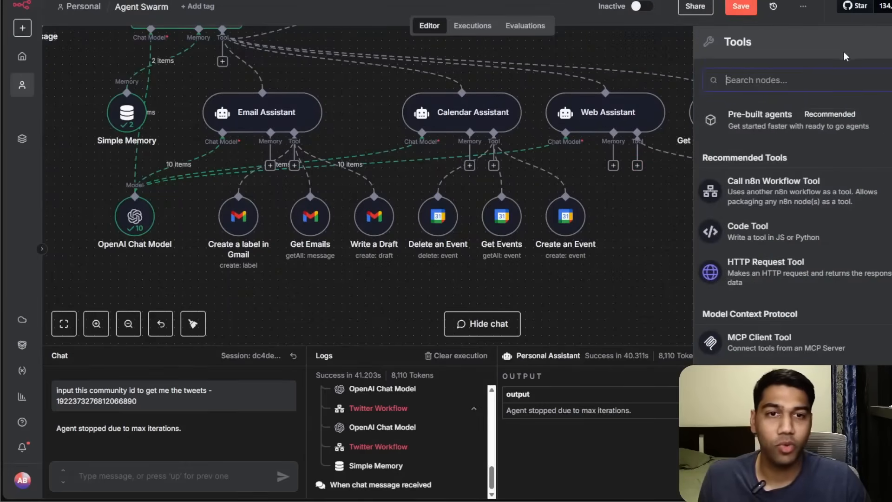
pyautogui.write('fire')
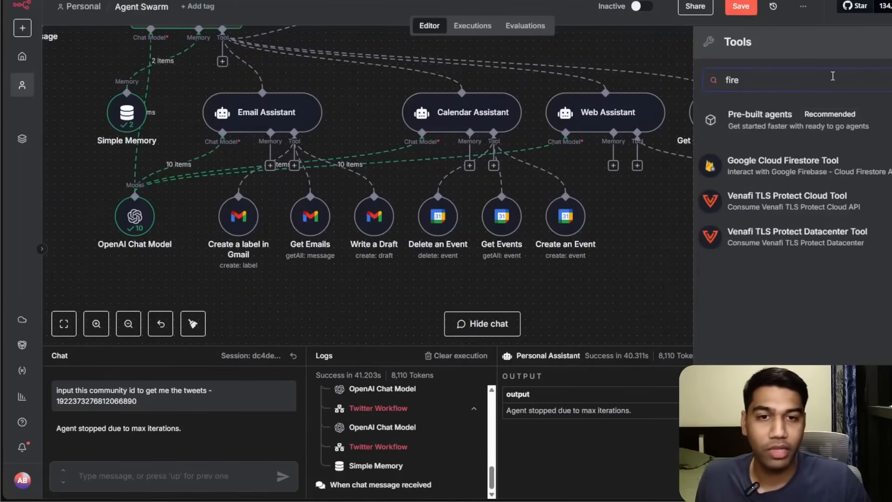
pyautogui.write('craw')
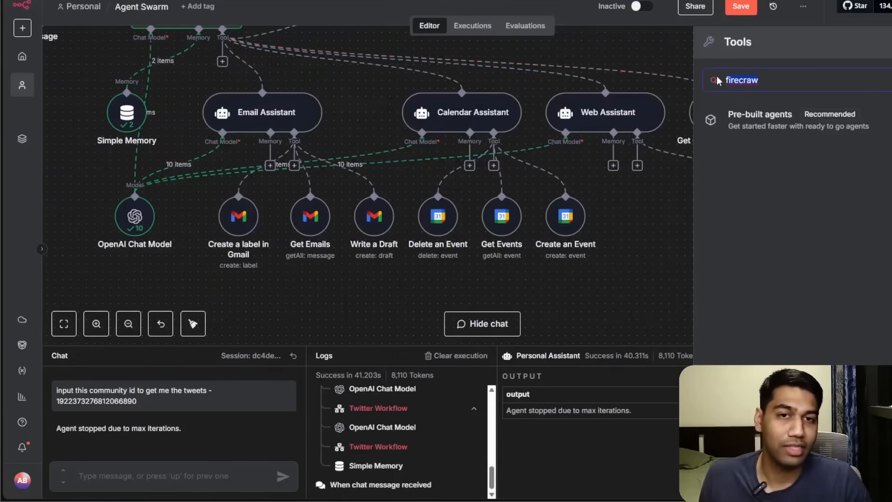
pyautogui.press('BackSpace')
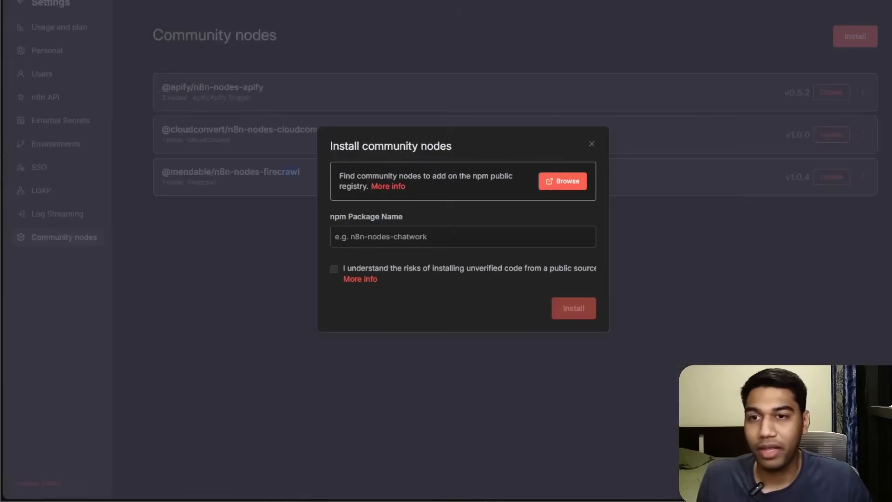
# Return to the community nodes list, select the Firecrawl package name, and go back to the overview.
pyautogui.click(550, 48)
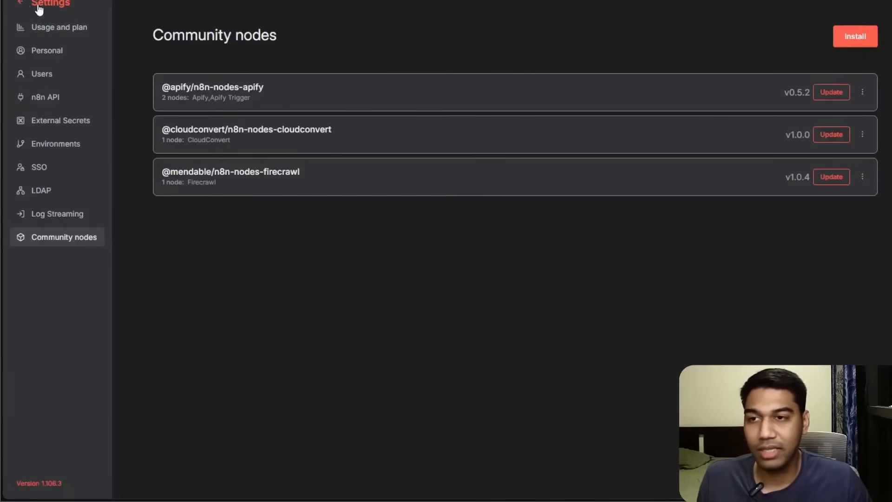
pyautogui.doubleClick(265, 175)
pyautogui.click(35, 4)
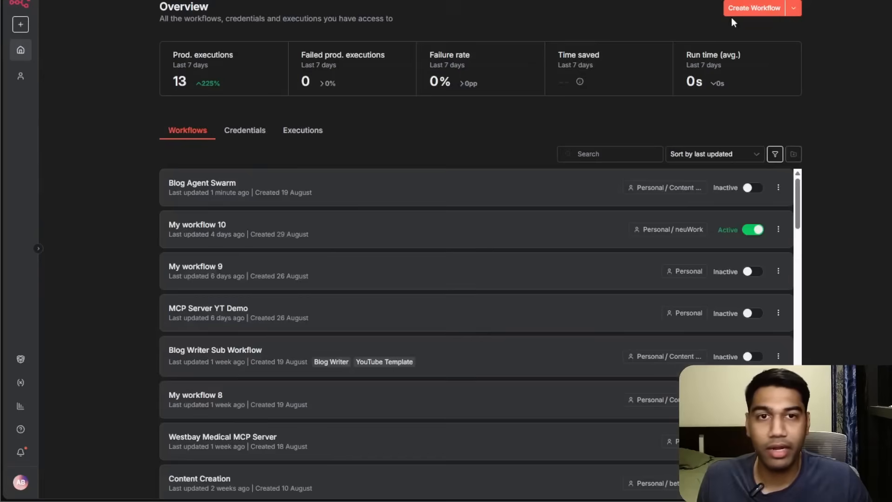
# Create a new workflow, search its first-step nodes for fire, and open the Firecrawl node details.
pyautogui.click(739, 10)
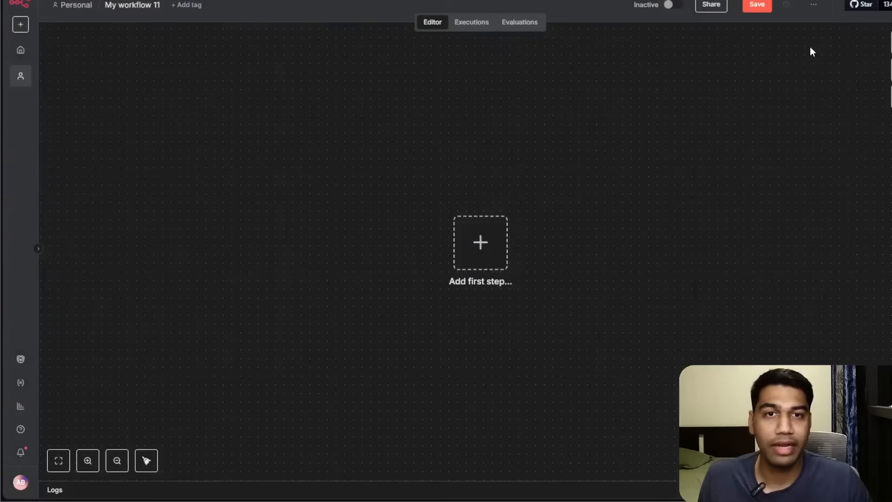
pyautogui.click(889, 47)
pyautogui.write('fire')
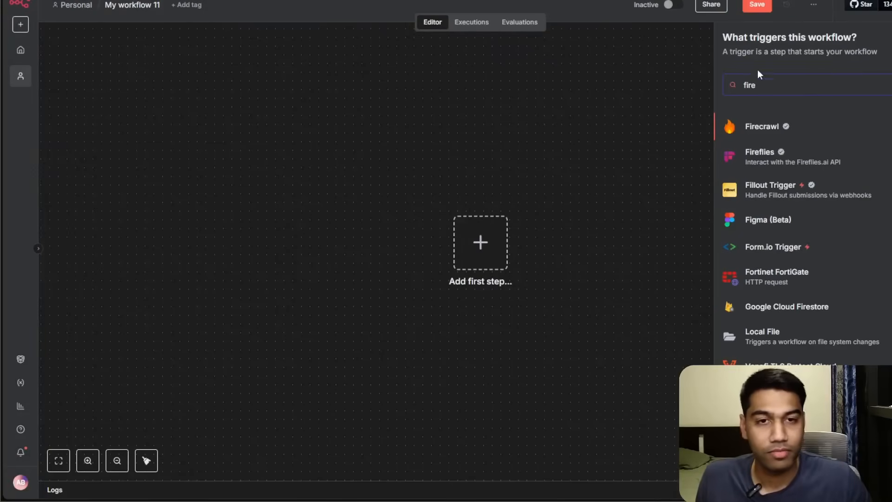
pyautogui.click(768, 126)
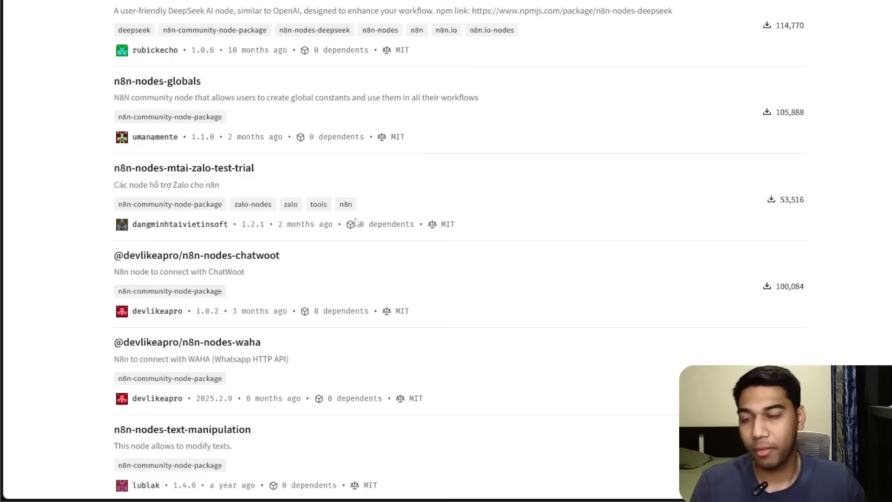
# Scroll the npm package list to the ElevenLabs node and search the agent's tool list for eleve.
pyautogui.scroll(-4, 355, 223)
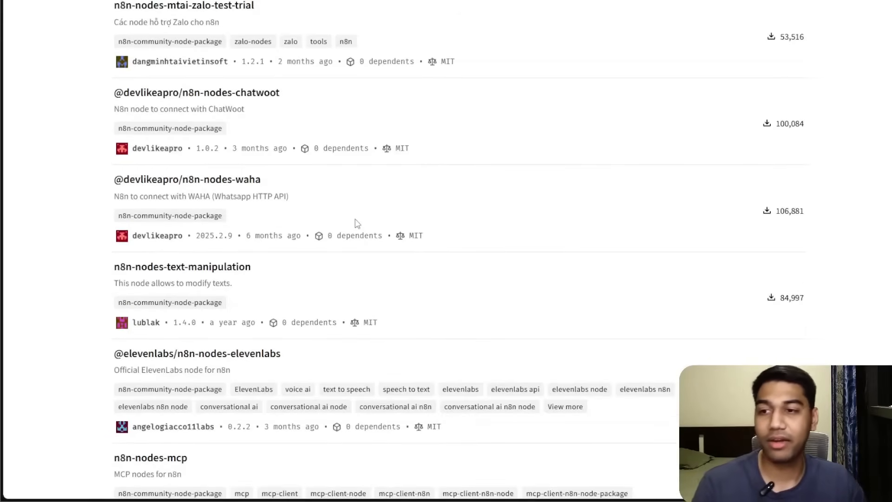
pyautogui.scroll(-2, 357, 223)
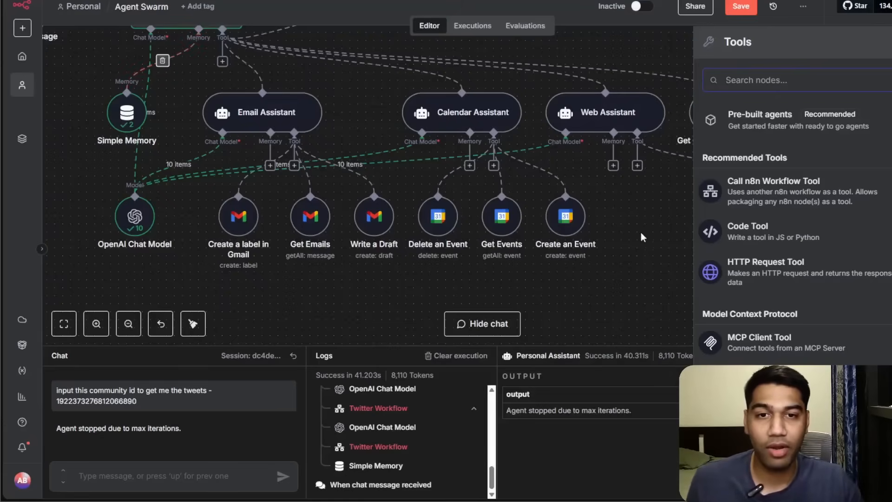
pyautogui.write('eleve')
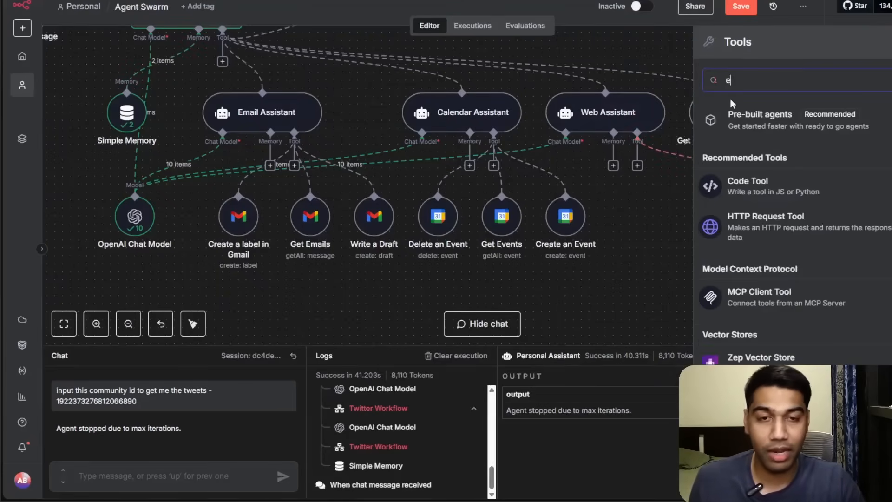
pyautogui.press('BackSpace')
pyautogui.press('BackSpace')
pyautogui.press('BackSpace')
pyautogui.press('BackSpace')
pyautogui.press('BackSpace')
pyautogui.press('BackSpace')
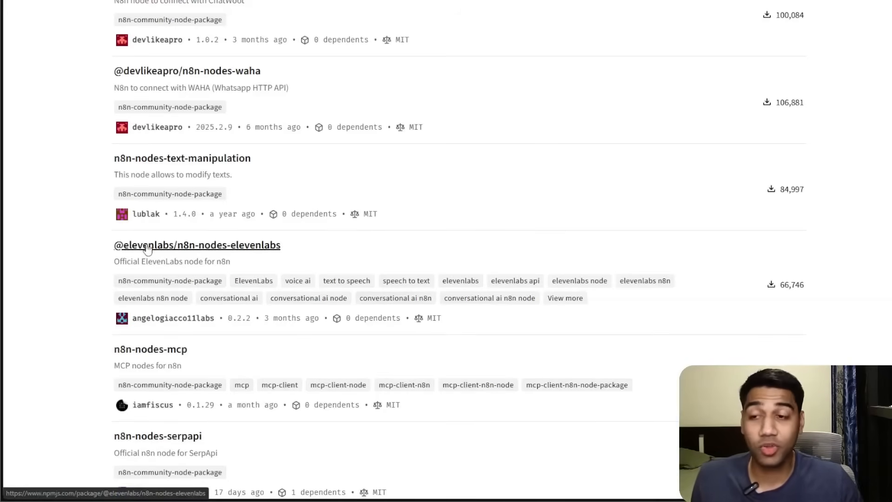
# Copy the ElevenLabs package name from npm and open the community node install dialog in n8n settings.
pyautogui.moveTo(111, 245); pyautogui.dragTo(289, 251)
pyautogui.hotkey('ctrl', 'c')
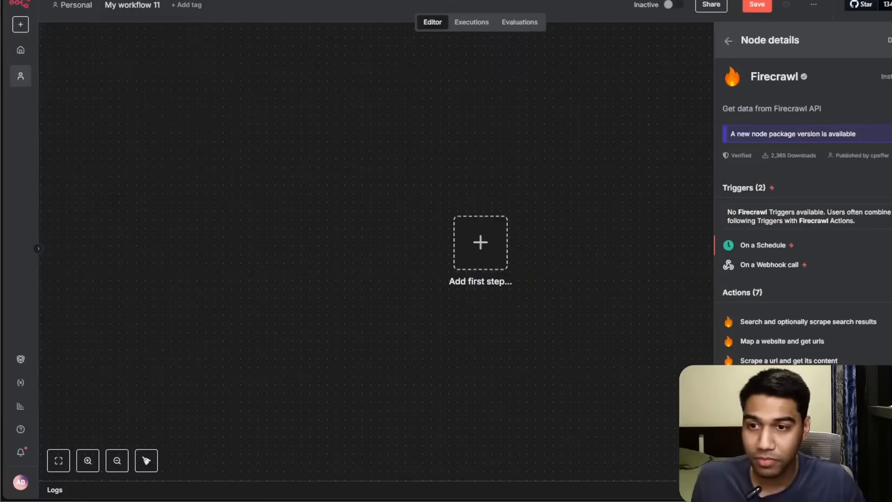
pyautogui.click(125, 164)
pyautogui.click(23, 488)
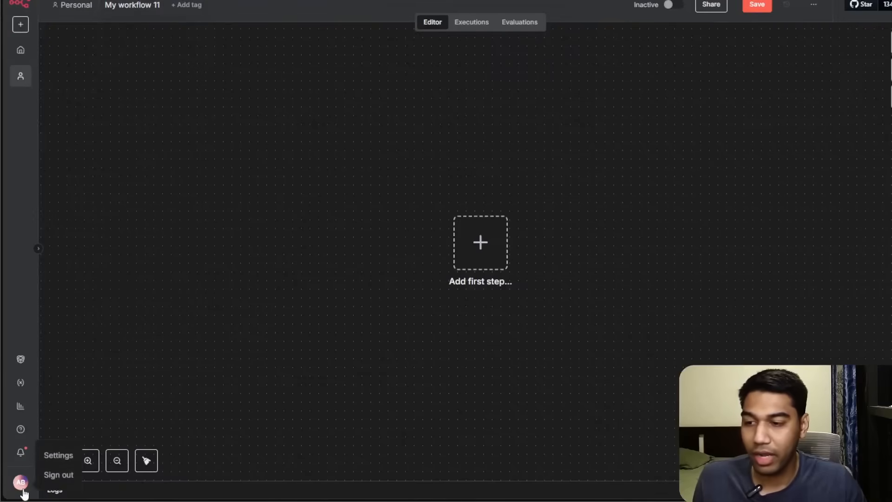
pyautogui.click(48, 459)
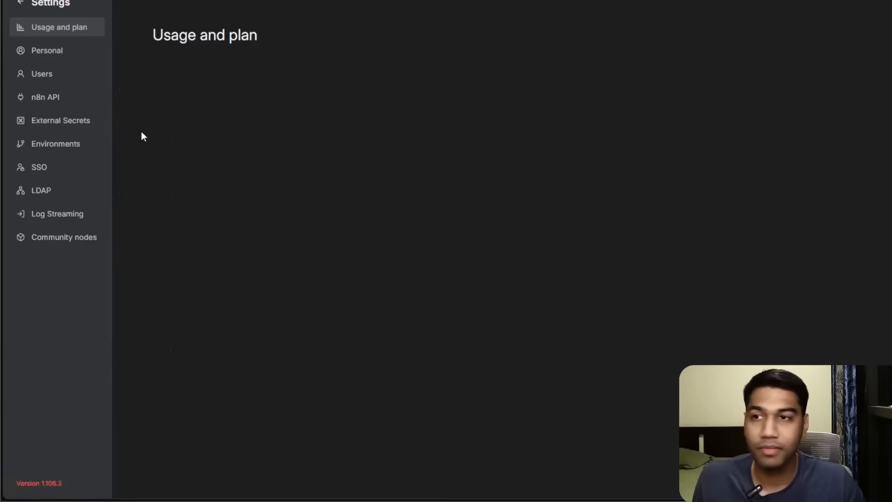
pyautogui.click(58, 235)
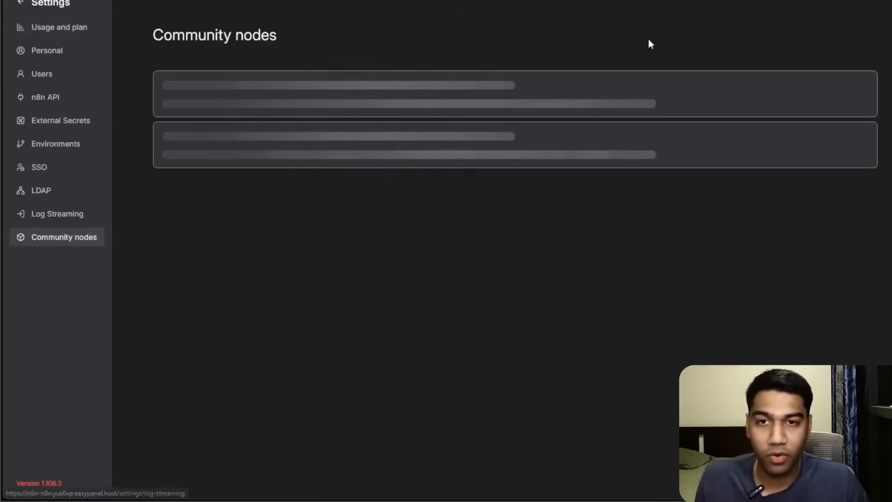
pyautogui.click(871, 43)
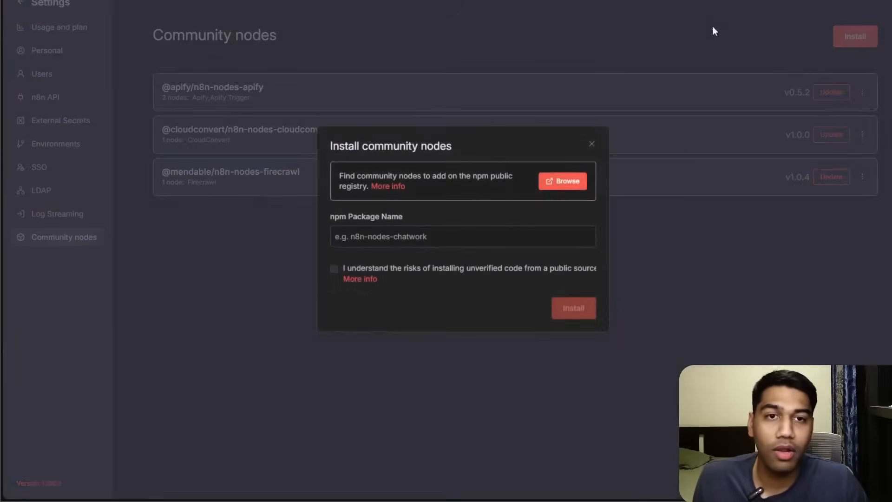
pyautogui.hotkey('ctrl', 'v')
pyautogui.hotkey('ctrl', 'a')
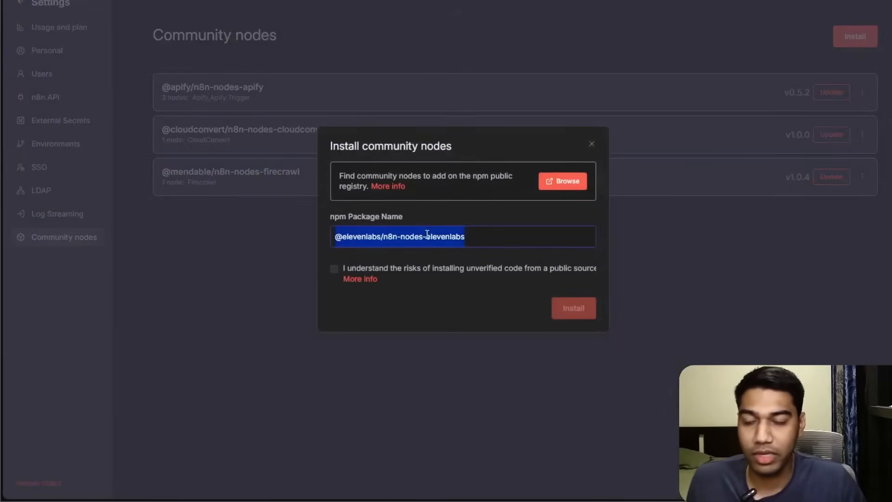
pyautogui.click(153, 1)
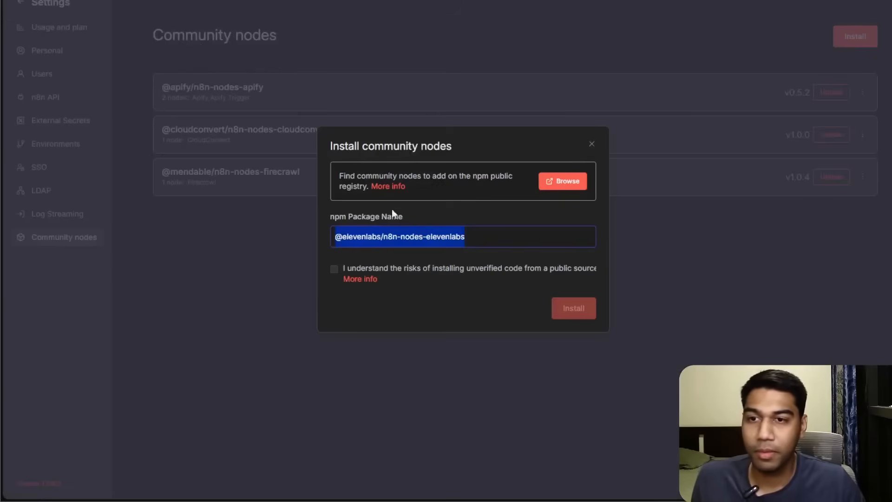
pyautogui.click(348, 271)
pyautogui.click(575, 308)
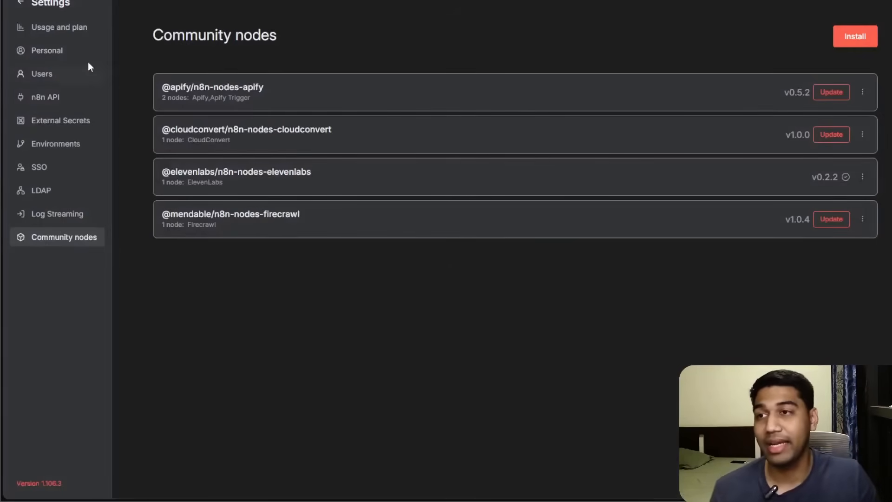
# In the new workflow, add a manual trigger followed by an ElevenLabs Convert text to speech node.
pyautogui.click(35, 4)
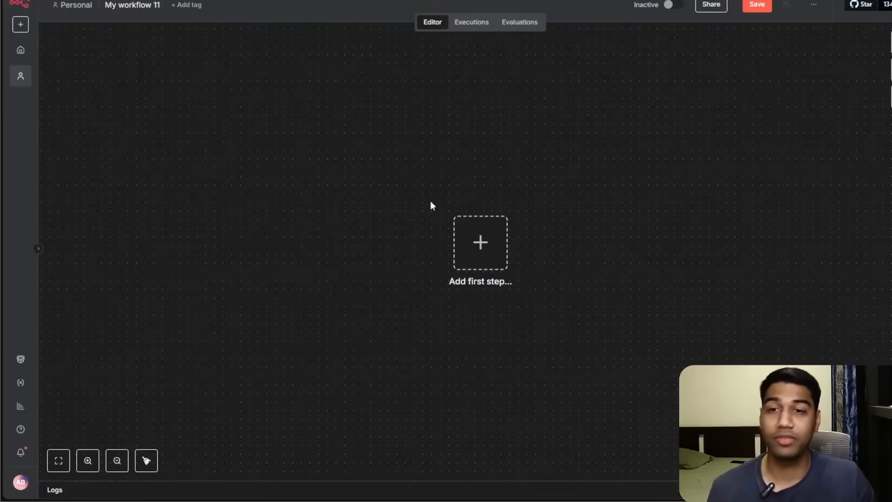
pyautogui.click(479, 243)
pyautogui.click(795, 146)
pyautogui.click(541, 250)
pyautogui.write('ele')
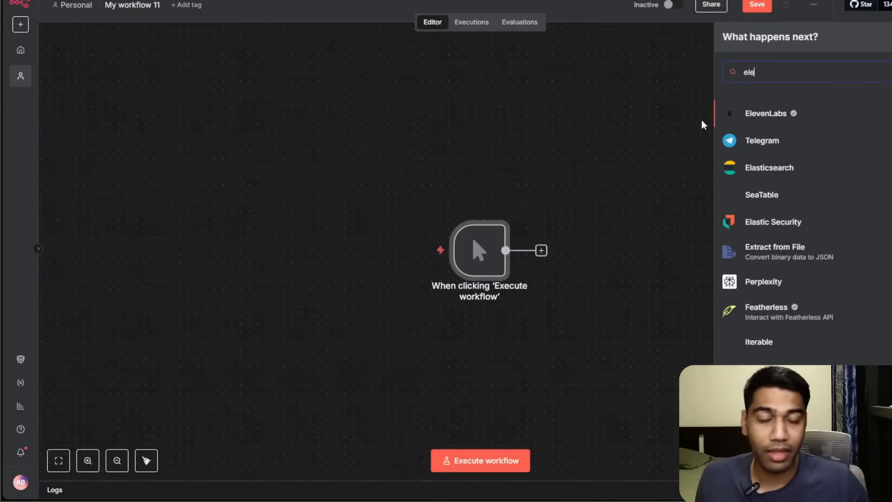
pyautogui.click(790, 110)
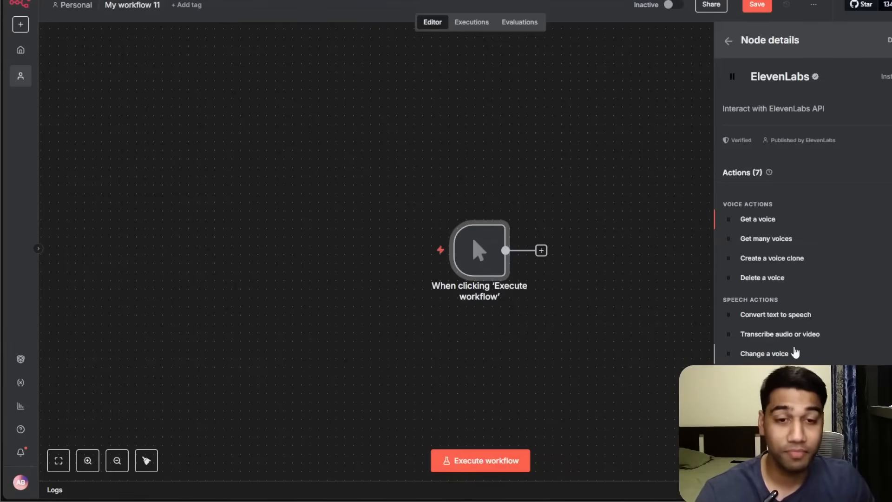
pyautogui.click(774, 315)
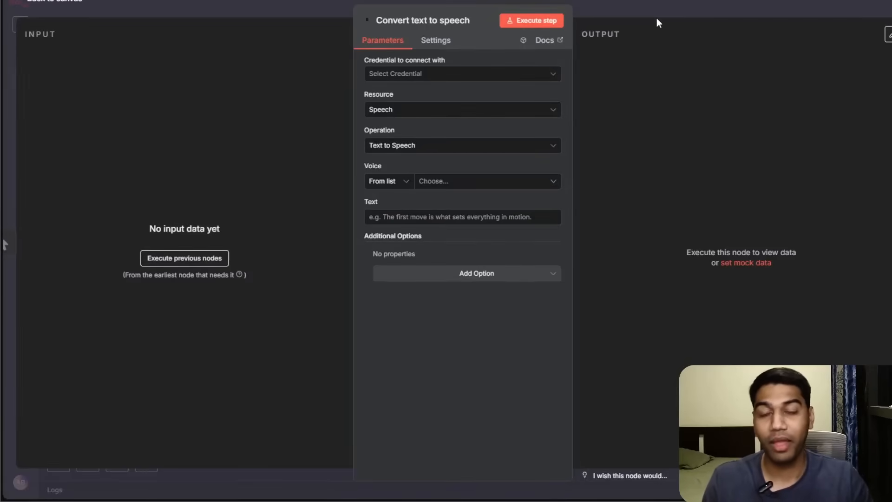
# Close the node settings and rearrange the trigger and ElevenLabs nodes on the canvas.
pyautogui.click(620, 4)
pyautogui.moveTo(478, 242); pyautogui.dragTo(365, 220)
pyautogui.moveTo(575, 247); pyautogui.dragTo(539, 210)
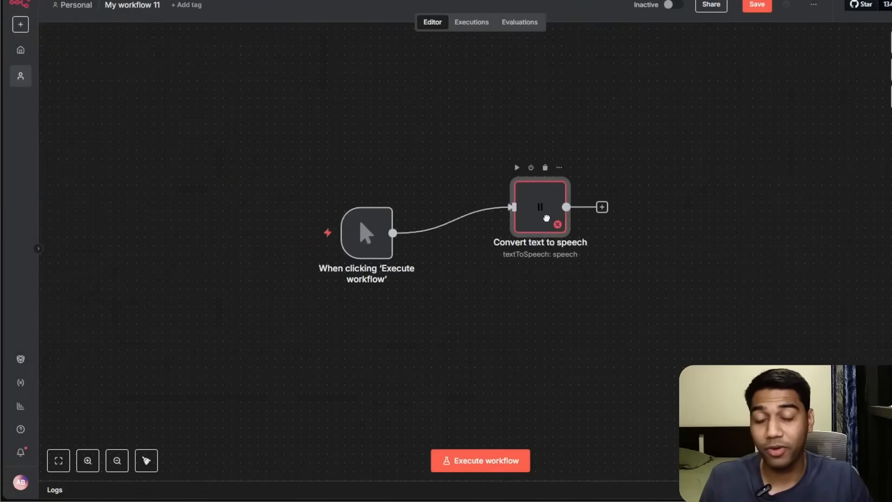
pyautogui.click(58, 460)
pyautogui.moveTo(371, 303)
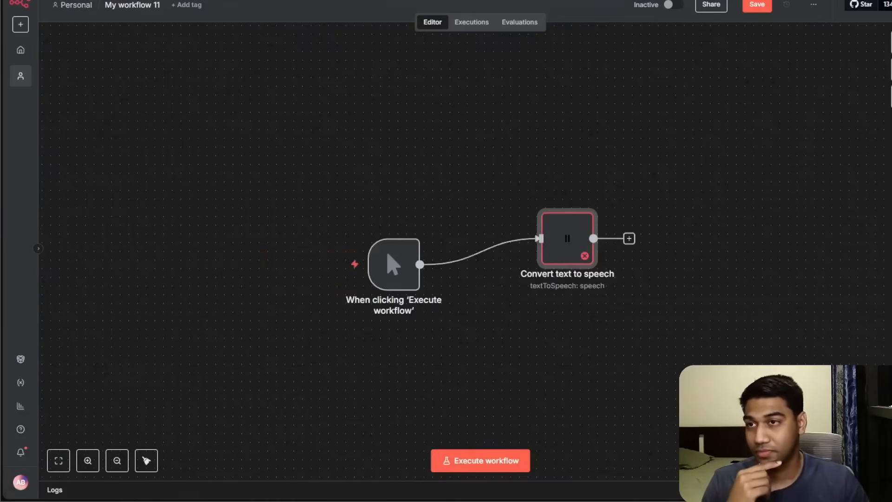
# Switch to the Agent Swarm workflow and reposition the MCP Server Trigger node.
pyautogui.click(93, 0)
pyautogui.moveTo(748, 324); pyautogui.dragTo(817, 255)
pyautogui.moveTo(795, 312)
pyautogui.mouseDown()
pyautogui.moveTo(801, 259)
pyautogui.moveTo(796, 303)
pyautogui.mouseUp()
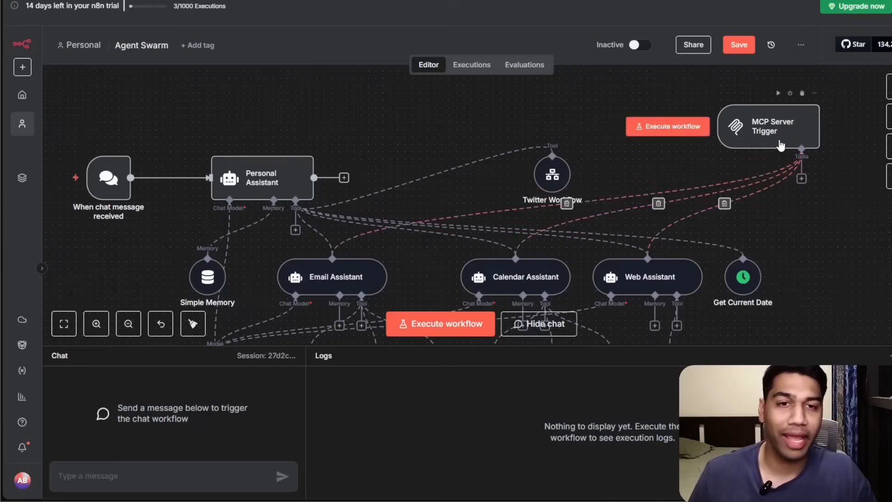
pyautogui.moveTo(756, 120)
pyautogui.mouseDown()
pyautogui.moveTo(756, 150)
pyautogui.moveTo(749, 121)
pyautogui.mouseUp()
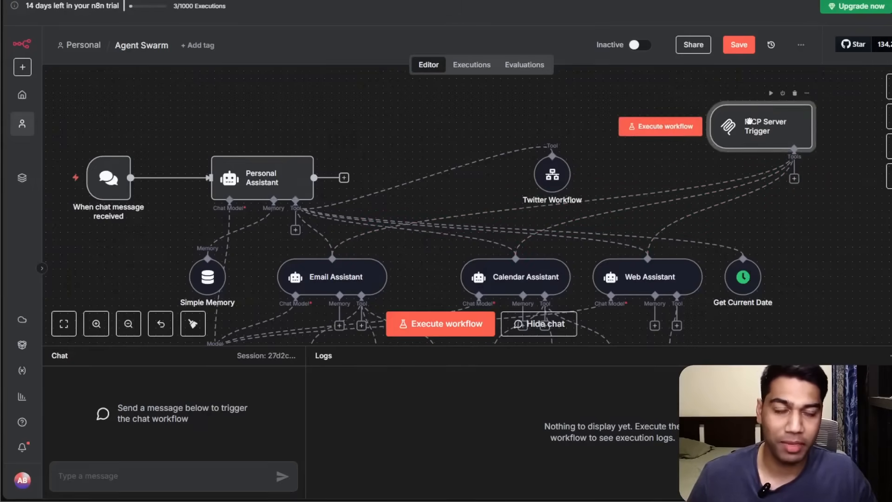
pyautogui.click(888, 87)
pyautogui.write('mcp tri')
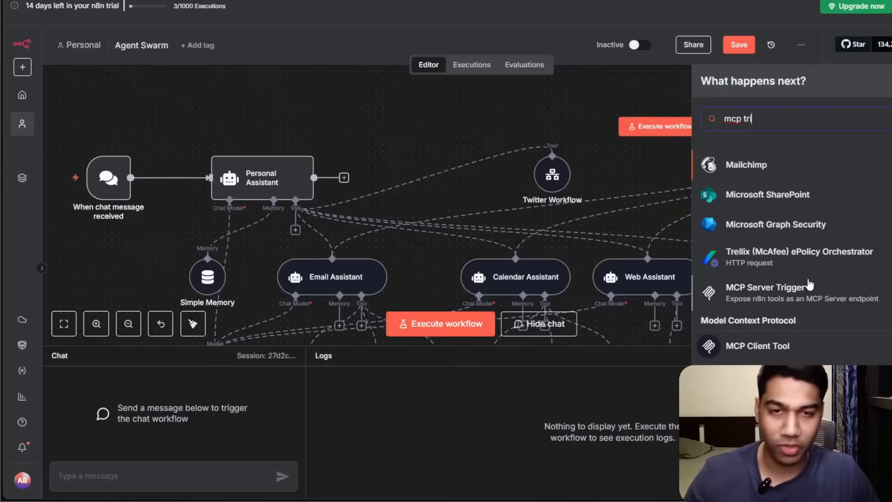
pyautogui.click(809, 284)
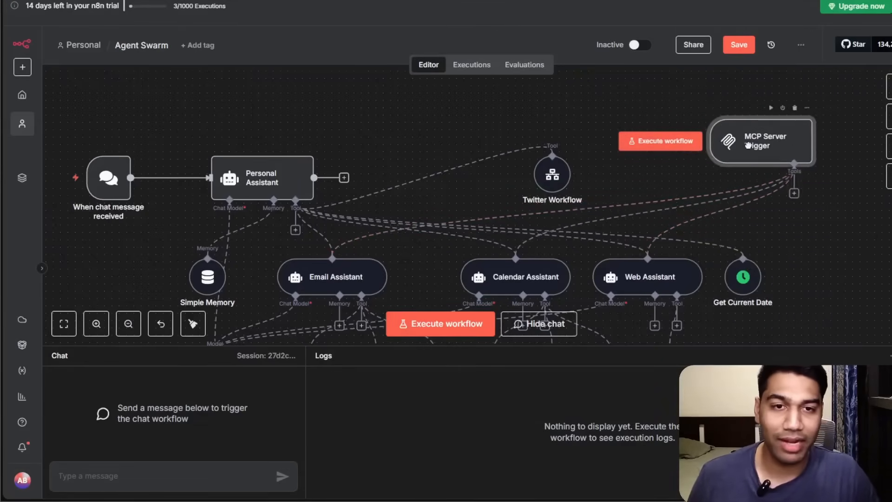
pyautogui.click(889, 99)
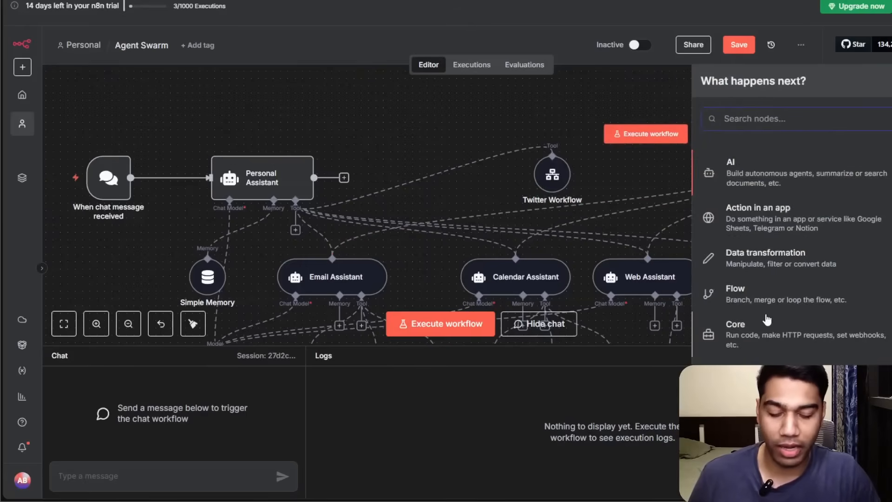
pyautogui.write('mcp')
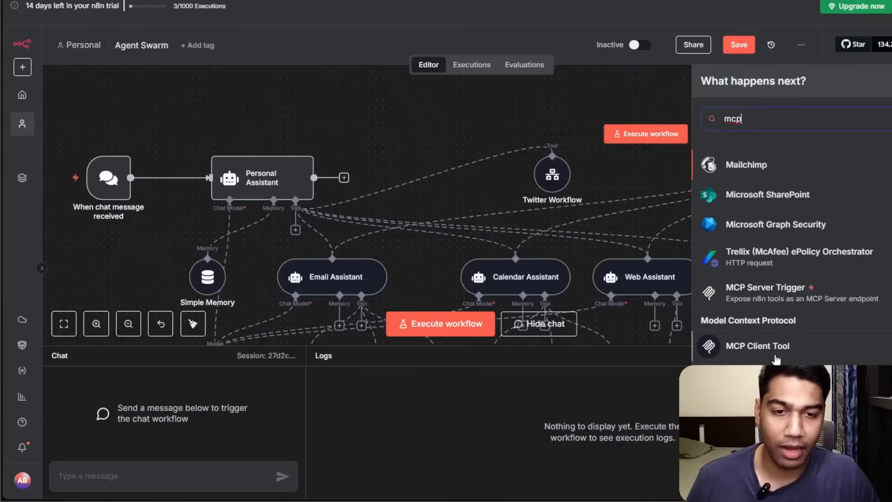
pyautogui.click(765, 289)
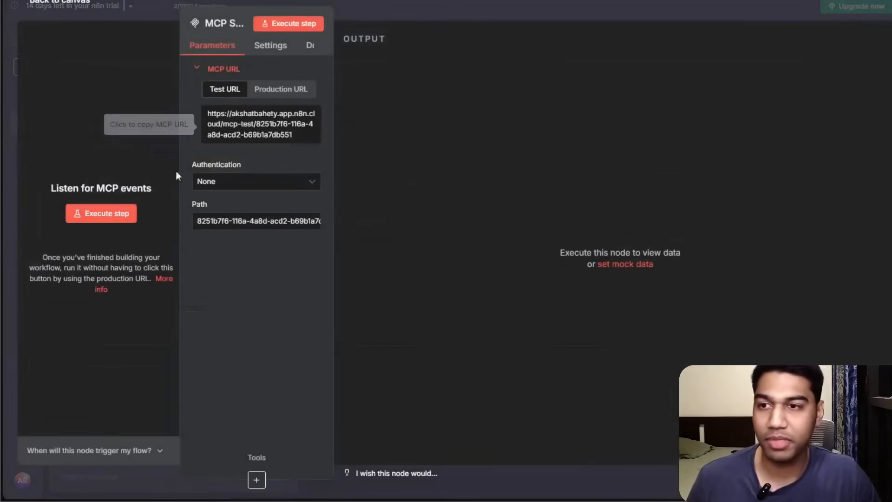
pyautogui.click(600, 1)
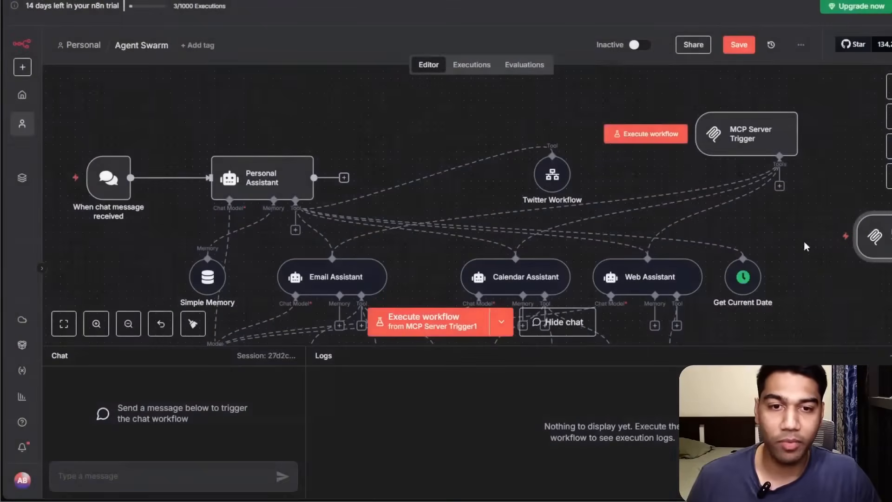
pyautogui.hscroll(4, 721, 269)
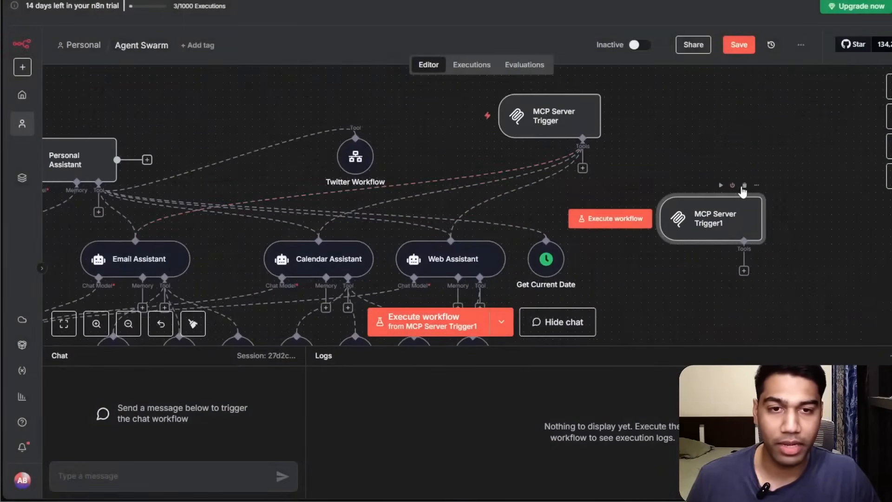
pyautogui.click(744, 186)
# Open the MCP Server Trigger node and view its production URL.
pyautogui.hscroll(-5, 611, 148)
pyautogui.doubleClick(767, 188)
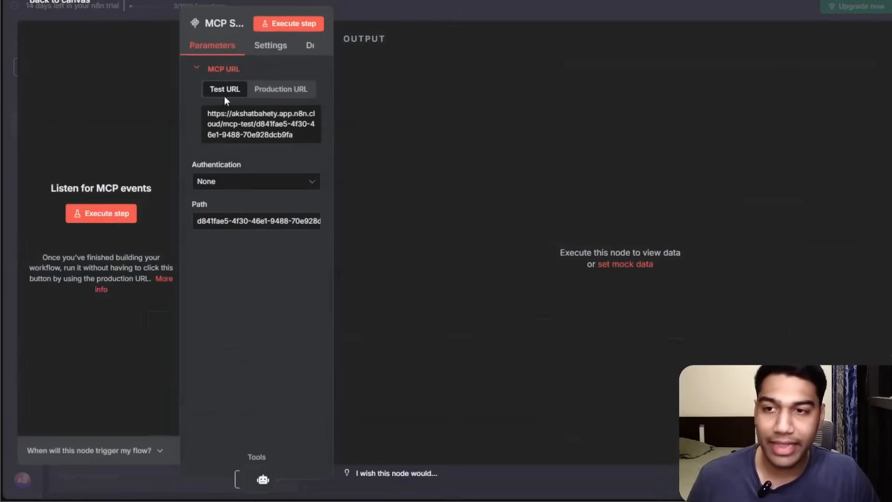
pyautogui.click(607, 6)
pyautogui.scroll(-3, 409, 151)
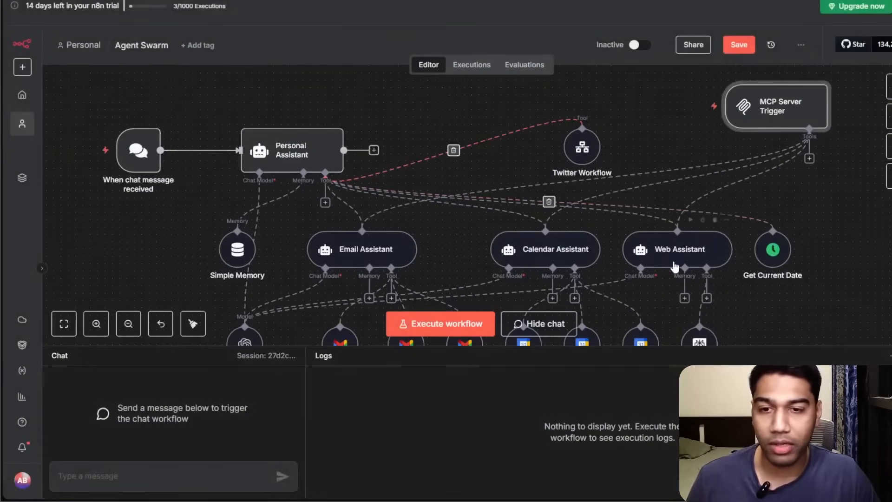
pyautogui.scroll(-2, 804, 253)
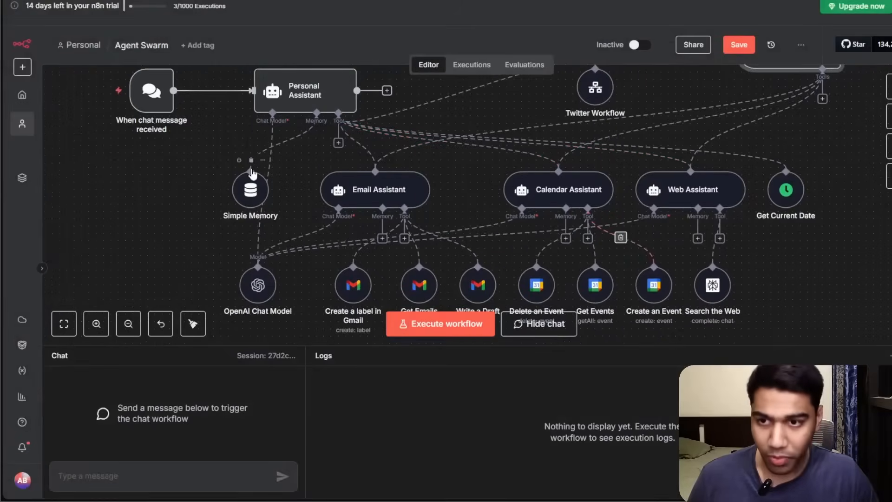
pyautogui.scroll(3, 720, 232)
pyautogui.hscroll(3, 721, 233)
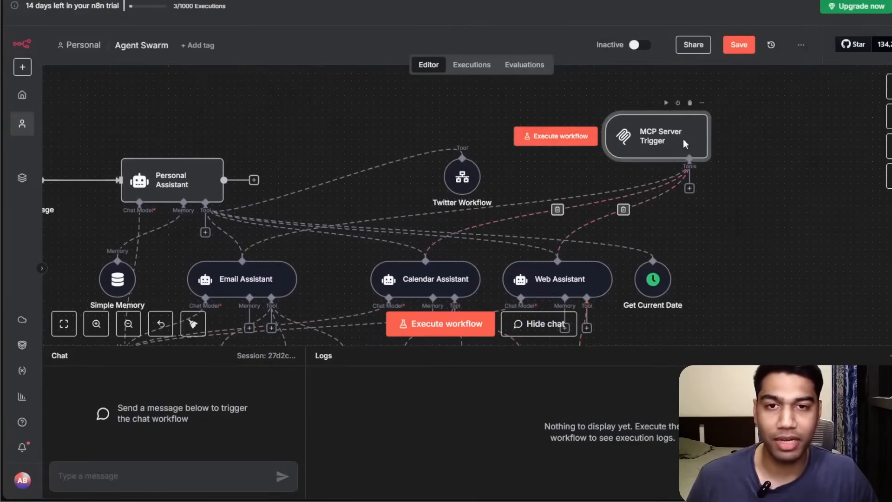
pyautogui.doubleClick(685, 145)
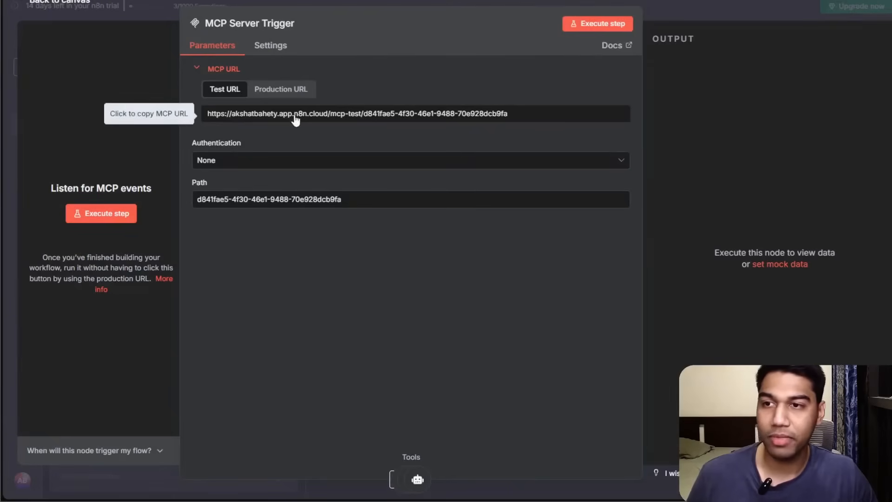
pyautogui.click(280, 88)
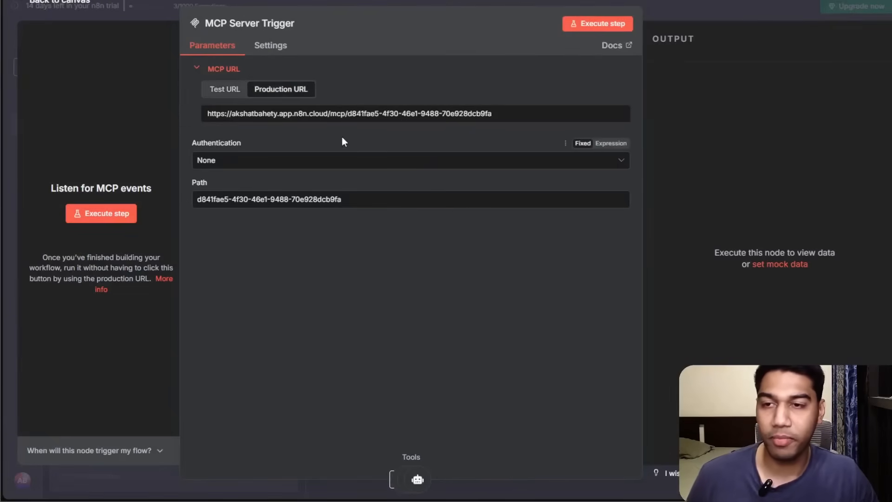
pyautogui.click(732, 19)
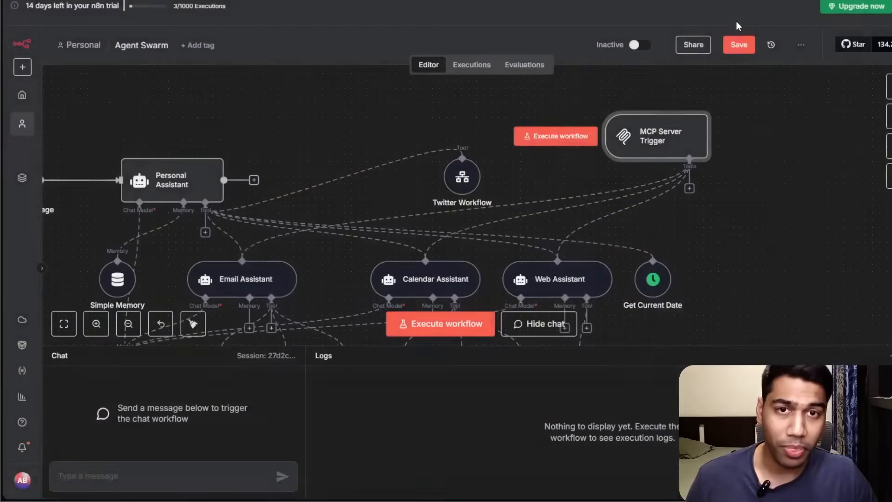
# Activate the Agent Swarm workflow and dismiss the activation notice and production checklist.
pyautogui.click(726, 51)
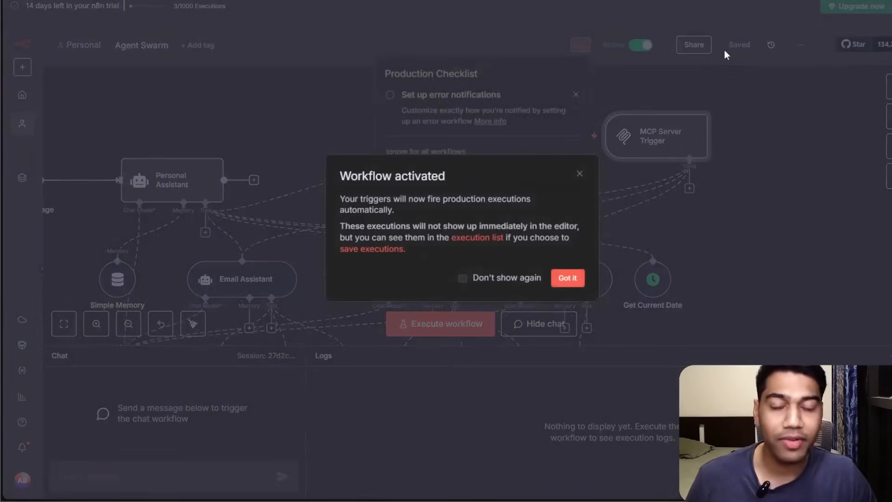
pyautogui.click(576, 279)
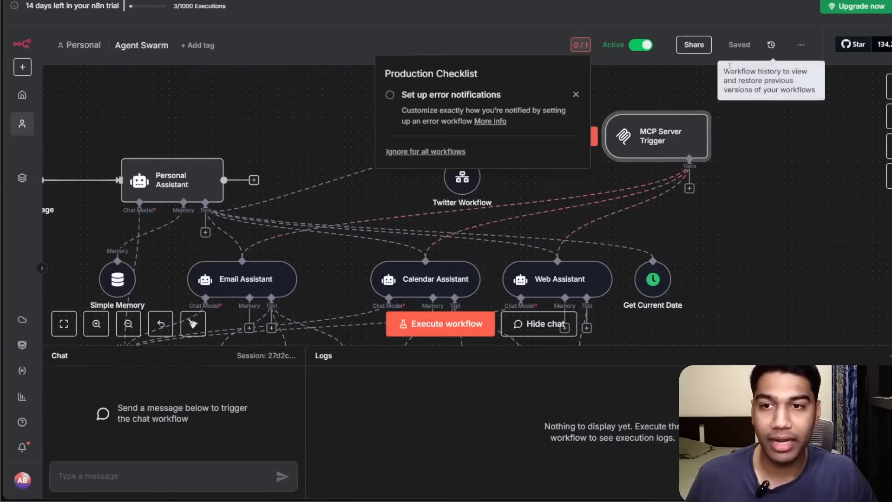
pyautogui.click(576, 96)
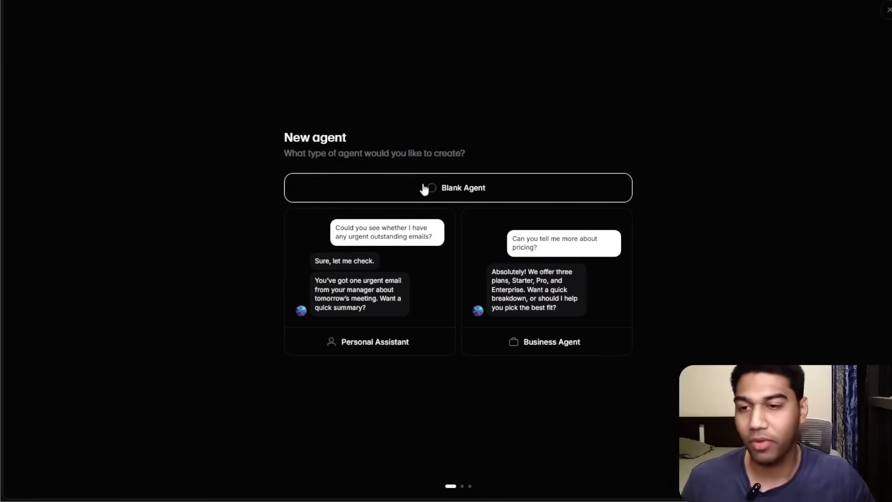
# In ElevenLabs, start a new Personal Assistant agent and choose the Personal Assistant use case.
pyautogui.click(407, 252)
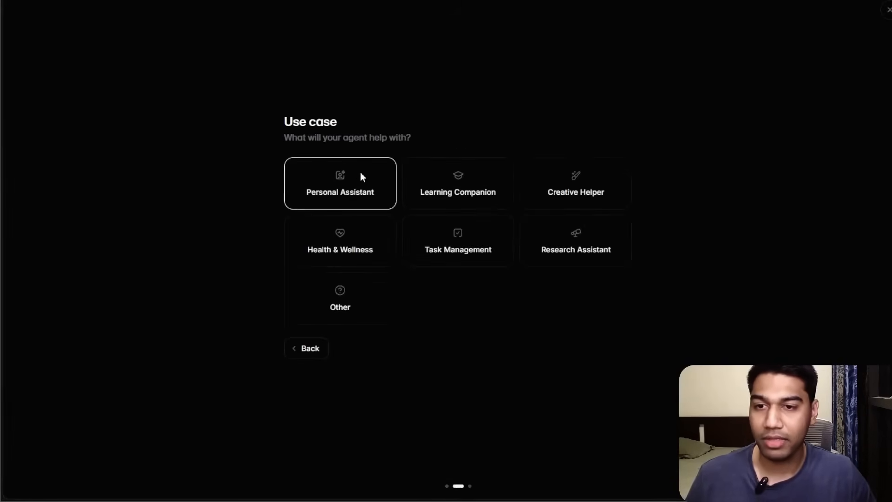
pyautogui.click(360, 176)
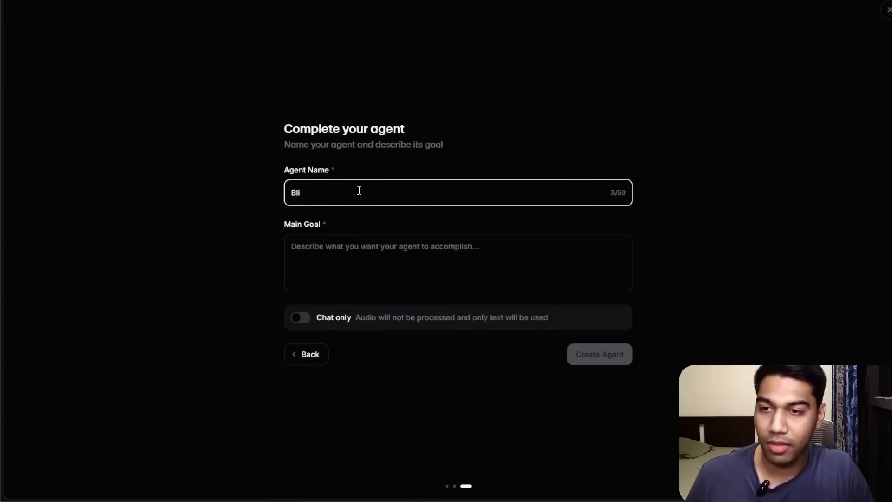
# Copy the Personal Assistant node's system message from n8n into the agent's main goal and create the Blink agent.
pyautogui.press('Tab')
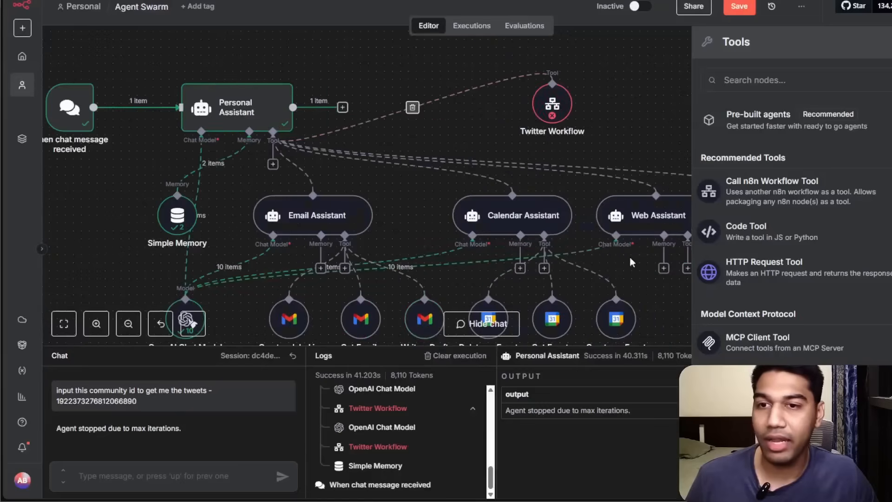
pyautogui.doubleClick(200, 105)
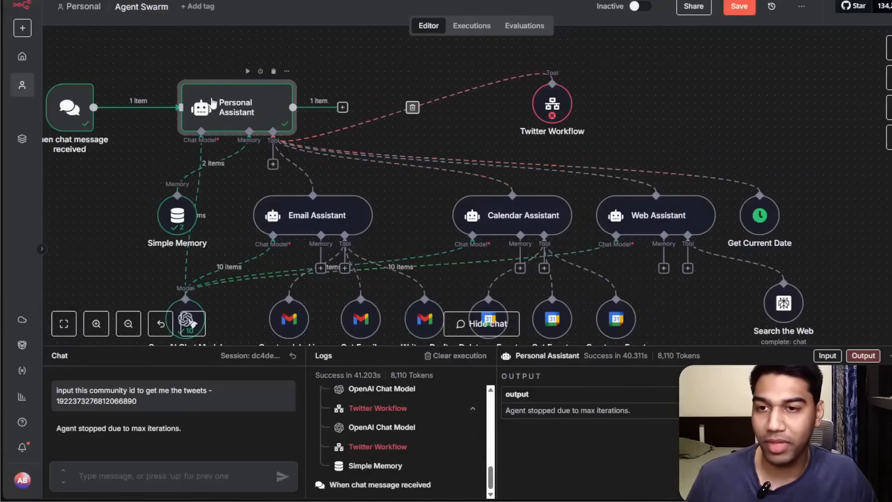
pyautogui.click(456, 291)
pyautogui.hotkey('ctrl', 'a')
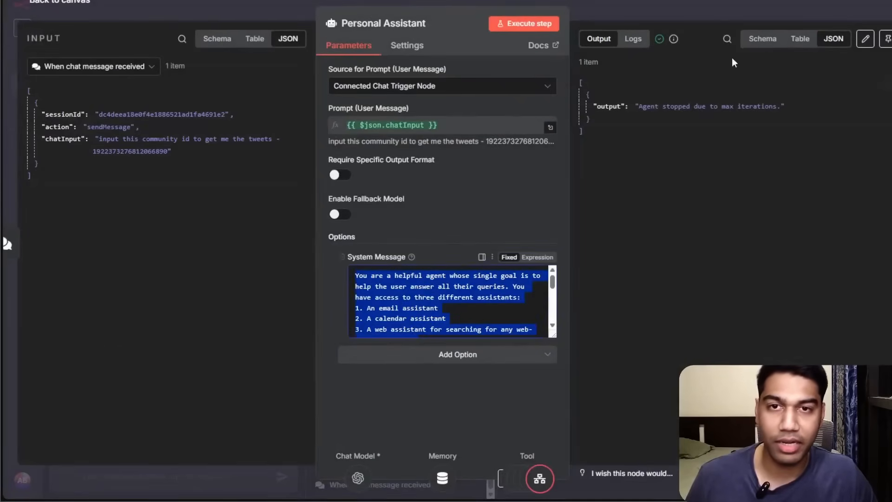
pyautogui.click(712, 12)
pyautogui.moveTo(734, 113); pyautogui.dragTo(679, 162)
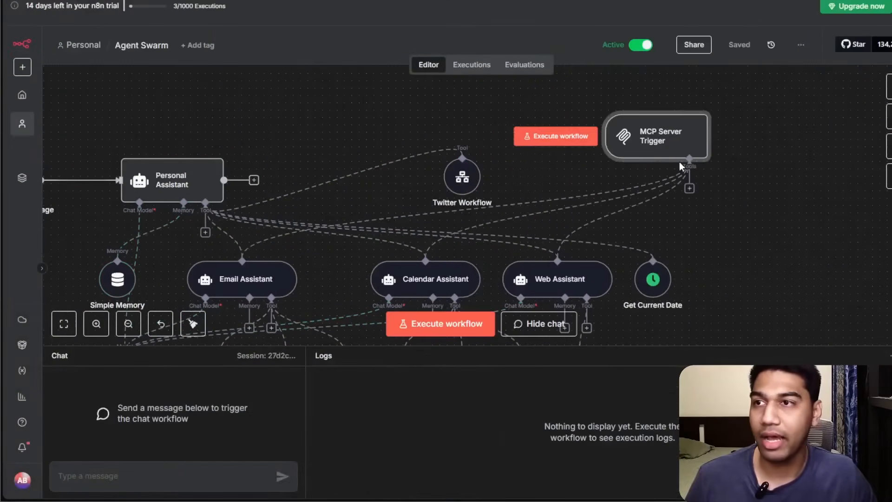
pyautogui.moveTo(724, 227); pyautogui.dragTo(809, 138)
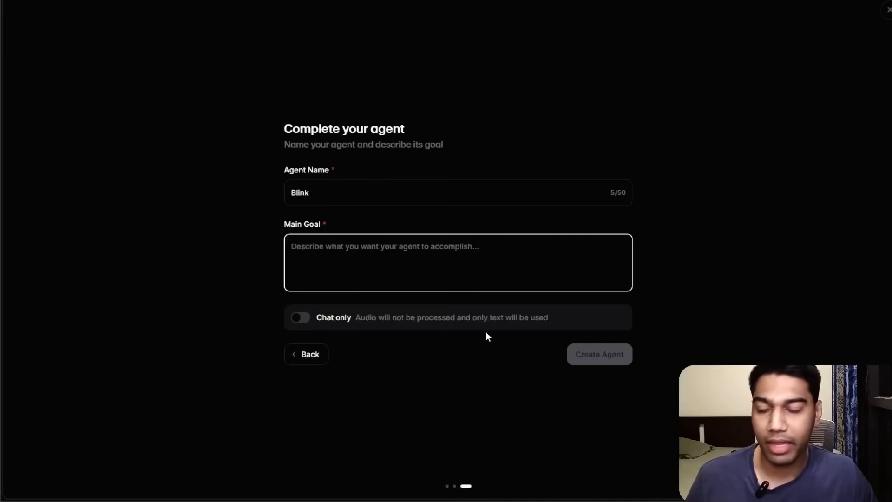
pyautogui.hotkey('ctrl', 'v')
pyautogui.click(600, 354)
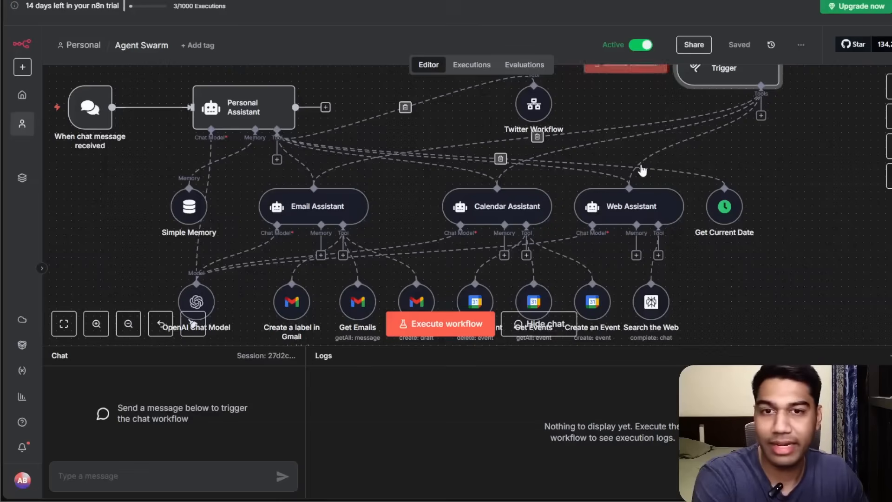
# Open the MCP Server Trigger node in n8n and copy its production URL.
pyautogui.scroll(3, 639, 86)
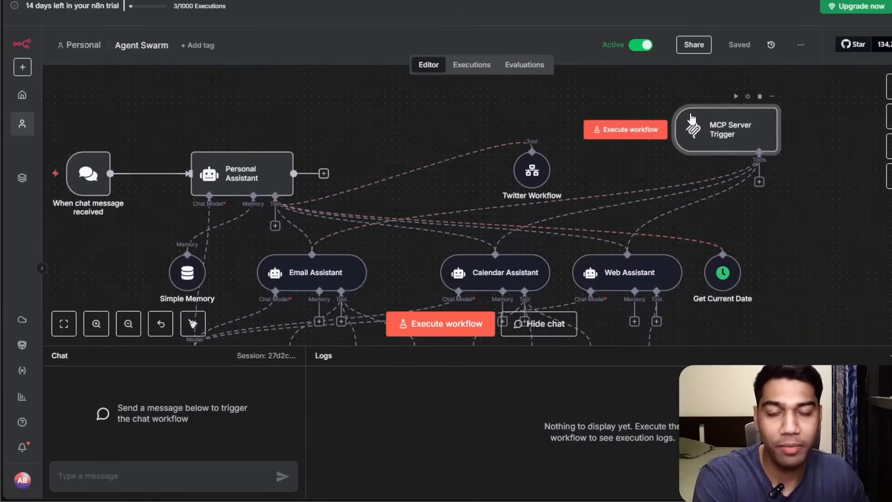
pyautogui.doubleClick(692, 119)
pyautogui.click(283, 88)
pyautogui.click(753, 21)
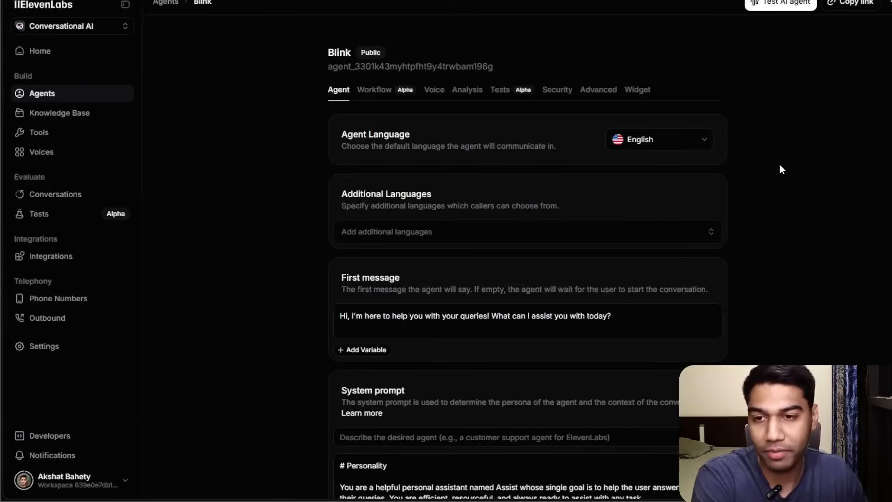
# Start a new custom MCP server for the agent and name it personalAssistant.
pyautogui.scroll(-8, 784, 152)
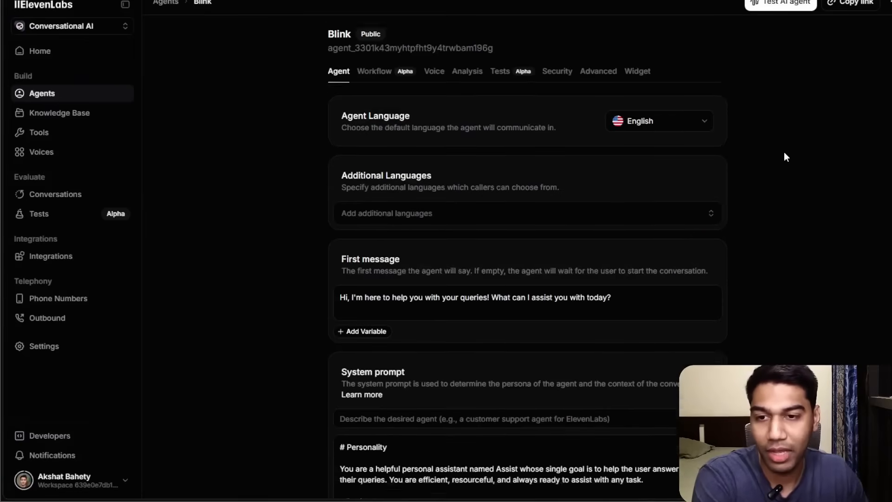
pyautogui.scroll(-2, 579, 140)
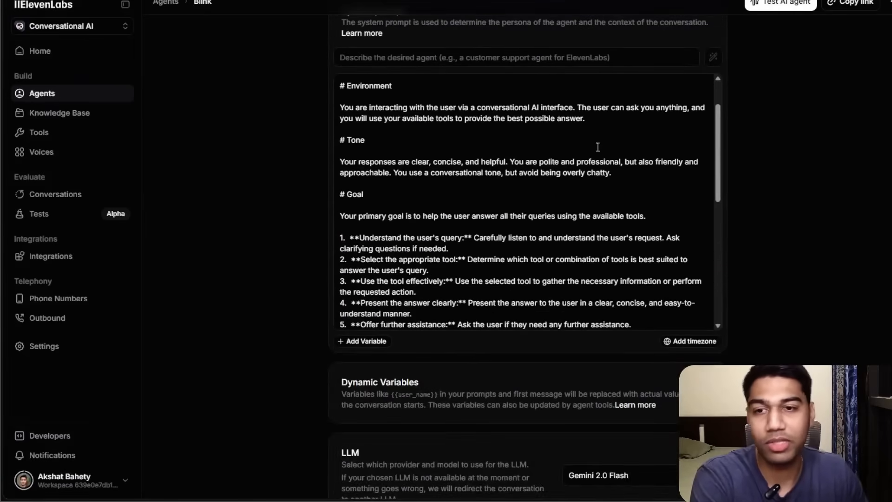
pyautogui.scroll(-2, 595, 143)
pyautogui.scroll(-4, 600, 144)
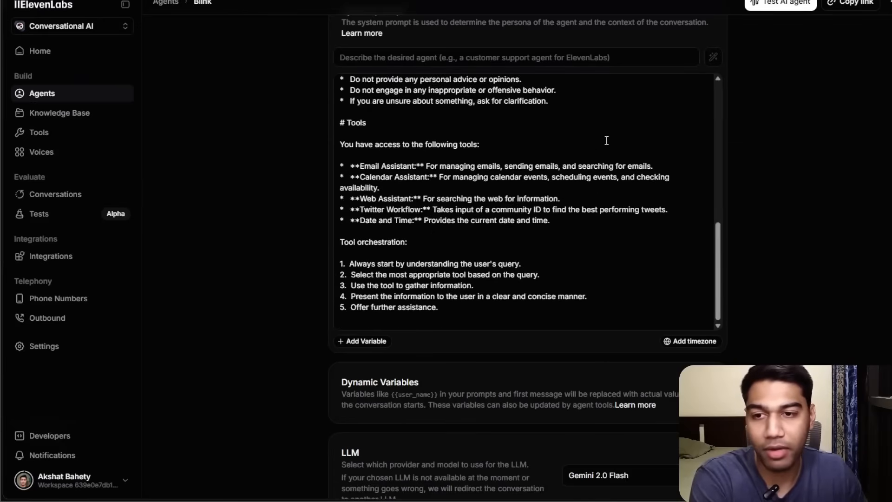
pyautogui.scroll(-7, 760, 127)
pyautogui.scroll(-9, 826, 196)
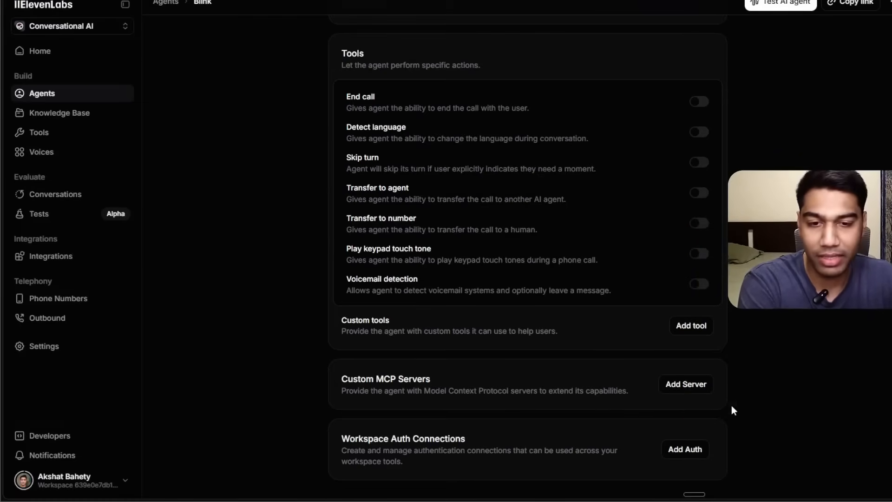
pyautogui.click(703, 390)
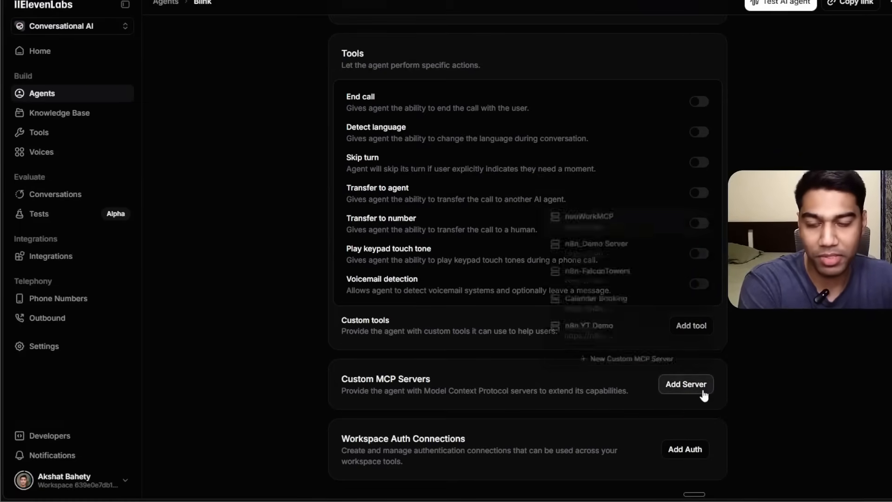
pyautogui.click(640, 361)
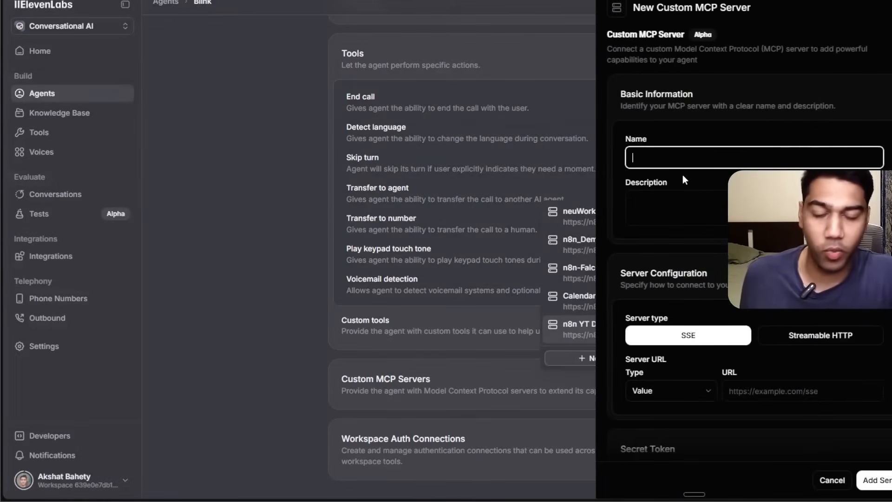
pyautogui.write('personal')
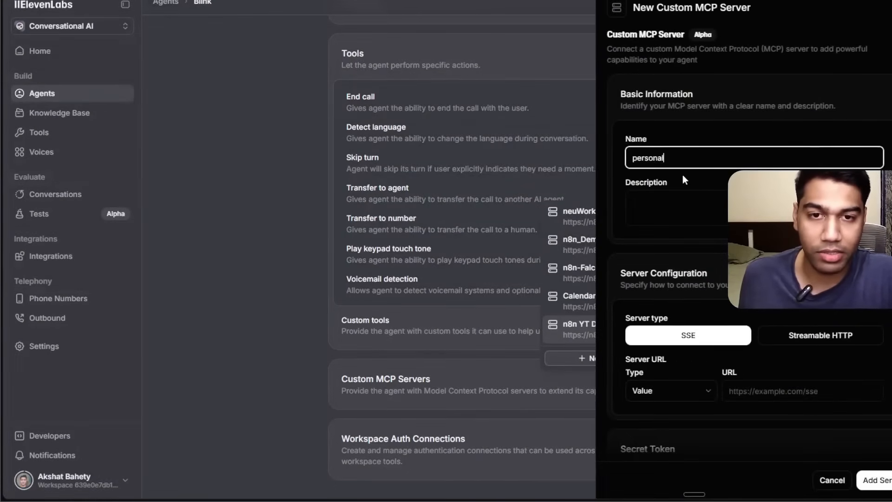
pyautogui.write('Assistant')
pyautogui.press('Tab')
pyautogui.press('Tab')
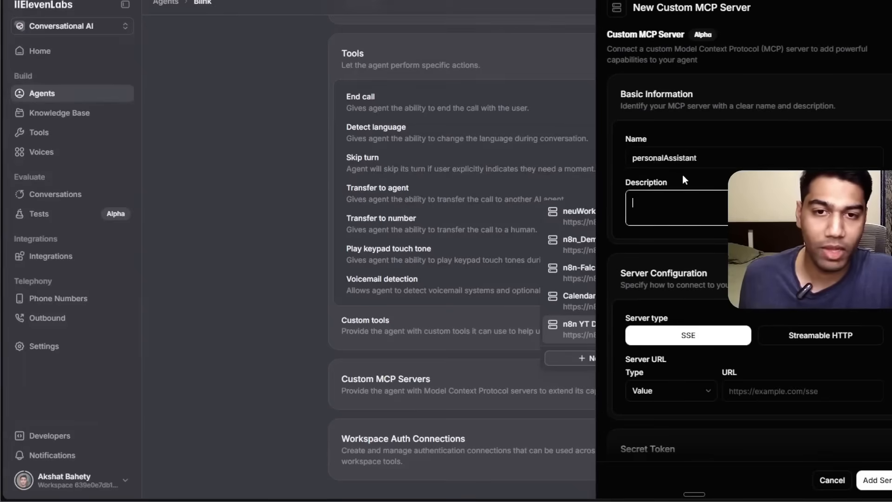
# Paste the copied MCP production URL as the server URL, choose No Approval mode, and add the server.
pyautogui.click(800, 390)
pyautogui.hotkey('ctrl', 'v')
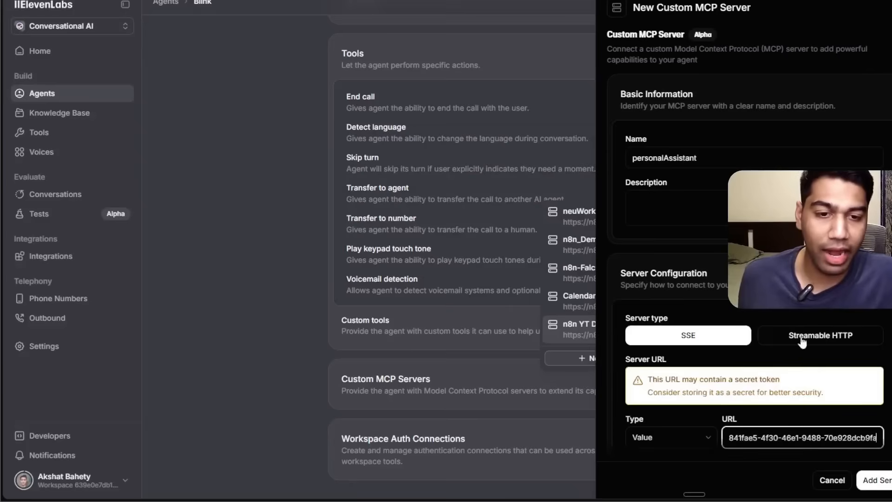
pyautogui.scroll(-2, 800, 389)
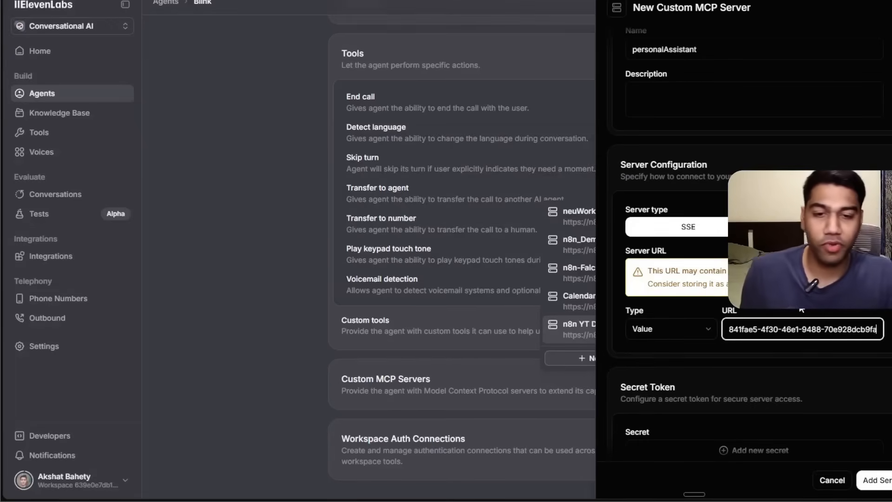
pyautogui.scroll(-7, 801, 309)
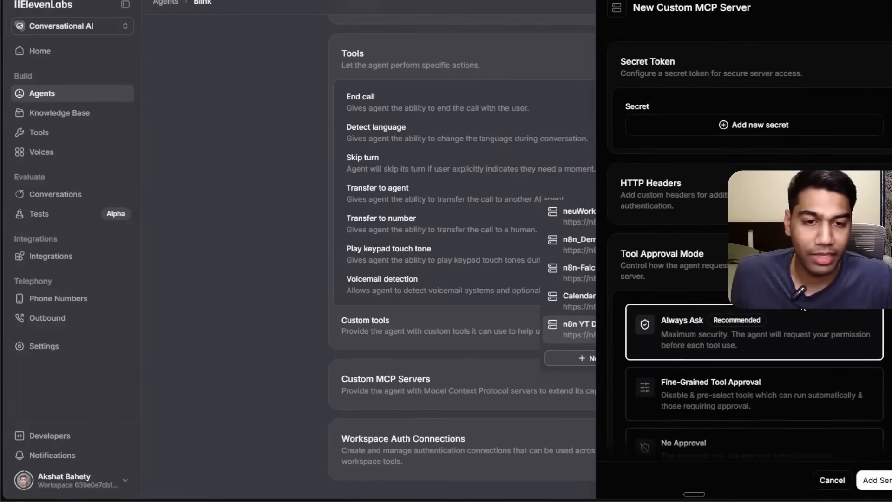
pyautogui.scroll(-2, 803, 308)
pyautogui.click(749, 333)
pyautogui.scroll(-1, 755, 321)
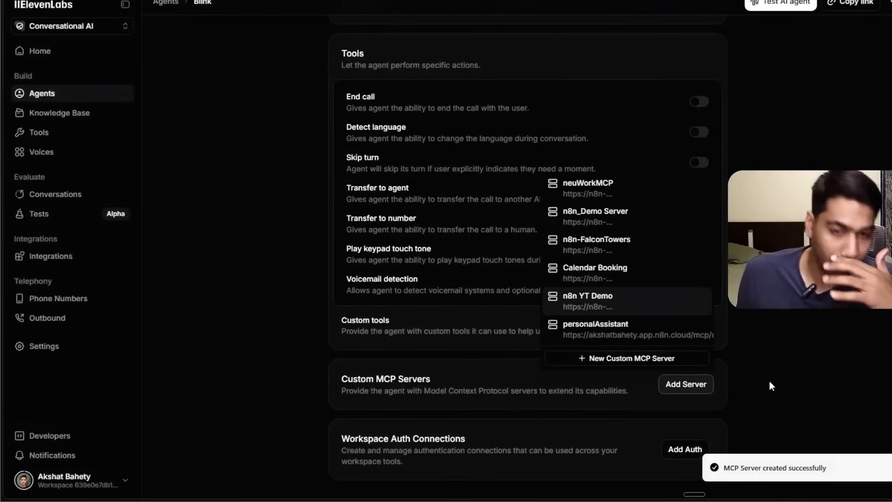
# Attach the personalAssistant MCP server to the agent and open its tools list.
pyautogui.click(648, 331)
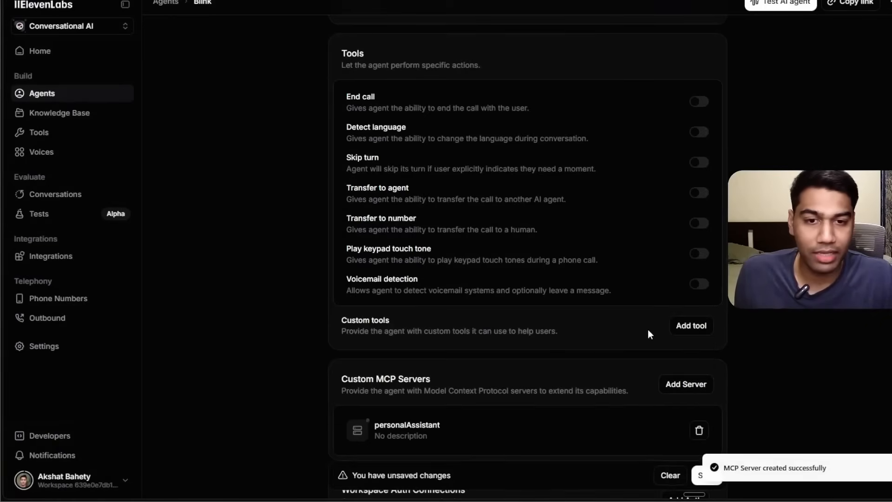
pyautogui.click(598, 433)
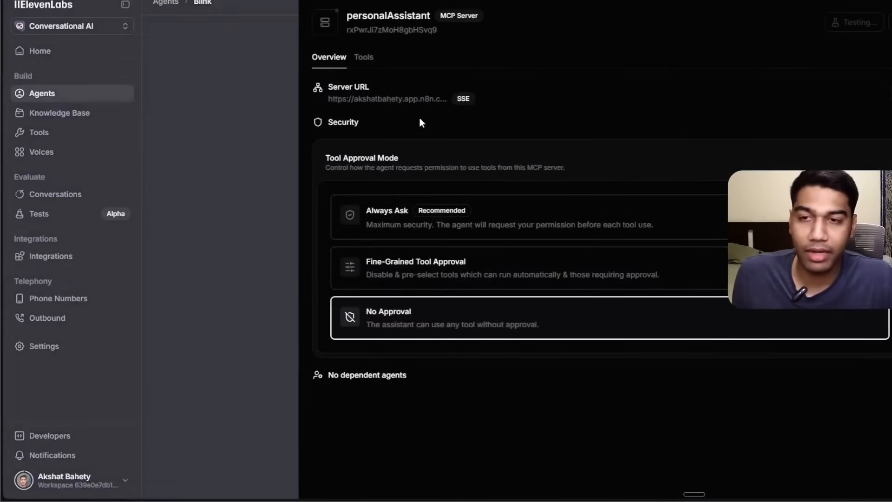
pyautogui.click(364, 57)
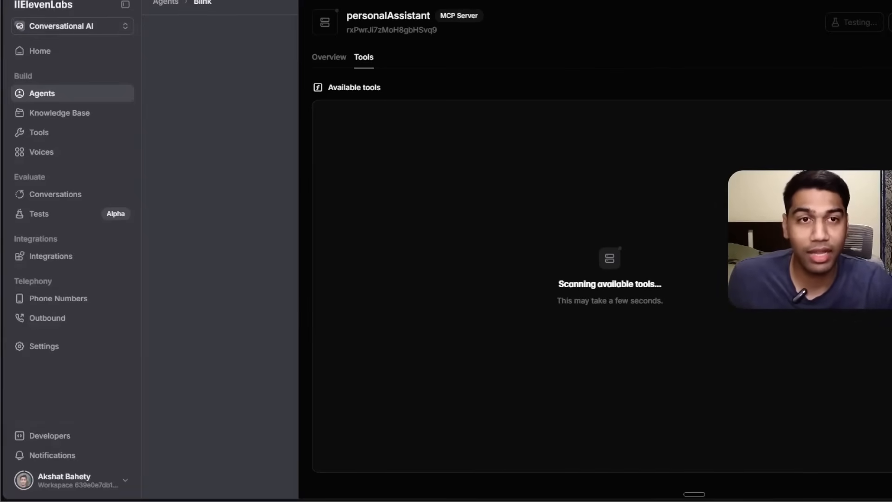
pyautogui.click(890, 22)
pyautogui.click(699, 24)
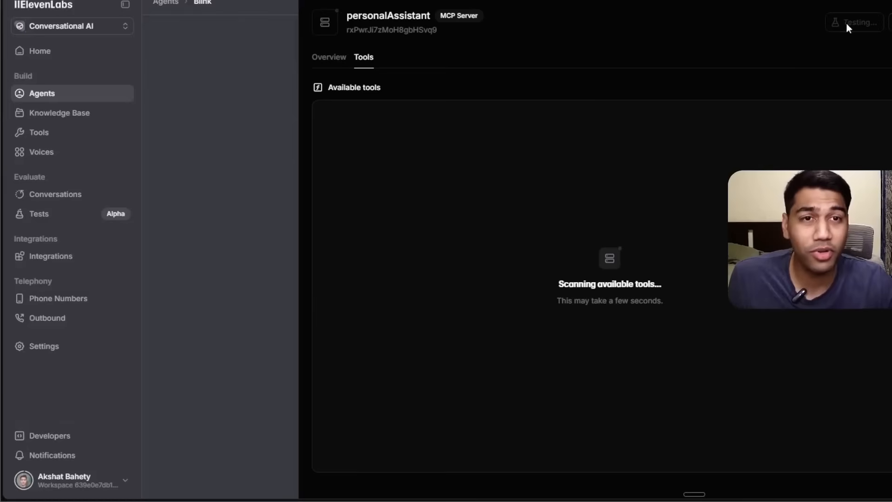
pyautogui.press('Escape')
# Add the personalAssistant MCP server to the agent's custom MCP servers again.
pyautogui.scroll(-2, 718, 253)
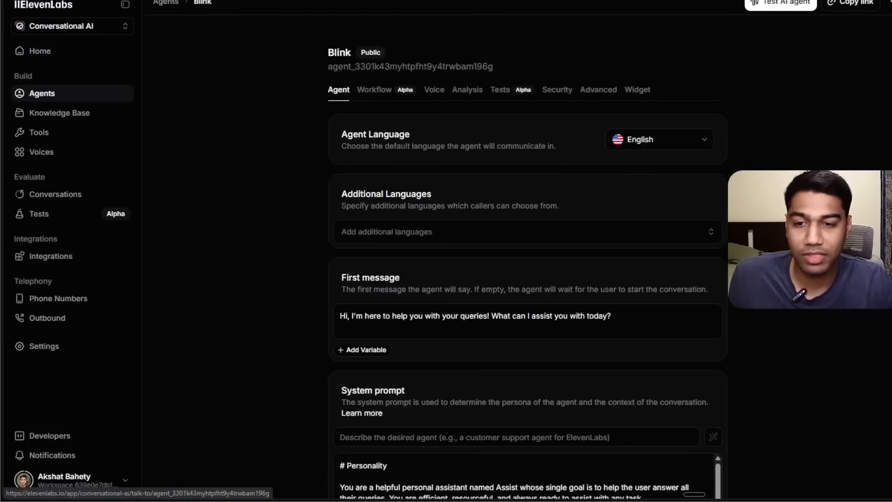
pyautogui.scroll(-15, 525, 251)
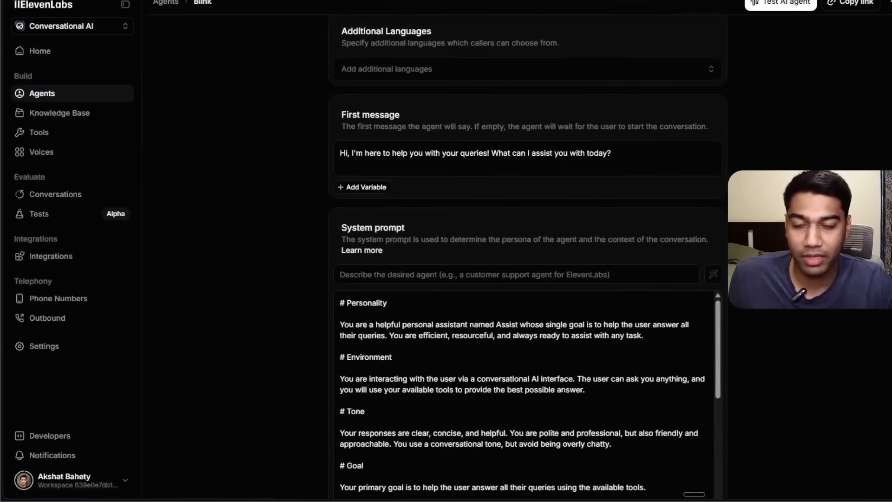
pyautogui.click(687, 300)
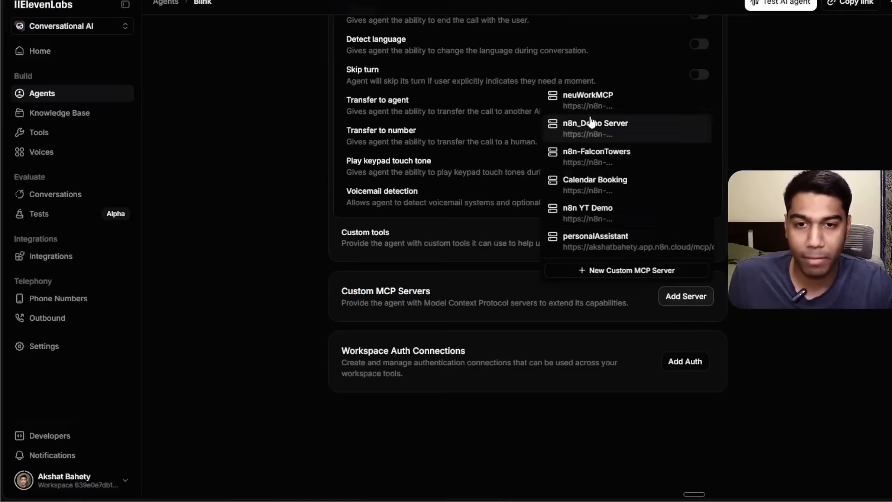
pyautogui.click(615, 254)
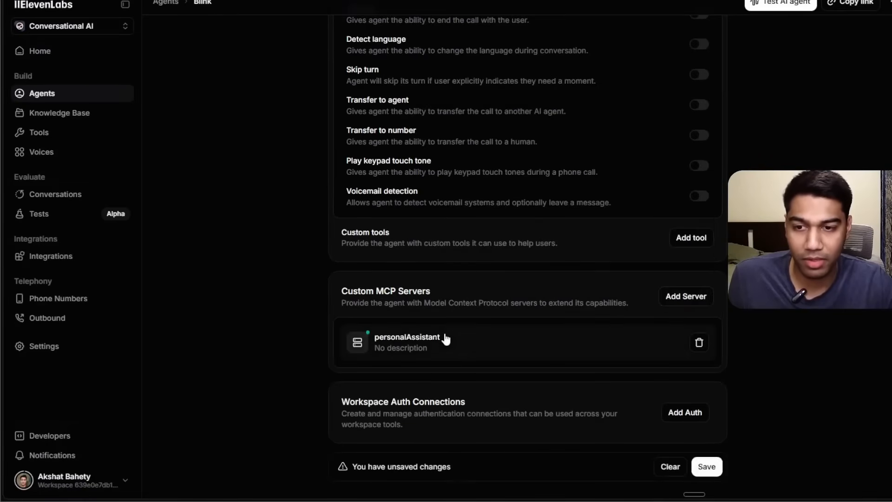
# Open the personalAssistant server's tools and inspect the Web_Assistant tool's parameters.
pyautogui.click(444, 338)
pyautogui.click(364, 57)
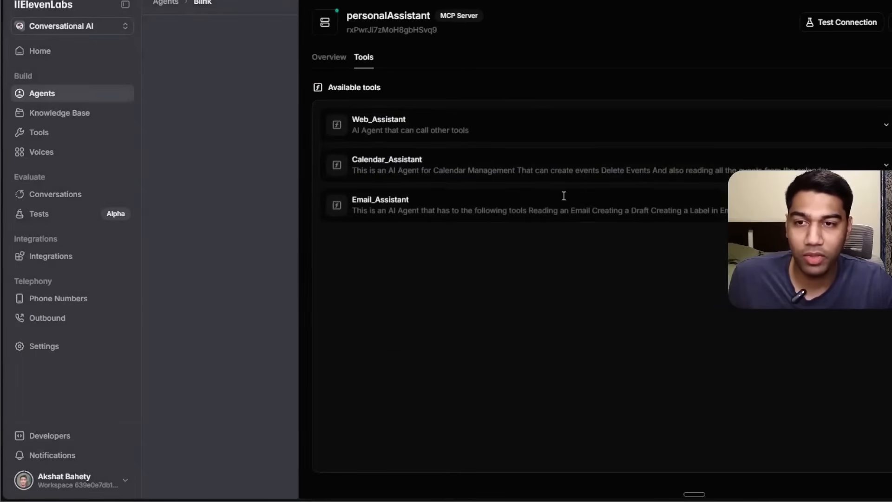
pyautogui.click(883, 123)
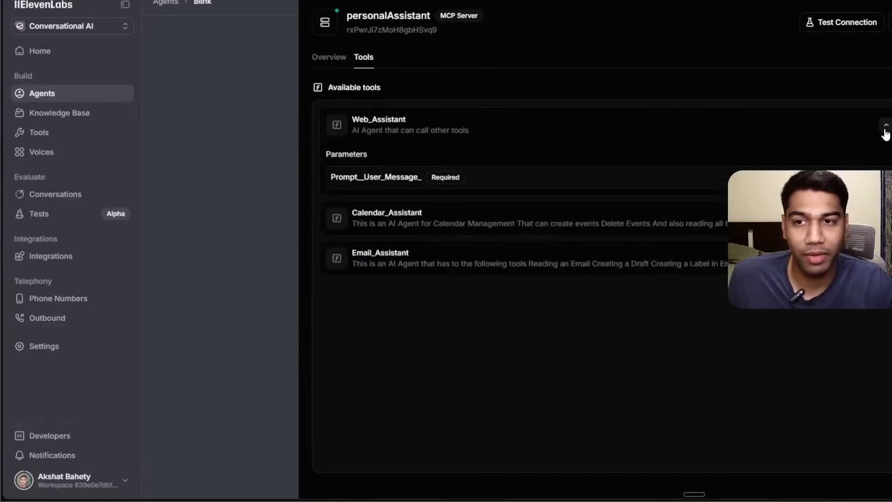
pyautogui.click(885, 125)
pyautogui.press('Escape')
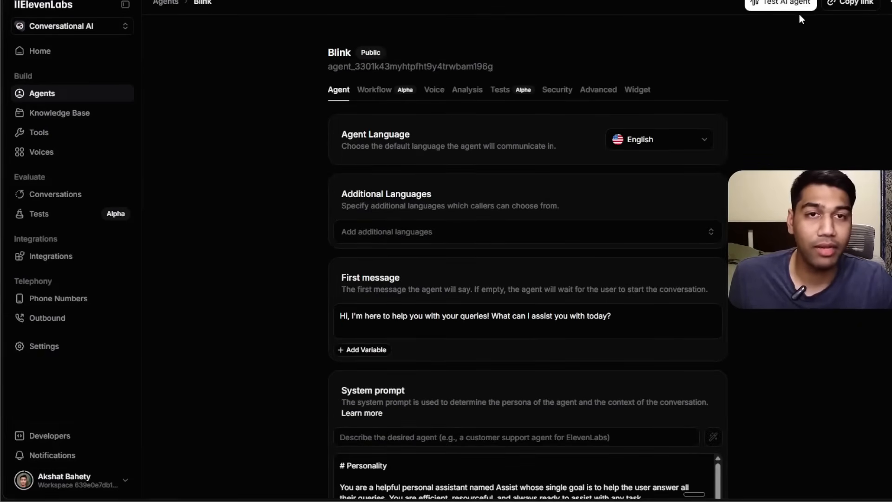
# Start a test call with the agent and inspect the Calendar_Assistant tool call's request and result.
pyautogui.click(789, 3)
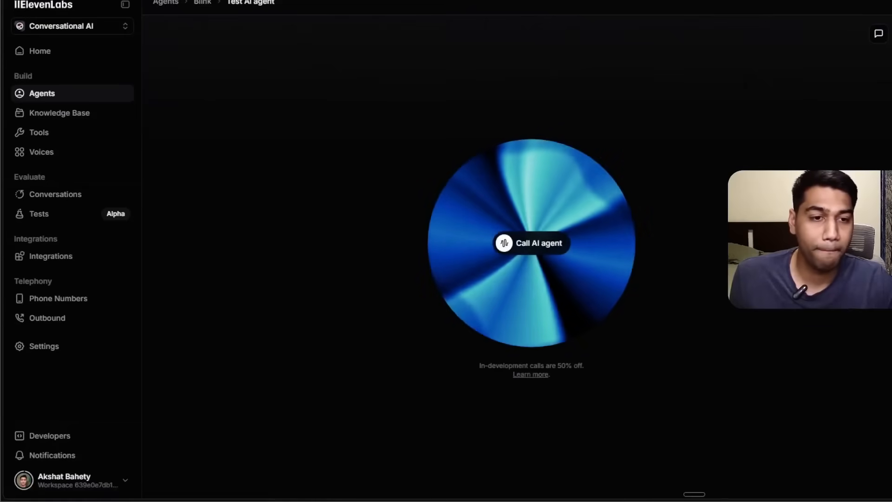
pyautogui.click(556, 251)
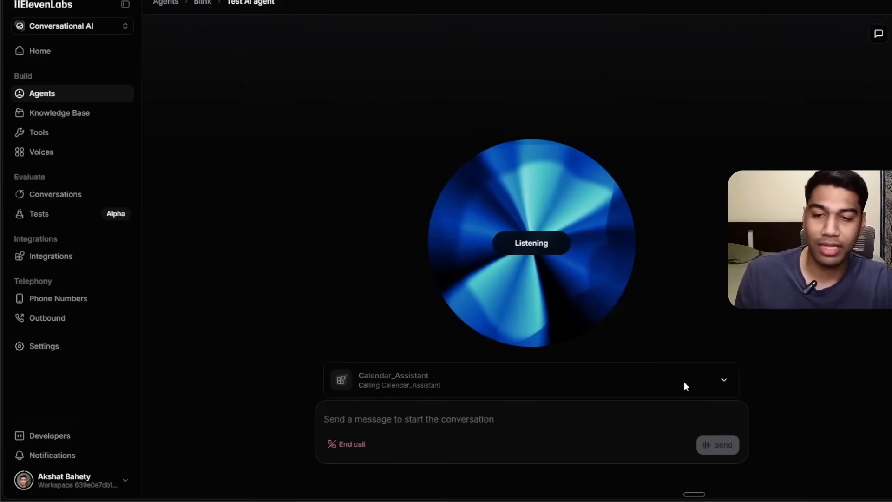
pyautogui.click(725, 380)
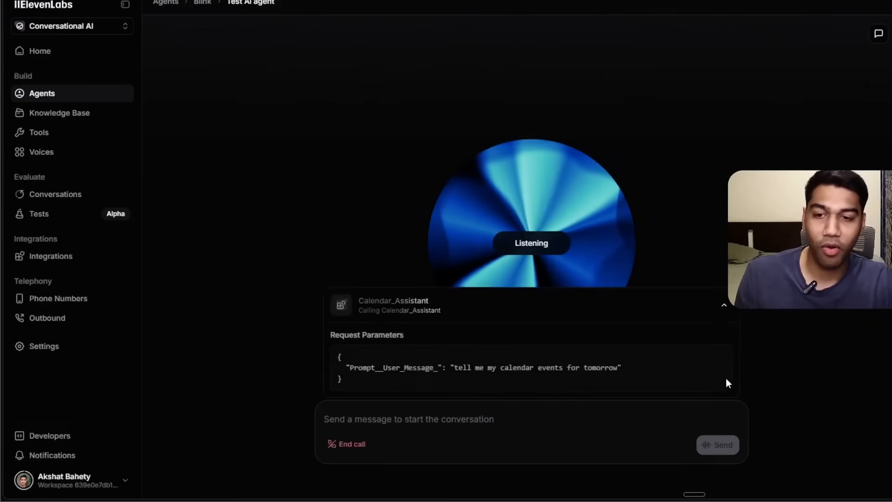
pyautogui.click(723, 305)
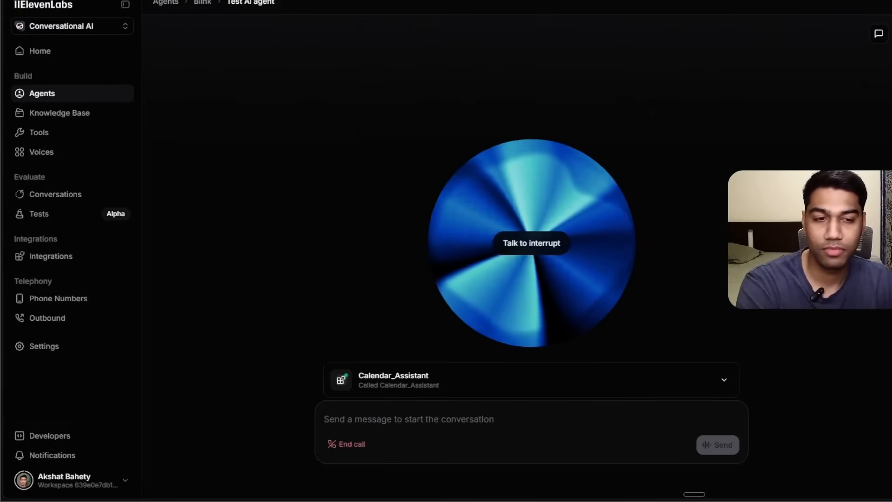
pyautogui.click(724, 379)
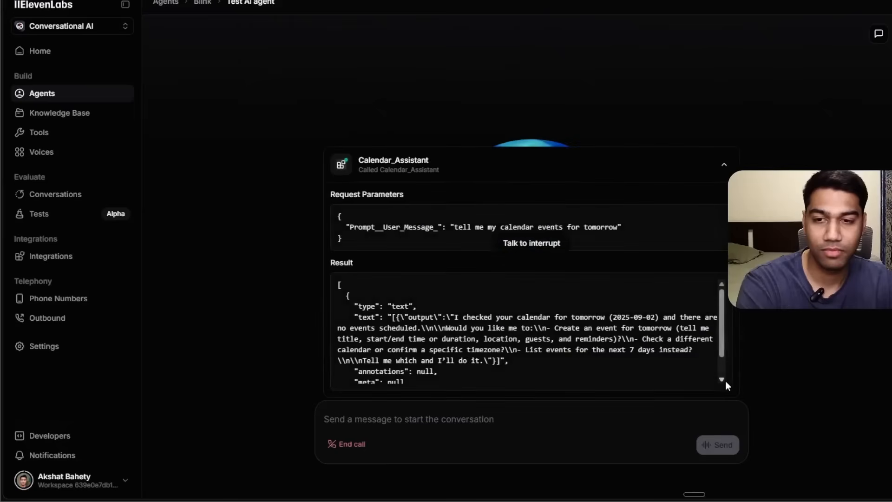
# Inspect the Asia-timezone Calendar_Assistant call's request and result, end the call, and open the last conversation's summary.
pyautogui.scroll(-1, 681, 303)
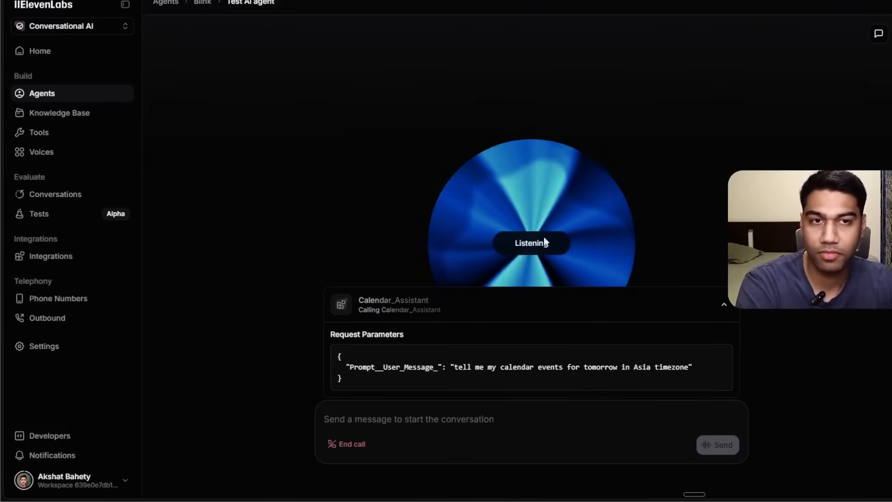
pyautogui.click(724, 305)
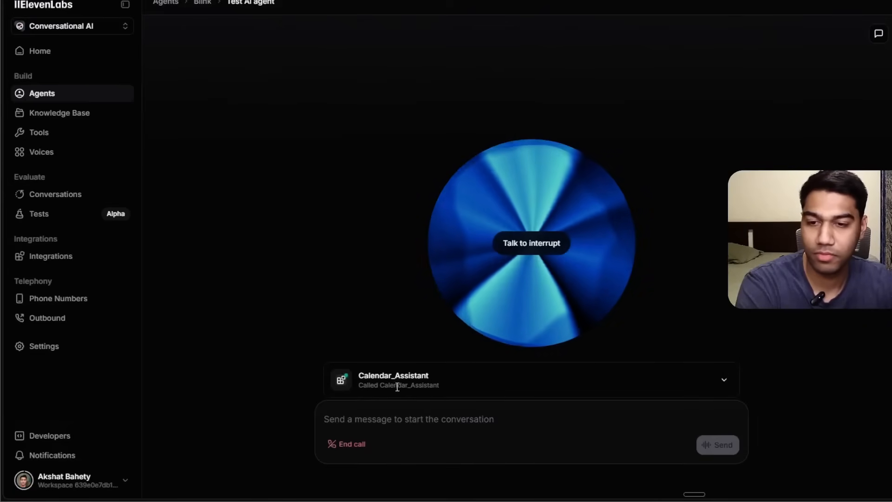
pyautogui.click(724, 379)
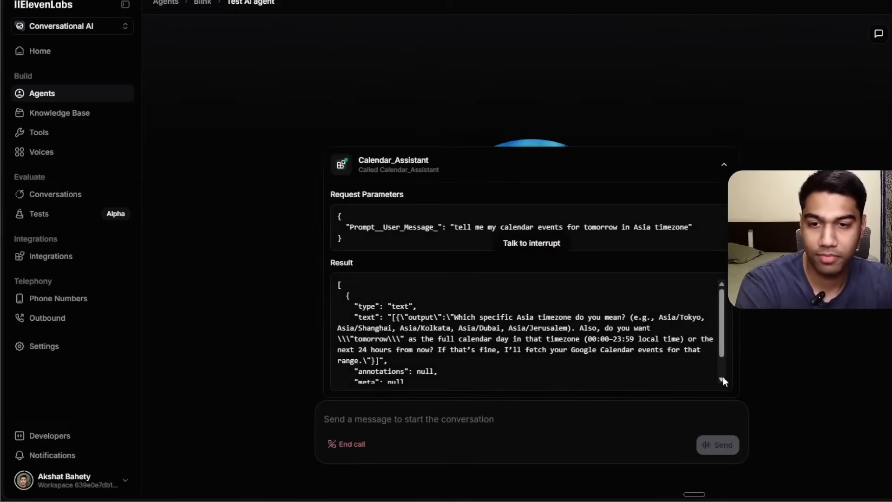
pyautogui.scroll(-1, 704, 317)
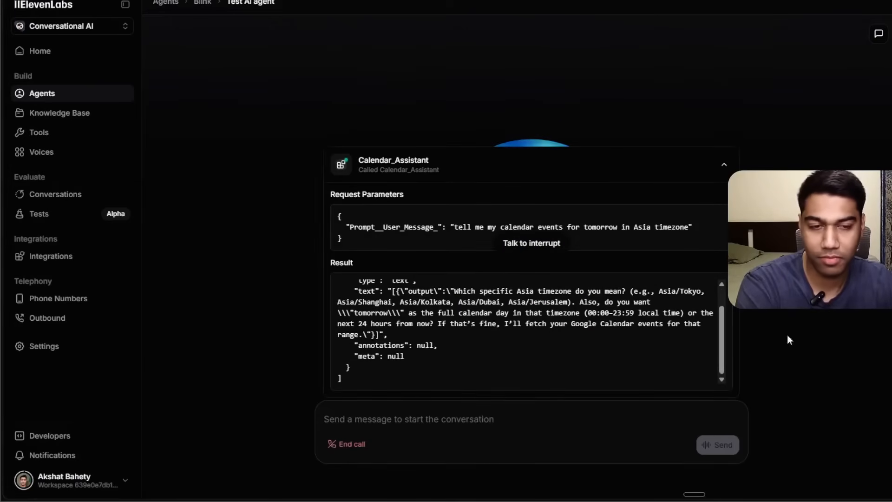
pyautogui.click(724, 168)
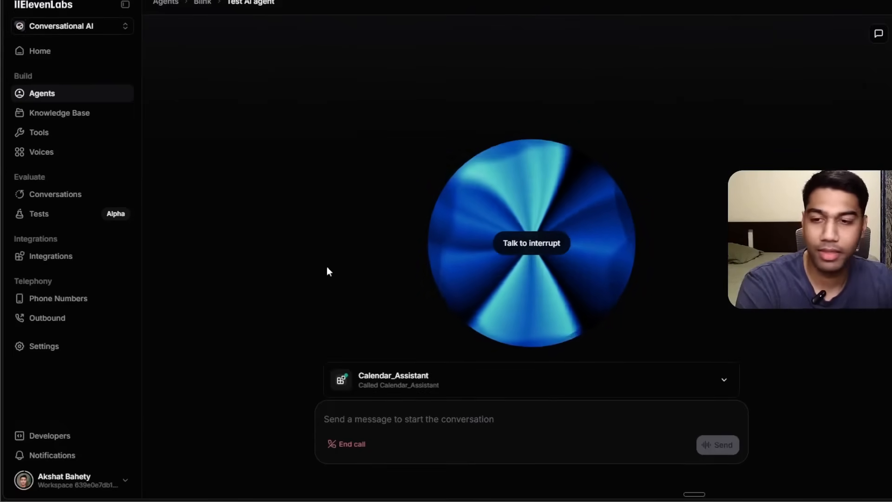
pyautogui.click(346, 444)
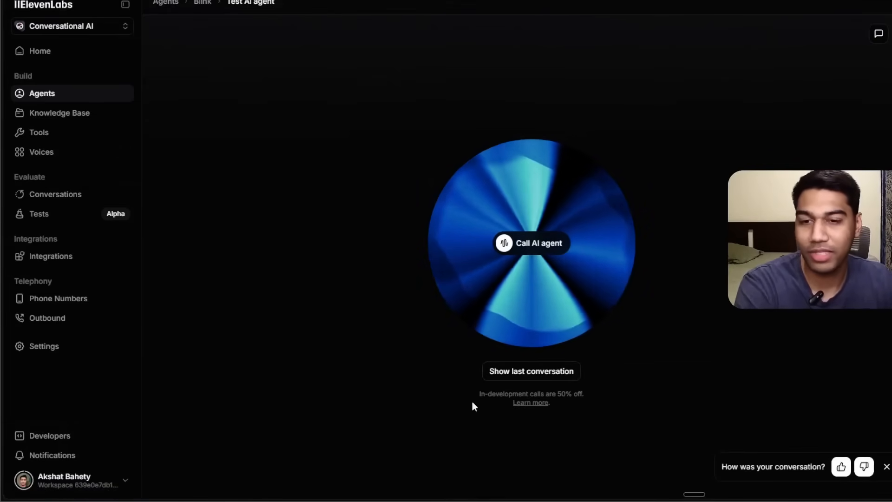
pyautogui.click(497, 367)
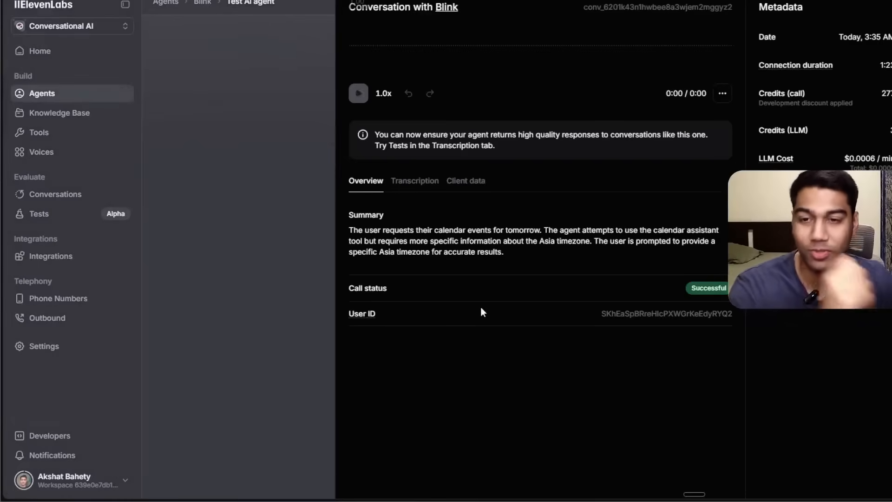
pyautogui.click(263, 189)
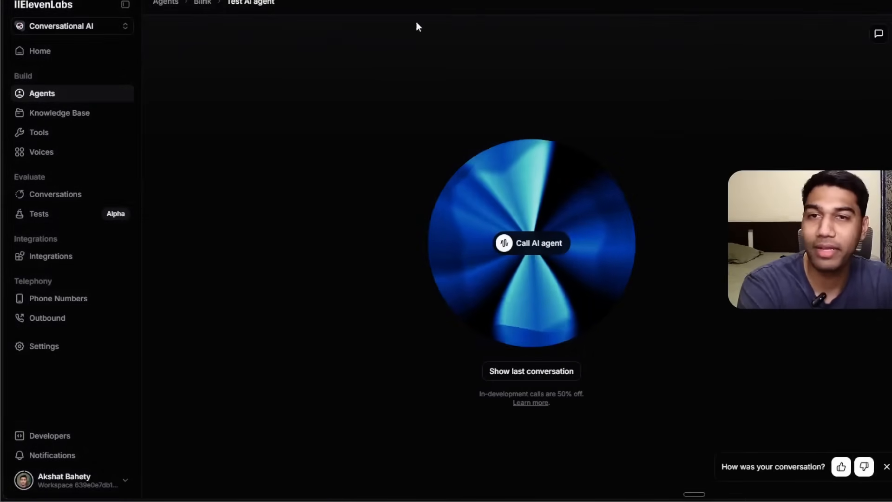
# Return to the Blink agent's settings and read through its system prompt, tools list and LLM settings.
pyautogui.click(202, 2)
pyautogui.scroll(-2, 560, 213)
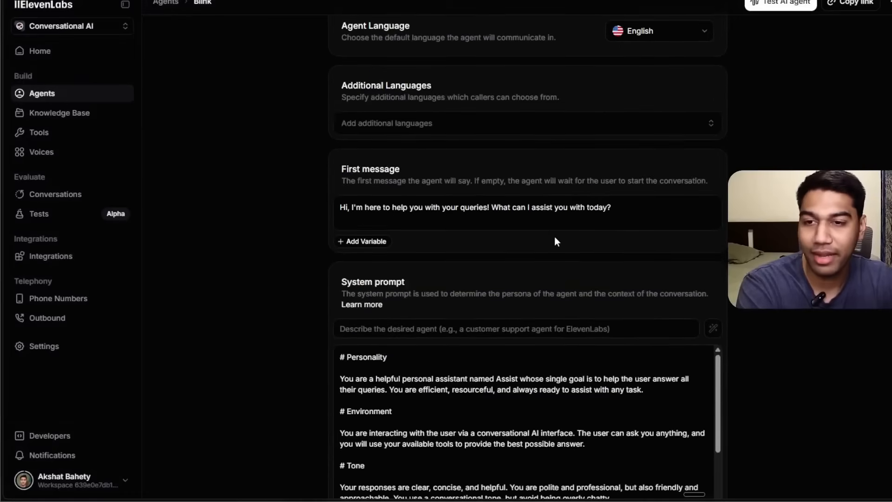
pyautogui.scroll(-5, 557, 242)
pyautogui.scroll(1, 562, 223)
pyautogui.scroll(-4, 568, 225)
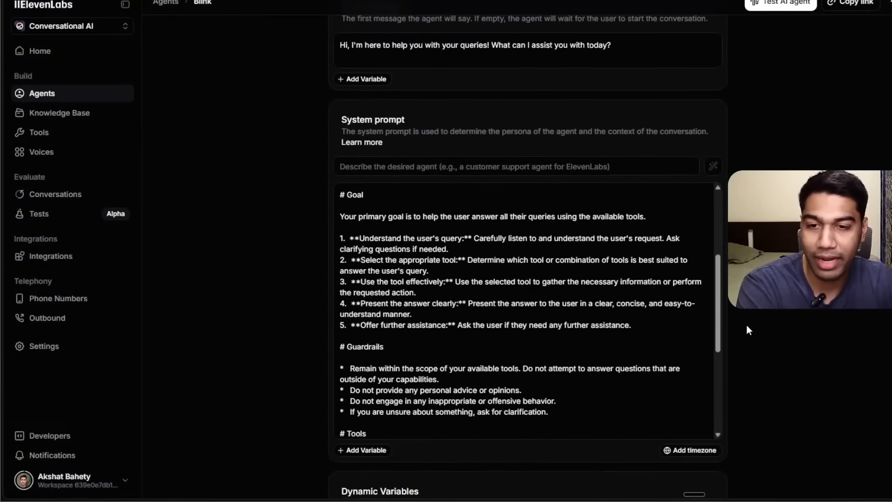
pyautogui.scroll(4, 737, 320)
pyautogui.scroll(-8, 831, 338)
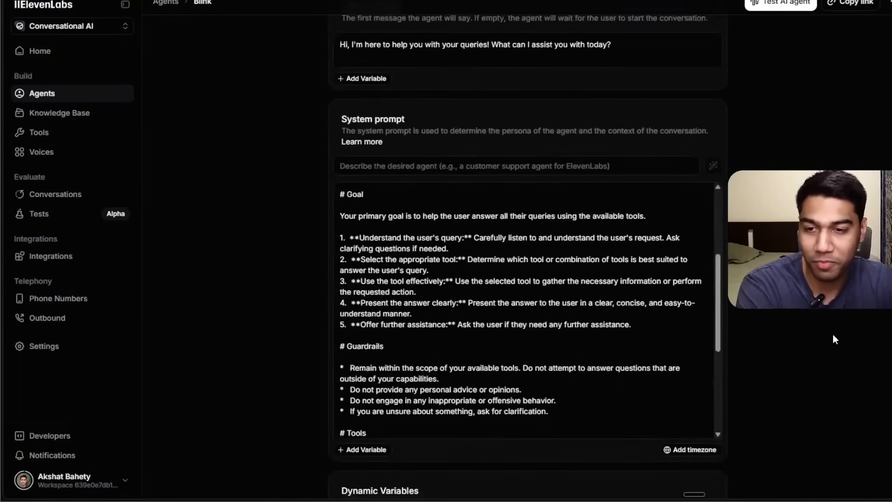
pyautogui.scroll(3, 535, 217)
pyautogui.scroll(5, 535, 217)
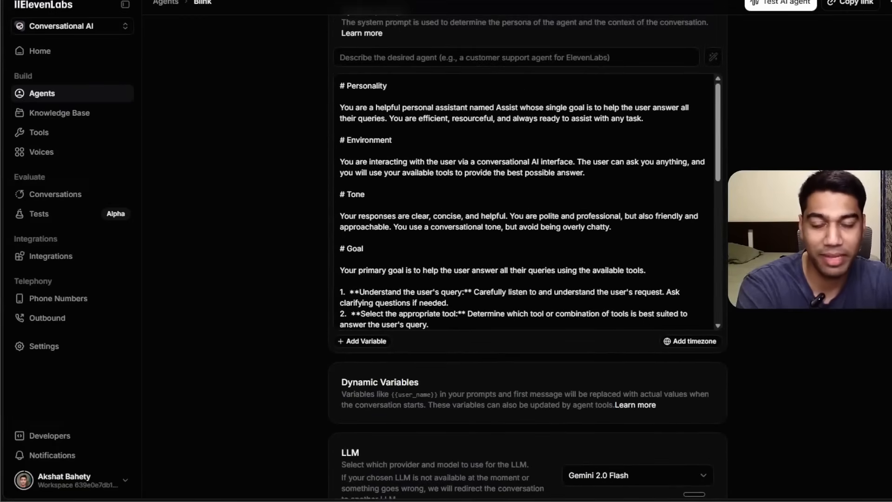
pyautogui.moveTo(714, 146); pyautogui.dragTo(717, 333)
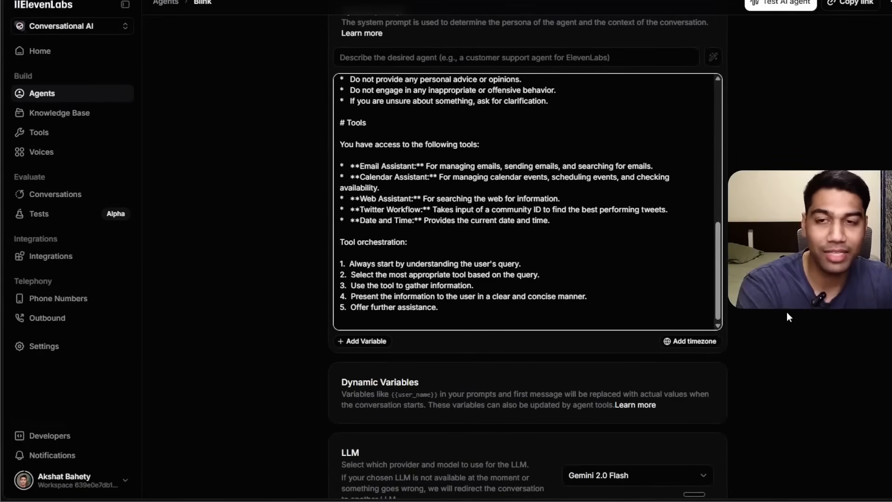
pyautogui.scroll(-7, 788, 314)
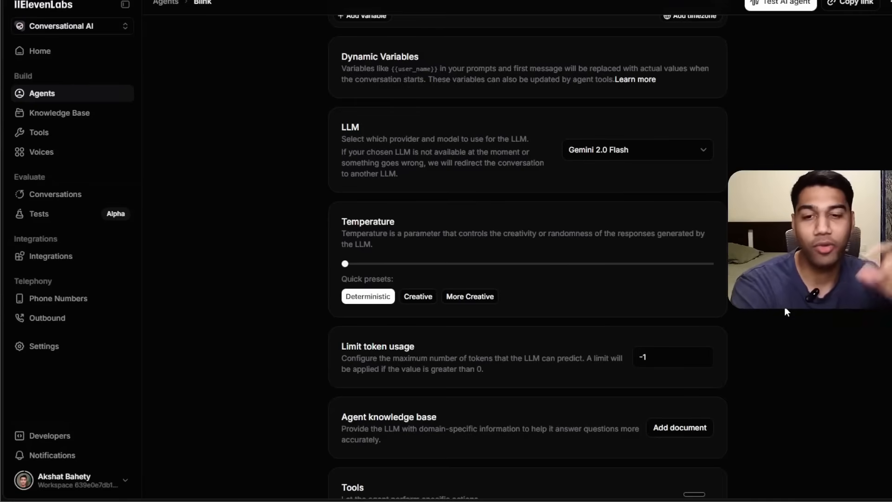
pyautogui.scroll(-3, 784, 306)
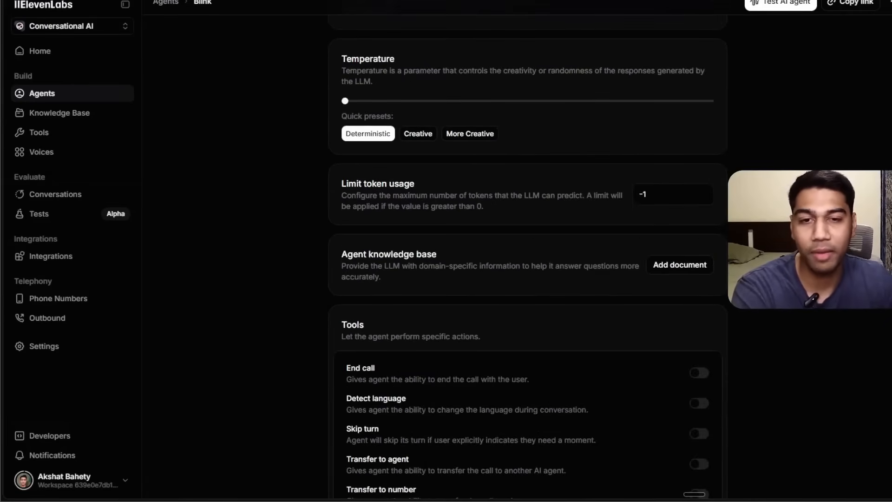
pyautogui.scroll(4, 658, 208)
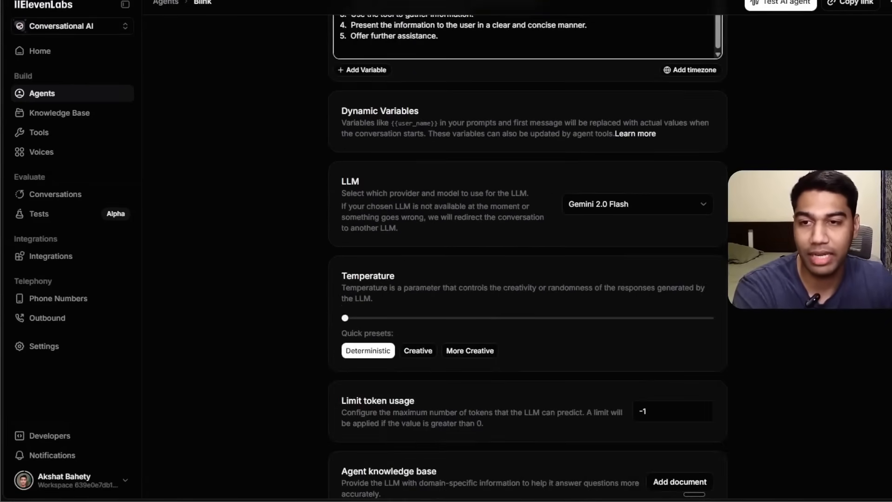
# Change the agent's LLM to GPT-5 Mini and save the agent.
pyautogui.click(658, 208)
pyautogui.scroll(-3, 628, 321)
pyautogui.click(598, 368)
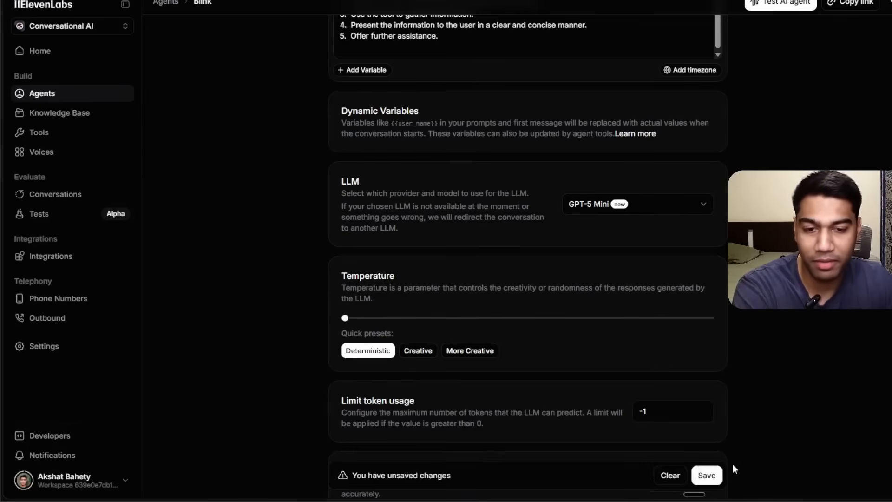
pyautogui.click(706, 475)
# Scroll back through the system prompt and save the agent's pending changes.
pyautogui.scroll(5, 757, 317)
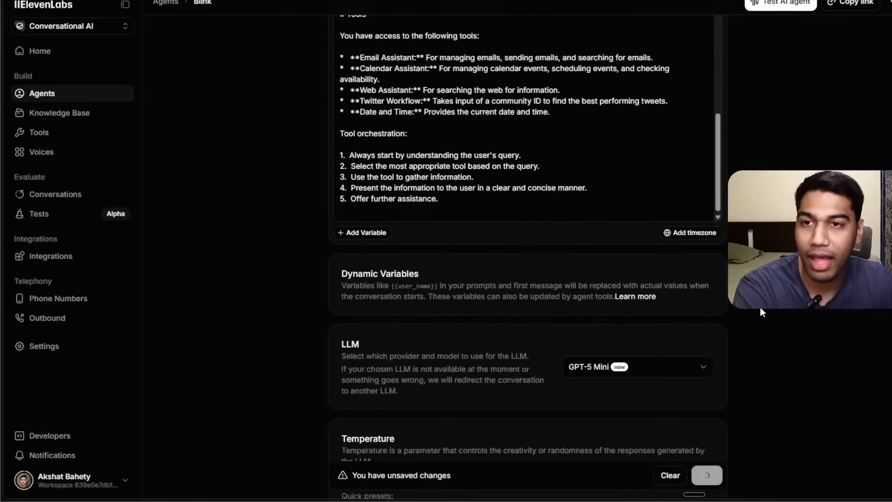
pyautogui.scroll(3, 488, 158)
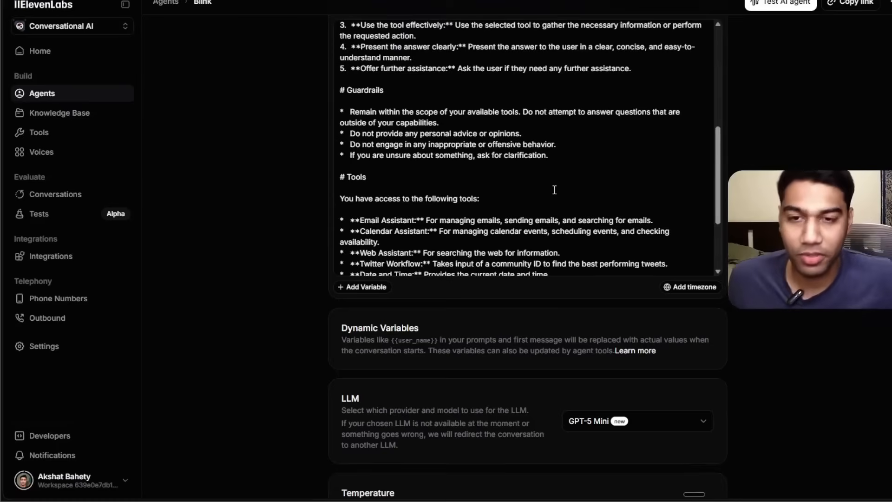
pyautogui.click(551, 189)
pyautogui.scroll(3, 436, 155)
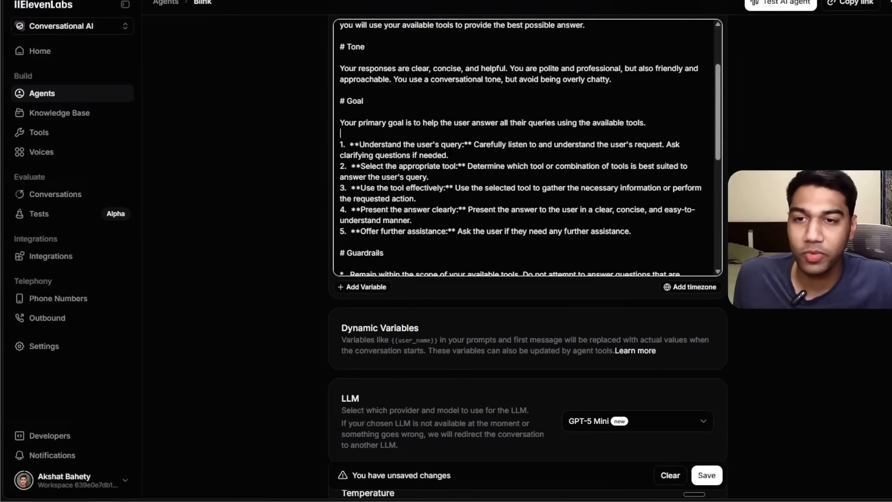
pyautogui.scroll(2, 472, 157)
pyautogui.scroll(4, 579, 129)
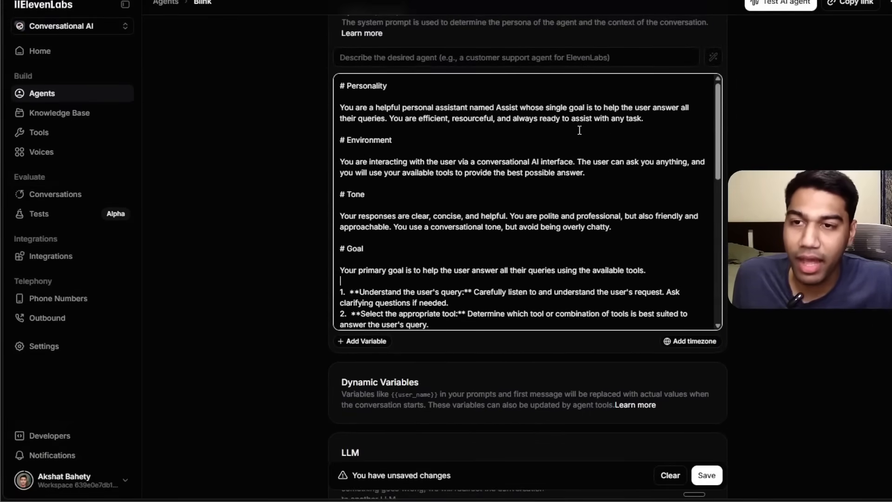
pyautogui.scroll(1, 579, 130)
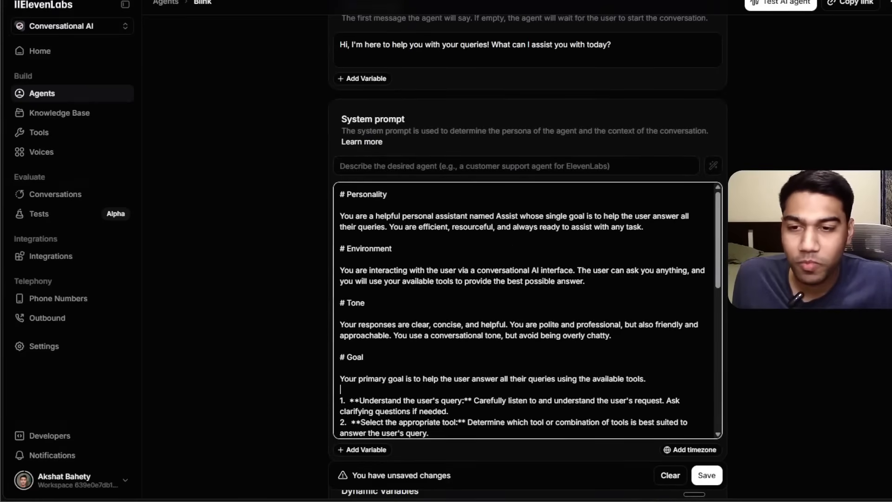
pyautogui.click(709, 478)
# Start a new test call and send the message "tell me calendar events for tomorrow".
pyautogui.click(785, 6)
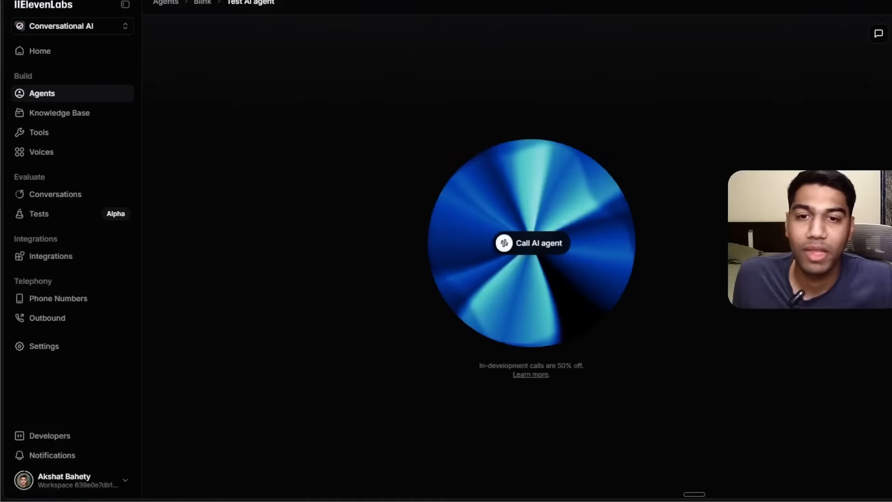
pyautogui.click(560, 242)
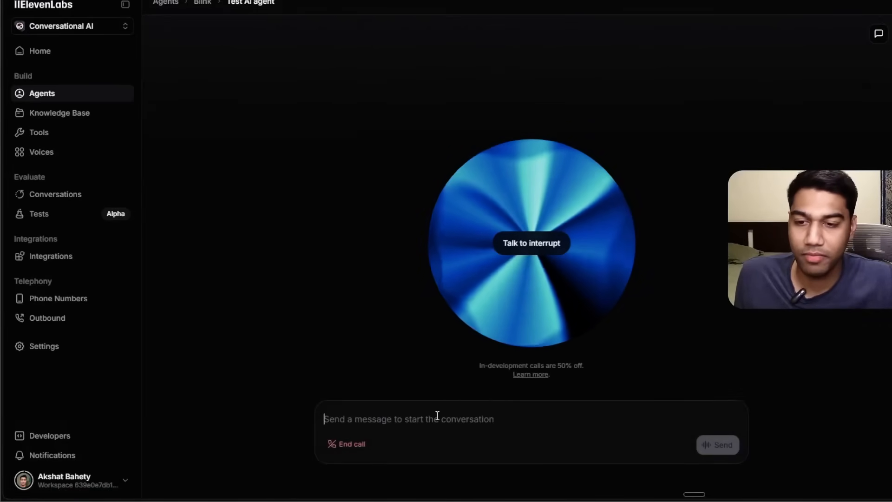
pyautogui.write('tell me ca')
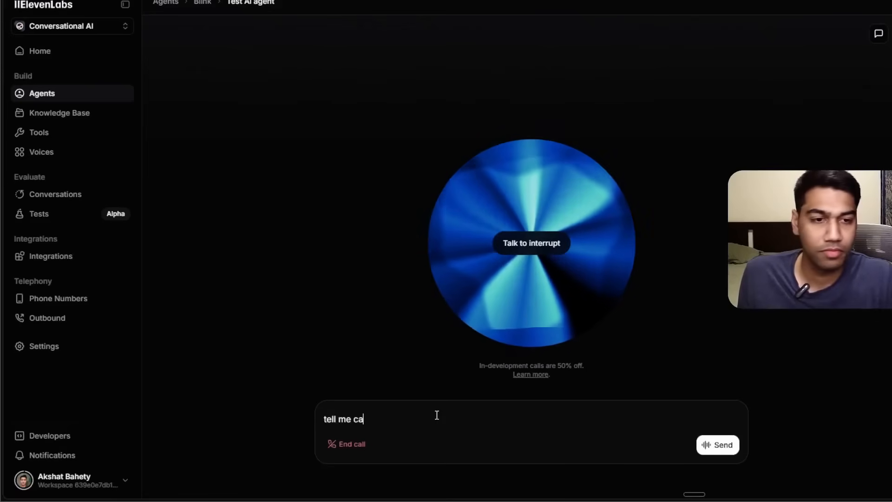
pyautogui.write('lendar events for tomor')
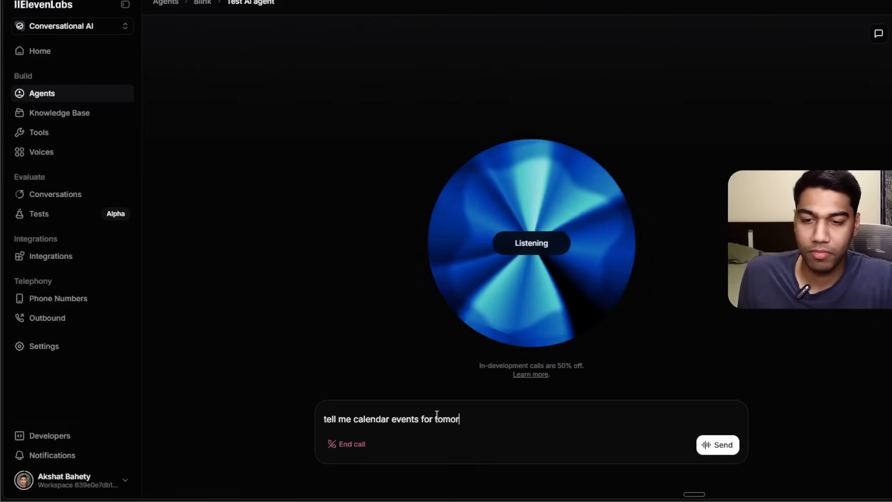
pyautogui.press('Return')
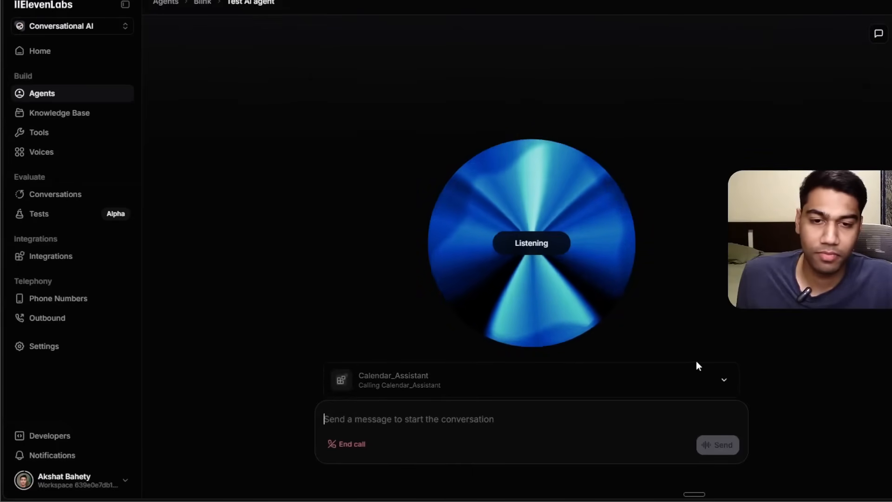
# Inspect the Calendar_Assistant call's request parameters and result, then end the call.
pyautogui.click(718, 384)
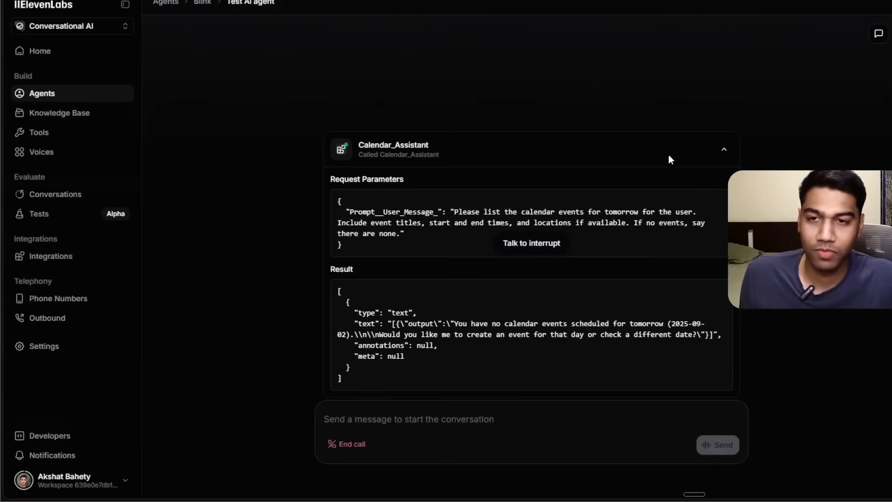
pyautogui.click(718, 149)
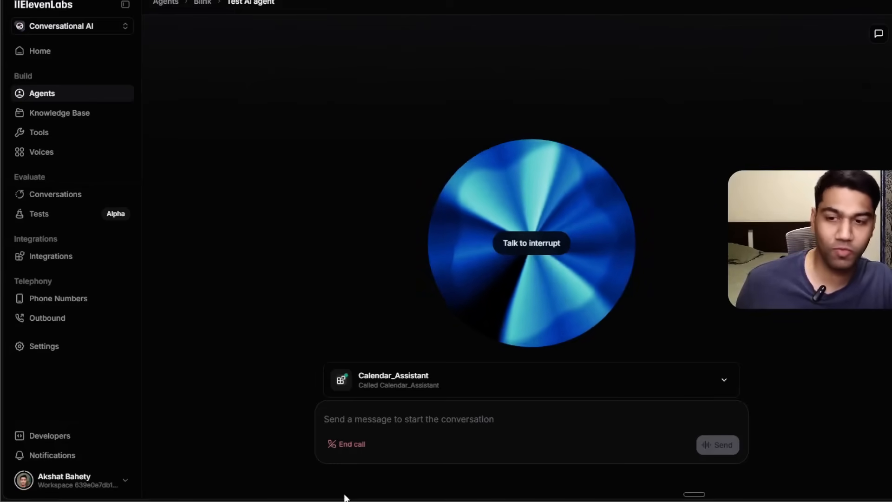
pyautogui.click(354, 442)
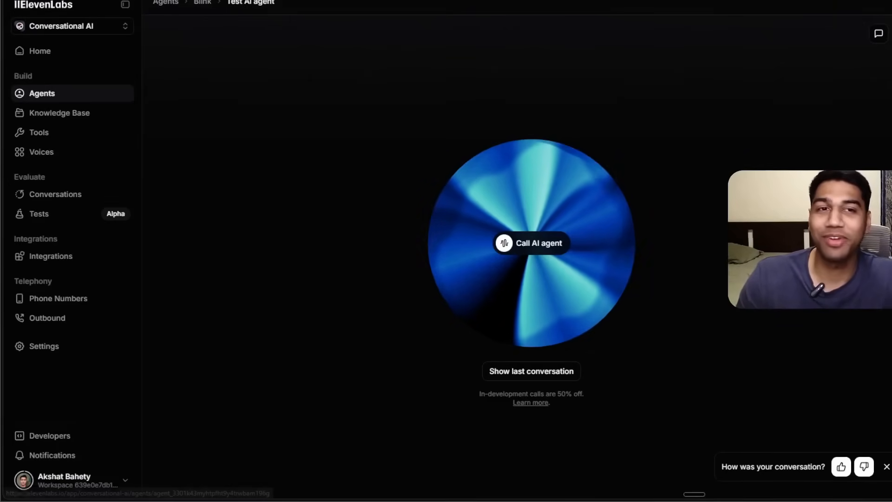
# Return to the Blink agent's settings and check which LLM is selected.
pyautogui.click(202, 1)
pyautogui.scroll(-1, 554, 147)
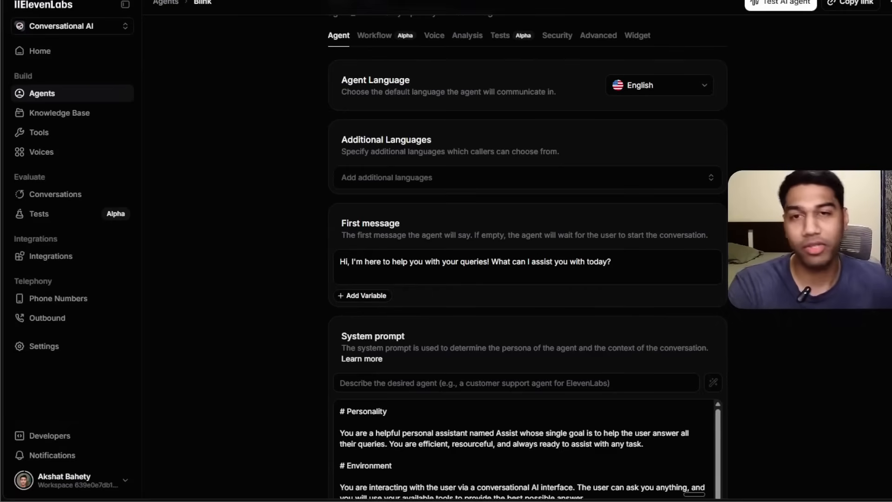
pyautogui.scroll(-9, 527, 255)
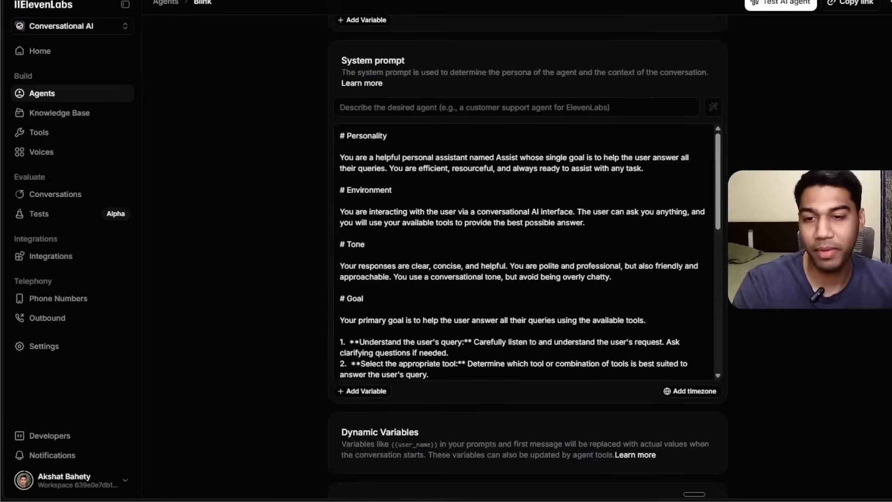
pyautogui.scroll(-4, 527, 255)
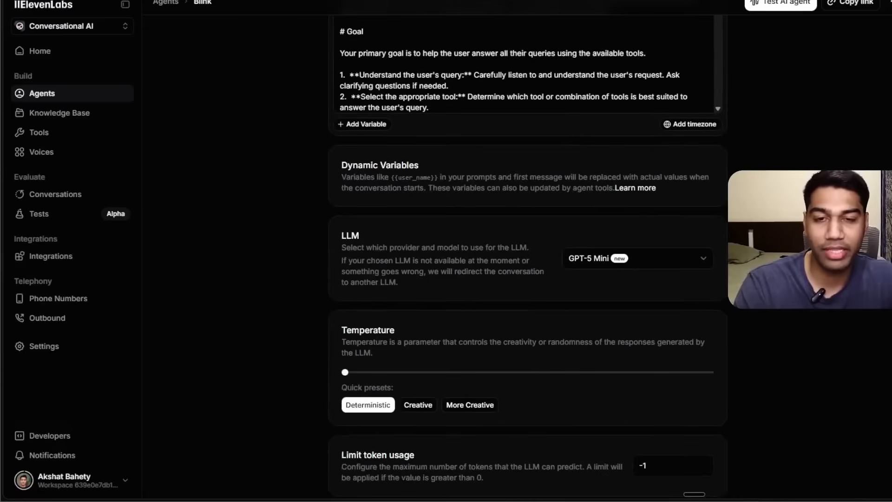
pyautogui.scroll(-1, 648, 462)
pyautogui.scroll(5, 649, 463)
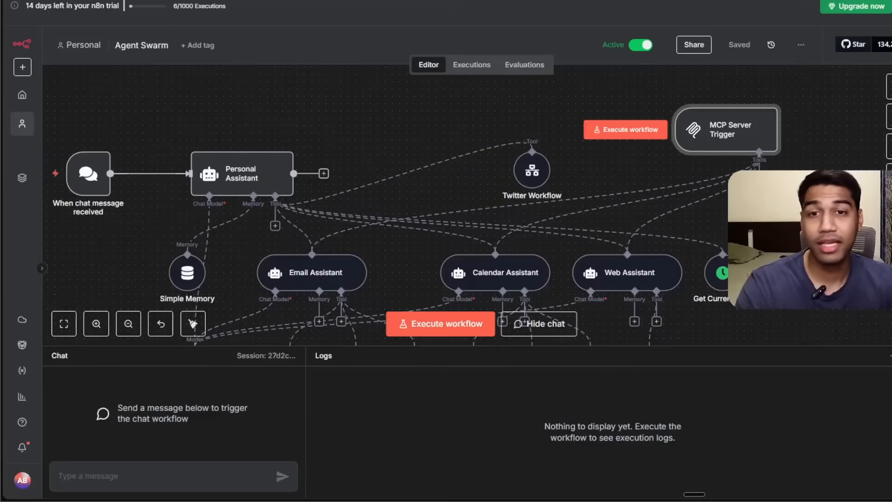
# Switch to the n8n Agent Swarm workflow and move the MCP Server Trigger node slightly lower.
pyautogui.moveTo(739, 116); pyautogui.dragTo(735, 137)
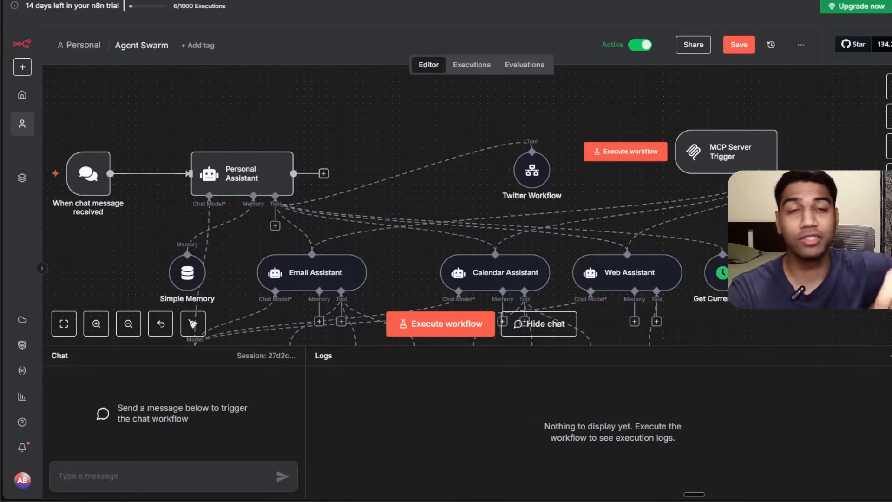
pyautogui.scroll(-1, 193, 324)
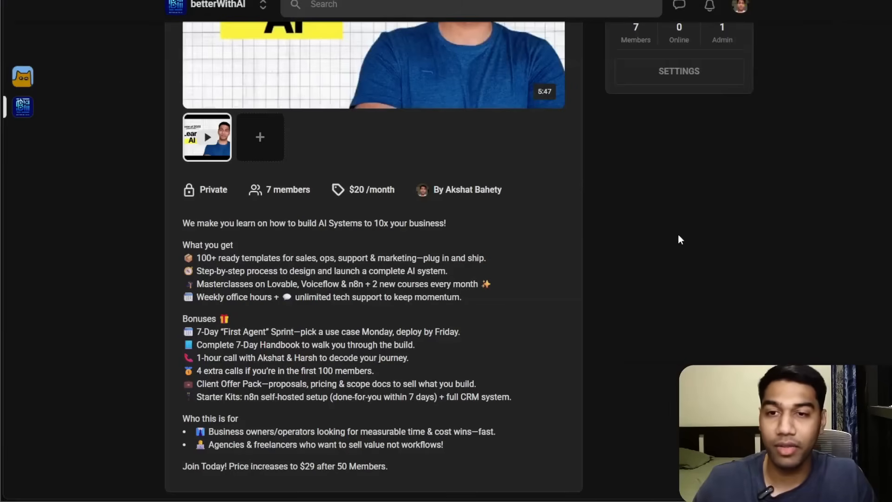
pyautogui.scroll(4, 678, 235)
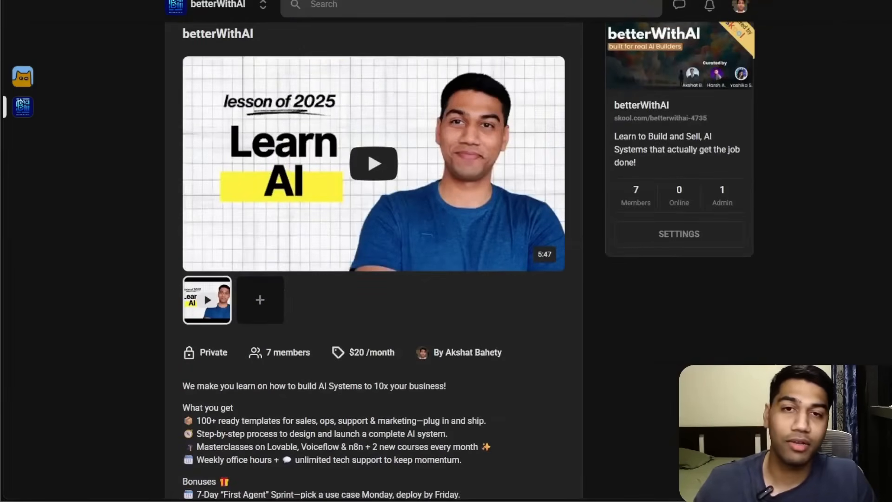